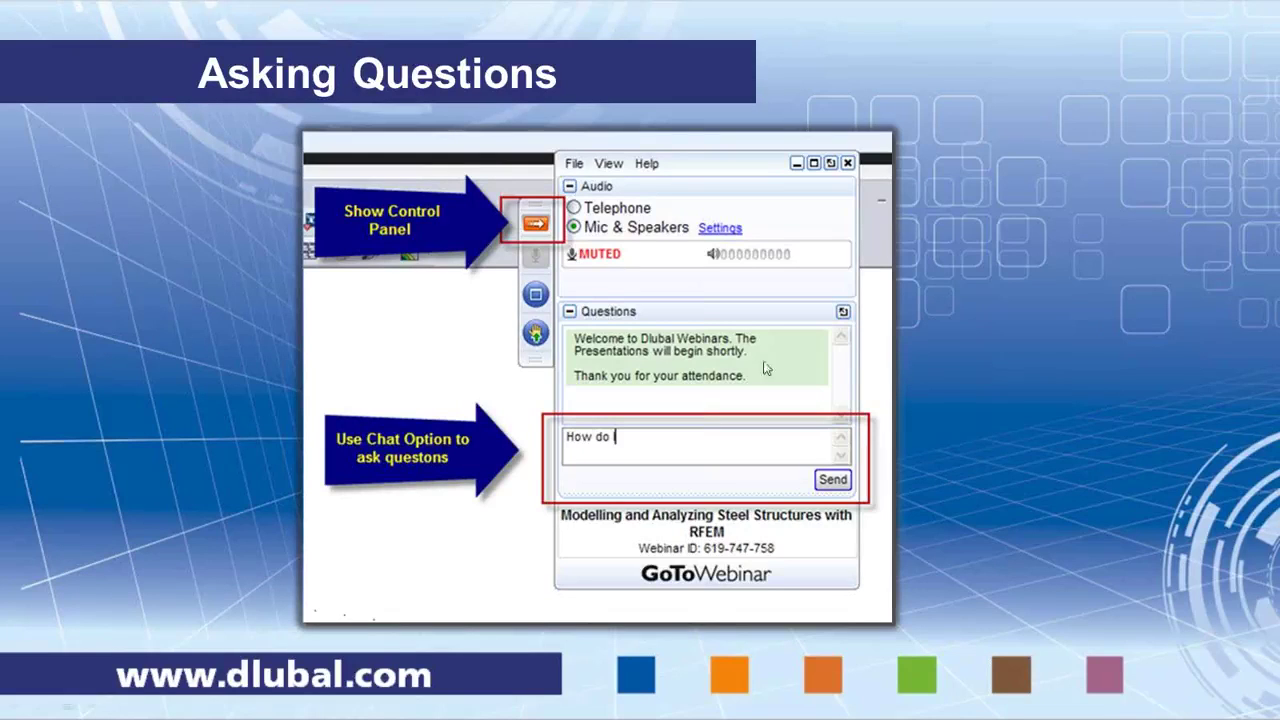
# Advance to the Live Demonstration slide and switch to RFEM with the 1MemberSurfaces_Start model.
pyautogui.press('Right')
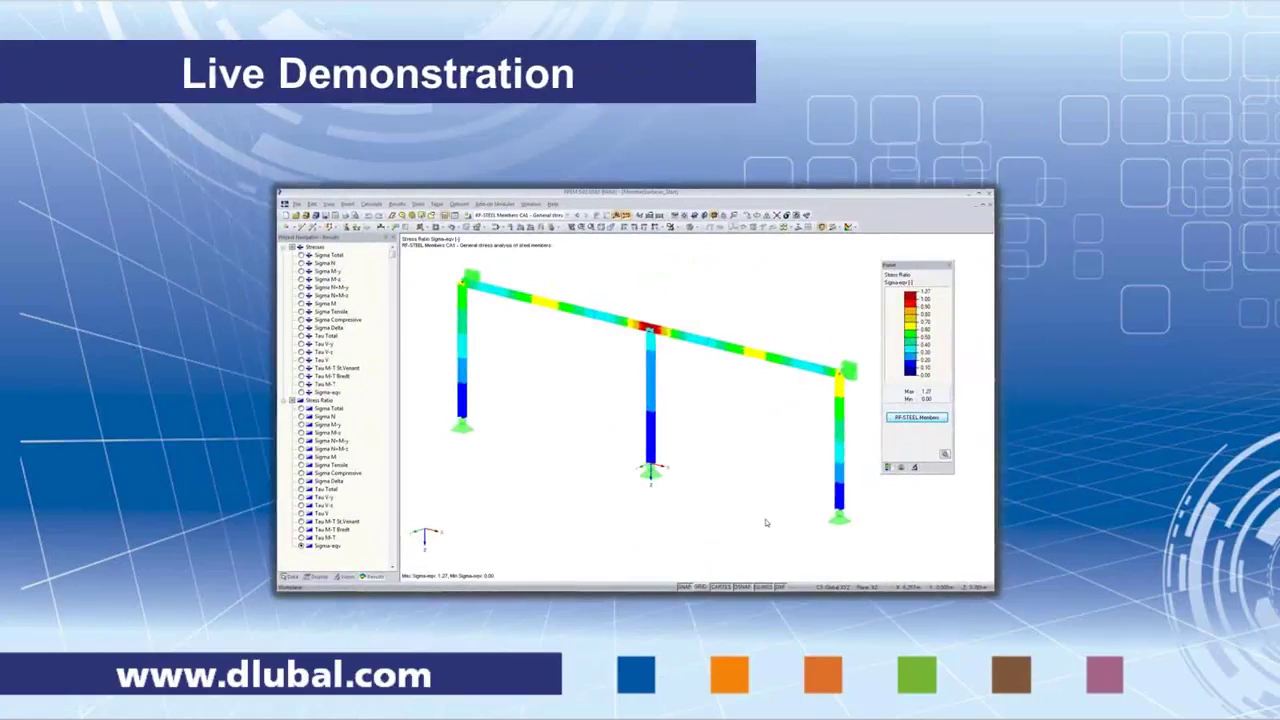
pyautogui.hotkey('alt', 'Tab')
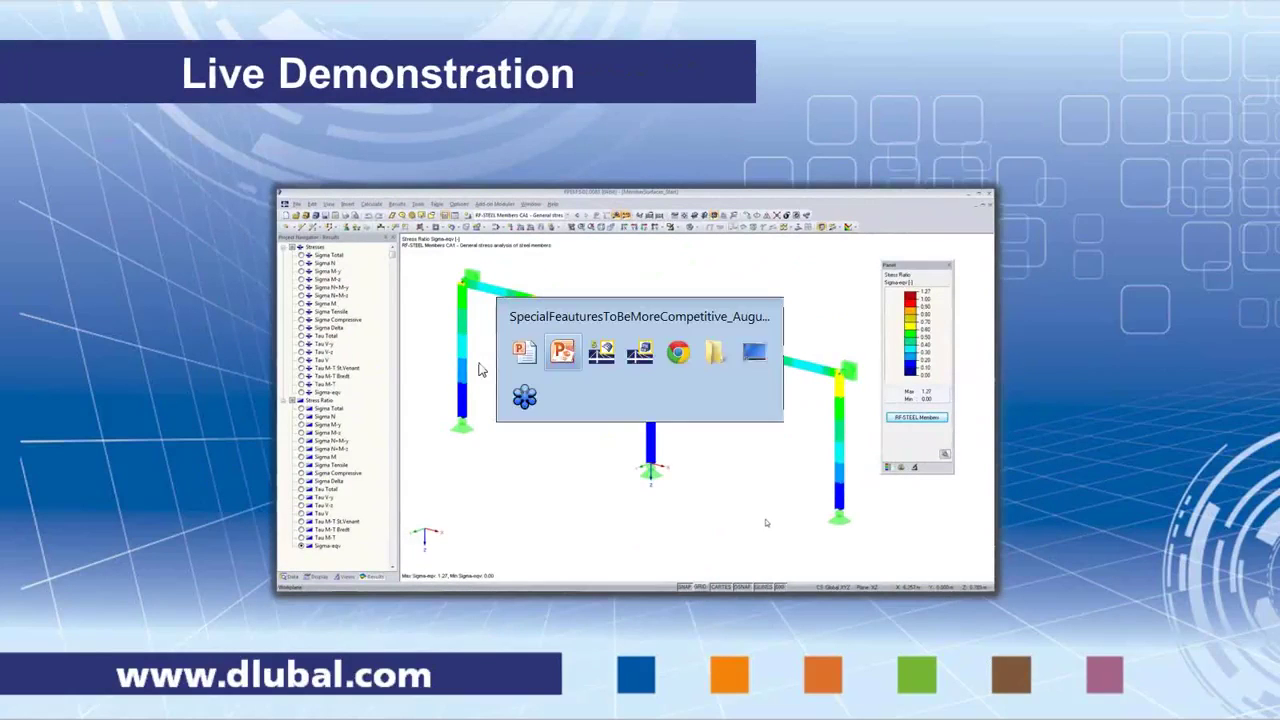
pyautogui.press('Tab')
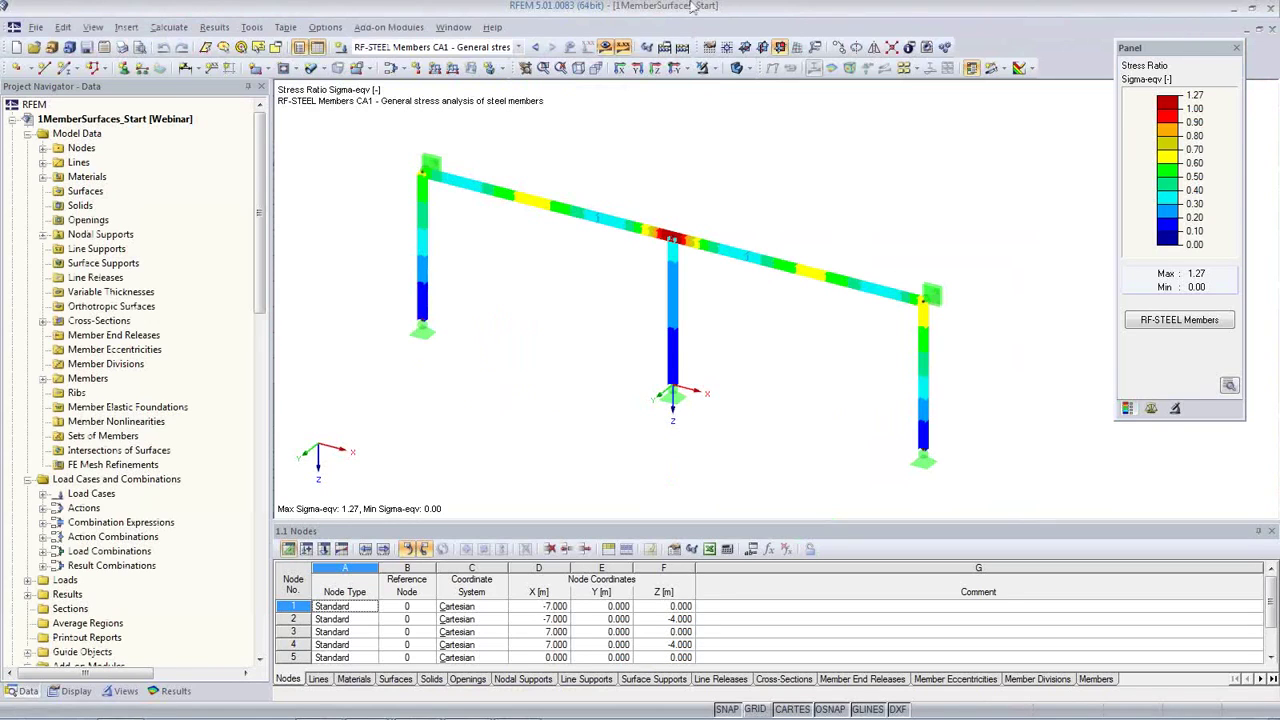
# Hide the RF-STEEL Members stress ratio results and show the frame as a plain line model.
pyautogui.click(745, 69)
pyautogui.click(790, 88)
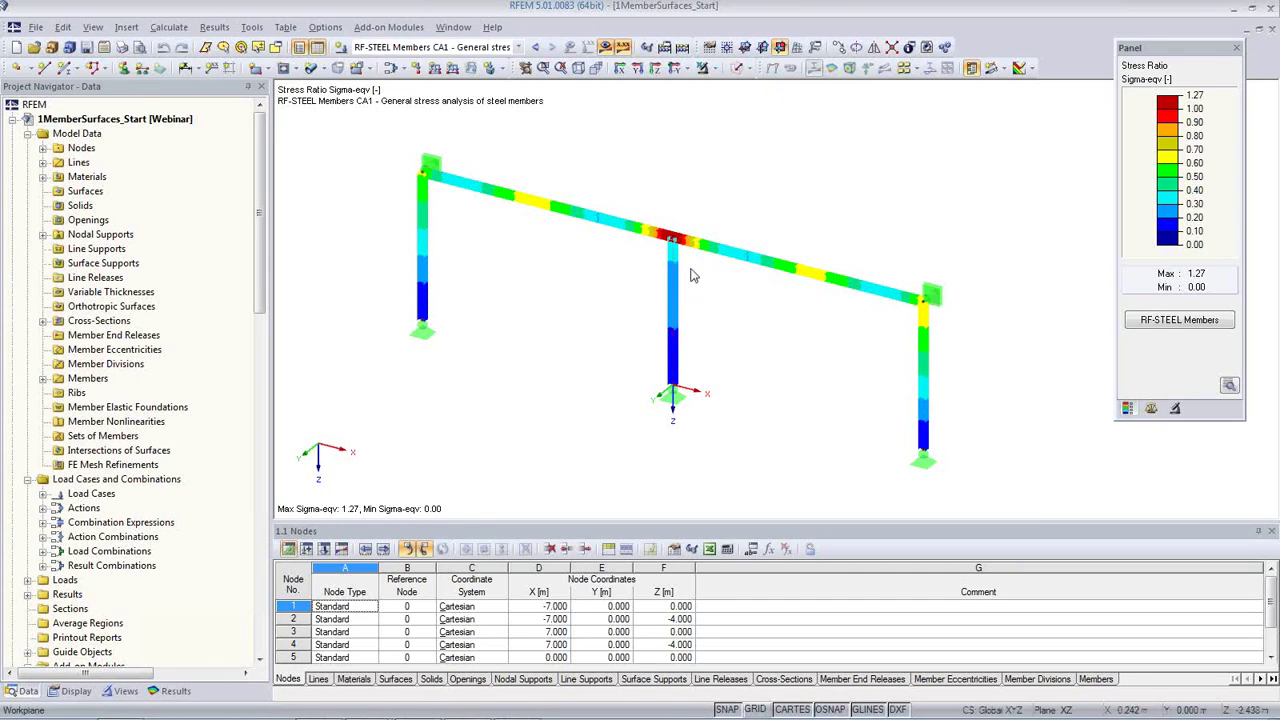
pyautogui.click(605, 47)
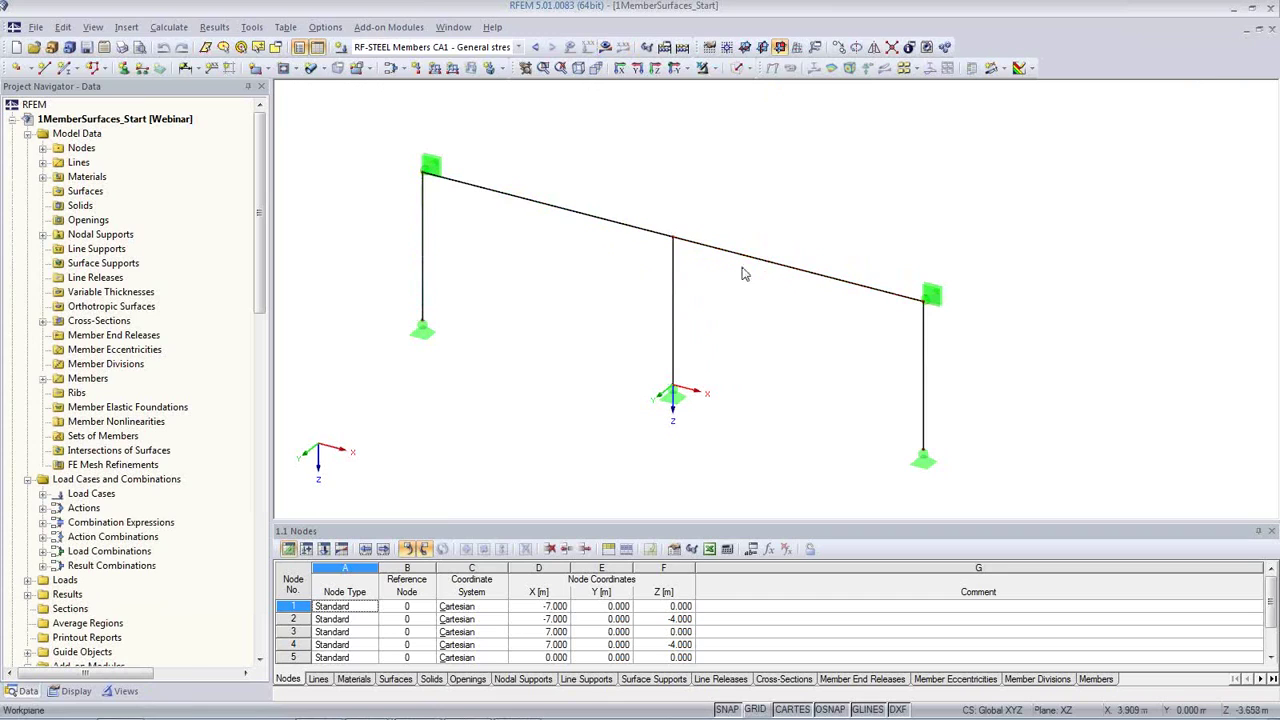
pyautogui.moveTo(768, 291)
pyautogui.keyDown('ctrl'); pyautogui.mouseDown(button='middle')
pyautogui.moveTo(754, 314)
pyautogui.moveTo(771, 310)
pyautogui.mouseUp(button='middle'); pyautogui.keyUp('ctrl')
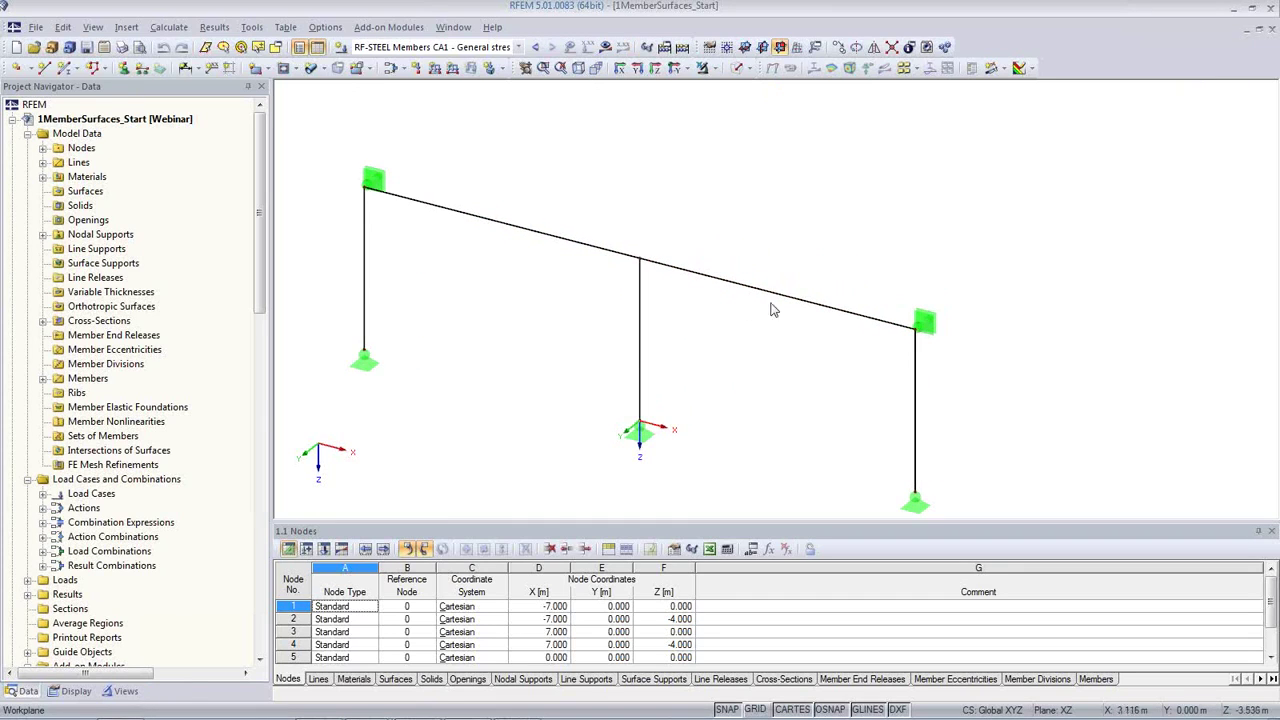
# Review the frame's loads from LC1 - Self-weight through the load cases and combinations up to CO4 - 1.35*LC1 + 1.5*LC3.
pyautogui.click(505, 47)
pyautogui.click(489, 63)
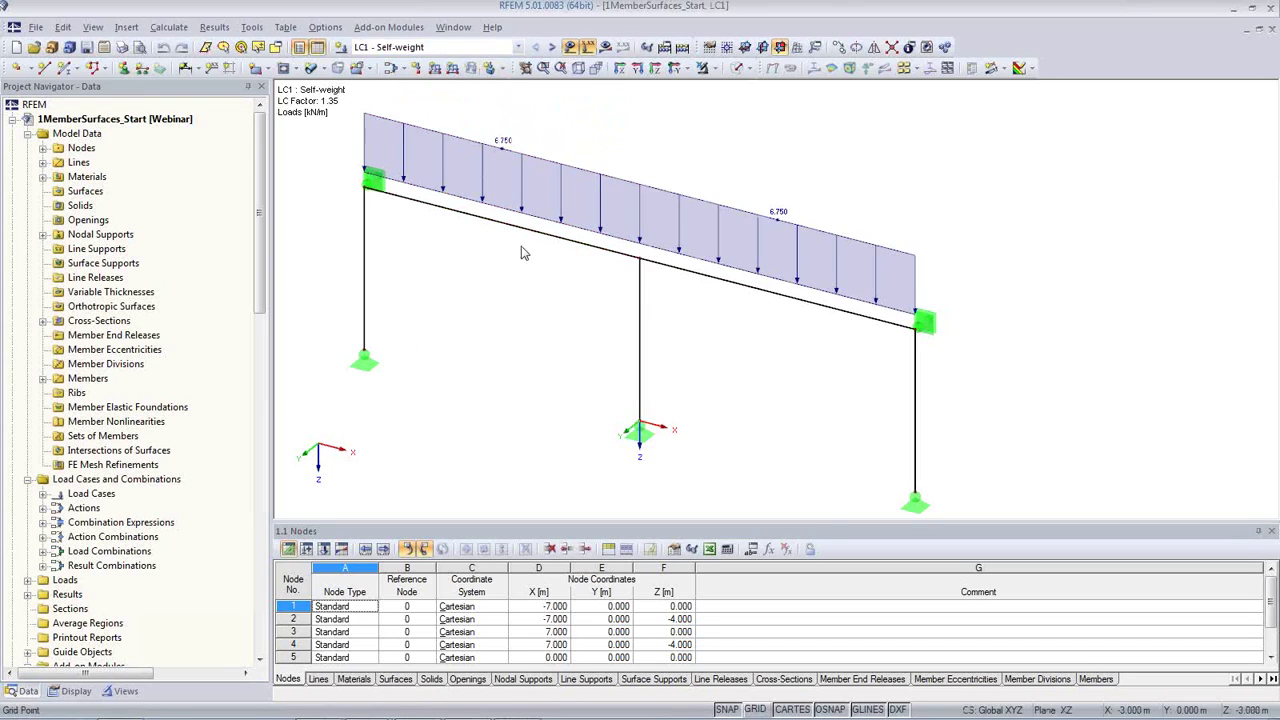
pyautogui.click(553, 48)
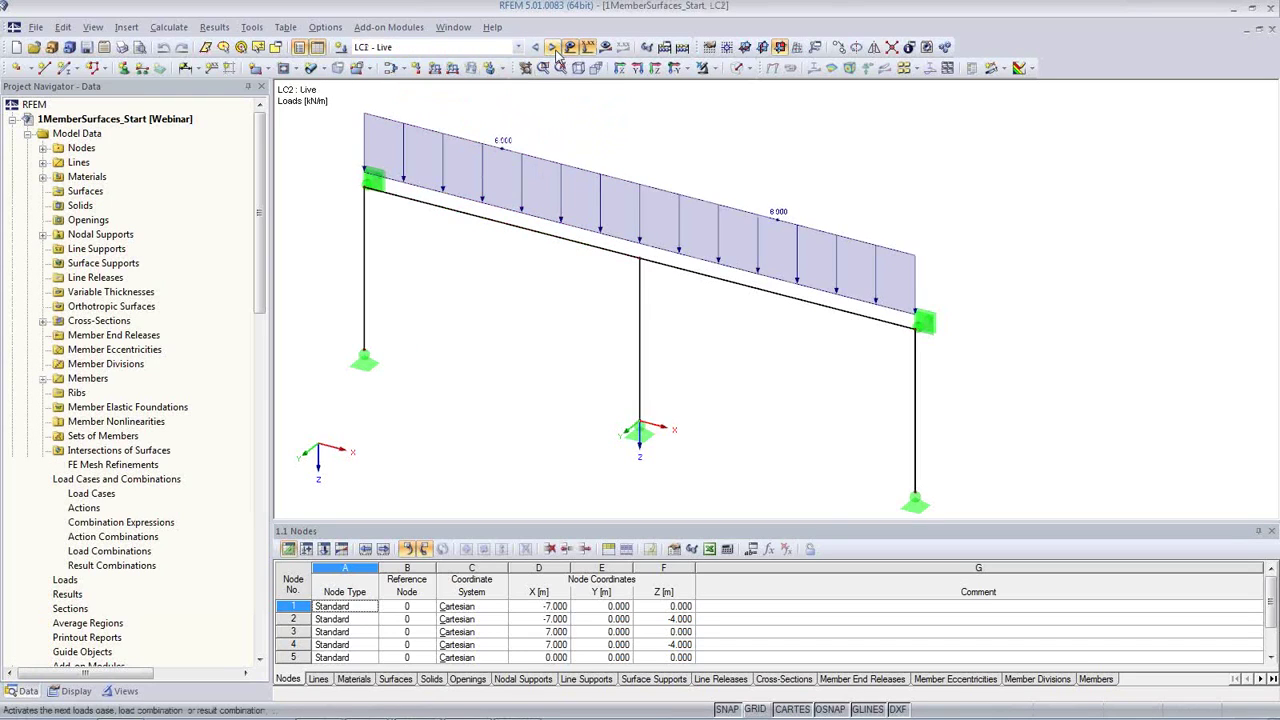
pyautogui.click(553, 48)
pyautogui.click(553, 48)
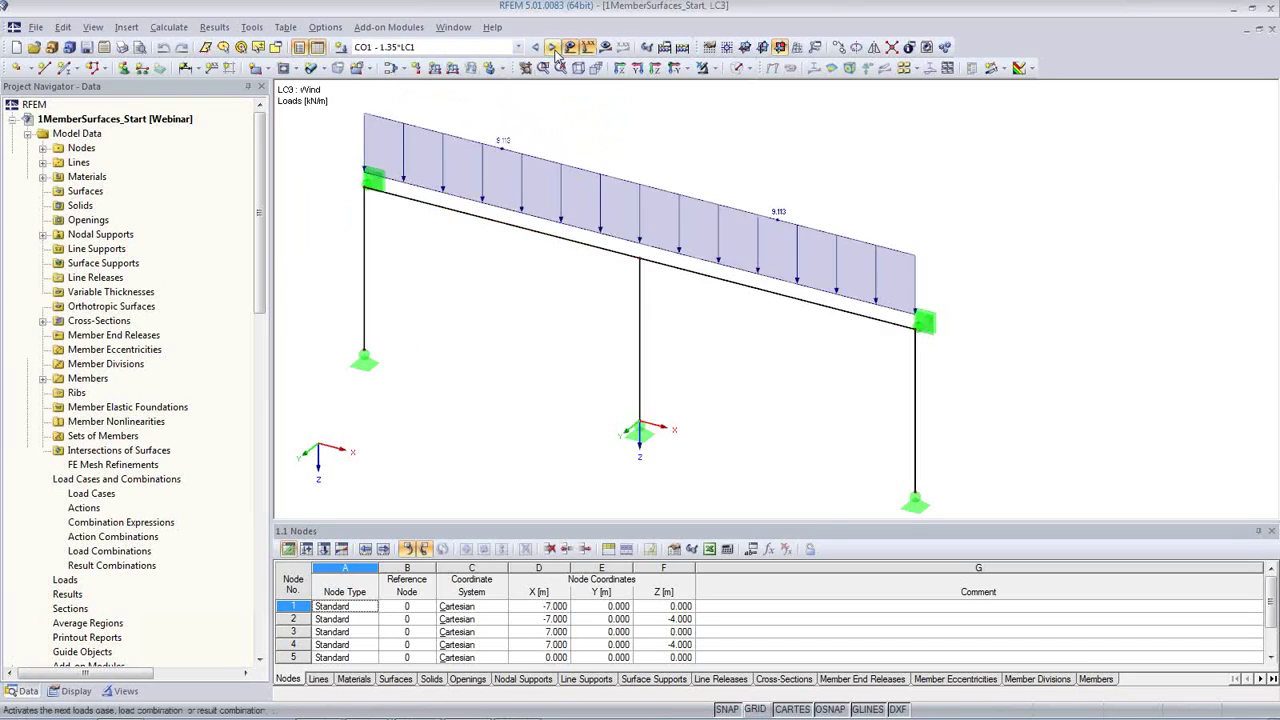
pyautogui.click(553, 48)
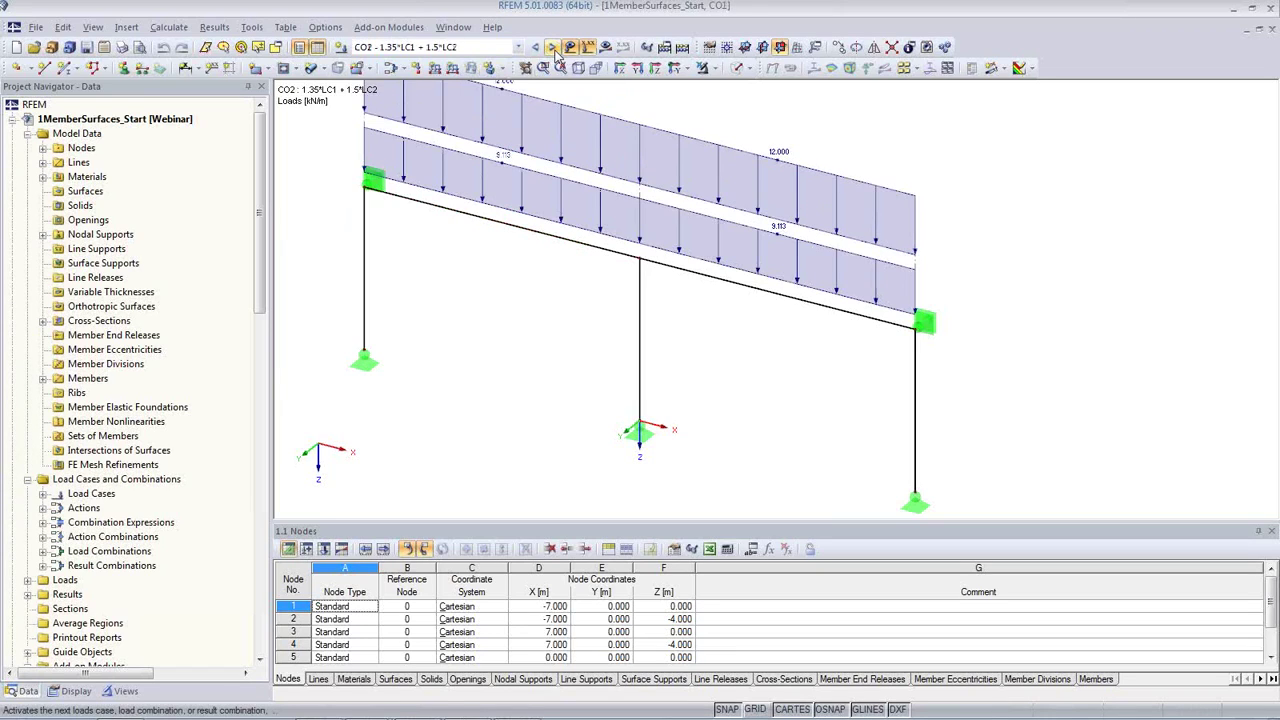
pyautogui.click(553, 48)
pyautogui.click(553, 48)
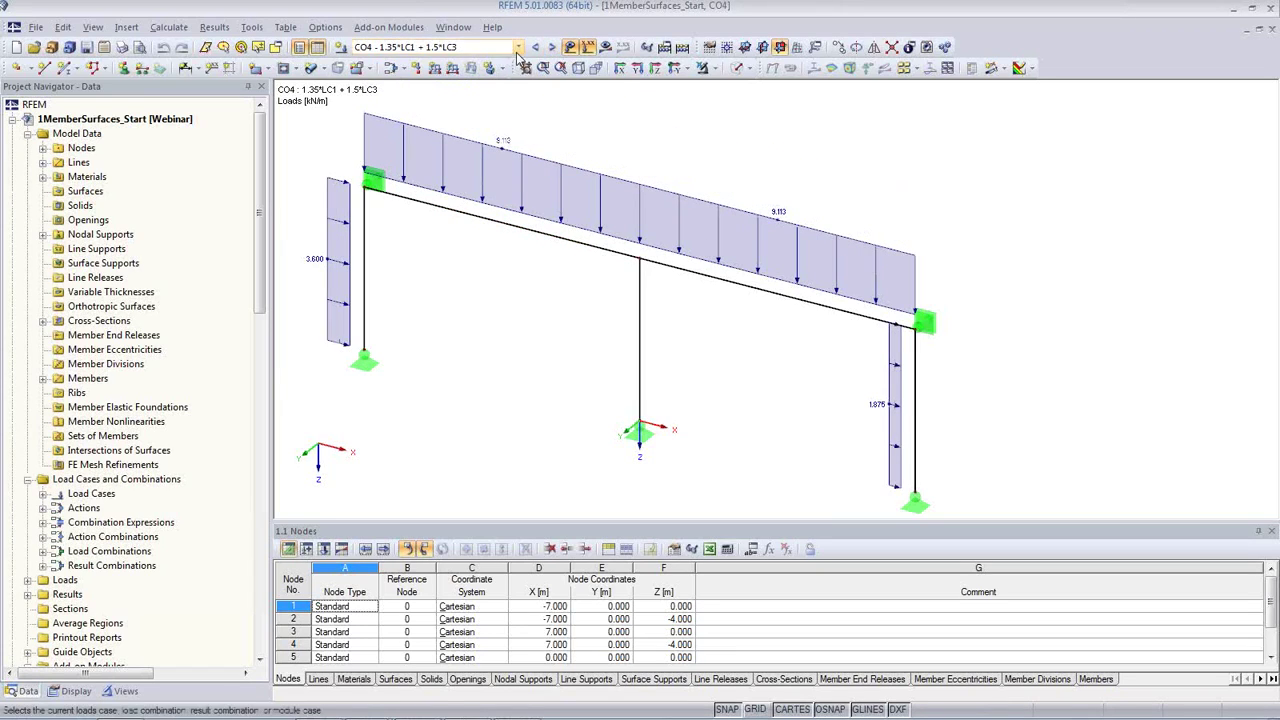
# Display the member internal forces M-y for result combination RC1 - ULS (STR/GEO).
pyautogui.click(518, 48)
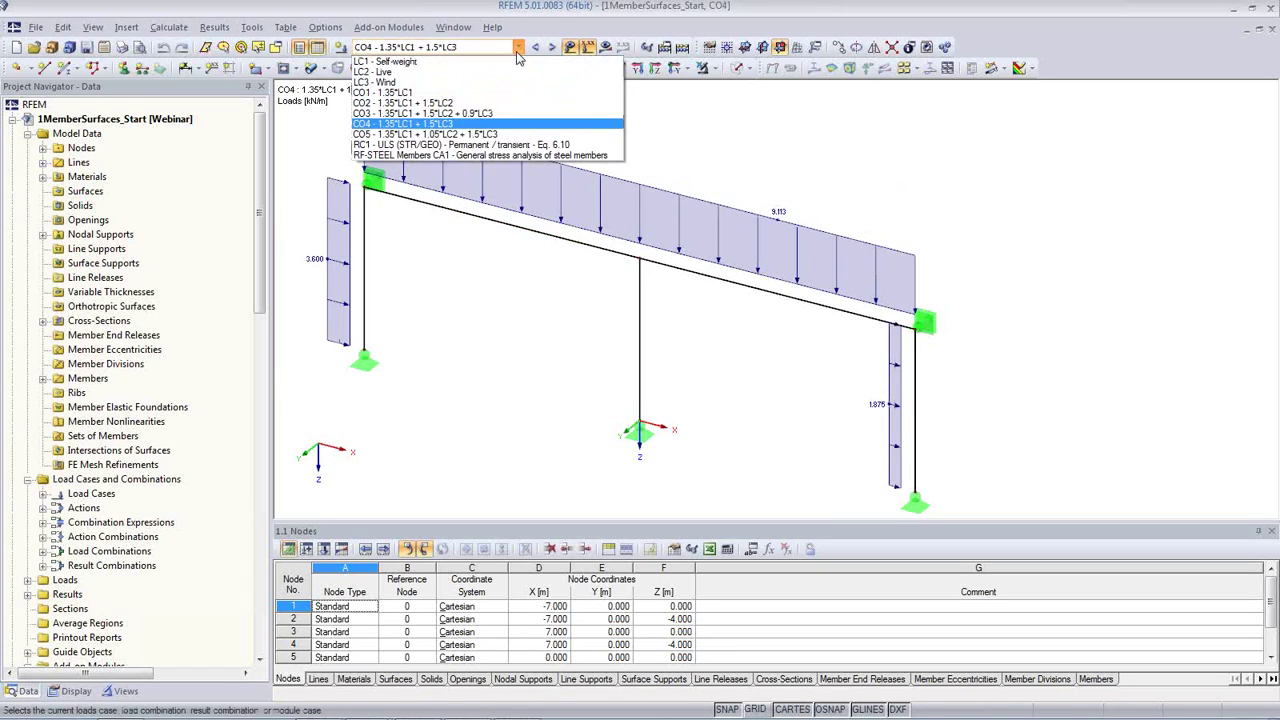
pyautogui.click(496, 147)
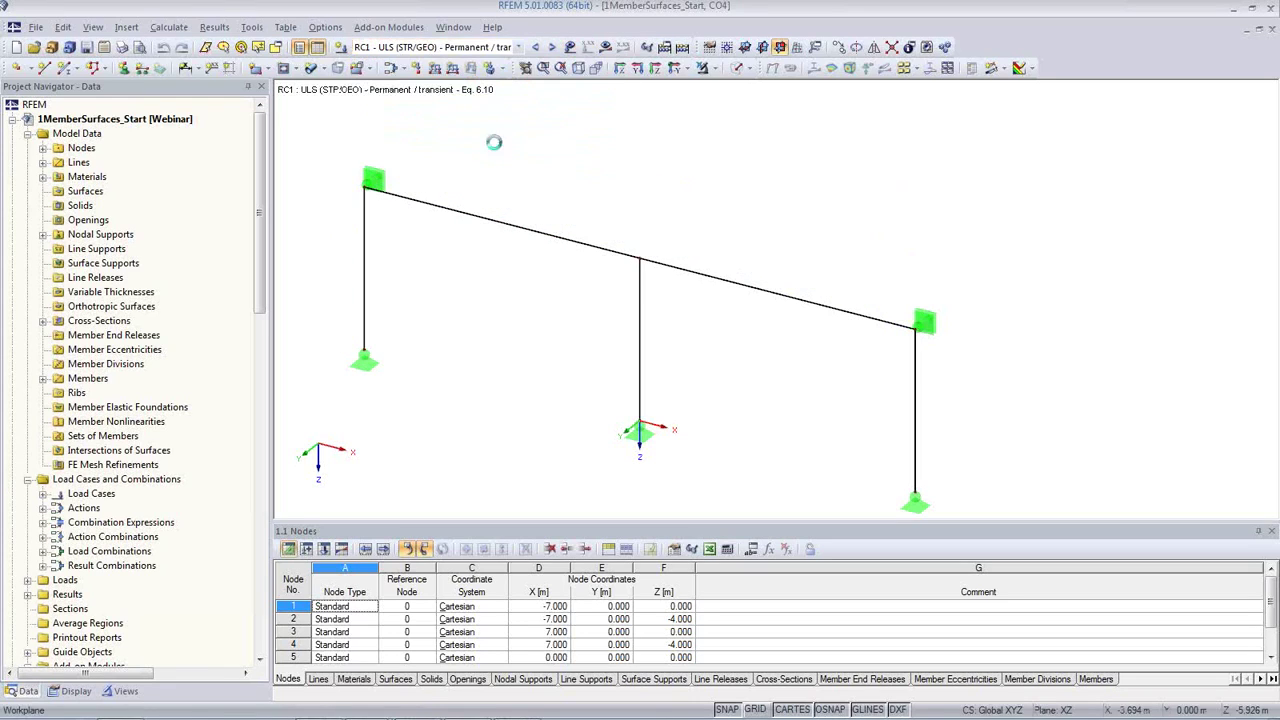
pyautogui.click(606, 47)
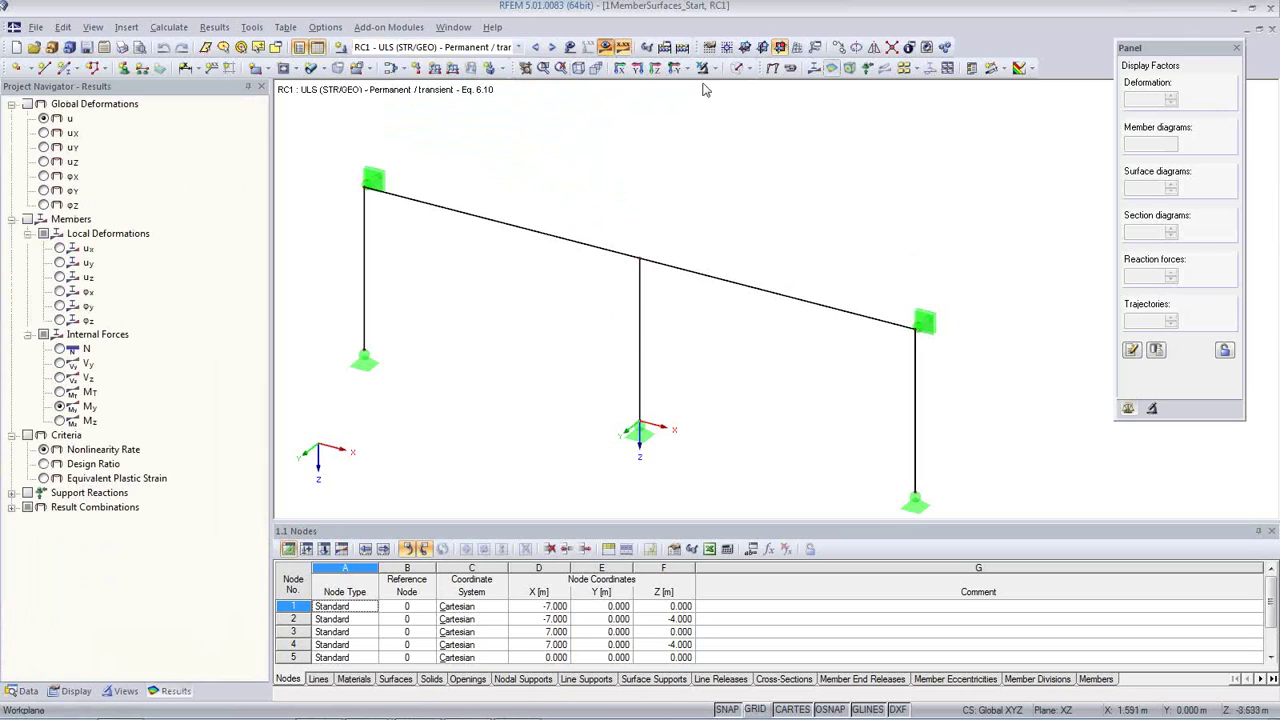
pyautogui.click(813, 68)
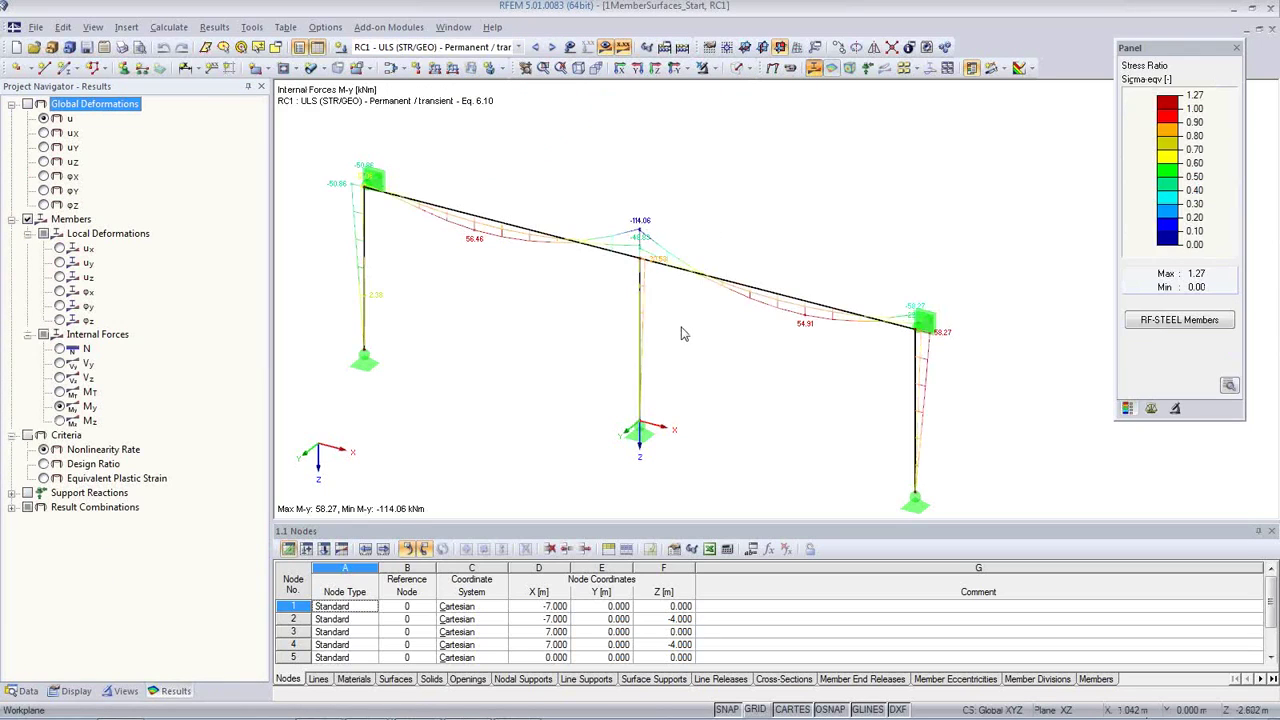
pyautogui.moveTo(681, 342); pyautogui.dragTo(713, 323, button='middle')
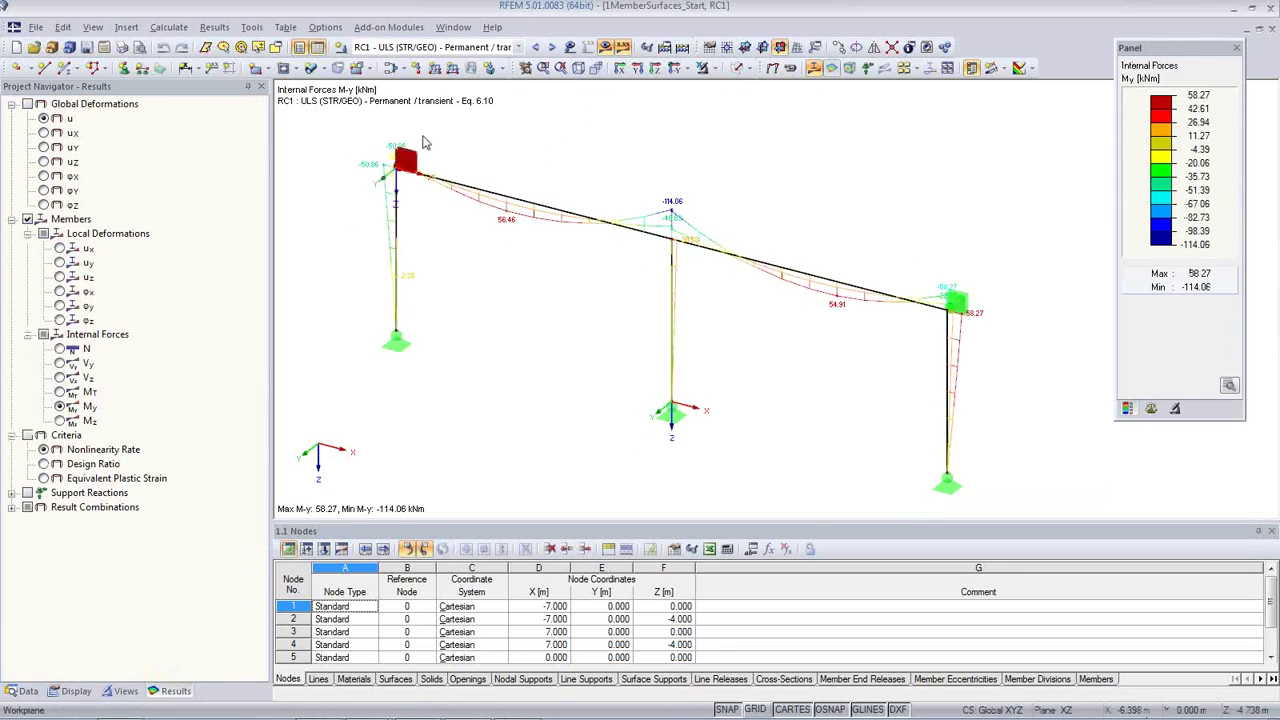
# Display the stress ratio results of RF-STEEL Members CA1 on the frame.
pyautogui.click(518, 47)
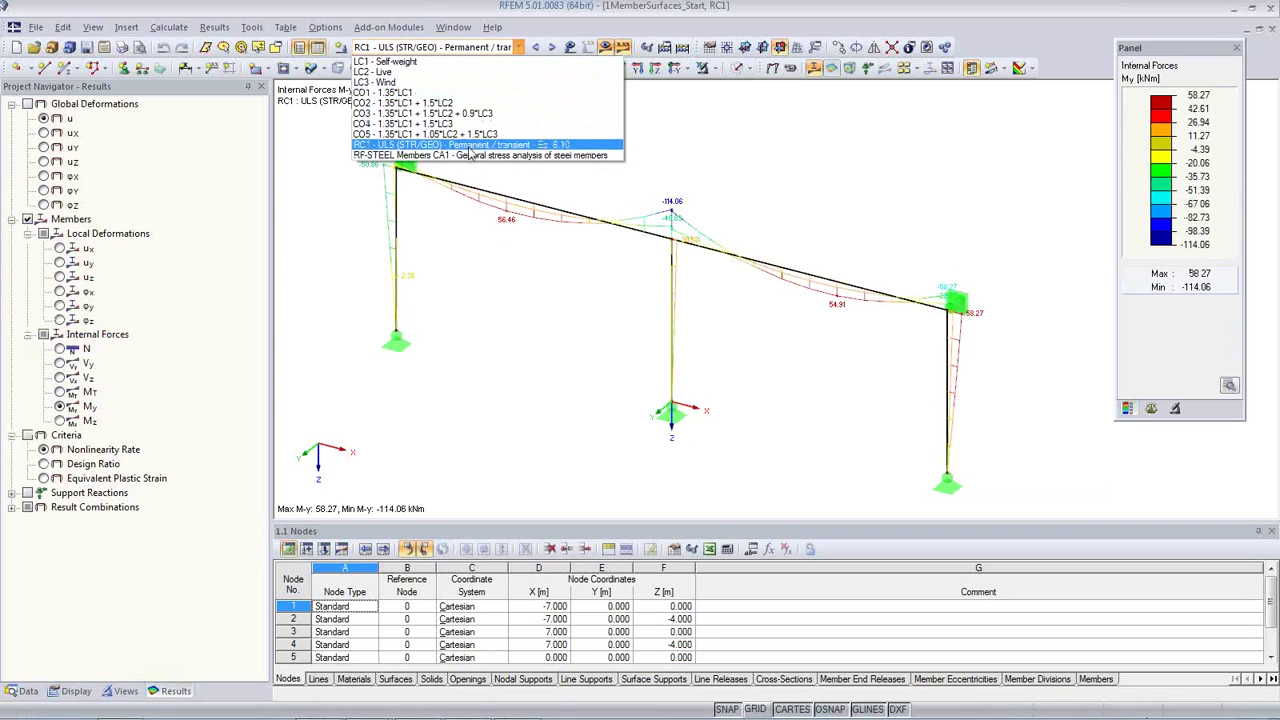
pyautogui.click(470, 157)
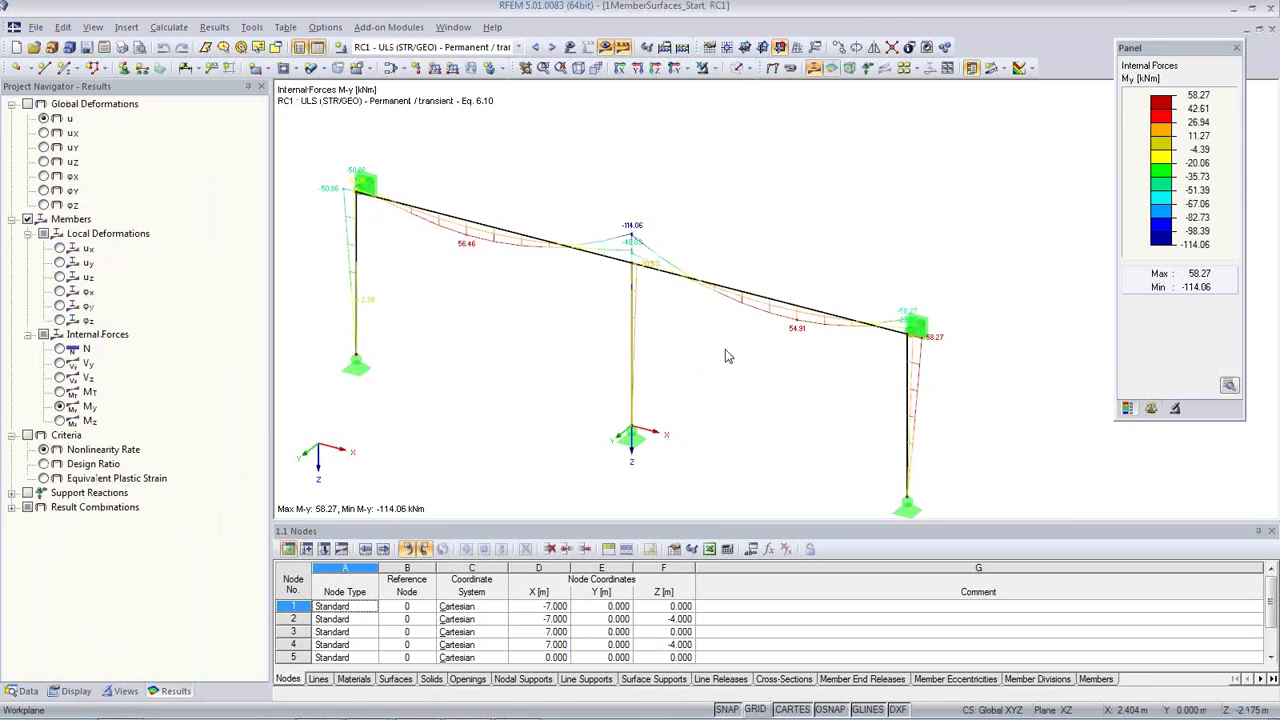
pyautogui.click(518, 47)
pyautogui.click(485, 157)
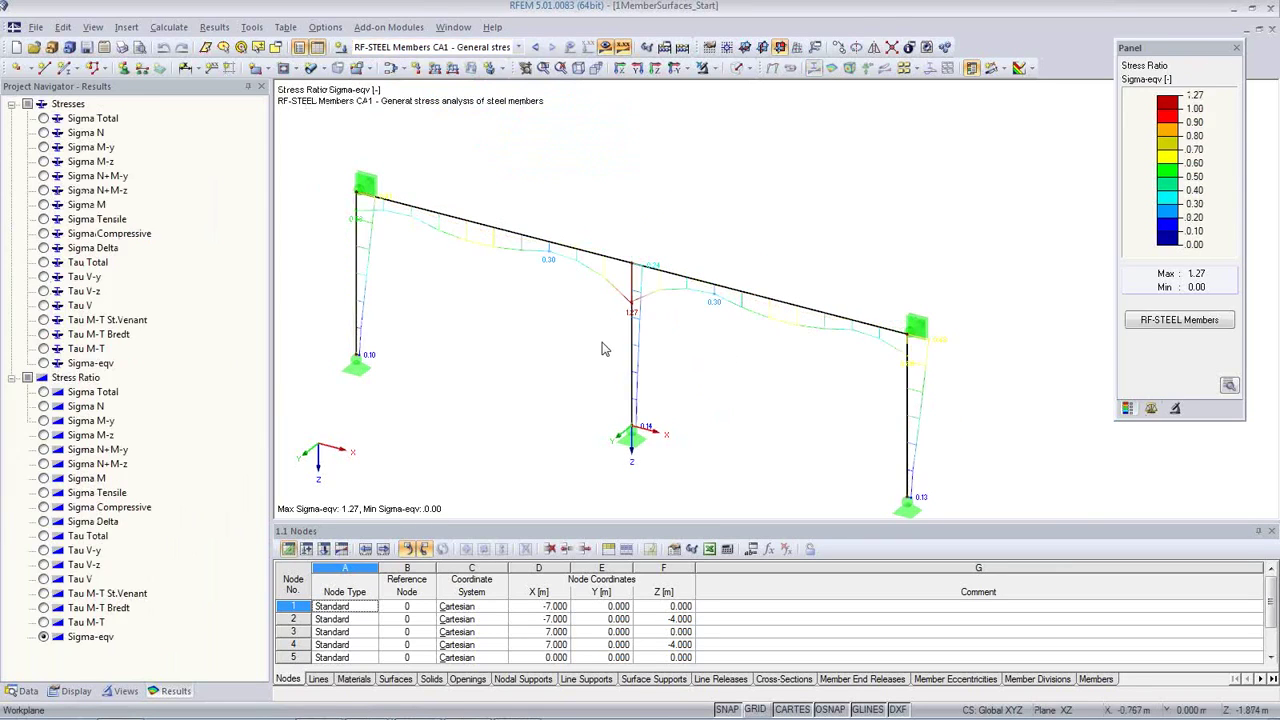
# Set the display factor of the member diagrams to 0 and apply it to the stress ratio display.
pyautogui.scroll(5, 640, 300)
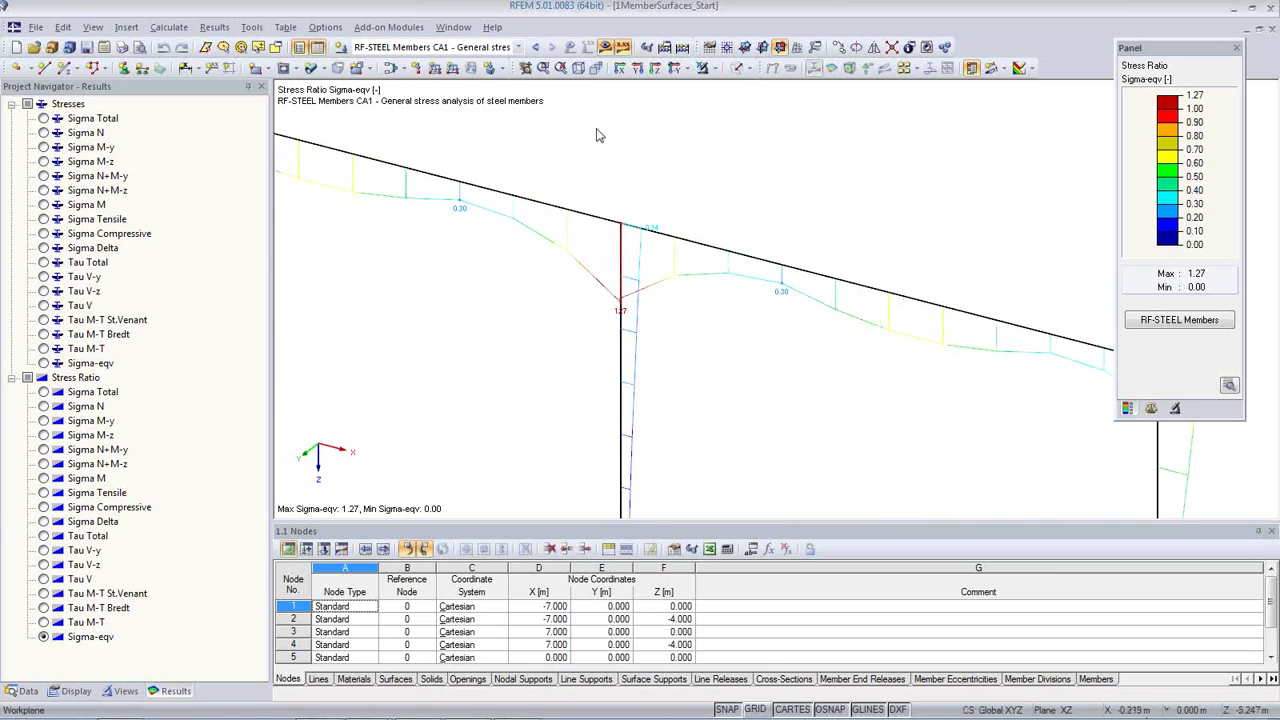
pyautogui.click(1152, 409)
pyautogui.doubleClick(1160, 144)
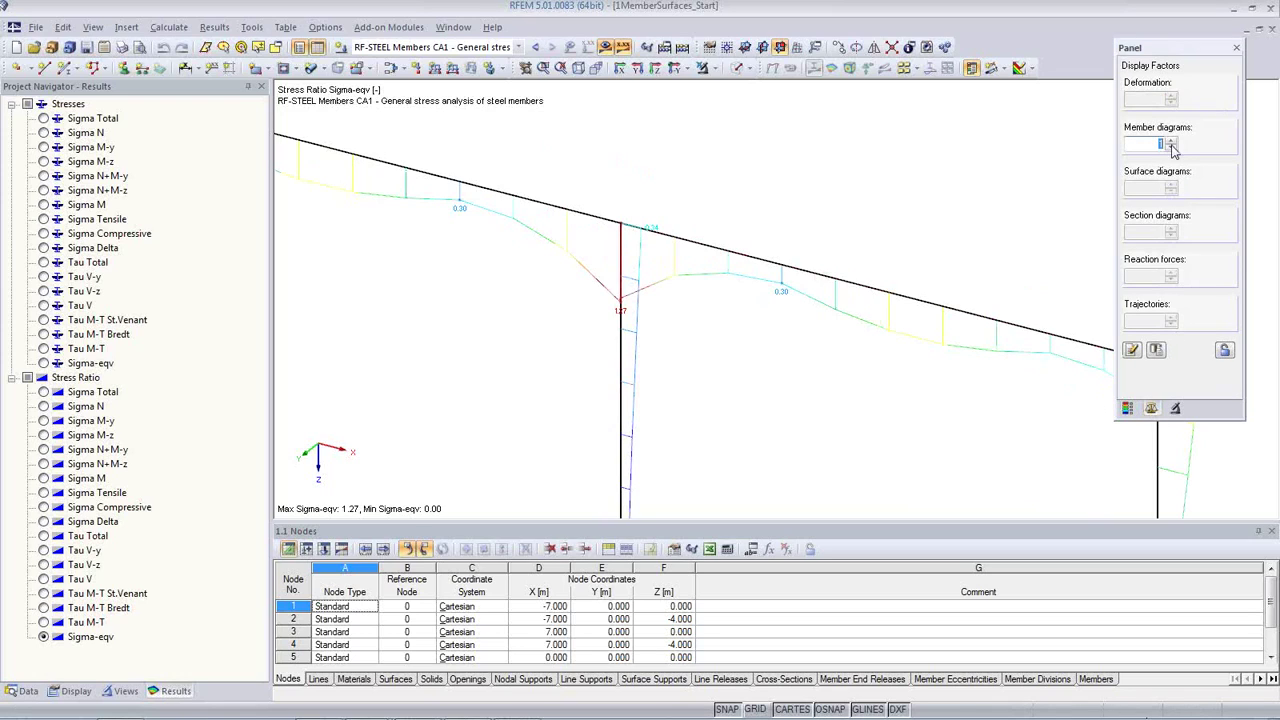
pyautogui.write('0')
pyautogui.click(1132, 350)
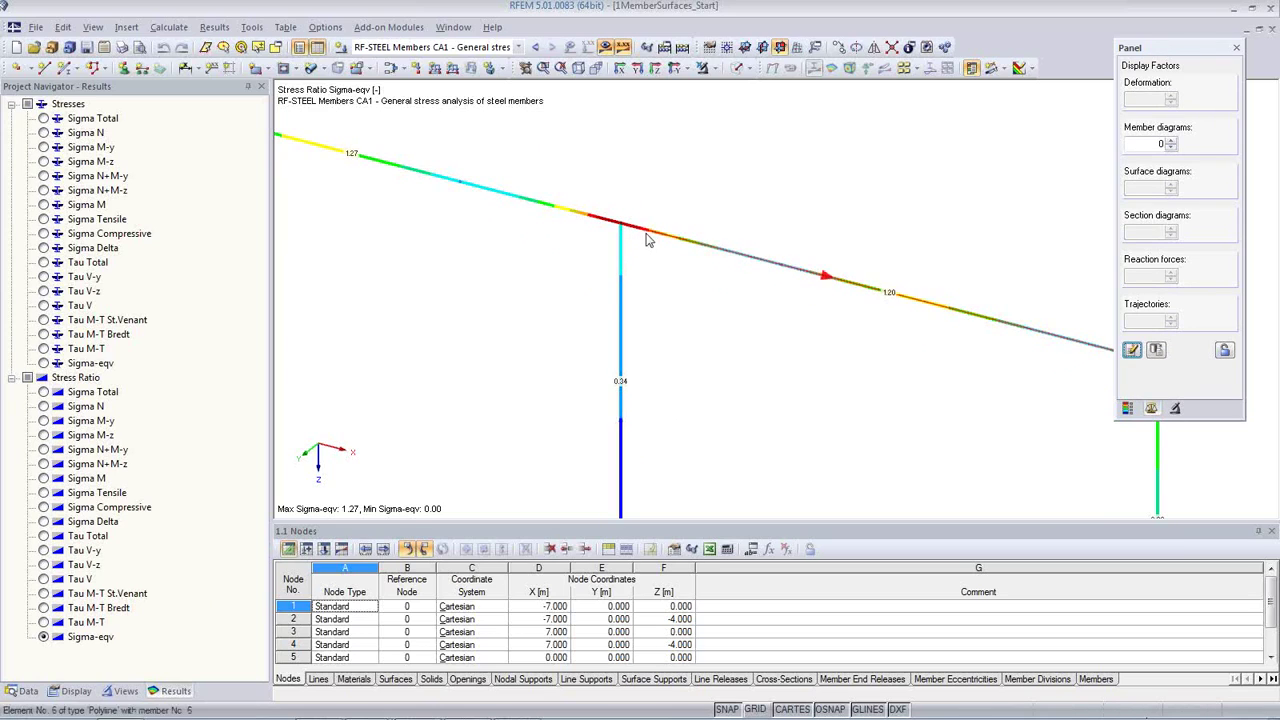
pyautogui.scroll(-3, 654, 317)
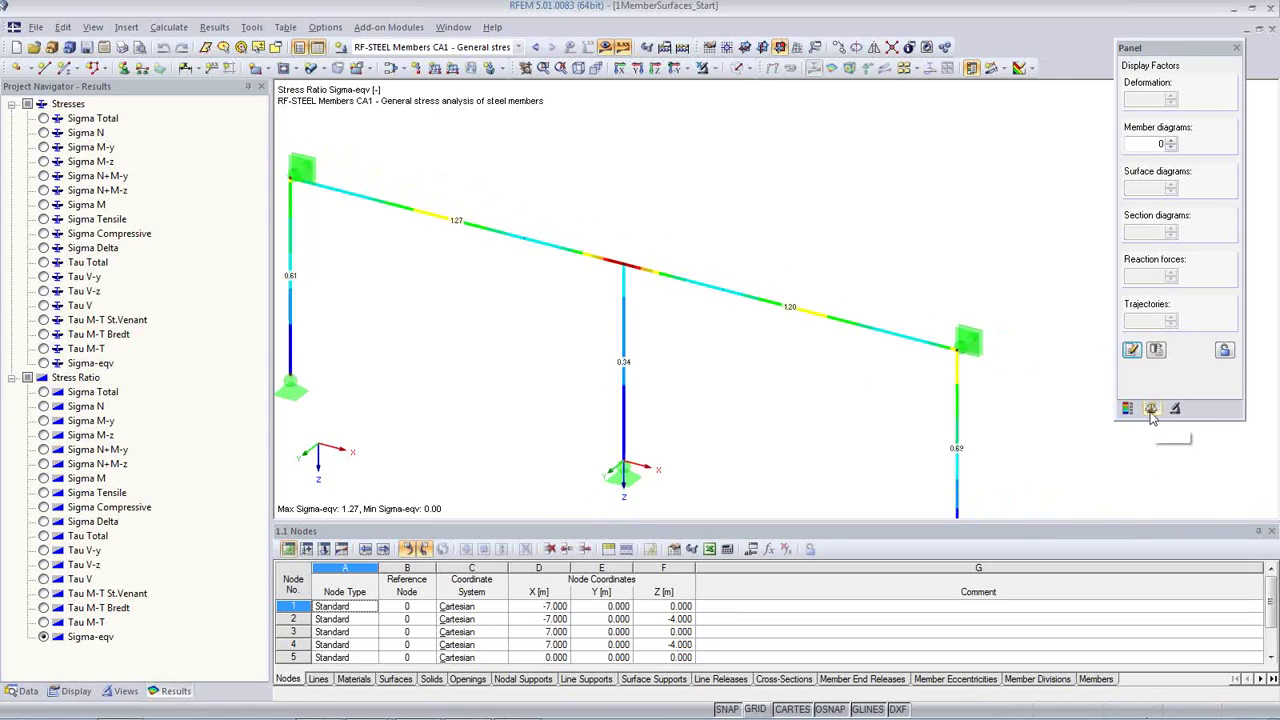
# Set the display factor of the member diagrams to 0.75.
pyautogui.click(1171, 141)
pyautogui.click(1171, 141)
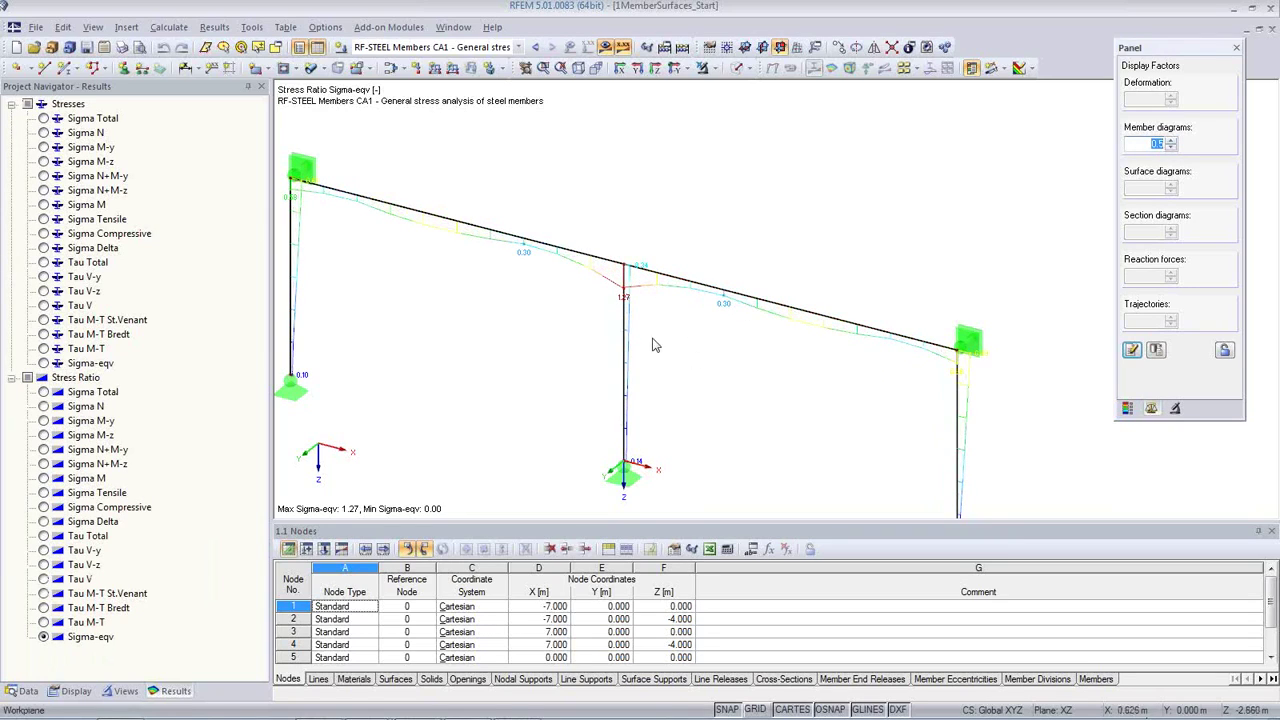
pyautogui.press('Up')
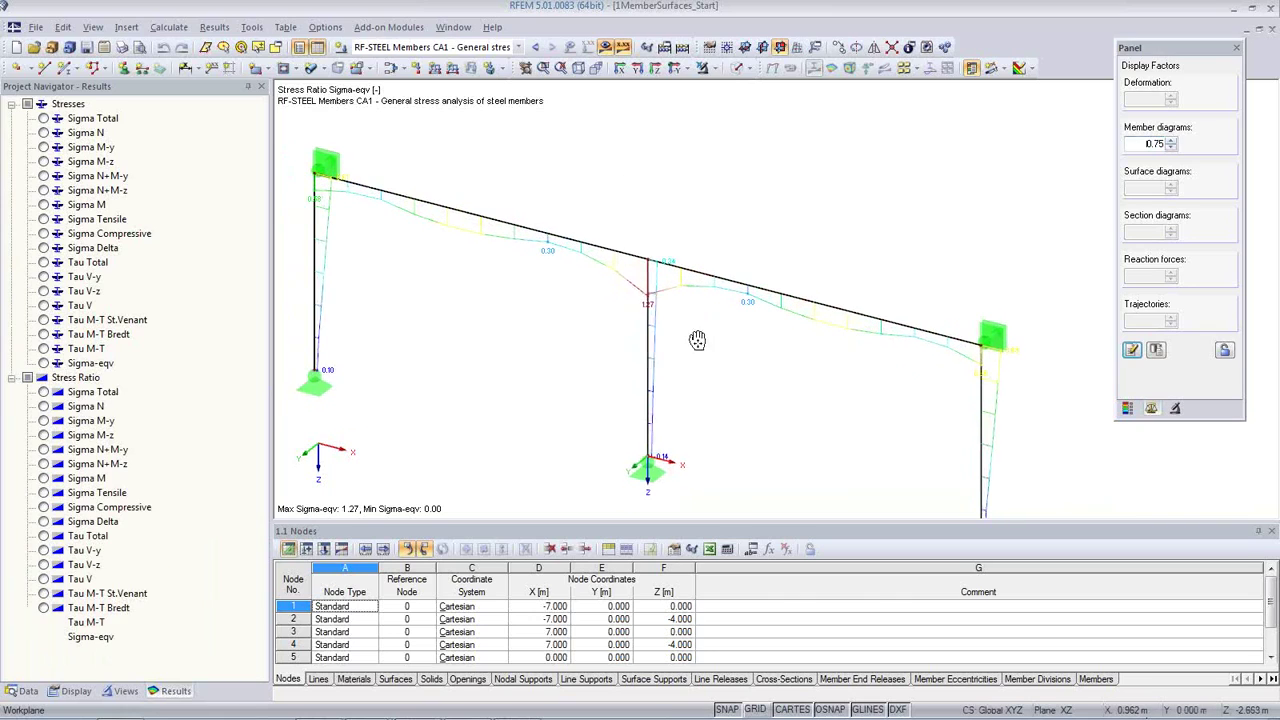
# Examine the joint between the beam and the middle column in solid display mode, and return to the line display.
pyautogui.scroll(2, 687, 318)
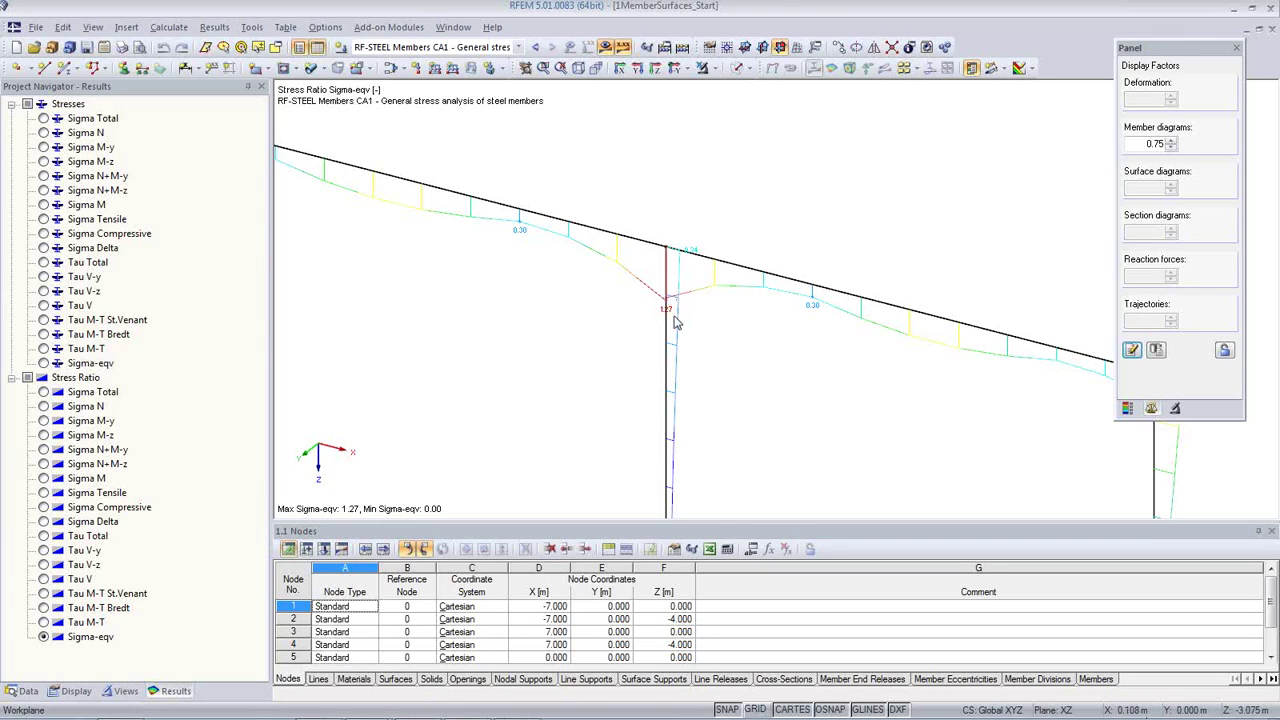
pyautogui.click(736, 69)
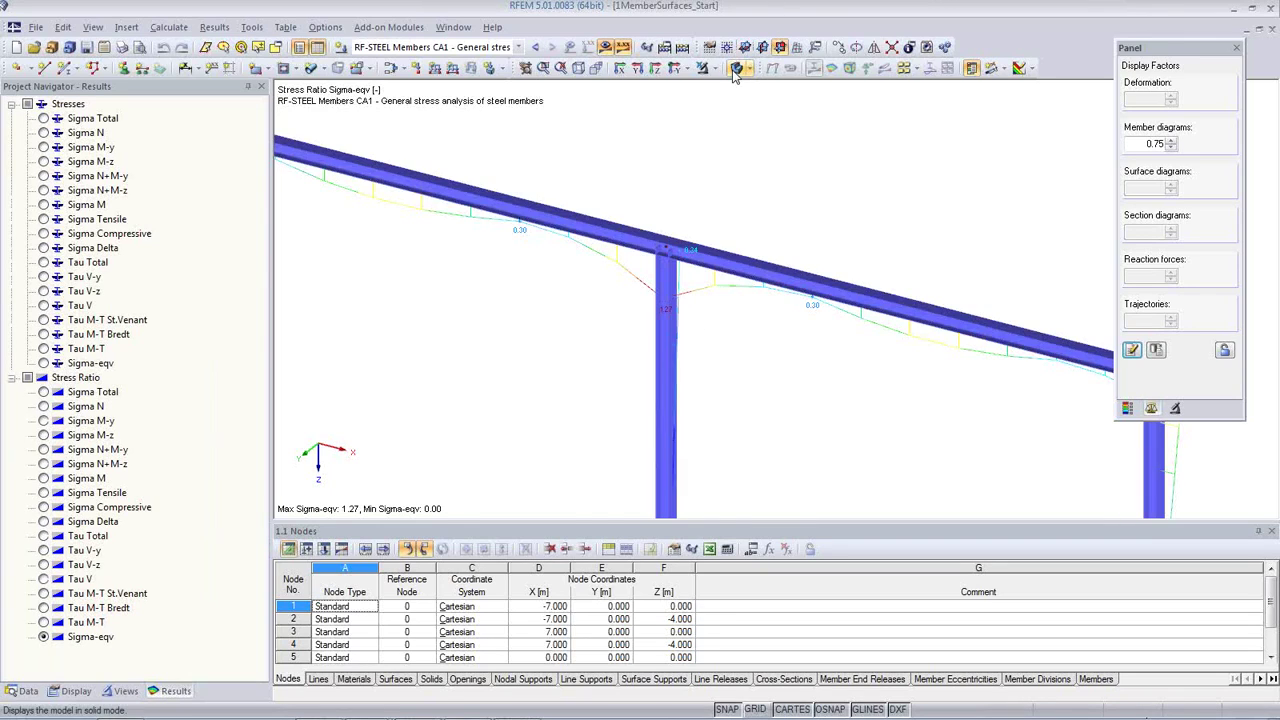
pyautogui.keyDown('ctrl'); pyautogui.moveTo(726, 349); pyautogui.dragTo(651, 297, button='middle'); pyautogui.keyUp('ctrl')
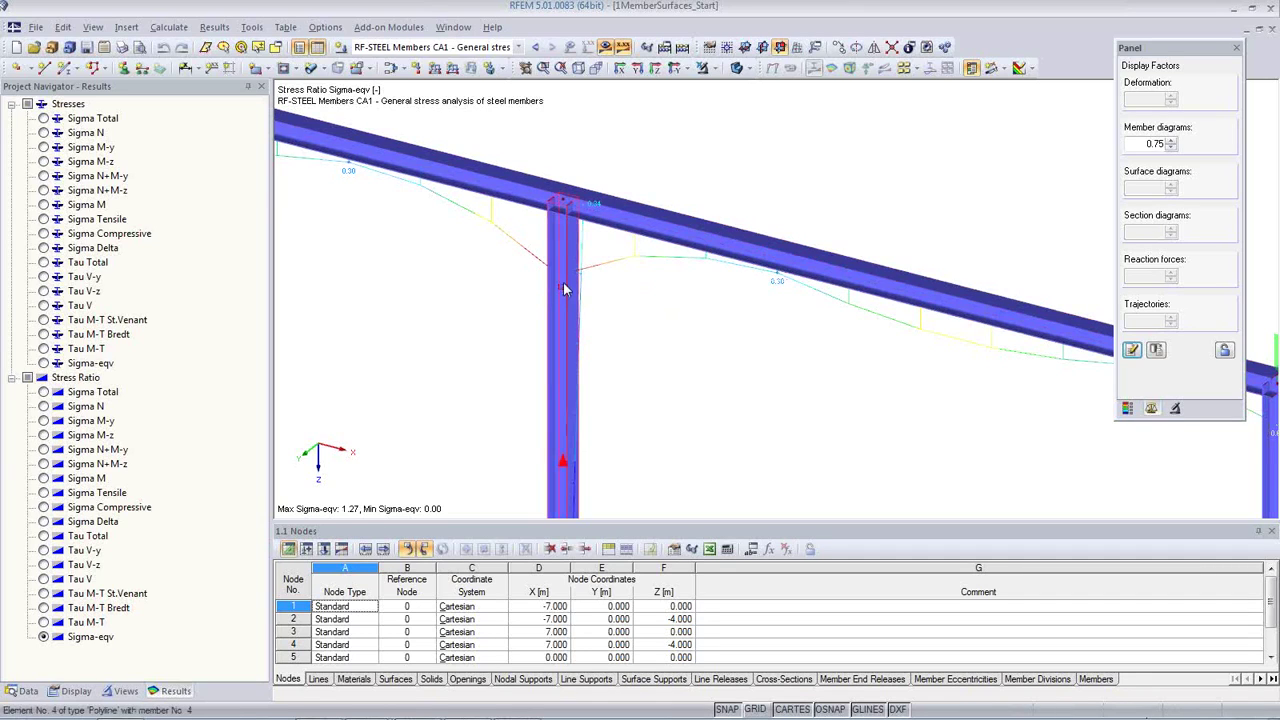
pyautogui.moveTo(563, 281); pyautogui.dragTo(660, 355, button='middle')
pyautogui.scroll(4, 668, 345)
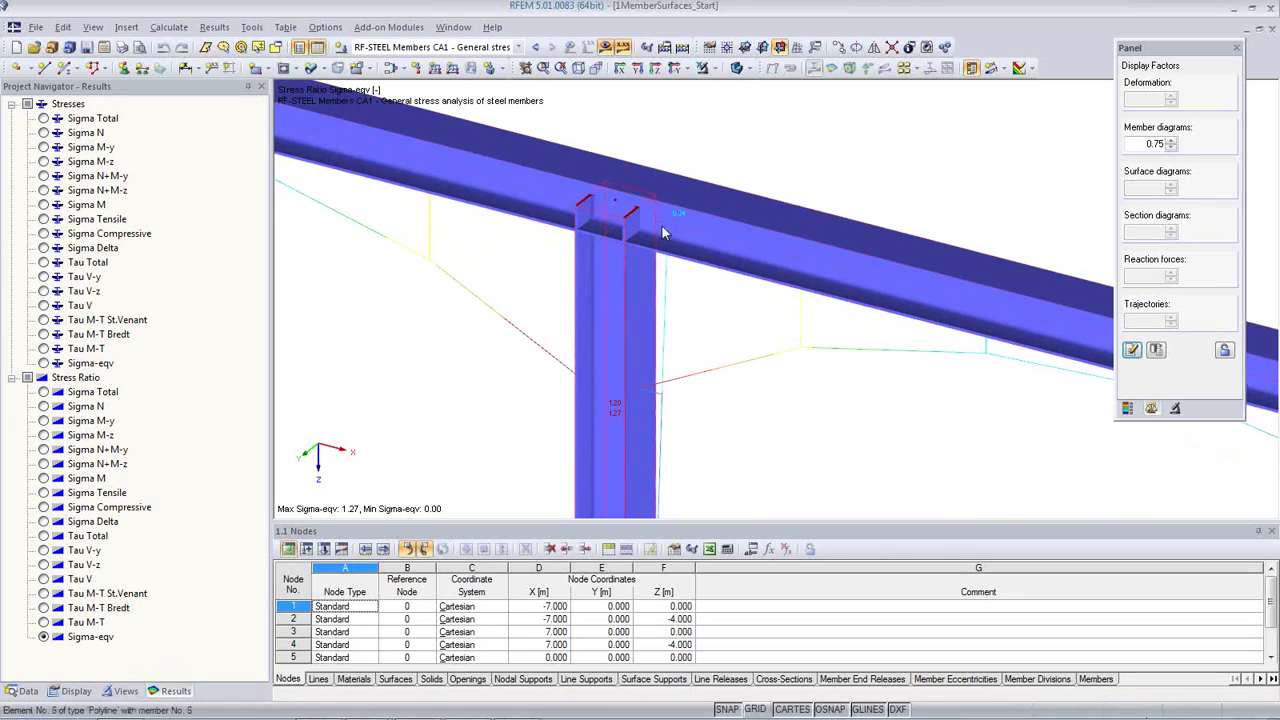
pyautogui.click(737, 69)
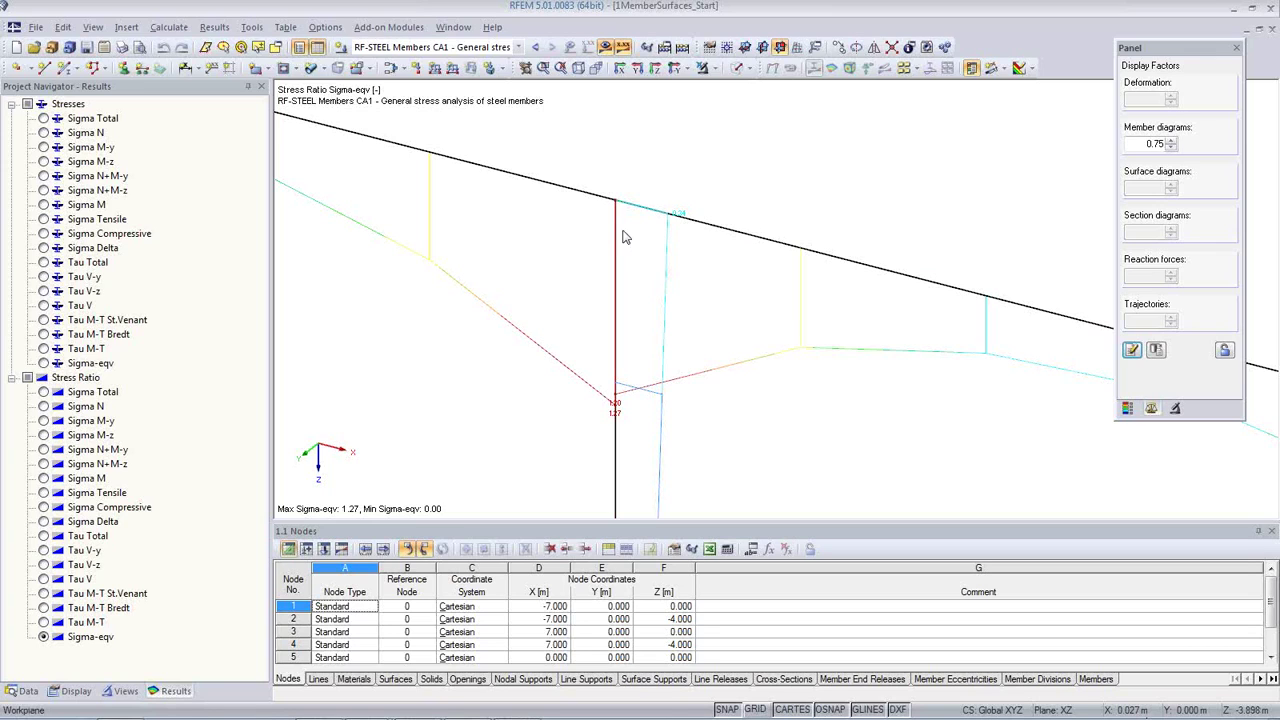
# Hide the stress ratio results and show the member information of the beam on the negative X side of the middle column.
pyautogui.click(606, 48)
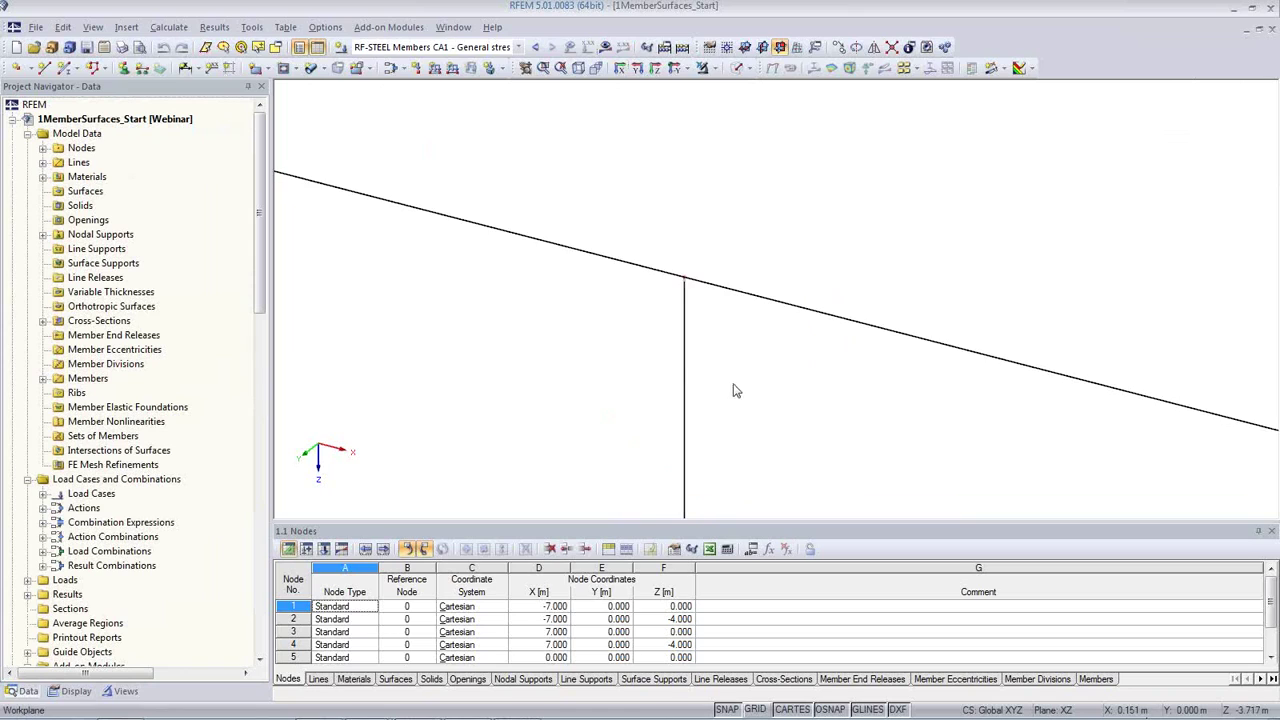
pyautogui.moveTo(722, 363); pyautogui.dragTo(695, 335, button='middle')
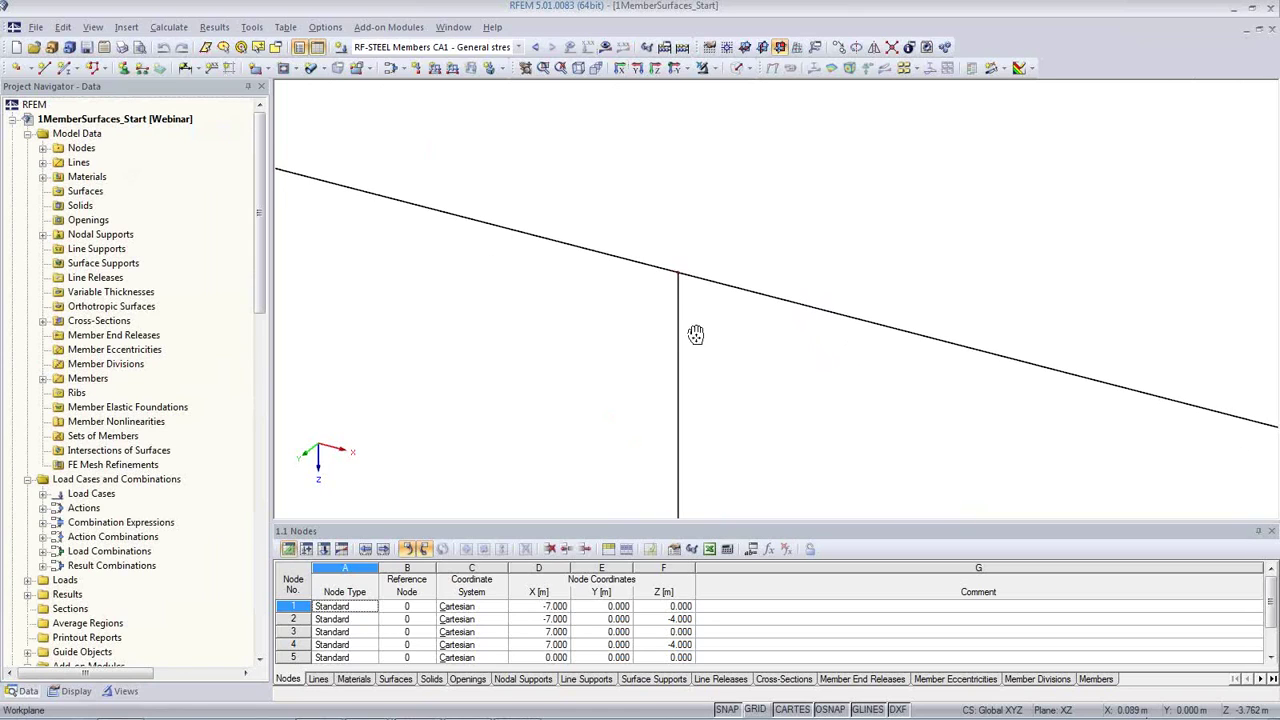
pyautogui.scroll(-1, 660, 364)
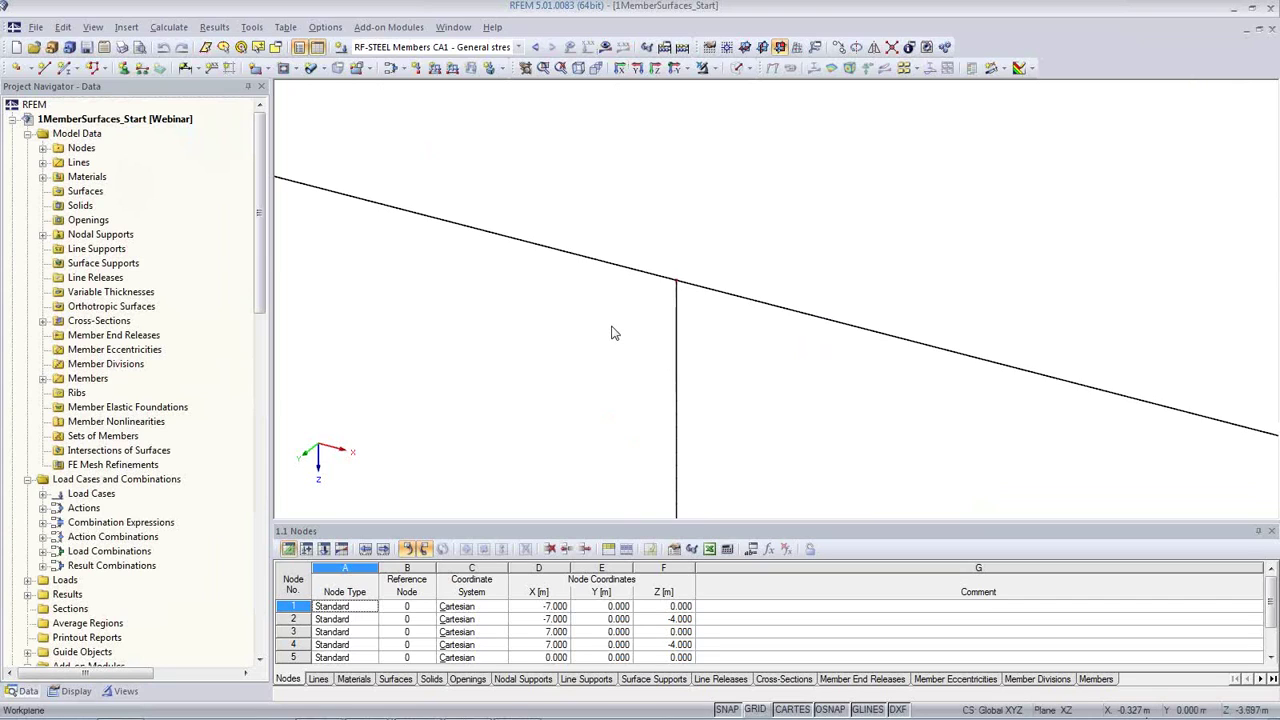
pyautogui.moveTo(609, 331); pyautogui.dragTo(660, 287, button='middle')
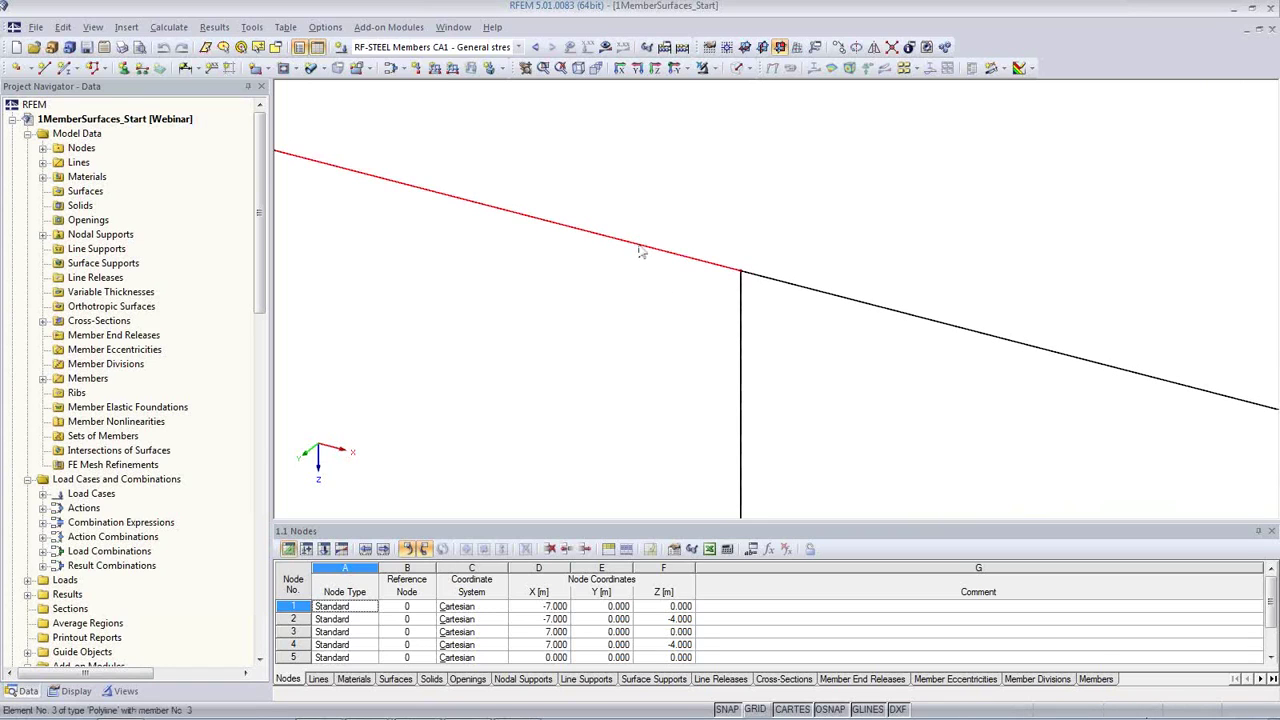
pyautogui.moveTo(605, 318); pyautogui.dragTo(640, 320, button='middle')
pyautogui.moveTo(647, 262)
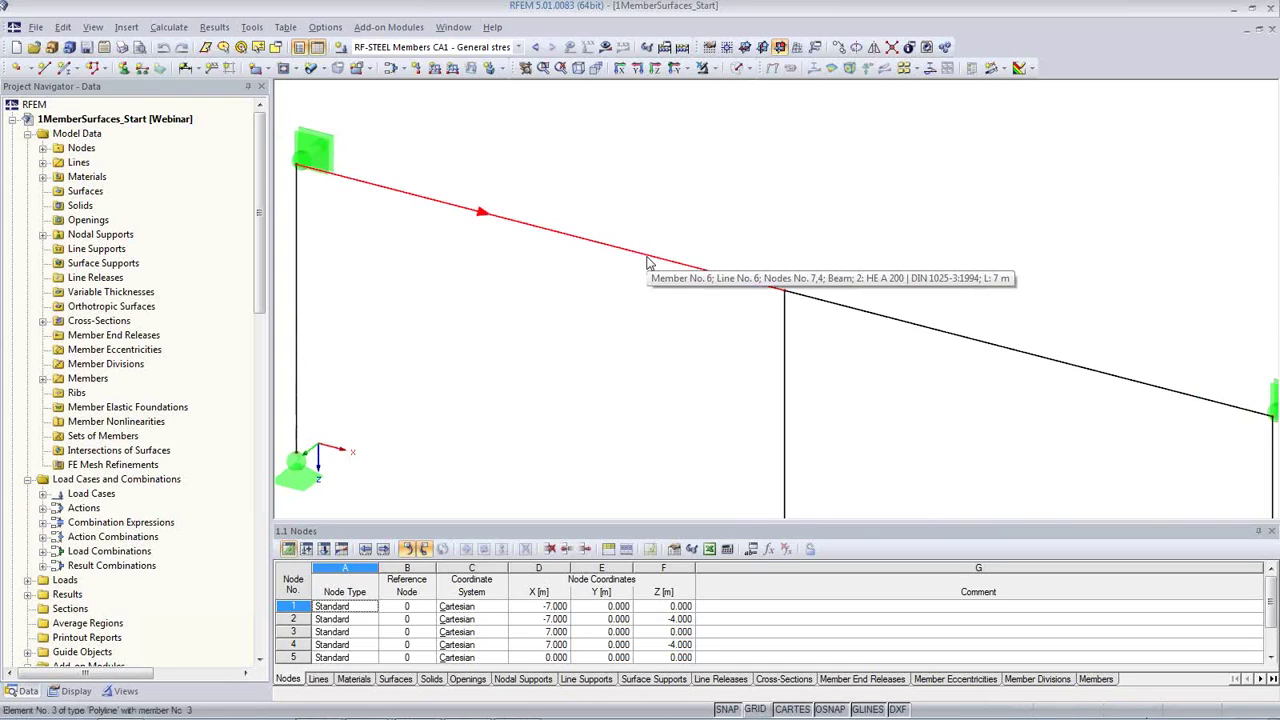
# Divide the beam on the negative X side of the middle column with a new intermediate node 0.5 m from the member end.
pyautogui.rightClick(647, 262)
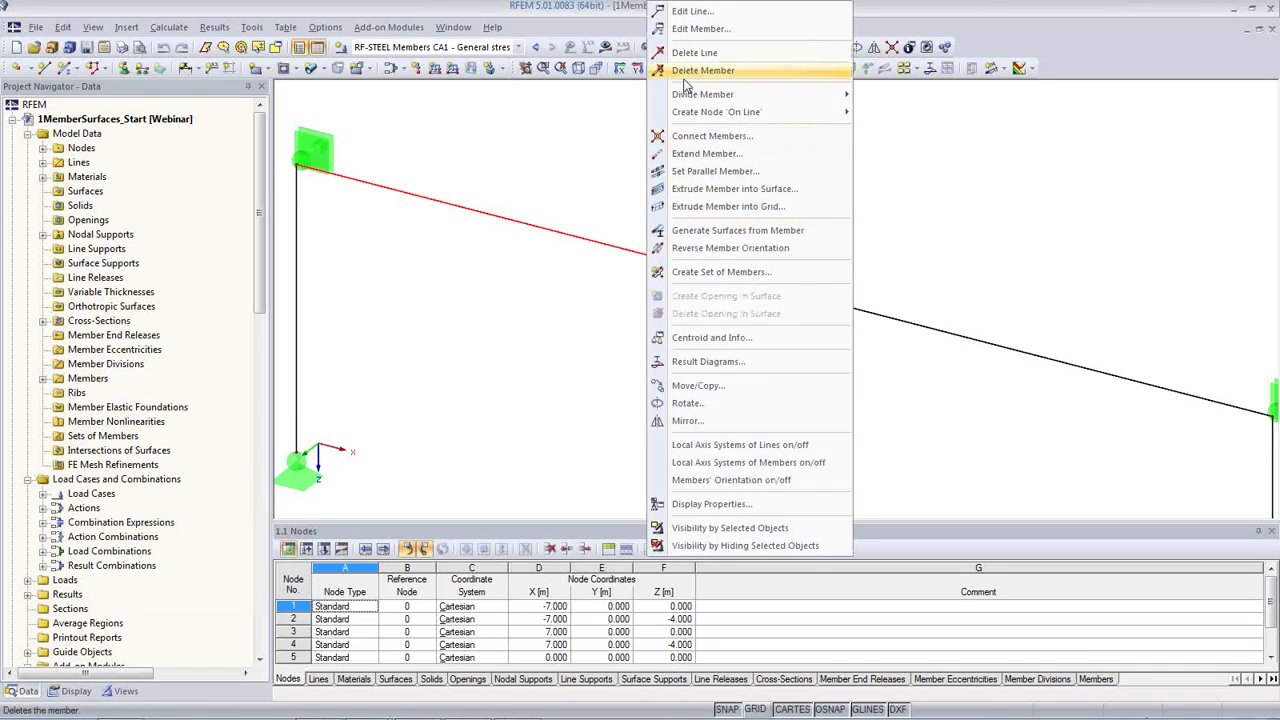
pyautogui.moveTo(700, 95)
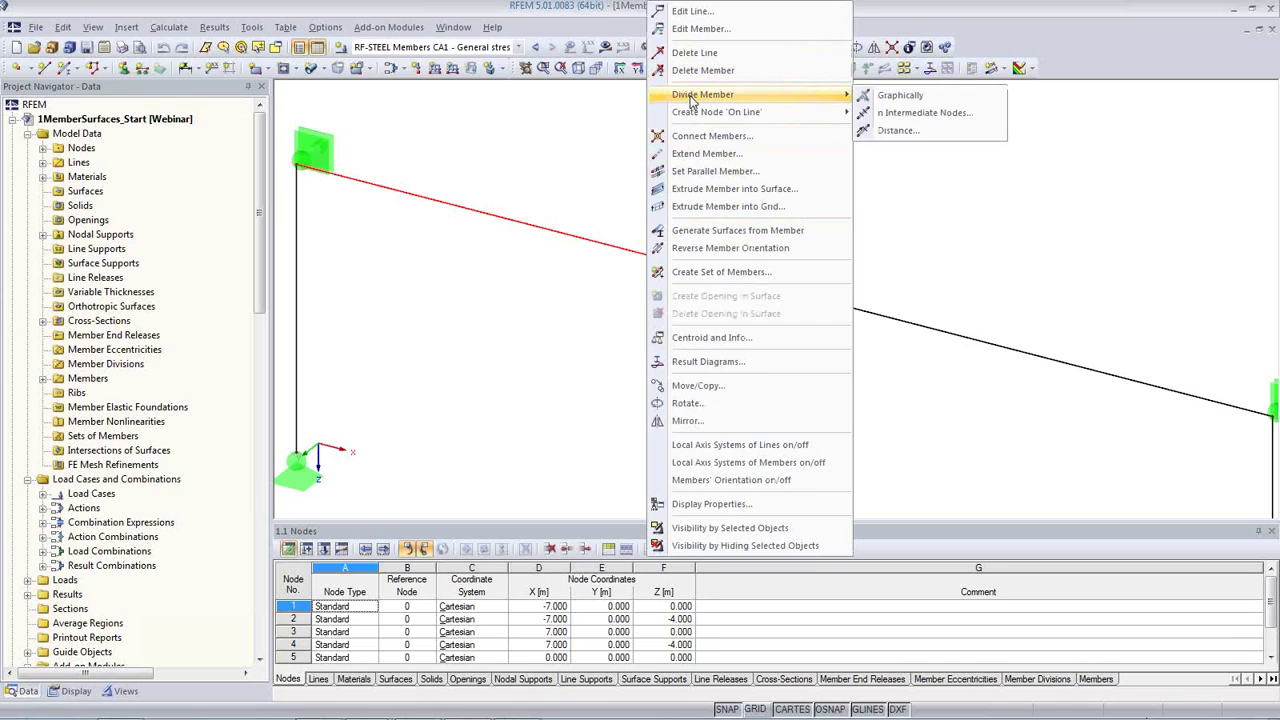
pyautogui.click(912, 135)
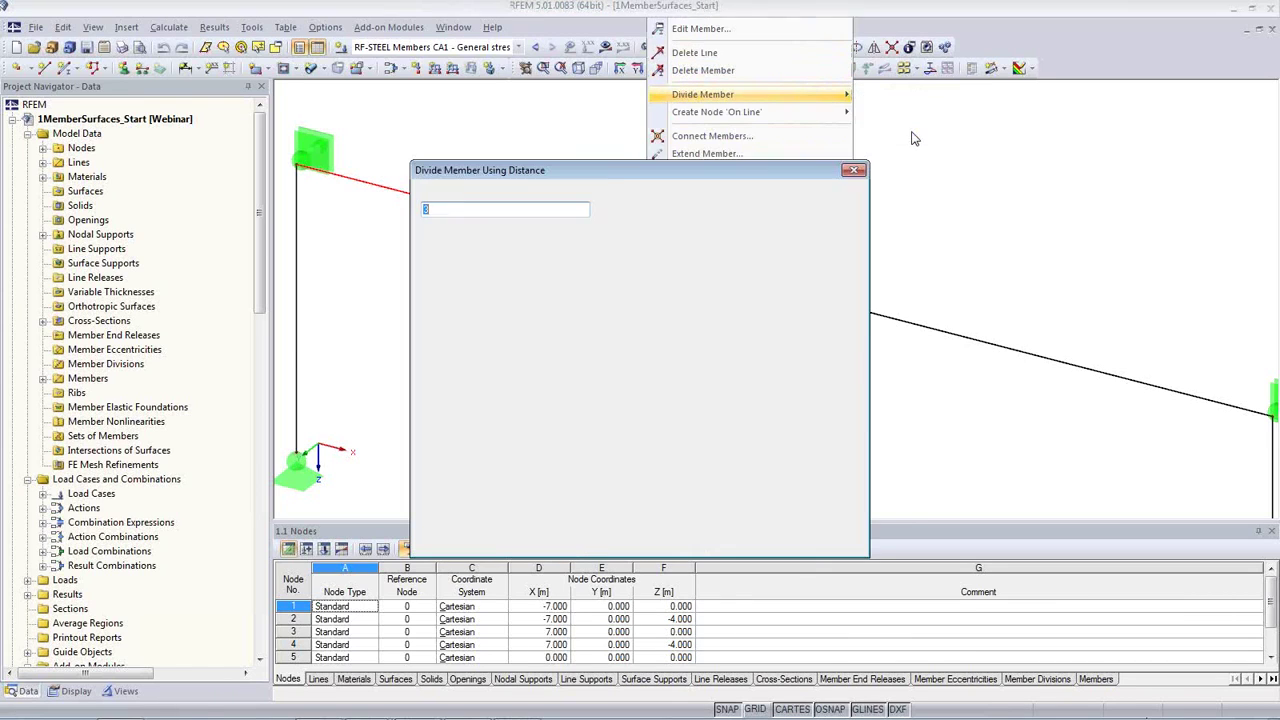
pyautogui.moveTo(748, 176); pyautogui.dragTo(609, 312)
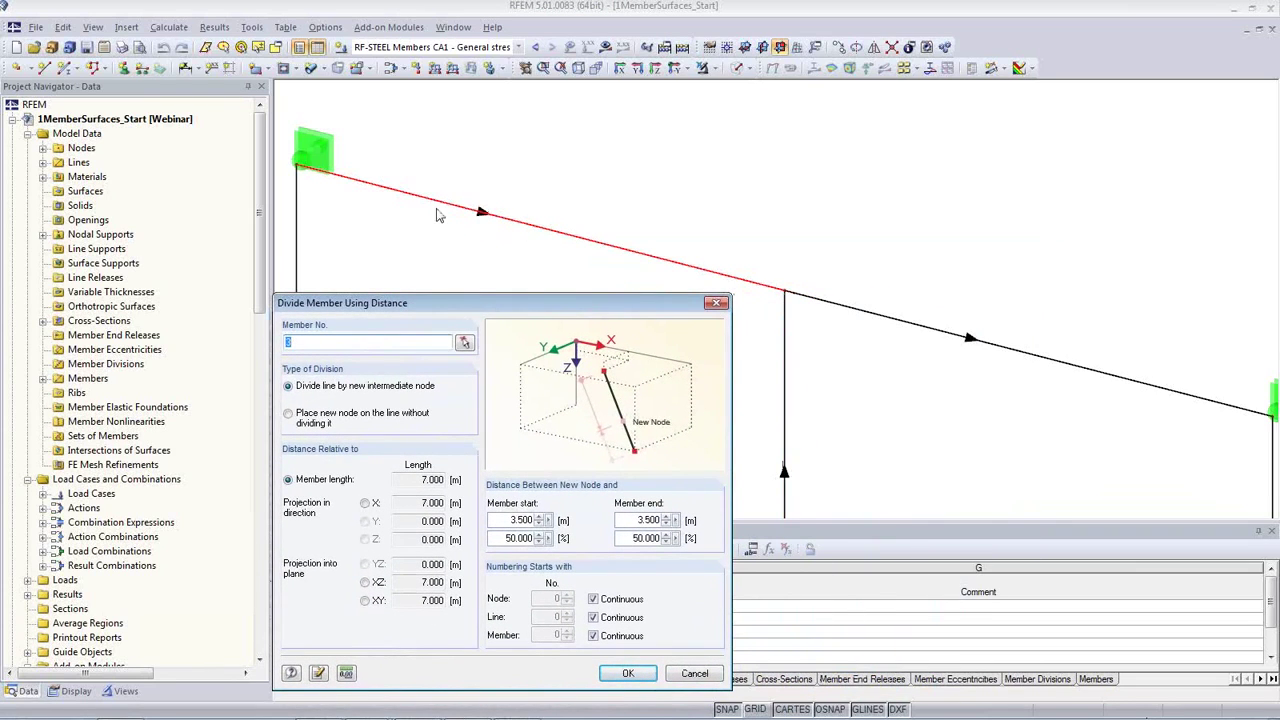
pyautogui.moveTo(501, 311); pyautogui.dragTo(493, 270)
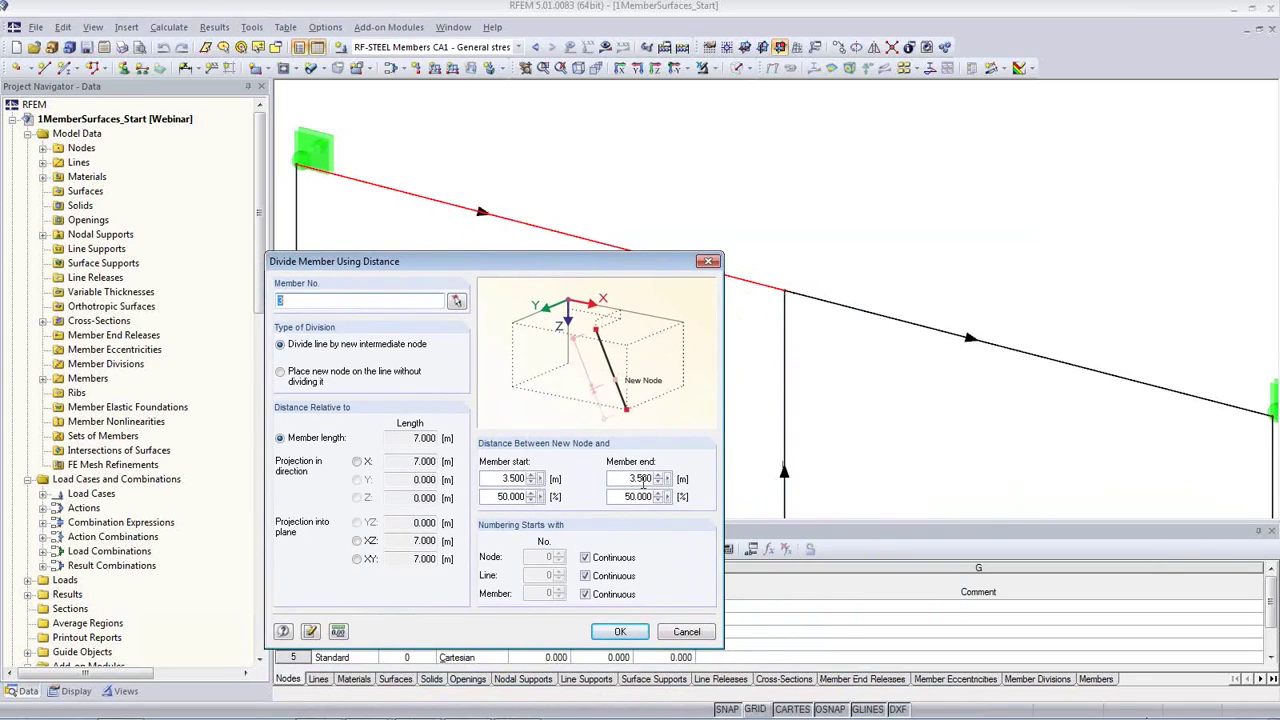
pyautogui.moveTo(621, 482); pyautogui.dragTo(712, 498)
pyautogui.write('0.5')
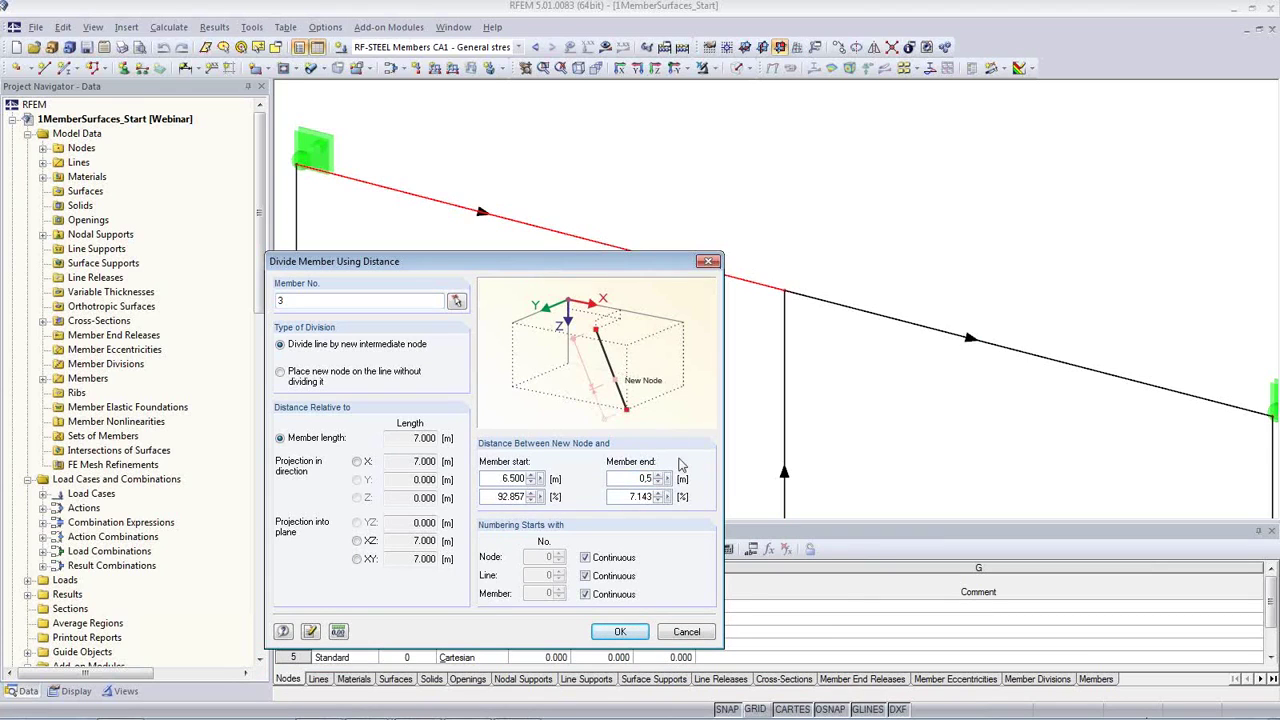
pyautogui.click(622, 631)
# Display load case LC1 - Self-weight and check the member load on the short beam segment beside the middle column.
pyautogui.moveTo(742, 338); pyautogui.dragTo(717, 260, button='middle')
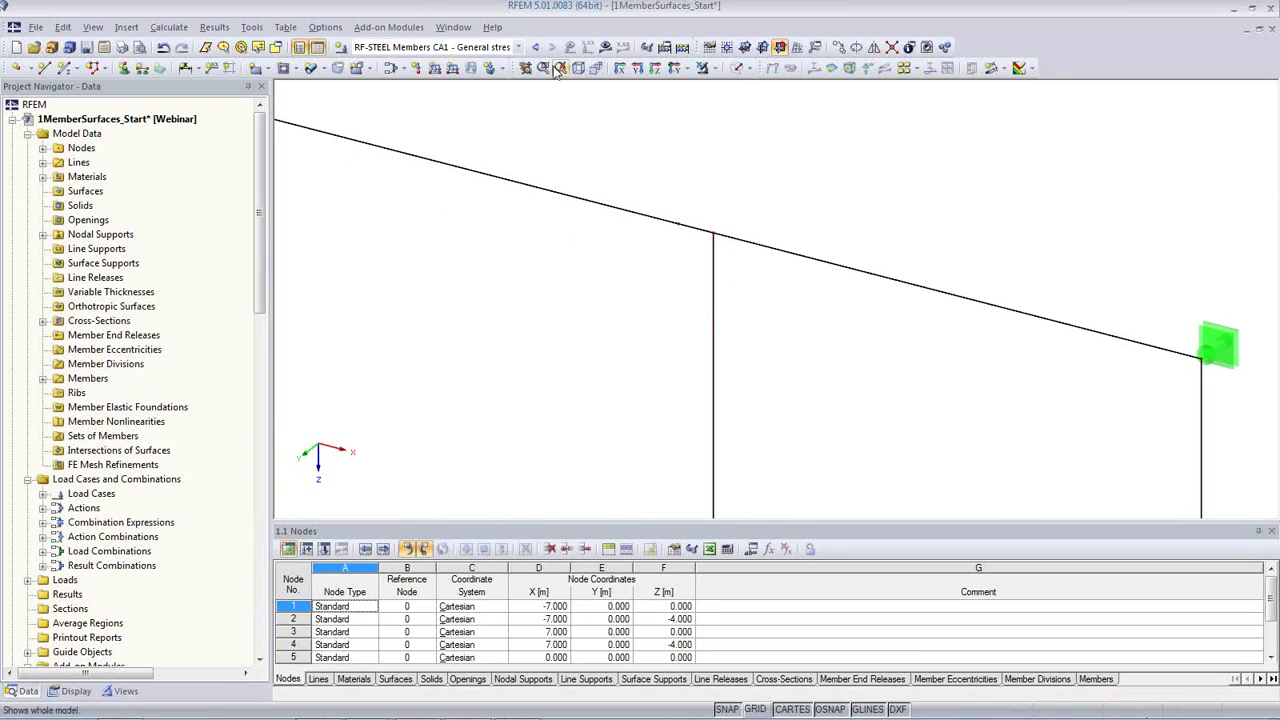
pyautogui.click(519, 47)
pyautogui.click(390, 58)
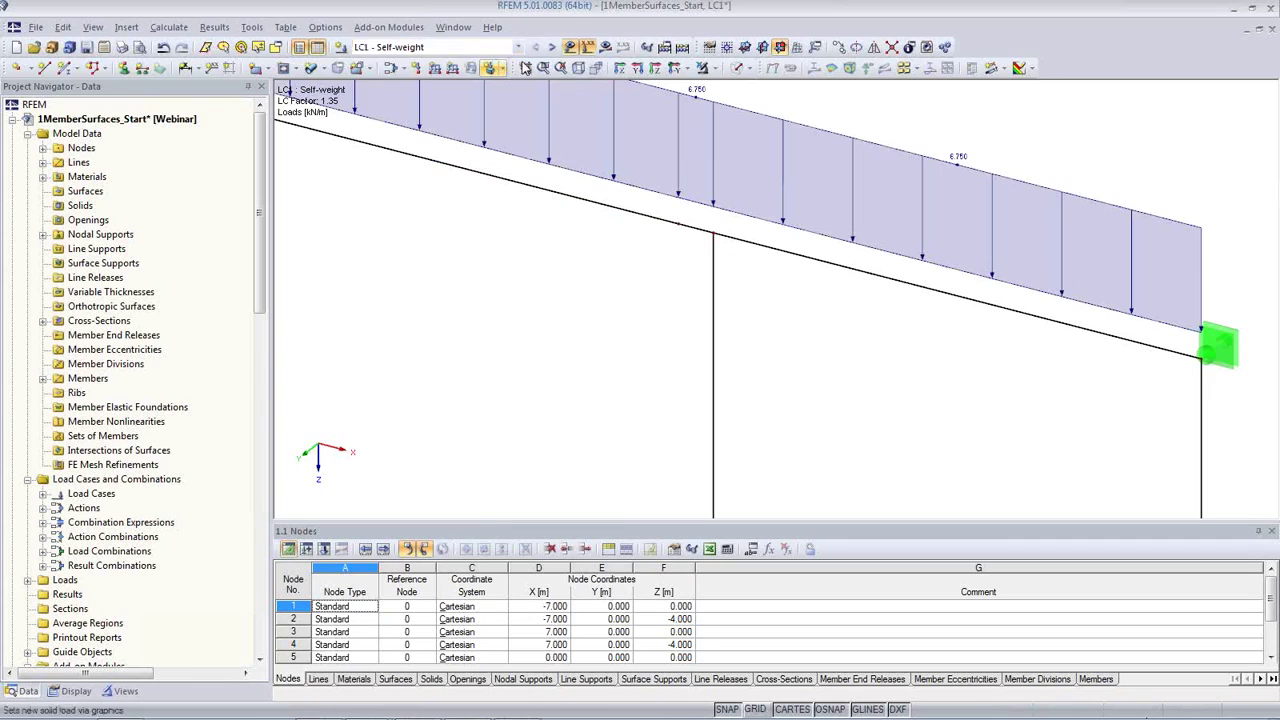
pyautogui.scroll(-2, 625, 390)
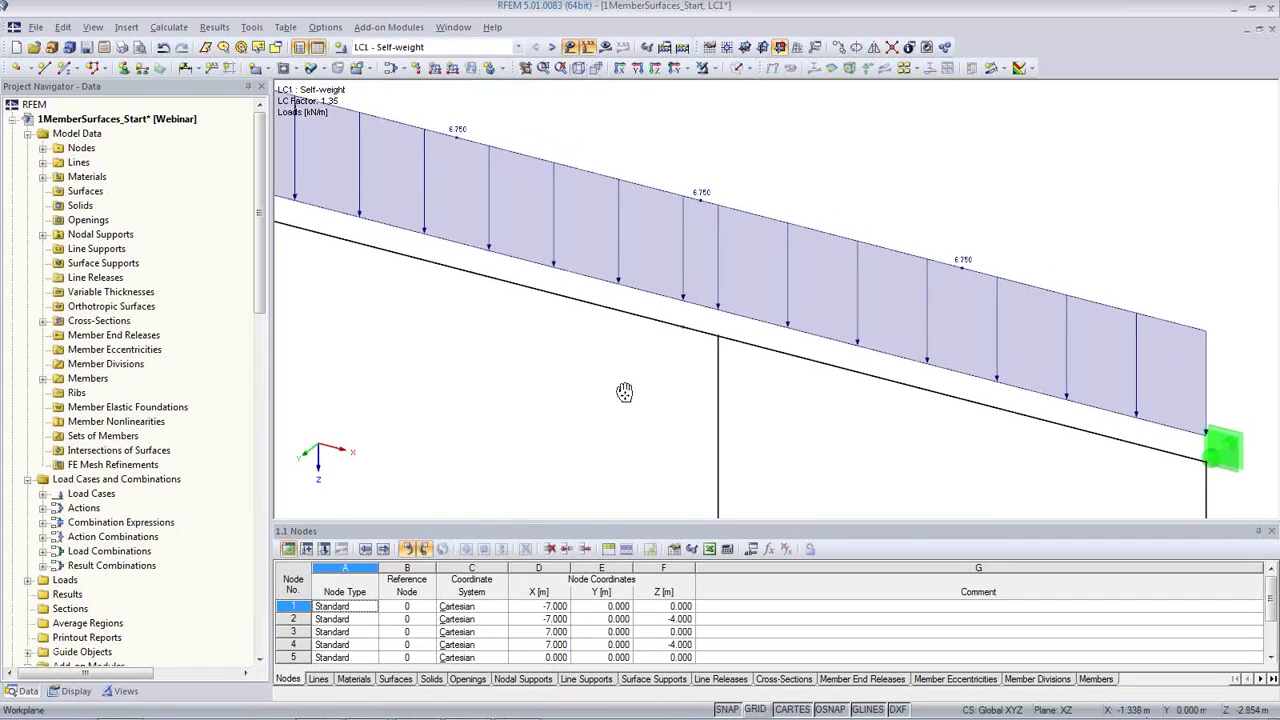
pyautogui.click(703, 215)
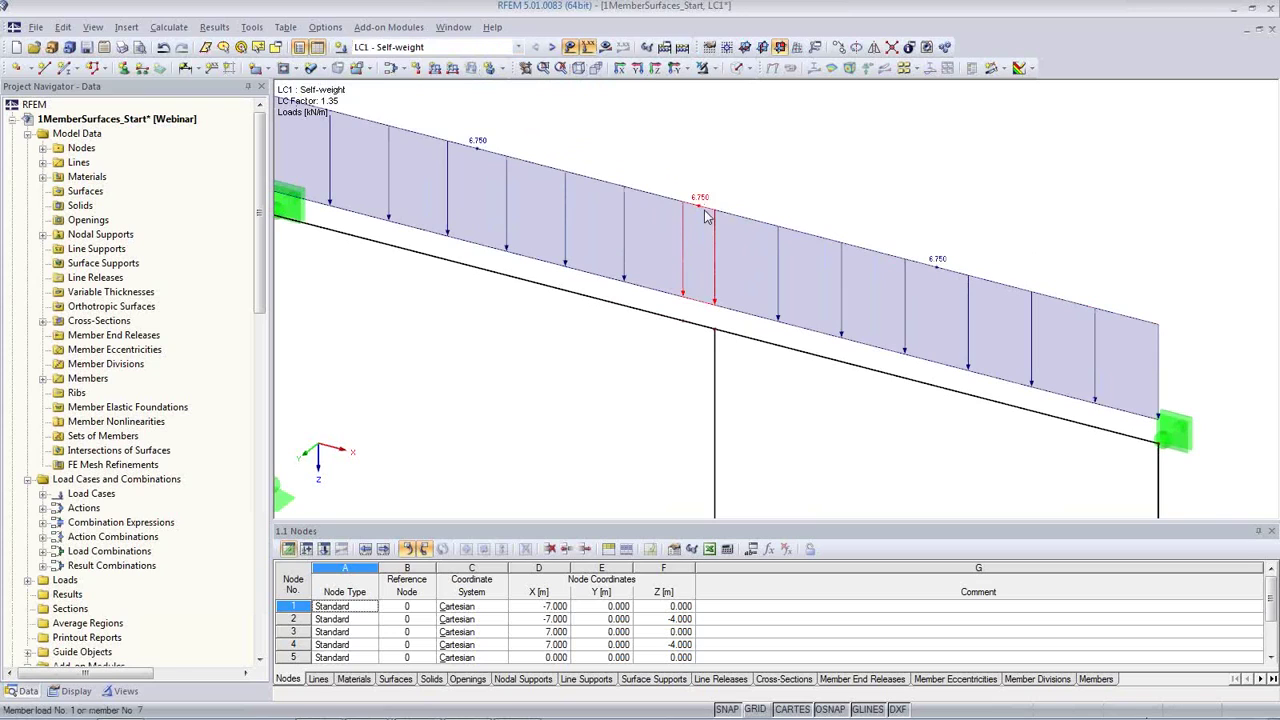
# Divide the beam on the positive X side of the middle column with a new intermediate node 0.5 m from the member start.
pyautogui.click(775, 385)
pyautogui.click(779, 347)
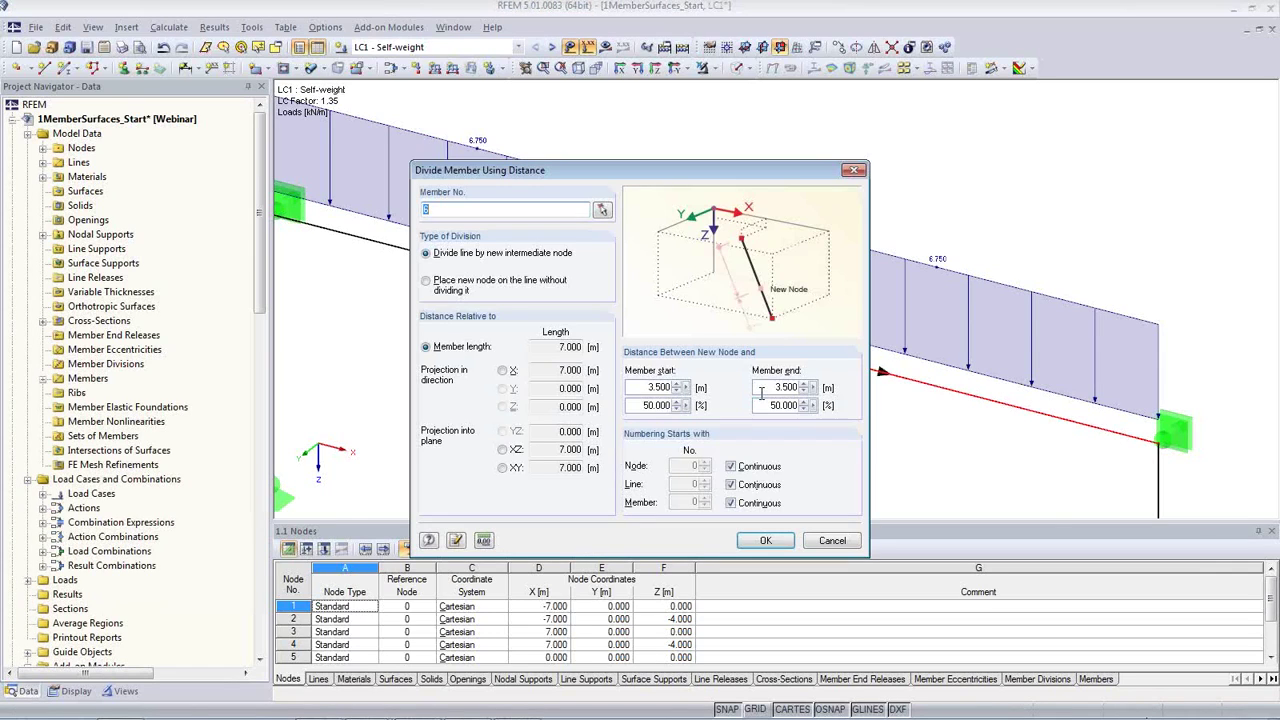
pyautogui.doubleClick(645, 387)
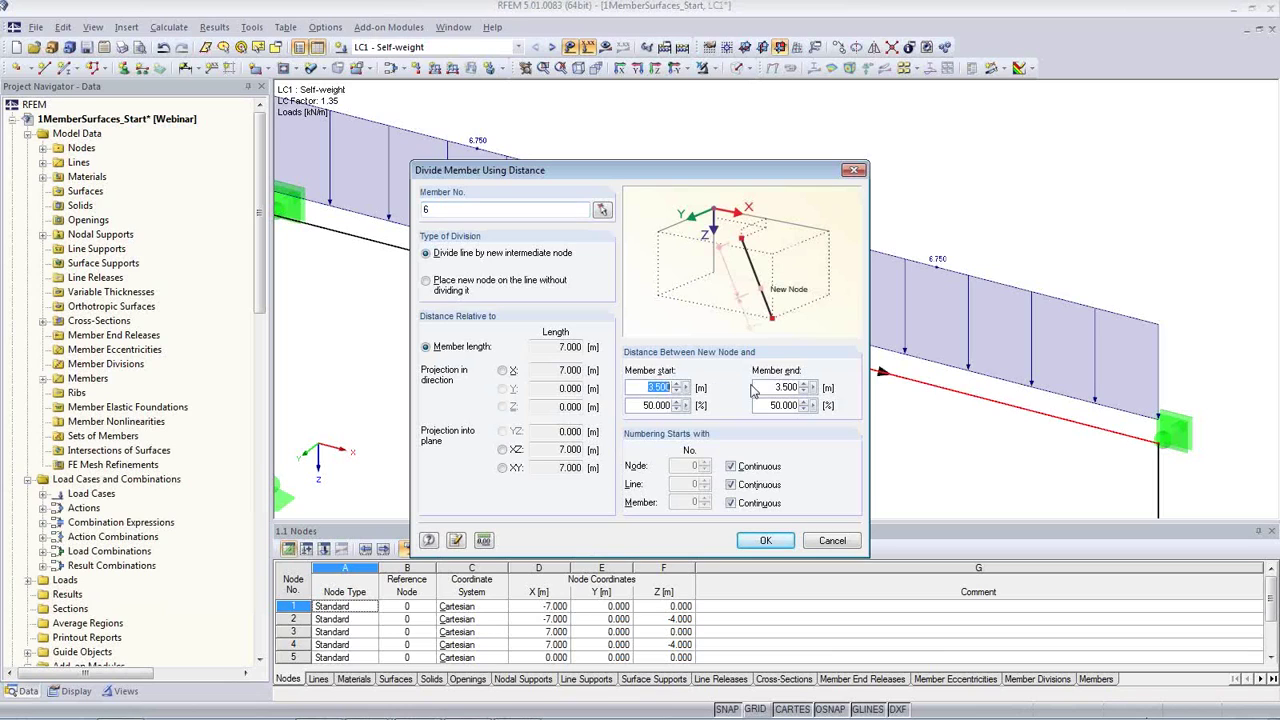
pyautogui.write('0.5')
pyautogui.click(764, 540)
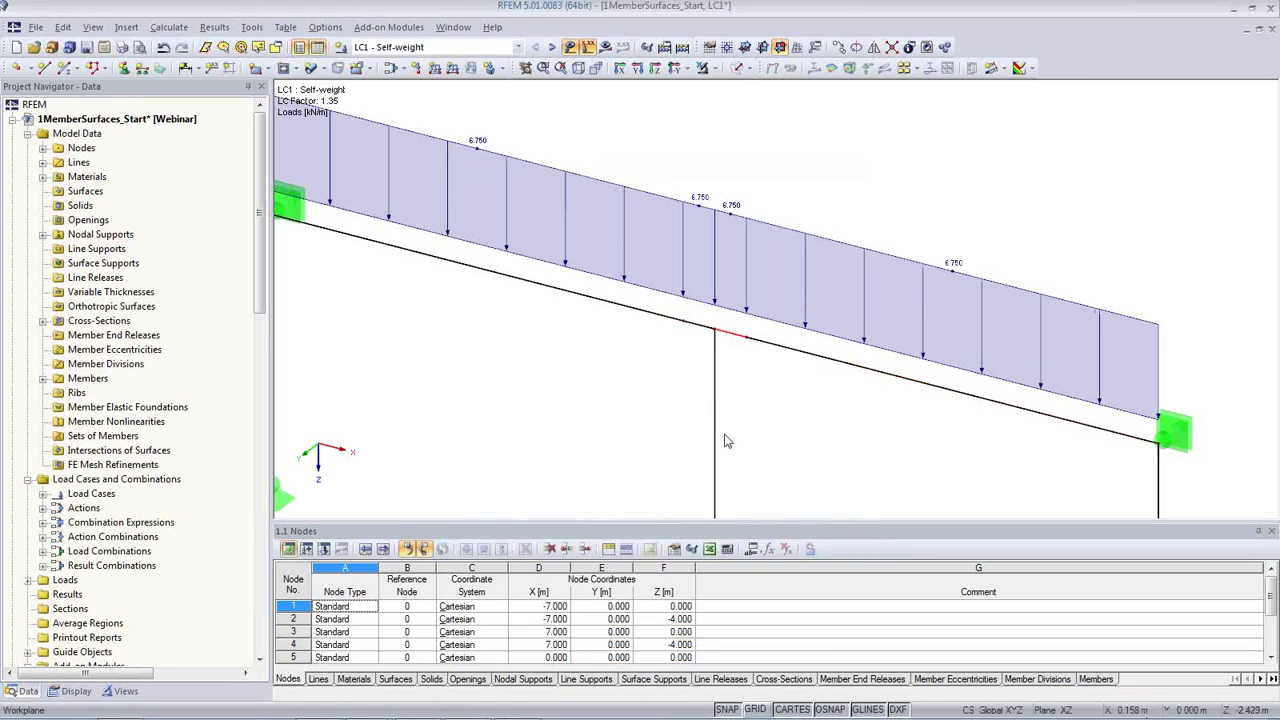
# Divide the middle column with a new intermediate node 0.5 m from its member end at the beam joint.
pyautogui.click(717, 430)
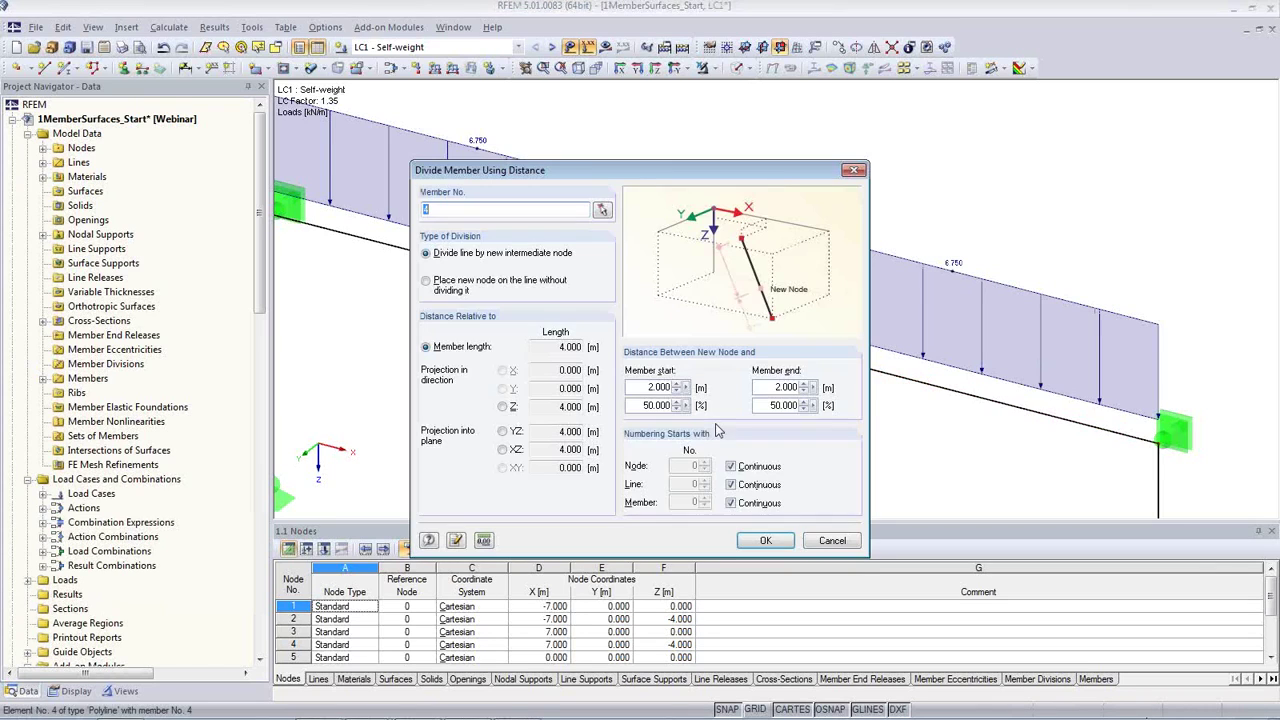
pyautogui.click(759, 387)
pyautogui.write('0.5')
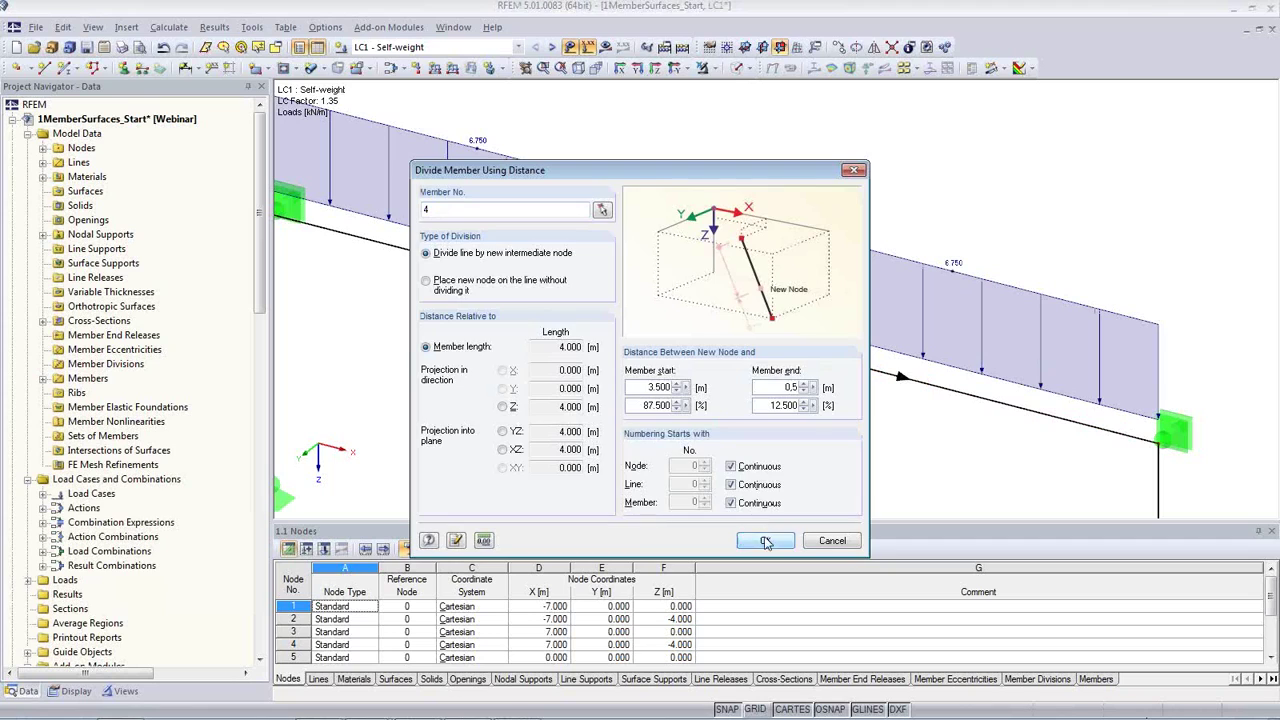
pyautogui.click(765, 540)
pyautogui.scroll(2, 795, 445)
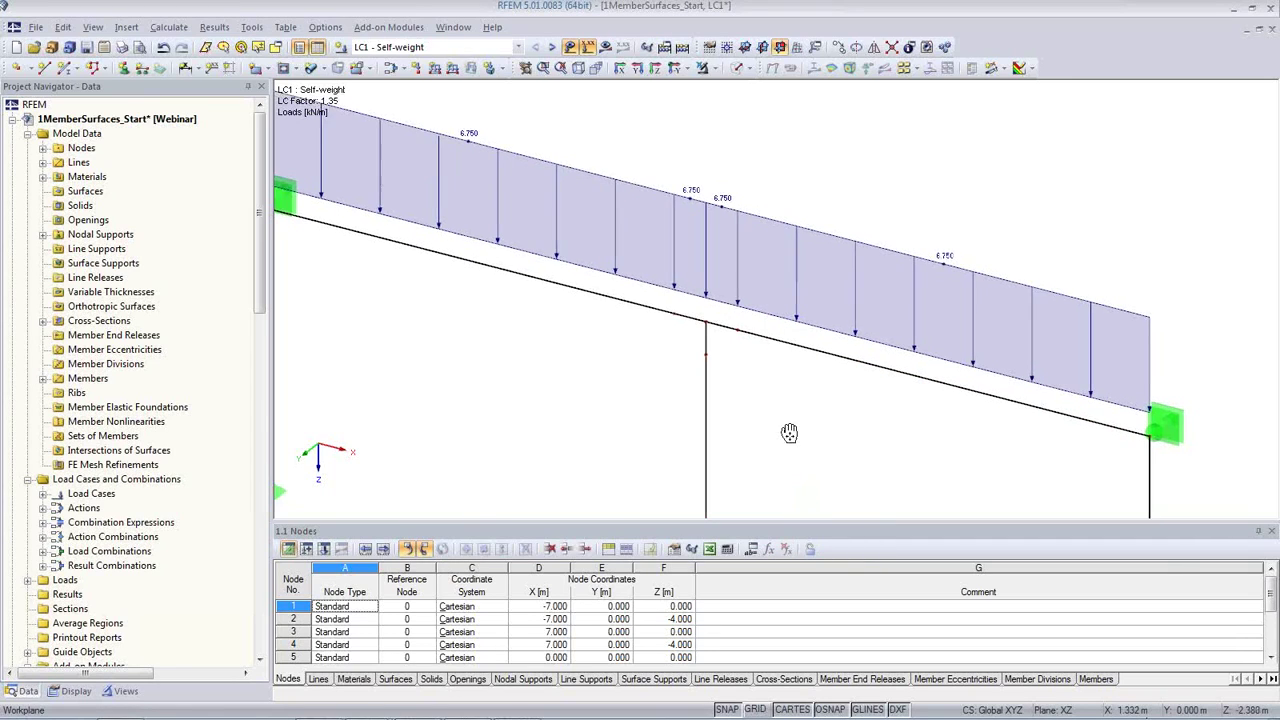
# Hide the loads and limit the visibility to the three short members meeting at the middle column joint.
pyautogui.click(570, 47)
pyautogui.scroll(2, 668, 300)
pyautogui.scroll(1, 672, 280)
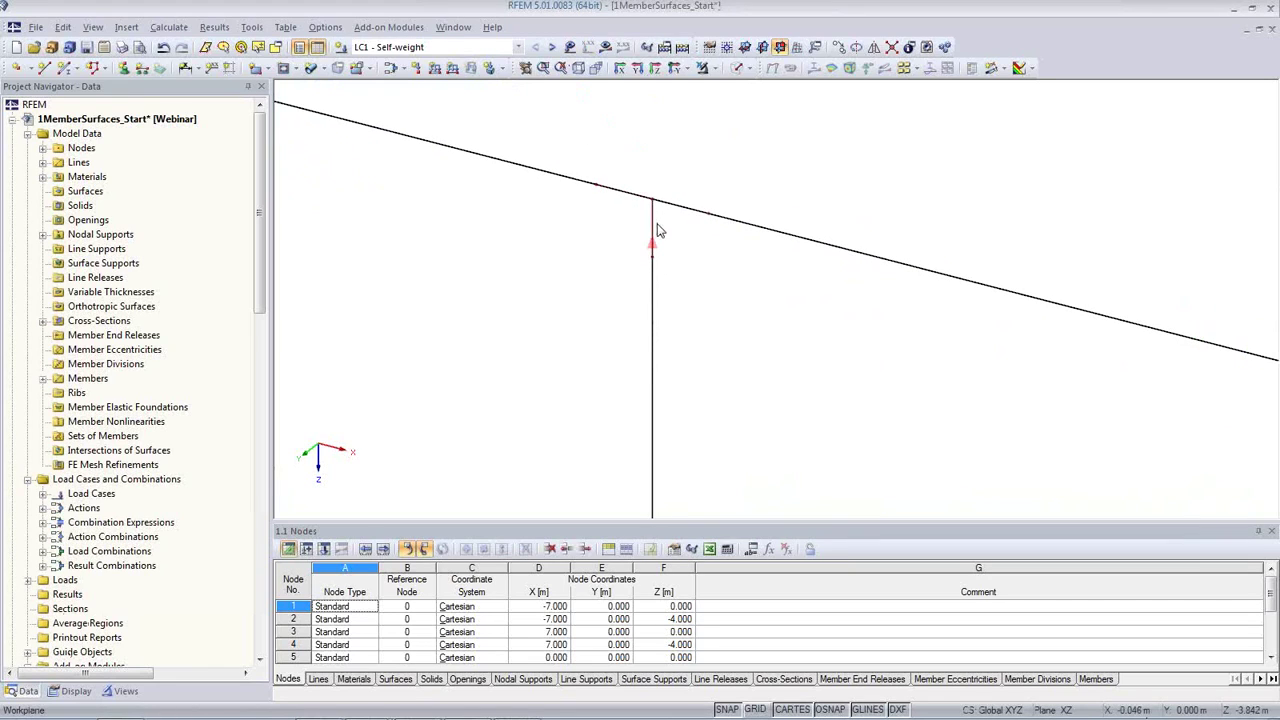
pyautogui.moveTo(628, 276); pyautogui.dragTo(603, 360, button='middle')
pyautogui.moveTo(528, 192); pyautogui.dragTo(770, 411)
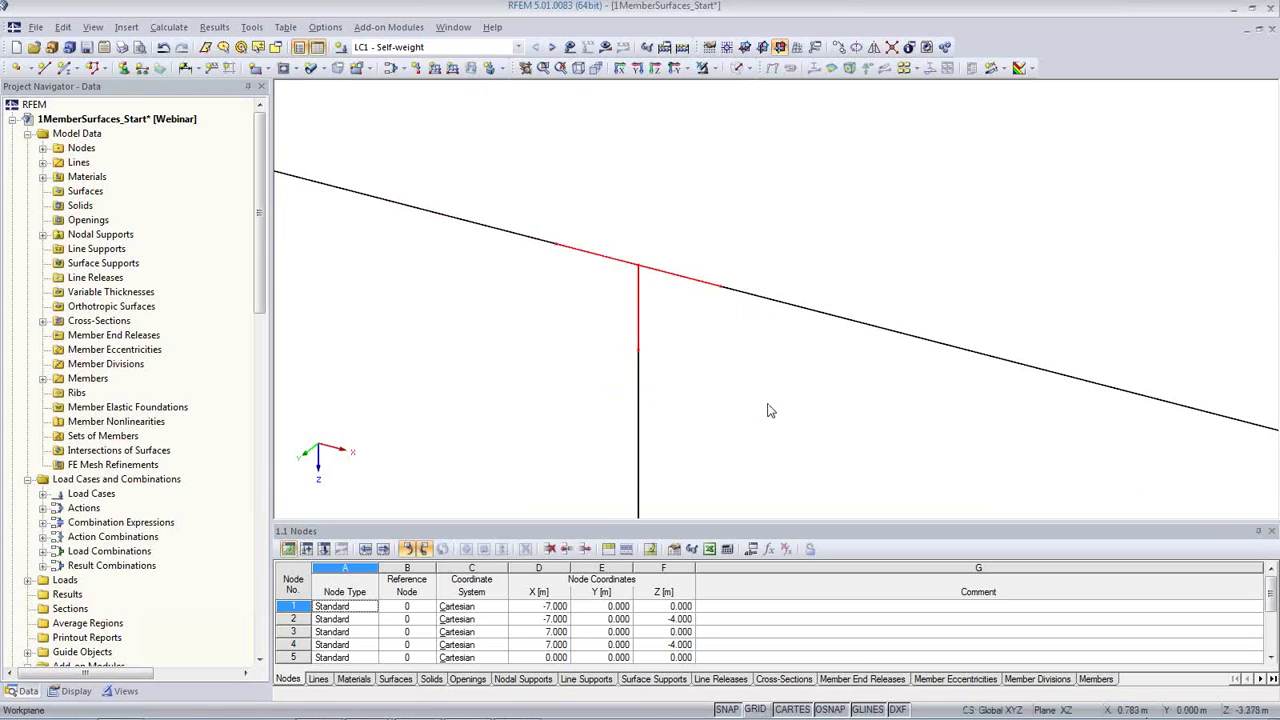
pyautogui.click(713, 69)
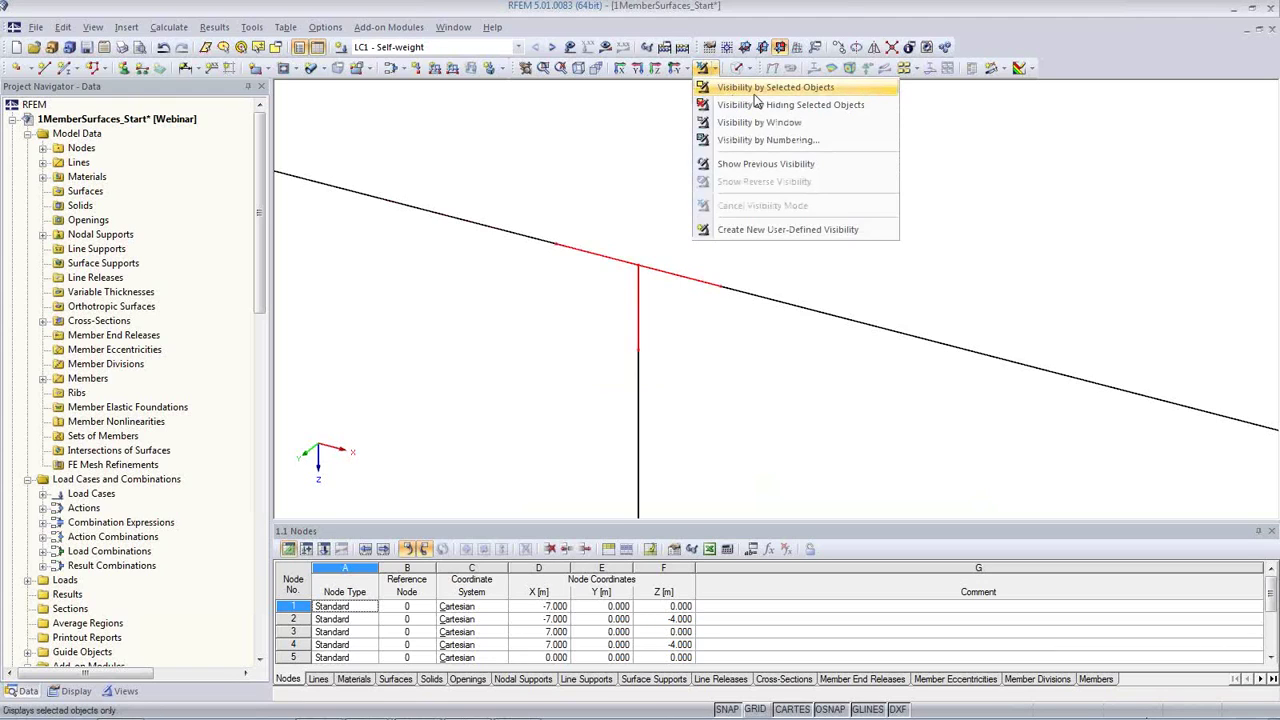
pyautogui.click(760, 88)
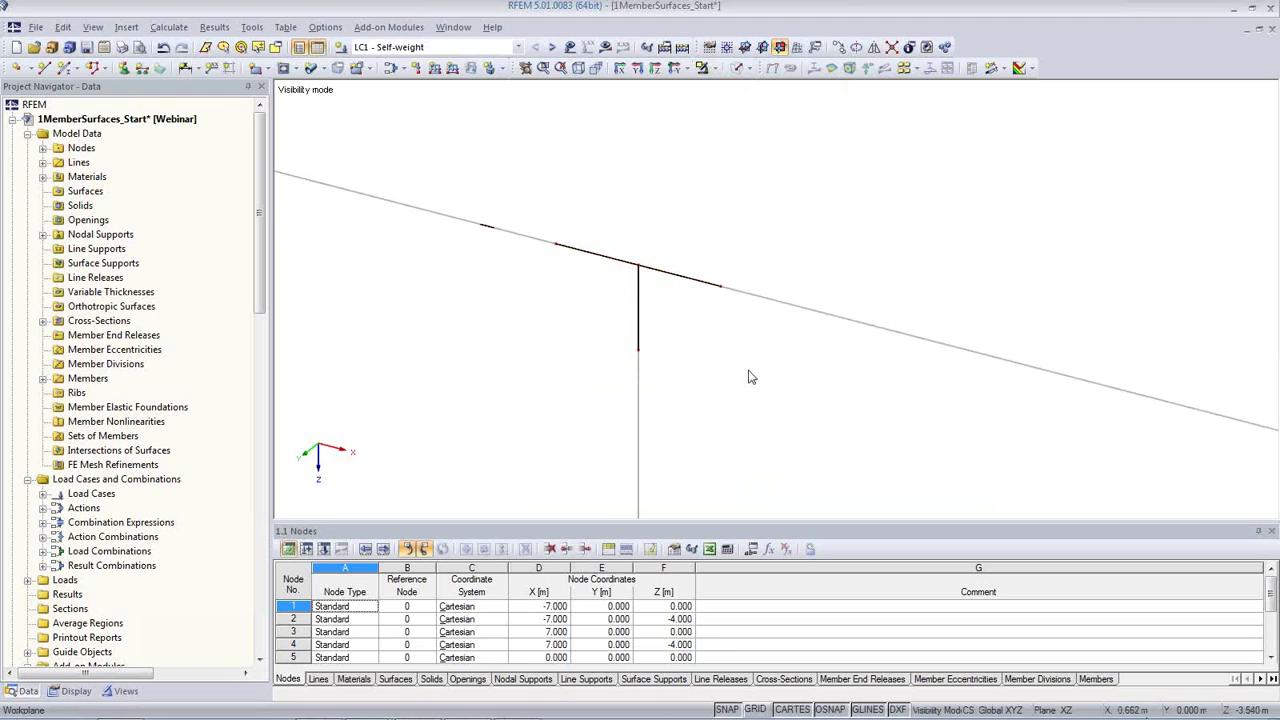
# Switch the rendering of the joint members to the transparent solid display.
pyautogui.moveTo(752, 384); pyautogui.dragTo(828, 352, button='middle')
pyautogui.scroll(2, 797, 332)
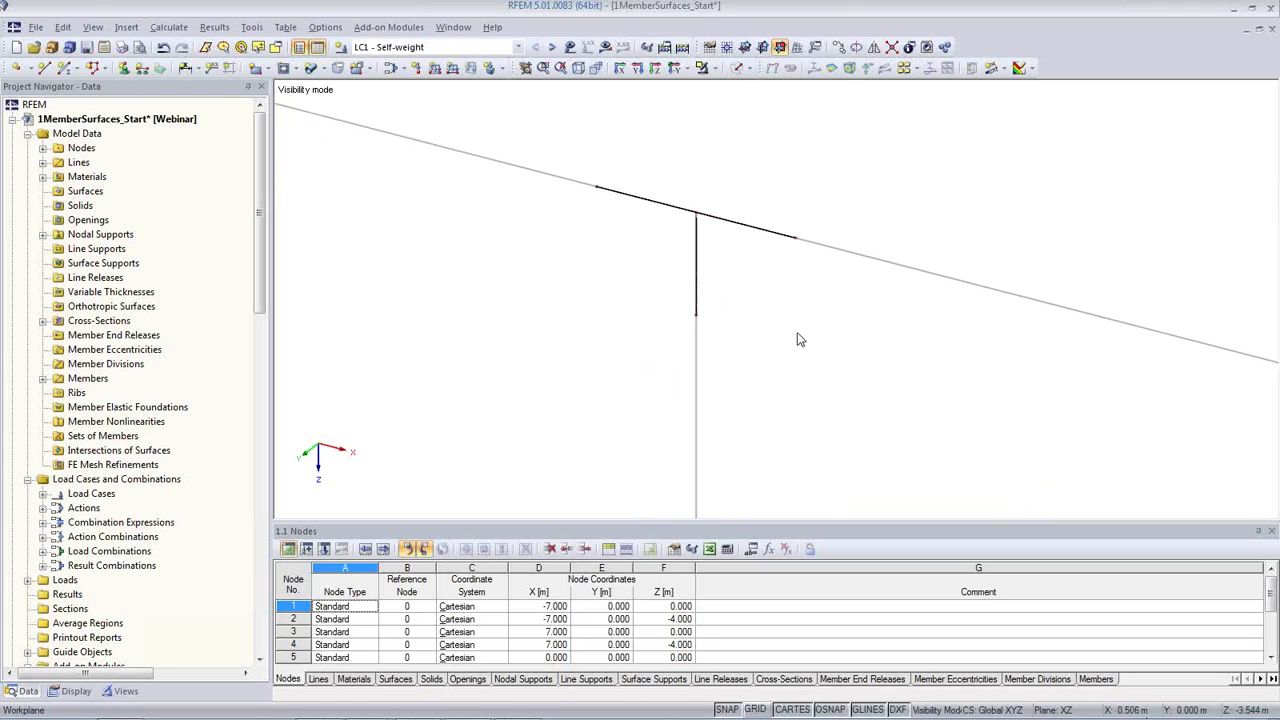
pyautogui.moveTo(800, 335); pyautogui.dragTo(700, 317, button='middle')
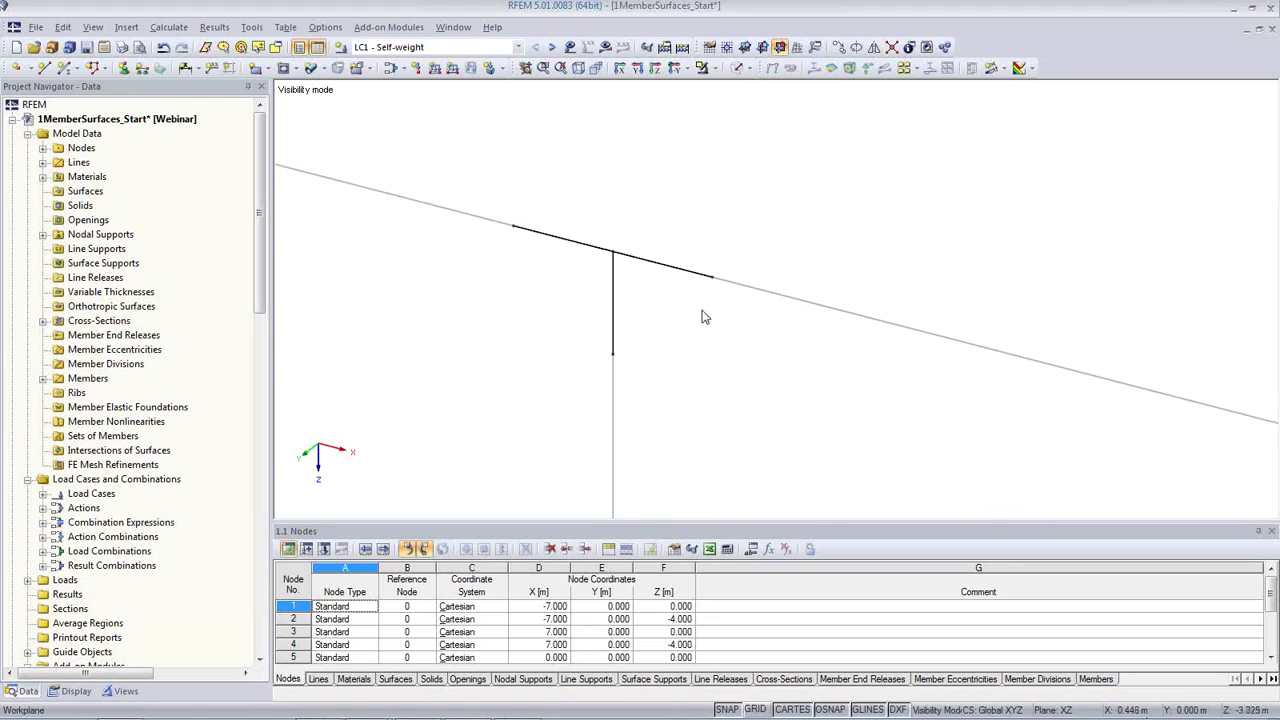
pyautogui.click(738, 72)
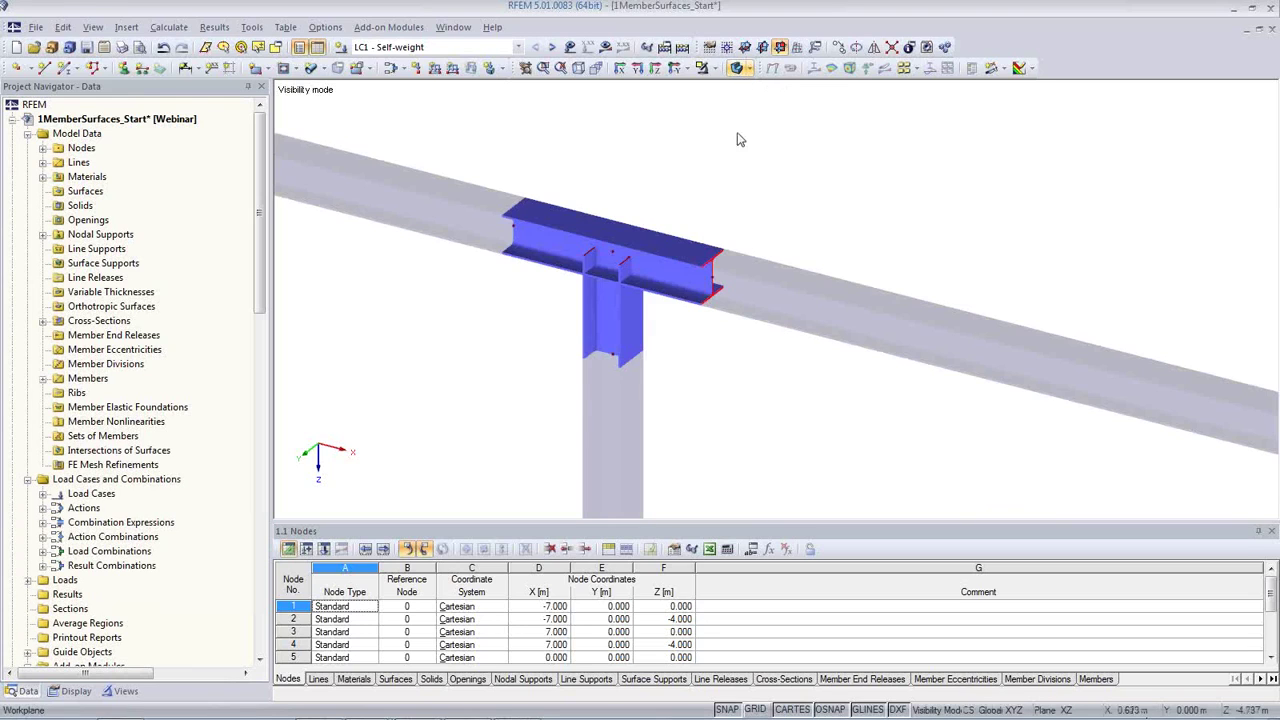
pyautogui.click(741, 68)
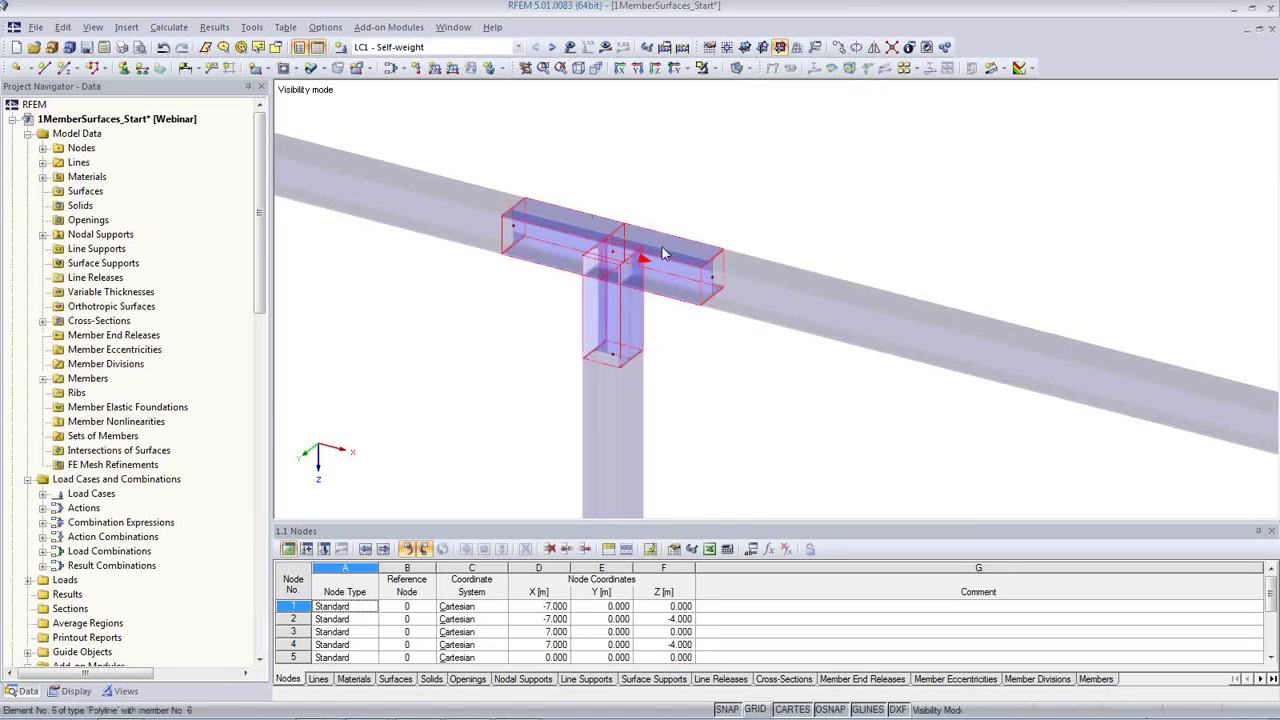
# Generate surfaces from the three short members at the middle column joint.
pyautogui.moveTo(667, 256)
pyautogui.rightClick(667, 256)
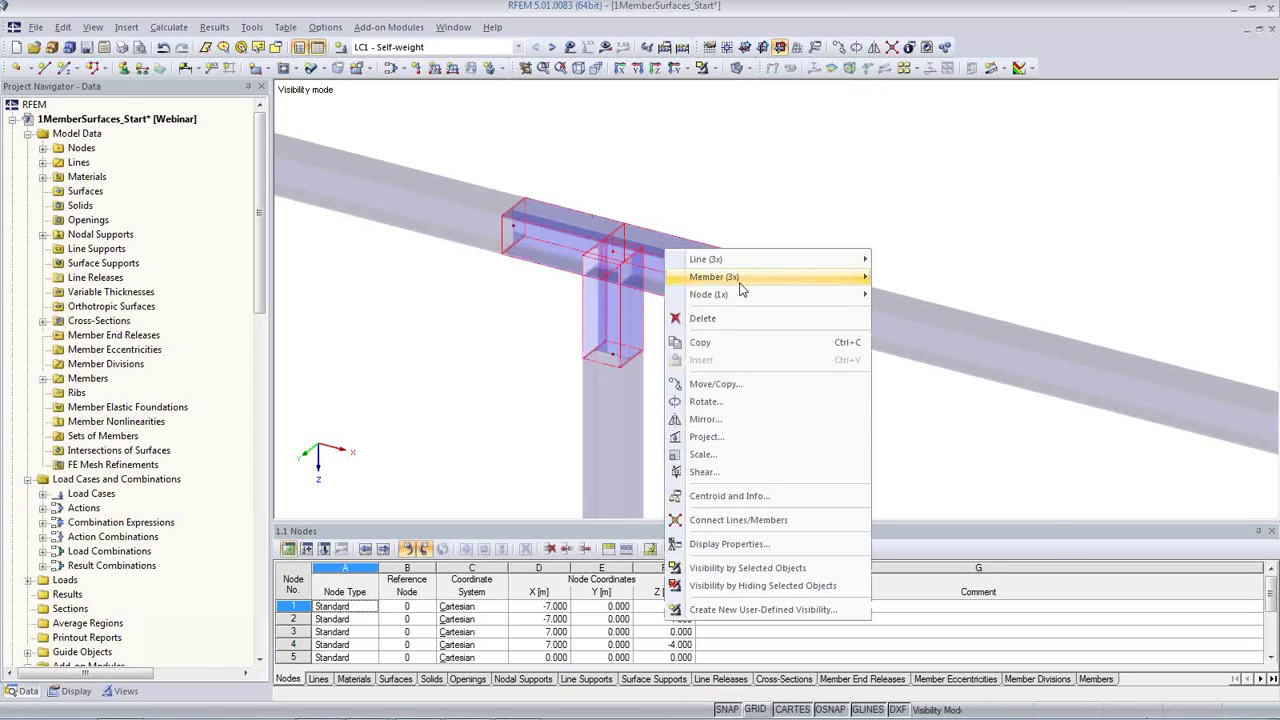
pyautogui.moveTo(737, 282)
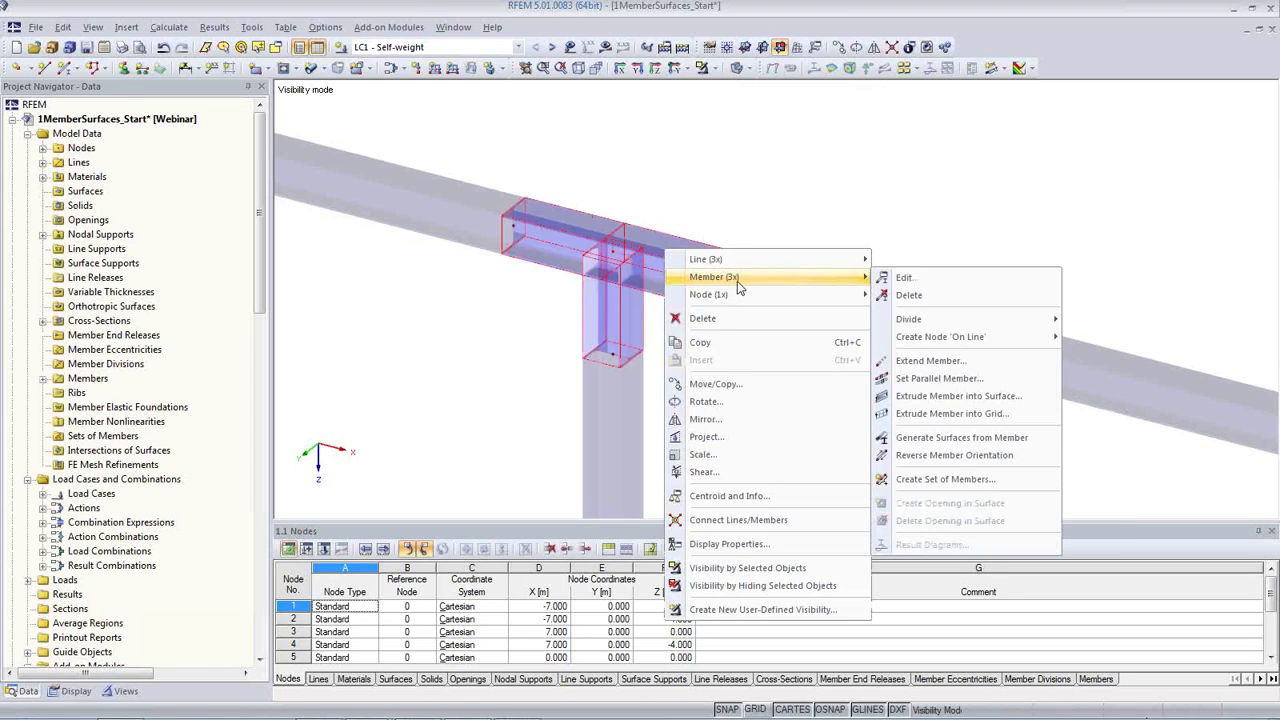
pyautogui.click(962, 440)
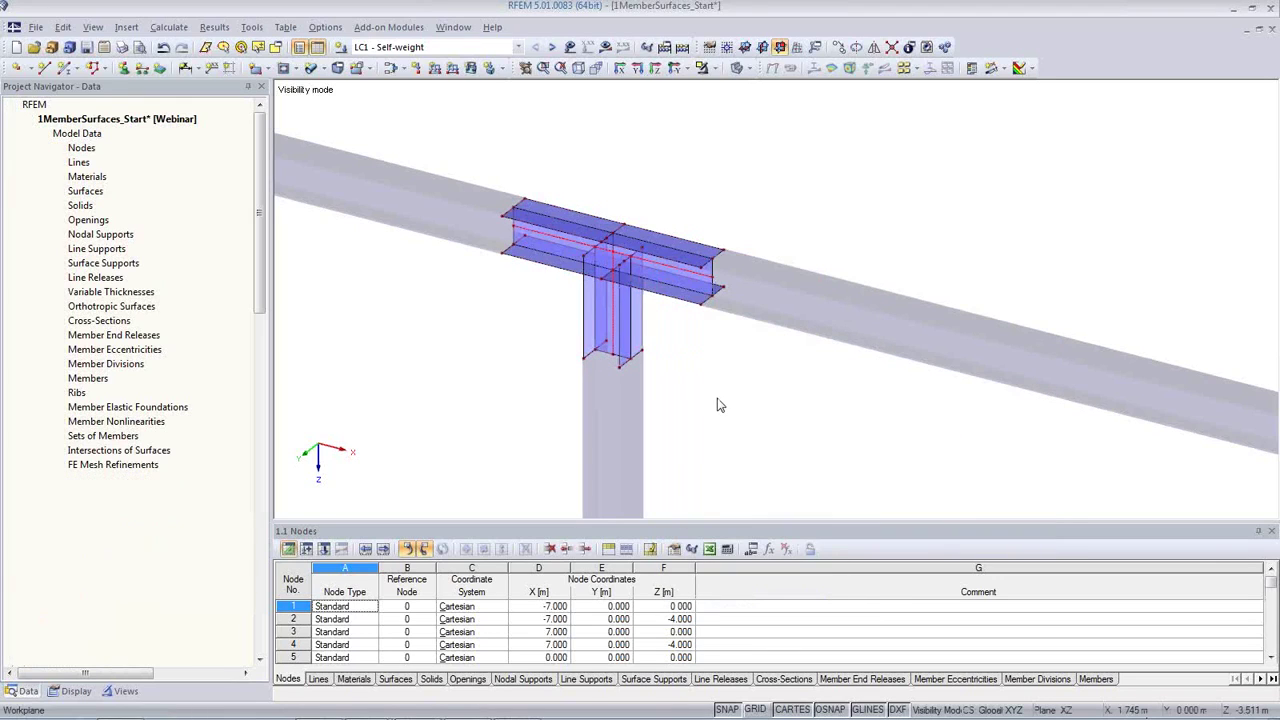
# Check the material and thickness of the lower flange and web surfaces on the joint's positive X side, and view the joint from another angle.
pyautogui.scroll(1, 706, 337)
pyautogui.scroll(2, 708, 292)
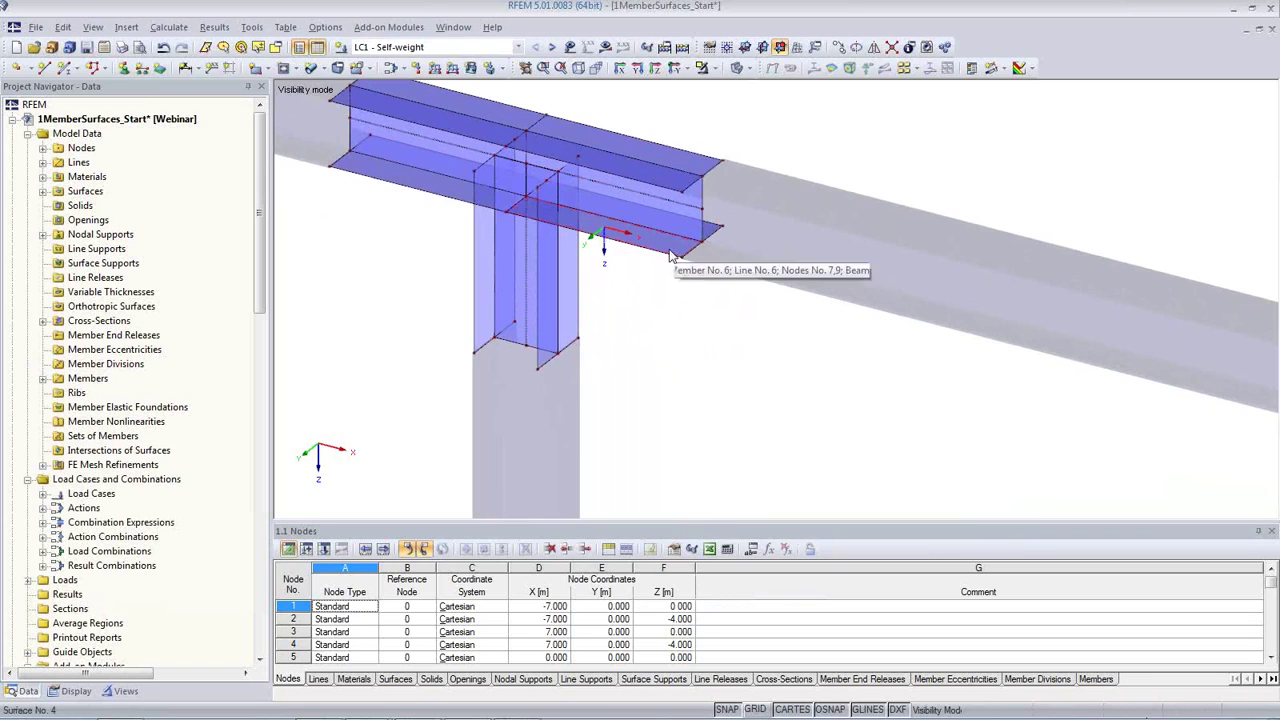
pyautogui.doubleClick(630, 245)
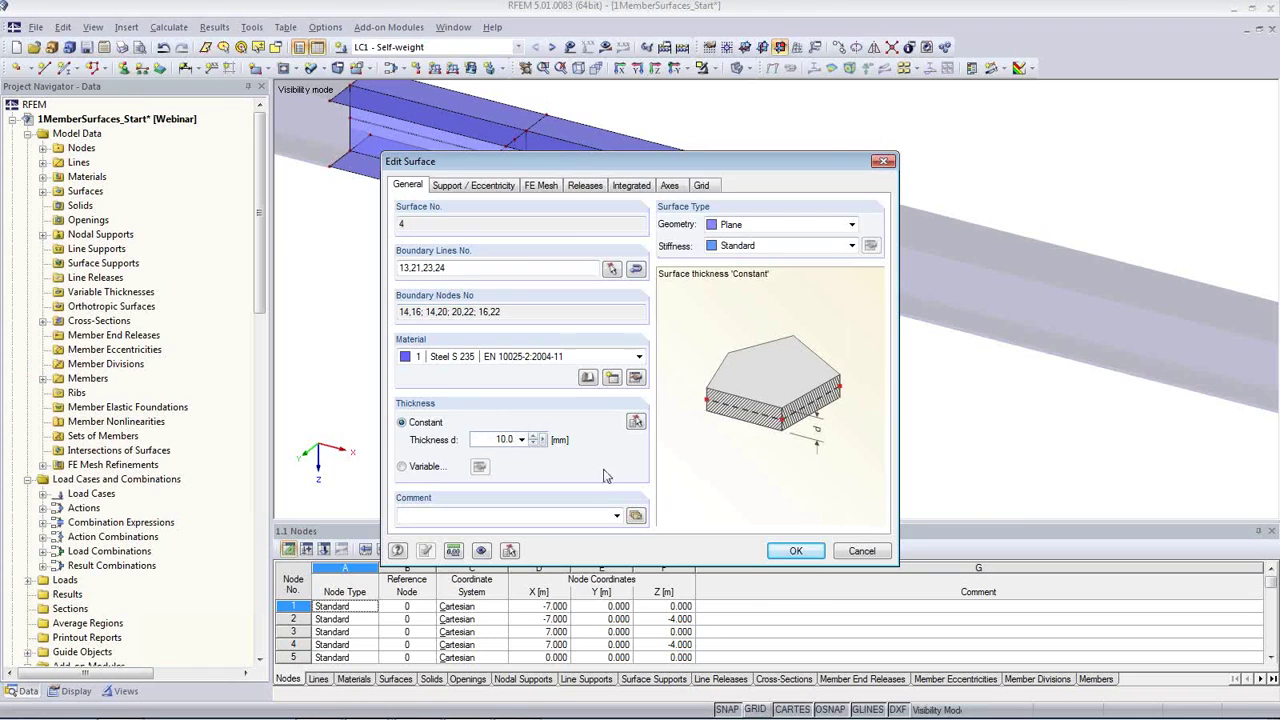
pyautogui.click(851, 554)
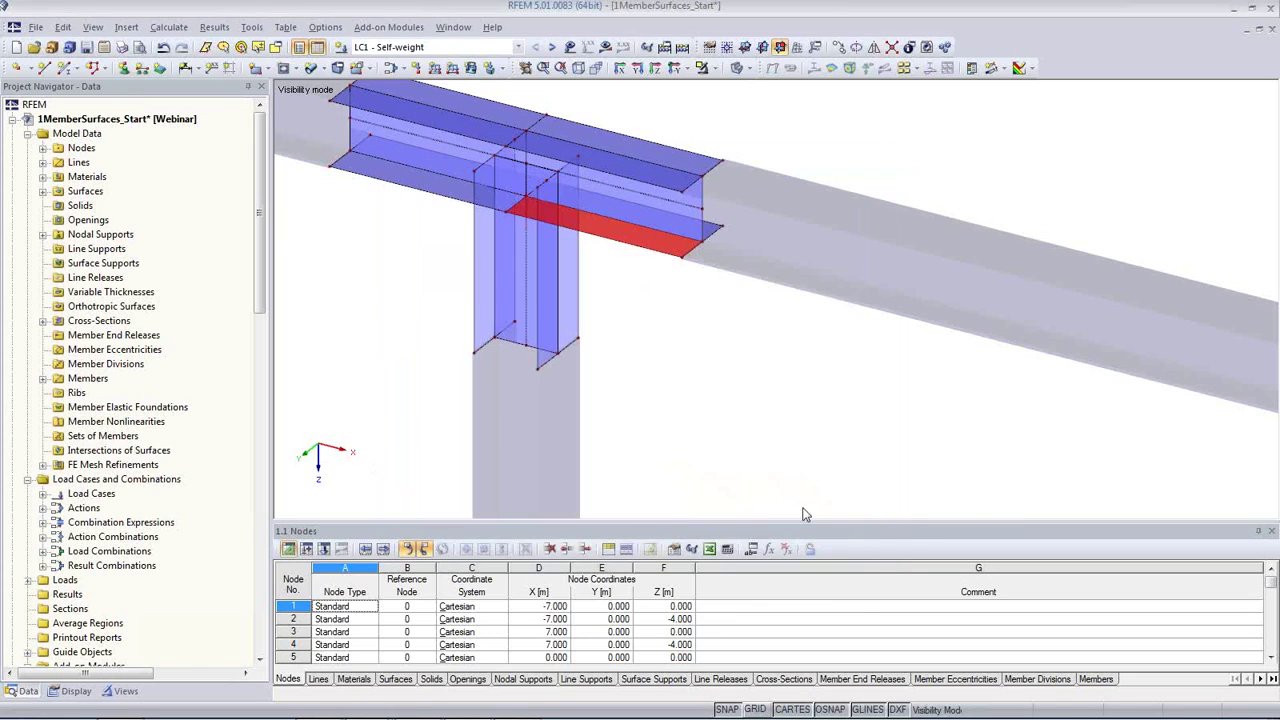
pyautogui.doubleClick(676, 226)
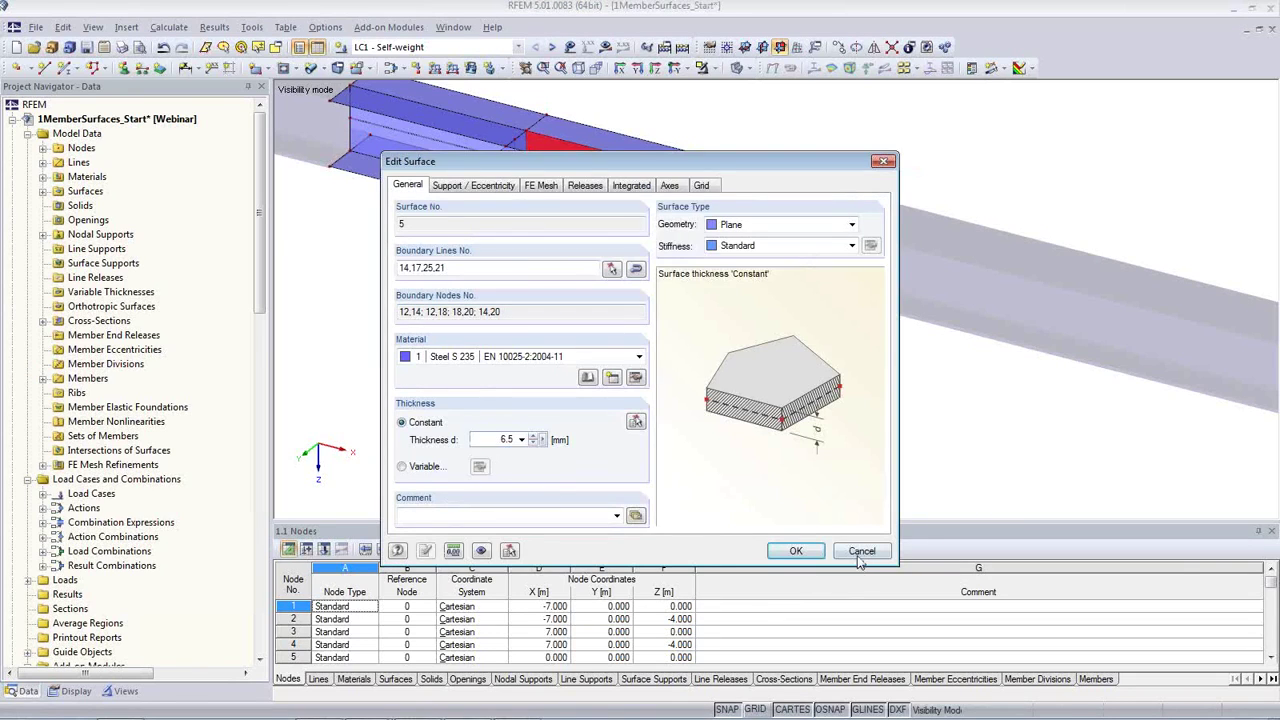
pyautogui.click(861, 552)
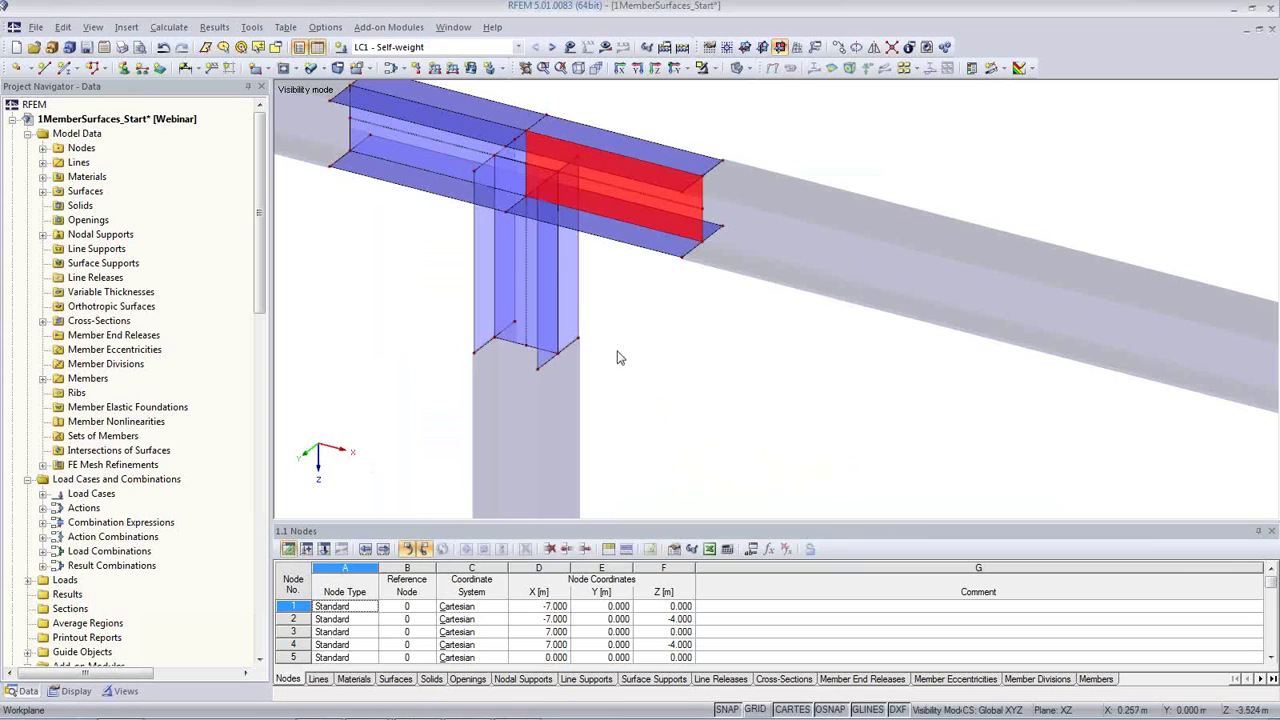
pyautogui.click(372, 330)
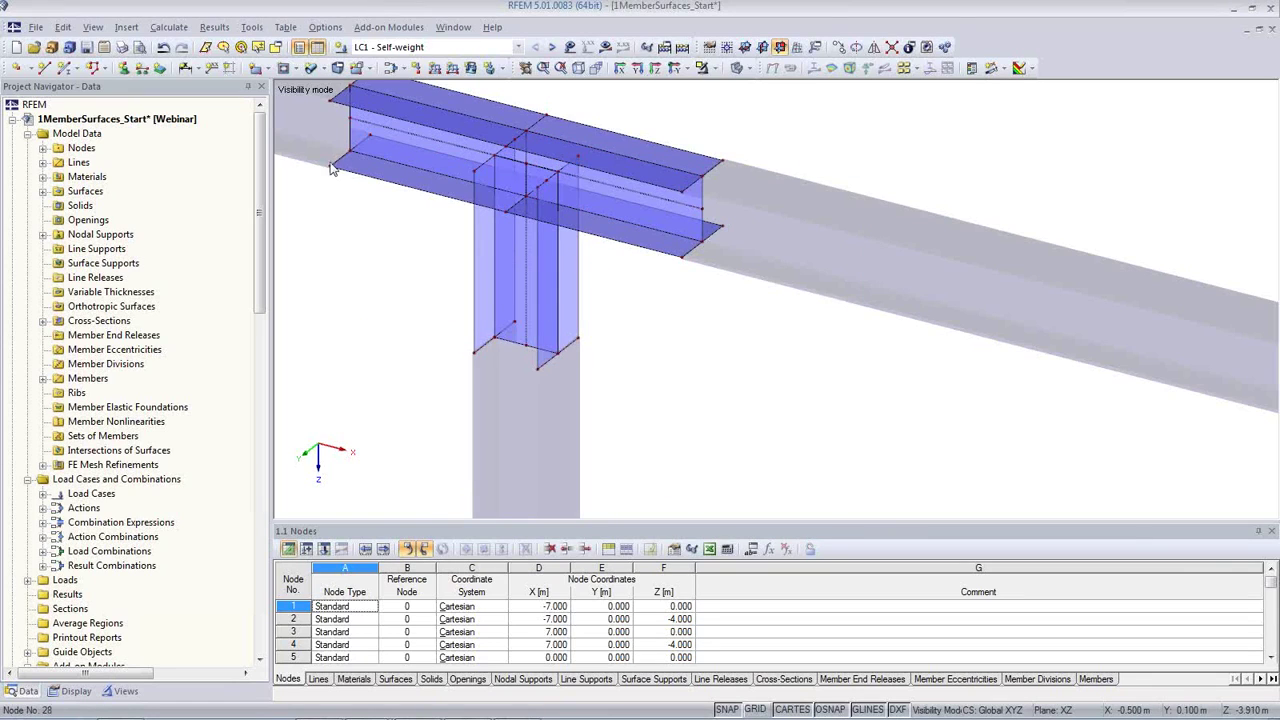
pyautogui.moveTo(366, 280); pyautogui.dragTo(541, 387, button='middle')
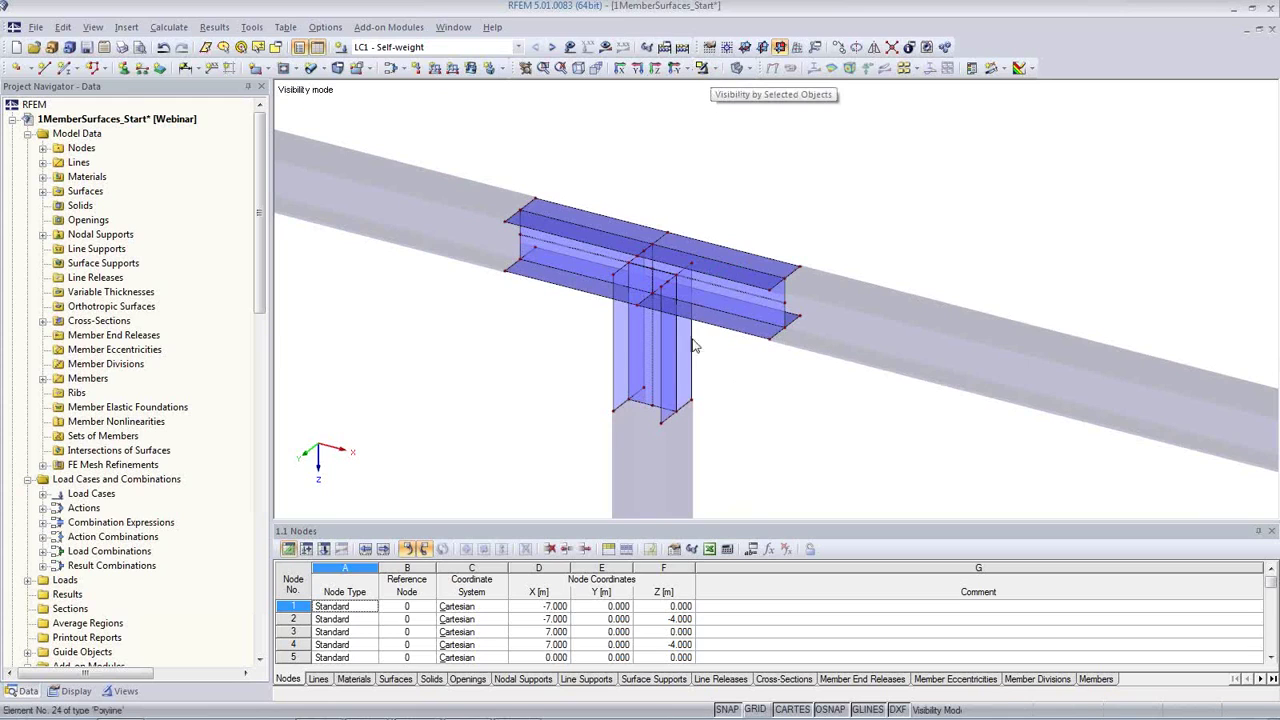
pyautogui.keyDown('ctrl'); pyautogui.moveTo(685, 352); pyautogui.dragTo(711, 337, button='middle'); pyautogui.keyUp('ctrl')
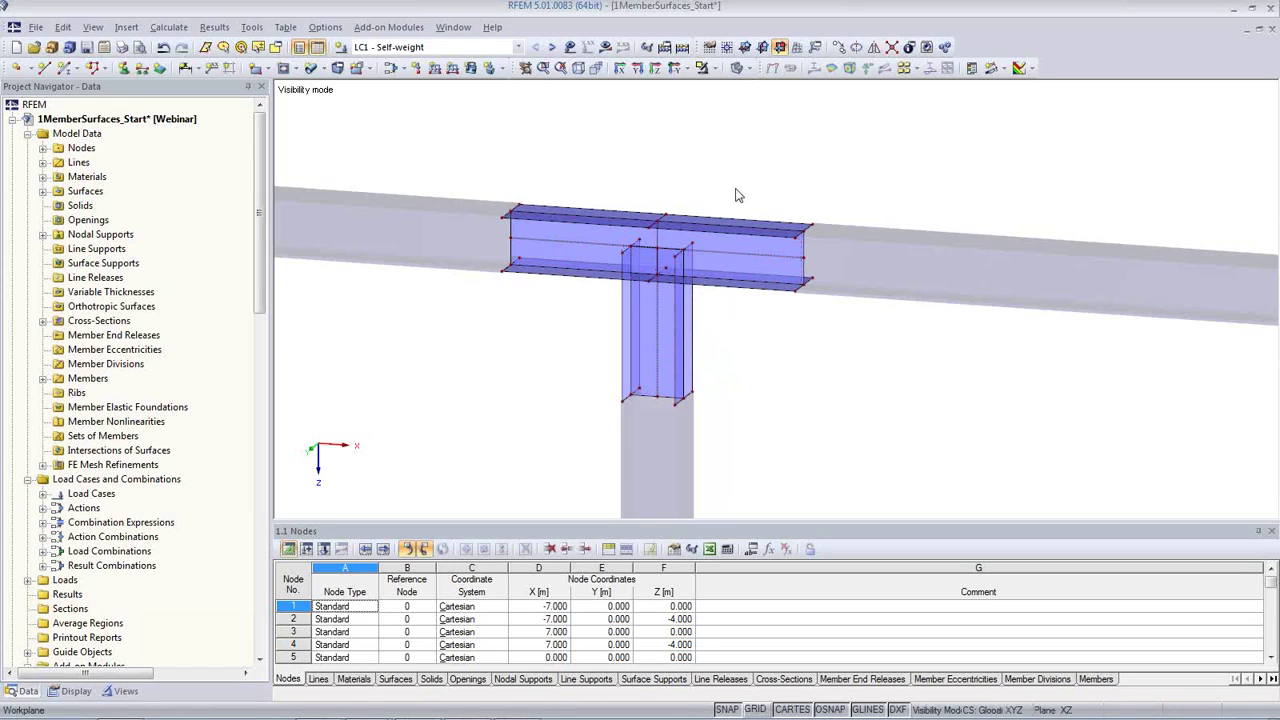
# Switch the joint model from the solid rendering to the wireframe display.
pyautogui.click(713, 68)
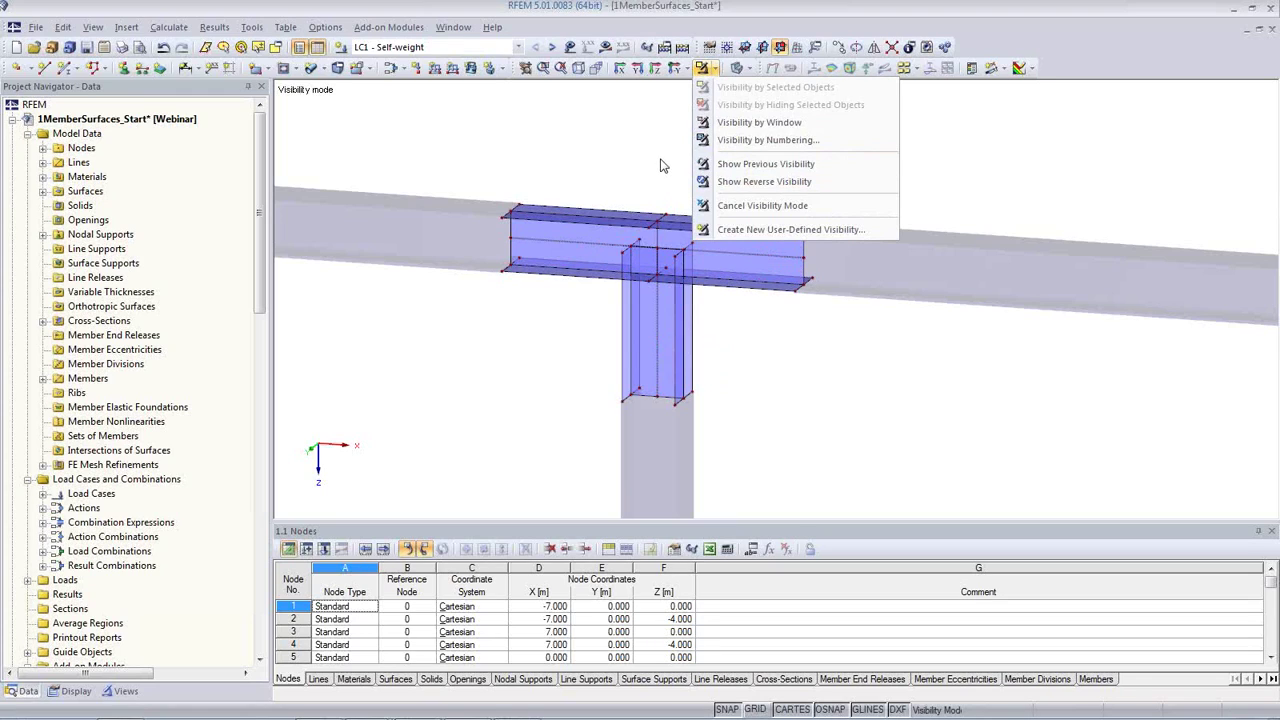
pyautogui.press('Escape')
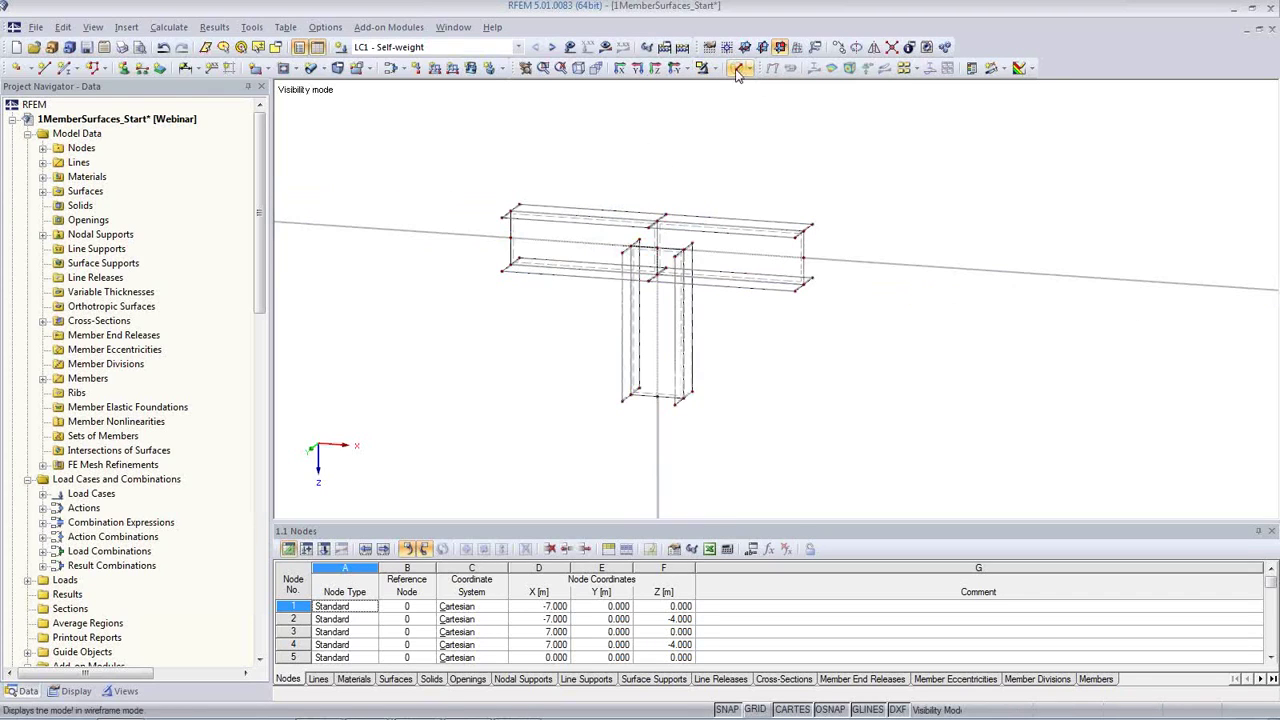
pyautogui.moveTo(703, 274); pyautogui.dragTo(703, 298, button='middle')
pyautogui.scroll(5, 705, 297)
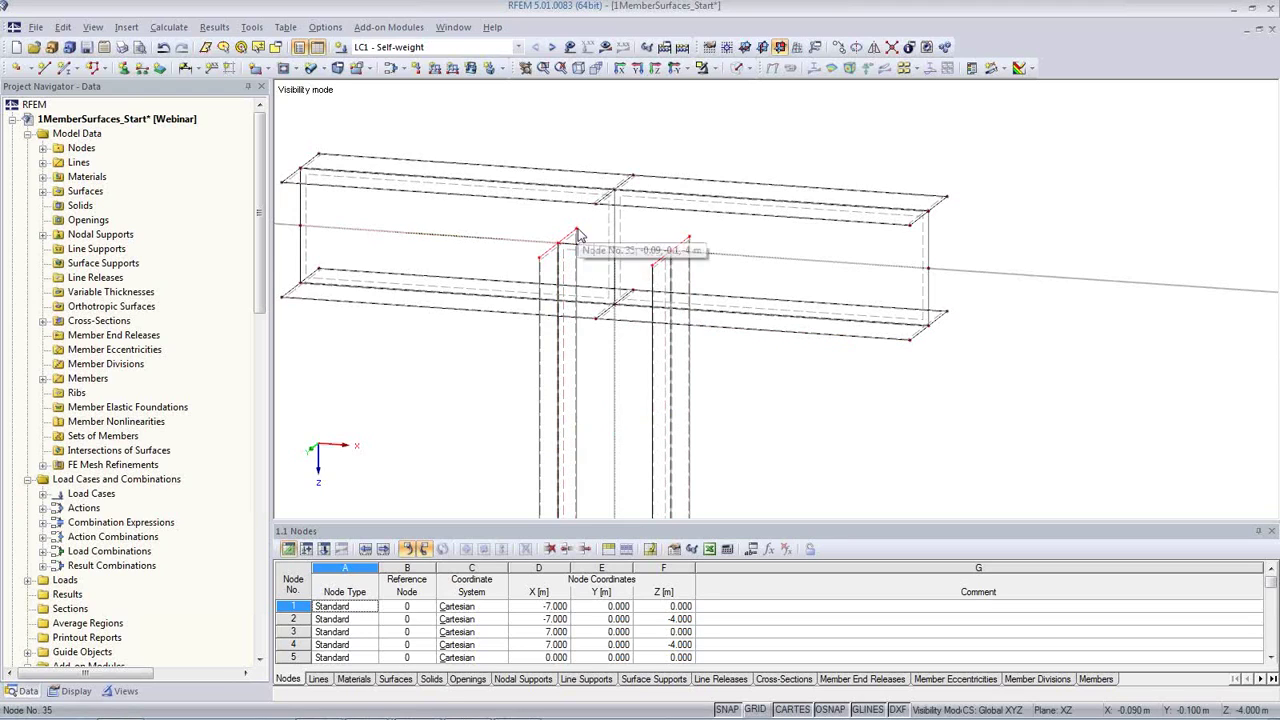
# Move the column's upper end nodes onto the beam's lower flange by 0.090 m in Z, with zero X and Y displacement and no copies.
pyautogui.click(839, 49)
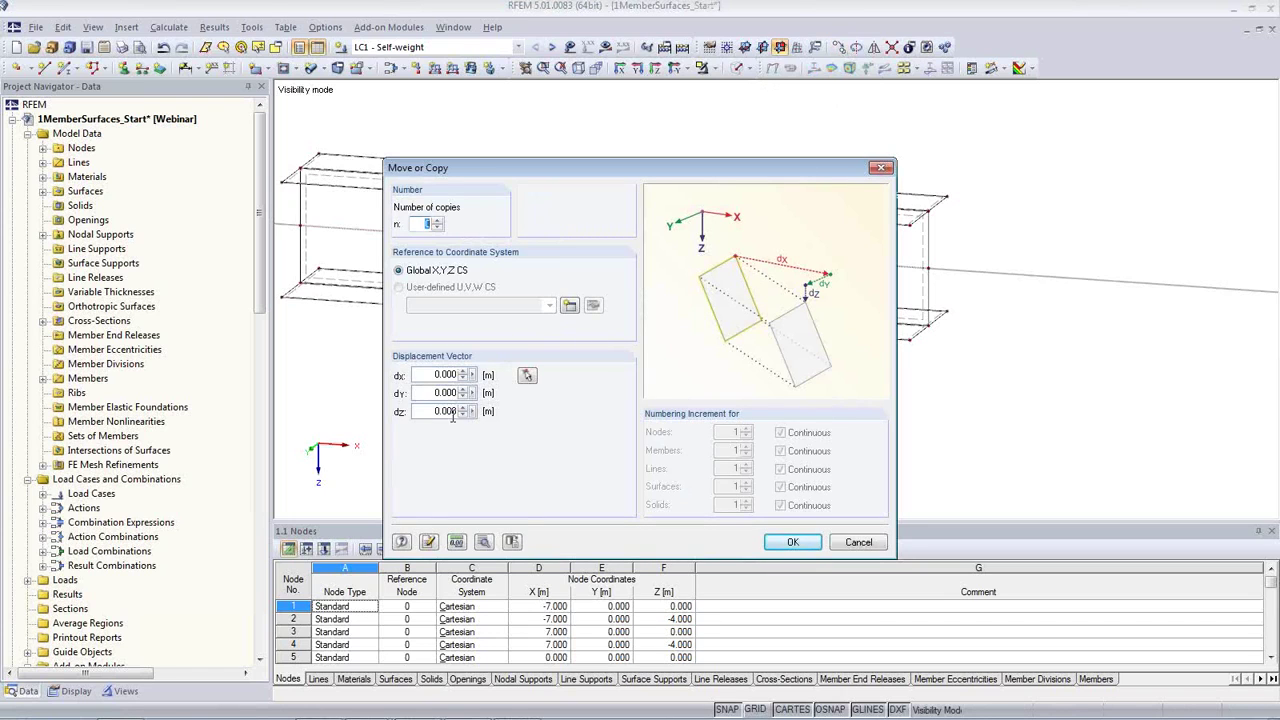
pyautogui.moveTo(507, 168); pyautogui.dragTo(836, 168)
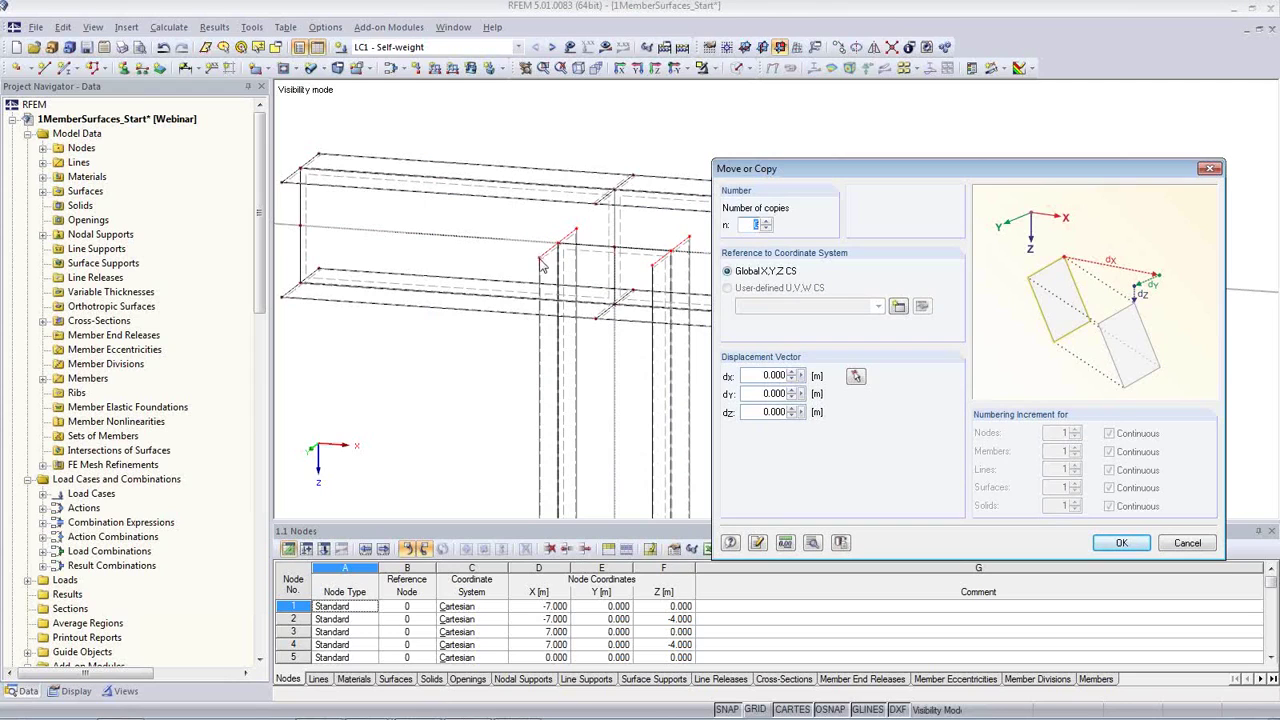
pyautogui.click(857, 377)
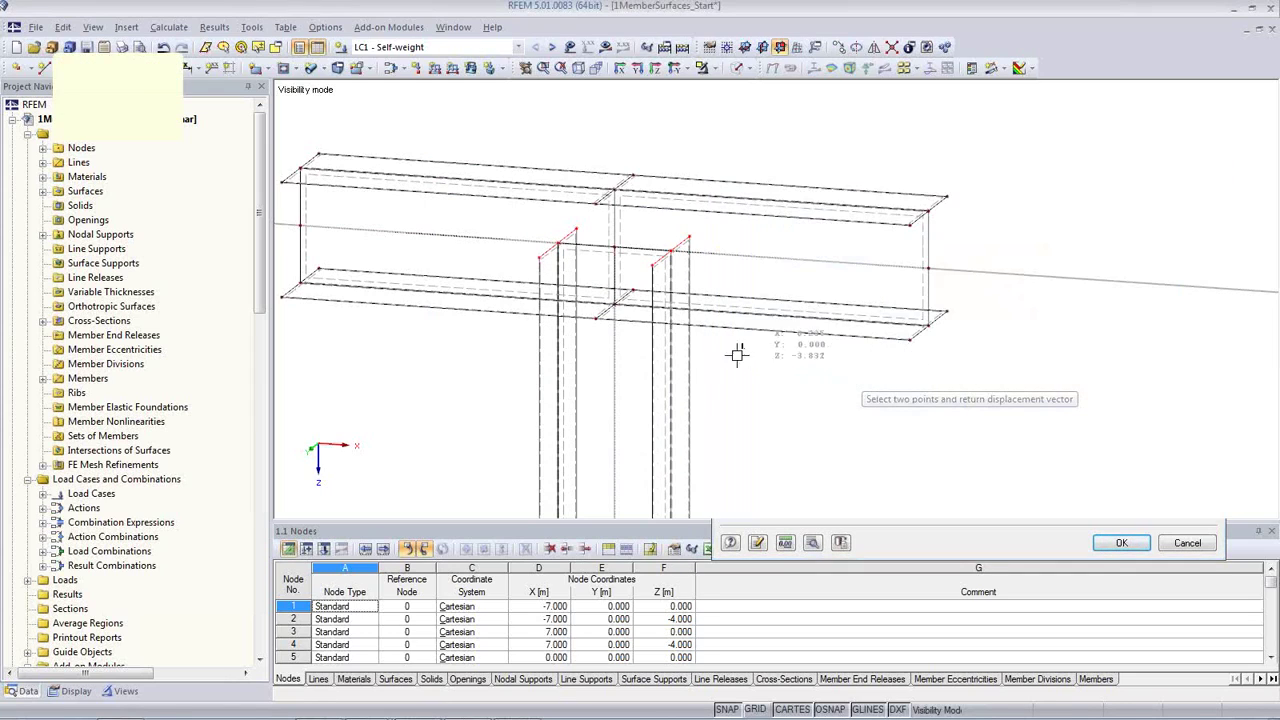
pyautogui.click(538, 258)
pyautogui.click(595, 320)
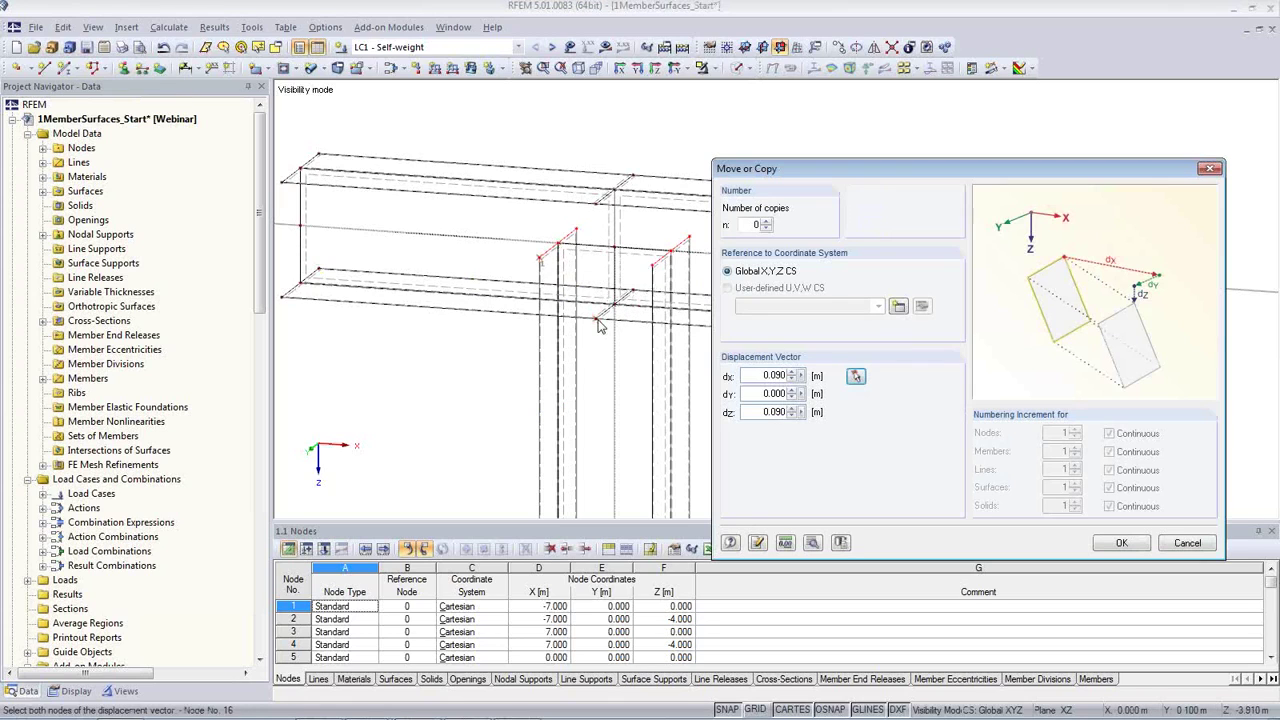
pyautogui.click(753, 376)
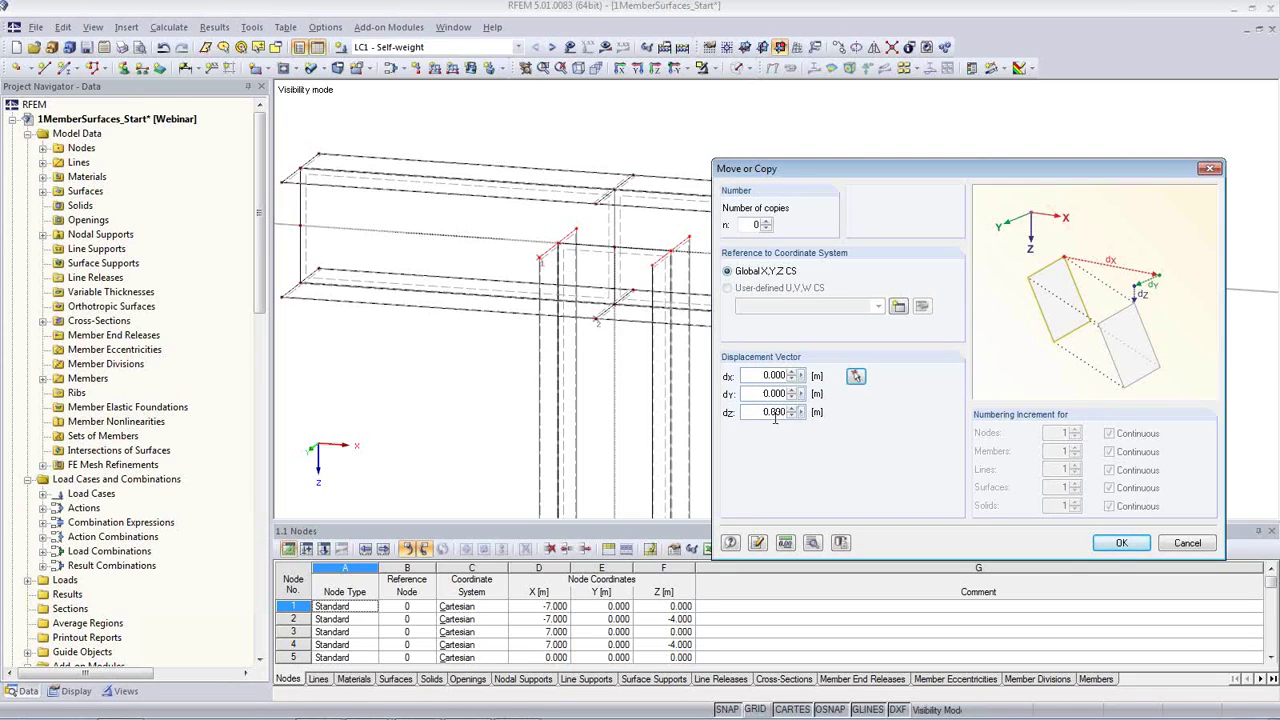
pyautogui.click(1119, 545)
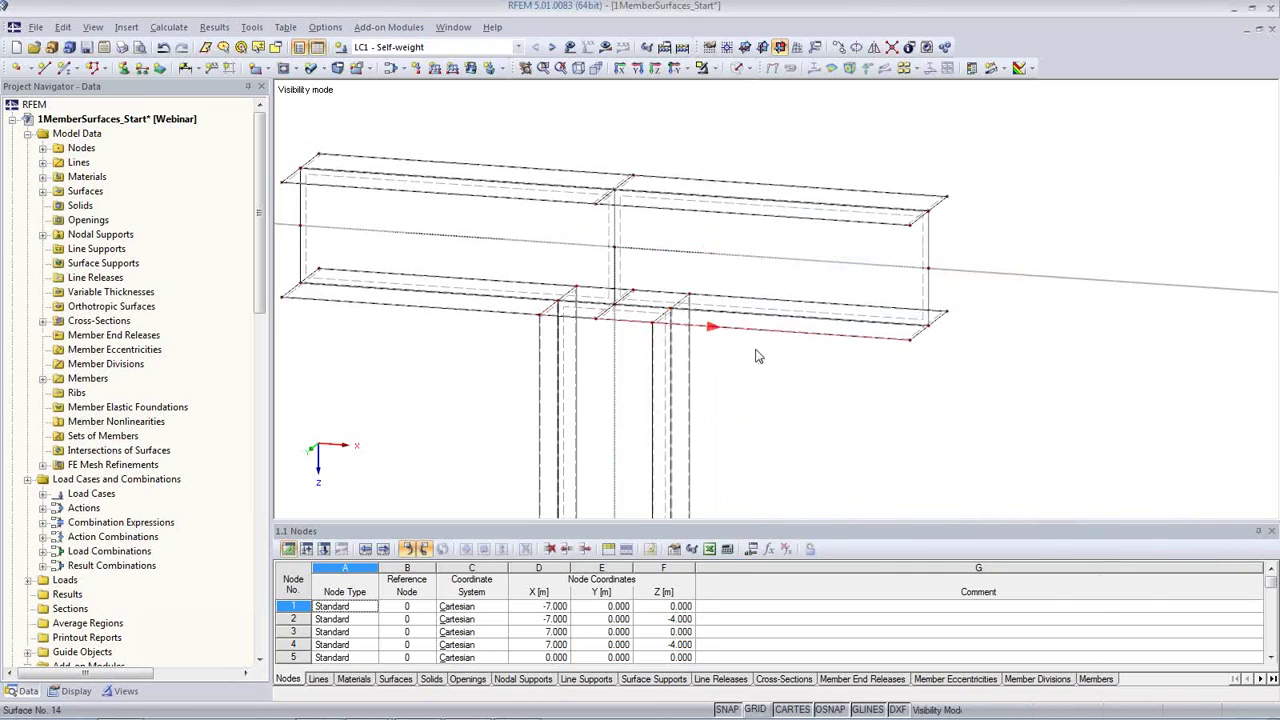
# Compare the coordinates of the lower flange's corner node at the positive X end with those of the column flange's upper corner node.
pyautogui.scroll(1, 714, 330)
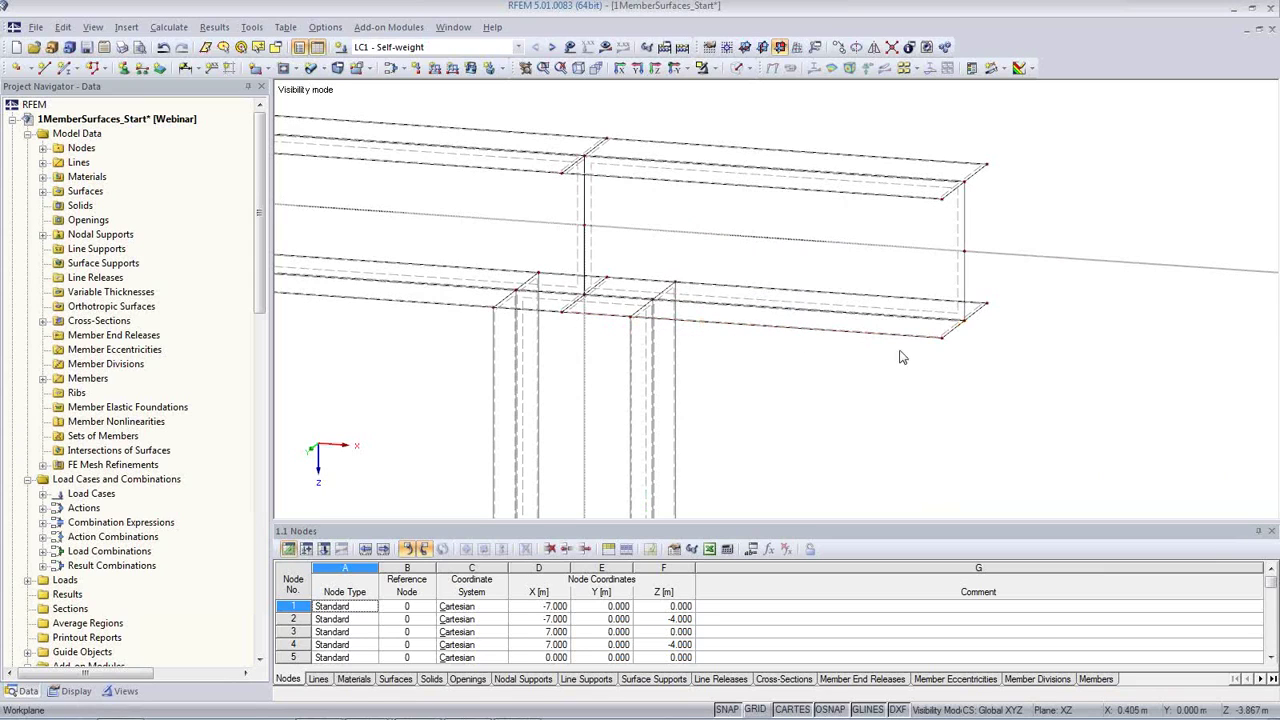
pyautogui.doubleClick(942, 338)
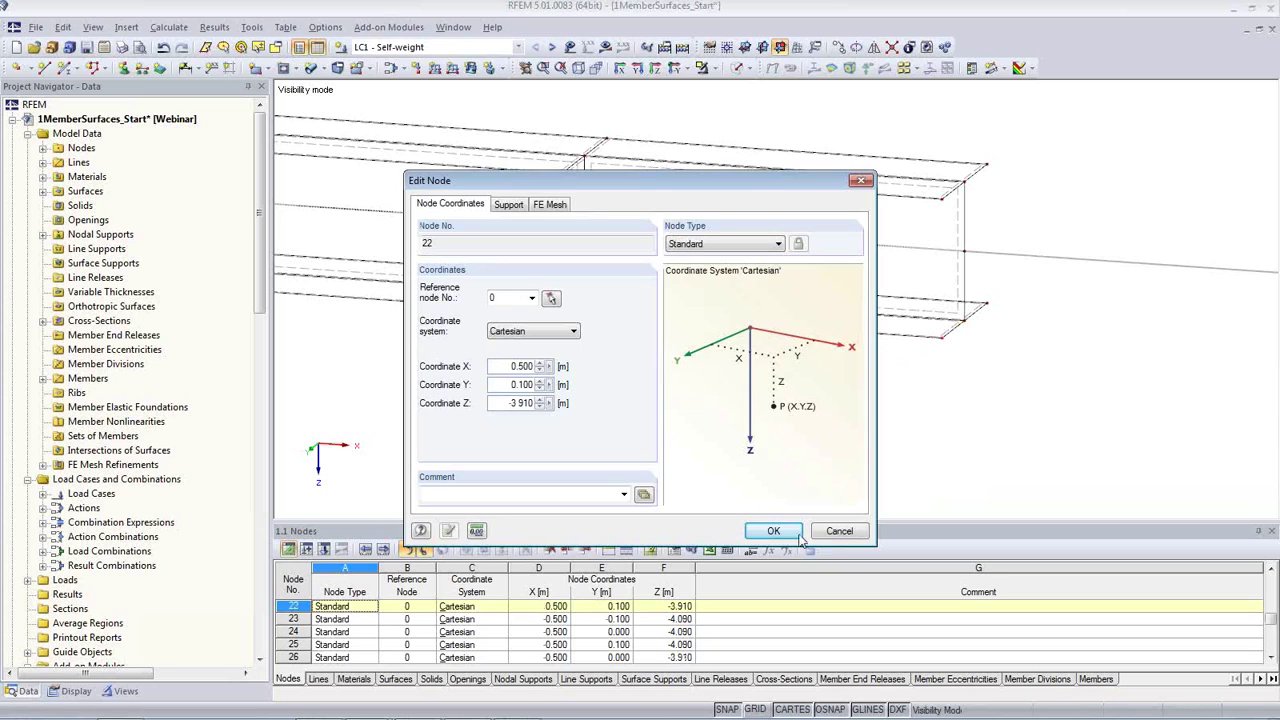
pyautogui.click(830, 533)
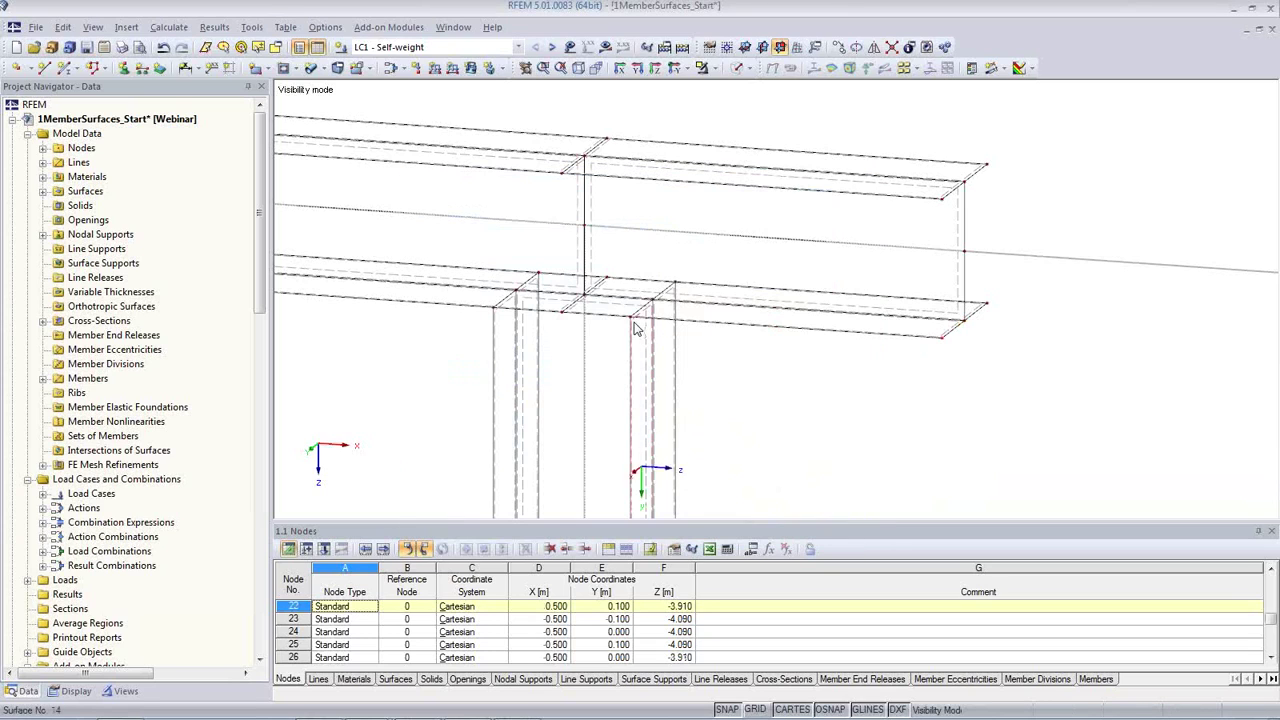
pyautogui.doubleClick(633, 325)
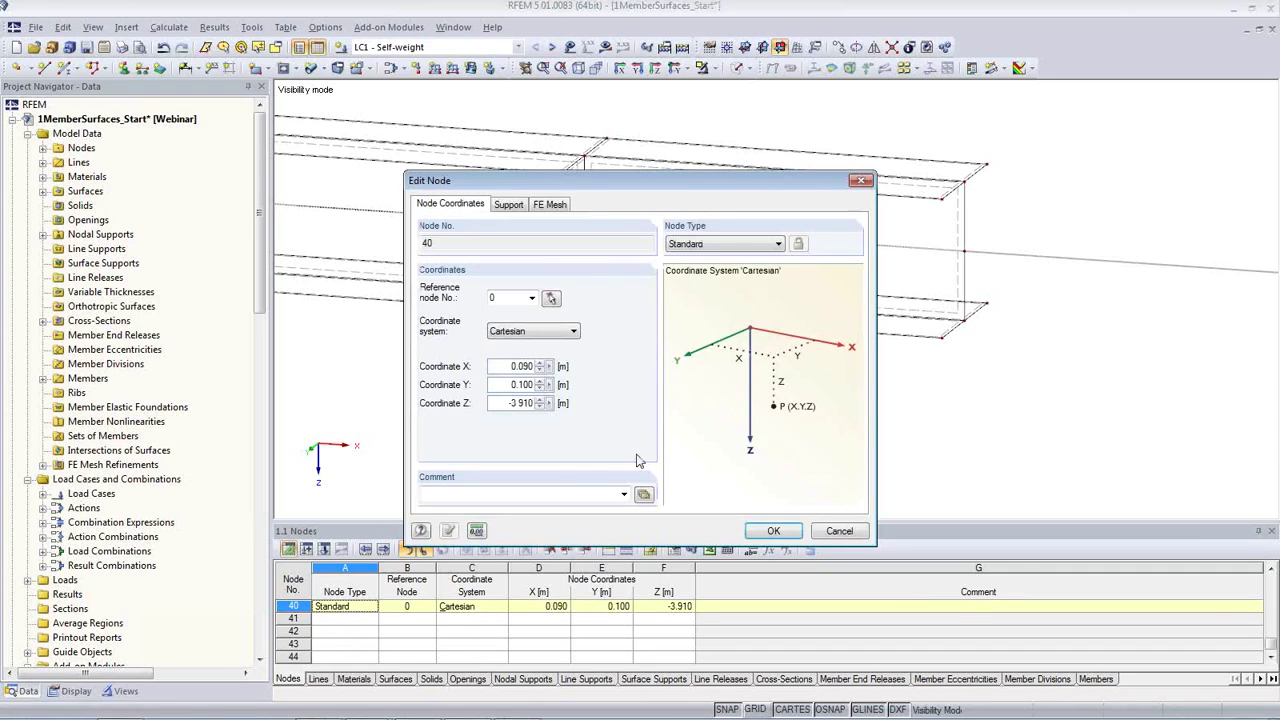
pyautogui.click(818, 535)
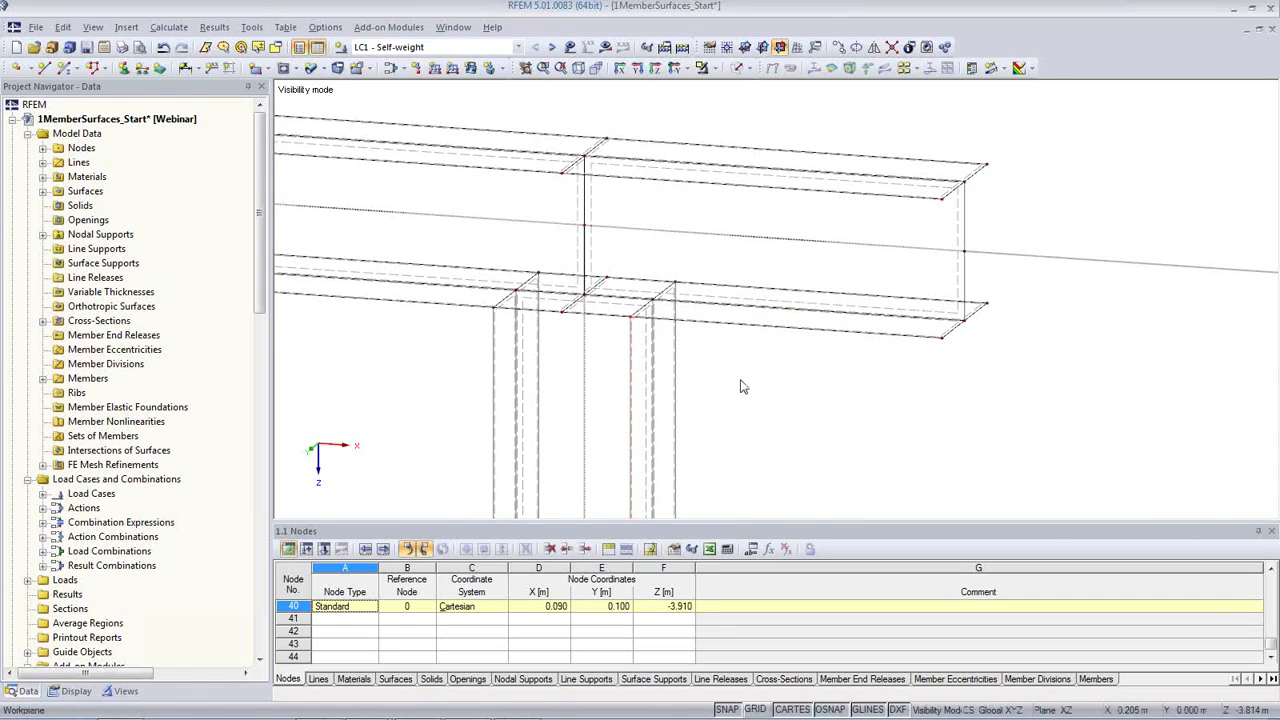
# Create a polygonal surface with Rigid stiffness through the four flange corner nodes at the beam's positive X end.
pyautogui.moveTo(763, 380); pyautogui.dragTo(838, 372, button='middle')
pyautogui.scroll(-3, 838, 372)
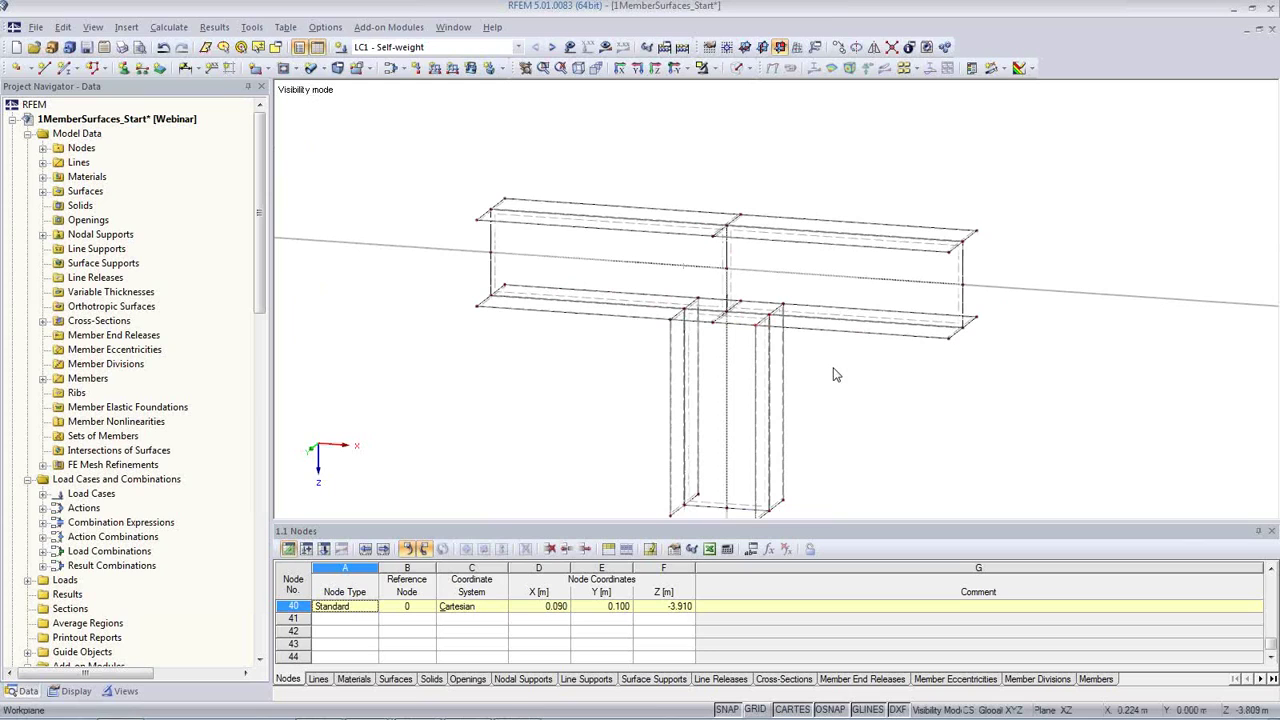
pyautogui.moveTo(836, 385); pyautogui.dragTo(800, 338, button='middle')
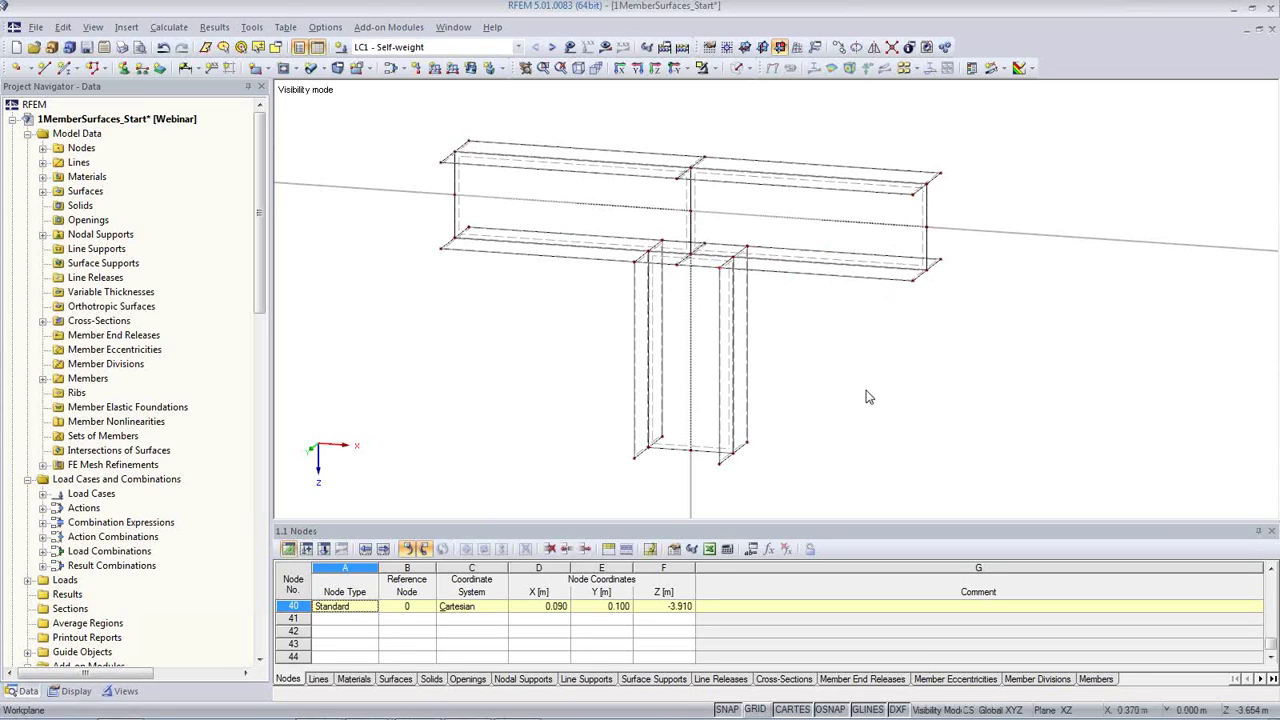
pyautogui.click(928, 237)
pyautogui.click(266, 69)
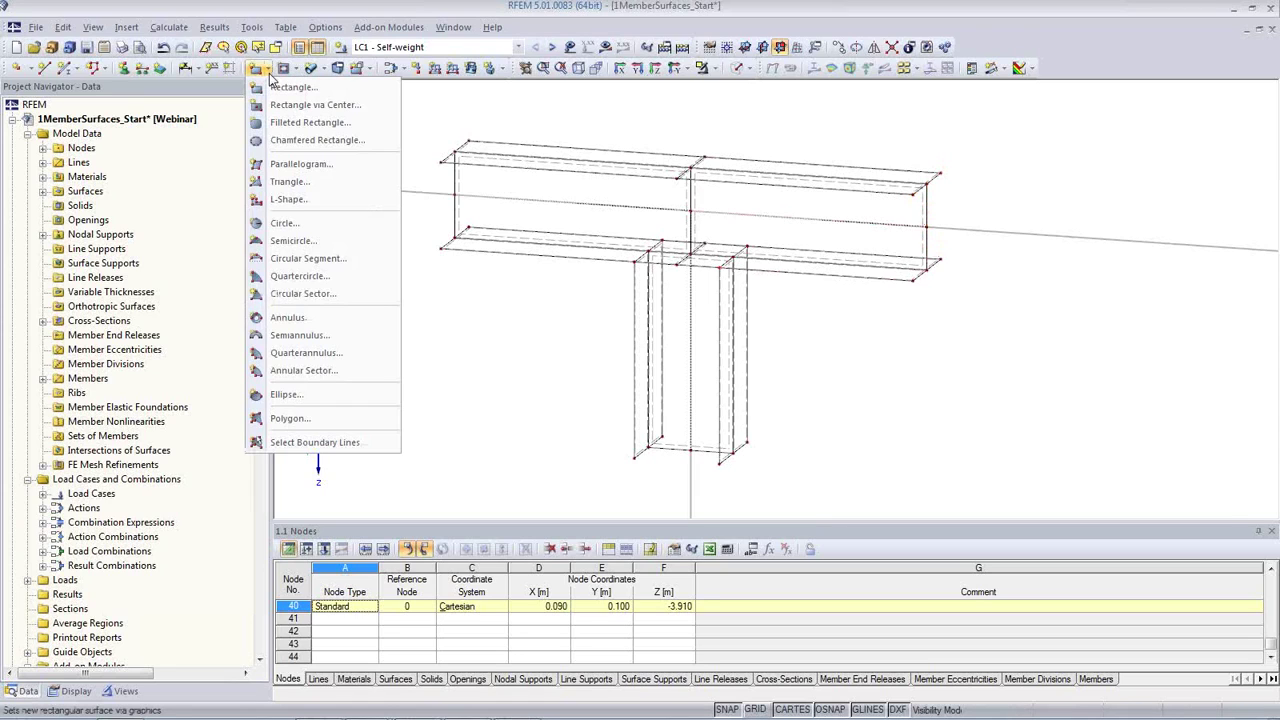
pyautogui.click(288, 419)
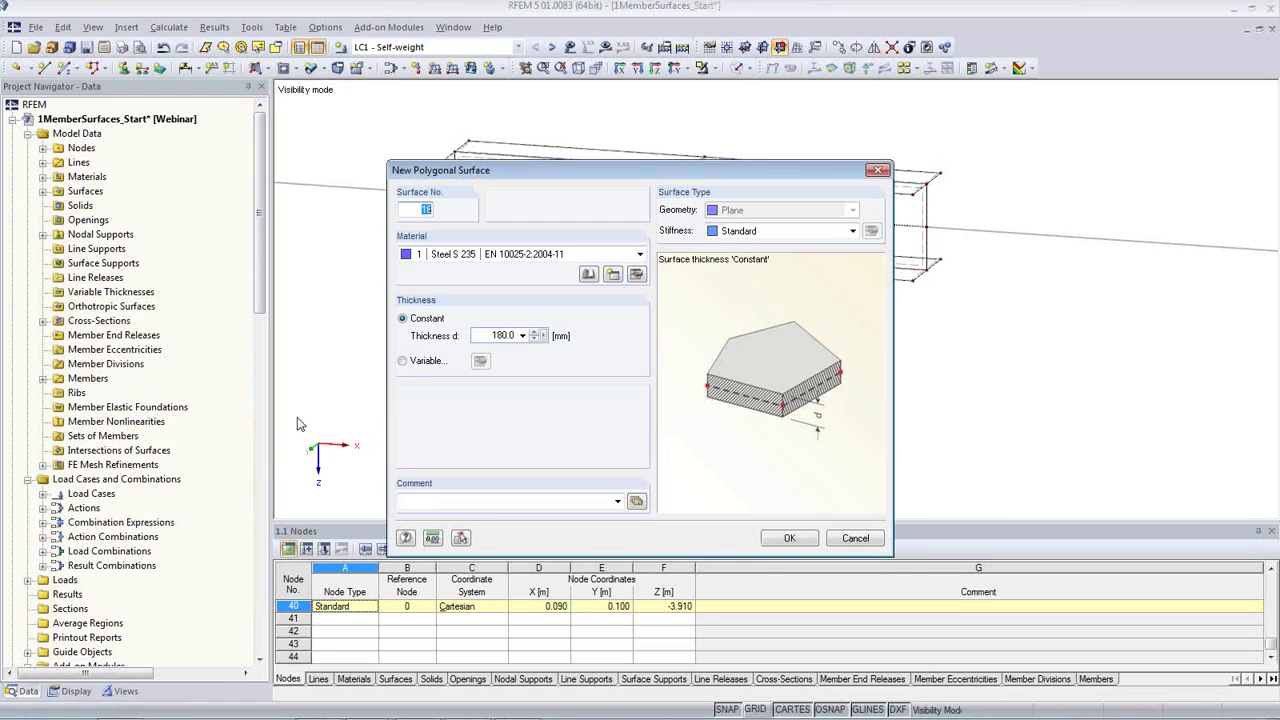
pyautogui.click(853, 232)
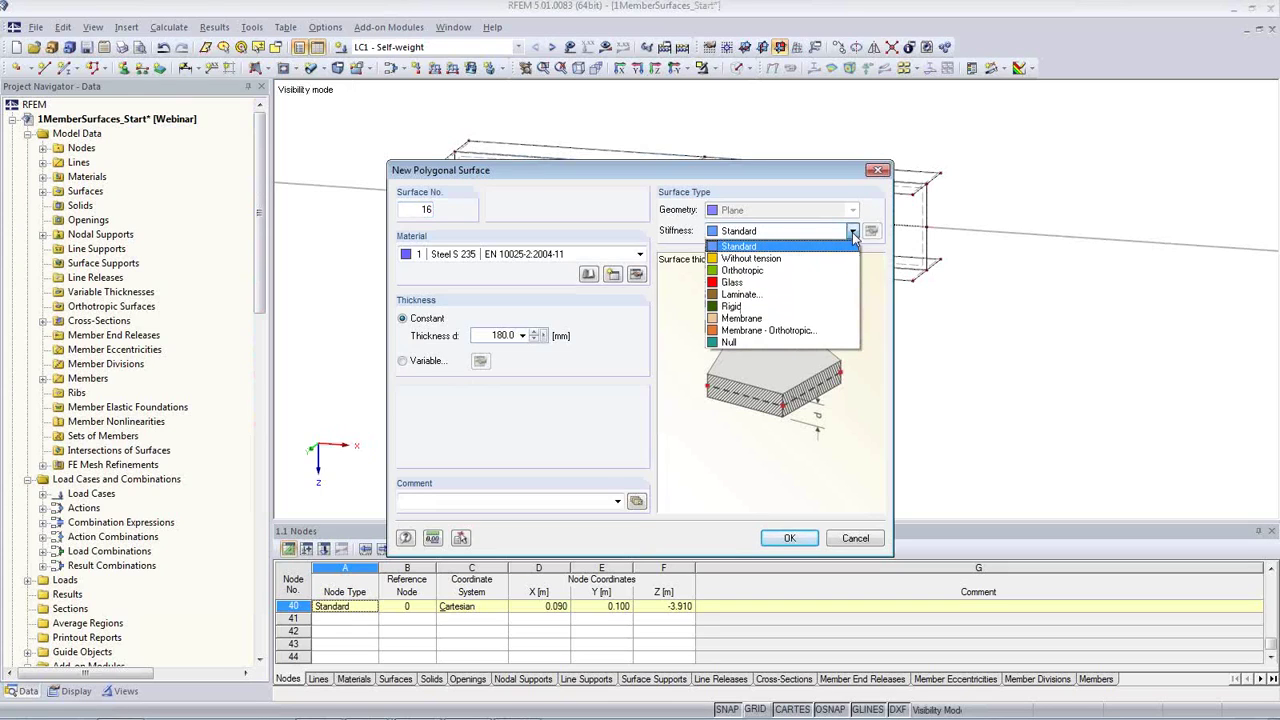
pyautogui.click(851, 307)
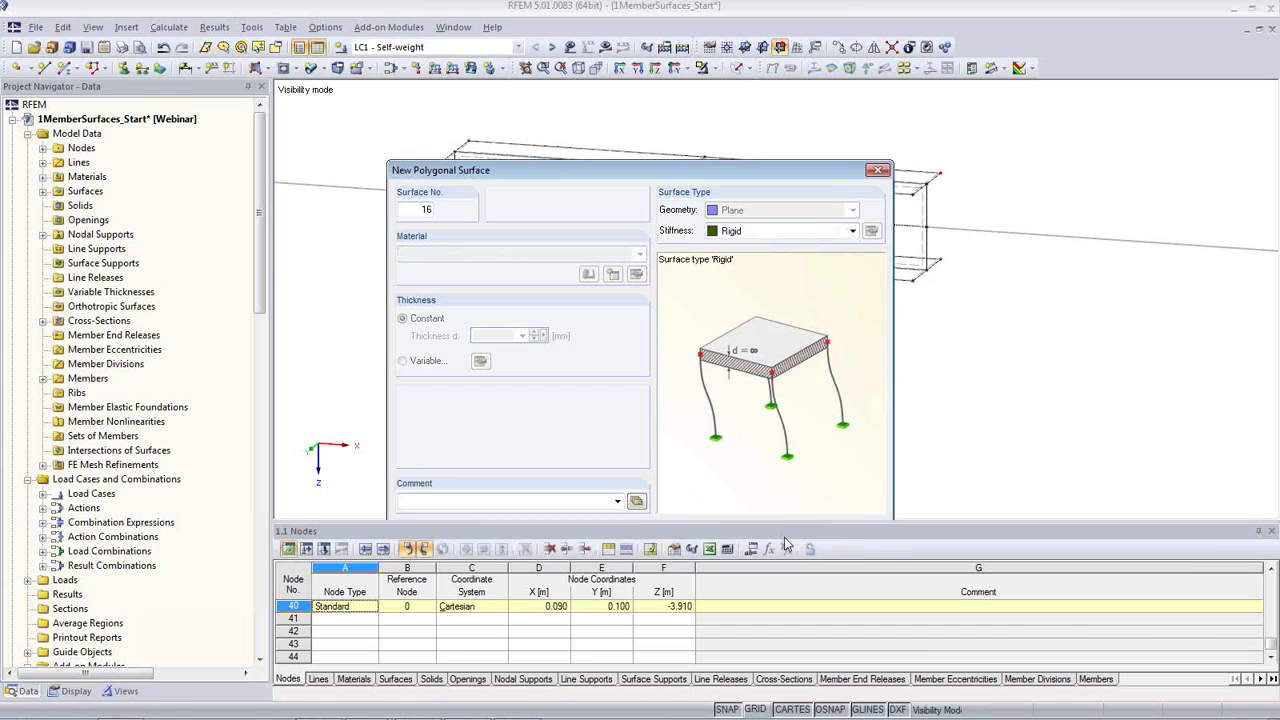
pyautogui.click(789, 538)
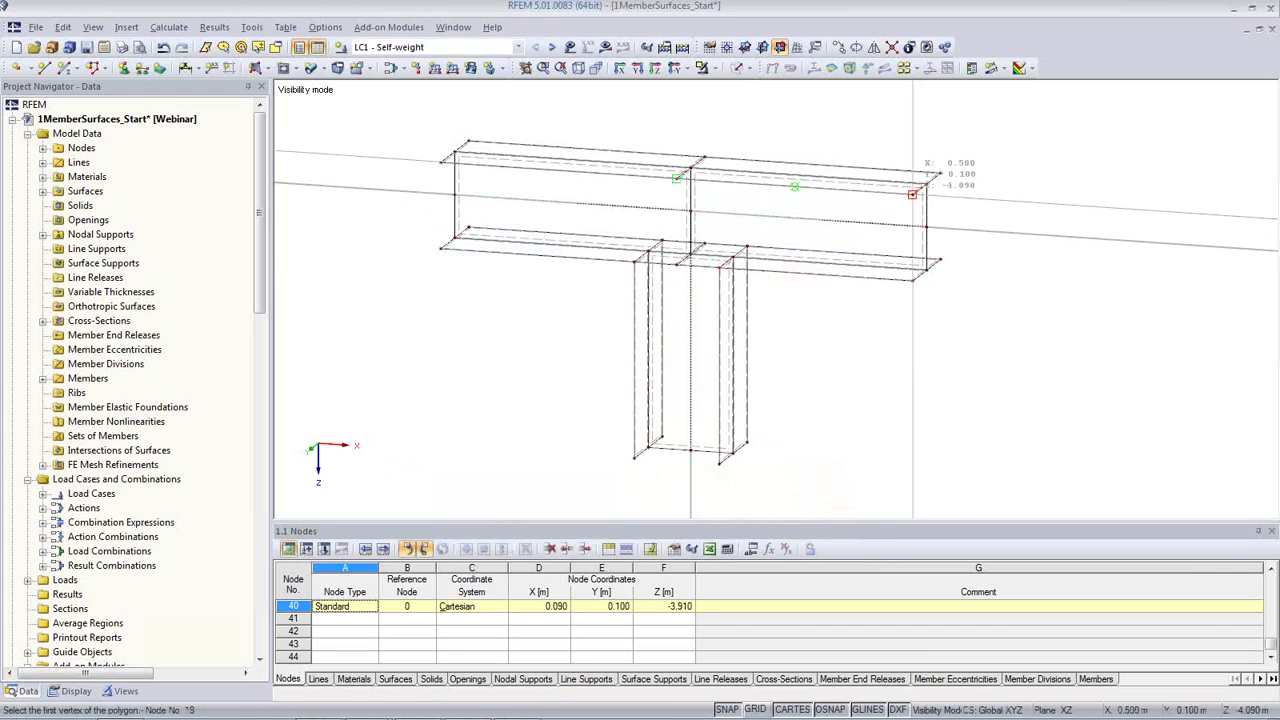
pyautogui.click(912, 194)
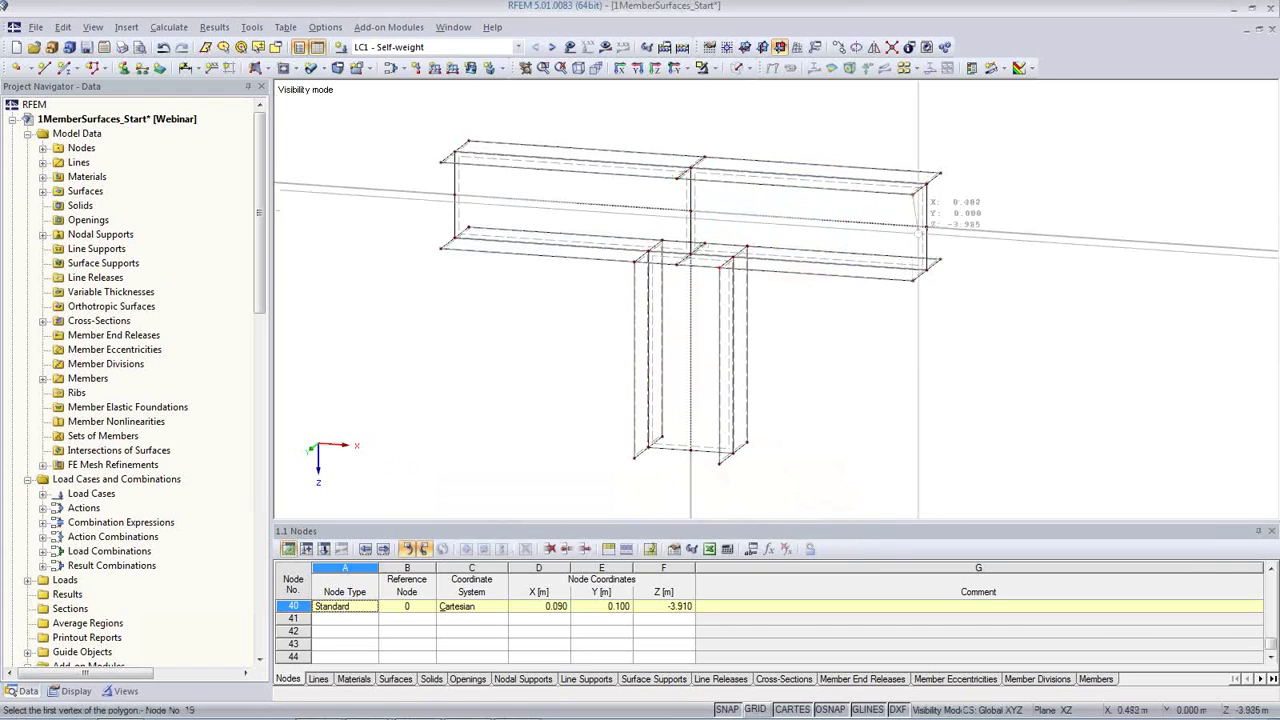
pyautogui.click(938, 175)
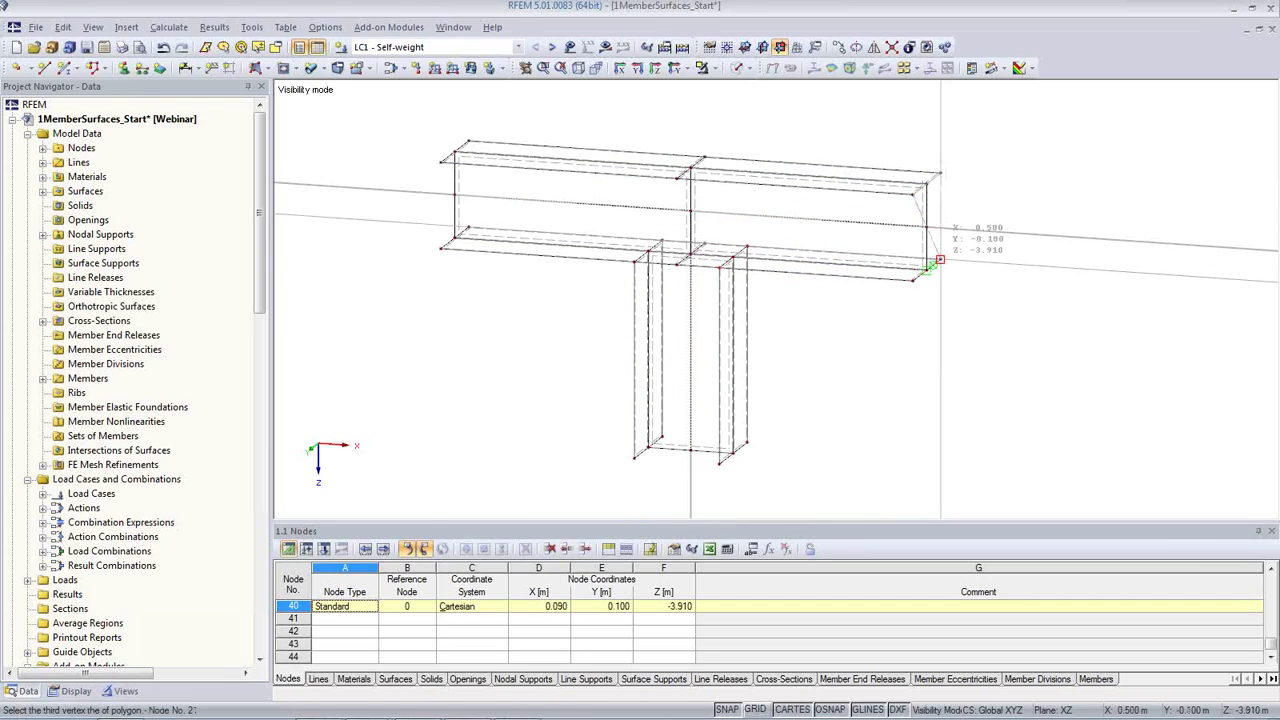
pyautogui.click(939, 261)
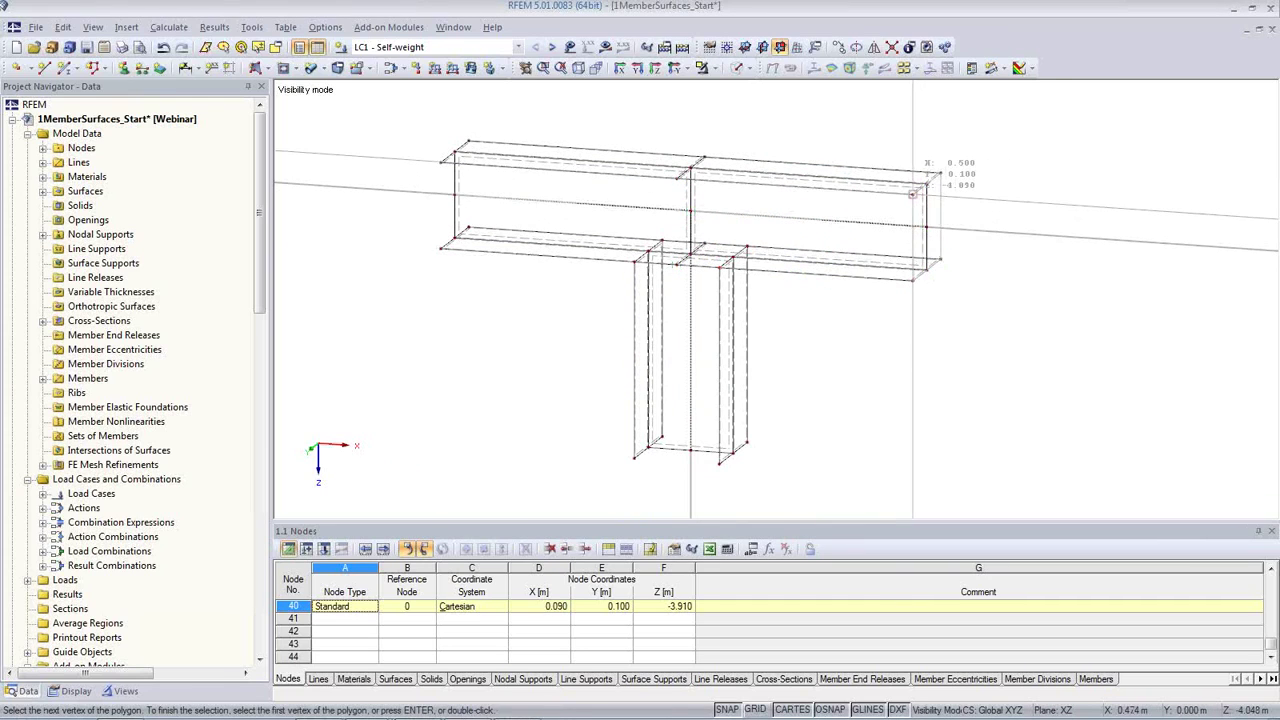
pyautogui.click(912, 194)
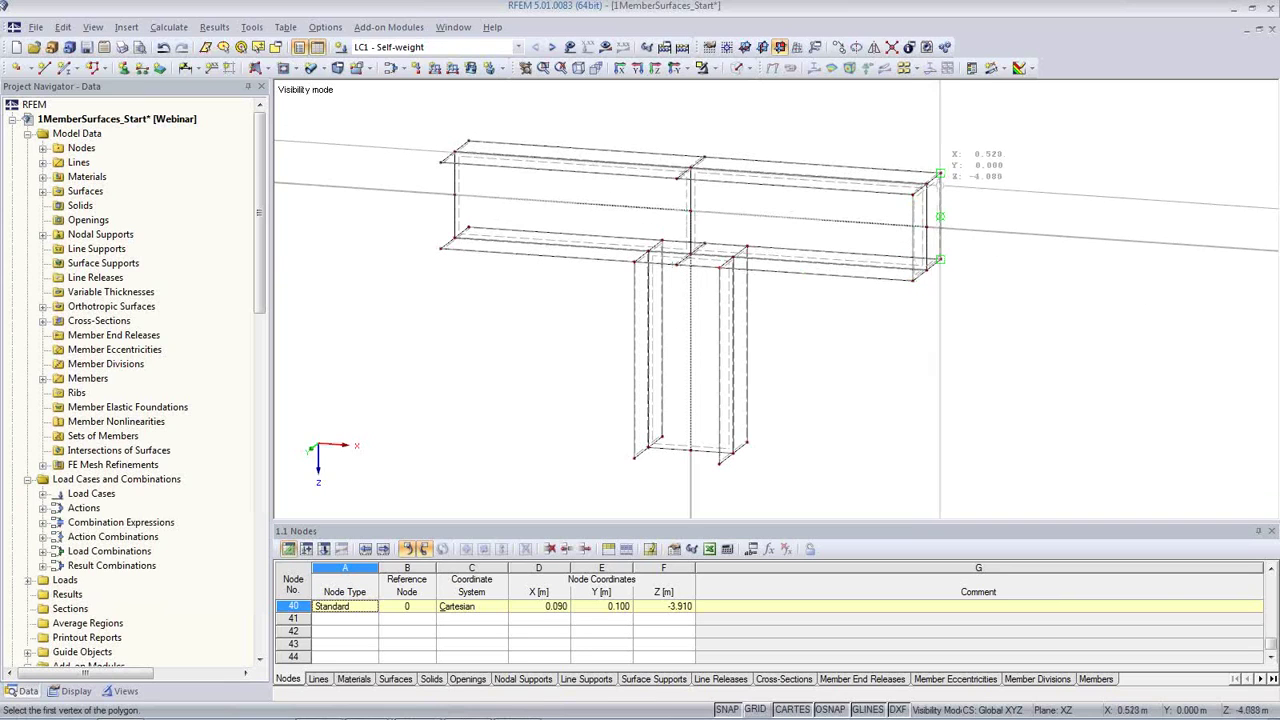
# Add another rigid polygonal surface through the four flange corner nodes at the beam's negative X end.
pyautogui.click(440, 161)
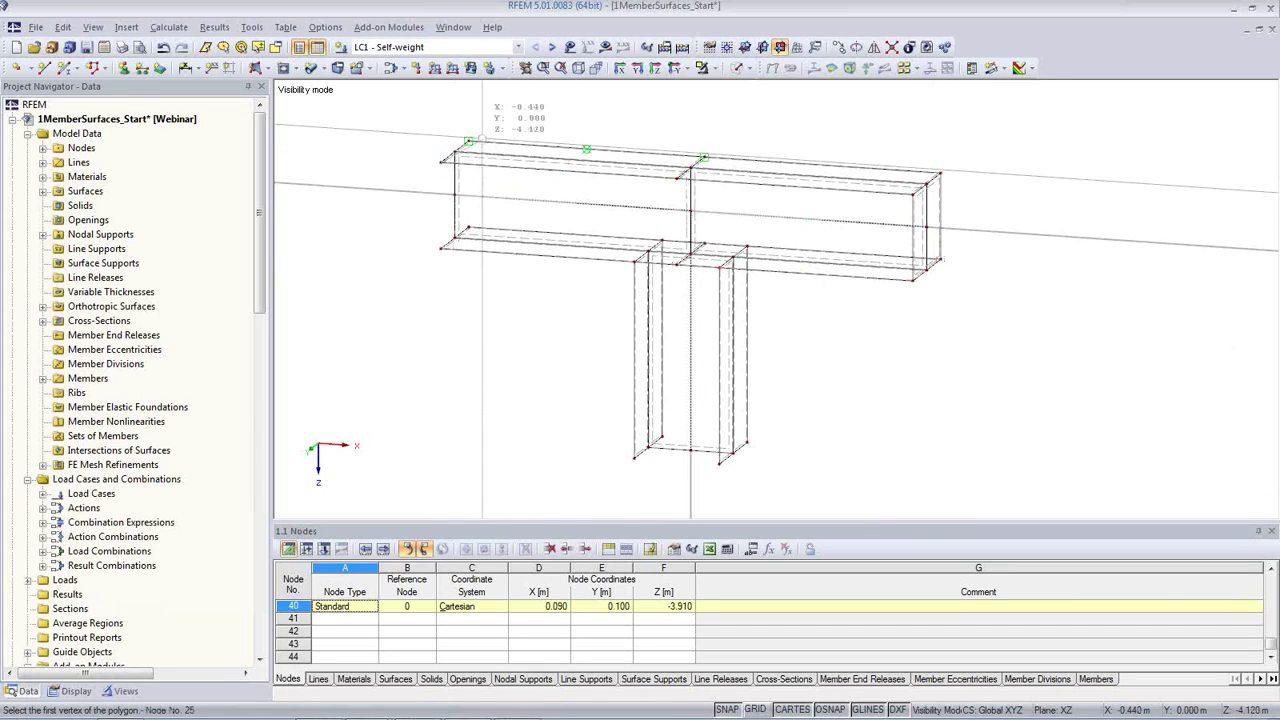
pyautogui.click(455, 150)
pyautogui.click(467, 228)
pyautogui.click(440, 165)
# Add a rigid polygonal surface across the lower end of the column through its four flange corner nodes.
pyautogui.click(633, 458)
pyautogui.click(718, 462)
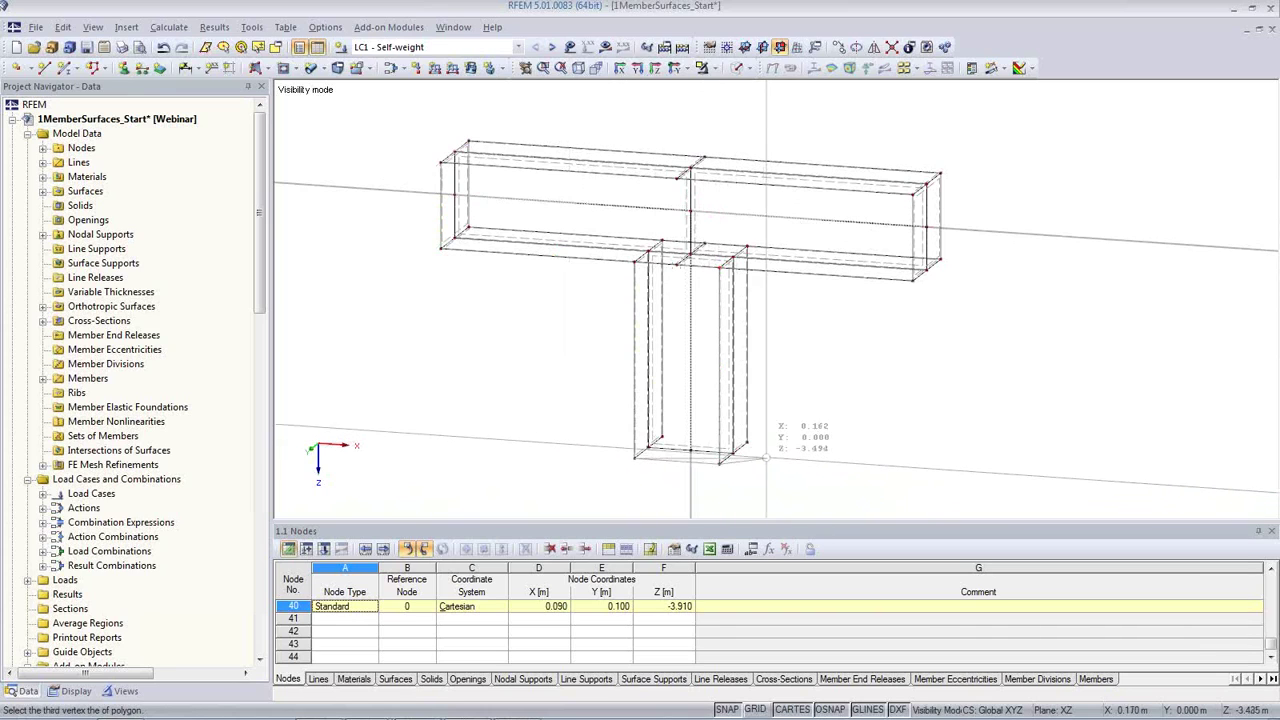
pyautogui.click(745, 447)
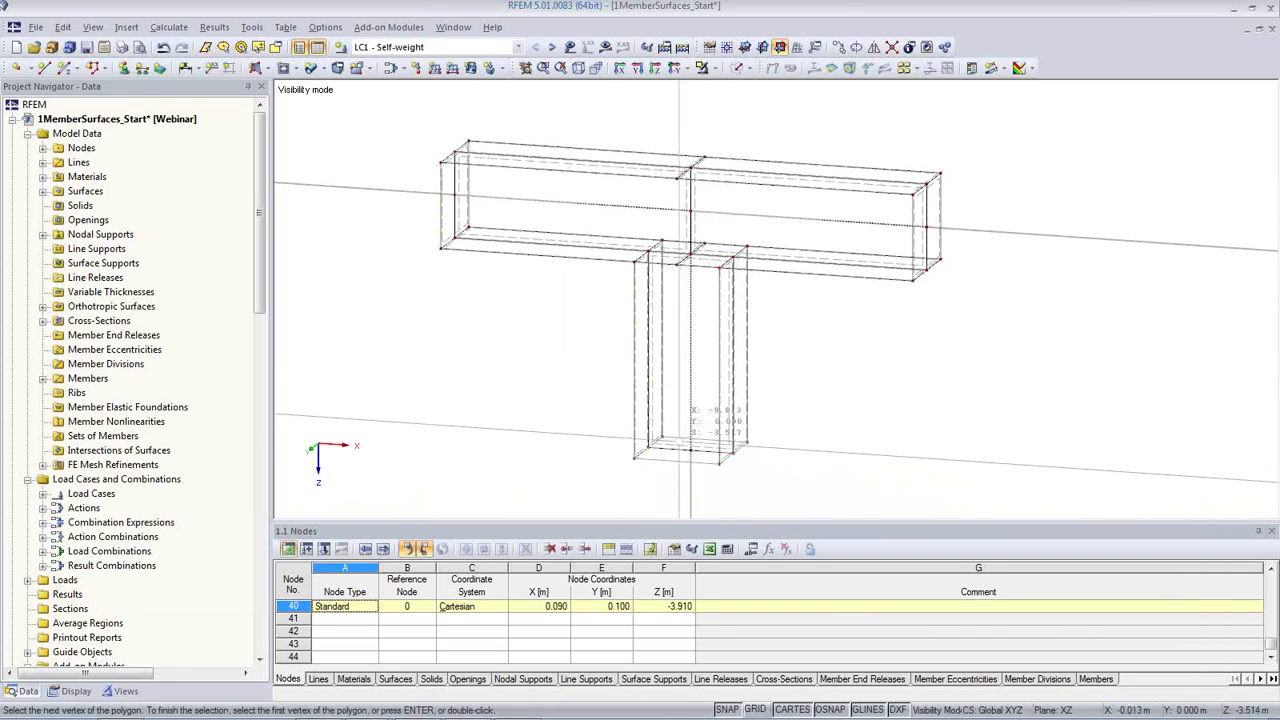
pyautogui.doubleClick(648, 440)
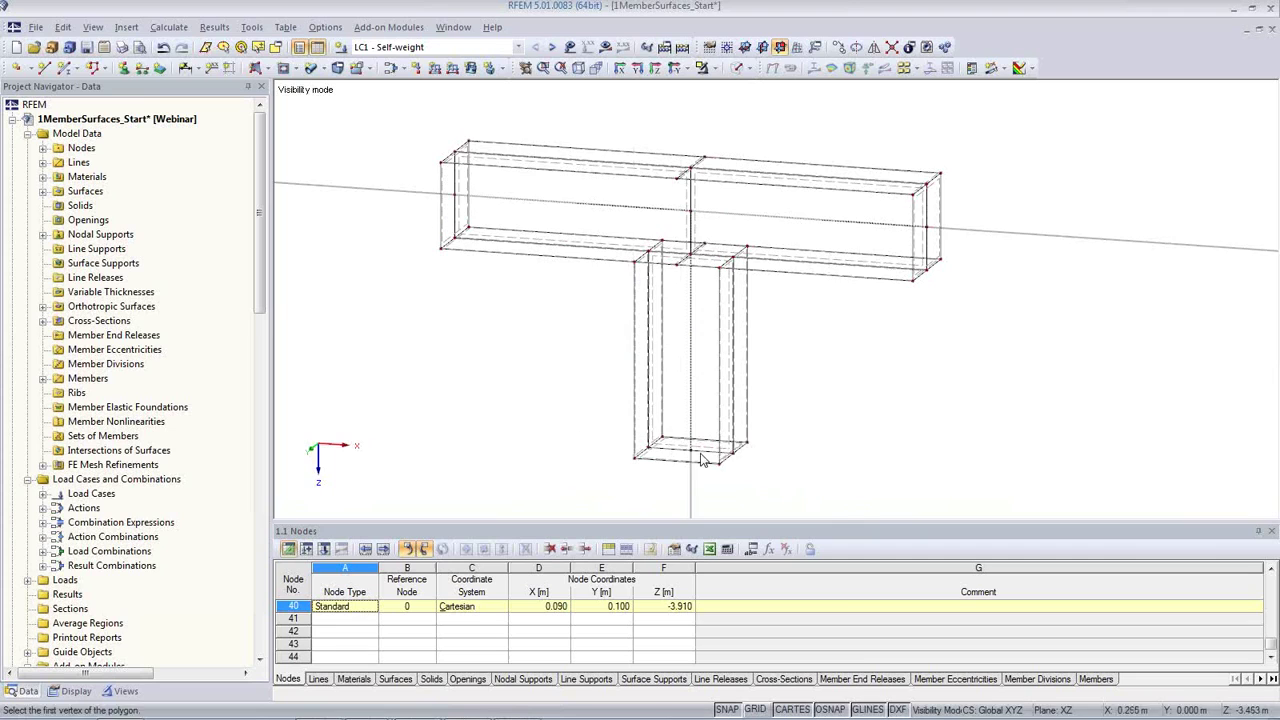
# Examine the rigid surface at the beam's negative X end in the solid and solid transparent displays, and leave the model in solid display.
pyautogui.scroll(5, 440, 233)
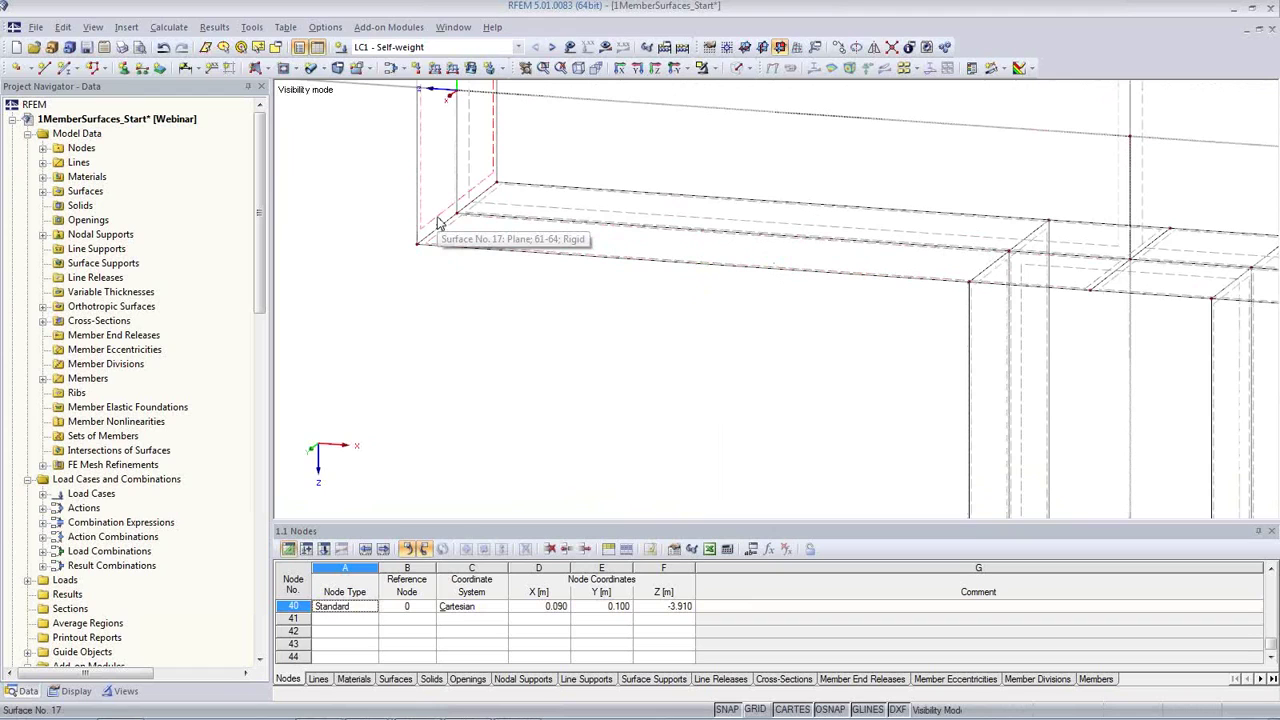
pyautogui.click(737, 68)
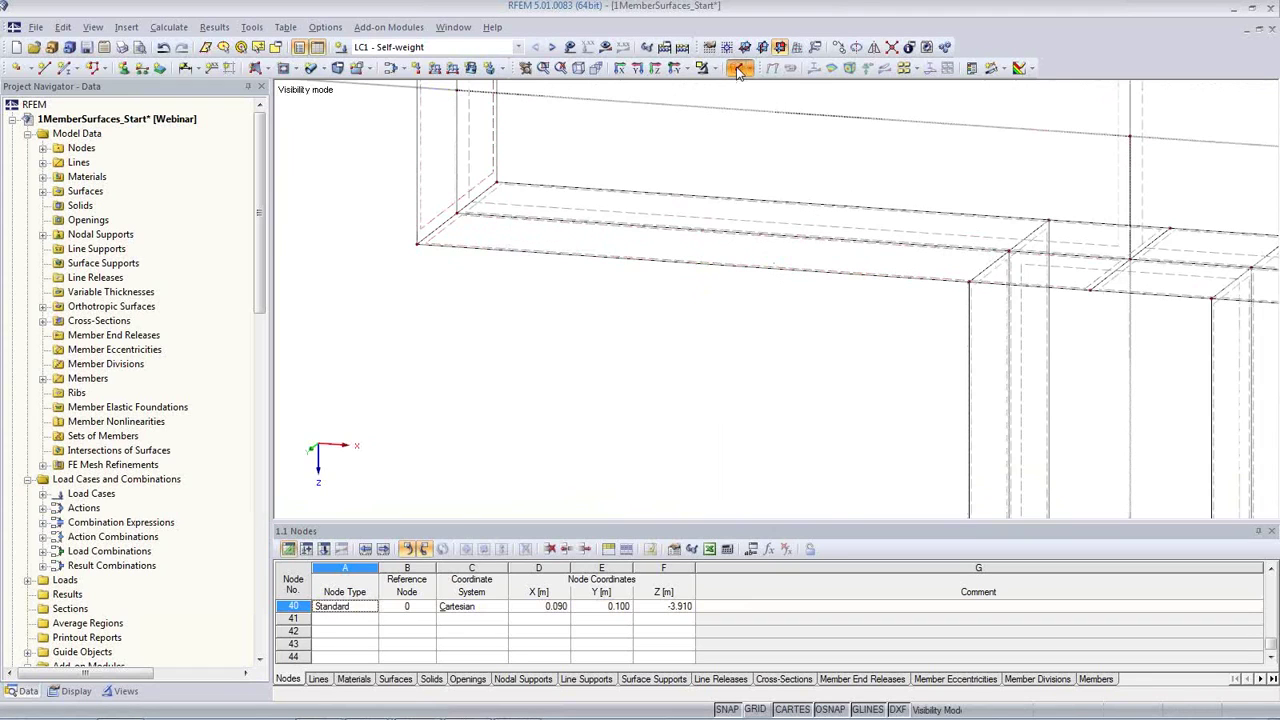
pyautogui.scroll(3, 633, 452)
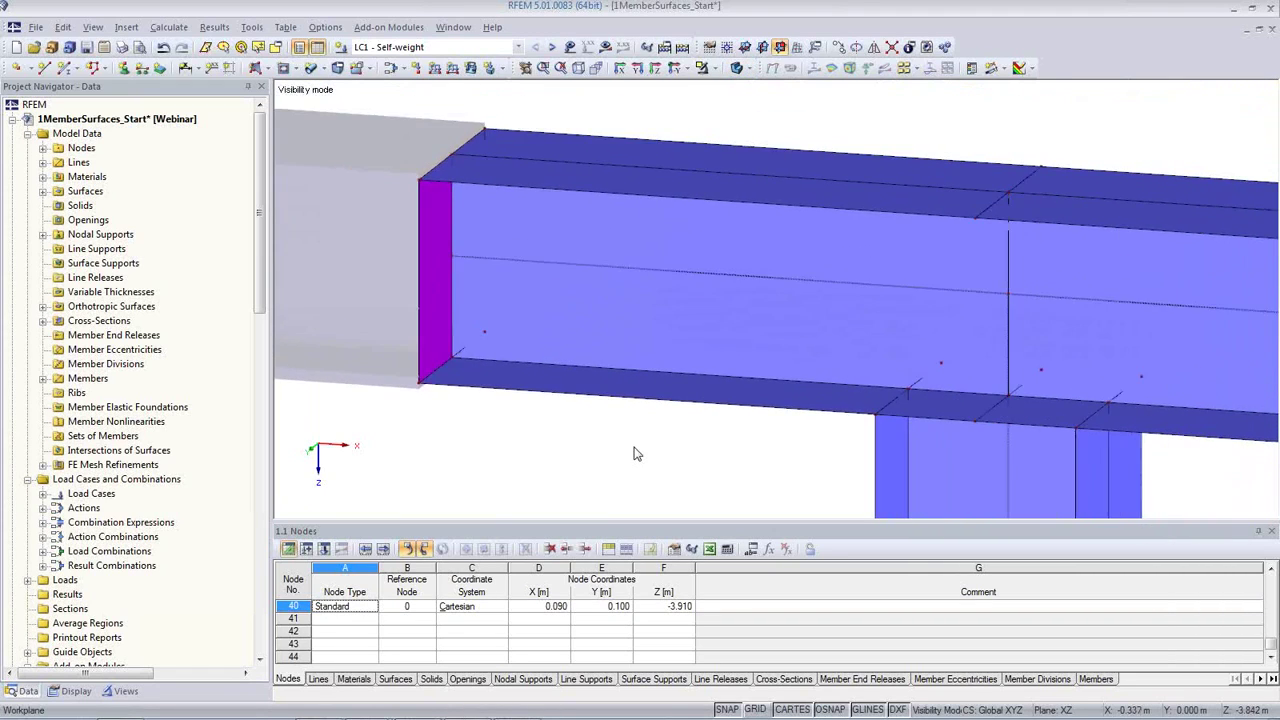
pyautogui.scroll(-1, 633, 452)
pyautogui.click(740, 68)
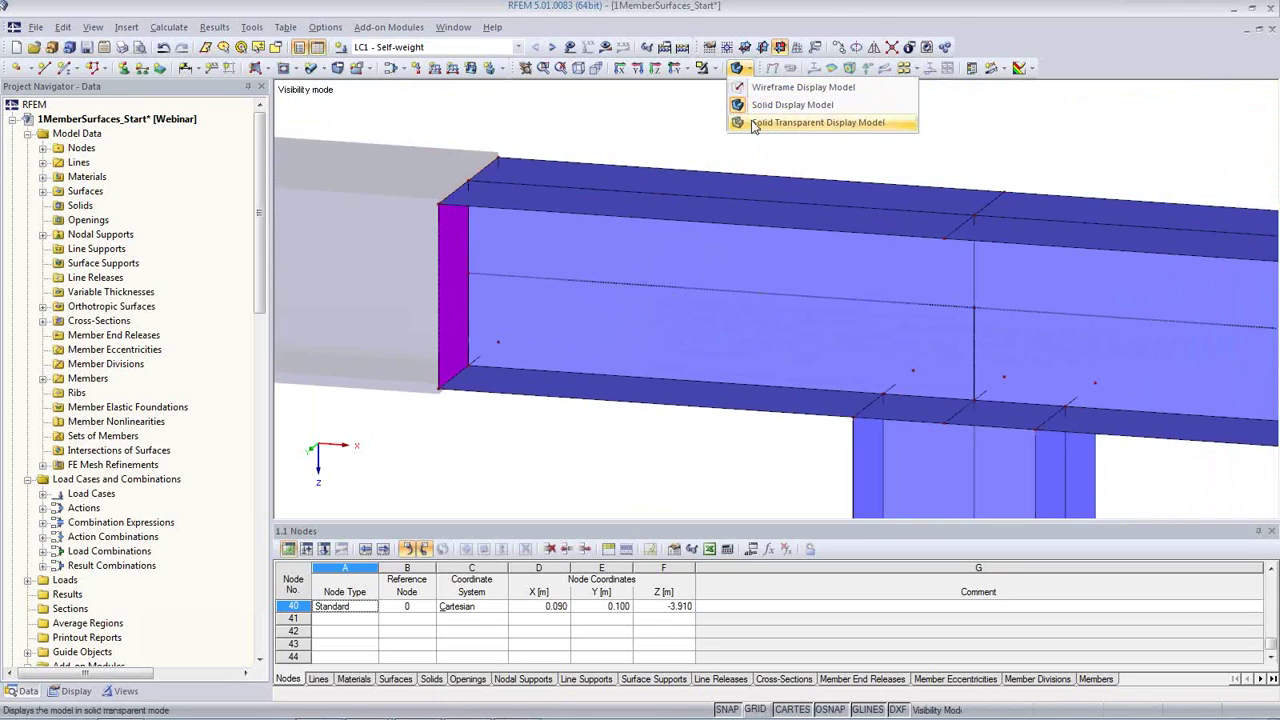
pyautogui.click(755, 123)
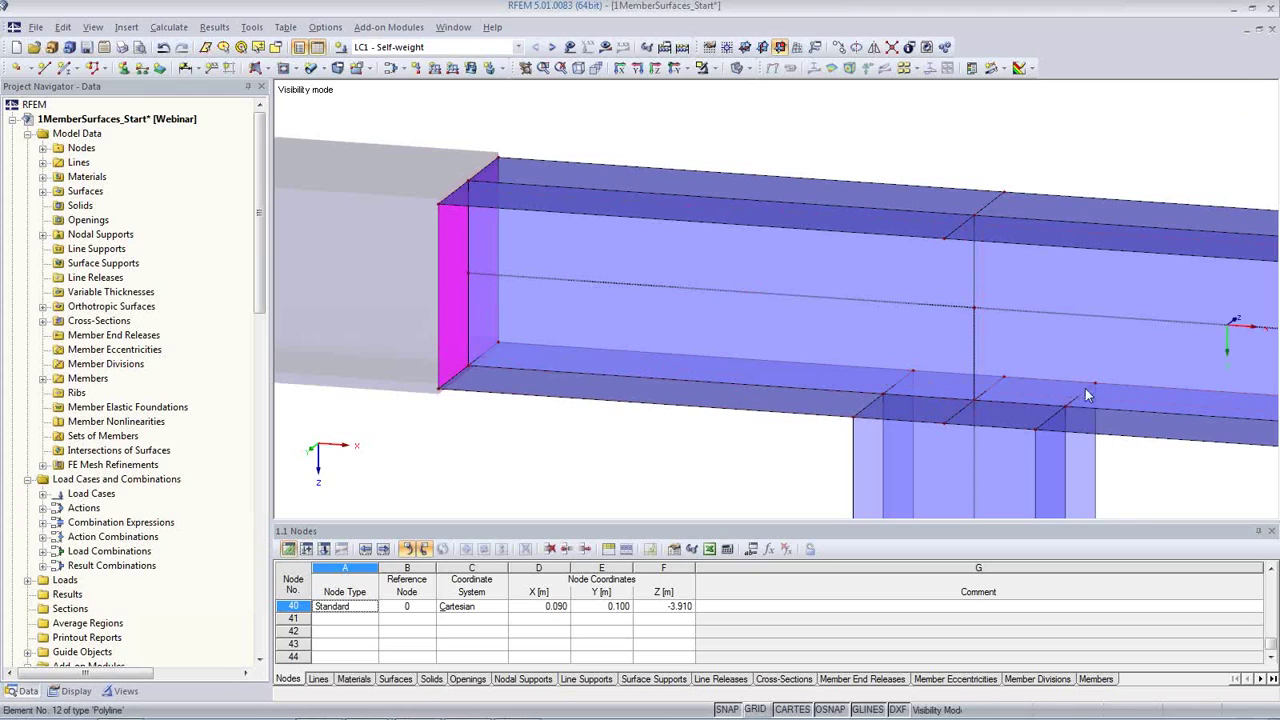
pyautogui.click(742, 68)
pyautogui.click(770, 98)
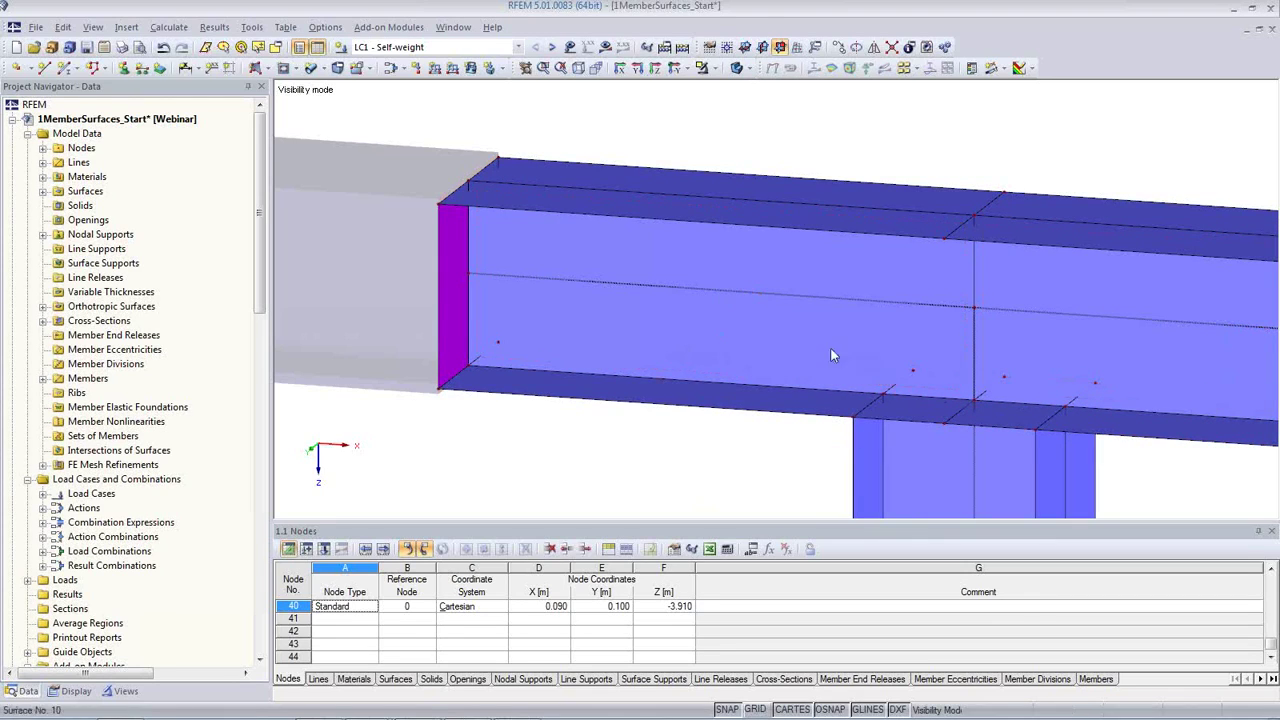
# Check the rigid surface at the beam's negative X end in solid transparent display, and view the whole joint in wireframe display.
pyautogui.click(741, 68)
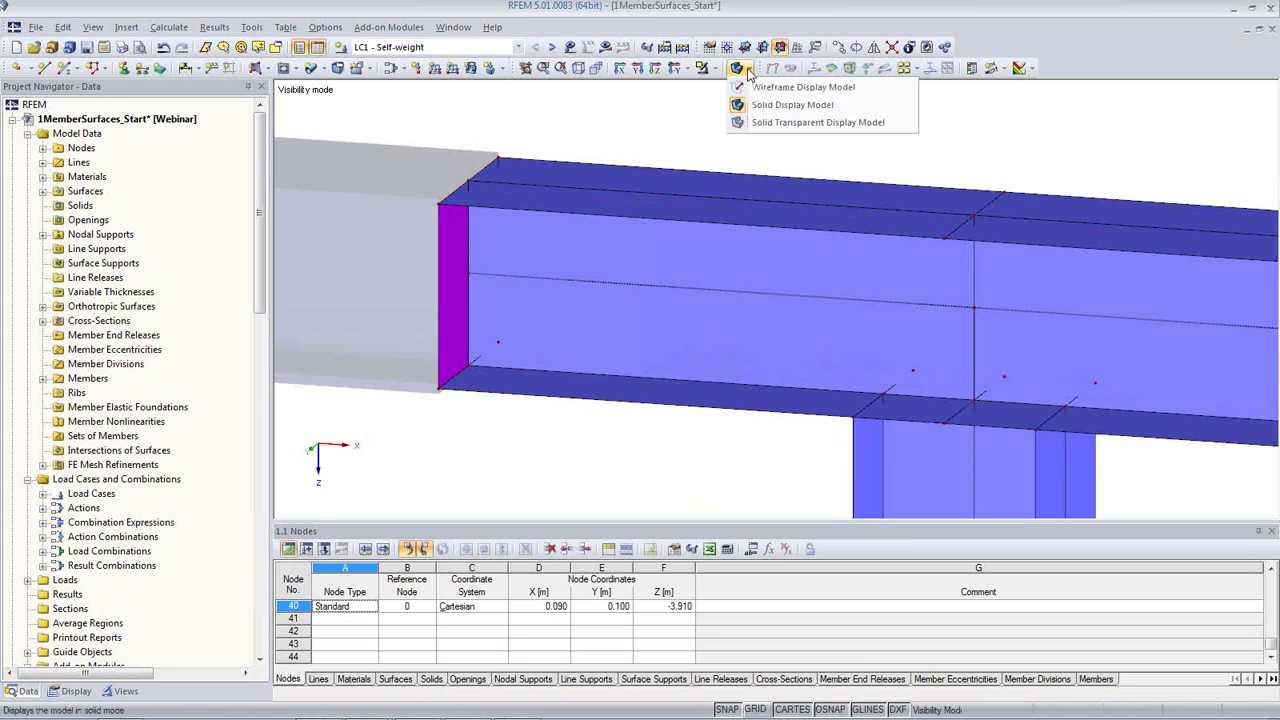
pyautogui.click(752, 122)
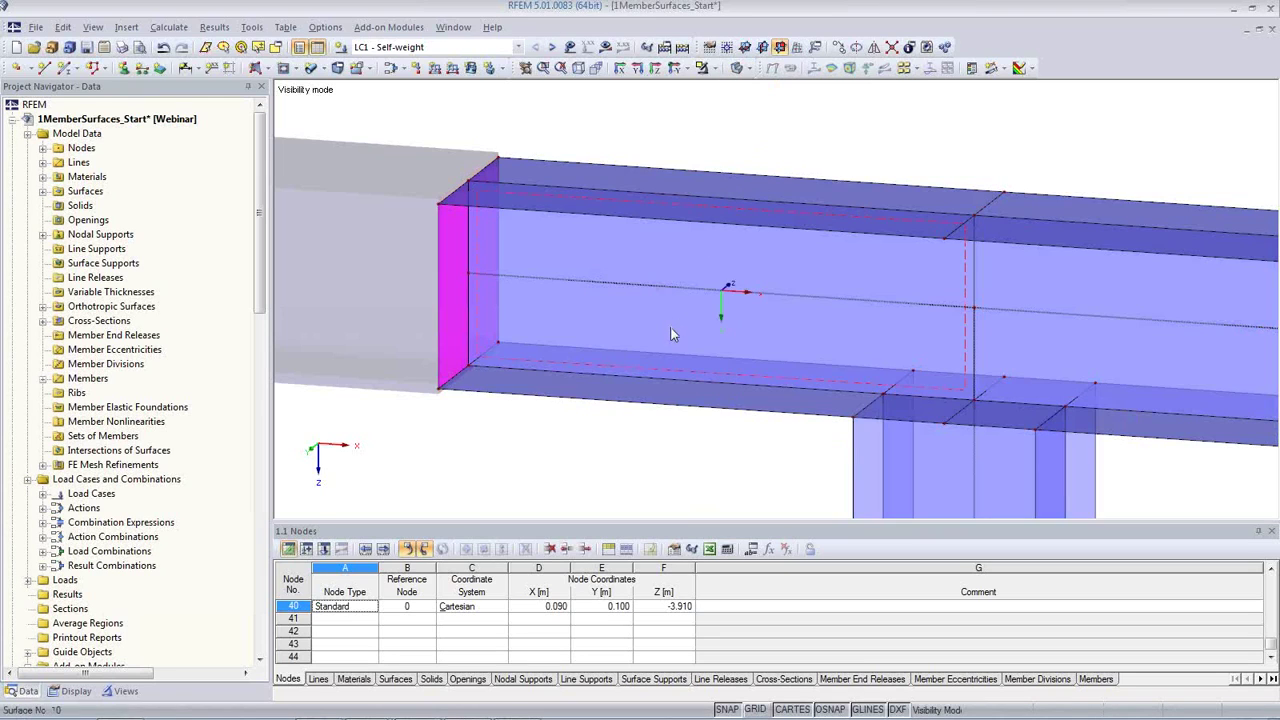
pyautogui.click(741, 68)
pyautogui.click(790, 87)
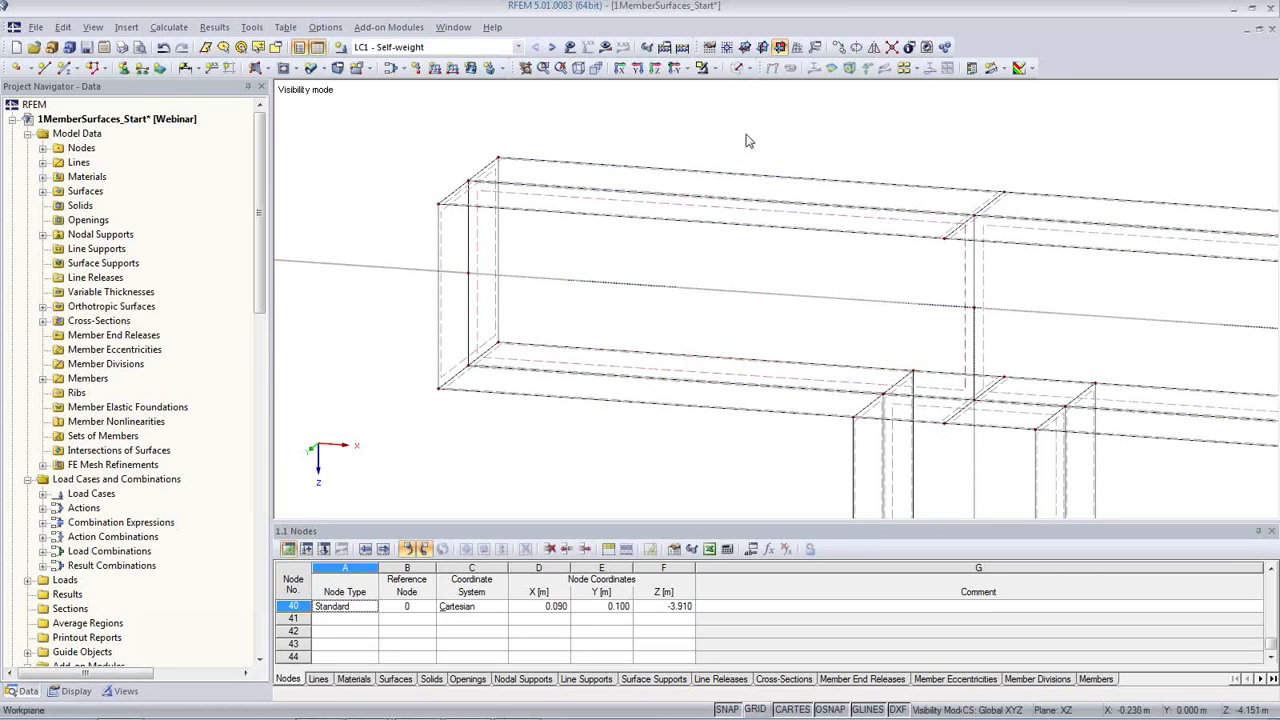
pyautogui.scroll(-2, 729, 150)
pyautogui.scroll(-2, 651, 306)
pyautogui.scroll(-2, 622, 309)
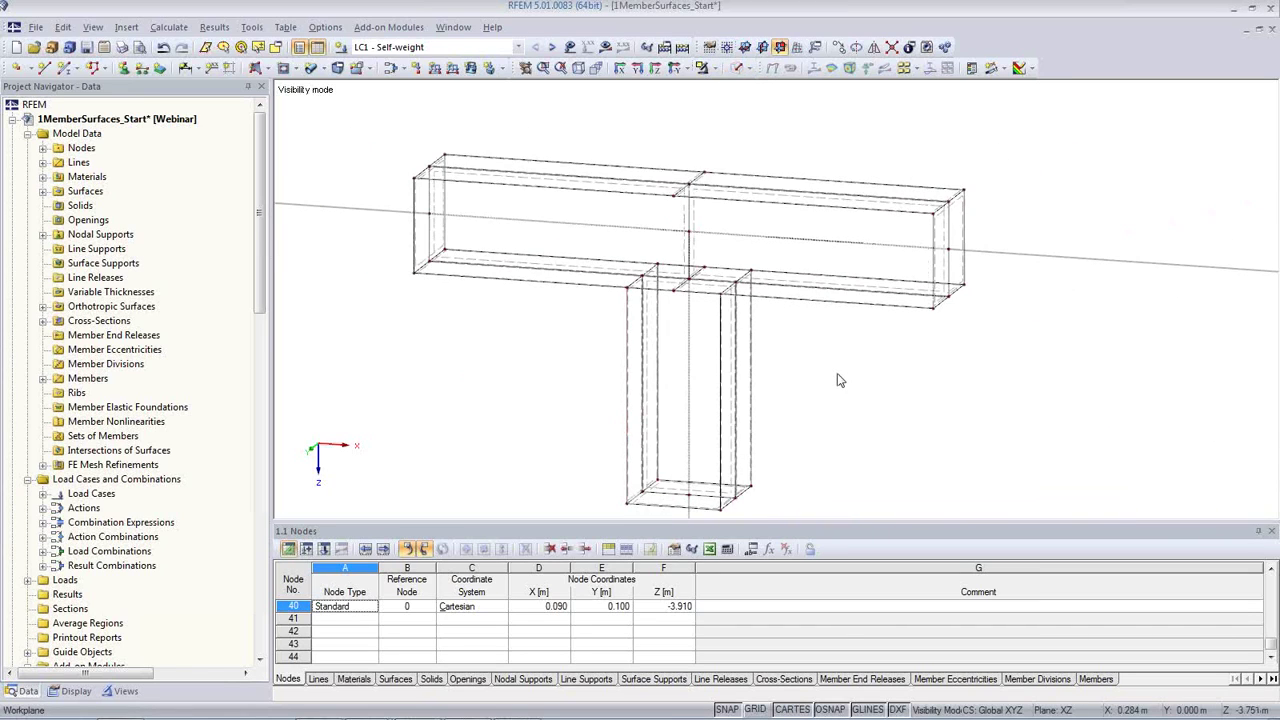
pyautogui.scroll(-2, 840, 380)
pyautogui.moveTo(839, 386); pyautogui.dragTo(768, 365, button='middle')
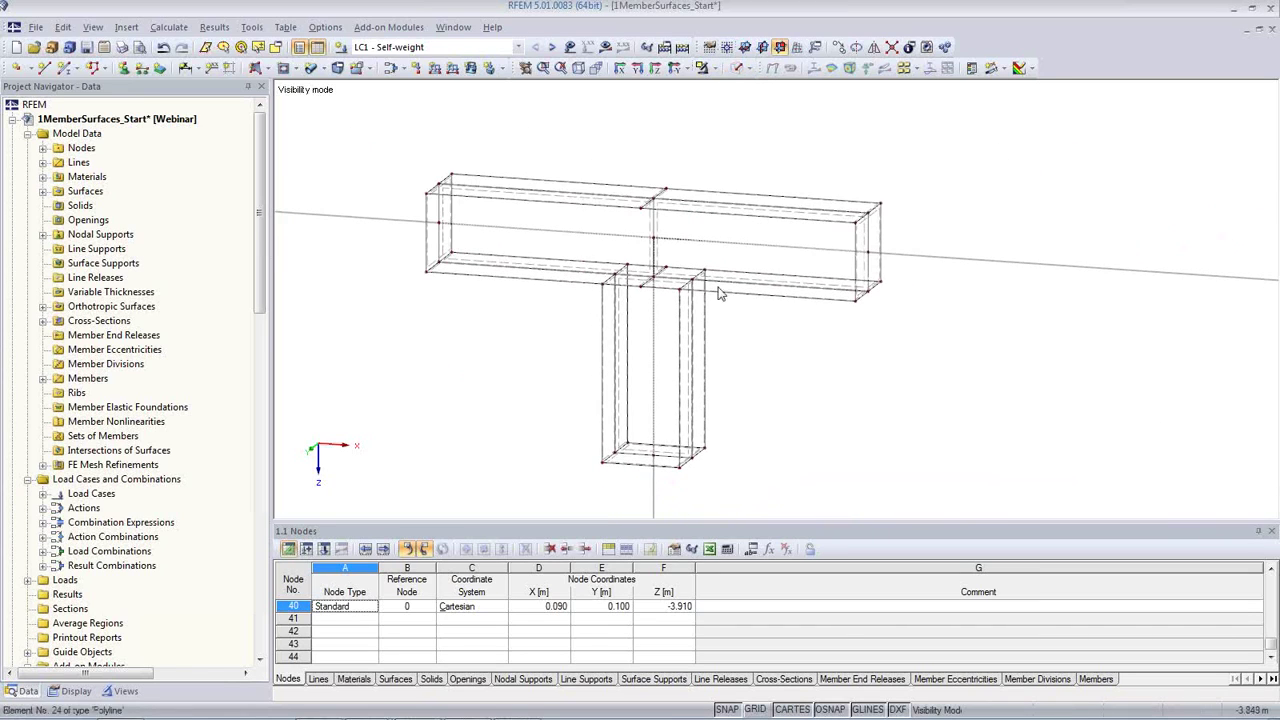
# Cancel the visibility mode to bring back the adjoining members, and show the model in solid display.
pyautogui.click(714, 69)
pyautogui.click(746, 209)
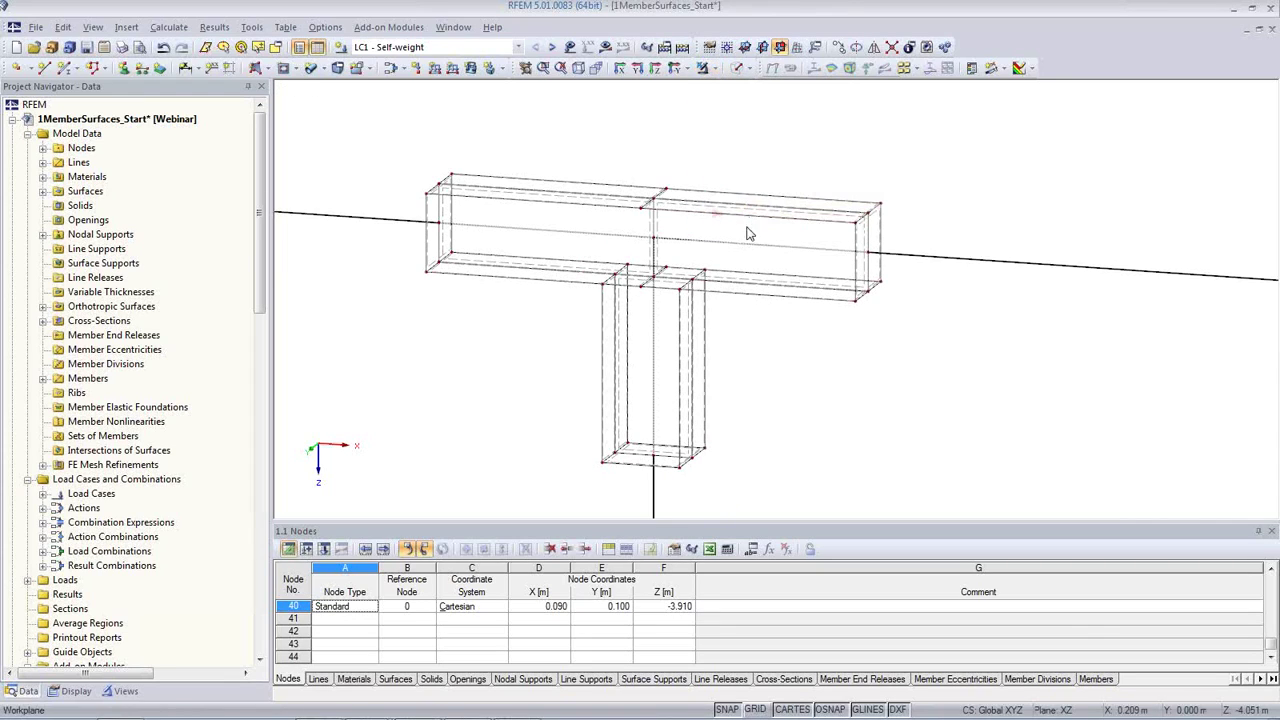
pyautogui.click(737, 68)
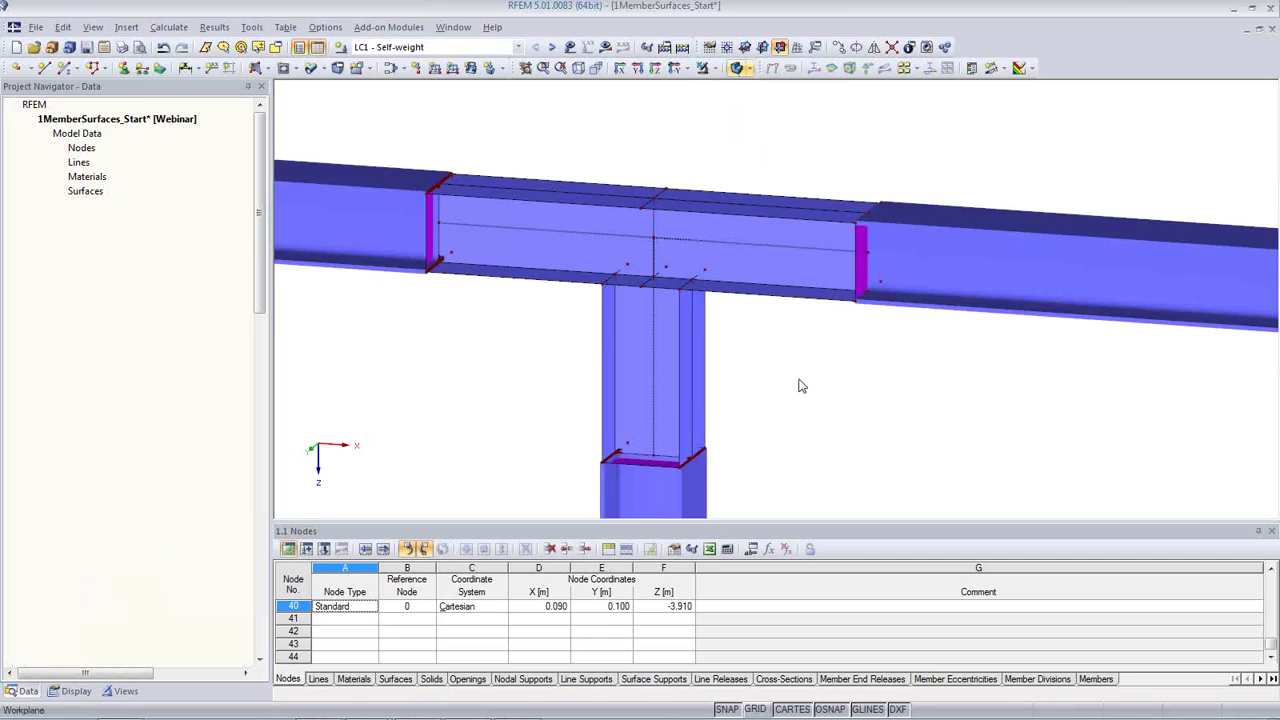
# Examine how the joint surfaces meet the adjoining members at the rigid end surfaces.
pyautogui.scroll(-3, 797, 388)
pyautogui.scroll(-1, 797, 388)
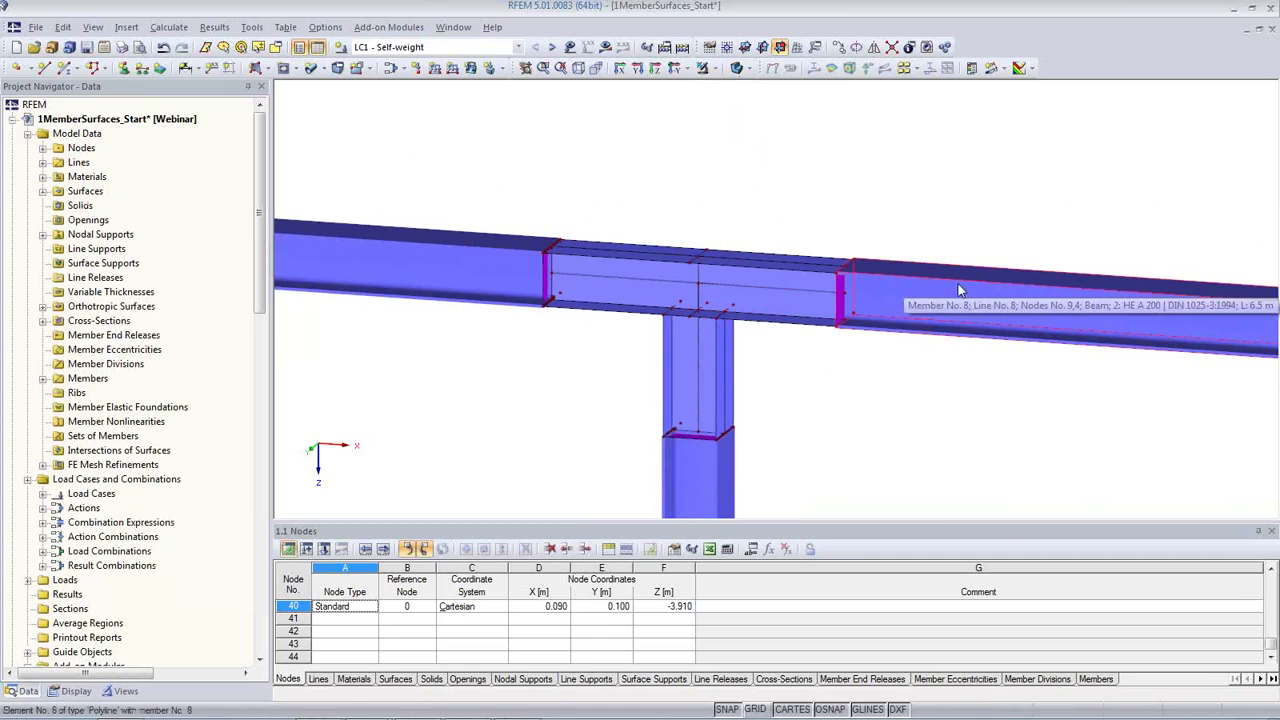
pyautogui.scroll(1, 820, 300)
pyautogui.scroll(1, 822, 298)
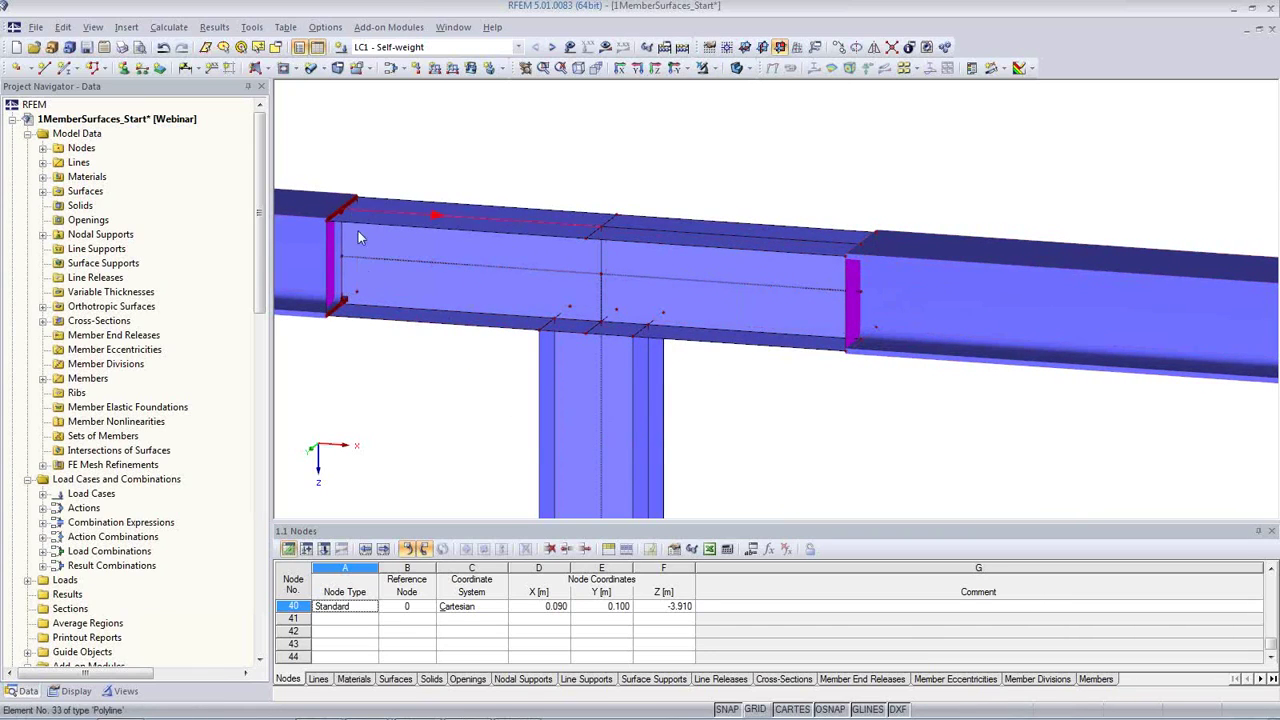
pyautogui.scroll(-1, 372, 300)
pyautogui.scroll(5, 317, 252)
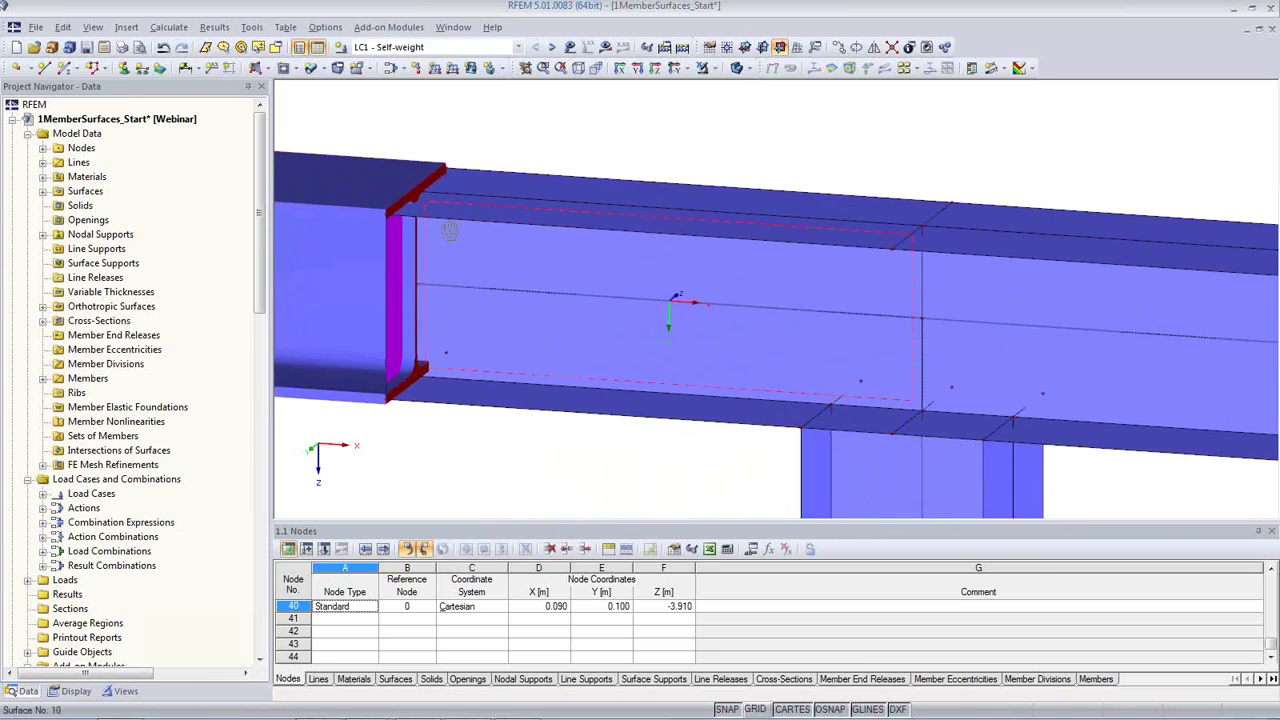
pyautogui.scroll(1, 470, 218)
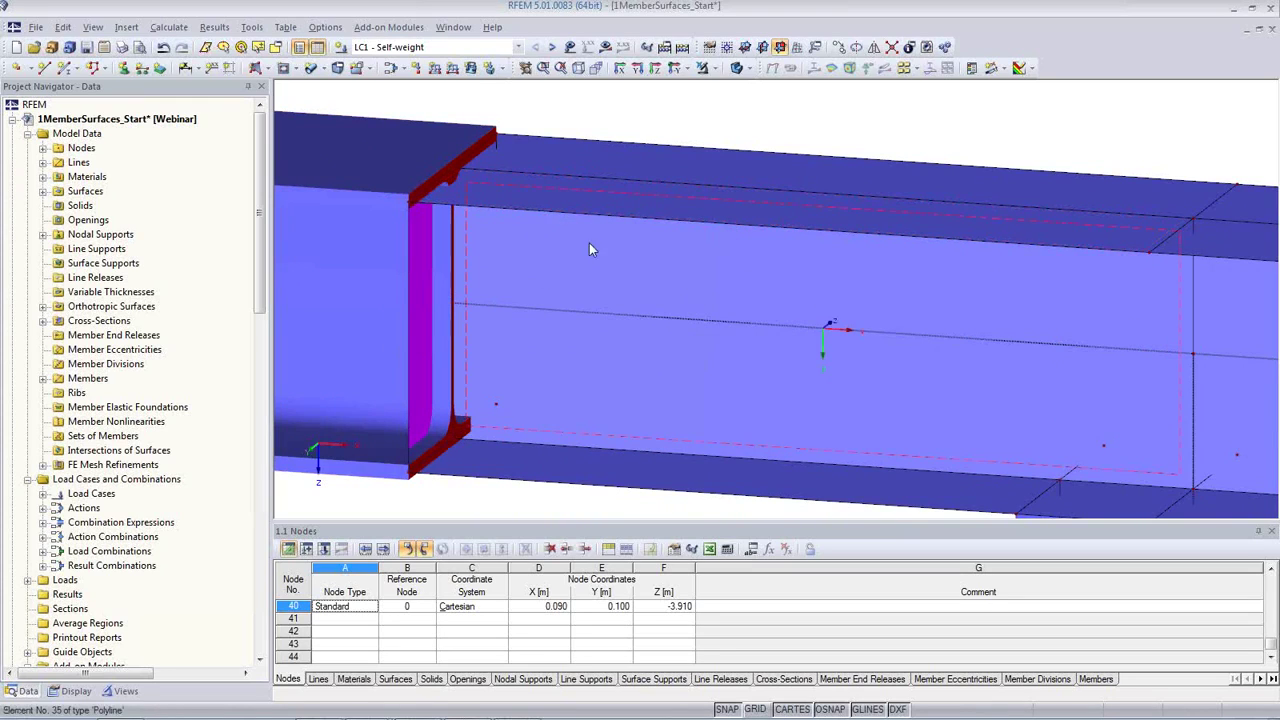
# Render the surfaces filled including thickness, without and with edges, and compare the flanges with the member's cross-section at the negative X end.
pyautogui.click(76, 691)
pyautogui.scroll(-15, 143, 386)
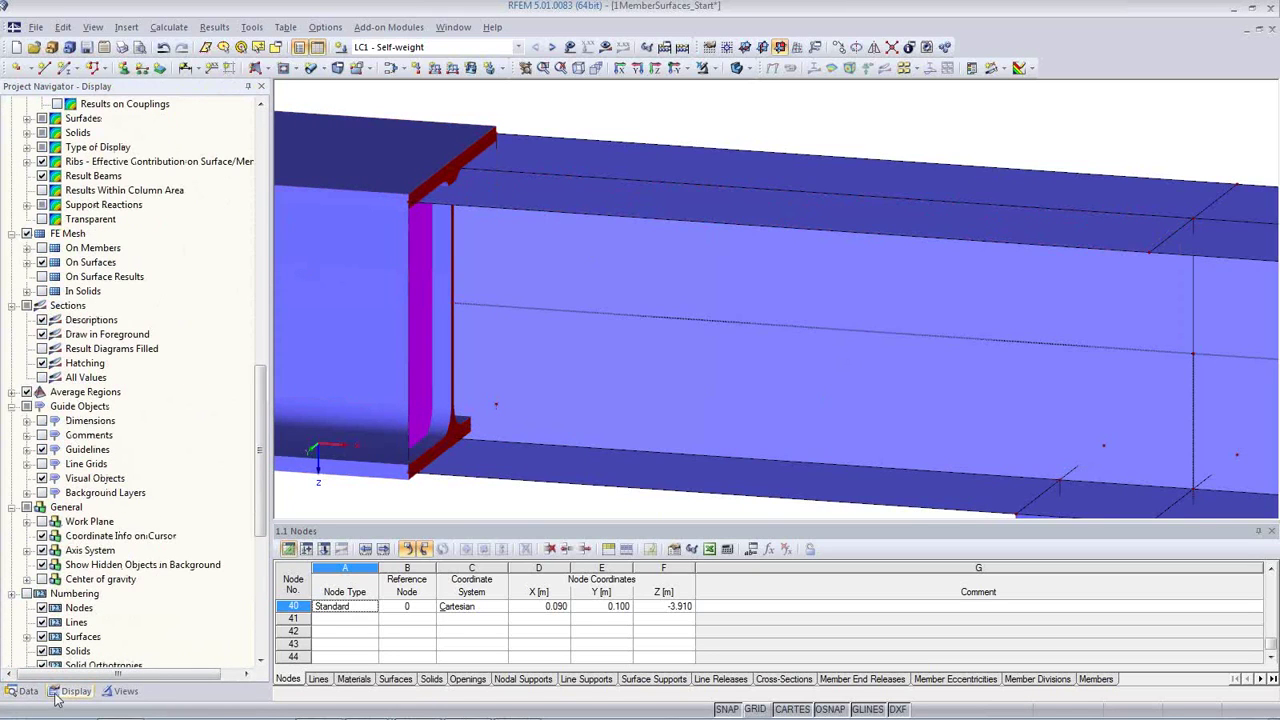
pyautogui.scroll(-9, 190, 480)
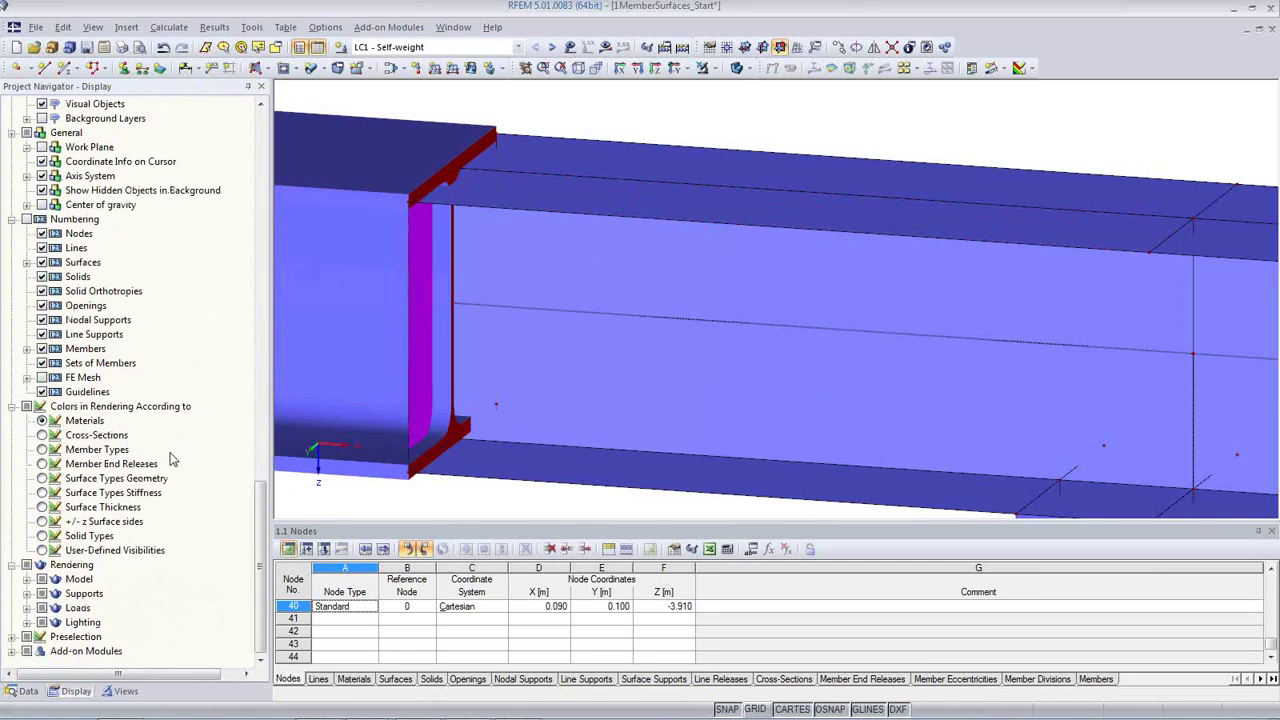
pyautogui.click(26, 580)
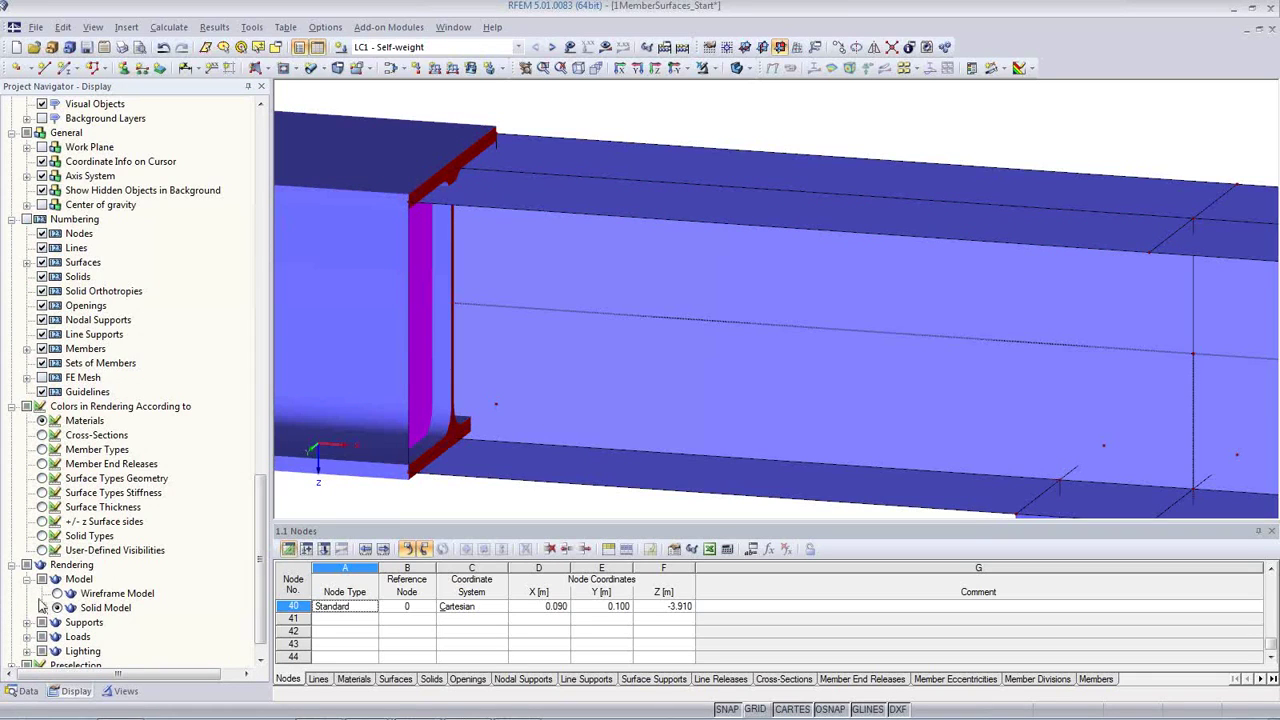
pyautogui.click(41, 607)
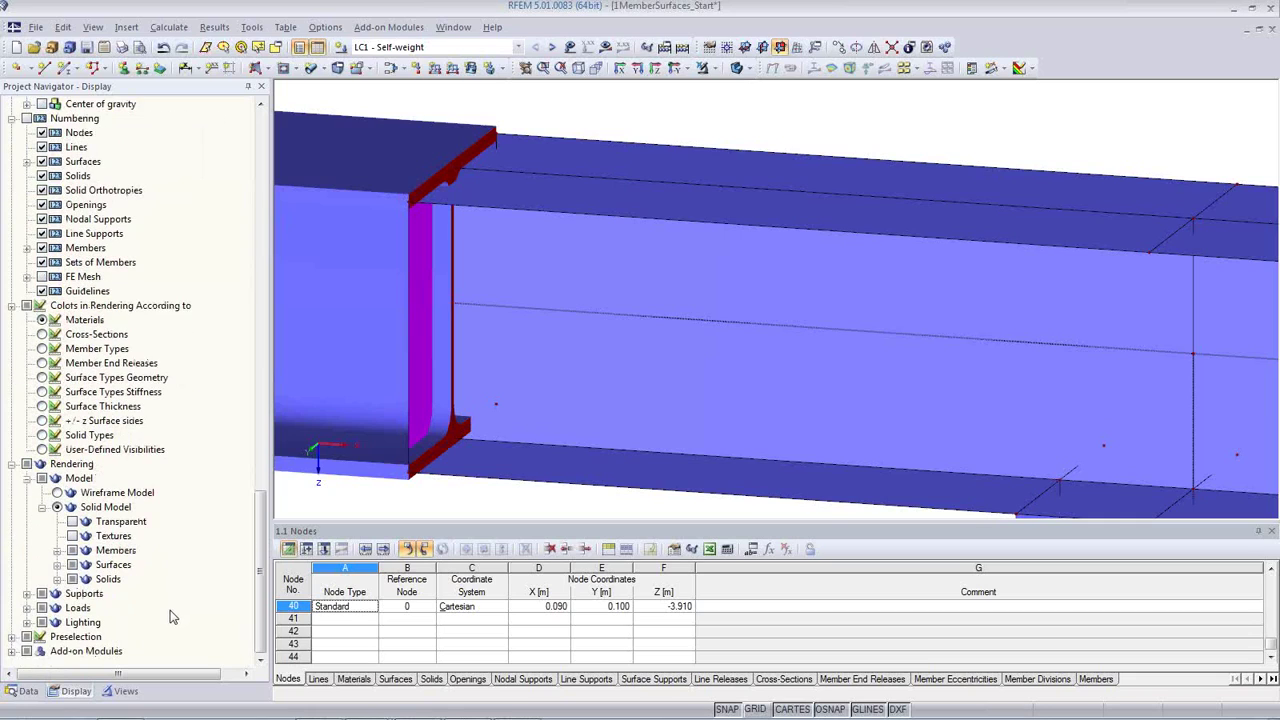
pyautogui.click(57, 566)
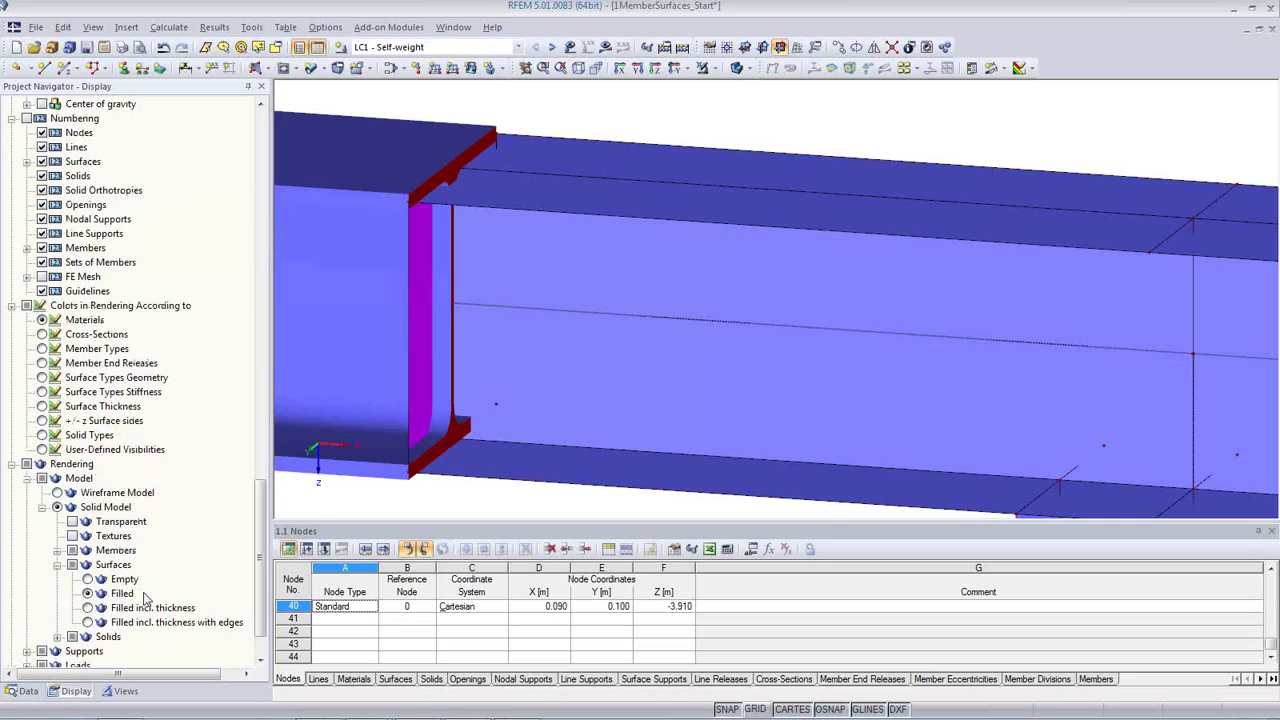
pyautogui.click(87, 608)
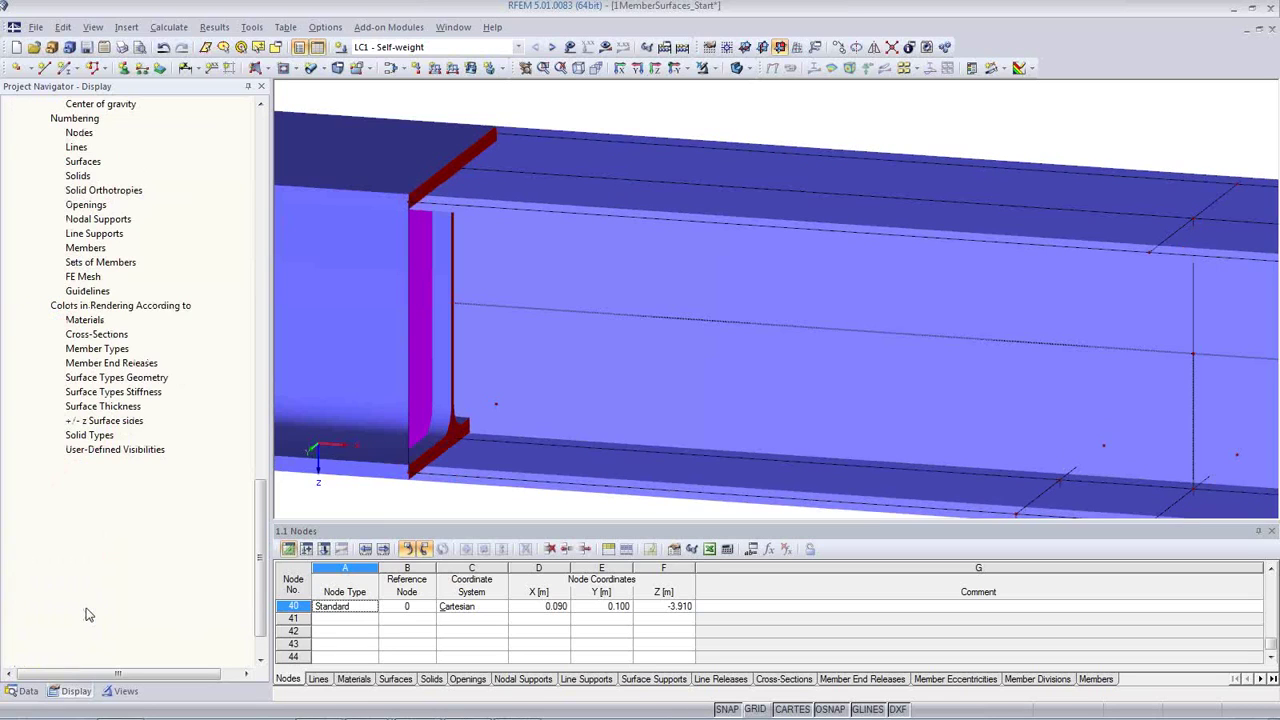
pyautogui.click(88, 622)
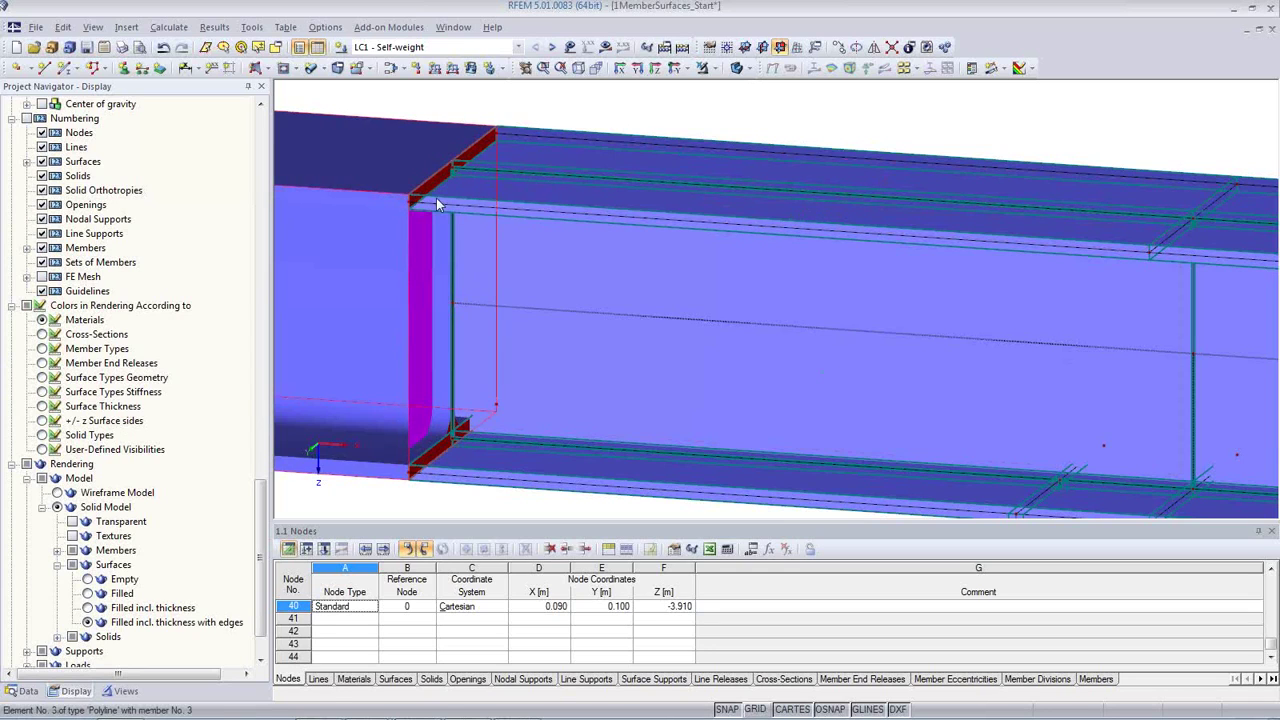
pyautogui.scroll(3, 431, 197)
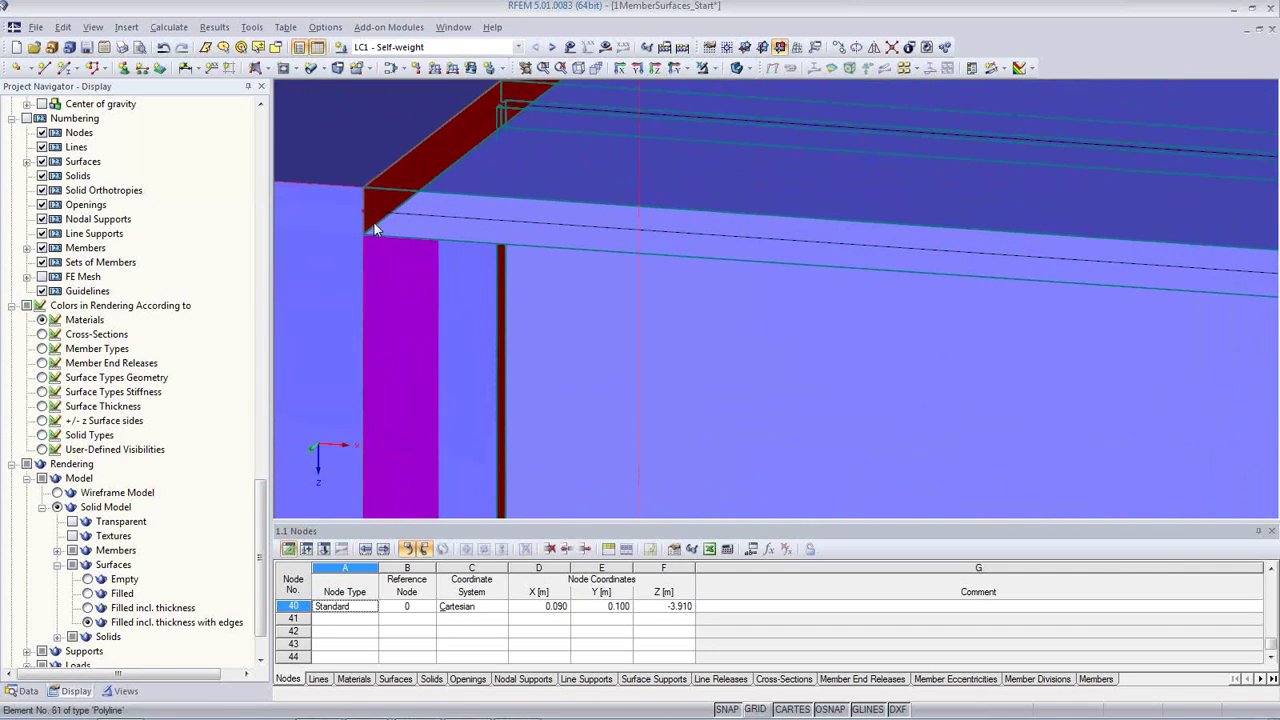
pyautogui.scroll(-2, 373, 206)
pyautogui.keyDown('ctrl'); pyautogui.moveTo(373, 206); pyautogui.dragTo(502, 323, button='middle'); pyautogui.keyUp('ctrl')
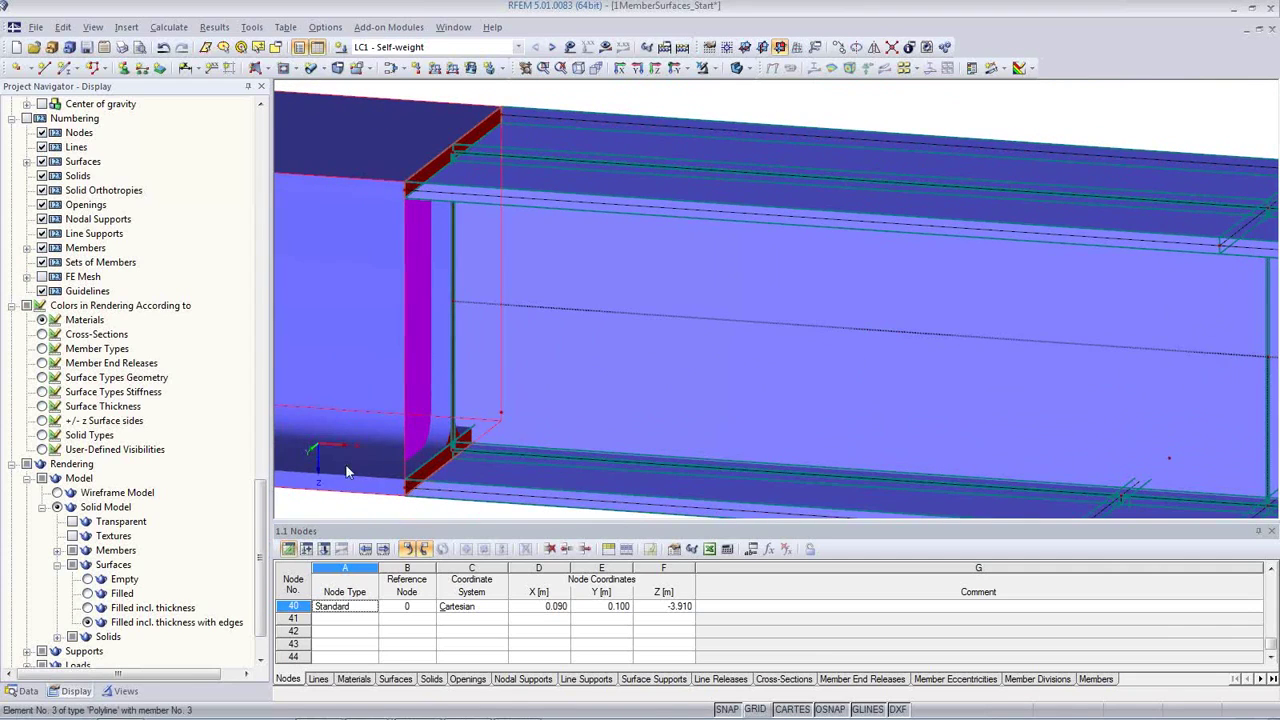
# Restore the plain Filled rendering of the surfaces, and display the joint as a wireframe model.
pyautogui.click(89, 593)
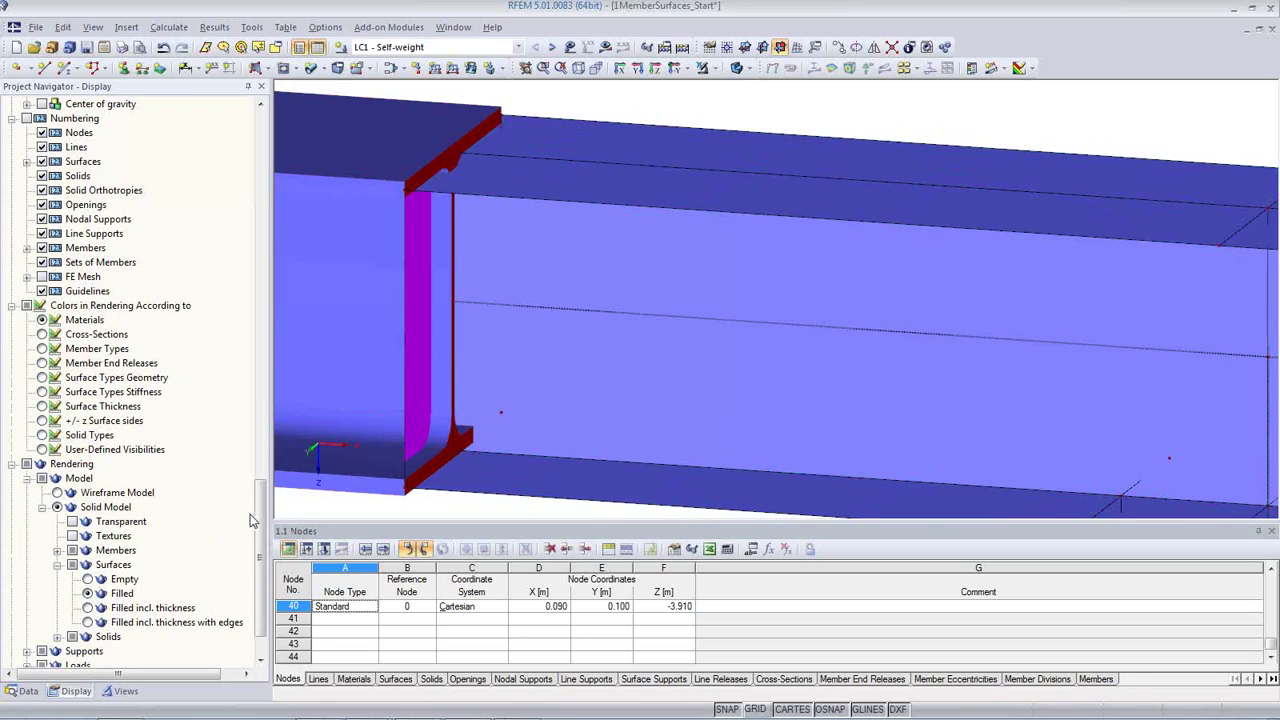
pyautogui.scroll(-1, 197, 503)
pyautogui.scroll(3, 197, 503)
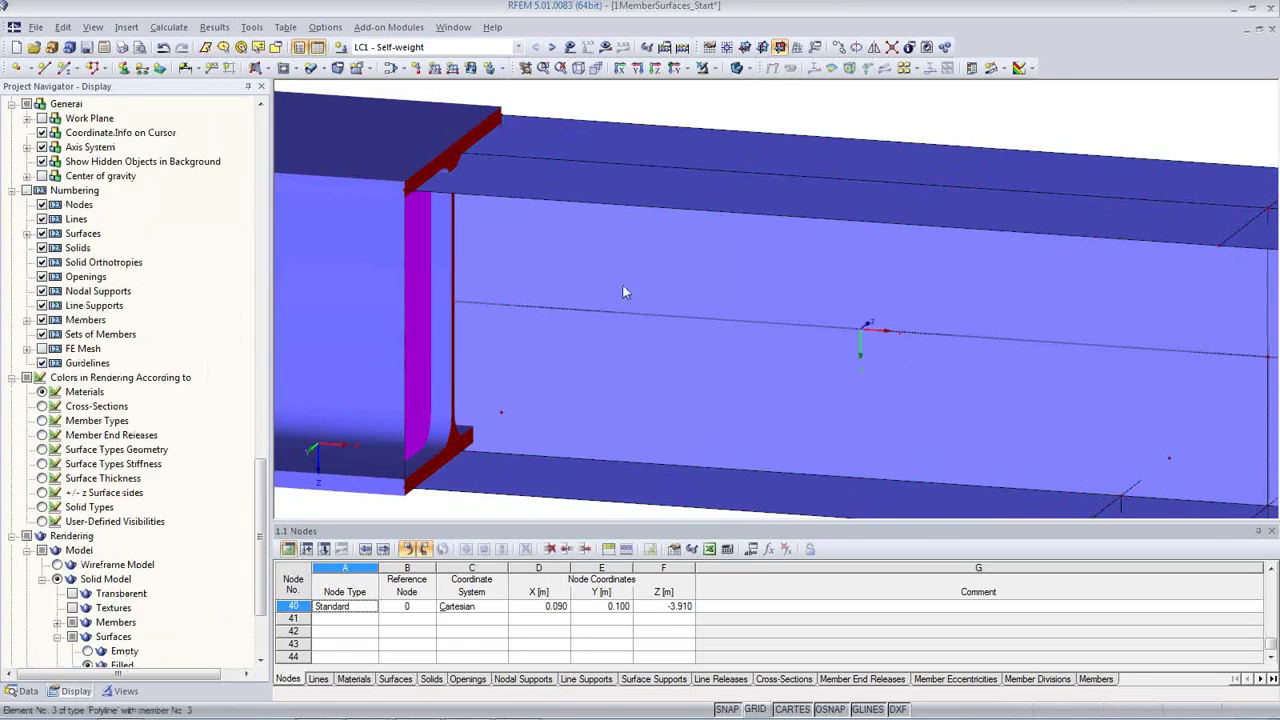
pyautogui.click(736, 68)
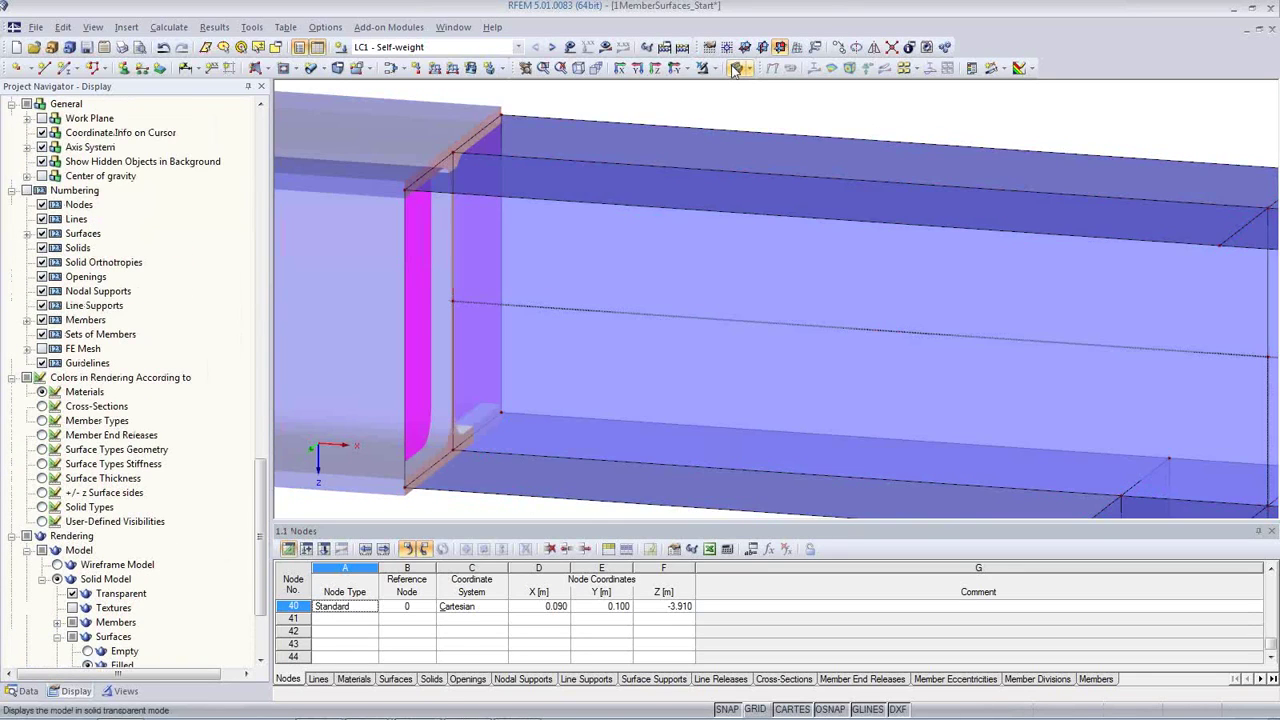
pyautogui.click(736, 68)
pyautogui.scroll(-6, 722, 295)
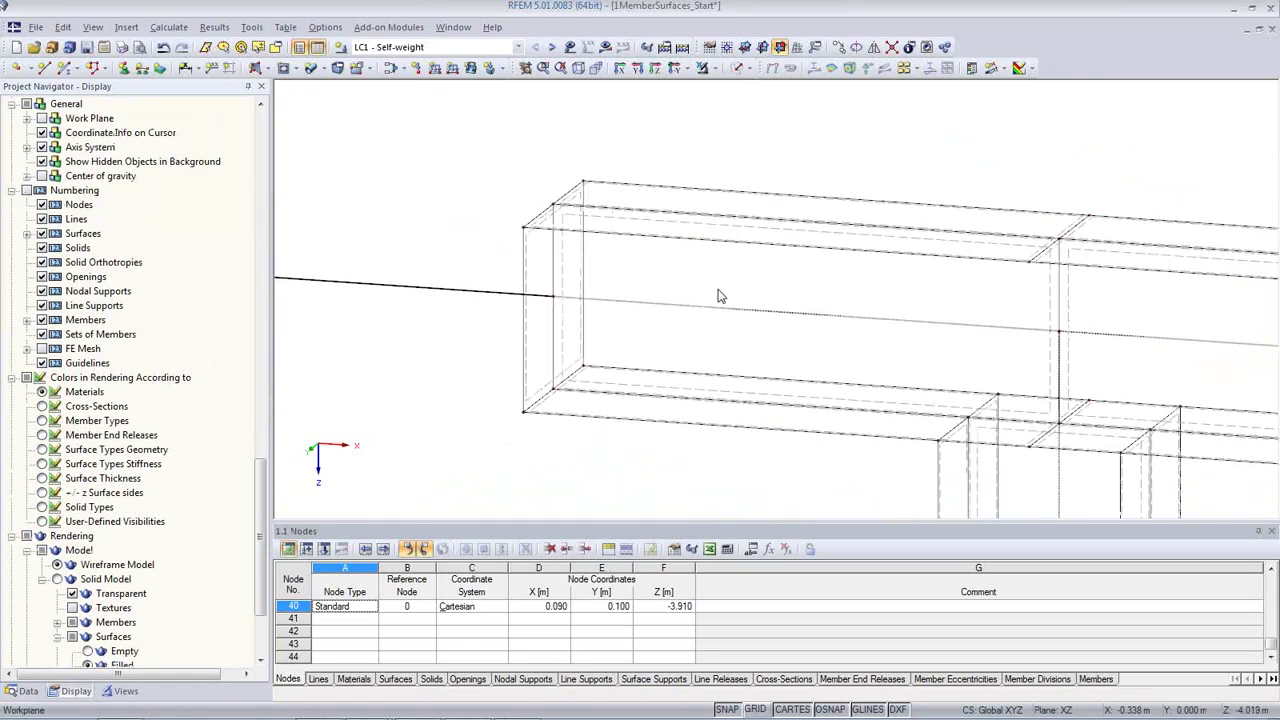
pyautogui.scroll(-5, 1006, 423)
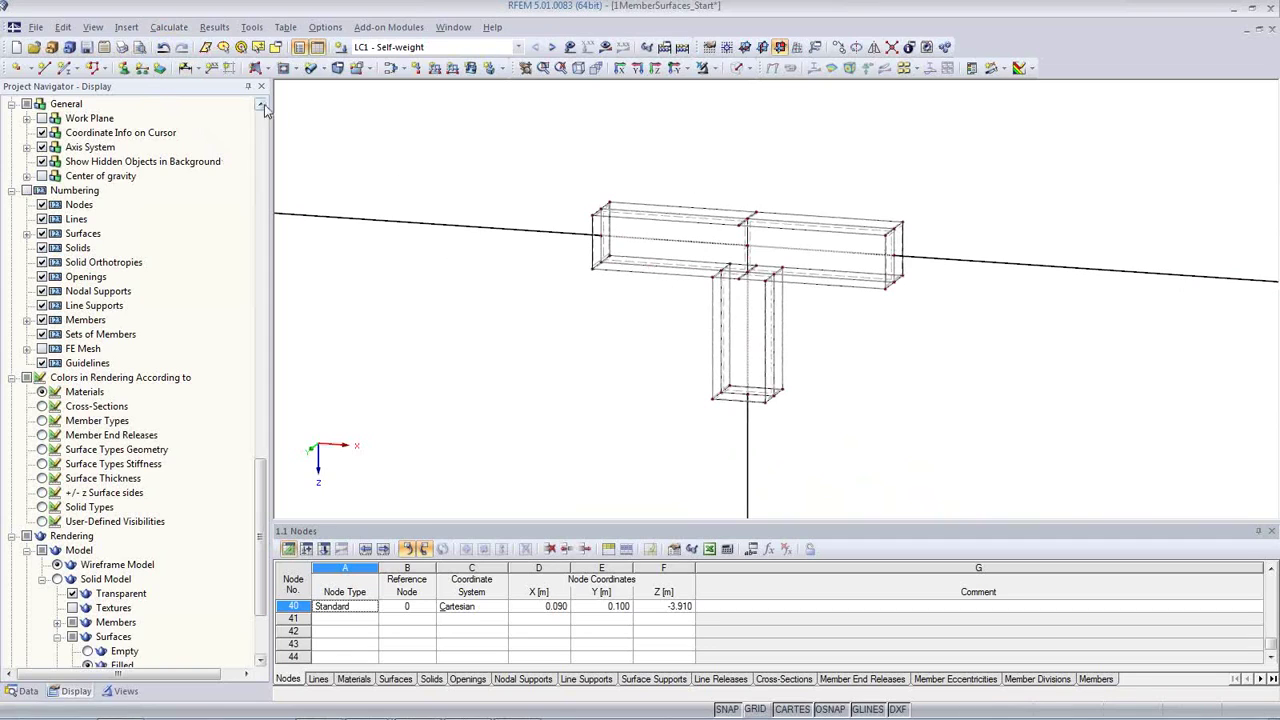
# Regenerate the FE mesh from the mesh settings with a target element length of 0.025 m.
pyautogui.click(167, 28)
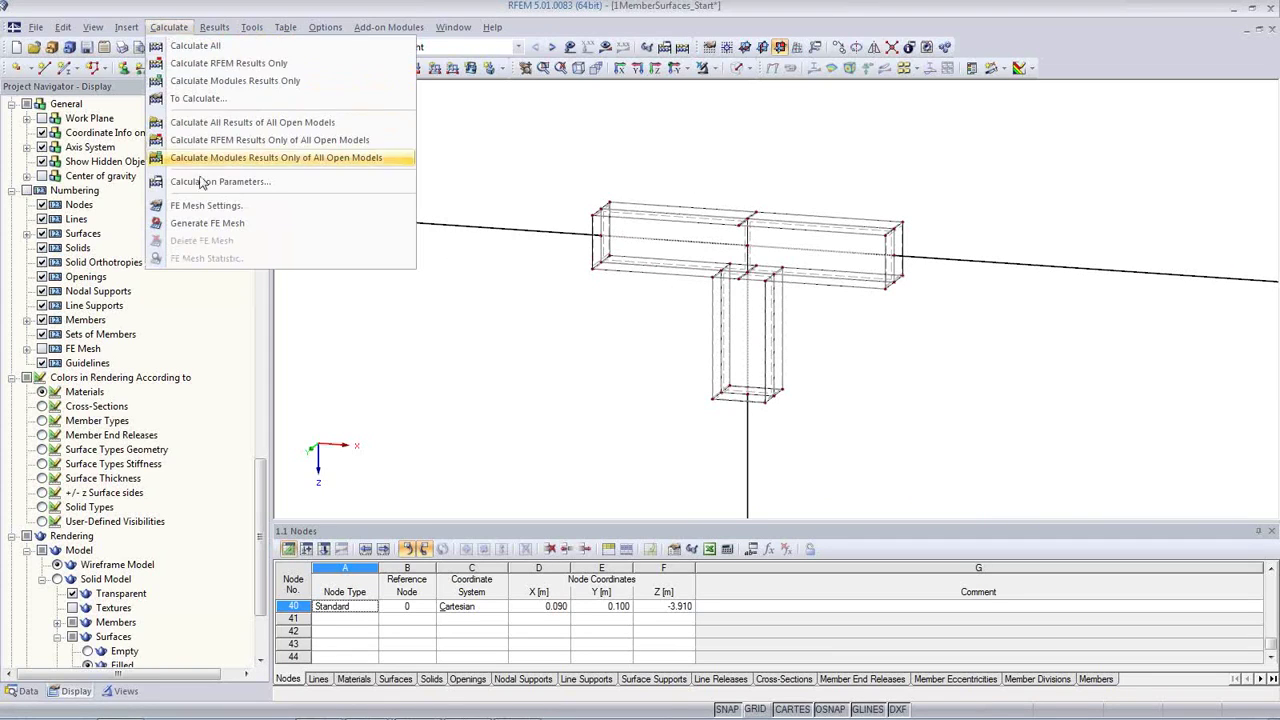
pyautogui.click(205, 208)
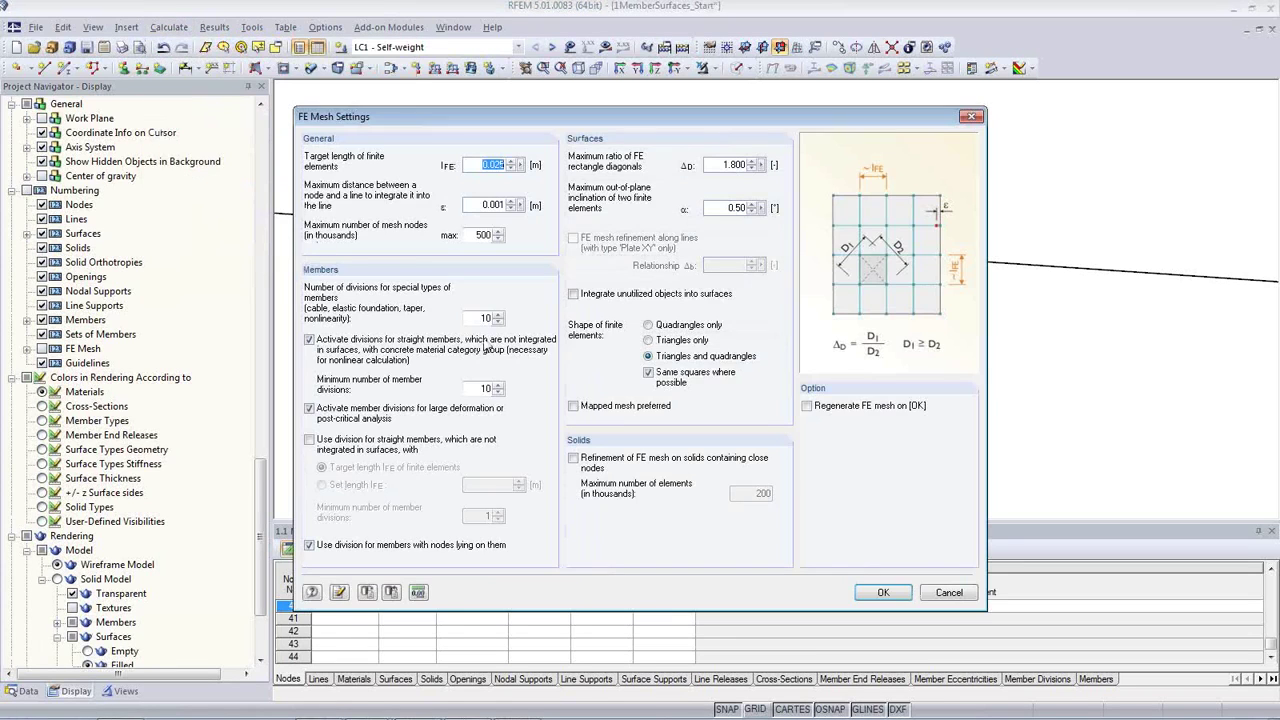
pyautogui.click(505, 165)
pyautogui.click(810, 406)
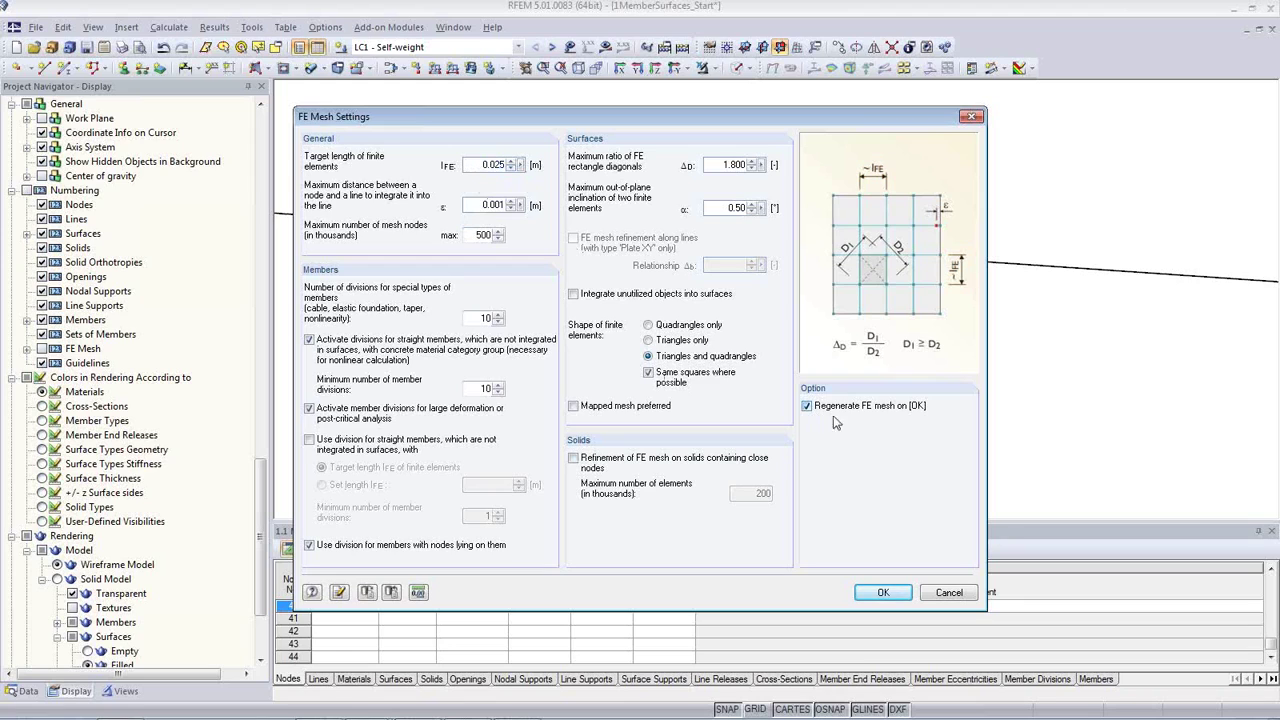
pyautogui.click(883, 592)
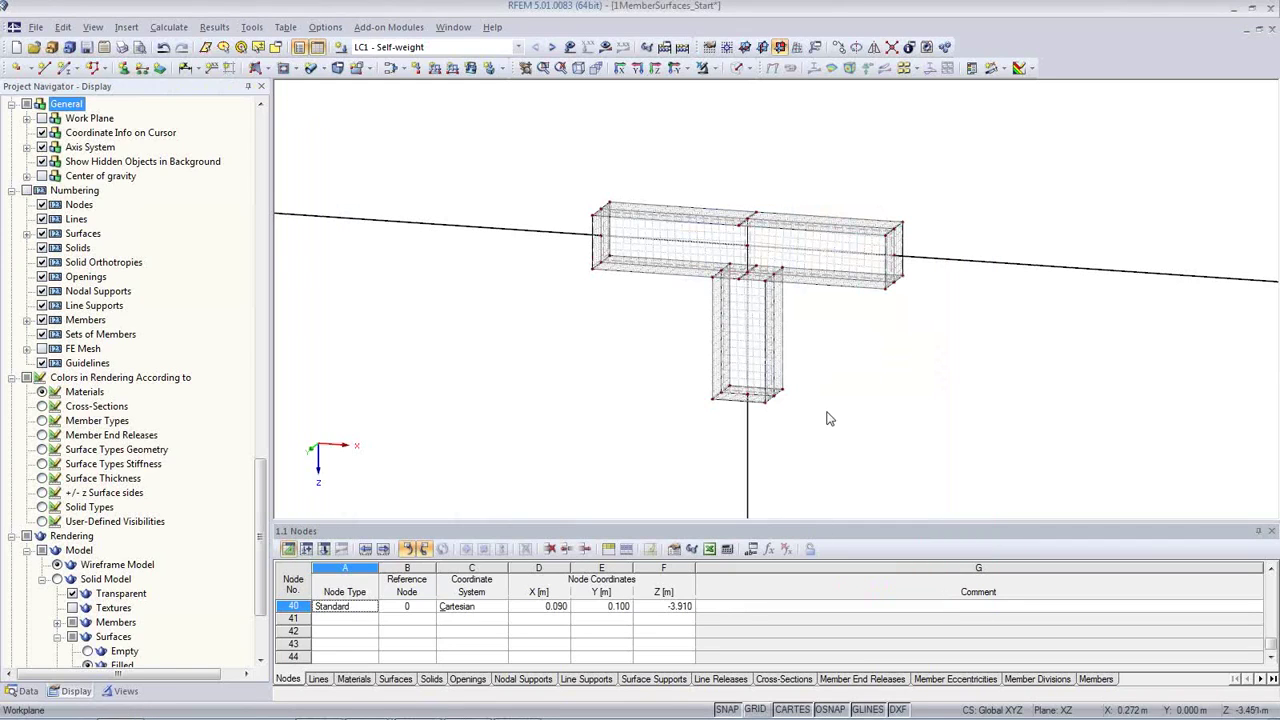
# Examine the FE mesh on the joint's web, flanges and both beam ends.
pyautogui.moveTo(832, 392); pyautogui.dragTo(758, 357, button='middle')
pyautogui.scroll(4, 758, 357)
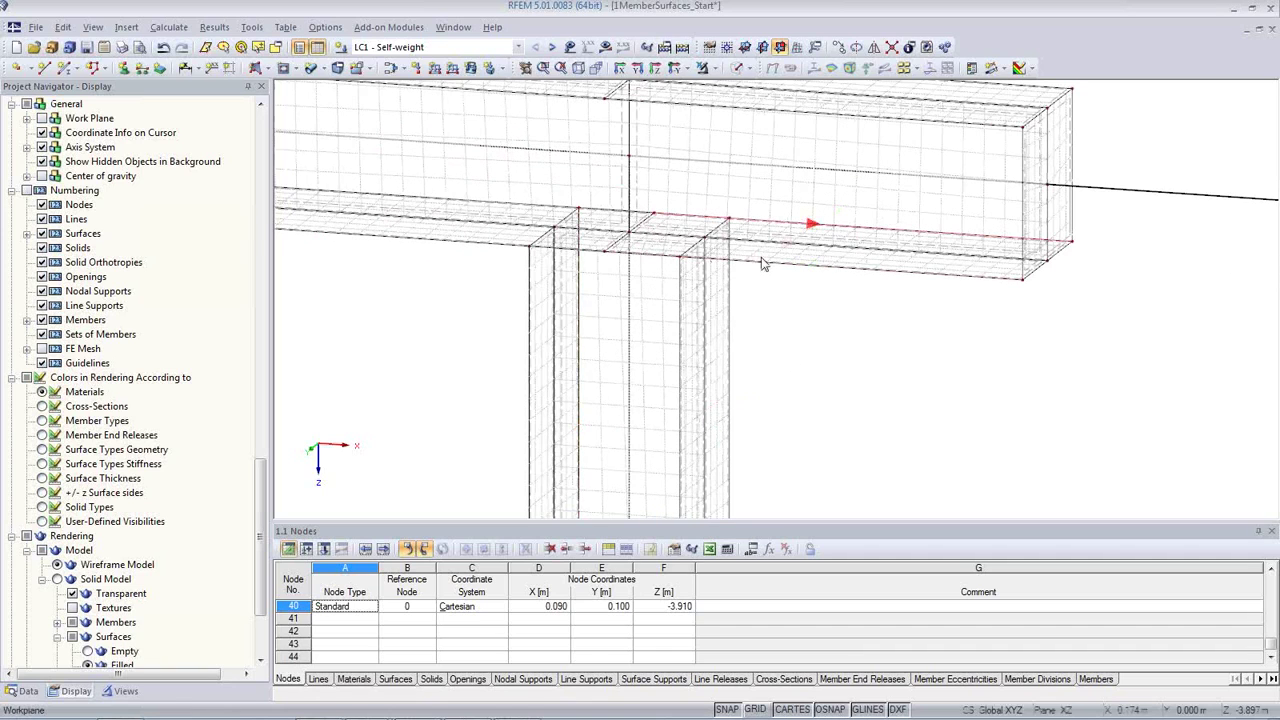
pyautogui.scroll(-3, 953, 297)
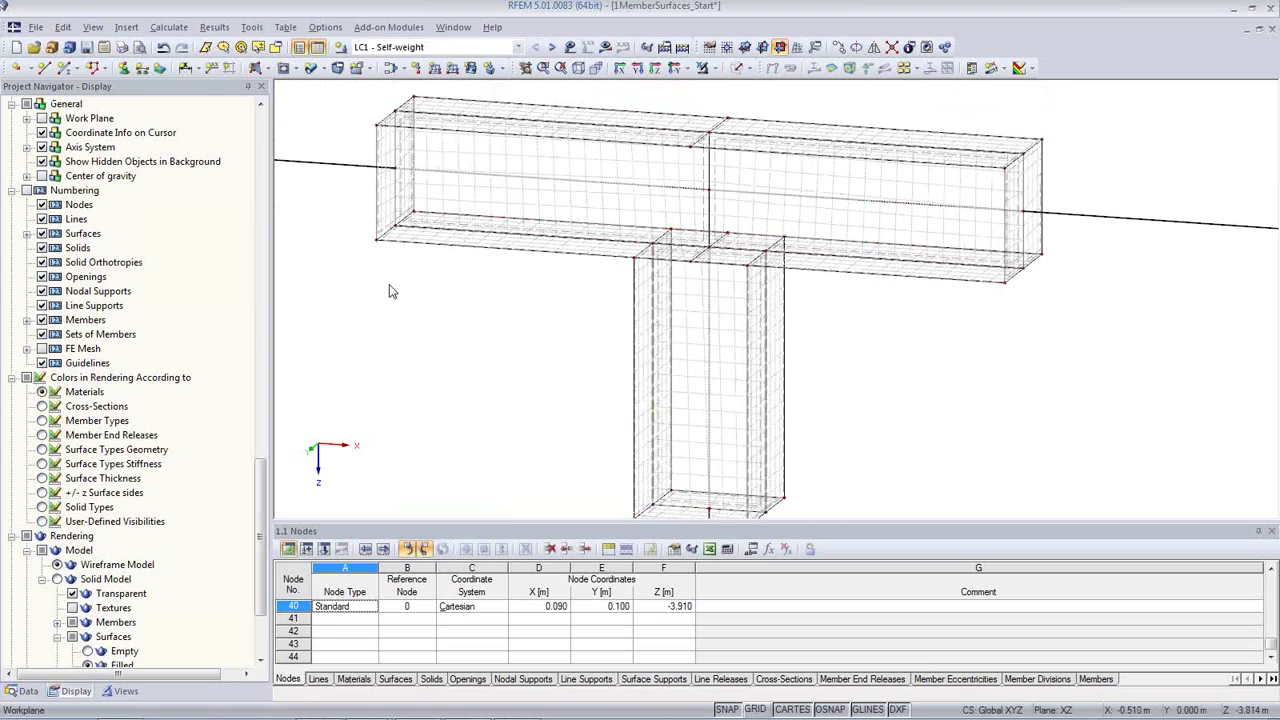
pyautogui.scroll(2, 495, 285)
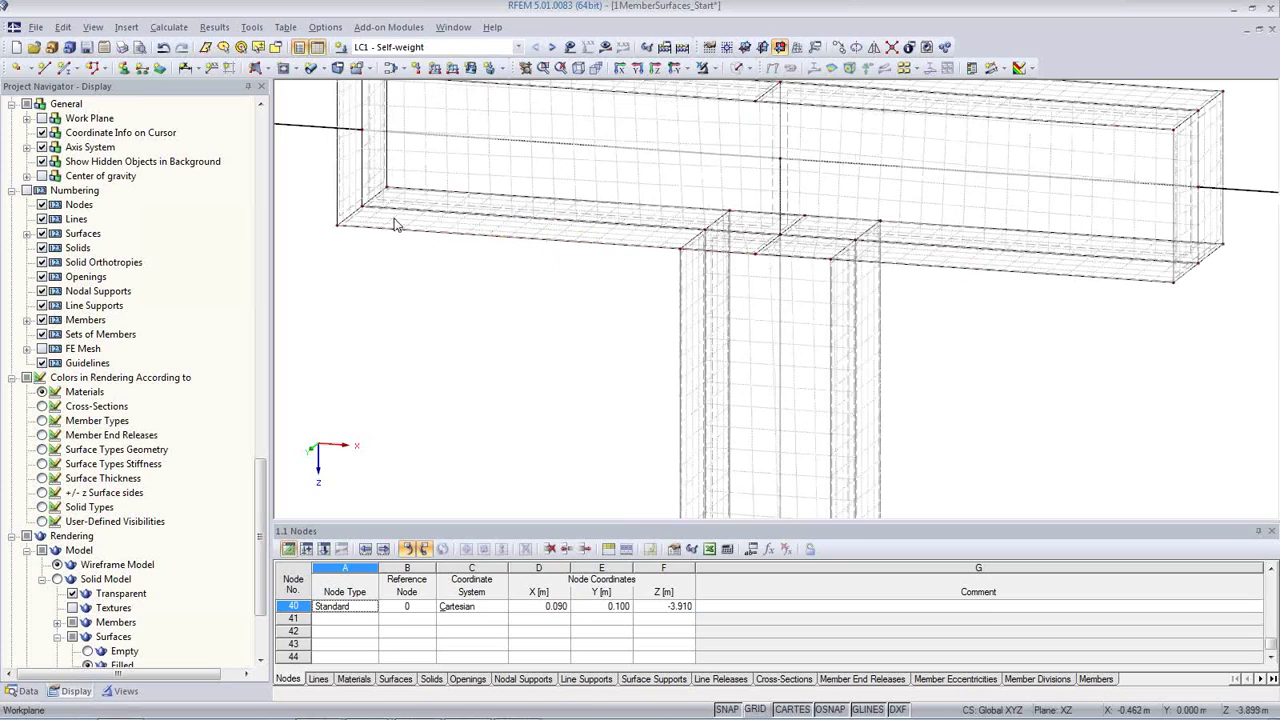
pyautogui.scroll(-2, 468, 291)
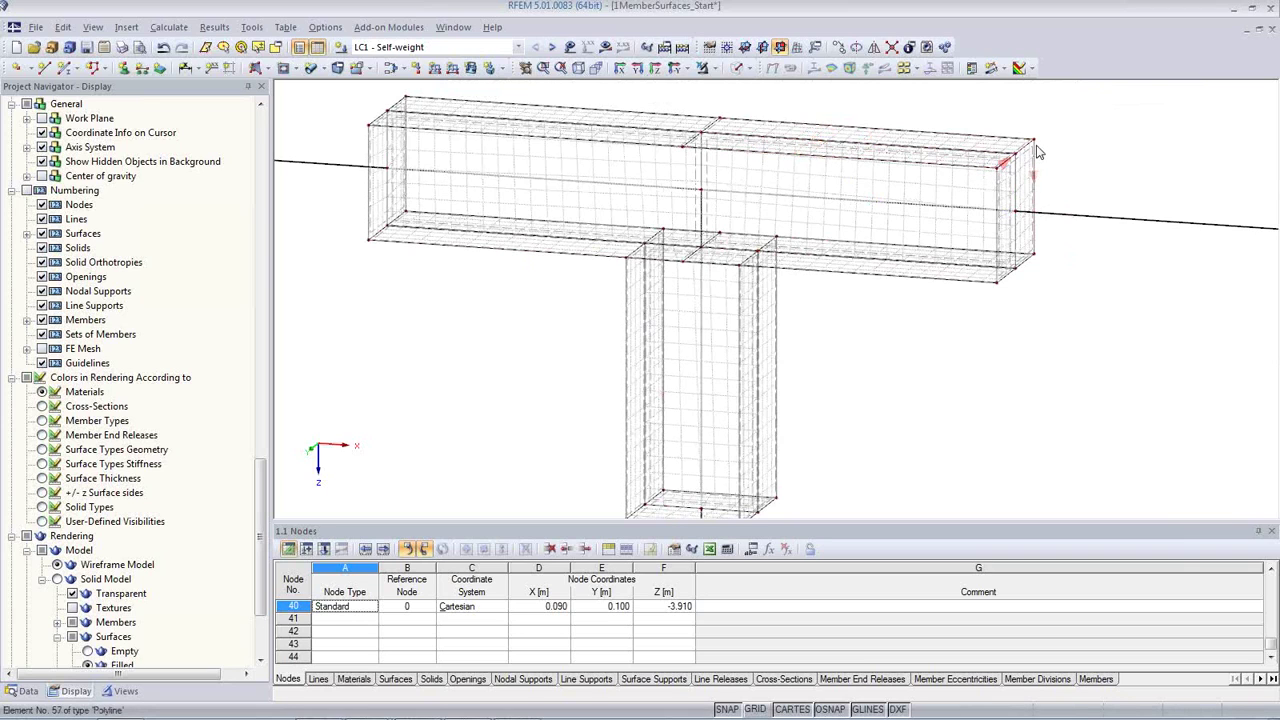
pyautogui.scroll(-3, 971, 357)
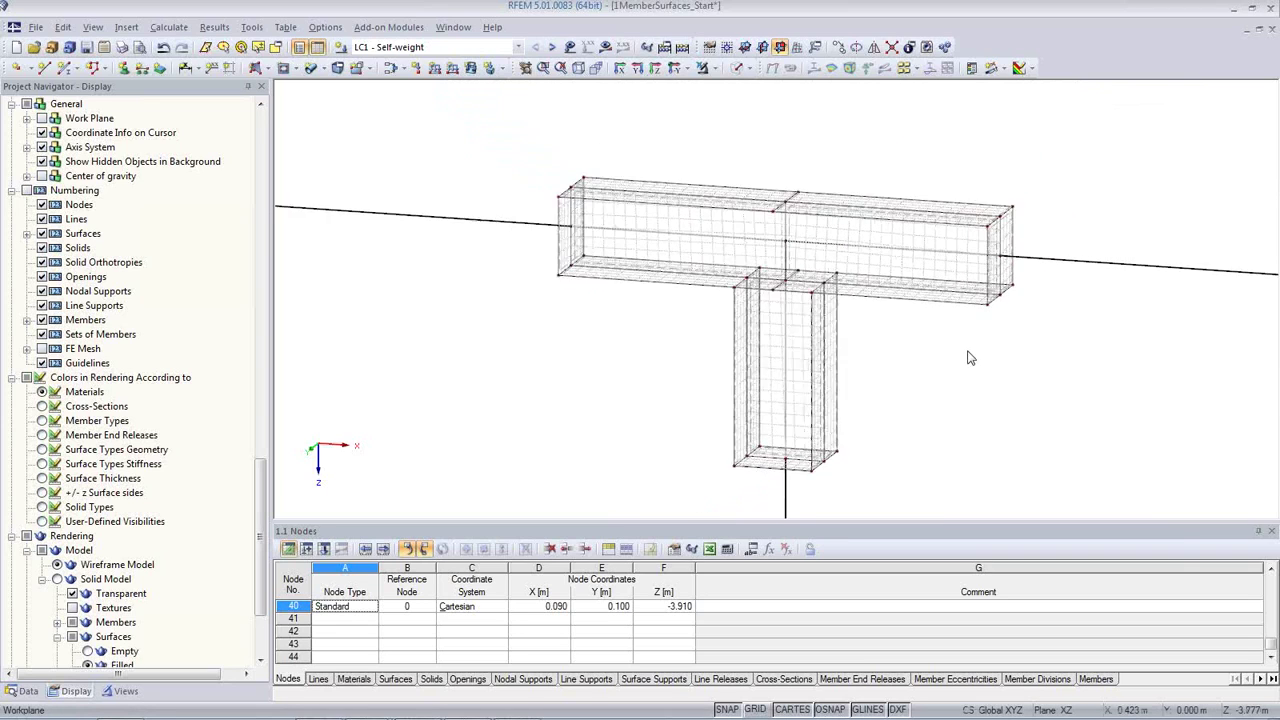
pyautogui.scroll(-2, 872, 371)
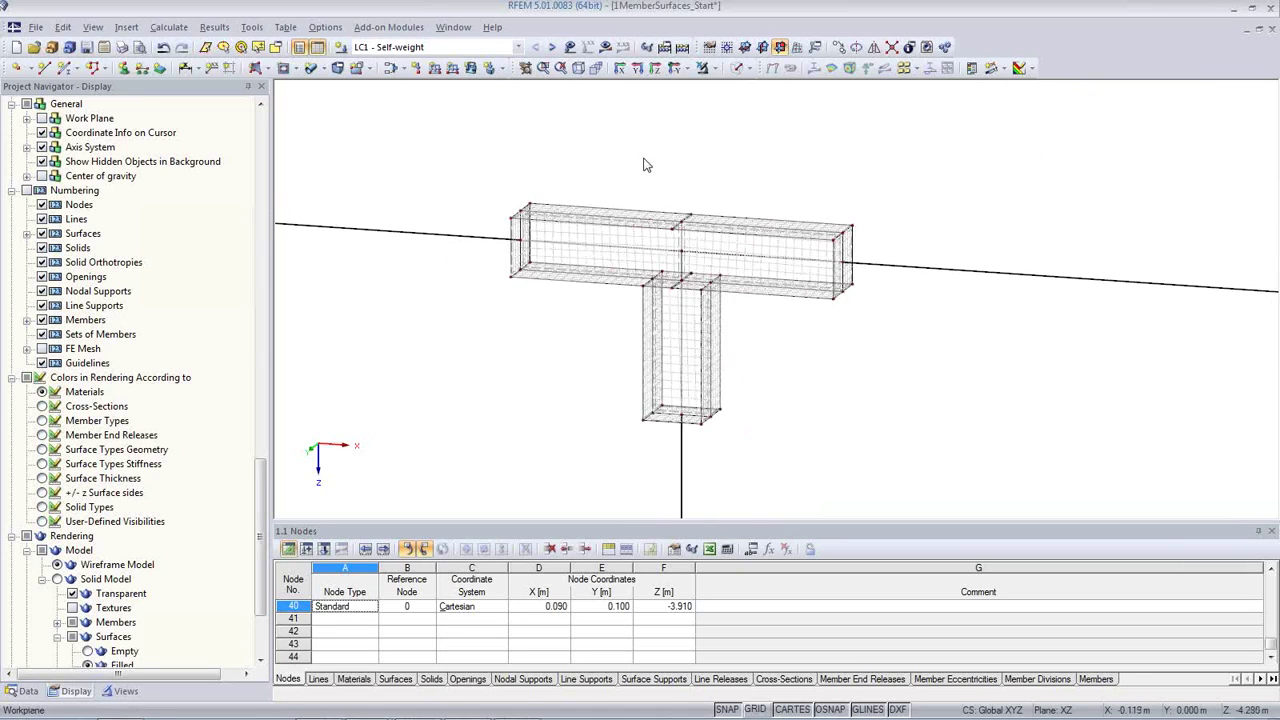
# Calculate load case LC1 - Self-weight and display its results on the frame.
pyautogui.click(620, 68)
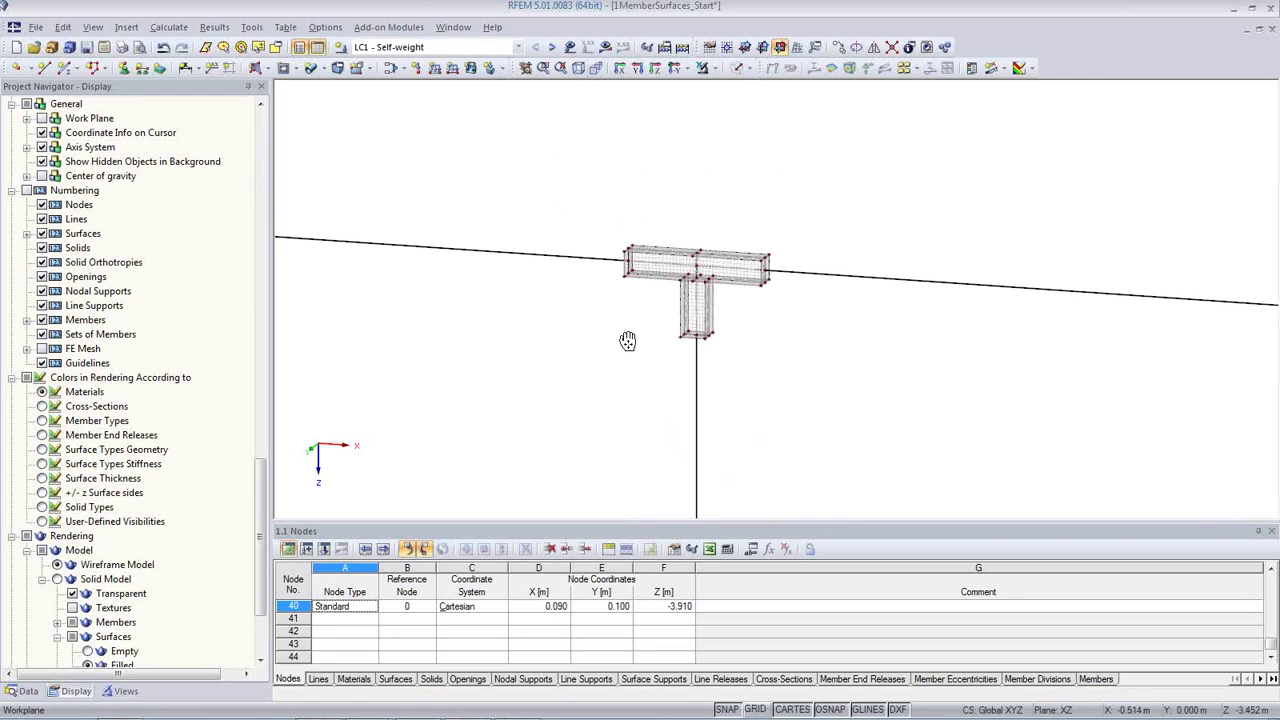
pyautogui.click(606, 52)
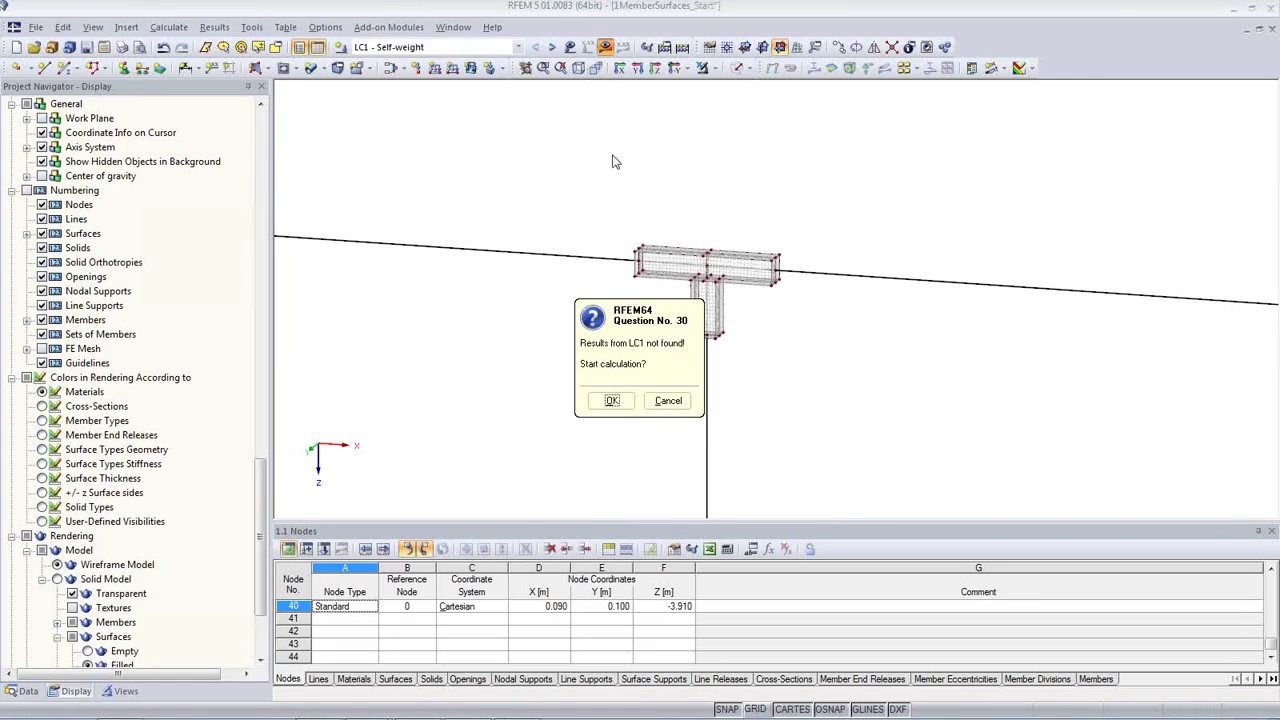
pyautogui.click(615, 408)
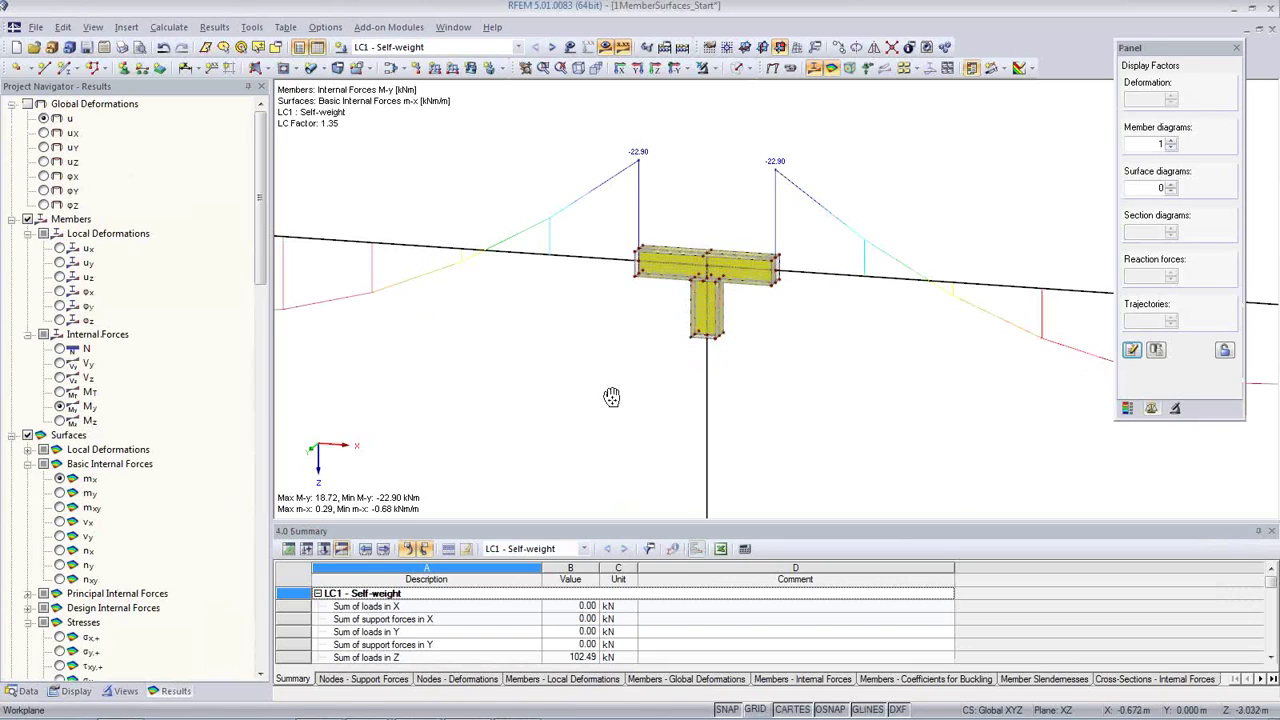
# Review the members' internal forces N, Vz and My around the joint, ending with My.
pyautogui.scroll(-5, 611, 397)
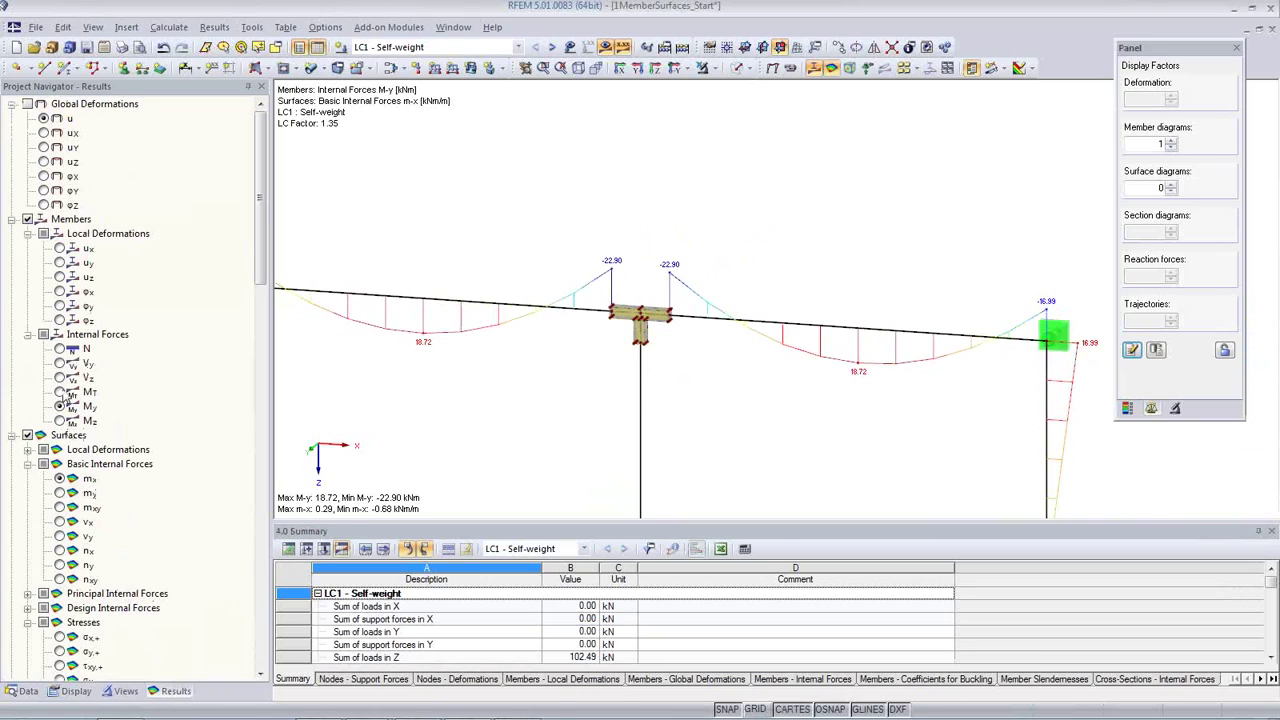
pyautogui.click(60, 349)
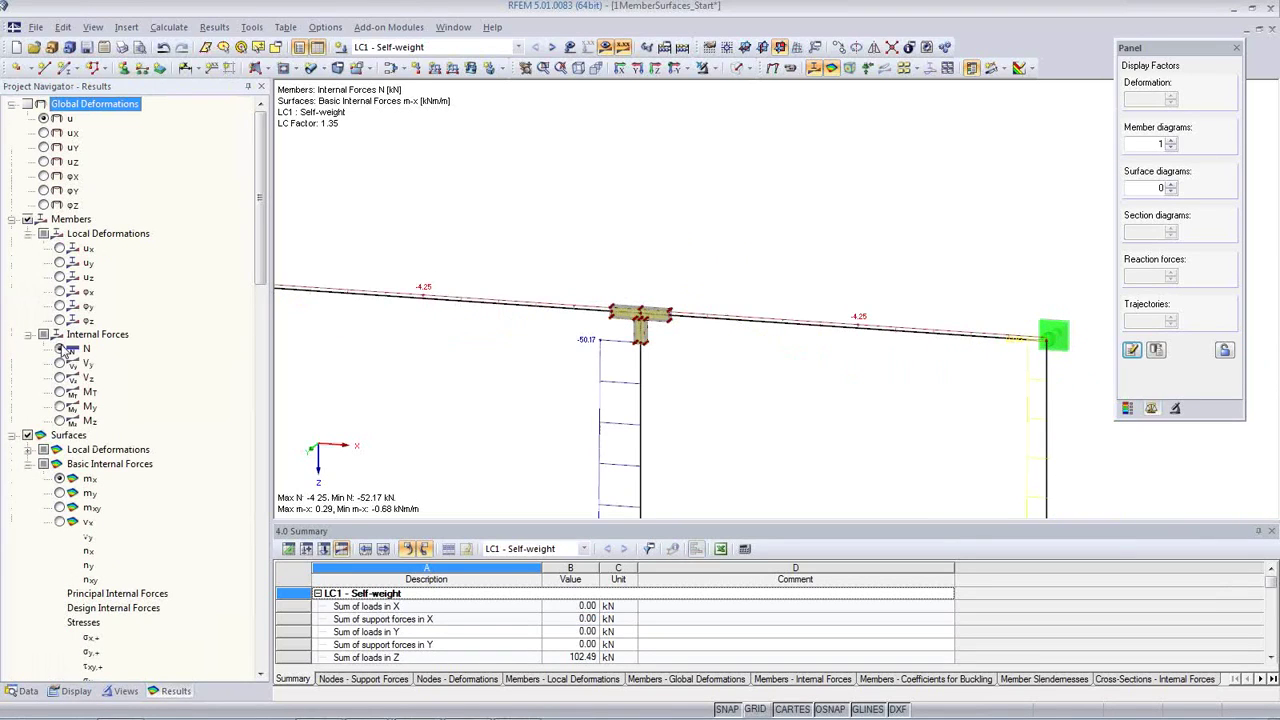
pyautogui.click(60, 378)
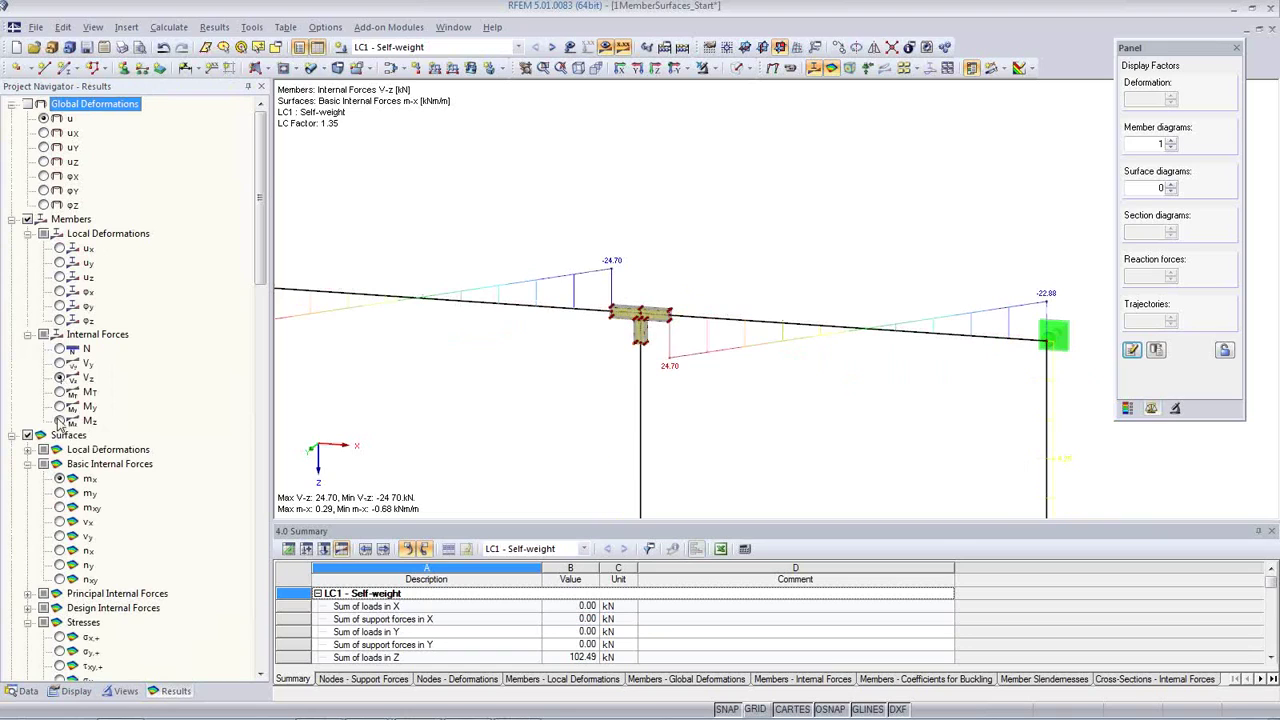
pyautogui.click(60, 407)
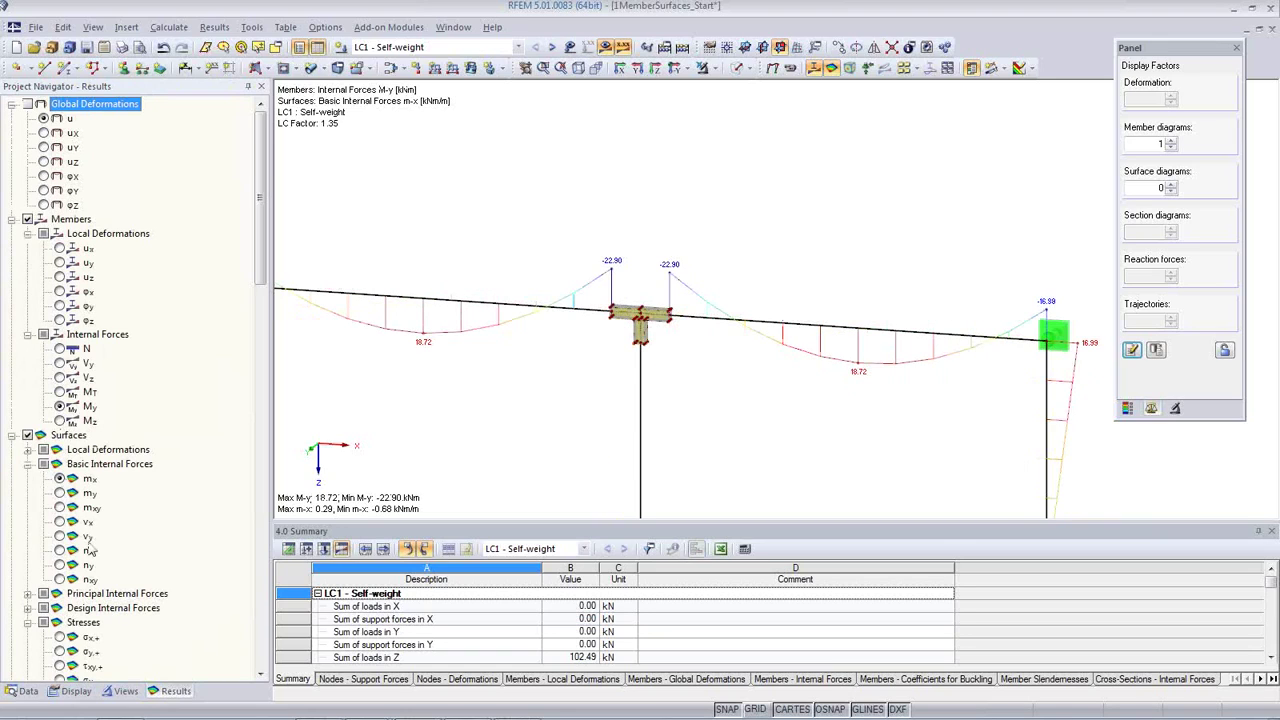
# Set the display of the members' result diagrams to Two-Colored.
pyautogui.click(76, 691)
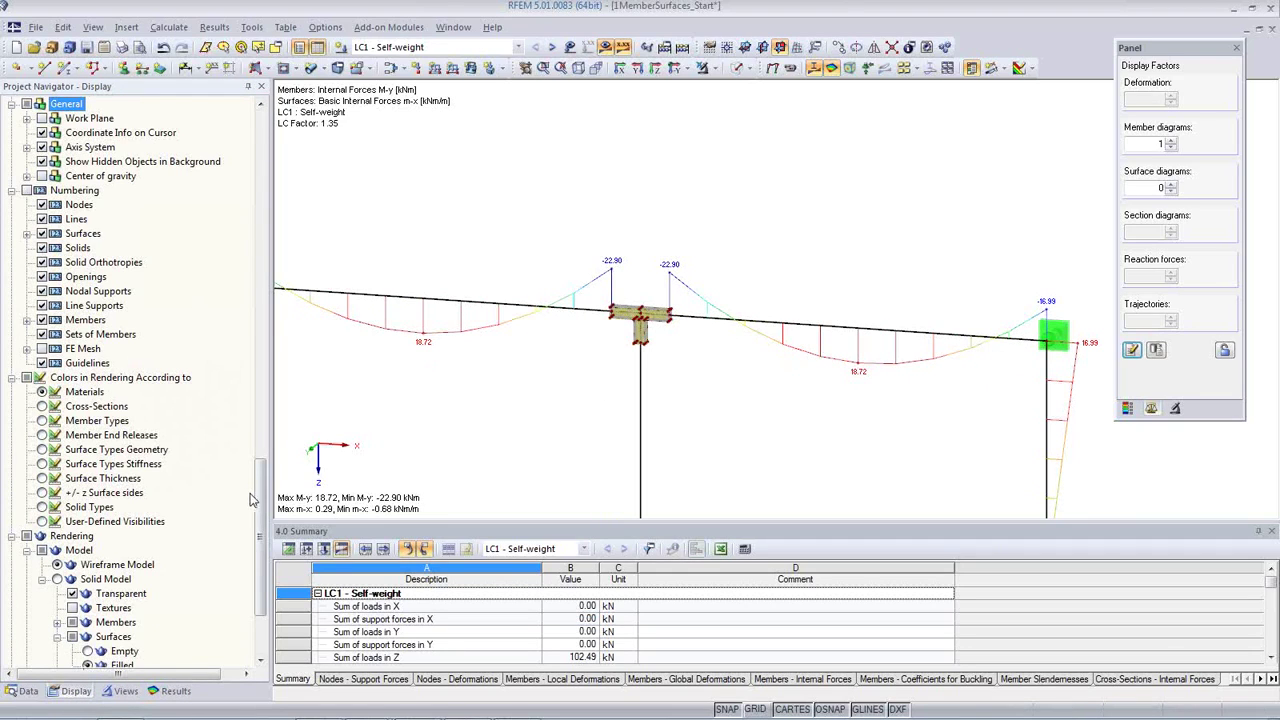
pyautogui.moveTo(262, 505); pyautogui.dragTo(250, 303)
pyautogui.click(58, 305)
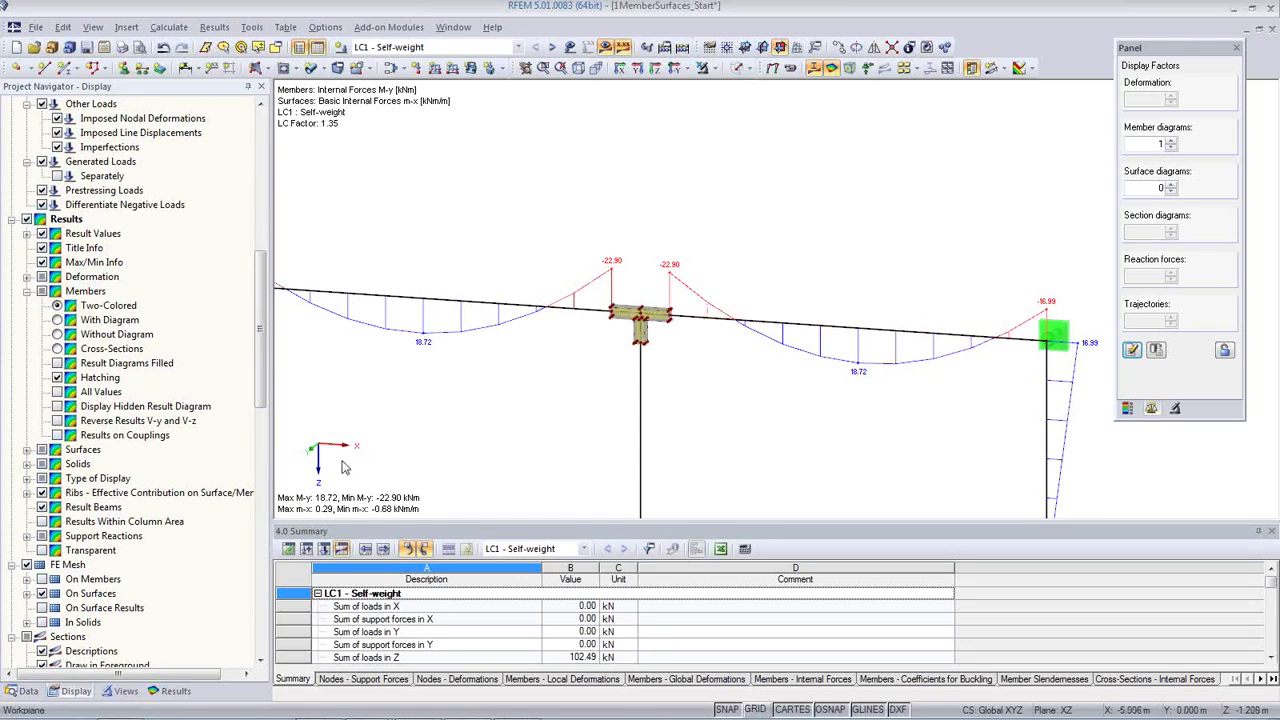
# Show the distribution options for surface internal forces and stresses, and examine the mx results per element at the joint's beam-column connection.
pyautogui.click(27, 450)
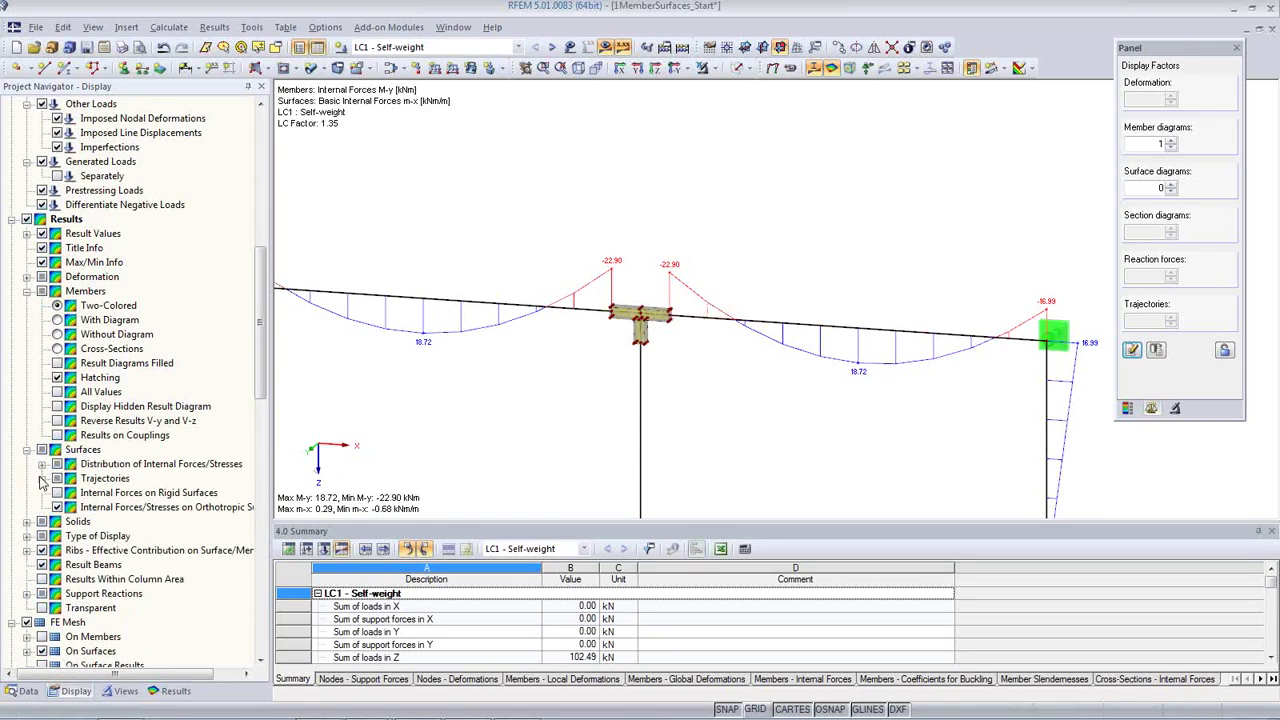
pyautogui.click(42, 465)
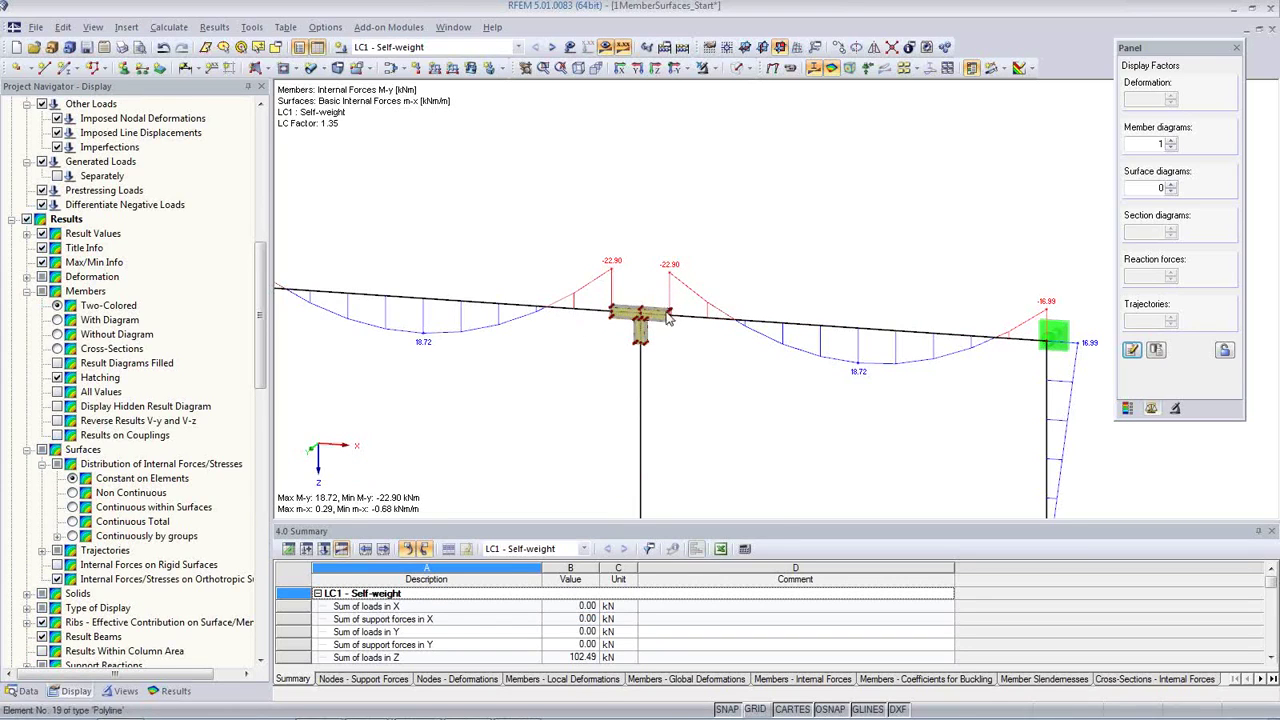
pyautogui.scroll(6, 657, 343)
pyautogui.scroll(4, 612, 305)
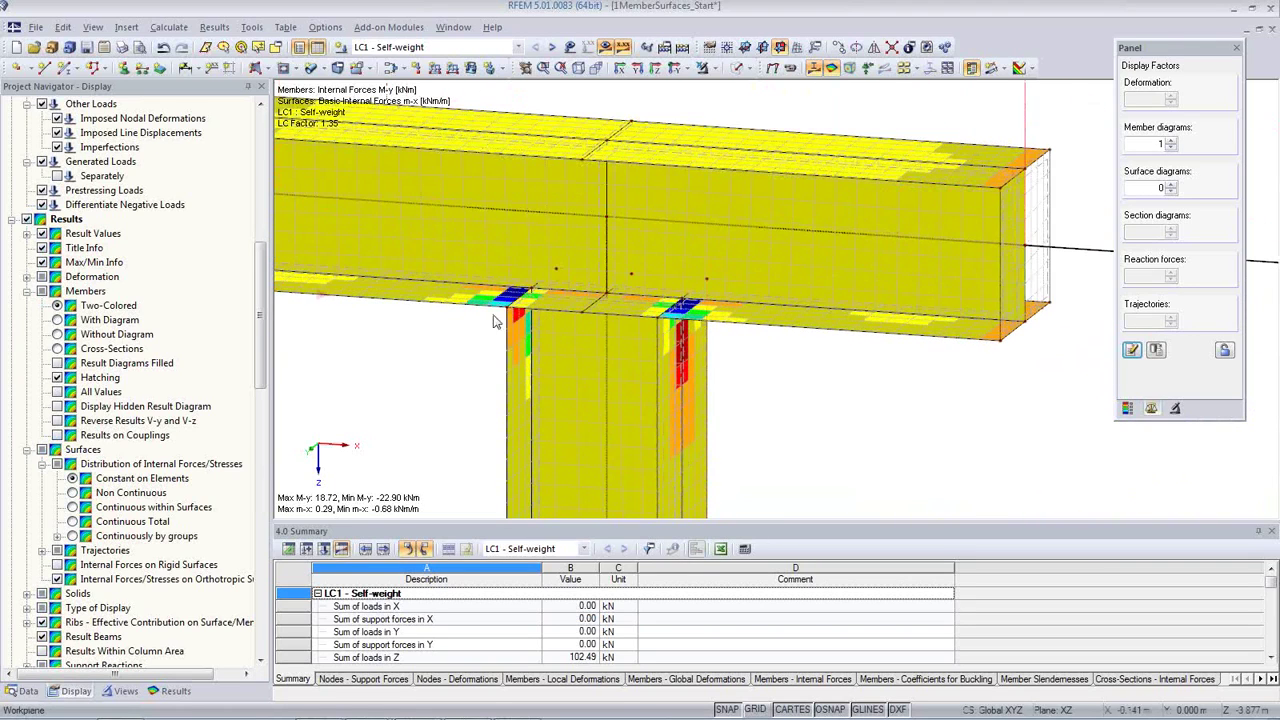
pyautogui.scroll(-2, 505, 308)
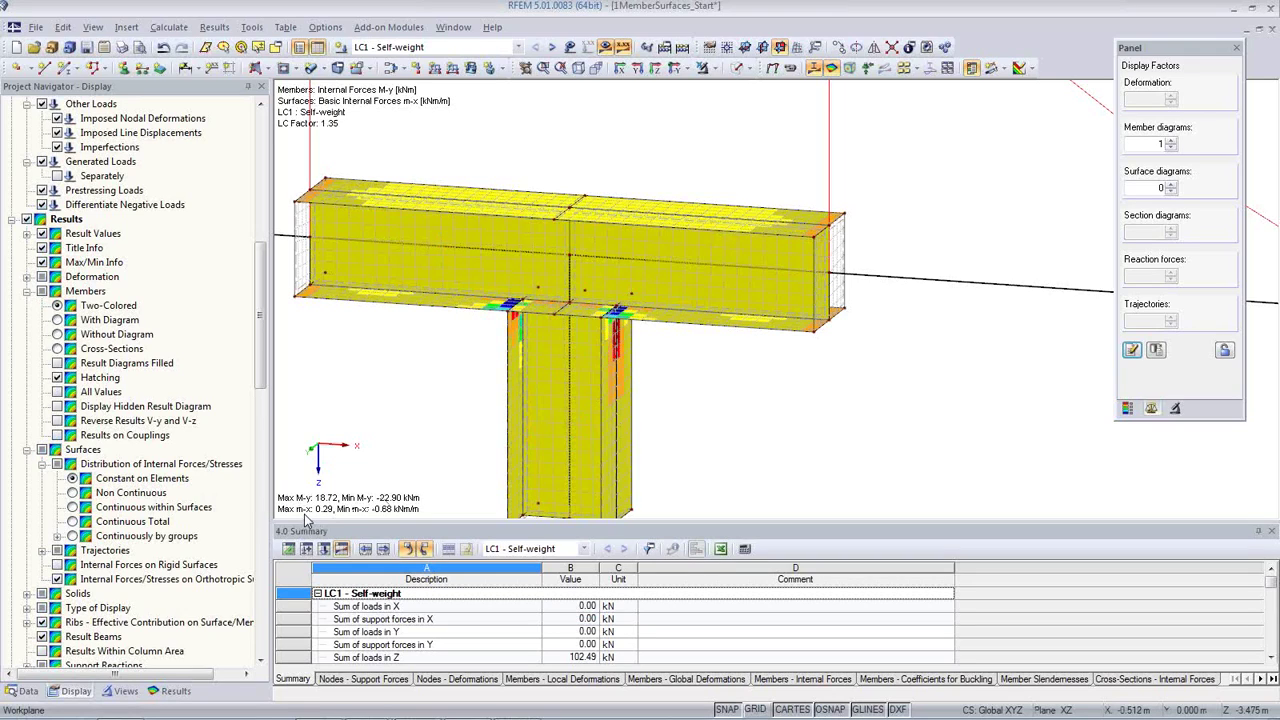
# Display the surface moment my and the maximum von Mises equivalent stress on the joint, and examine the stress at the column flanges.
pyautogui.click(175, 692)
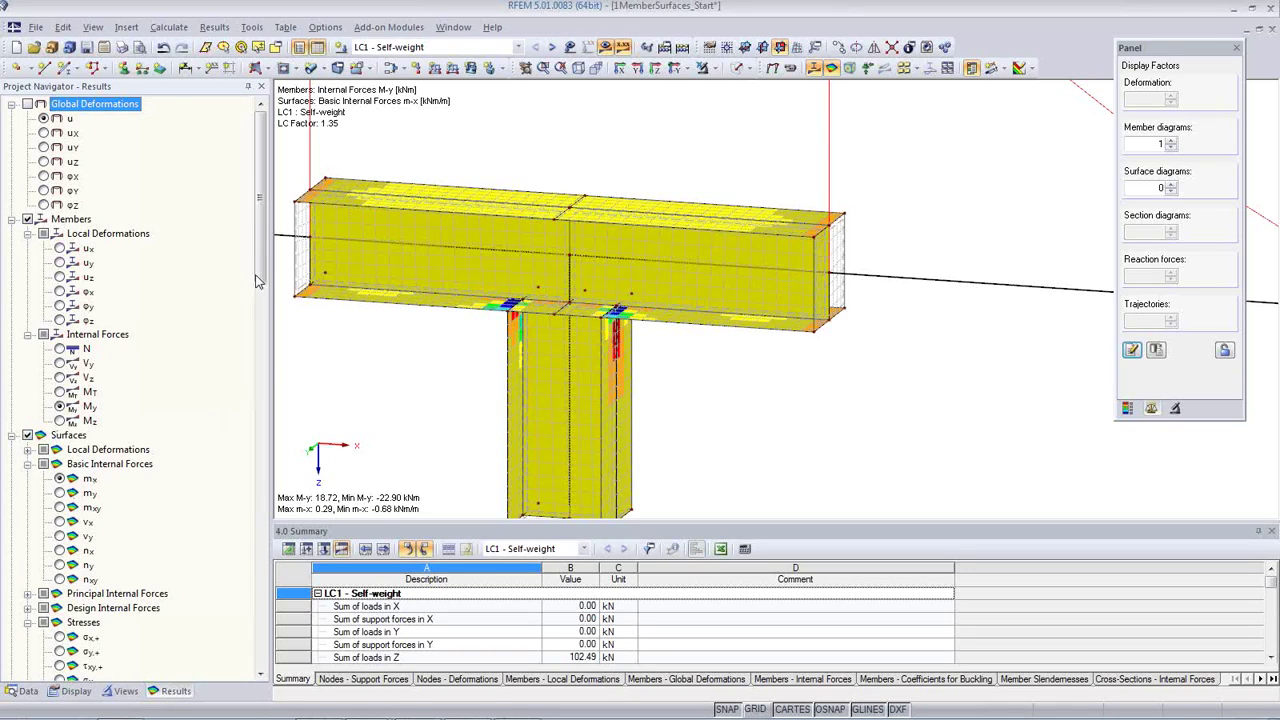
pyautogui.scroll(-5, 150, 283)
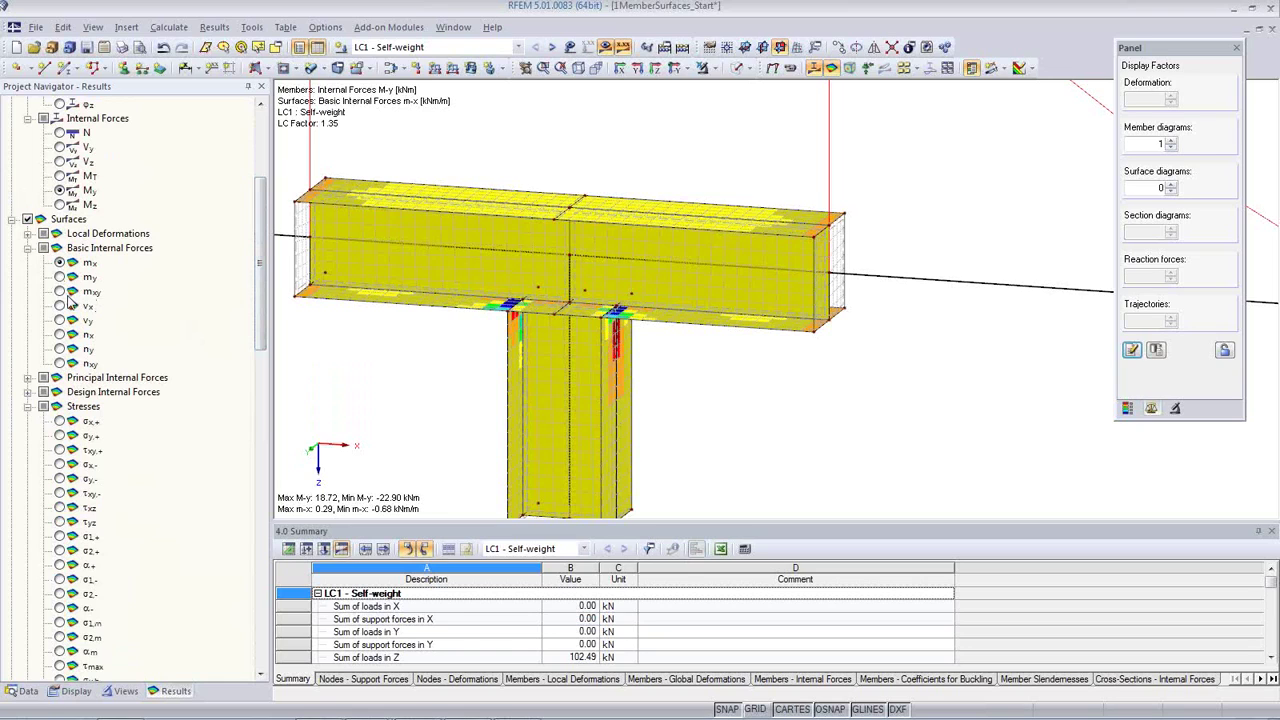
pyautogui.click(62, 278)
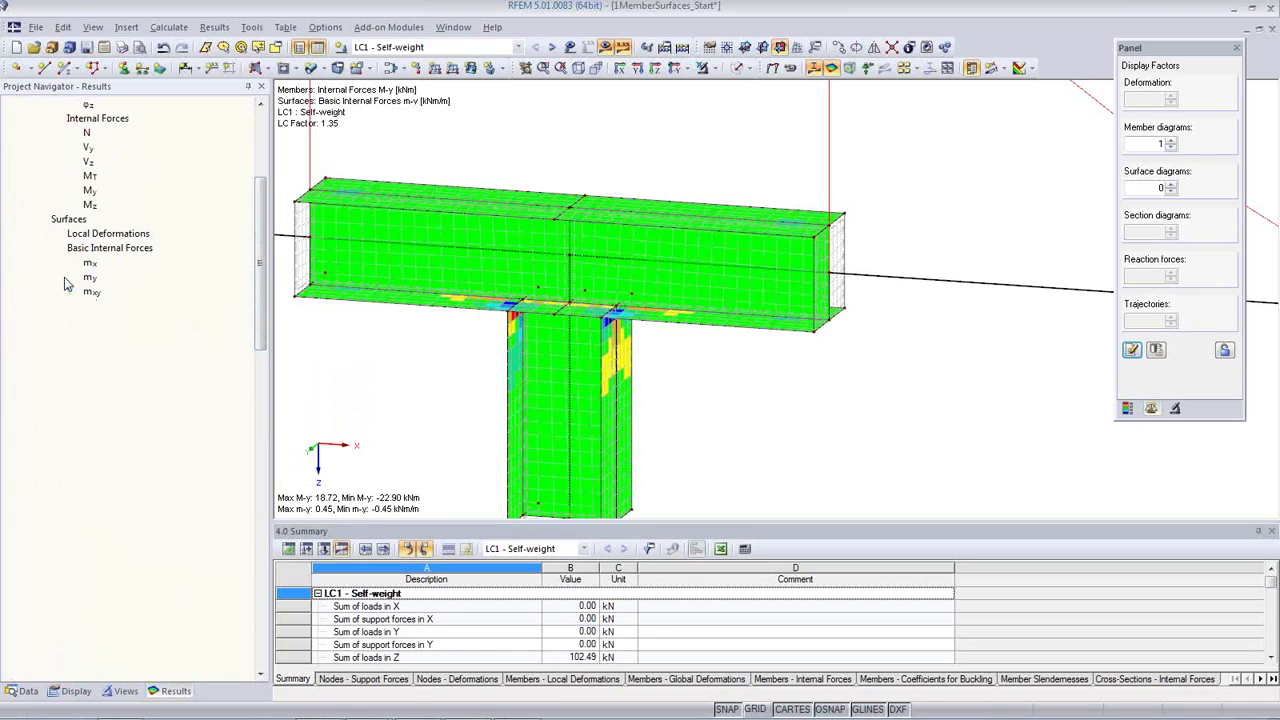
pyautogui.moveTo(262, 326); pyautogui.dragTo(258, 414)
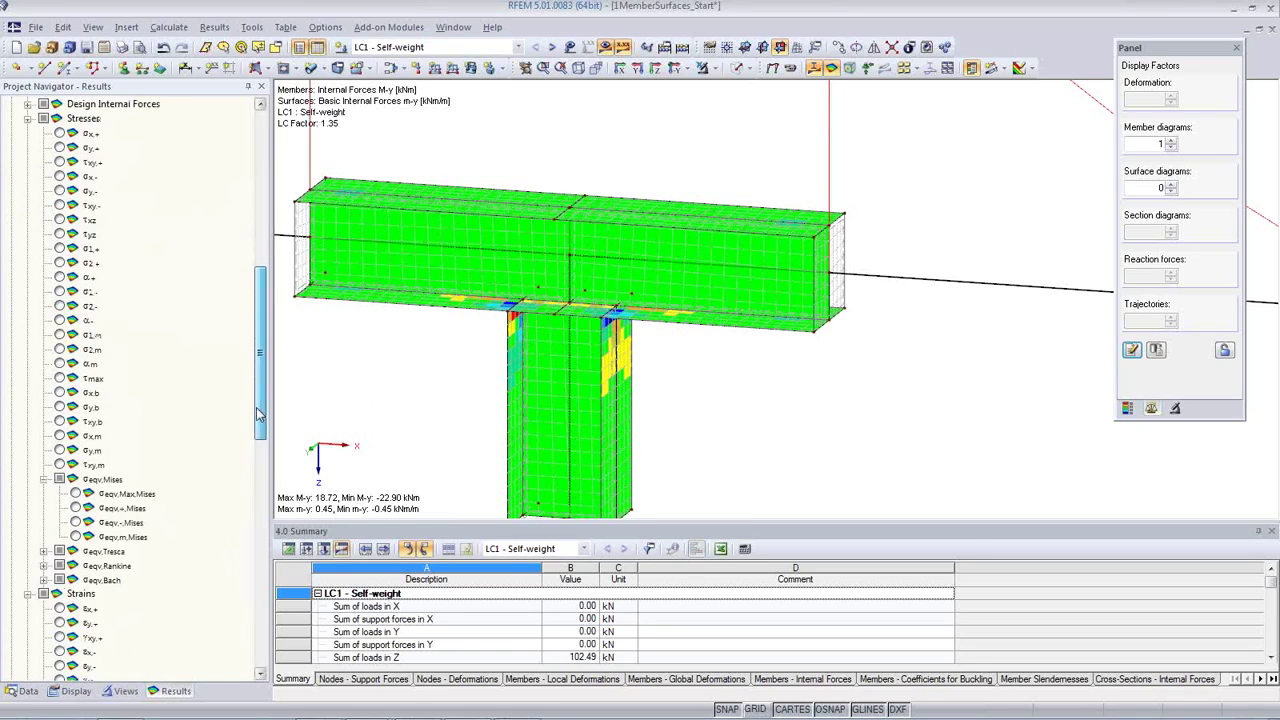
pyautogui.click(75, 494)
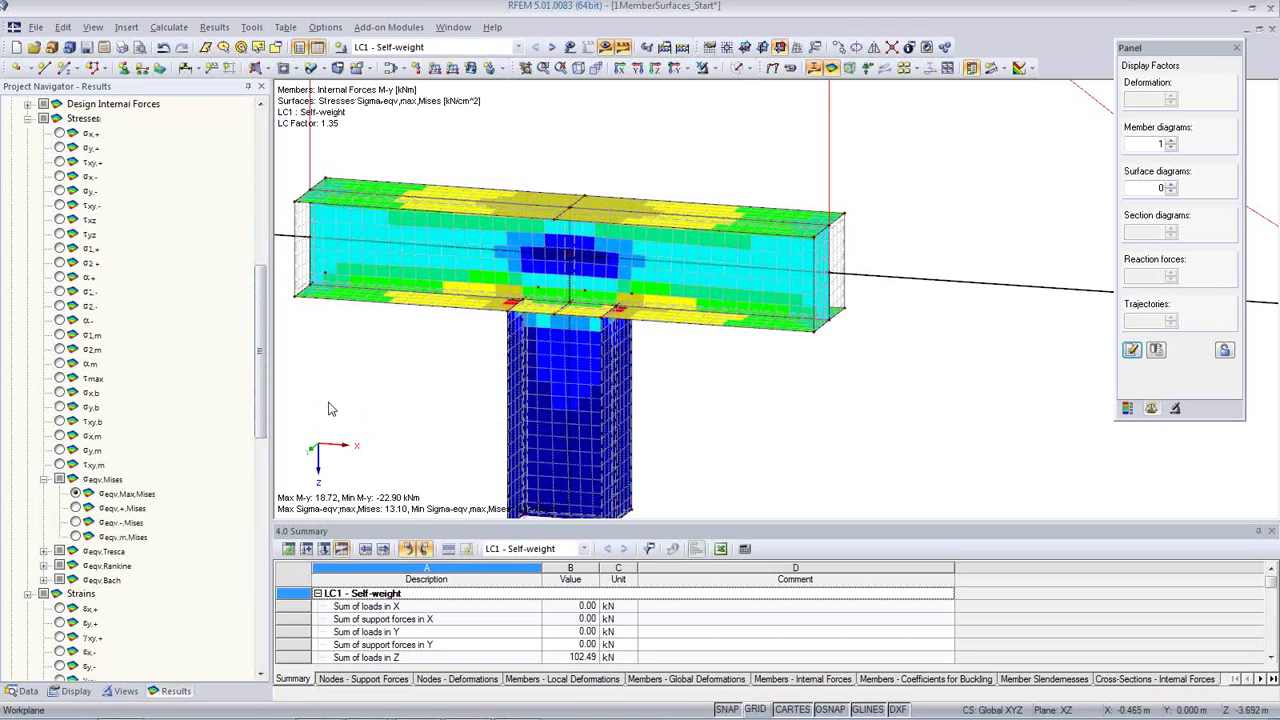
pyautogui.scroll(1, 497, 313)
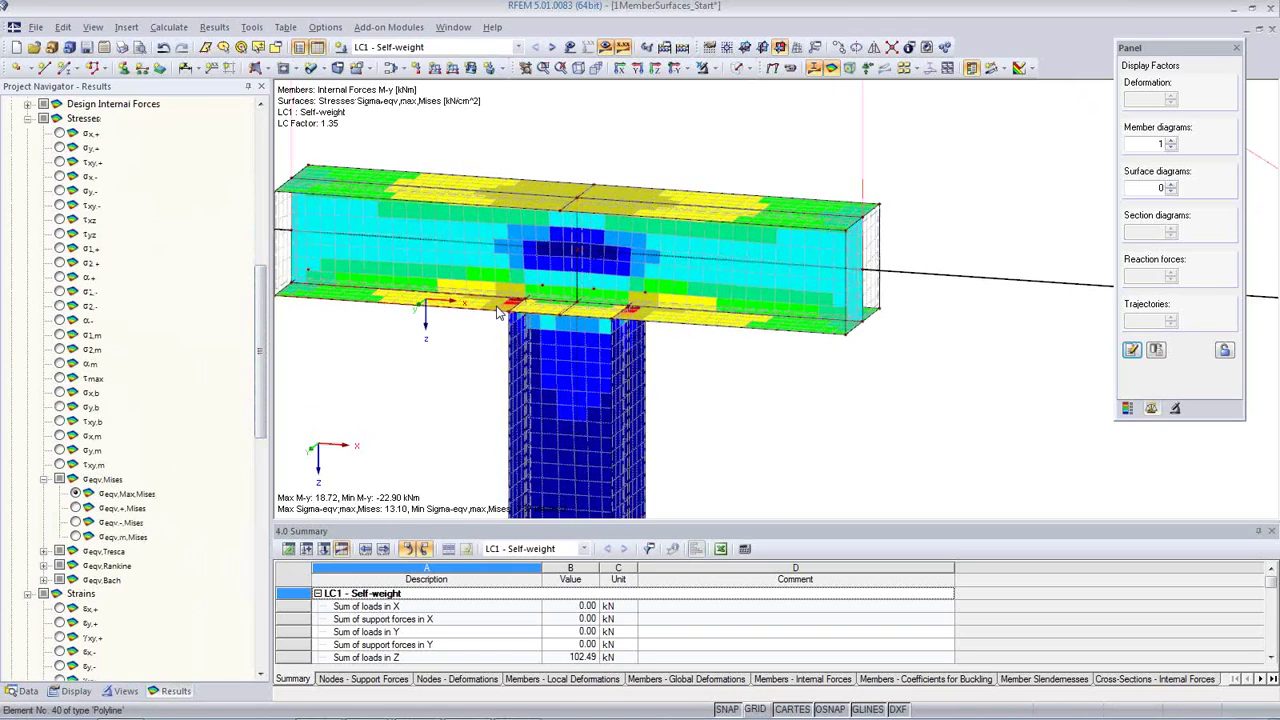
pyautogui.scroll(2, 497, 313)
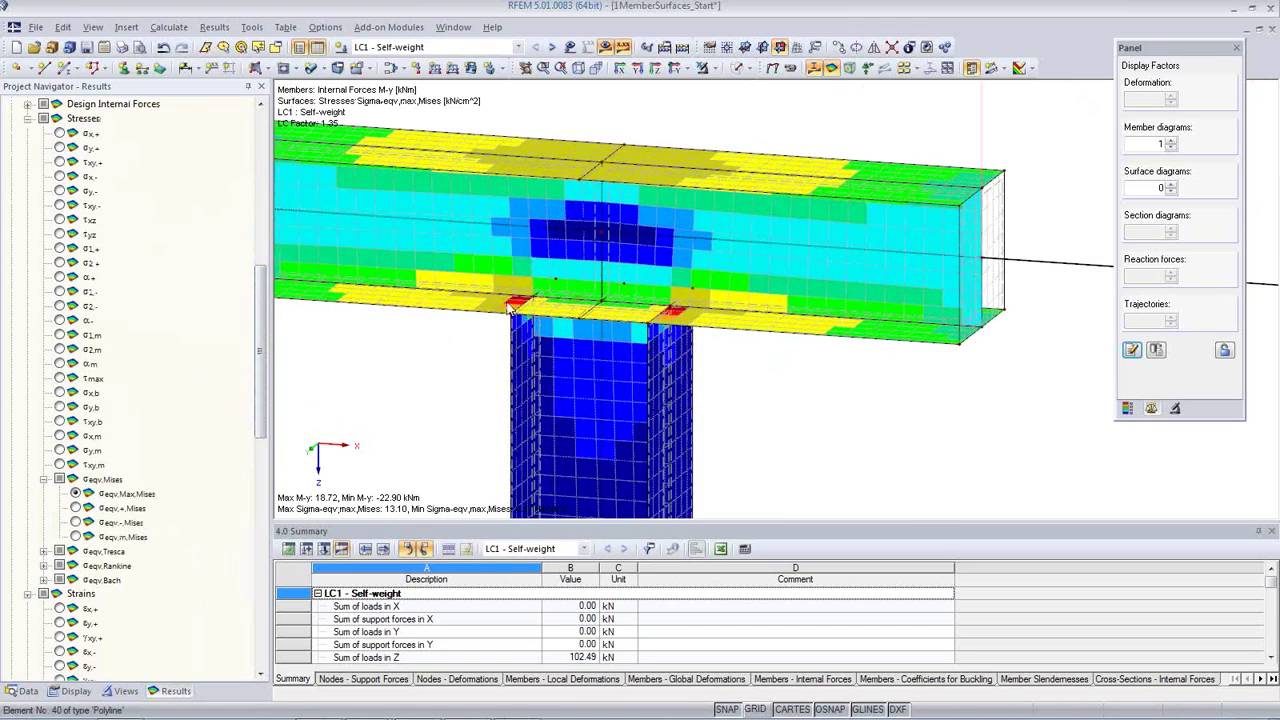
# Set the distribution of surface stresses to Continuous within Surfaces, and render the model as a transparent solid.
pyautogui.click(88, 693)
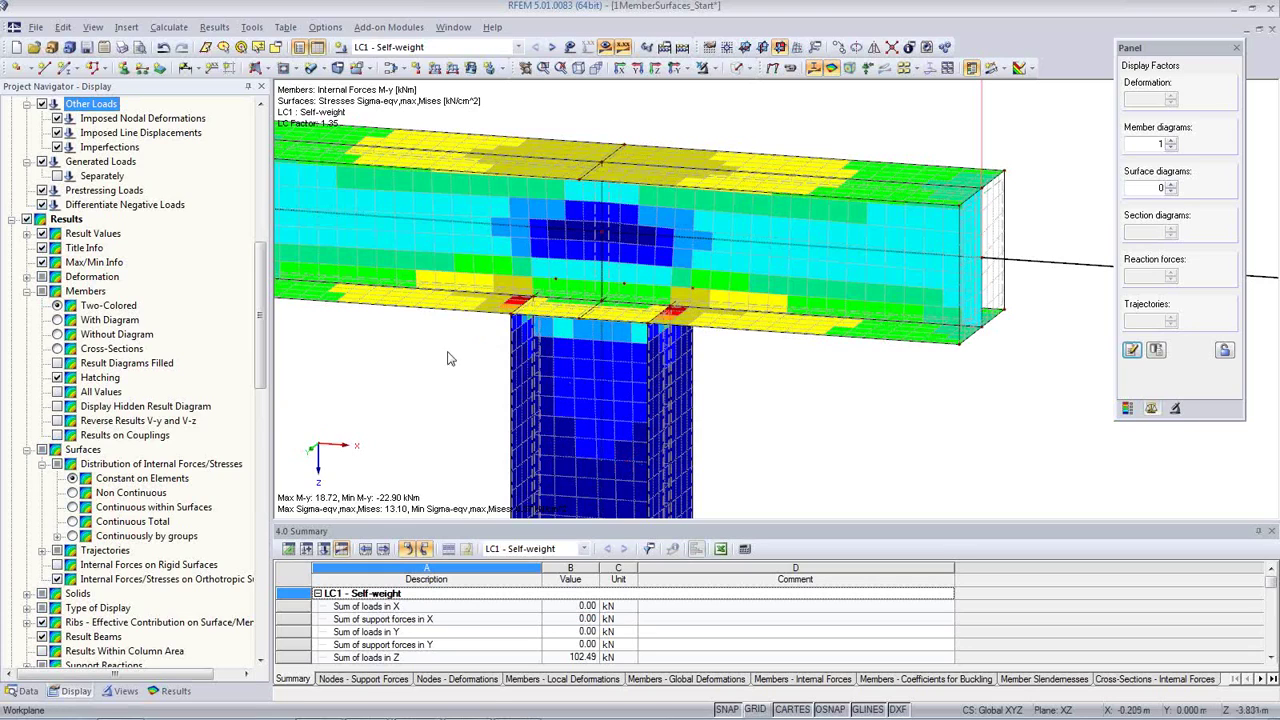
pyautogui.click(72, 507)
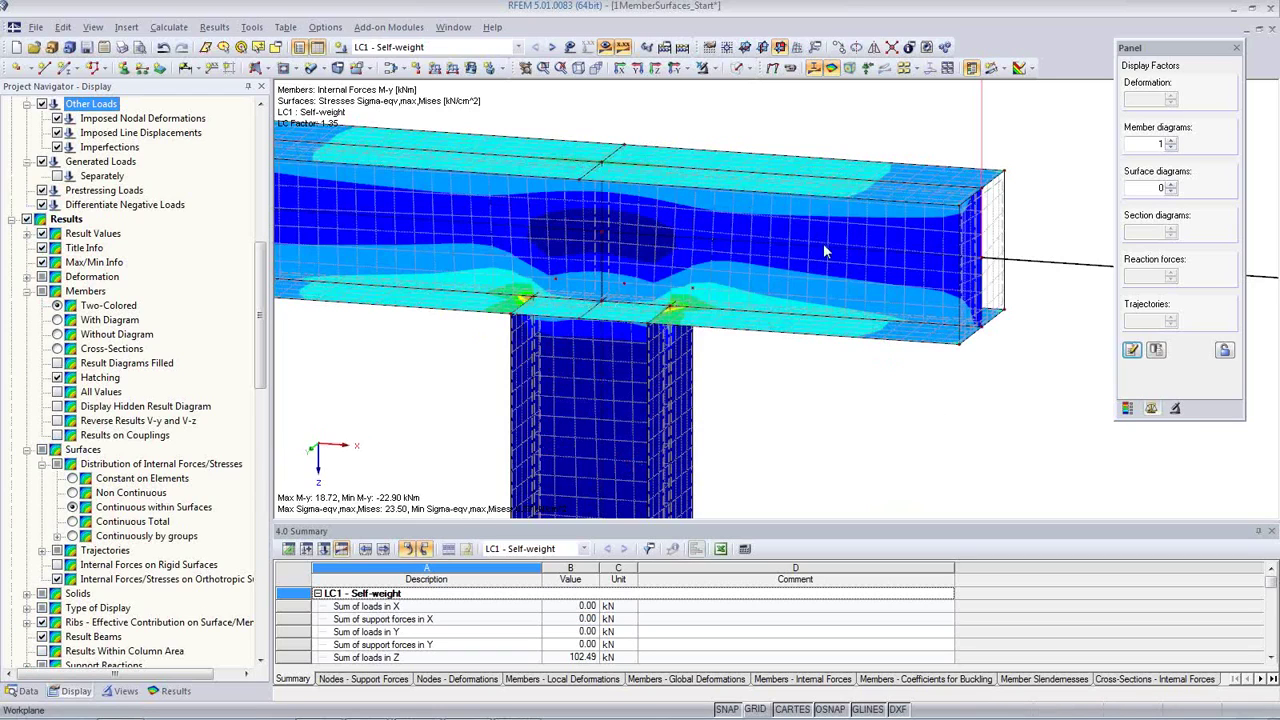
pyautogui.click(737, 68)
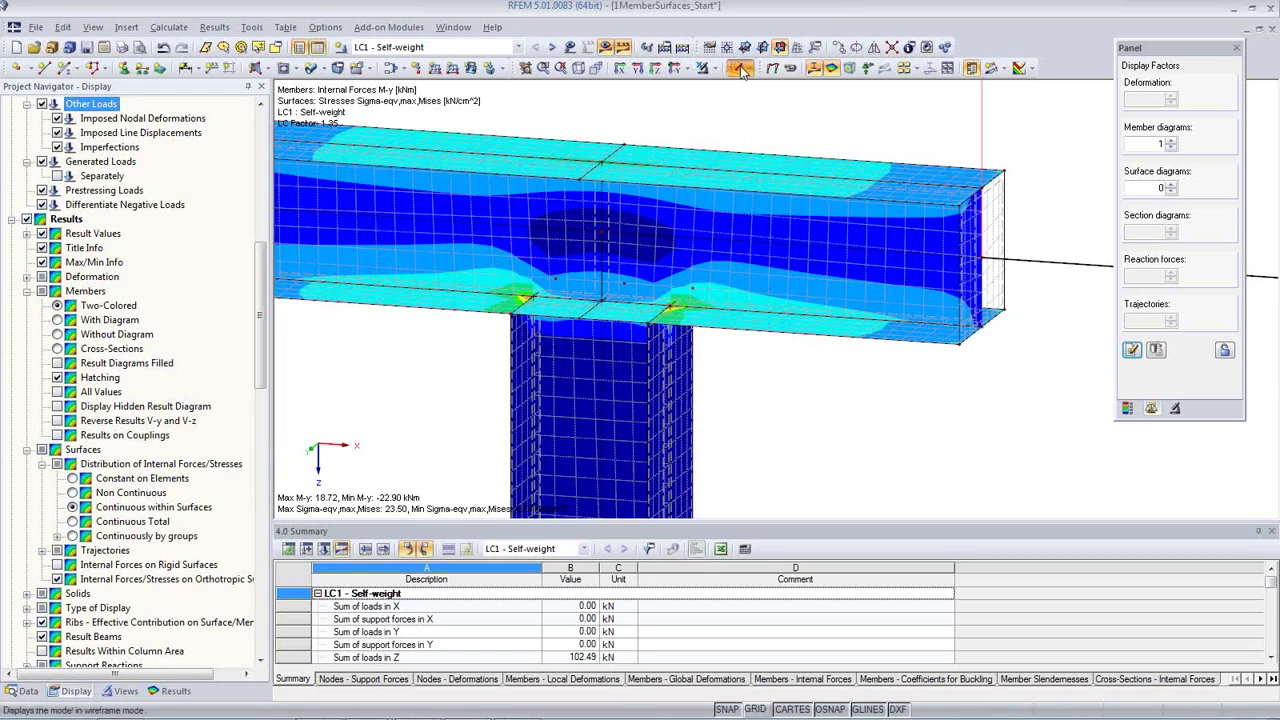
pyautogui.click(737, 68)
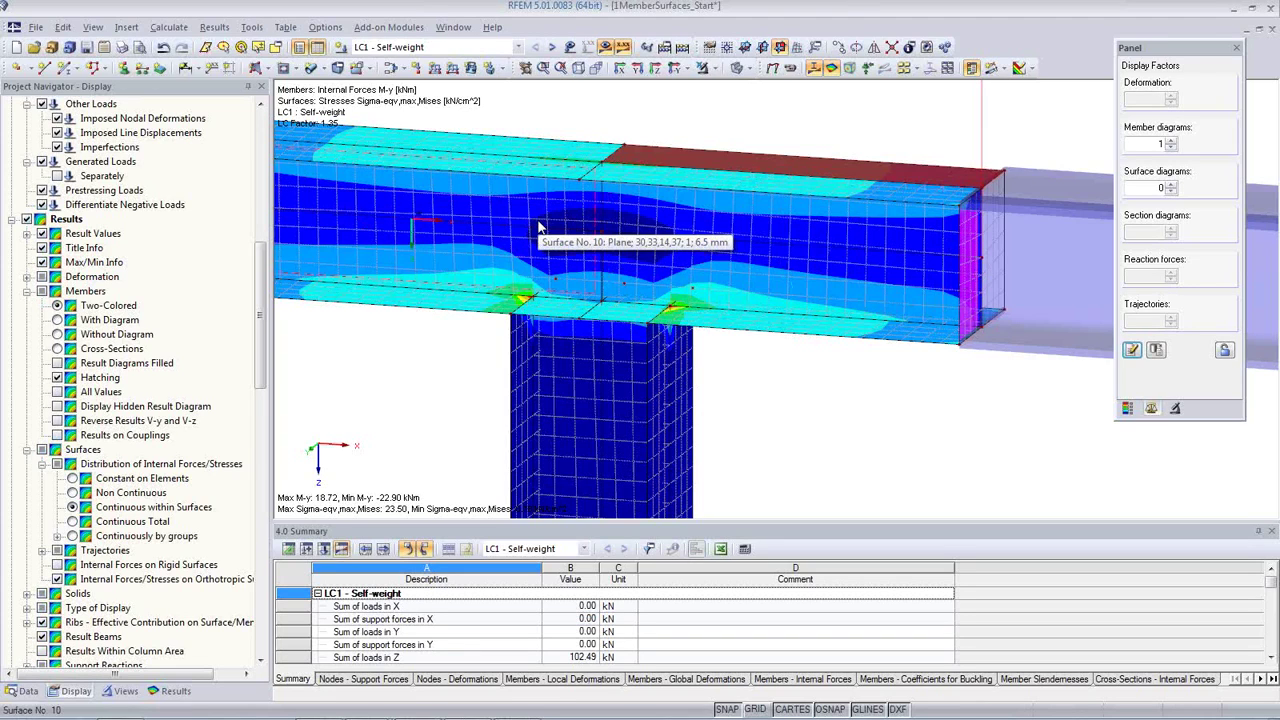
# Examine the von Mises stress distribution on the joint's web and flanges against the stress colour scale.
pyautogui.scroll(2, 515, 245)
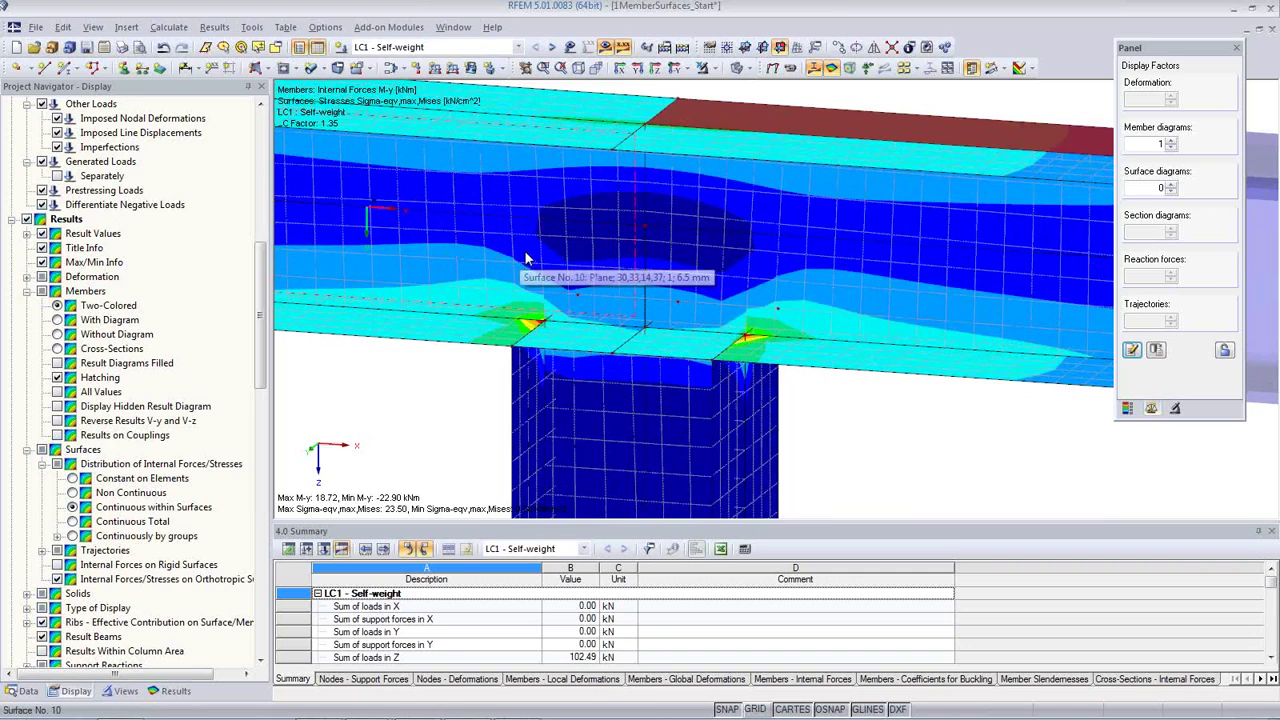
pyautogui.scroll(-3, 527, 257)
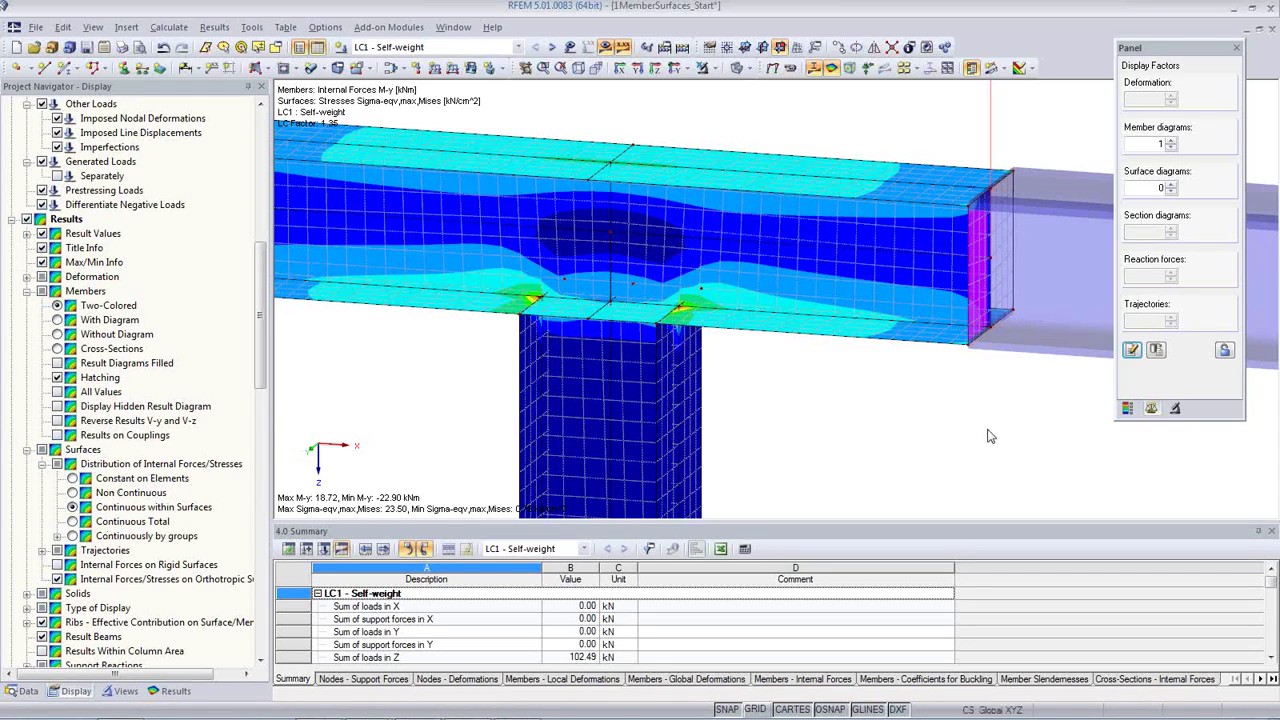
pyautogui.click(1127, 408)
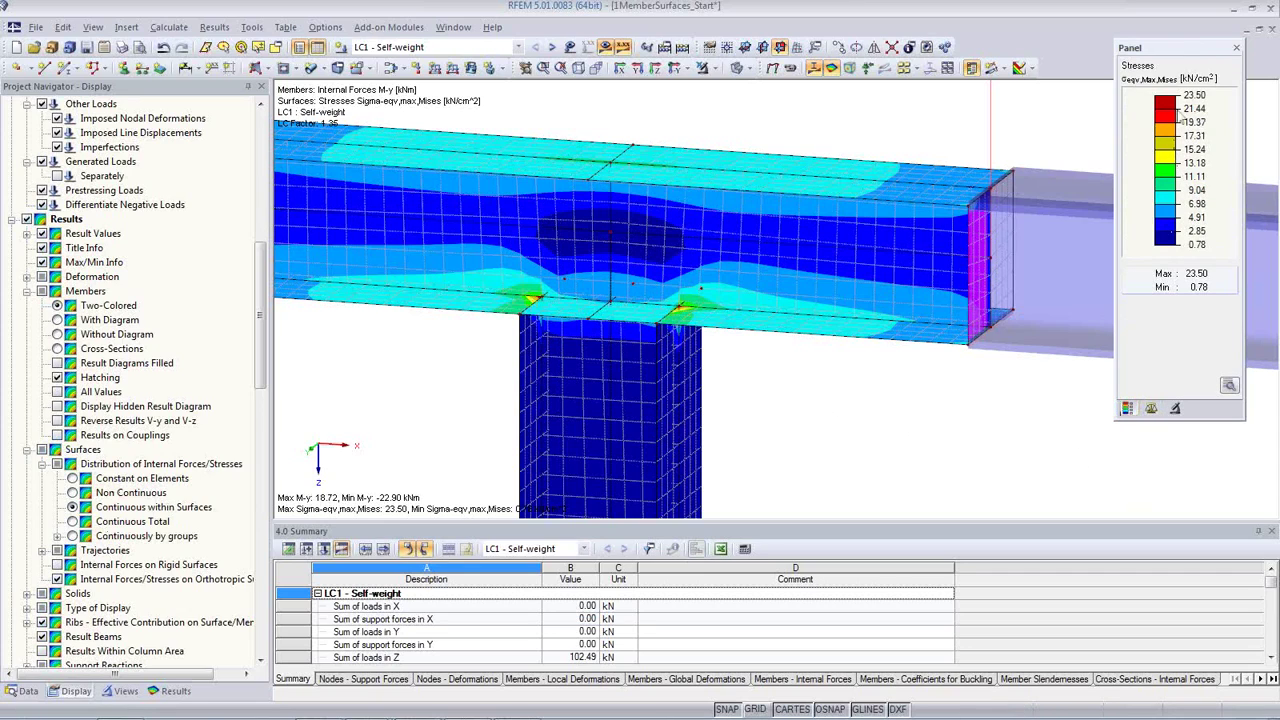
pyautogui.moveTo(1183, 51); pyautogui.dragTo(1158, 48)
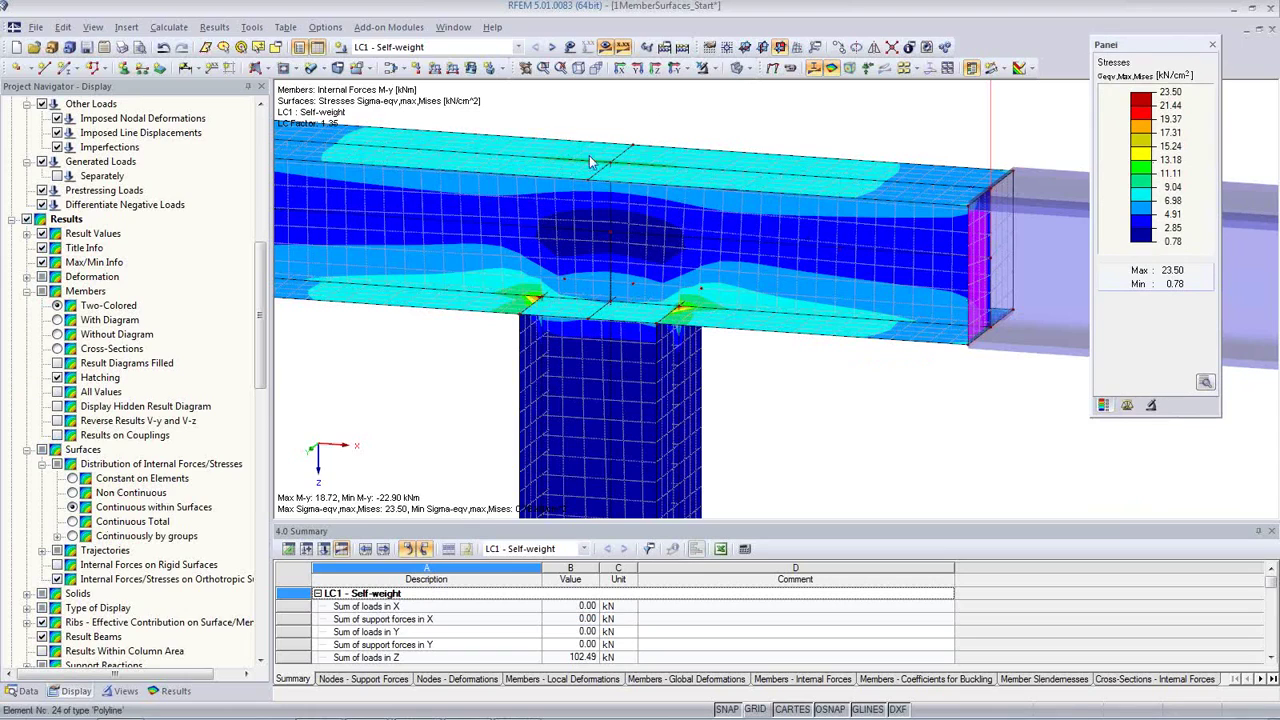
# Calculate result combination RC1 - ULS (STR/GEO) - Permanent / transient and examine its von Mises stress peaks above the column flanges.
pyautogui.click(517, 48)
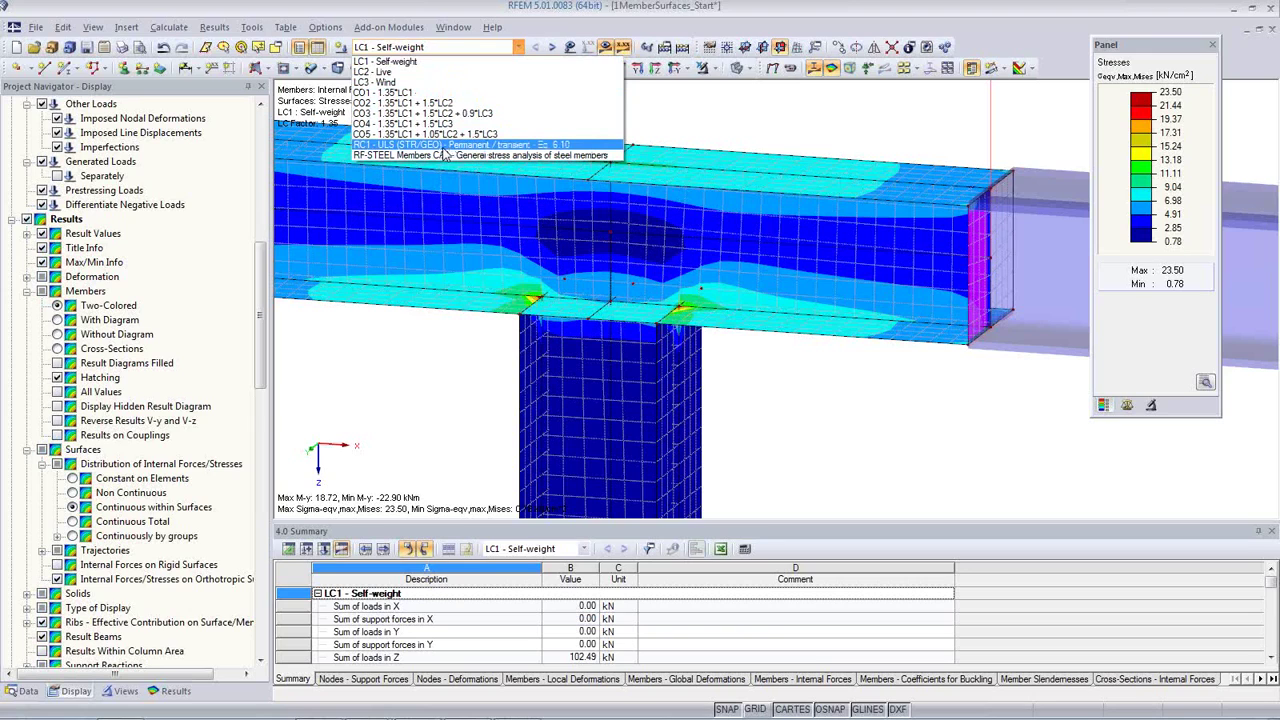
pyautogui.click(445, 148)
pyautogui.click(612, 402)
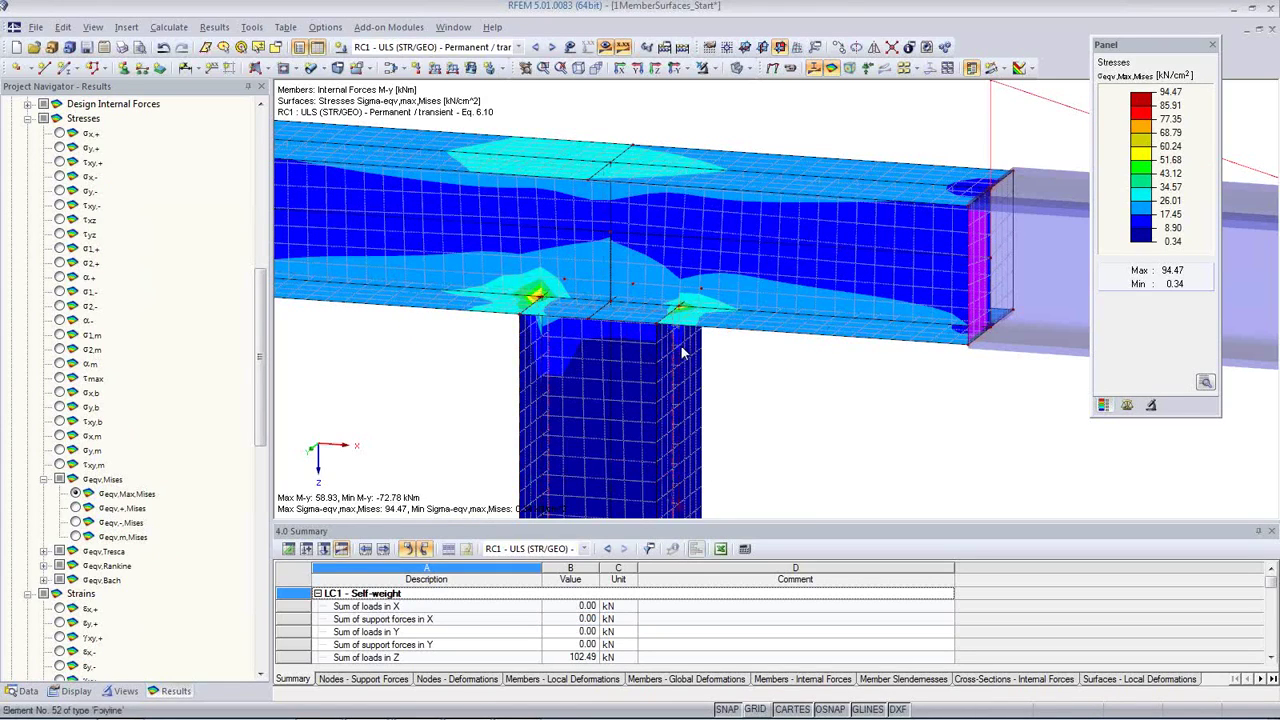
pyautogui.scroll(1, 540, 295)
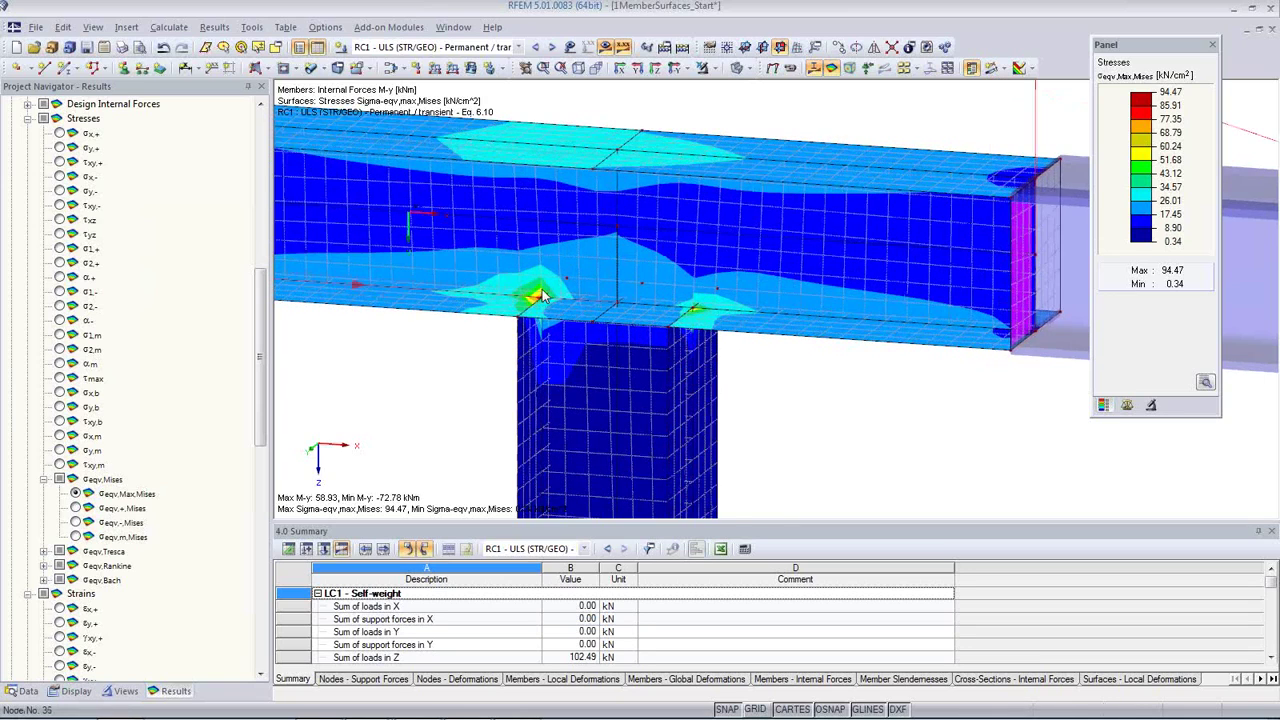
pyautogui.scroll(2, 540, 295)
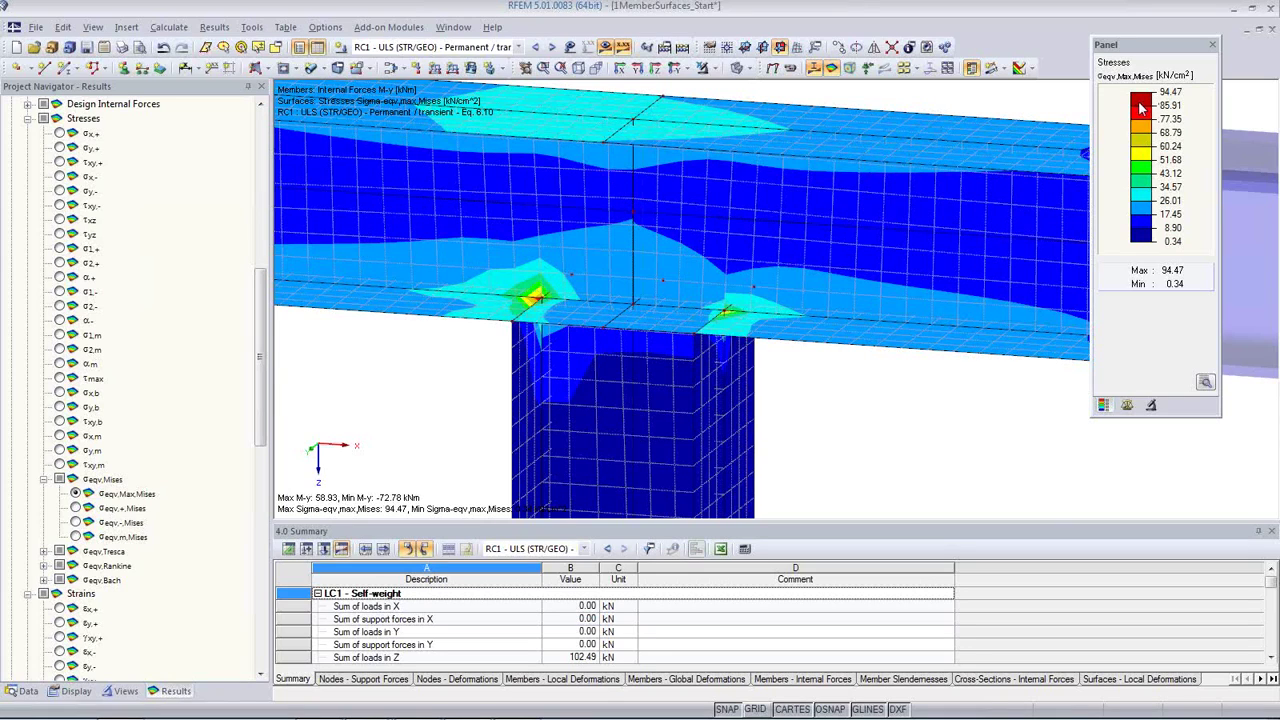
# Display the surface stresses σx,+ and σy,+ of the joint for the result combination.
pyautogui.scroll(5, 40, 335)
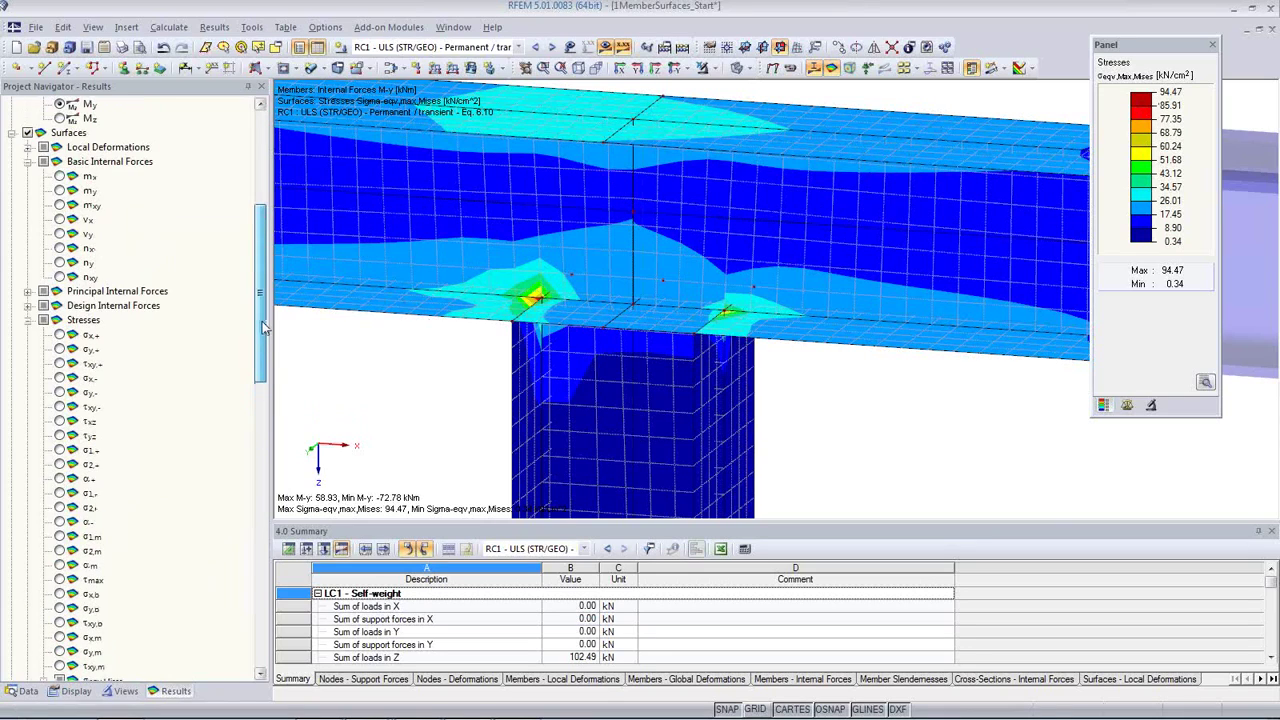
pyautogui.click(59, 349)
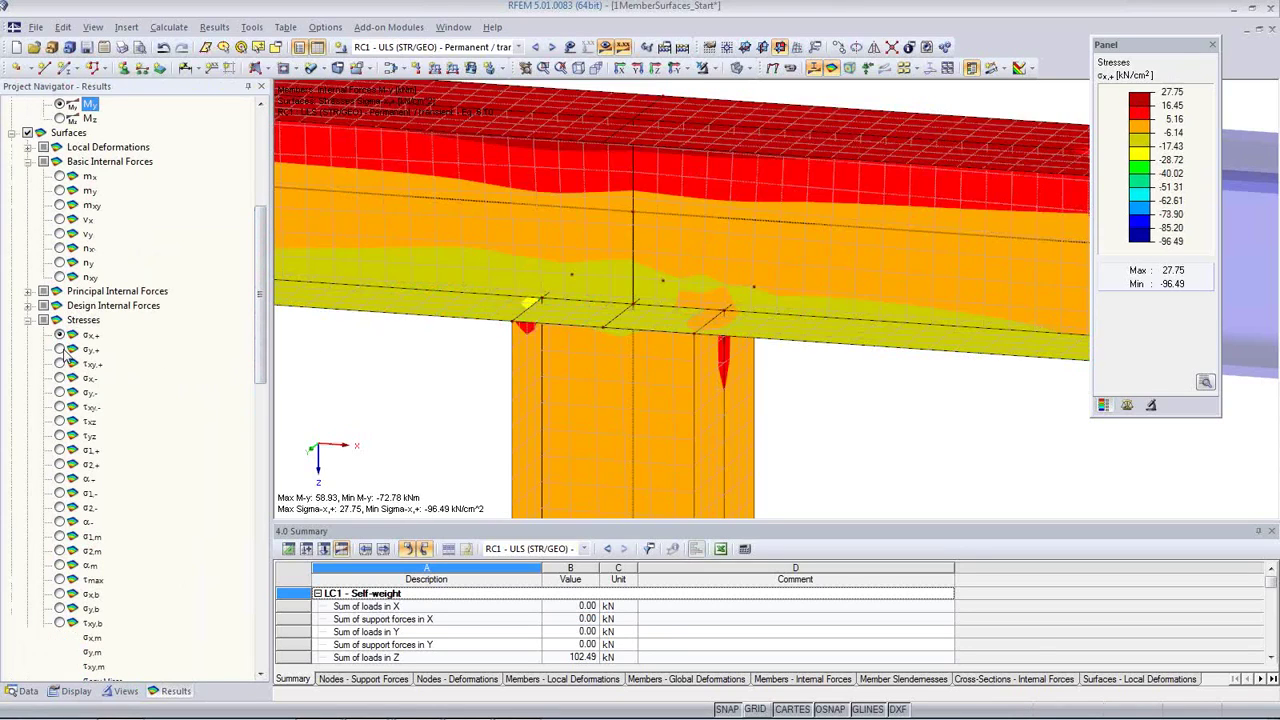
pyautogui.scroll(-3, 80, 363)
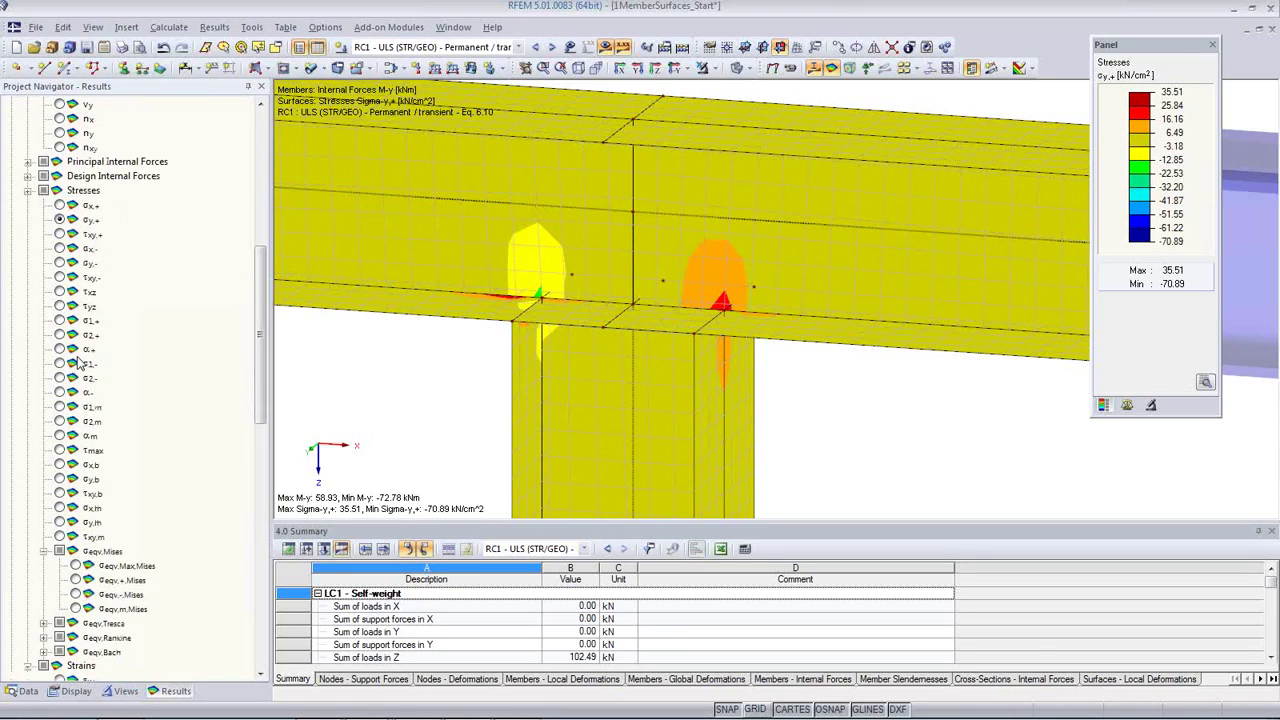
# Display the principal membrane stress σ1,m of the joint for the result combination and examine its distribution.
pyautogui.click(59, 407)
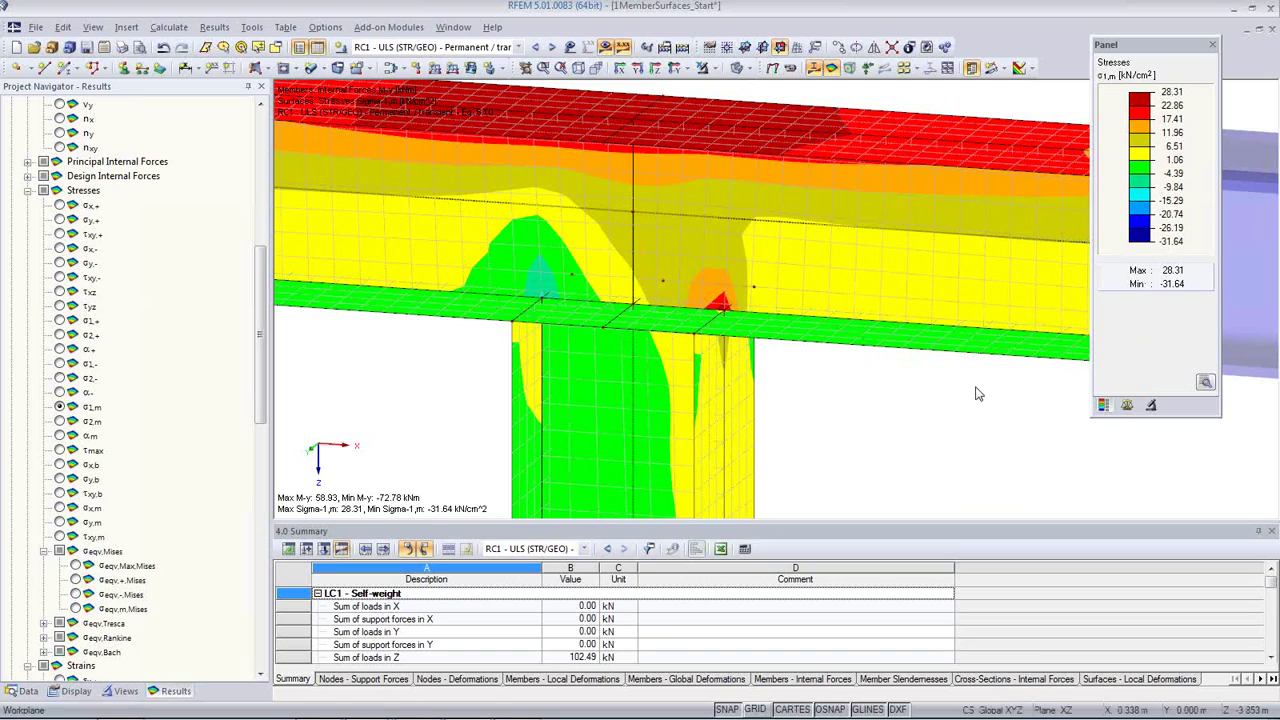
pyautogui.scroll(-1, 815, 397)
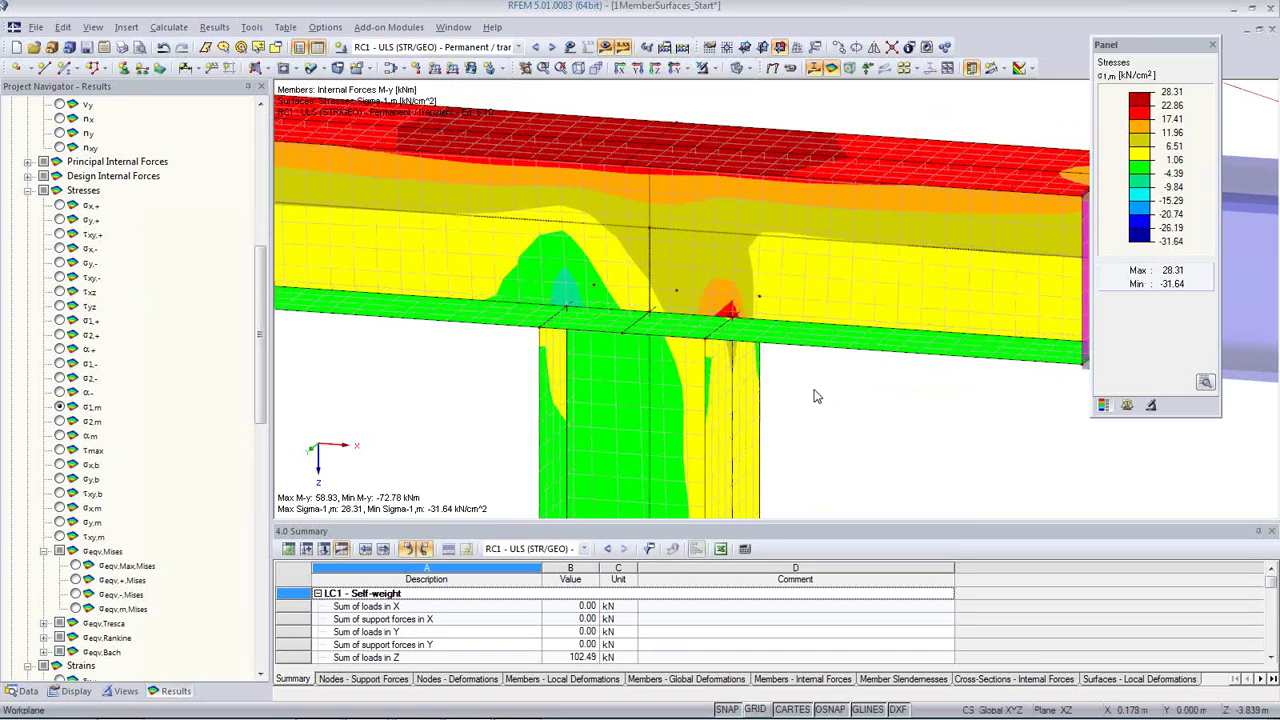
pyautogui.scroll(-3, 627, 380)
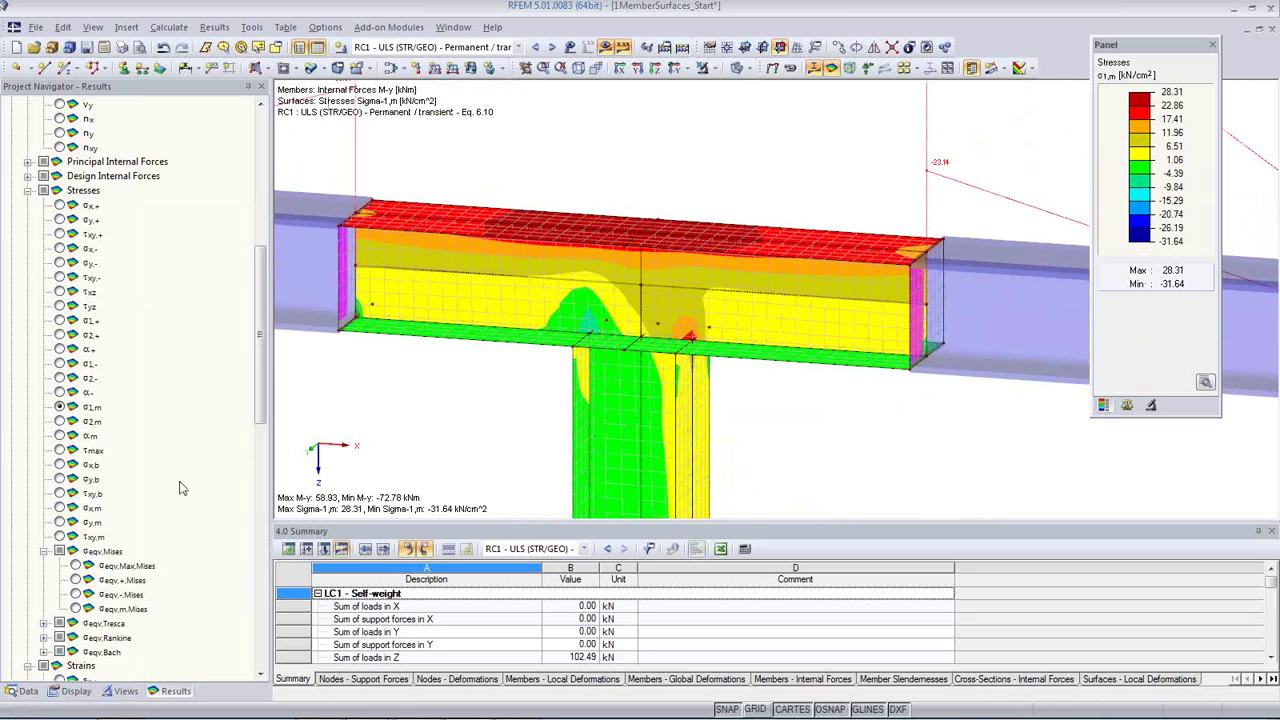
# Display the maximum equivalent stress σeqv,Max,Mises and examine its peaks where the column flanges meet the beam.
pyautogui.scroll(-2, 170, 490)
pyautogui.click(76, 480)
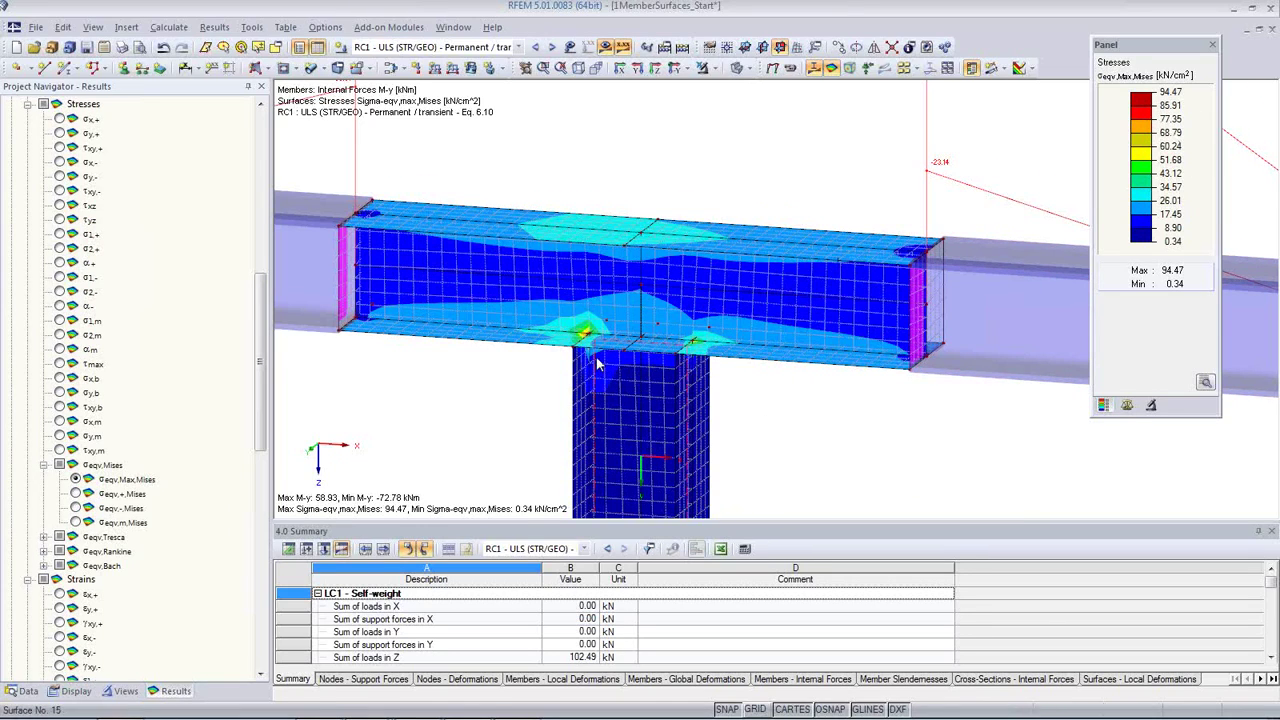
pyautogui.scroll(4, 585, 330)
pyautogui.scroll(2, 585, 330)
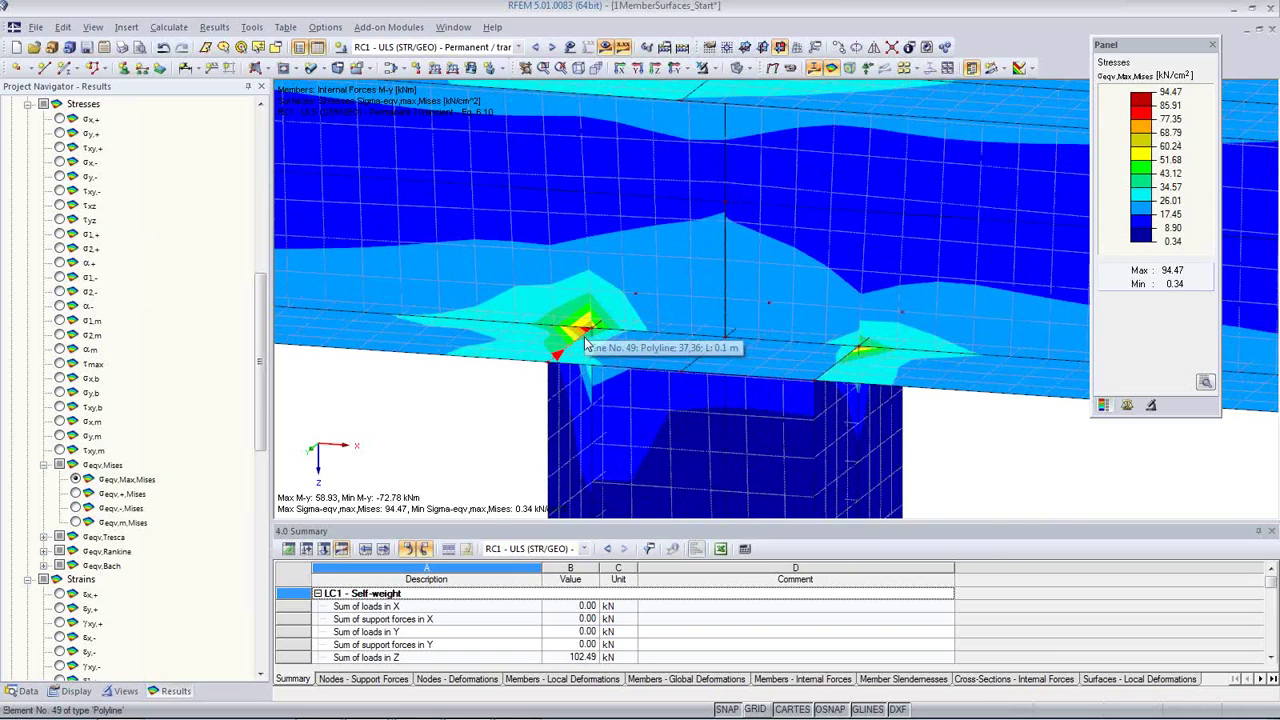
pyautogui.scroll(2, 634, 340)
pyautogui.scroll(-1, 634, 340)
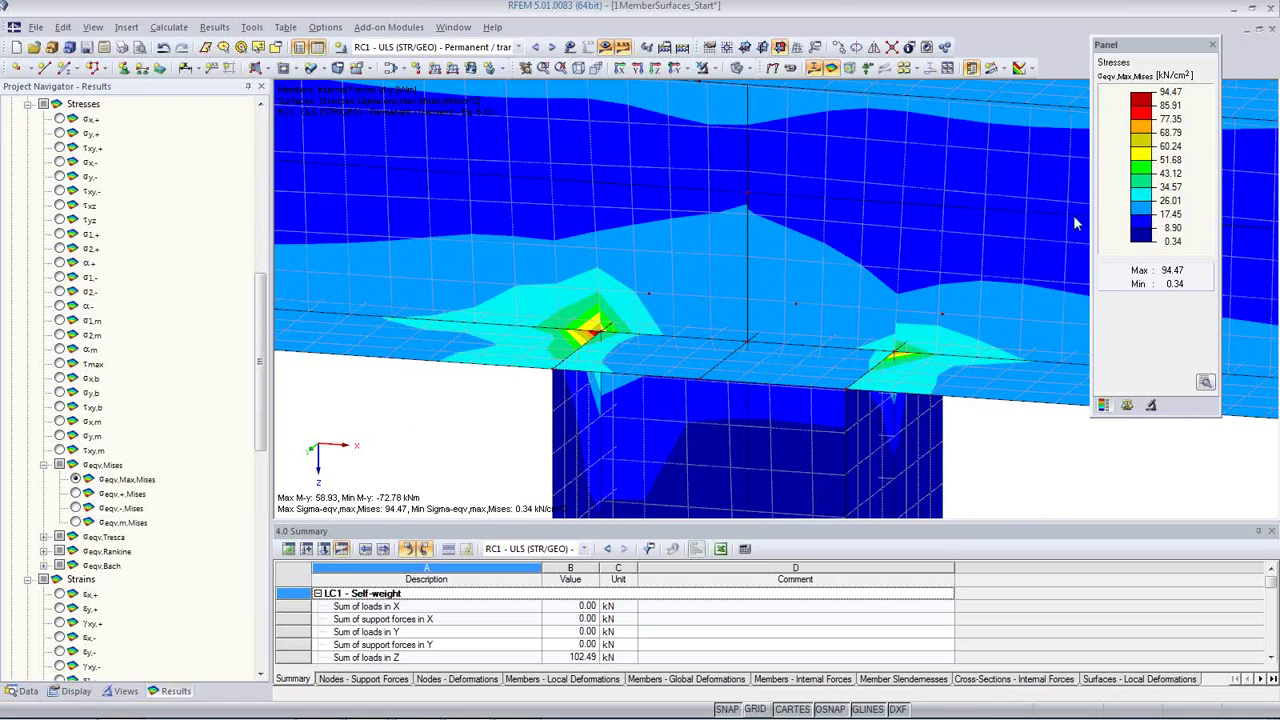
pyautogui.keyDown('ctrl'); pyautogui.moveTo(763, 313); pyautogui.dragTo(1085, 268, button='middle'); pyautogui.keyUp('ctrl')
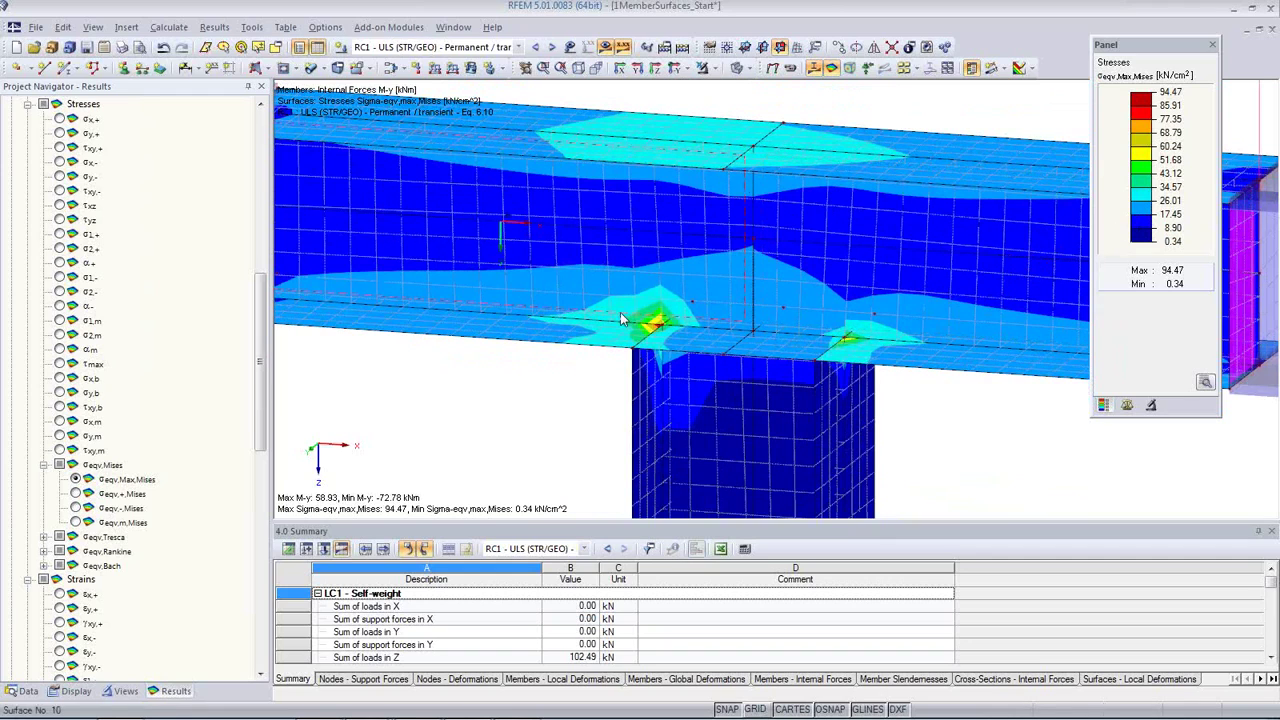
# Show result values on the joint's surfaces, with Extreme Values switched off and values placed on grid and user-defined points.
pyautogui.click(906, 68)
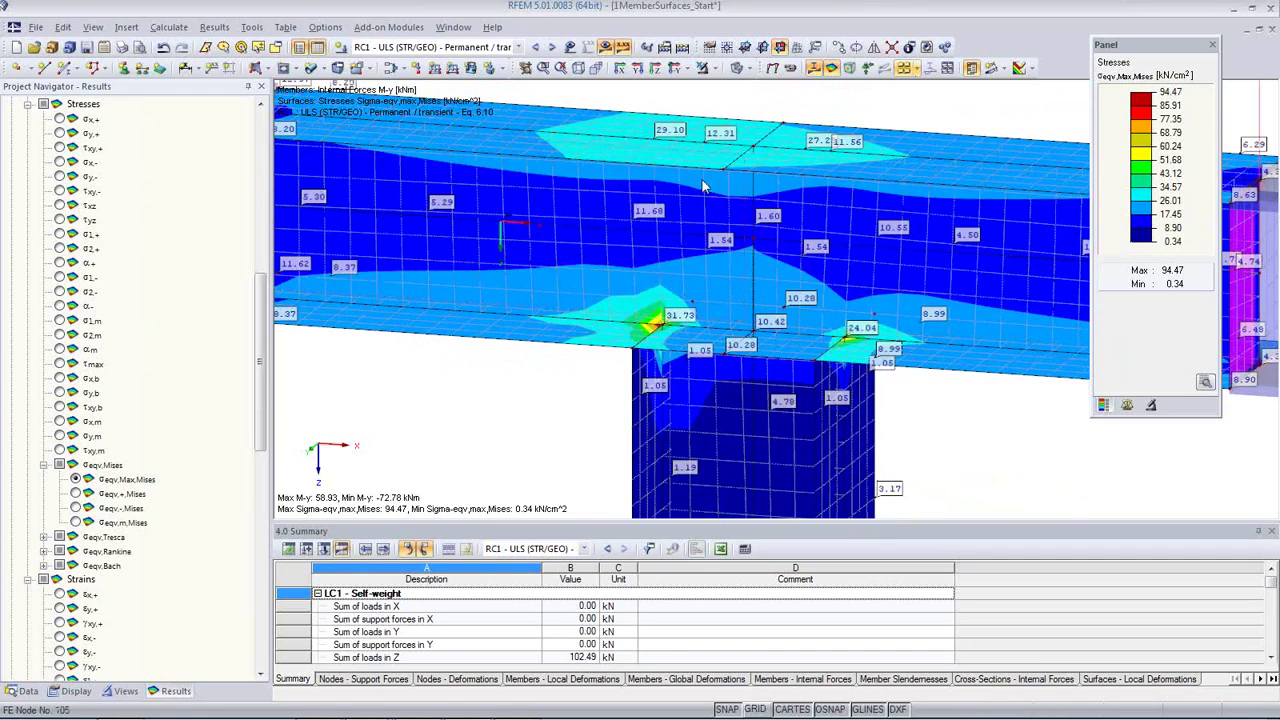
pyautogui.keyDown('ctrl'); pyautogui.moveTo(800, 265); pyautogui.dragTo(768, 352, button='middle'); pyautogui.keyUp('ctrl')
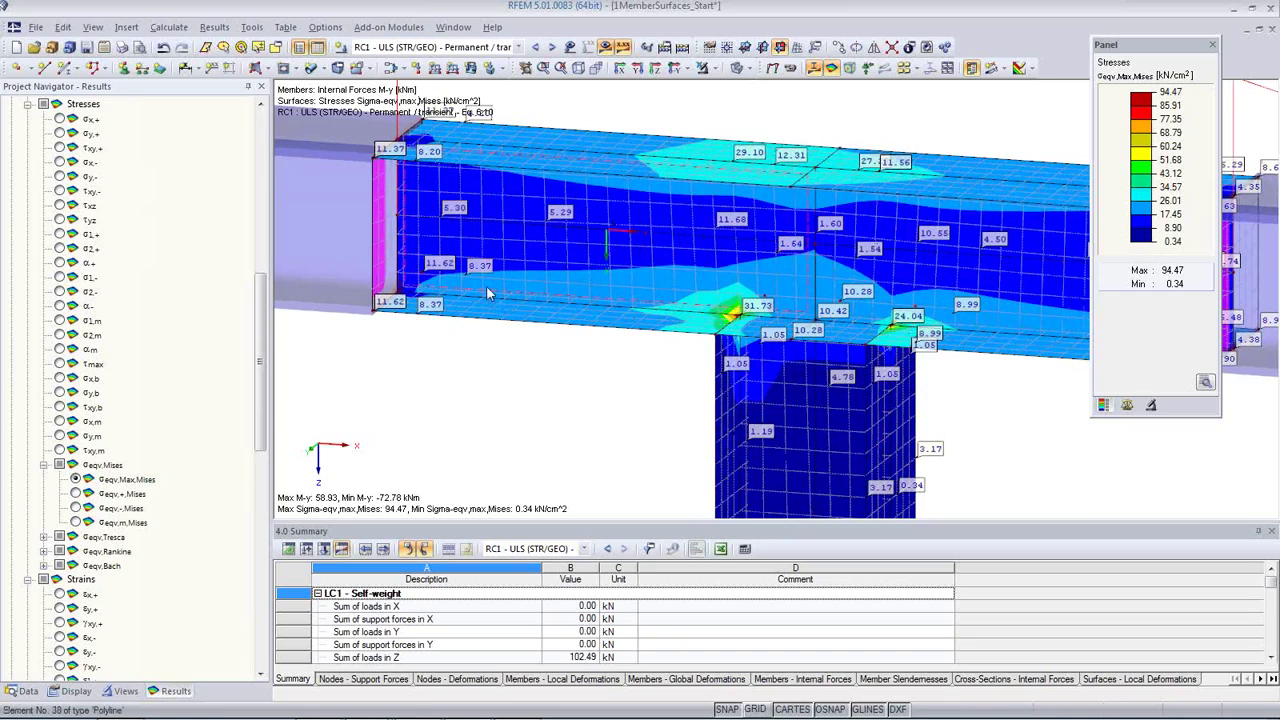
pyautogui.moveTo(265, 430); pyautogui.dragTo(259, 677)
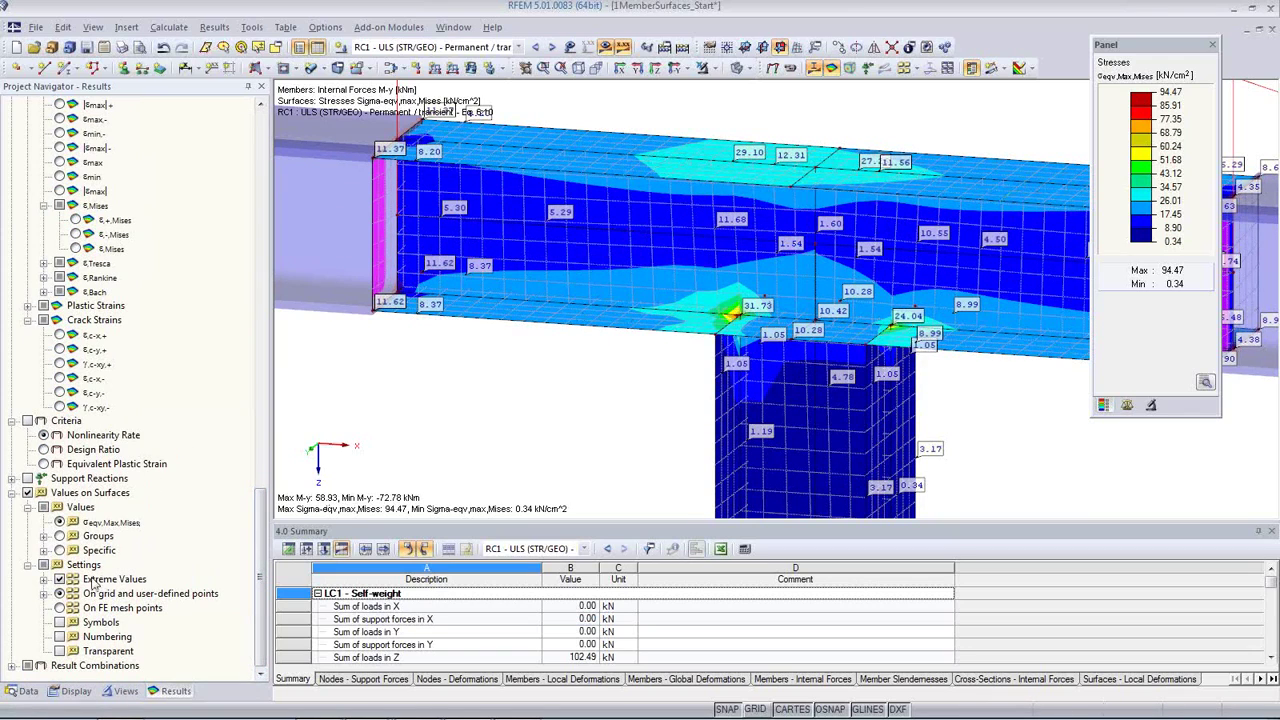
pyautogui.click(59, 580)
pyautogui.click(60, 593)
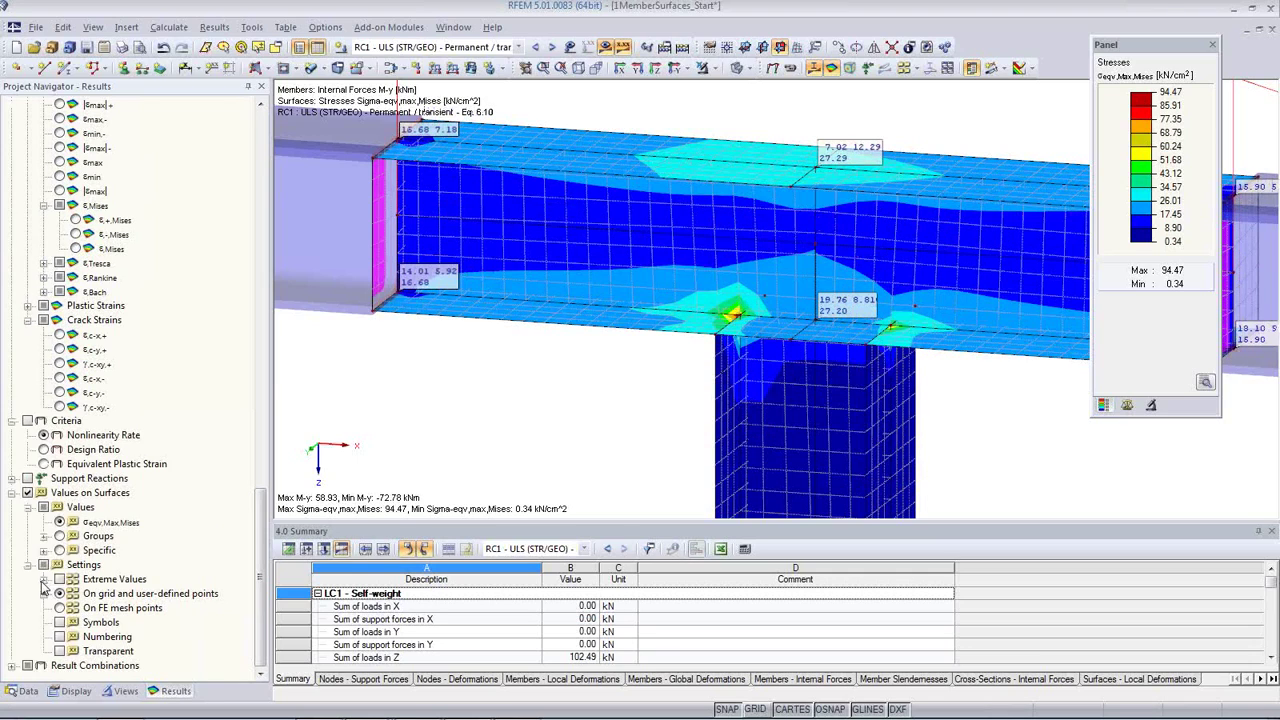
# Place the surface result values on FE mesh points and examine the von Mises stresses along the beam web.
pyautogui.click(45, 580)
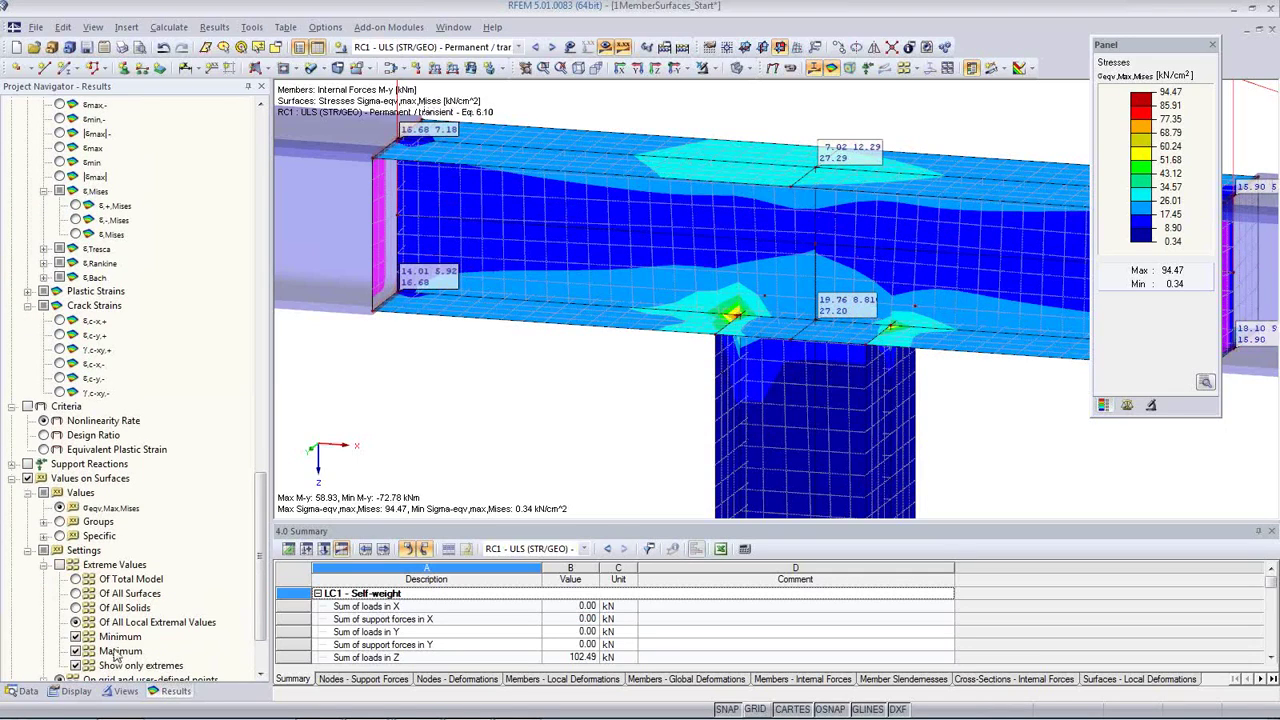
pyautogui.scroll(-1, 118, 640)
pyautogui.scroll(-1, 128, 624)
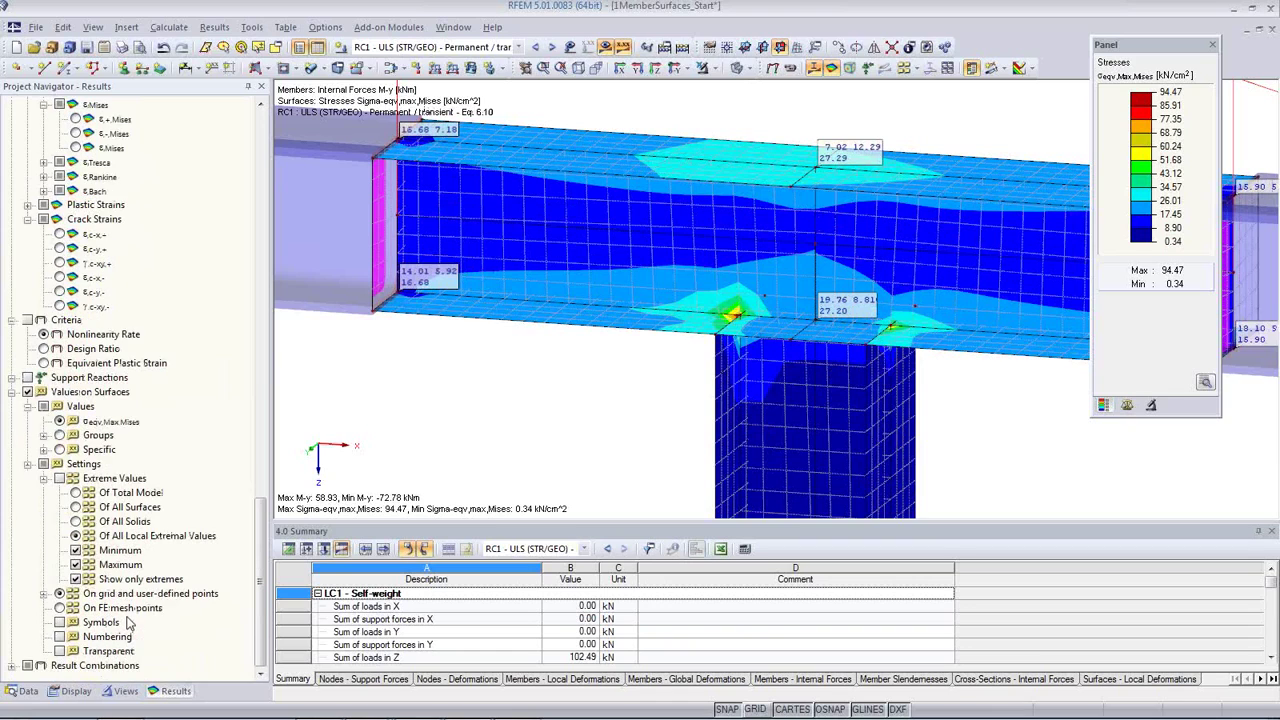
pyautogui.click(60, 608)
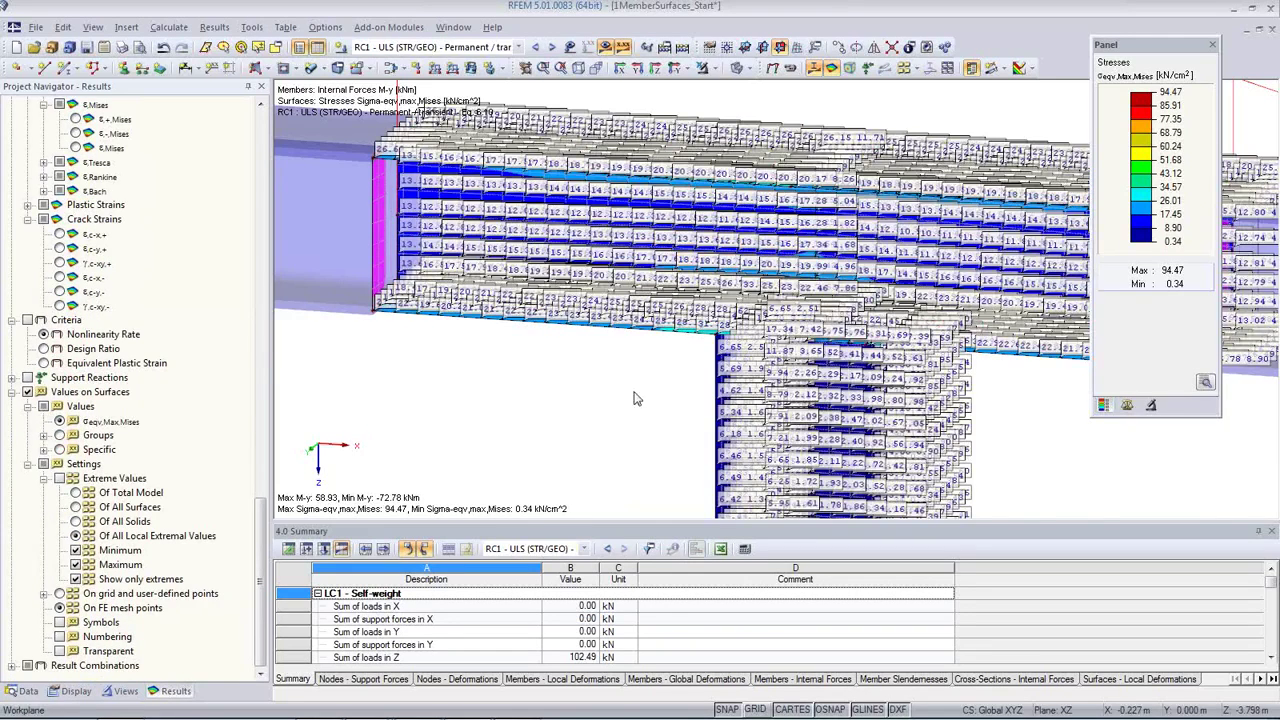
pyautogui.scroll(5, 755, 290)
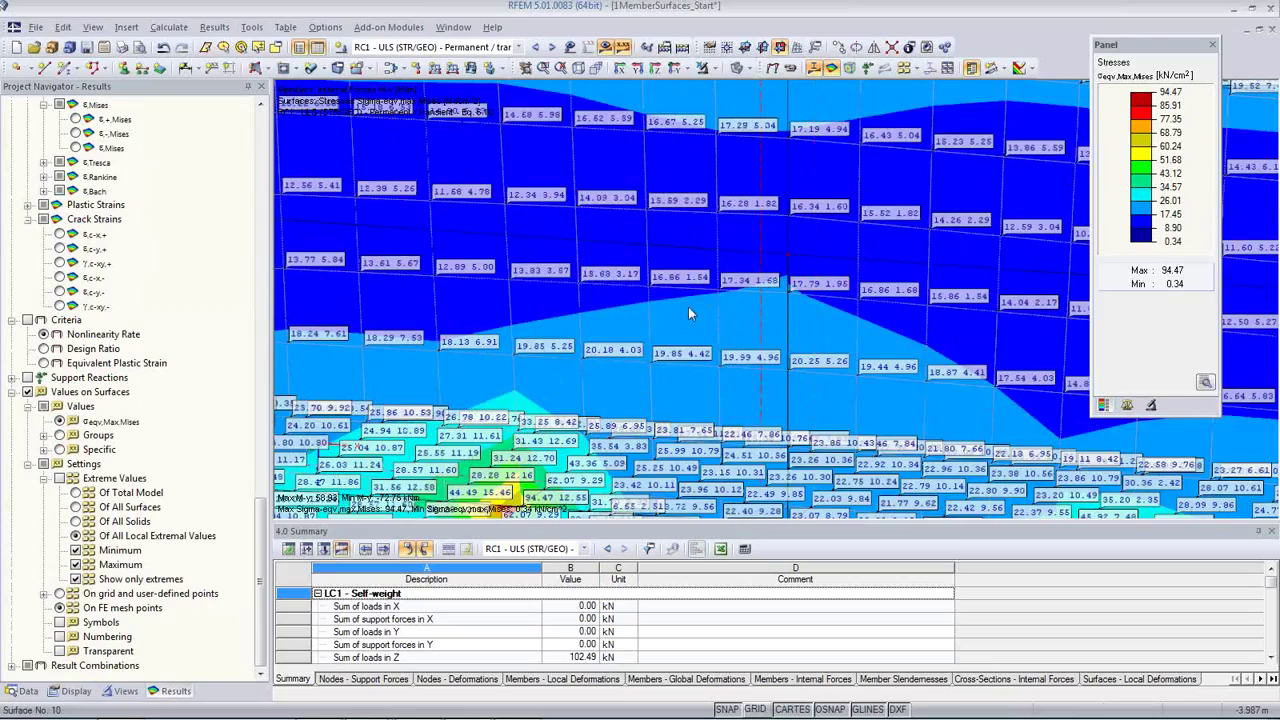
pyautogui.scroll(-3, 688, 303)
pyautogui.scroll(-5, 691, 297)
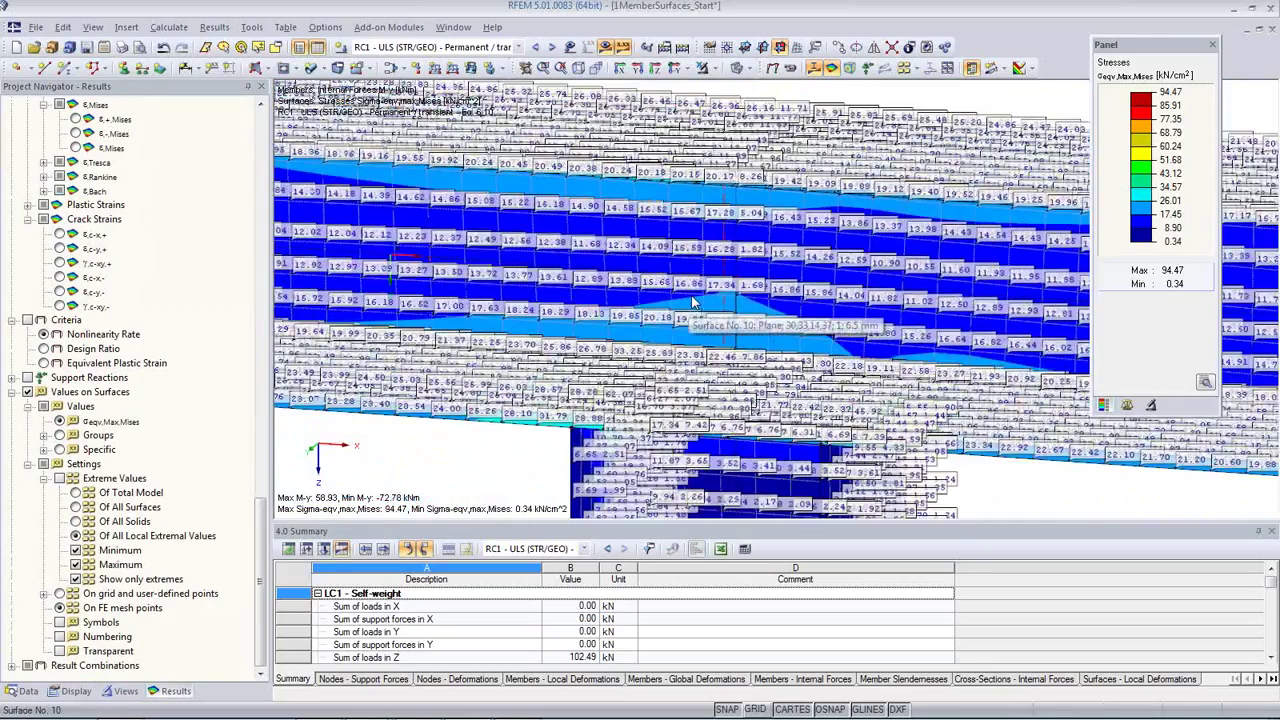
# Show only the local extreme values on the surfaces, examine them around the joint, and hide the surface result values.
pyautogui.click(75, 579)
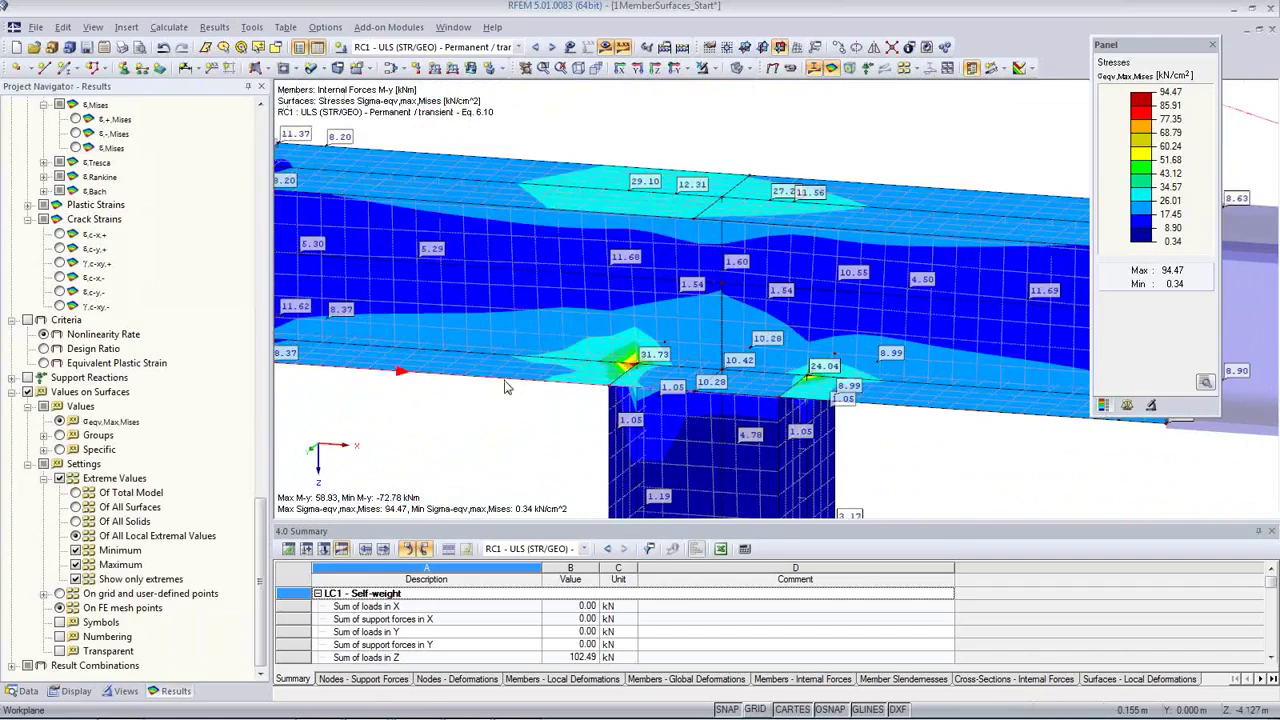
pyautogui.scroll(-3, 886, 169)
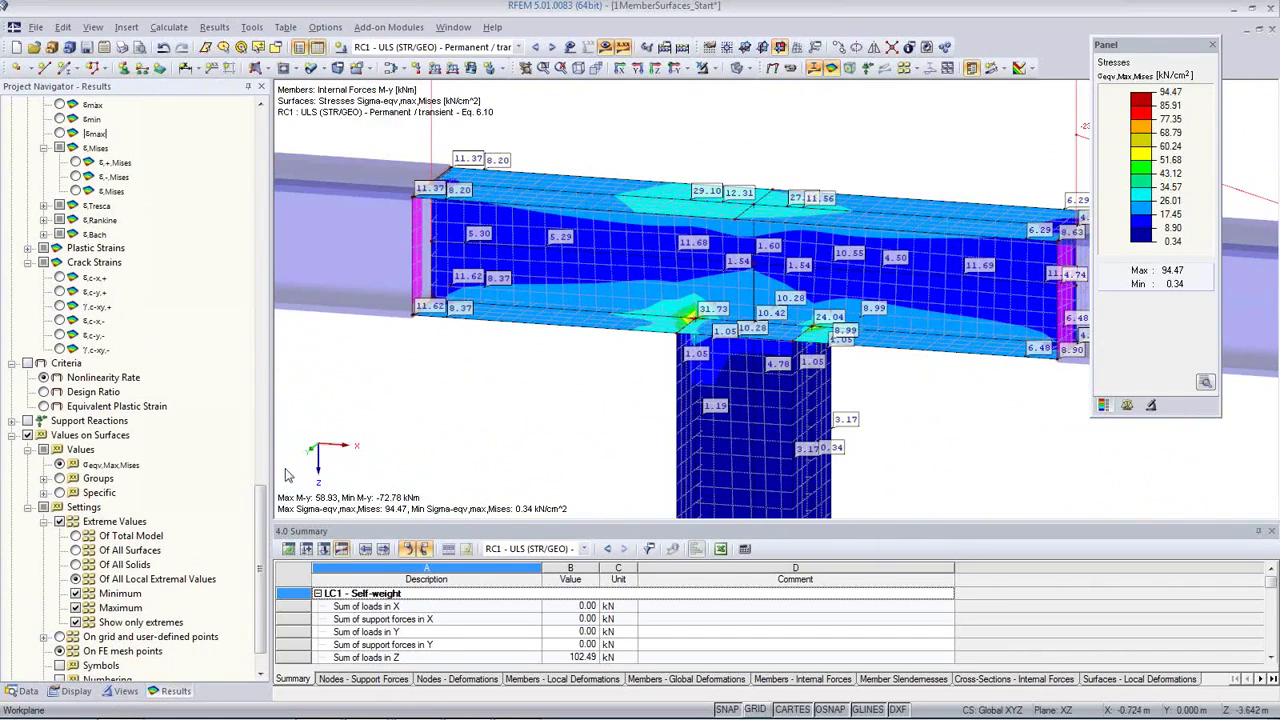
pyautogui.scroll(-1, 262, 565)
pyautogui.moveTo(262, 565)
pyautogui.mouseDown()
pyautogui.moveTo(276, 392)
pyautogui.moveTo(272, 566)
pyautogui.mouseUp()
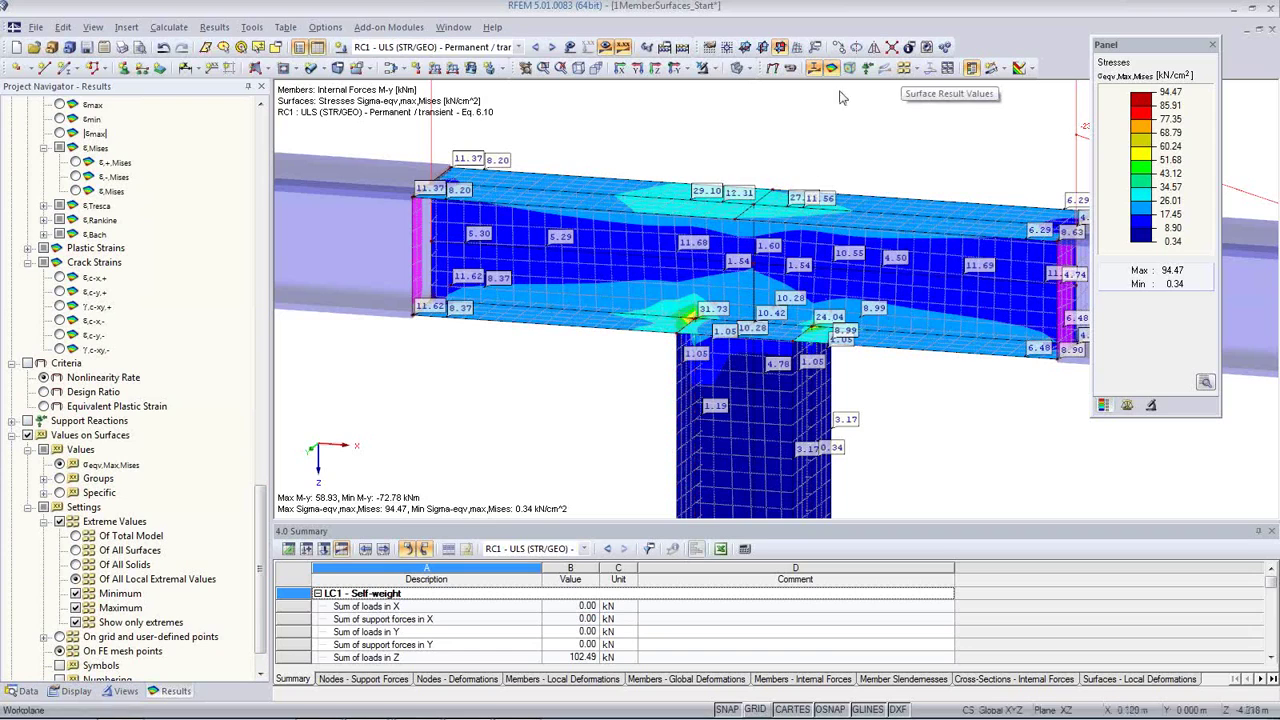
pyautogui.click(904, 68)
pyautogui.keyDown('ctrl'); pyautogui.moveTo(726, 364); pyautogui.dragTo(757, 408, button='middle'); pyautogui.keyUp('ctrl')
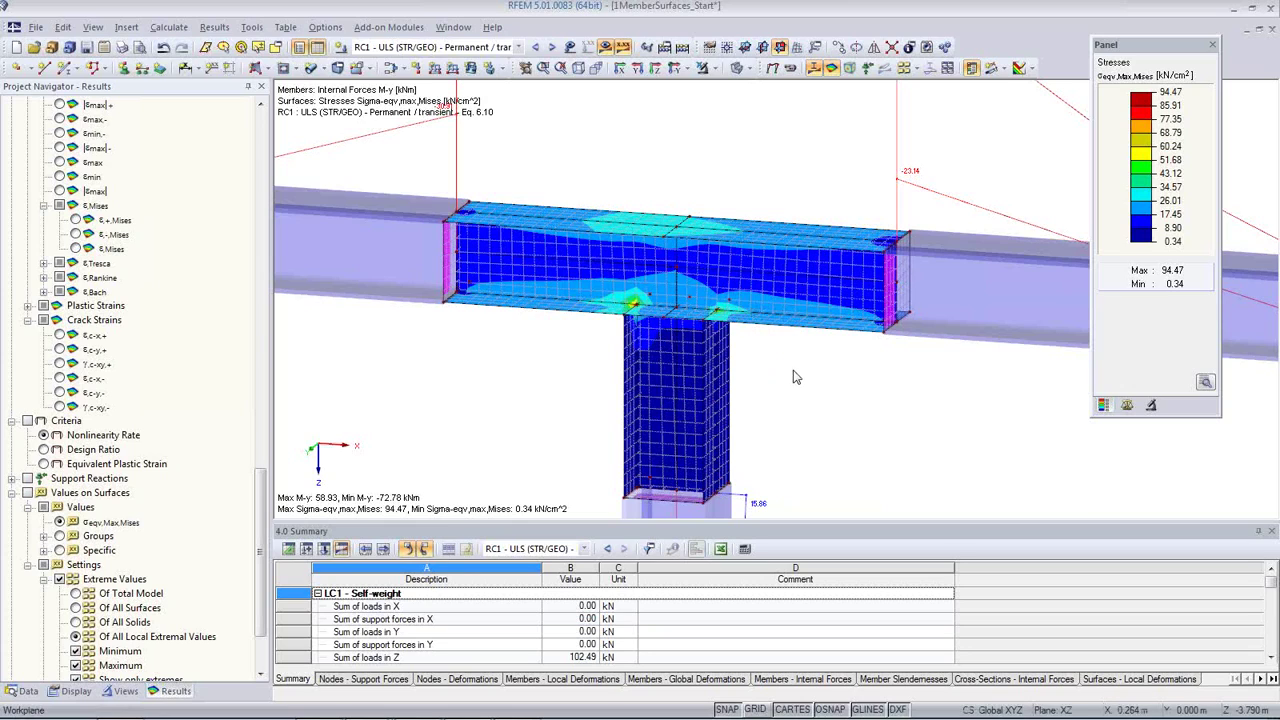
# Edit all the joint's surfaces together and create a new material for them from the library favorite Steel S 235, EN 10025-2:2004-11.
pyautogui.moveTo(793, 371); pyautogui.dragTo(590, 196)
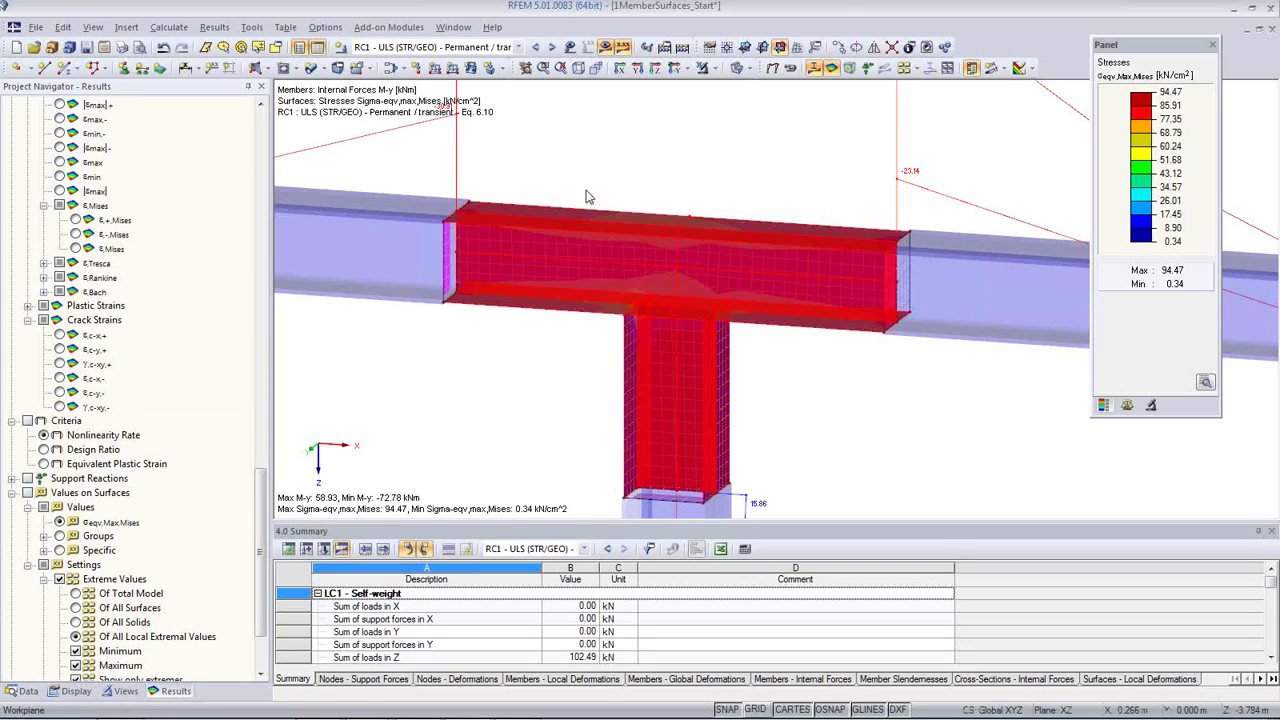
pyautogui.doubleClick(585, 258)
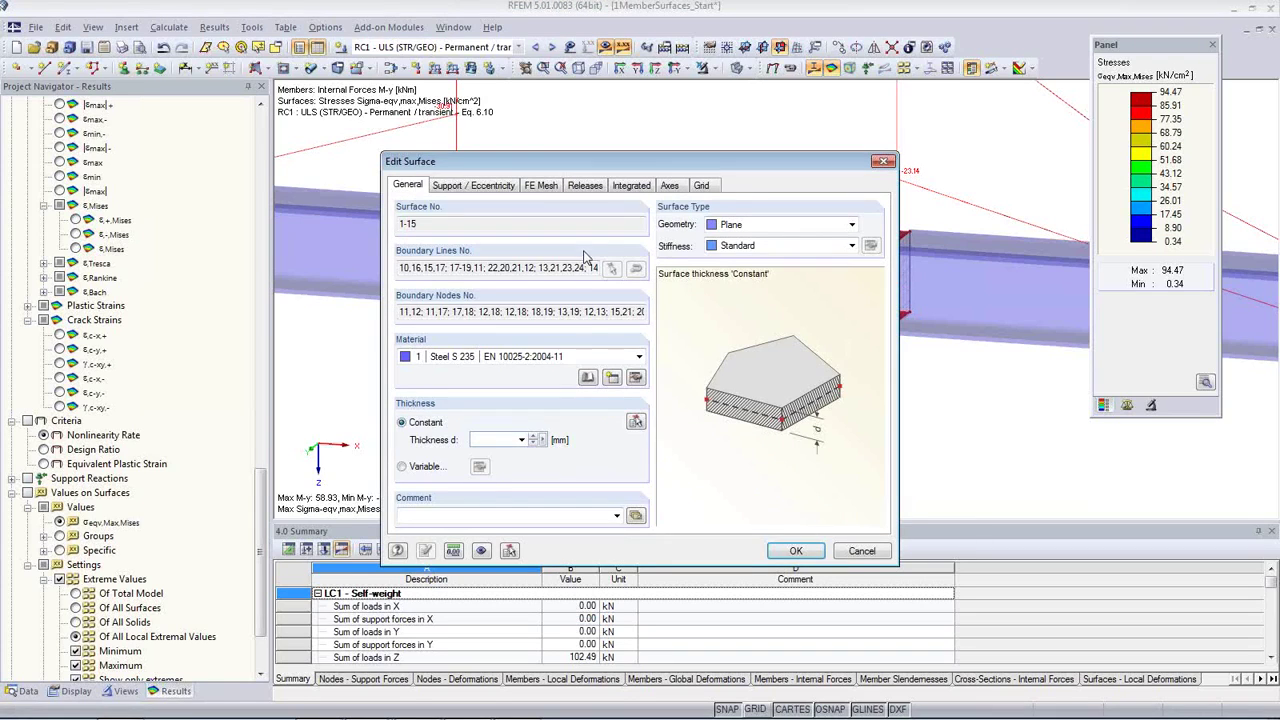
pyautogui.click(568, 356)
pyautogui.click(570, 358)
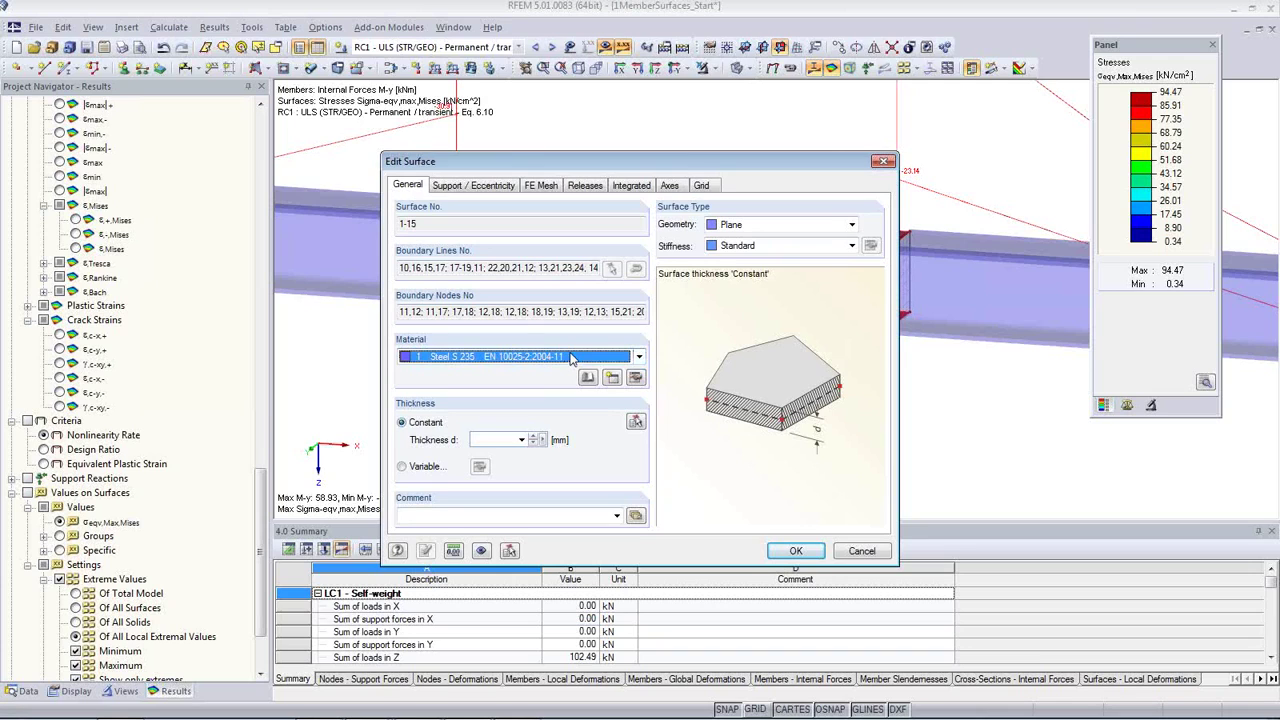
pyautogui.click(612, 377)
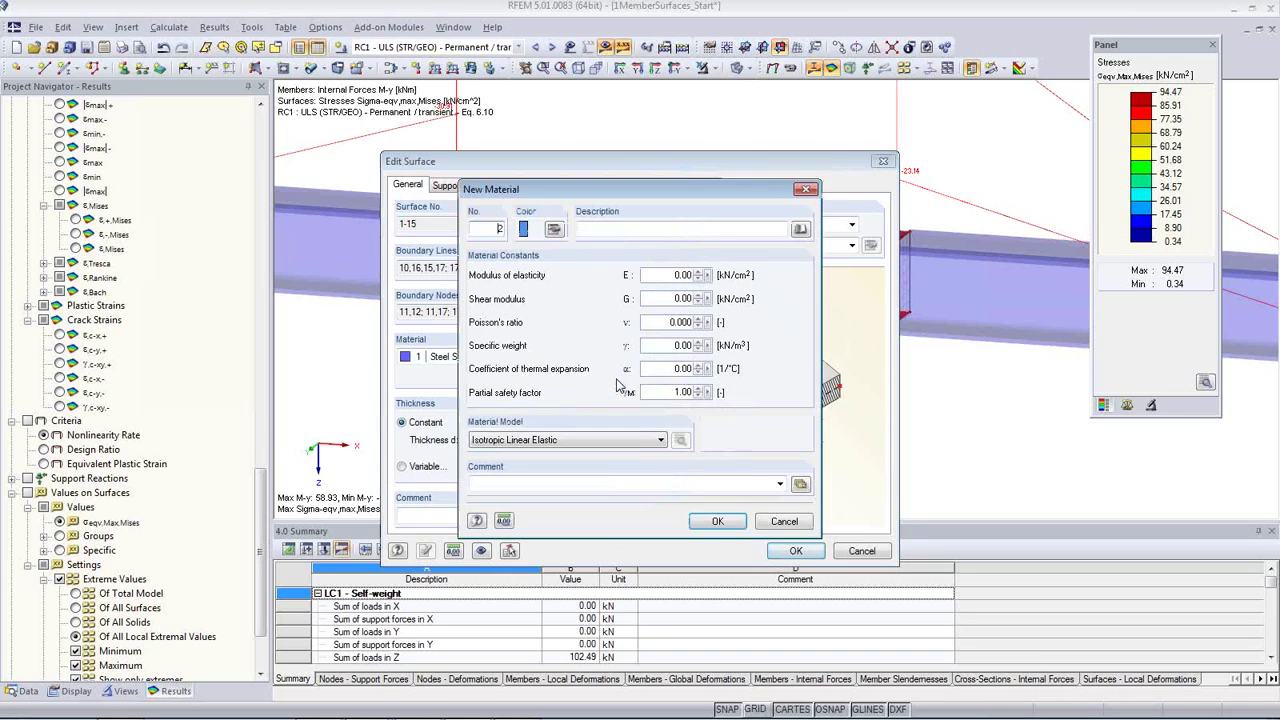
pyautogui.click(800, 230)
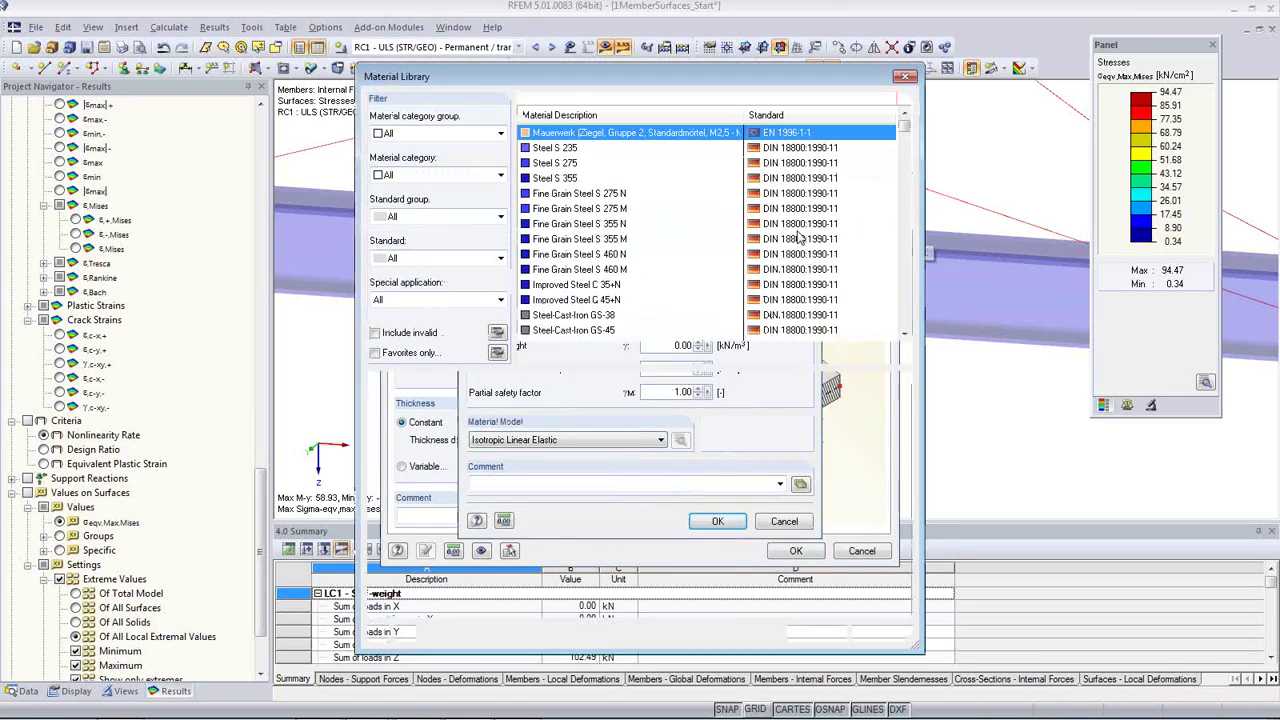
pyautogui.click(375, 352)
pyautogui.click(576, 180)
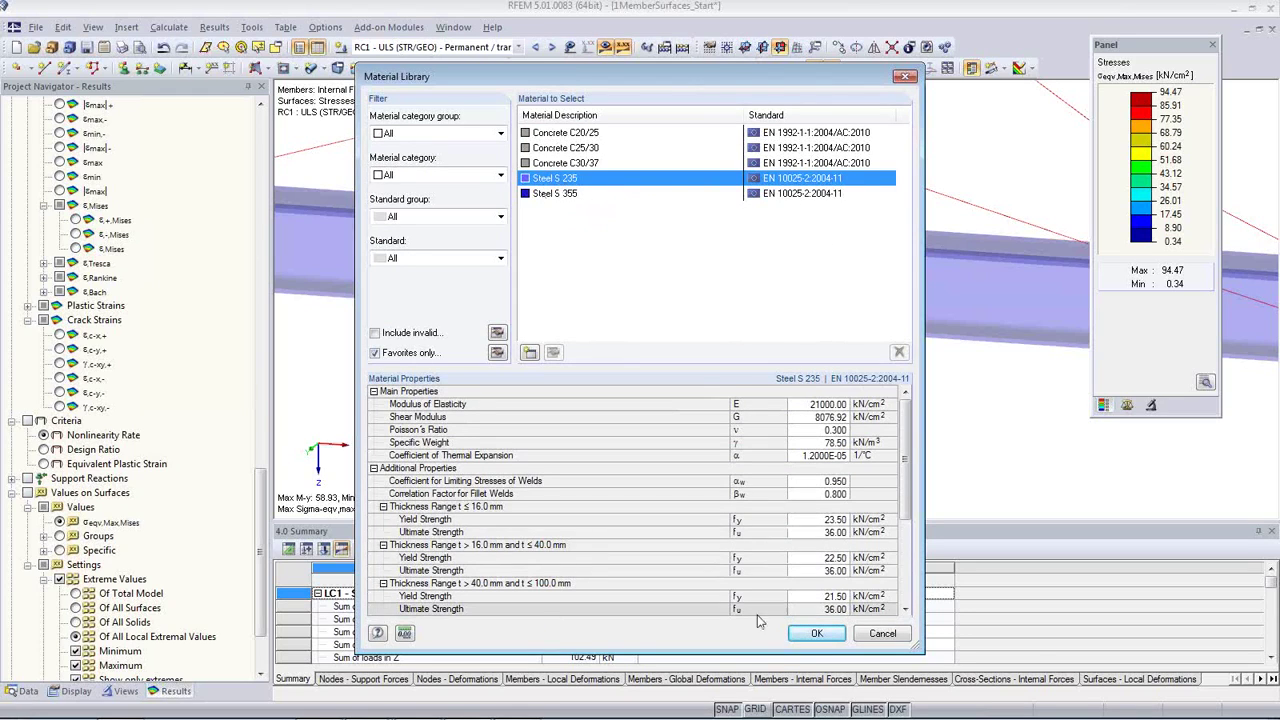
pyautogui.click(819, 640)
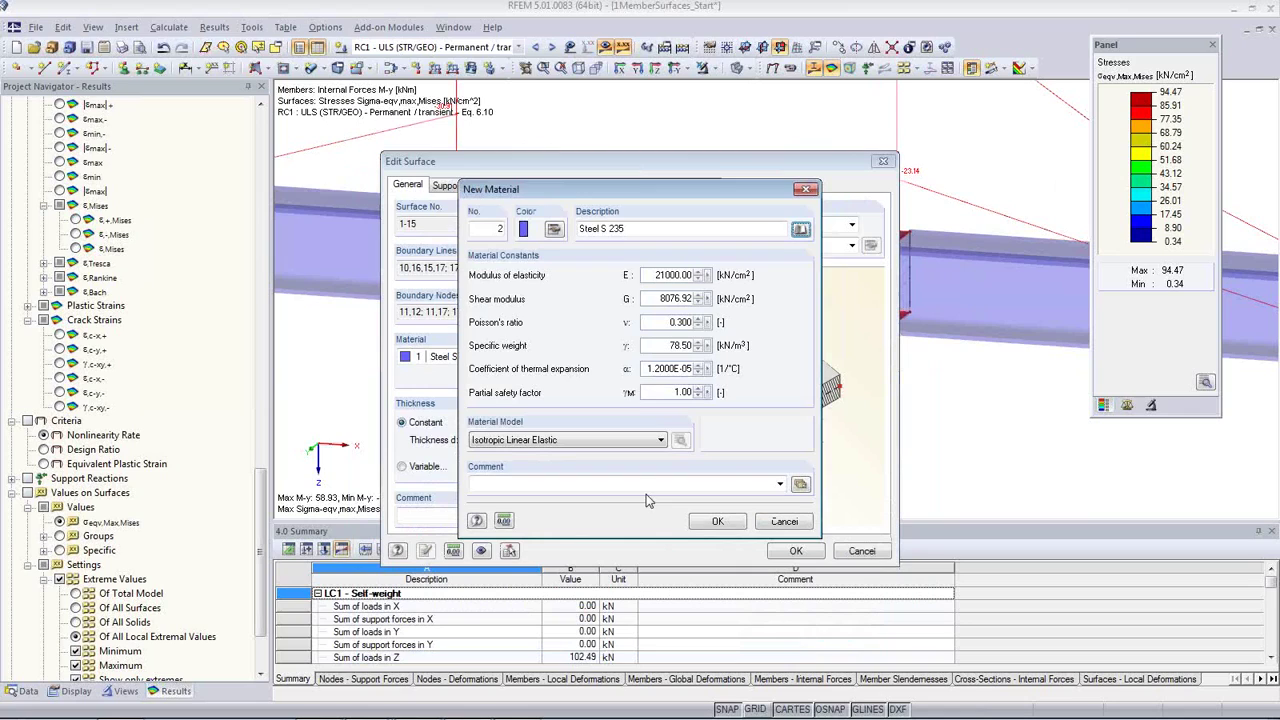
# Give the new steel the Isotropic Plastic 2D/3D material model with the Basic definition type, and assign it to surfaces 1-15.
pyautogui.click(500, 441)
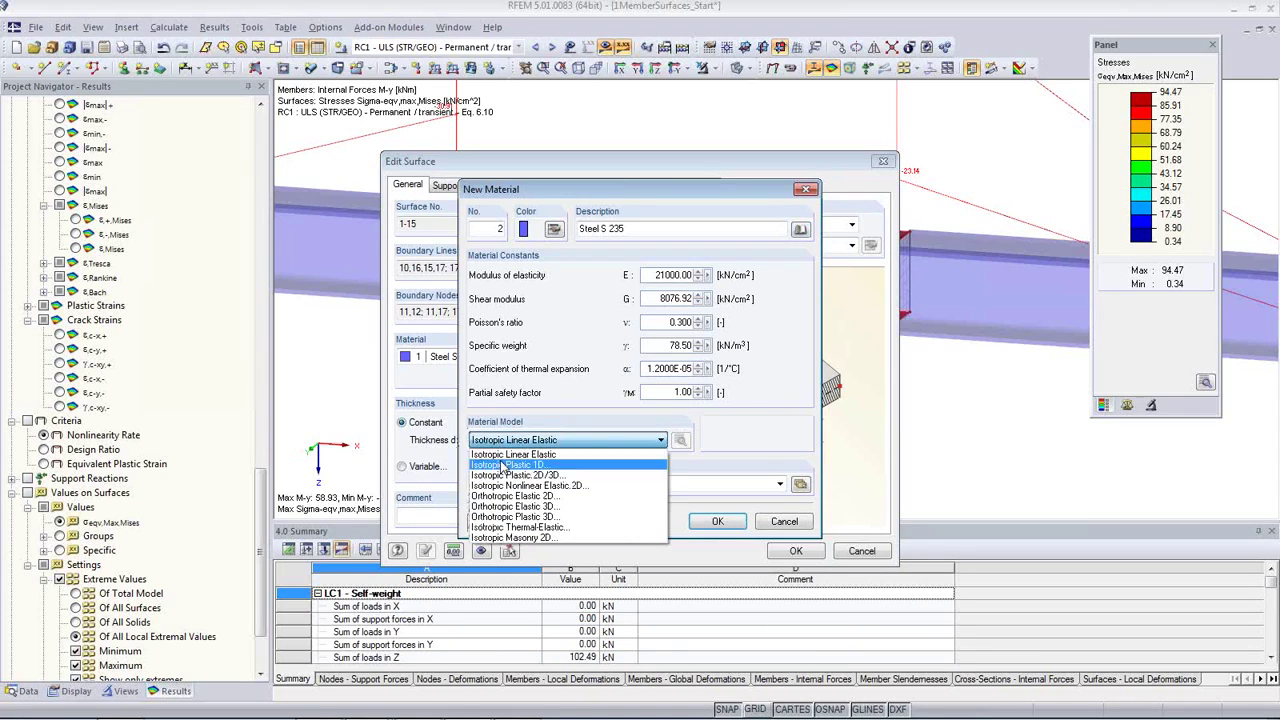
pyautogui.click(583, 476)
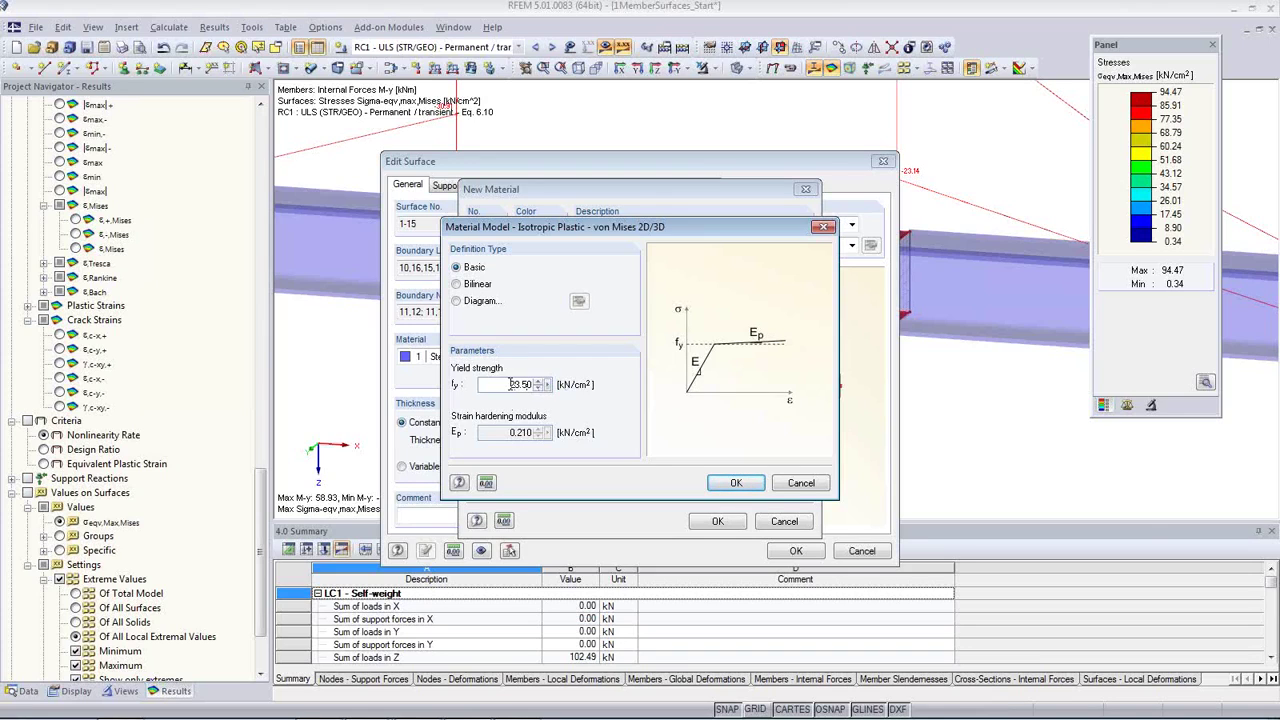
pyautogui.click(736, 483)
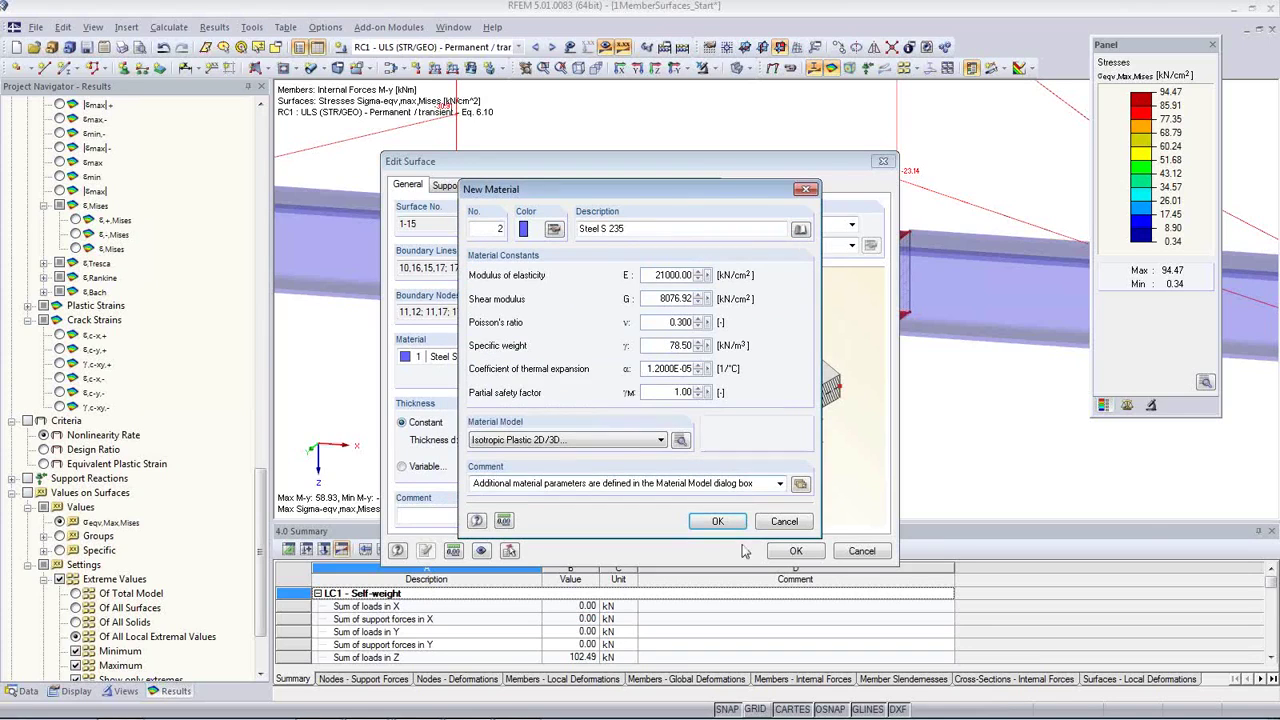
pyautogui.click(724, 522)
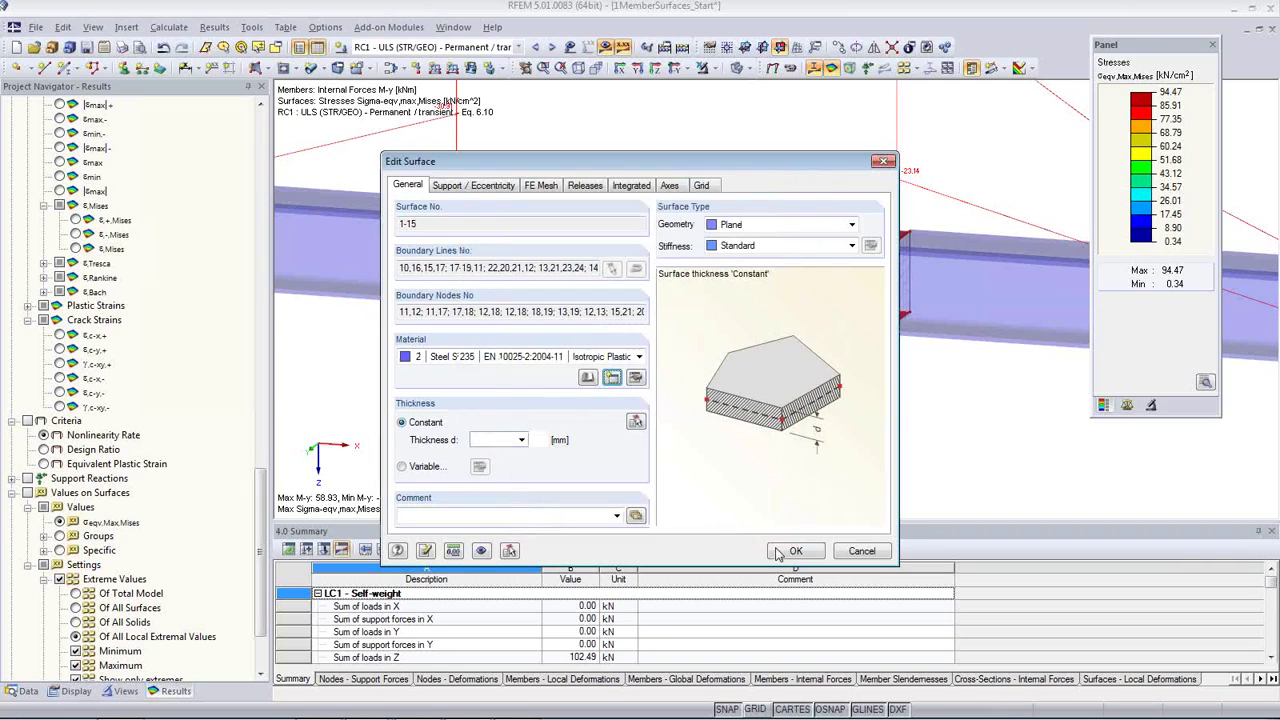
pyautogui.click(784, 553)
pyautogui.click(612, 407)
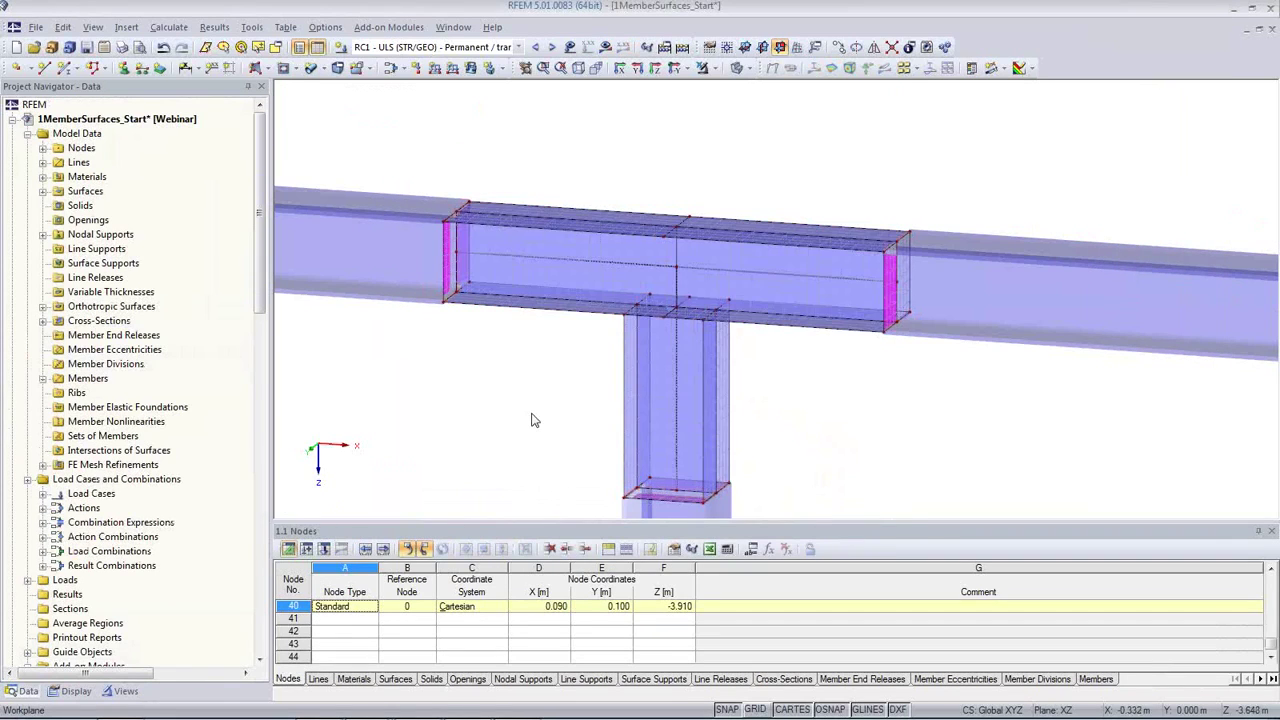
# Limit the visible objects to the surfaces and members of the Surfaces by Material and Members by Material groups.
pyautogui.scroll(-2, 835, 398)
pyautogui.scroll(-4, 820, 374)
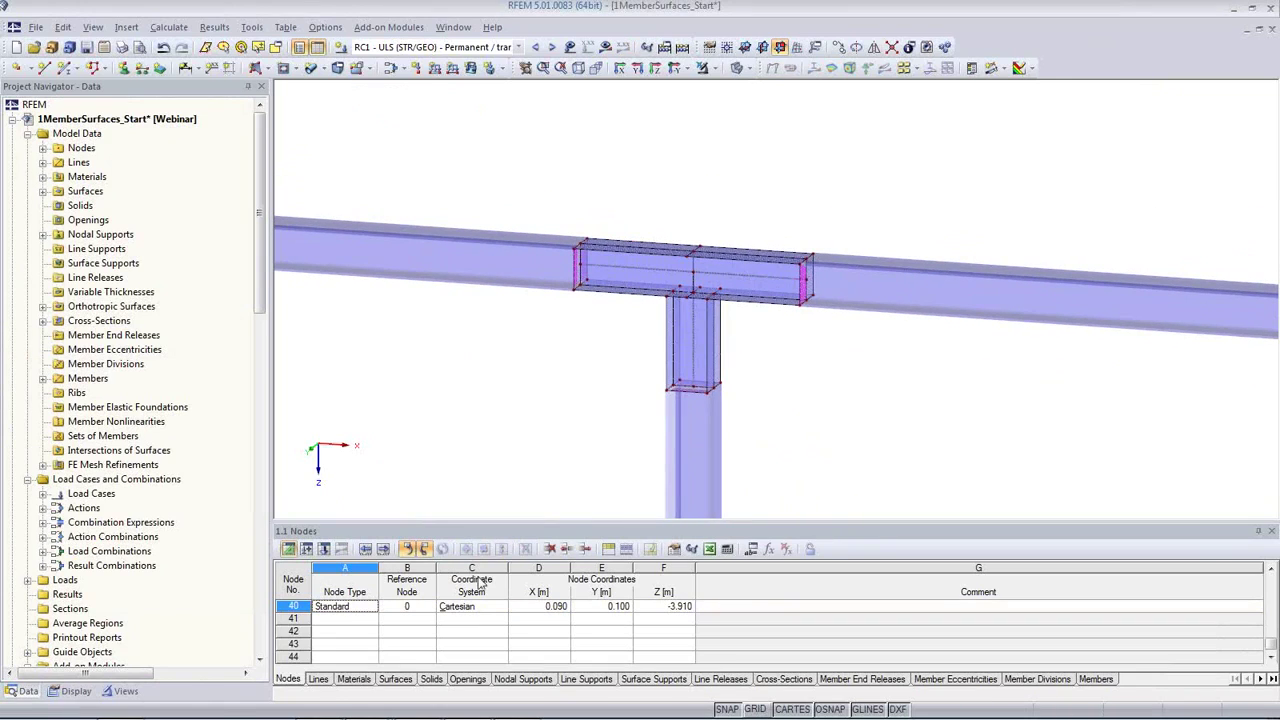
pyautogui.click(120, 691)
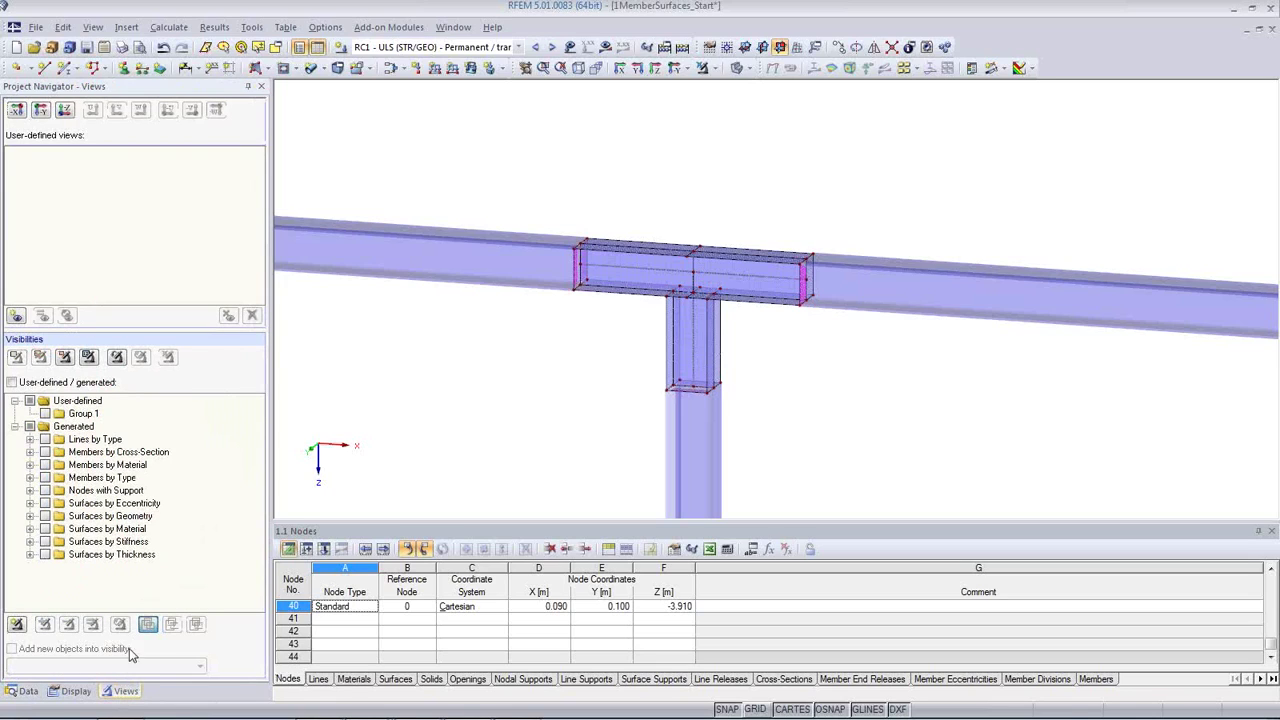
pyautogui.scroll(-2, 602, 406)
pyautogui.scroll(-3, 615, 293)
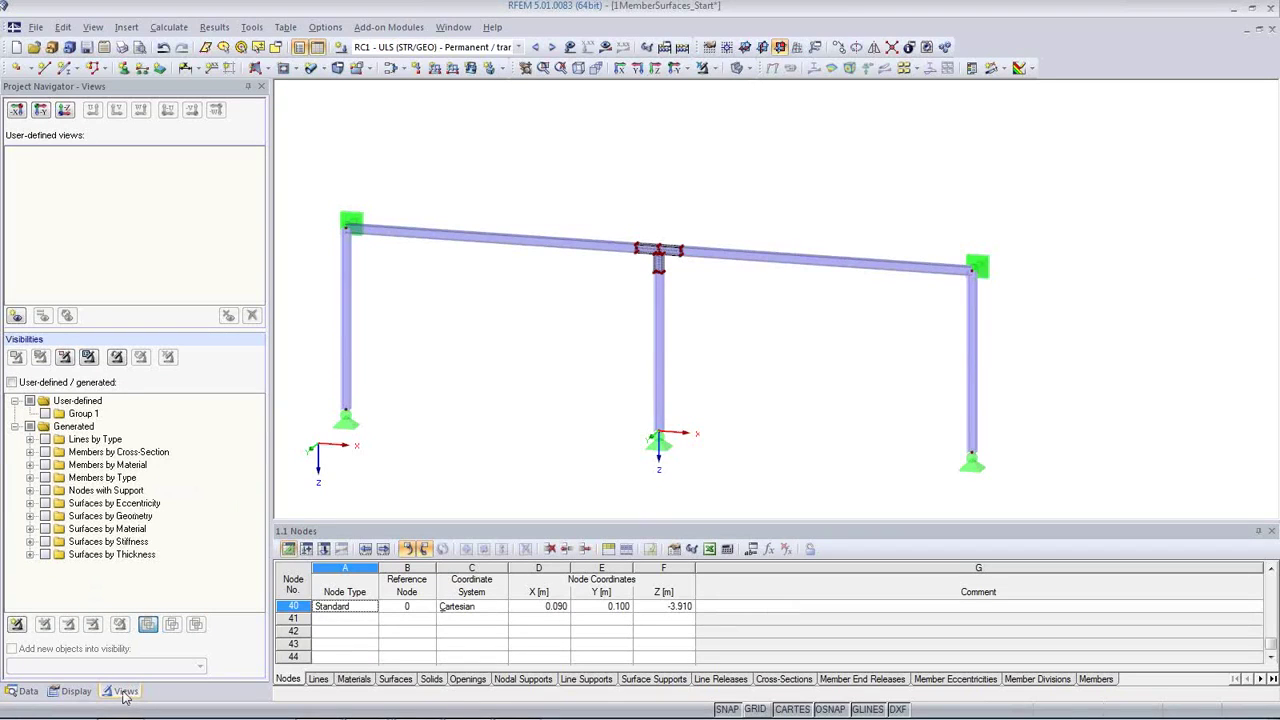
pyautogui.click(30, 529)
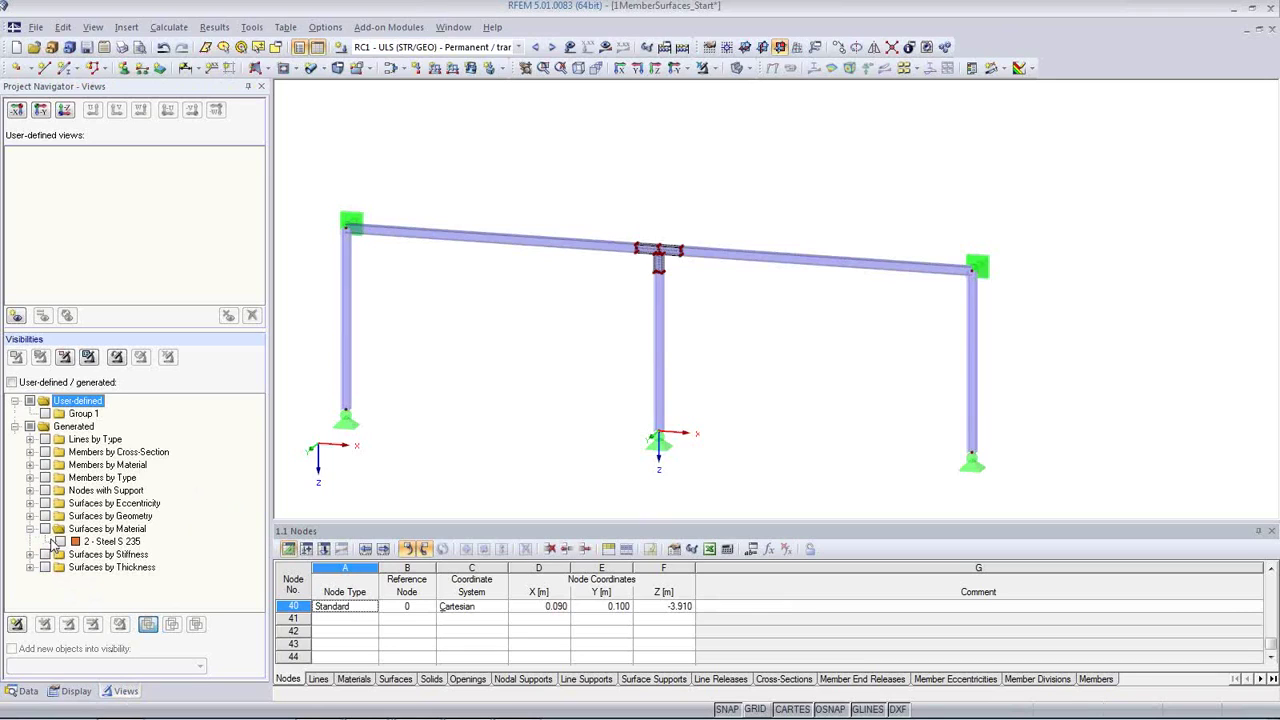
pyautogui.click(46, 530)
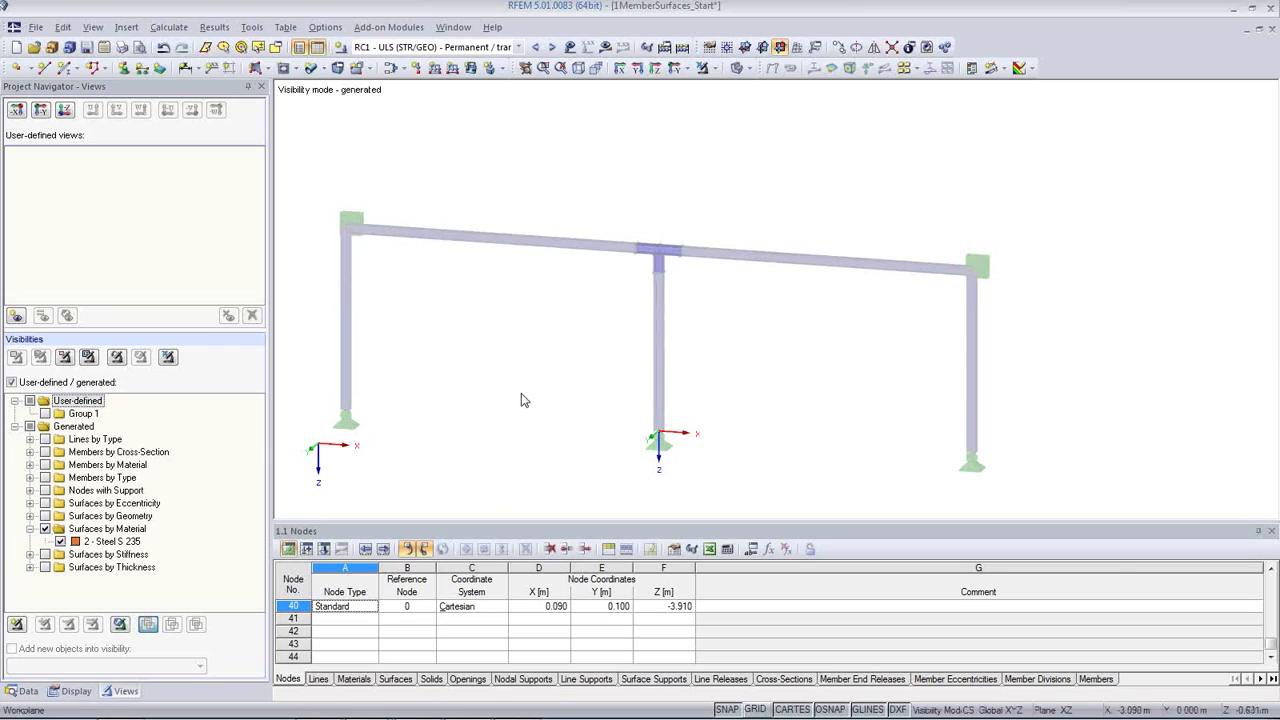
pyautogui.click(45, 465)
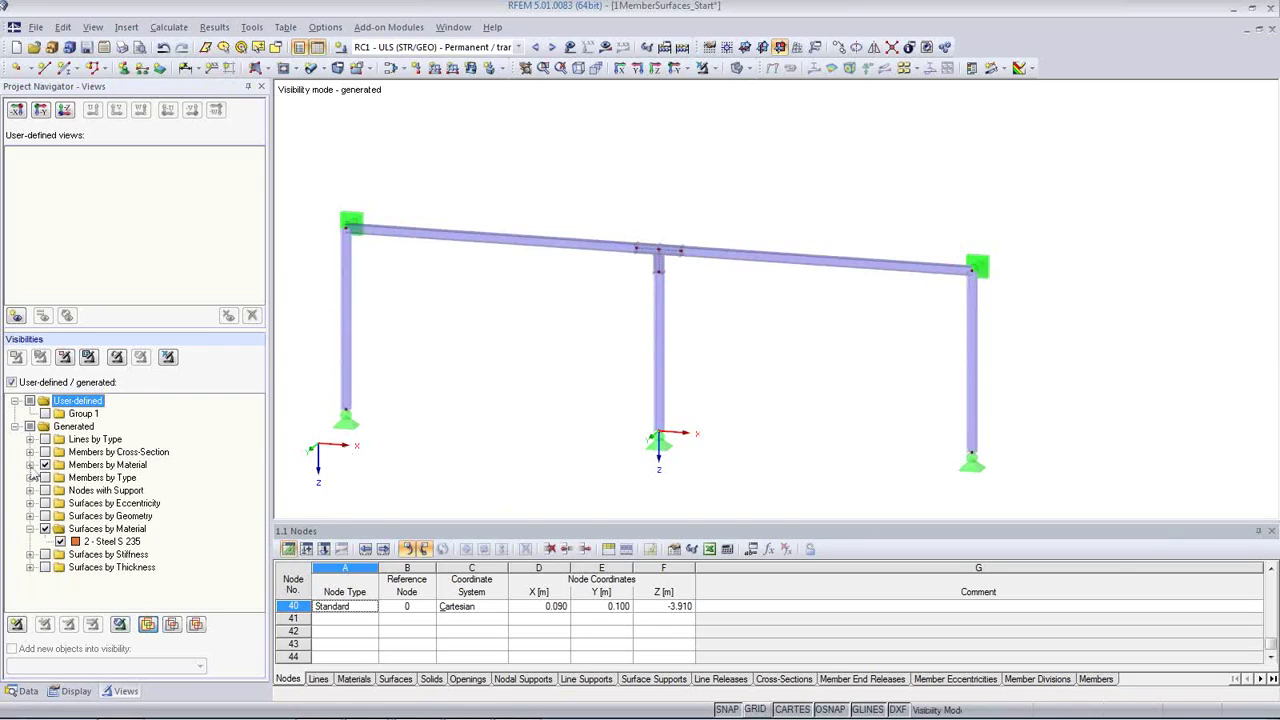
pyautogui.click(30, 465)
pyautogui.keyDown('ctrl'); pyautogui.moveTo(530, 372); pyautogui.dragTo(485, 398, button='middle'); pyautogui.keyUp('ctrl')
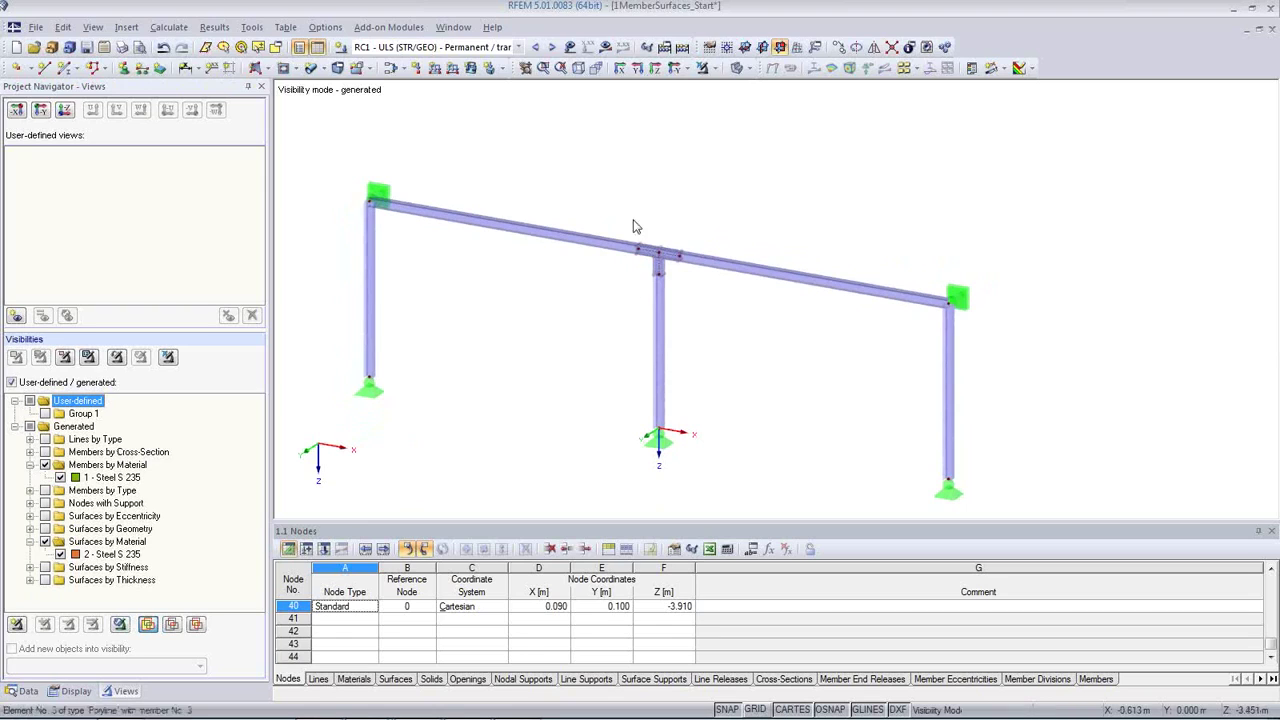
# Switch the model display through wireframe to solid rendering and check the members beside the transparent joint surfaces.
pyautogui.click(738, 68)
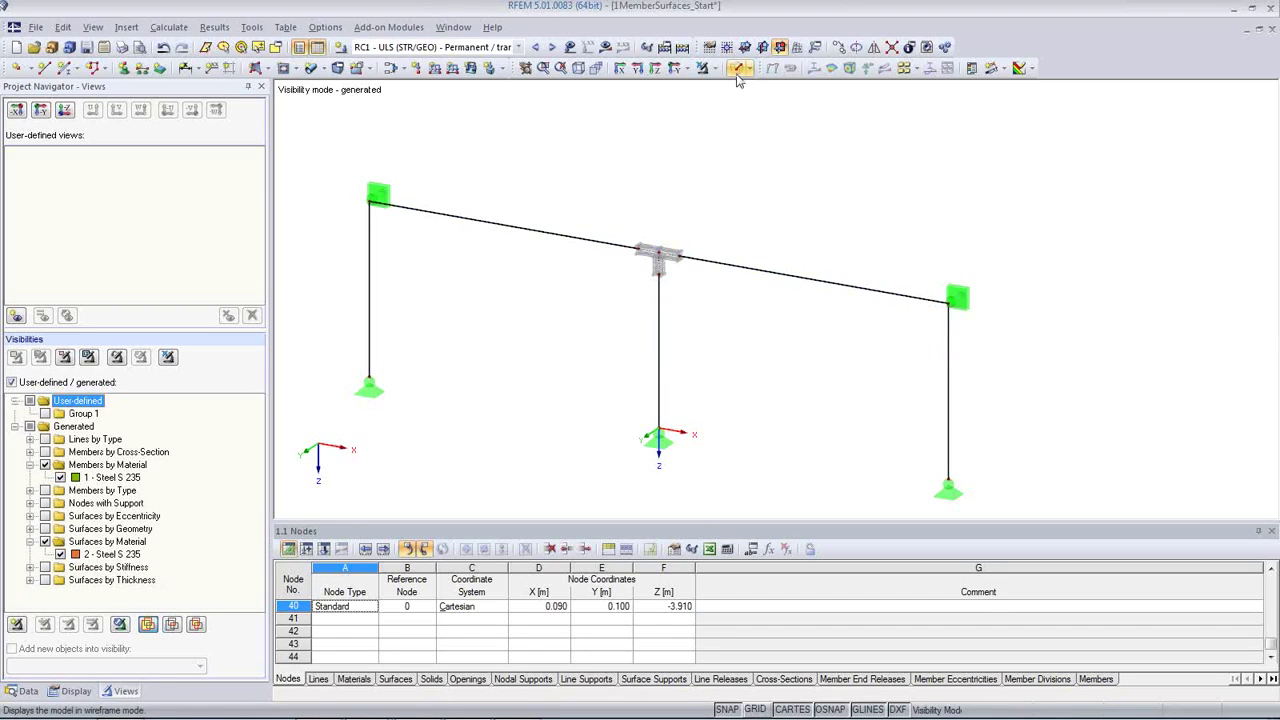
pyautogui.click(738, 68)
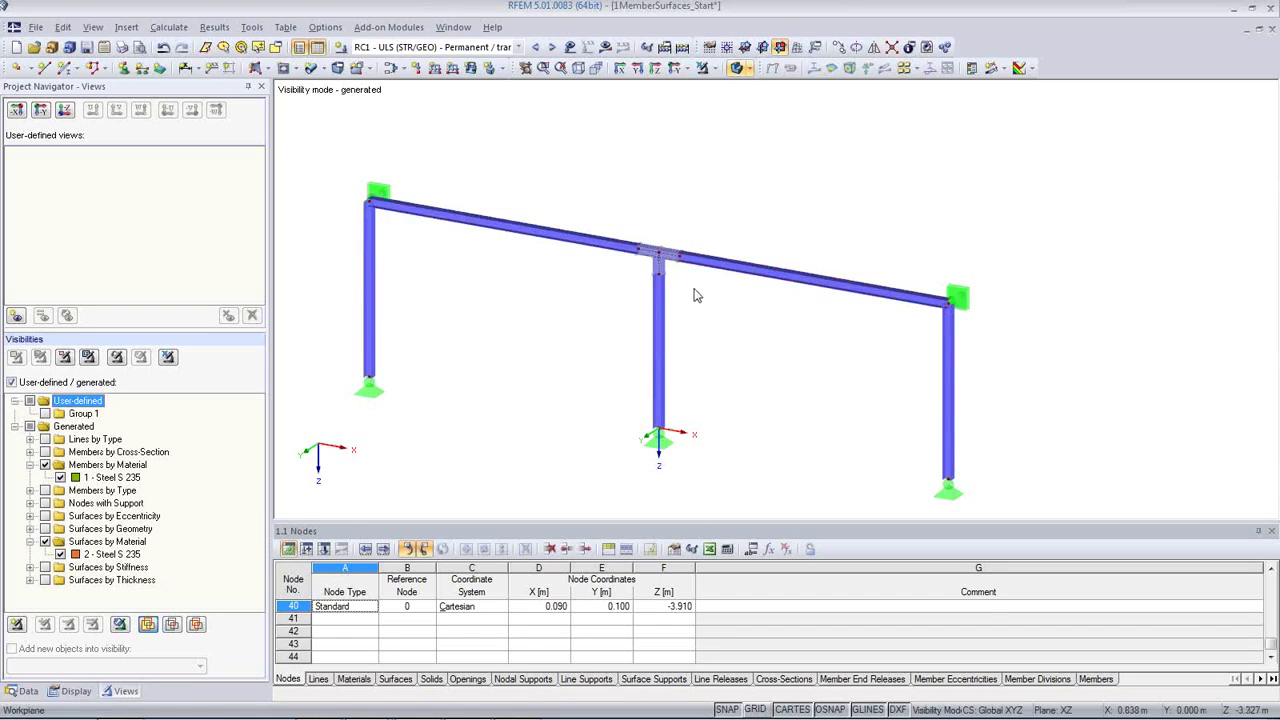
pyautogui.scroll(4, 697, 295)
pyautogui.scroll(-3, 677, 282)
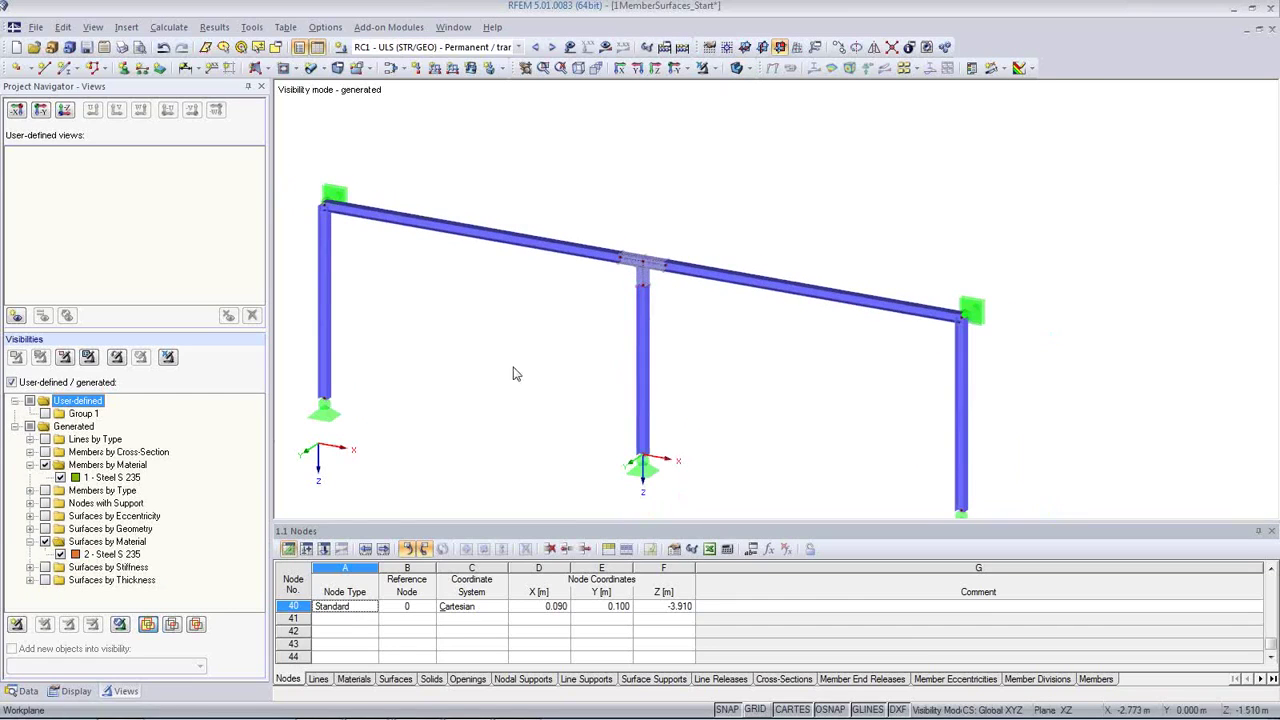
# Compare in the materials table which parts of the frame use material 1 and which use material 2.
pyautogui.click(354, 679)
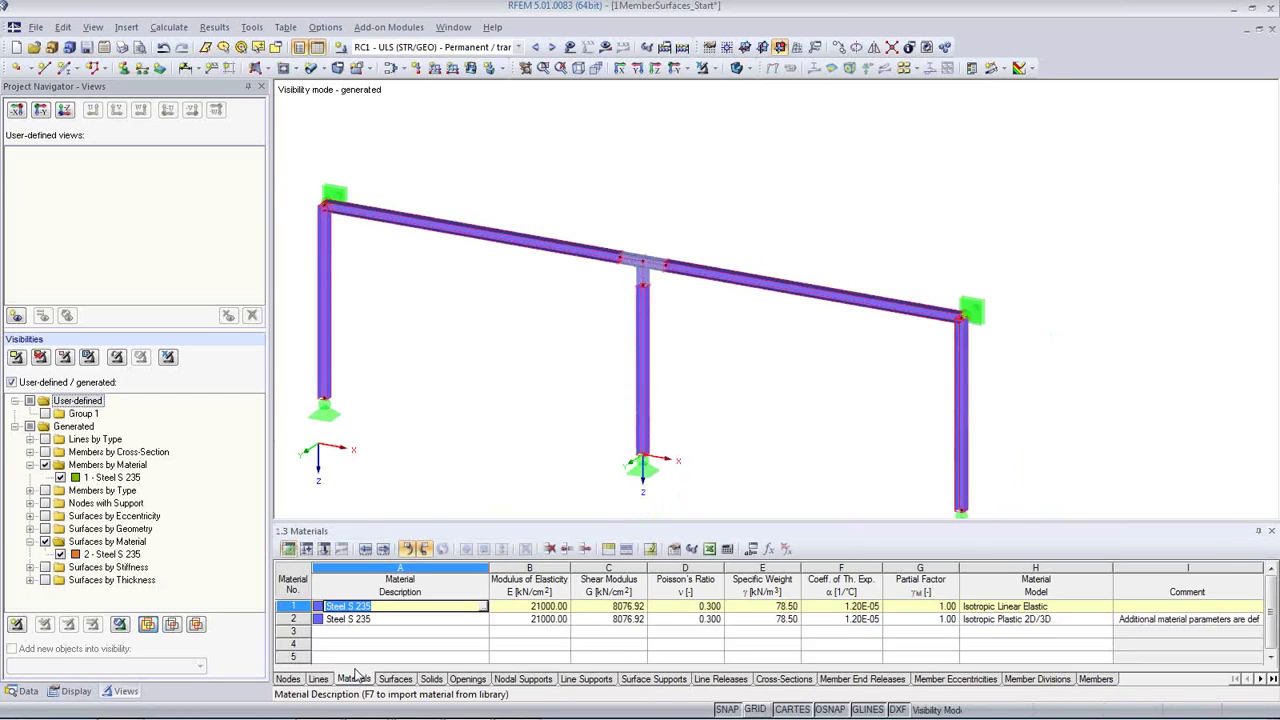
pyautogui.click(409, 619)
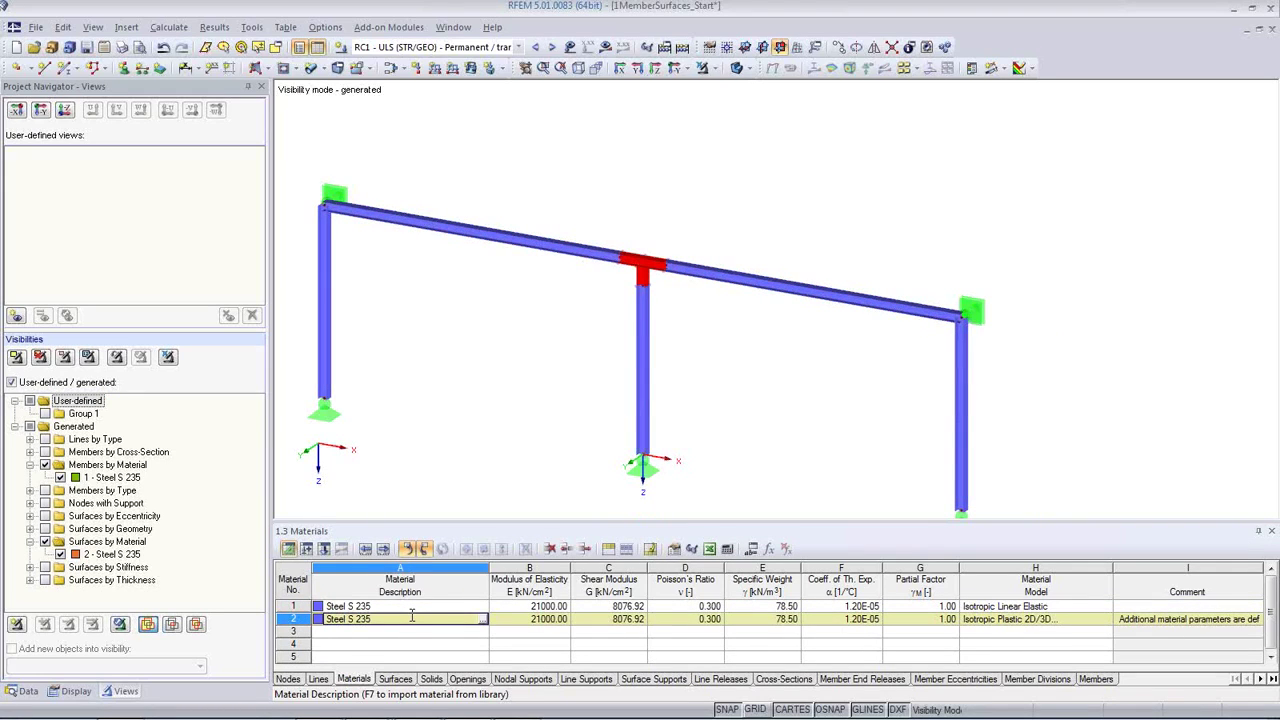
pyautogui.click(406, 606)
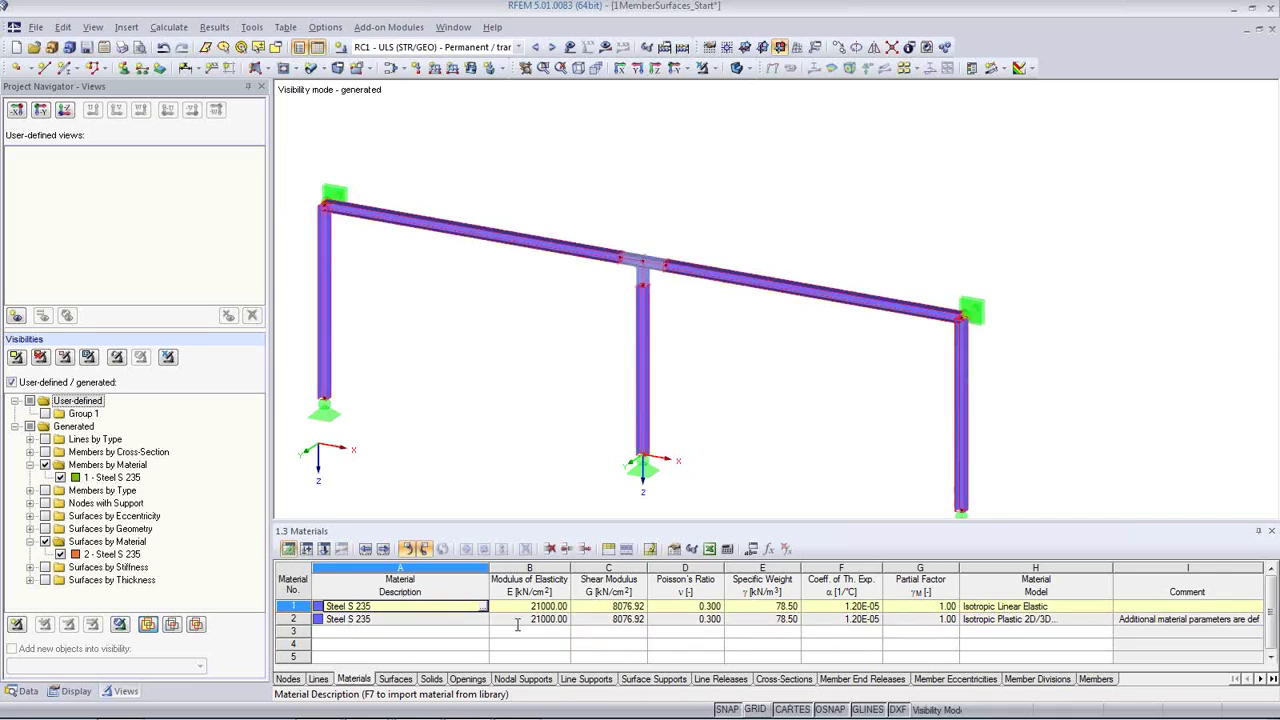
pyautogui.press('Down')
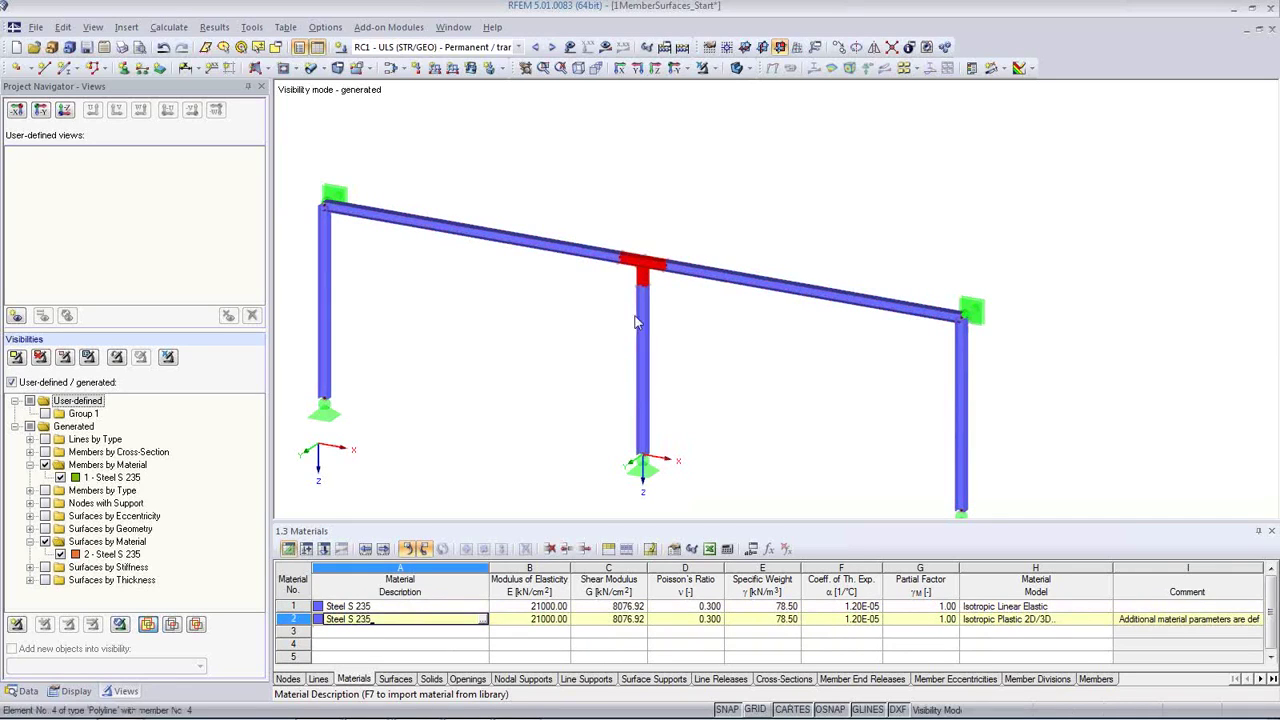
pyautogui.click(414, 606)
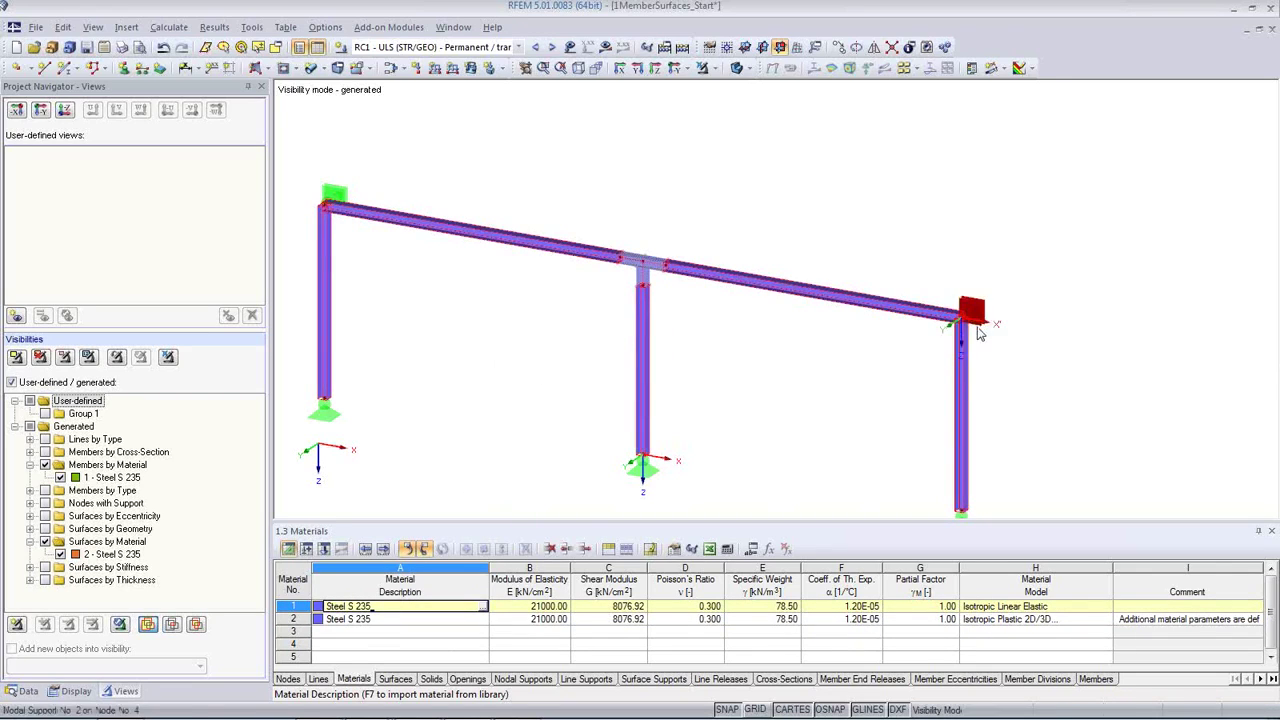
pyautogui.click(432, 619)
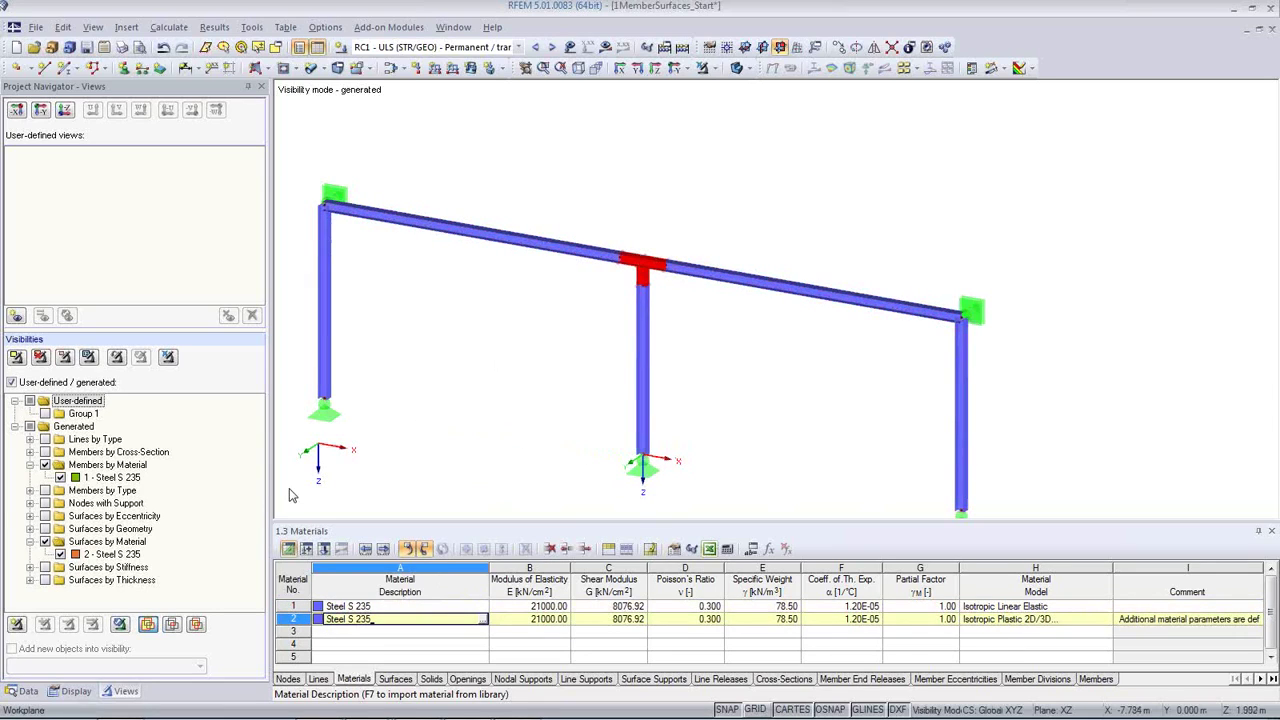
# Toggle the visibility of members and surfaces by material to compare them, and cancel the visibility mode.
pyautogui.click(44, 465)
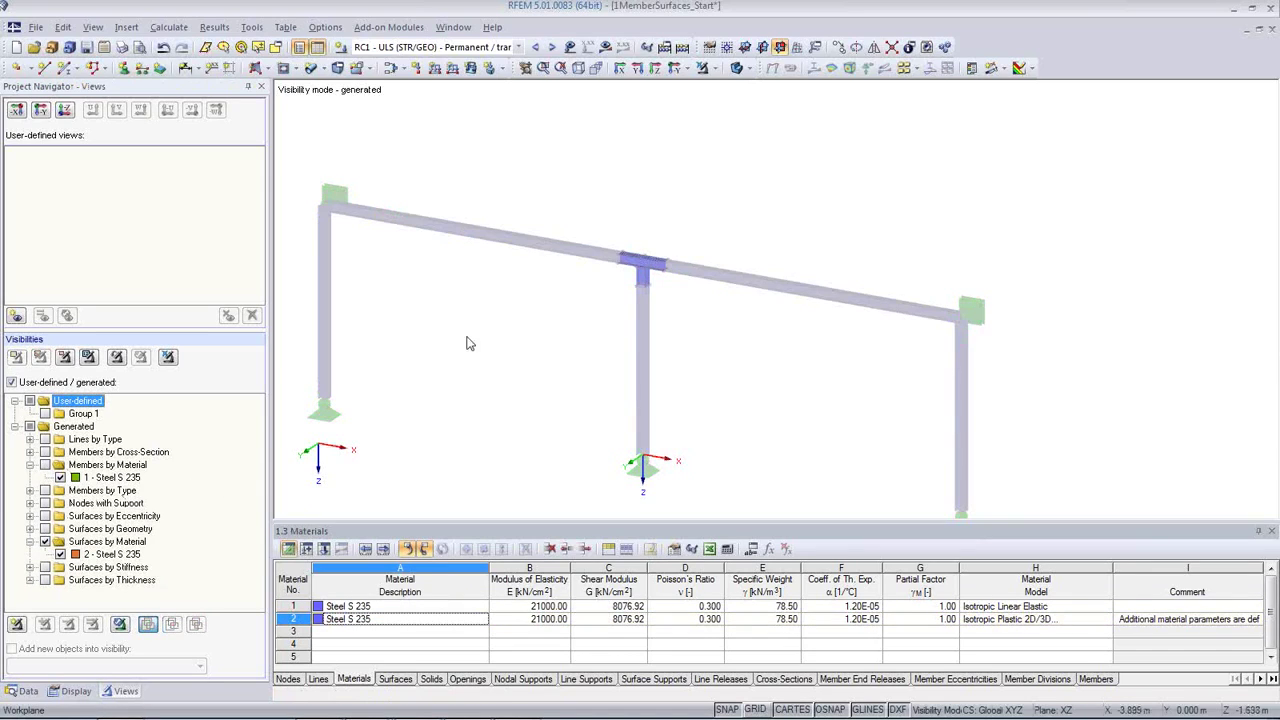
pyautogui.click(44, 465)
pyautogui.click(44, 465)
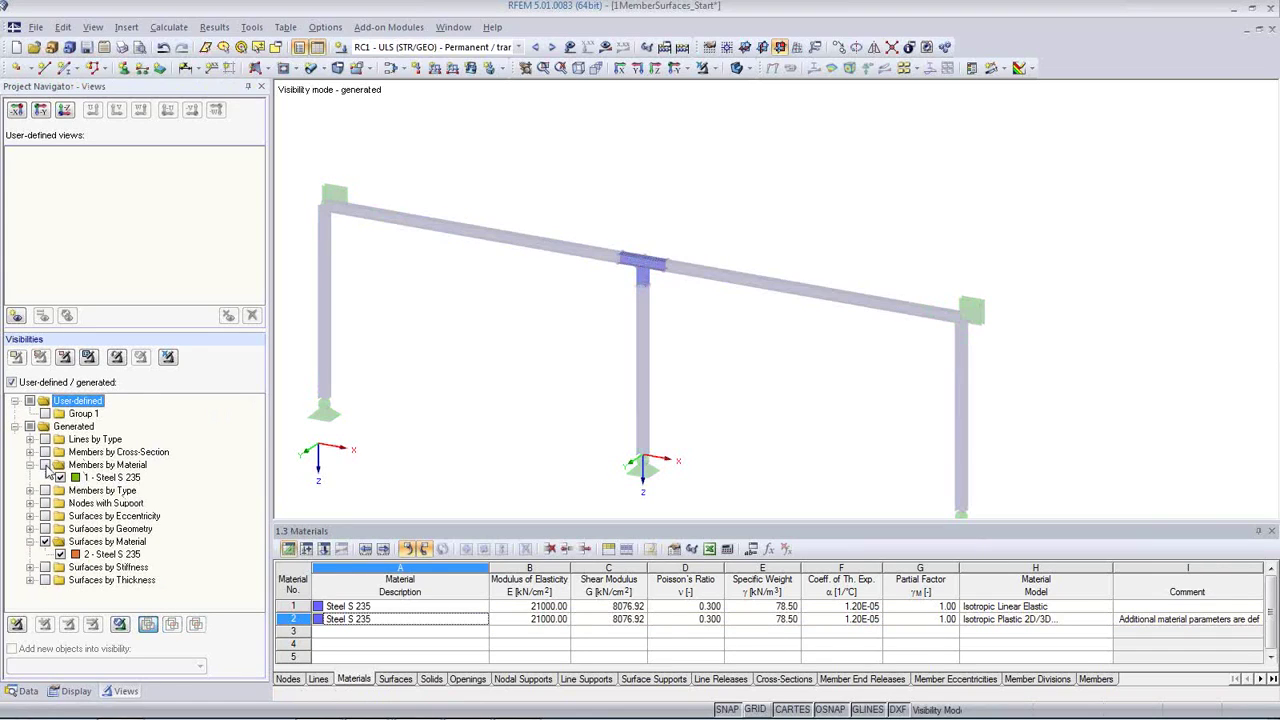
pyautogui.click(45, 542)
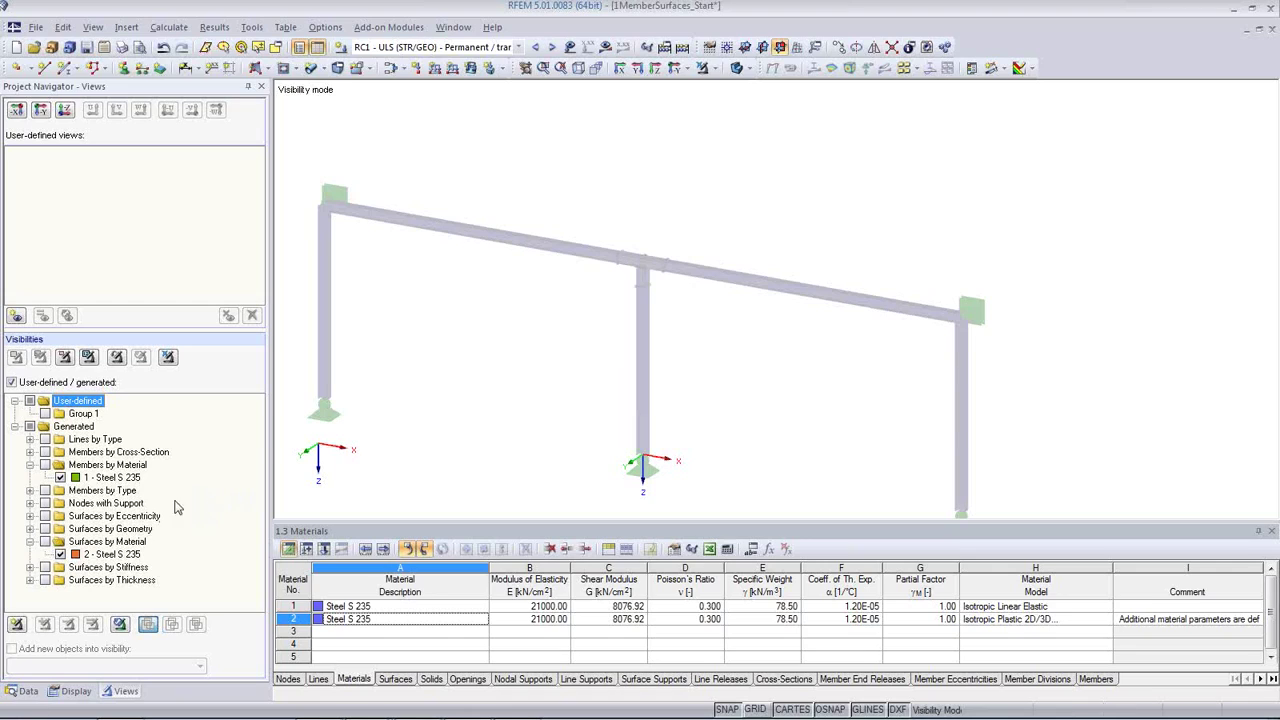
pyautogui.click(44, 465)
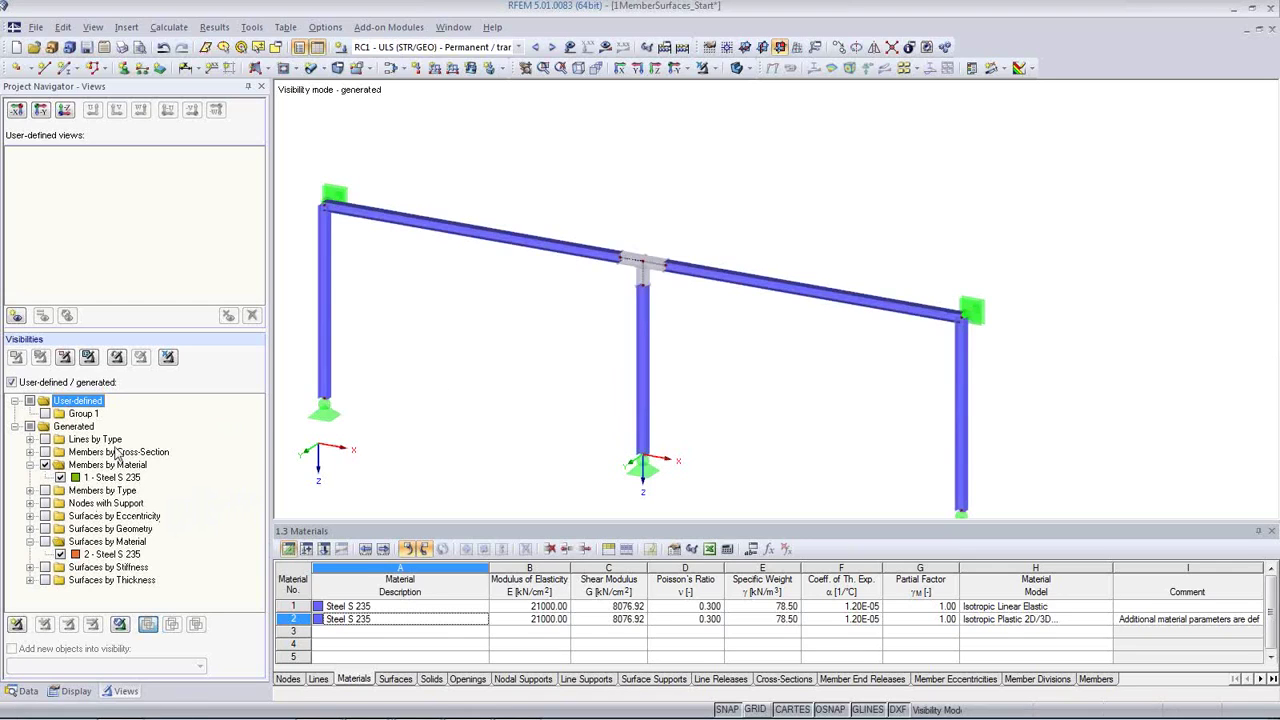
pyautogui.click(45, 542)
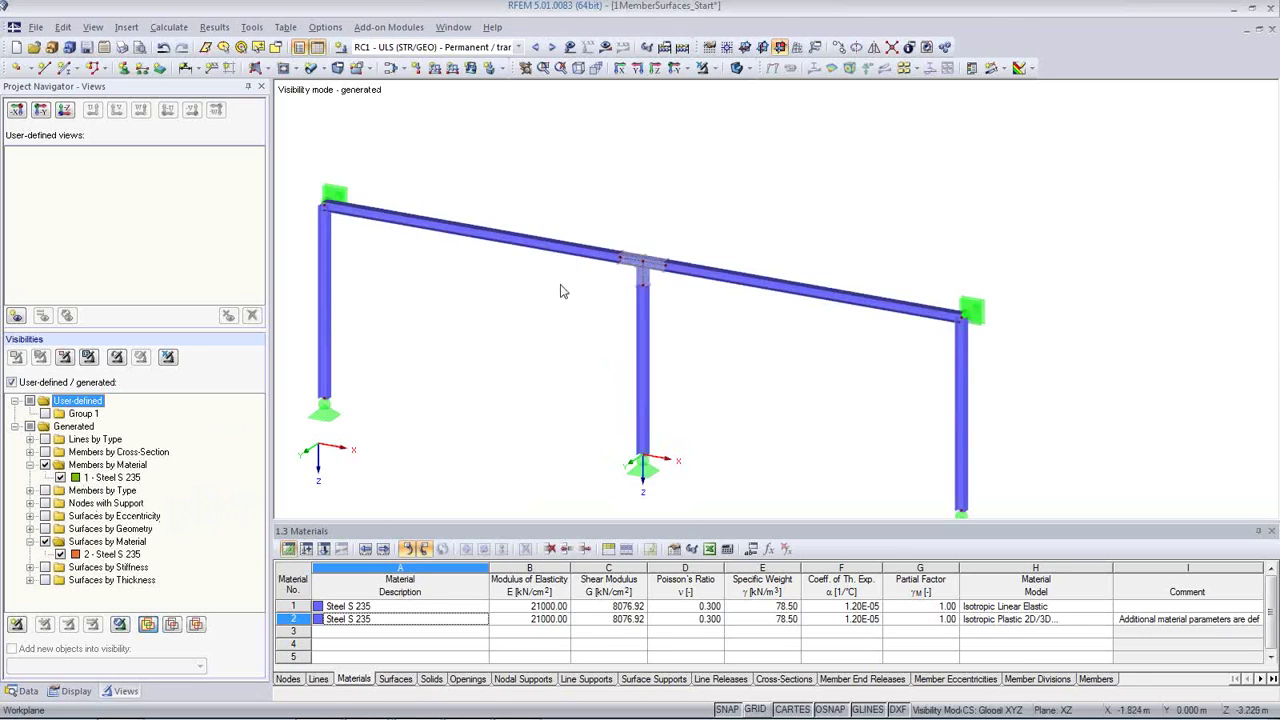
pyautogui.click(168, 358)
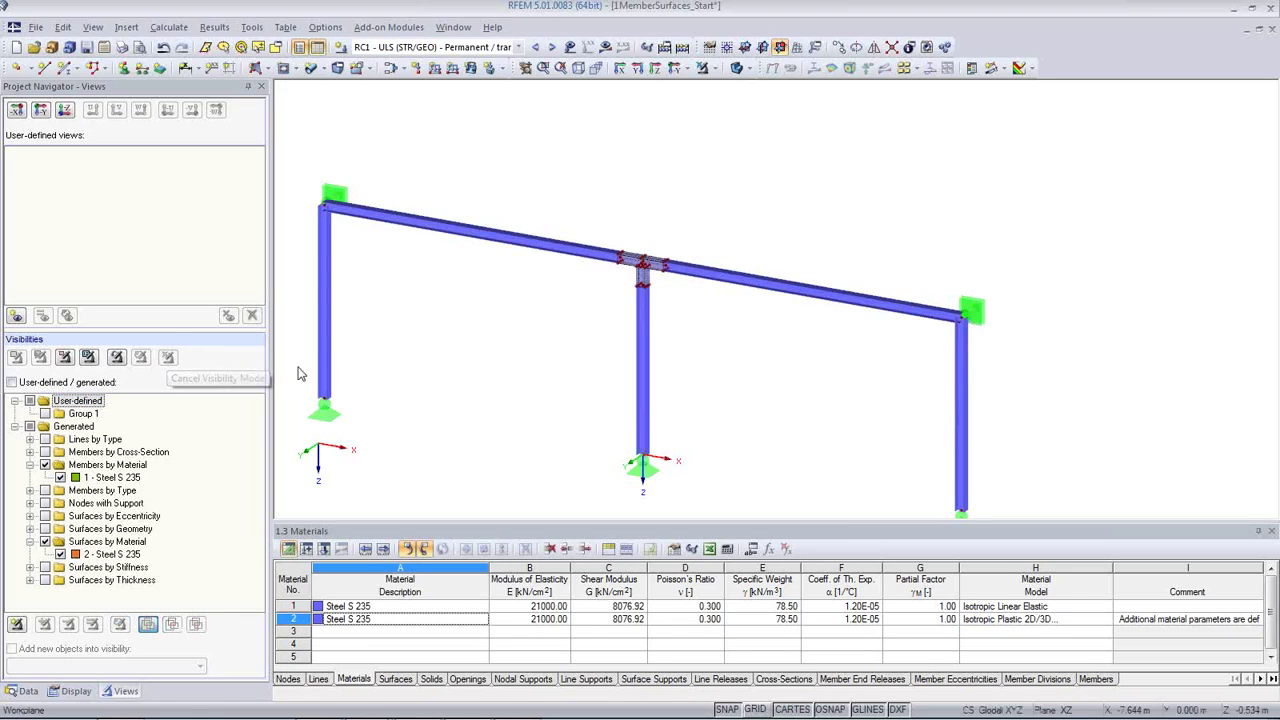
# Request the results of RC1 and start its calculation.
pyautogui.scroll(2, 697, 287)
pyautogui.scroll(-3, 697, 287)
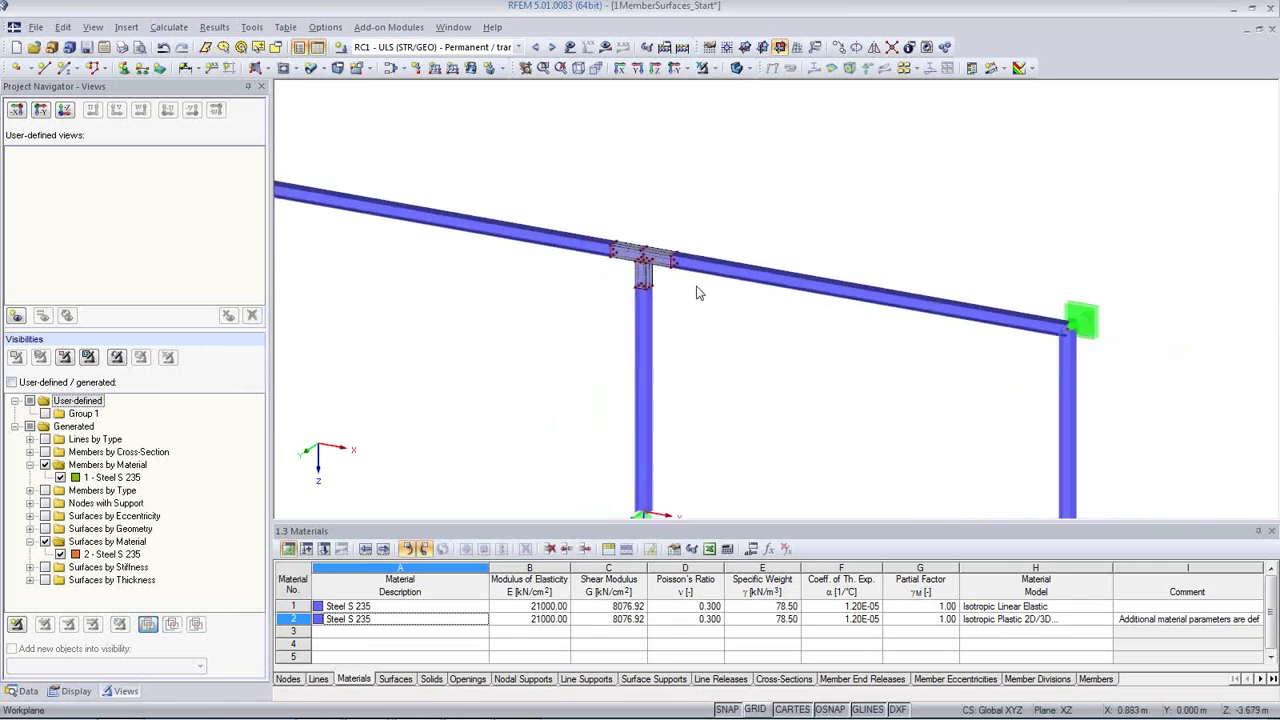
pyautogui.moveTo(766, 371); pyautogui.dragTo(781, 343, button='middle')
pyautogui.click(605, 47)
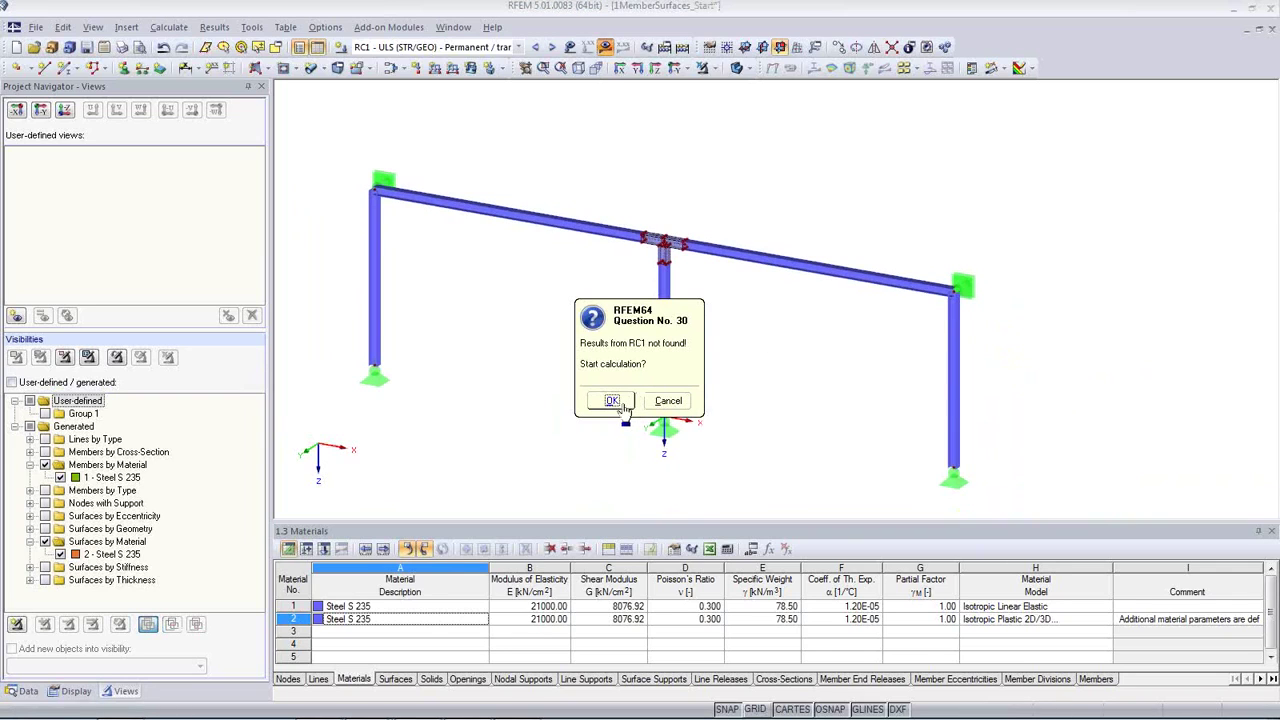
pyautogui.click(613, 401)
pyautogui.scroll(2, 687, 302)
pyautogui.scroll(5, 687, 302)
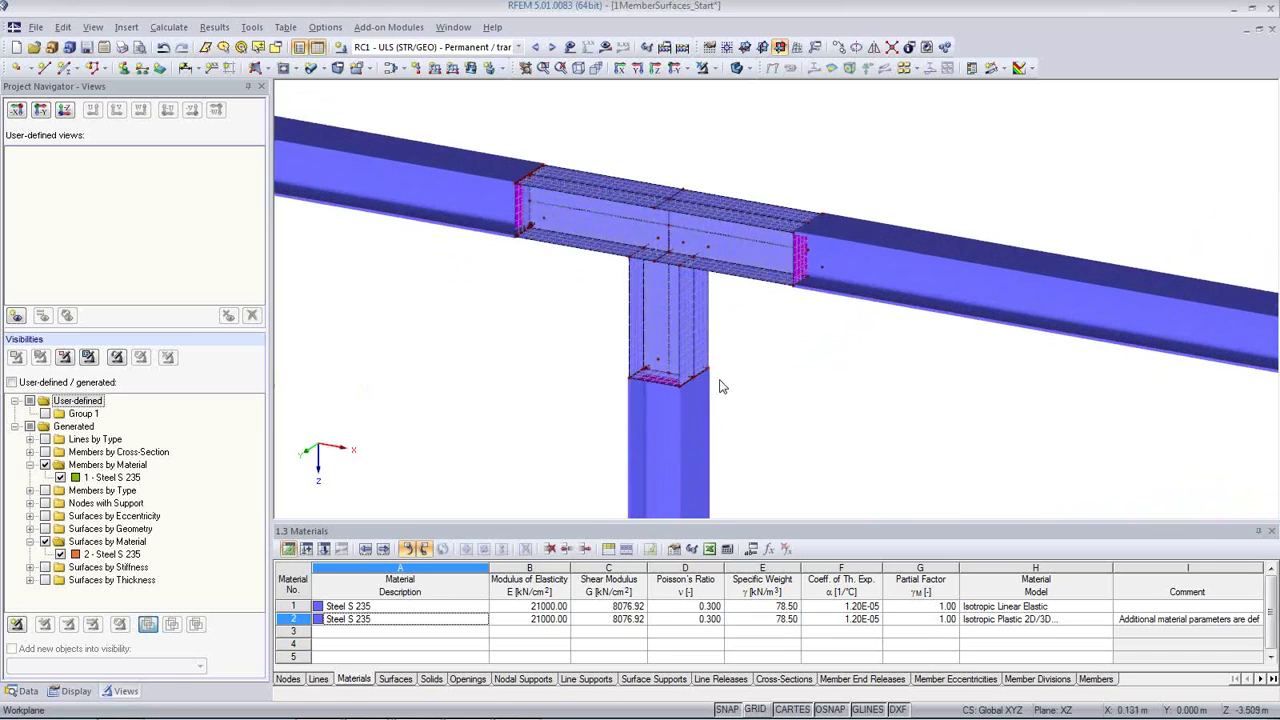
# Highlight the upper and lower beam flange surfaces at the joint for inspection, and clear the selection.
pyautogui.scroll(3, 722, 387)
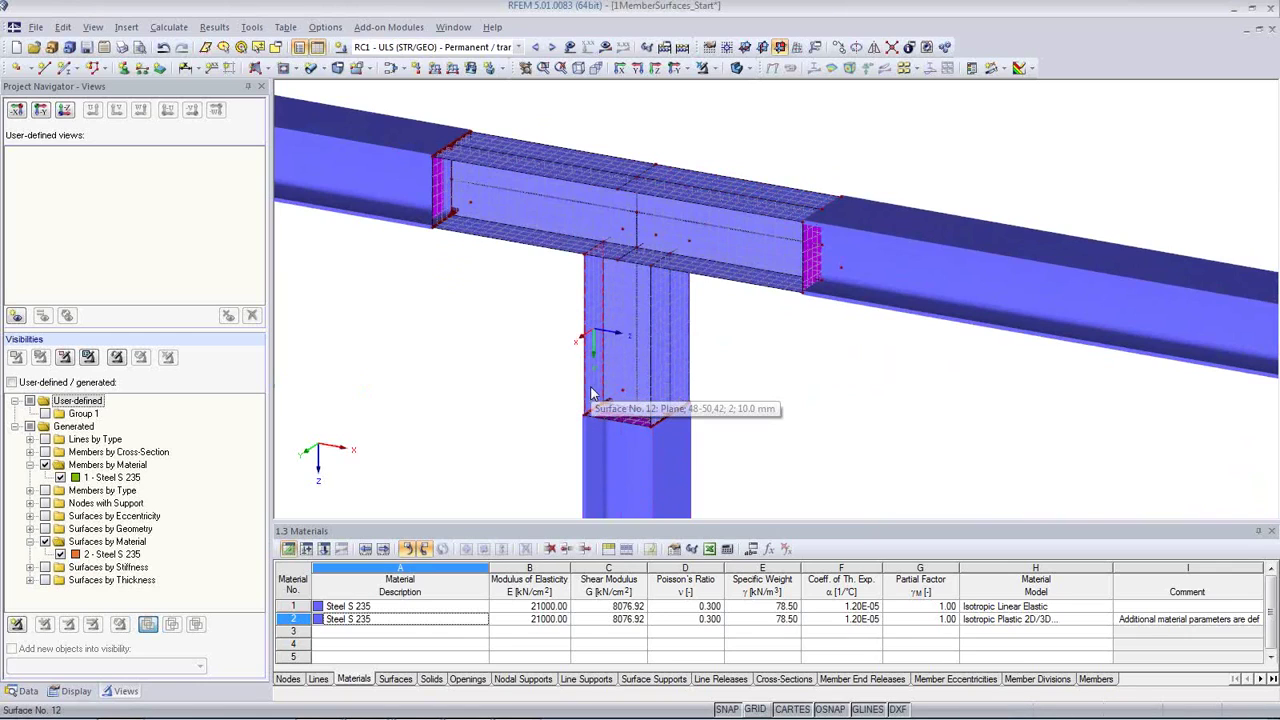
pyautogui.click(536, 249)
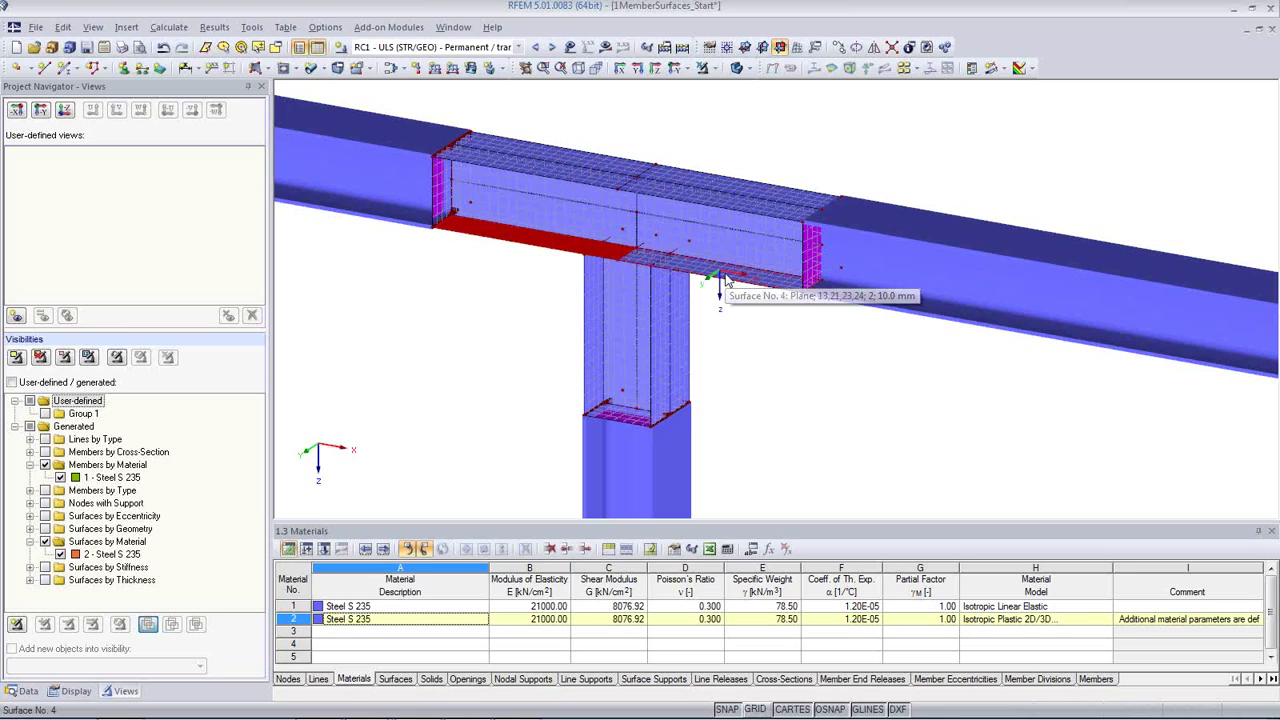
pyautogui.keyDown('ctrl'); pyautogui.click(764, 284); pyautogui.keyUp('ctrl')
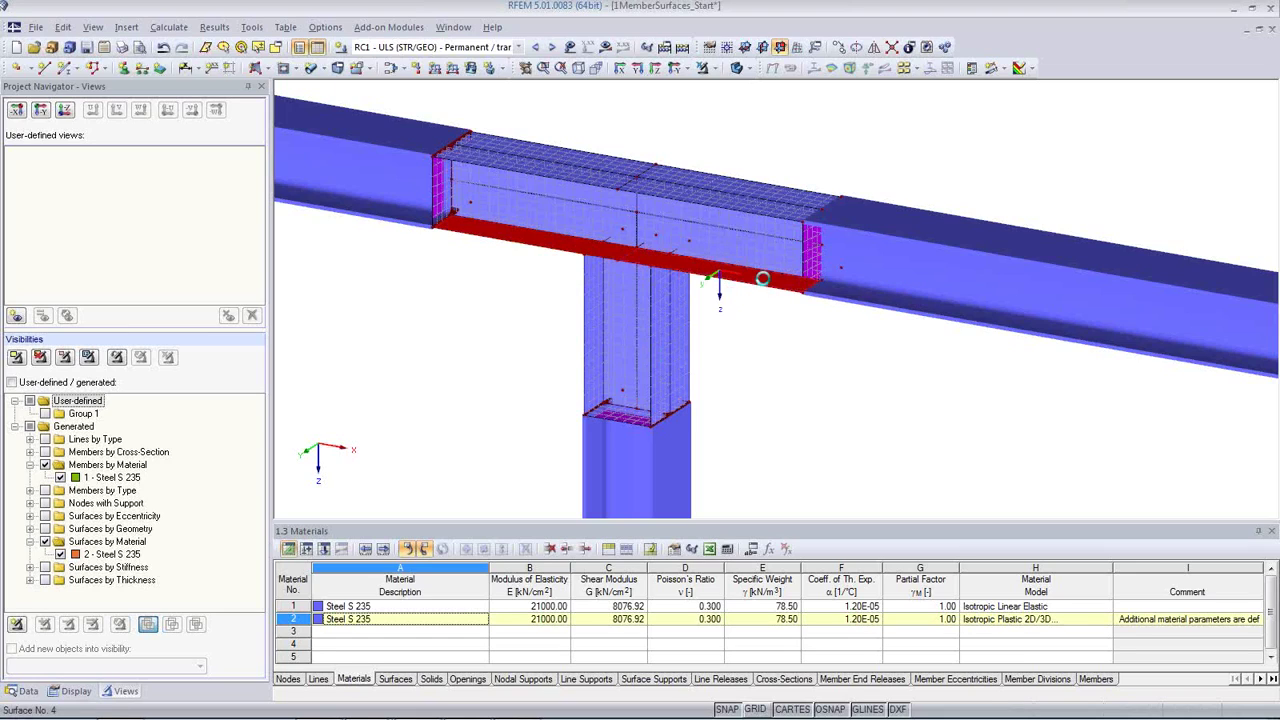
pyautogui.keyDown('ctrl'); pyautogui.click(749, 207); pyautogui.keyUp('ctrl')
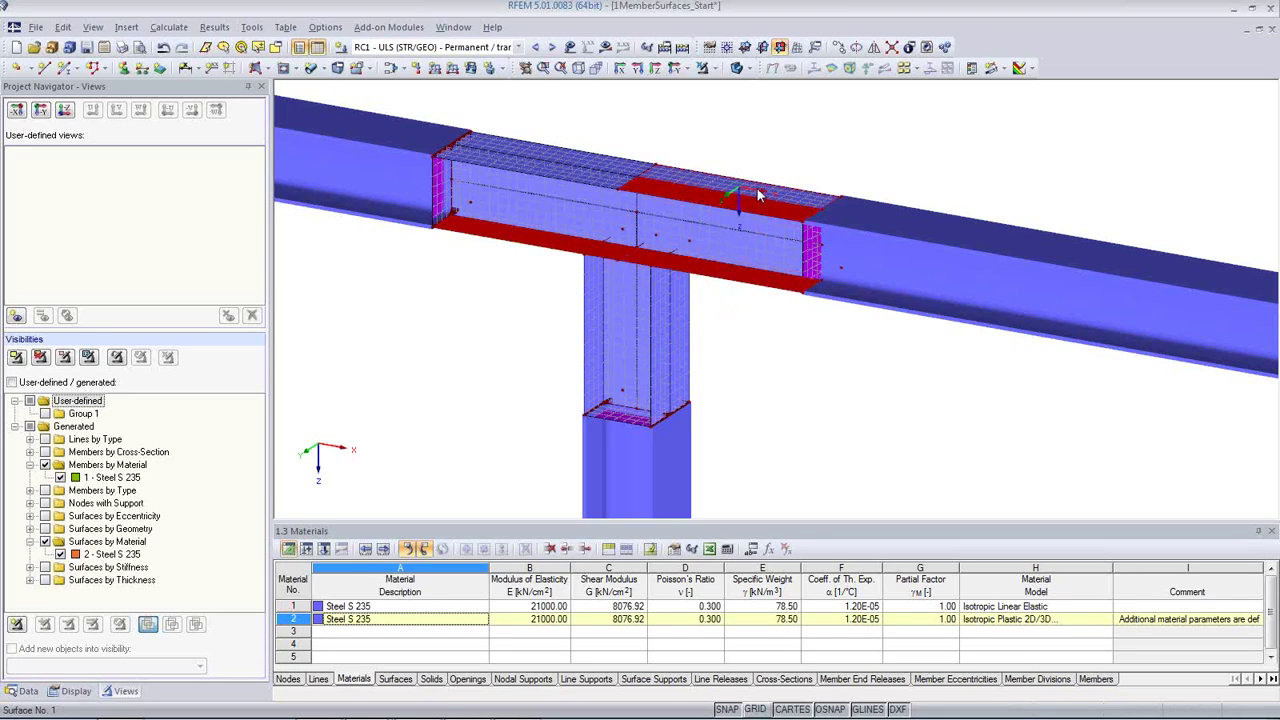
pyautogui.keyDown('ctrl'); pyautogui.click(517, 152); pyautogui.keyUp('ctrl')
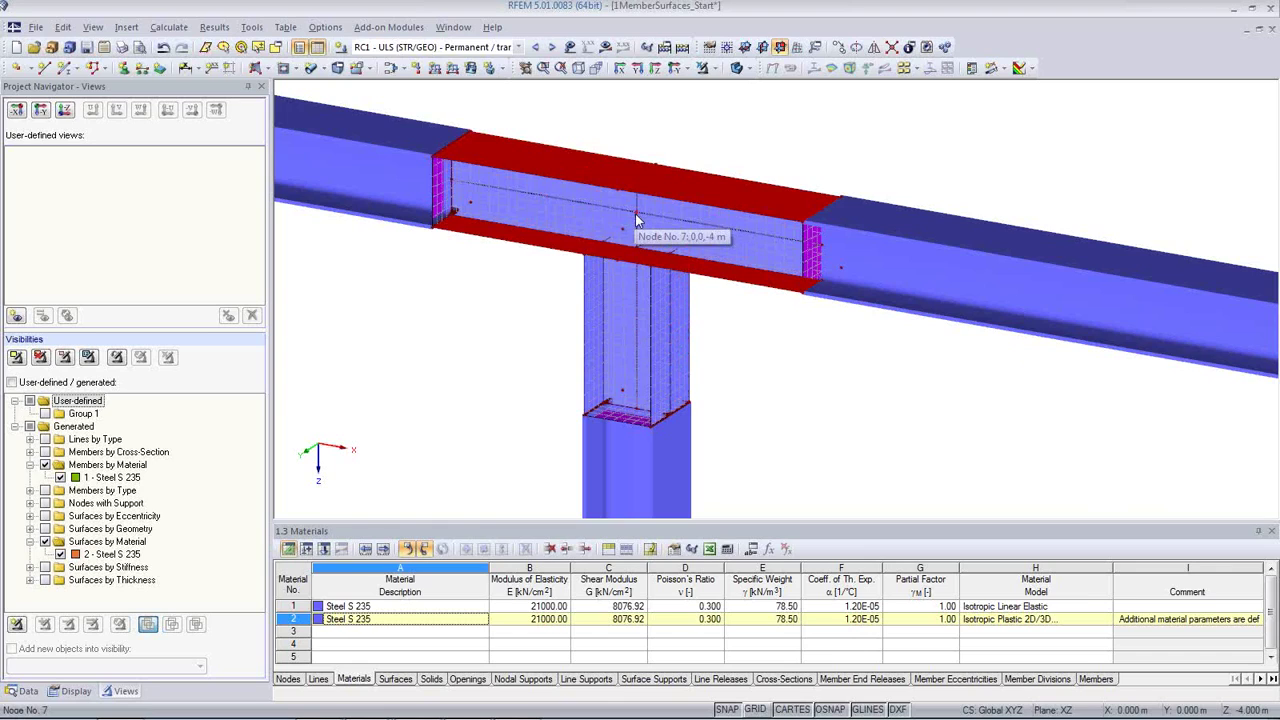
pyautogui.press('Escape')
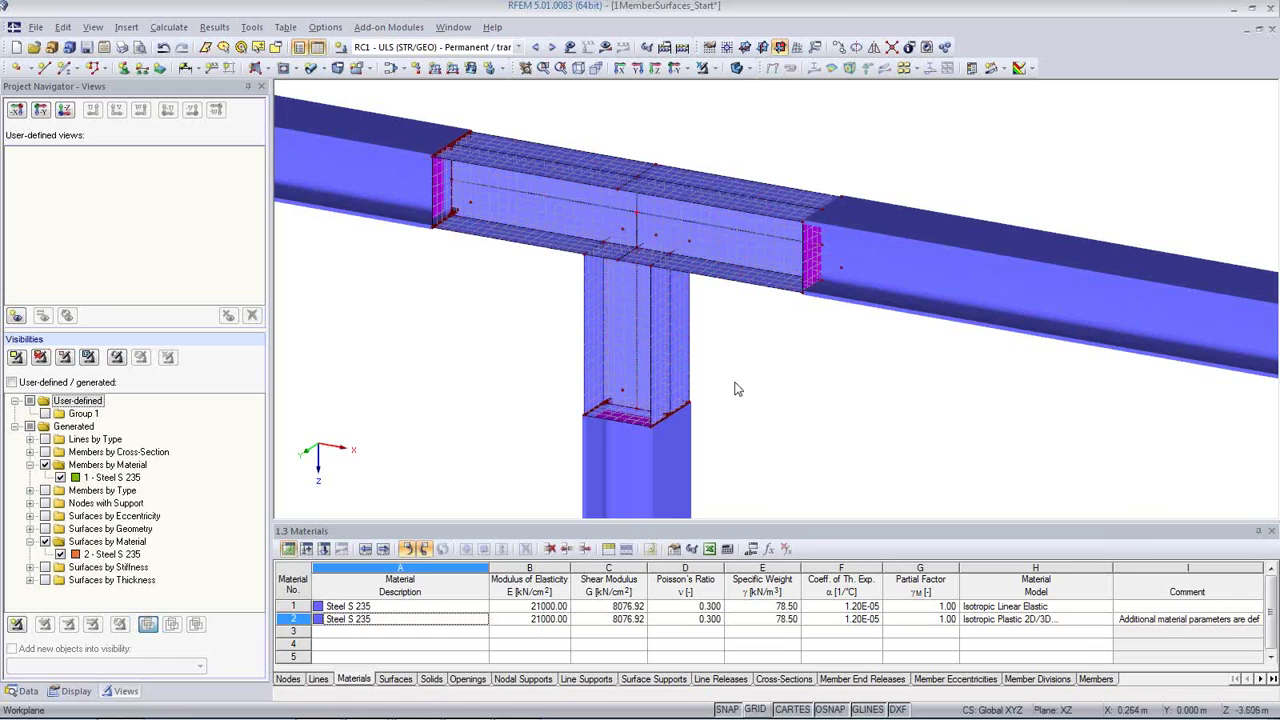
# Set the thickness of all upper and lower beam flange surfaces at the joint to 20 mm.
pyautogui.moveTo(814, 373); pyautogui.dragTo(918, 374, button='middle')
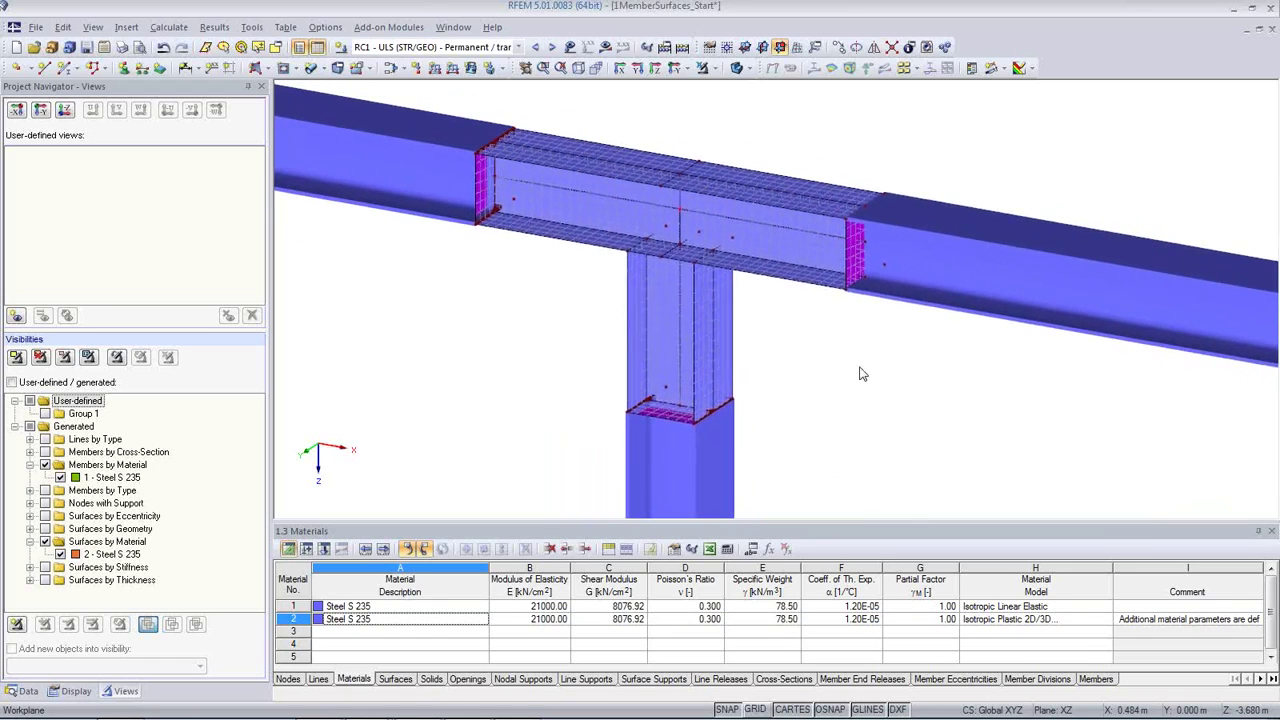
pyautogui.moveTo(940, 400); pyautogui.dragTo(880, 320, button='middle')
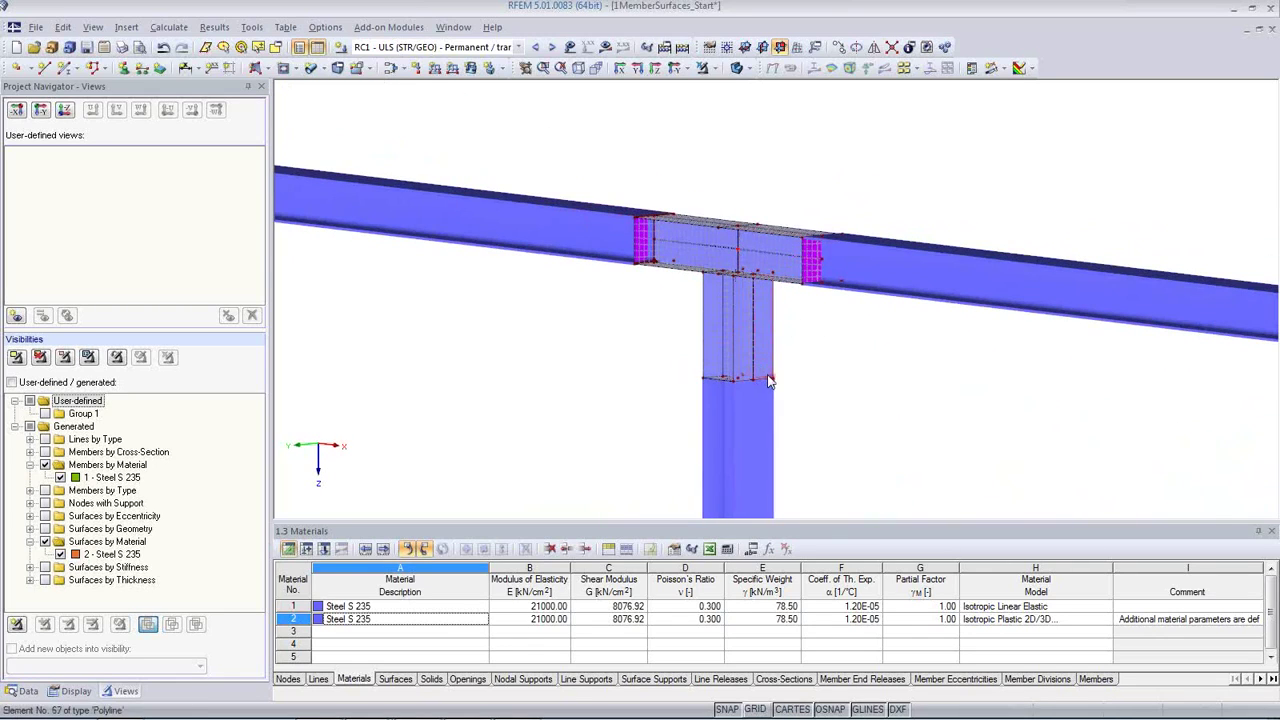
pyautogui.keyDown('ctrl'); pyautogui.moveTo(914, 360); pyautogui.dragTo(910, 240, button='middle'); pyautogui.keyUp('ctrl')
pyautogui.scroll(1, 640, 288)
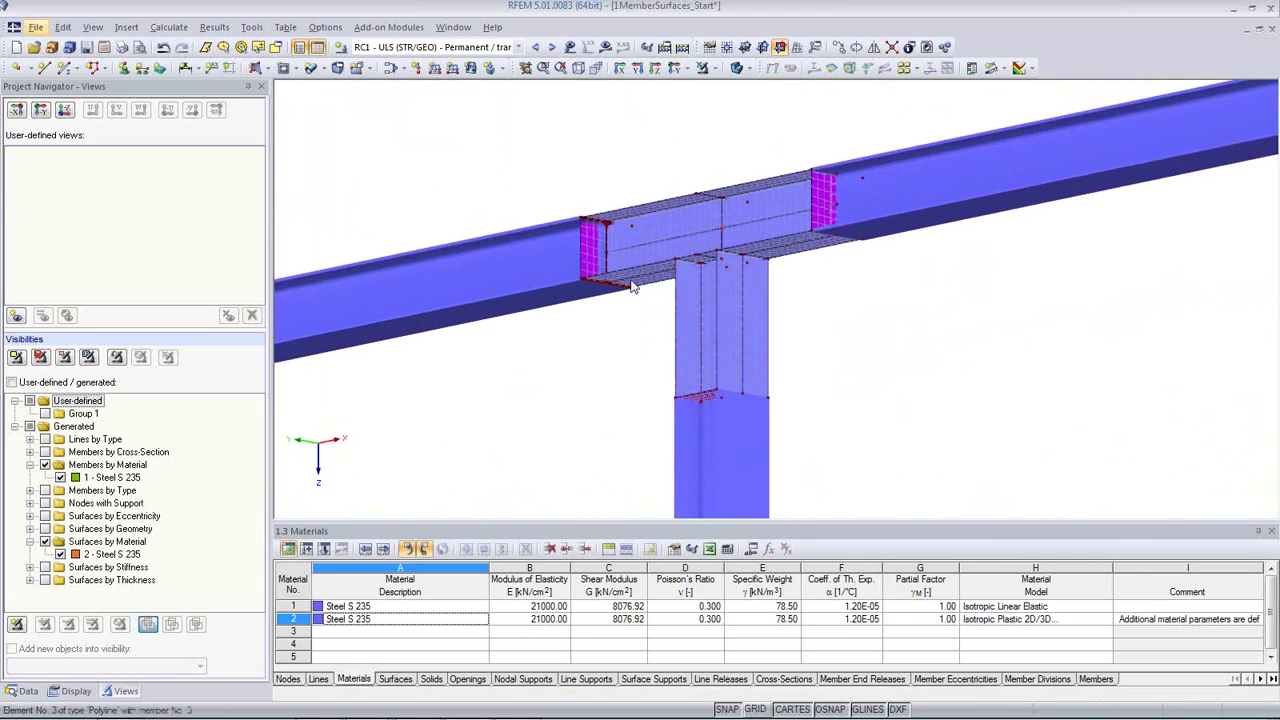
pyautogui.scroll(3, 635, 280)
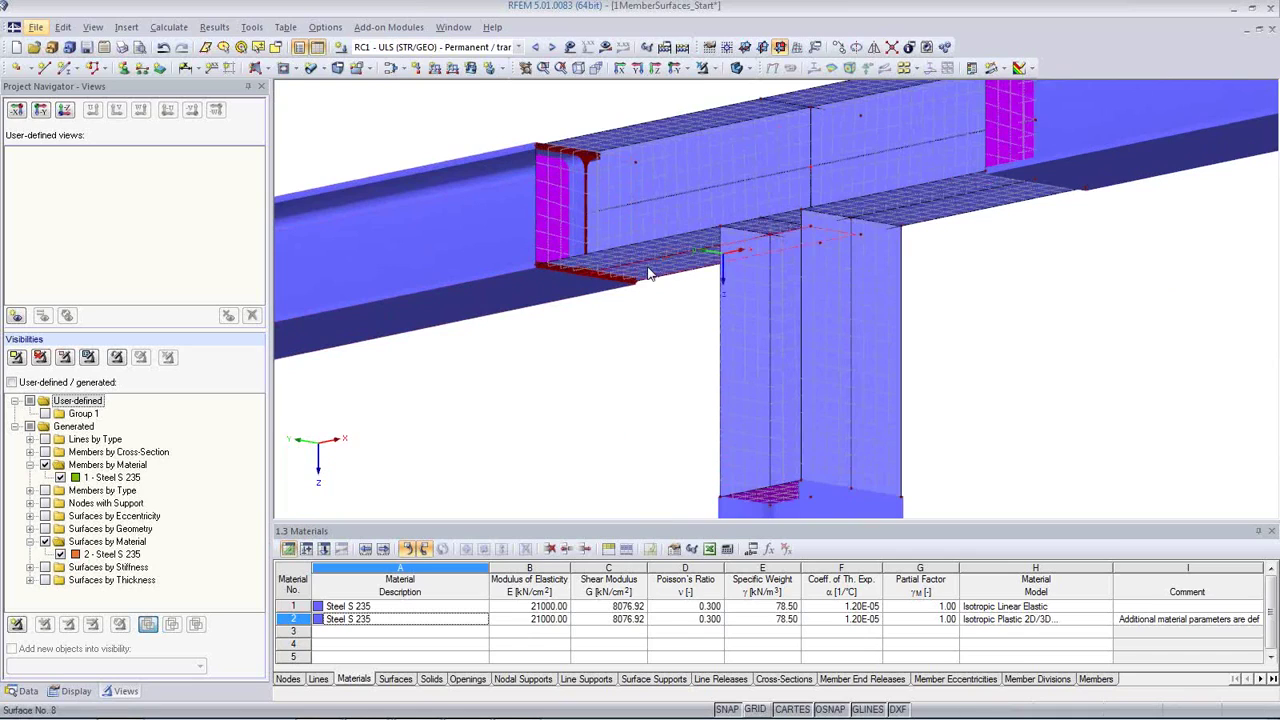
pyautogui.click(638, 262)
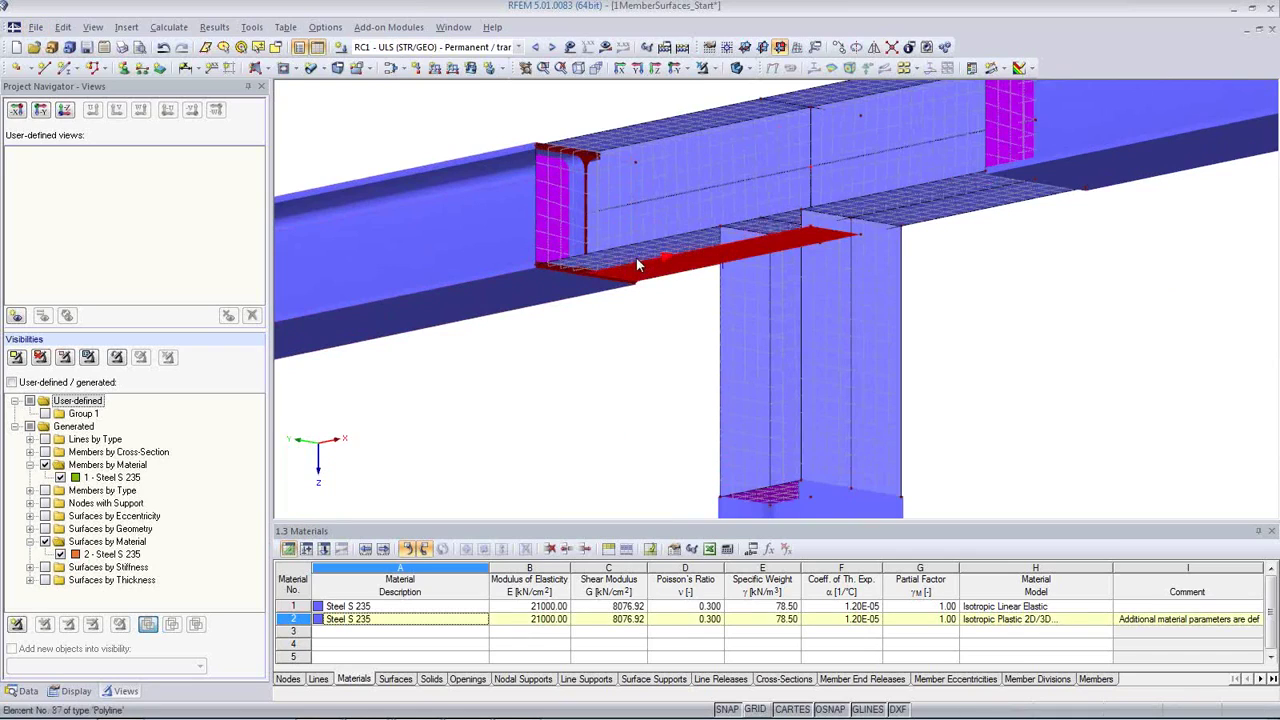
pyautogui.keyDown('ctrl'); pyautogui.click(889, 203); pyautogui.keyUp('ctrl')
pyautogui.keyDown('ctrl'); pyautogui.click(935, 220); pyautogui.keyUp('ctrl')
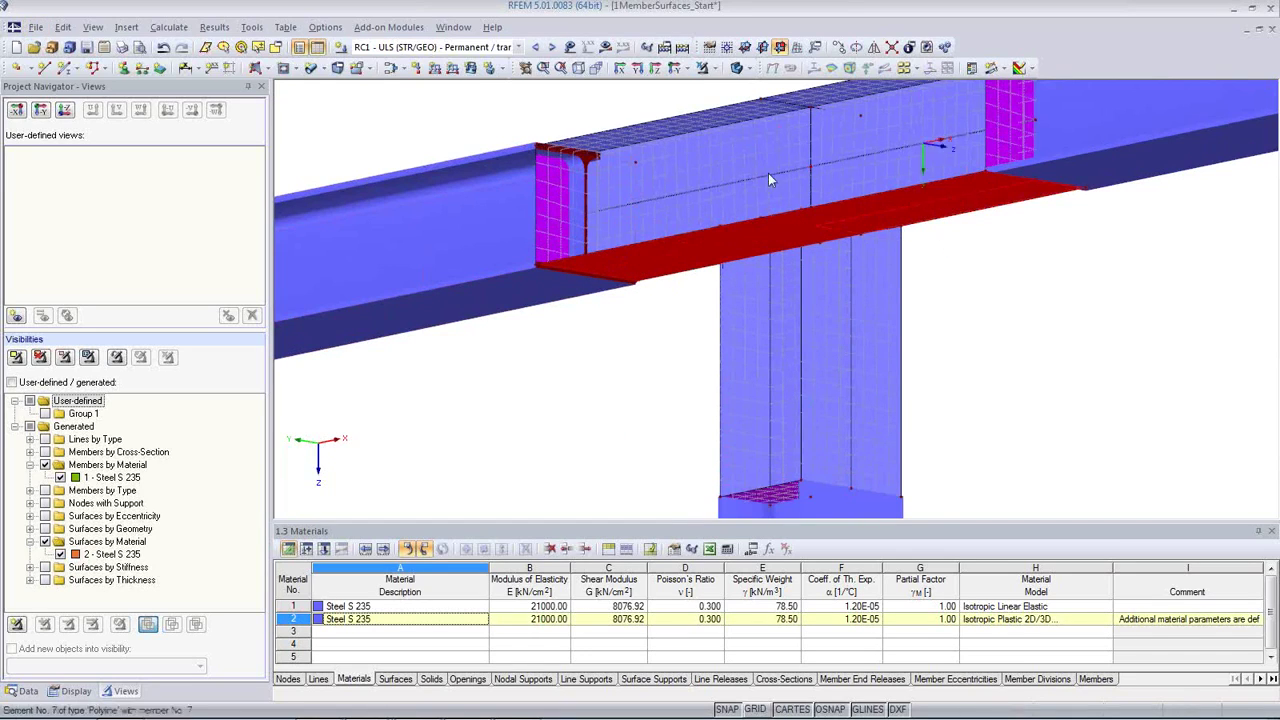
pyautogui.keyDown('ctrl'); pyautogui.click(699, 123); pyautogui.keyUp('ctrl')
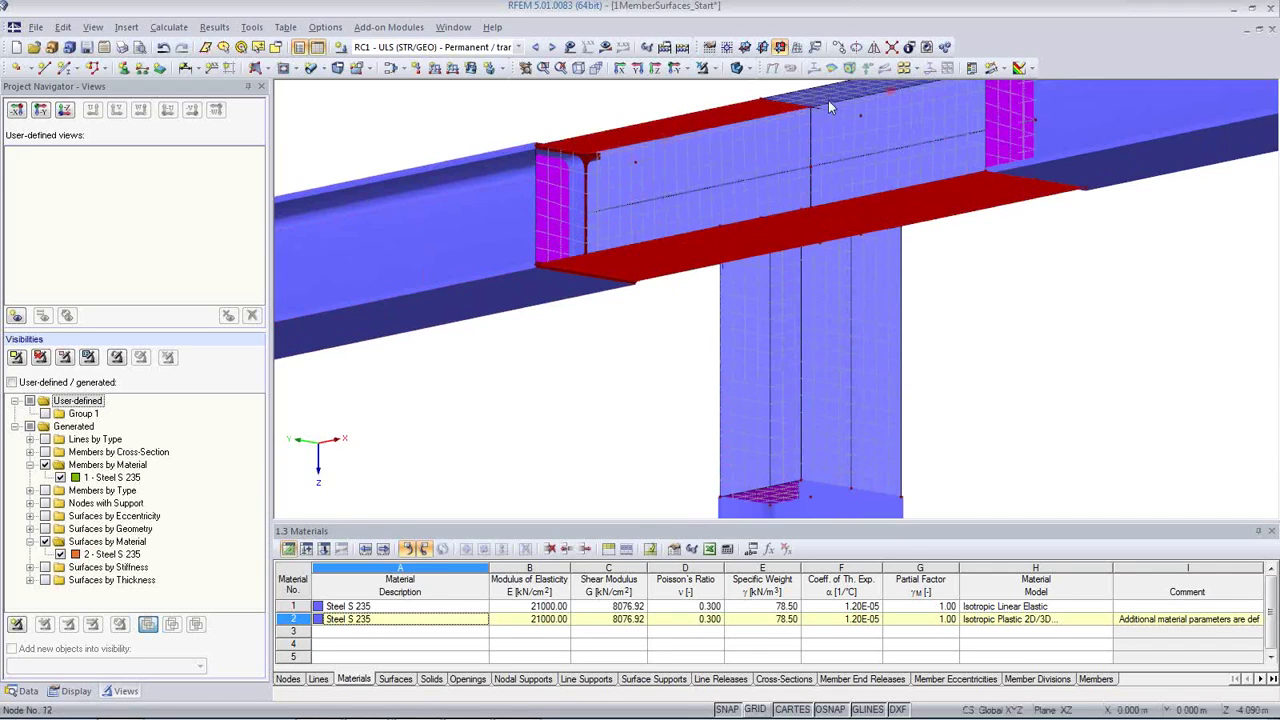
pyautogui.keyDown('ctrl'); pyautogui.moveTo(893, 236); pyautogui.dragTo(786, 214, button='middle'); pyautogui.keyUp('ctrl')
pyautogui.keyDown('ctrl'); pyautogui.click(793, 156); pyautogui.keyUp('ctrl')
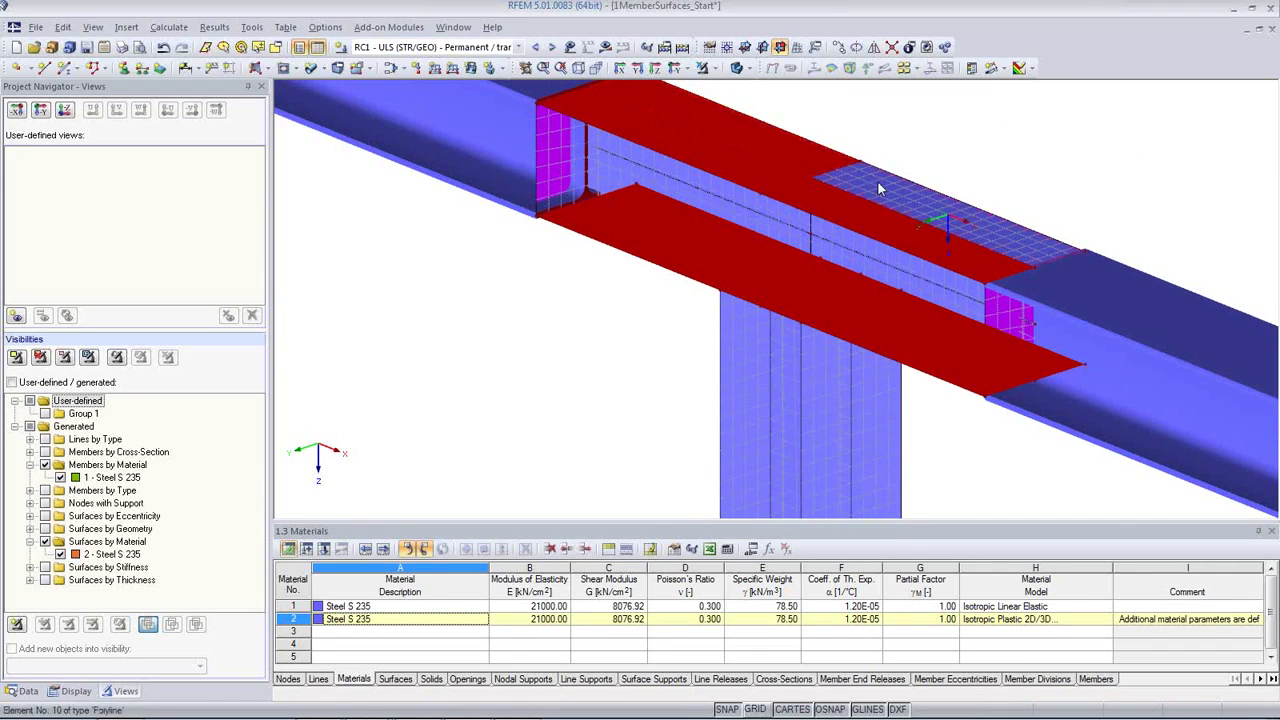
pyautogui.keyDown('ctrl'); pyautogui.click(883, 181); pyautogui.keyUp('ctrl')
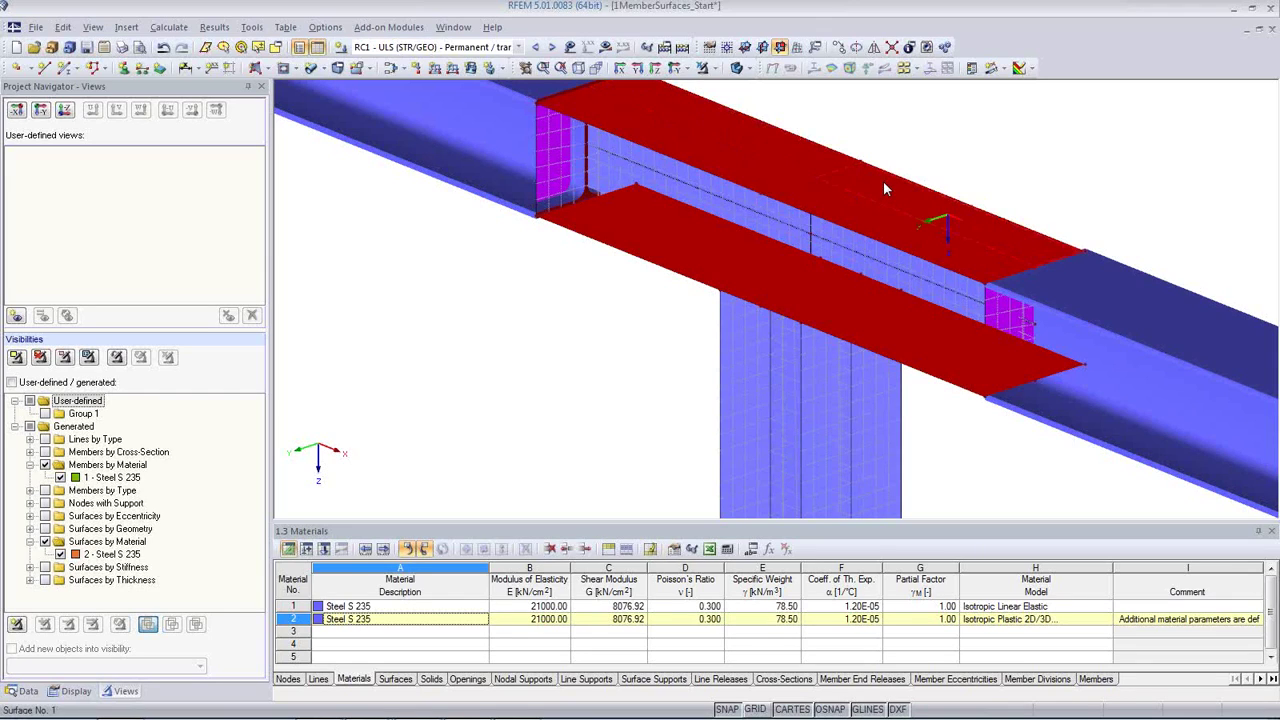
pyautogui.doubleClick(884, 182)
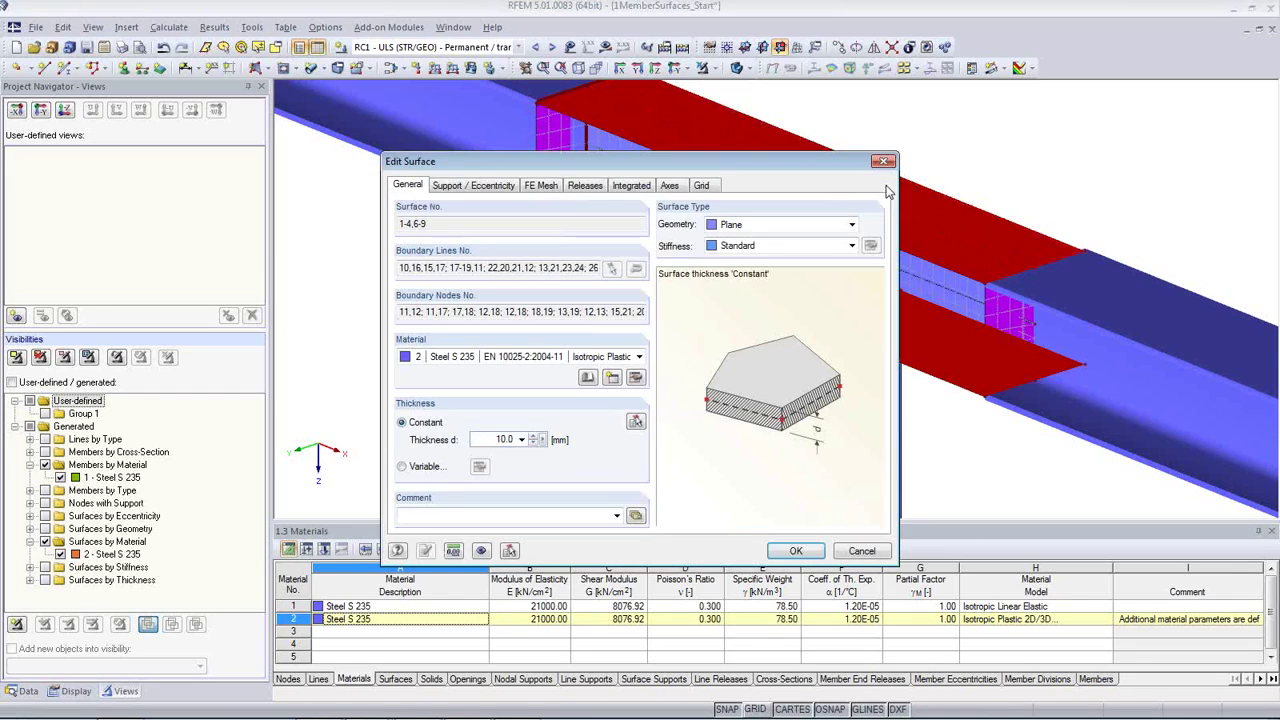
pyautogui.write('20')
pyautogui.click(800, 551)
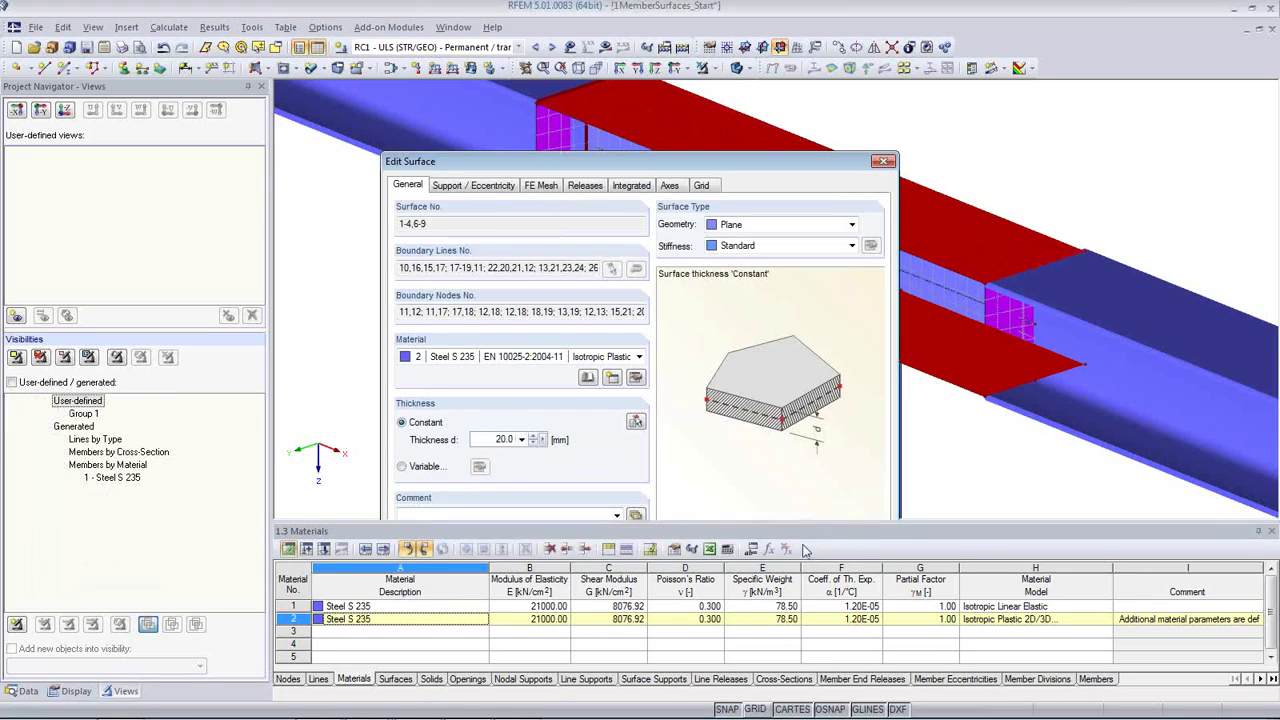
pyautogui.click(578, 412)
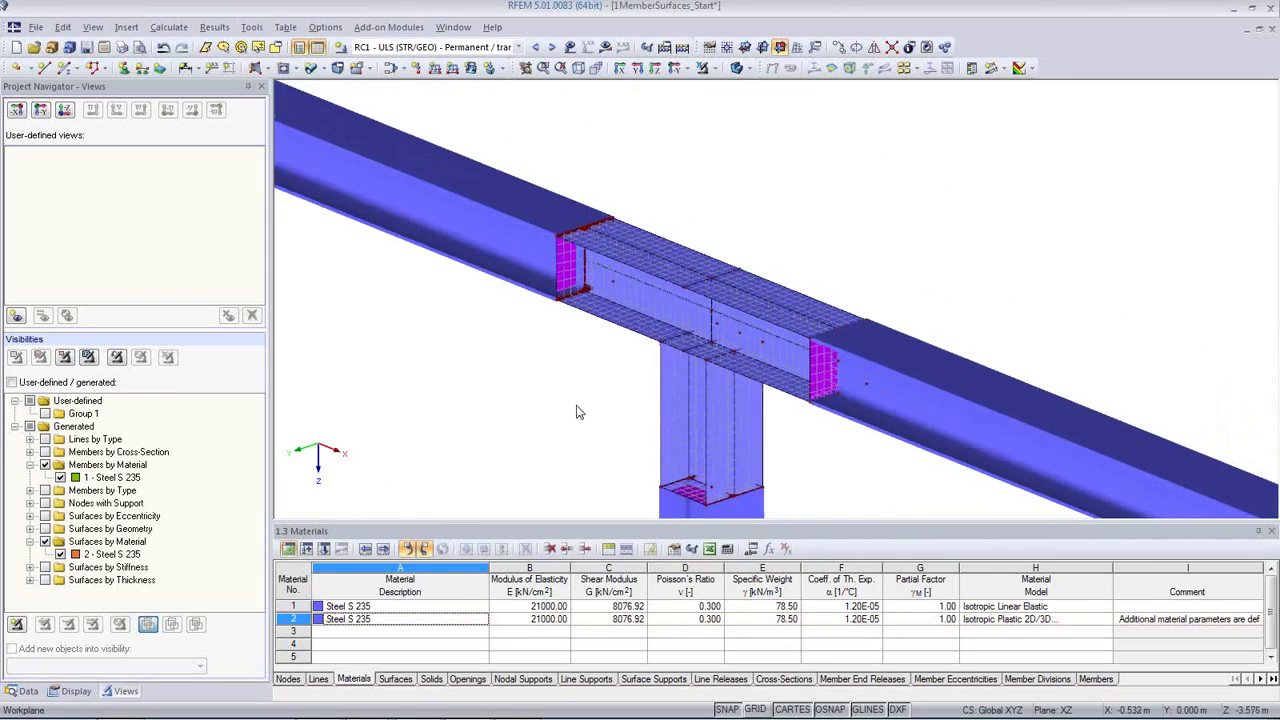
# Expand the generated visibilities for surface geometry and thickness, and show the model in solid transparent display.
pyautogui.click(30, 528)
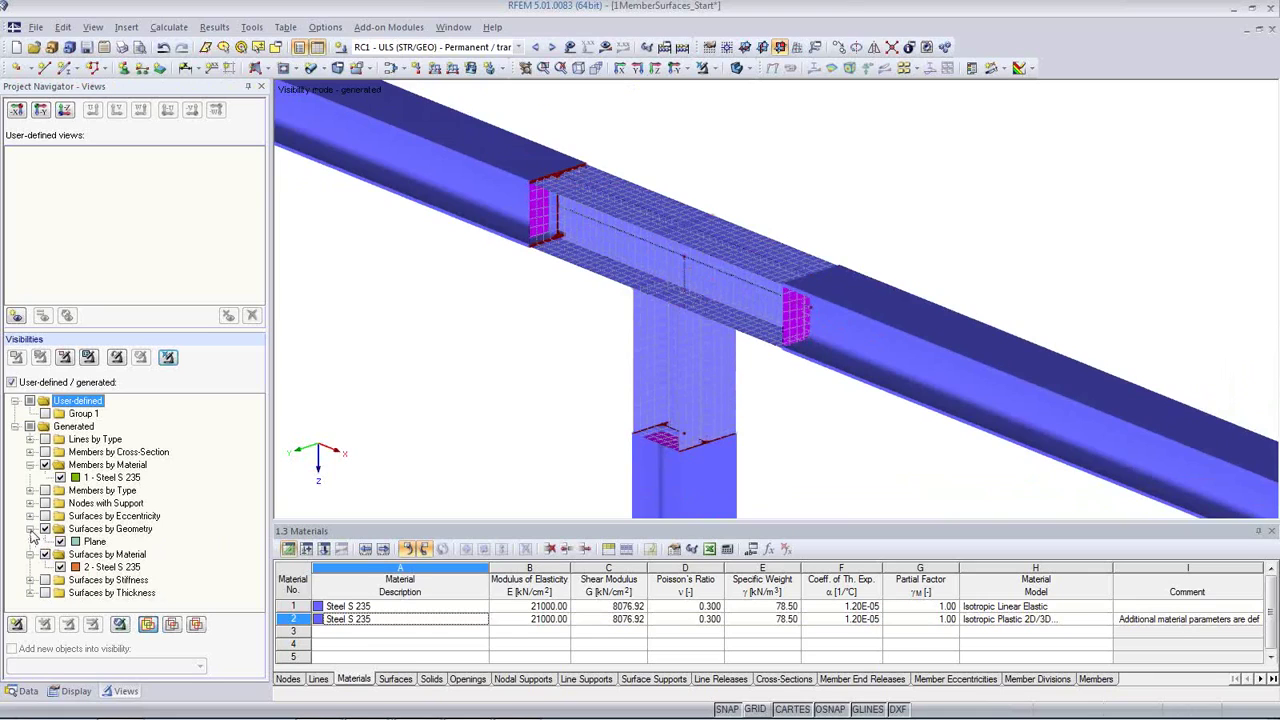
pyautogui.click(30, 593)
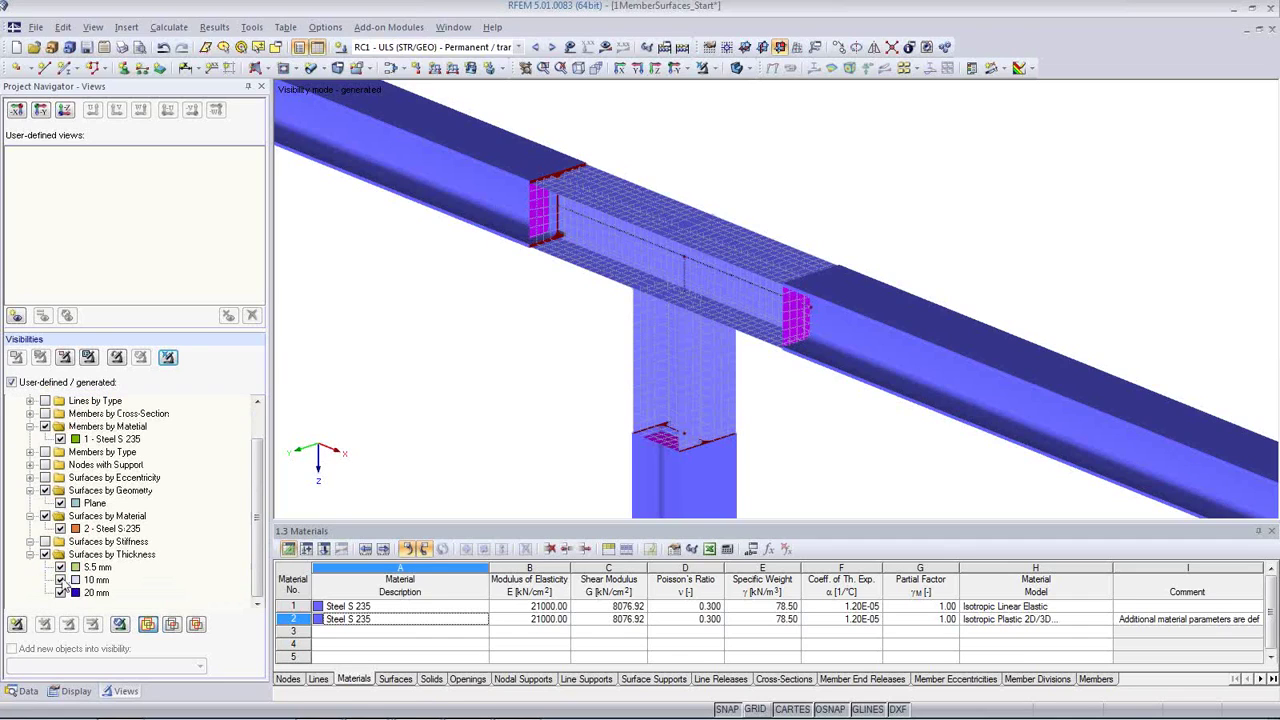
pyautogui.click(745, 68)
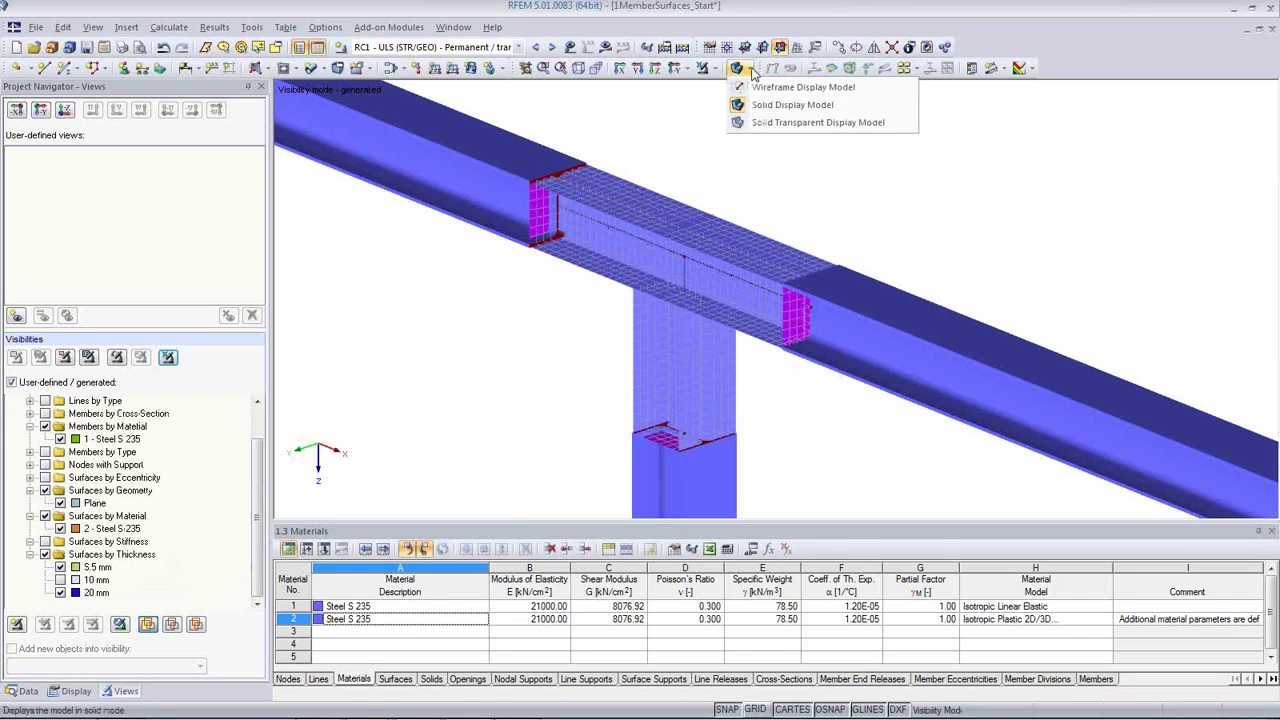
pyautogui.click(757, 122)
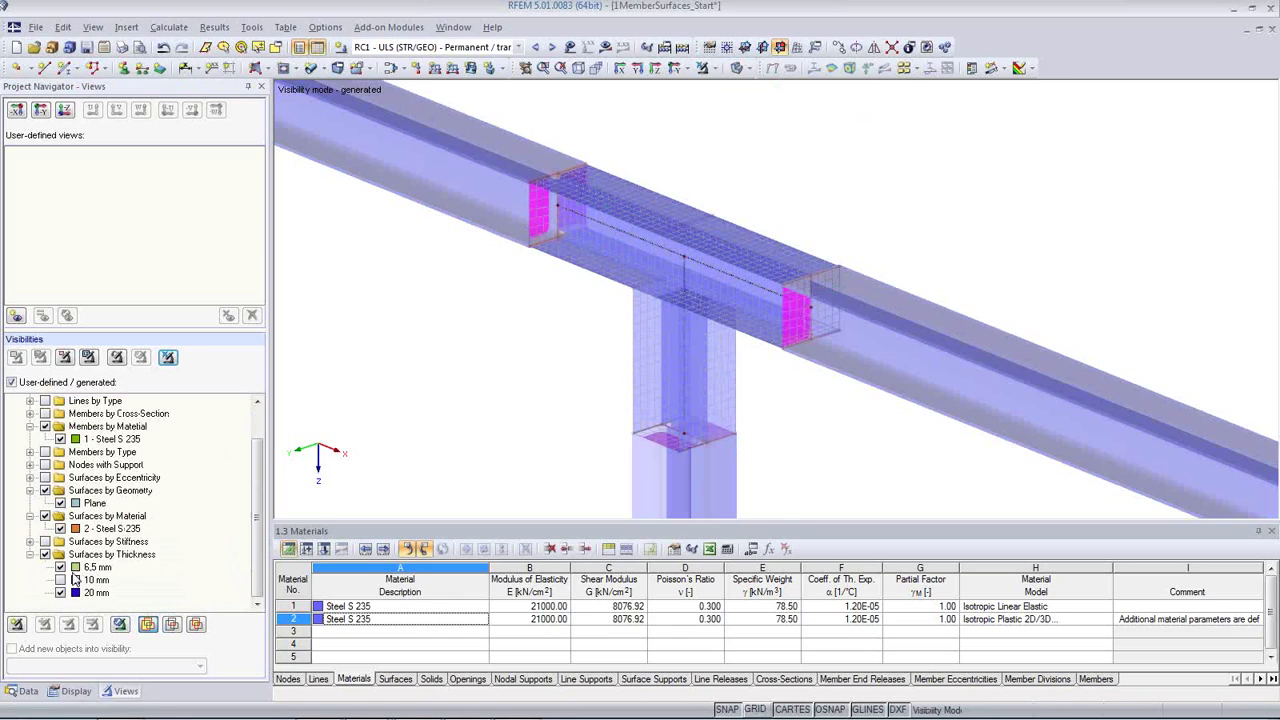
# Isolate the joint surfaces by thickness, comparing the 6.5, 10 and 20 mm groups, and cancel the visibility mode.
pyautogui.click(45, 426)
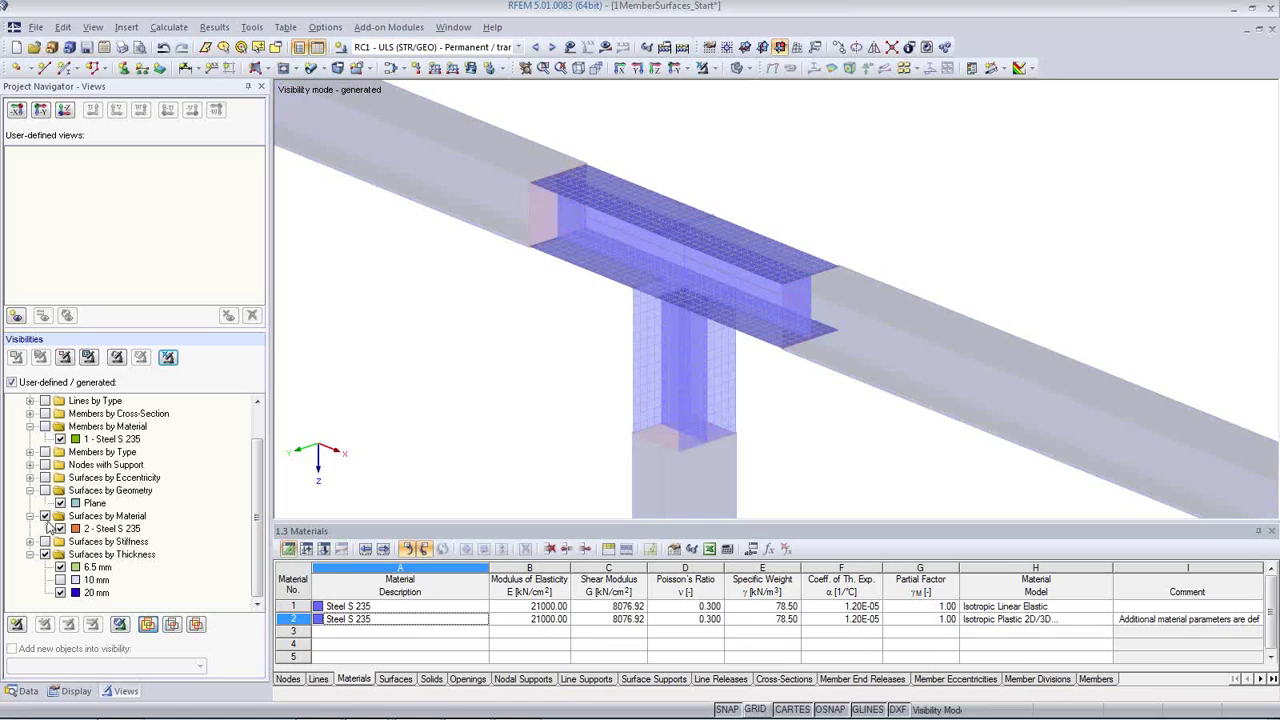
pyautogui.click(45, 516)
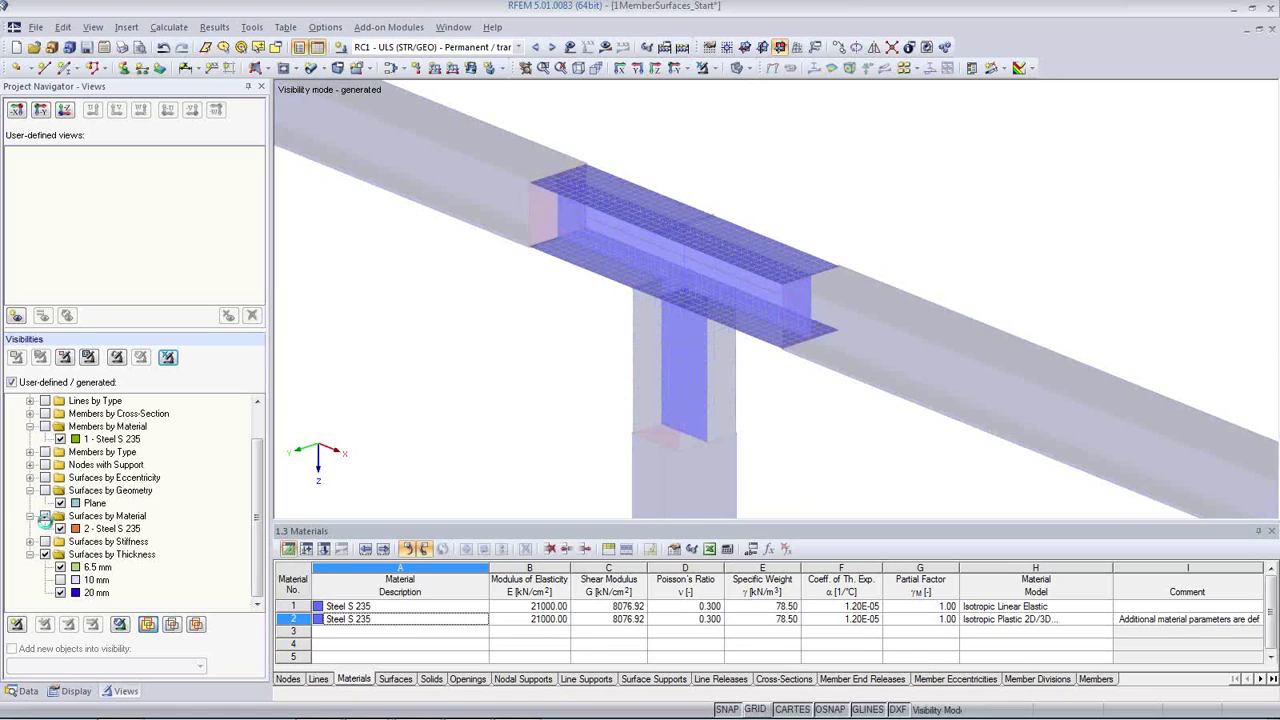
pyautogui.click(60, 580)
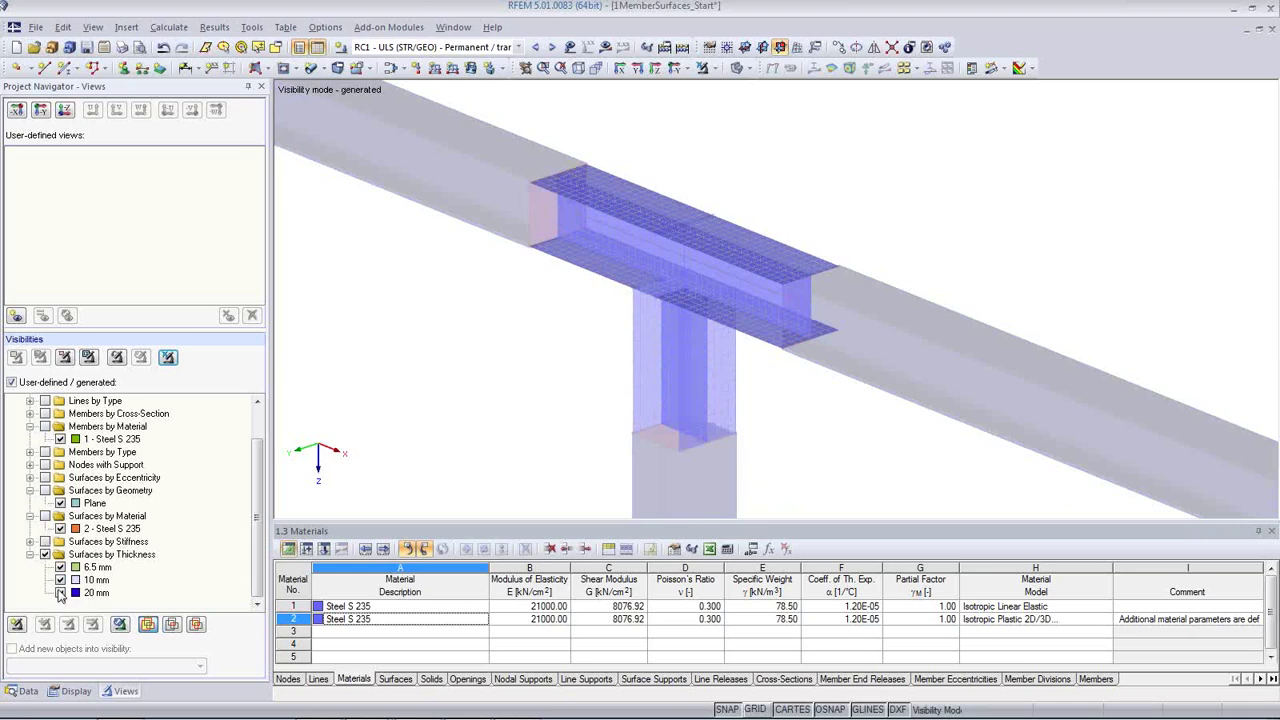
pyautogui.click(60, 580)
pyautogui.click(60, 567)
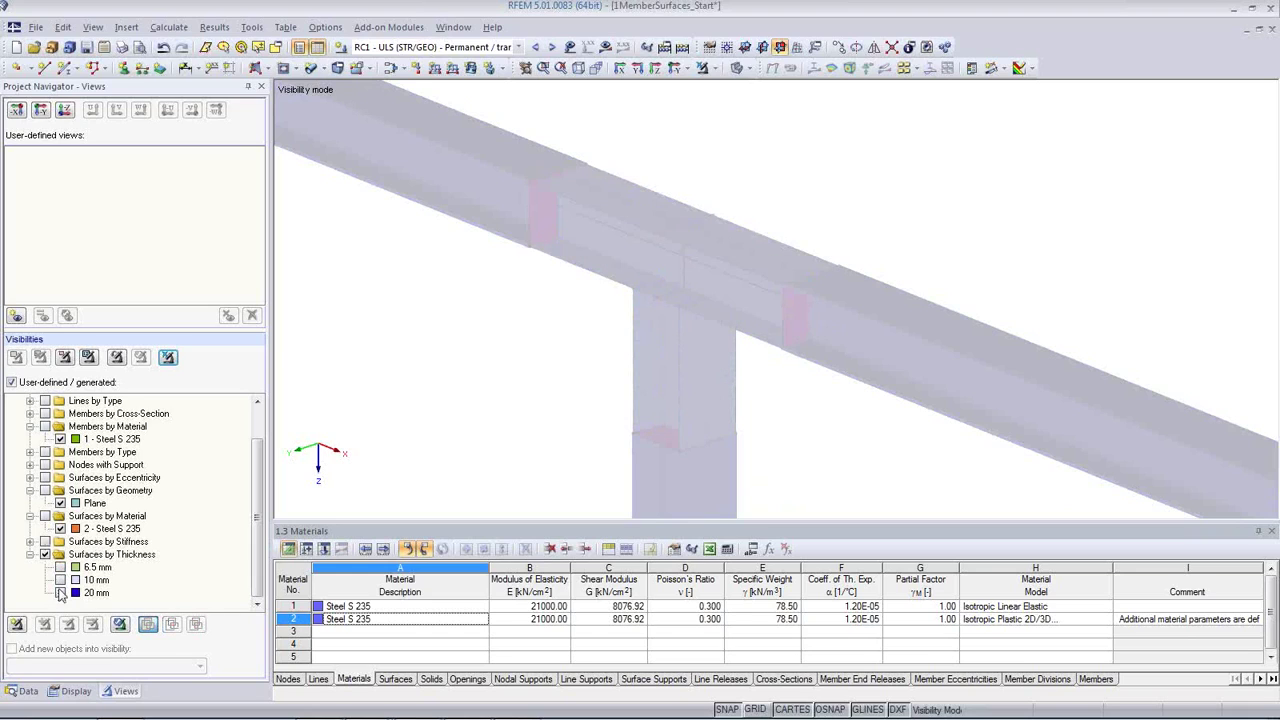
pyautogui.click(60, 593)
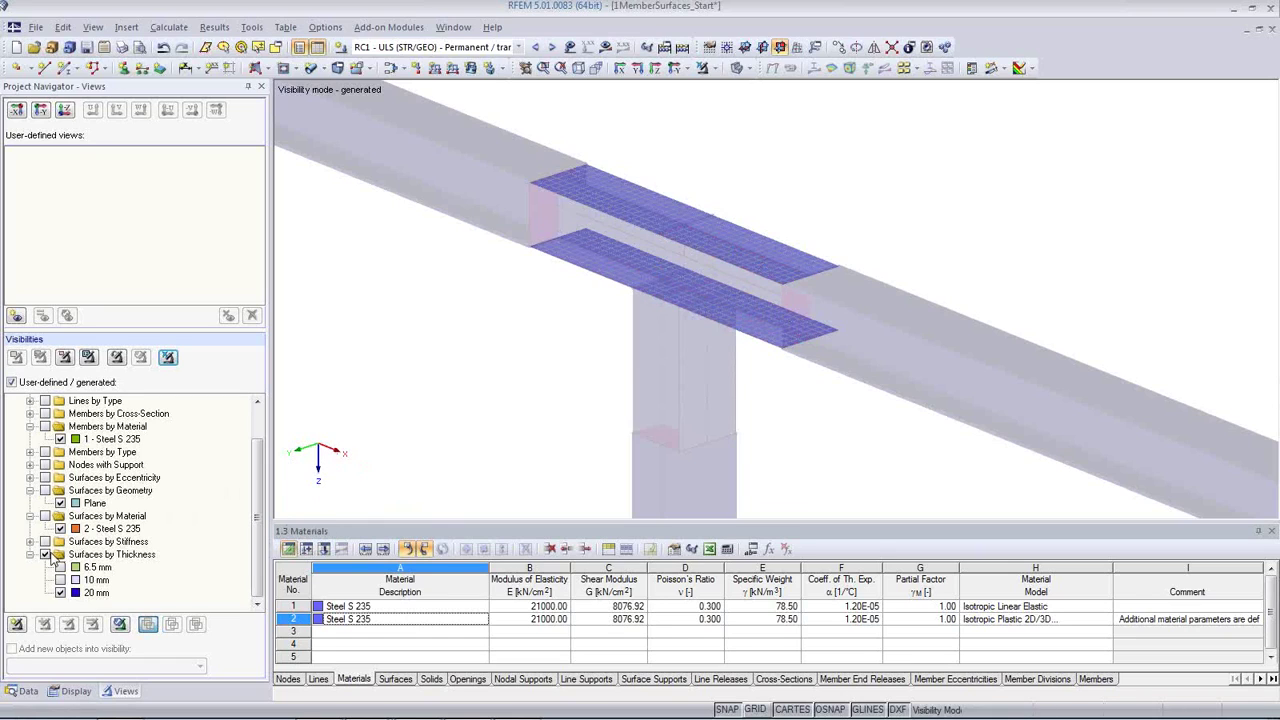
pyautogui.click(169, 357)
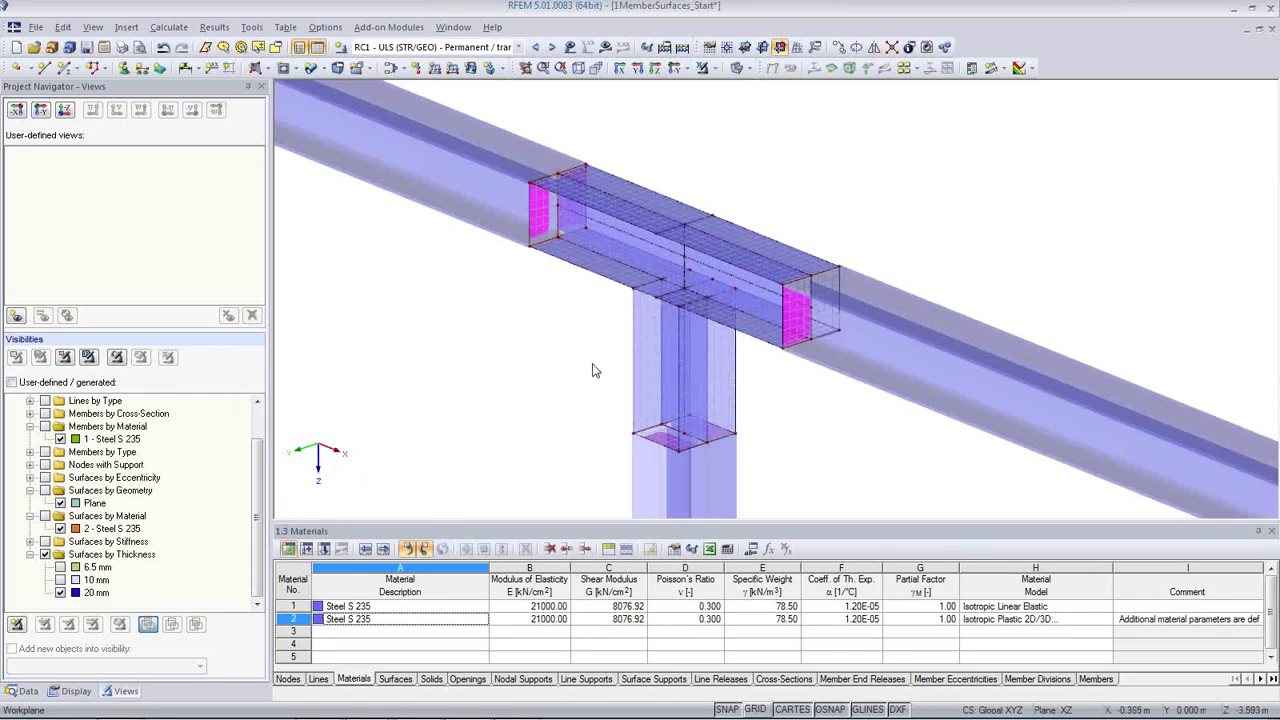
pyautogui.click(610, 403)
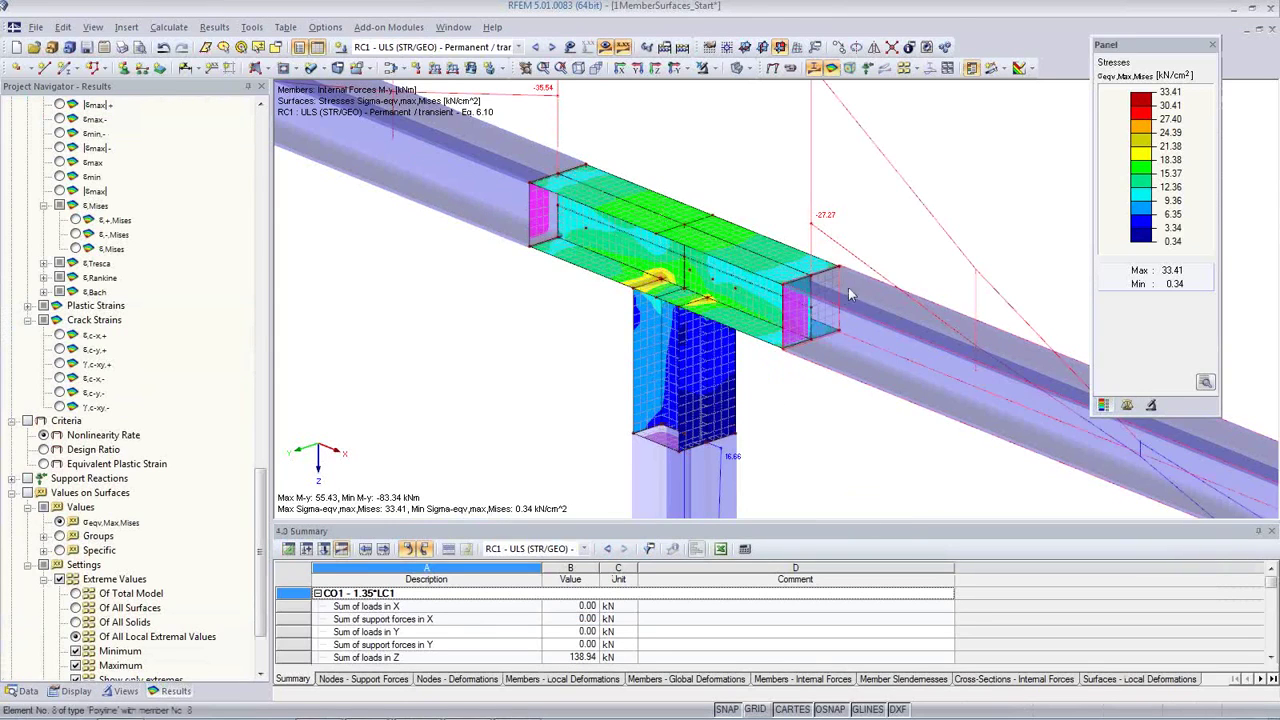
# Display the surface stresses as constant on elements and examine their distribution where the column meets the beam's lower flange.
pyautogui.moveTo(534, 366); pyautogui.dragTo(747, 334, button='middle')
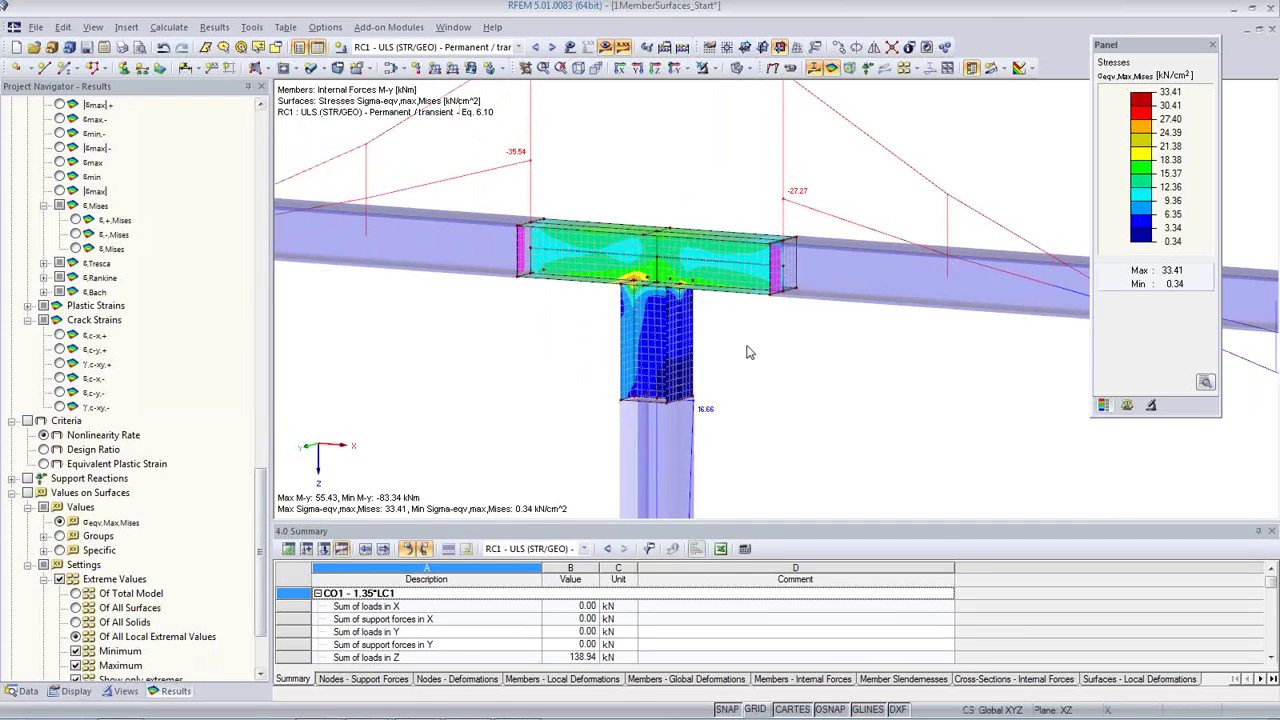
pyautogui.scroll(4, 628, 327)
pyautogui.scroll(5, 628, 327)
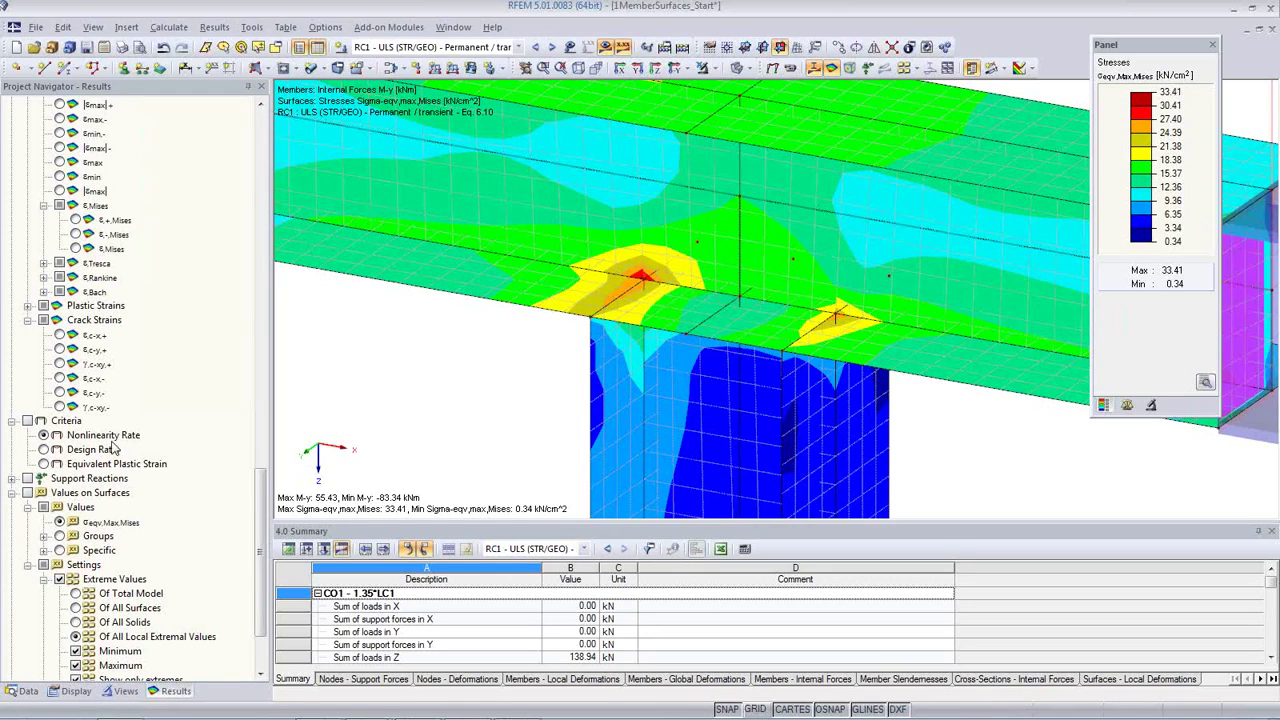
pyautogui.click(78, 691)
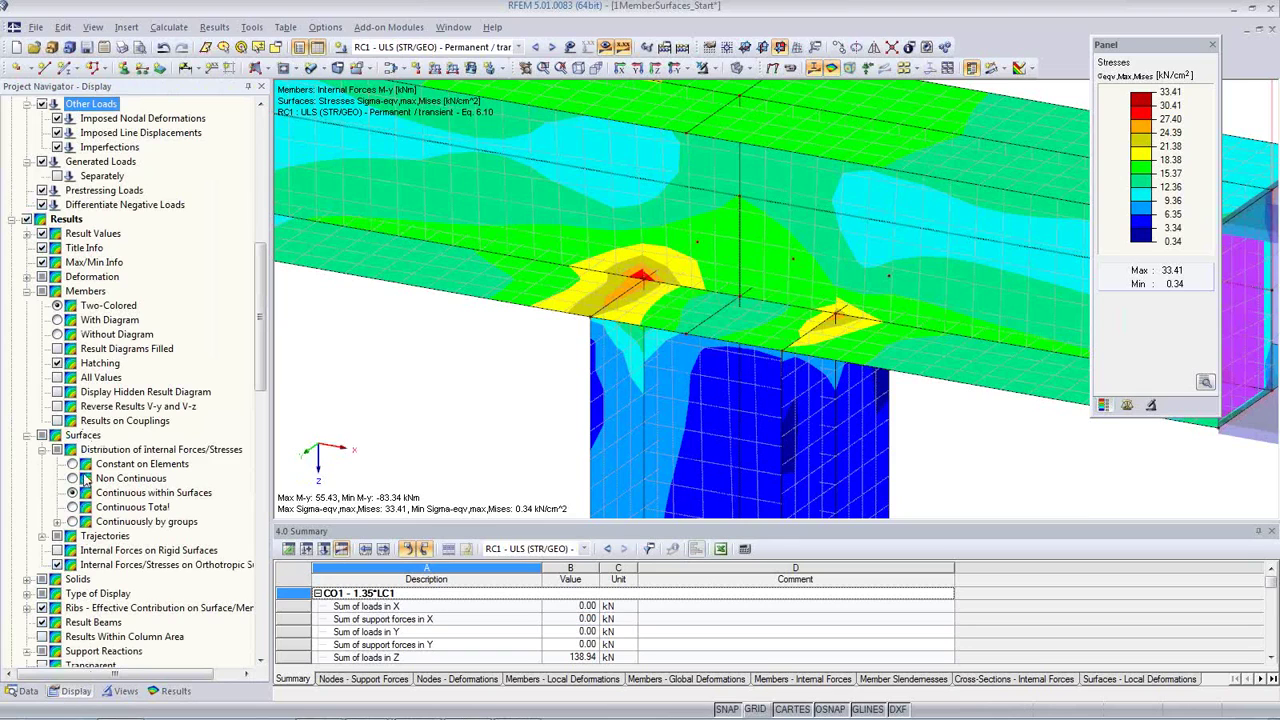
pyautogui.click(72, 464)
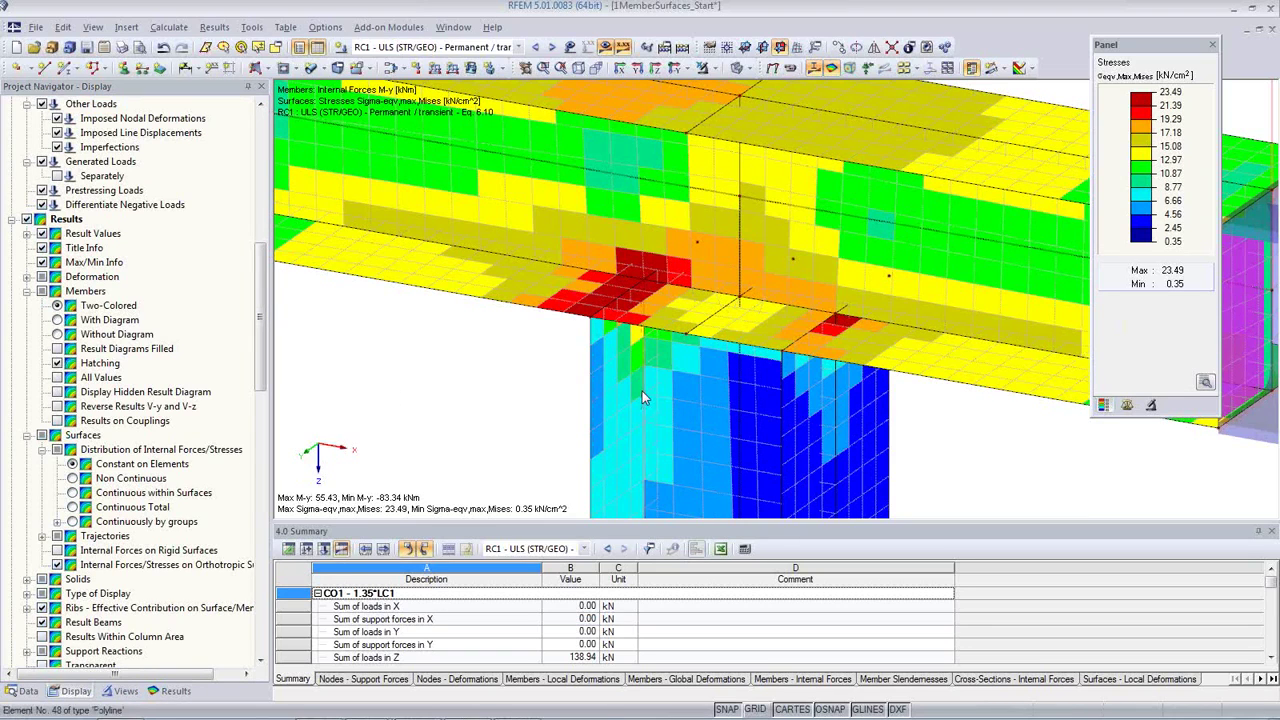
pyautogui.scroll(-3, 642, 391)
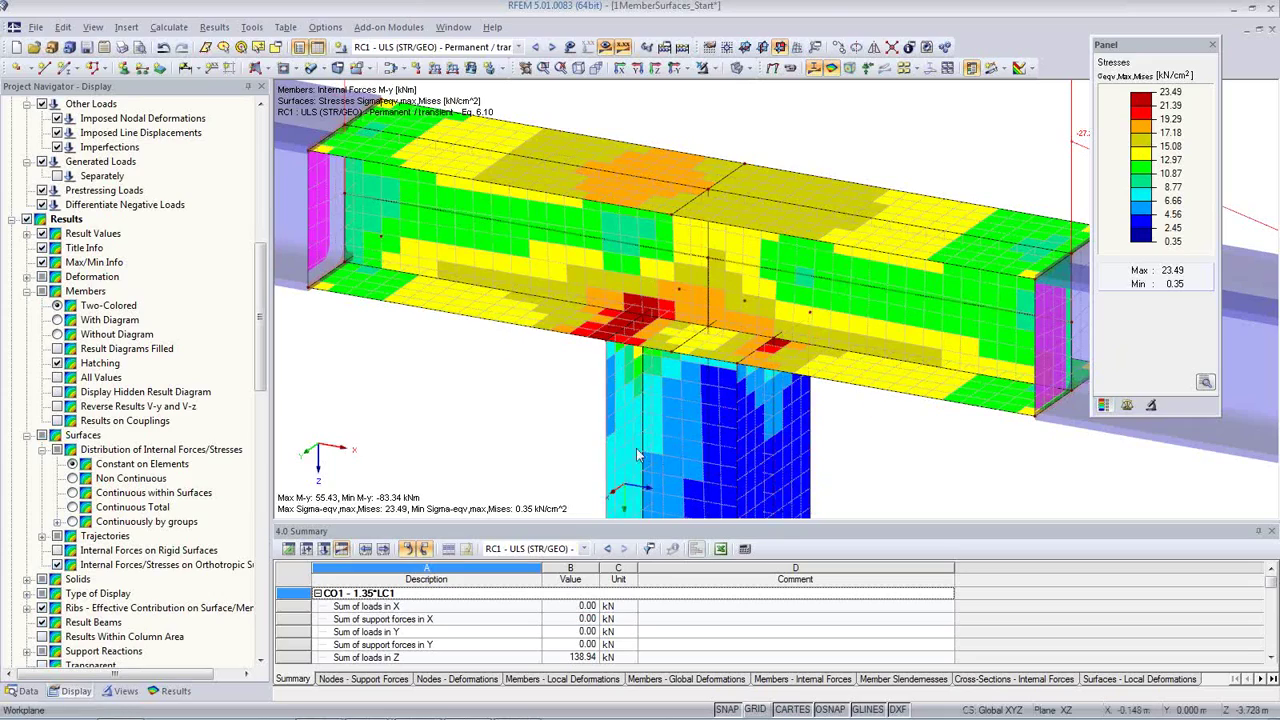
pyautogui.keyDown('ctrl'); pyautogui.moveTo(674, 428); pyautogui.dragTo(651, 347, button='middle'); pyautogui.keyUp('ctrl')
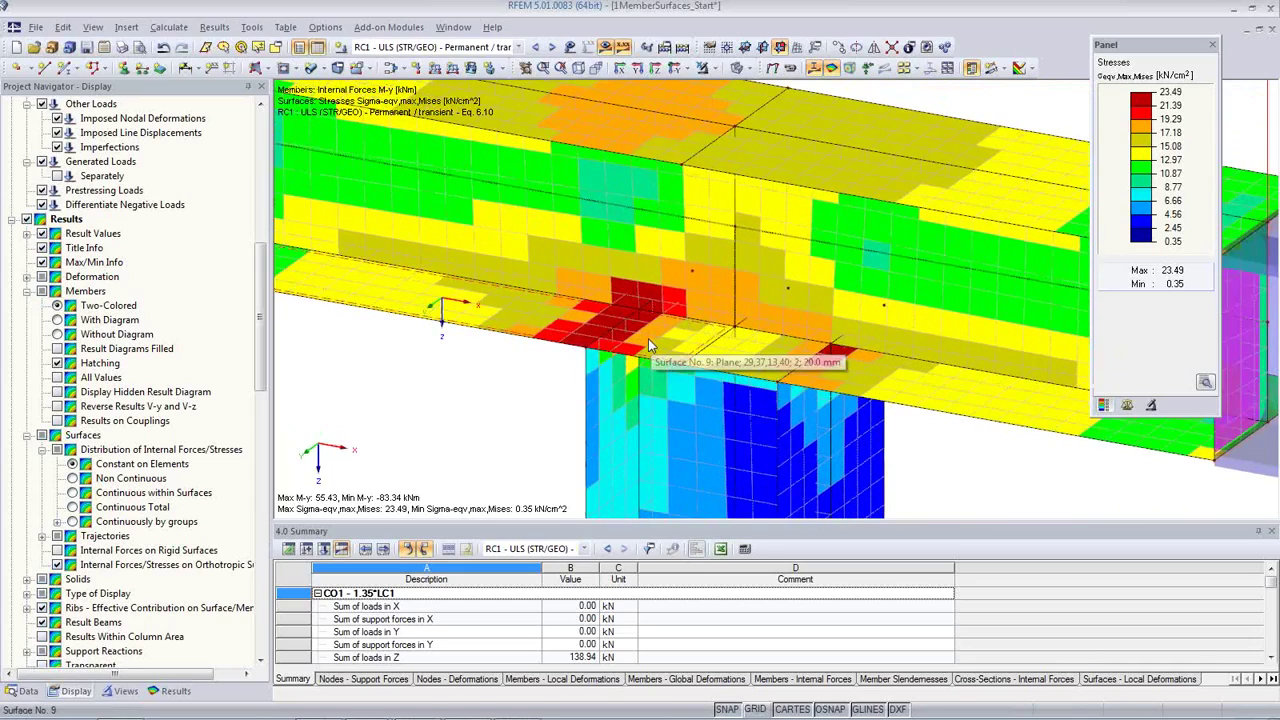
pyautogui.scroll(-2, 647, 367)
pyautogui.scroll(-2, 647, 367)
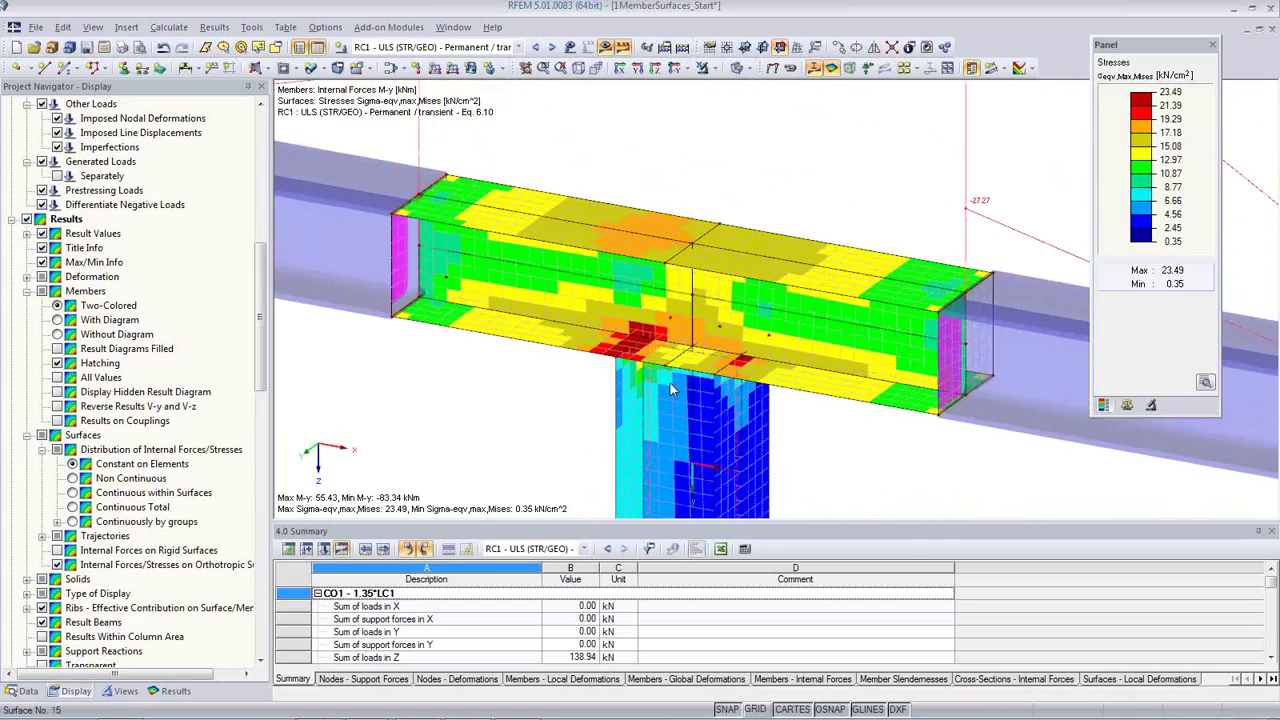
pyautogui.keyDown('ctrl'); pyautogui.moveTo(647, 367); pyautogui.dragTo(851, 387, button='middle'); pyautogui.keyUp('ctrl')
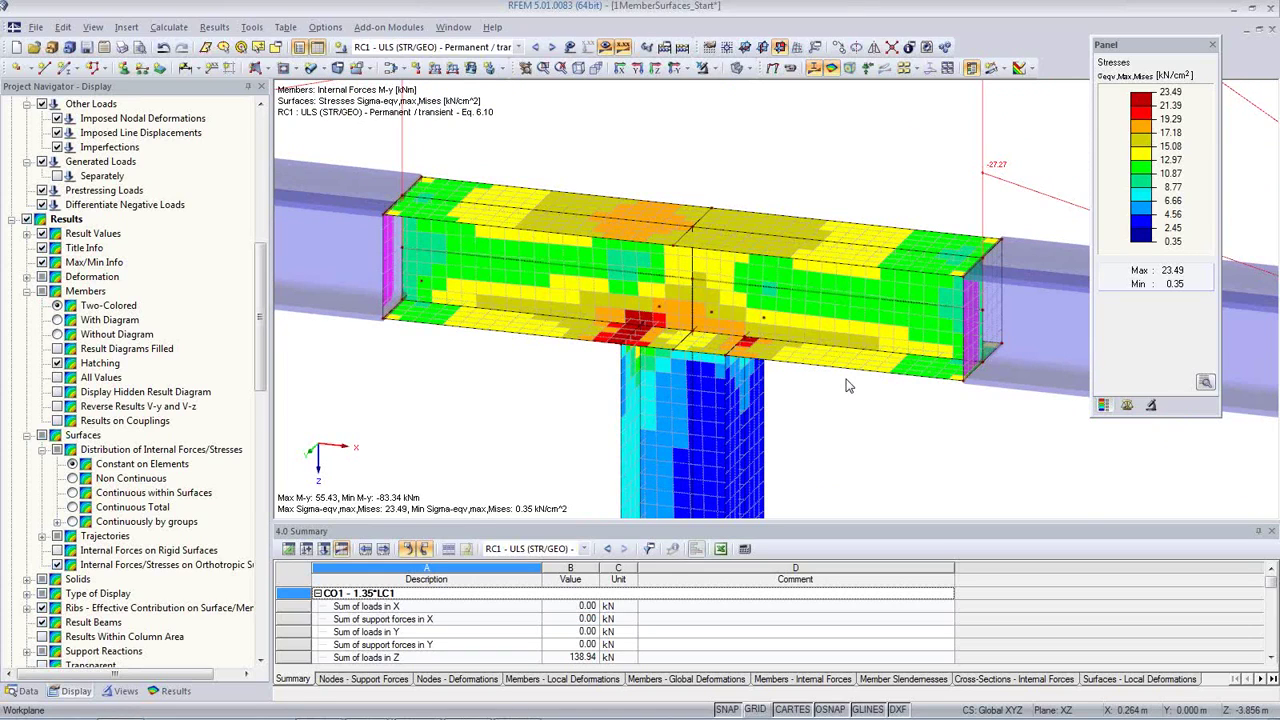
# Display the equivalent Mises strains on the joint surfaces instead of the stresses.
pyautogui.scroll(-4, 256, 385)
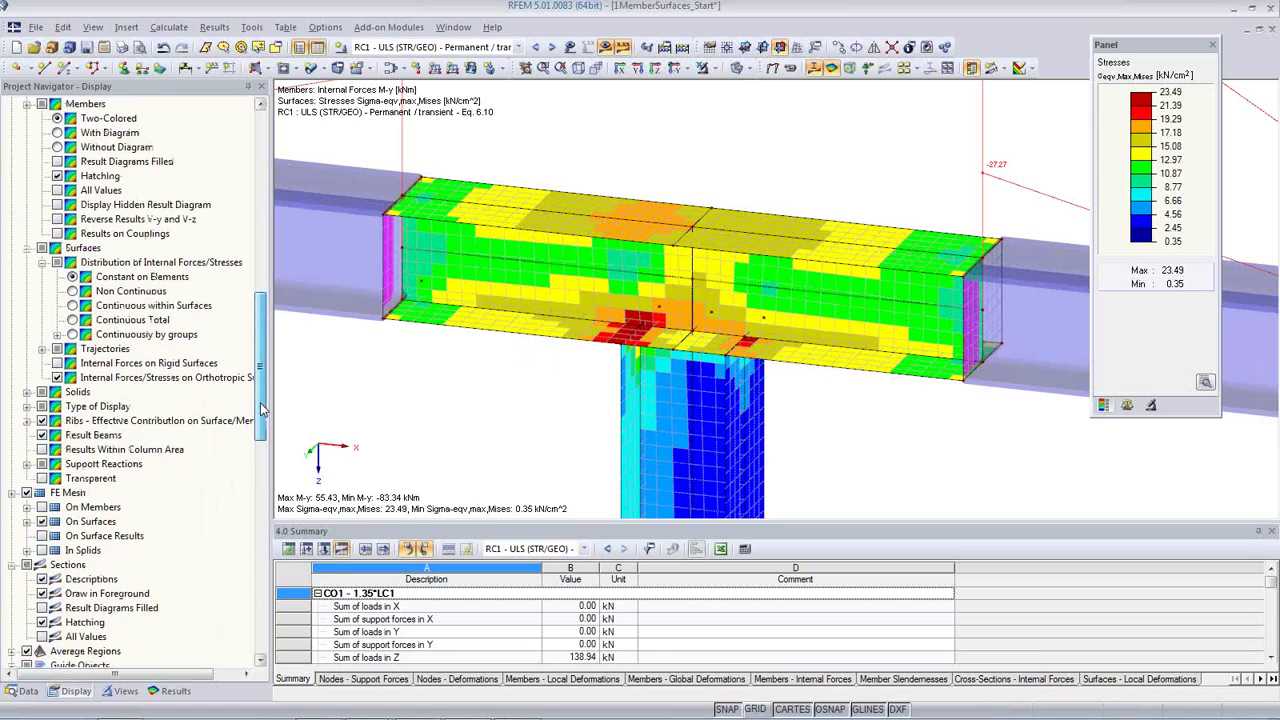
pyautogui.moveTo(262, 408); pyautogui.dragTo(255, 498)
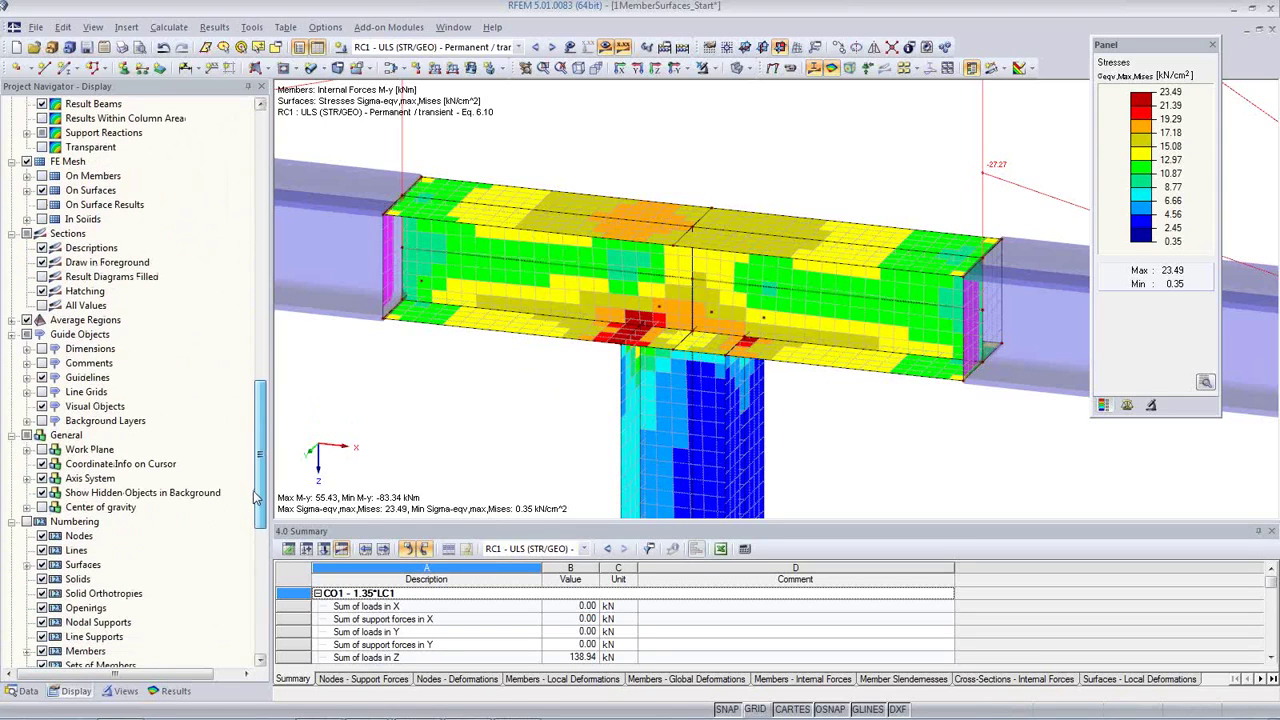
pyautogui.click(175, 690)
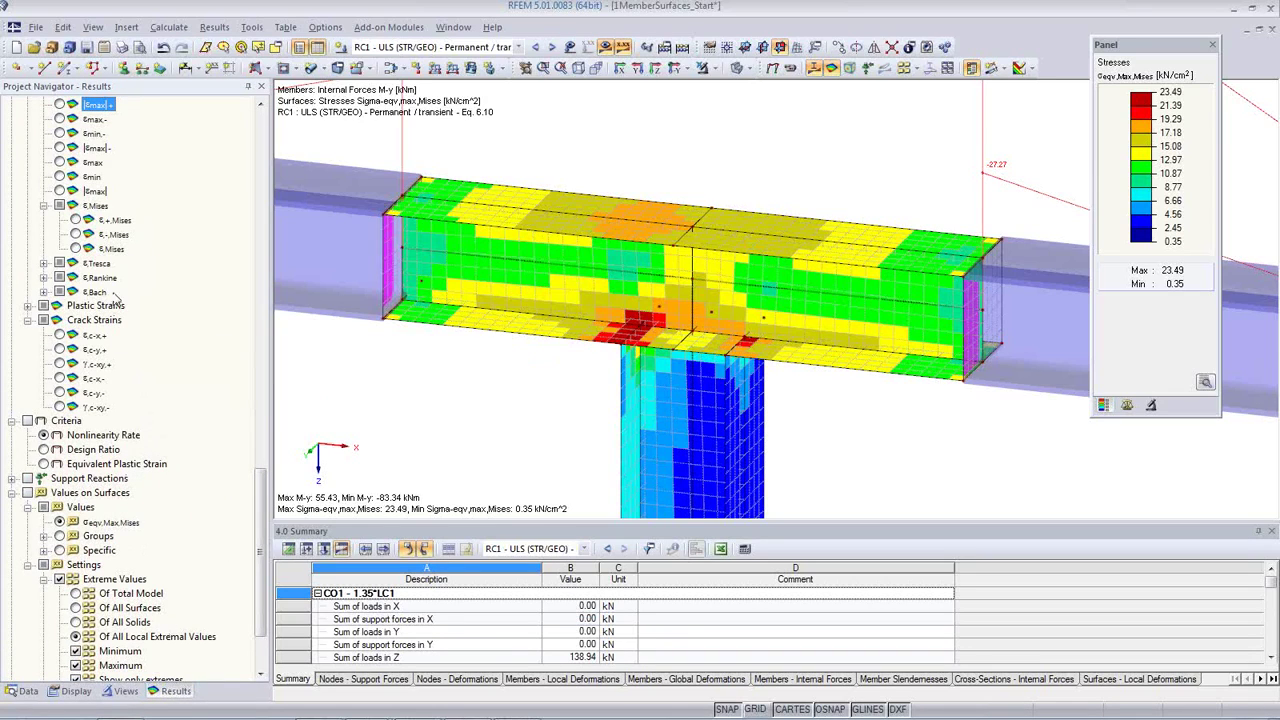
pyautogui.click(76, 249)
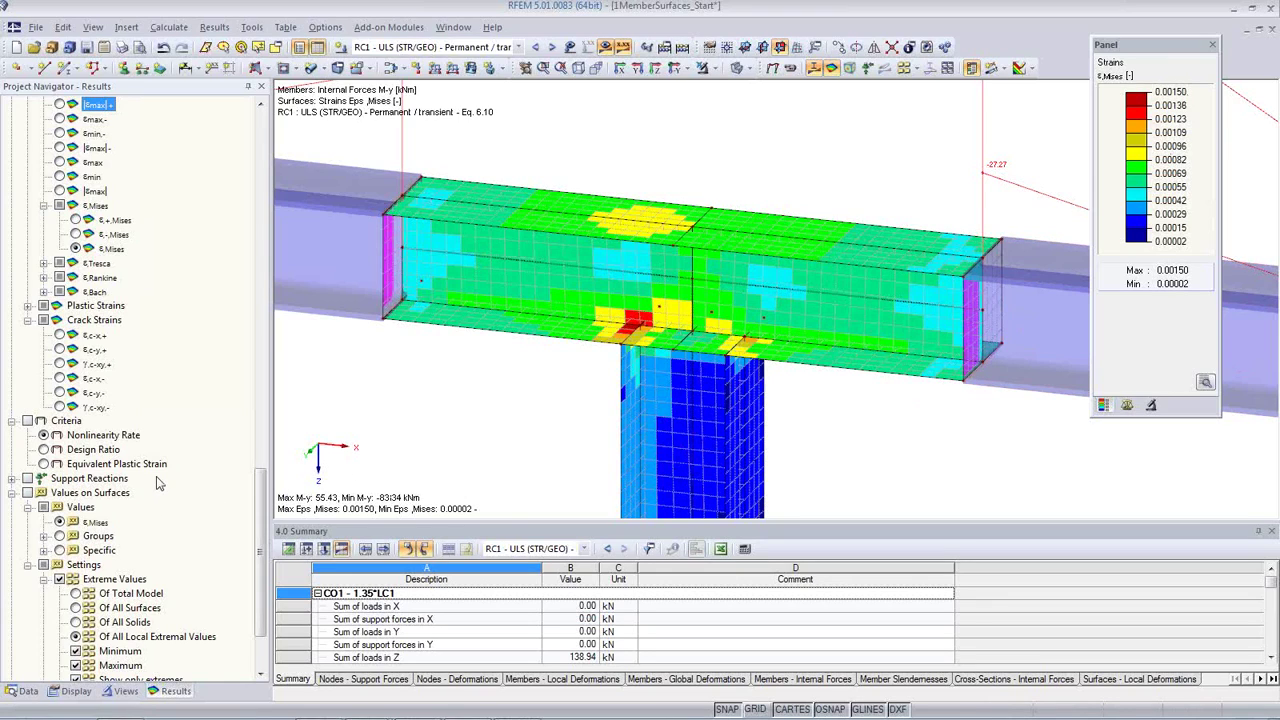
# Display the nonlinearity rate criterion on the joint surfaces and examine the yielding elements where the column meets the beam's lower flange.
pyautogui.click(28, 421)
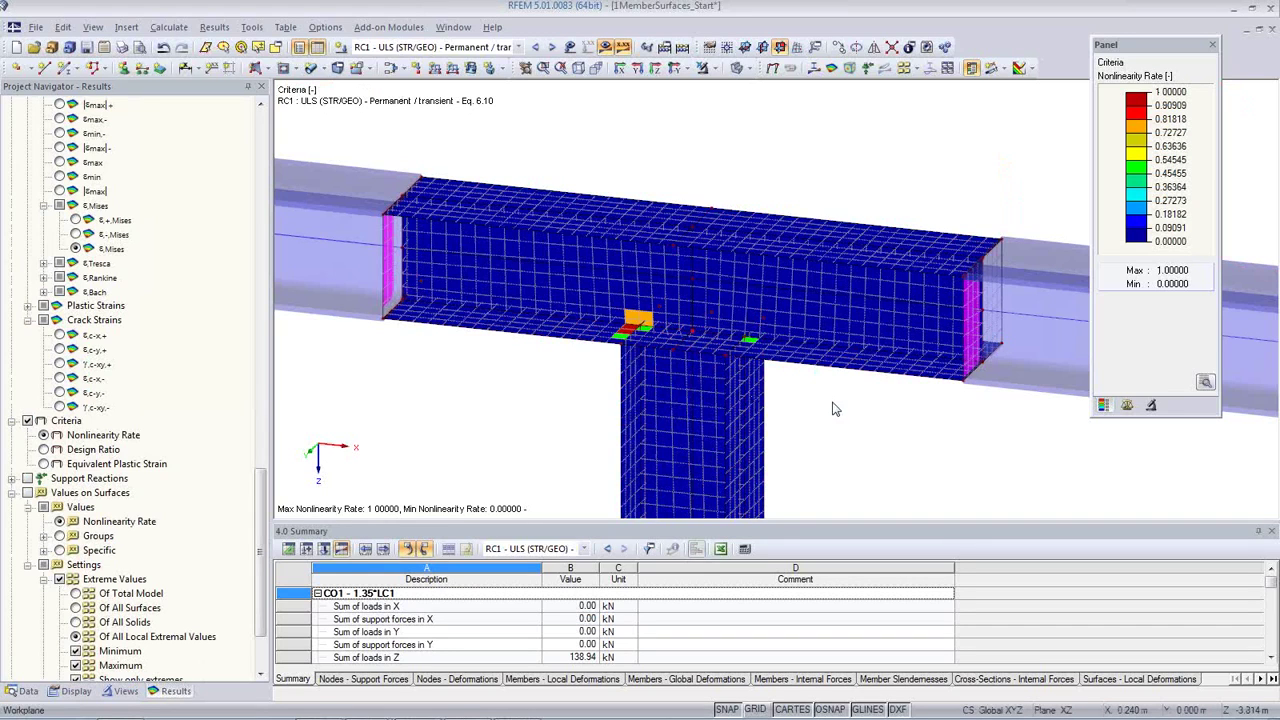
pyautogui.keyDown('ctrl'); pyautogui.moveTo(854, 397); pyautogui.dragTo(671, 362, button='middle'); pyautogui.keyUp('ctrl')
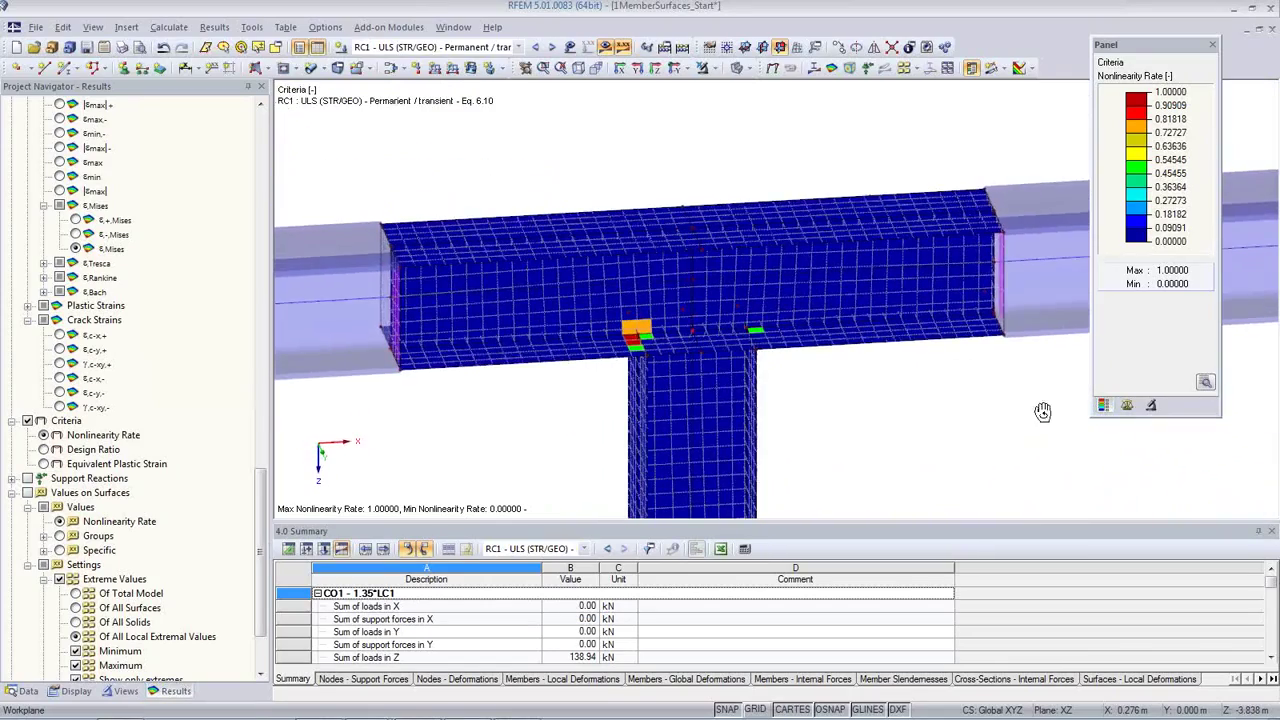
pyautogui.scroll(4, 640, 362)
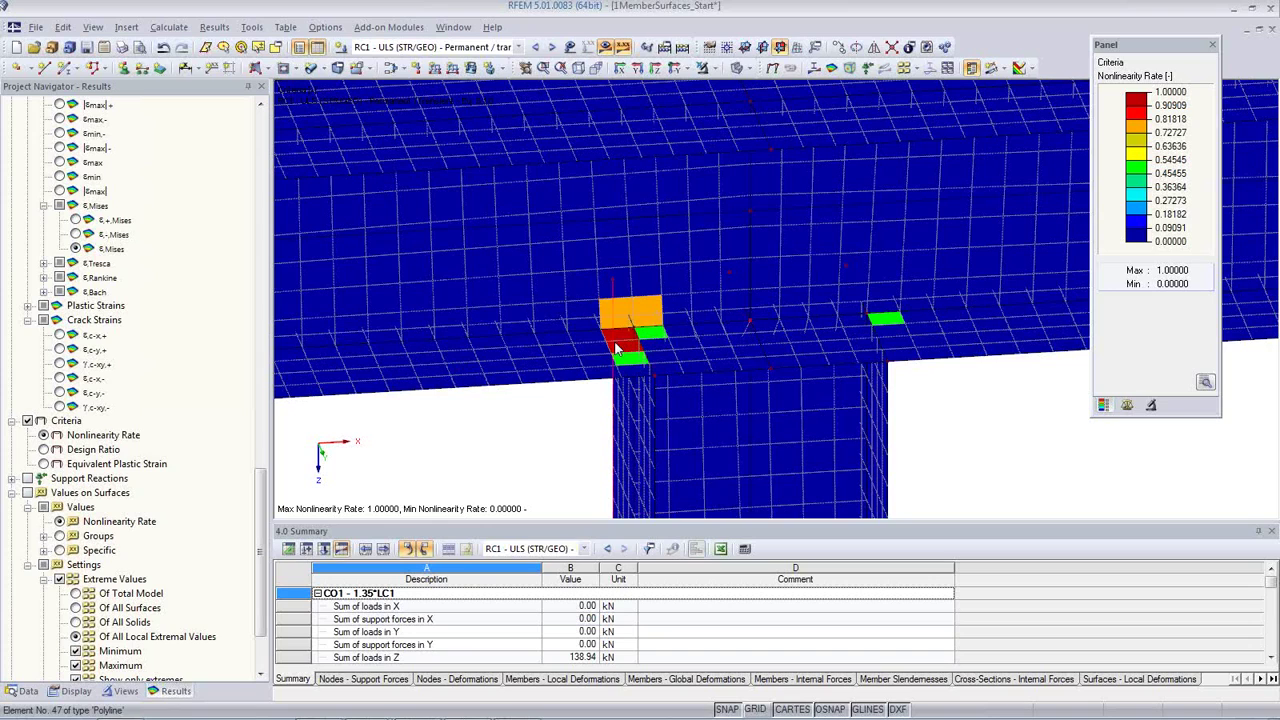
pyautogui.scroll(-4, 617, 349)
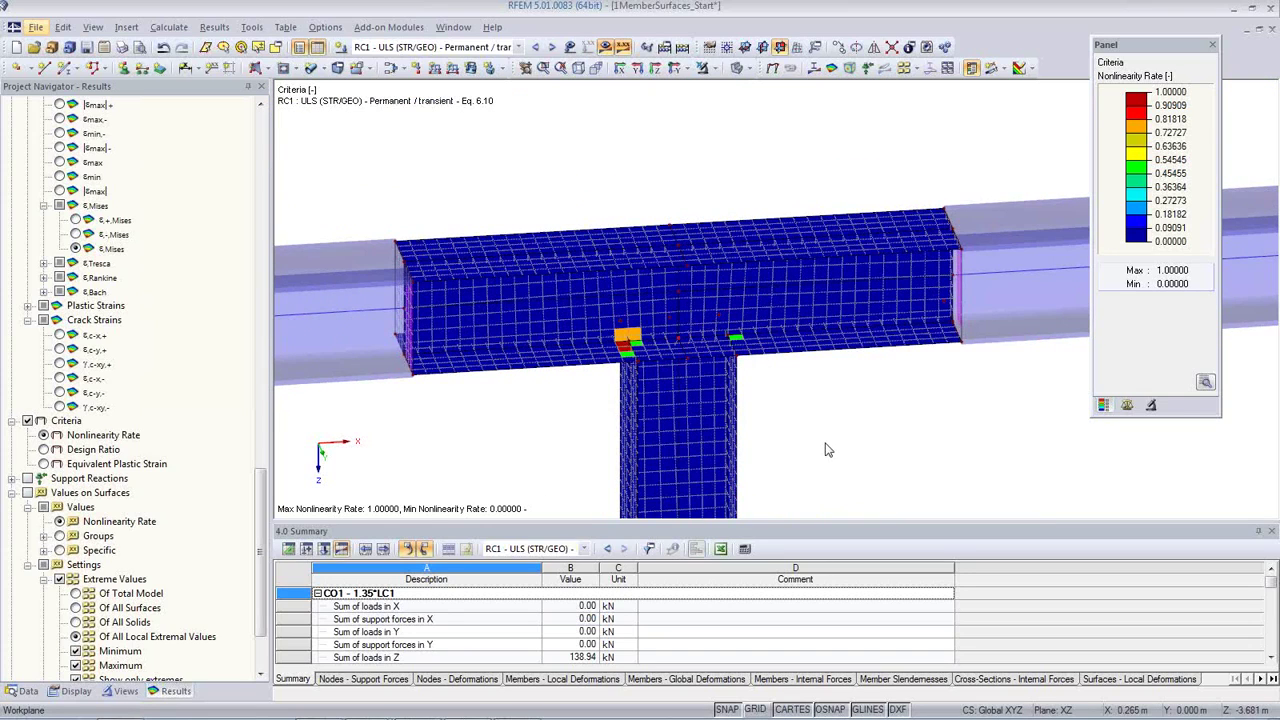
pyautogui.moveTo(812, 426); pyautogui.dragTo(800, 358, button='middle')
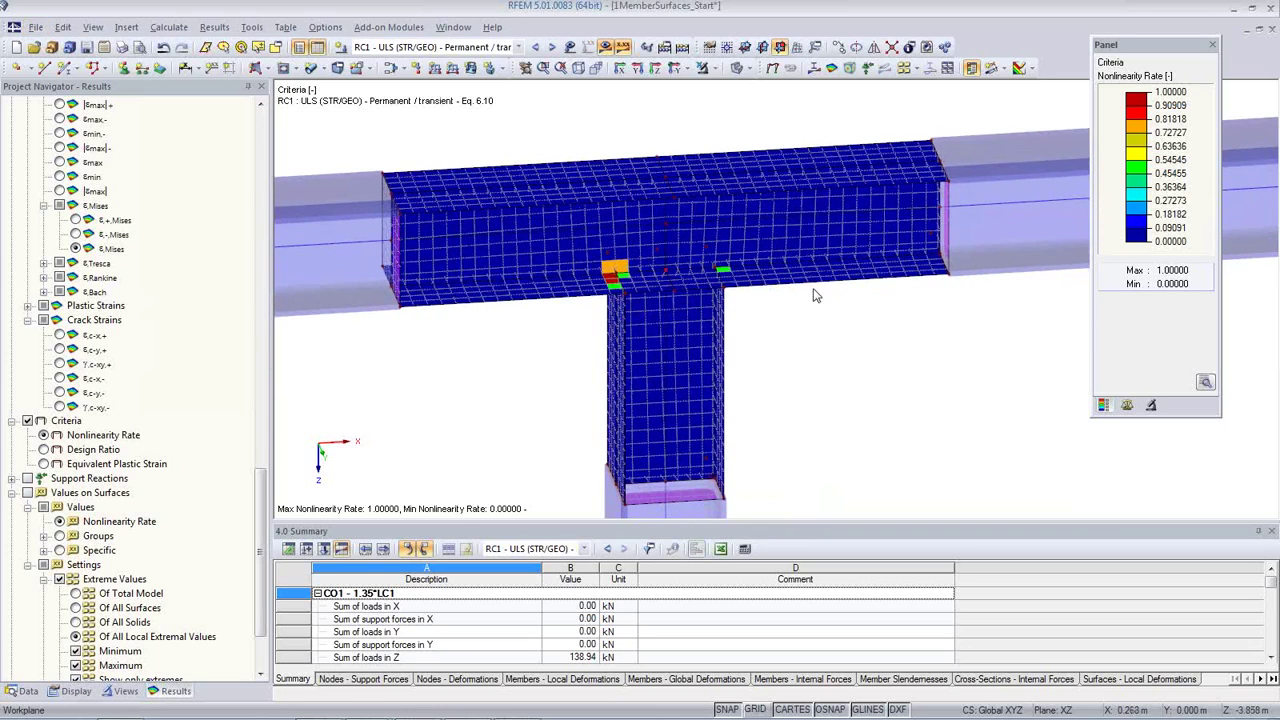
# Display the sigma-x,+ surface stresses on the joint instead of the nonlinearity rate and view them from another angle.
pyautogui.moveTo(257, 485); pyautogui.dragTo(256, 178)
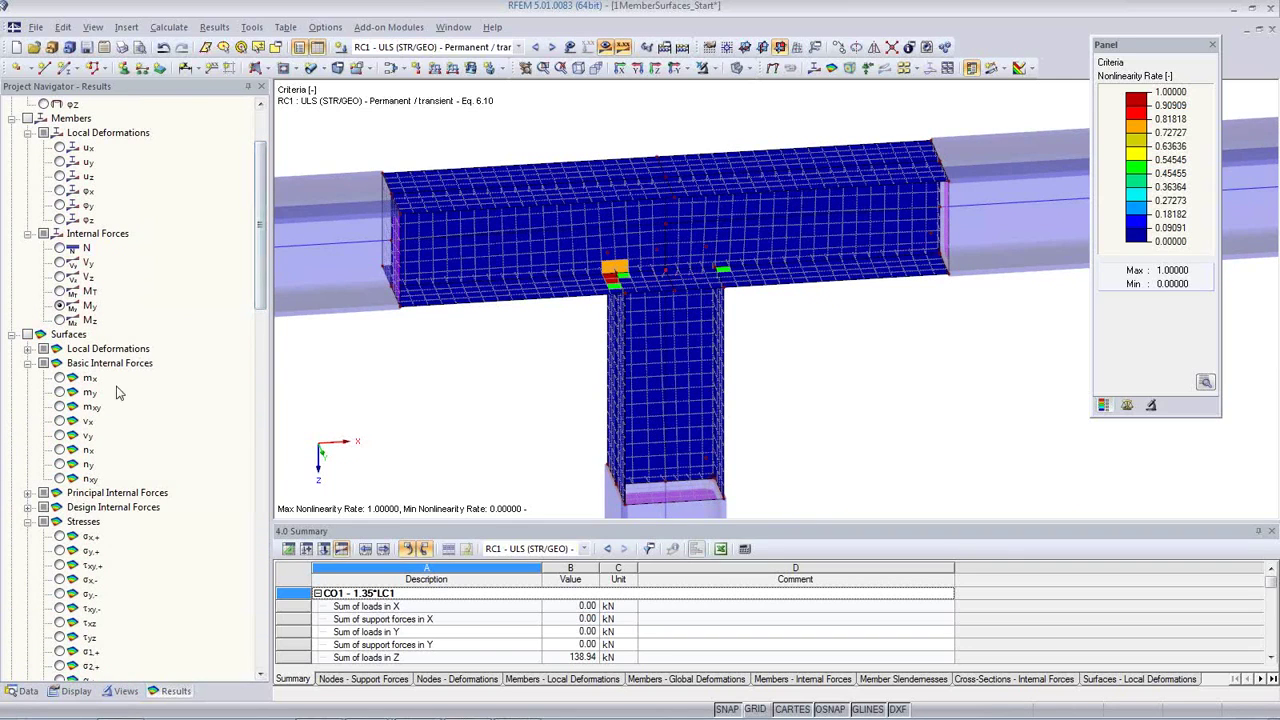
pyautogui.click(60, 537)
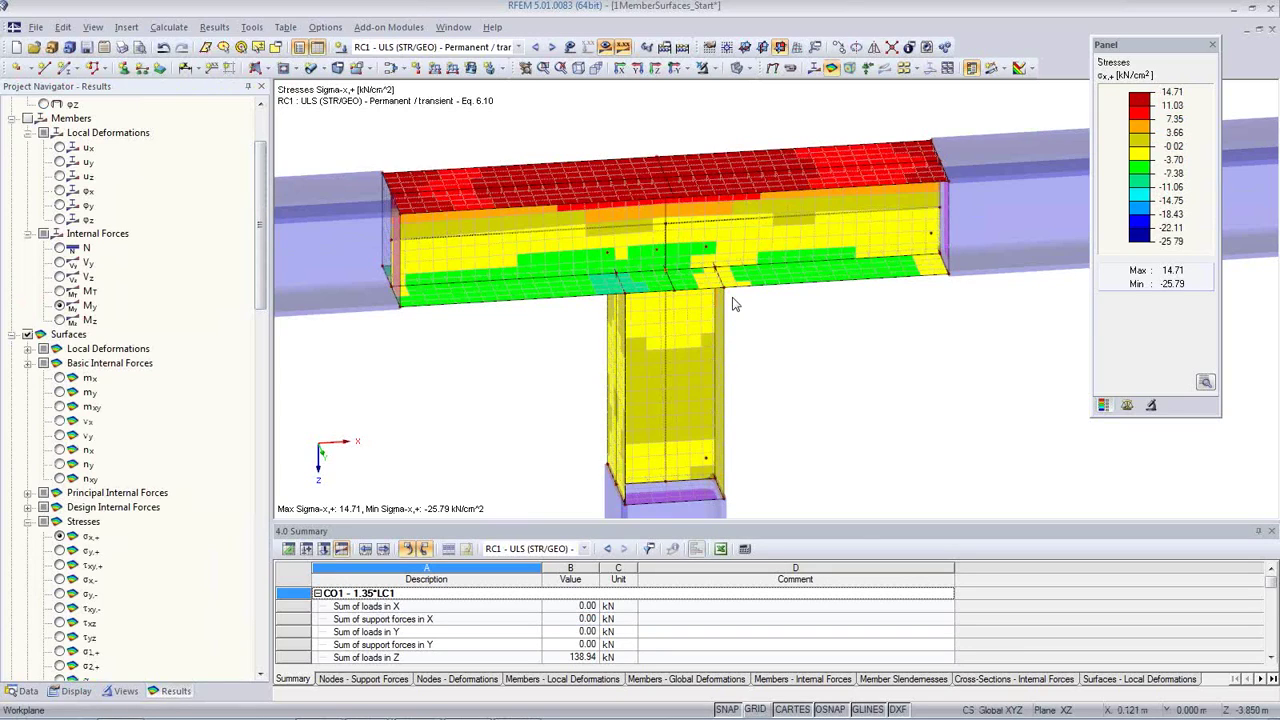
pyautogui.moveTo(884, 350); pyautogui.dragTo(465, 328, button='middle')
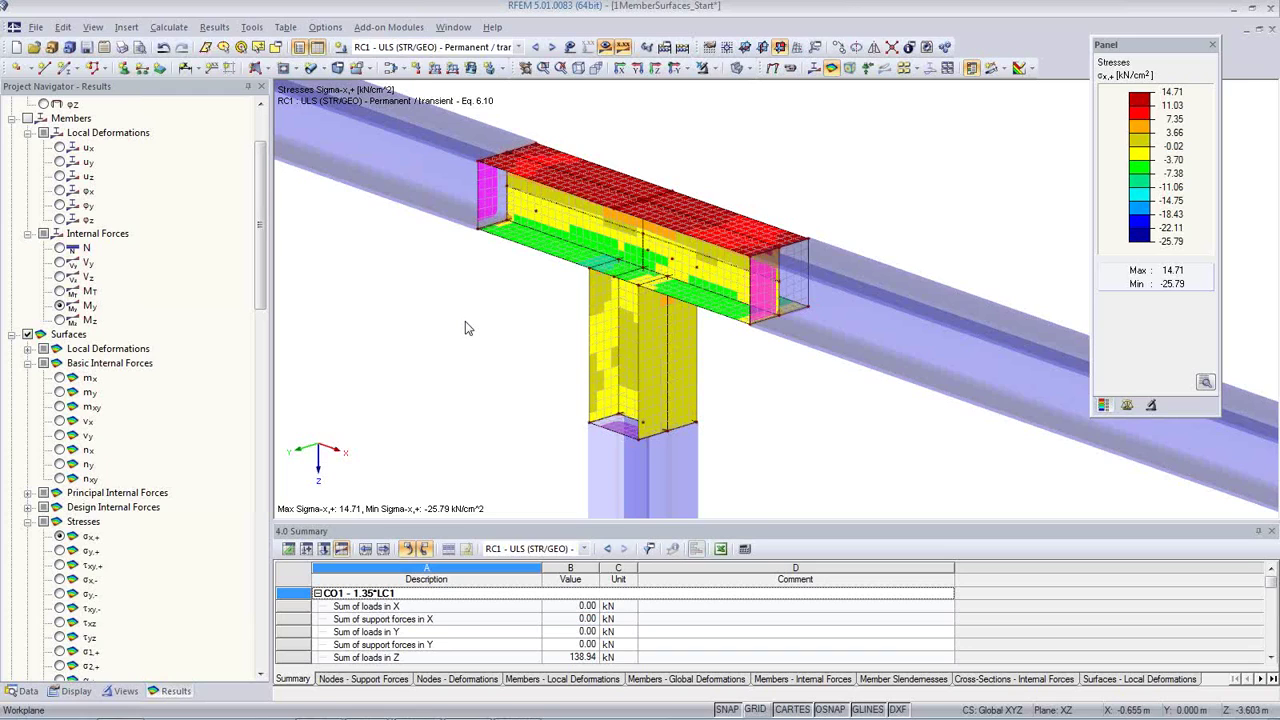
# Switch to the open model 2Contiuous beam.
pyautogui.click(22, 691)
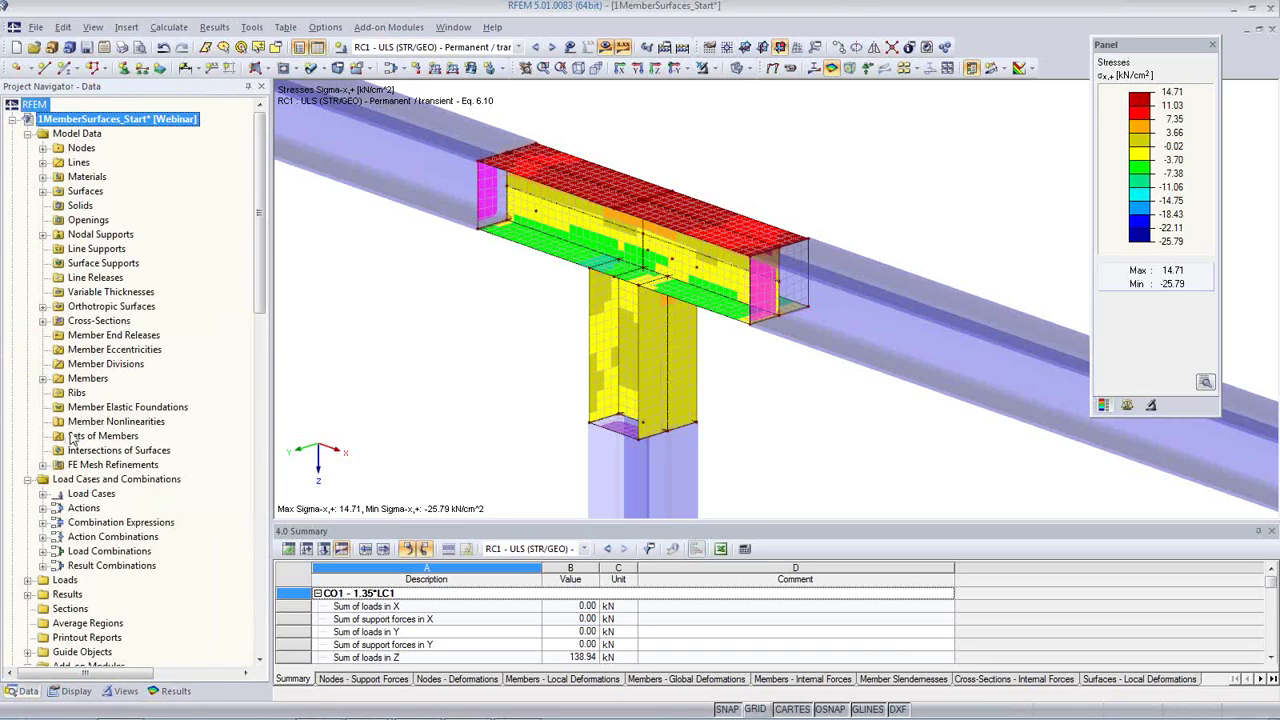
pyautogui.click(13, 120)
pyautogui.click(103, 135)
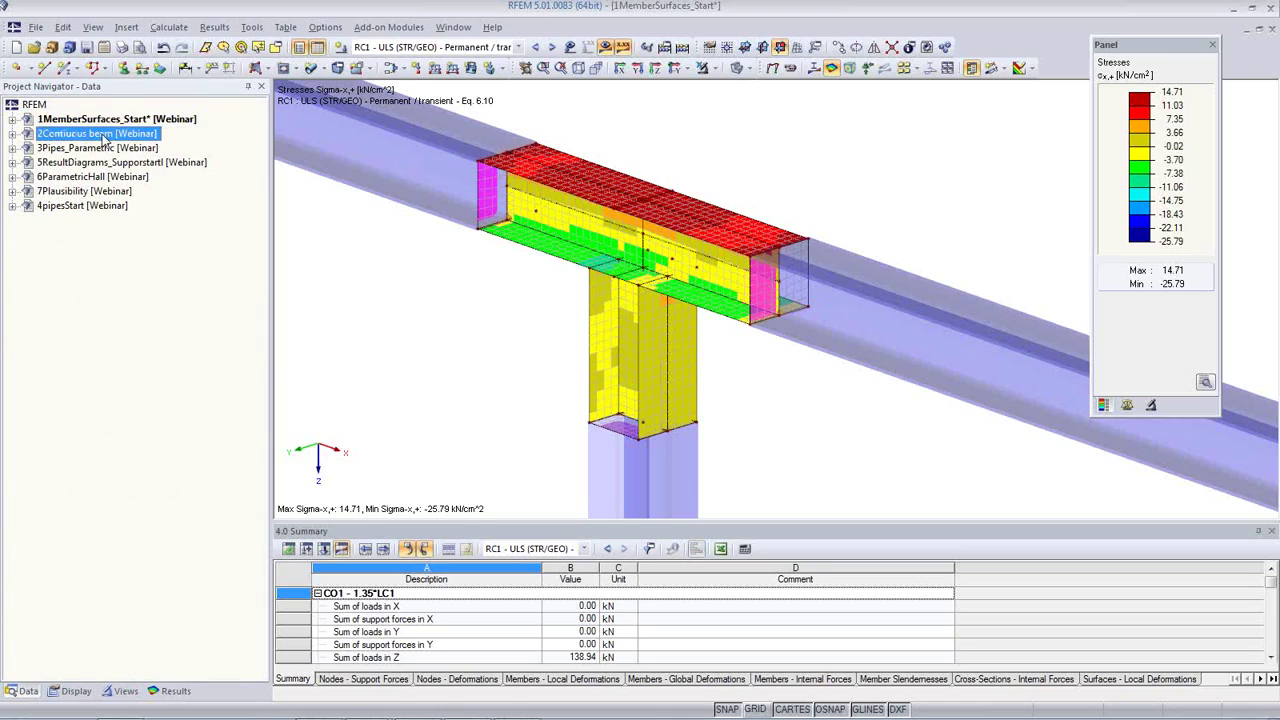
pyautogui.doubleClick(103, 135)
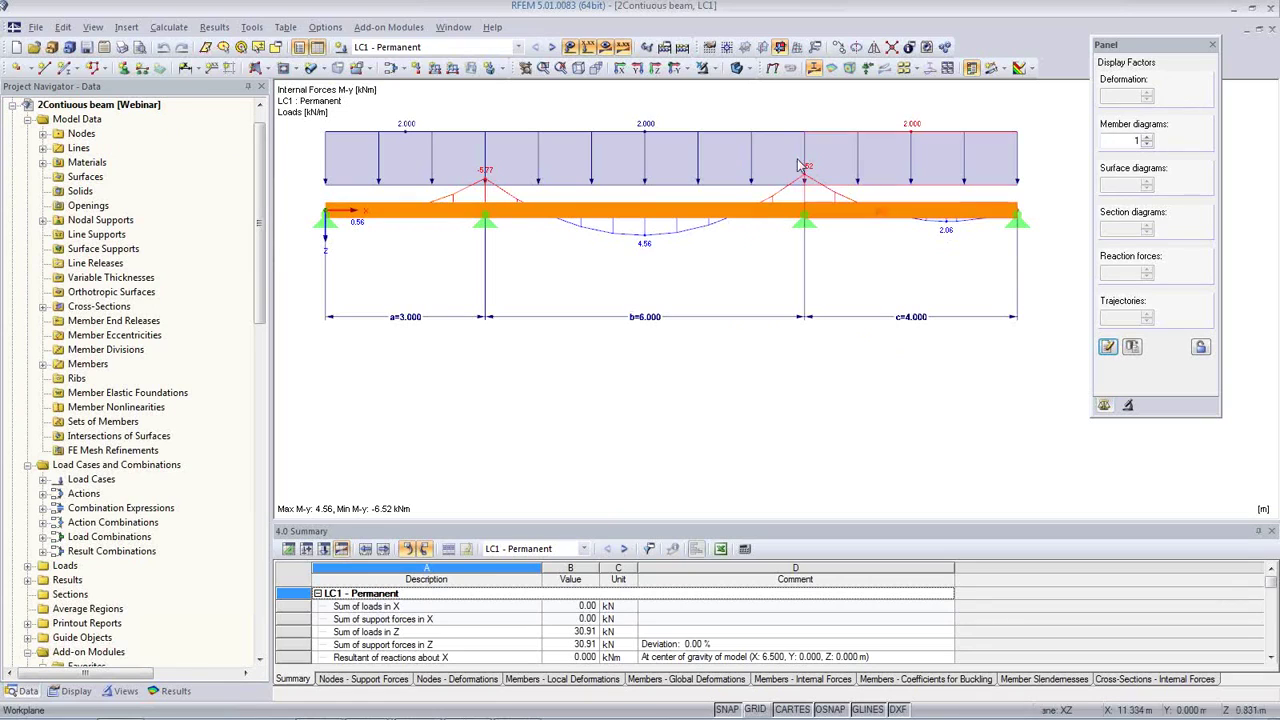
# Step through the beam's variable load cases LC2, LC3 and LC4 with their bending moments.
pyautogui.click(552, 48)
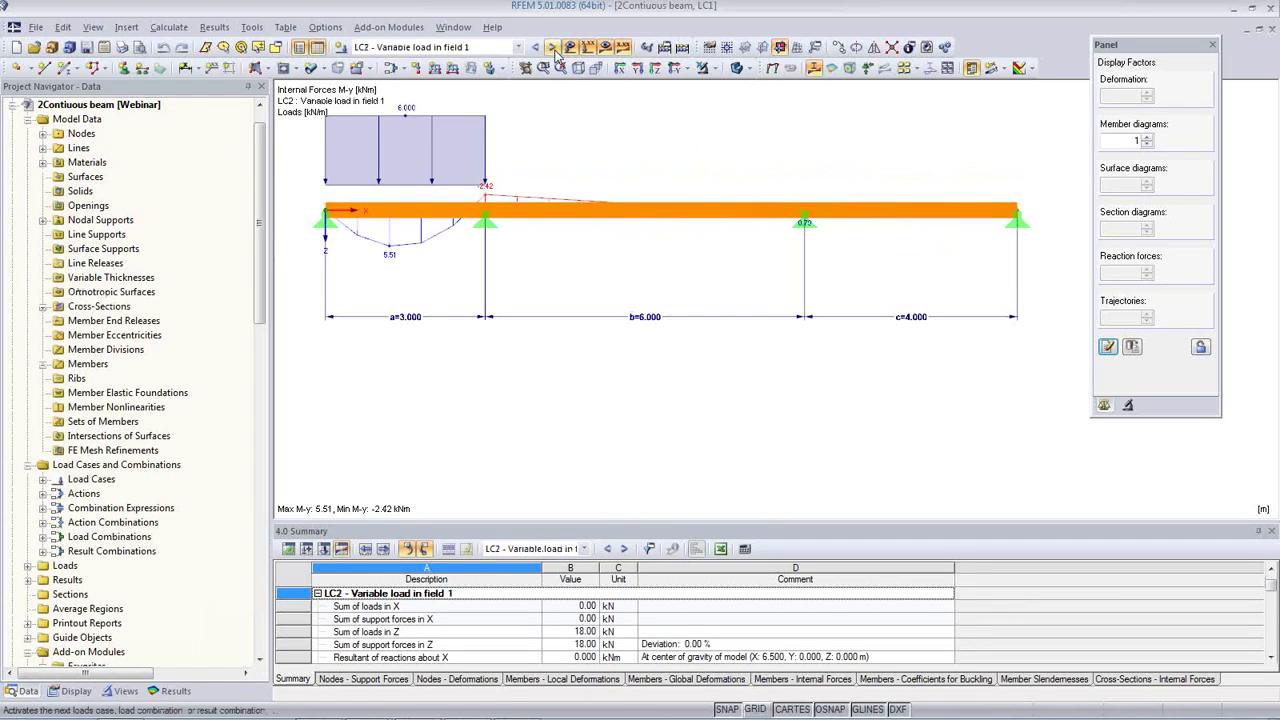
pyautogui.click(552, 48)
pyautogui.click(552, 48)
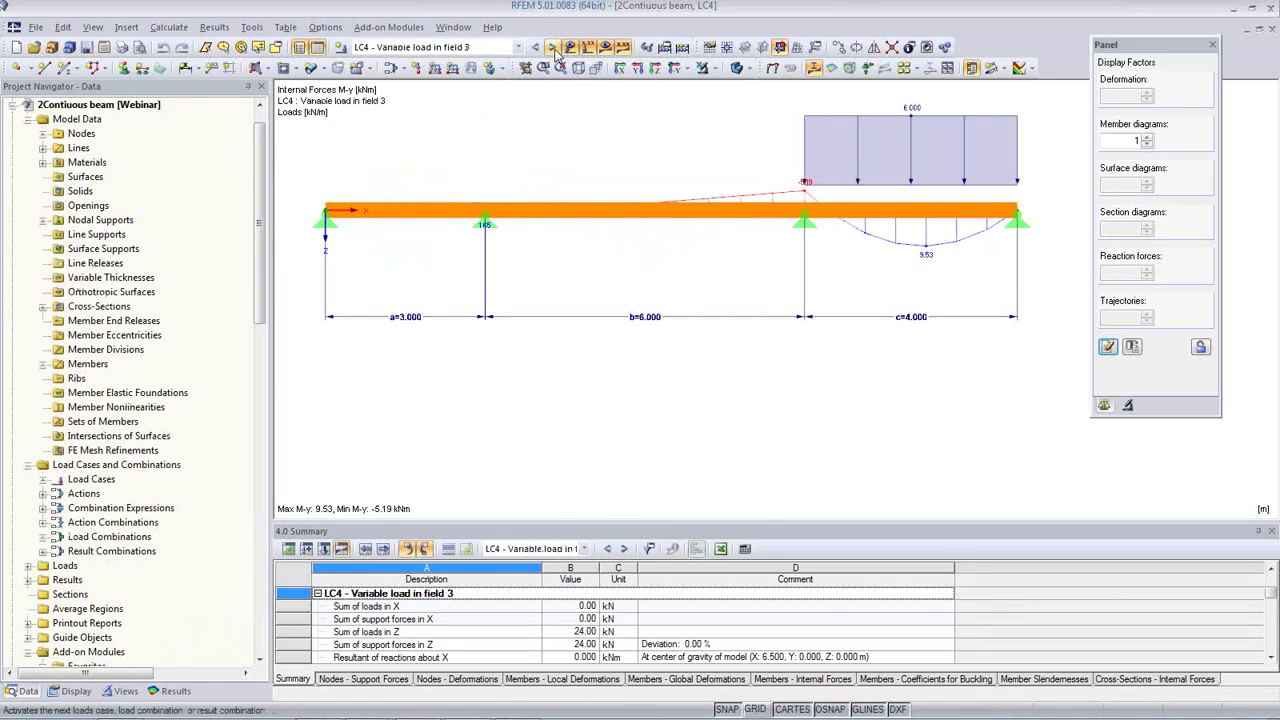
# Review the available load cases and combinations, and display the RF-TIMBER Pro CA1 design ratios along the beam.
pyautogui.click(518, 47)
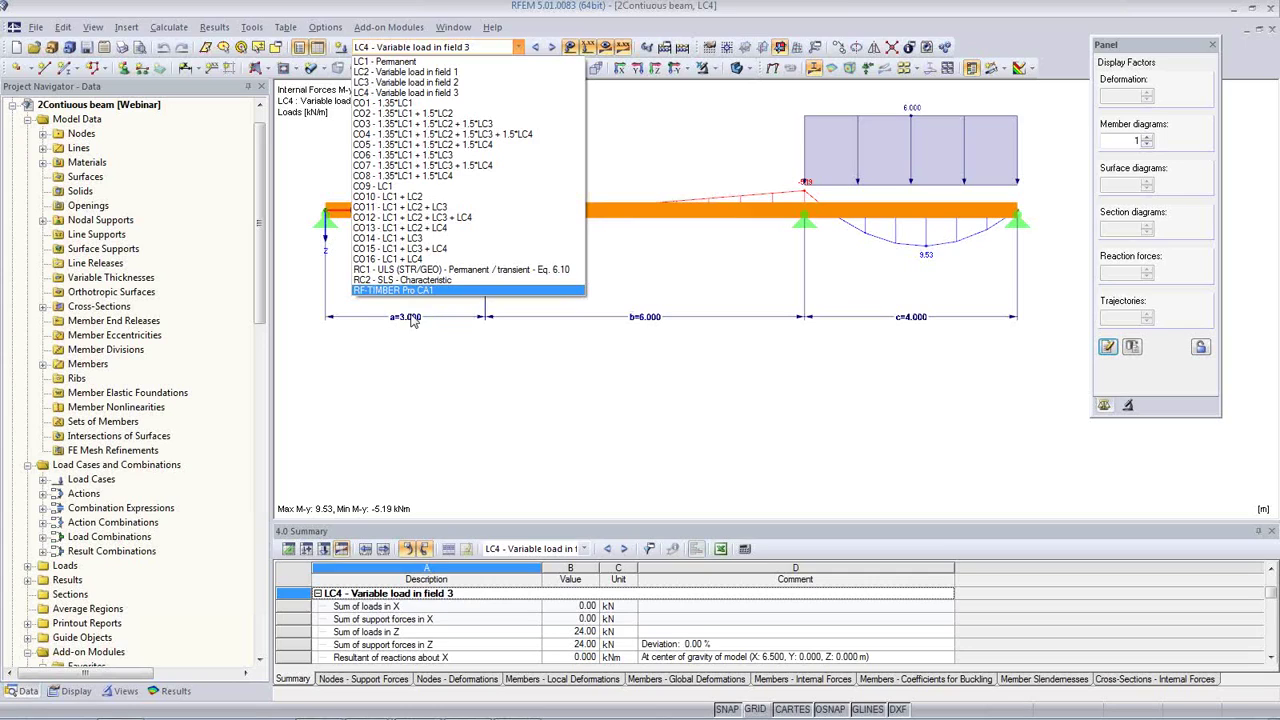
pyautogui.click(474, 362)
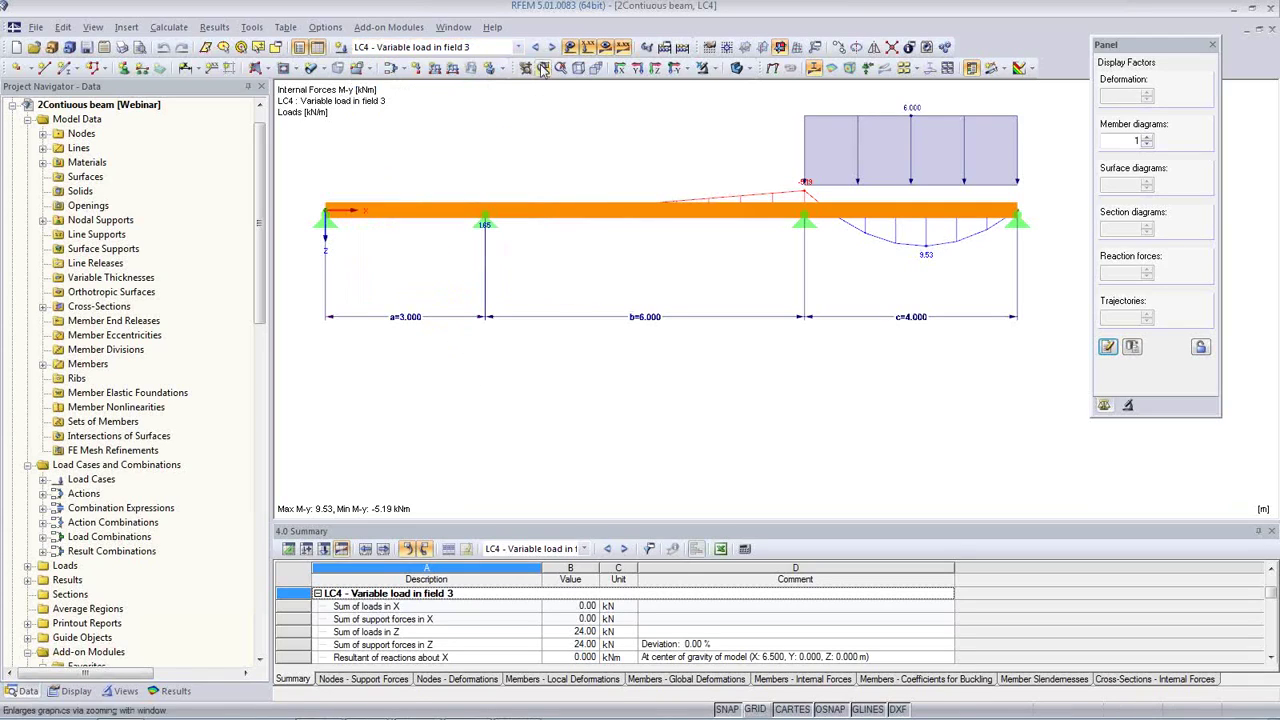
pyautogui.click(510, 47)
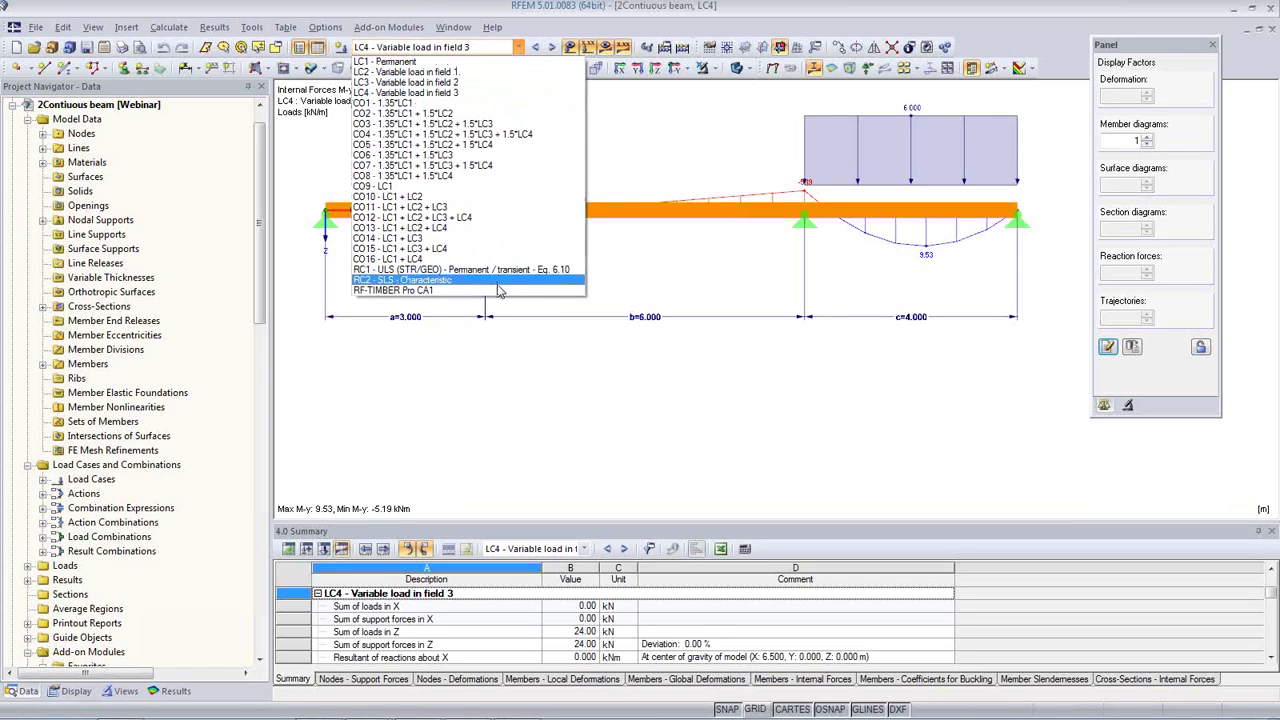
pyautogui.click(500, 290)
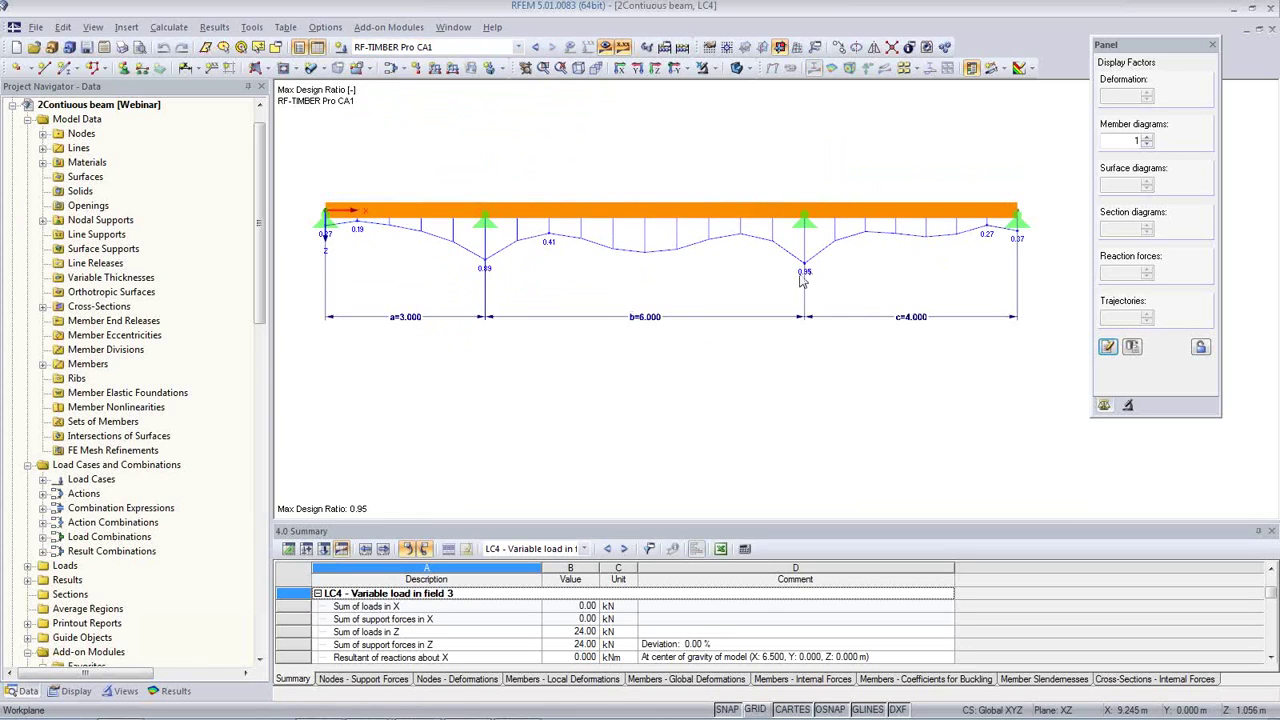
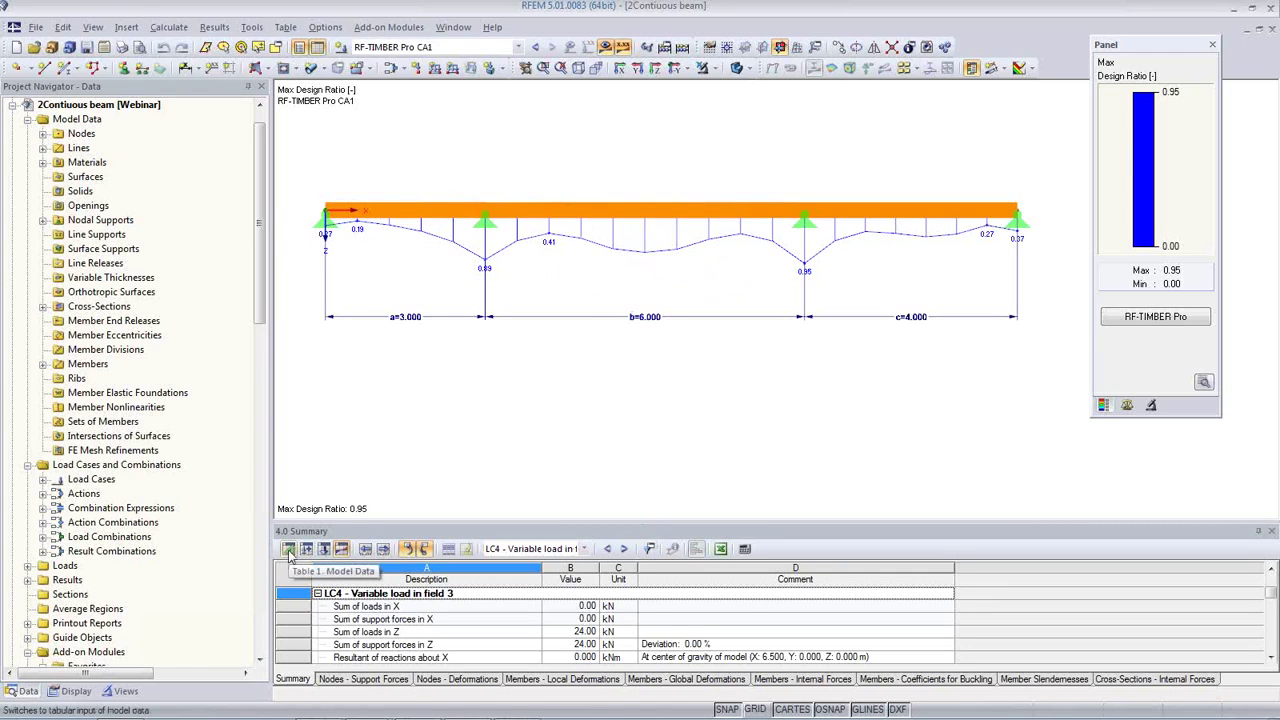
# Open the model's parameter list for editing and place it below the beam so the whole beam stays visible.
pyautogui.click(92, 27)
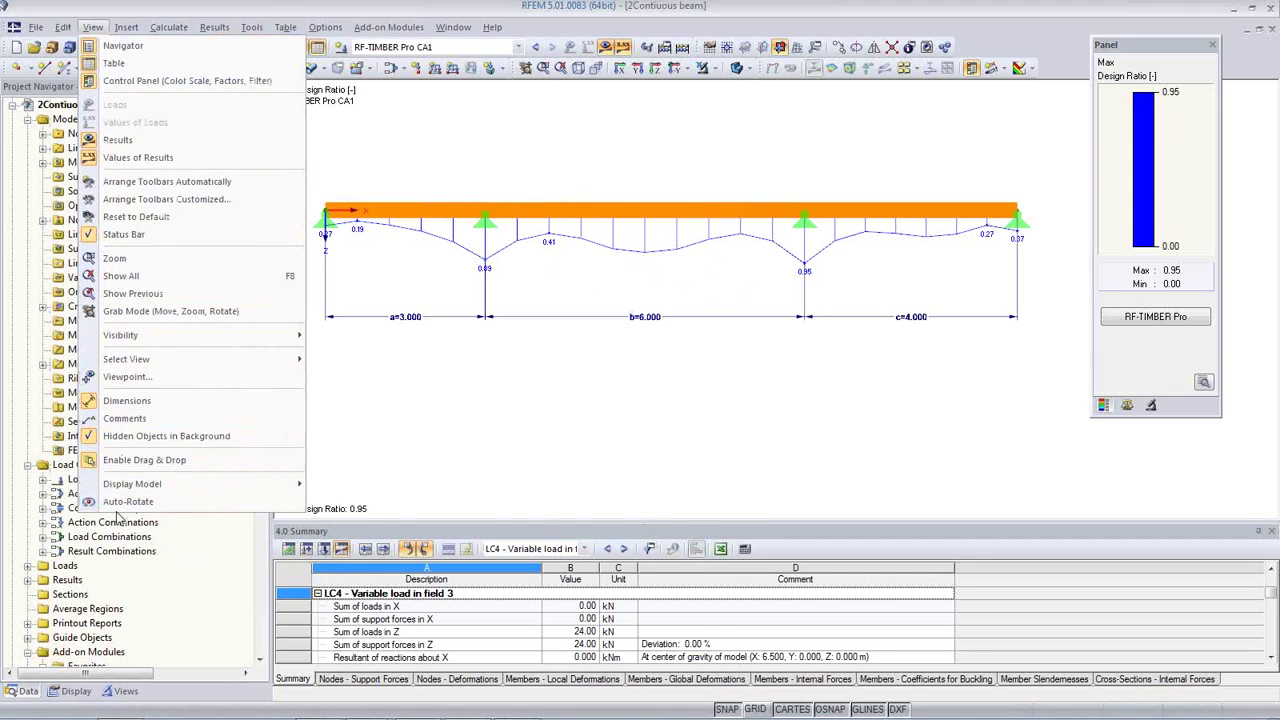
pyautogui.press('Left')
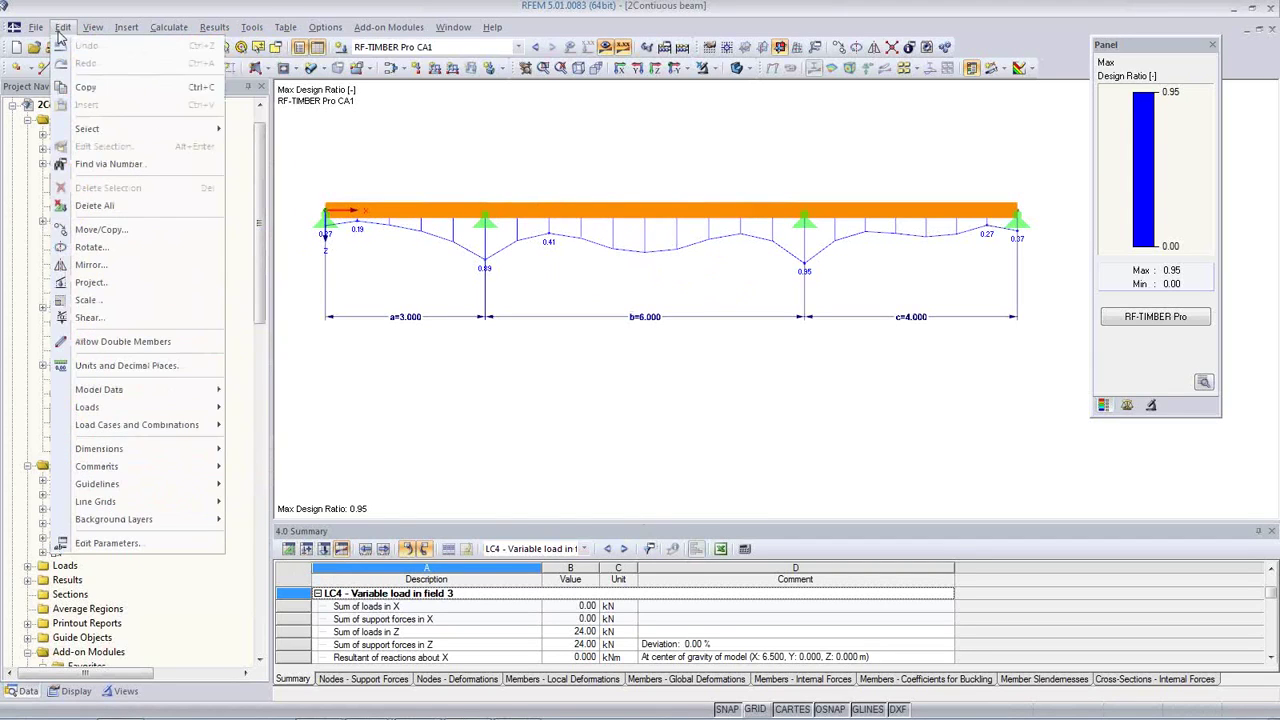
pyautogui.click(96, 545)
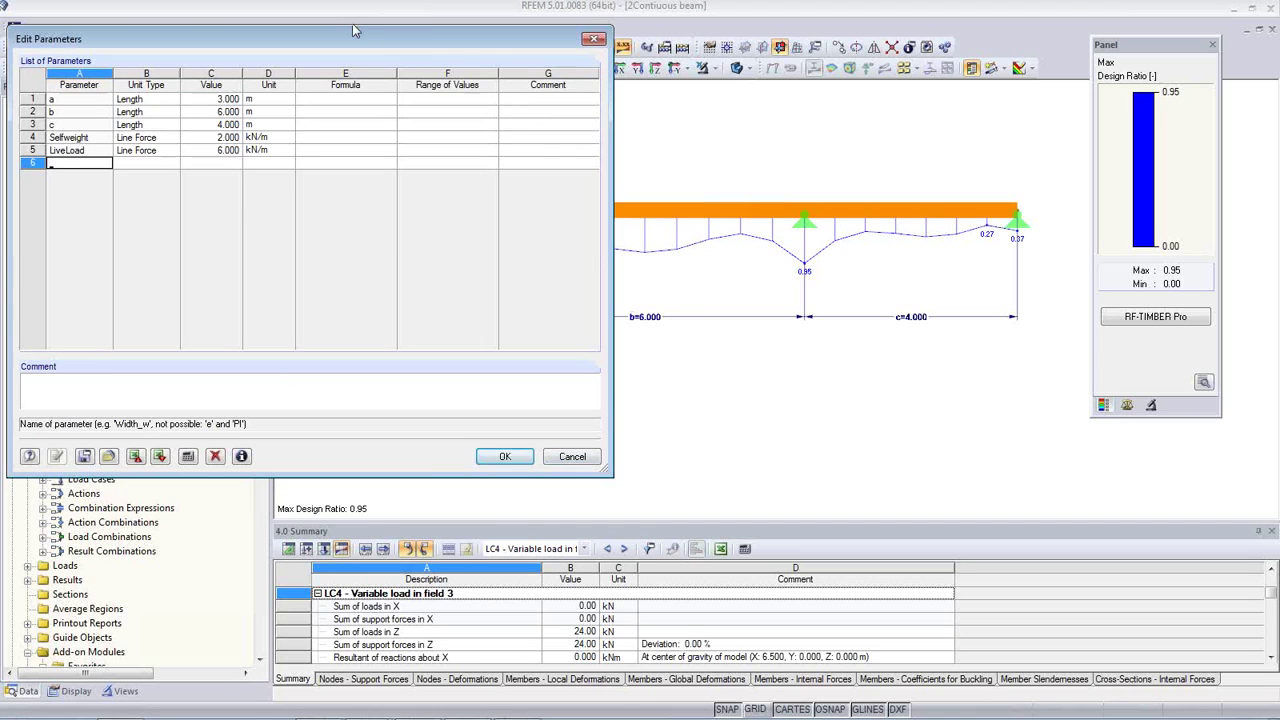
pyautogui.moveTo(352, 27); pyautogui.dragTo(716, 371)
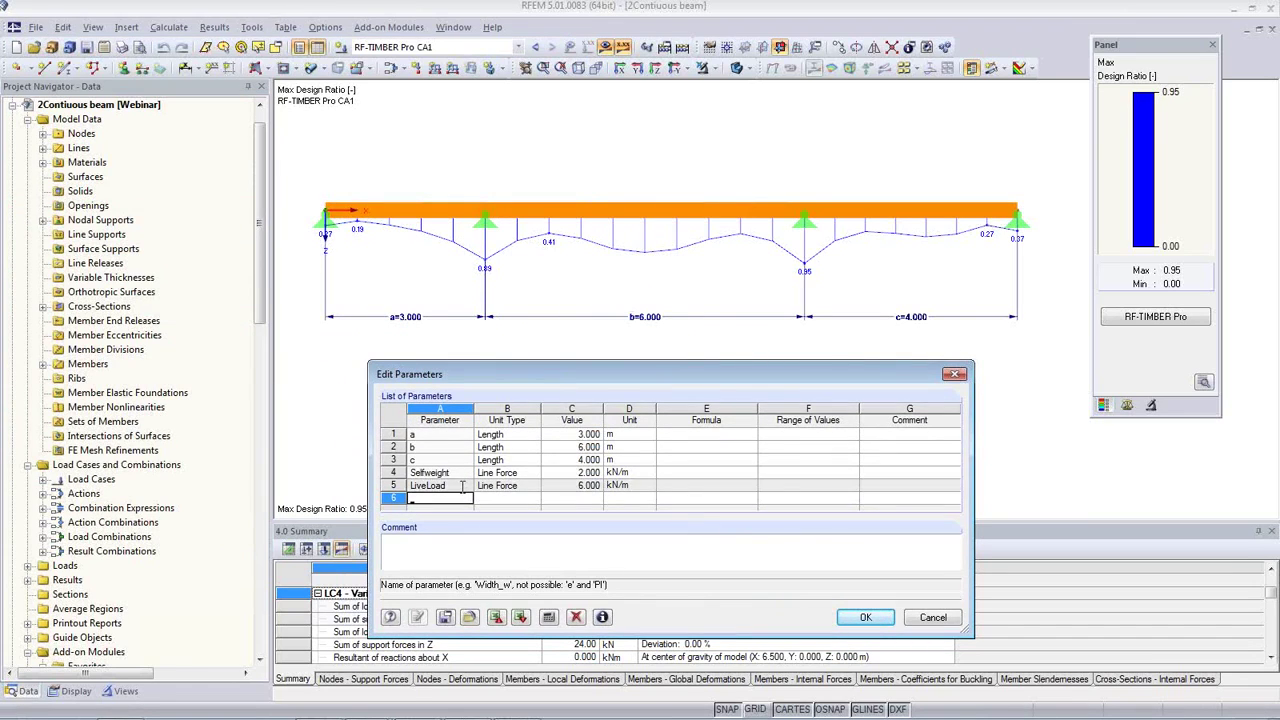
pyautogui.click(526, 190)
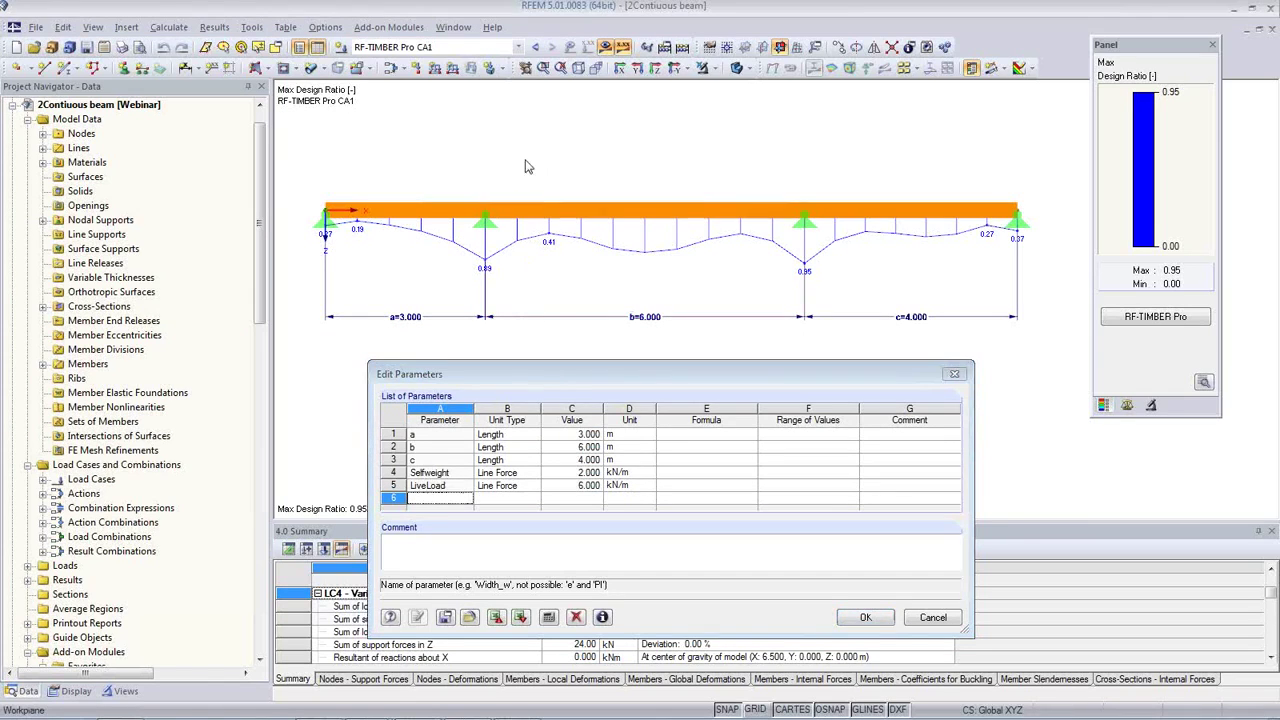
# Display the loads and bending moments of combination CO15 - LC1 + LC3 + LC4 on the beam.
pyautogui.click(537, 48)
pyautogui.click(537, 48)
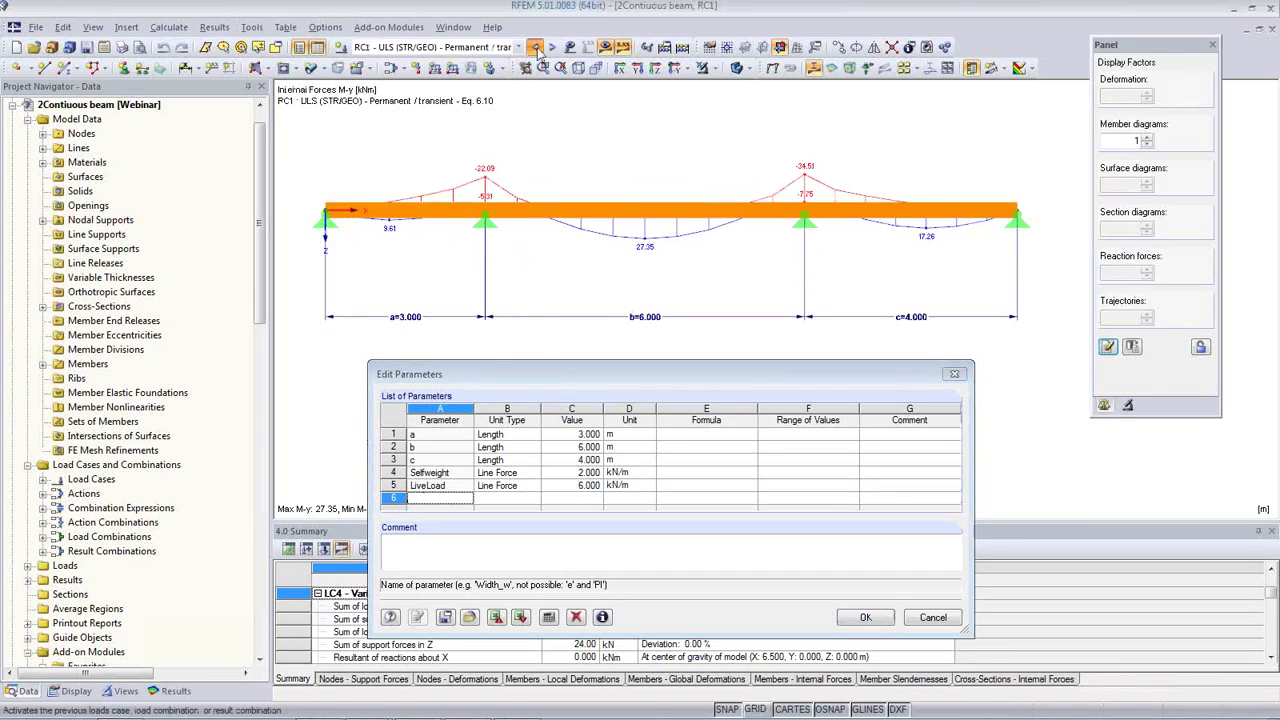
pyautogui.click(537, 48)
pyautogui.click(537, 48)
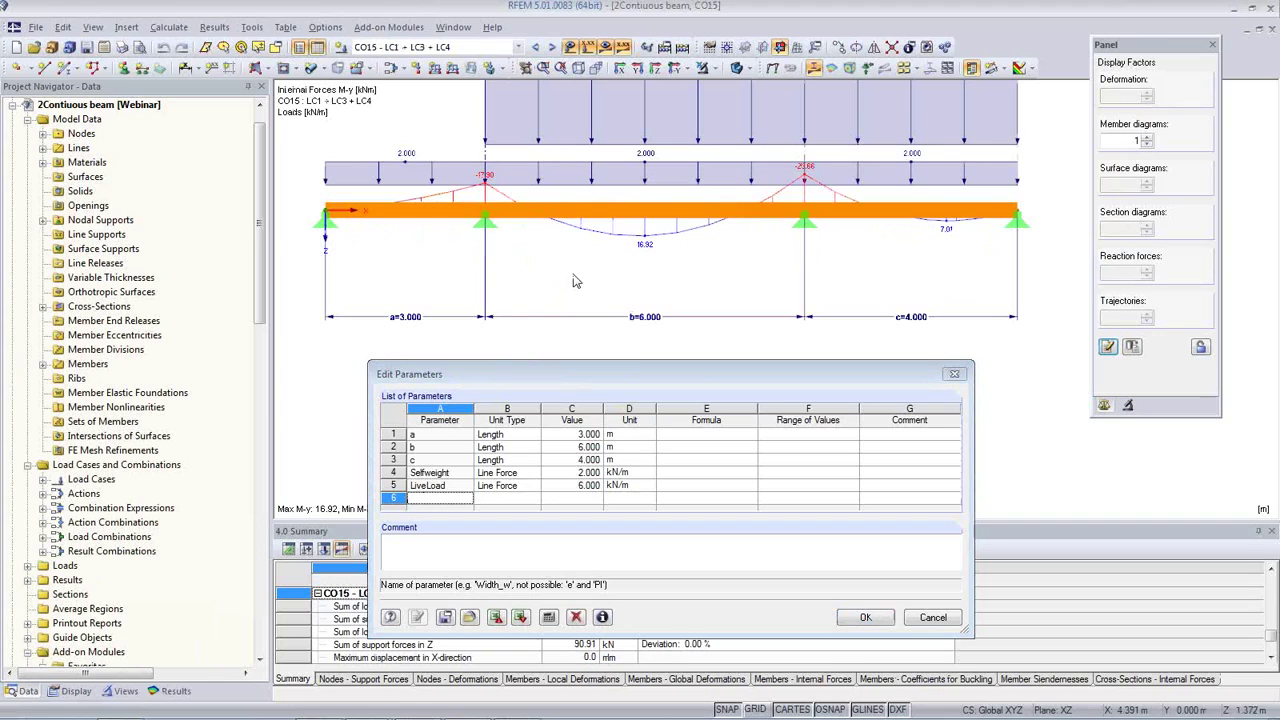
pyautogui.moveTo(573, 263); pyautogui.dragTo(567, 293, button='middle')
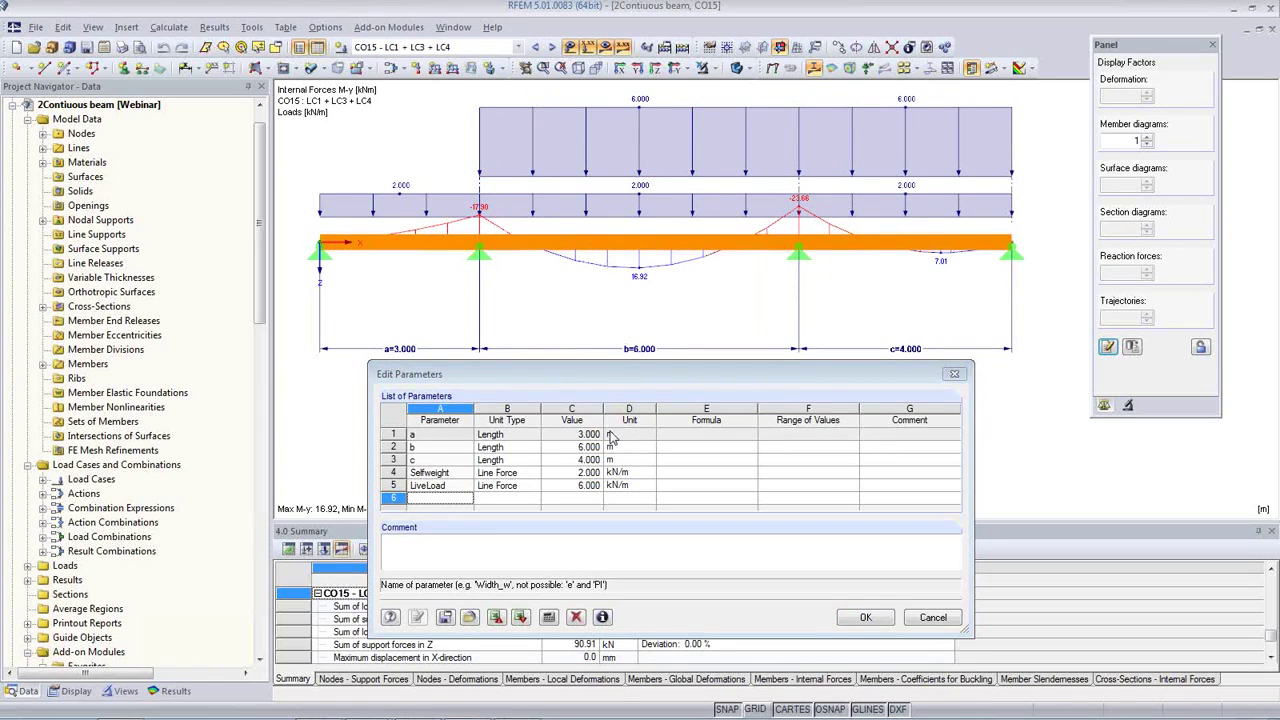
# Set the span parameters a to 4 m, b to 5 m and c to 8 m.
pyautogui.doubleClick(580, 434)
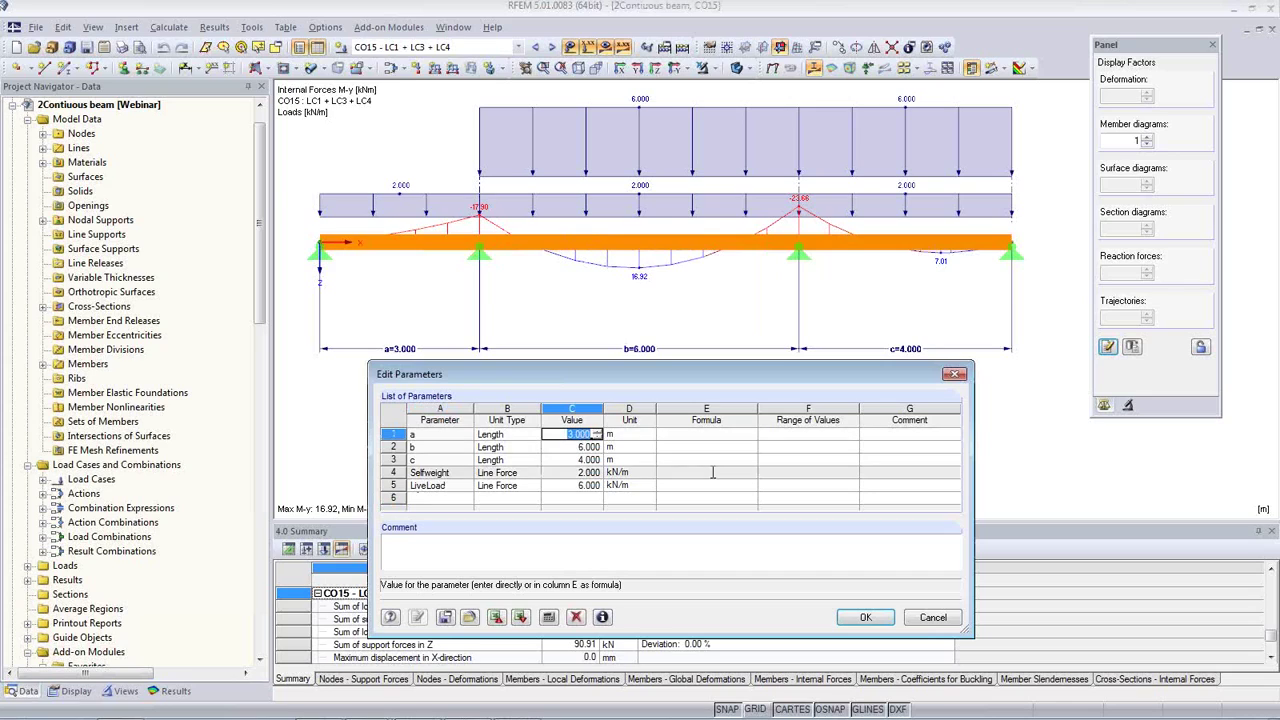
pyautogui.write('4')
pyautogui.press('Tab')
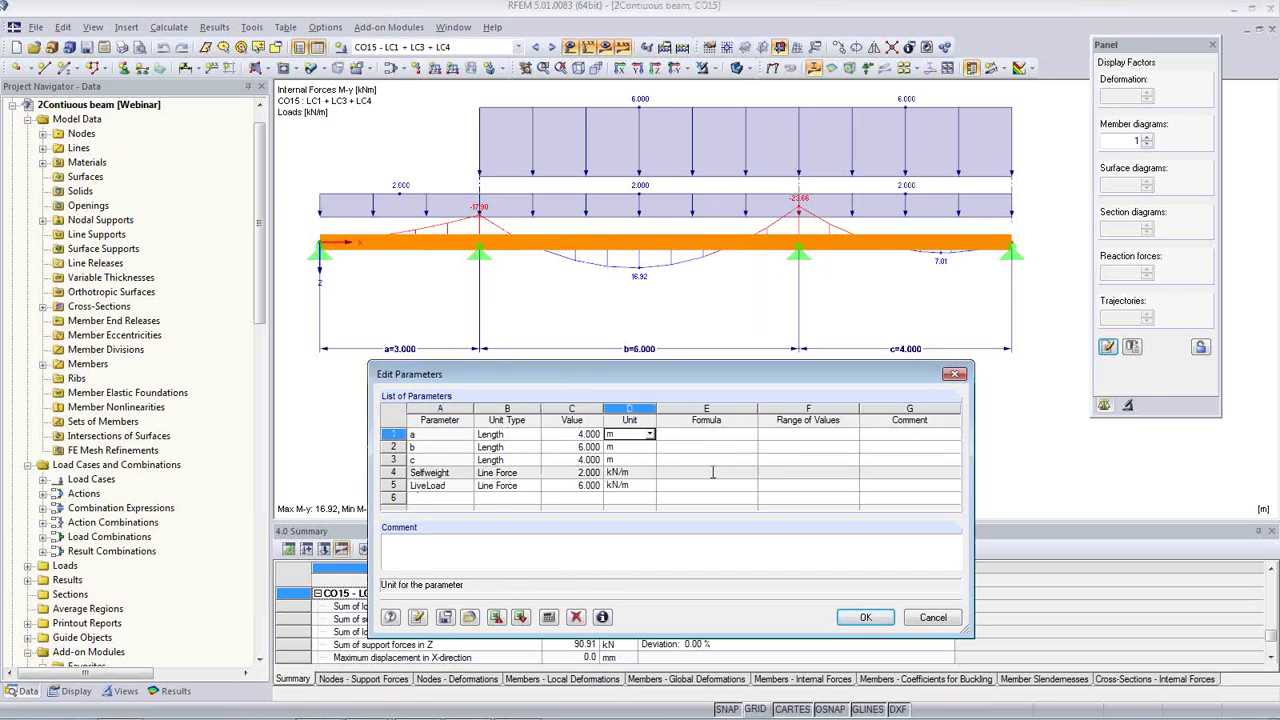
pyautogui.doubleClick(588, 447)
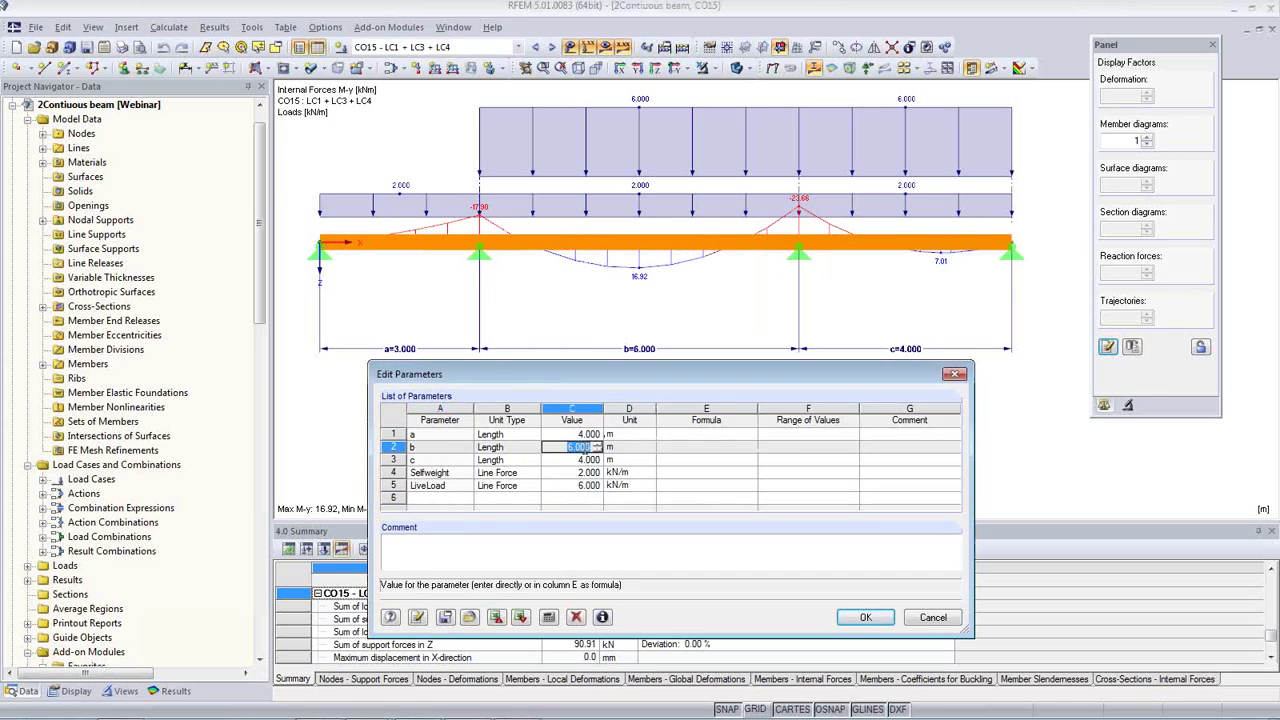
pyautogui.write('5')
pyautogui.doubleClick(578, 462)
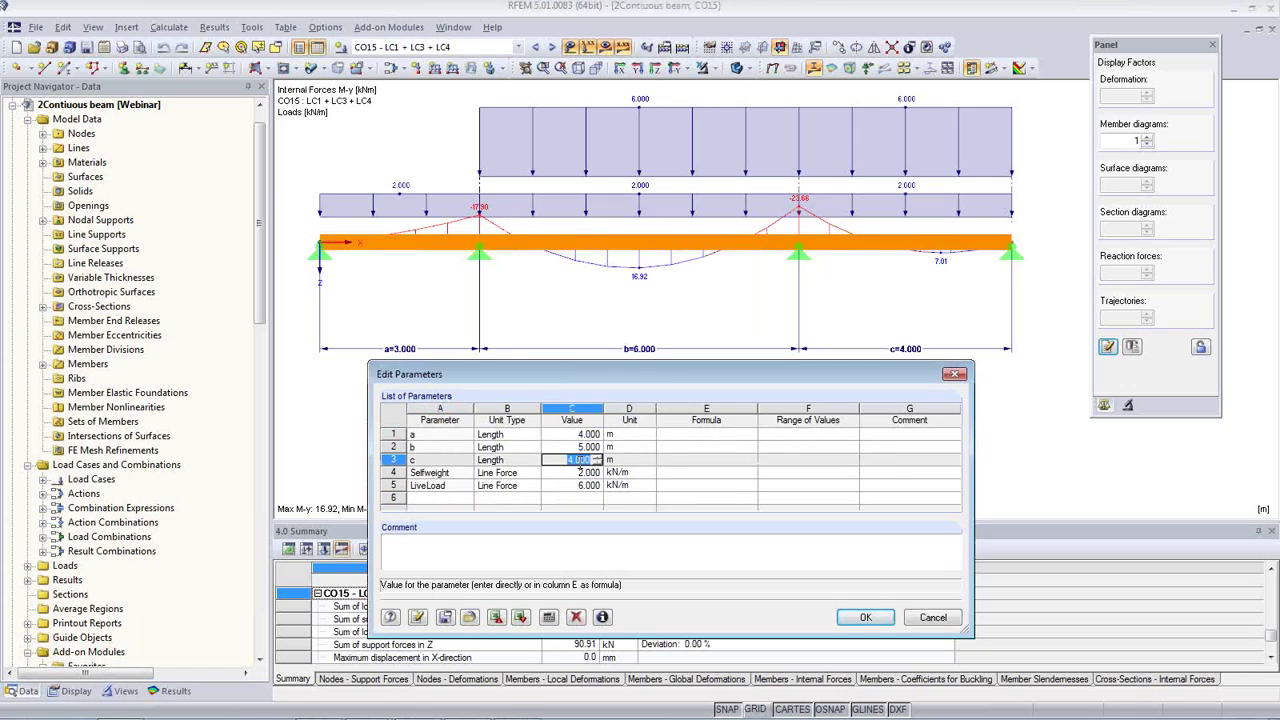
pyautogui.write('8')
# Set the Selfweight parameter to 1 kN/m and LiveLoad to 5 kN/m, and apply the parameter values to the model.
pyautogui.doubleClick(578, 473)
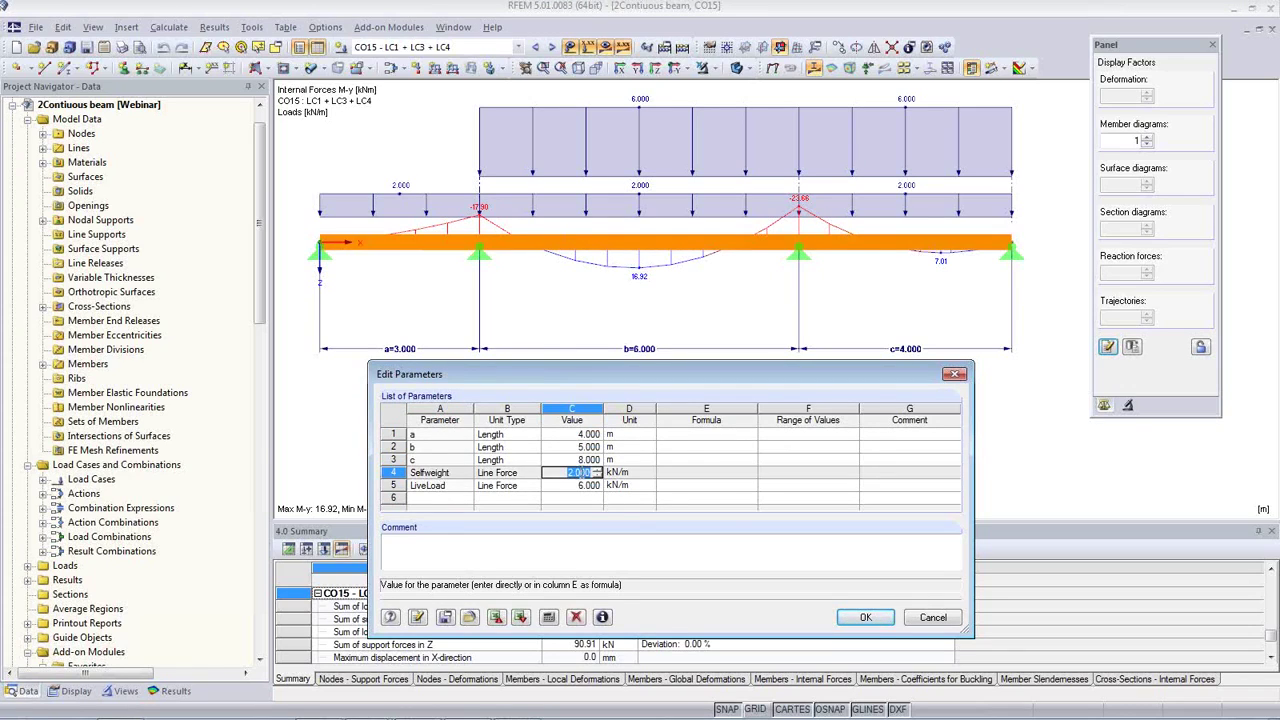
pyautogui.write('1')
pyautogui.doubleClick(578, 485)
pyautogui.write('5')
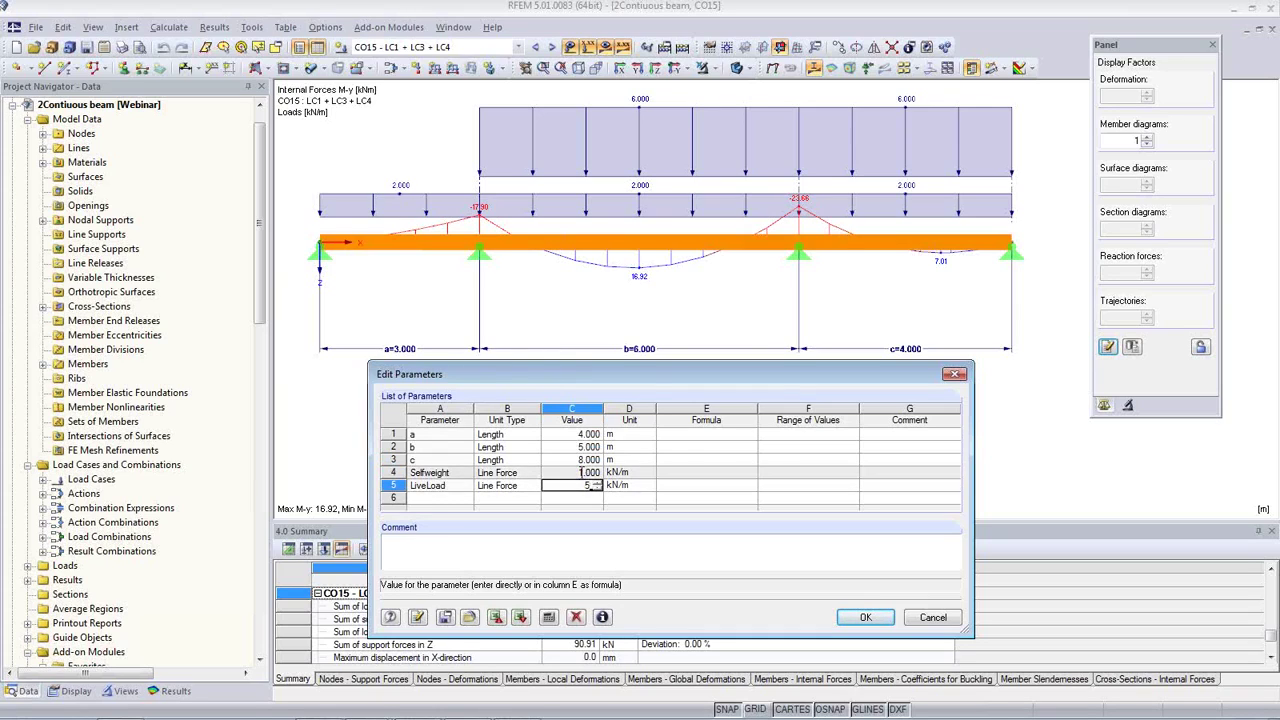
pyautogui.click(578, 473)
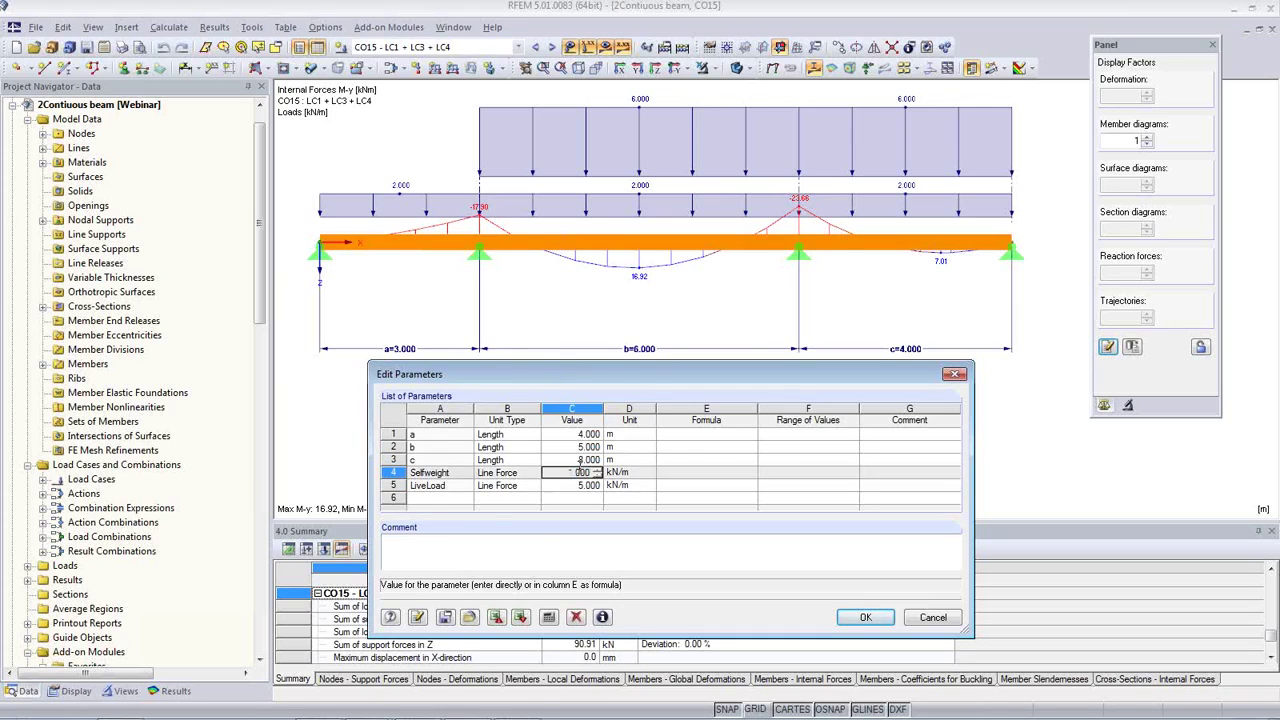
pyautogui.click(418, 618)
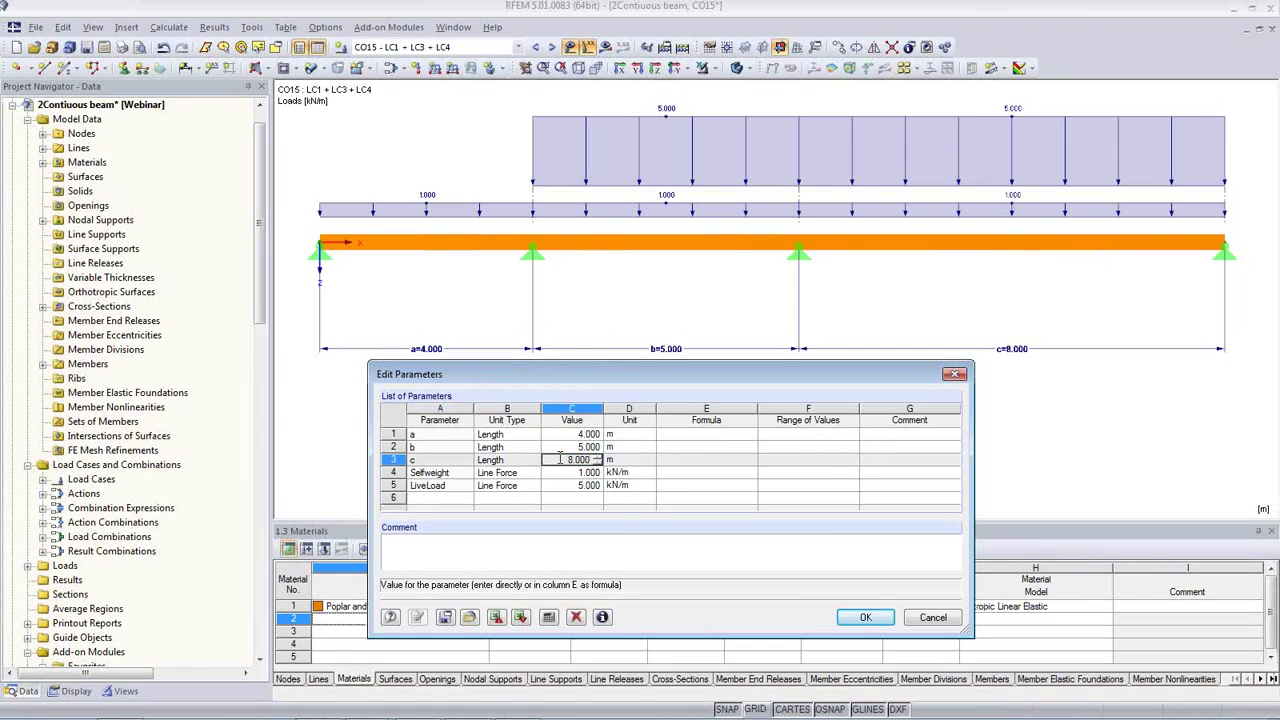
# Set the span parameter c to 6 m and apply it to the beam model.
pyautogui.write('6')
pyautogui.press('Tab')
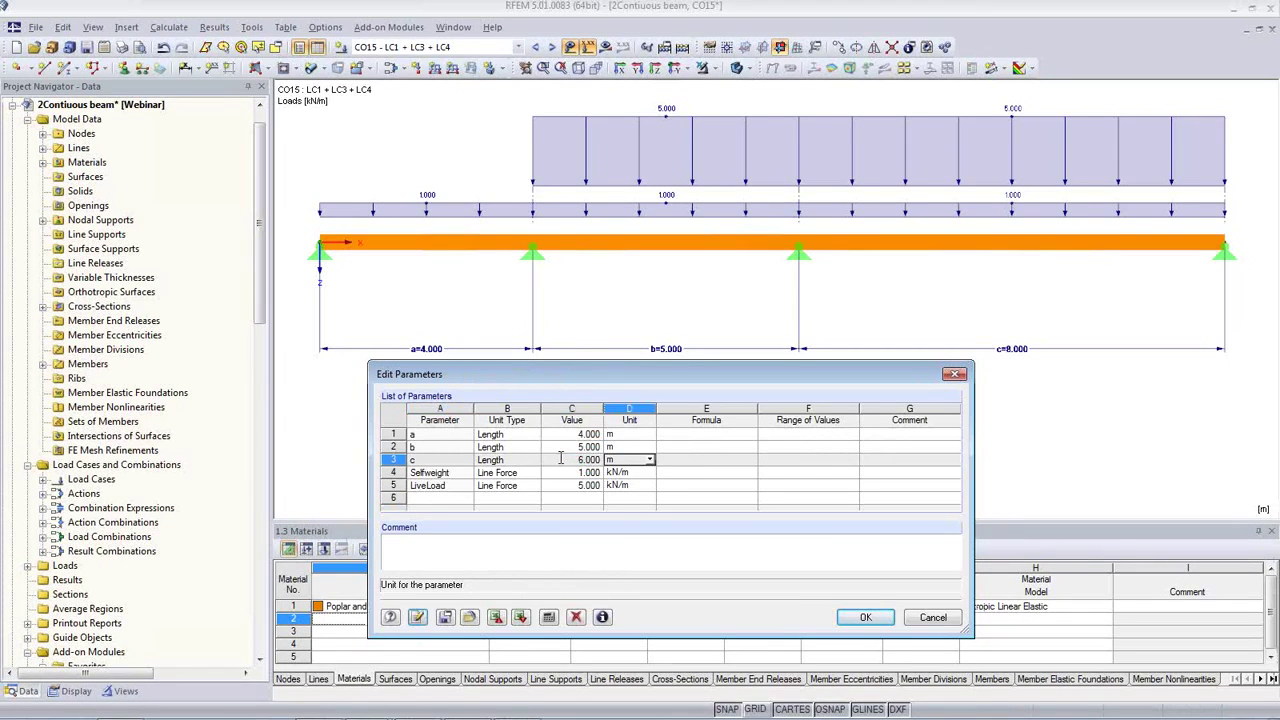
pyautogui.click(415, 618)
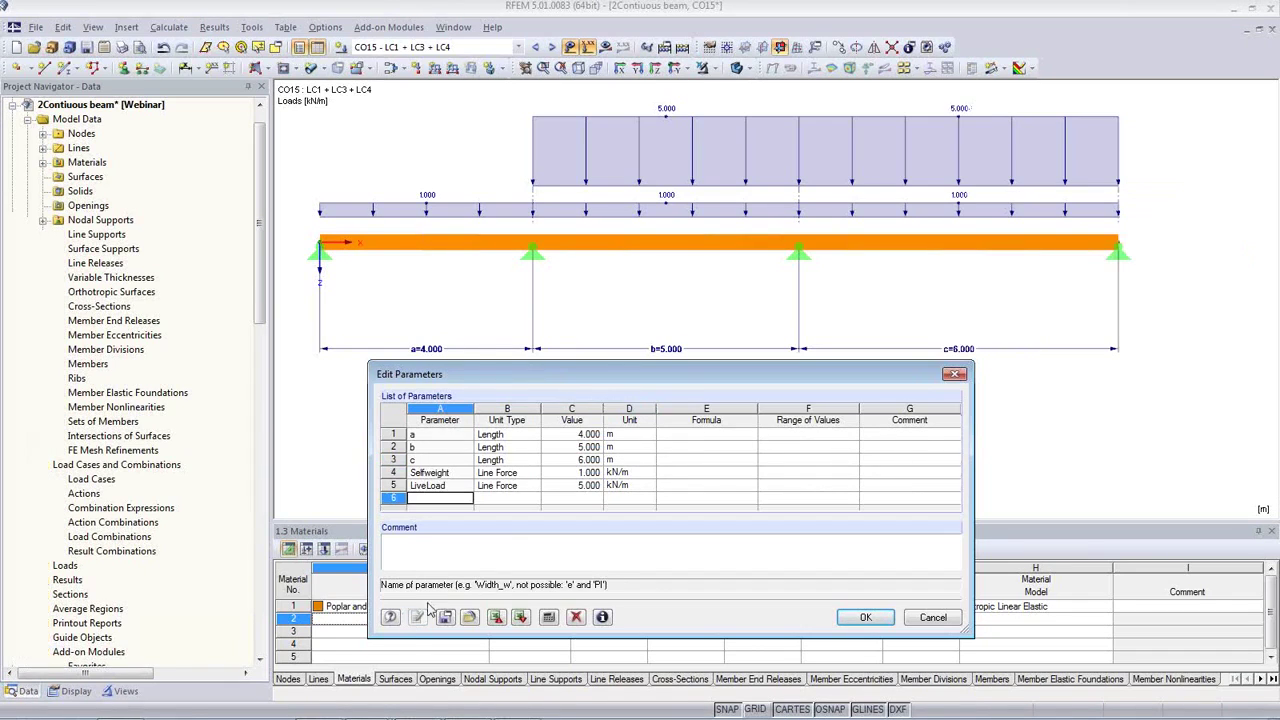
# Set the LiveLoad parameter to 4 kN/m, apply it to the model and finish editing the parameters.
pyautogui.click(577, 486)
pyautogui.write('4')
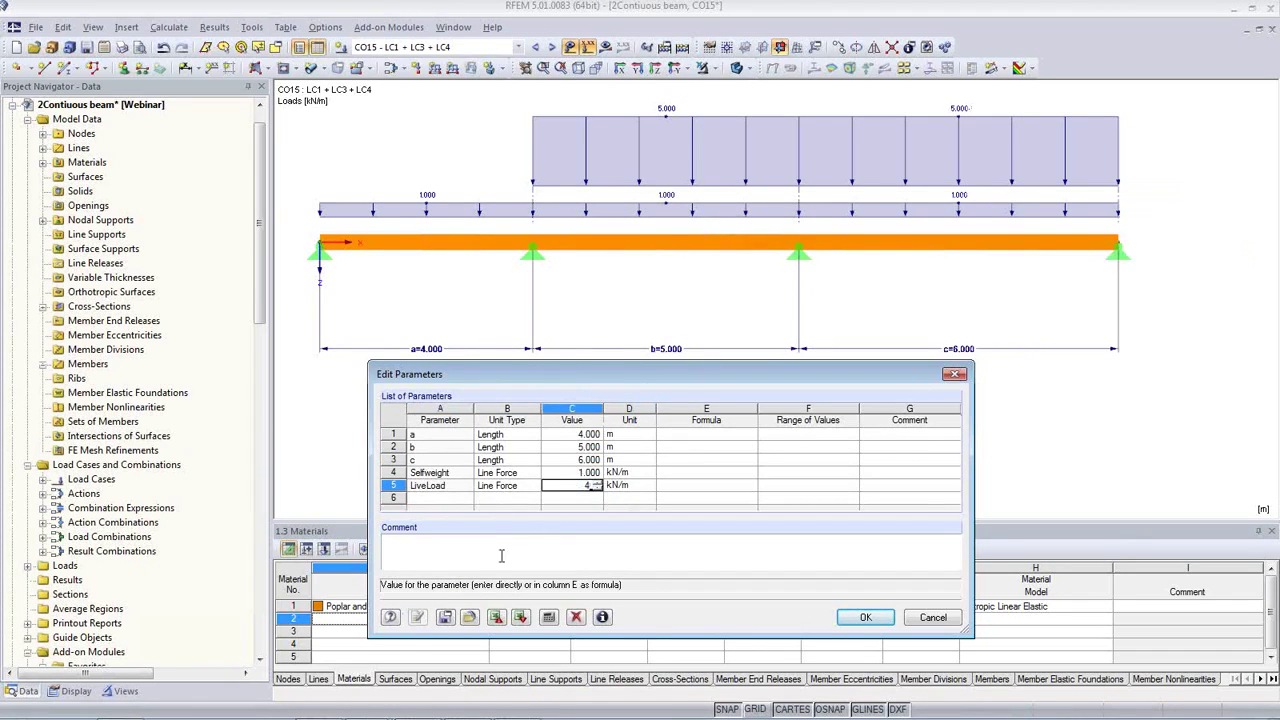
pyautogui.click(446, 618)
pyautogui.press('Escape')
pyautogui.click(572, 472)
pyautogui.click(416, 618)
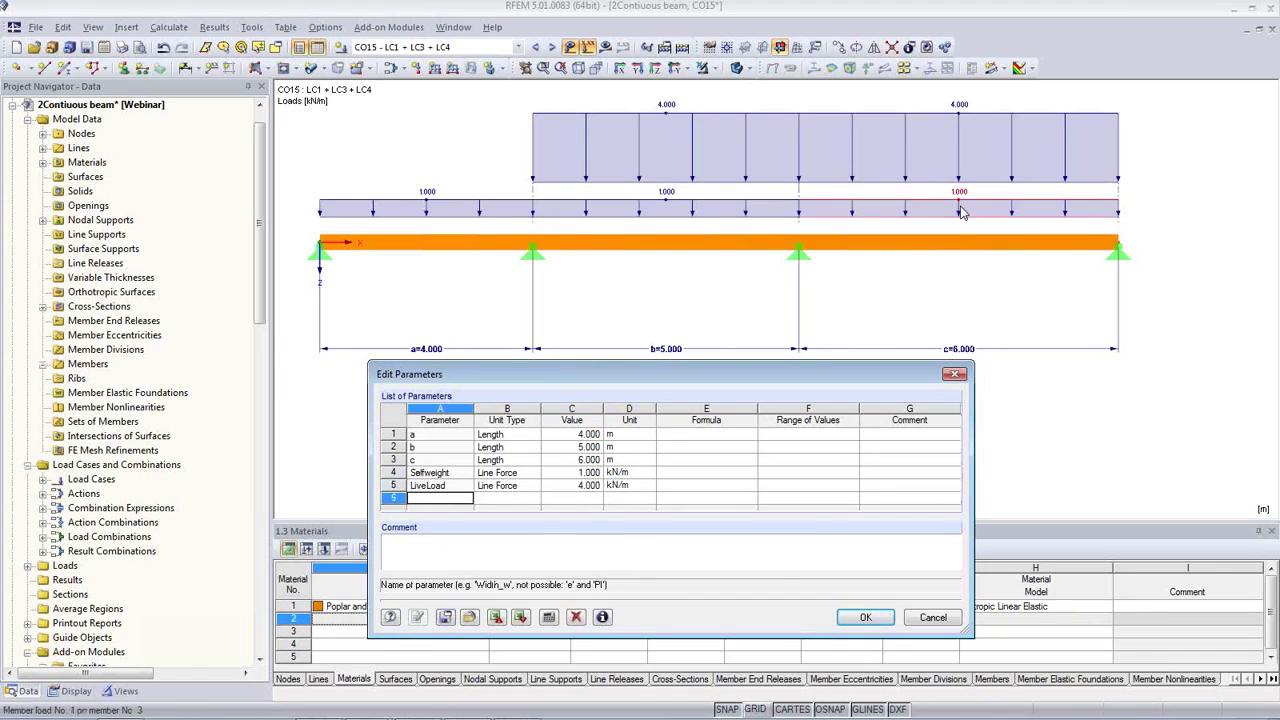
pyautogui.click(865, 618)
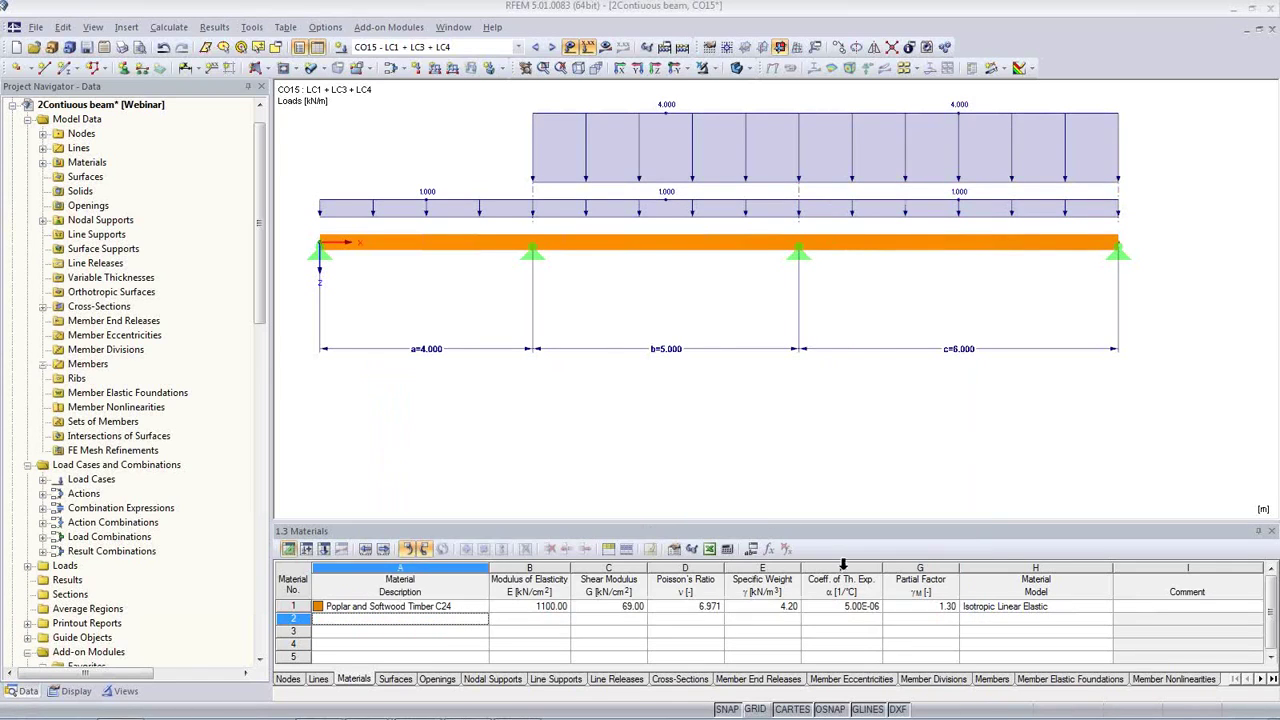
# Recalculate the results of the beam with its updated spans and loads.
pyautogui.click(169, 27)
pyautogui.click(155, 67)
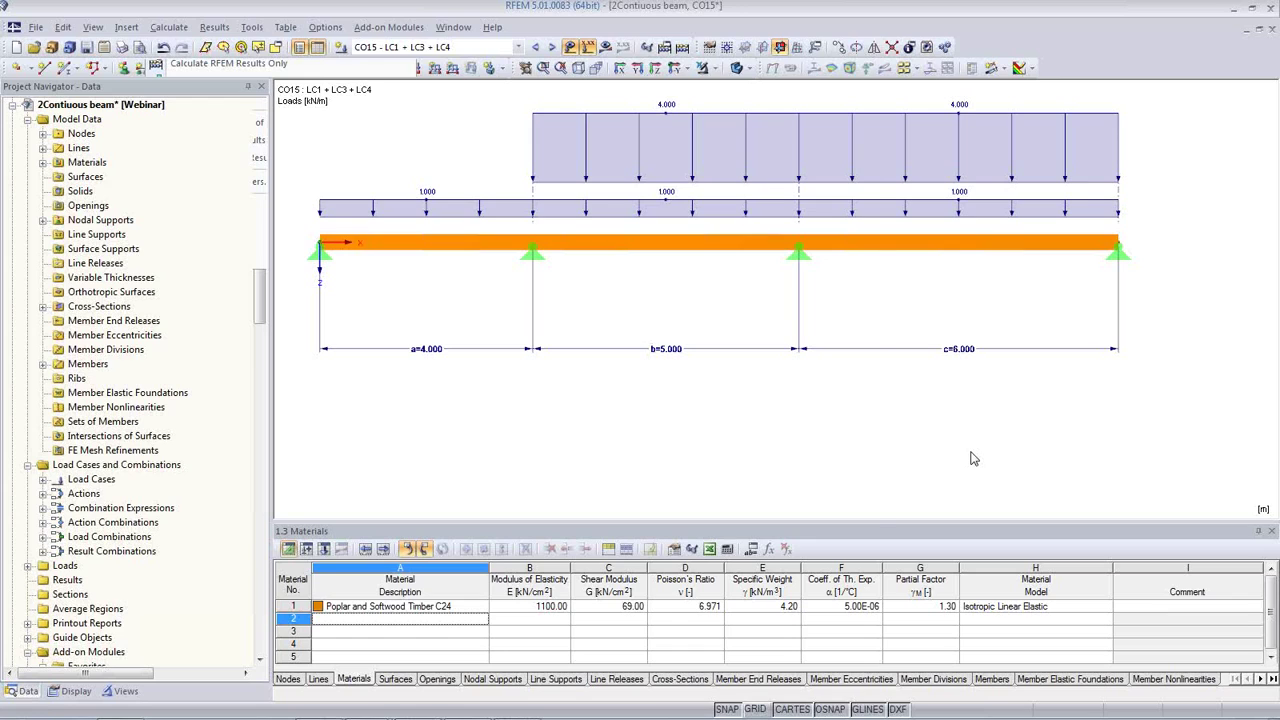
pyautogui.hotkey('ctrl', 'F7')
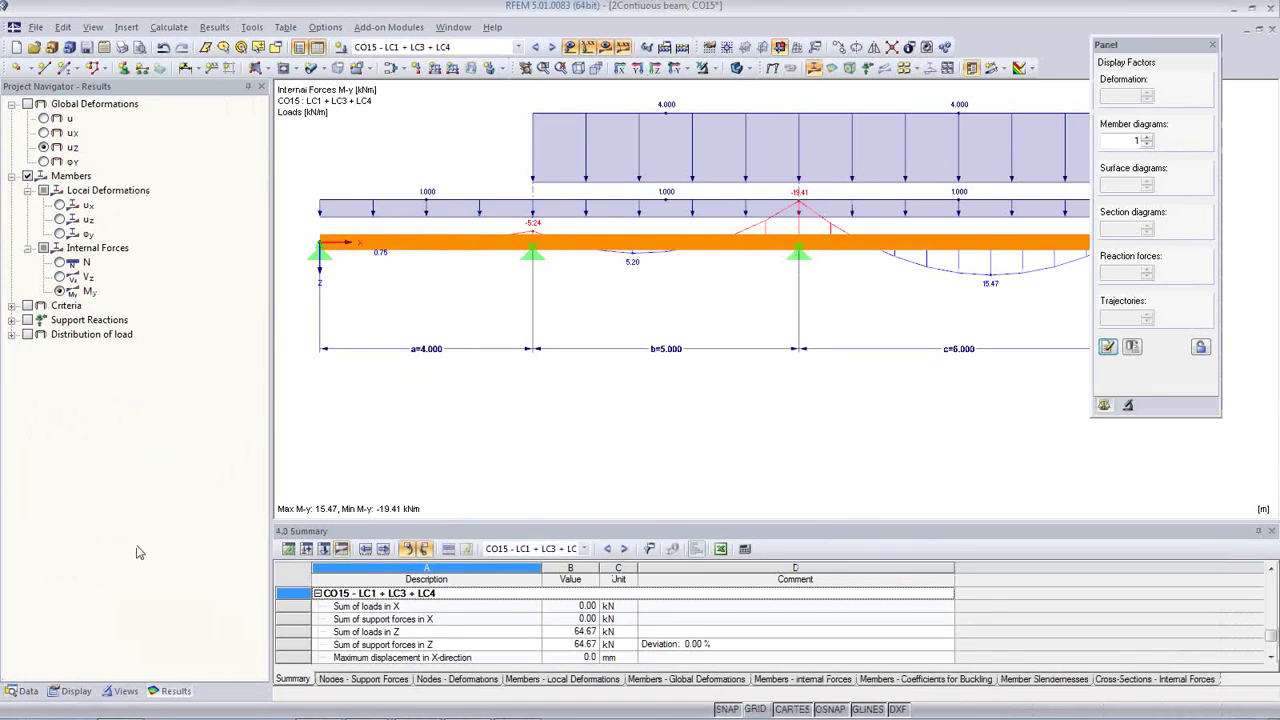
# Open the existing printout report PR1: Printout Report Main Edition from the project data.
pyautogui.click(9, 692)
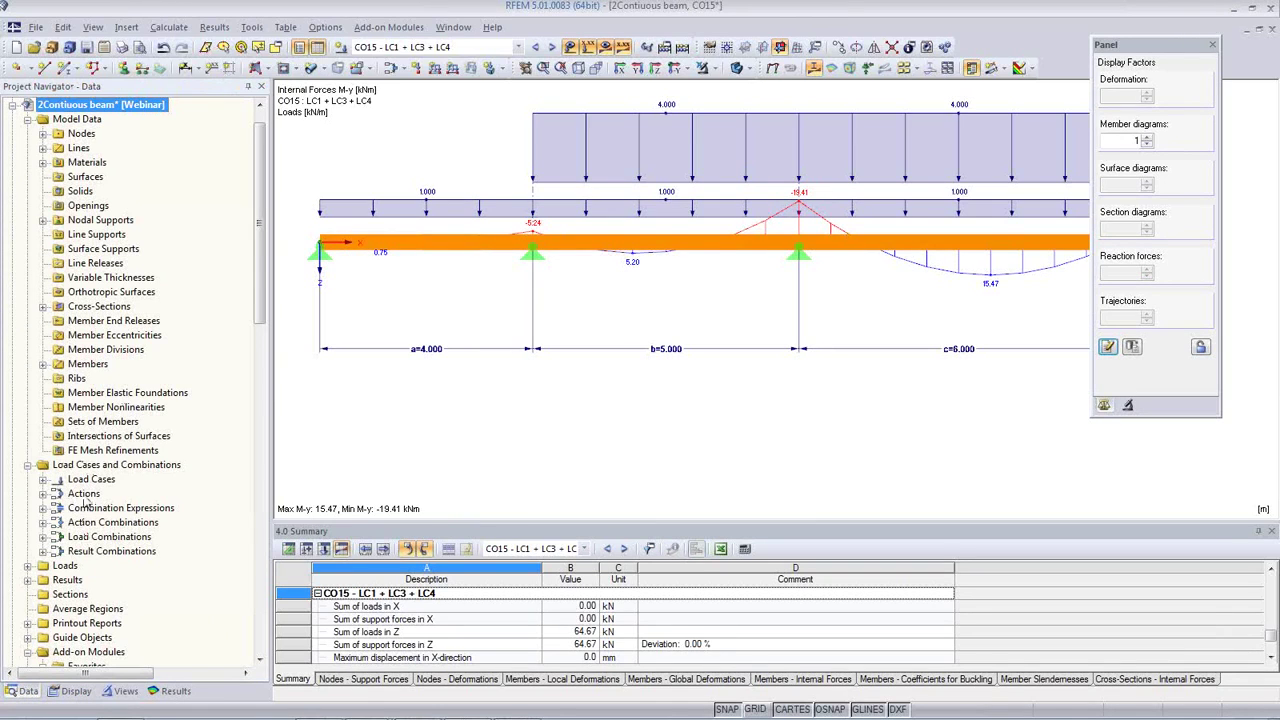
pyautogui.scroll(-1, 86, 498)
pyautogui.scroll(-1, 88, 483)
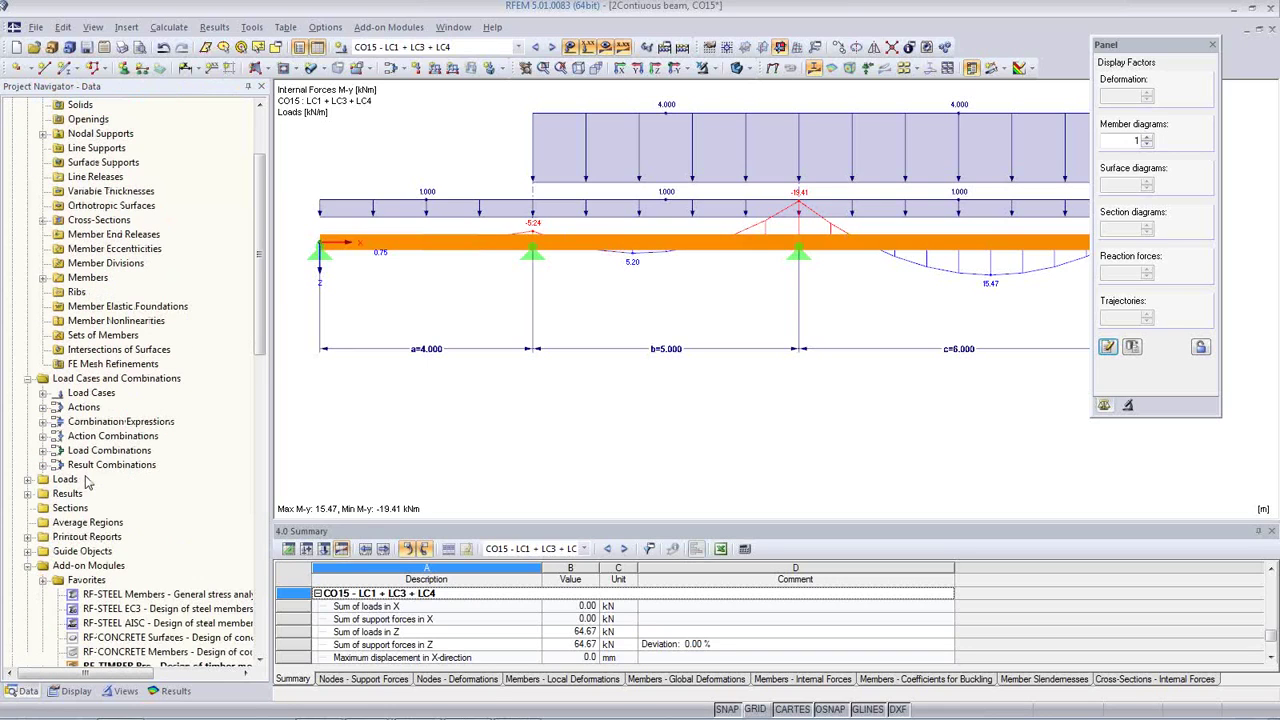
pyautogui.click(29, 537)
pyautogui.scroll(-2, 145, 503)
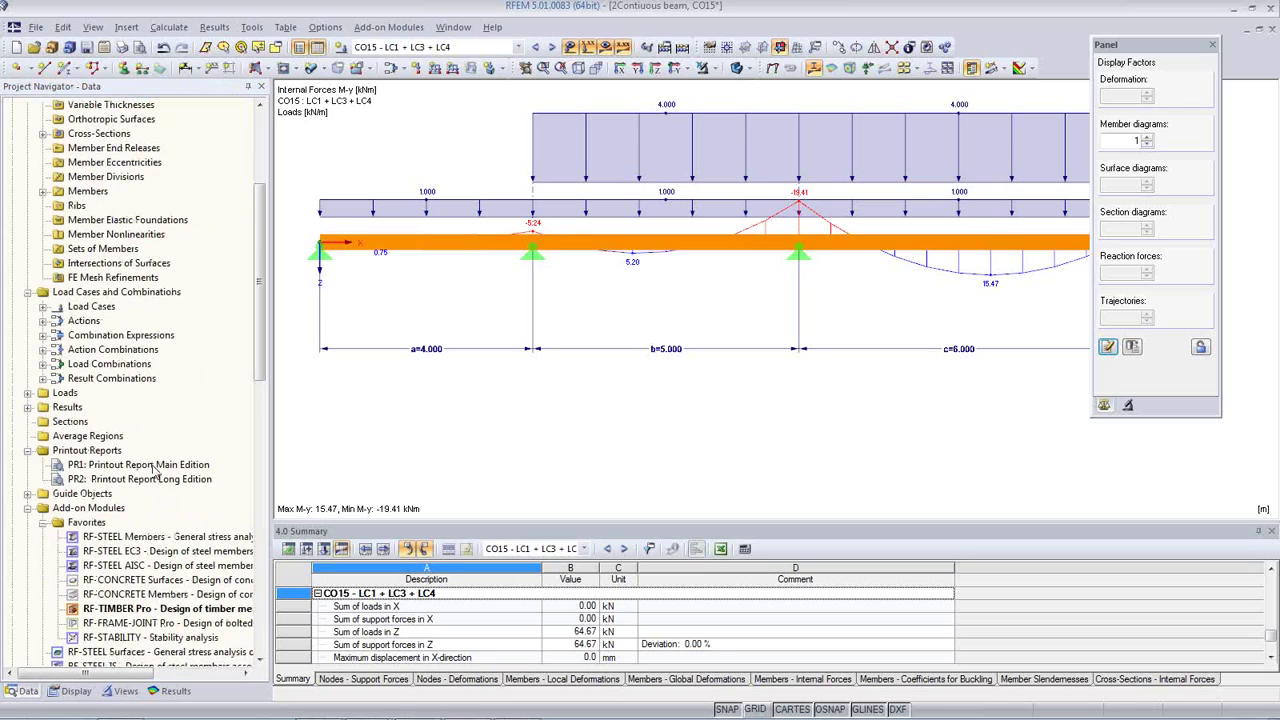
pyautogui.click(155, 466)
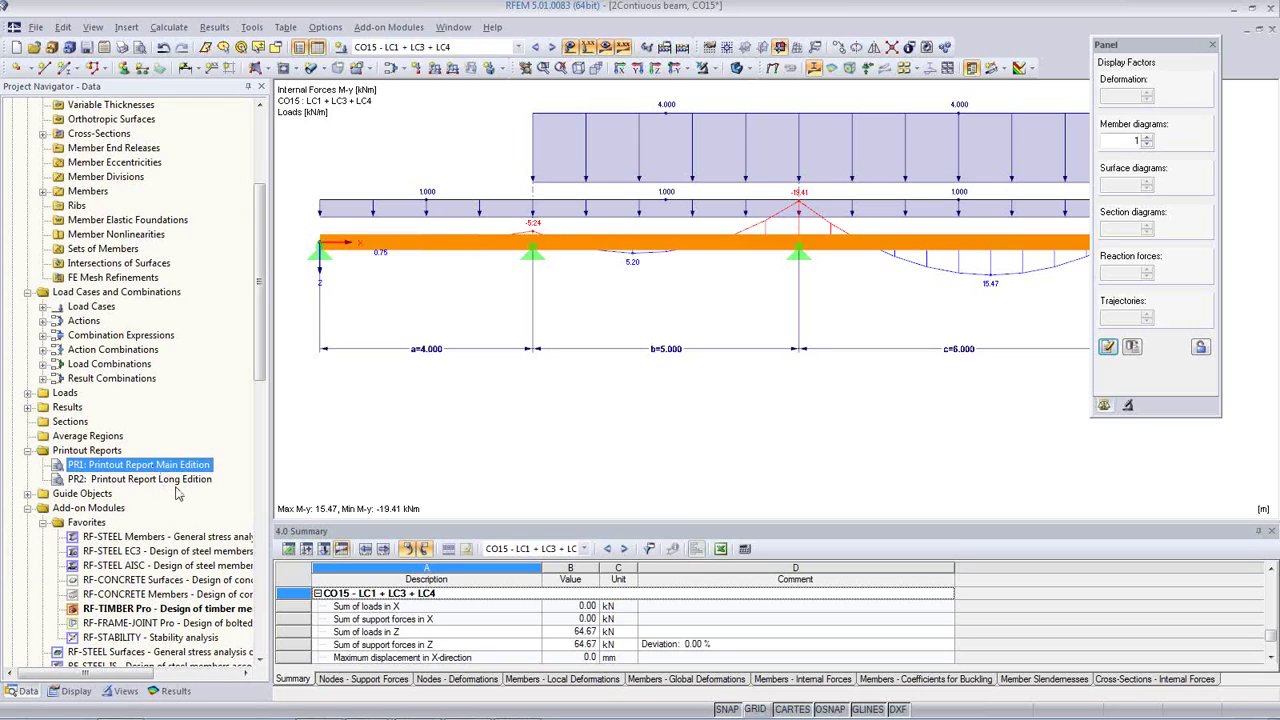
pyautogui.doubleClick(170, 466)
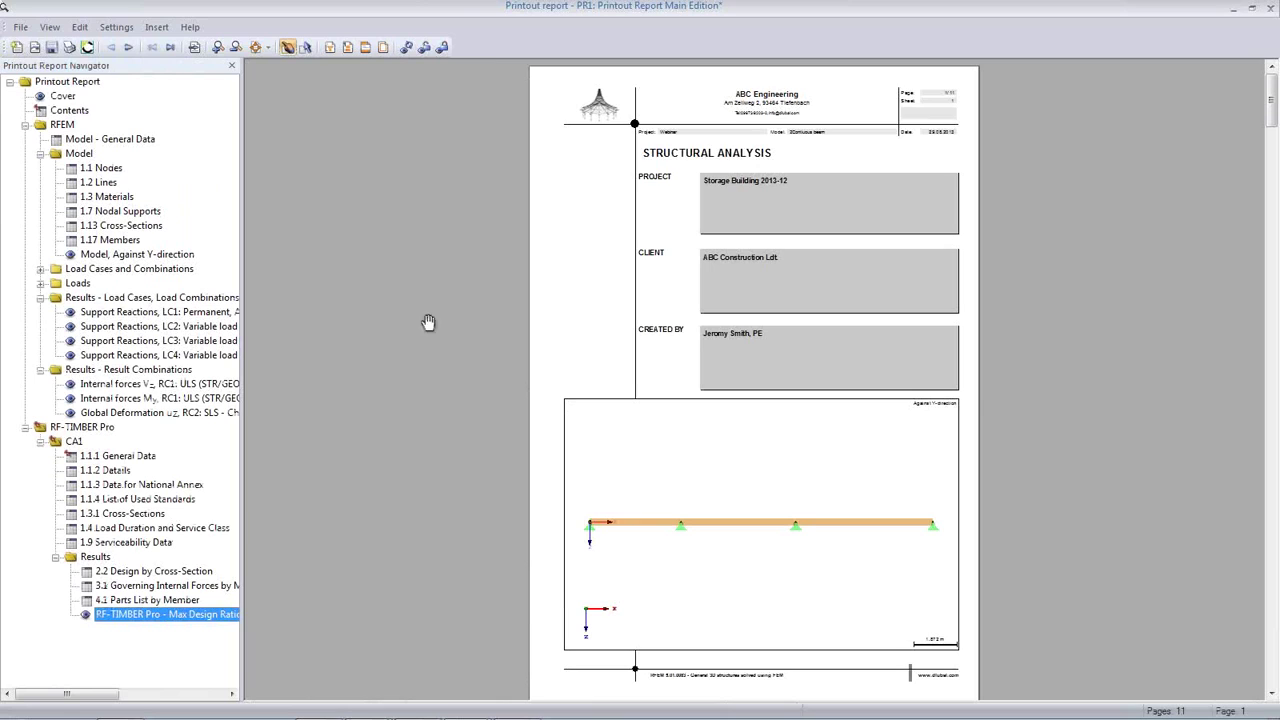
# Show the printout report two pages at a time.
pyautogui.click(49, 27)
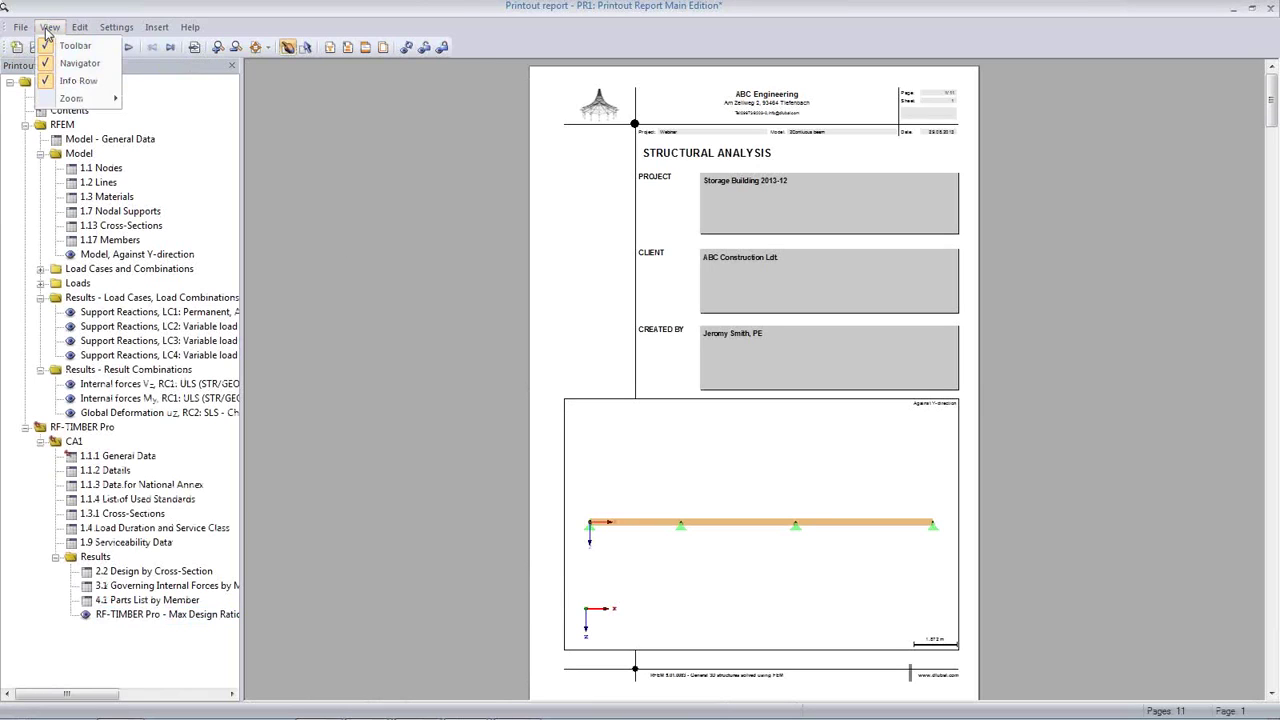
pyautogui.moveTo(75, 98)
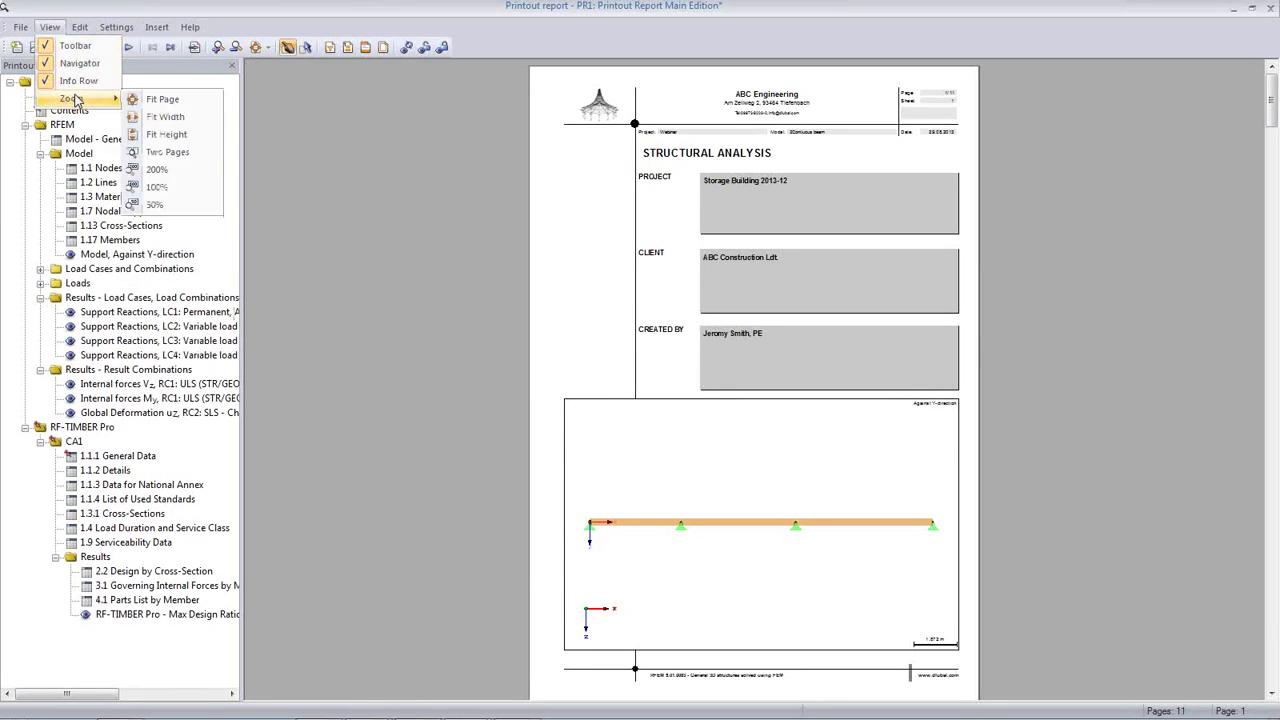
pyautogui.click(165, 153)
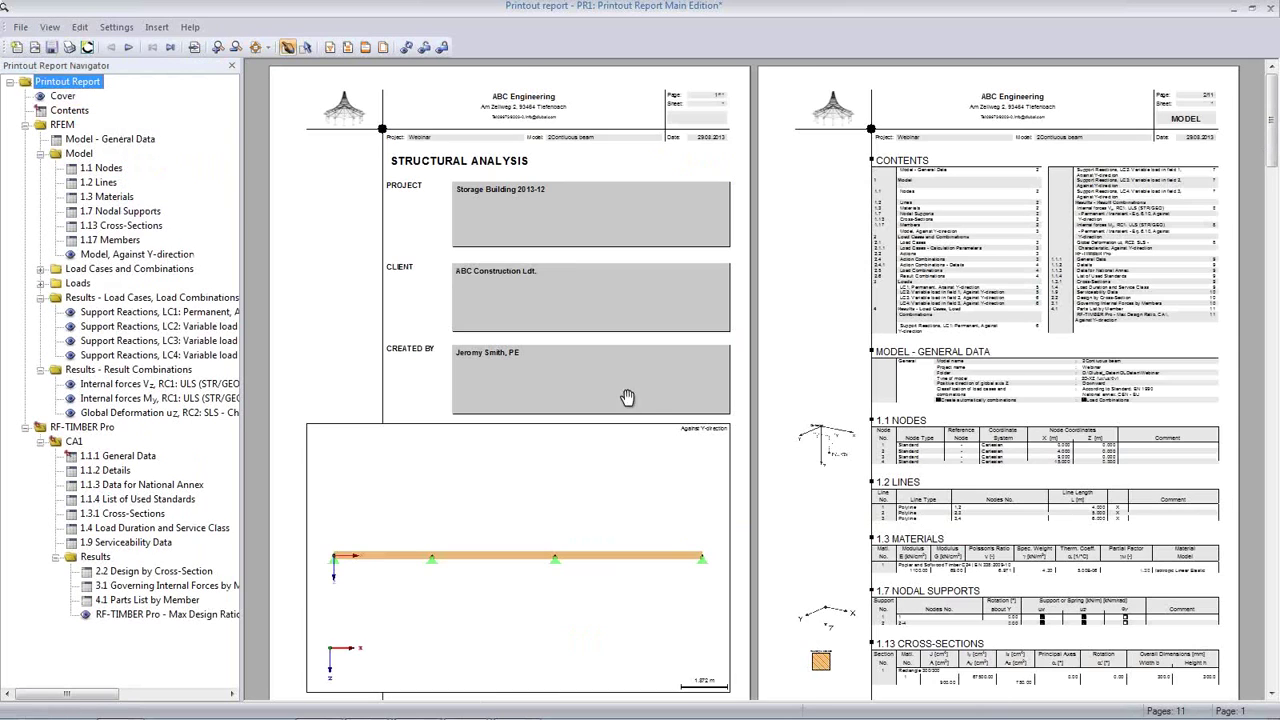
# Review the report from the LC3 support reactions through the internal forces and deformations to the RF-TIMBER Pro design results.
pyautogui.click(160, 343)
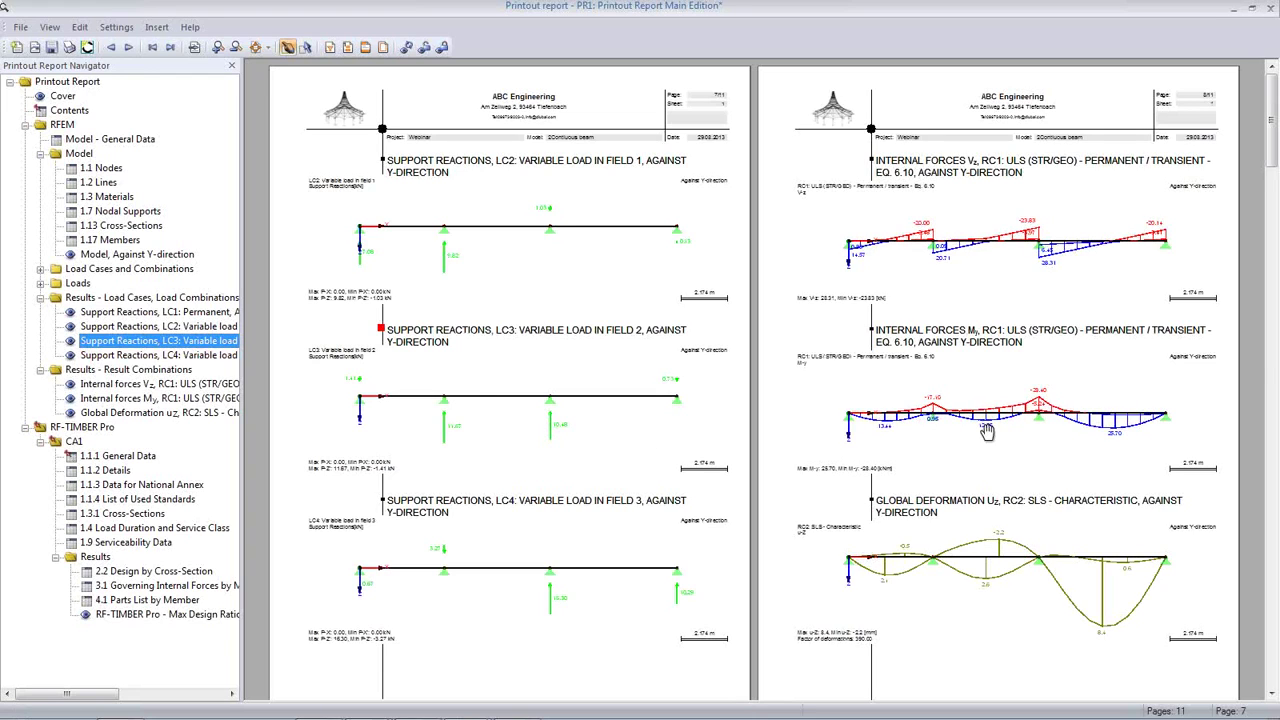
pyautogui.scroll(-10, 962, 553)
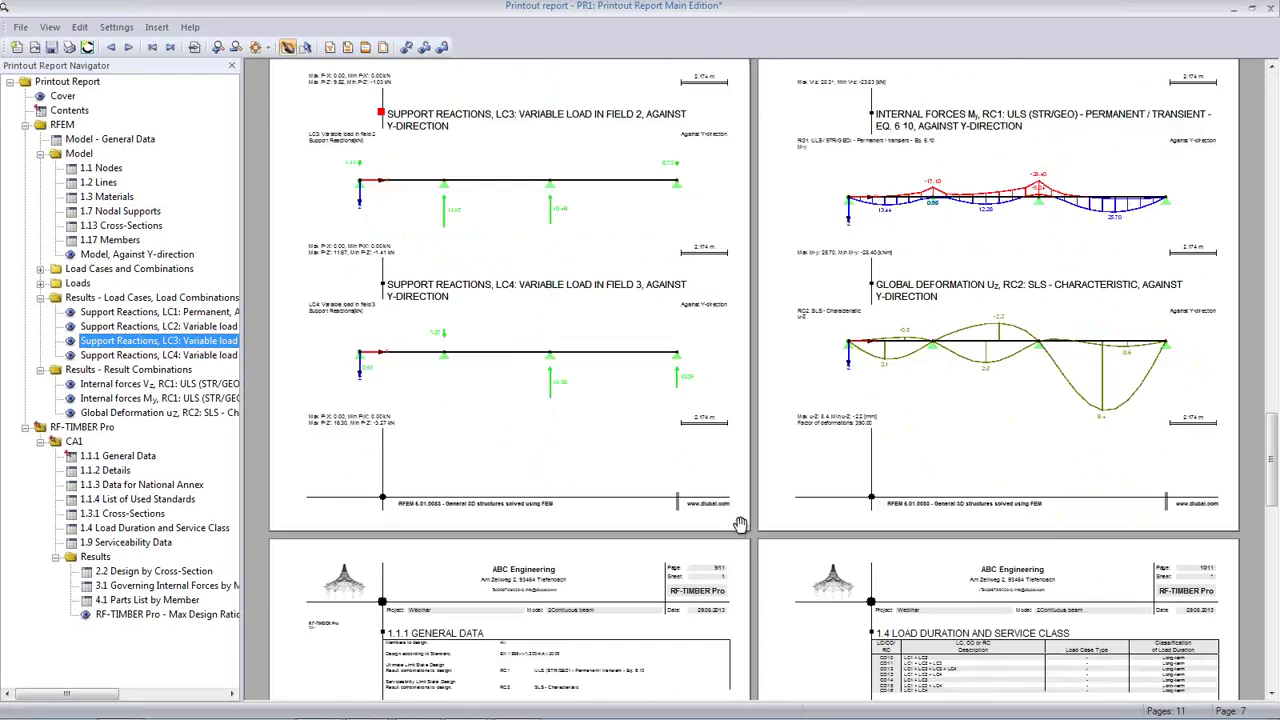
pyautogui.scroll(-10, 740, 521)
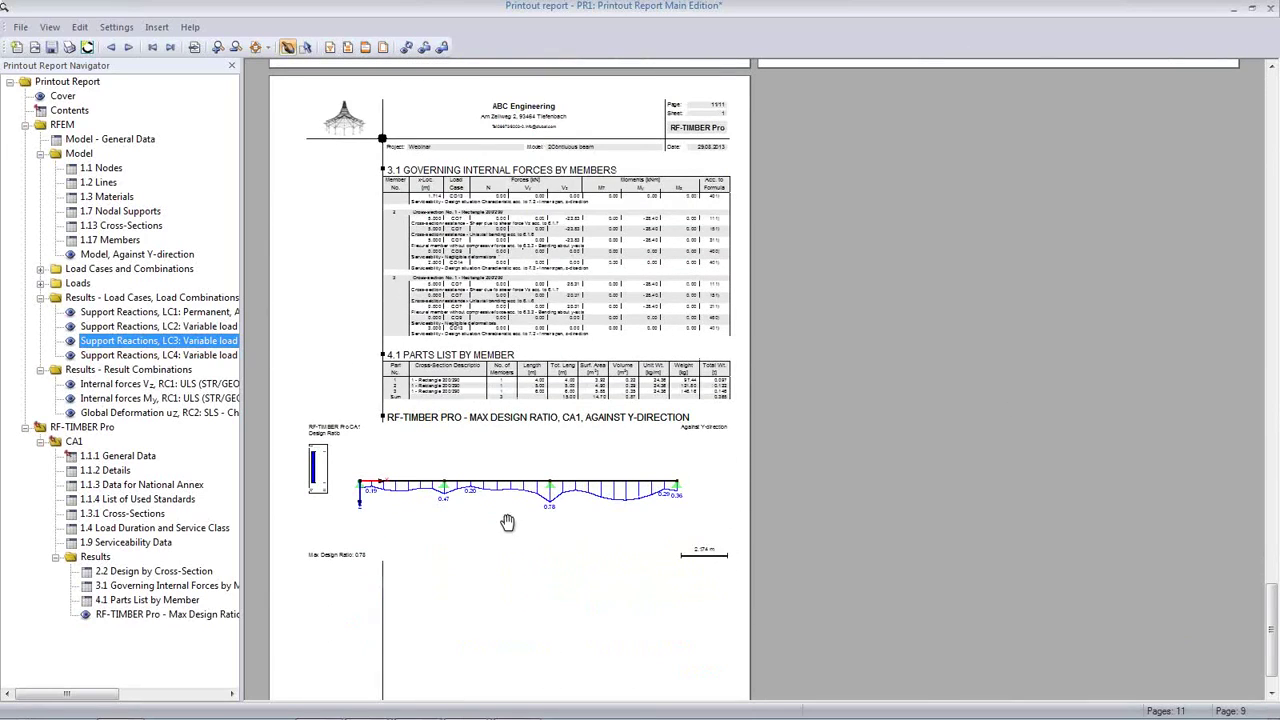
pyautogui.scroll(-2, 512, 521)
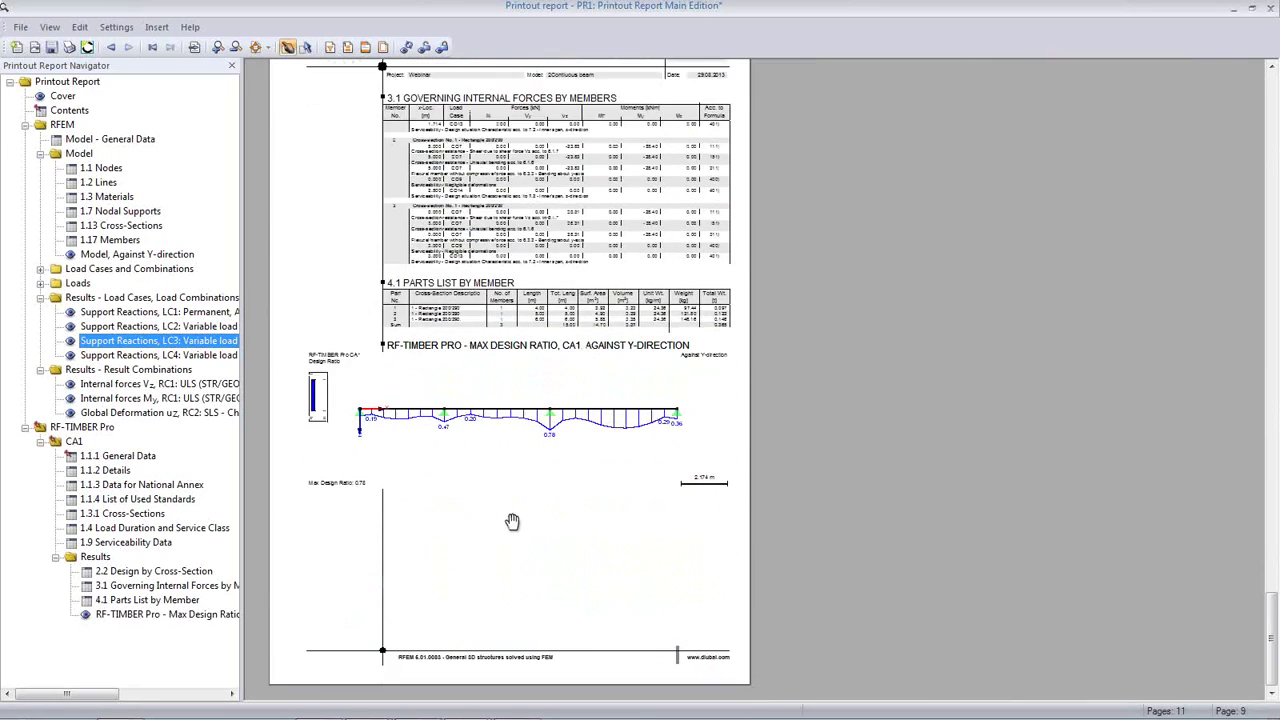
pyautogui.scroll(12, 346, 563)
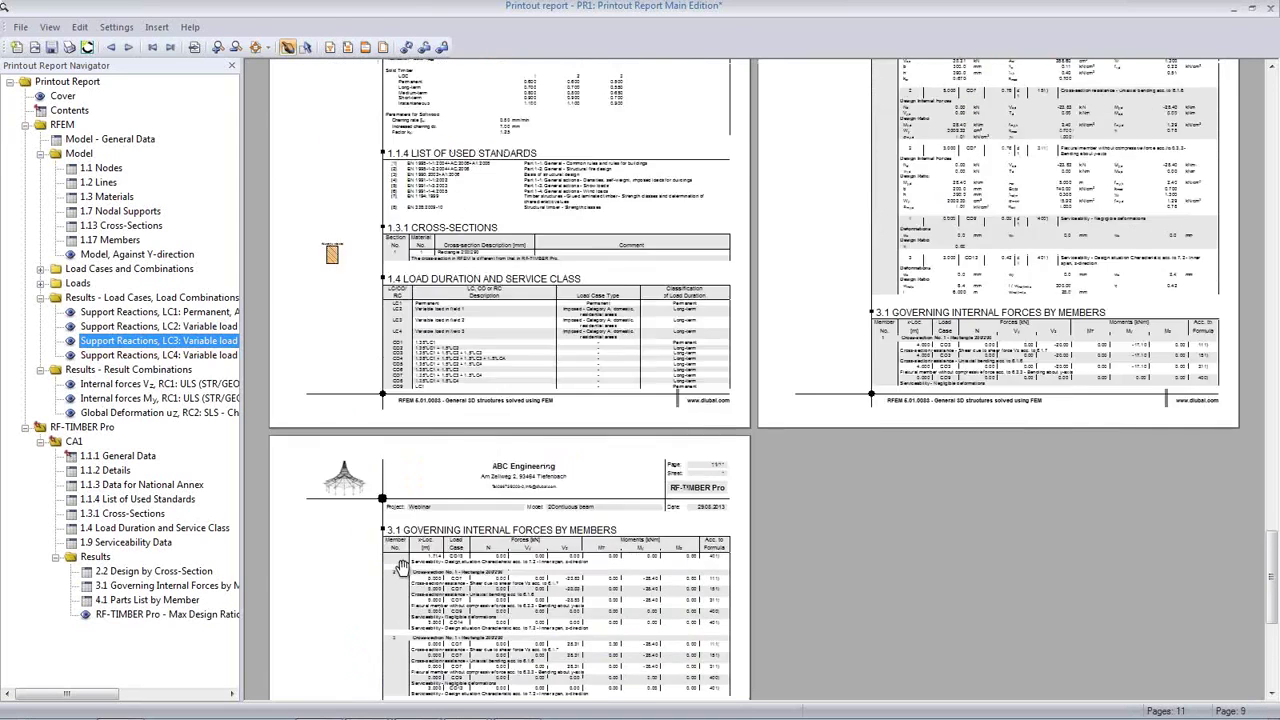
# Close the main edition printout report without saving it.
pyautogui.scroll(14, 407, 512)
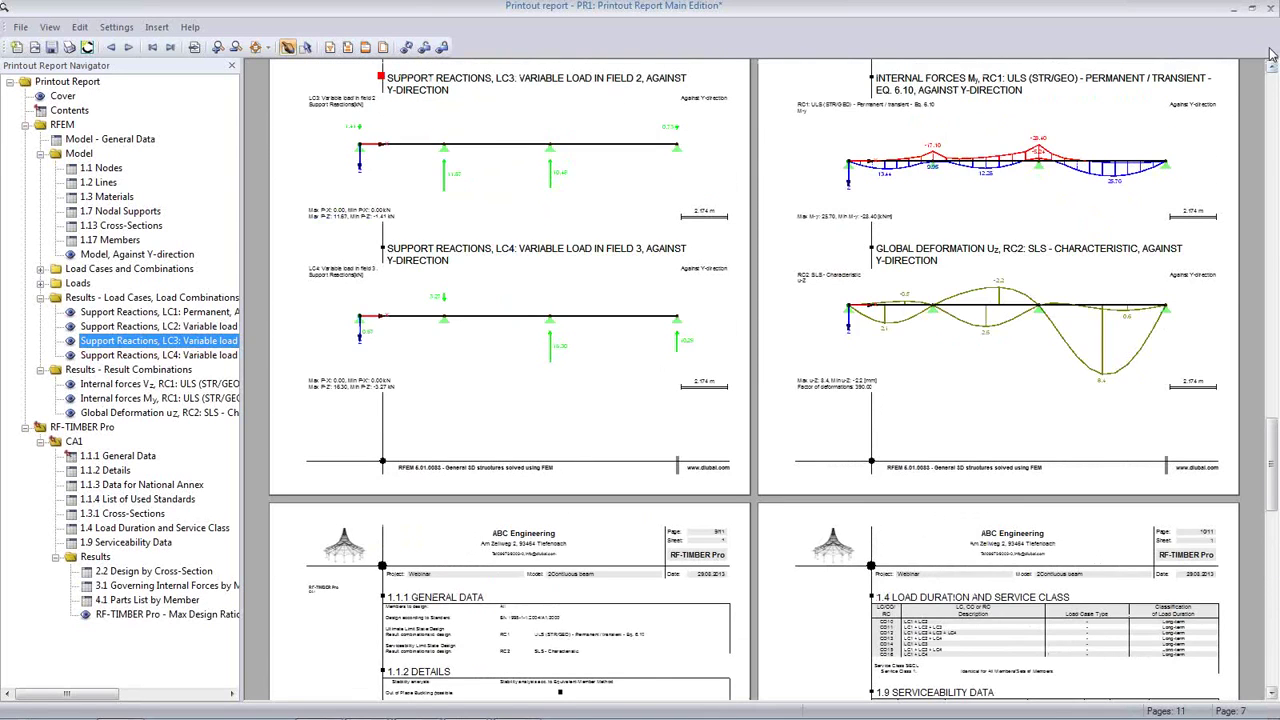
pyautogui.click(1270, 8)
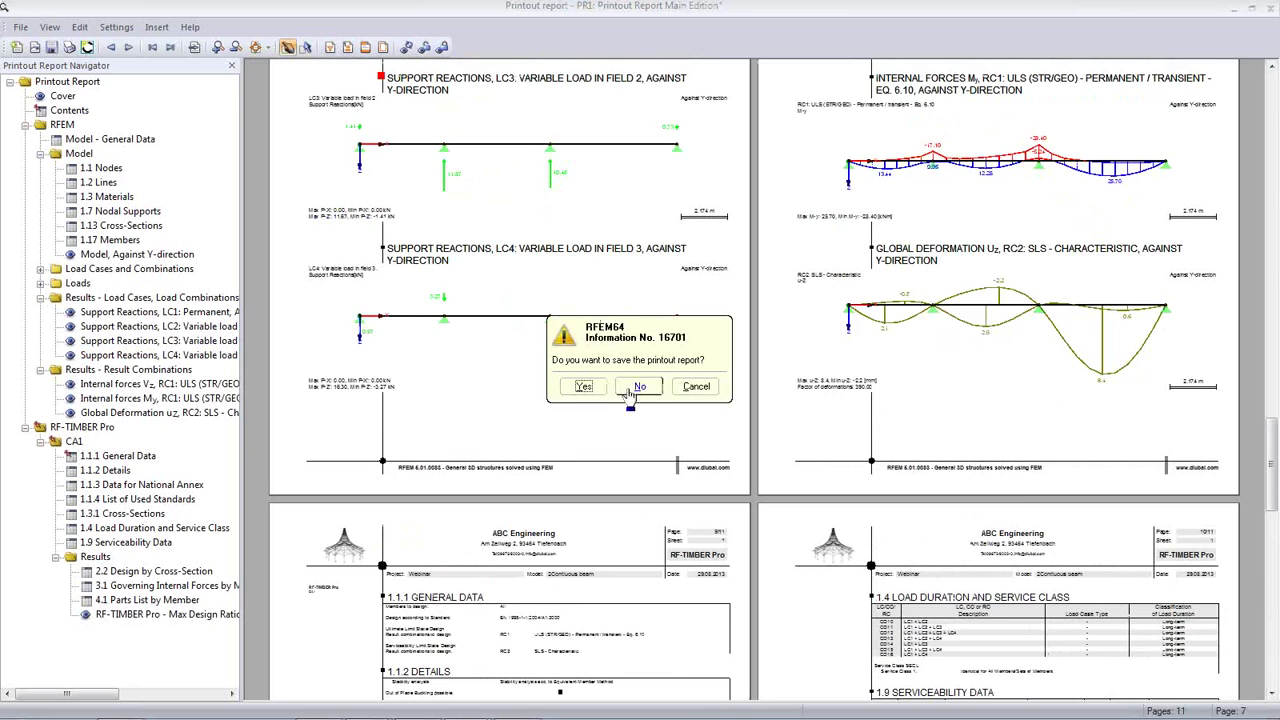
pyautogui.click(624, 392)
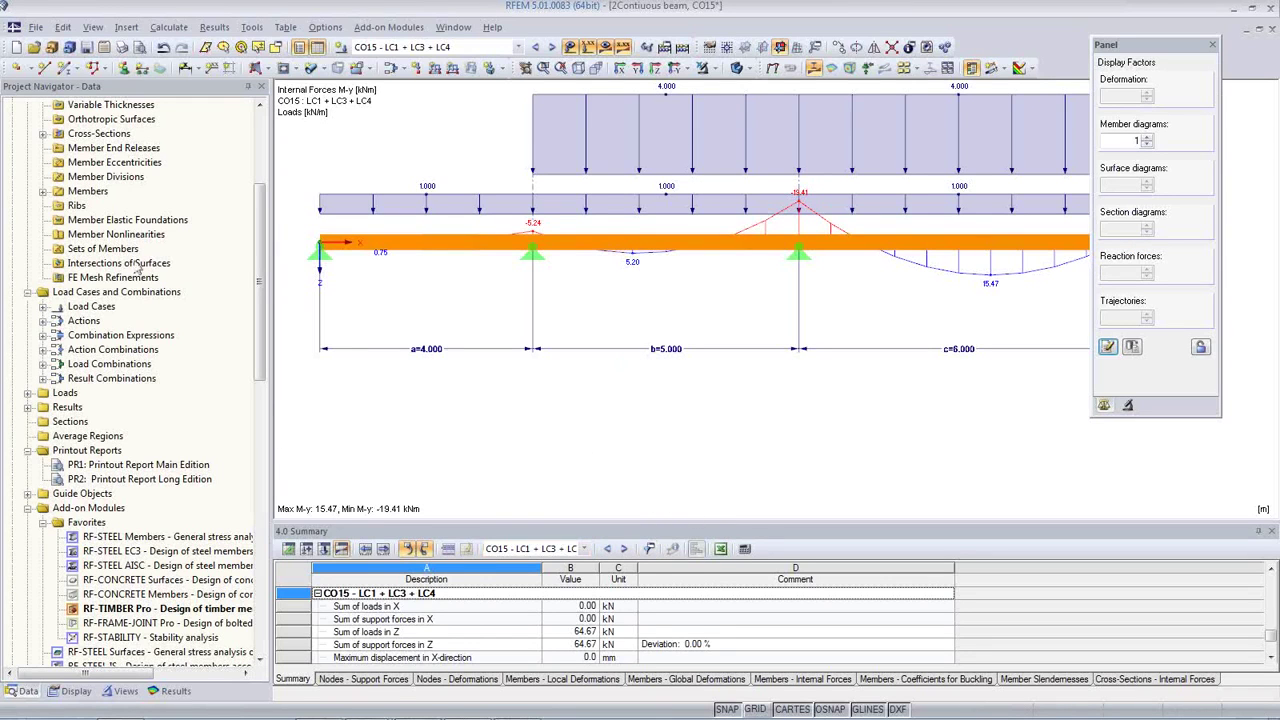
# Set the span length parameter c to 4 m in the model parameters and recalculate all results.
pyautogui.click(62, 26)
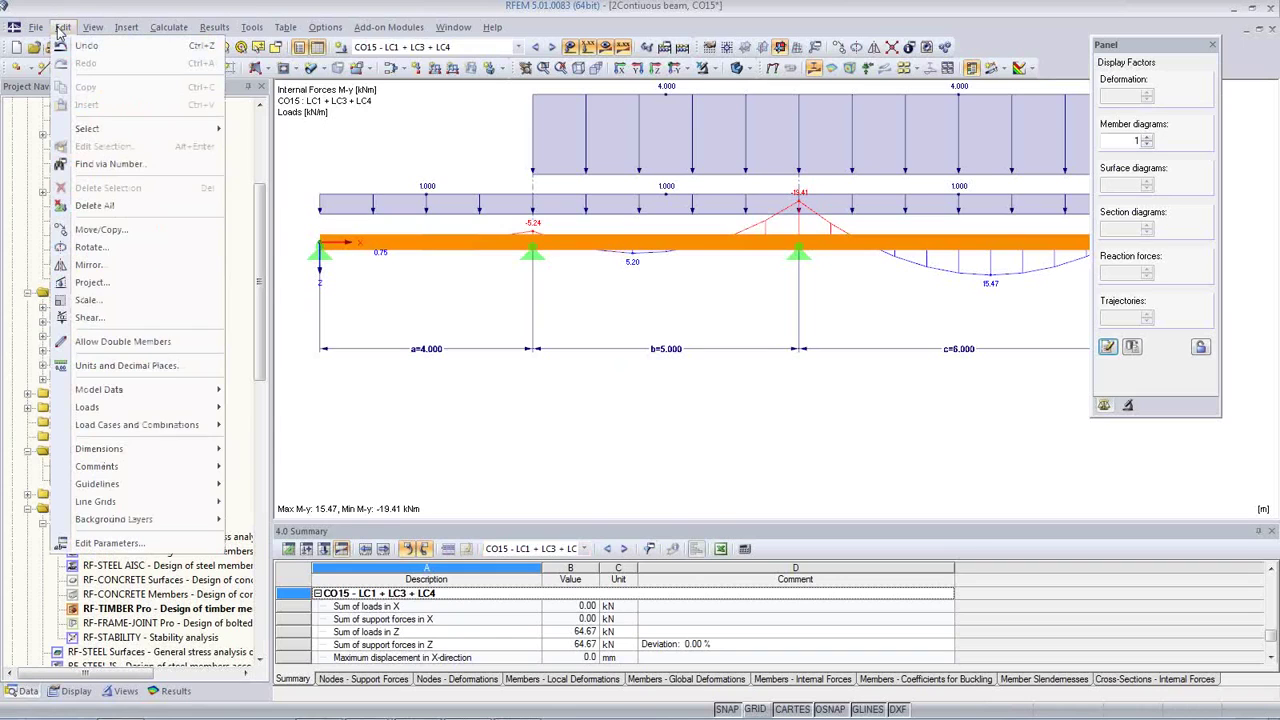
pyautogui.click(150, 538)
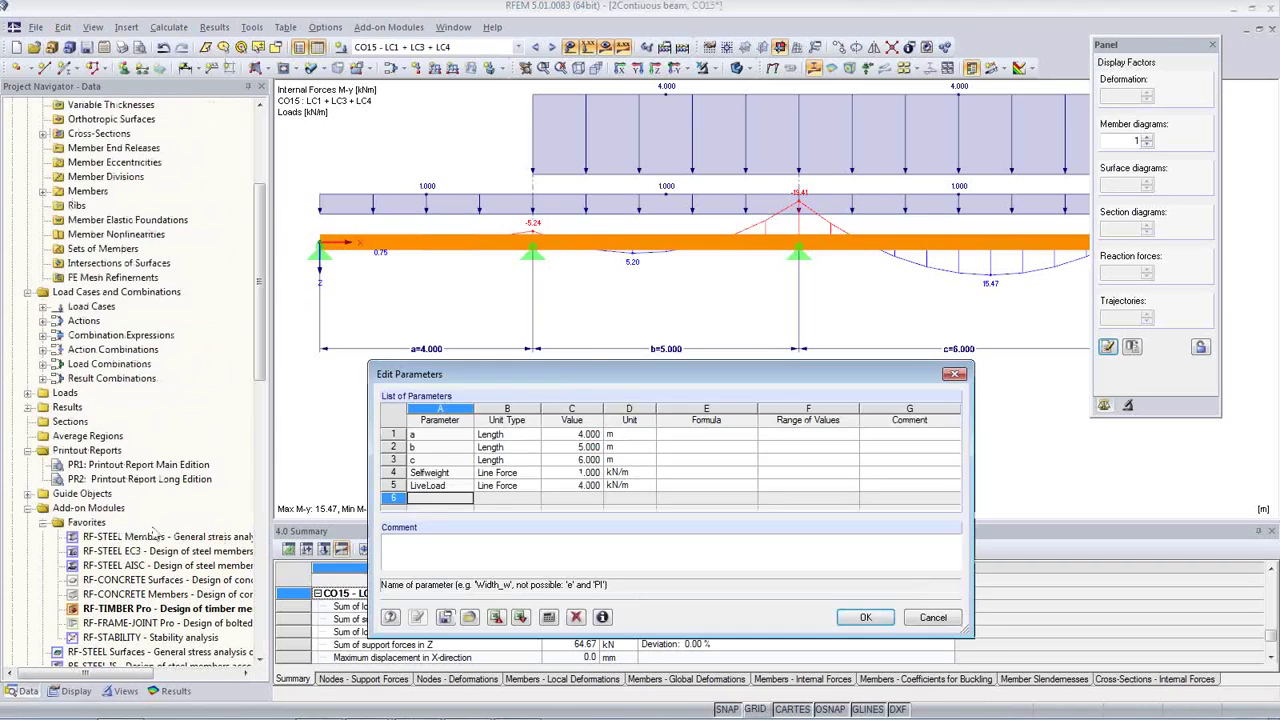
pyautogui.click(577, 459)
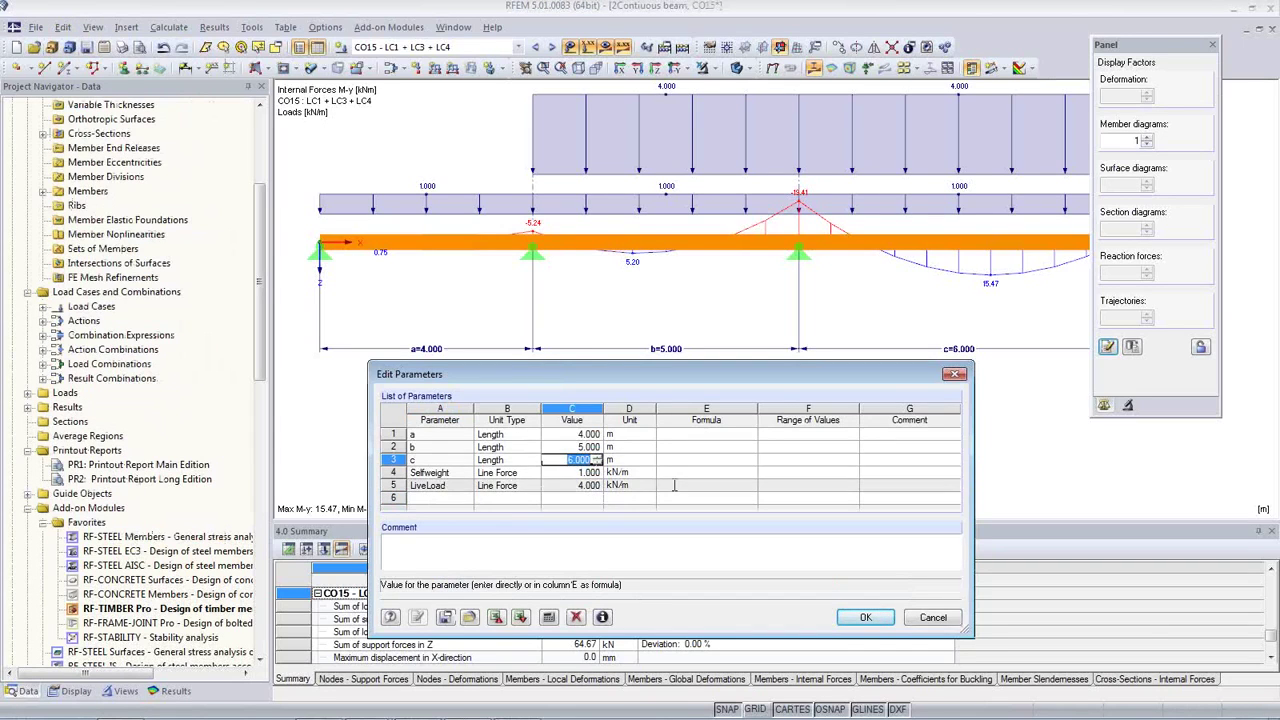
pyautogui.write('4')
pyautogui.click(568, 447)
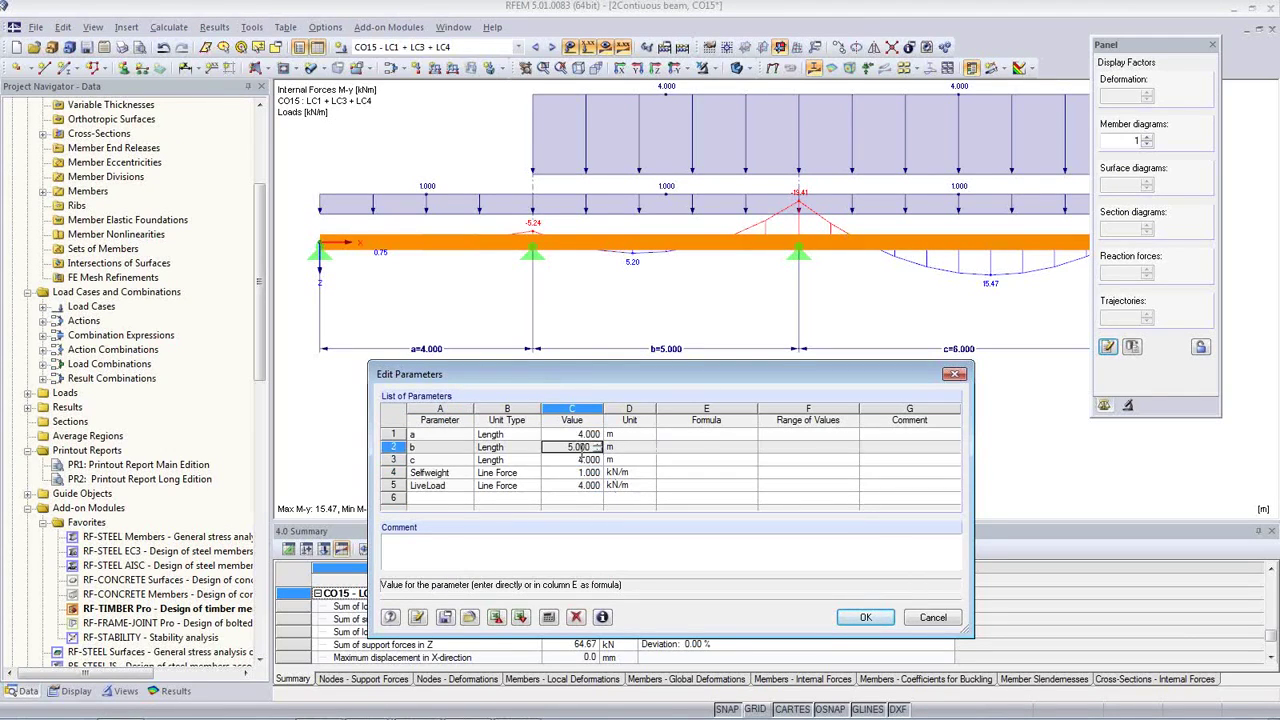
pyautogui.click(568, 459)
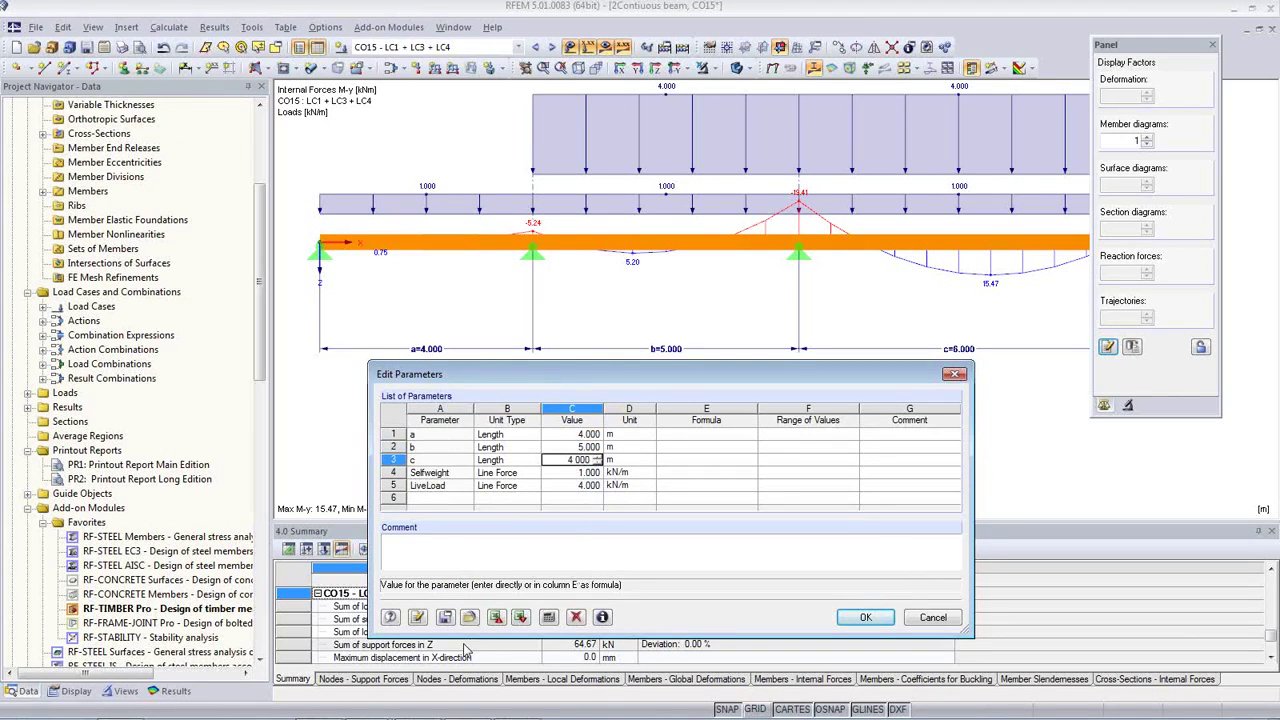
pyautogui.click(862, 619)
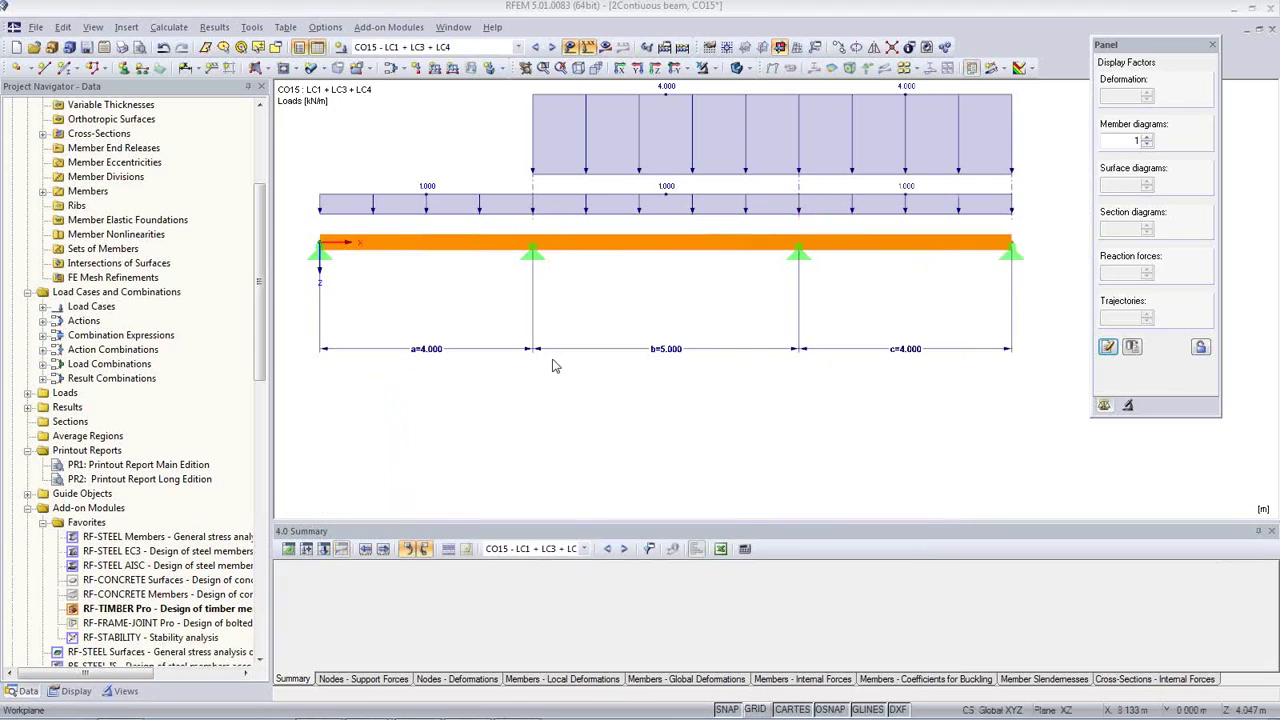
pyautogui.click(168, 27)
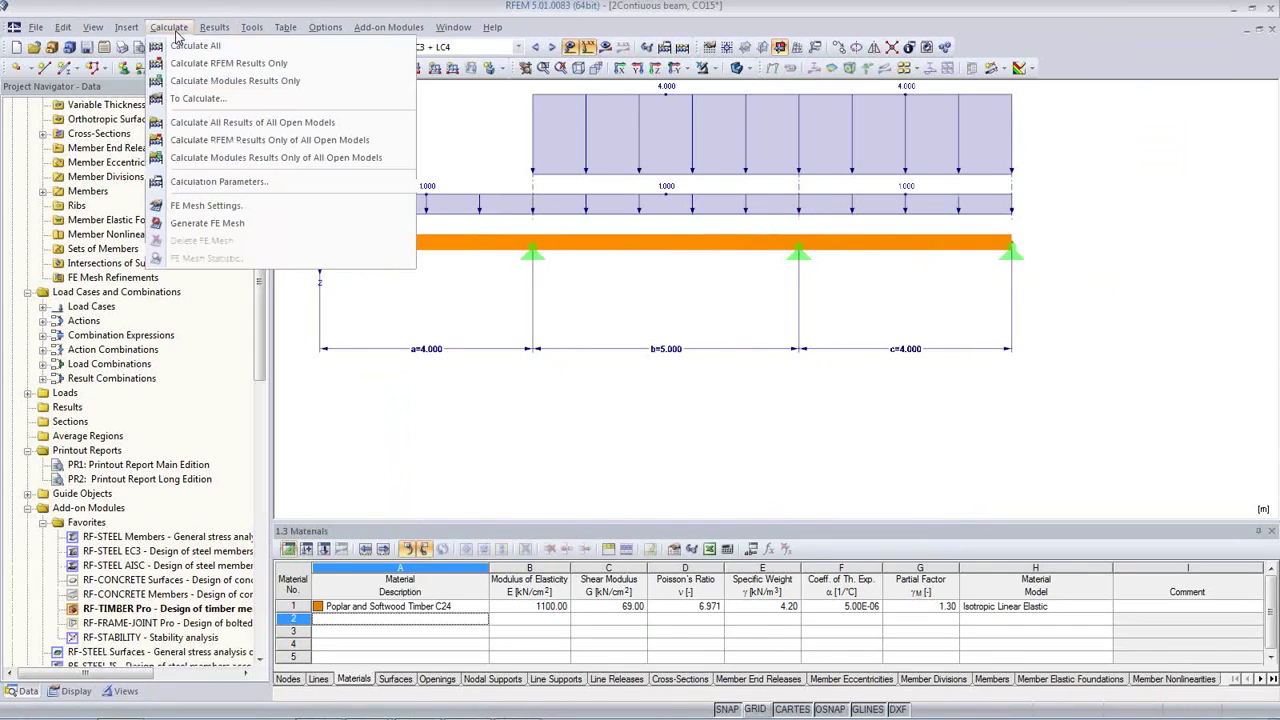
pyautogui.click(185, 47)
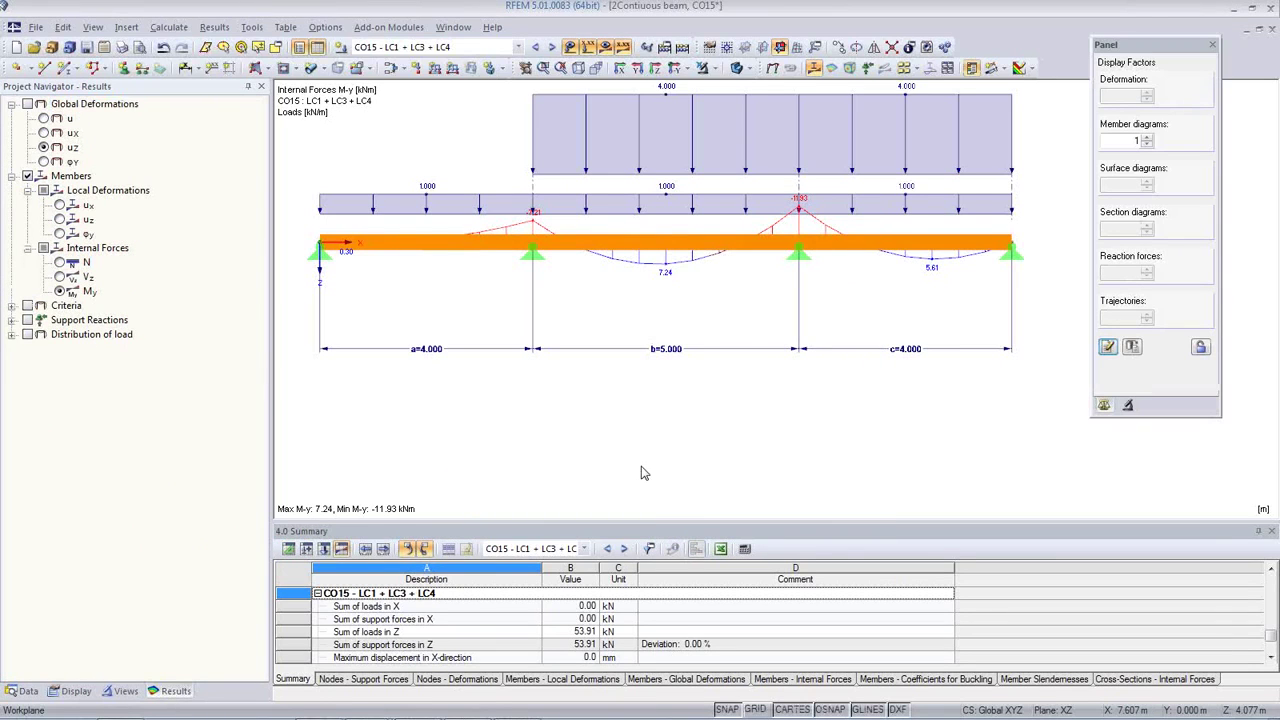
# Open the main edition printout report, review its result diagrams, loads and model dimensions, and close it without saving.
pyautogui.click(22, 691)
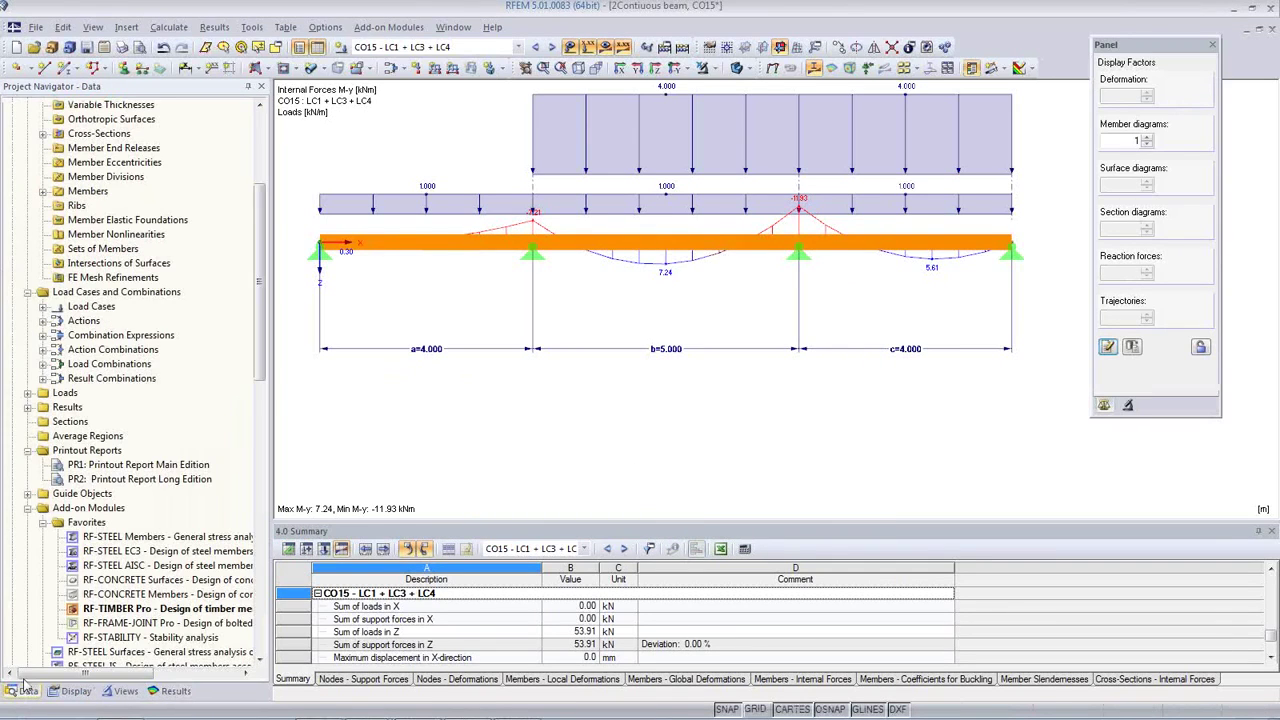
pyautogui.click(117, 466)
pyautogui.doubleClick(117, 470)
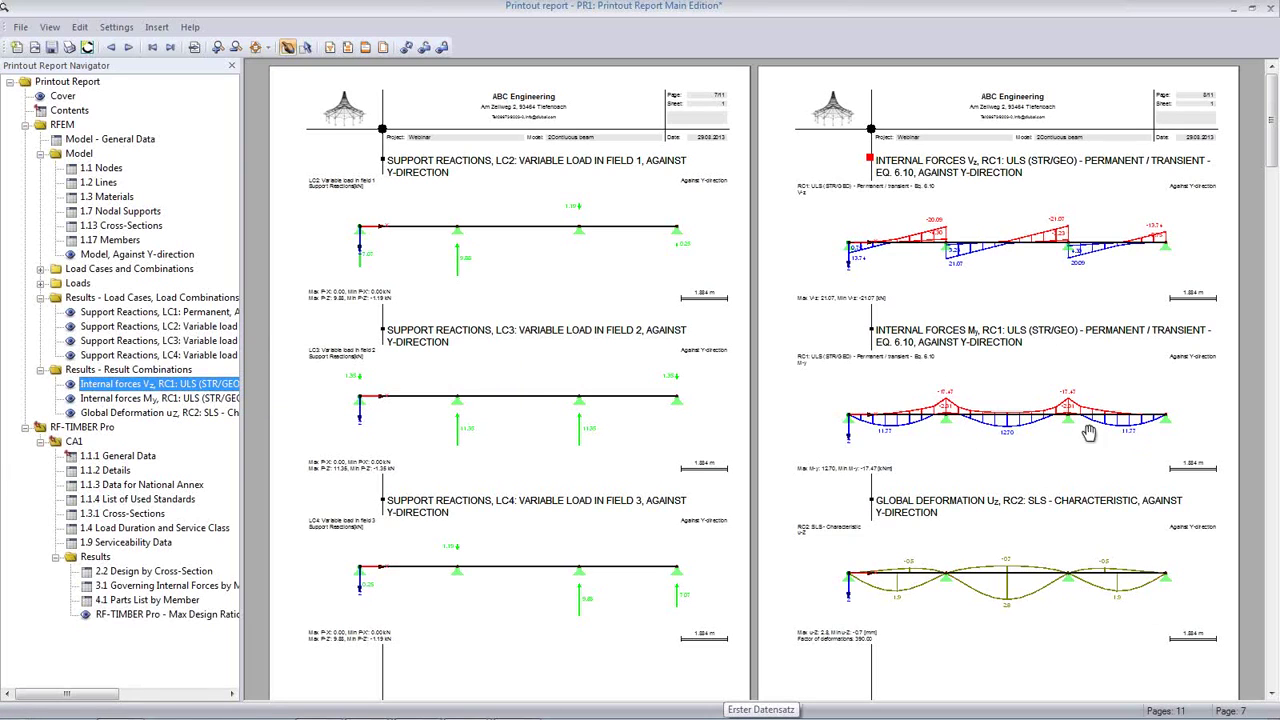
pyautogui.scroll(15, 692, 412)
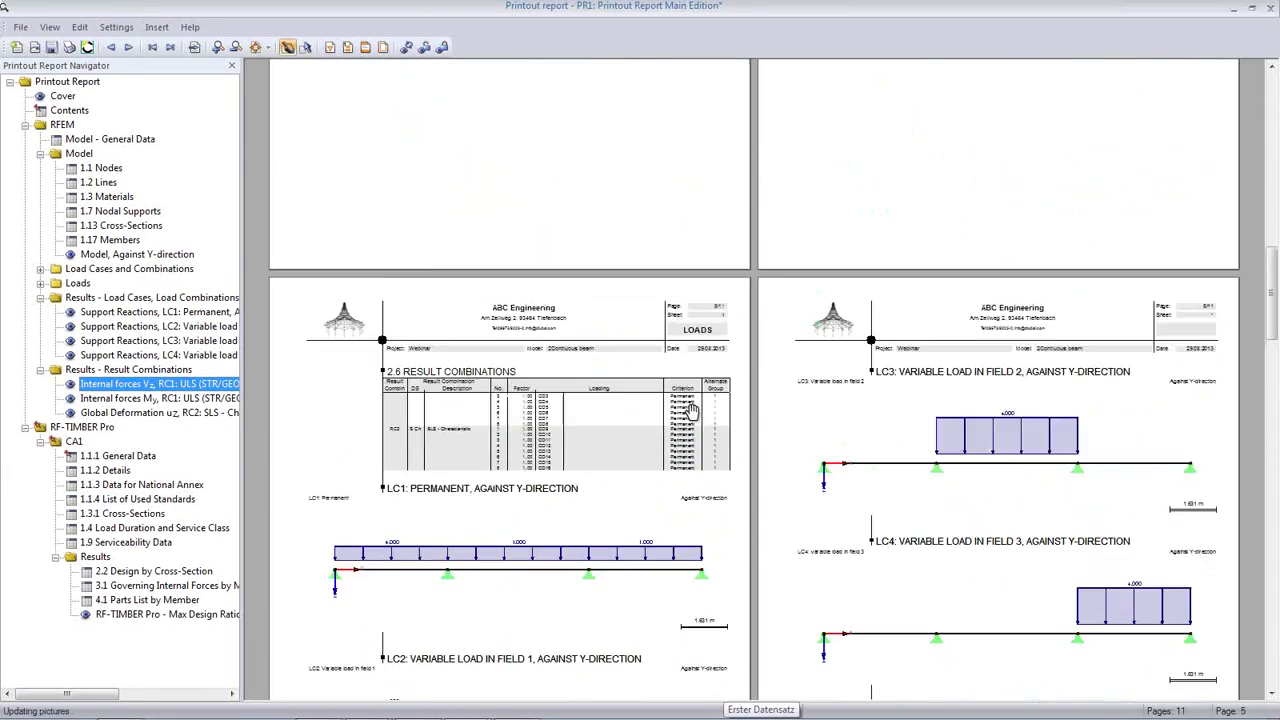
pyautogui.scroll(2, 692, 412)
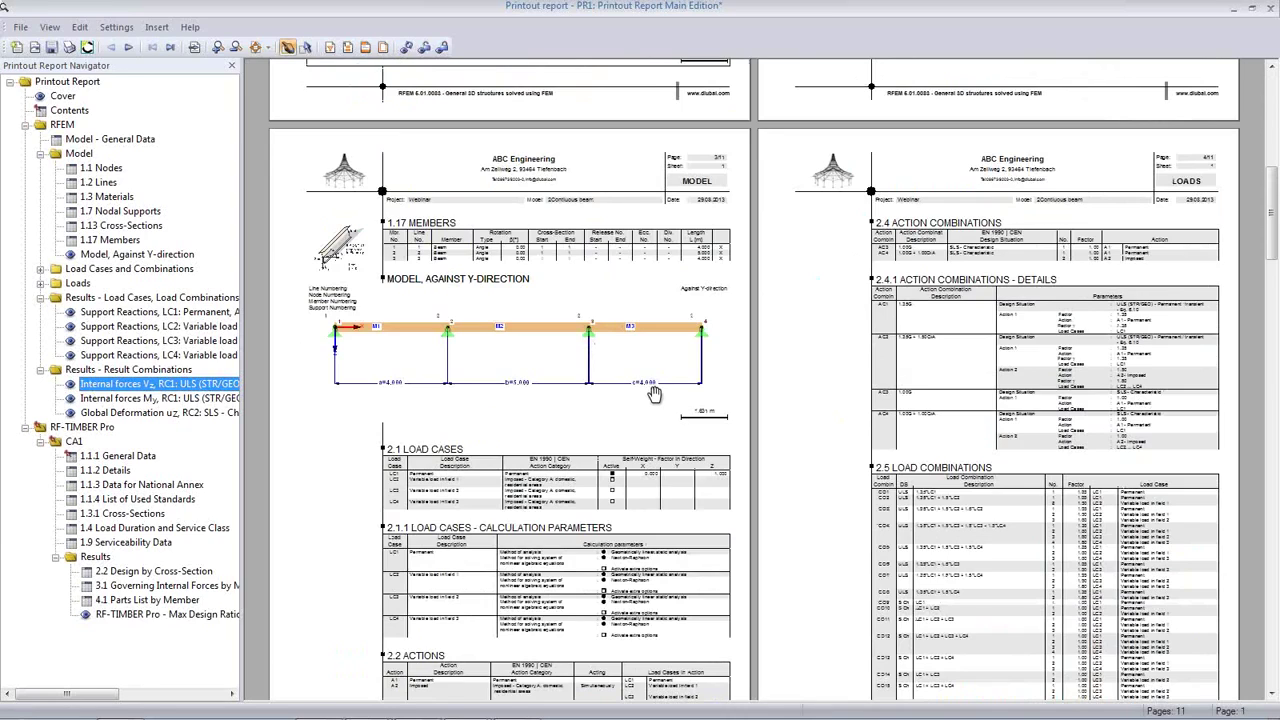
pyautogui.scroll(5, 653, 390)
pyautogui.keyDown('ctrl'); pyautogui.scroll(3, 653, 389); pyautogui.keyUp('ctrl')
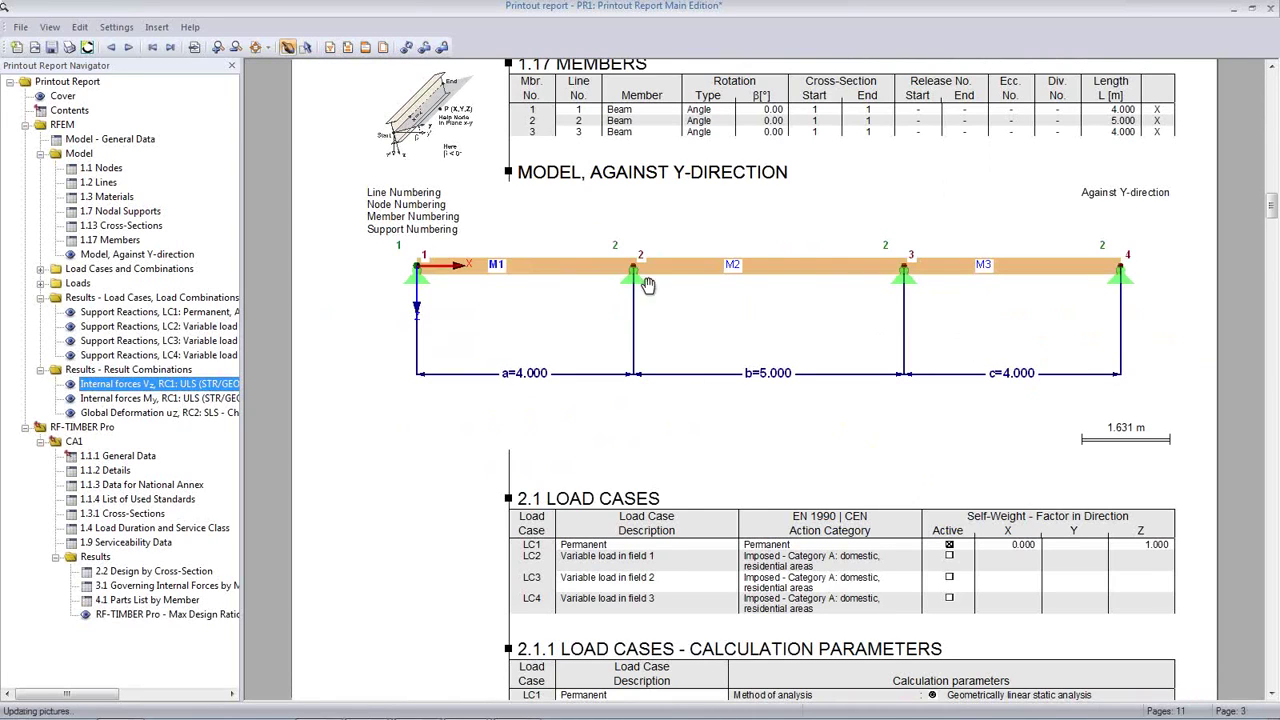
pyautogui.scroll(-10, 746, 339)
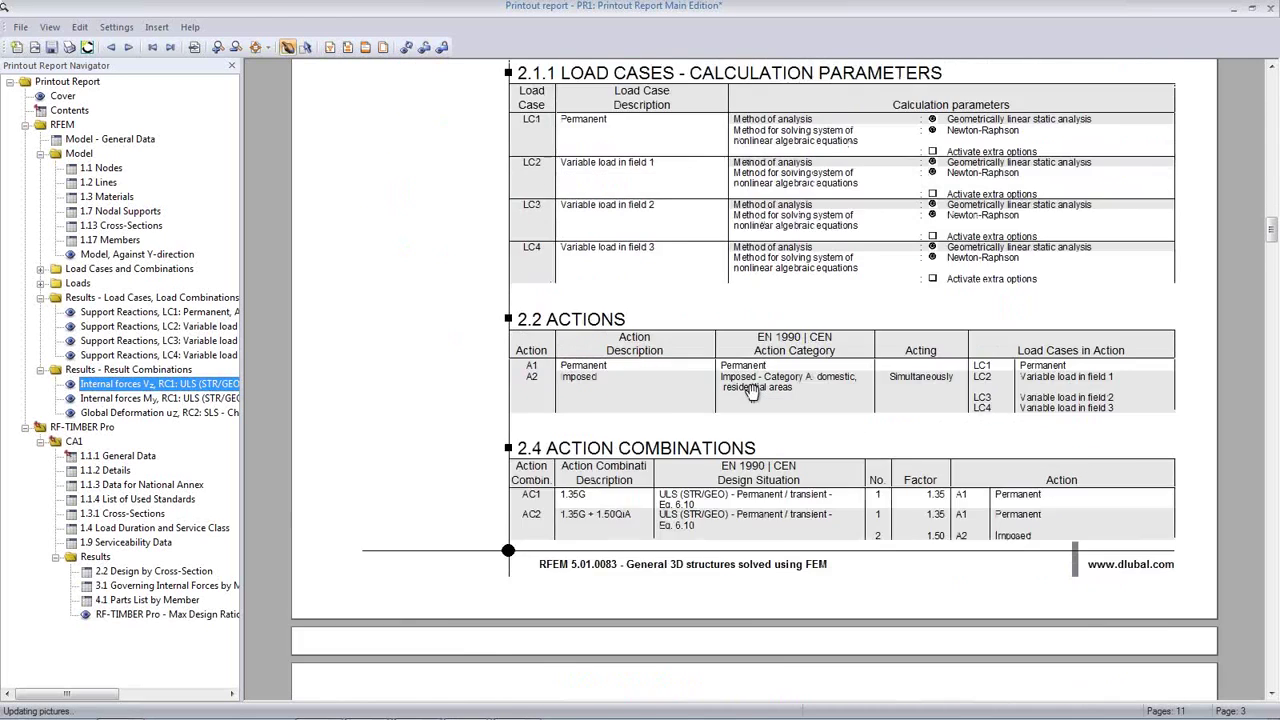
pyautogui.click(1267, 10)
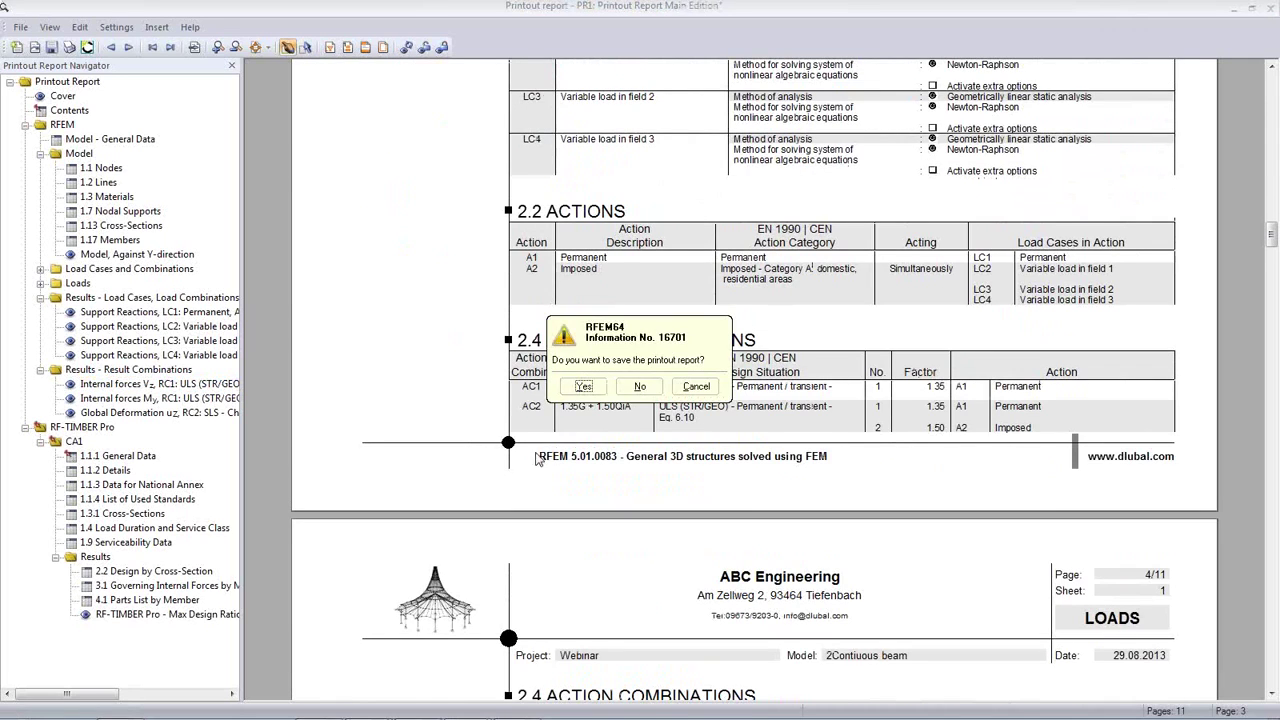
pyautogui.click(636, 399)
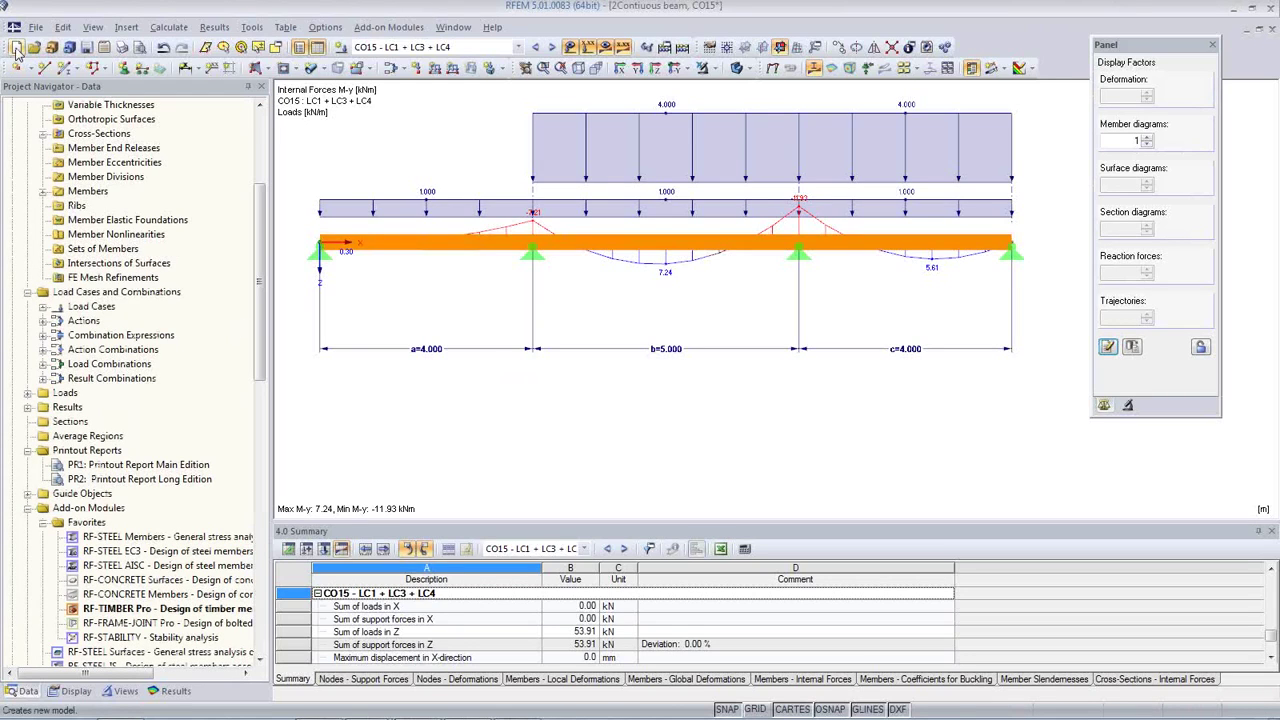
# Create a new 2D-XZ model named 1Continue in the Webinar project, using standard EN 1990 with the CEN annex.
pyautogui.hotkey('ctrl', 'n')
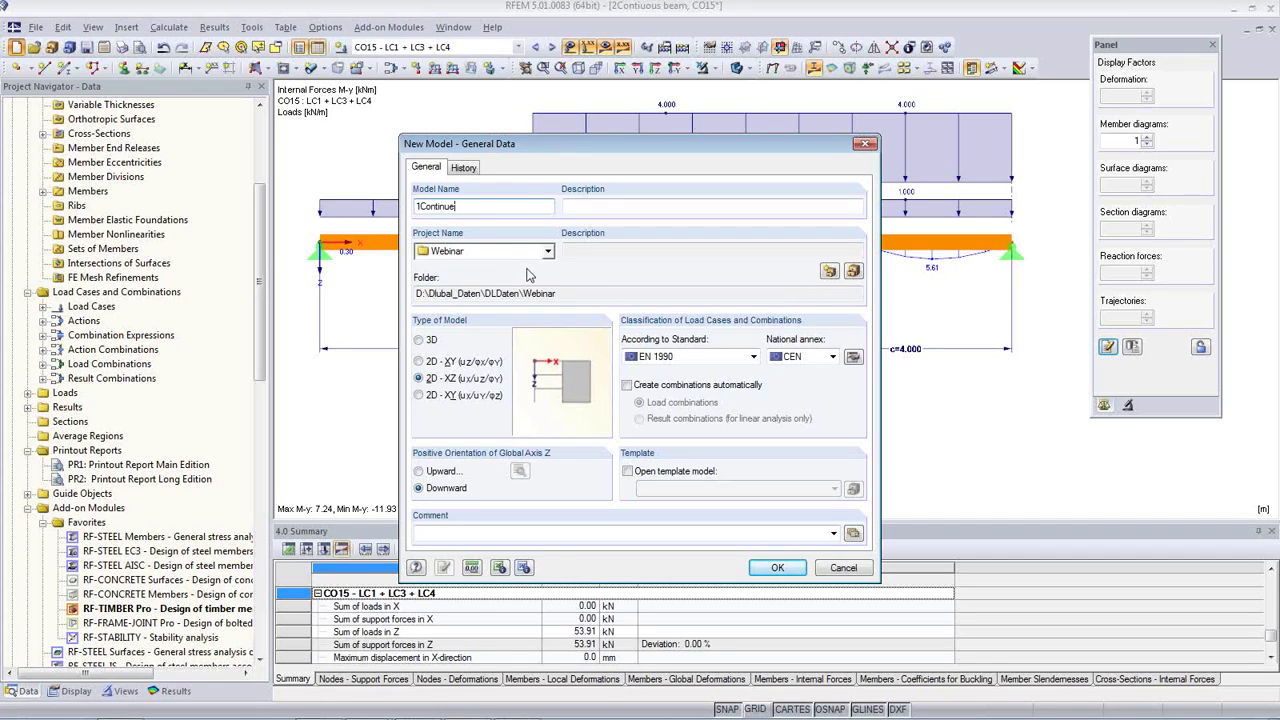
pyautogui.click(784, 572)
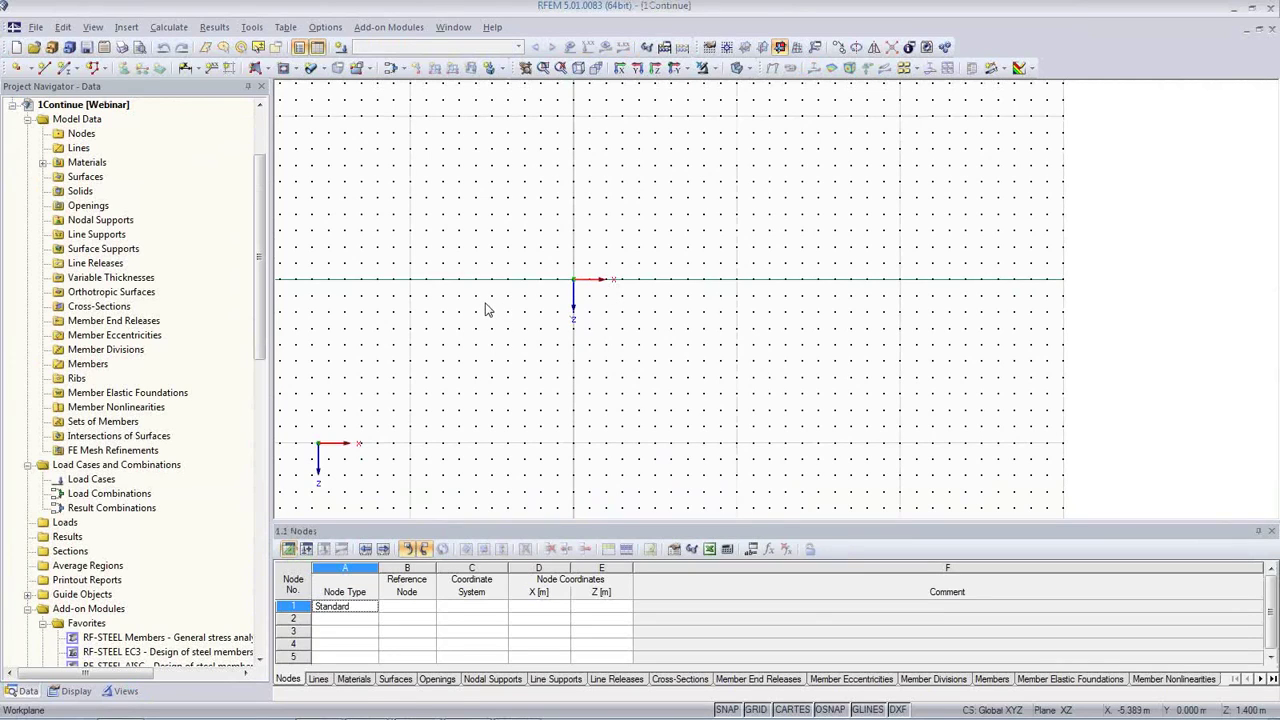
# Start generating a continuous beam with three 5 m spans, a 3 kN/m permanent load and a 5 kN/m variable load.
pyautogui.click(249, 28)
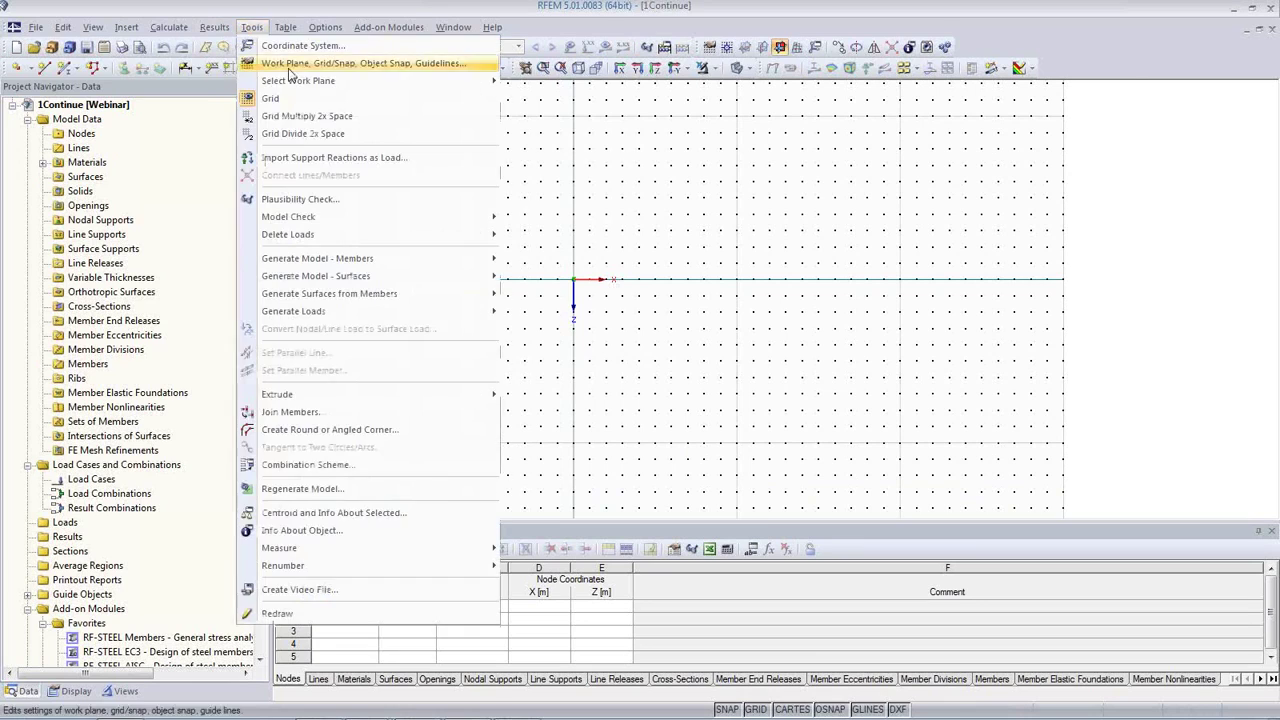
pyautogui.moveTo(323, 83)
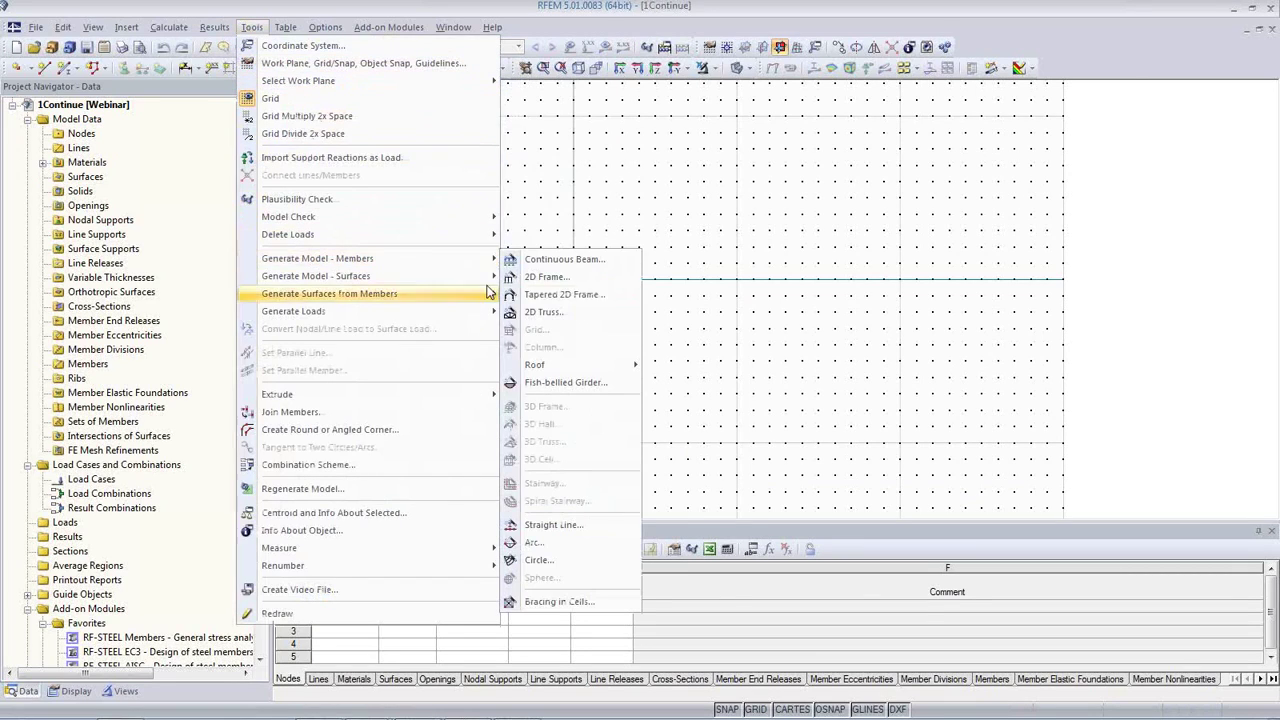
pyautogui.click(566, 262)
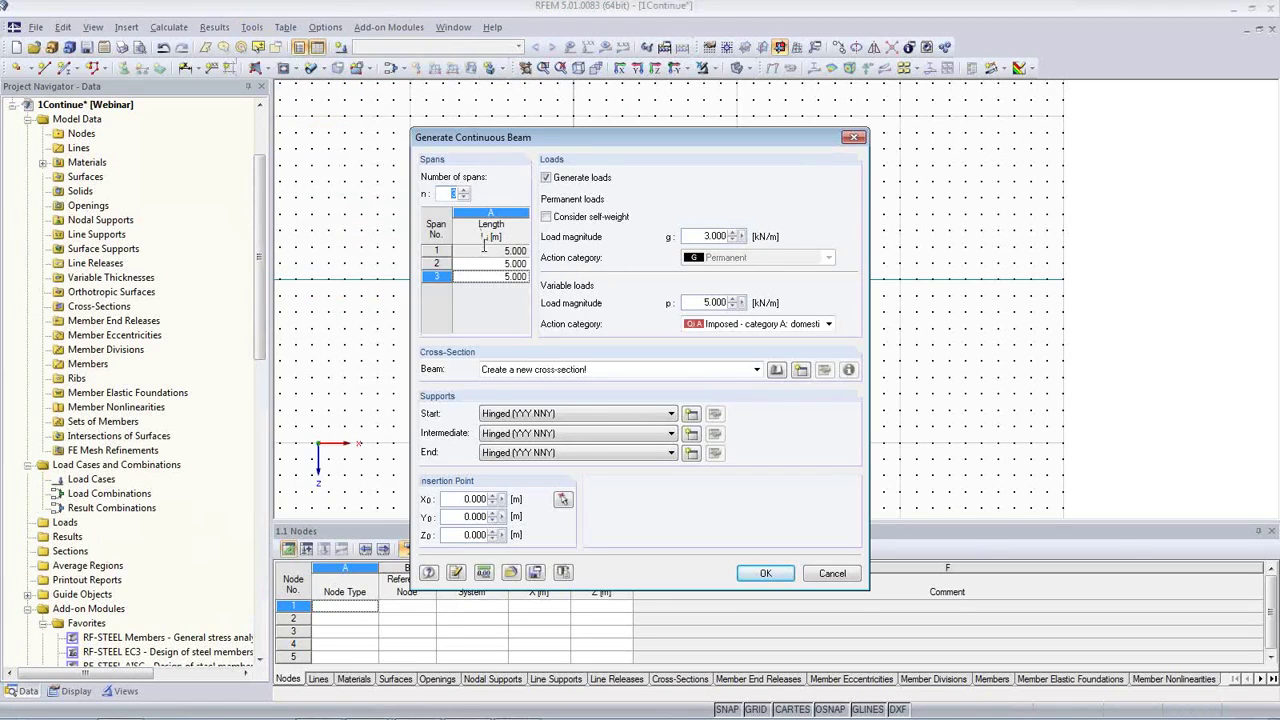
pyautogui.click(463, 191)
pyautogui.click(463, 198)
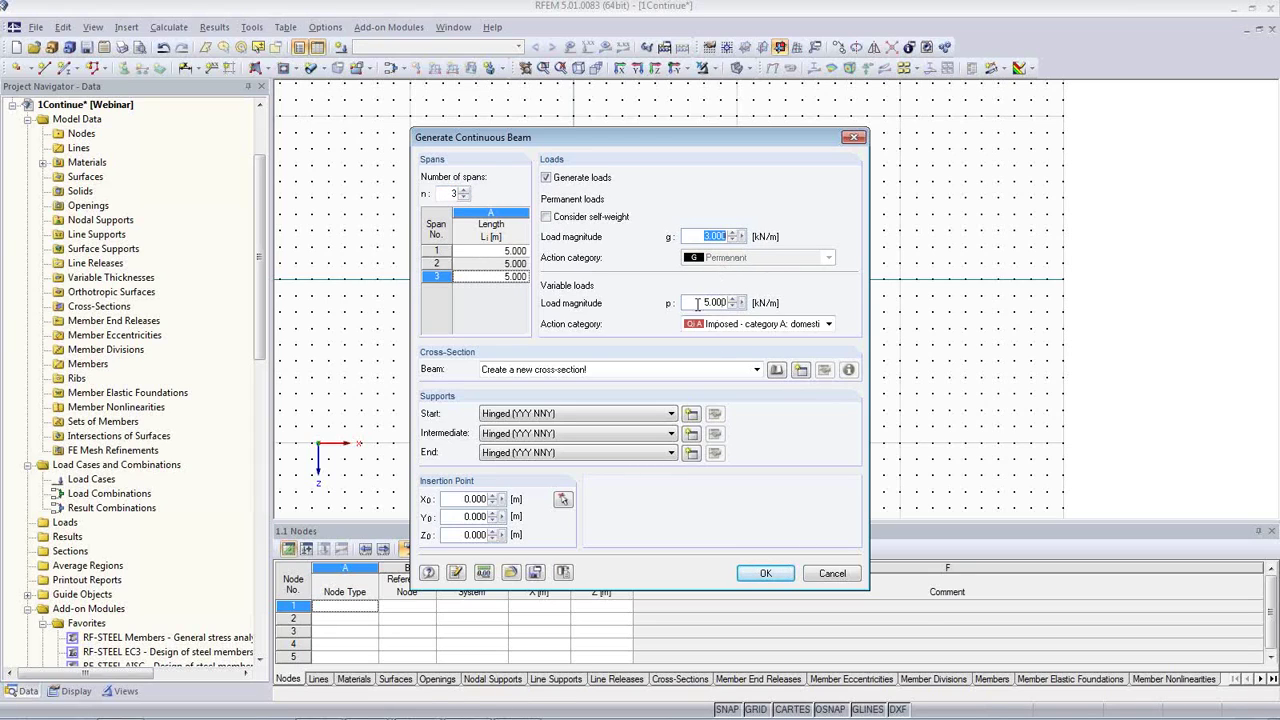
pyautogui.click(712, 302)
# Create a new rectangular timber cross-section for the beam, 300 mm wide and 500 mm high.
pyautogui.click(800, 369)
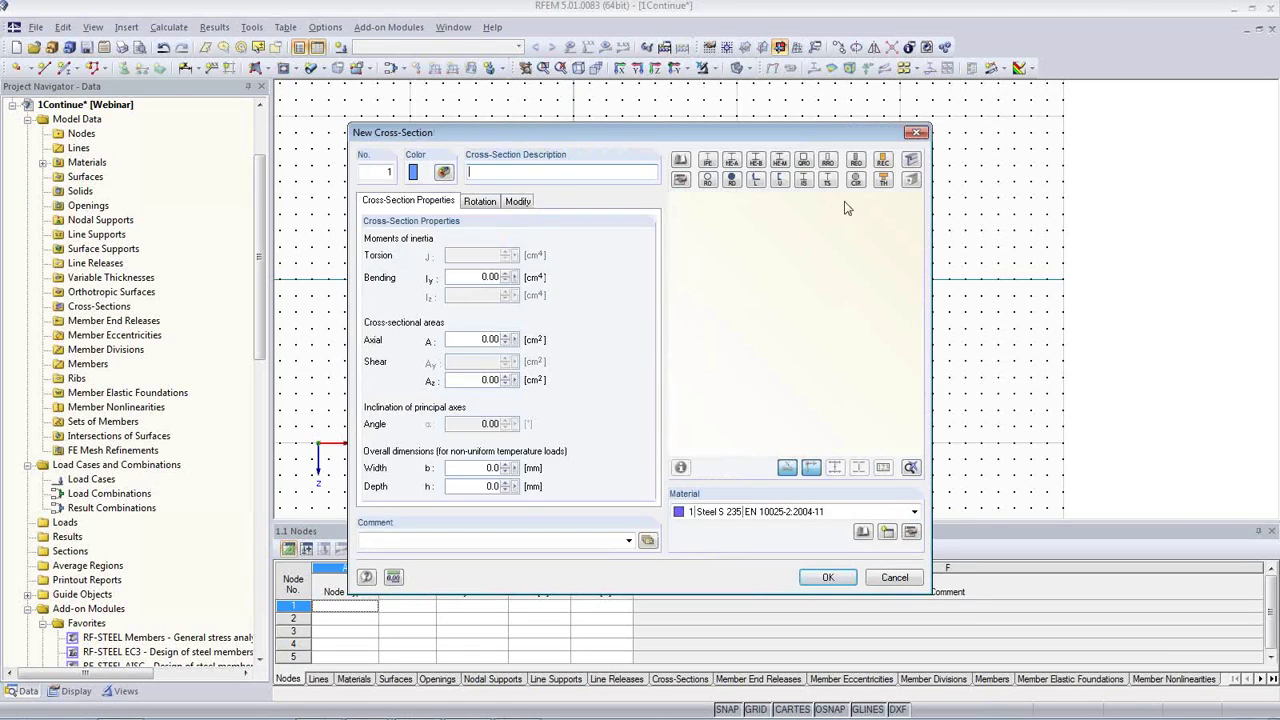
pyautogui.click(882, 180)
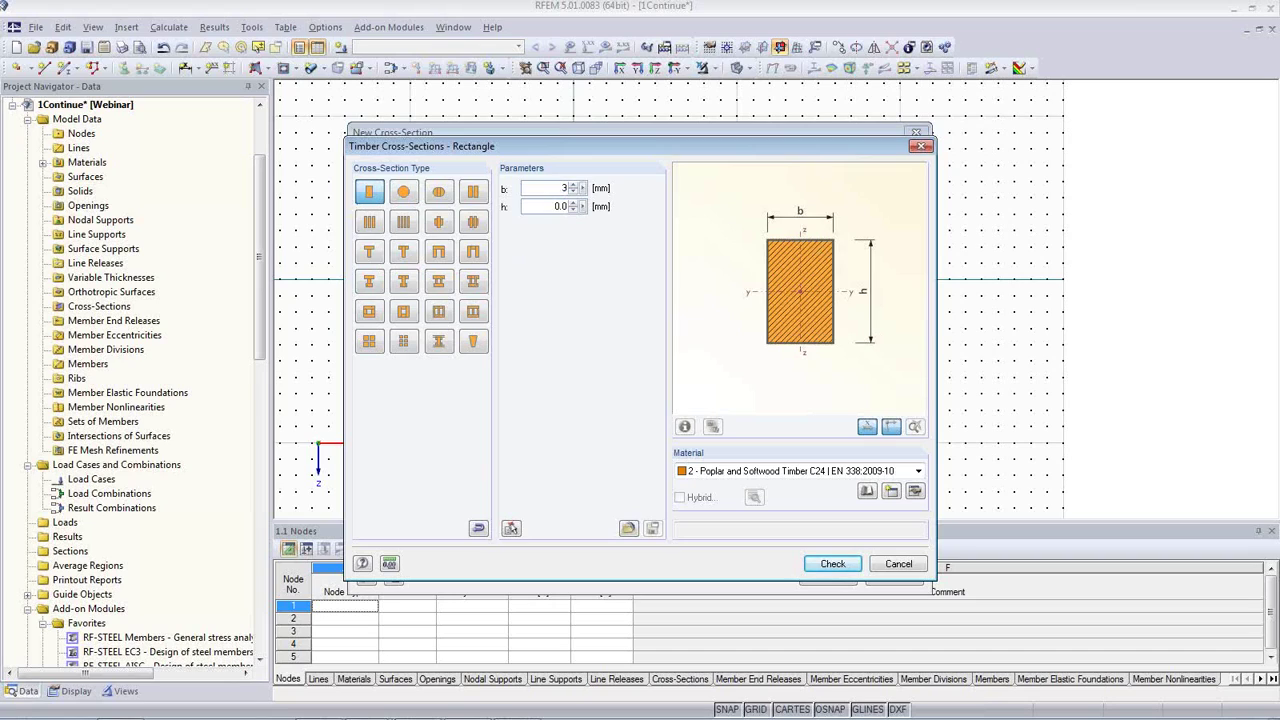
pyautogui.press('Tab')
pyautogui.write('500')
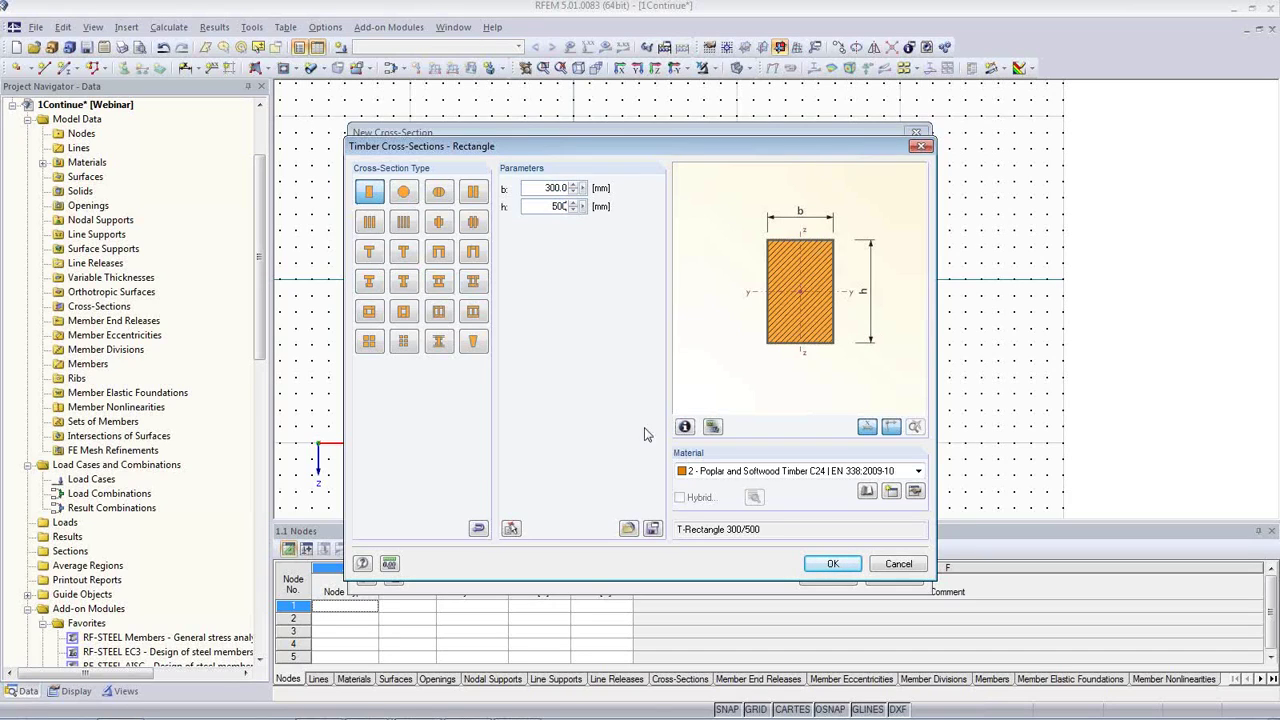
# Choose Poplar and Softwood Timber C24 as the section material, check it in the material library, and accept the timber section.
pyautogui.click(912, 474)
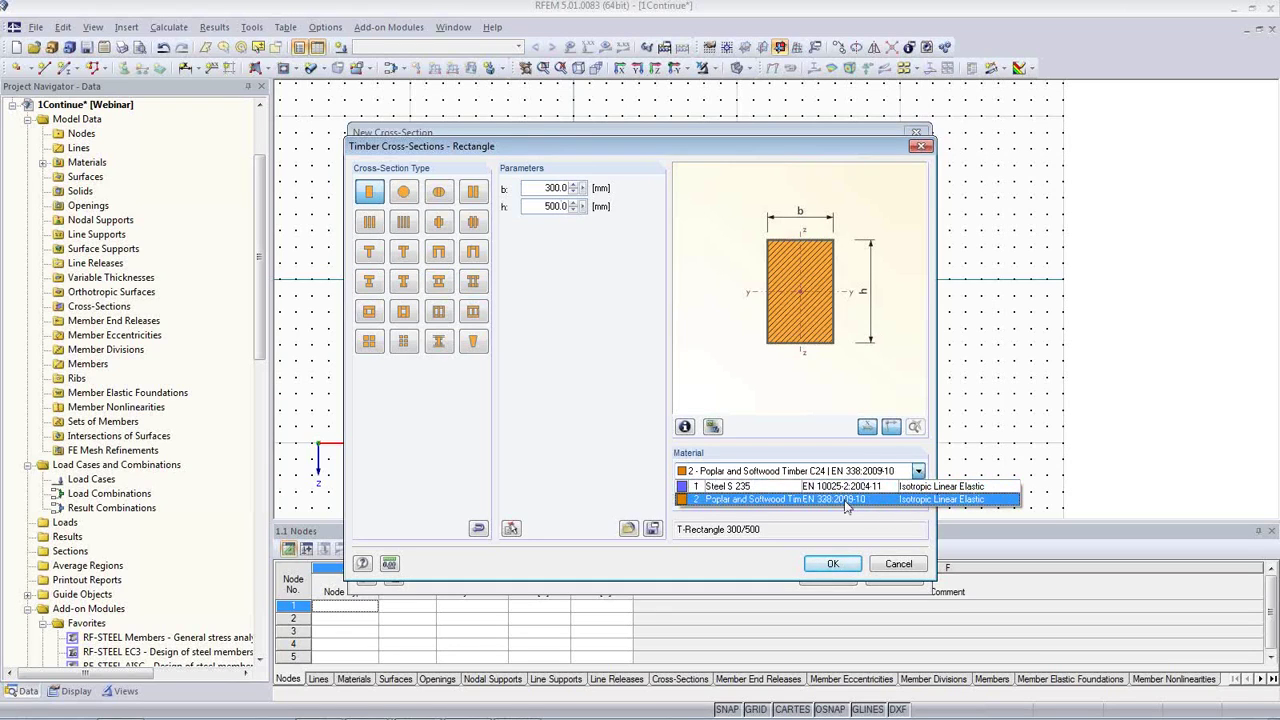
pyautogui.click(840, 499)
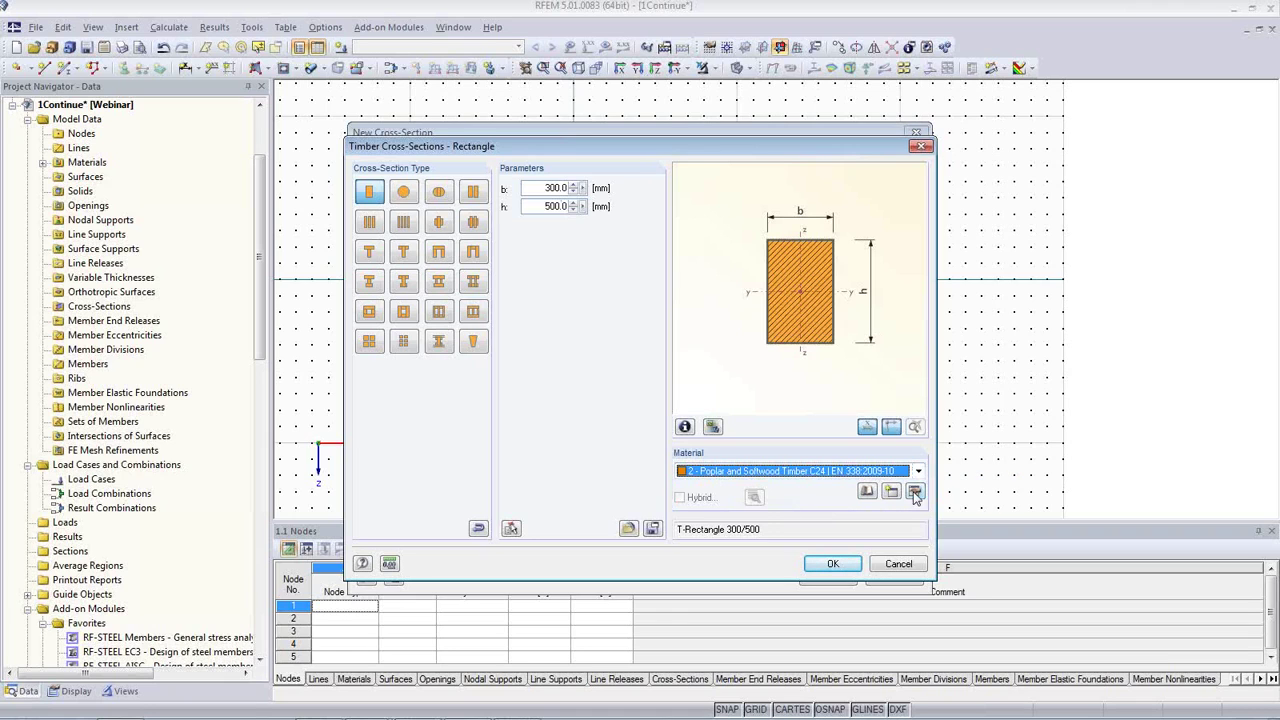
pyautogui.click(915, 492)
pyautogui.click(800, 229)
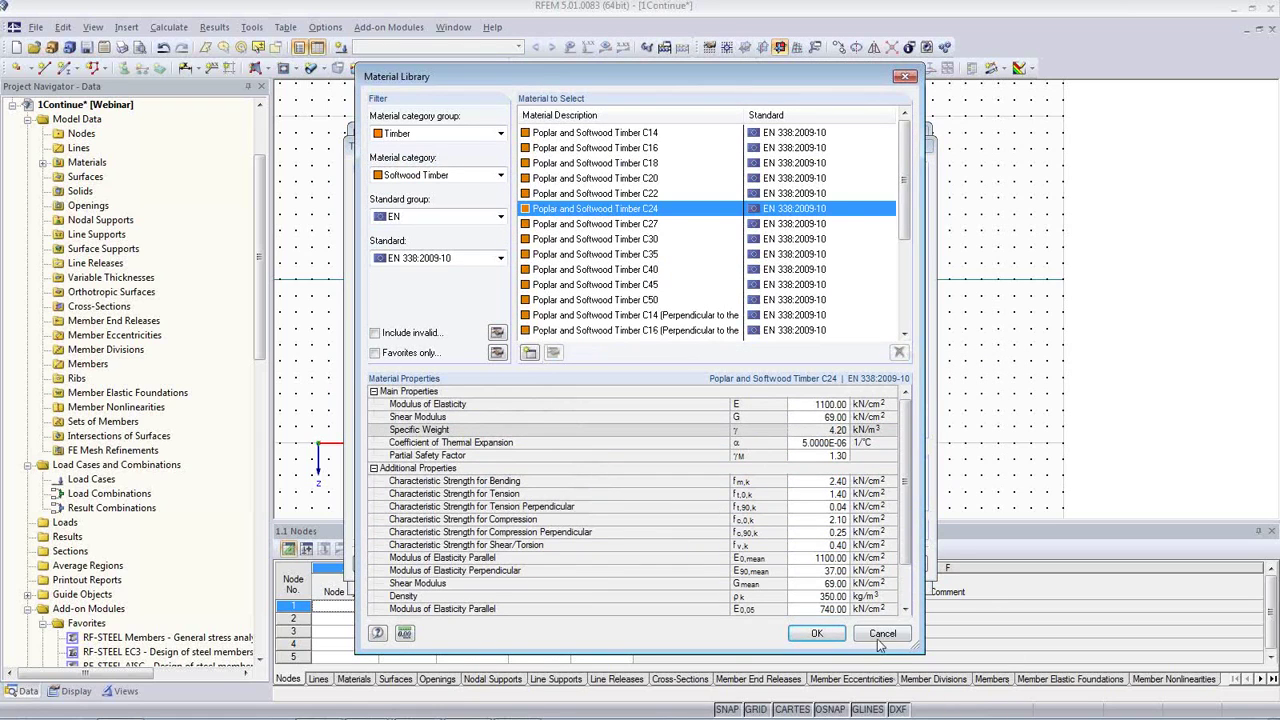
pyautogui.click(816, 633)
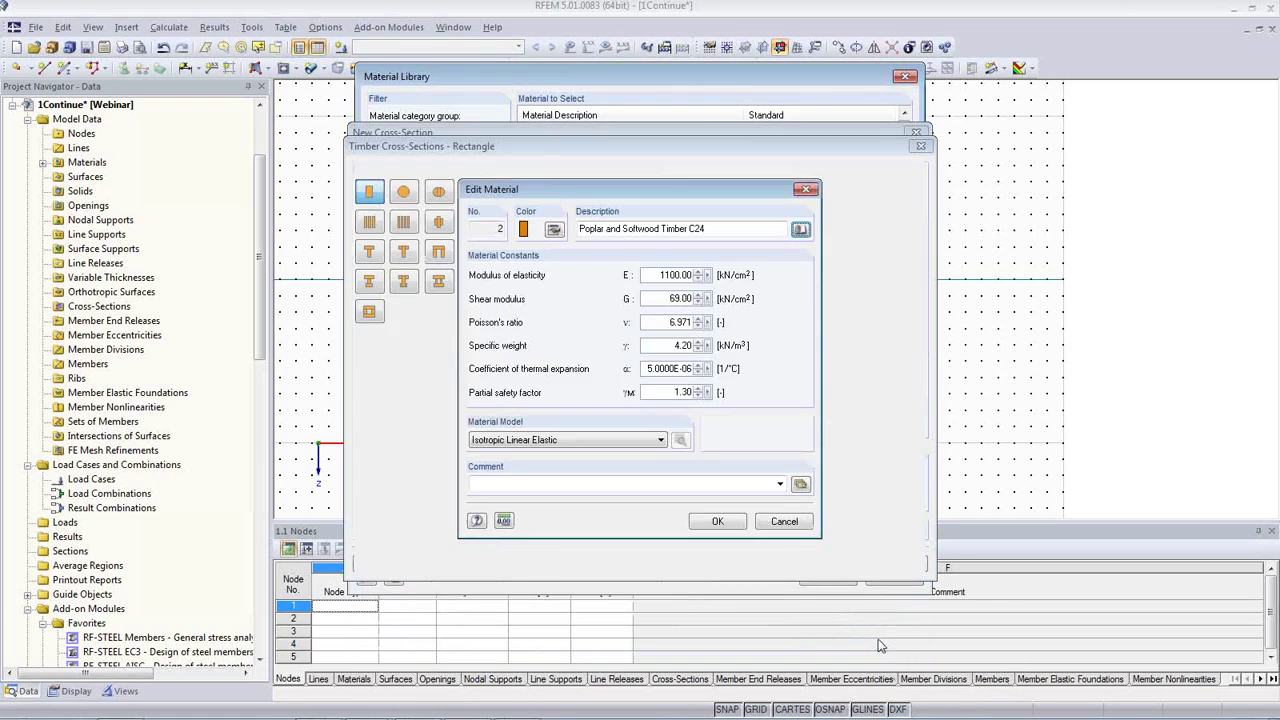
pyautogui.click(718, 523)
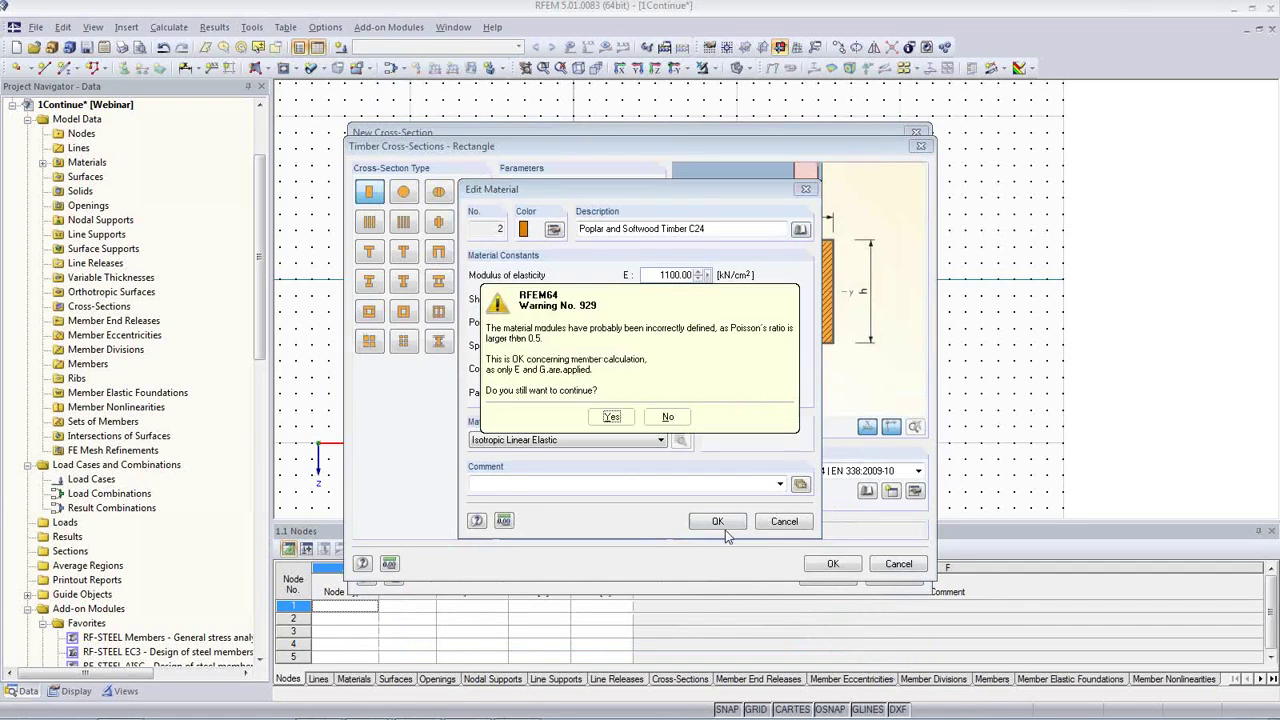
pyautogui.click(607, 416)
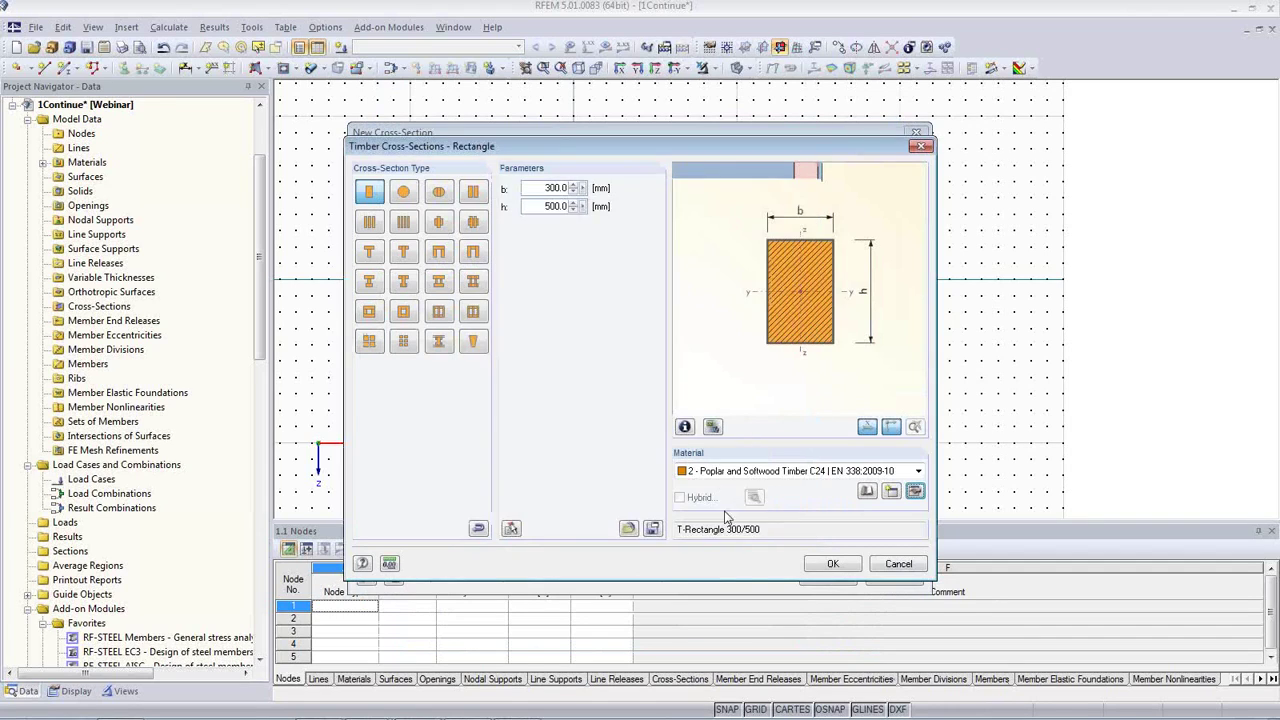
pyautogui.click(828, 567)
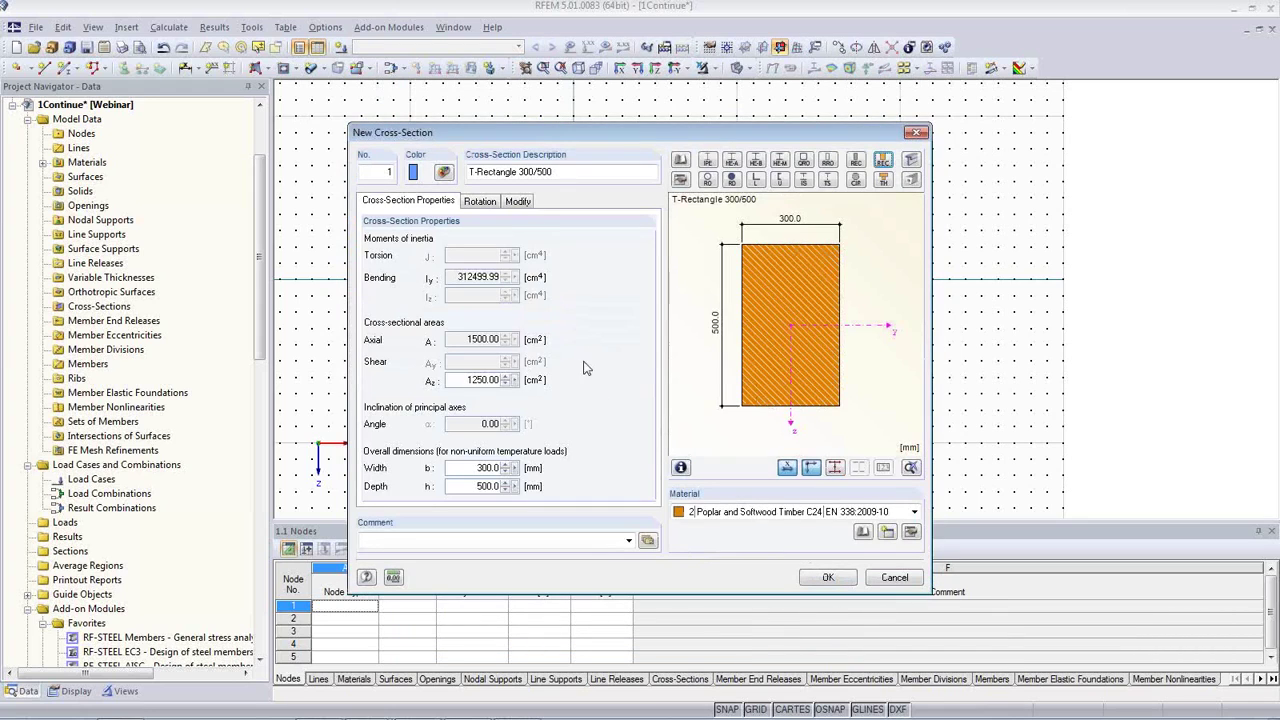
# Review the section properties and stress points of the T-Rectangle 300/500 cross-section.
pyautogui.click(680, 467)
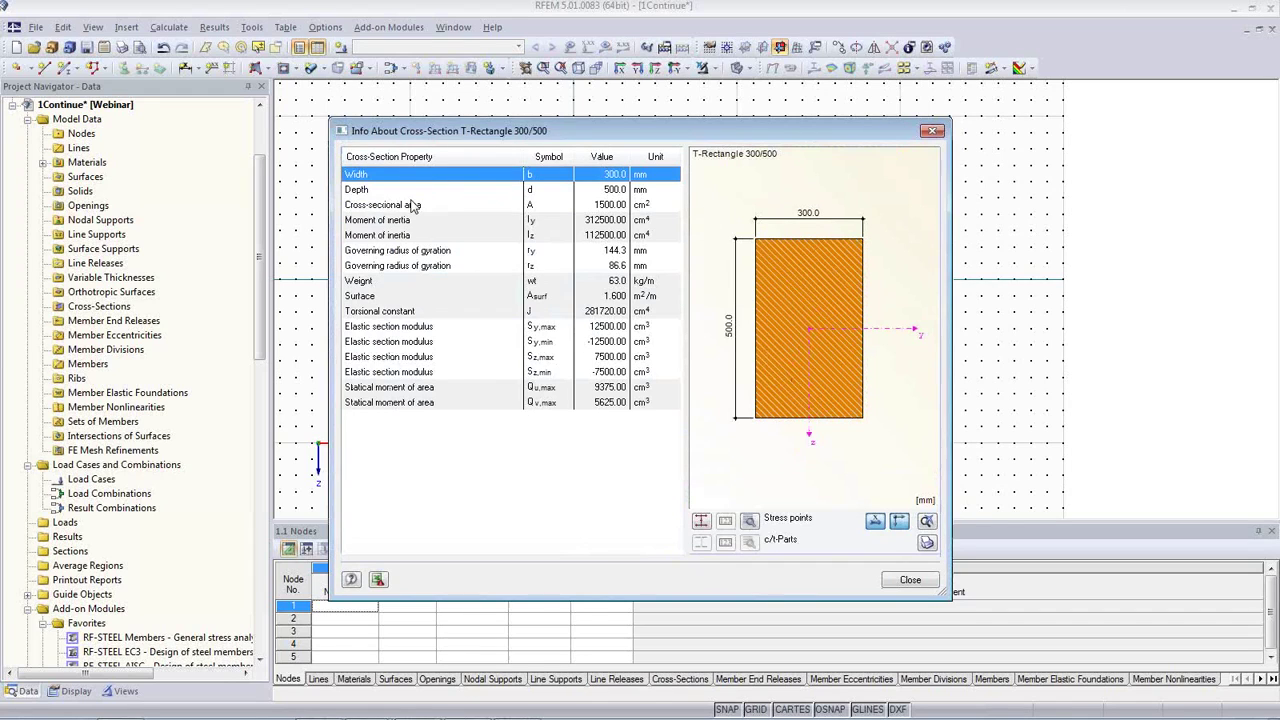
pyautogui.click(751, 523)
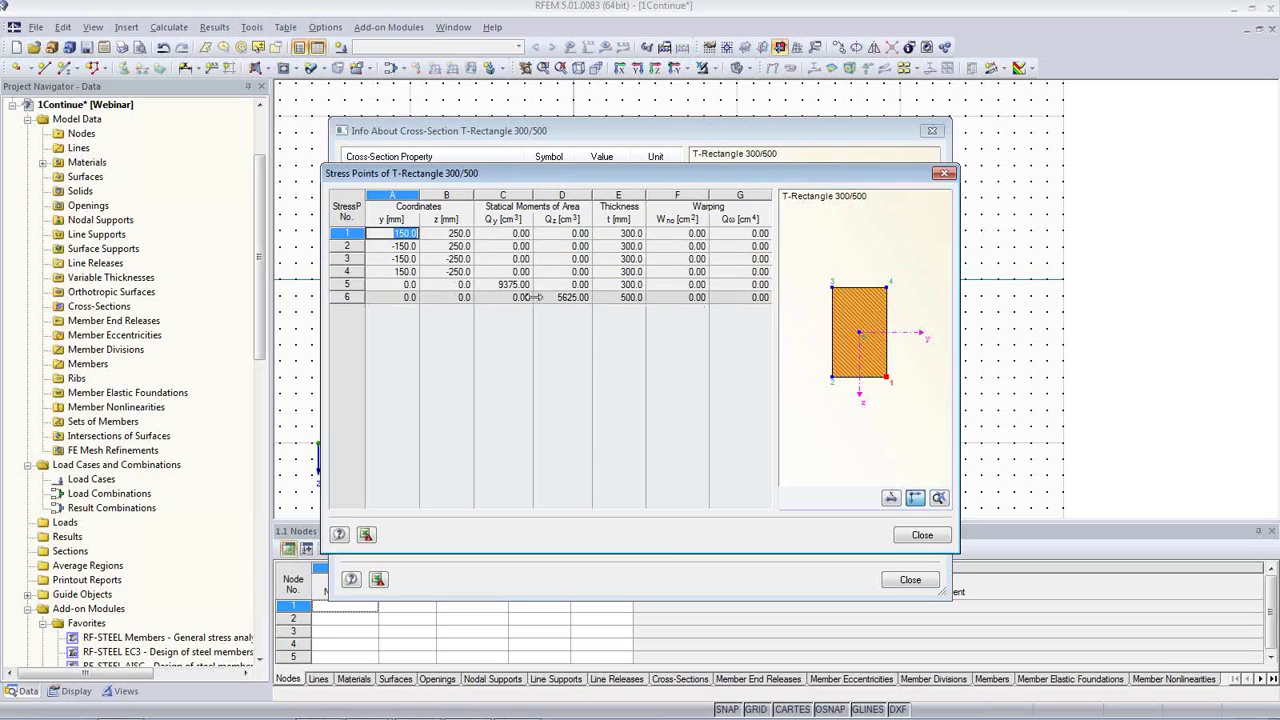
pyautogui.click(922, 536)
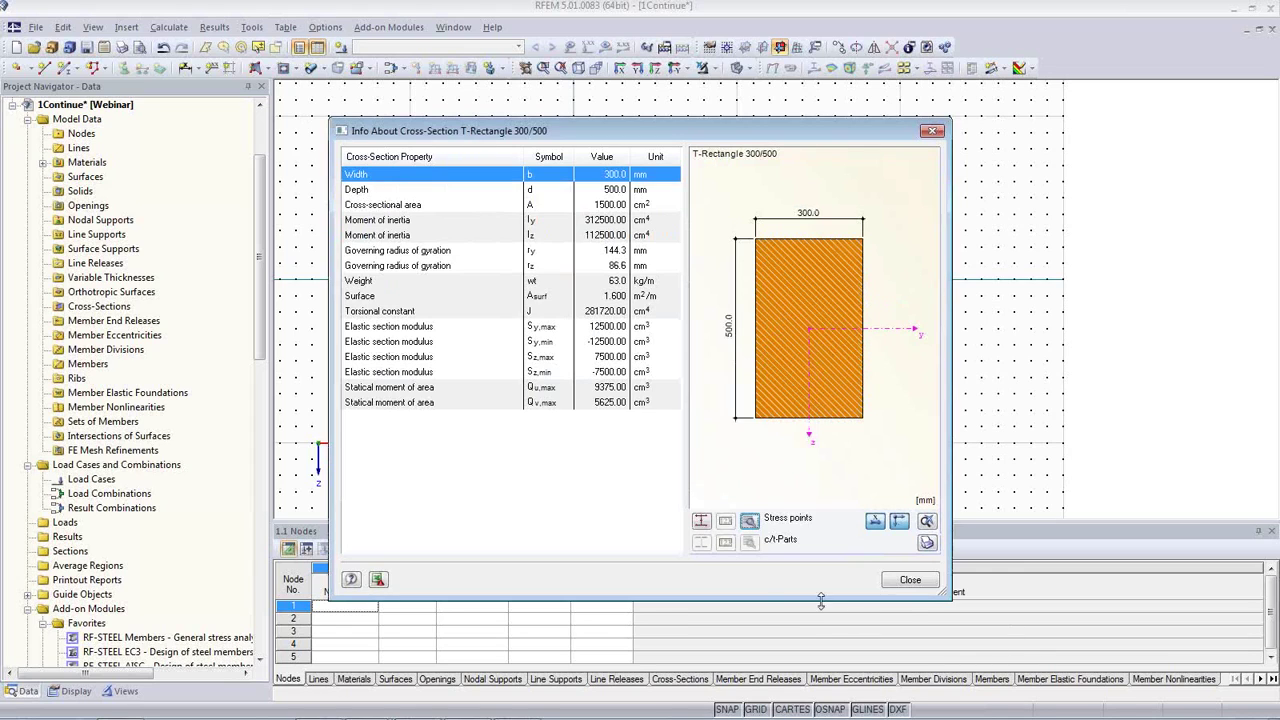
pyautogui.click(910, 580)
# Generate the three-span continuous beam with the timber section and turn off the grid.
pyautogui.click(830, 578)
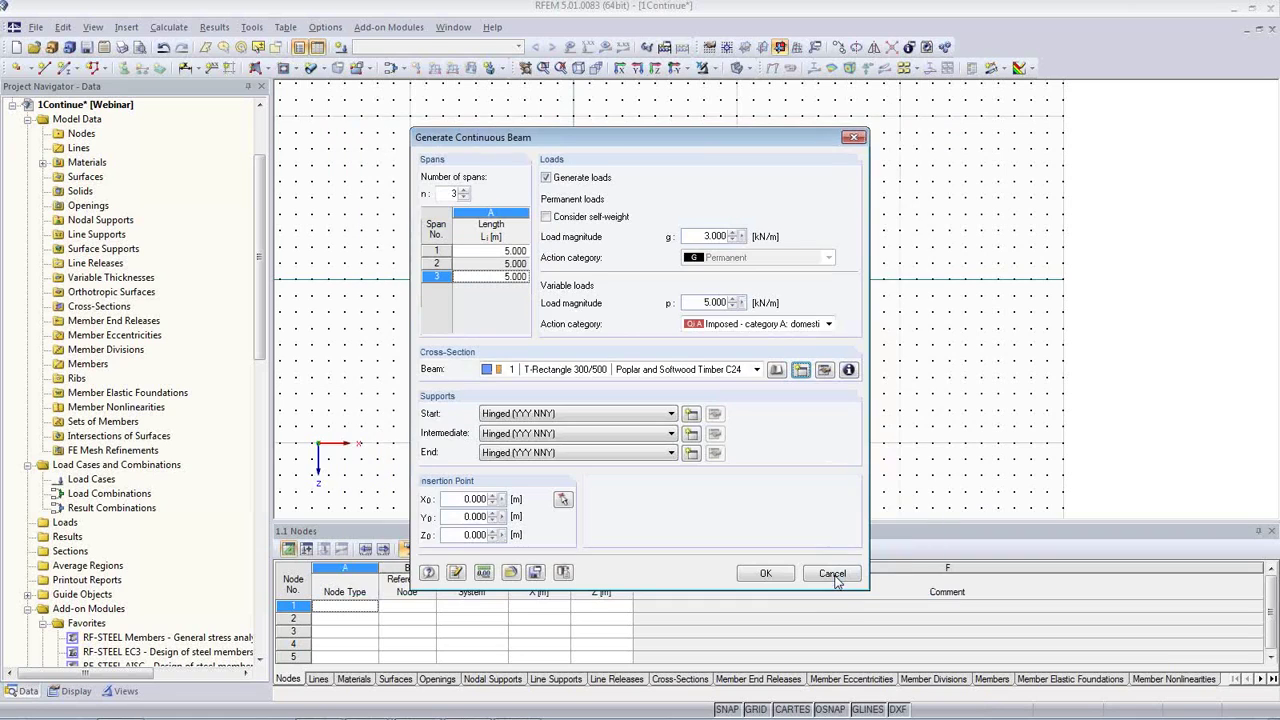
pyautogui.click(766, 574)
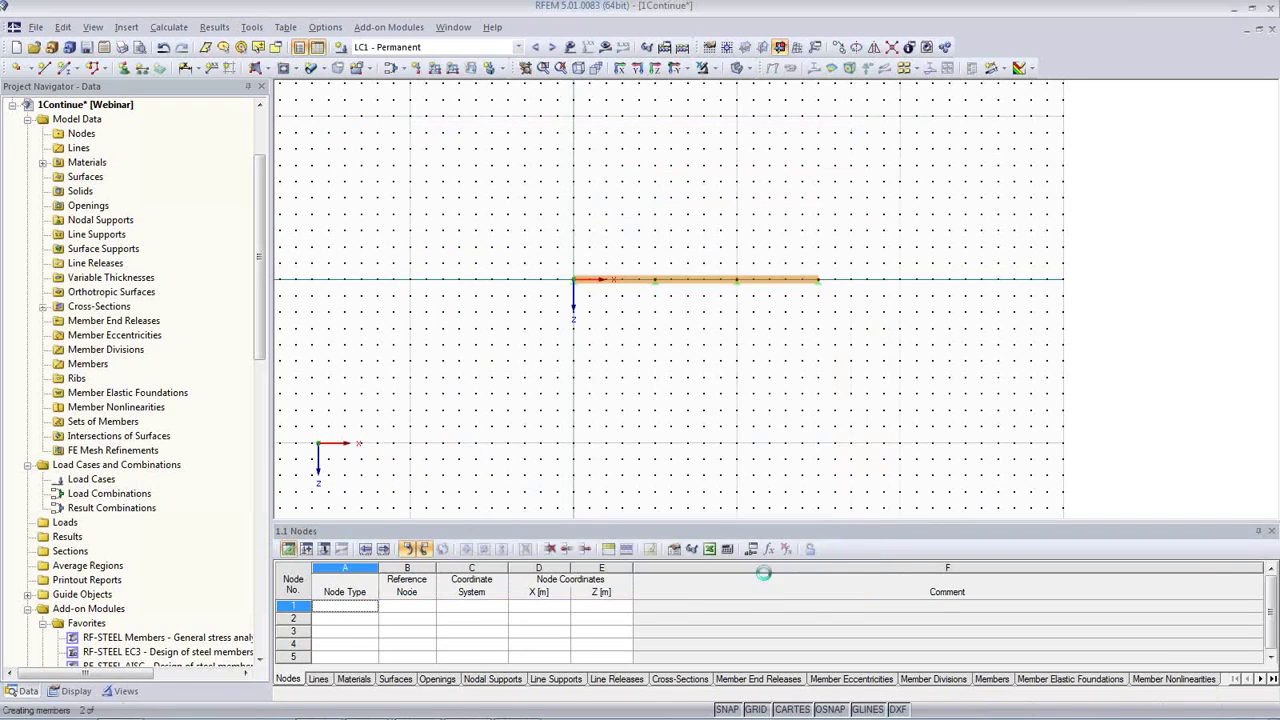
pyautogui.scroll(1, 668, 295)
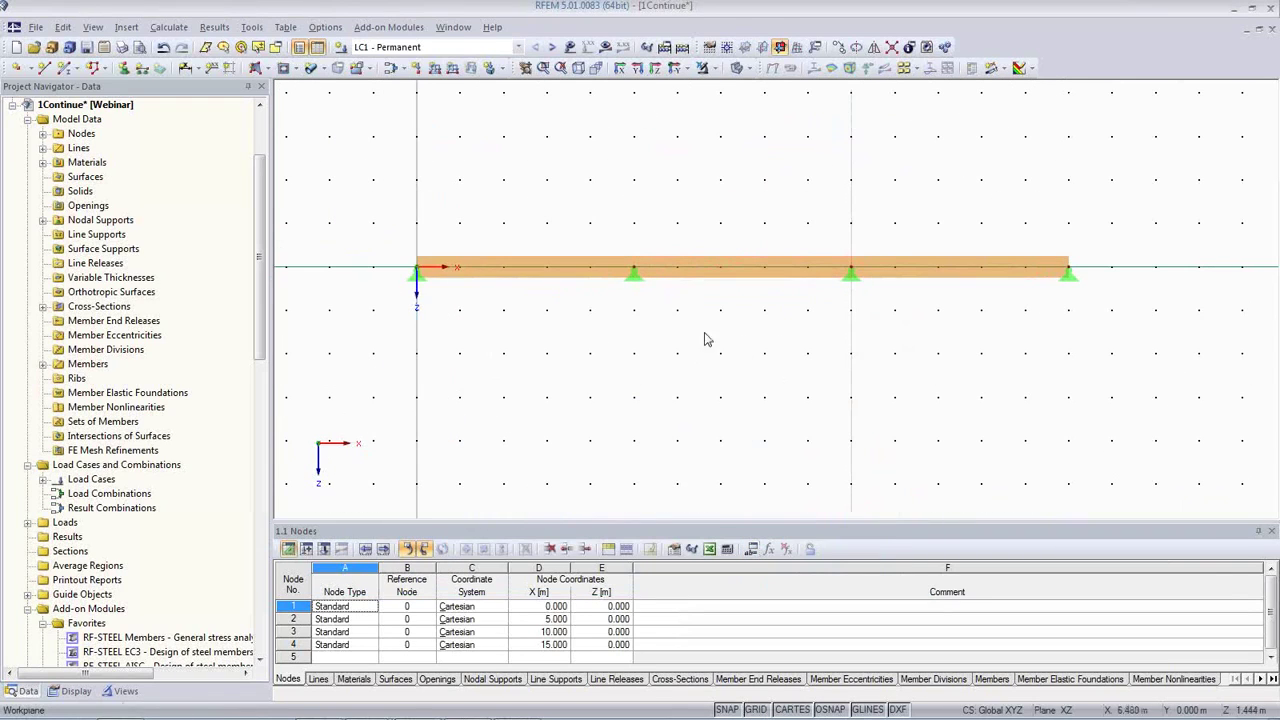
pyautogui.click(755, 709)
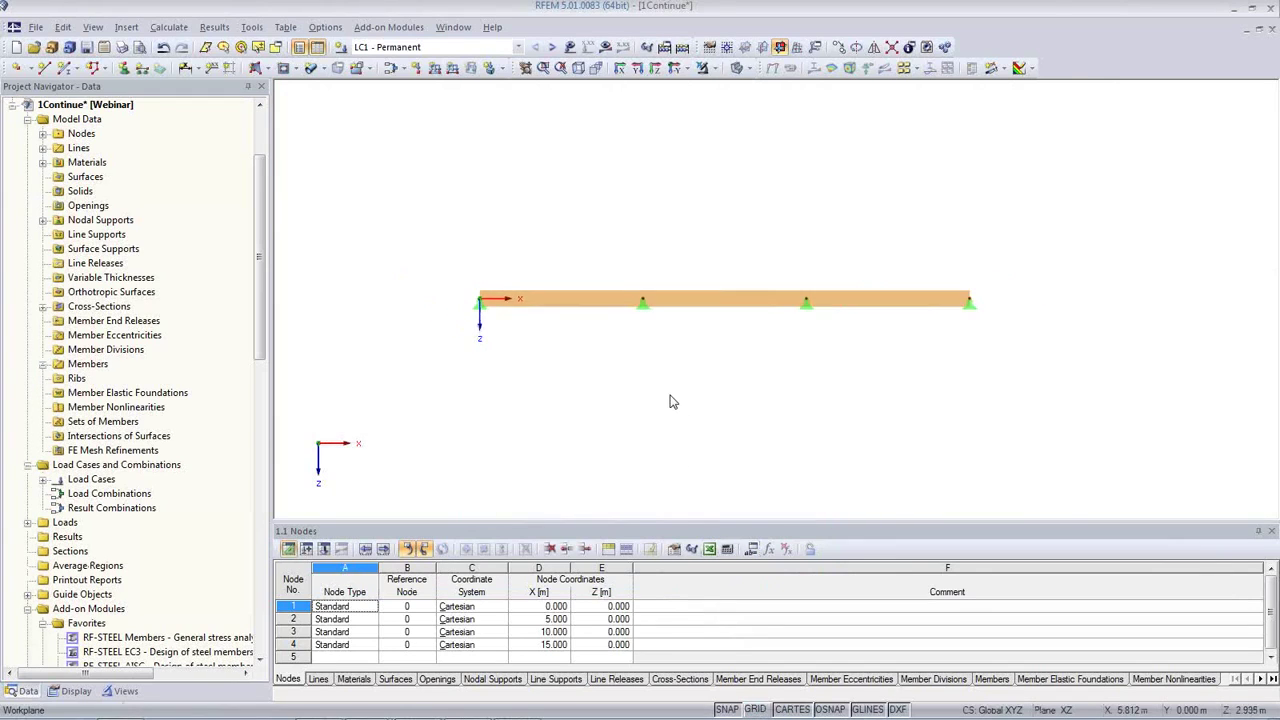
# Display the loads on the beam and step through load cases LC1 to LC4.
pyautogui.click(569, 47)
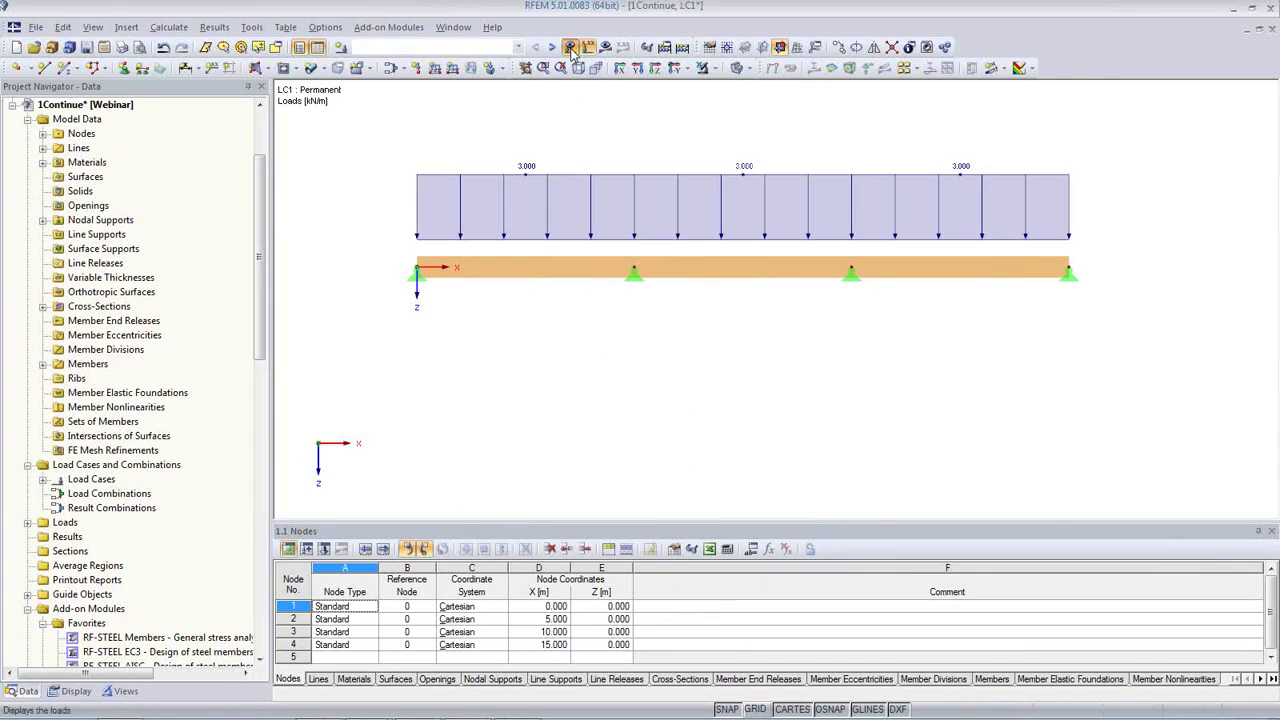
pyautogui.click(551, 48)
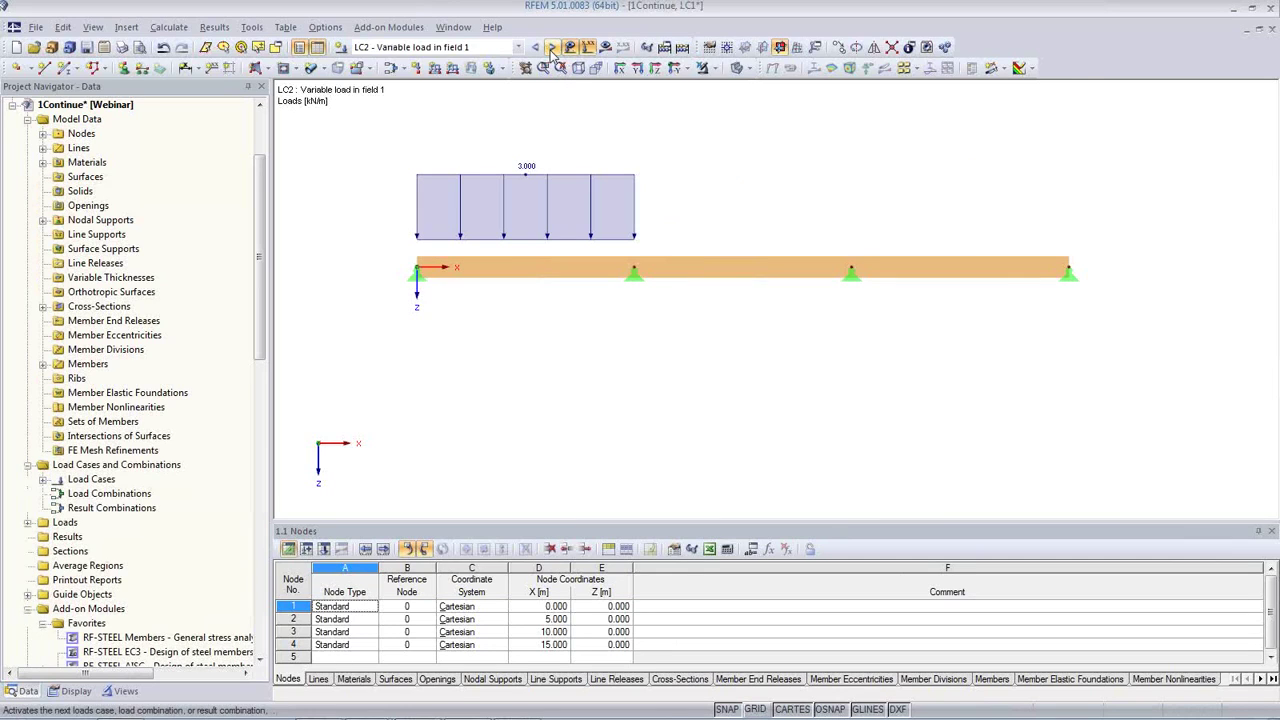
pyautogui.click(551, 48)
pyautogui.click(551, 48)
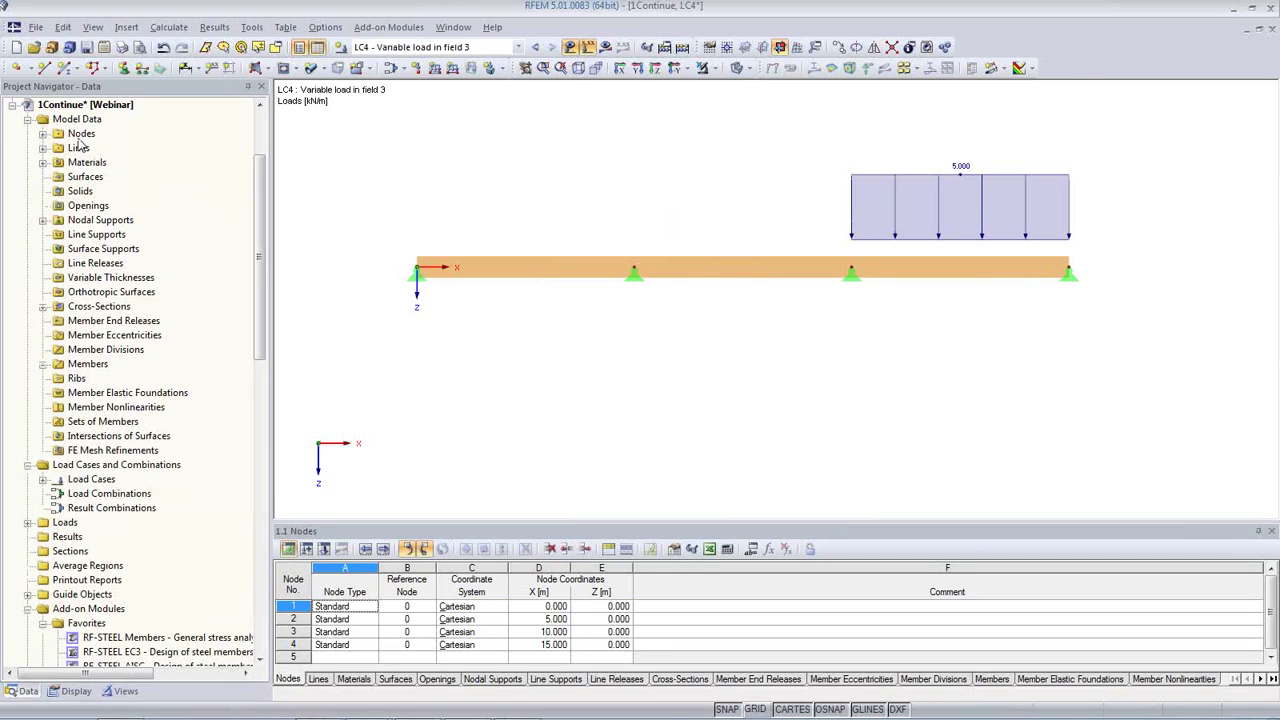
# Enable automatic creation of load combinations in the model's general data, keeping EN 1990 with the CEN annex.
pyautogui.rightClick(87, 107)
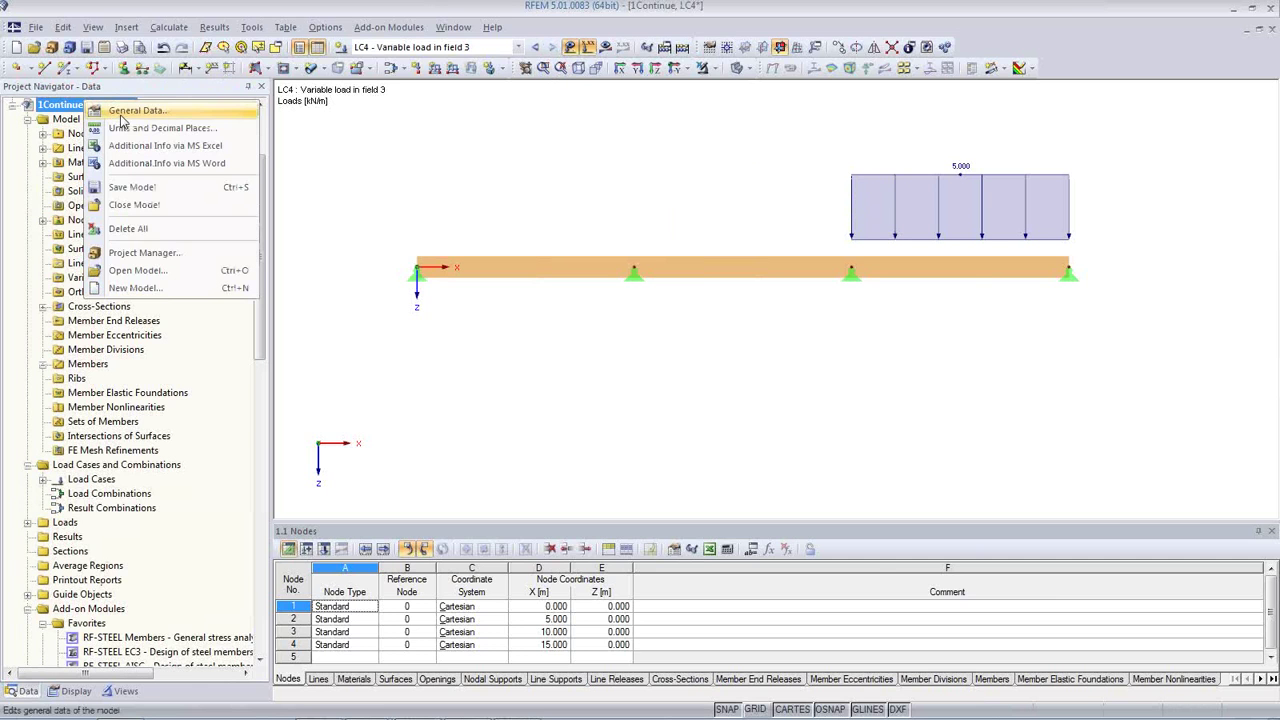
pyautogui.click(122, 116)
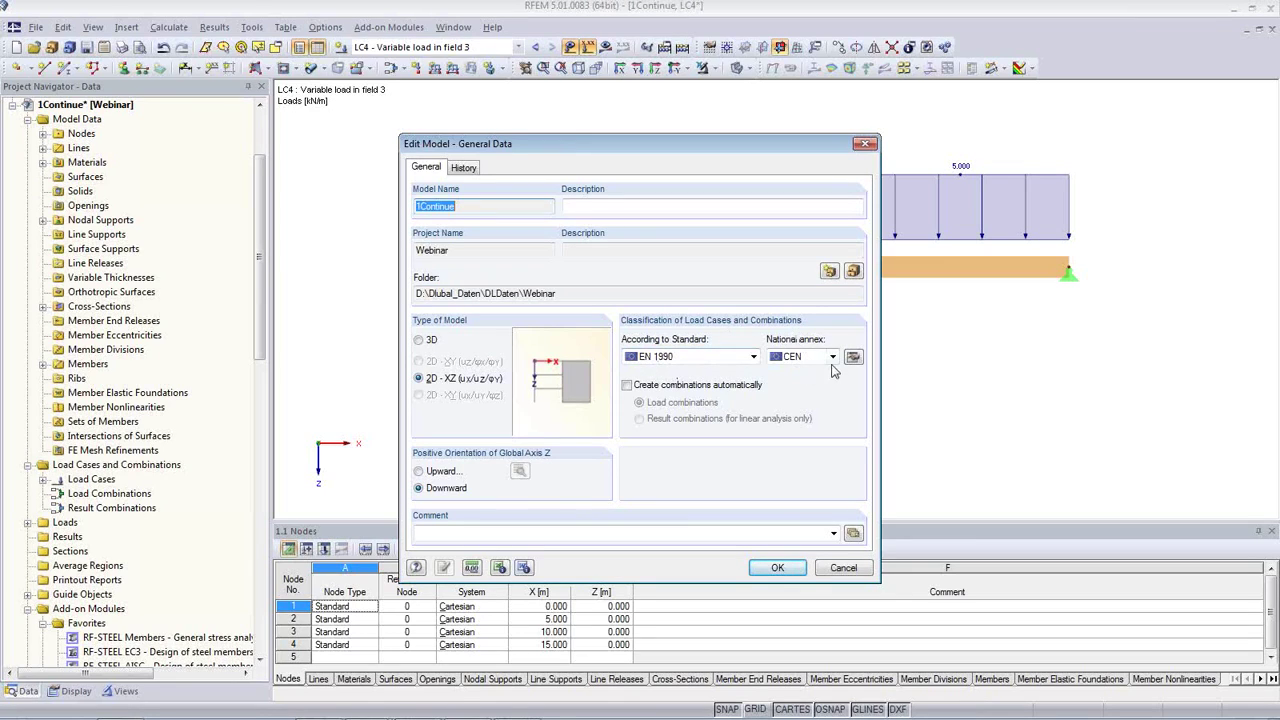
pyautogui.click(753, 357)
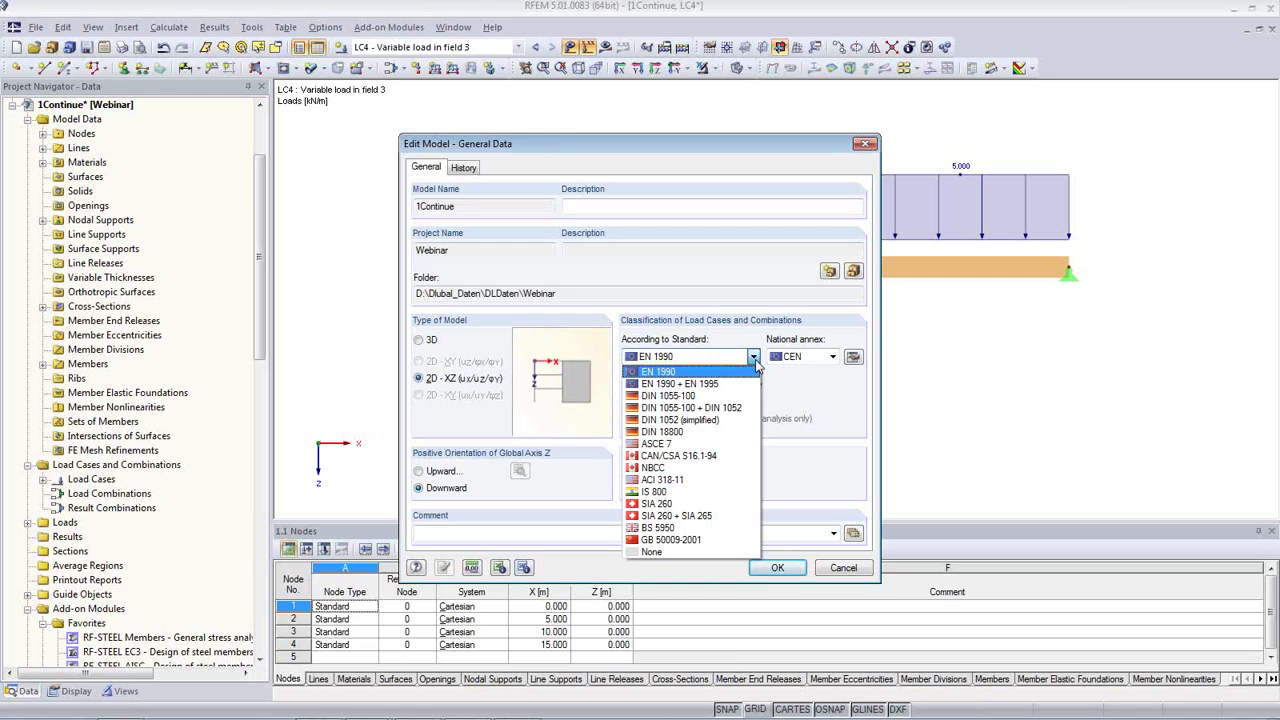
pyautogui.click(693, 371)
pyautogui.click(829, 358)
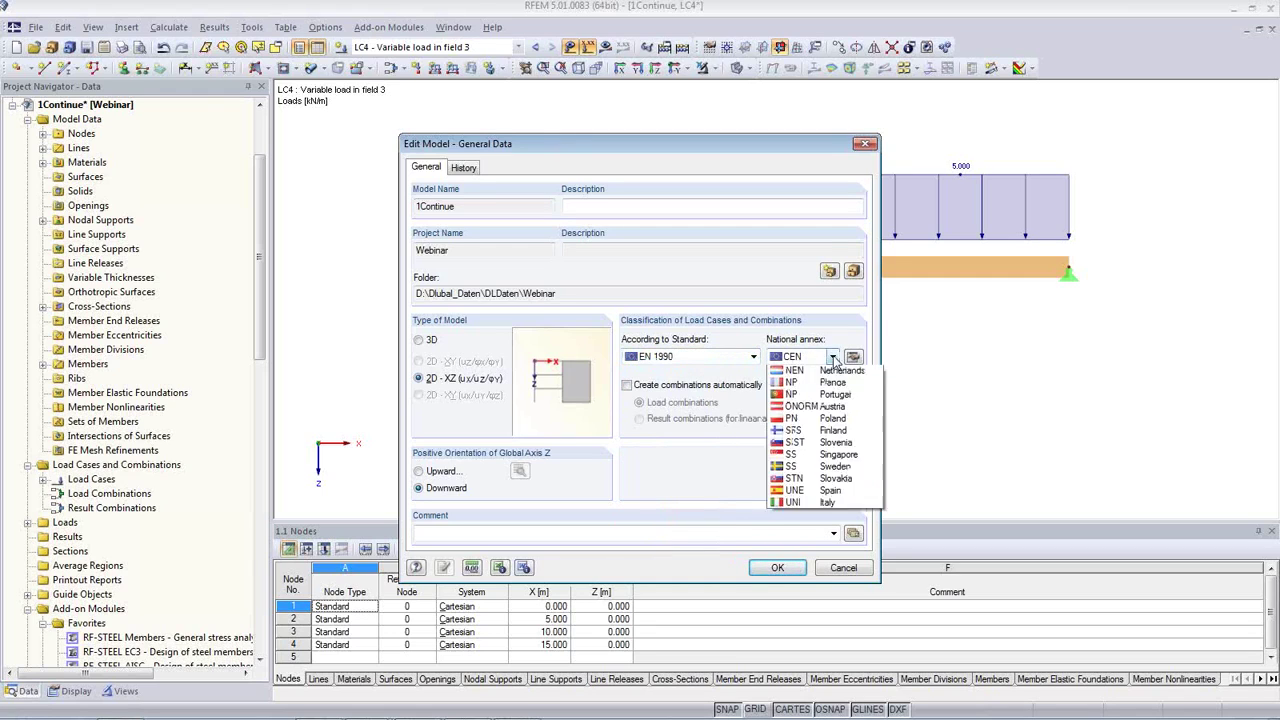
pyautogui.click(773, 367)
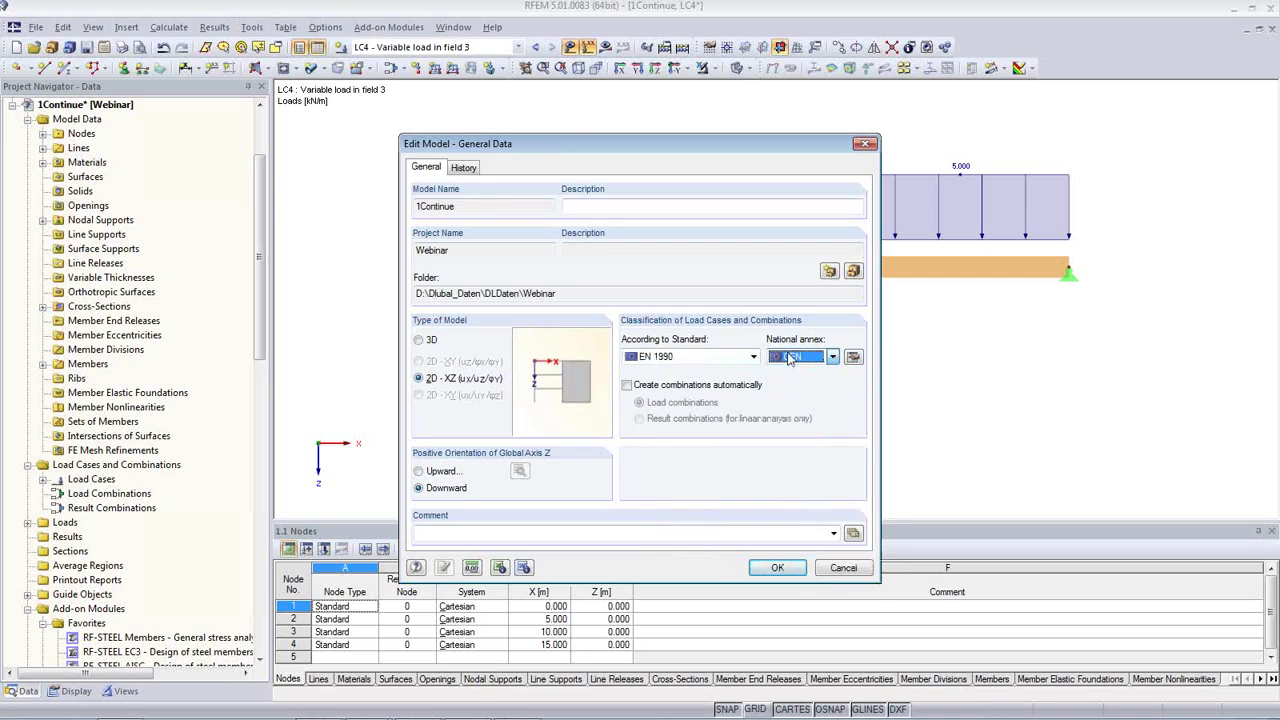
pyautogui.click(640, 389)
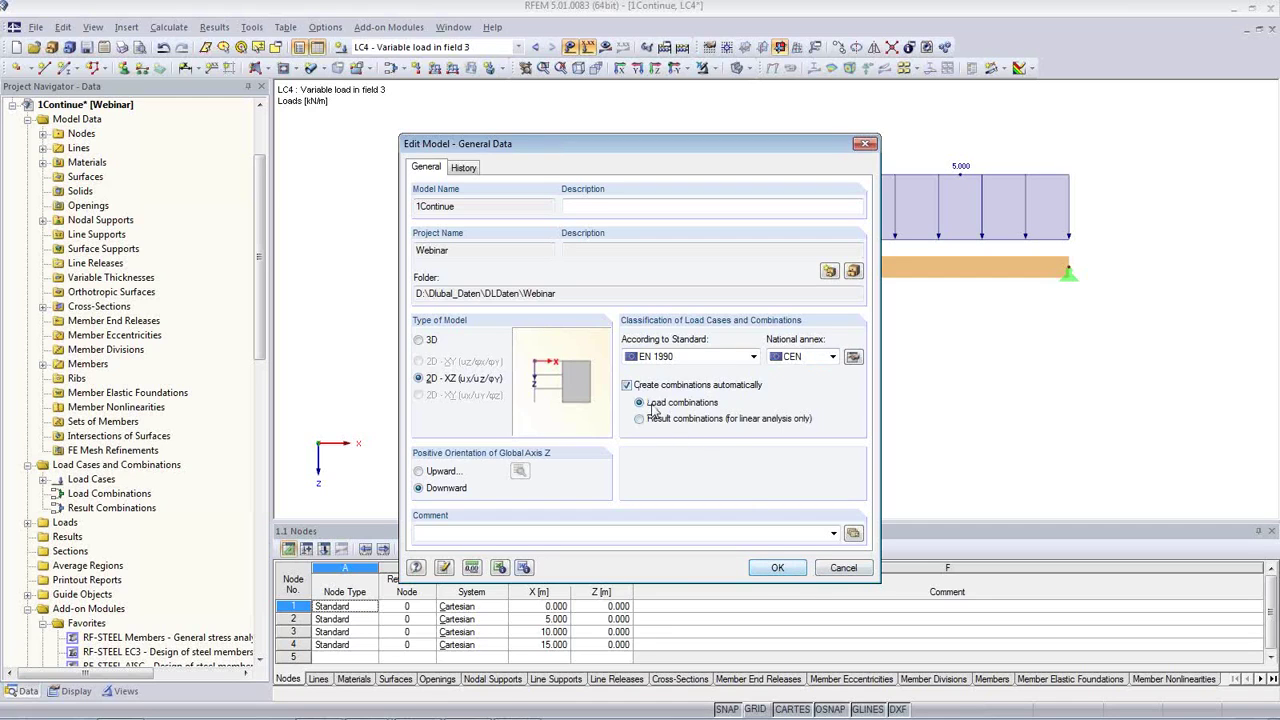
pyautogui.click(780, 569)
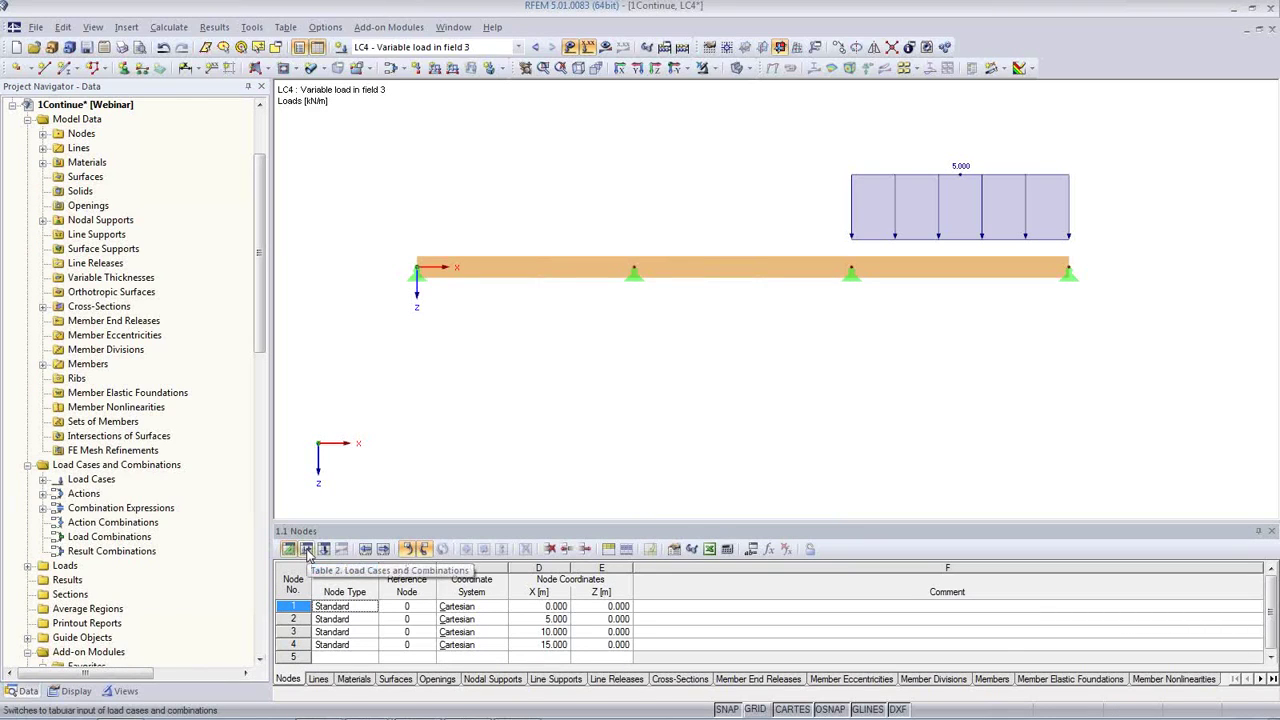
# Examine the permanent and variable load cases one by one in an enlarged load cases table.
pyautogui.click(307, 550)
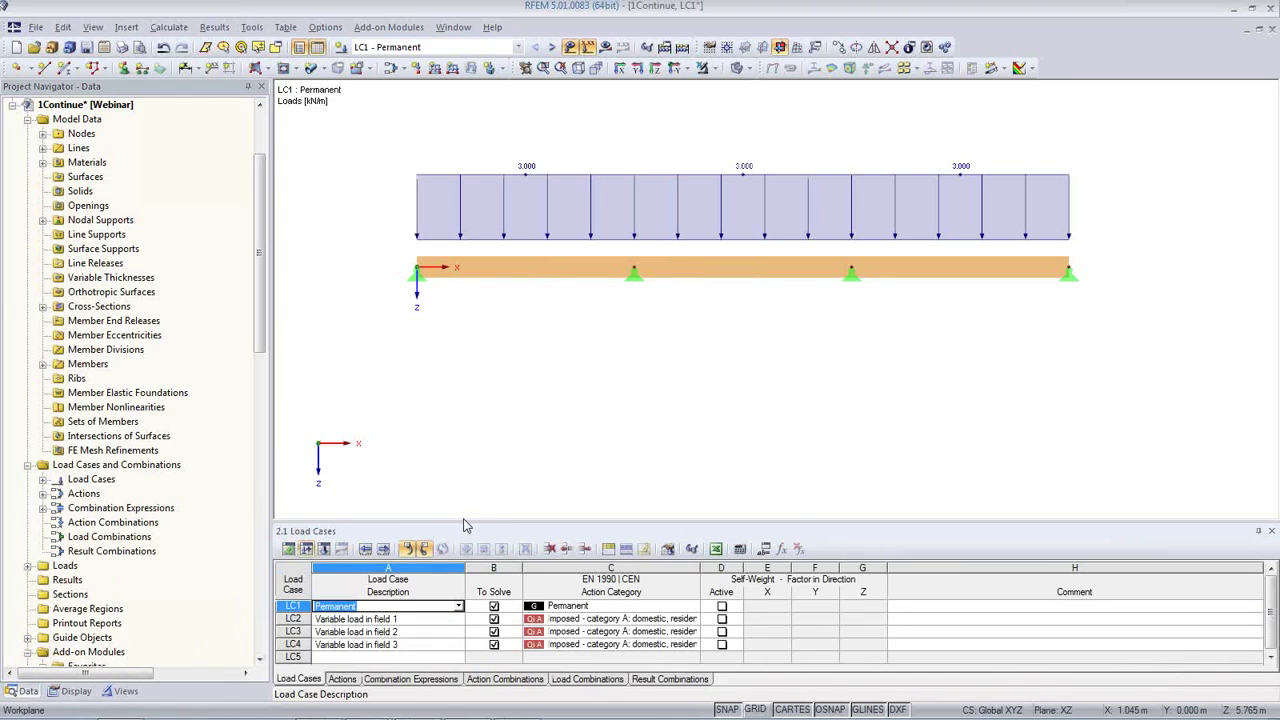
pyautogui.moveTo(463, 524); pyautogui.dragTo(463, 387)
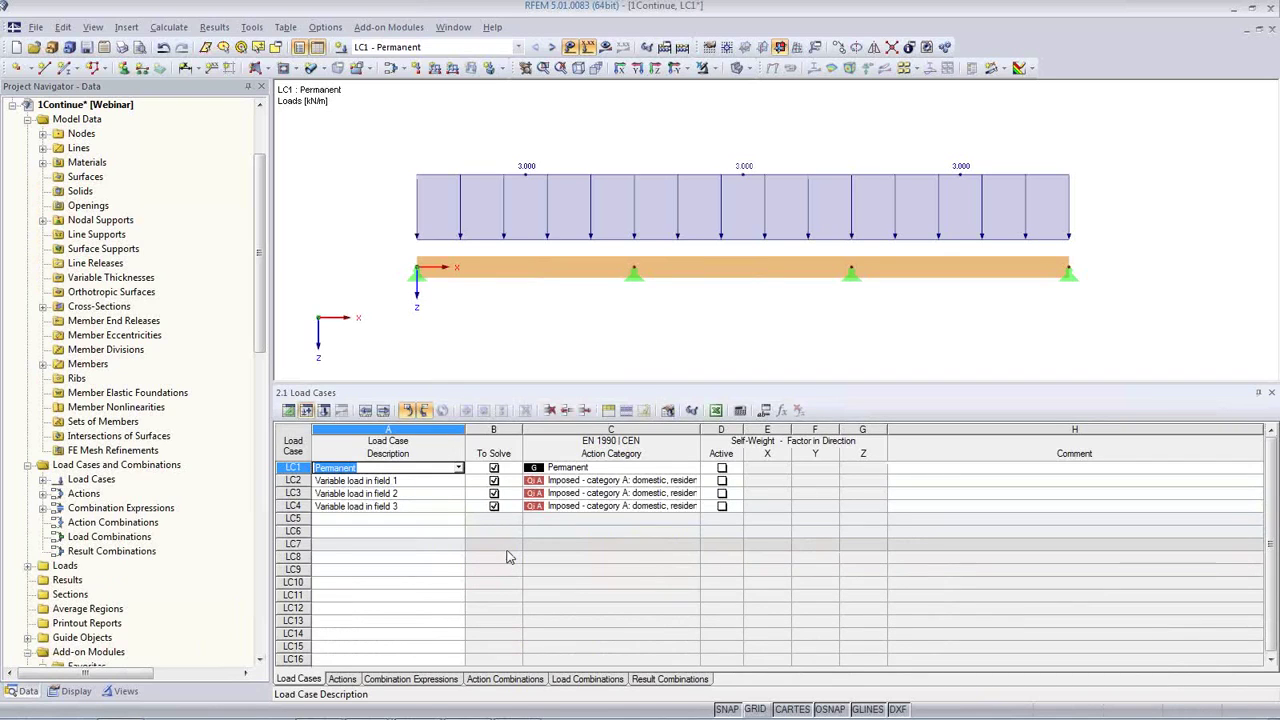
pyautogui.click(397, 482)
pyautogui.press('Down')
pyautogui.press('Down')
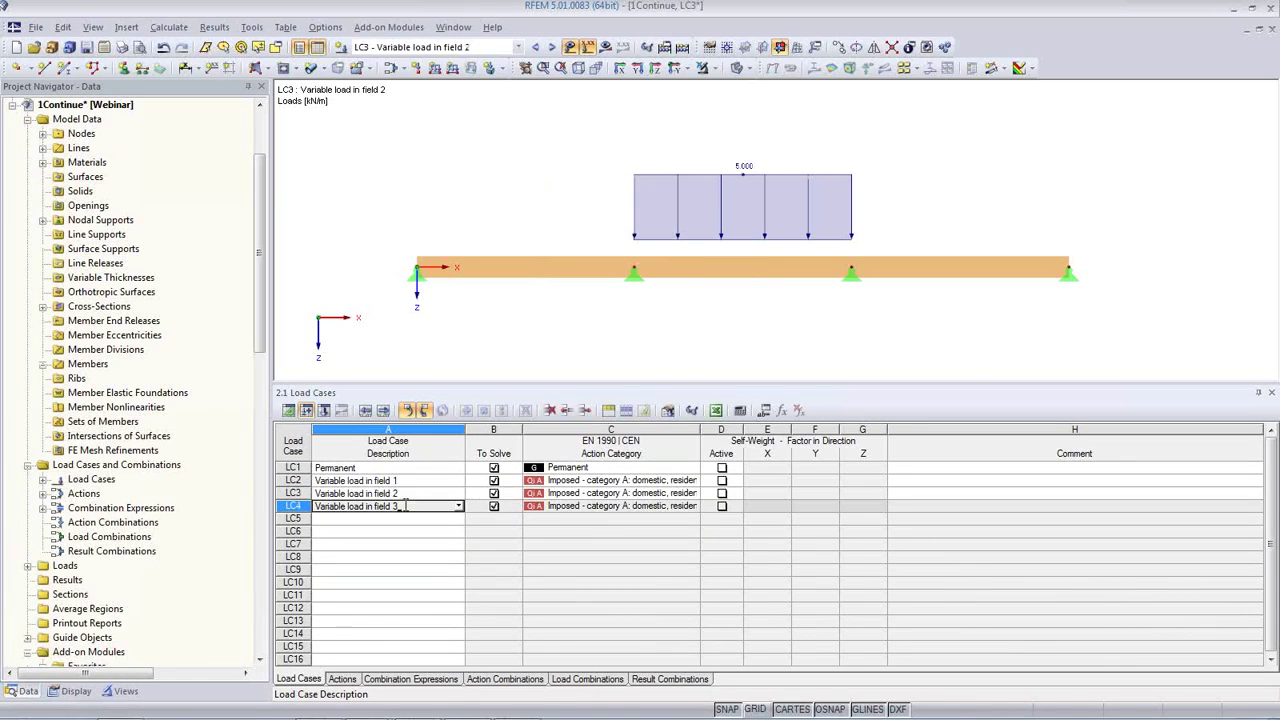
pyautogui.press('Up')
pyautogui.press('Up')
pyautogui.press('Up')
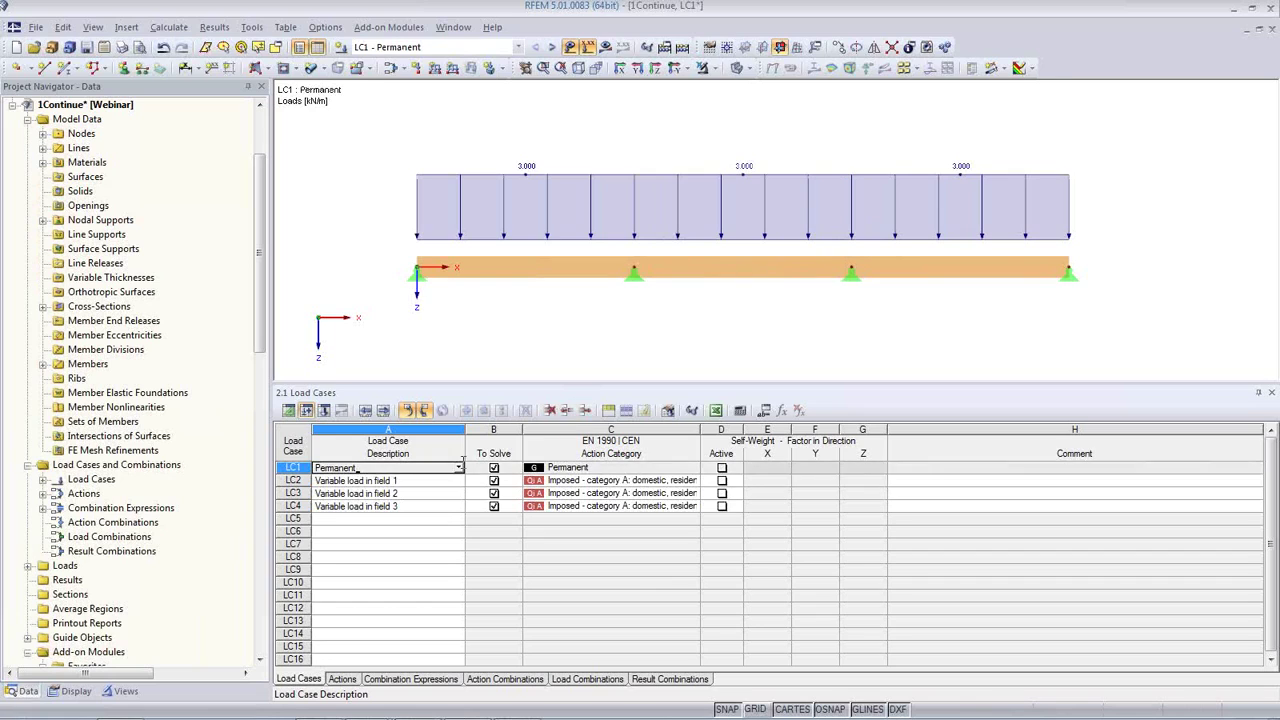
pyautogui.click(448, 480)
pyautogui.press('Down')
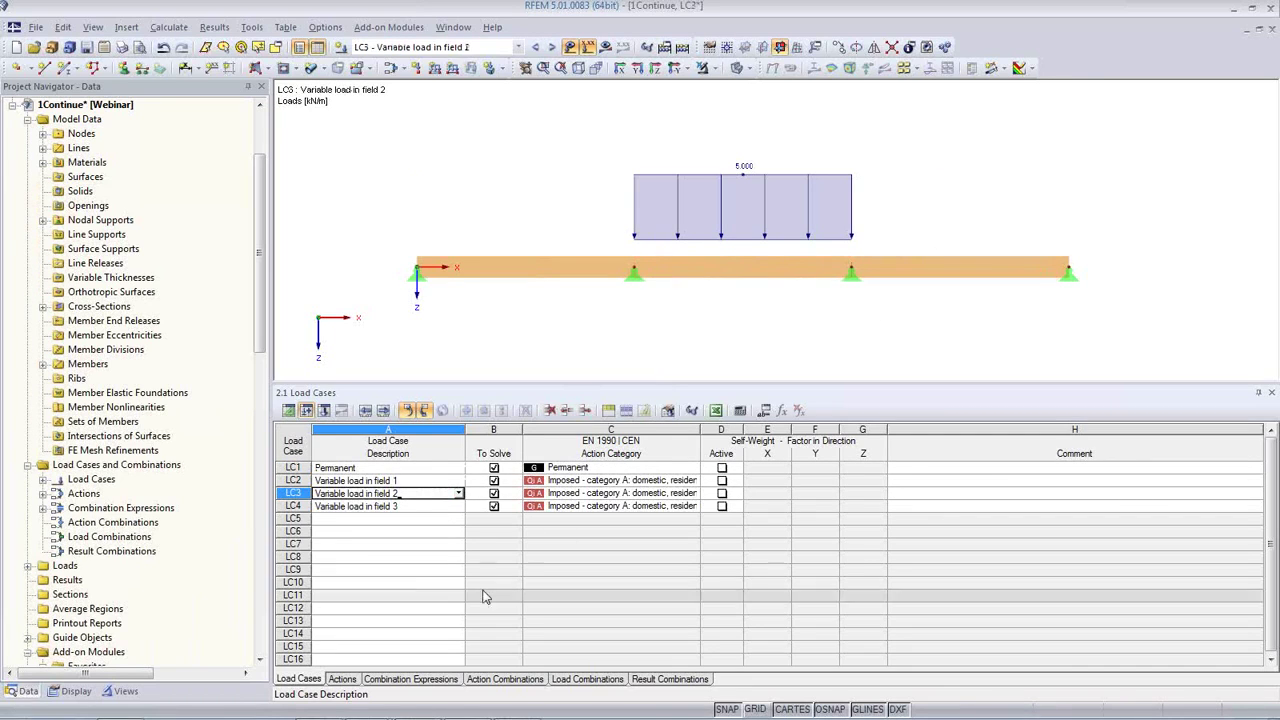
# Examine the generated load combinations, including CO4 and CO3, with their loads on the beam.
pyautogui.click(569, 682)
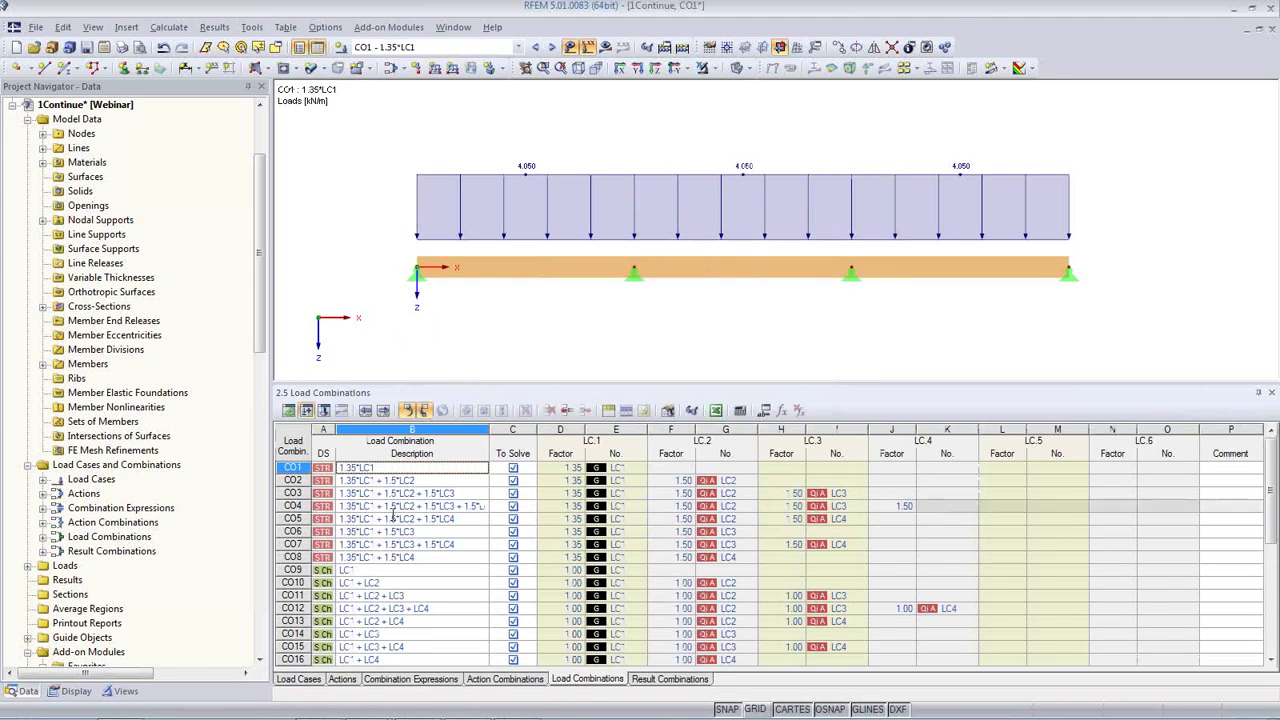
pyautogui.click(410, 506)
pyautogui.click(387, 493)
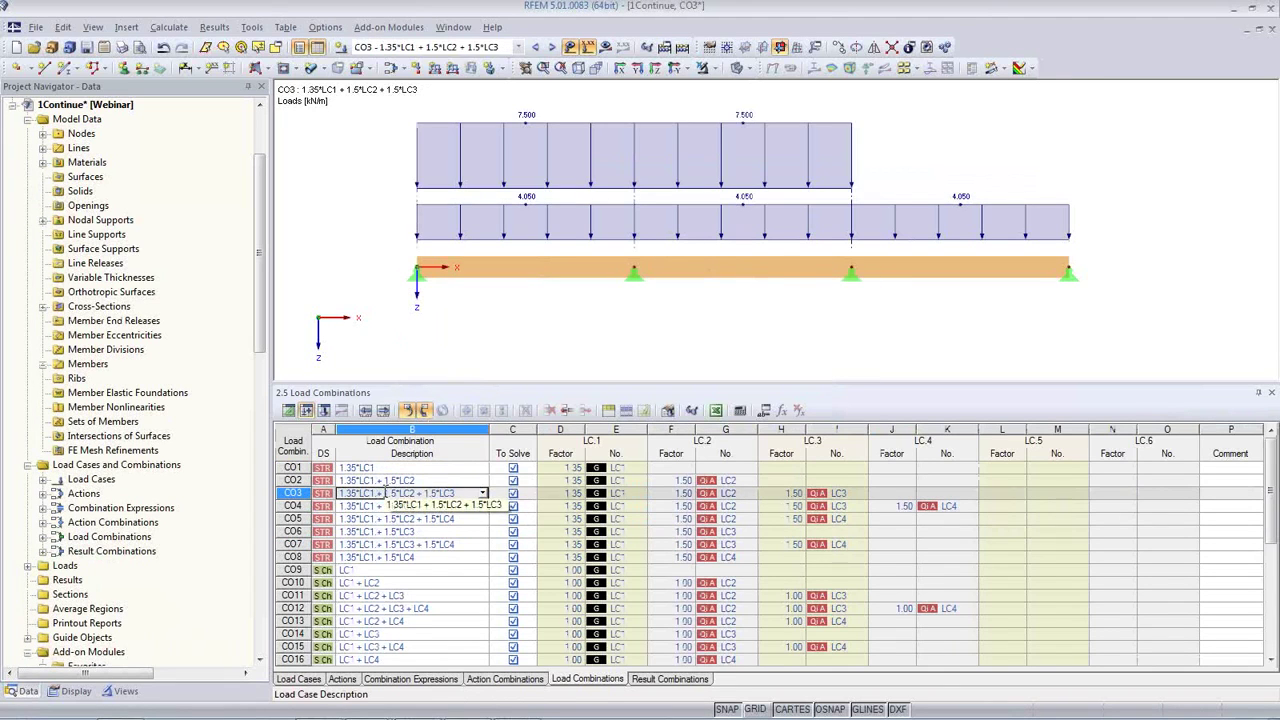
# Exclude the SLS characteristic, frequent and quasi-permanent combination expressions, keeping only ULS, and update the load combinations.
pyautogui.click(396, 681)
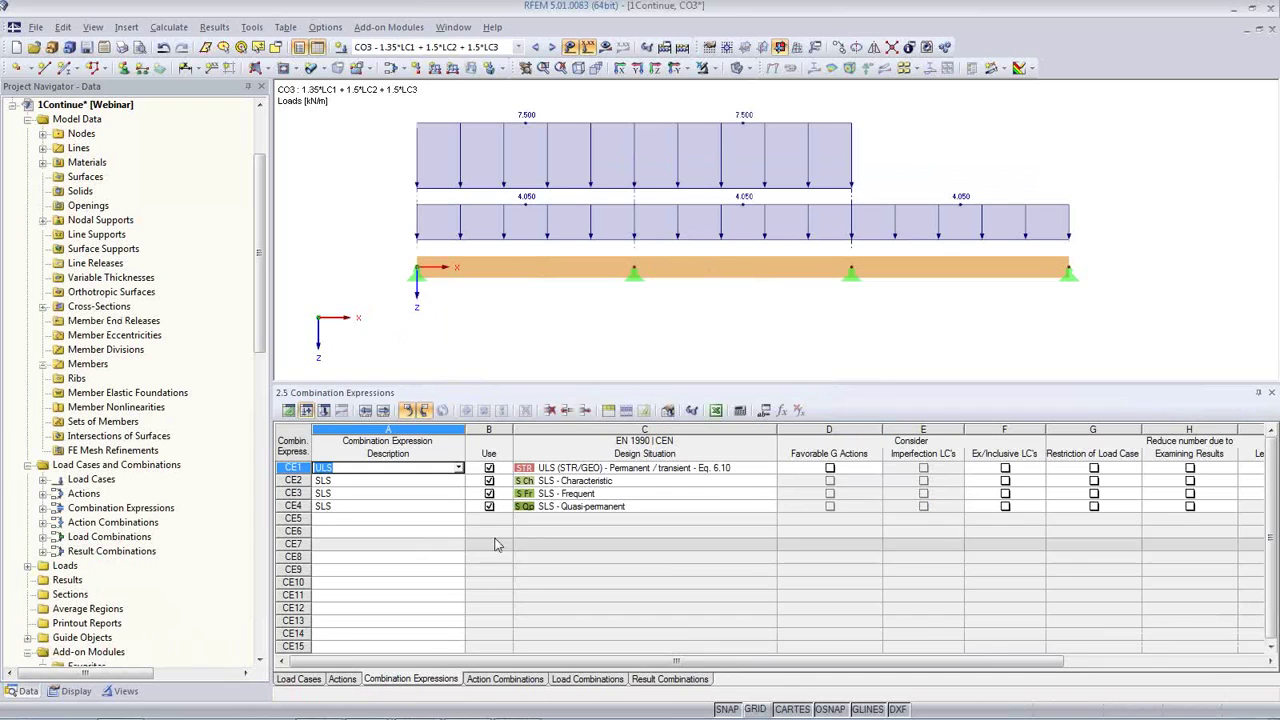
pyautogui.click(489, 494)
pyautogui.click(489, 481)
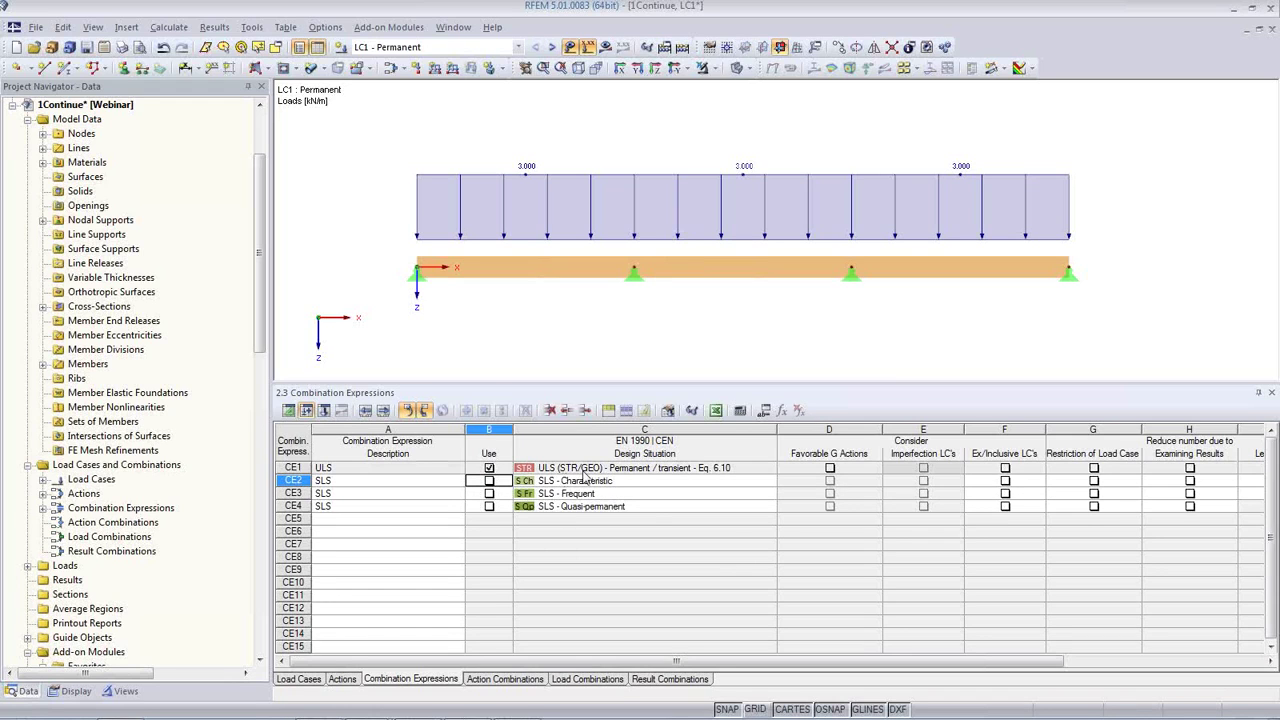
pyautogui.click(587, 679)
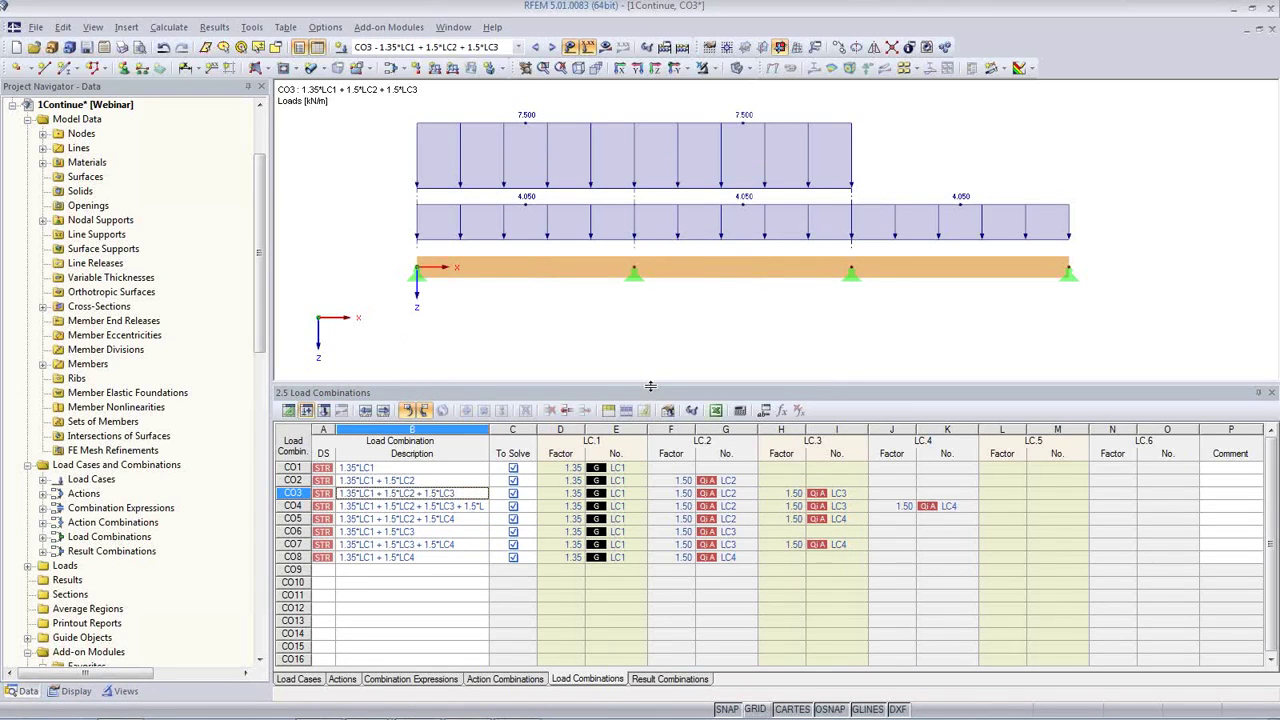
# Set the X coordinate of the beam's end node 4 to 16 m.
pyautogui.moveTo(650, 385); pyautogui.dragTo(645, 525)
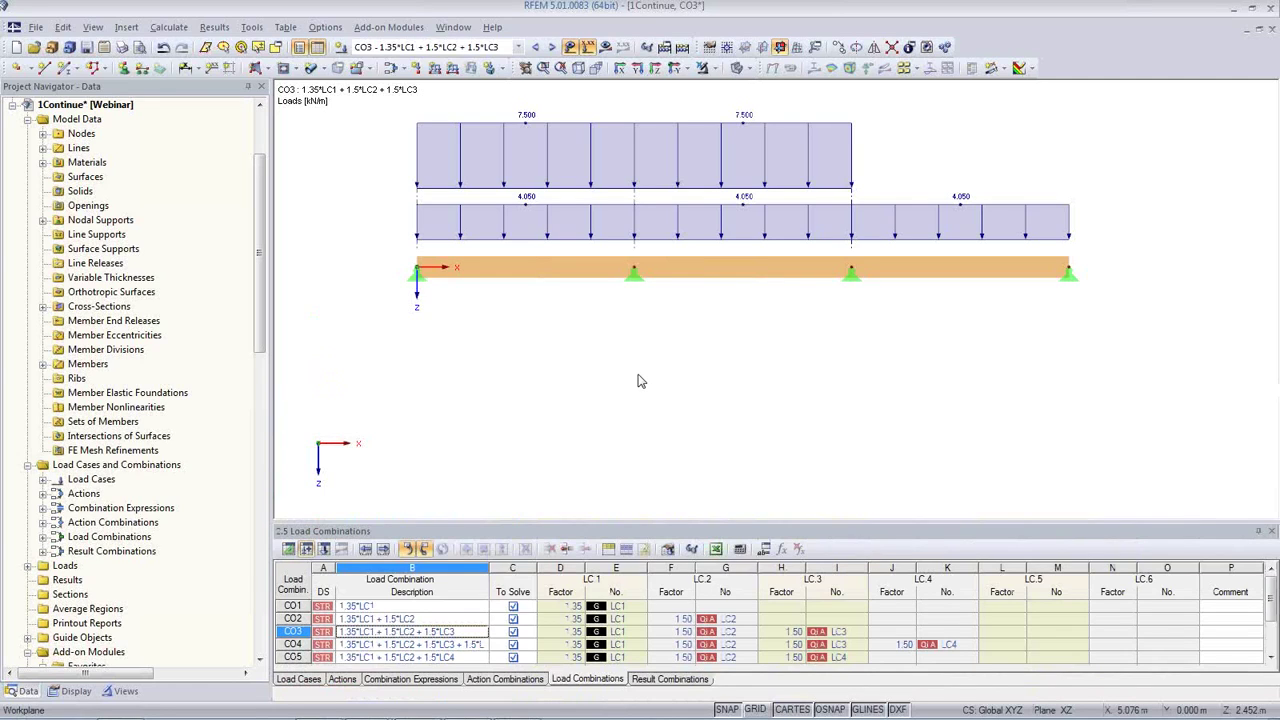
pyautogui.moveTo(683, 346); pyautogui.dragTo(665, 380, button='middle')
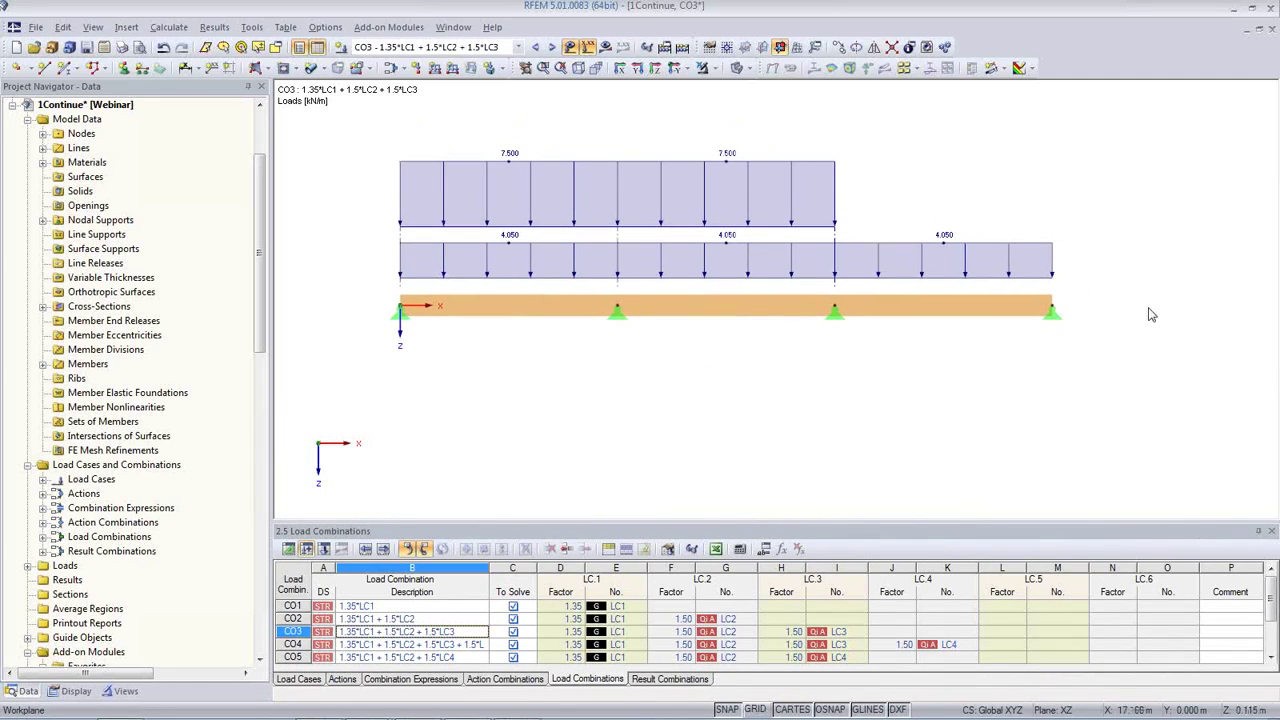
pyautogui.doubleClick(1053, 312)
pyautogui.moveTo(501, 366); pyautogui.dragTo(565, 367)
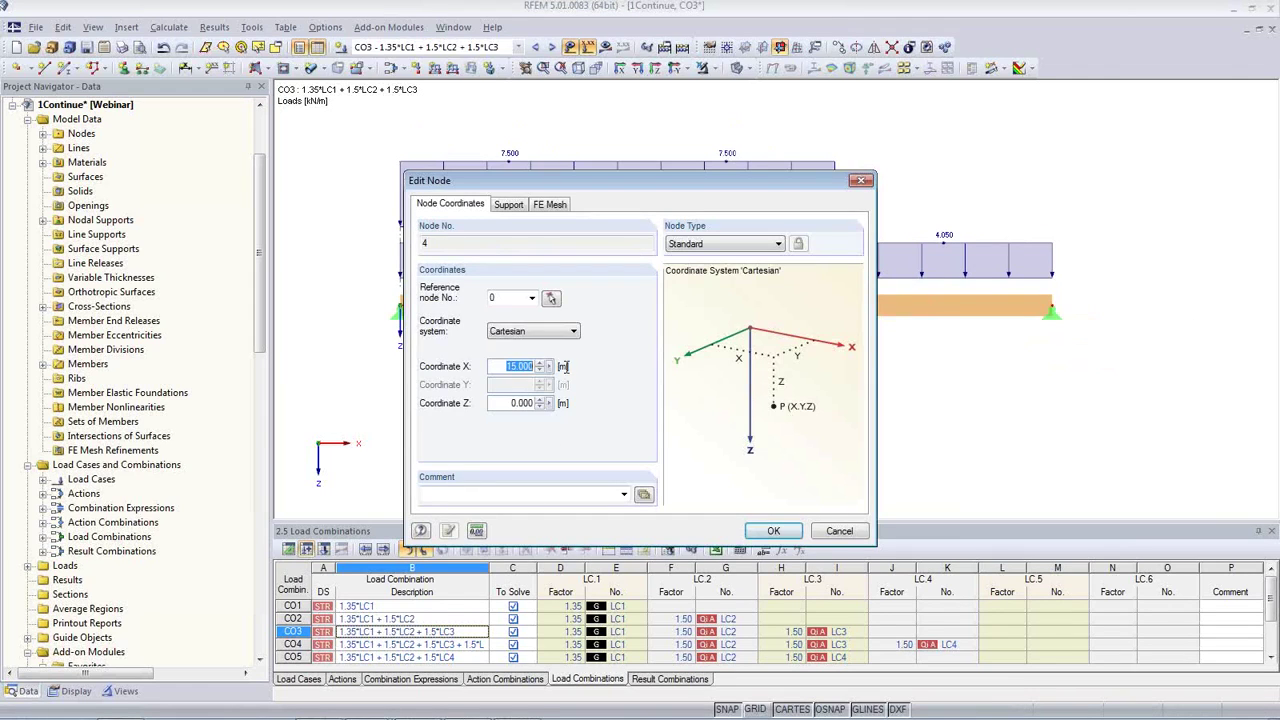
pyautogui.write('16')
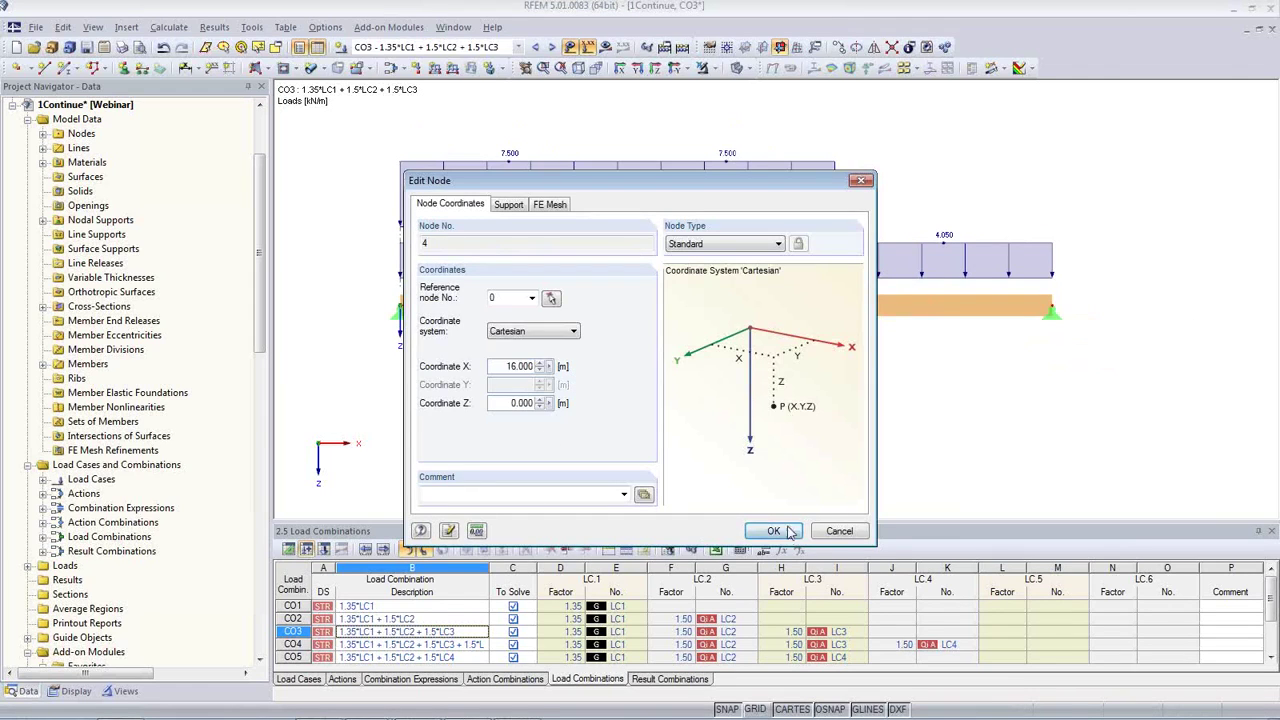
pyautogui.click(790, 533)
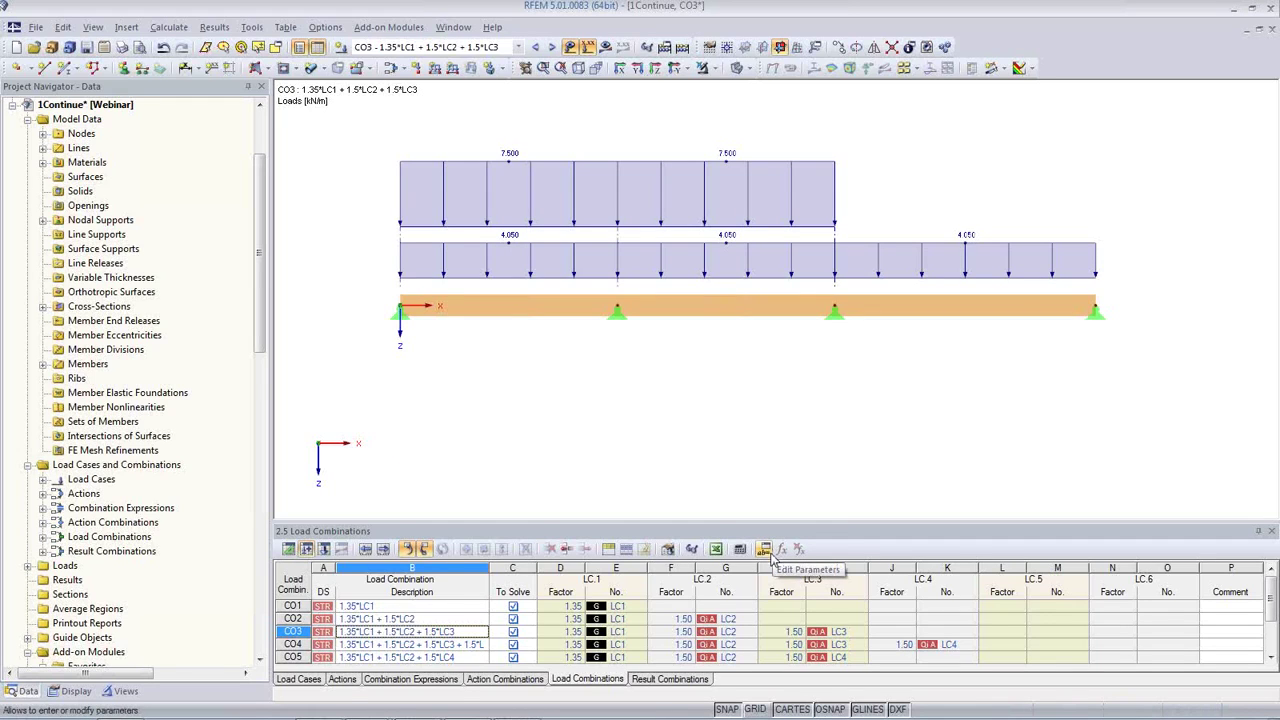
# Create the length parameter Span1 with a value of 3 m in the model's parameter list.
pyautogui.click(288, 549)
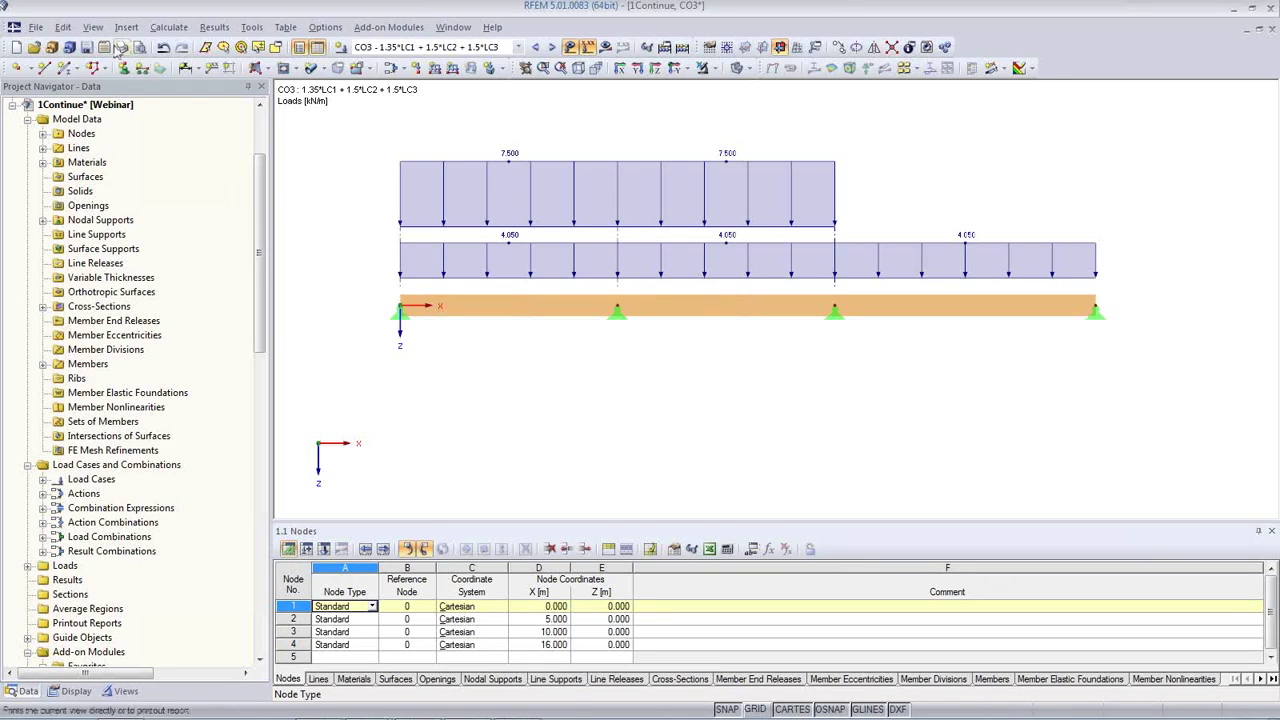
pyautogui.click(63, 29)
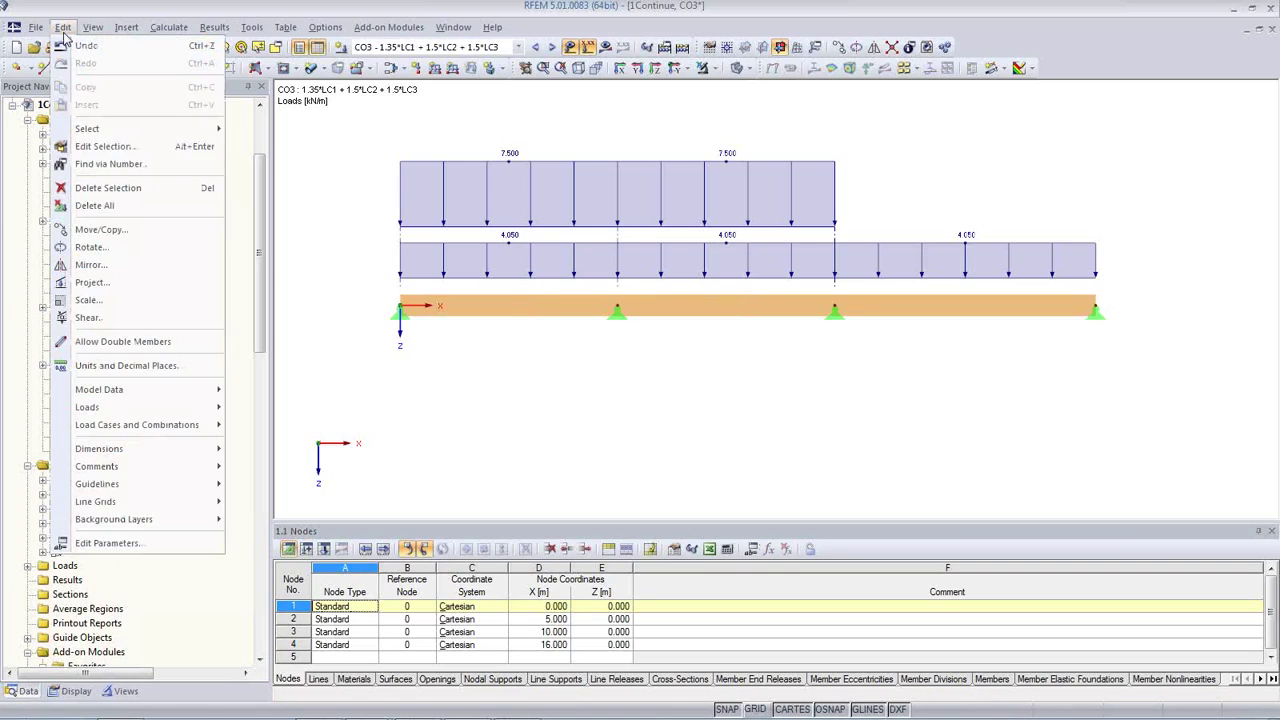
pyautogui.click(111, 544)
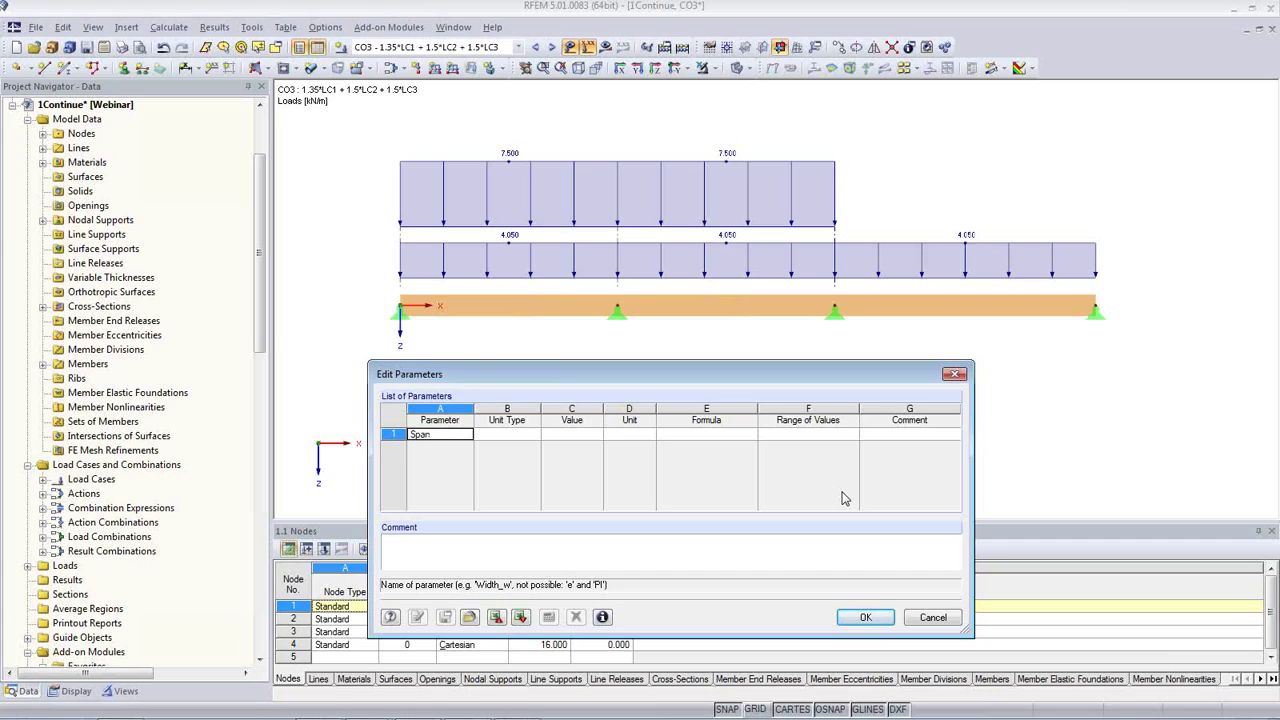
pyautogui.press('Tab')
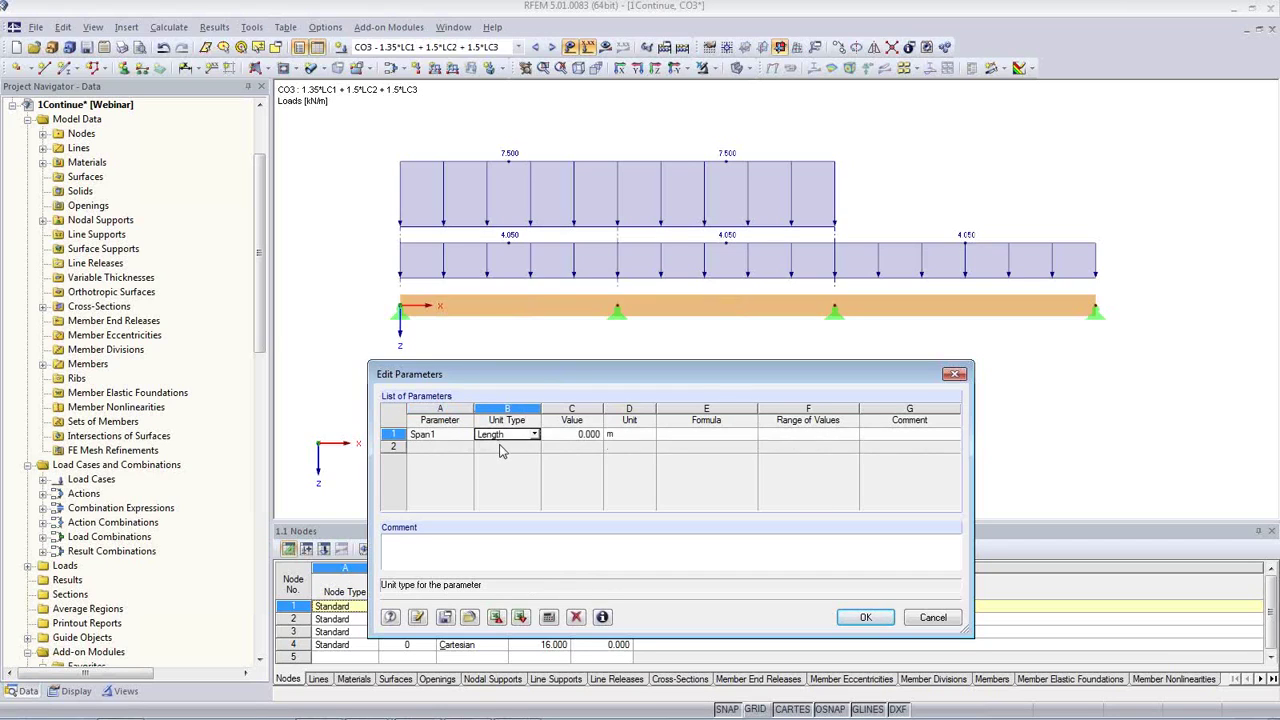
pyautogui.press('Tab')
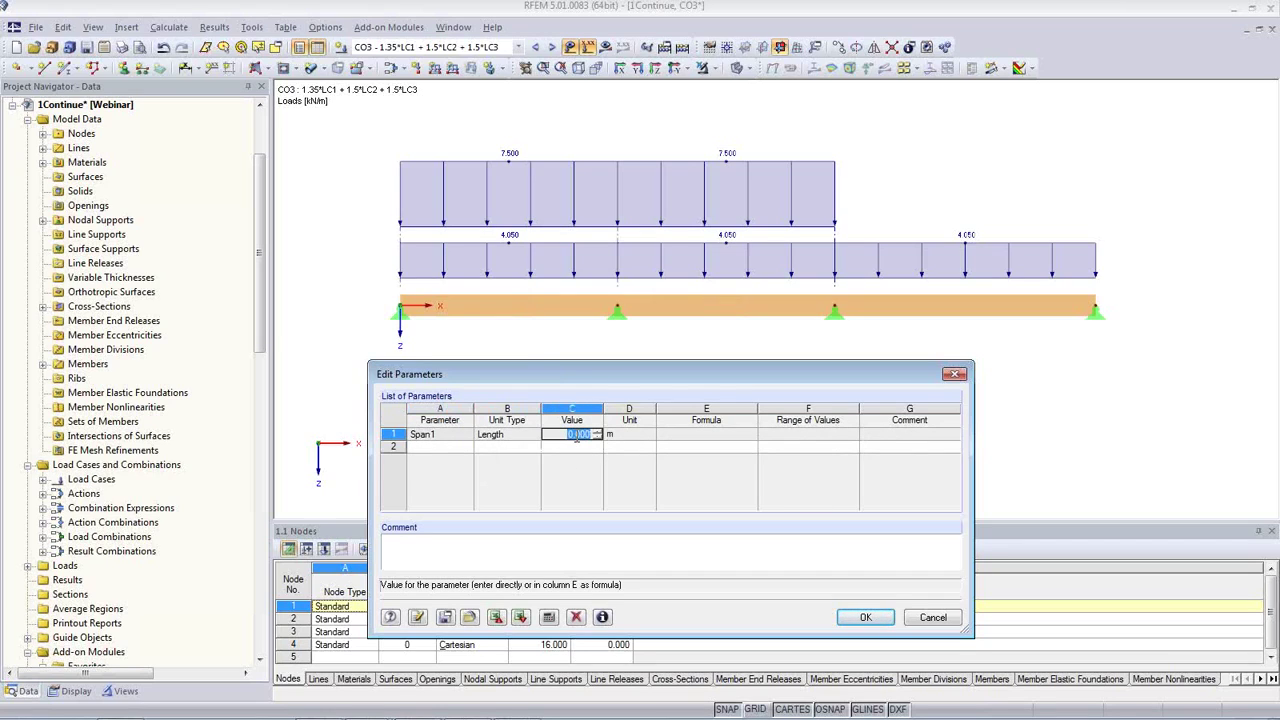
pyautogui.write('3')
pyautogui.press('Return')
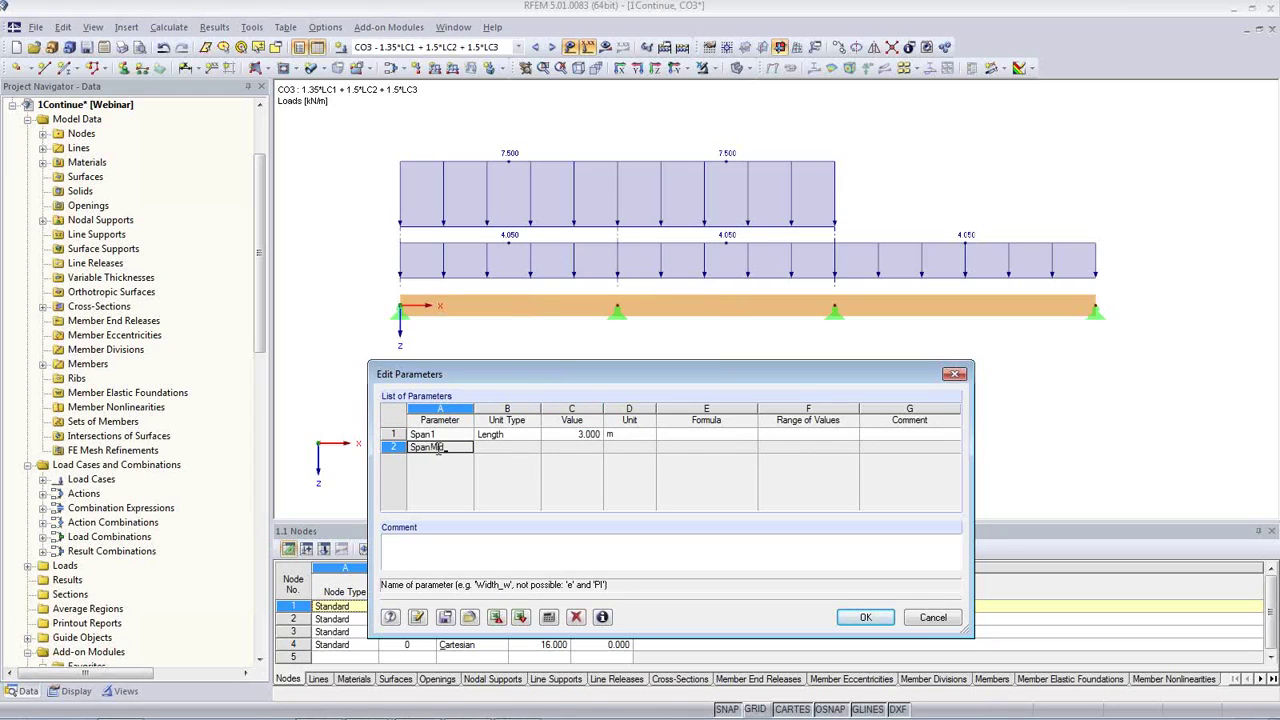
# Add two more length parameters, SpanMid with 4 m and Span2 with 5 m.
pyautogui.press('Tab')
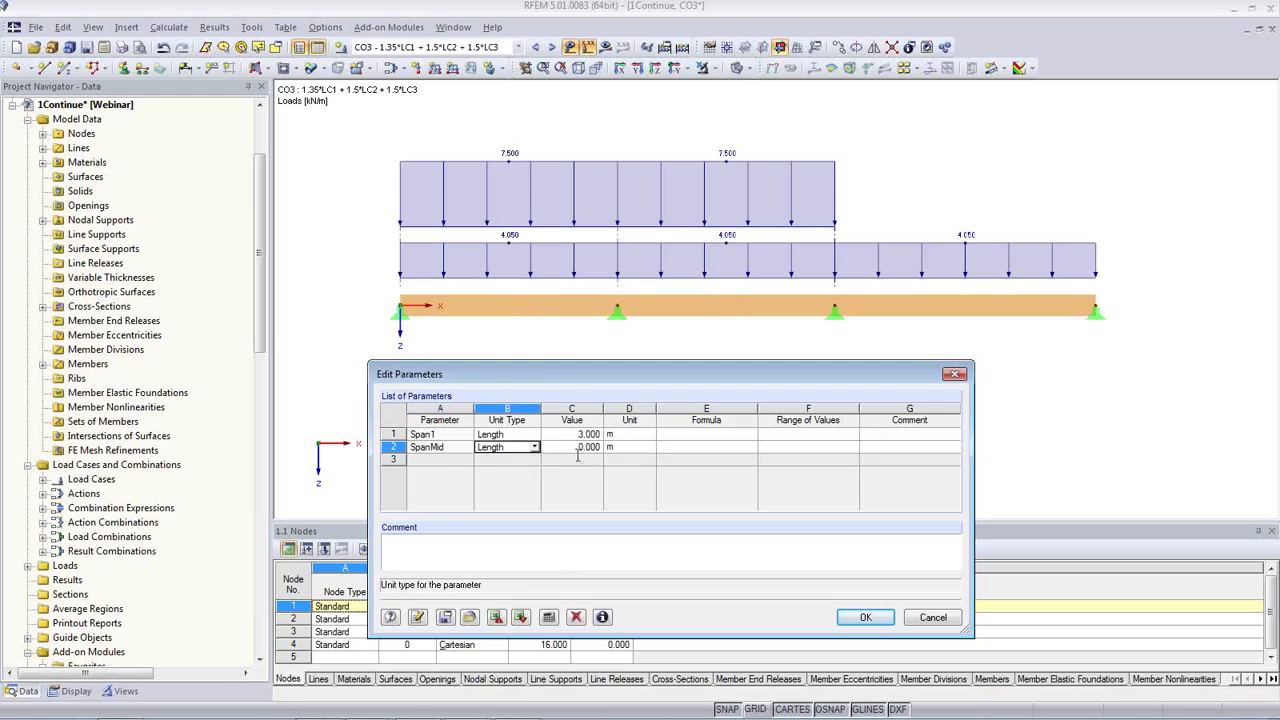
pyautogui.click(576, 449)
pyautogui.write('4.')
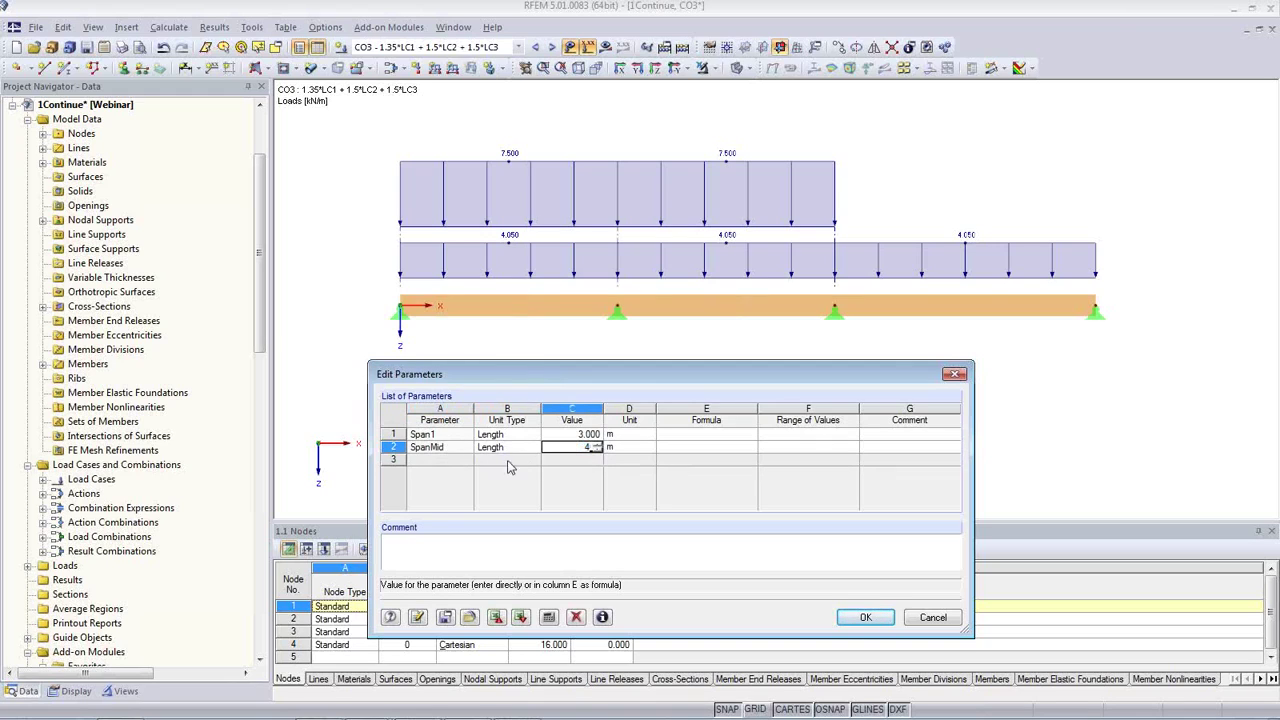
pyautogui.click(458, 458)
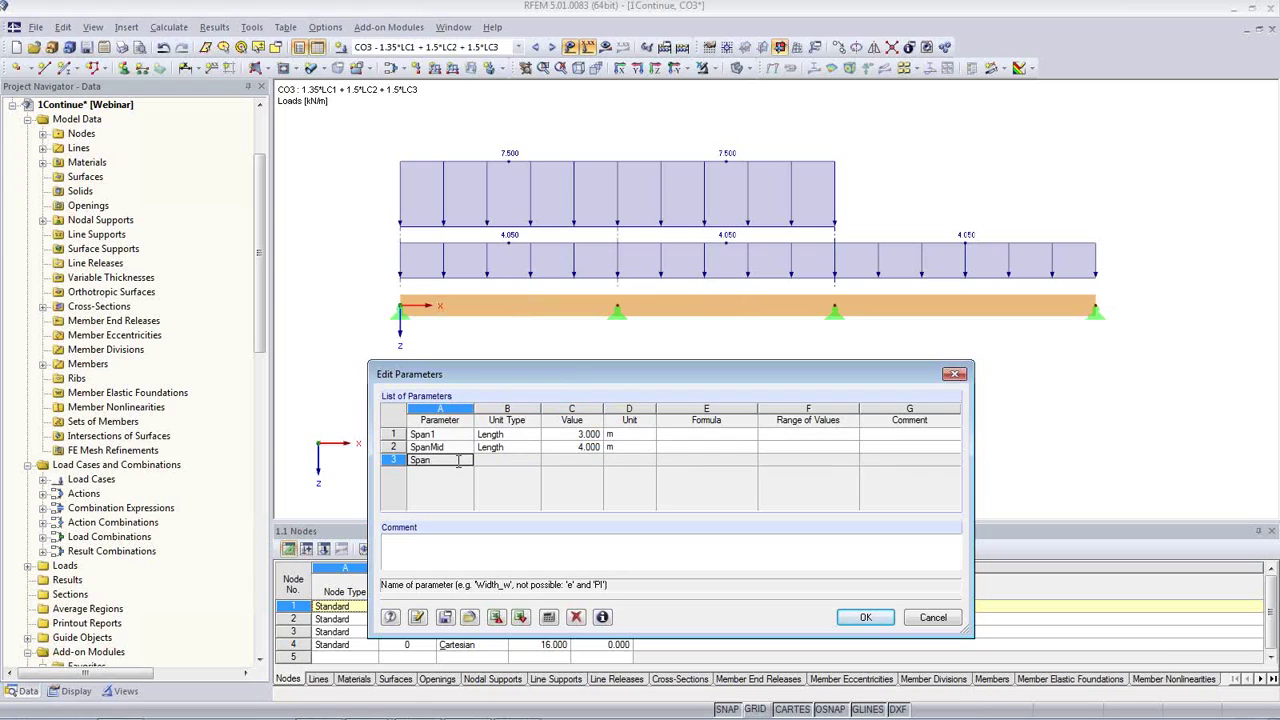
pyautogui.press('Tab')
pyautogui.press('Tab')
pyautogui.write('5')
pyautogui.press('Return')
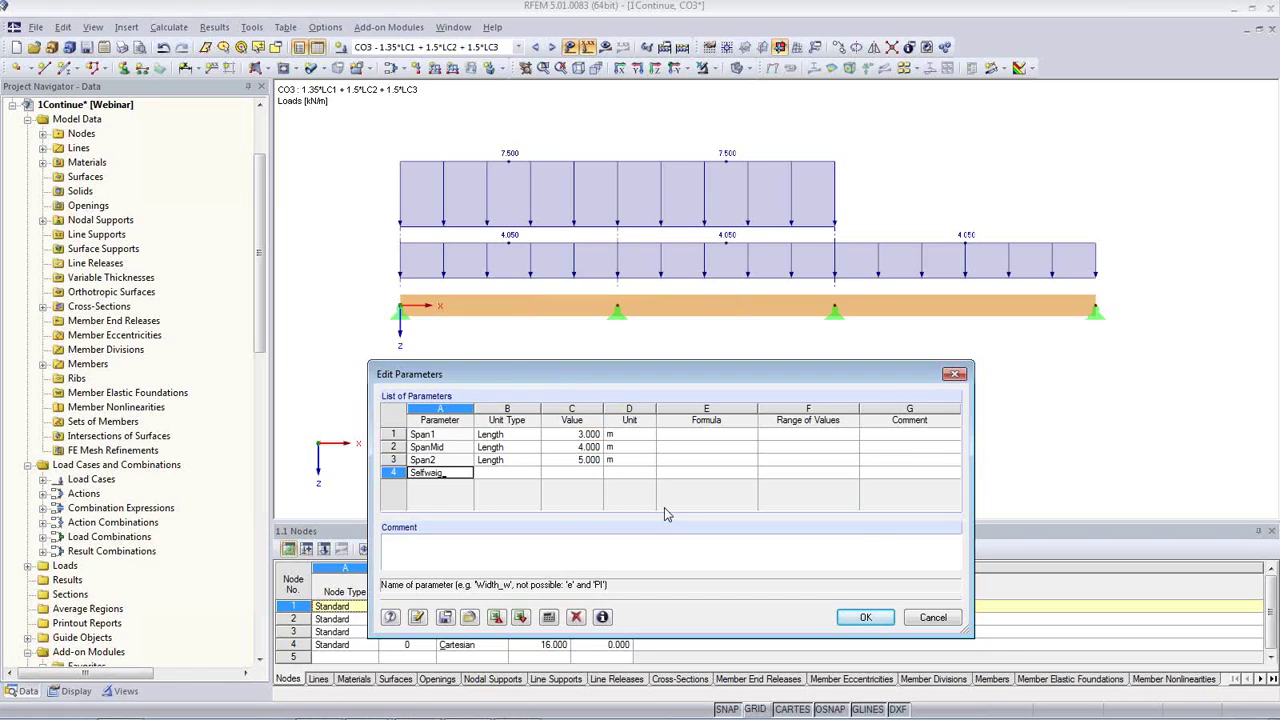
# Add a parameter Selfweight of unit type Line Force with a value of 1 kN/m.
pyautogui.click(515, 472)
pyautogui.click(535, 473)
pyautogui.scroll(-3, 527, 617)
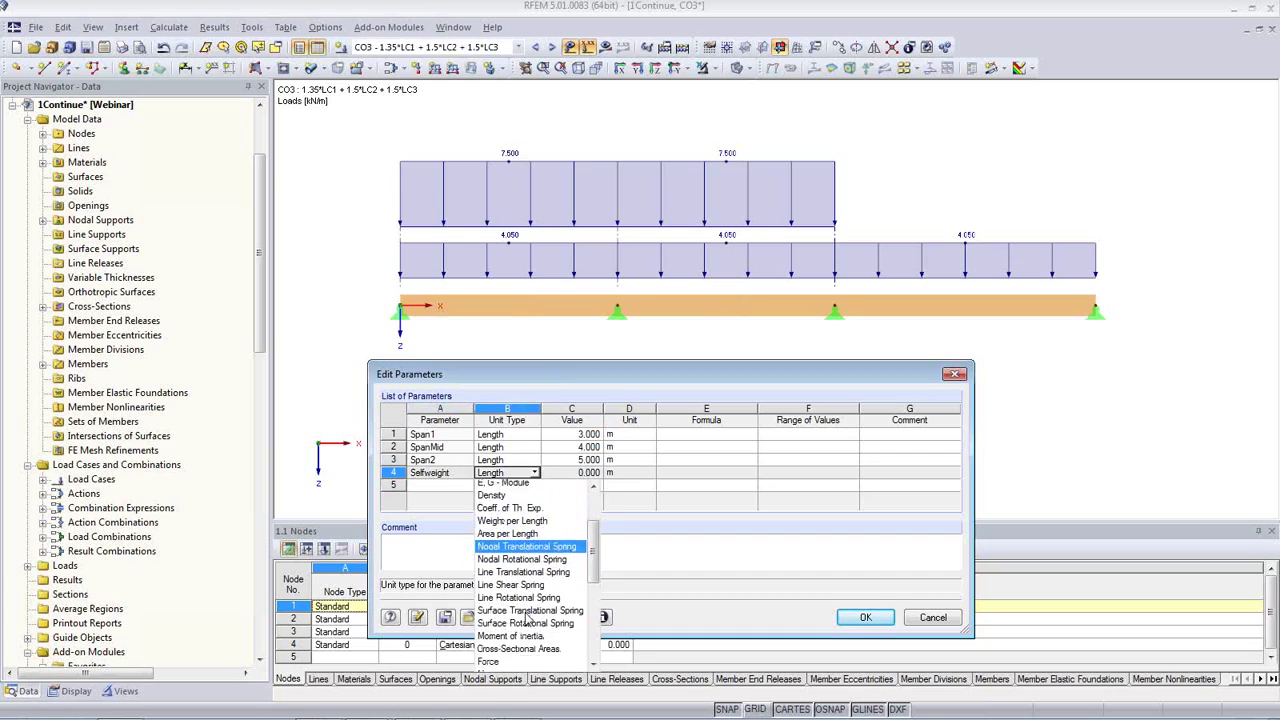
pyautogui.click(500, 651)
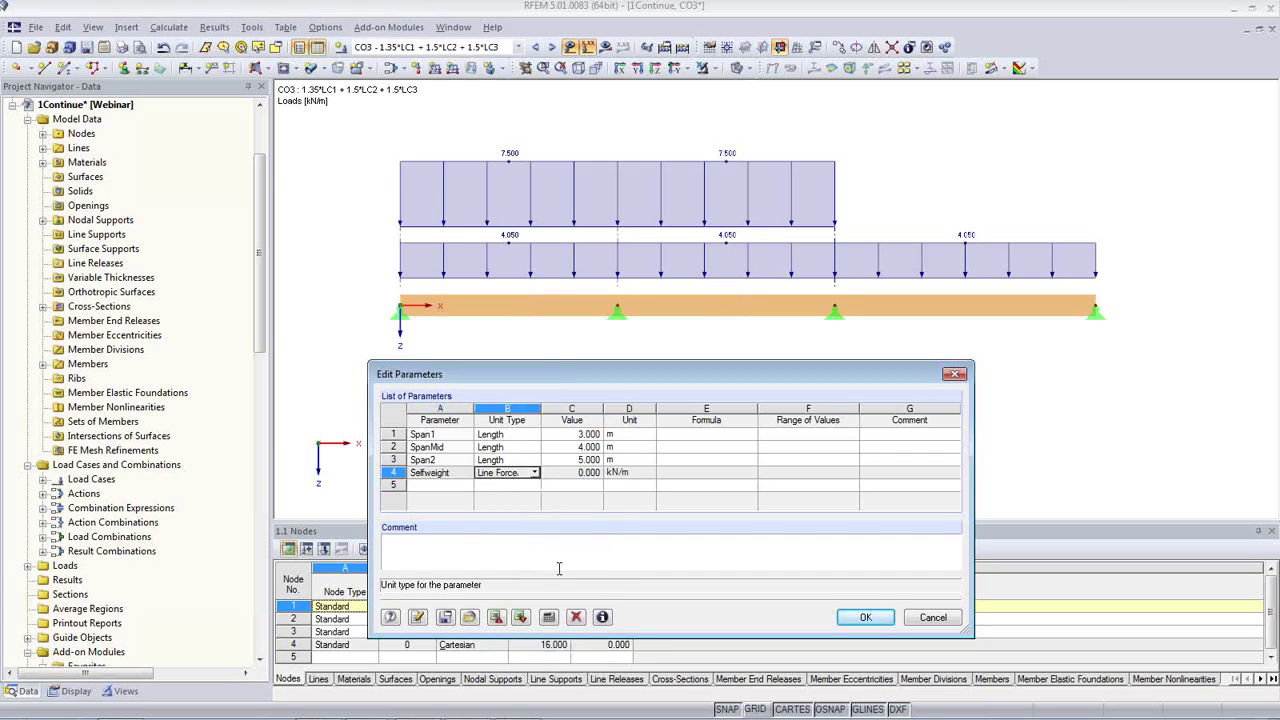
pyautogui.click(578, 472)
pyautogui.write('1')
pyautogui.press('Return')
# Add a Line Force parameter Live with a value of 3 kN/m and accept the parameter list.
pyautogui.click(445, 486)
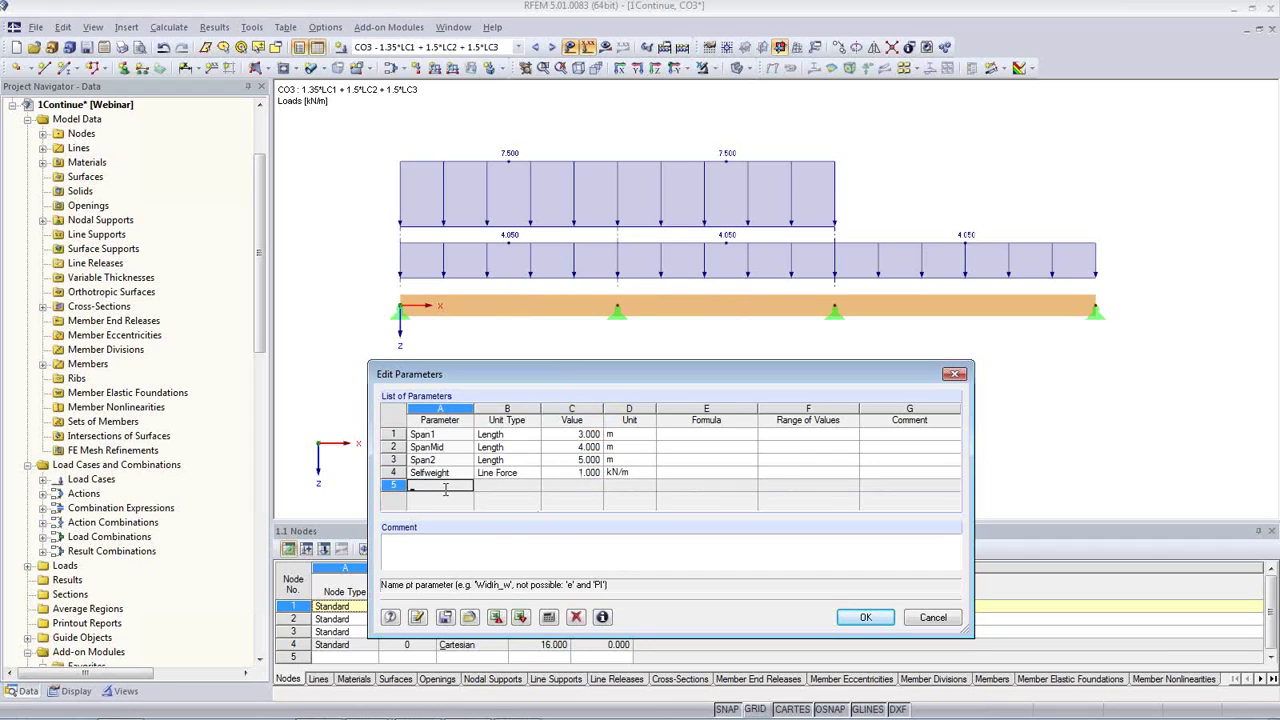
pyautogui.write('Live')
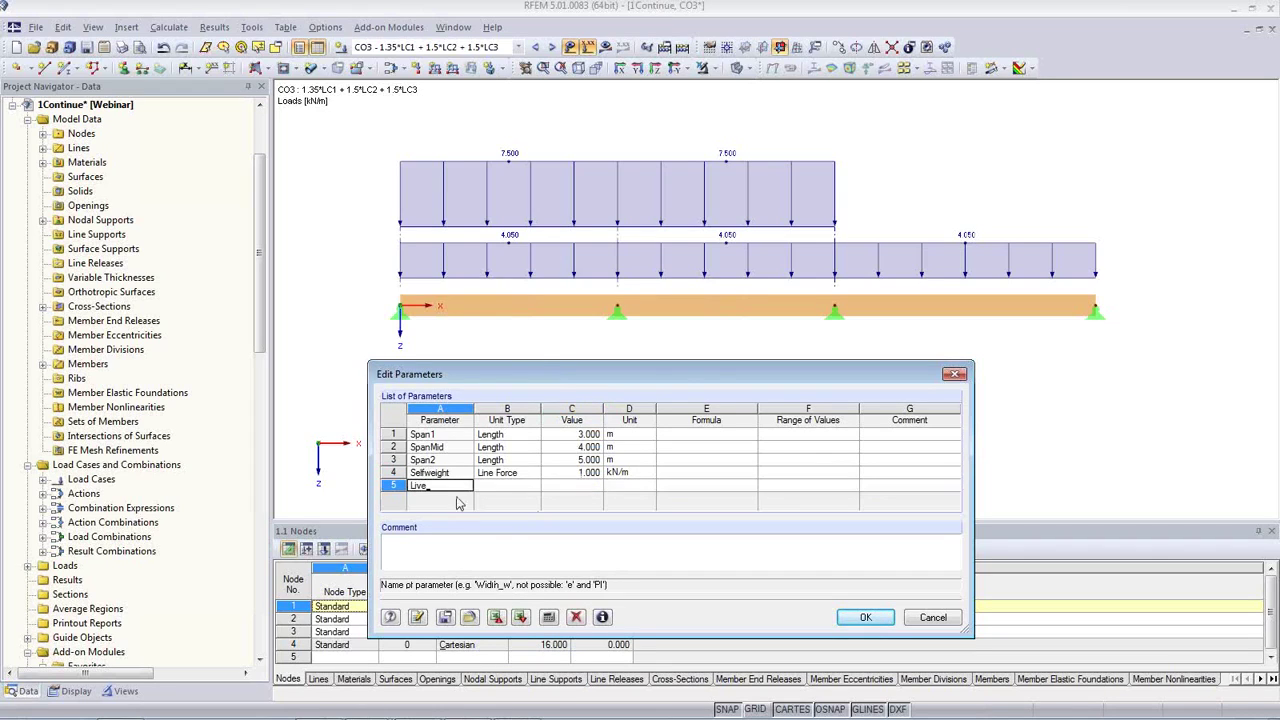
pyautogui.press('Tab')
pyautogui.press('Tab')
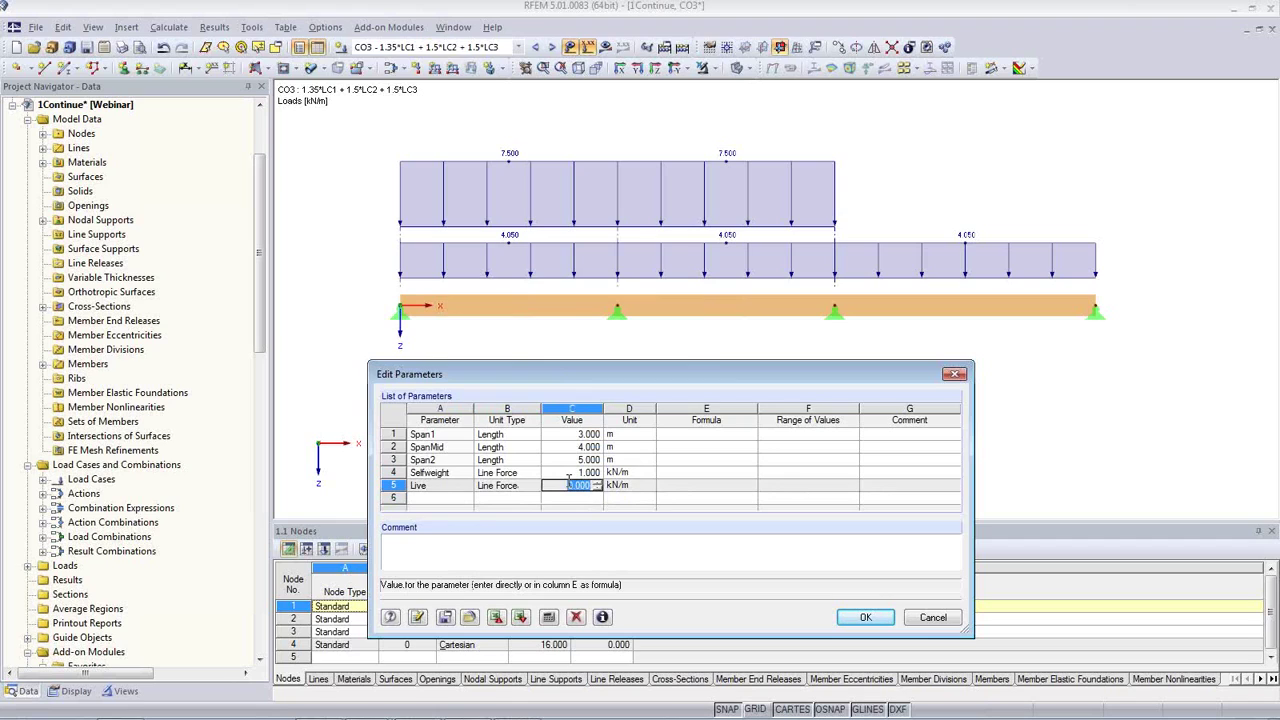
pyautogui.write('3')
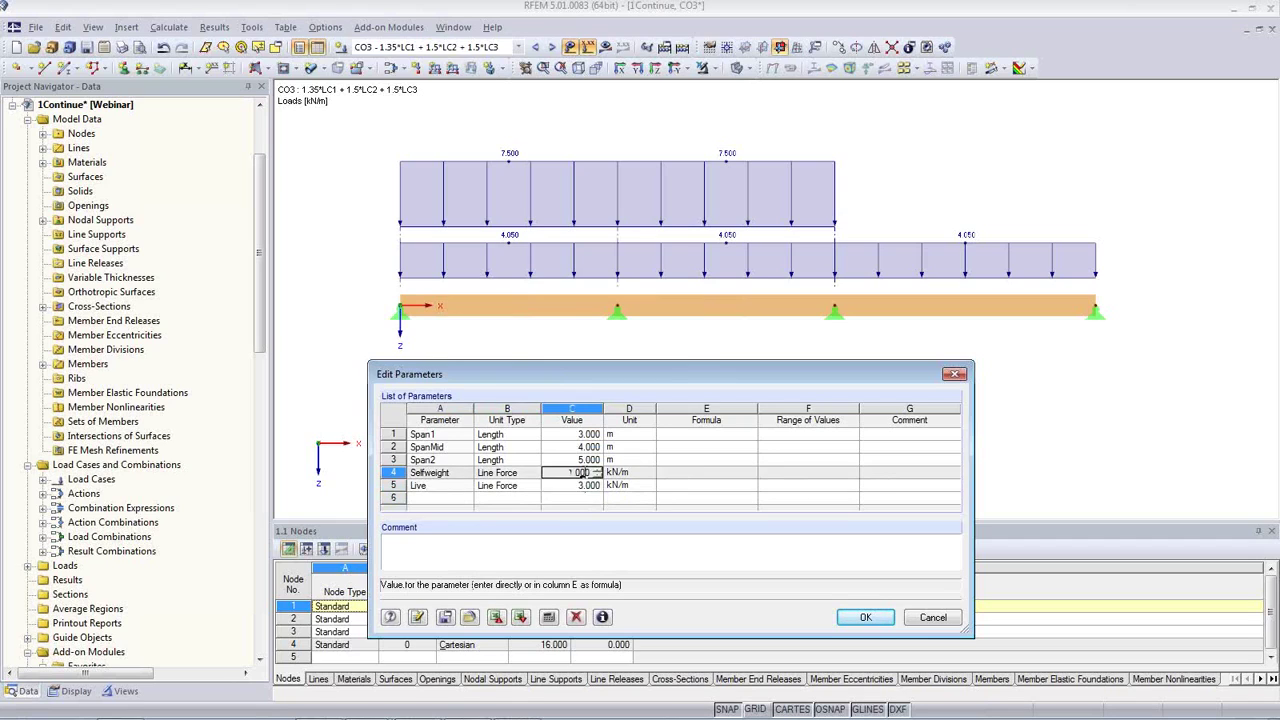
pyautogui.click(578, 472)
pyautogui.moveTo(648, 377); pyautogui.dragTo(638, 318)
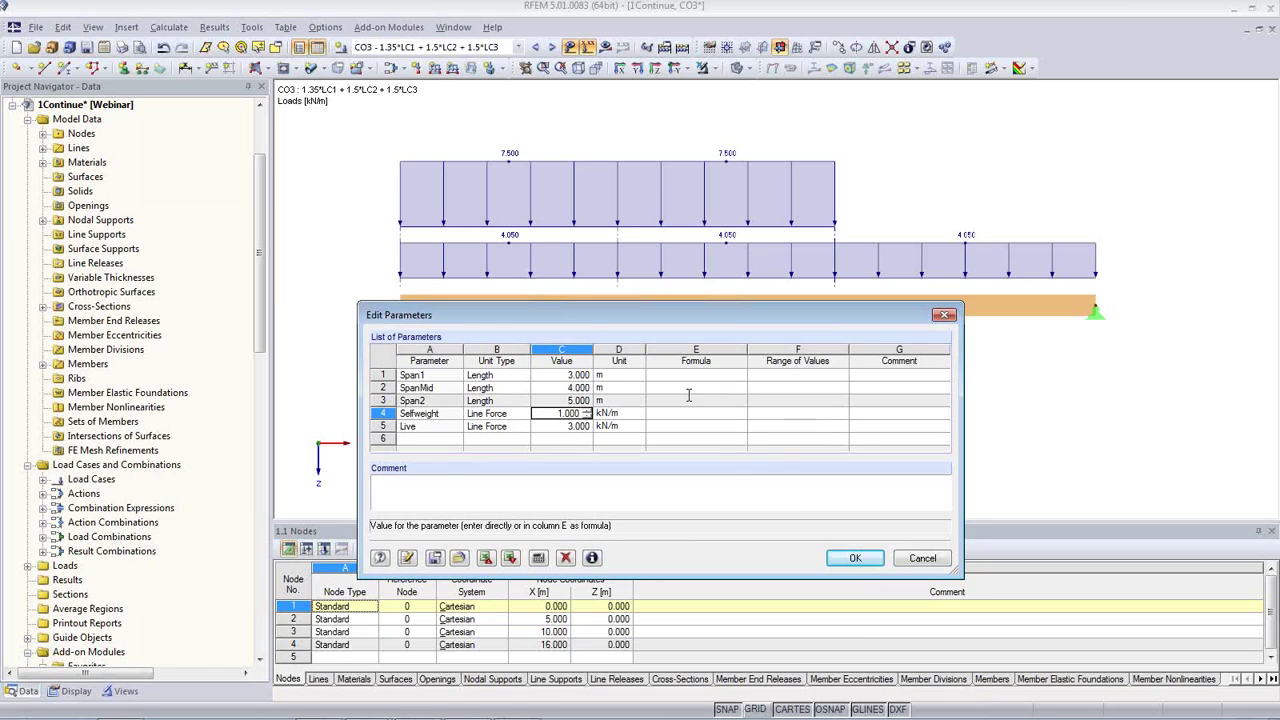
pyautogui.click(852, 559)
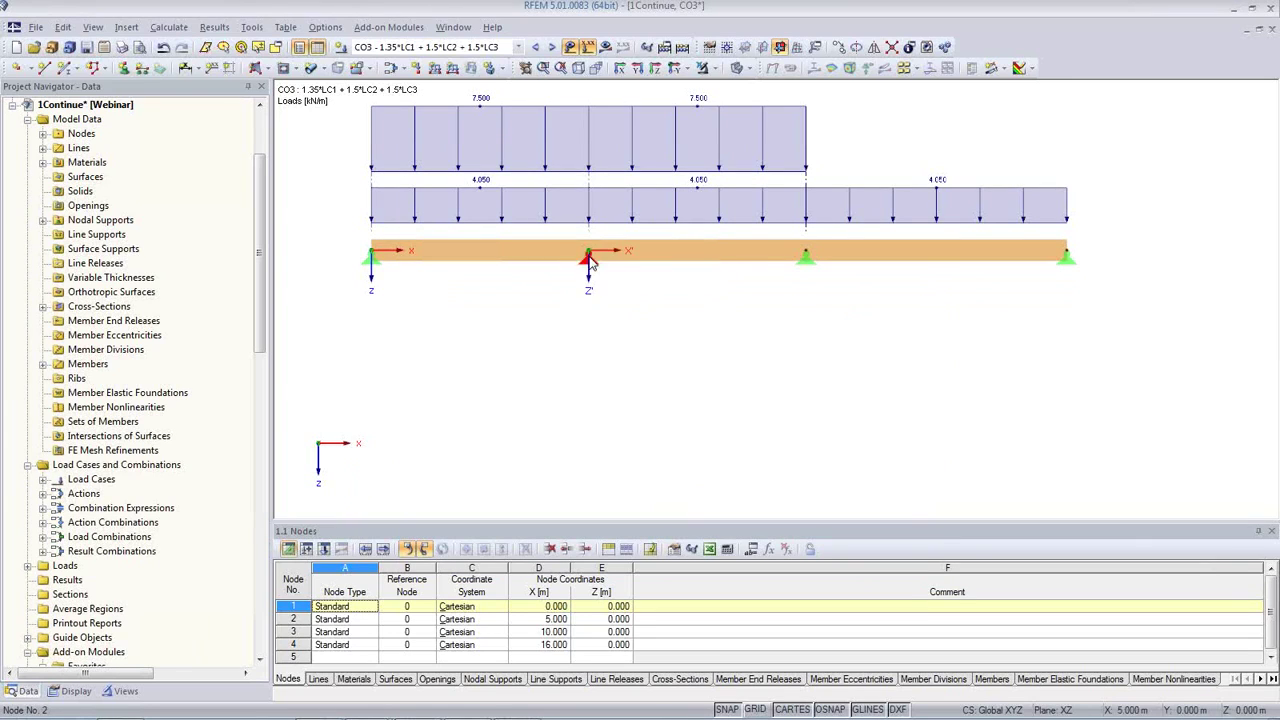
# Define the X coordinate of node 2 at the second support with the formula Span1.
pyautogui.moveTo(589, 252)
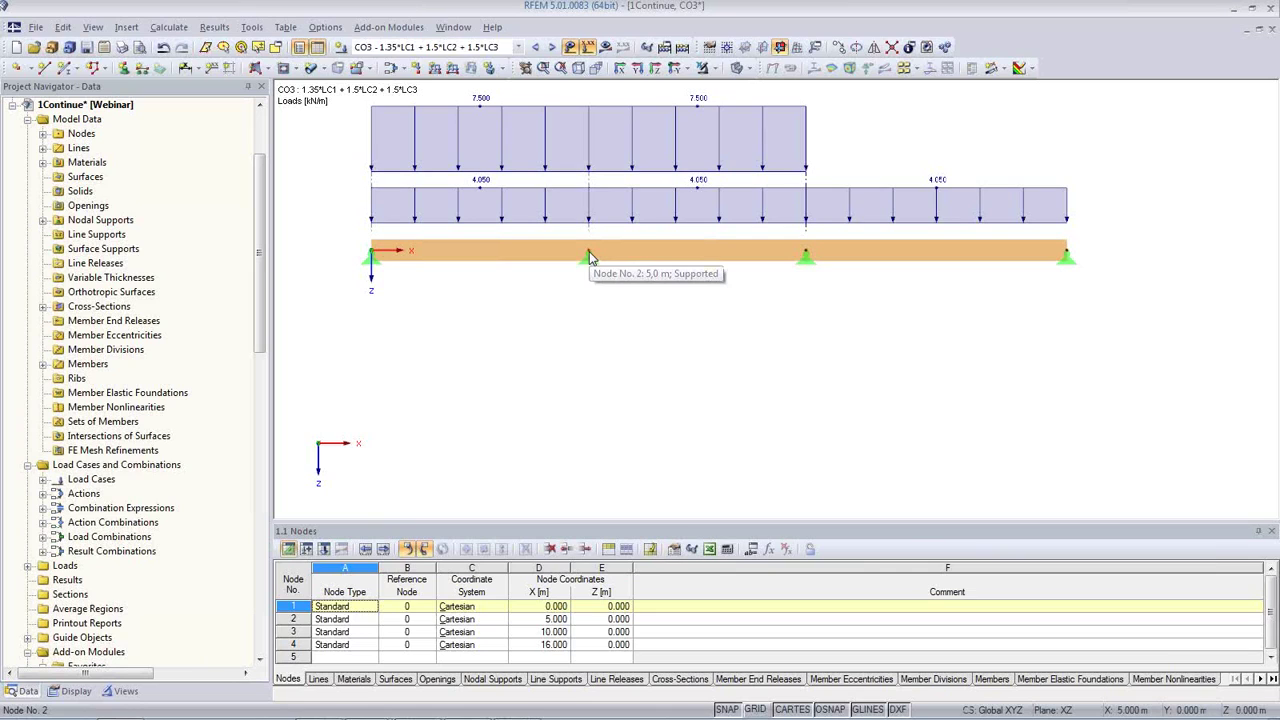
pyautogui.doubleClick(589, 251)
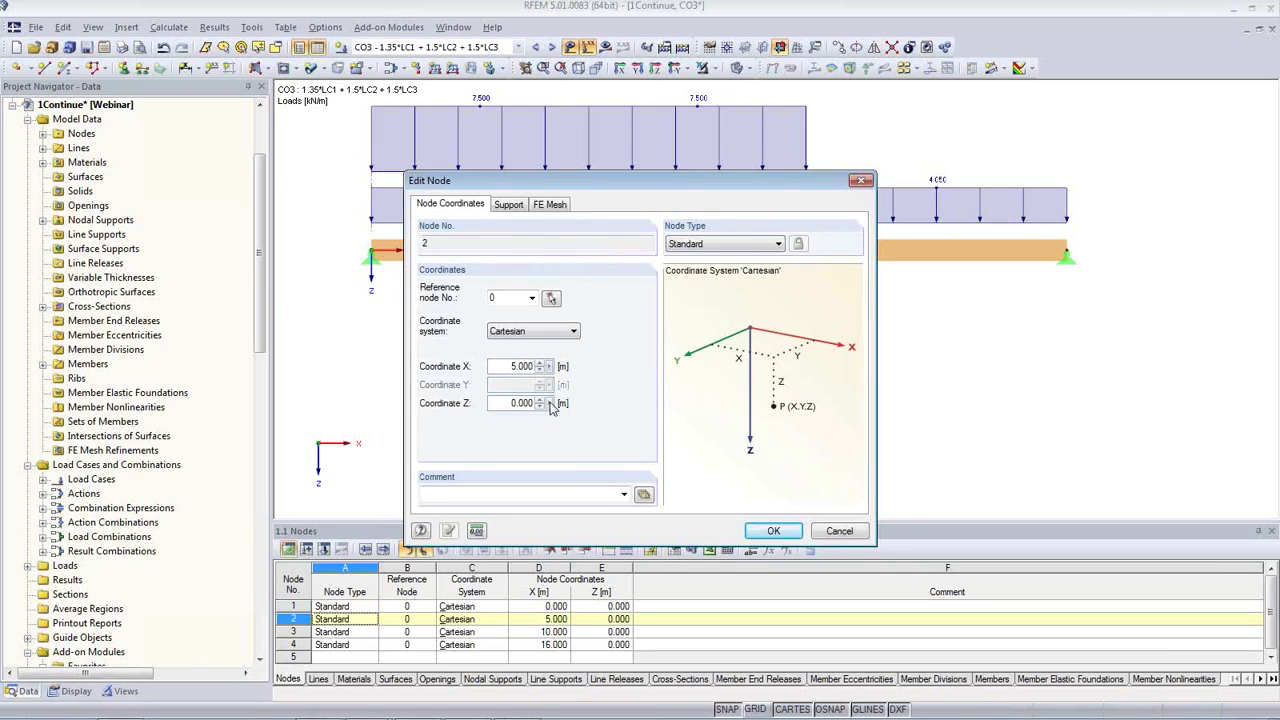
pyautogui.doubleClick(502, 365)
pyautogui.click(548, 367)
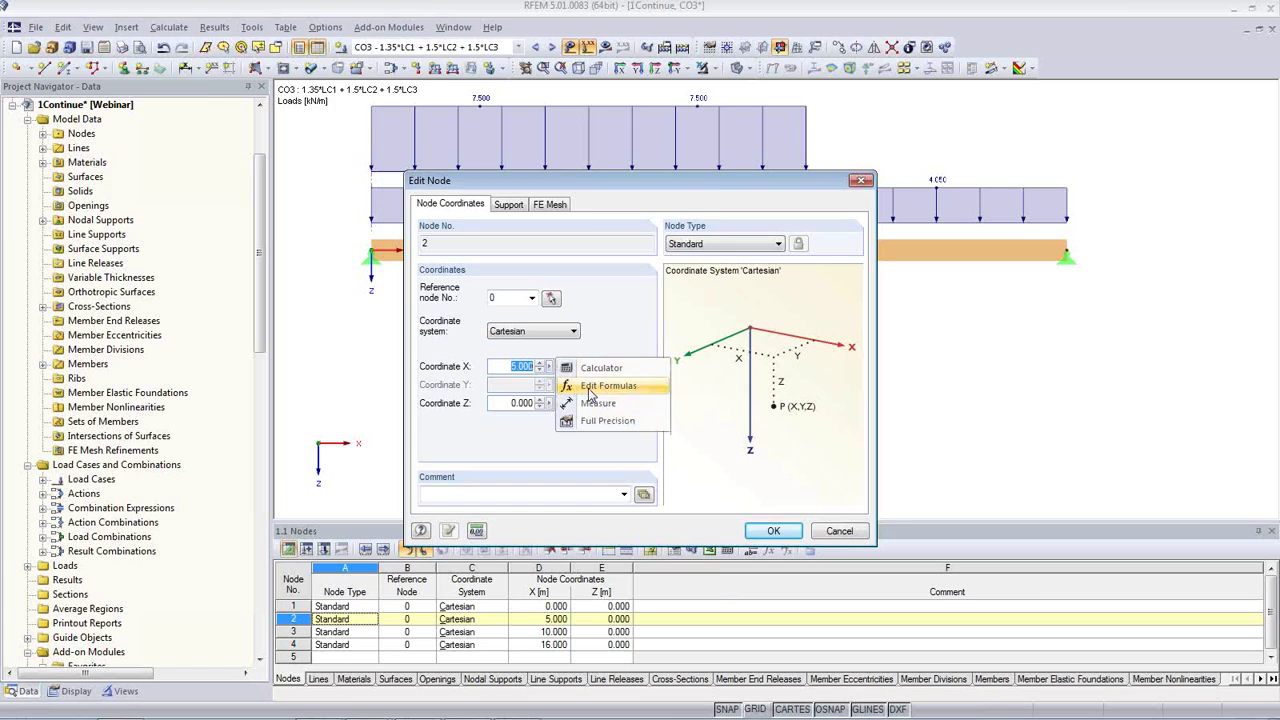
pyautogui.click(592, 387)
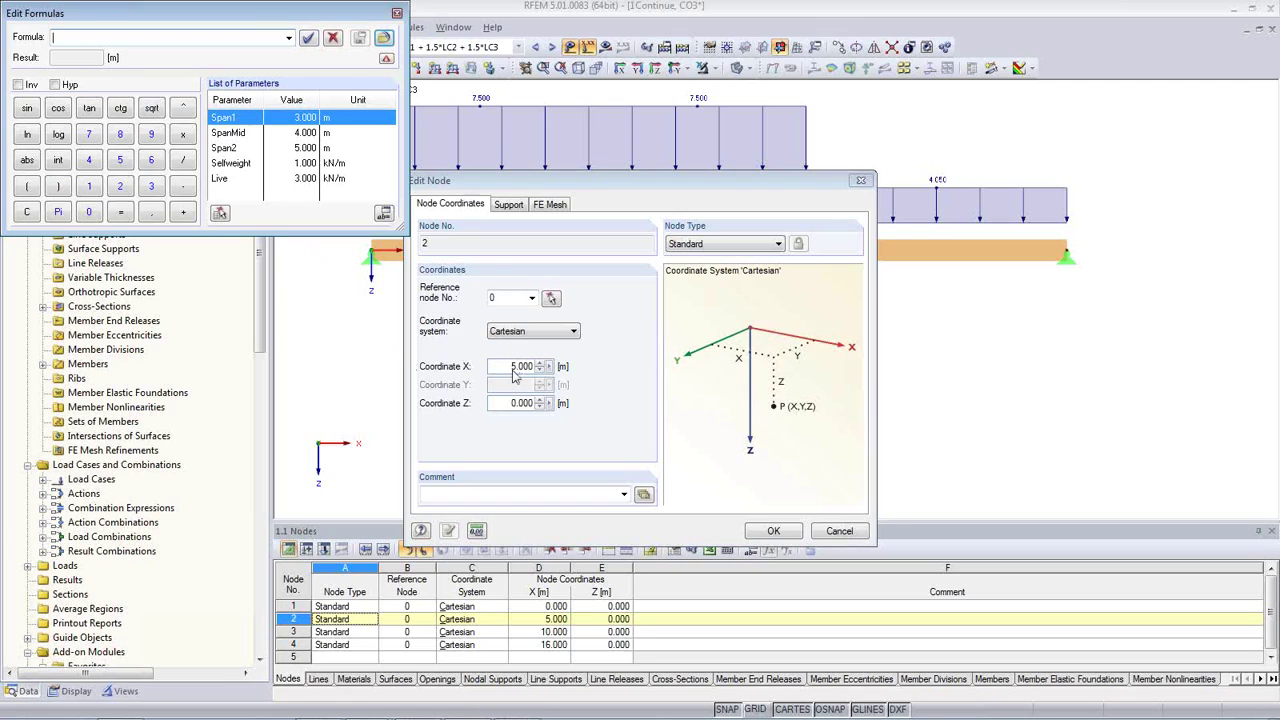
pyautogui.doubleClick(230, 122)
pyautogui.click(308, 39)
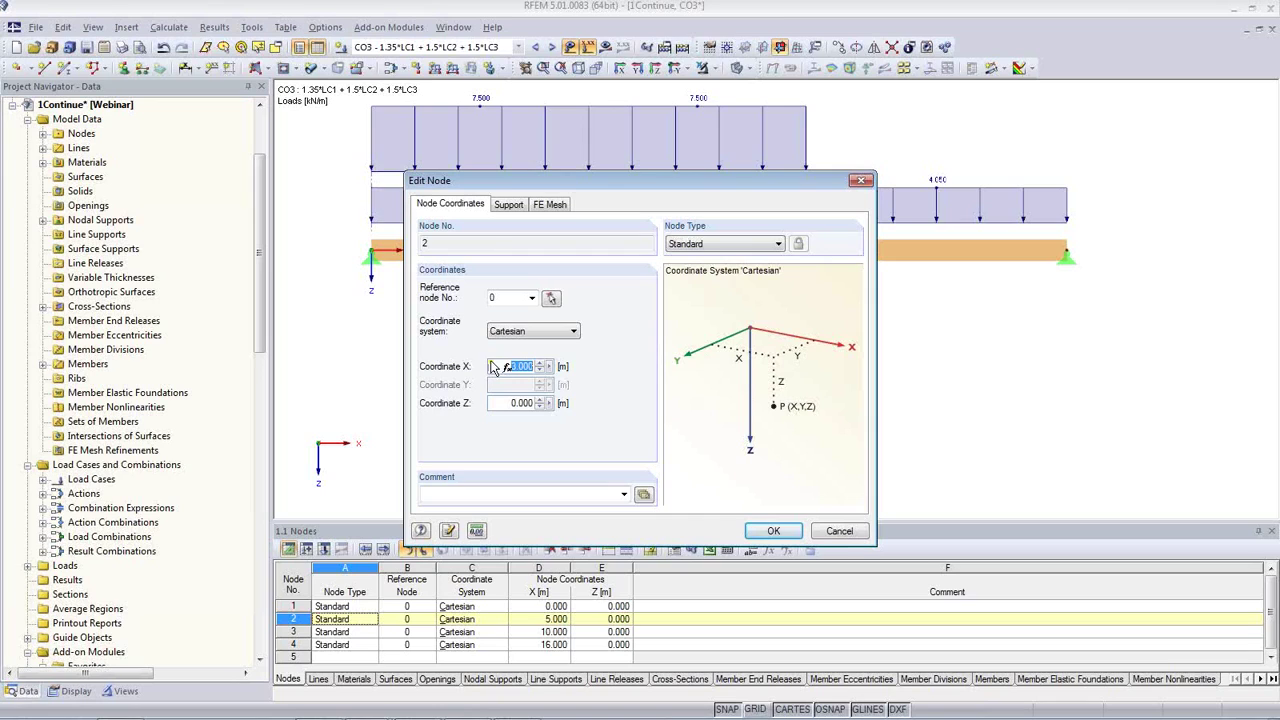
pyautogui.click(771, 535)
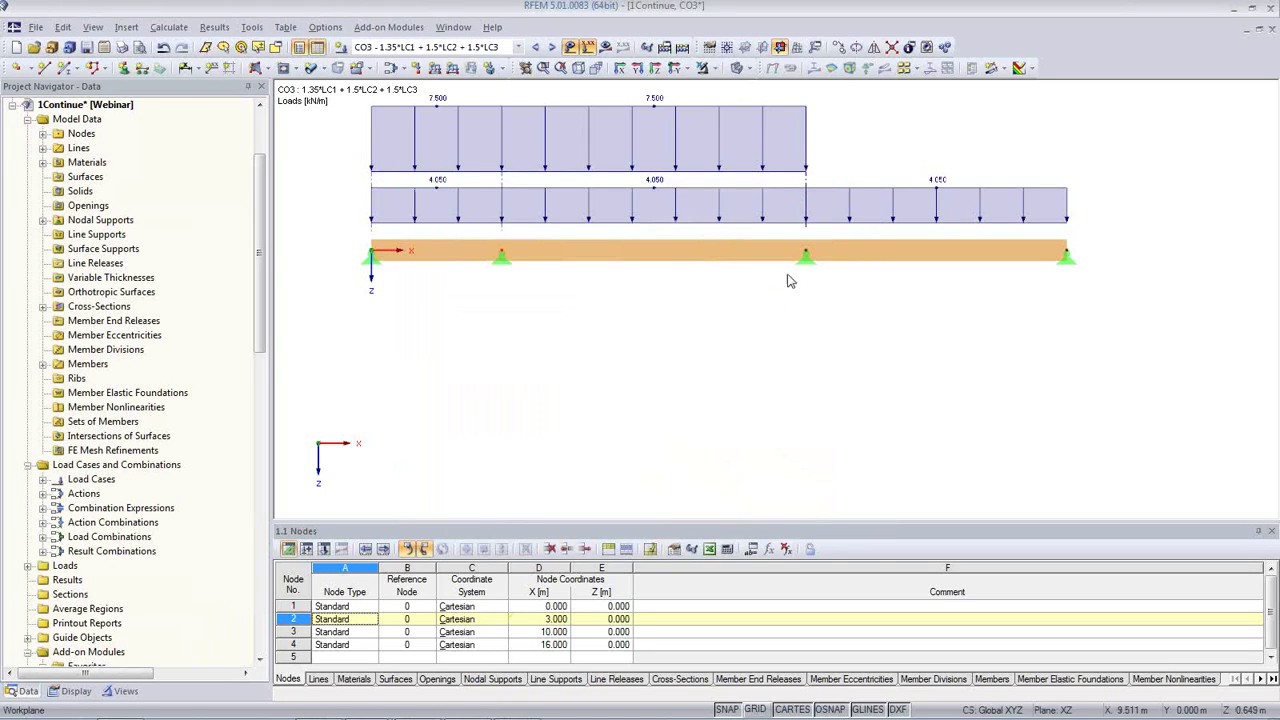
# Define the X coordinate of node 3 at the third support with the formula Span1+SpanMid.
pyautogui.doubleClick(806, 256)
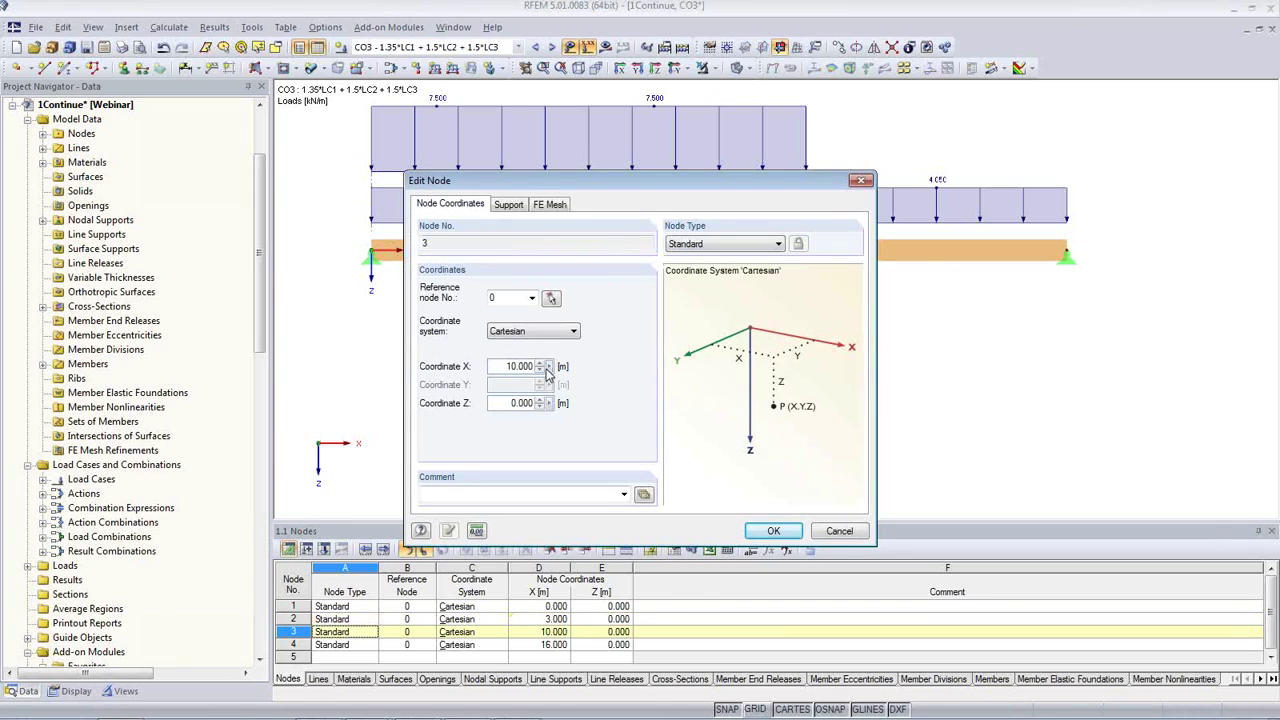
pyautogui.rightClick(550, 366)
pyautogui.click(600, 381)
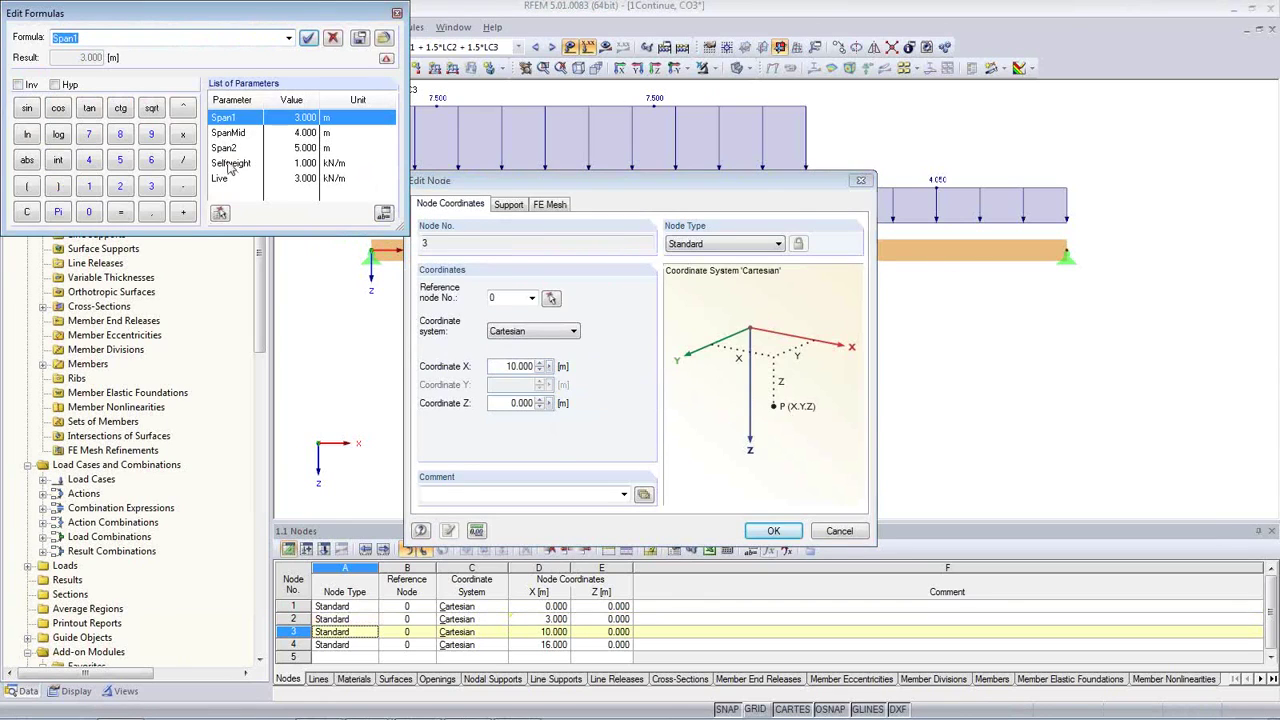
pyautogui.click(186, 210)
pyautogui.doubleClick(228, 134)
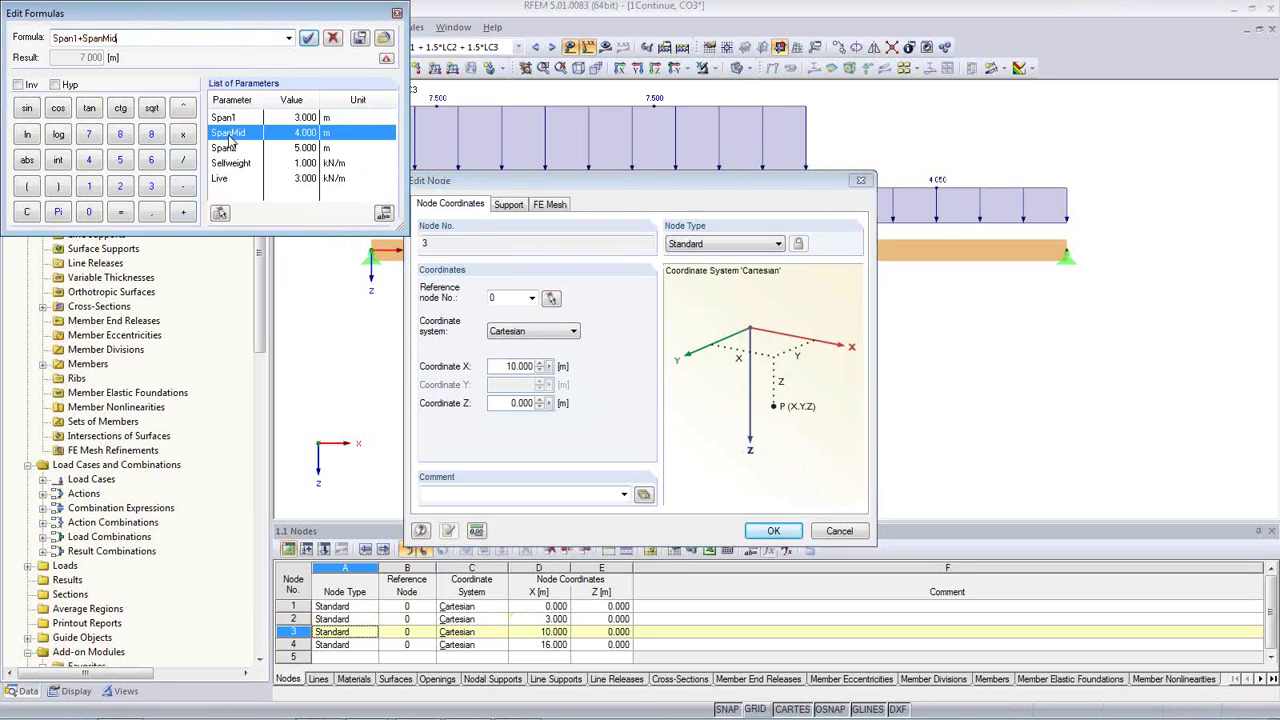
pyautogui.click(308, 37)
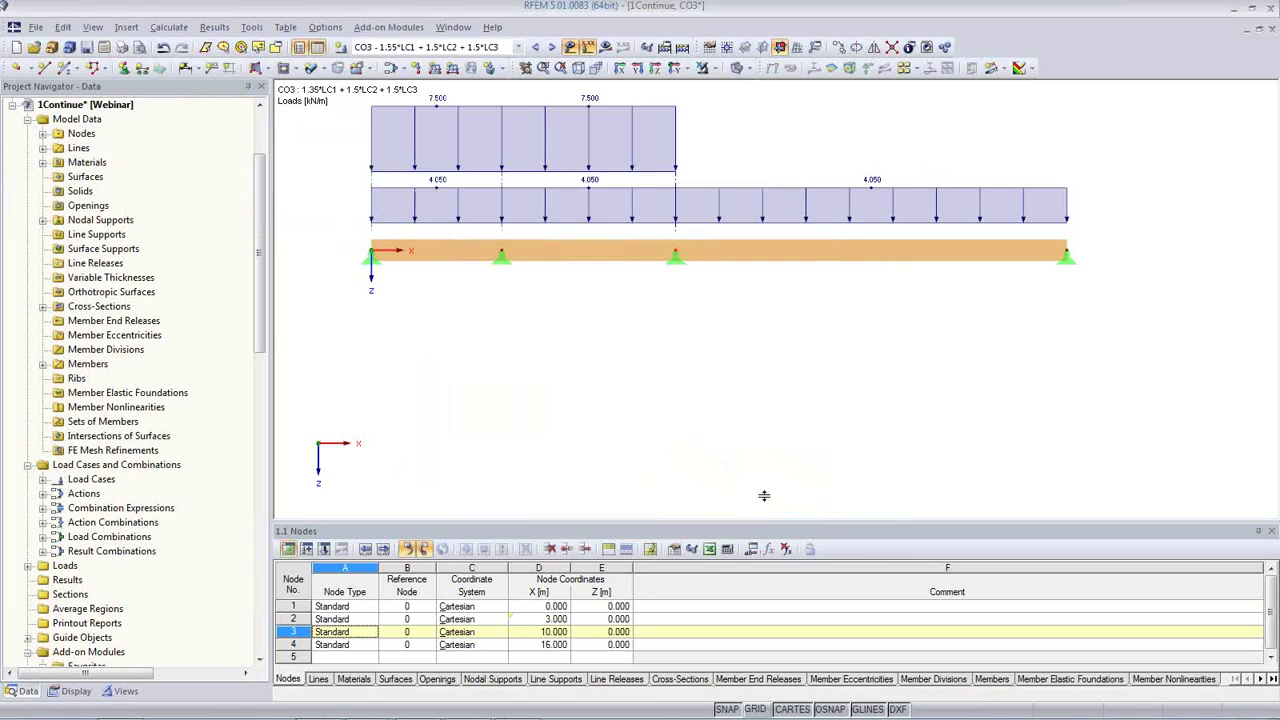
pyautogui.click(770, 531)
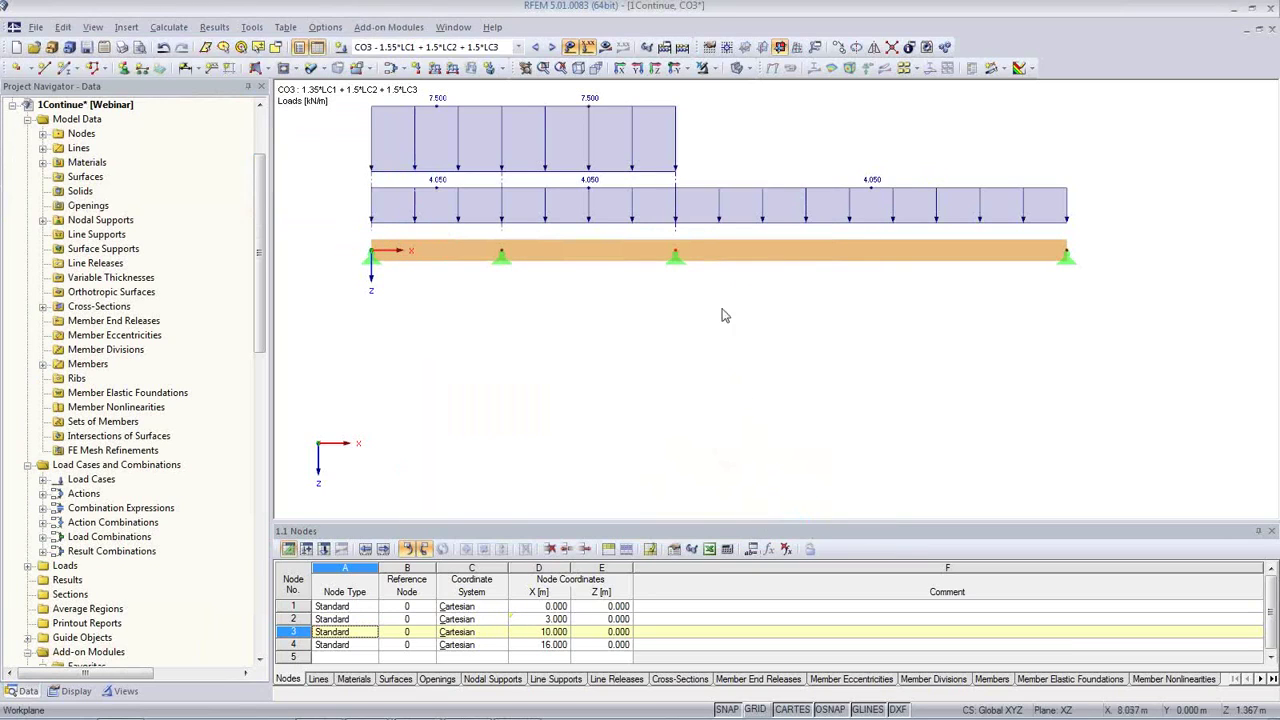
# Define the X coordinate of the beam's end node 4 with the formula Span1+SpanMid+Span2.
pyautogui.doubleClick(1066, 258)
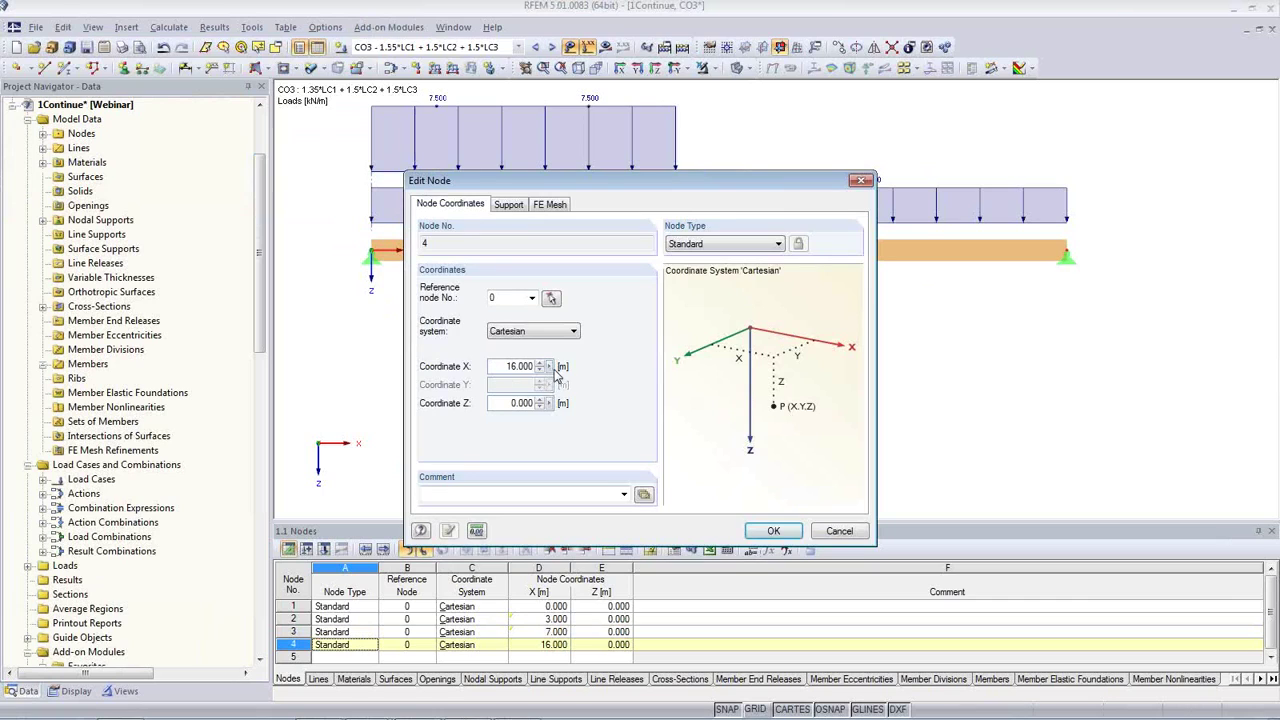
pyautogui.click(549, 367)
pyautogui.click(598, 384)
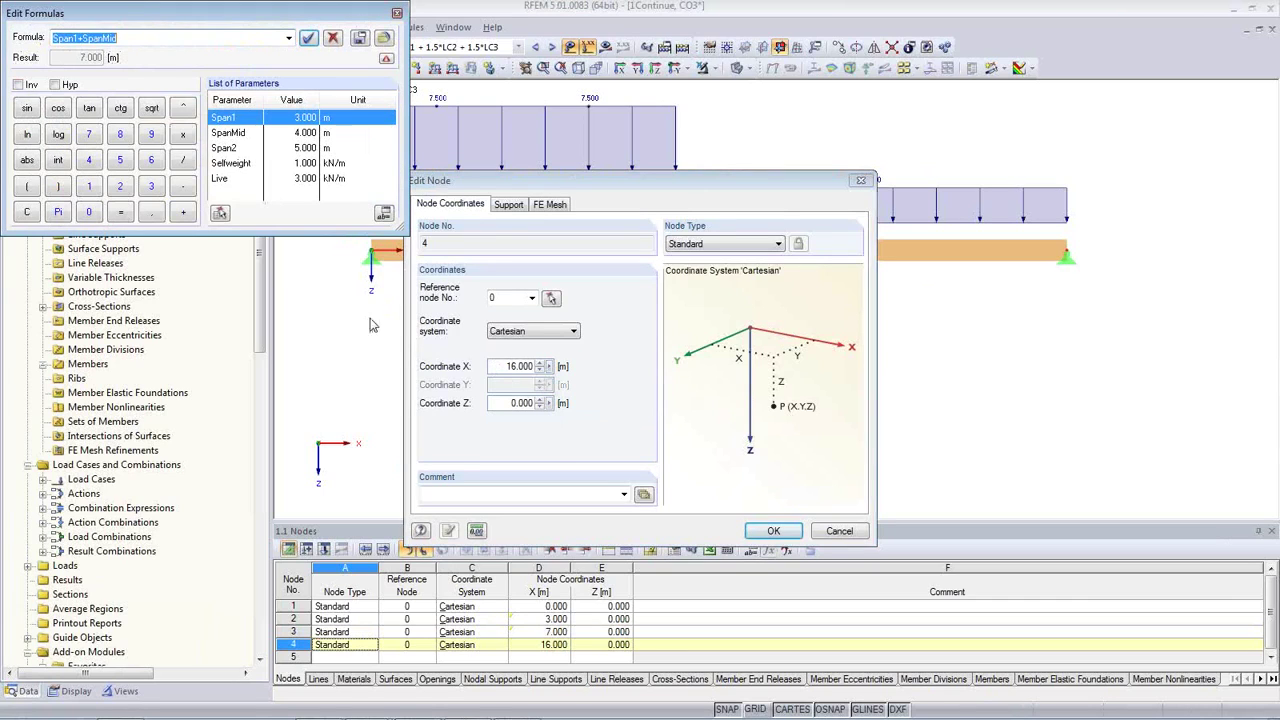
pyautogui.click(138, 38)
pyautogui.click(183, 211)
pyautogui.doubleClick(236, 148)
pyautogui.click(308, 39)
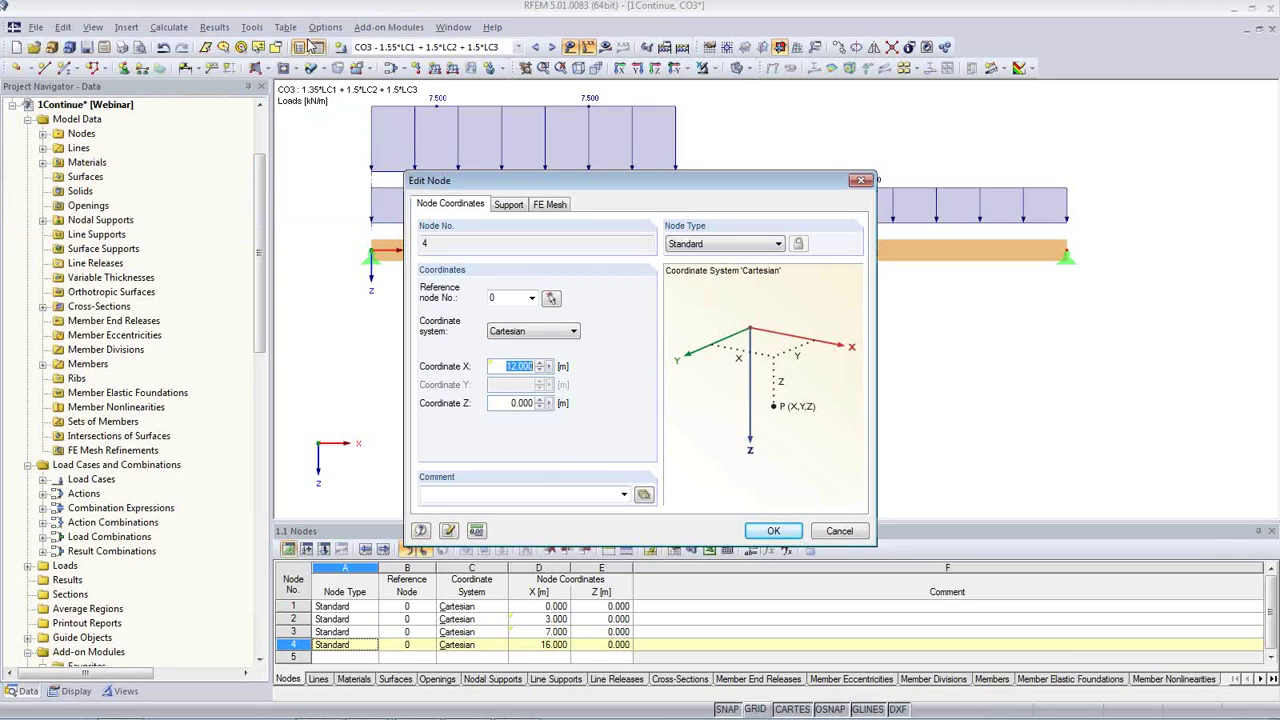
pyautogui.click(765, 530)
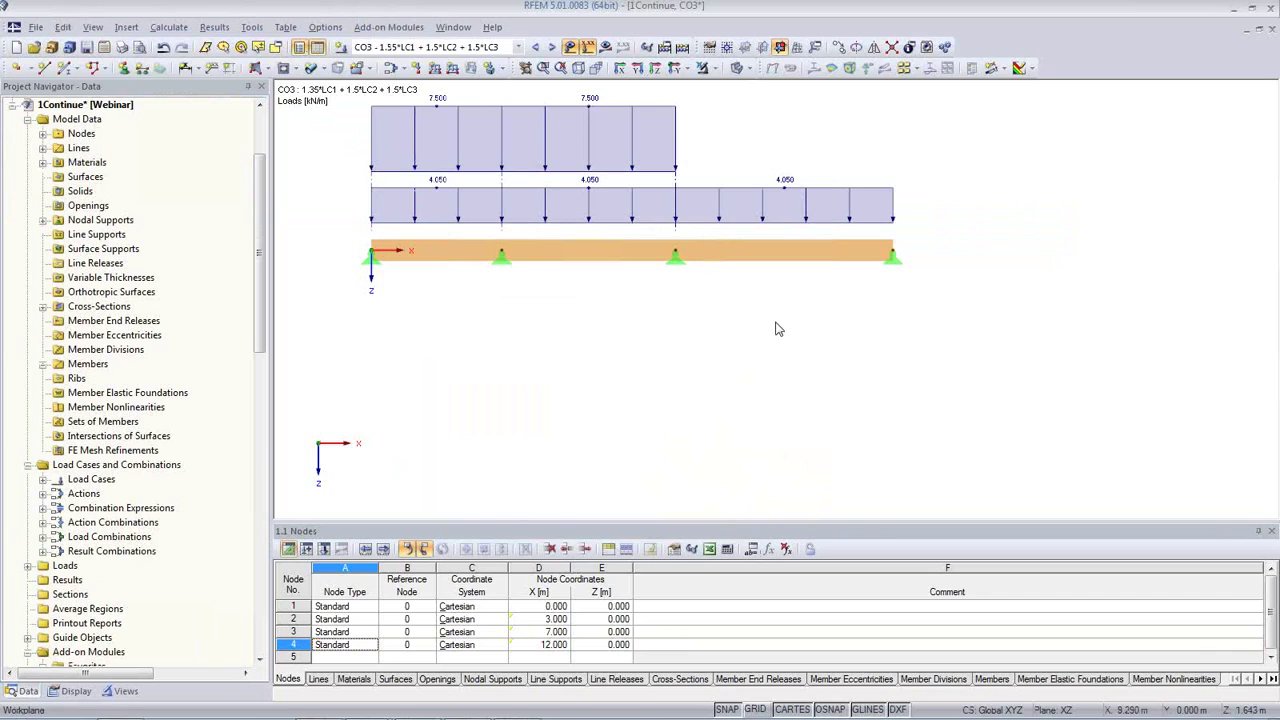
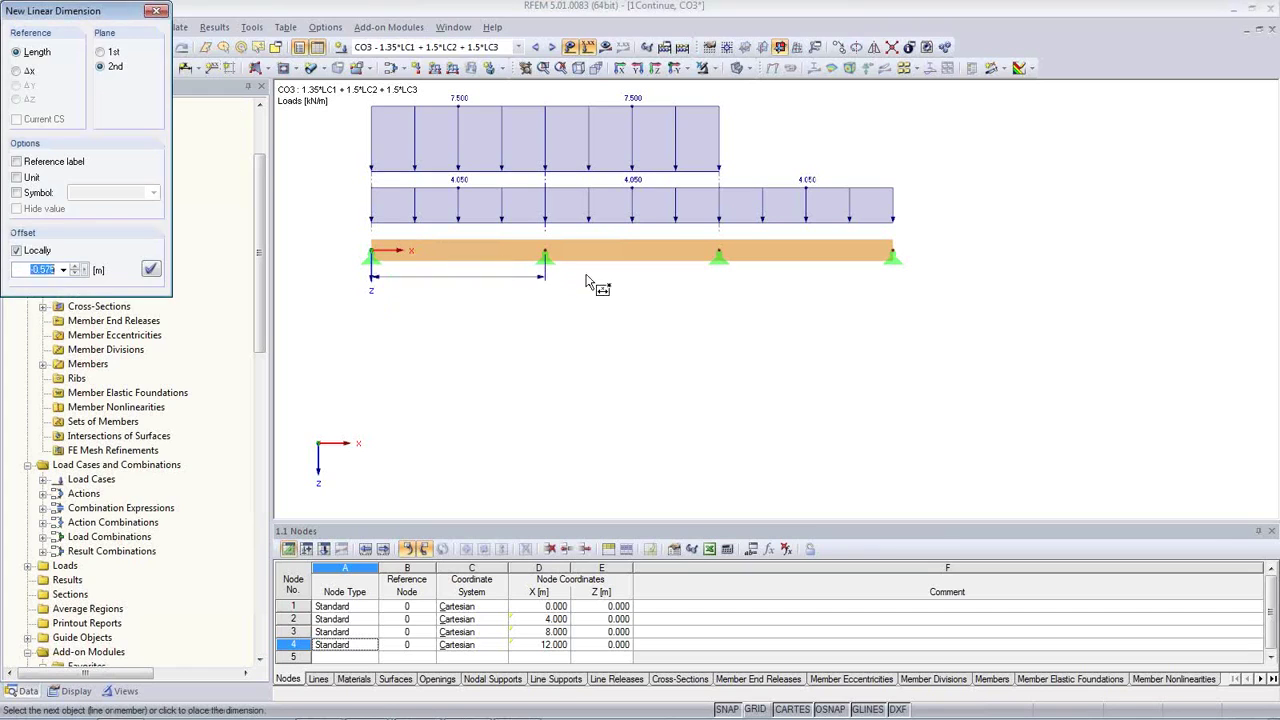
# Add the third span to the linear dimension chain and place the dimensions below the beam.
pyautogui.click(776, 263)
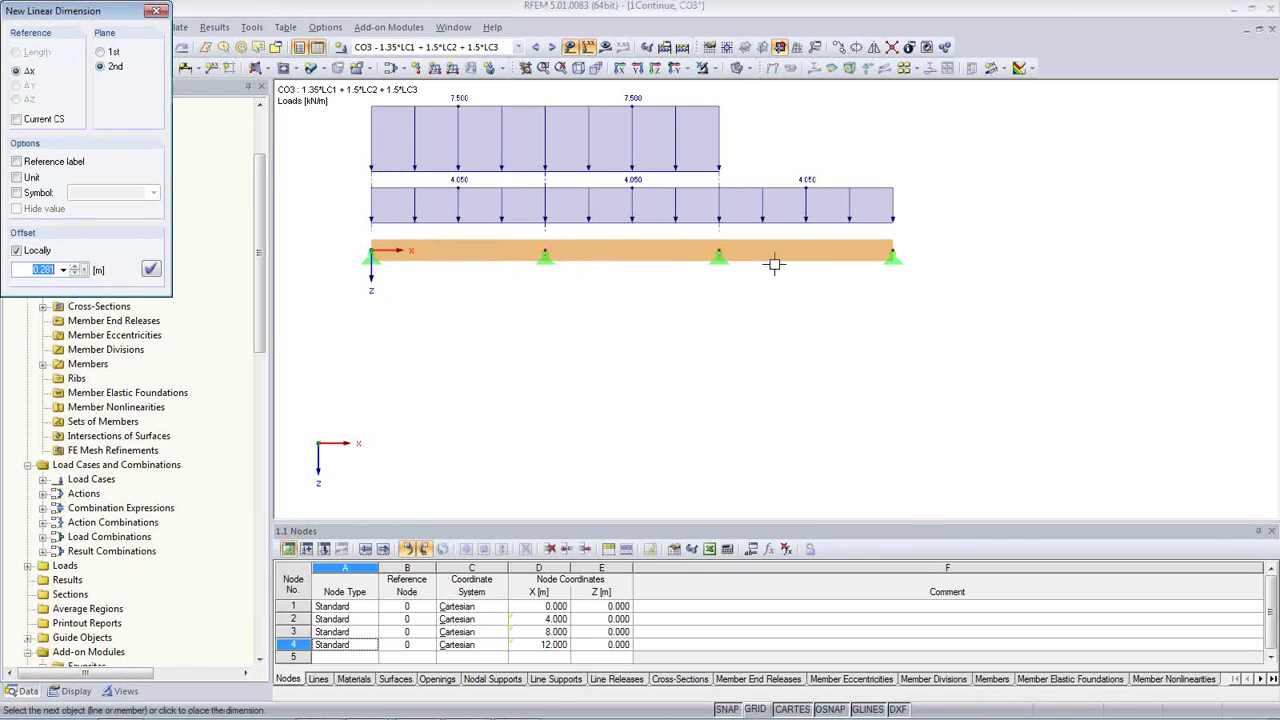
pyautogui.click(779, 308)
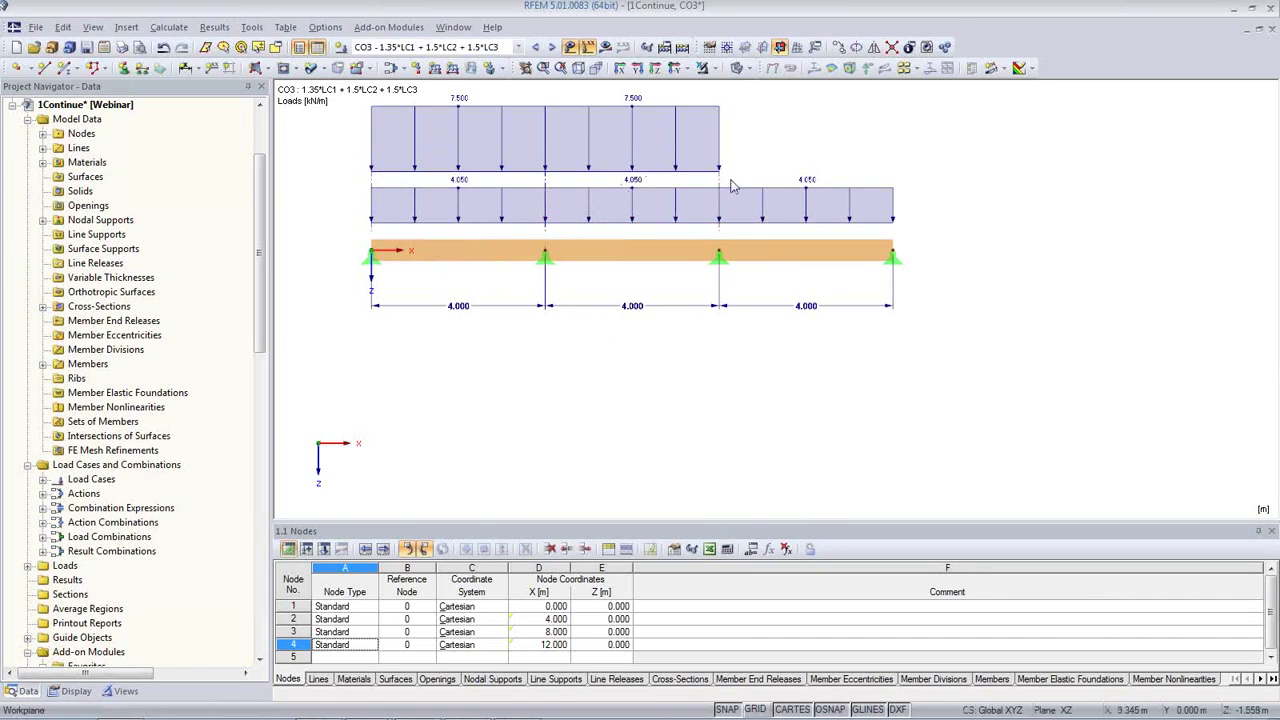
# In load case LC1 Permanent, define the uniform load on members 1-3 with the formula Selfweight.
pyautogui.click(515, 50)
pyautogui.click(400, 62)
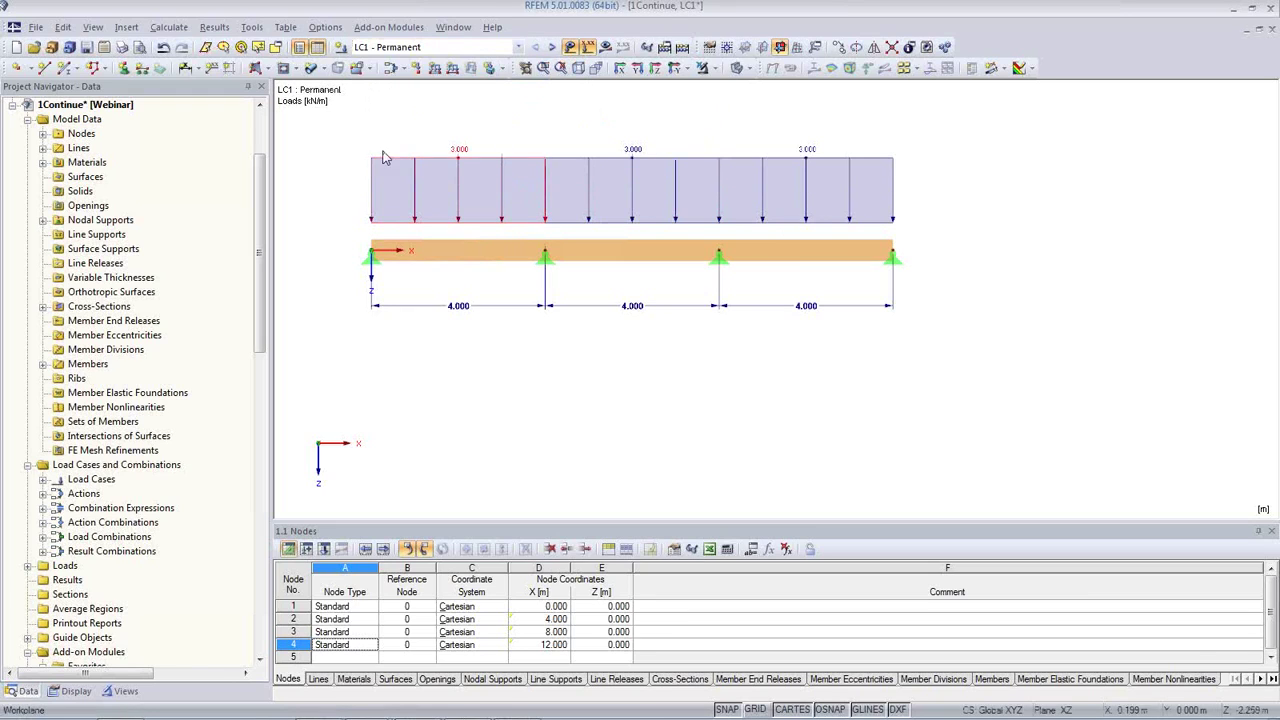
pyautogui.click(488, 182)
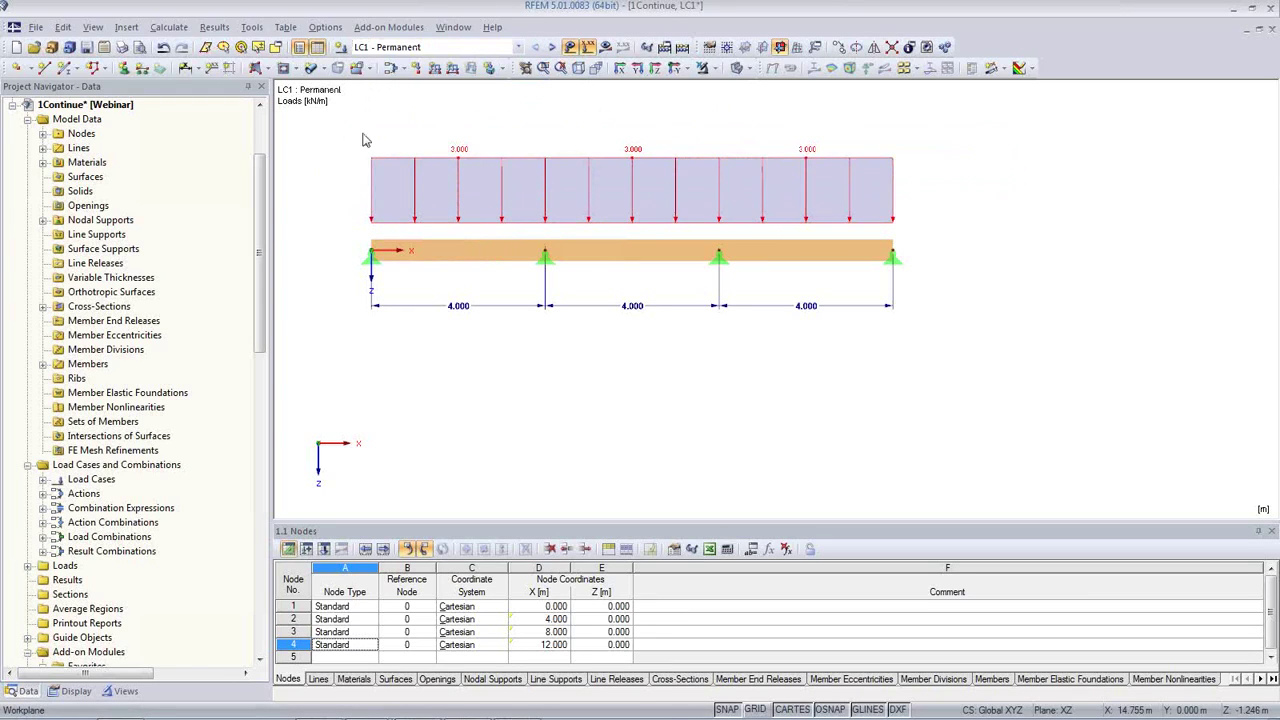
pyautogui.doubleClick(505, 187)
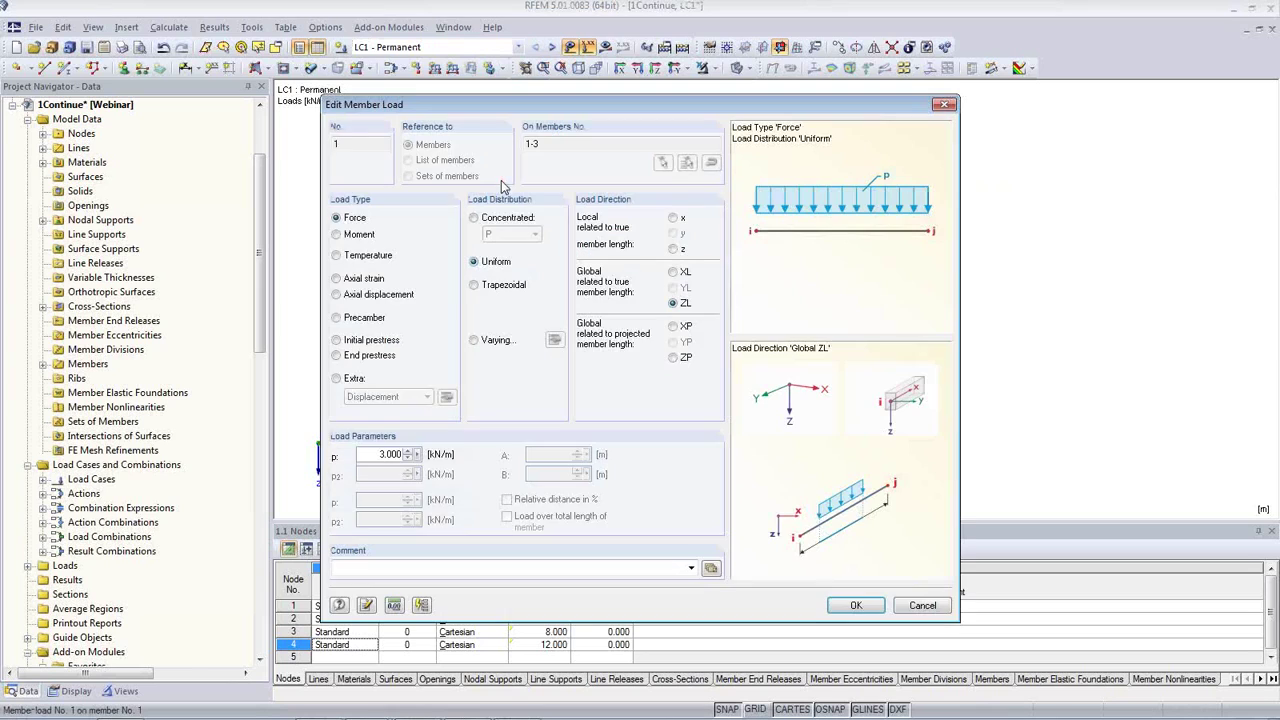
pyautogui.click(418, 456)
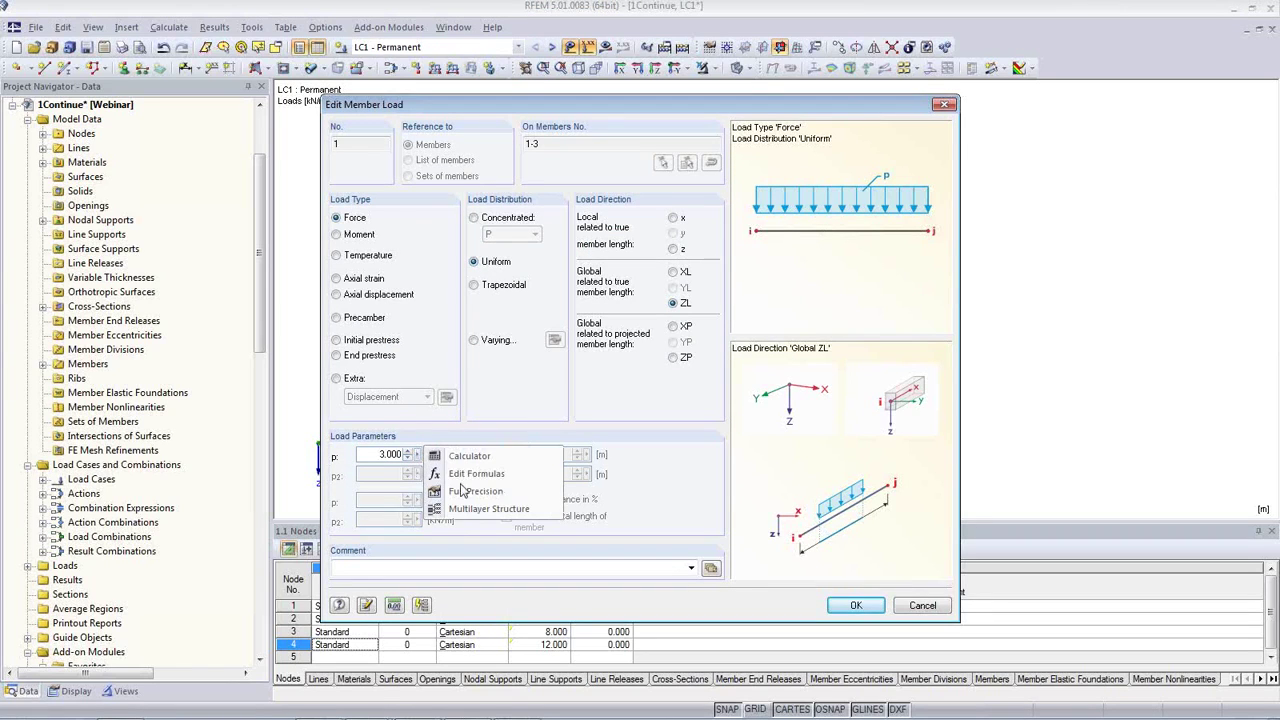
pyautogui.click(478, 474)
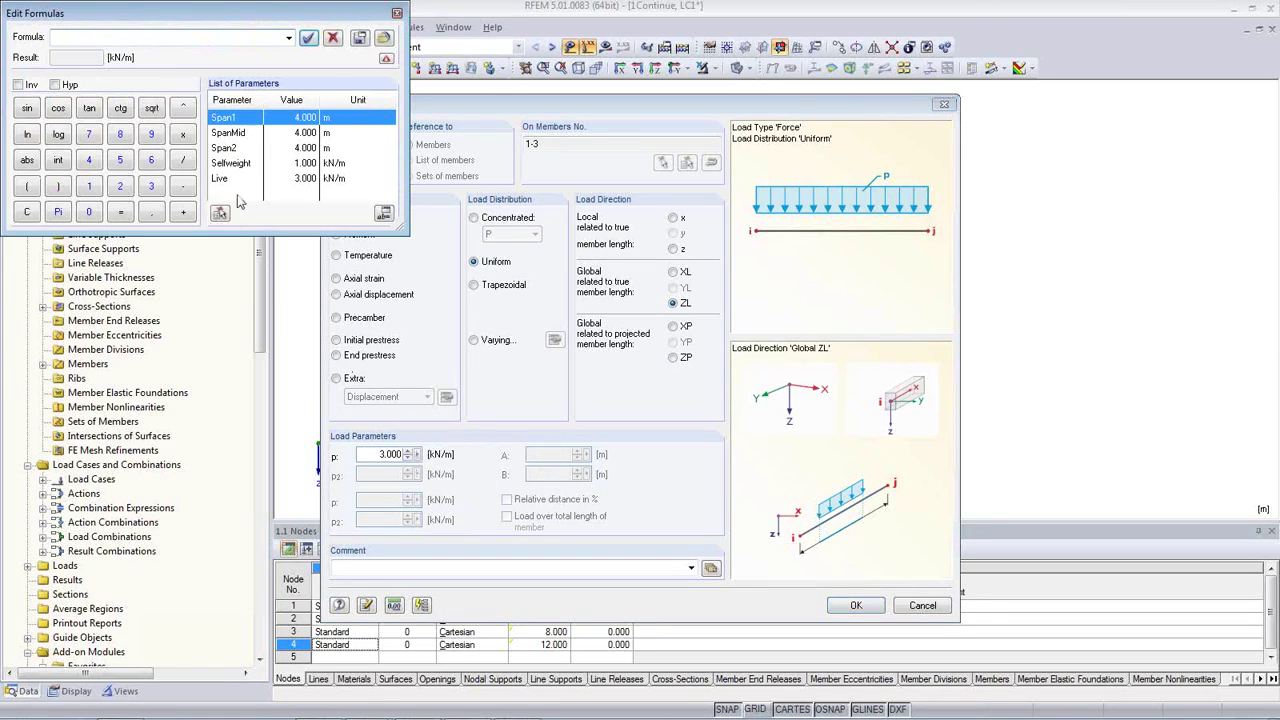
pyautogui.doubleClick(232, 164)
pyautogui.click(308, 37)
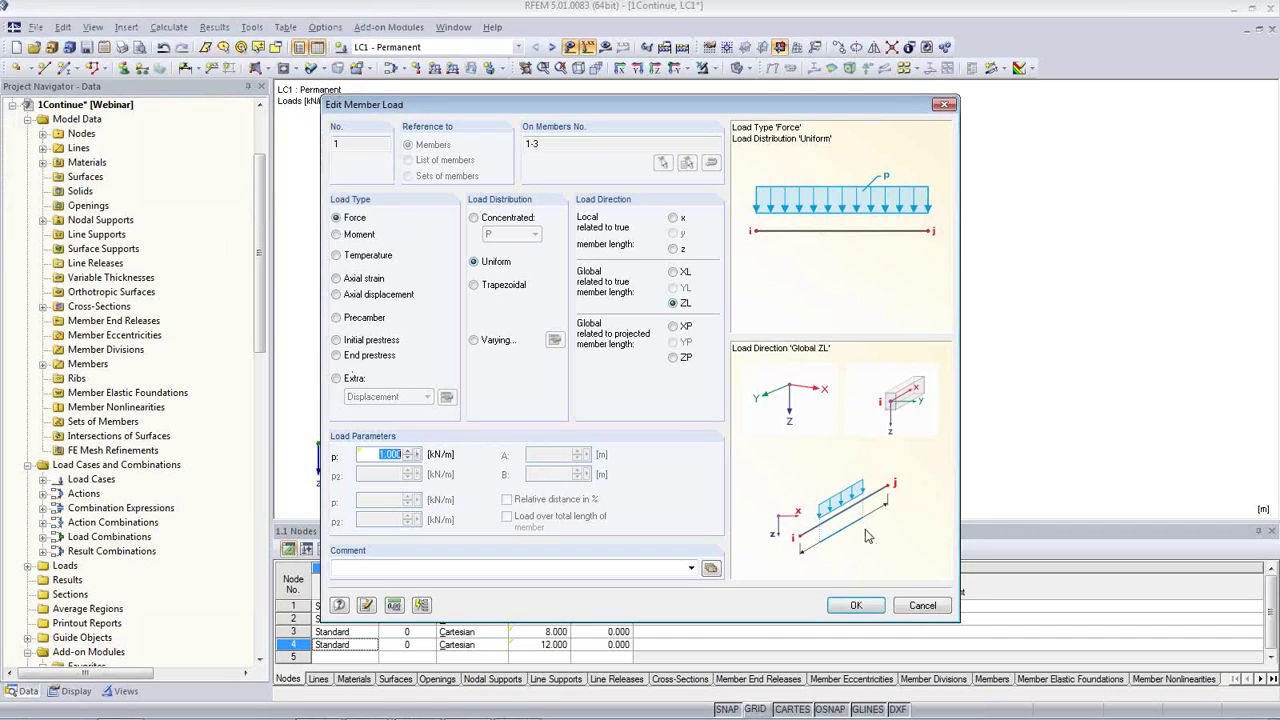
pyautogui.click(856, 606)
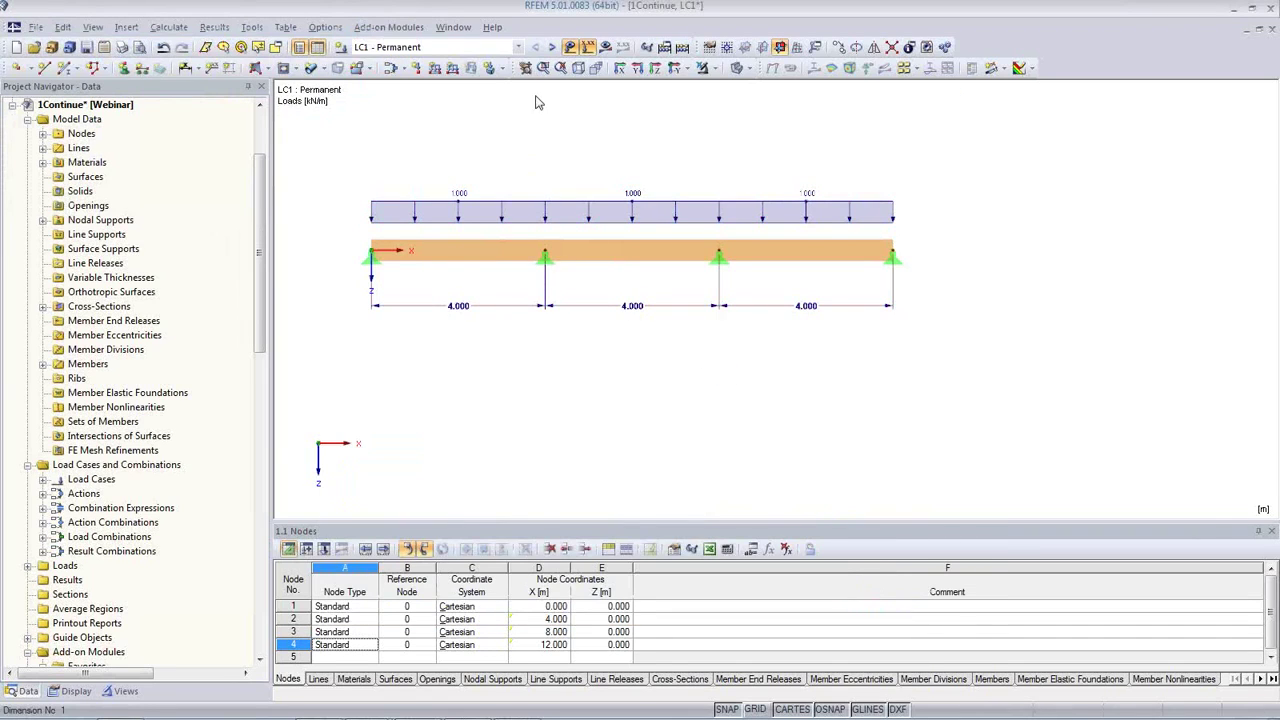
# In load case LC2, define the uniform variable load on member 1 with the formula Live.
pyautogui.click(551, 48)
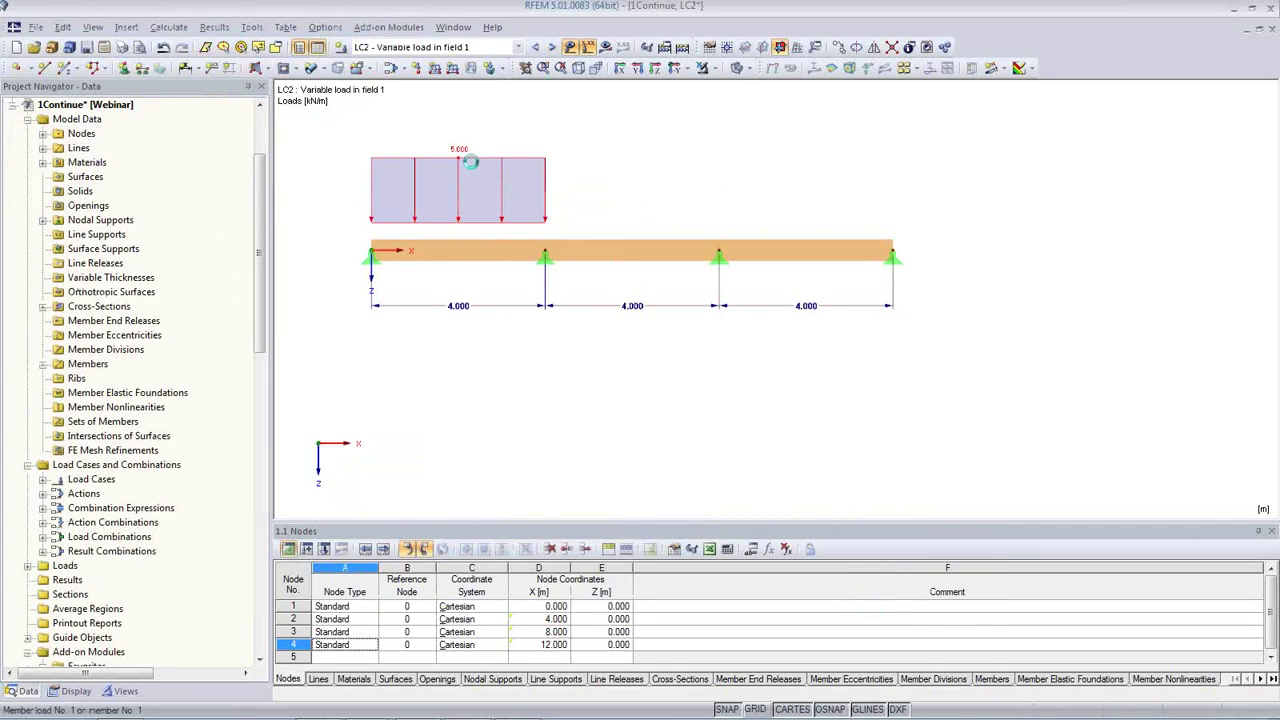
pyautogui.doubleClick(470, 162)
pyautogui.rightClick(420, 453)
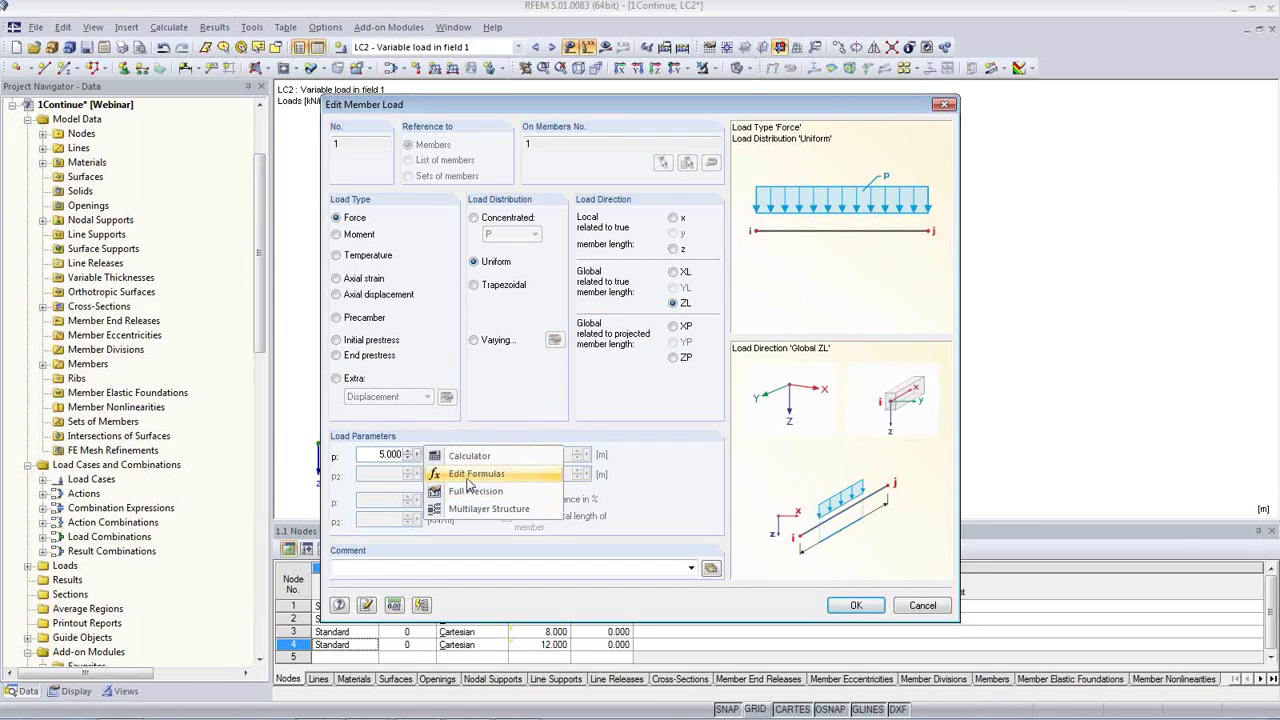
pyautogui.click(467, 476)
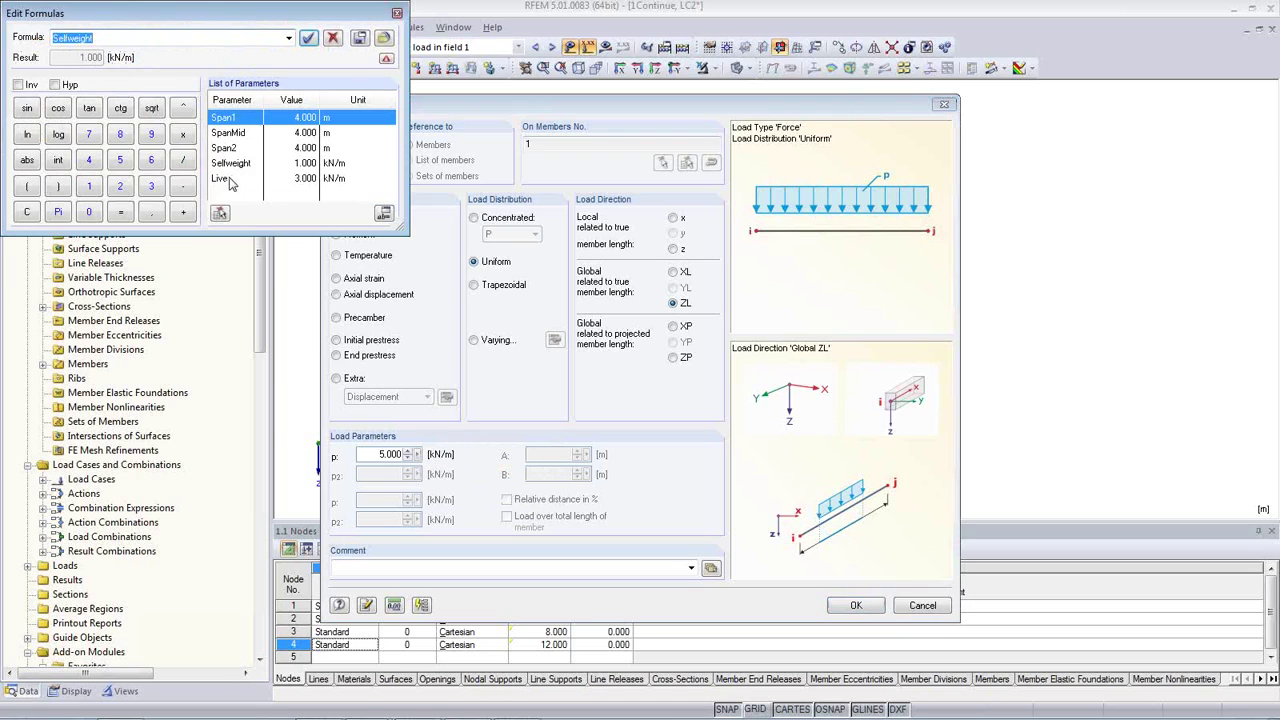
pyautogui.doubleClick(222, 179)
pyautogui.click(307, 37)
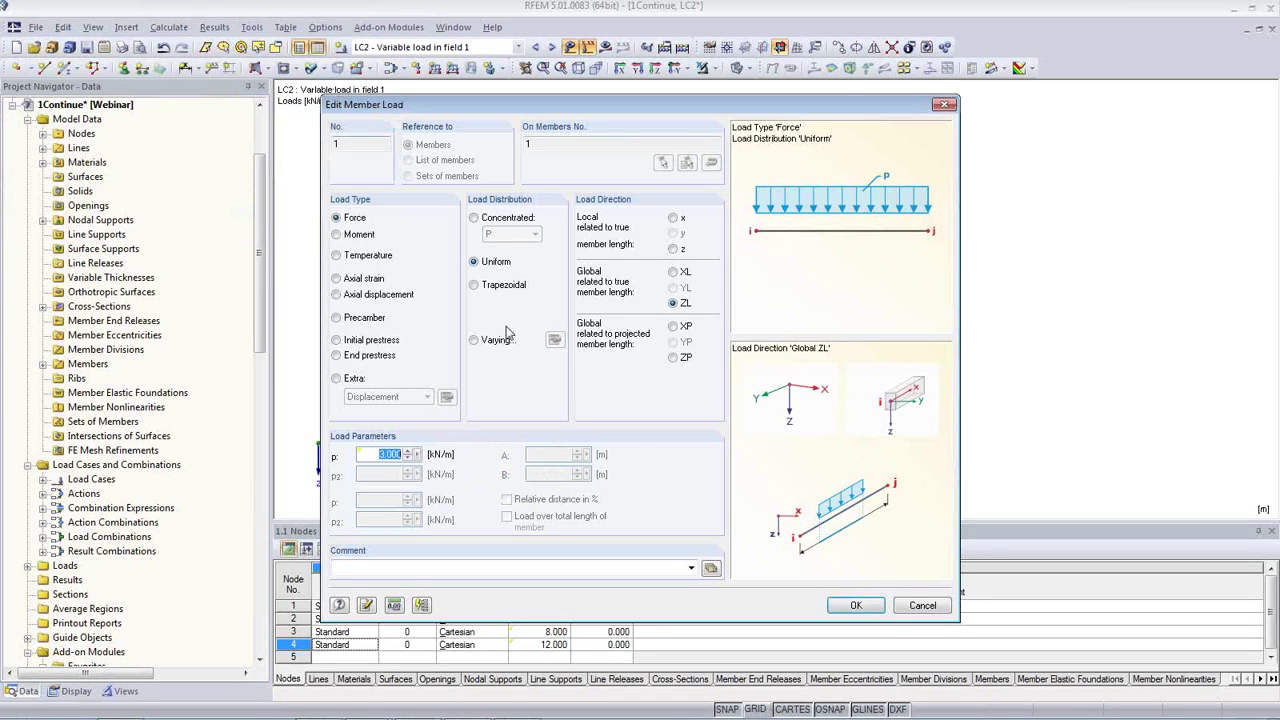
pyautogui.click(858, 605)
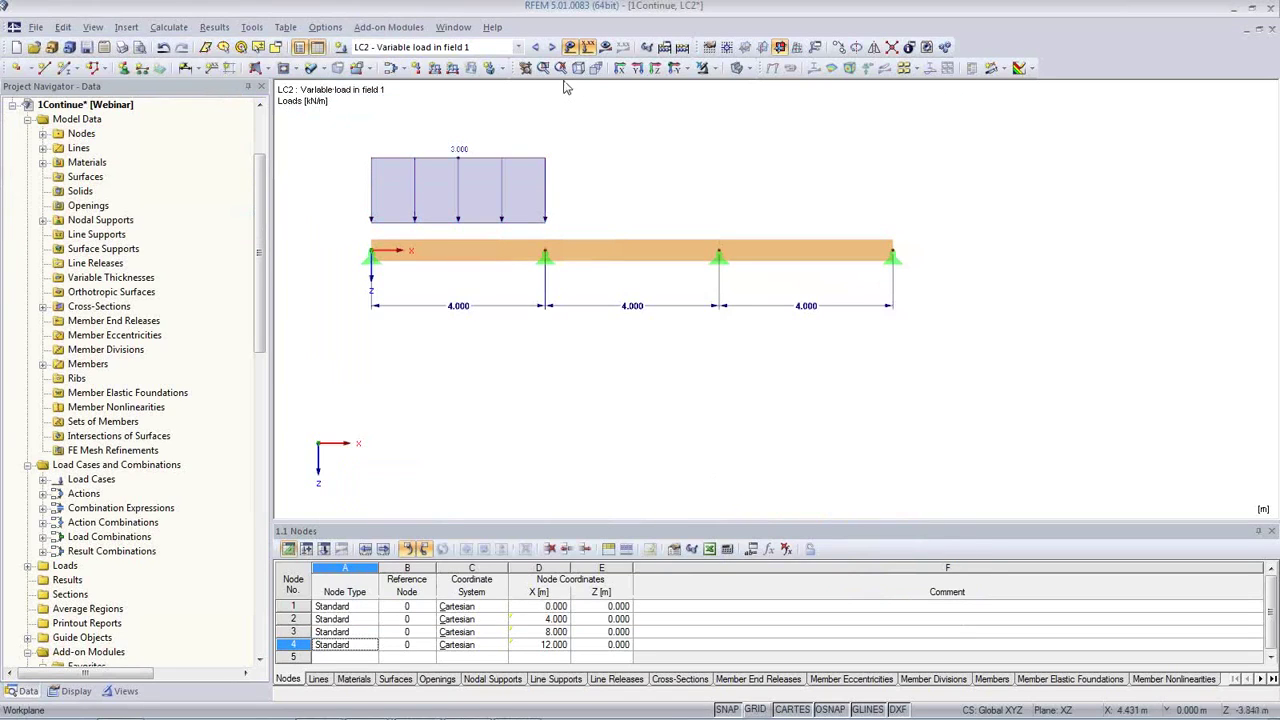
# In load case LC3, define the uniform variable load on member 2 with the formula Live.
pyautogui.click(551, 47)
pyautogui.click(610, 163)
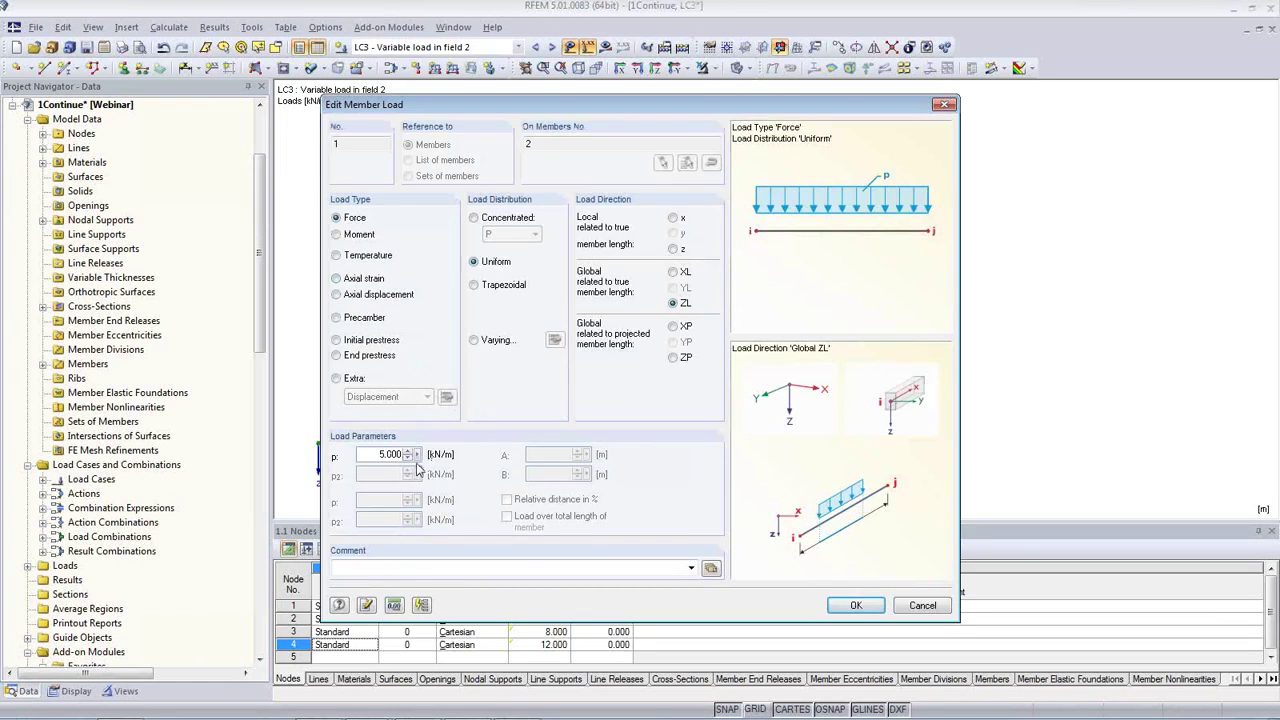
pyautogui.click(417, 455)
pyautogui.click(480, 476)
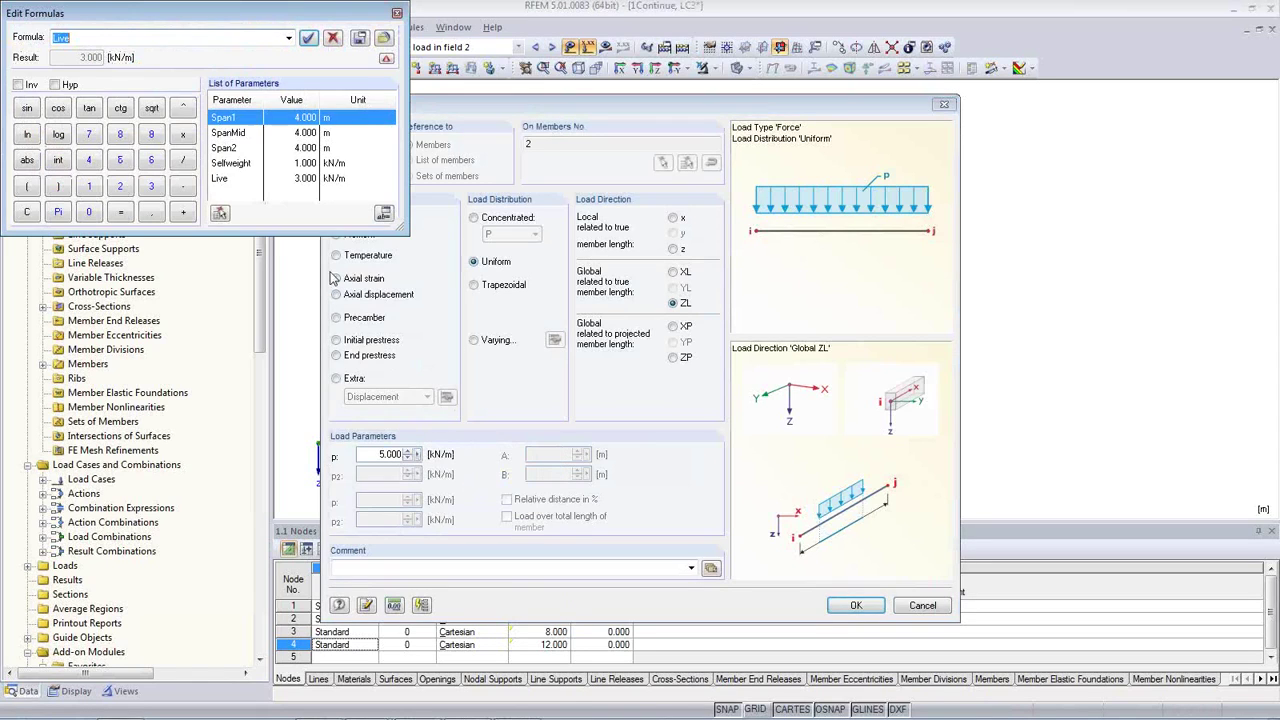
pyautogui.click(308, 38)
pyautogui.click(850, 606)
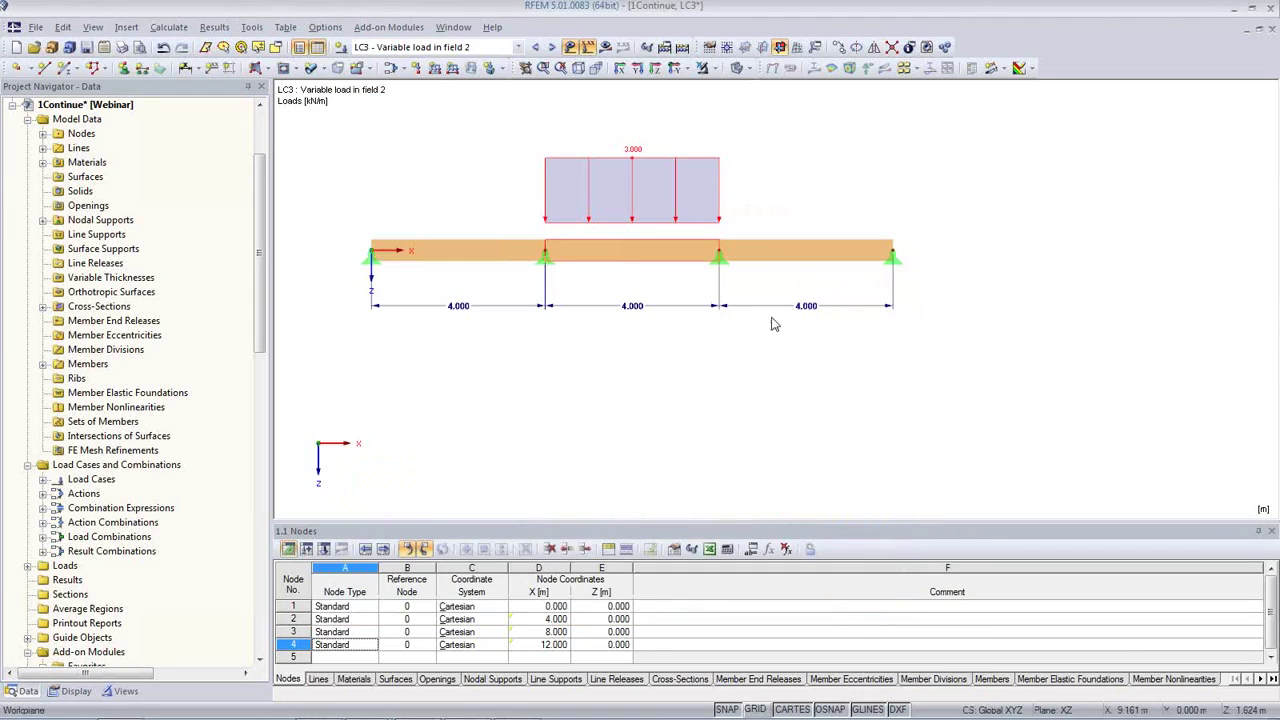
# In load case LC4, define the uniform variable load on member 3 with the formula Live.
pyautogui.click(552, 47)
pyautogui.doubleClick(729, 166)
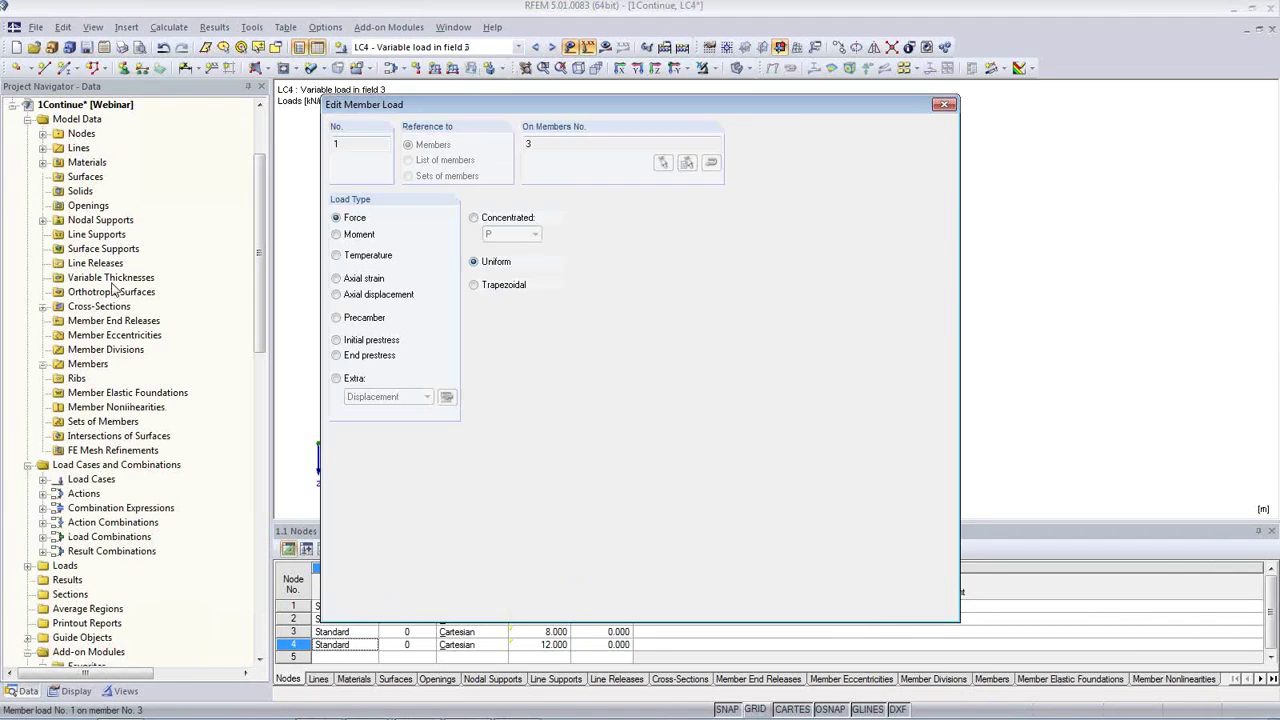
pyautogui.click(417, 454)
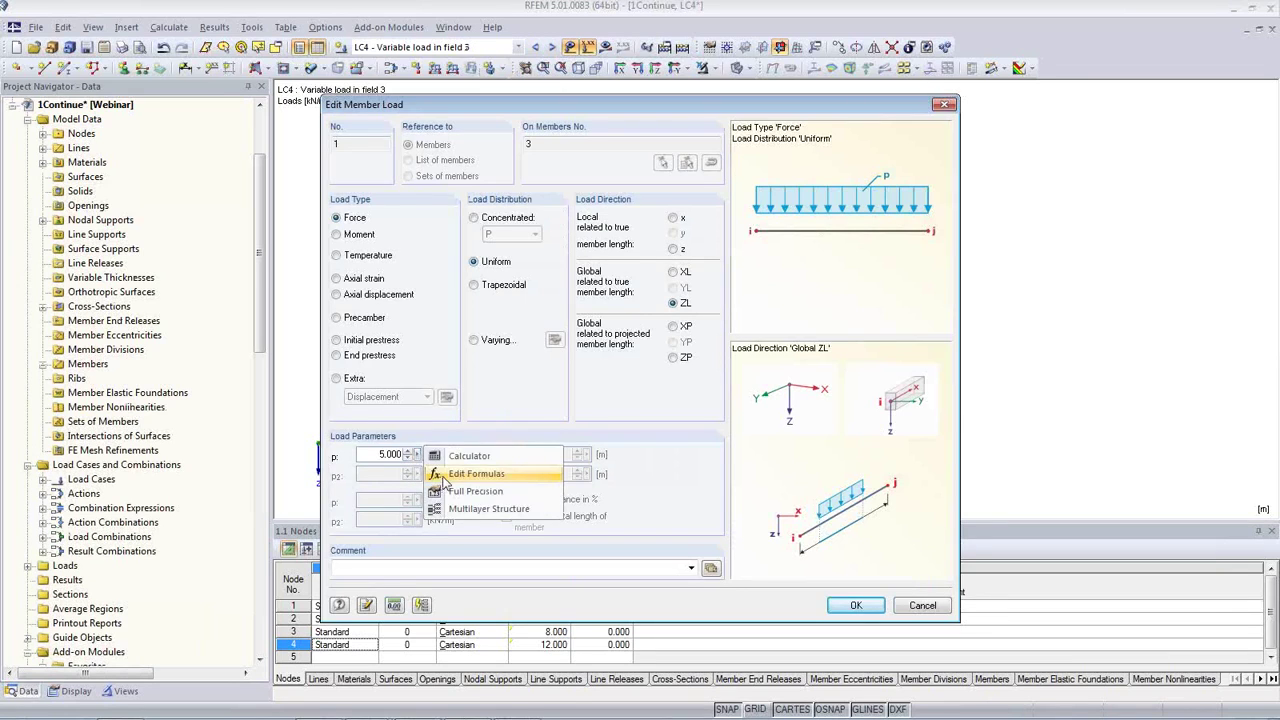
pyautogui.click(440, 471)
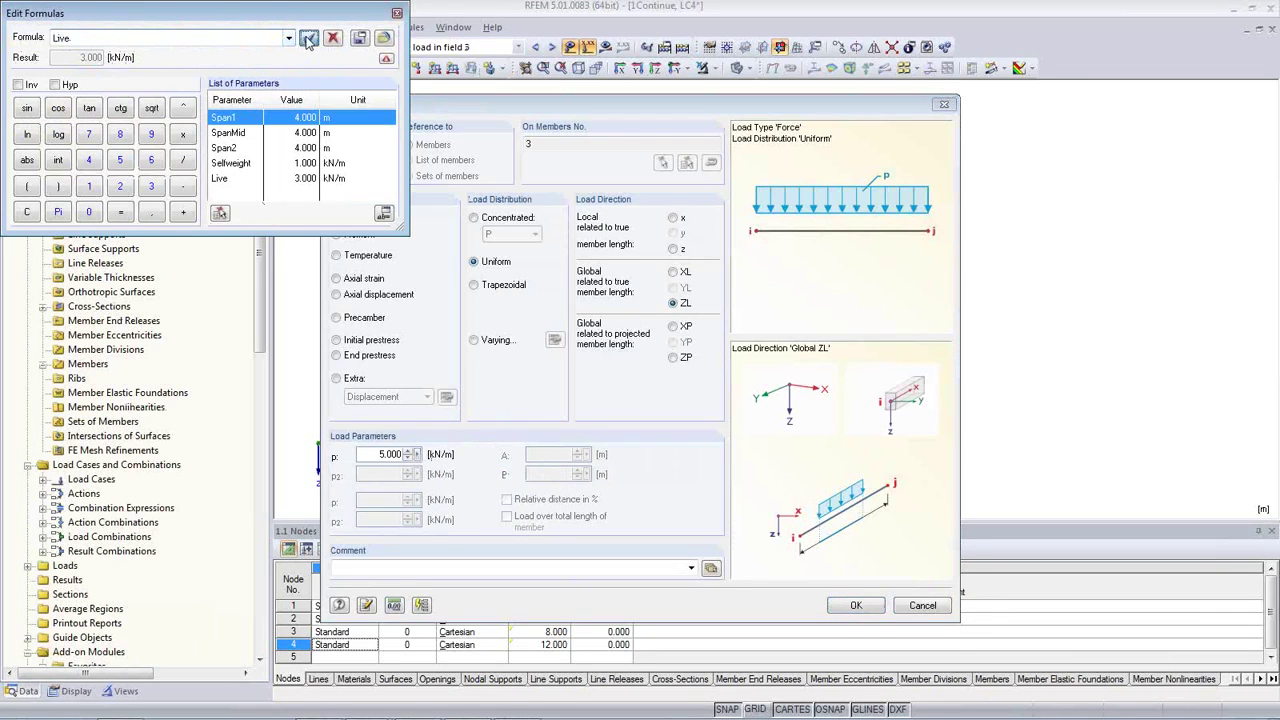
pyautogui.click(308, 37)
pyautogui.click(858, 605)
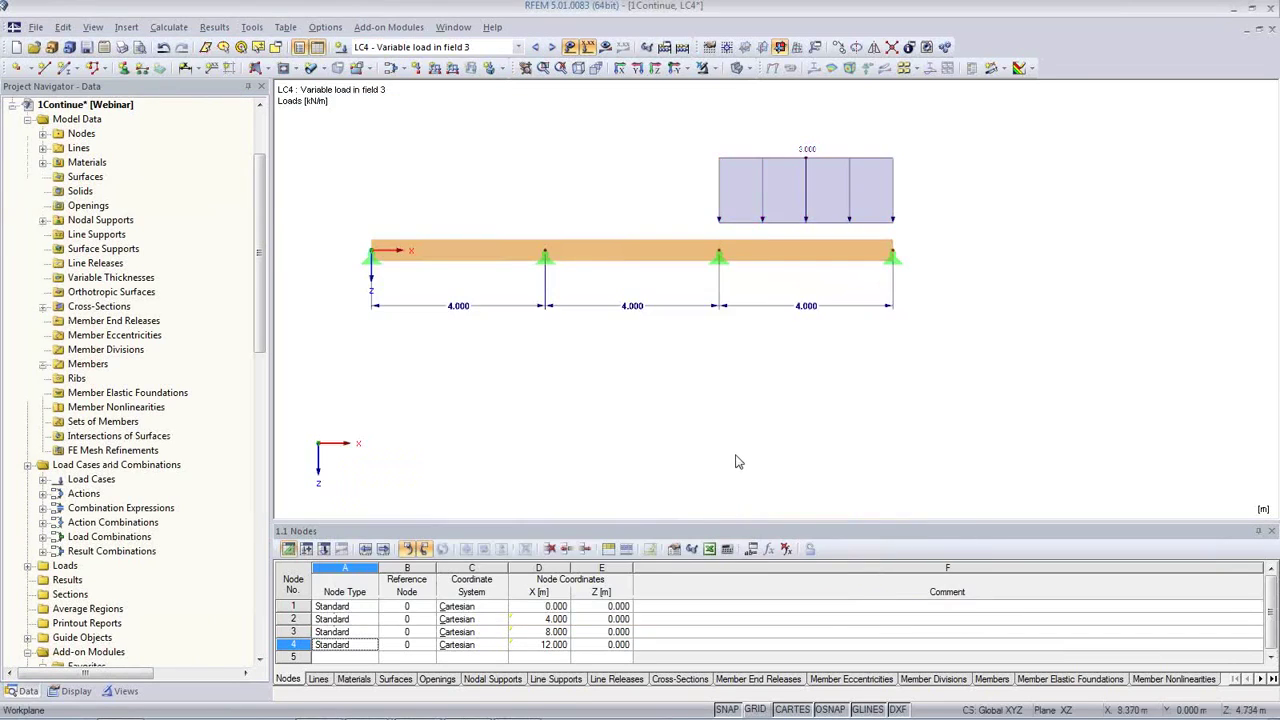
# With load combination CO2 displayed, set the parameters Span1 to 5 m, Selfweight to 2 kN/m and Live to 5 kN/m.
pyautogui.click(552, 48)
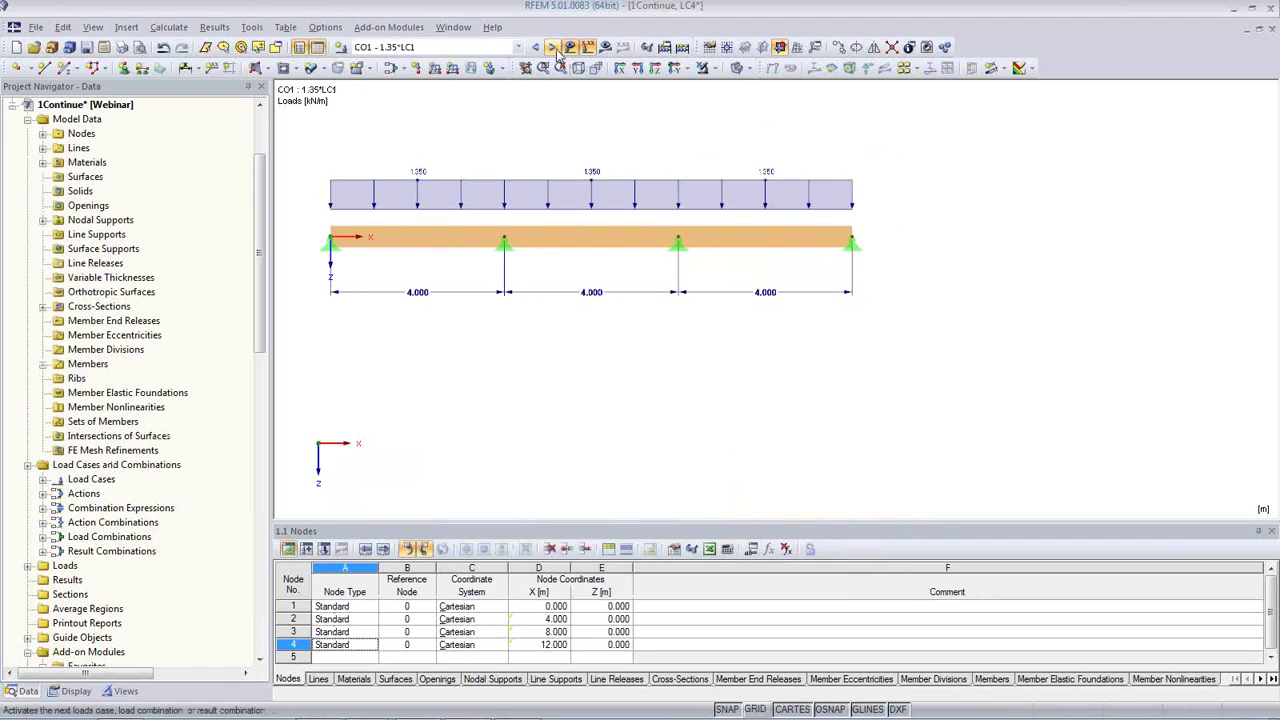
pyautogui.click(553, 48)
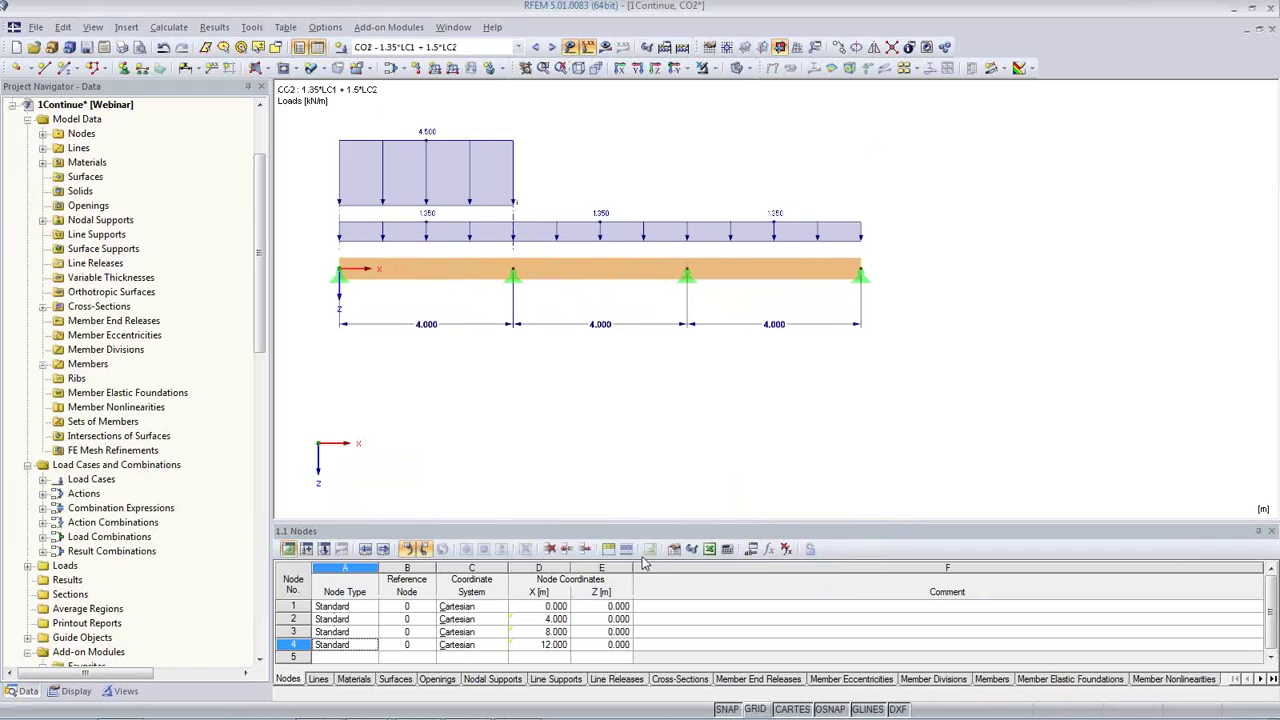
pyautogui.click(751, 550)
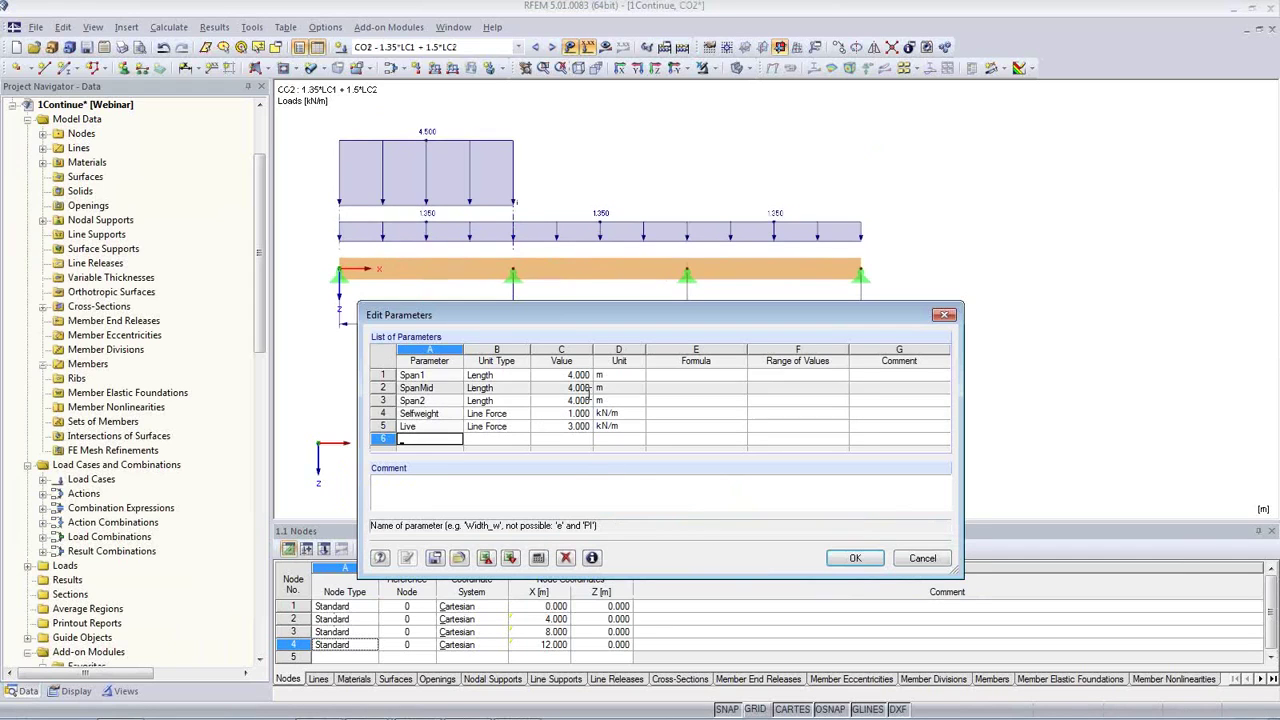
pyautogui.click(576, 376)
pyautogui.write('5')
pyautogui.press('Down')
pyautogui.press('Down')
pyautogui.press('Down')
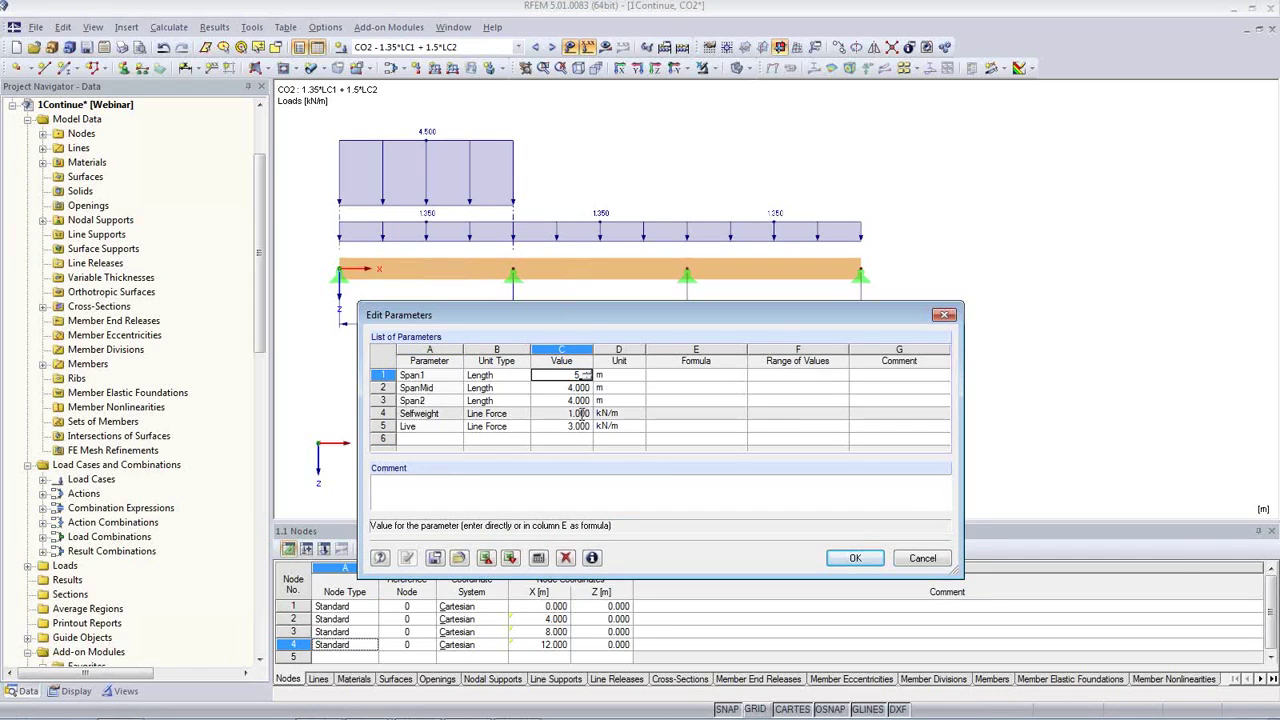
pyautogui.write('2')
pyautogui.press('Down')
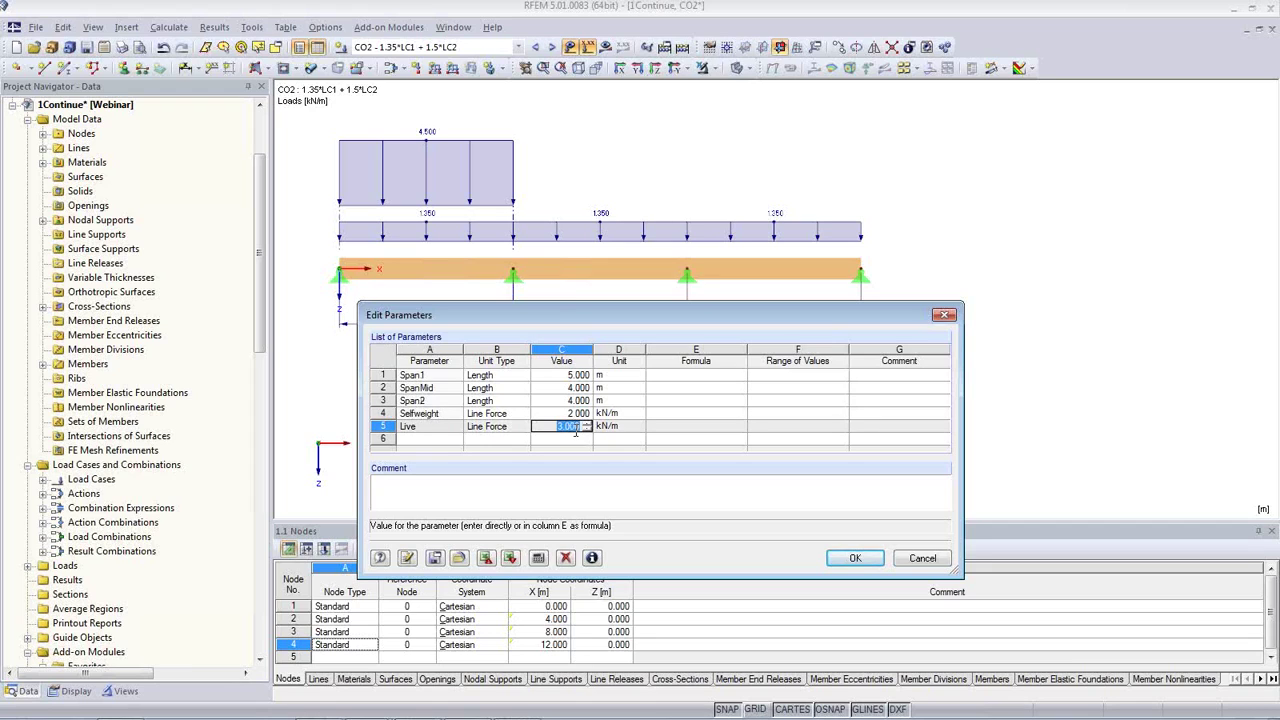
pyautogui.write('5')
pyautogui.press('Up')
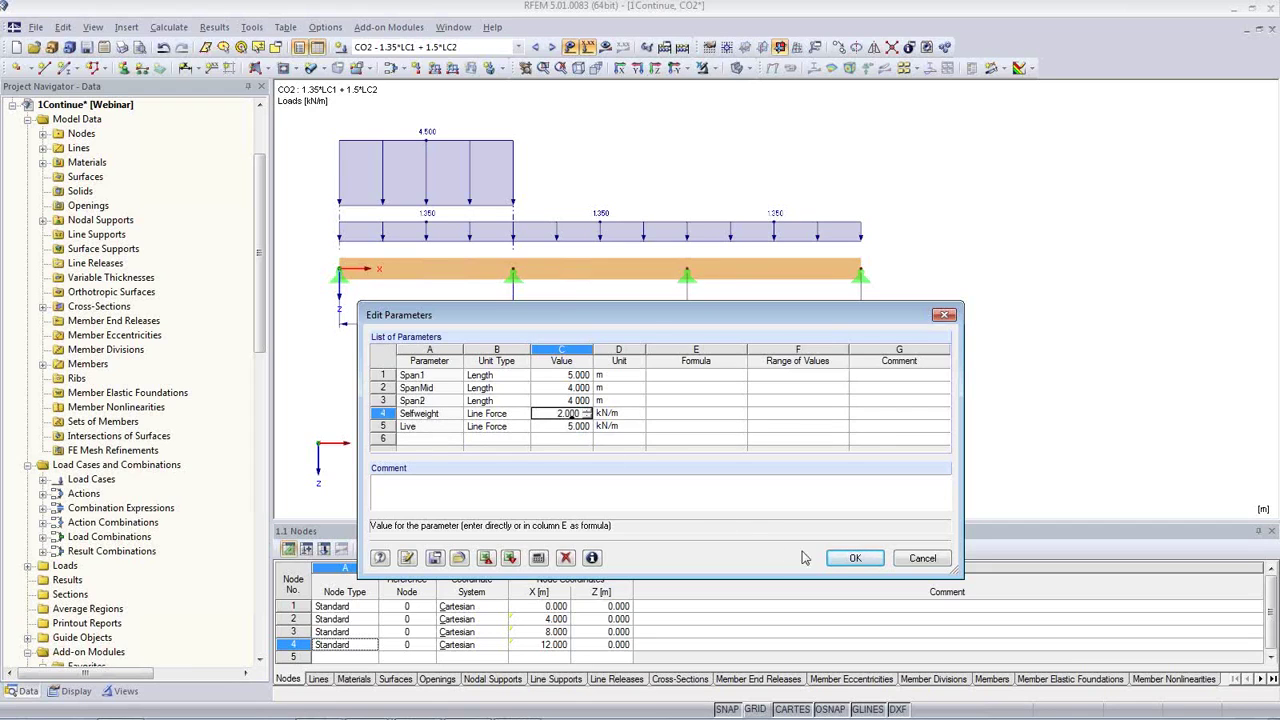
pyautogui.click(855, 559)
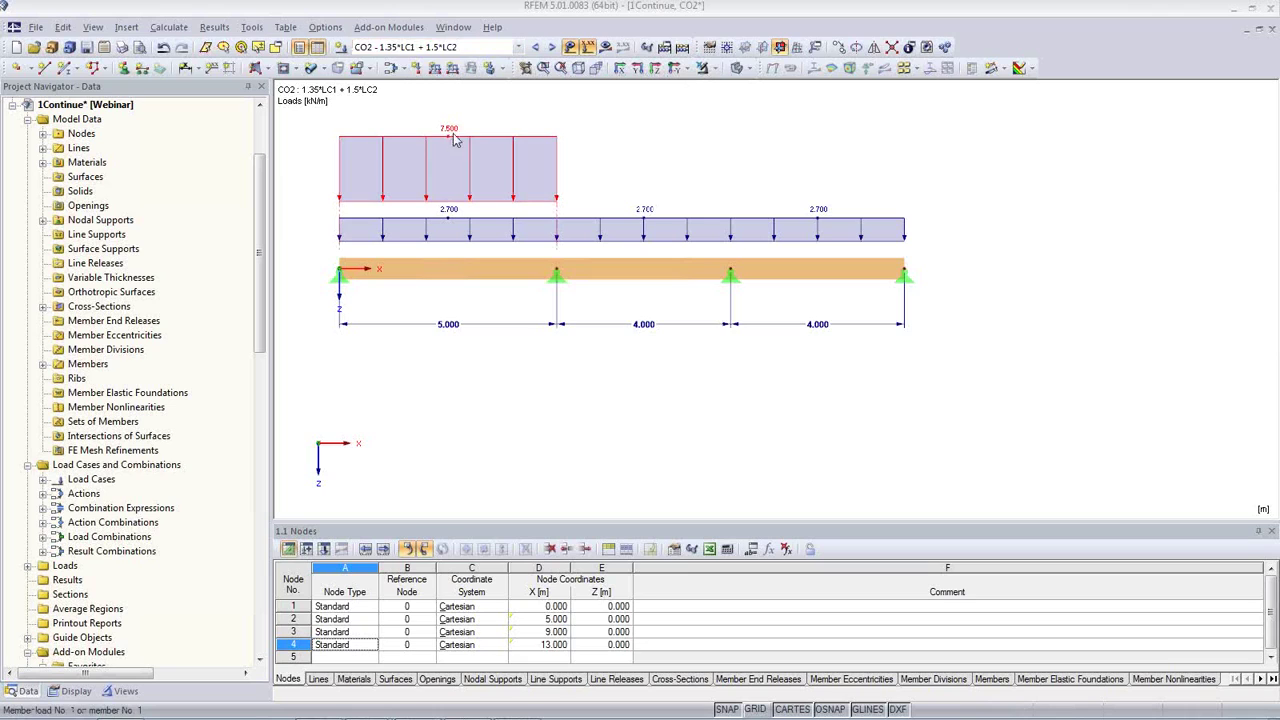
# Check the loads on the beam in load cases LC2 Variable load in field 1 and LC1 Permanent.
pyautogui.click(510, 47)
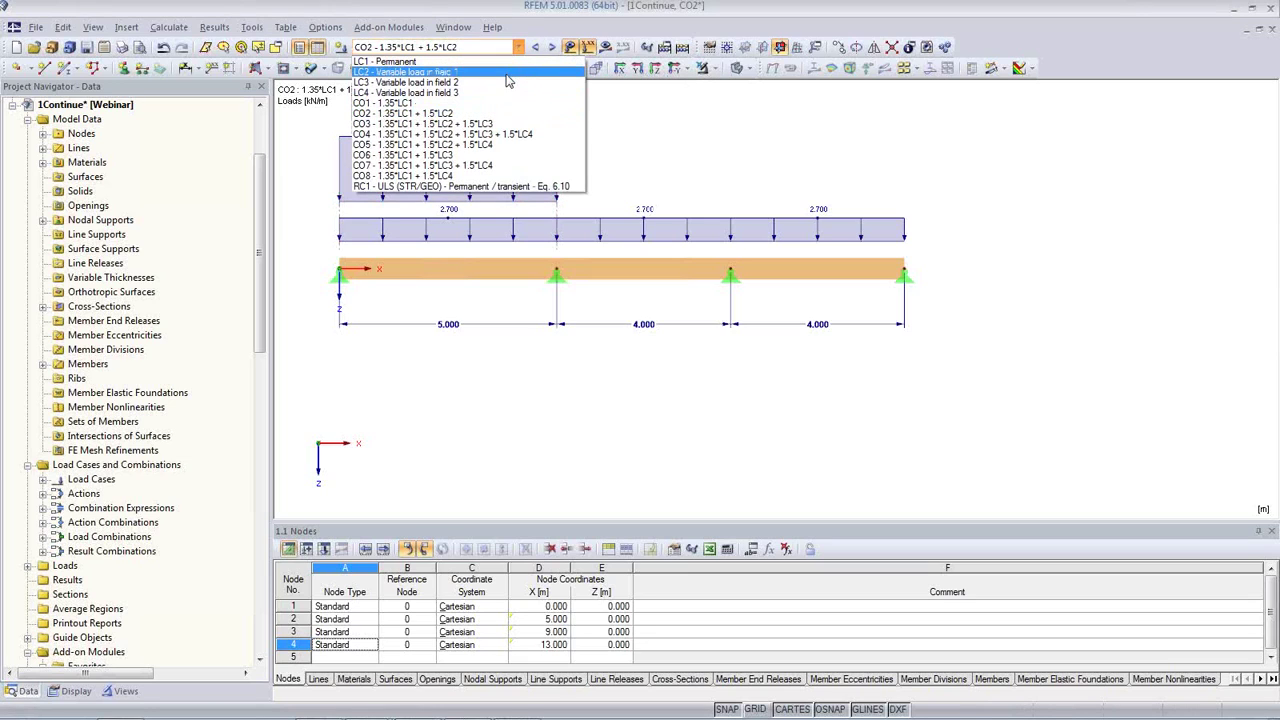
pyautogui.click(506, 74)
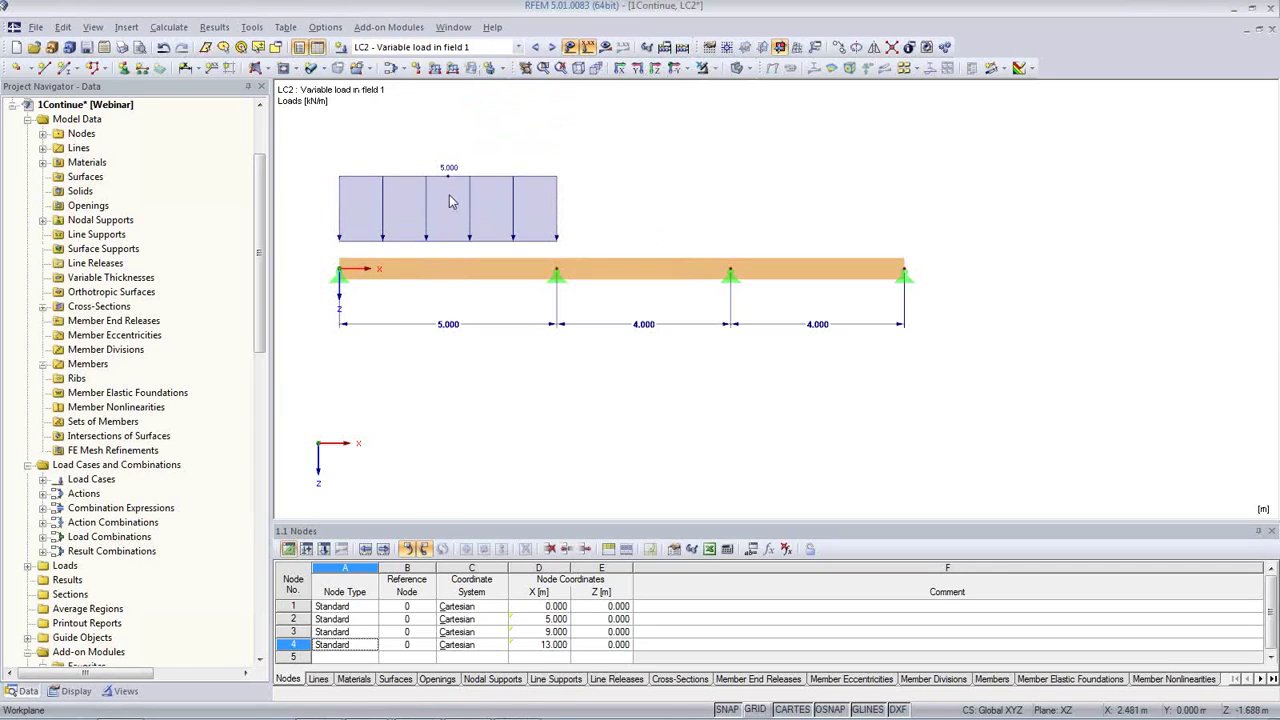
pyautogui.click(550, 49)
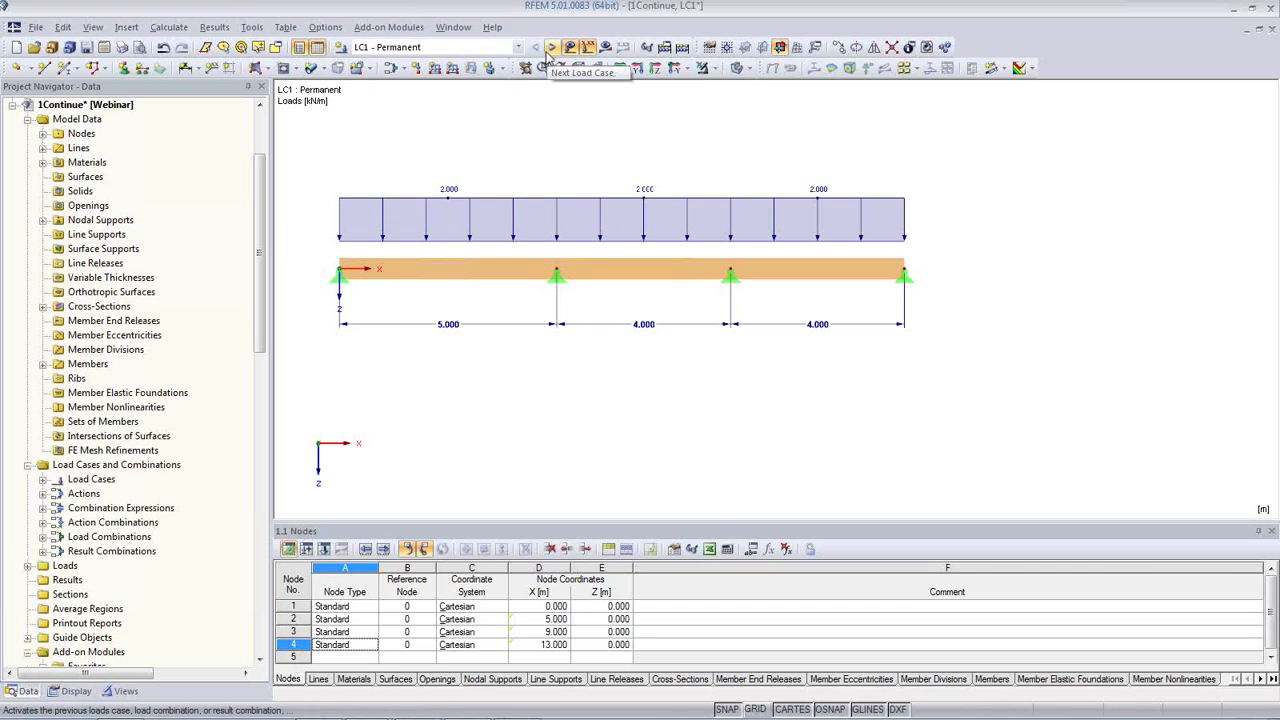
pyautogui.click(551, 49)
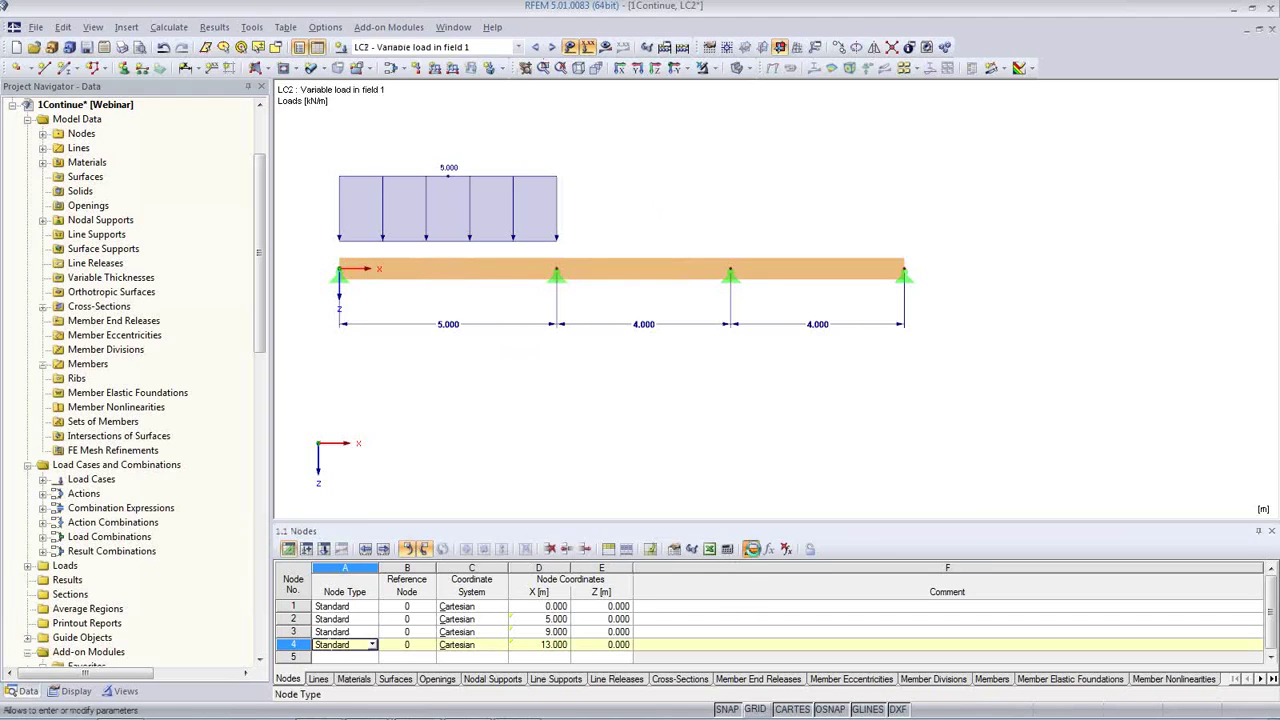
# Set the parameters Span1 and Span2 to 2 m each.
pyautogui.click(751, 549)
pyautogui.click(565, 375)
pyautogui.click(588, 379)
pyautogui.click(588, 378)
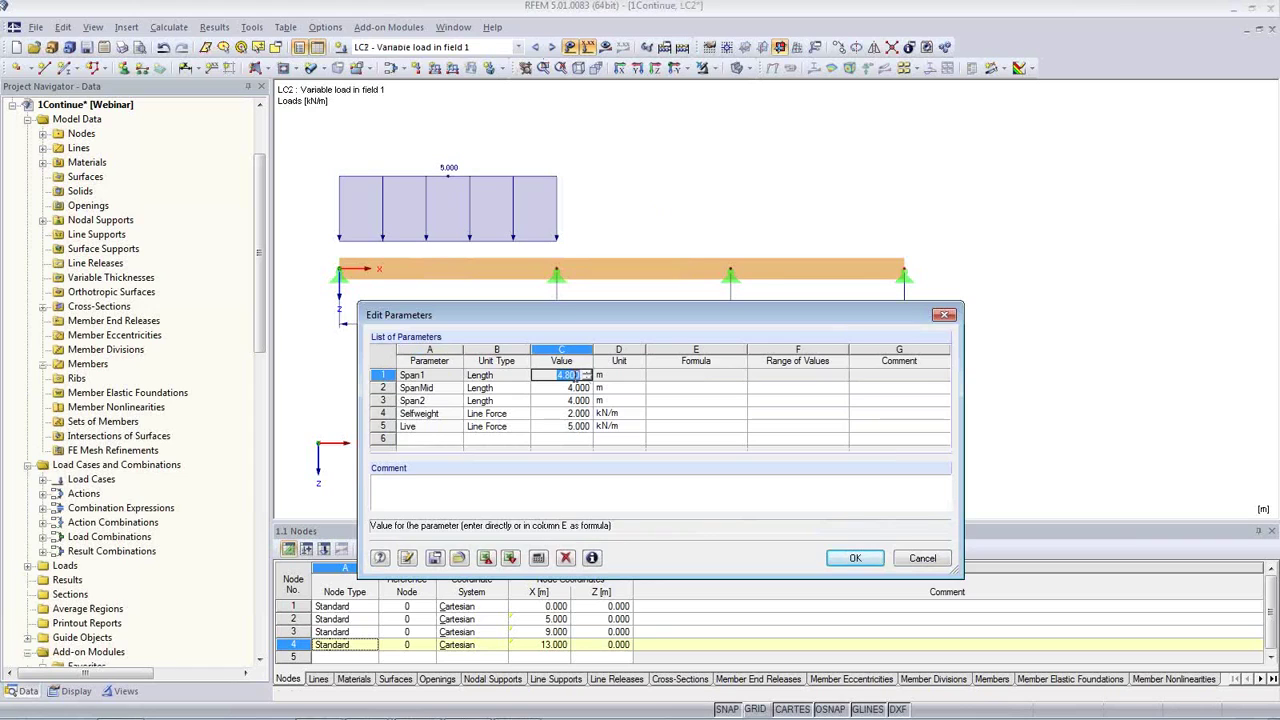
pyautogui.write('2')
pyautogui.click(570, 399)
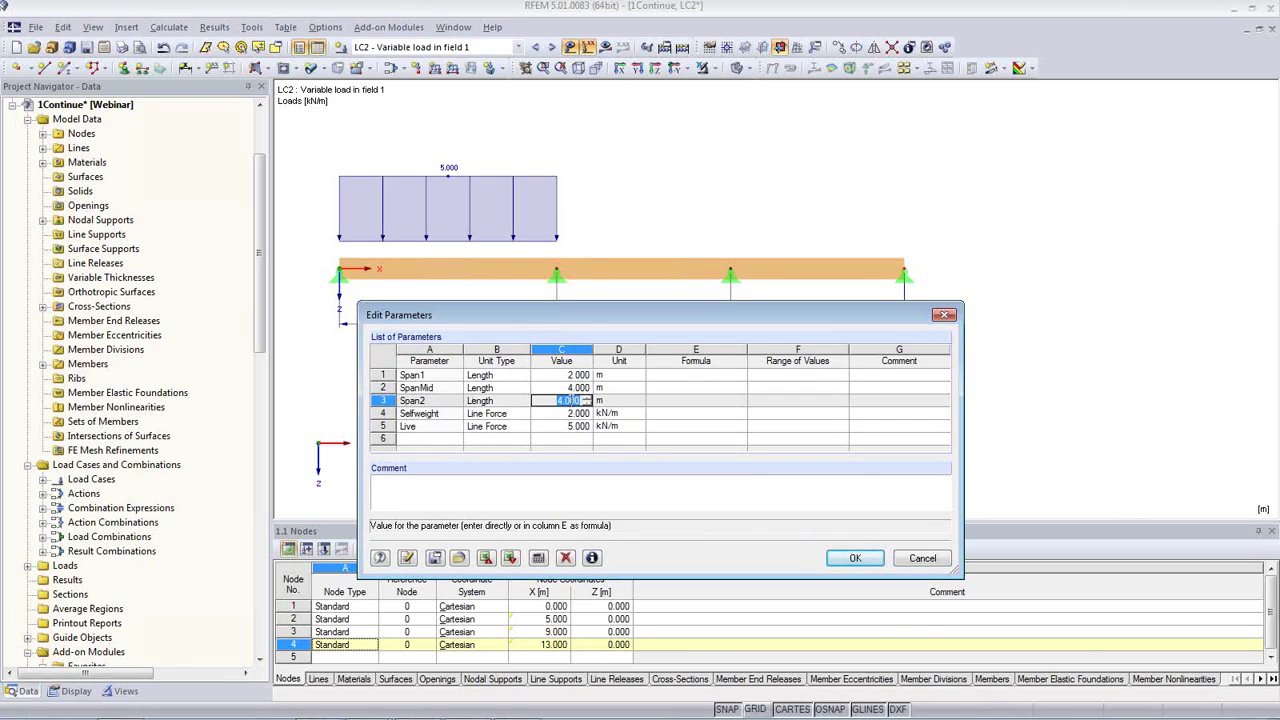
pyautogui.write('2')
pyautogui.press('Return')
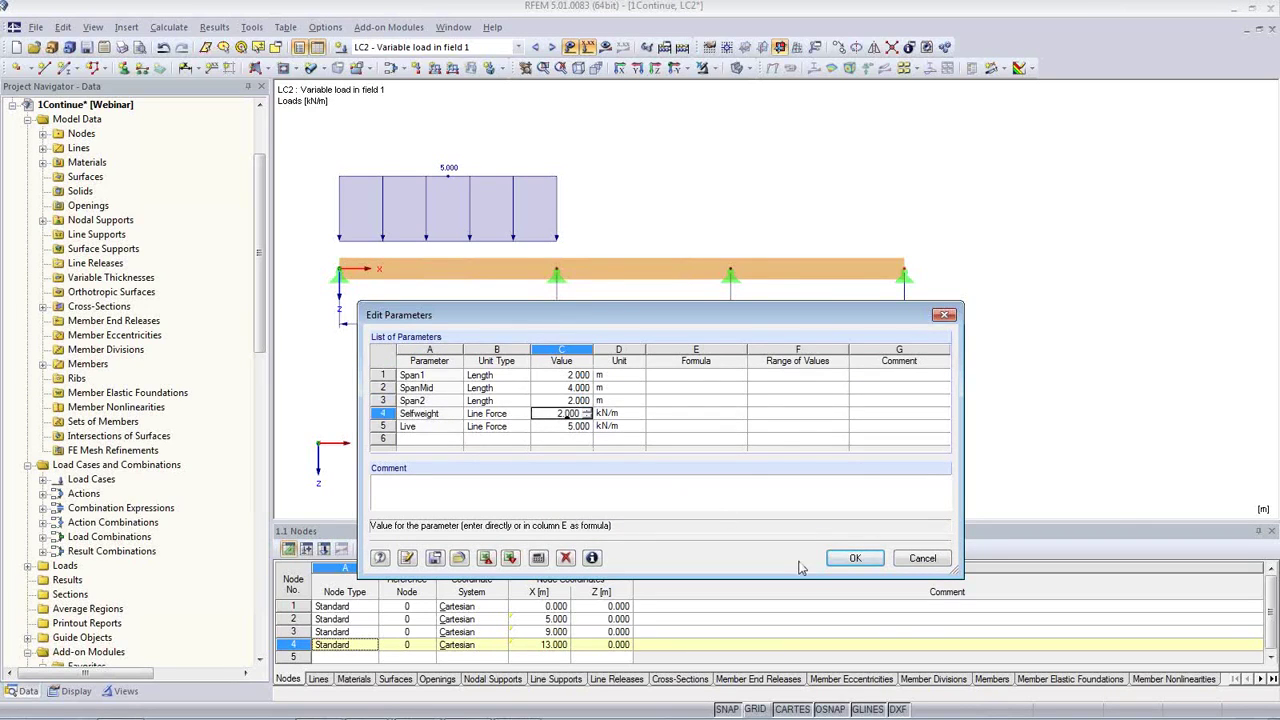
pyautogui.click(855, 558)
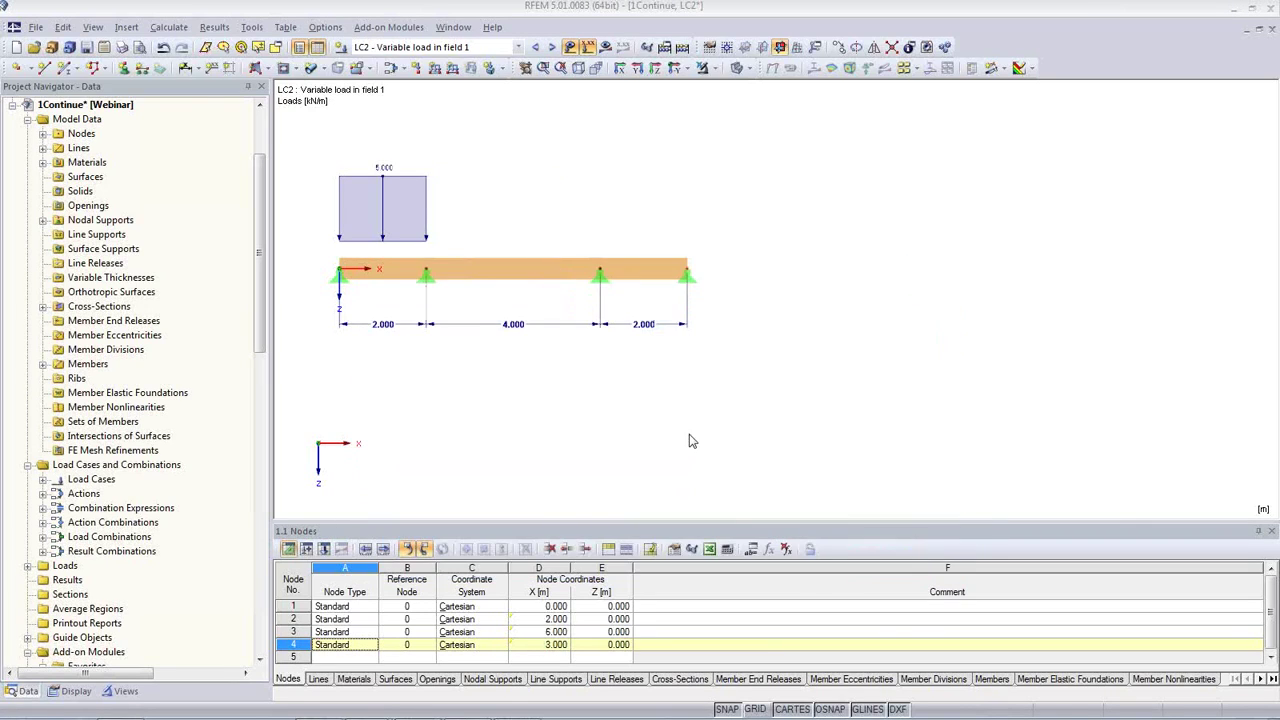
# Run the calculation and view the beam's global deformations for LC2 Variable load in field 1.
pyautogui.click(164, 30)
pyautogui.click(190, 45)
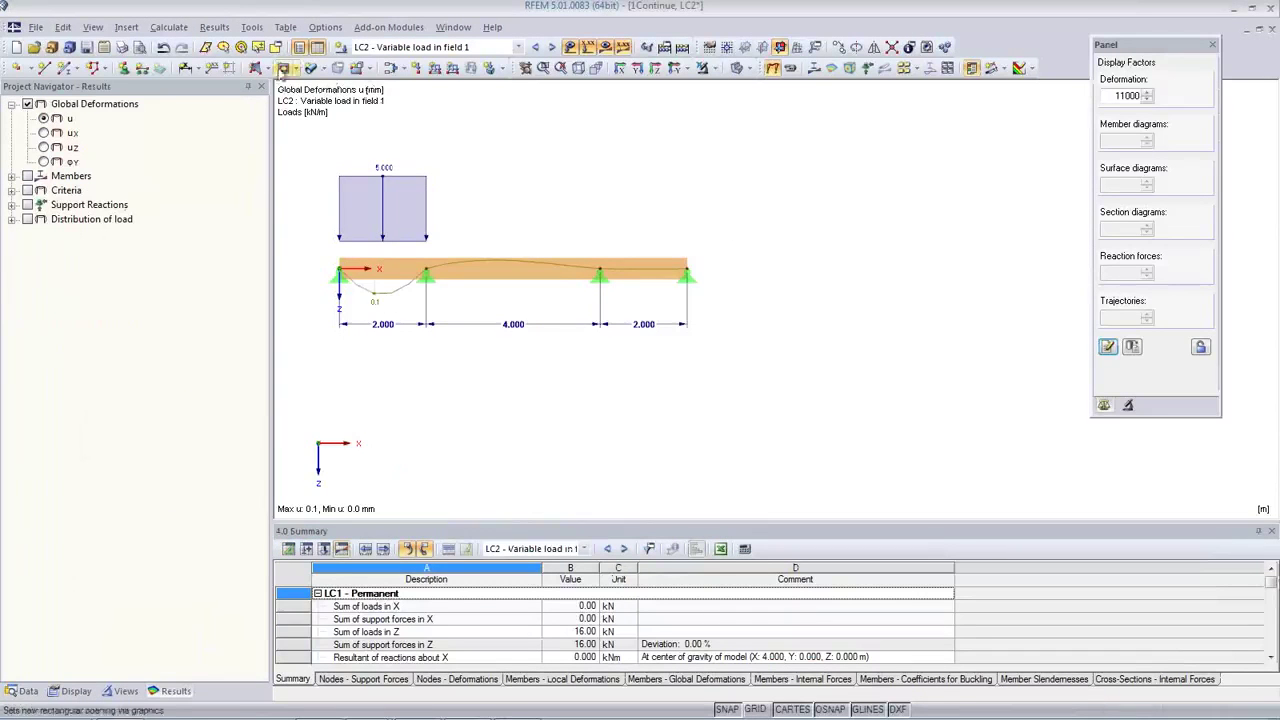
pyautogui.scroll(2, 771, 338)
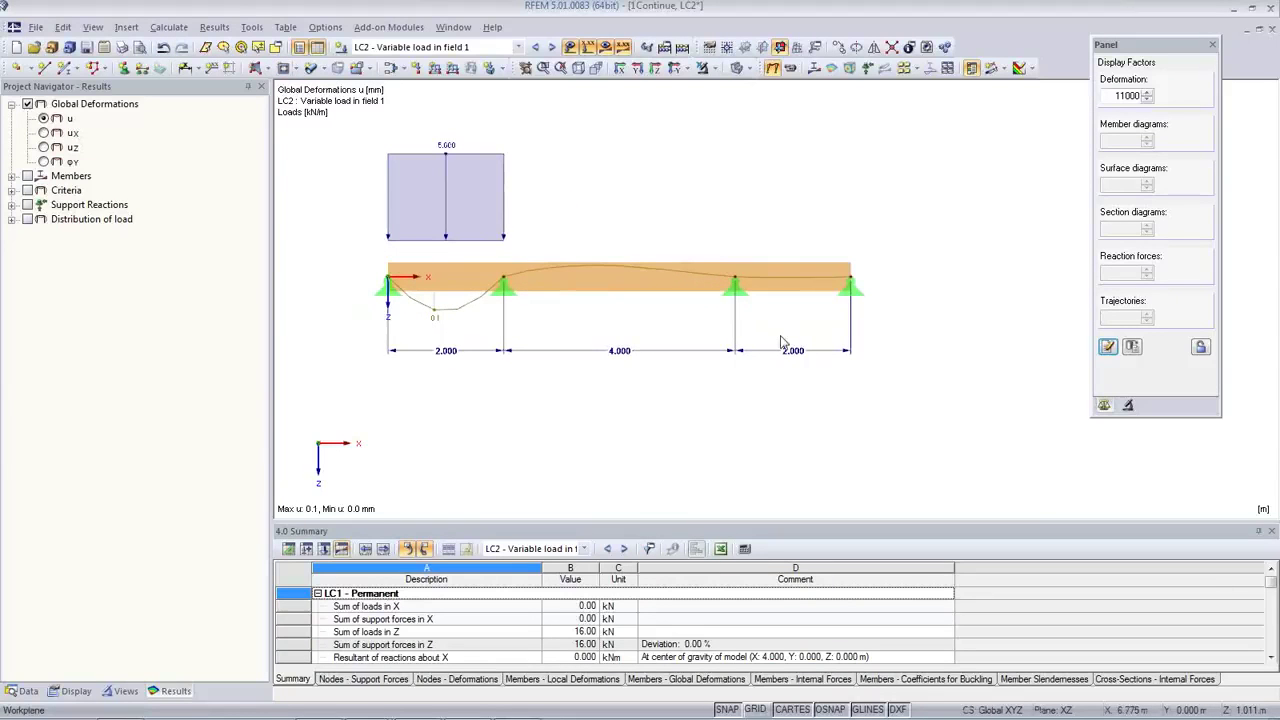
# Switch to the Block Manager and look through the RFEM blocks in the Flat Trusses category, including FT706c-crv-b and FT751p-crv-a.
pyautogui.moveTo(518, 706)
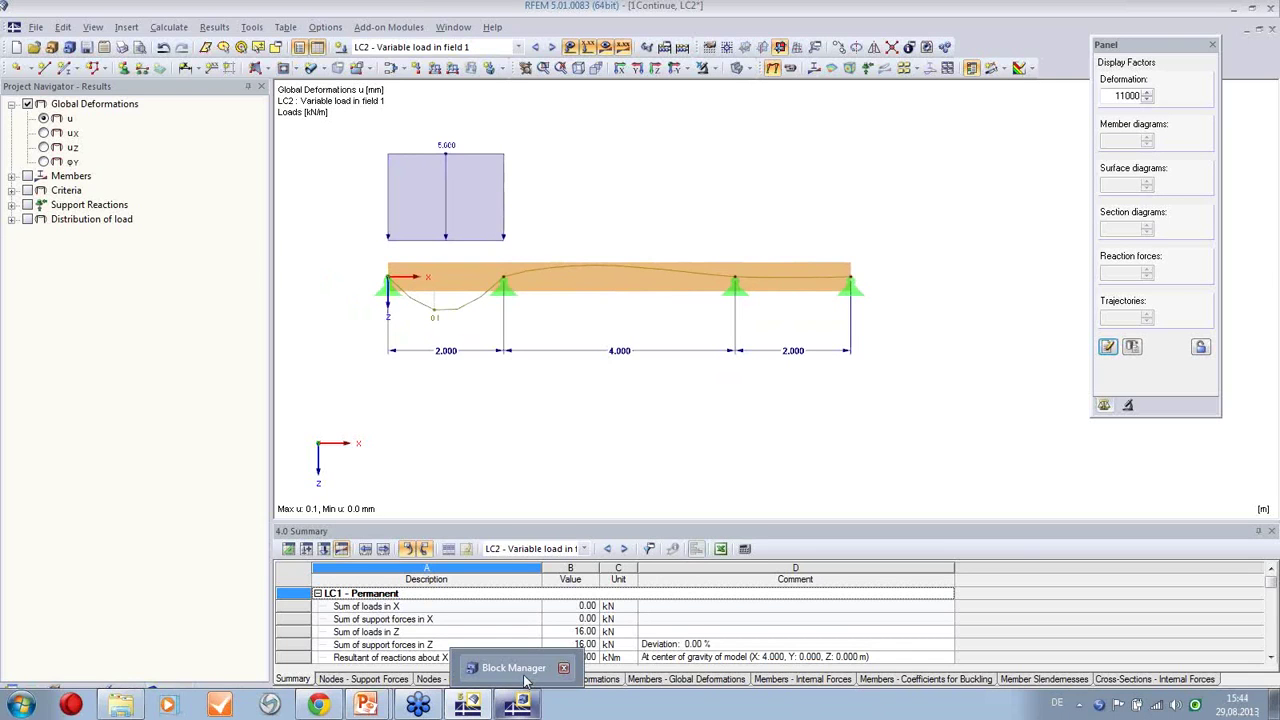
pyautogui.click(524, 679)
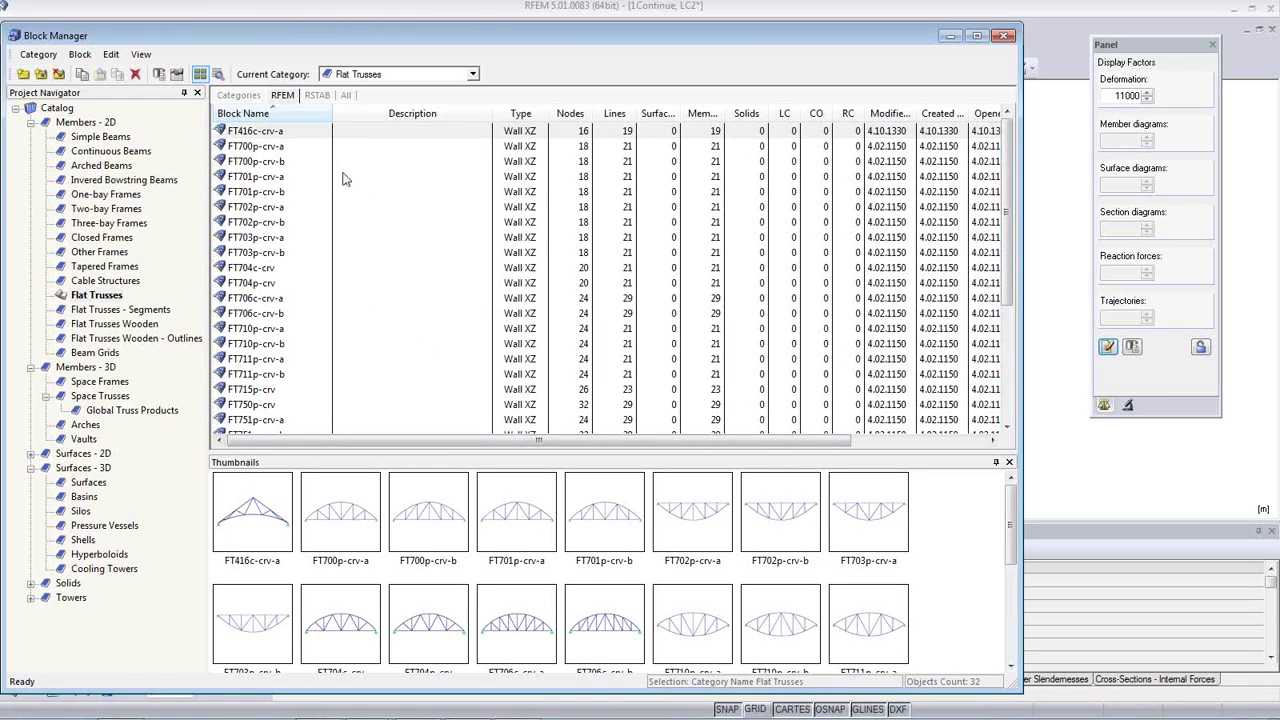
pyautogui.click(260, 193)
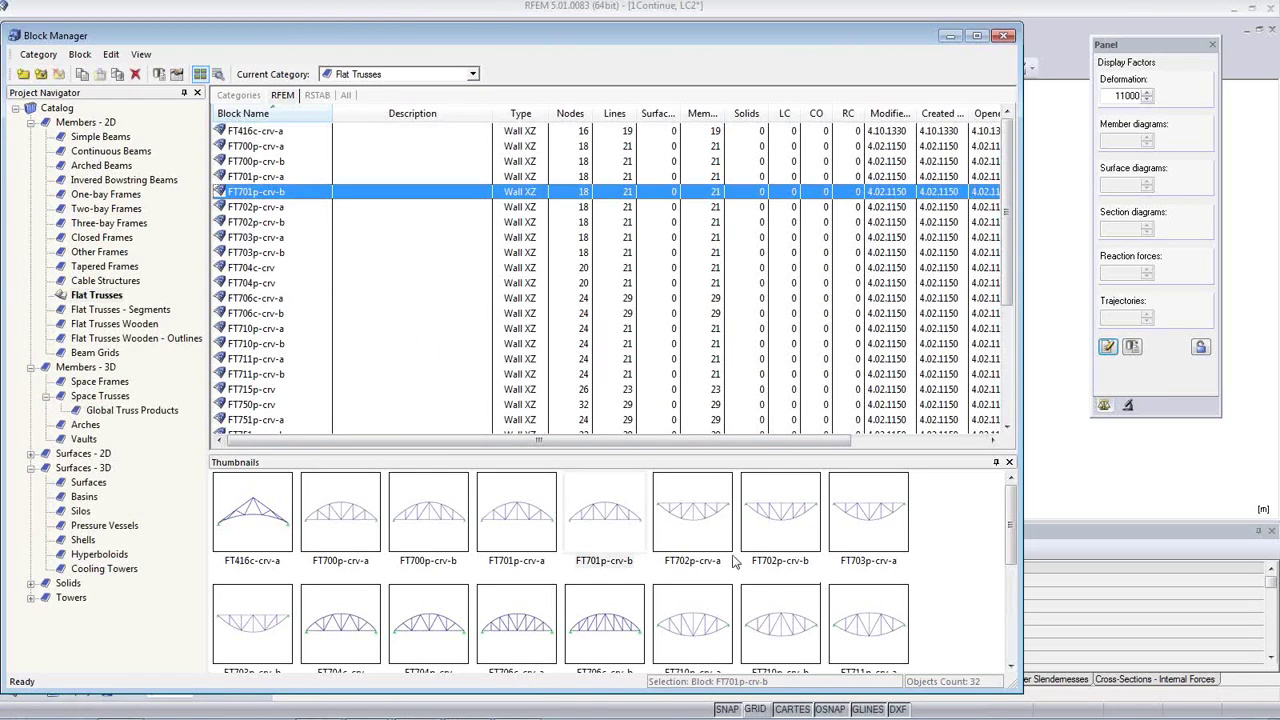
pyautogui.scroll(-2, 732, 563)
pyautogui.click(632, 628)
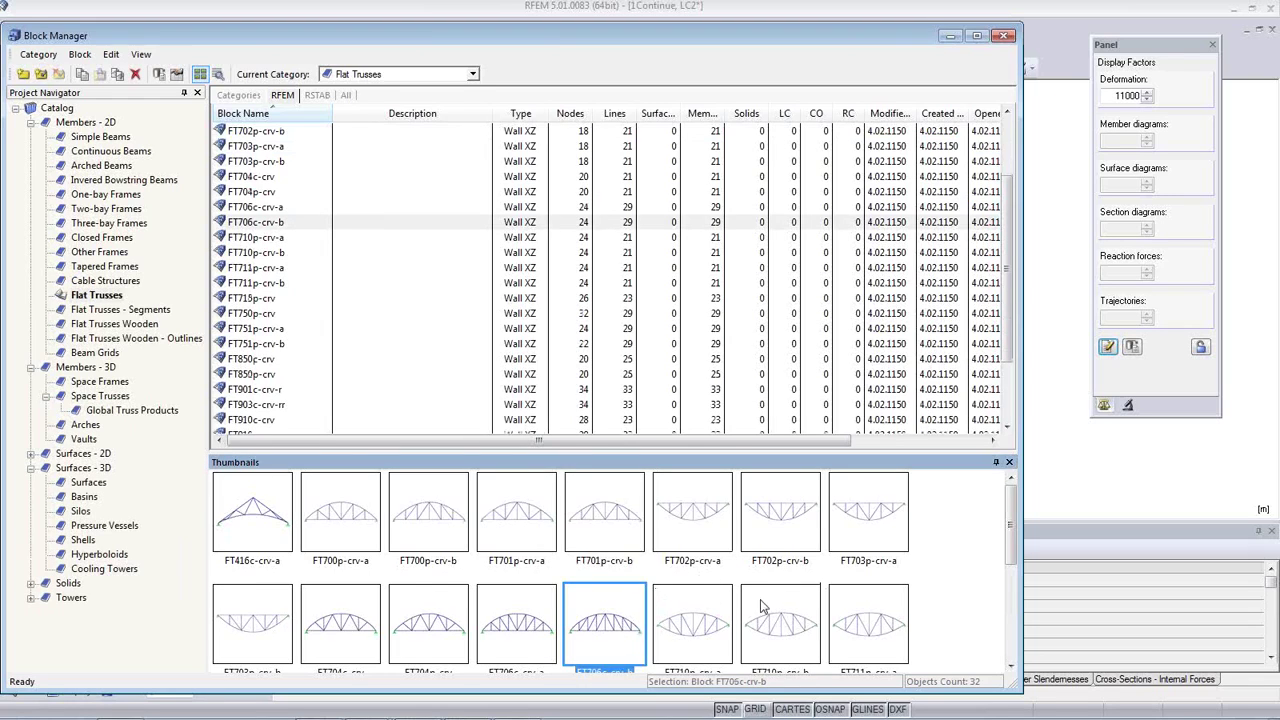
pyautogui.scroll(-3, 762, 607)
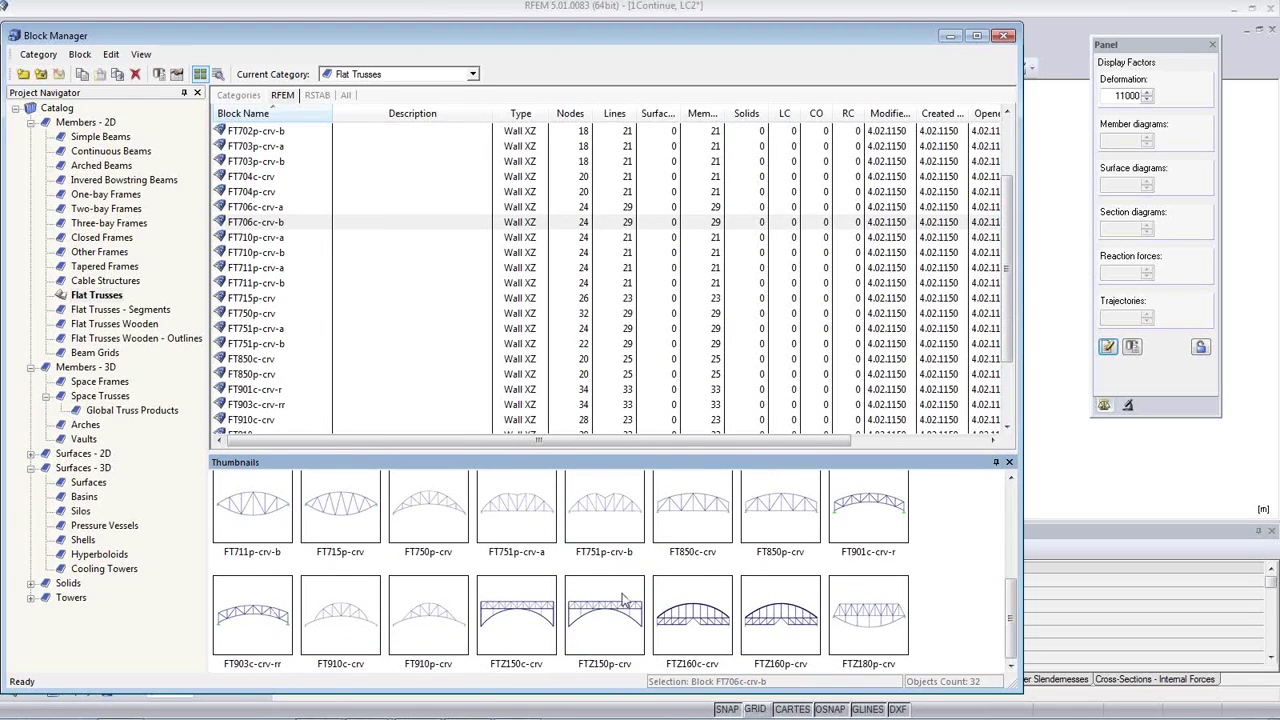
pyautogui.click(866, 545)
pyautogui.scroll(1, 508, 525)
pyautogui.click(510, 525)
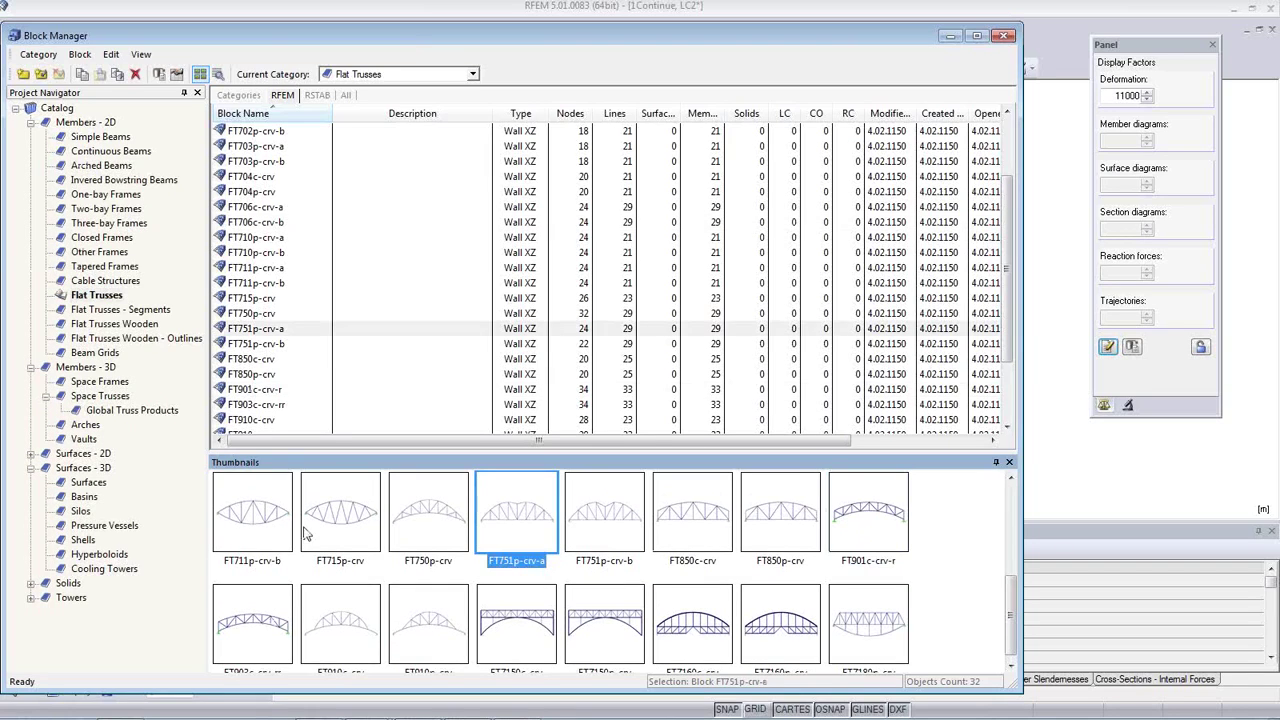
# Browse the wooden flat truss and Space Frames categories and the RSTAB blocks under Global Truss Products, including F34-2.0m and F33-2.0m.
pyautogui.click(130, 311)
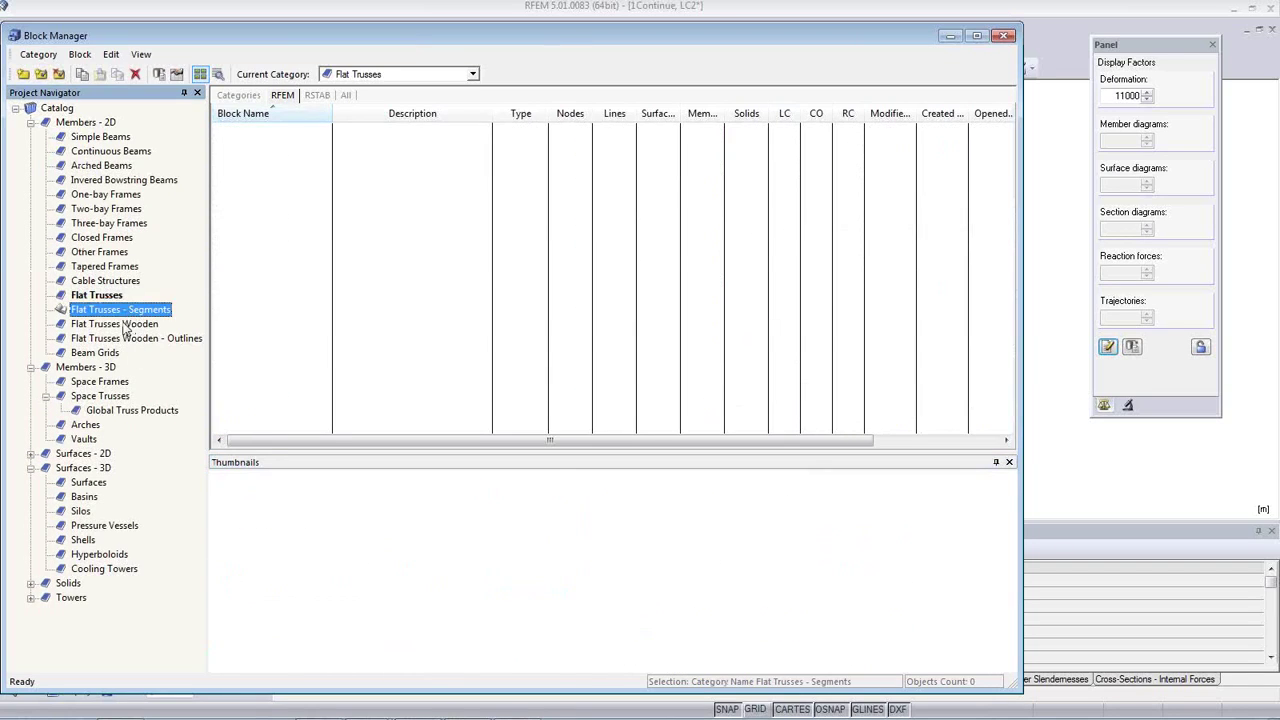
pyautogui.click(126, 325)
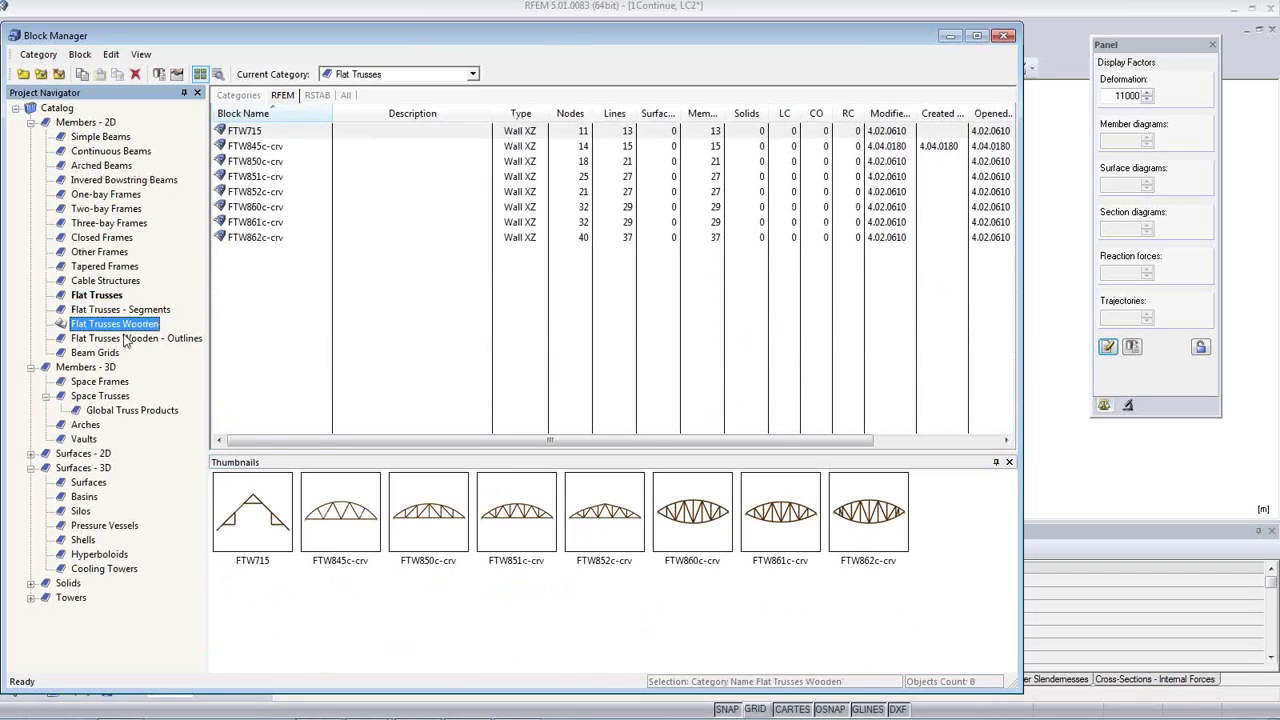
pyautogui.click(97, 383)
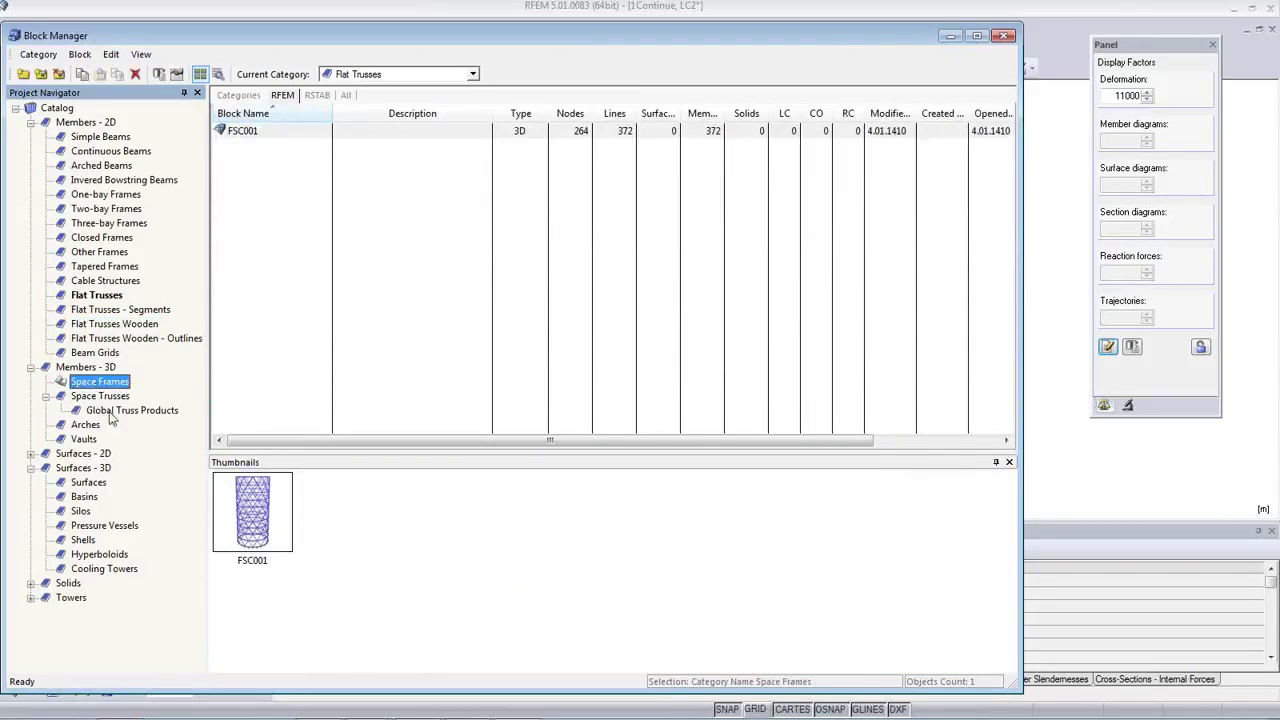
pyautogui.click(114, 411)
pyautogui.click(315, 96)
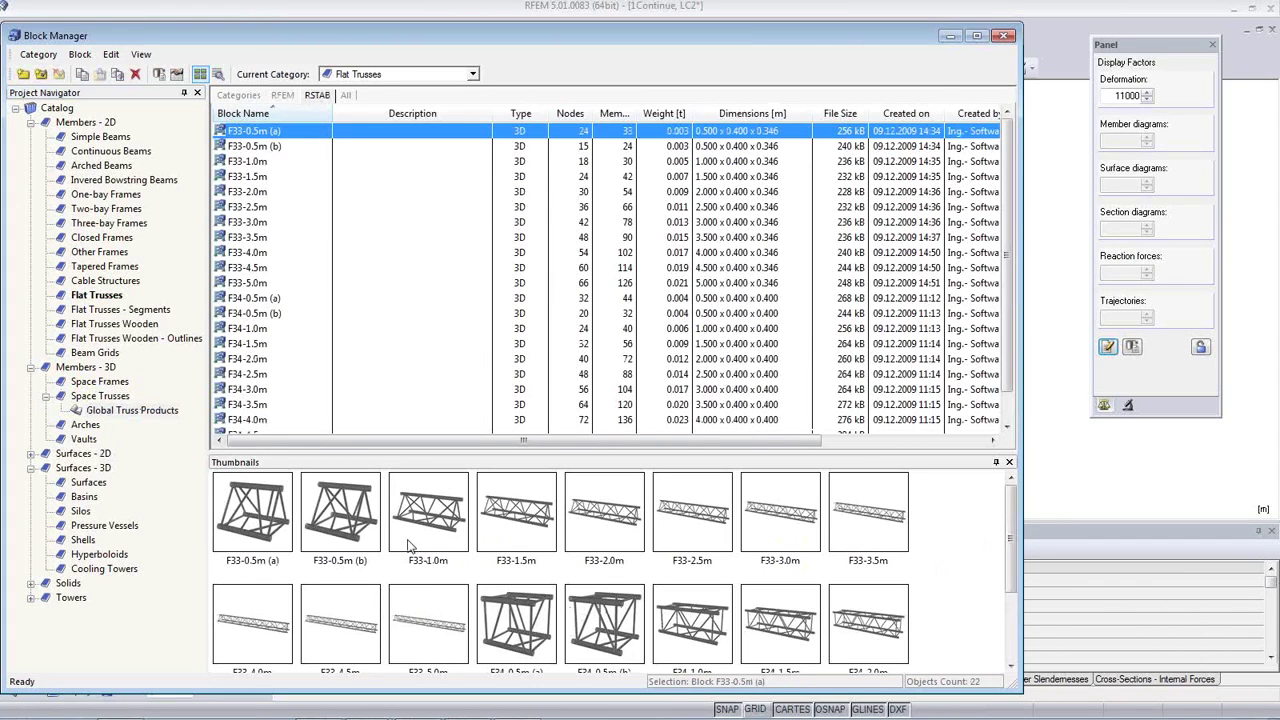
pyautogui.click(245, 360)
pyautogui.scroll(-1, 493, 400)
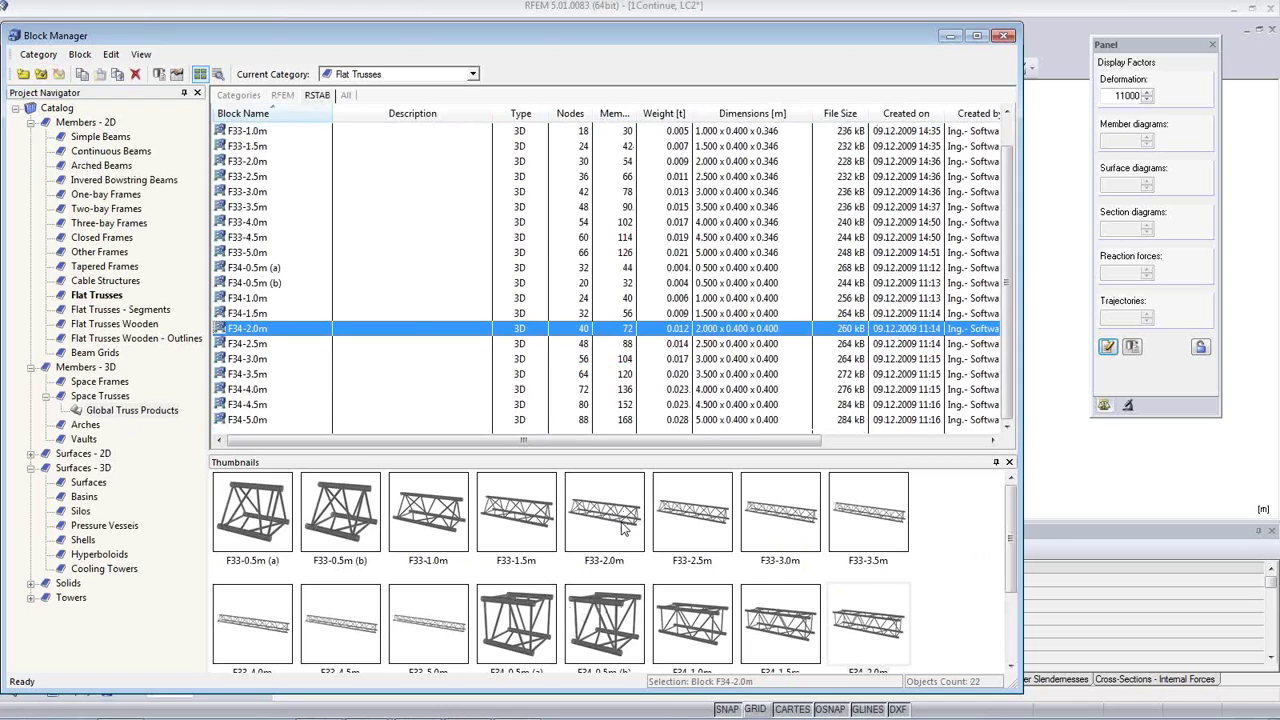
pyautogui.click(607, 530)
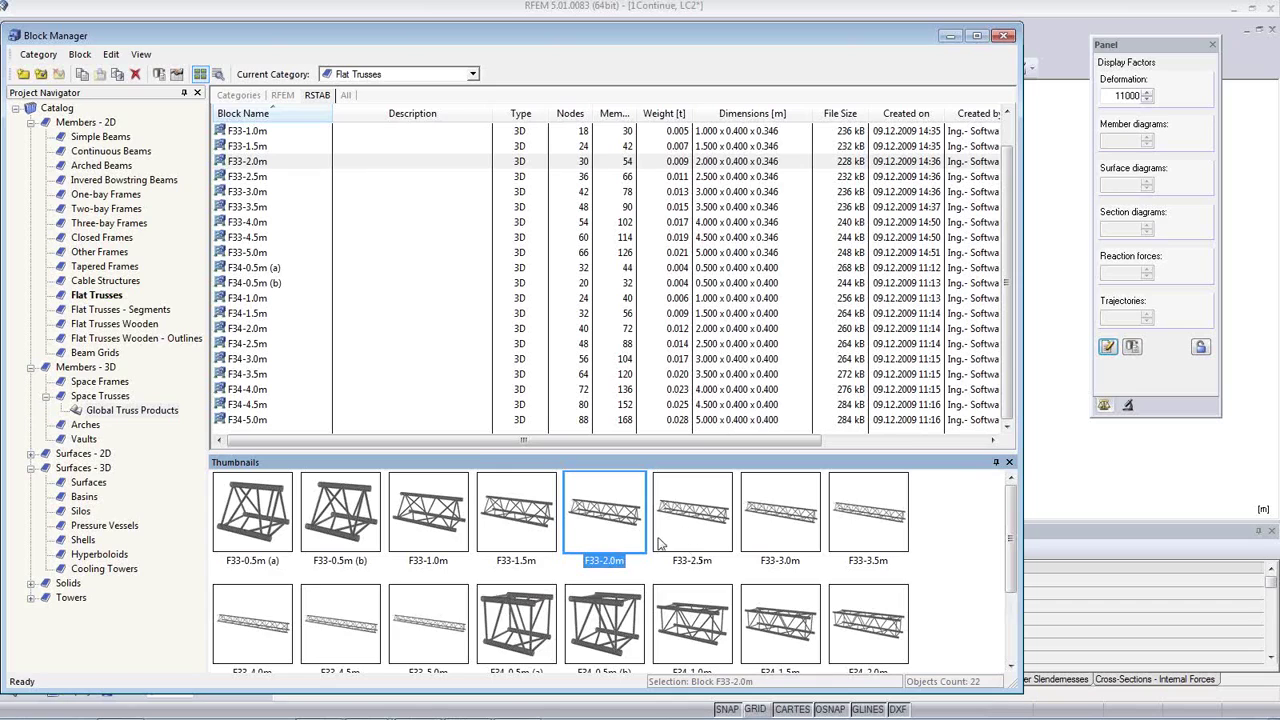
pyautogui.scroll(-2, 658, 543)
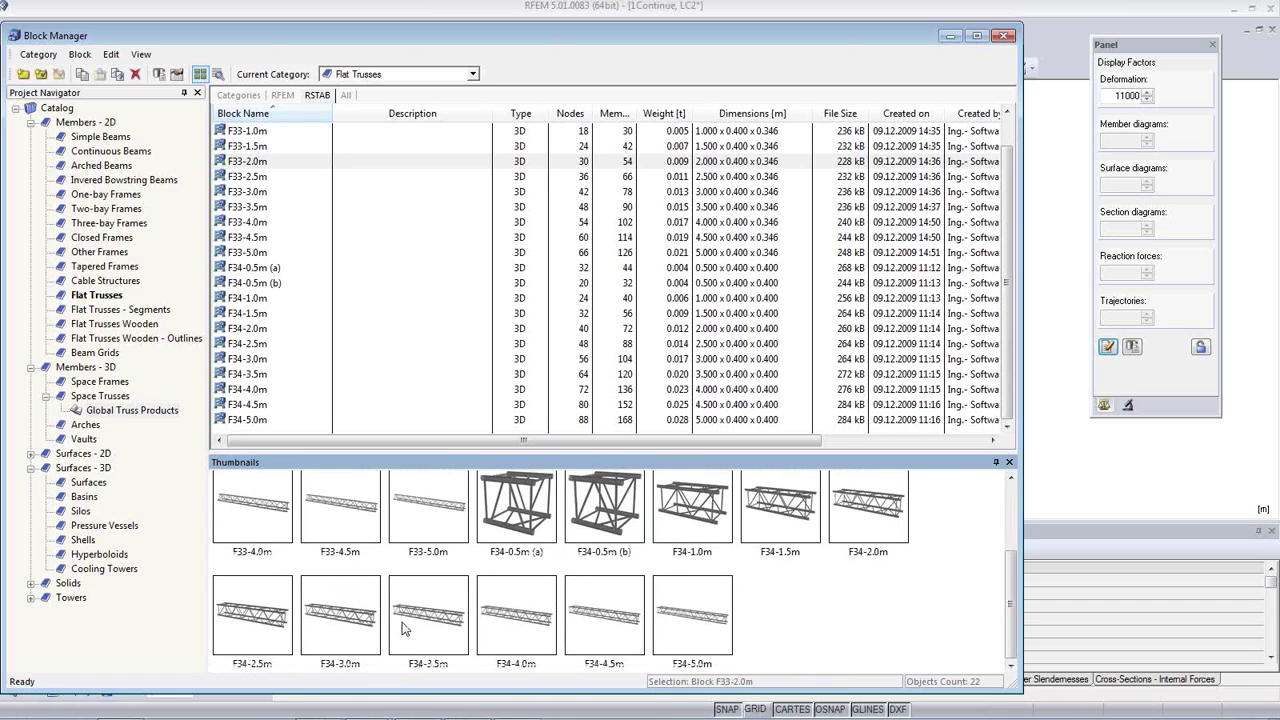
# Start inserting the RFEM flat truss block FT701p-crv-a and show the dimensions in its preview.
pyautogui.click(97, 295)
pyautogui.click(283, 95)
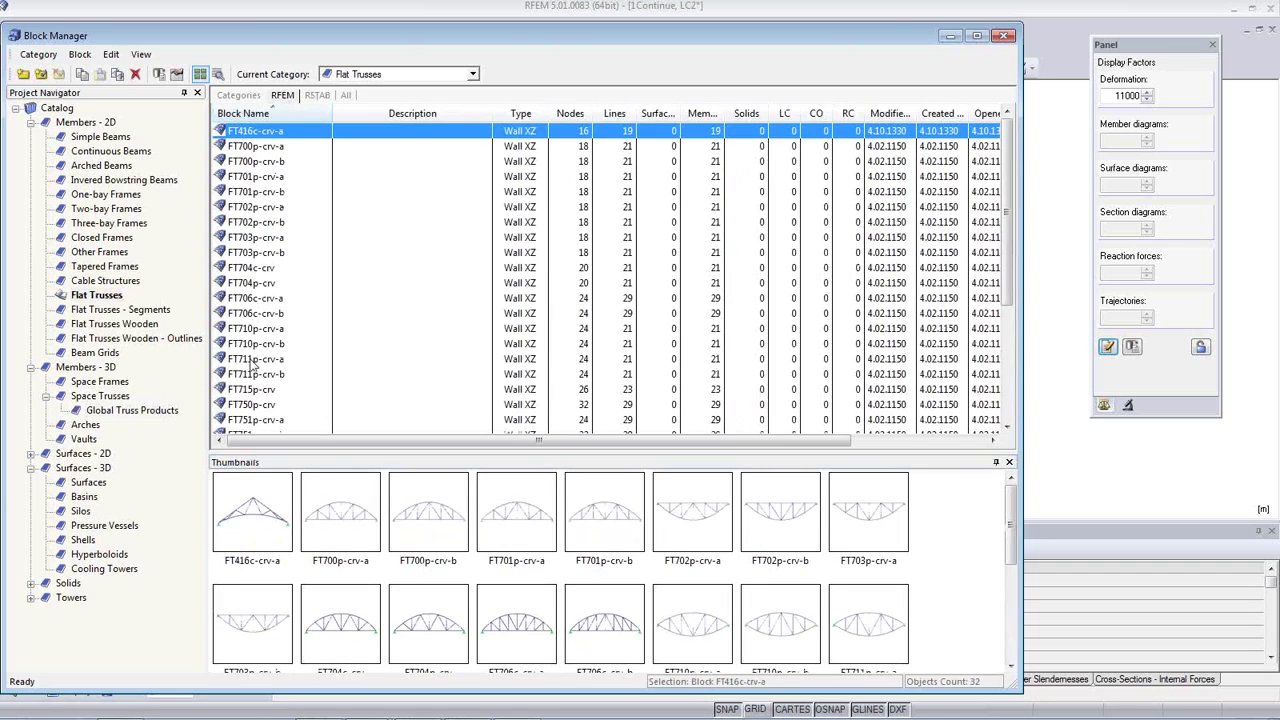
pyautogui.click(518, 540)
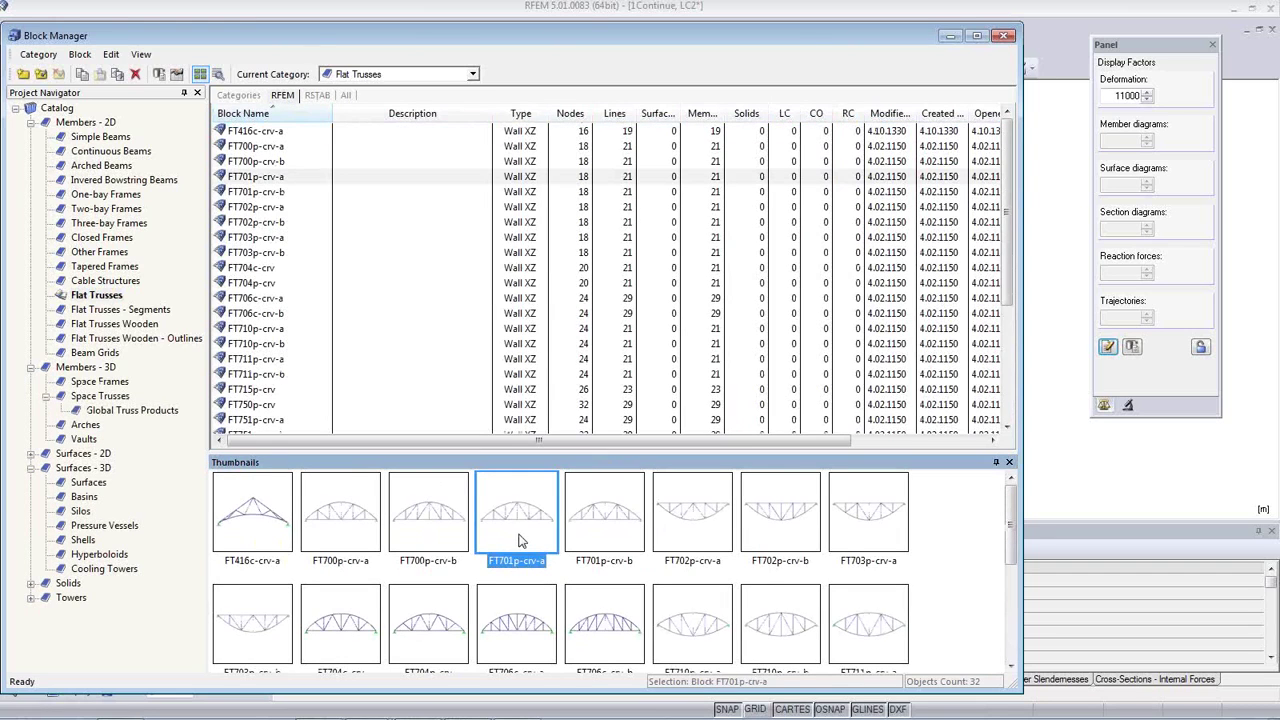
pyautogui.doubleClick(513, 516)
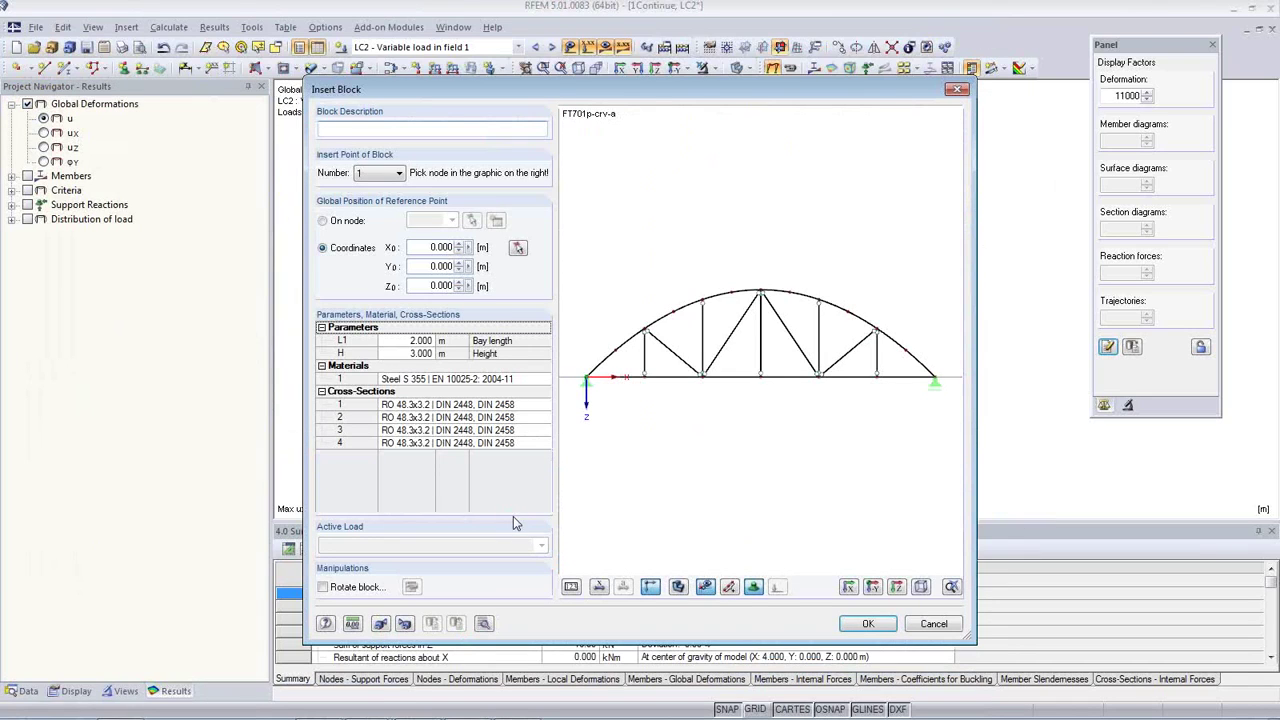
pyautogui.click(413, 340)
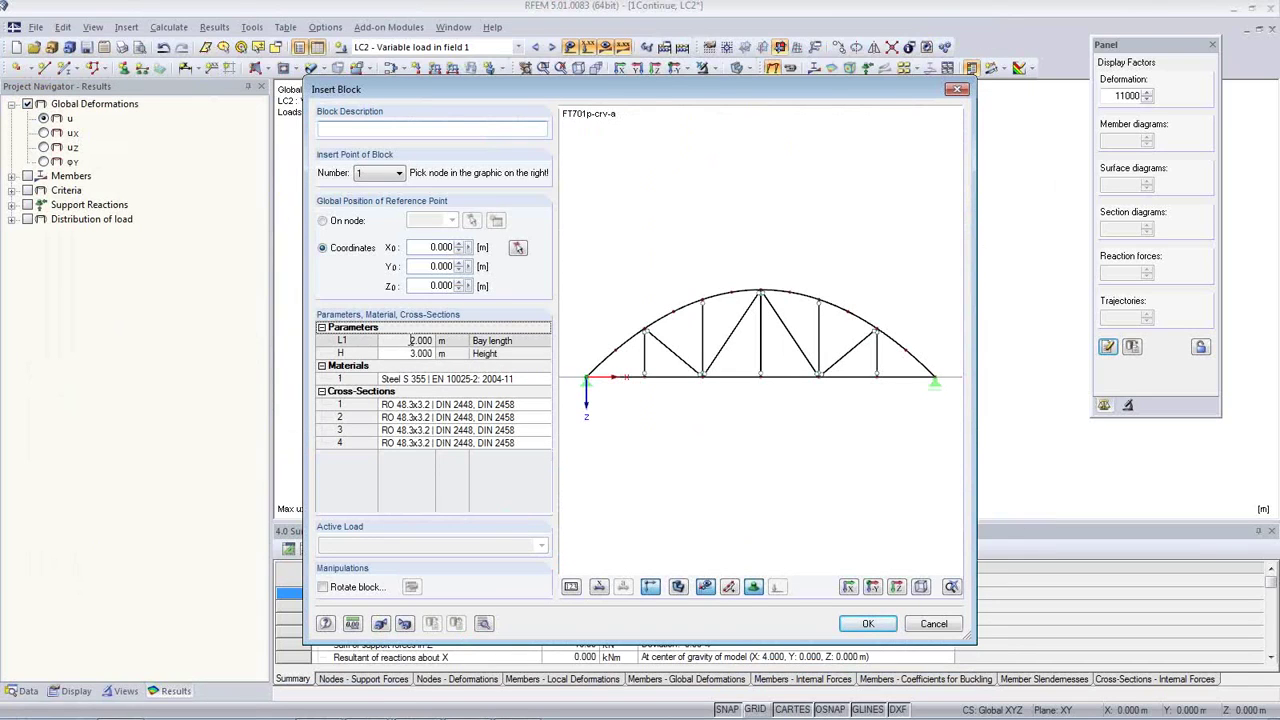
pyautogui.click(409, 340)
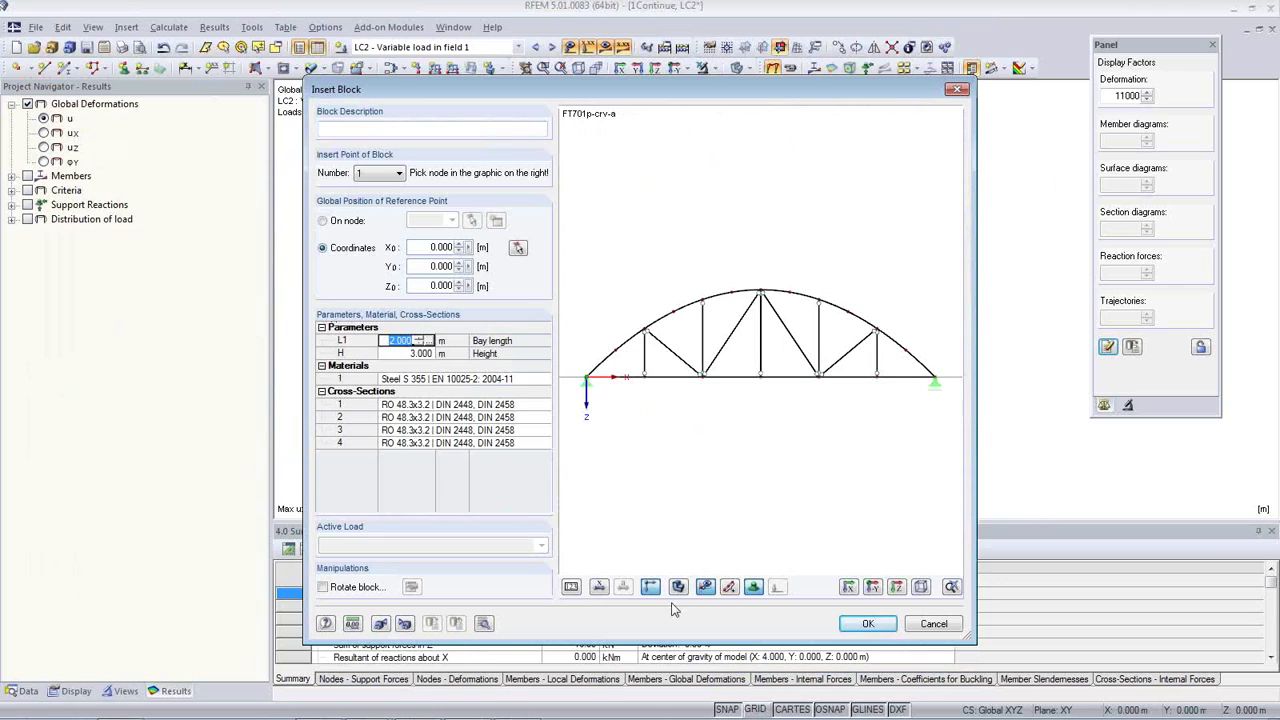
pyautogui.click(598, 587)
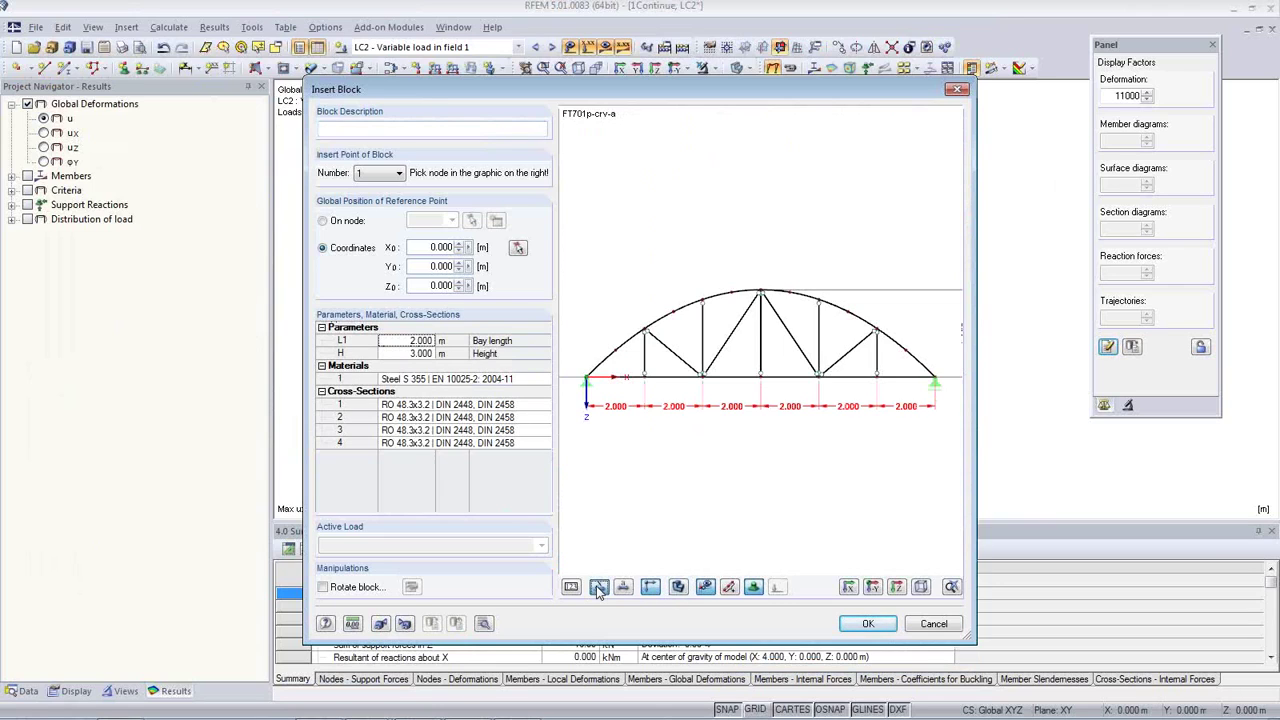
# Try a bay length L1 of 2.7 m for the truss block with an enlarged preview, and cancel the insertion.
pyautogui.click(418, 341)
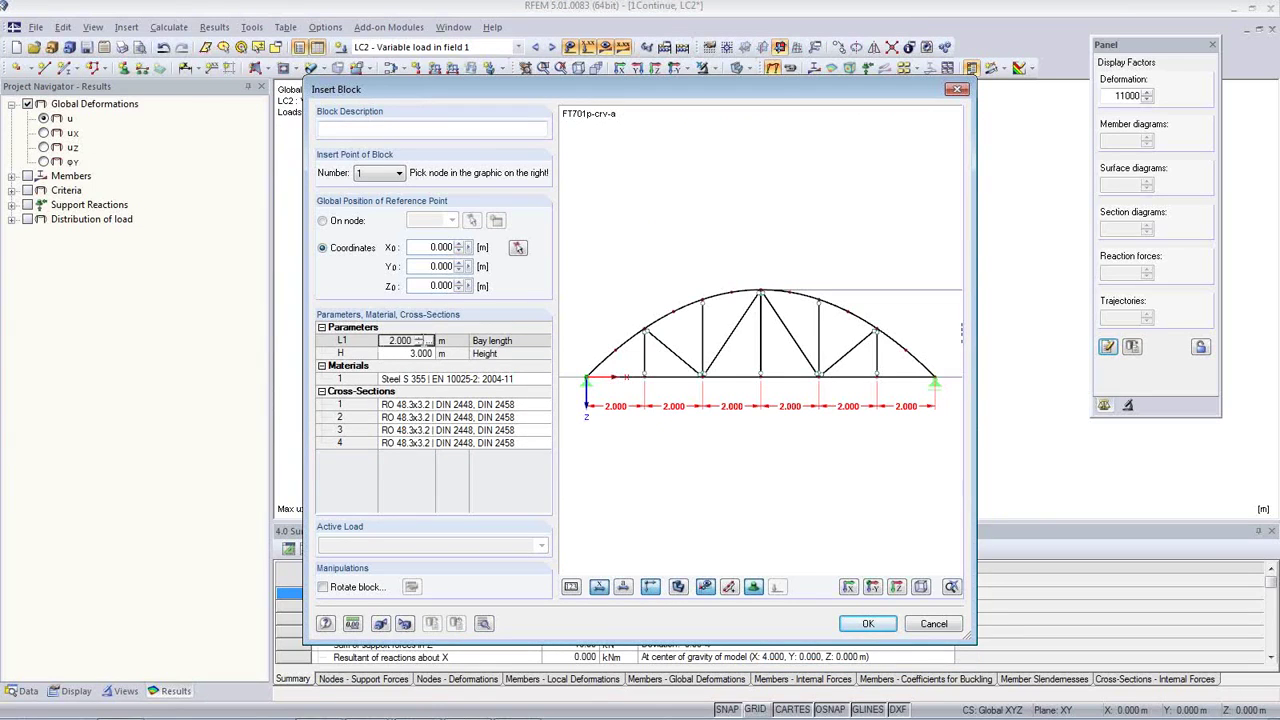
pyautogui.click(428, 337)
pyautogui.click(420, 338)
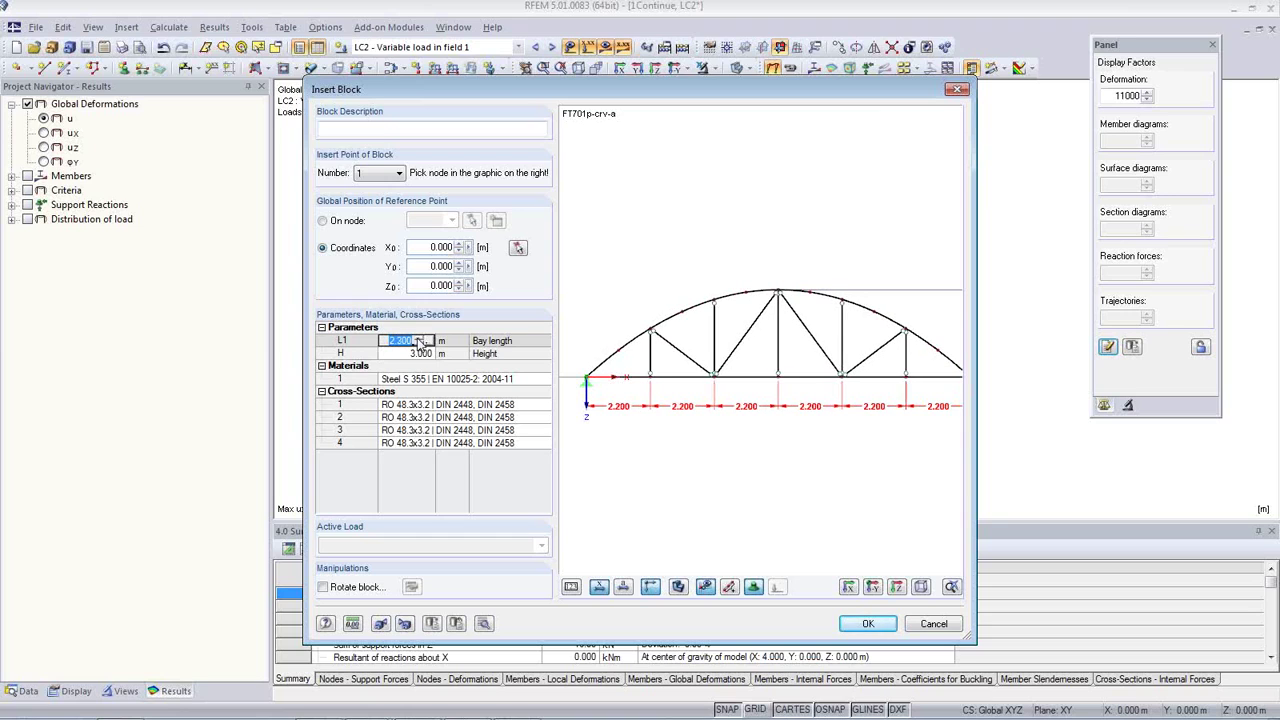
pyautogui.click(420, 338)
pyautogui.moveTo(975, 642); pyautogui.dragTo(1178, 649)
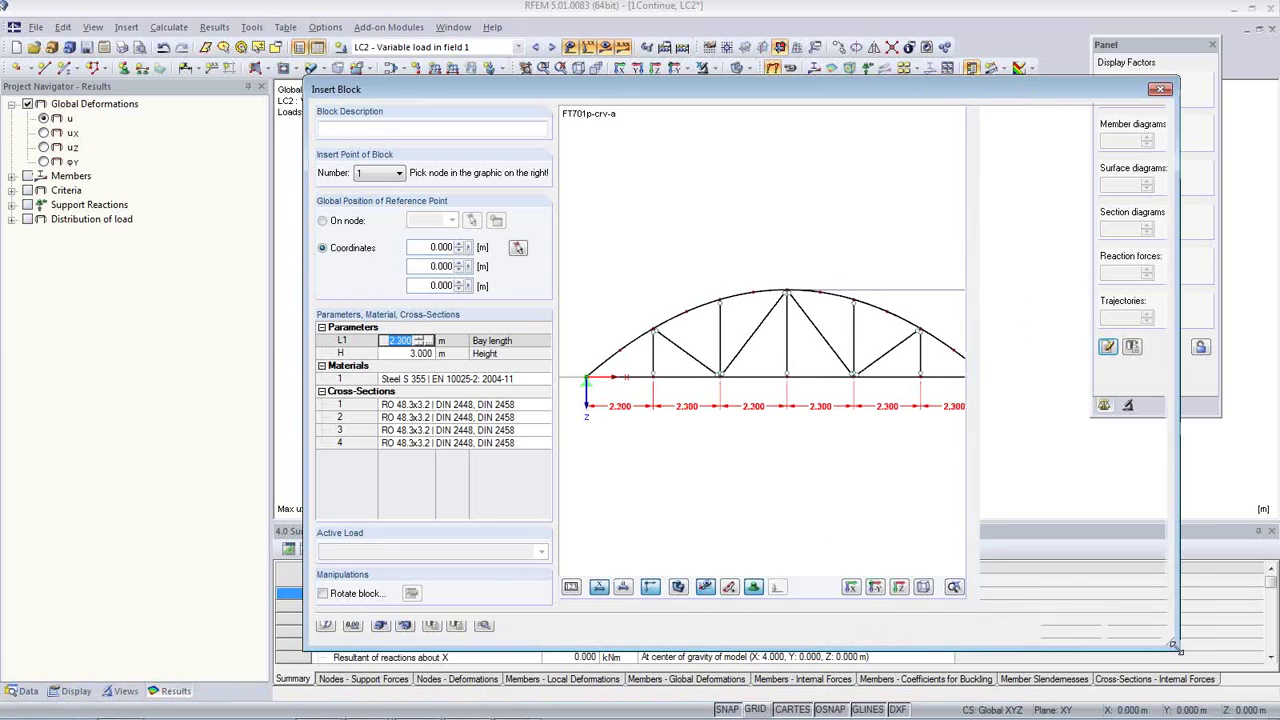
pyautogui.click(420, 338)
pyautogui.click(420, 338)
pyautogui.click(420, 338)
pyautogui.click(420, 338)
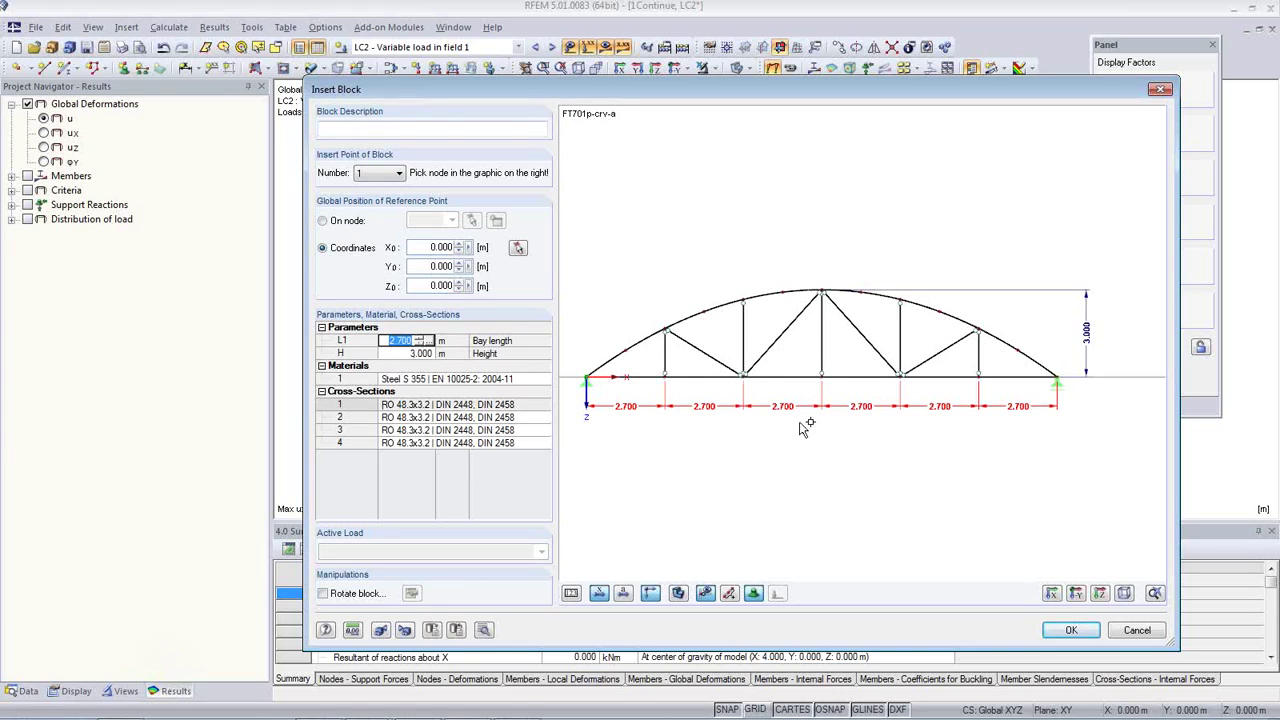
pyautogui.click(1137, 630)
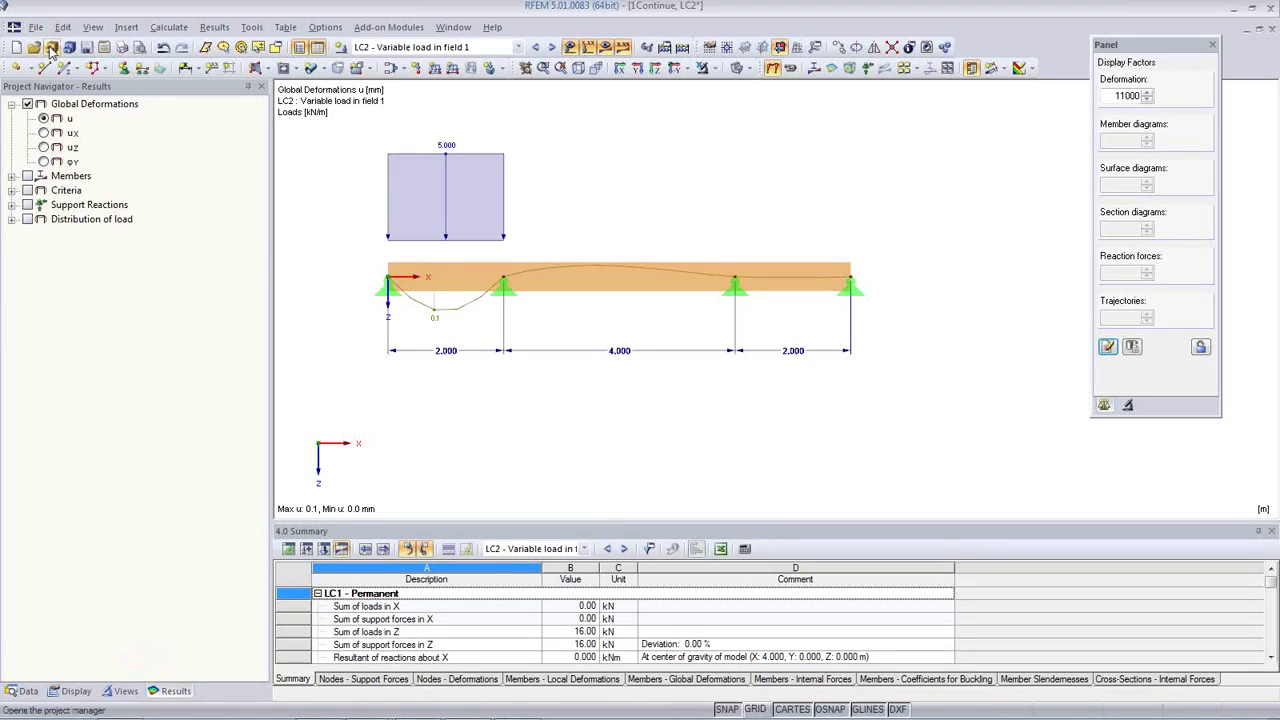
# Switch to the 3Pipes_Parametric model and view the three-pipe joint from several angles.
pyautogui.click(28, 691)
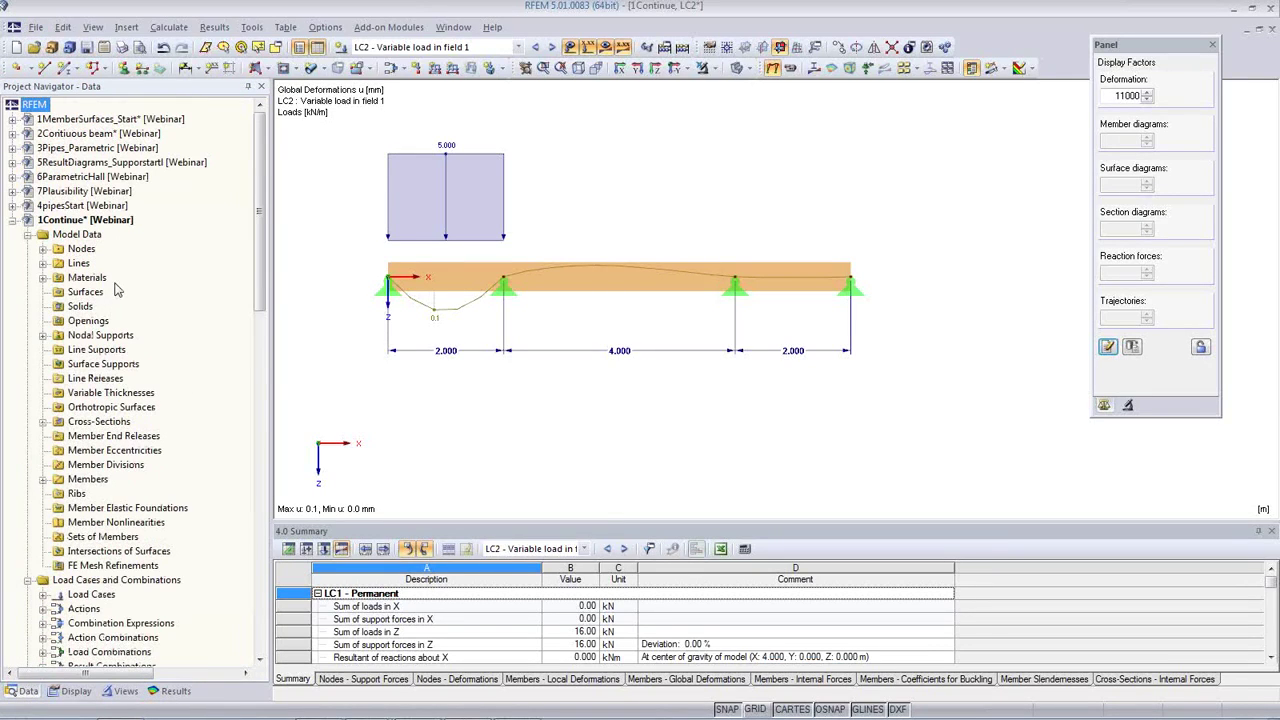
pyautogui.rightClick(97, 150)
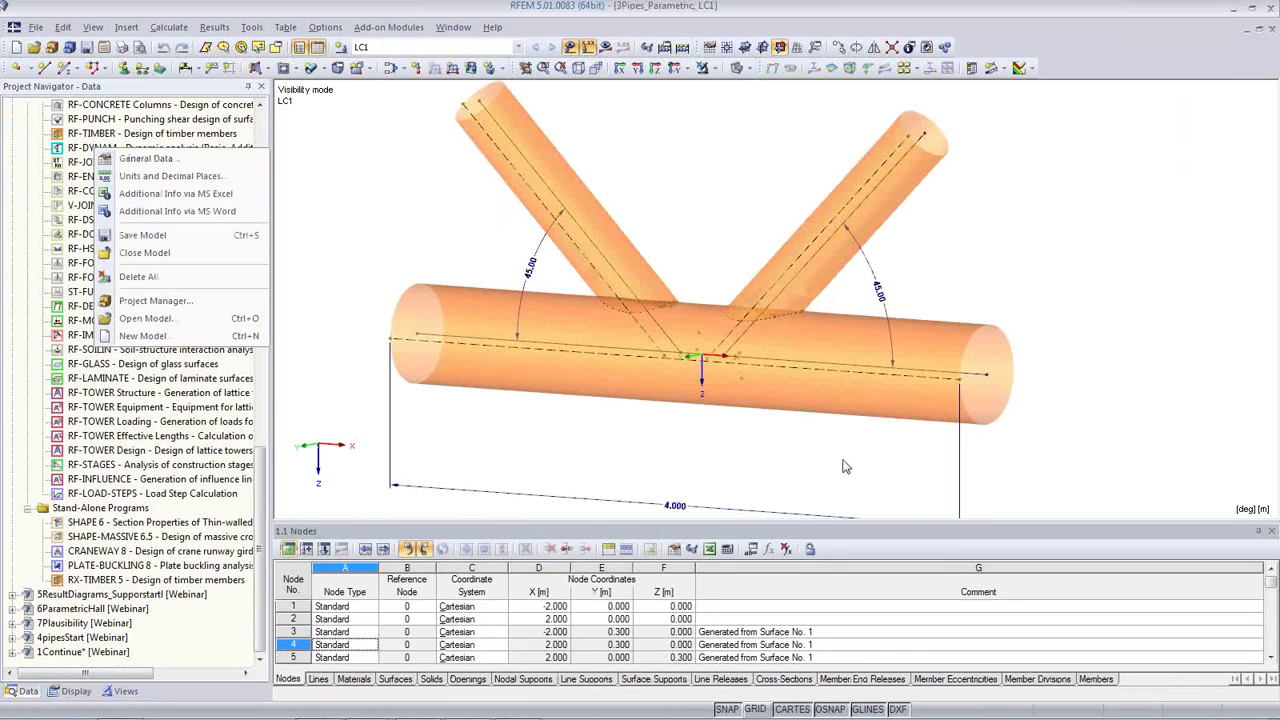
pyautogui.moveTo(845, 467); pyautogui.dragTo(819, 414, button='middle')
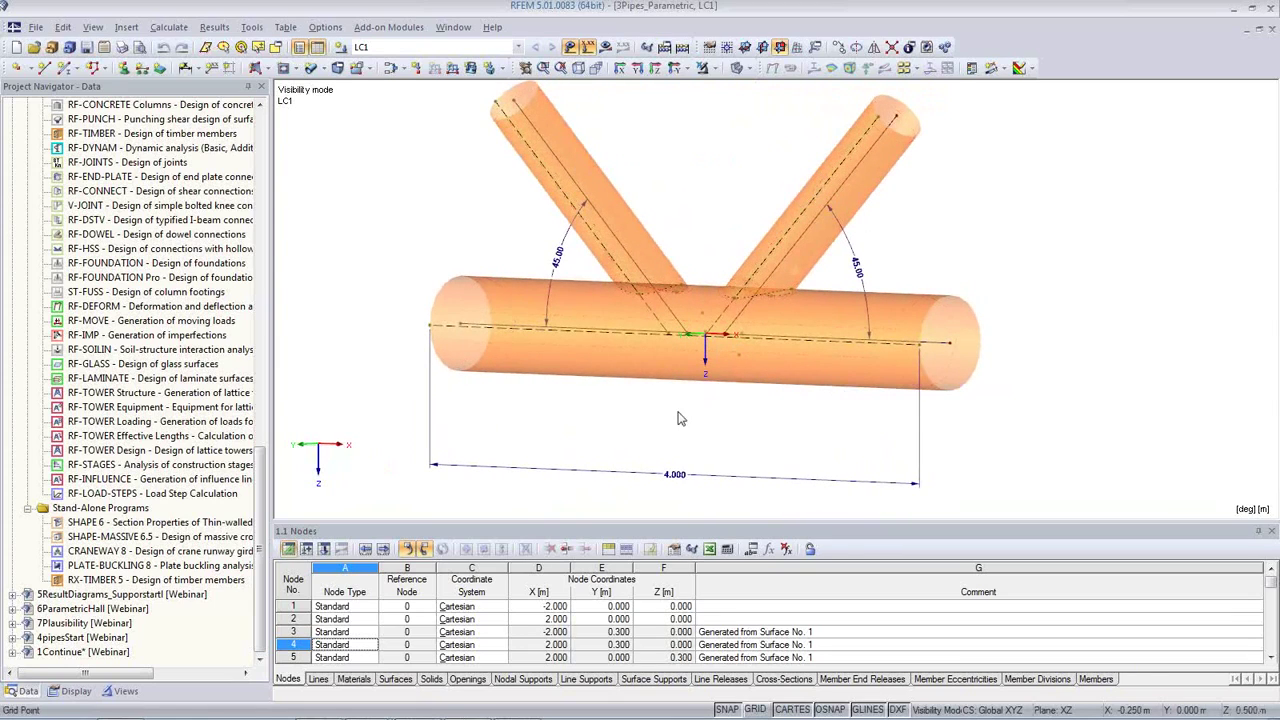
pyautogui.keyDown('ctrl'); pyautogui.moveTo(797, 427); pyautogui.dragTo(960, 399, button='middle'); pyautogui.keyUp('ctrl')
pyautogui.scroll(-3, 955, 400)
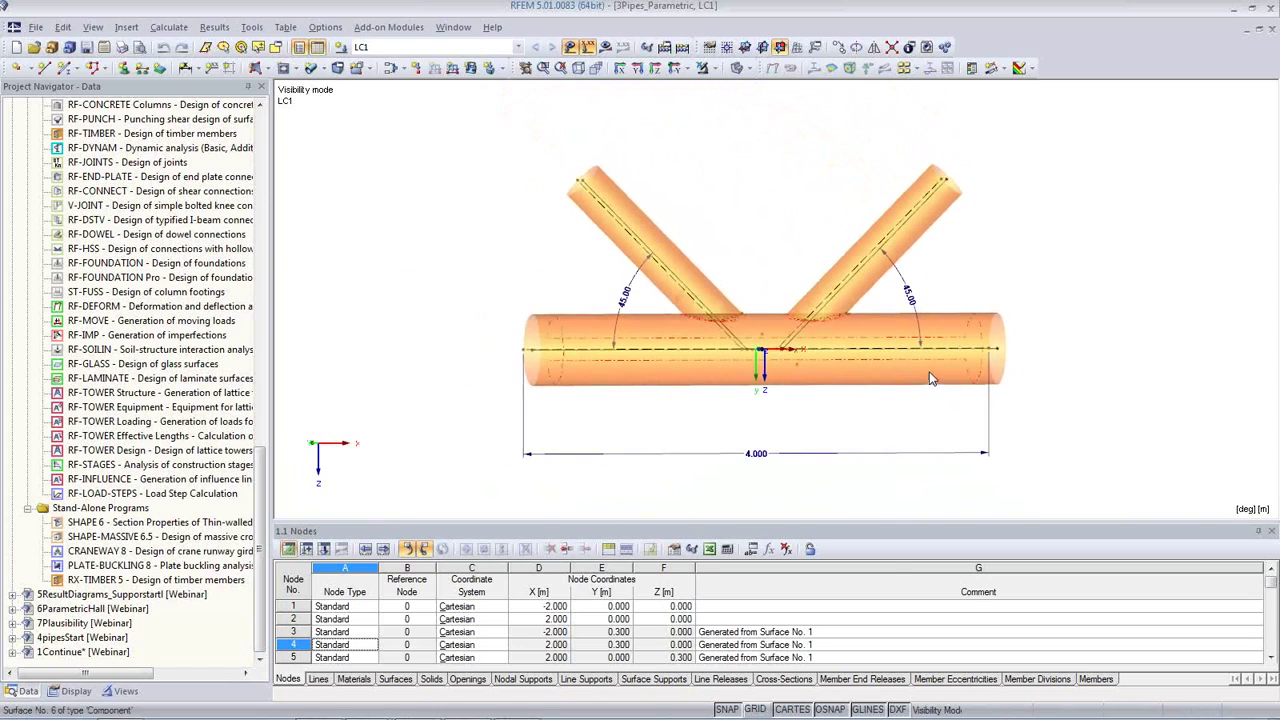
# Examine the main pipe's surface properties and the connections between the three pipes.
pyautogui.doubleClick(930, 378)
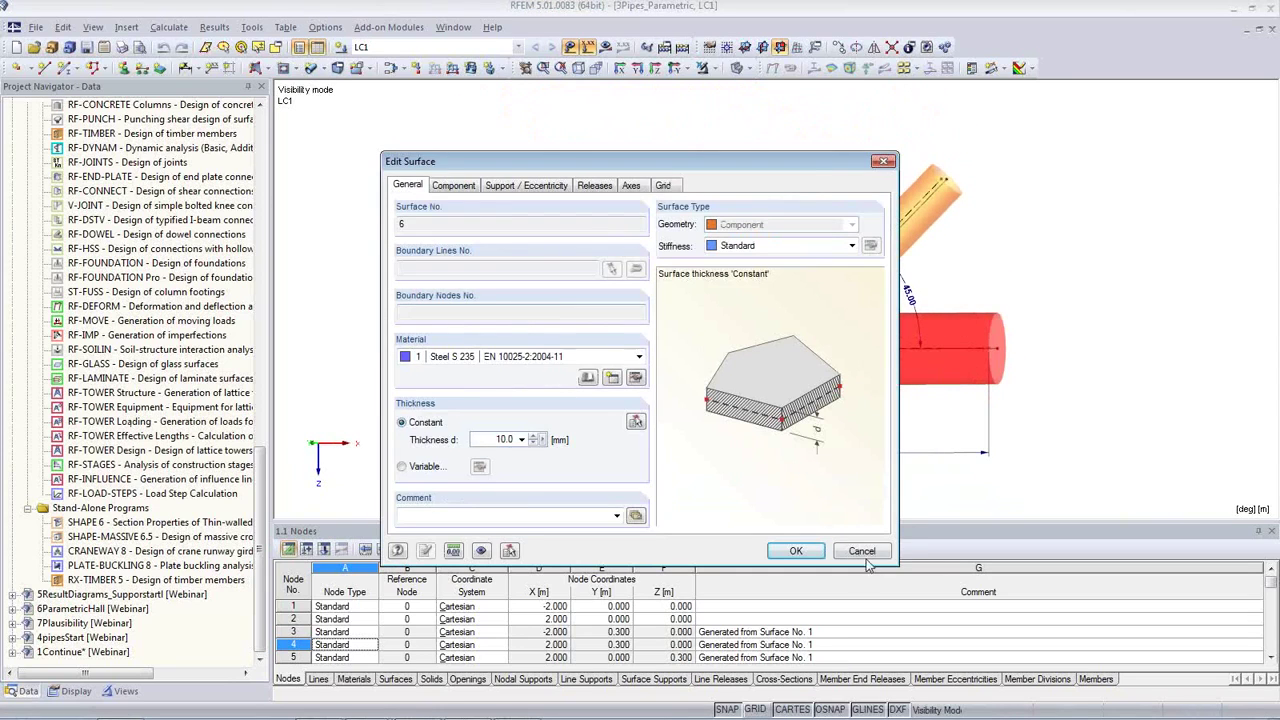
pyautogui.press('Escape')
pyautogui.moveTo(906, 436); pyautogui.dragTo(769, 386, button='middle')
pyautogui.scroll(2, 767, 378)
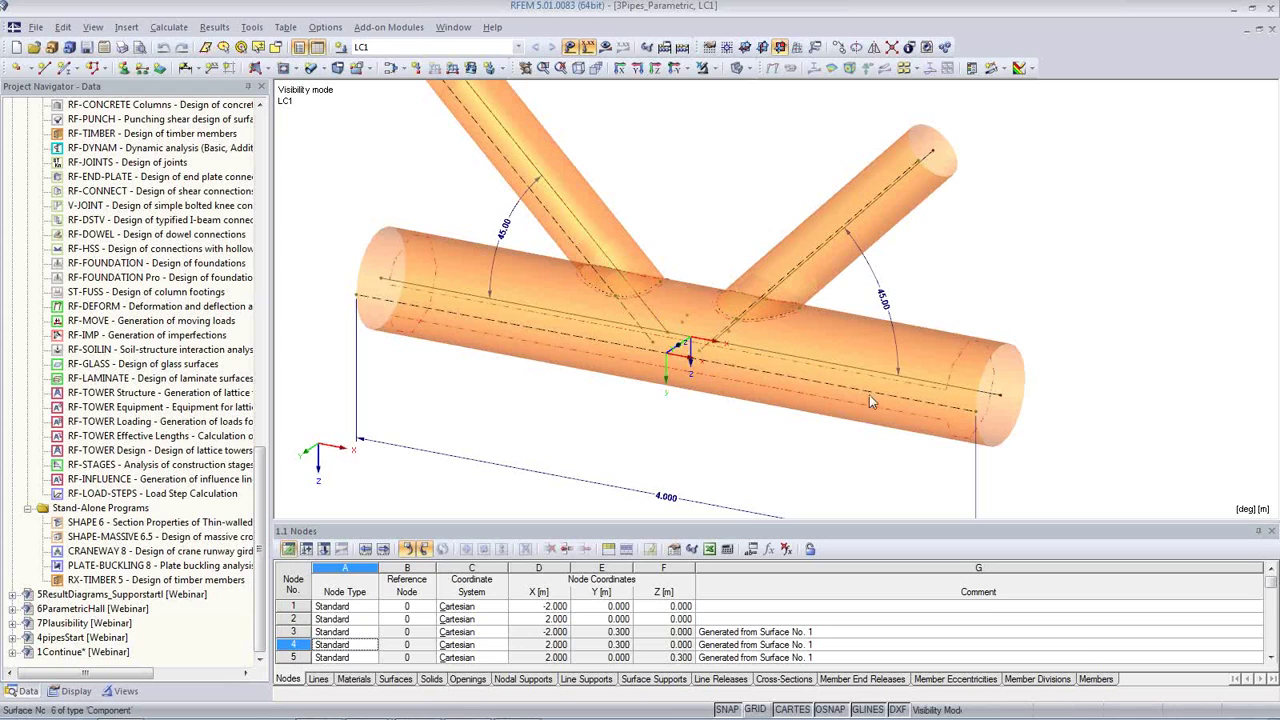
pyautogui.click(857, 359)
pyautogui.keyDown('ctrl'); pyautogui.moveTo(757, 433); pyautogui.dragTo(866, 286, button='middle'); pyautogui.keyUp('ctrl')
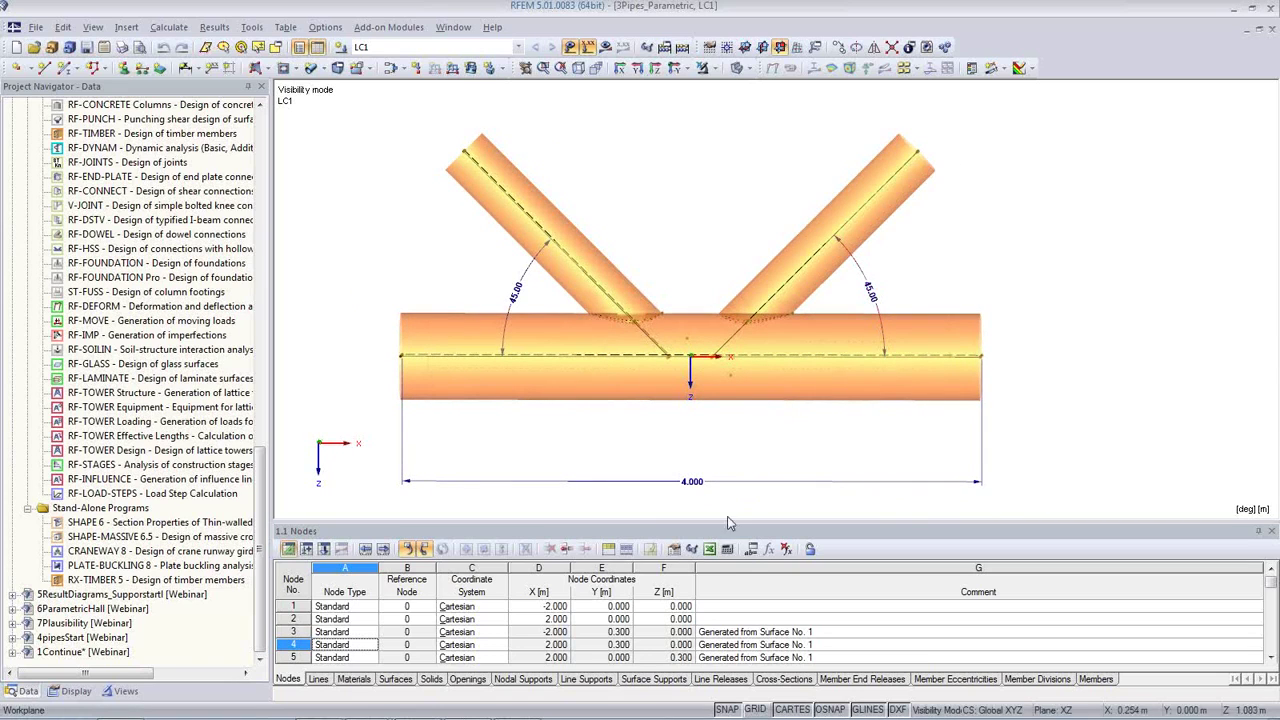
# Open the parameter list of the pipe joint and set Angle_left to 30 degrees.
pyautogui.click(752, 548)
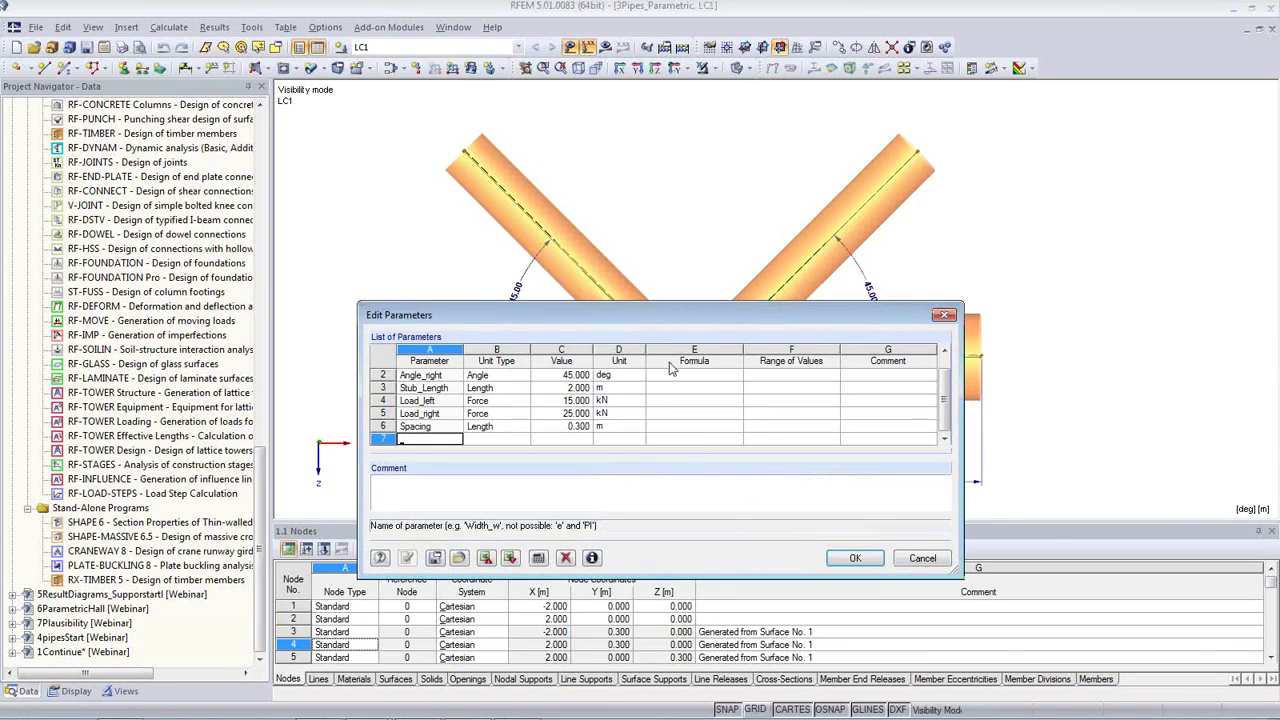
pyautogui.moveTo(676, 320); pyautogui.dragTo(693, 458)
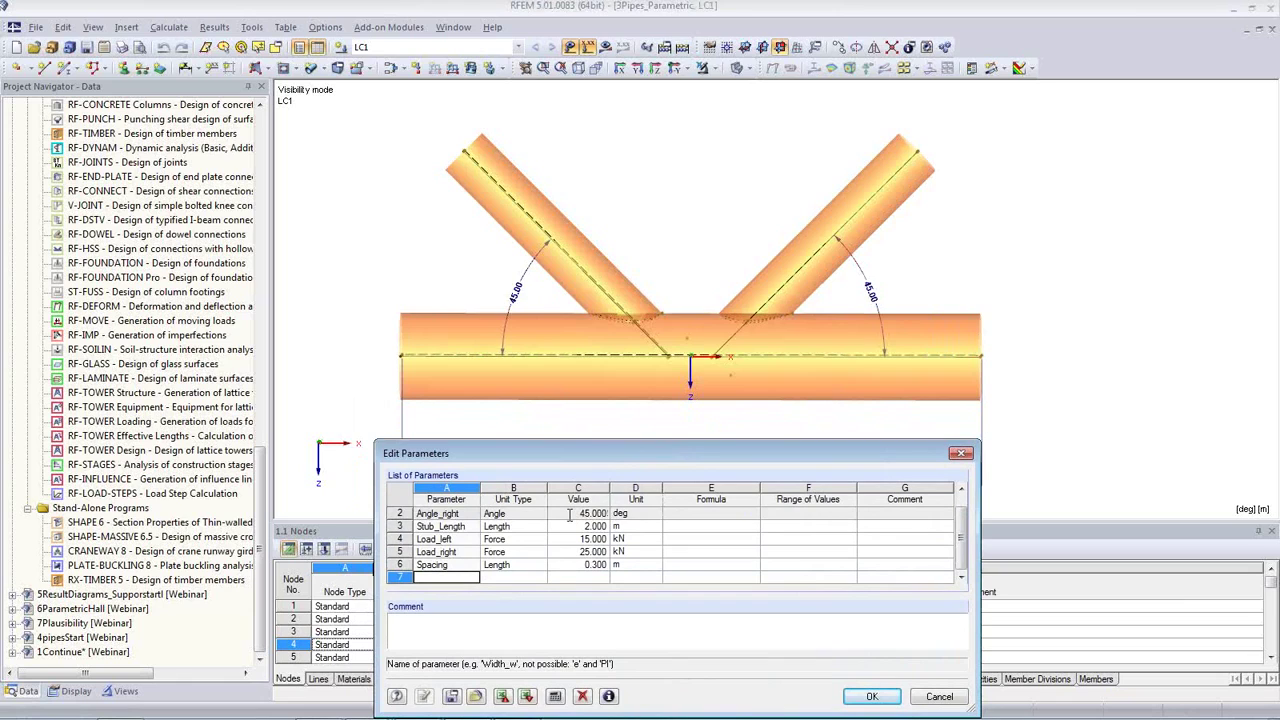
pyautogui.click(569, 514)
pyautogui.scroll(1, 569, 514)
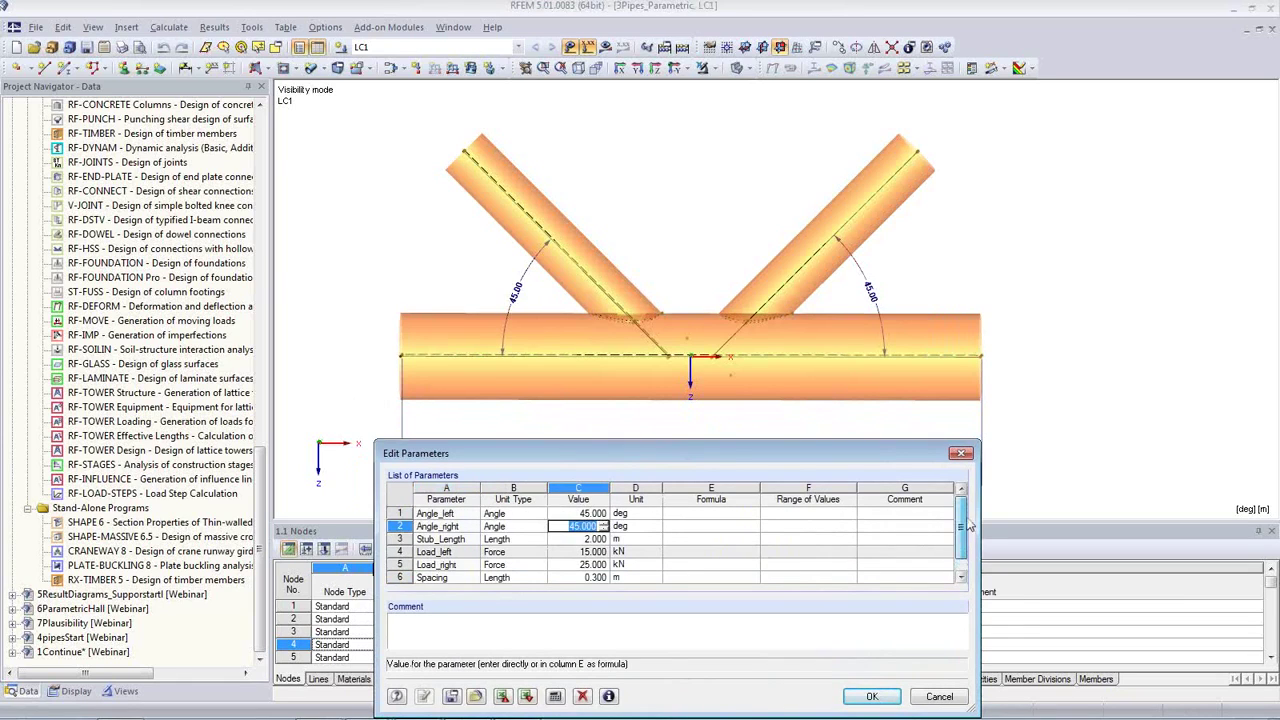
pyautogui.click(580, 513)
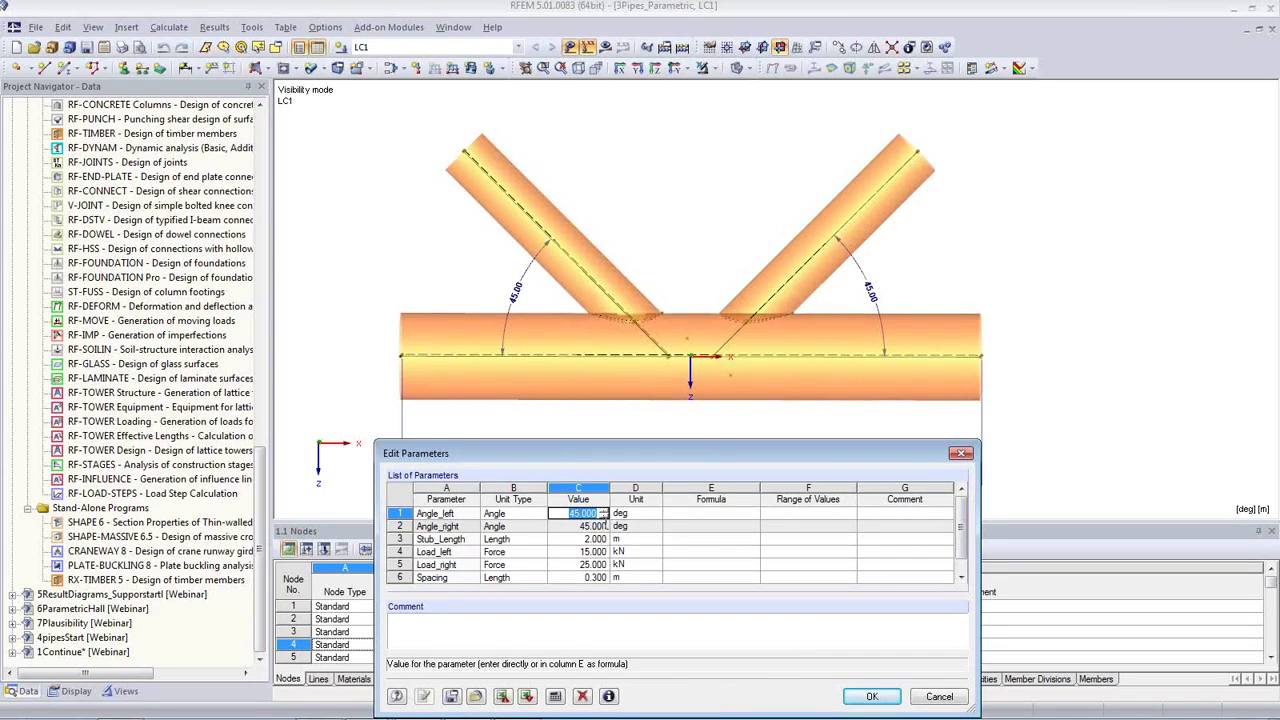
pyautogui.write('30')
pyautogui.press('Tab')
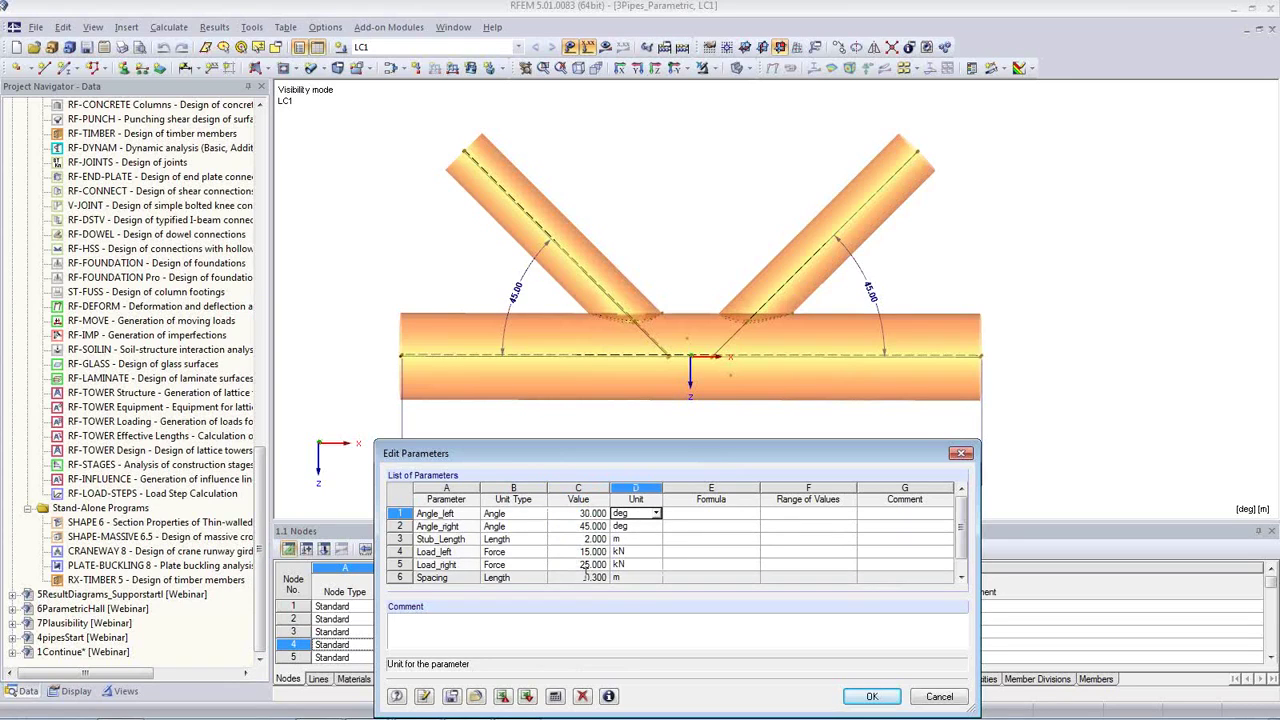
# Set Angle_right to 50 degrees and apply the edited parameters to the pipe joint.
pyautogui.press('Return')
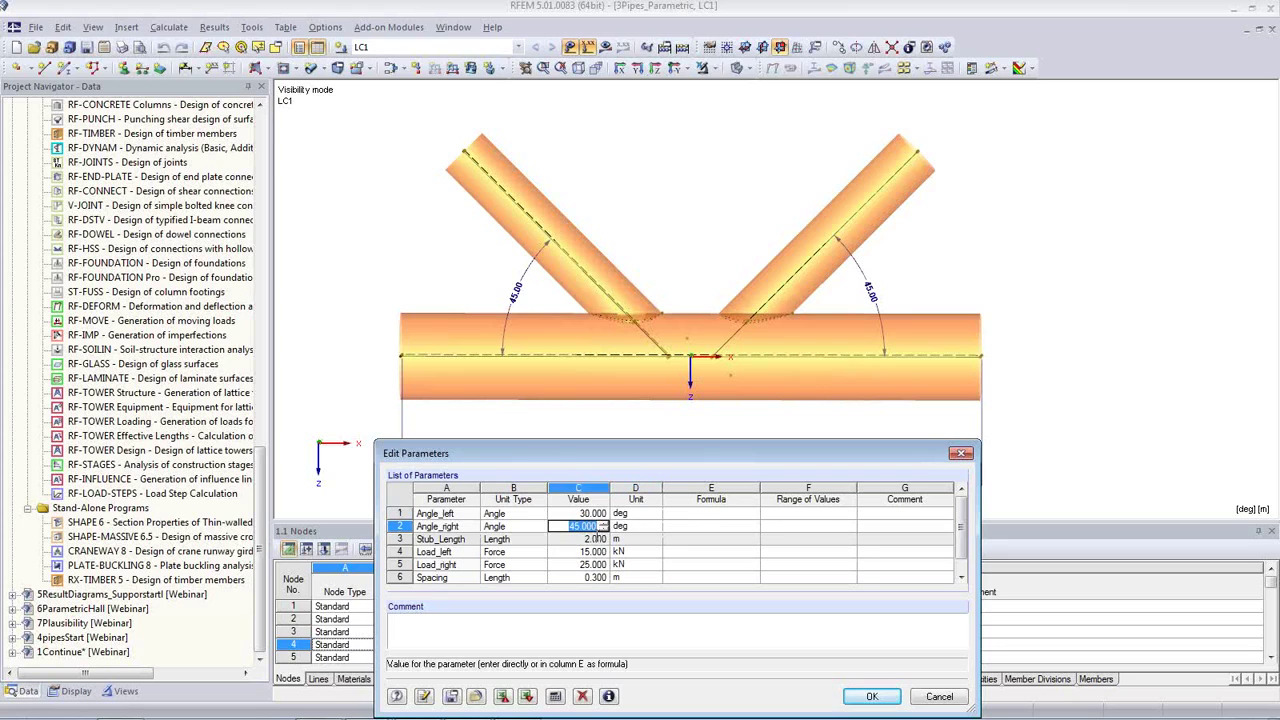
pyautogui.write('50')
pyautogui.press('Return')
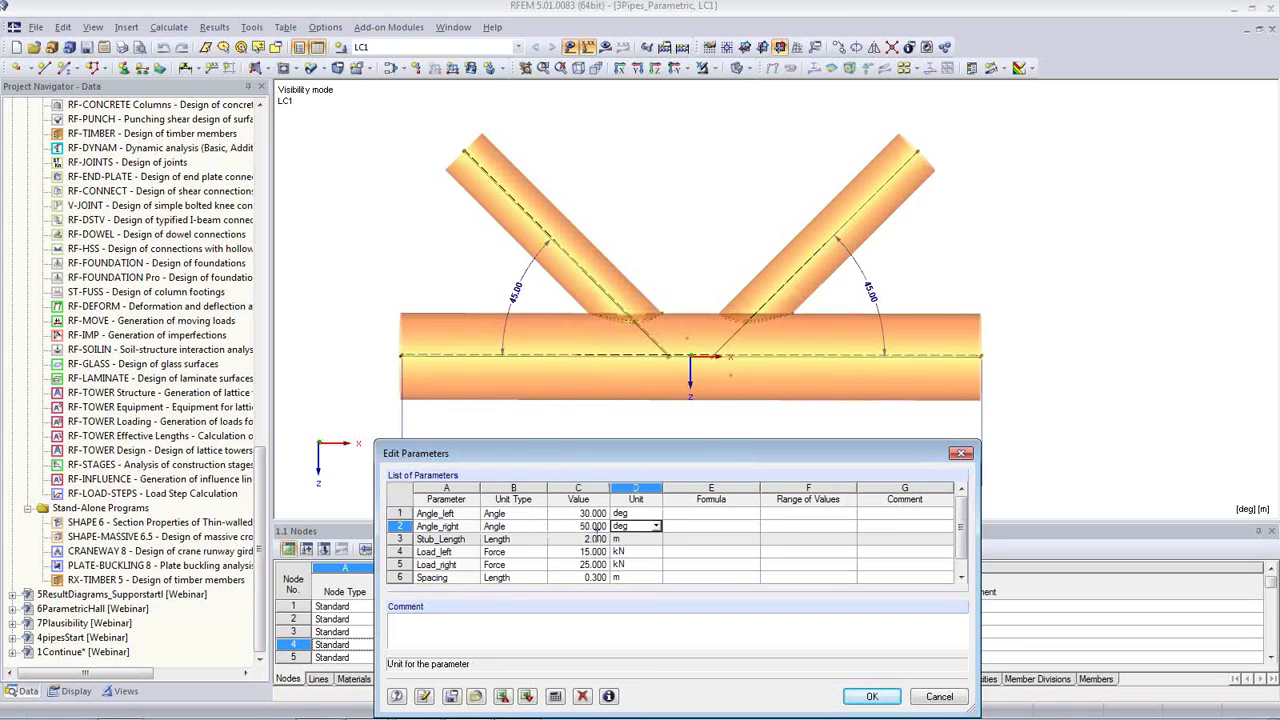
pyautogui.click(424, 697)
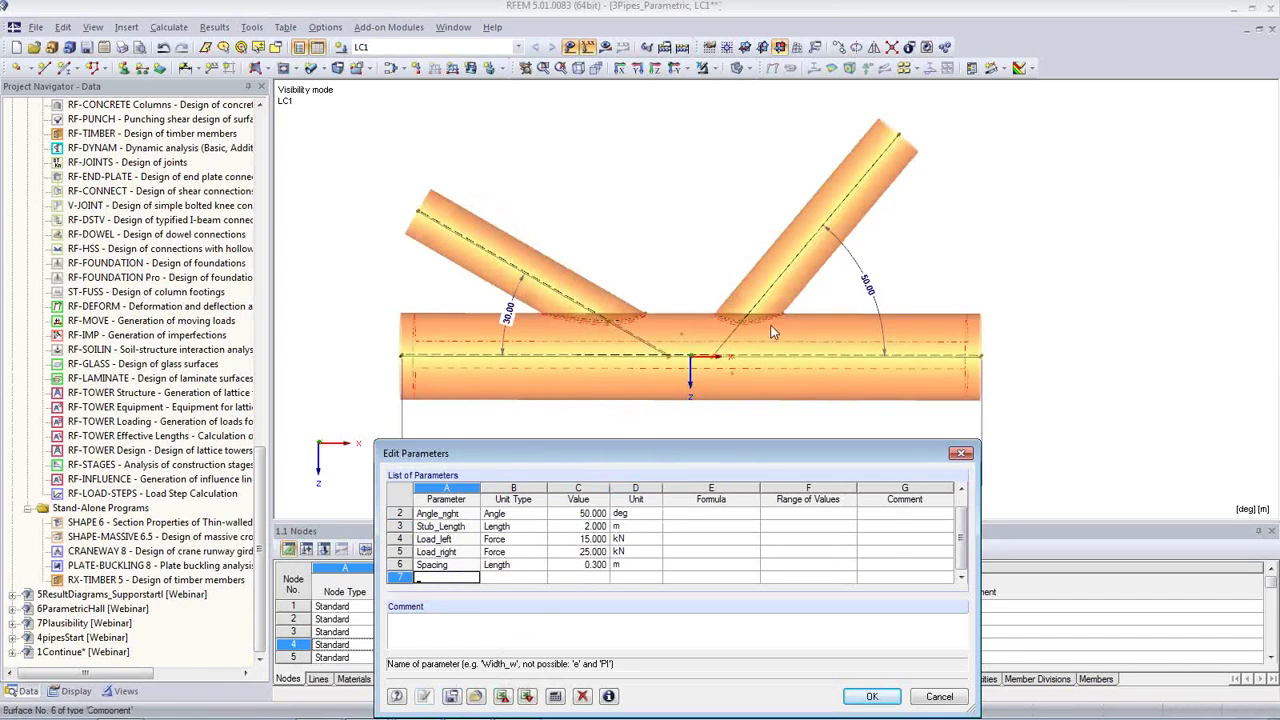
pyautogui.moveTo(714, 263); pyautogui.dragTo(641, 278, button='middle')
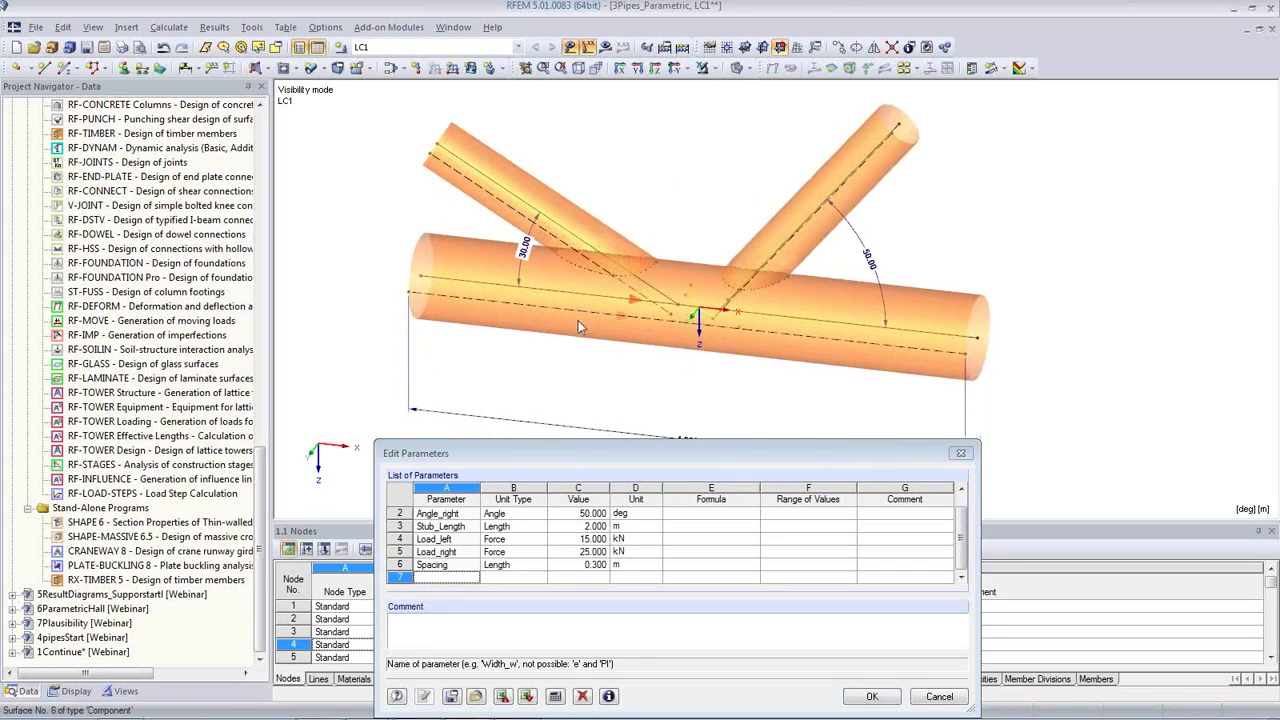
pyautogui.click(939, 697)
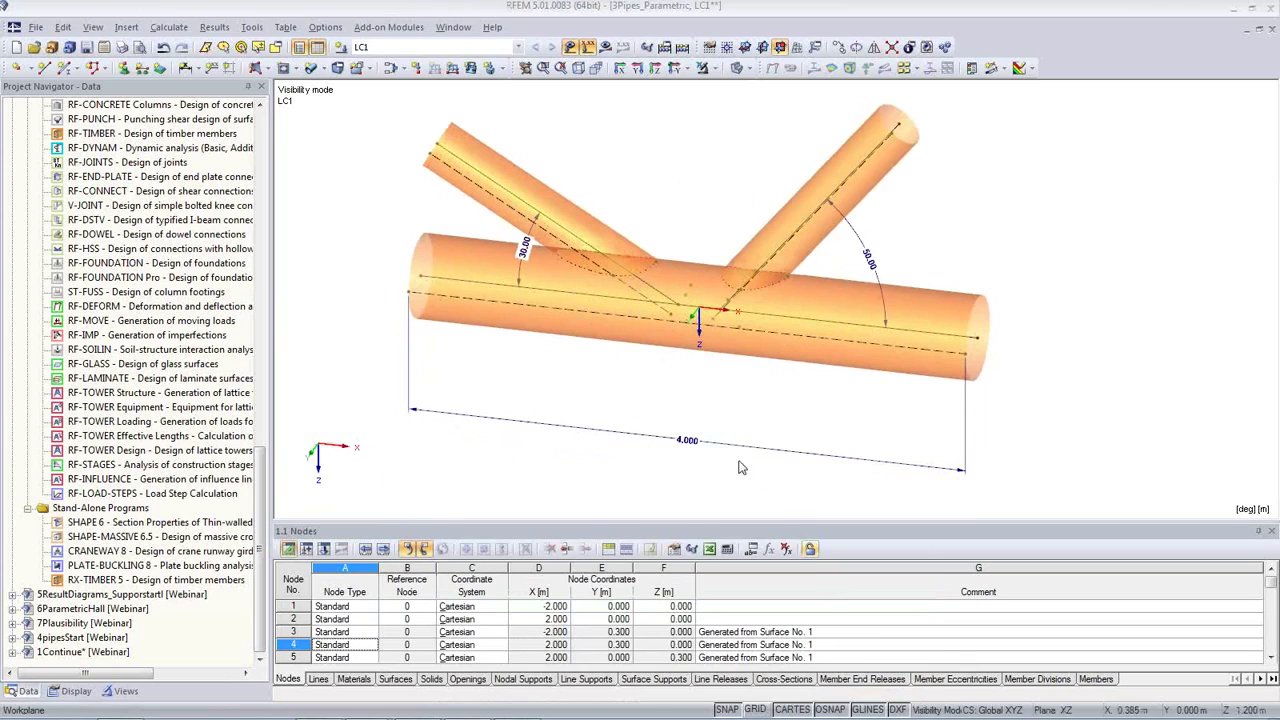
# Edit the parent surface of the main pipe component and set the pipe radius to 0.4 m.
pyautogui.doubleClick(947, 320)
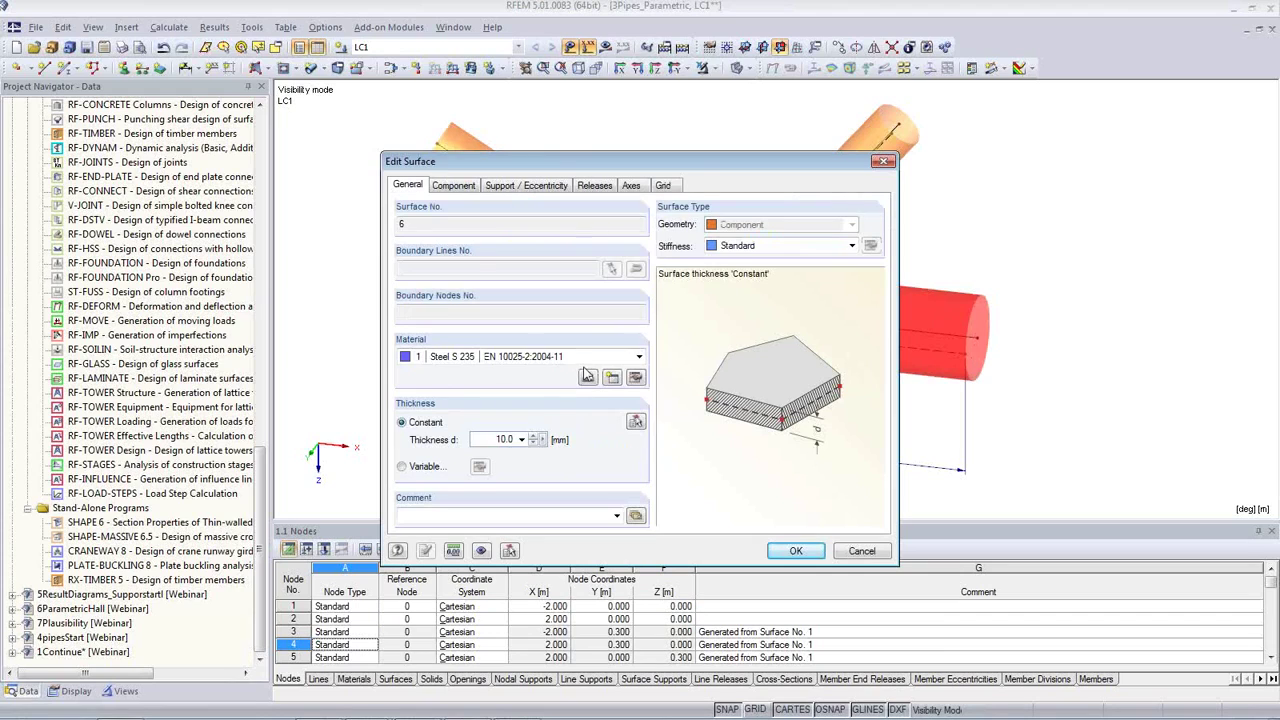
pyautogui.press('Escape')
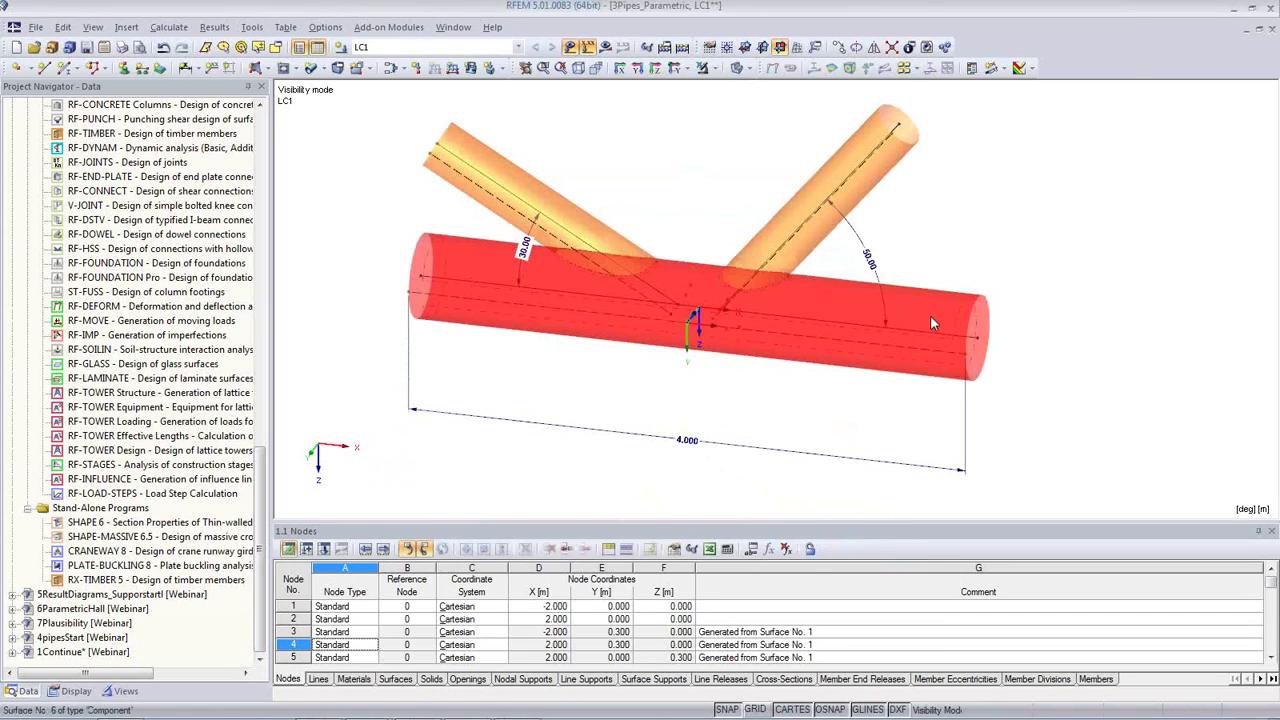
pyautogui.rightClick(930, 315)
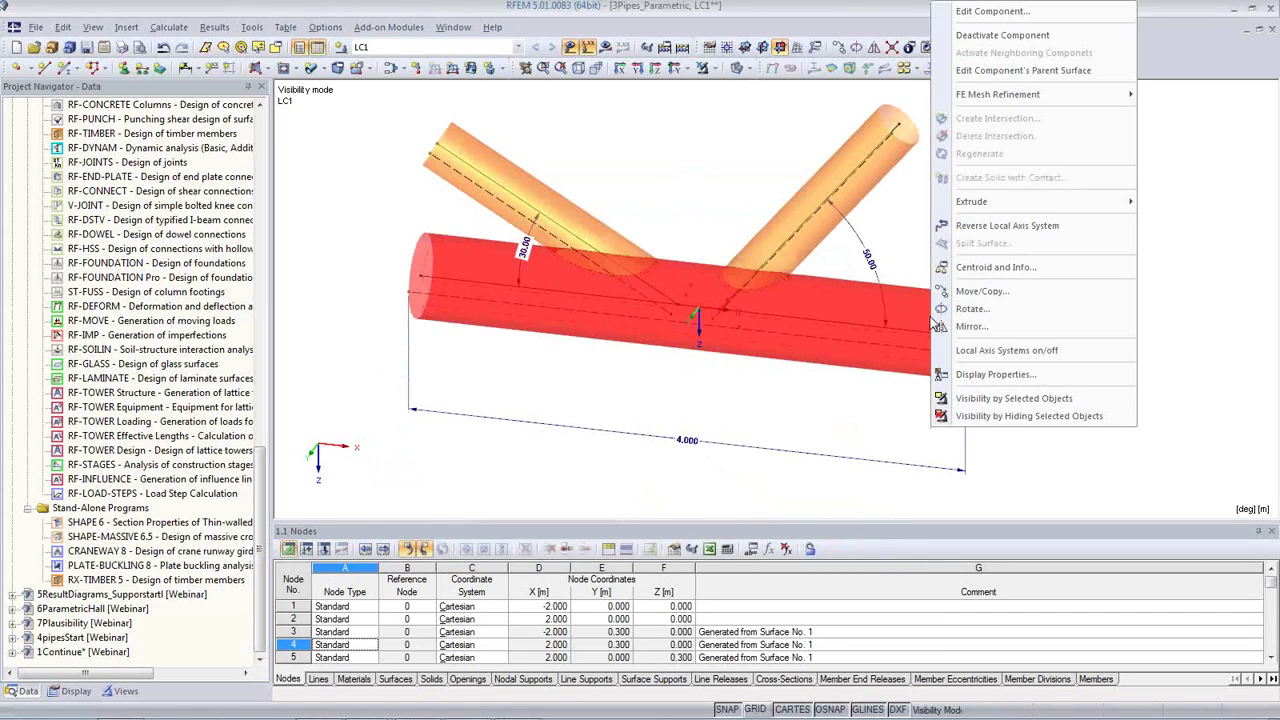
pyautogui.click(996, 72)
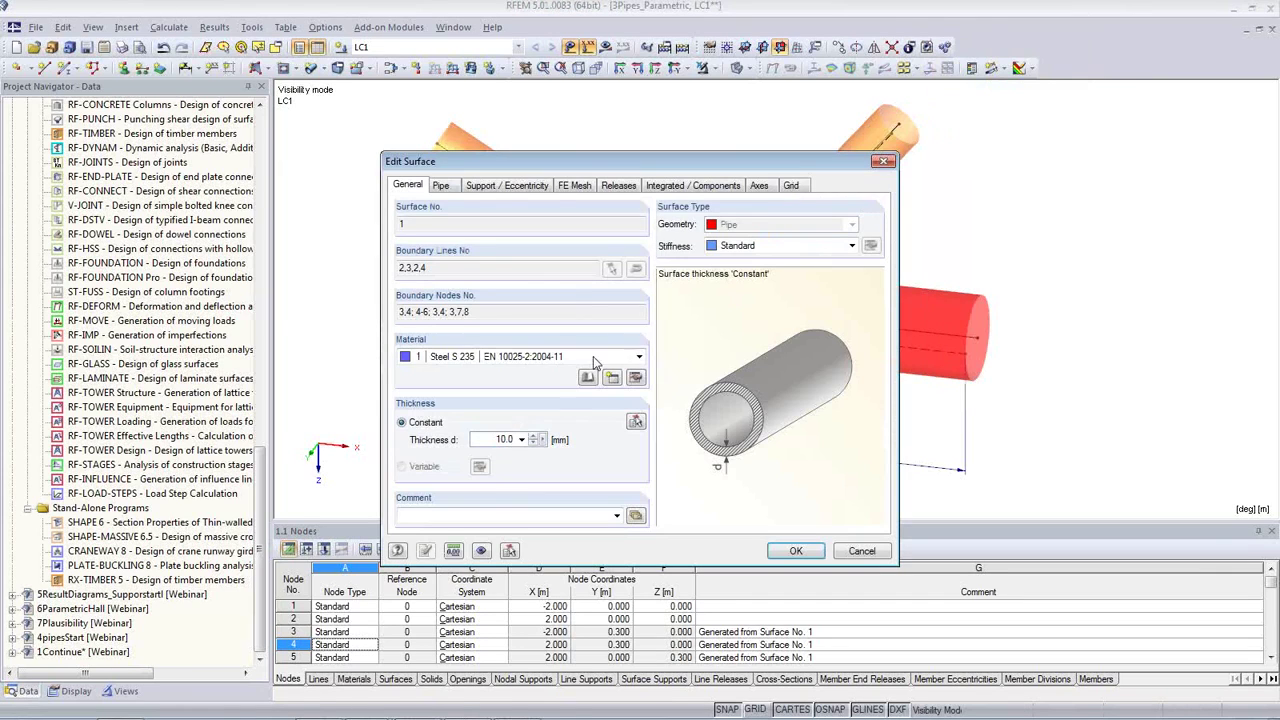
pyautogui.click(441, 186)
pyautogui.moveTo(500, 162); pyautogui.dragTo(226, 225)
pyautogui.click(223, 357)
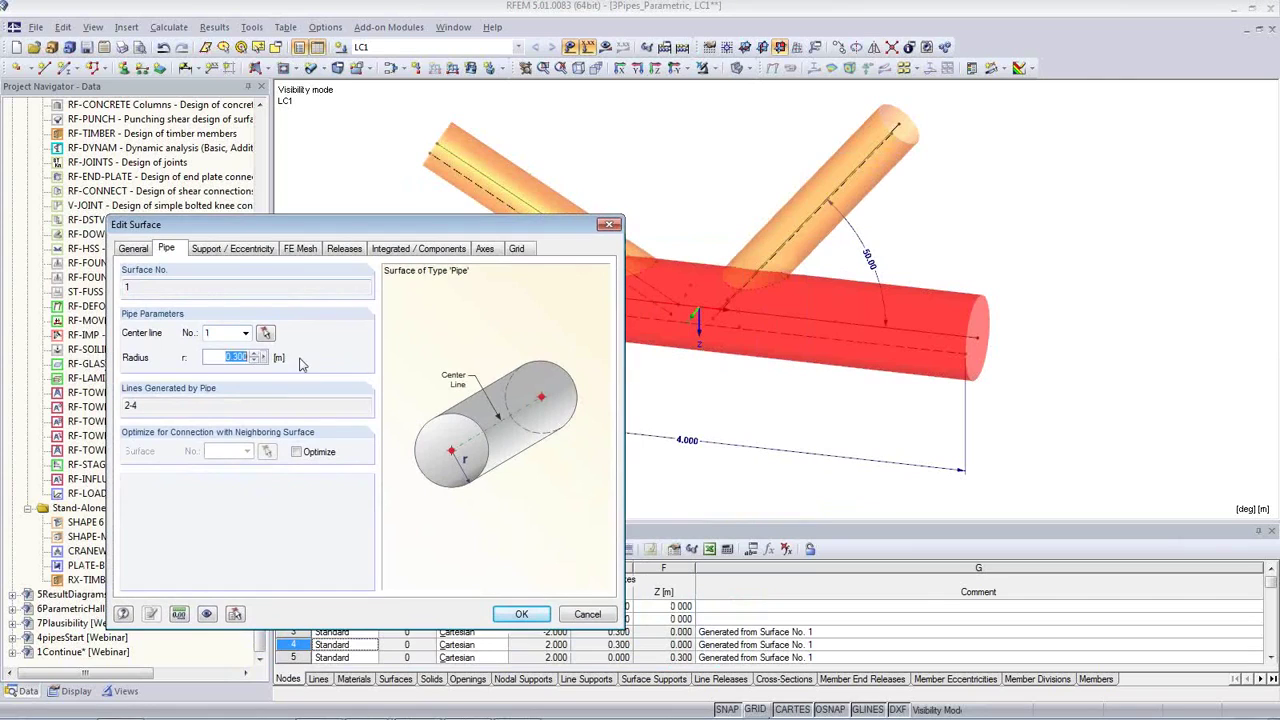
pyautogui.write('0,4')
pyautogui.press('Tab')
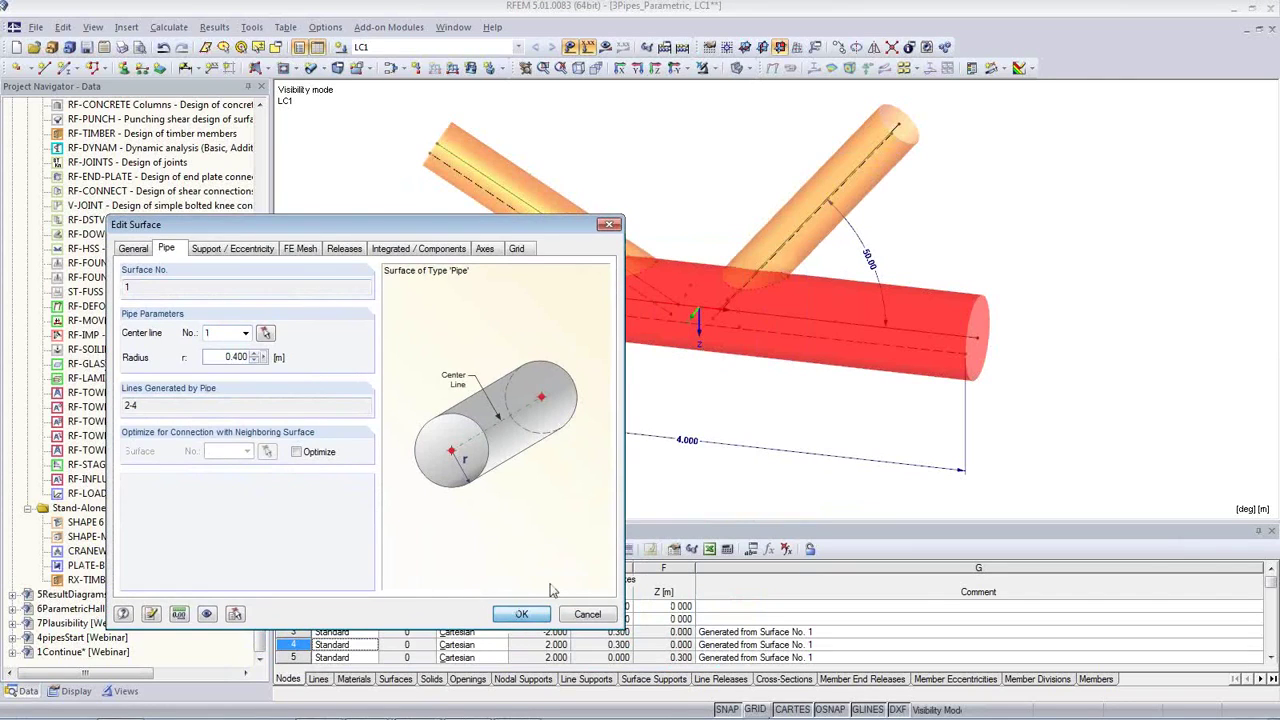
pyautogui.press('Return')
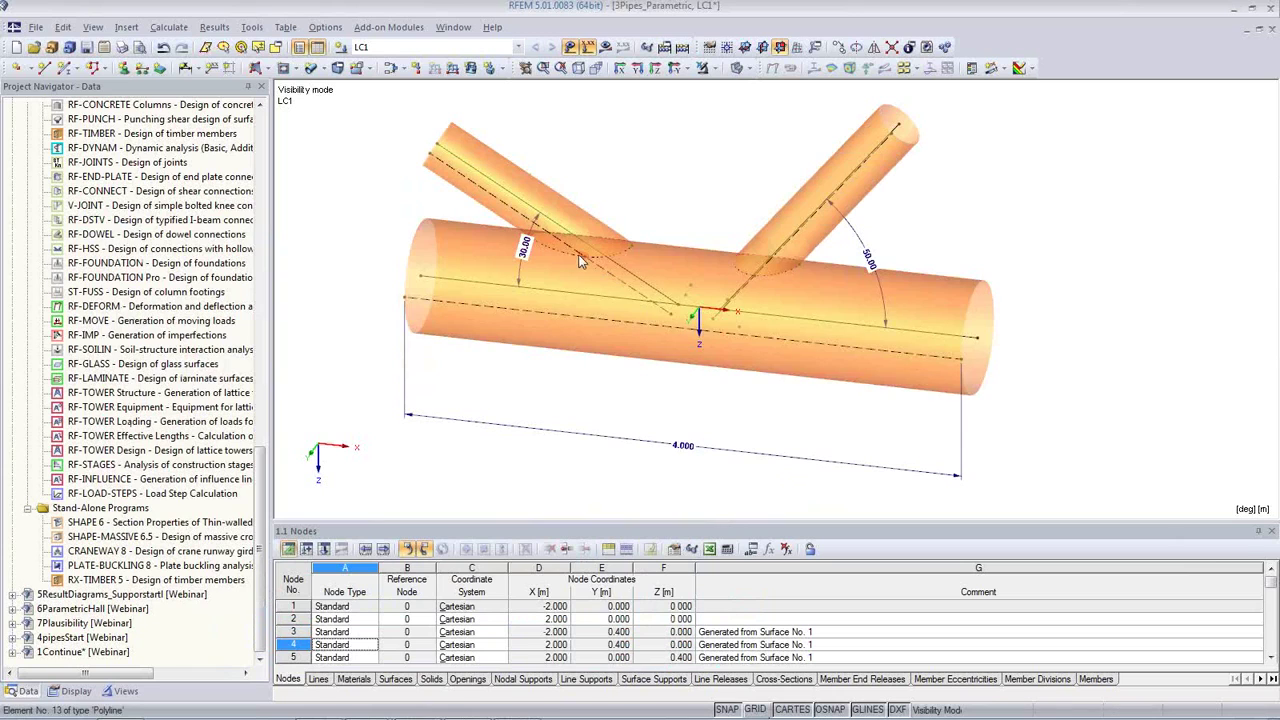
pyautogui.keyDown('ctrl'); pyautogui.moveTo(689, 278); pyautogui.dragTo(800, 286, button='middle'); pyautogui.keyUp('ctrl')
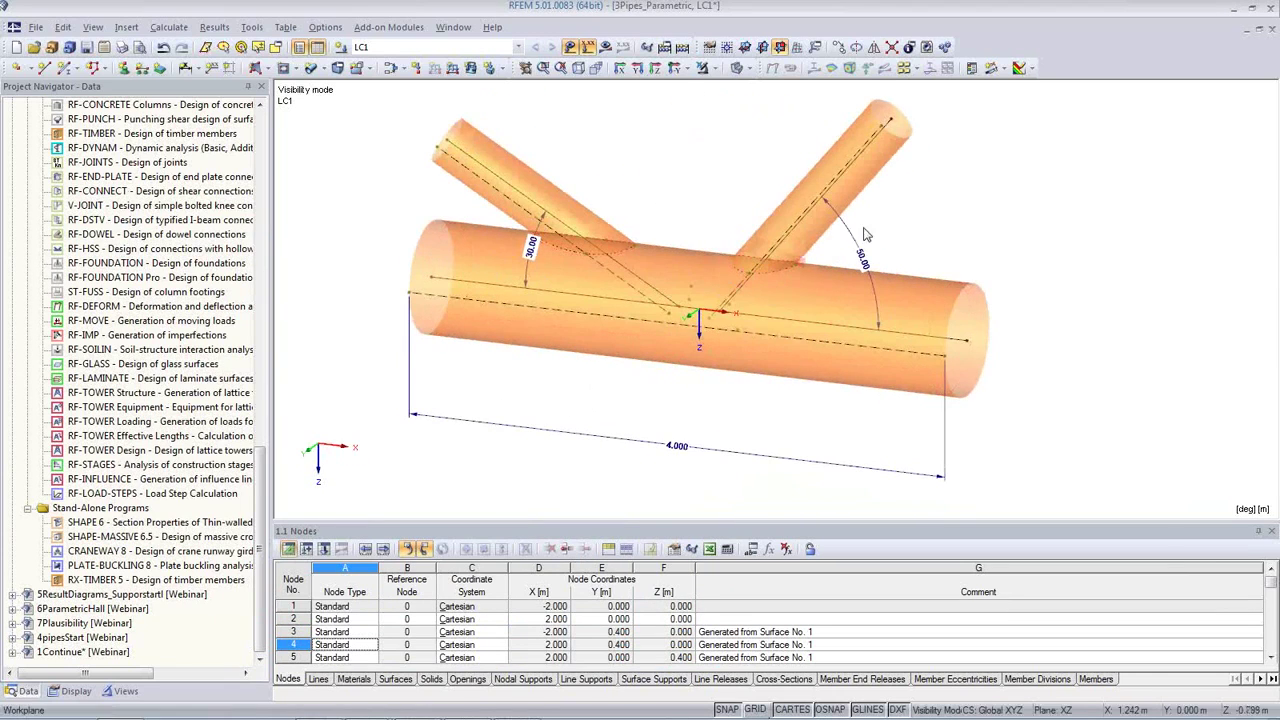
pyautogui.scroll(-2, 785, 427)
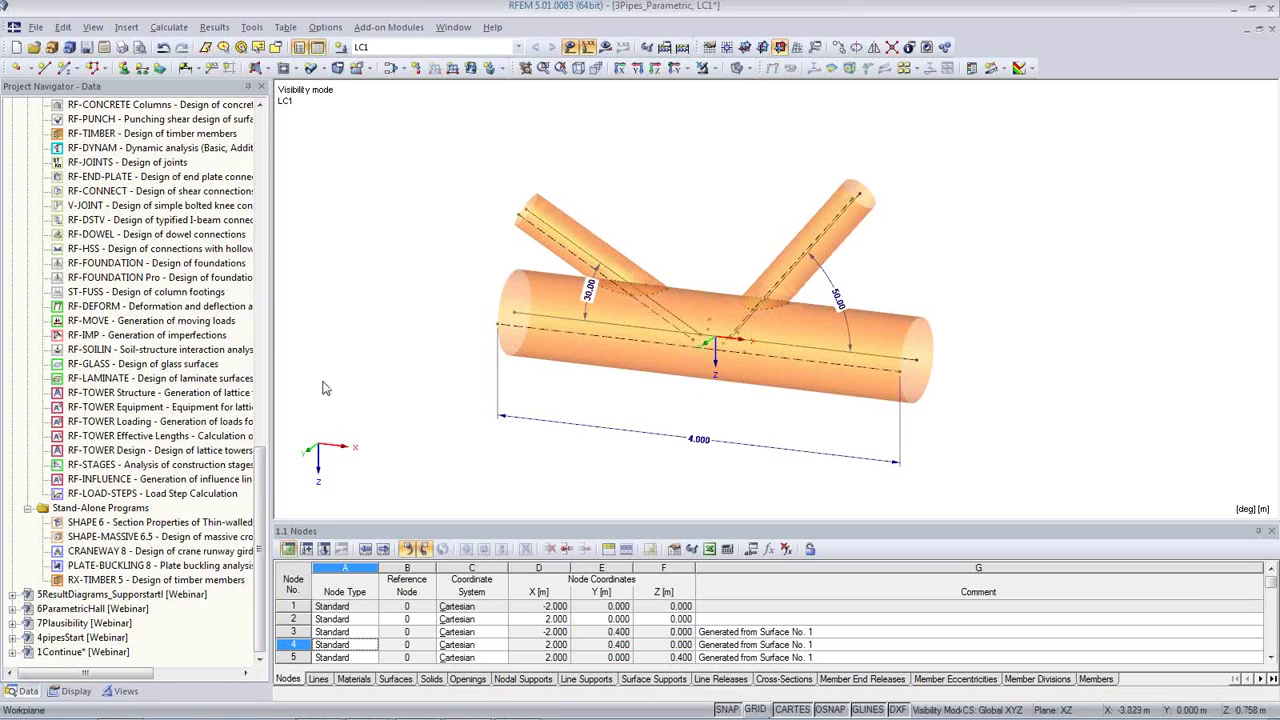
# Collapse 3Pipes_Parametric in the project navigator and switch to the 4pipesStart model, viewed along the Y axis.
pyautogui.moveTo(261, 475); pyautogui.dragTo(270, 130)
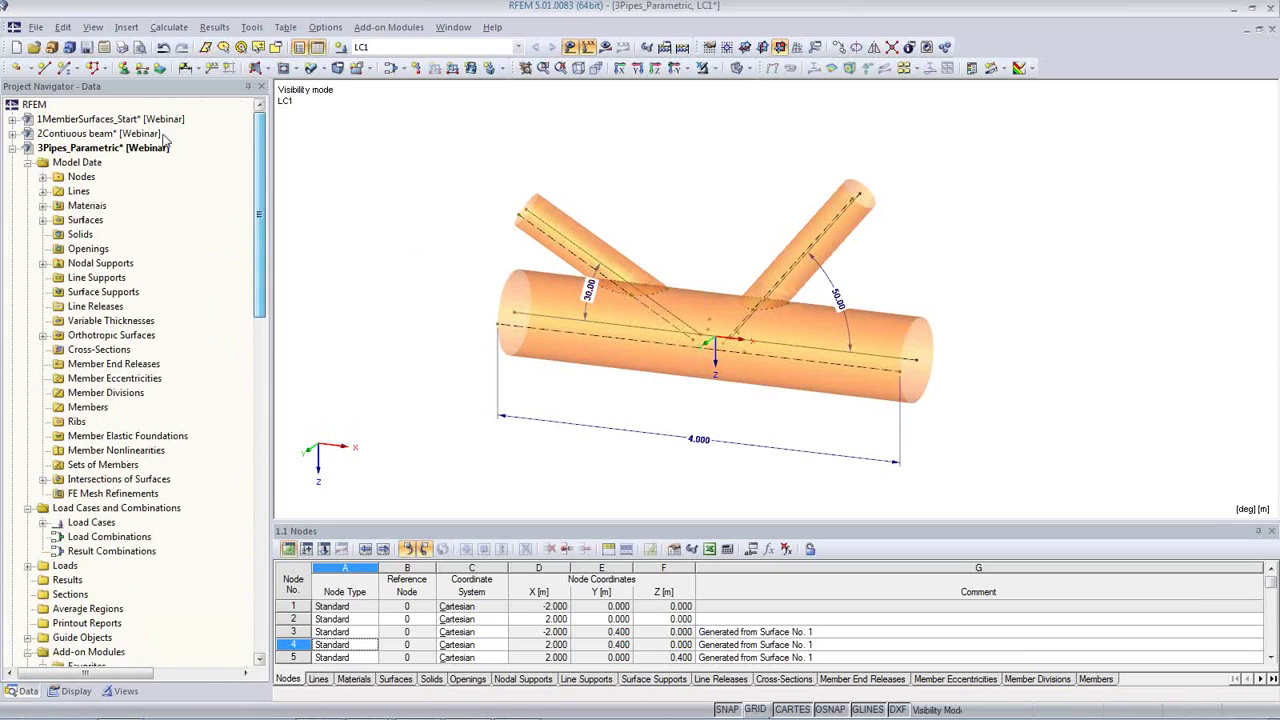
pyautogui.click(12, 148)
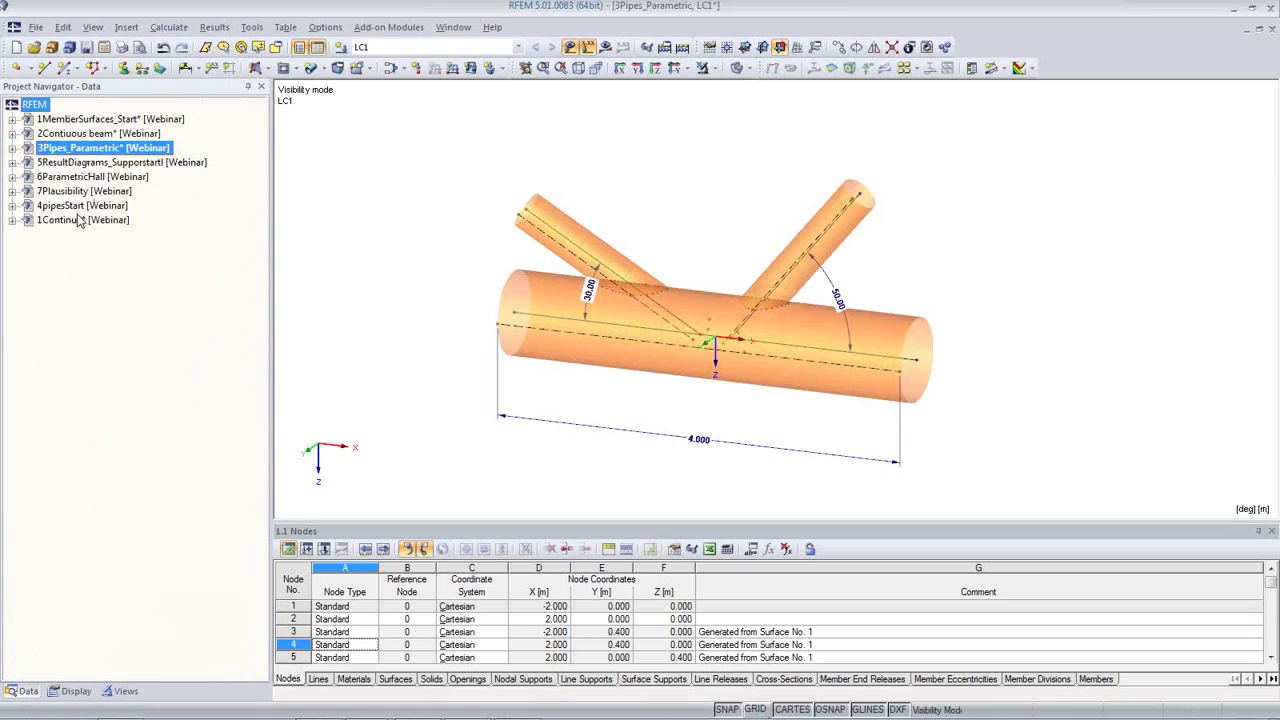
pyautogui.doubleClick(80, 205)
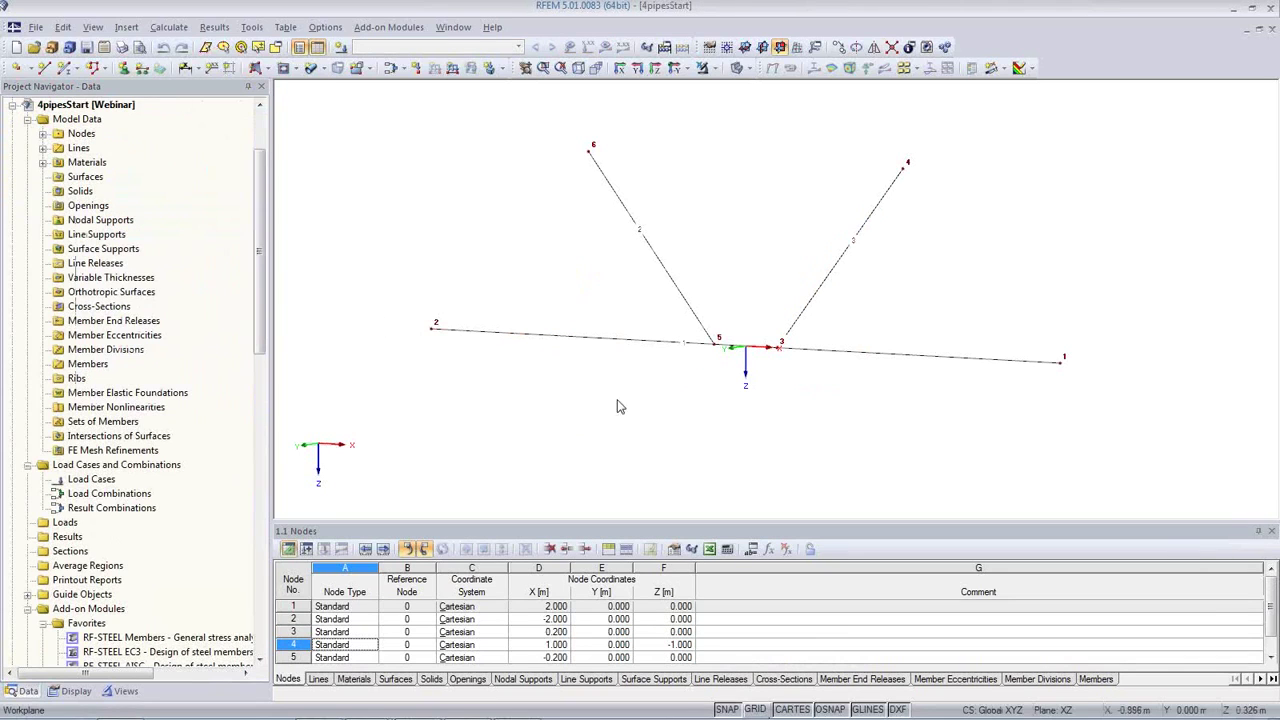
pyautogui.click(637, 70)
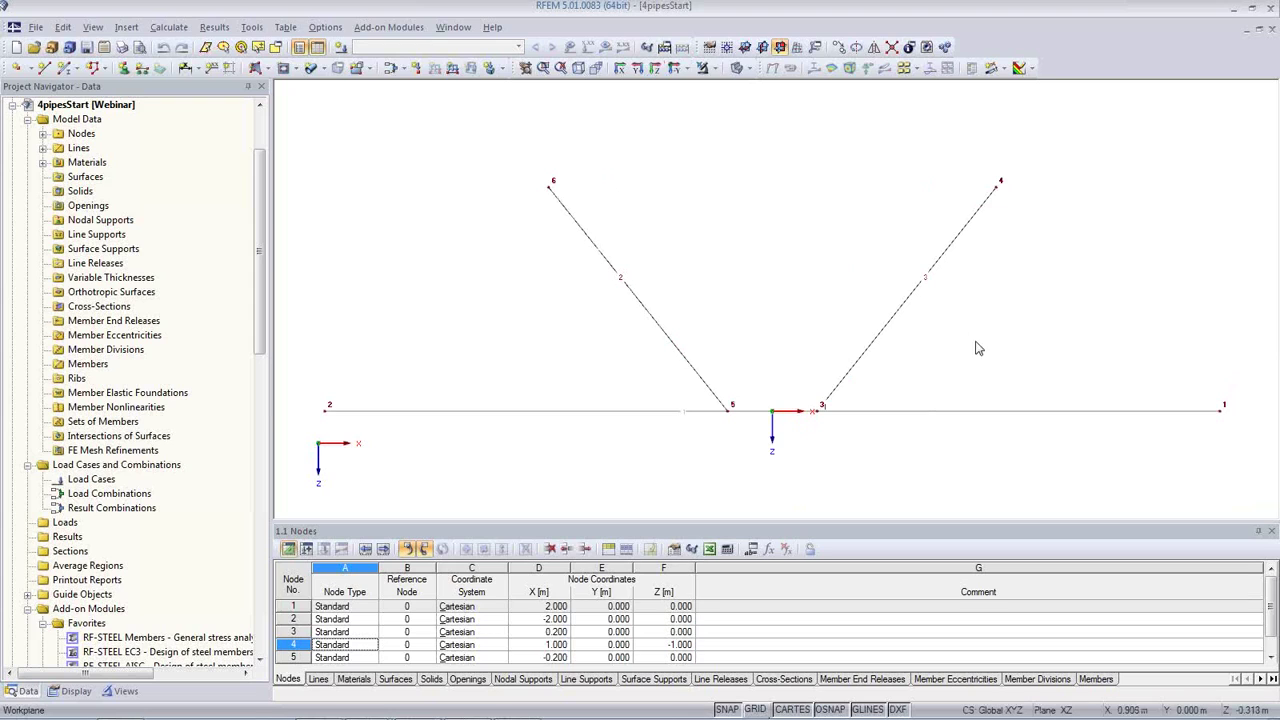
pyautogui.keyDown('ctrl'); pyautogui.moveTo(1000, 343); pyautogui.dragTo(986, 380, button='middle'); pyautogui.keyUp('ctrl')
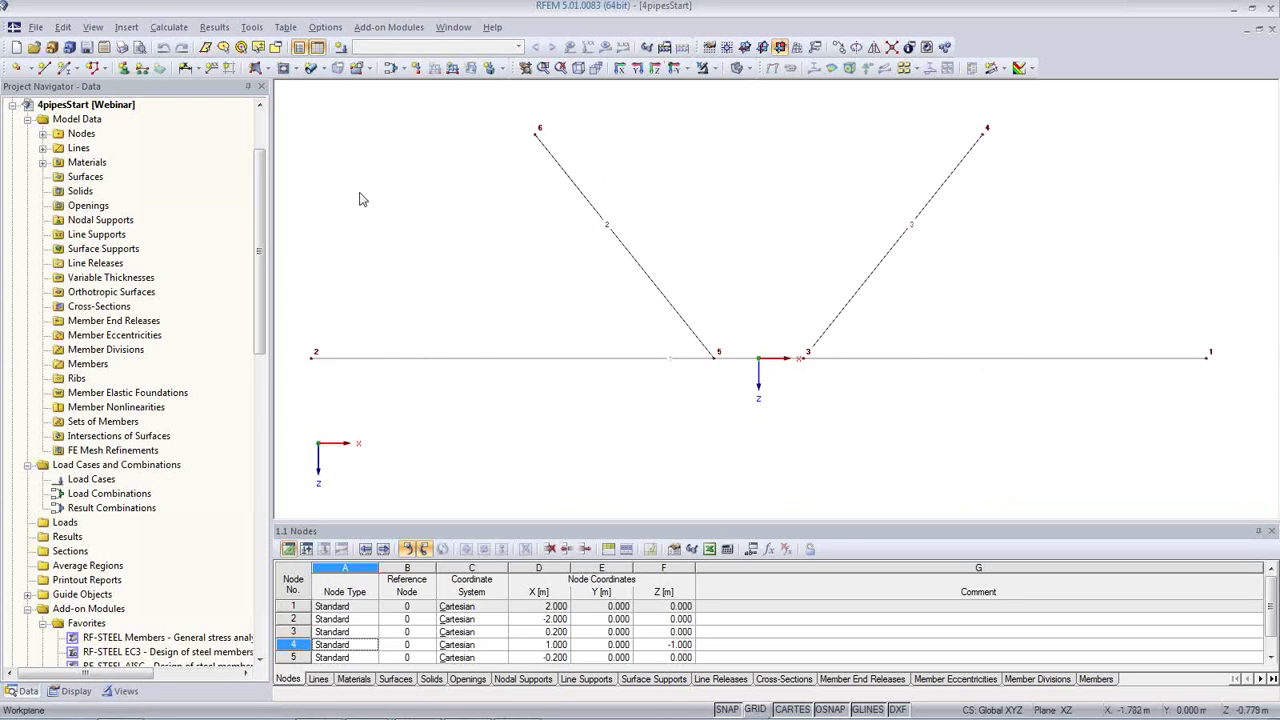
pyautogui.click(557, 359)
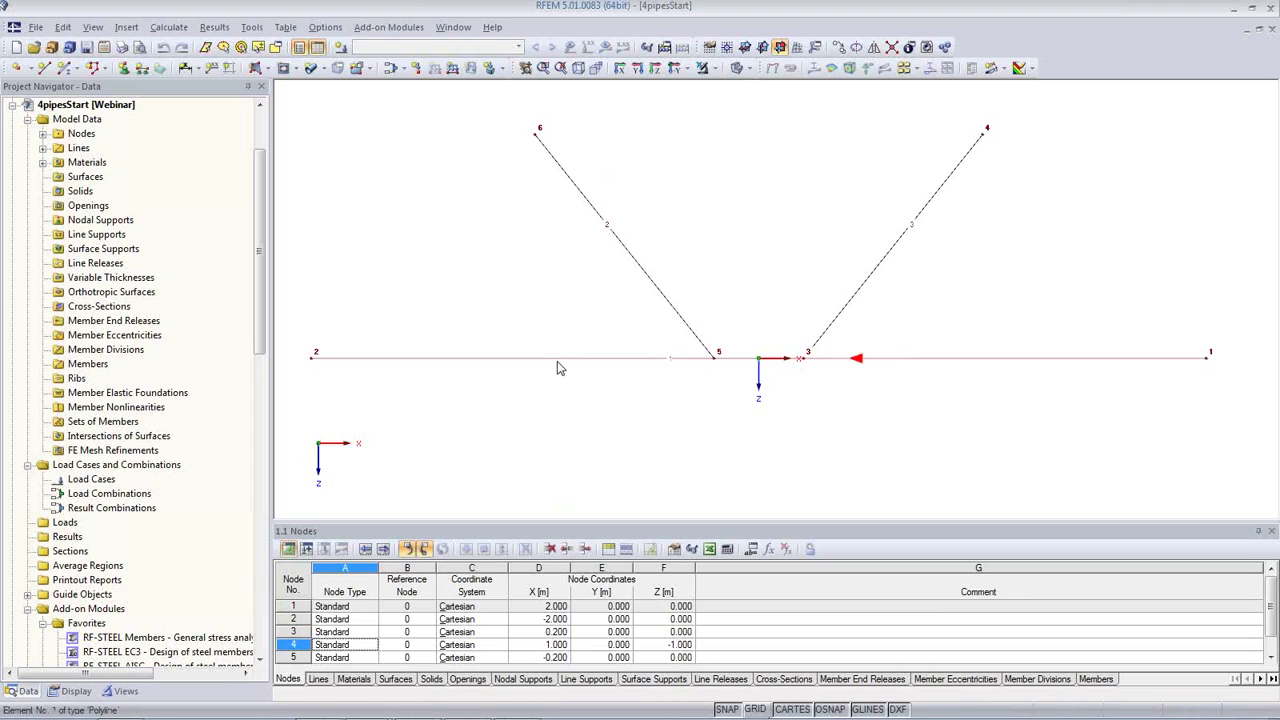
# Create a pipe surface with a thickness of 10 mm around horizontal center line 1.
pyautogui.click(320, 68)
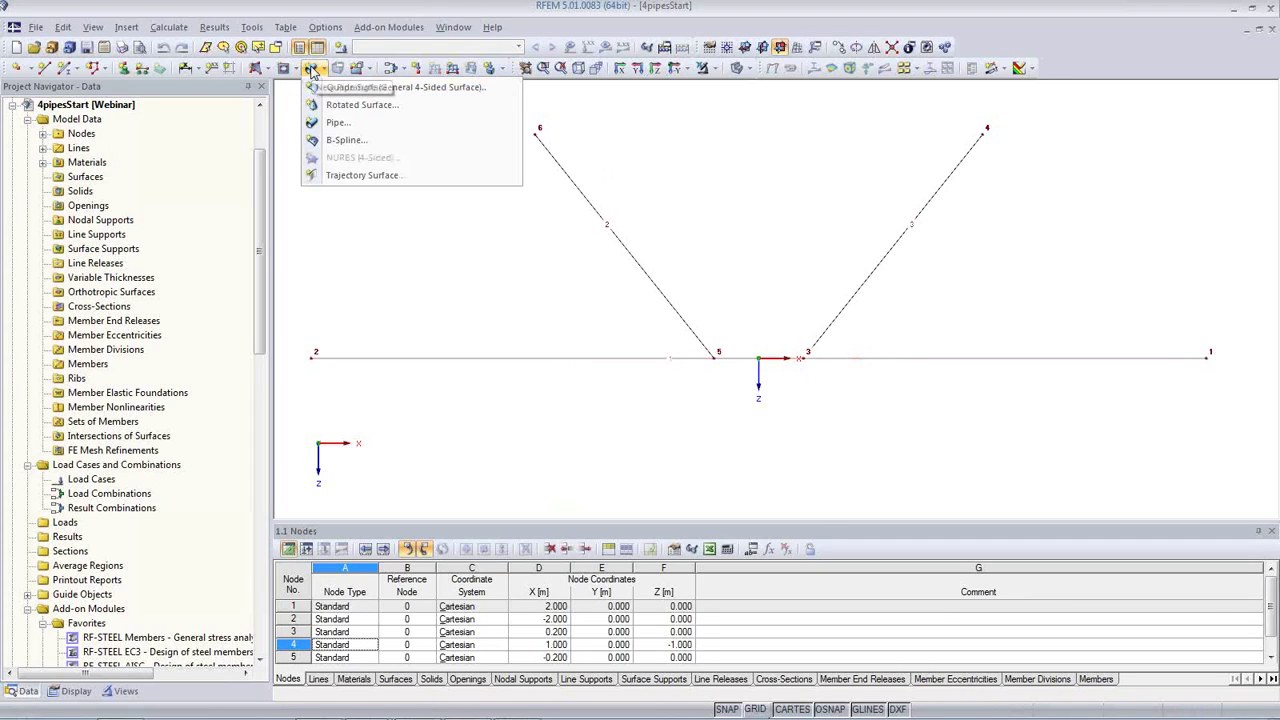
pyautogui.click(338, 122)
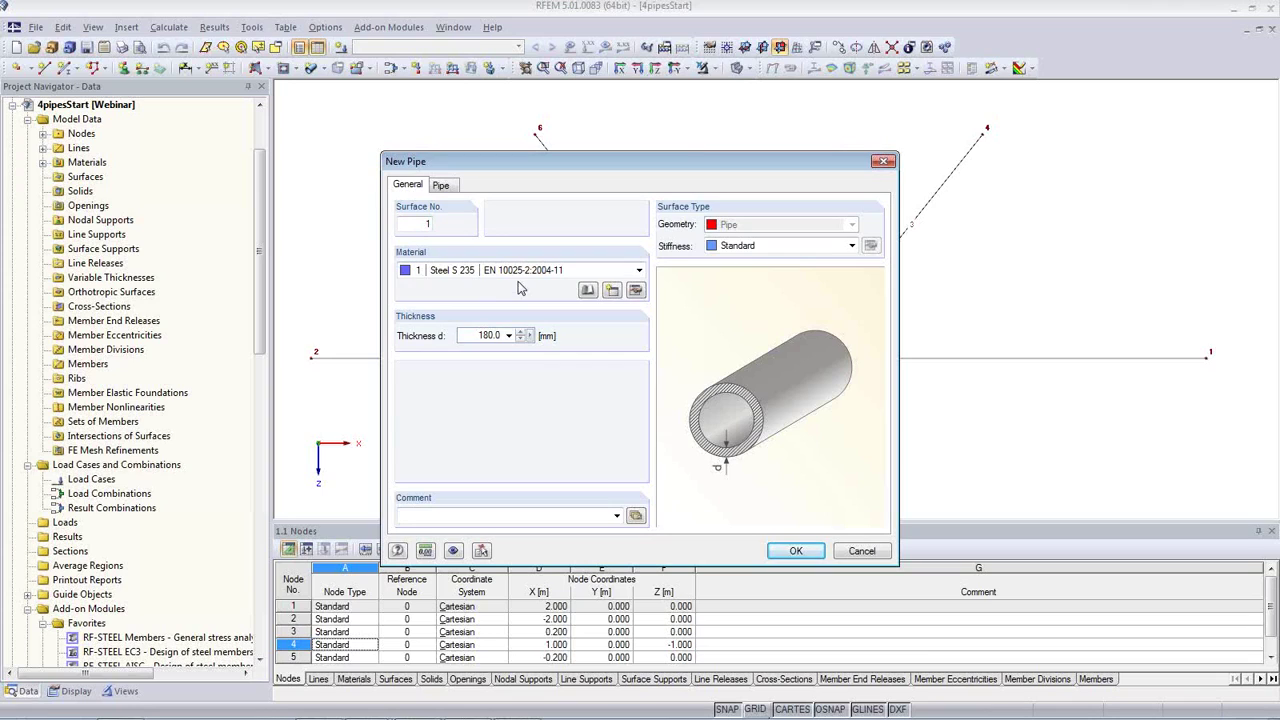
pyautogui.doubleClick(478, 335)
pyautogui.write('10')
pyautogui.click(446, 190)
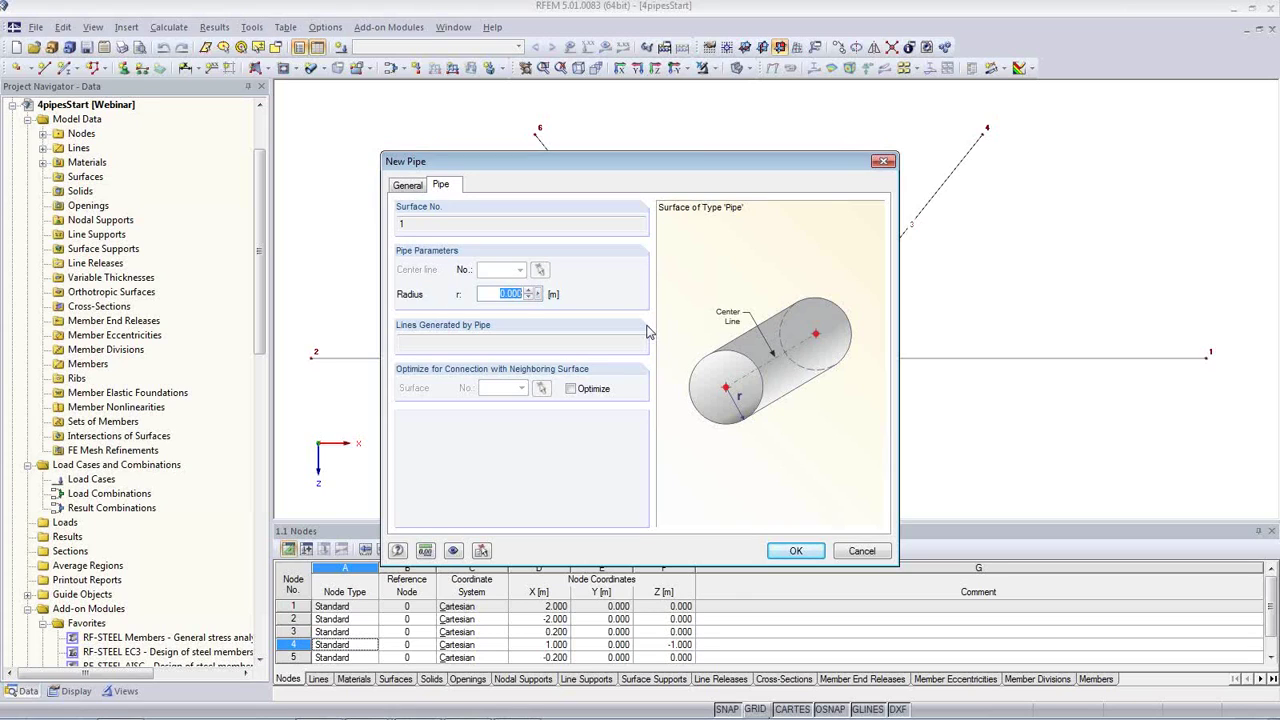
pyautogui.press('BackSpace')
pyautogui.click(802, 557)
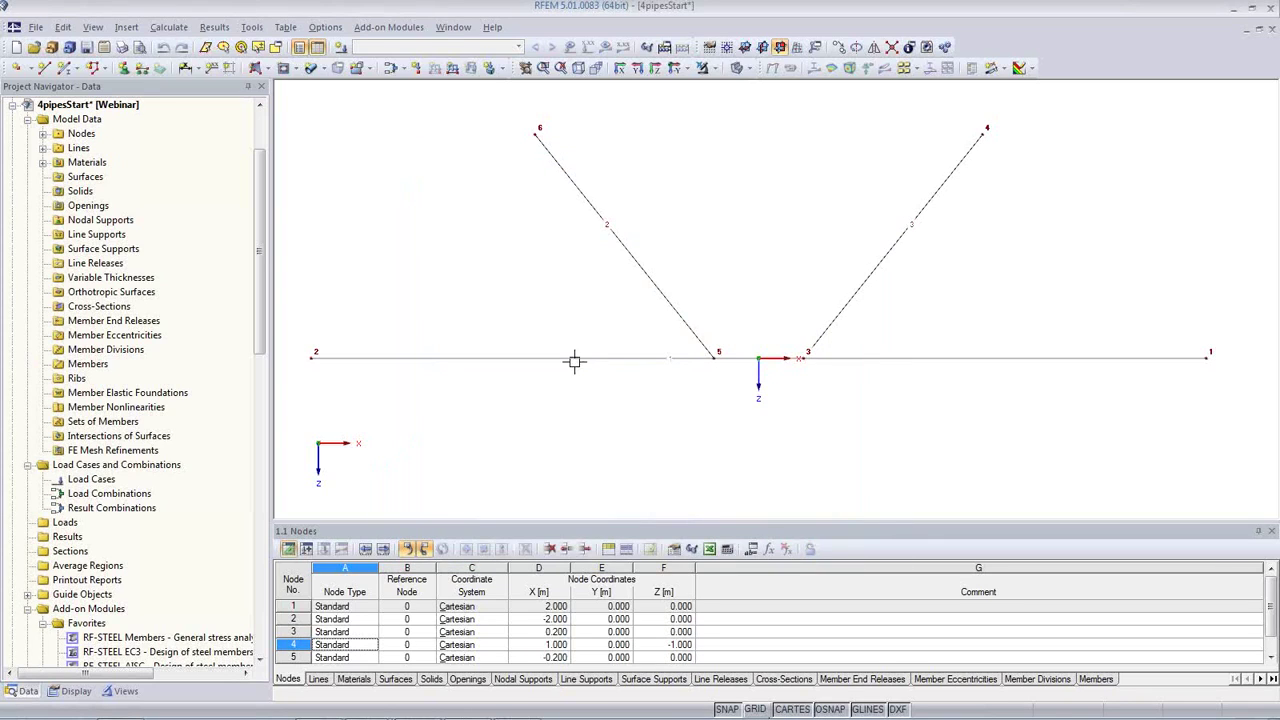
pyautogui.click(575, 362)
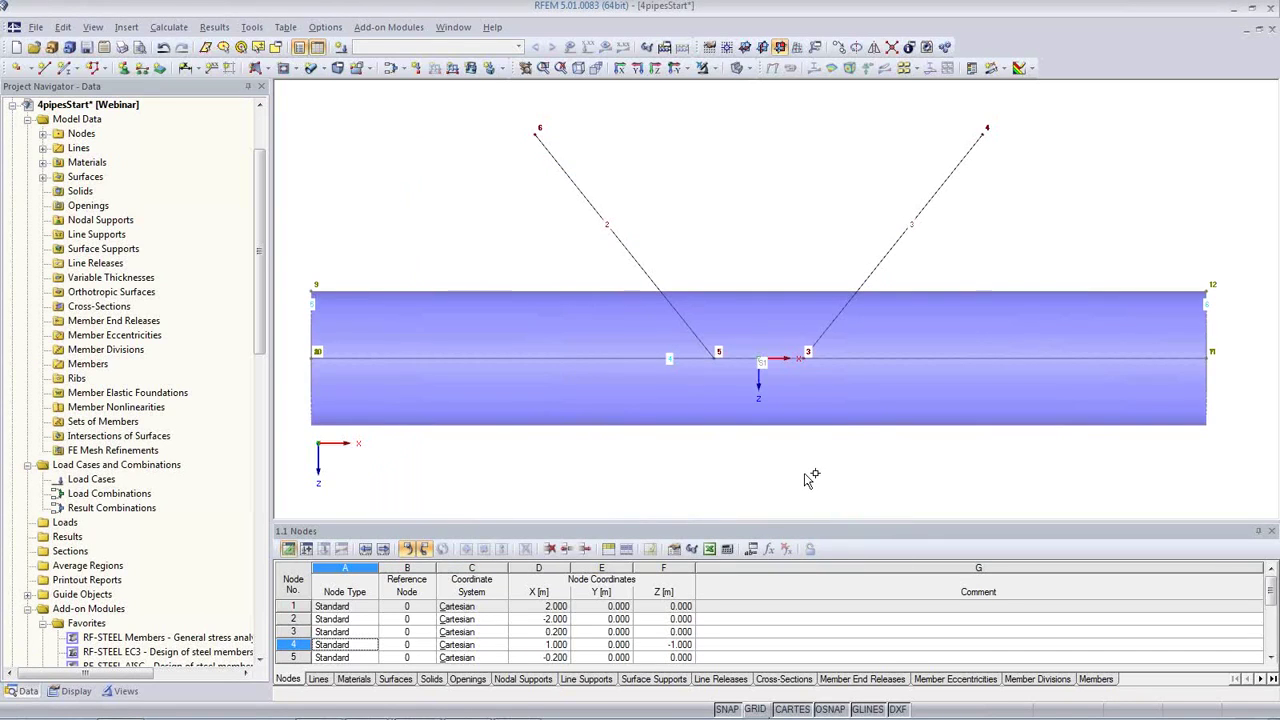
# Hide the object numbering in the model view.
pyautogui.keyDown('ctrl'); pyautogui.moveTo(835, 450); pyautogui.dragTo(519, 244, button='middle'); pyautogui.keyUp('ctrl')
pyautogui.rightClick(508, 212)
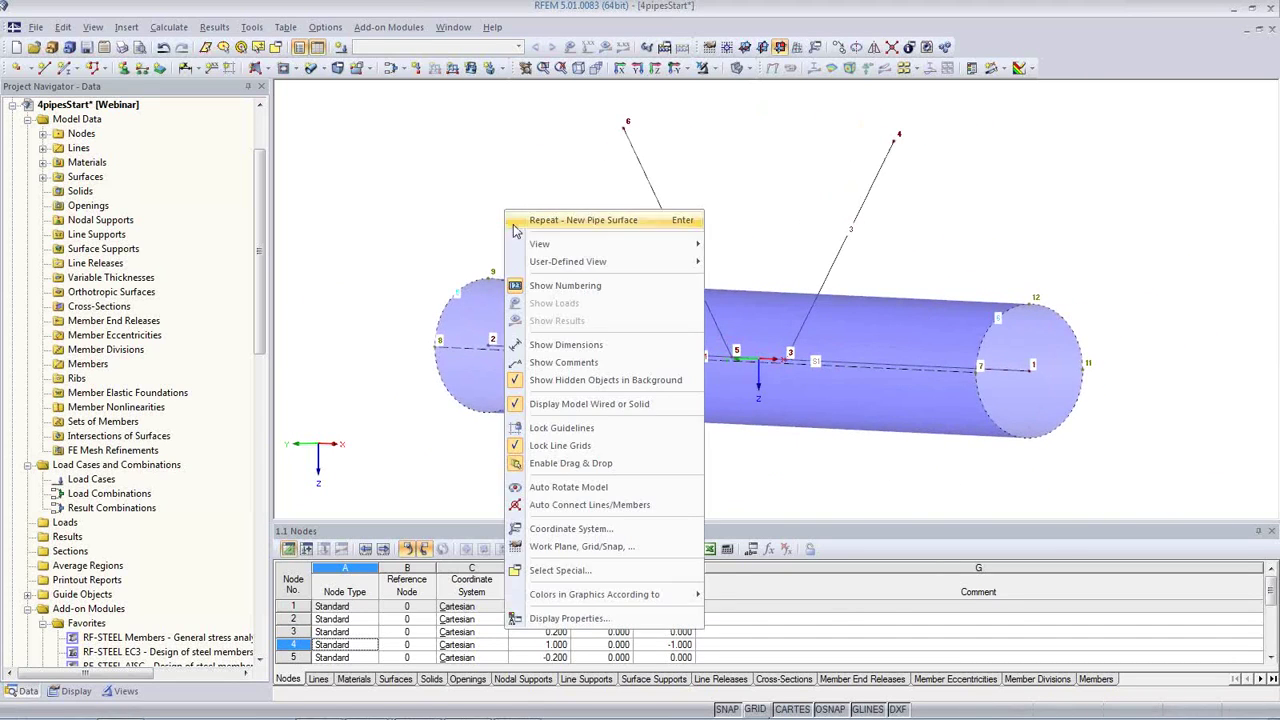
pyautogui.click(533, 288)
pyautogui.keyDown('ctrl'); pyautogui.moveTo(593, 291); pyautogui.dragTo(861, 290, button='middle'); pyautogui.keyUp('ctrl')
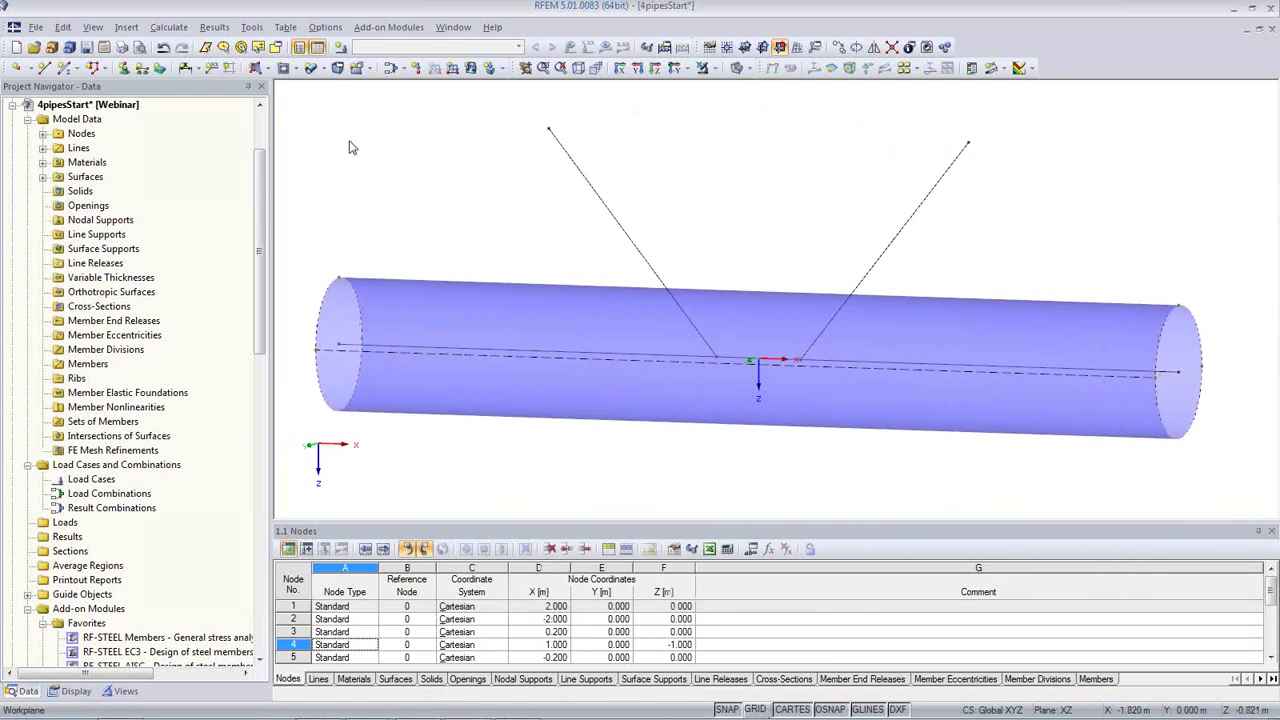
# Create two pipe surfaces with a radius of 0.18 m around the two inclined center lines.
pyautogui.click(312, 68)
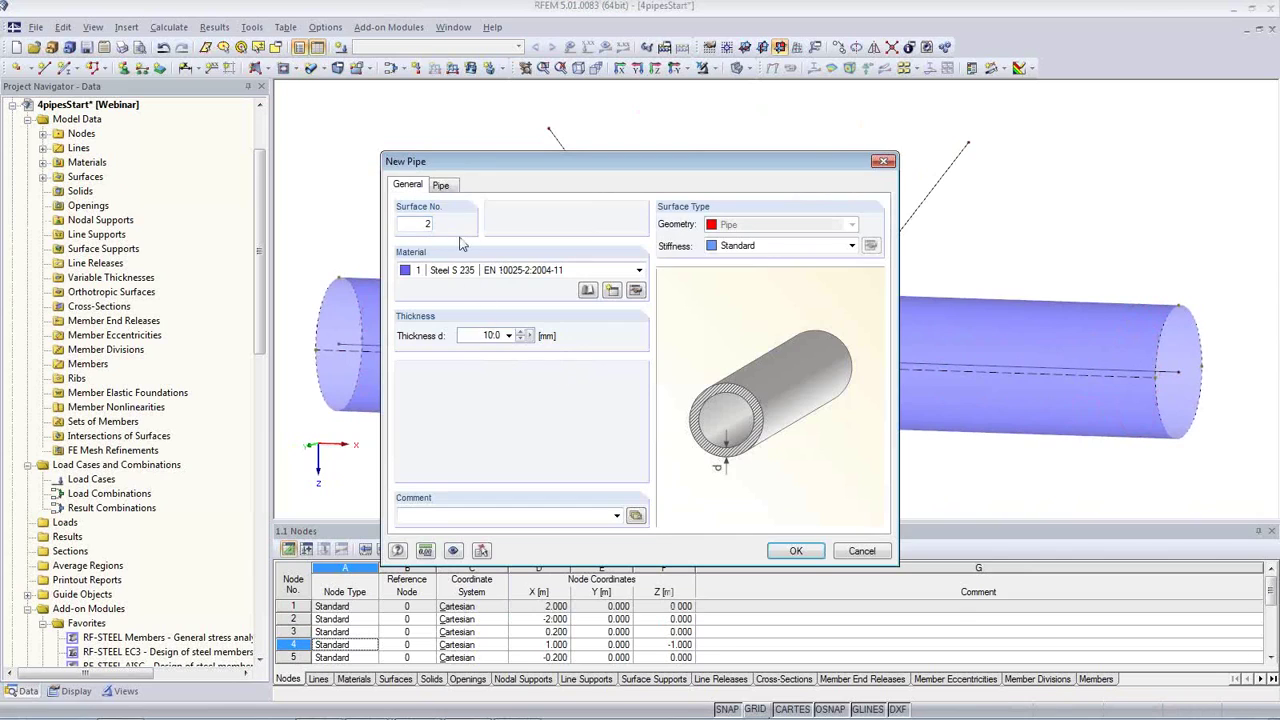
pyautogui.click(445, 188)
pyautogui.write('0.15')
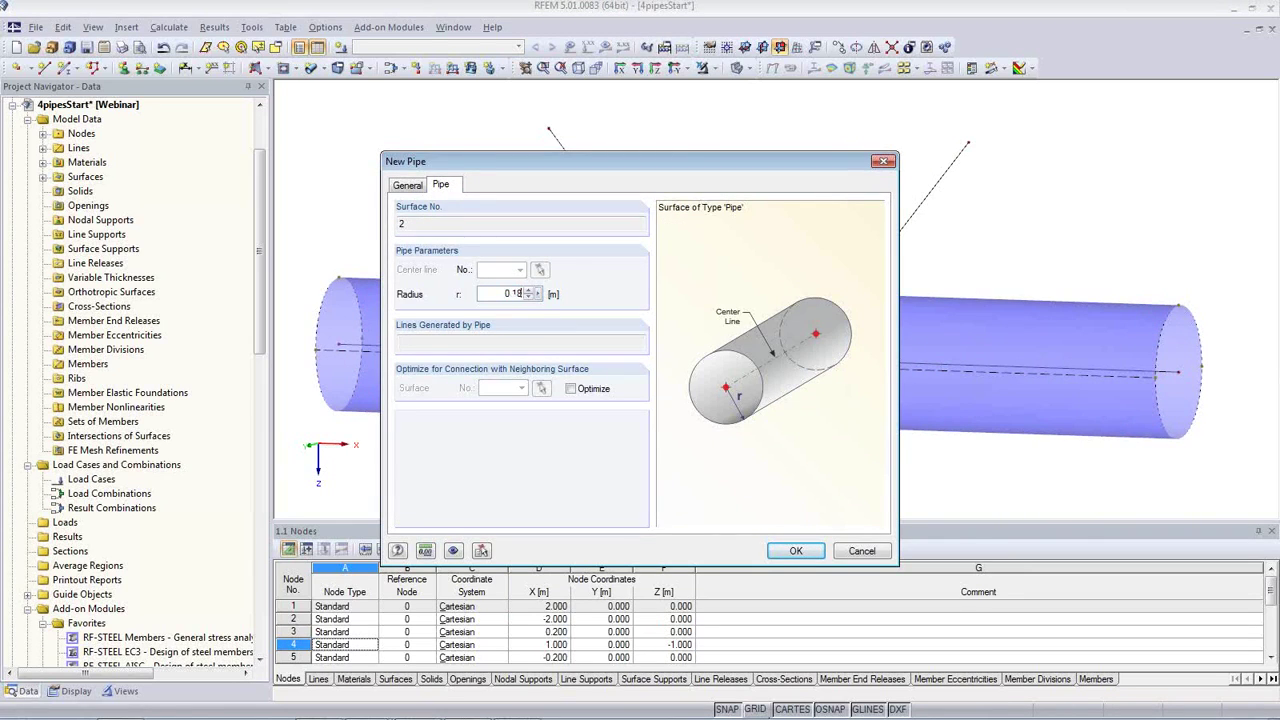
pyautogui.click(795, 553)
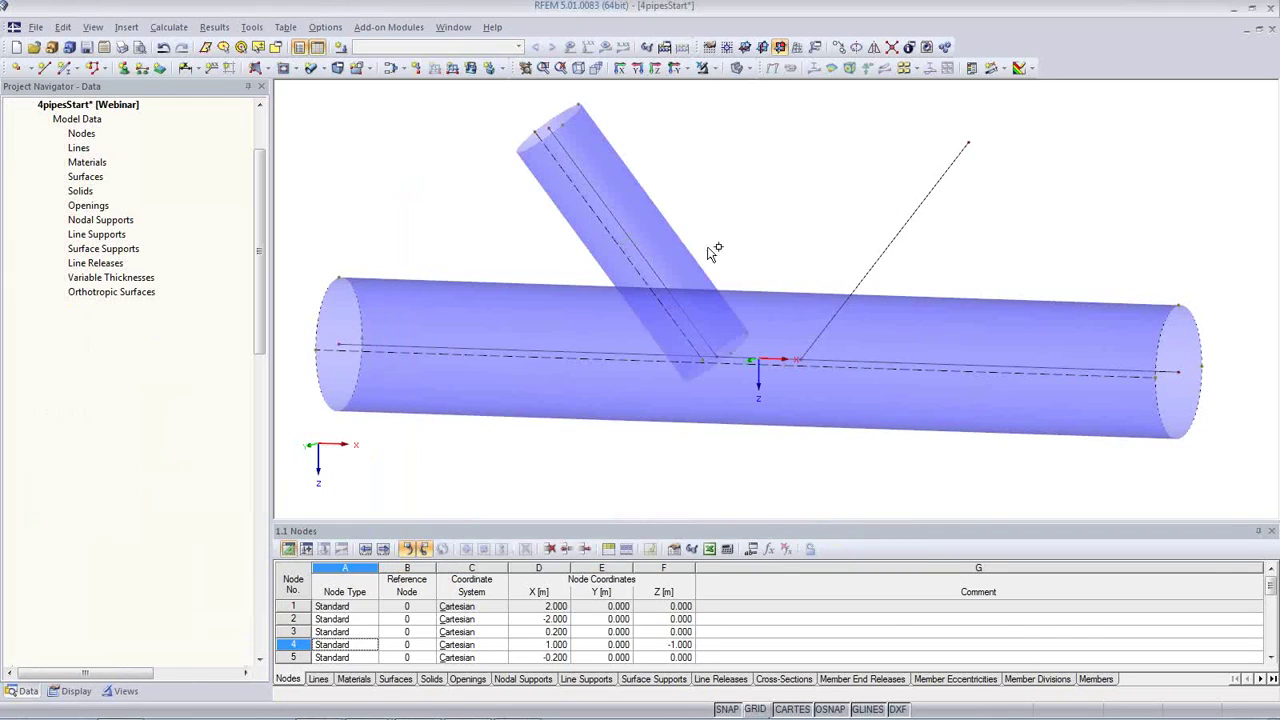
pyautogui.click(884, 252)
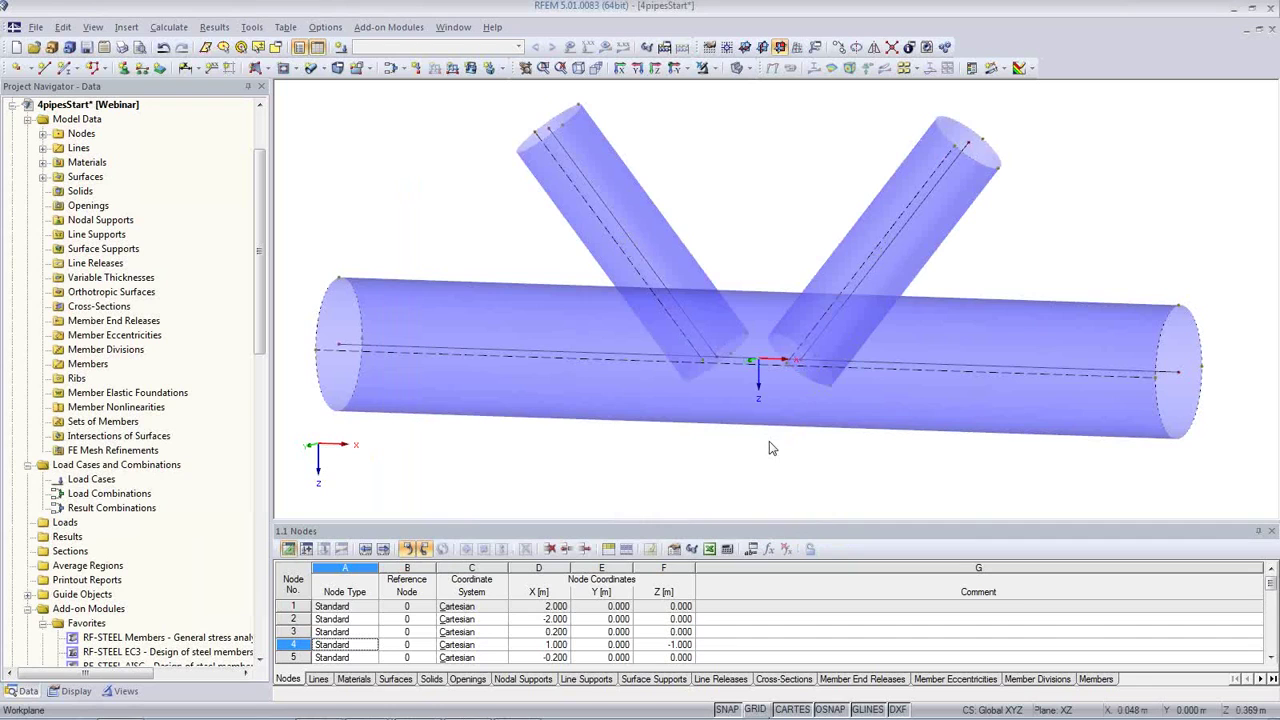
# Select all three pipes together and create the intersection between their surfaces.
pyautogui.keyDown('ctrl'); pyautogui.moveTo(777, 455); pyautogui.dragTo(895, 274, button='middle'); pyautogui.keyUp('ctrl')
pyautogui.keyDown('ctrl'); pyautogui.moveTo(905, 359); pyautogui.dragTo(856, 302, button='middle'); pyautogui.keyUp('ctrl')
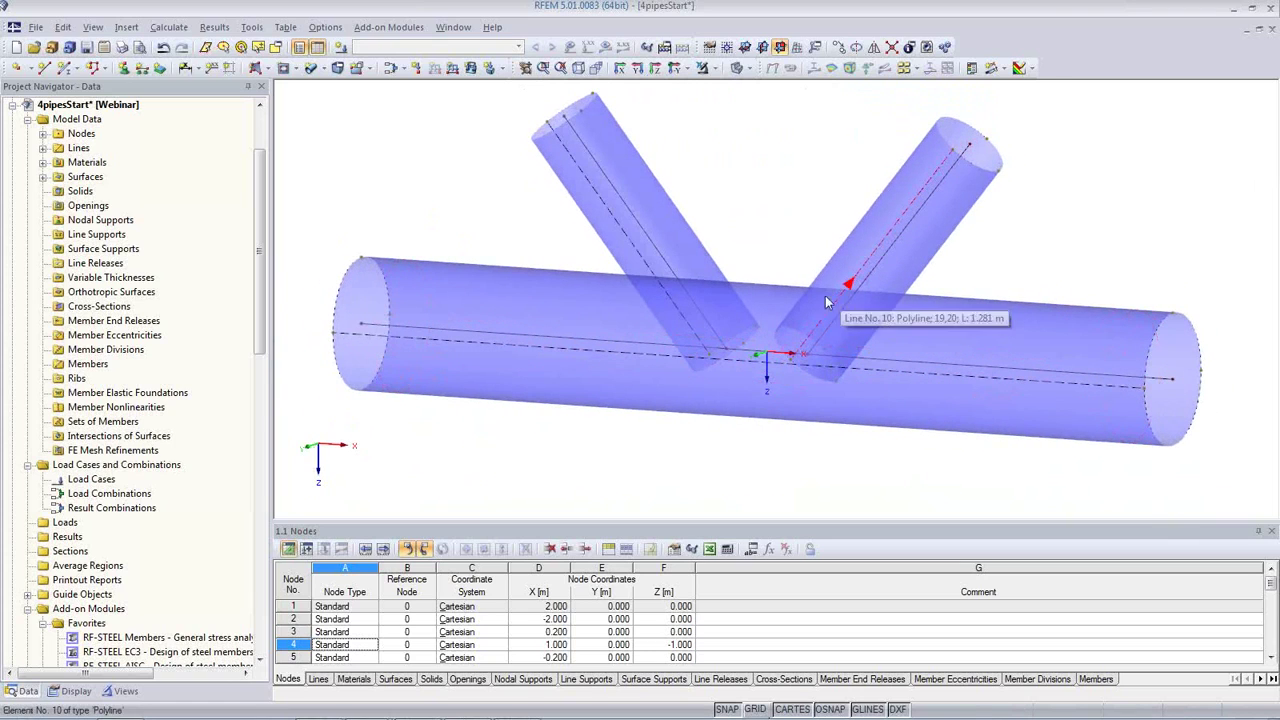
pyautogui.click(630, 409)
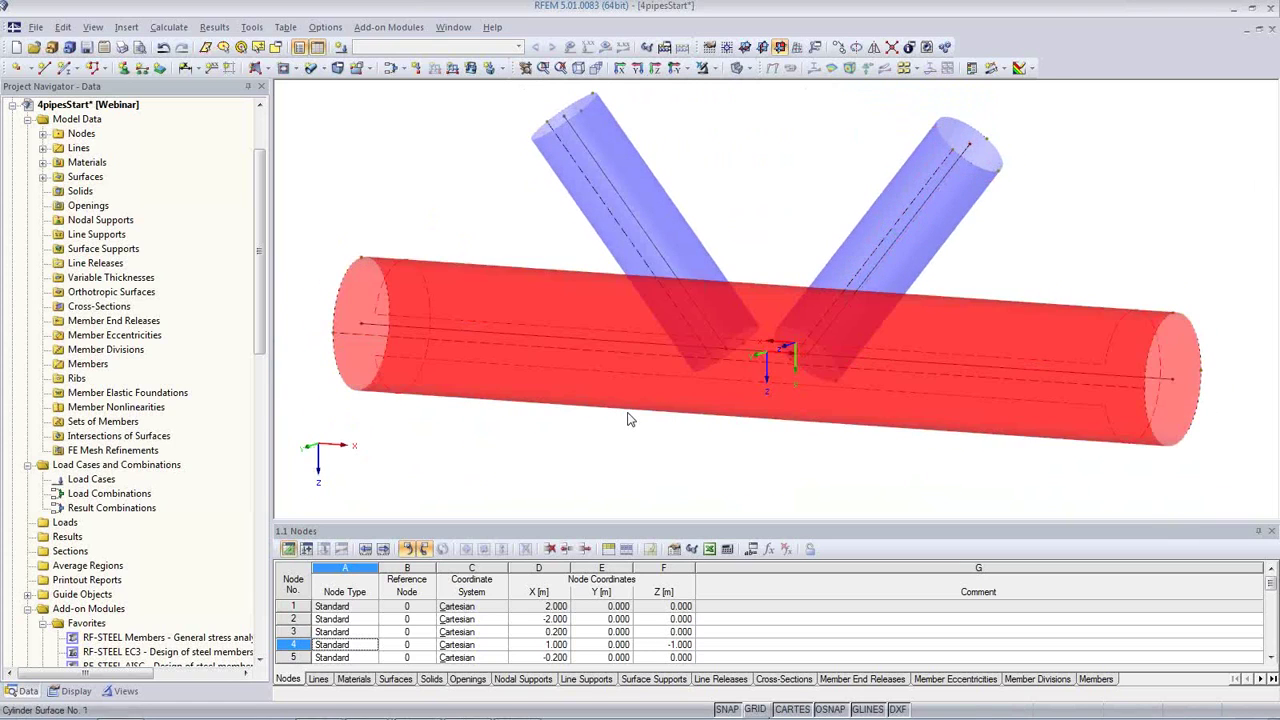
pyautogui.click(780, 444)
pyautogui.moveTo(913, 463); pyautogui.dragTo(594, 245)
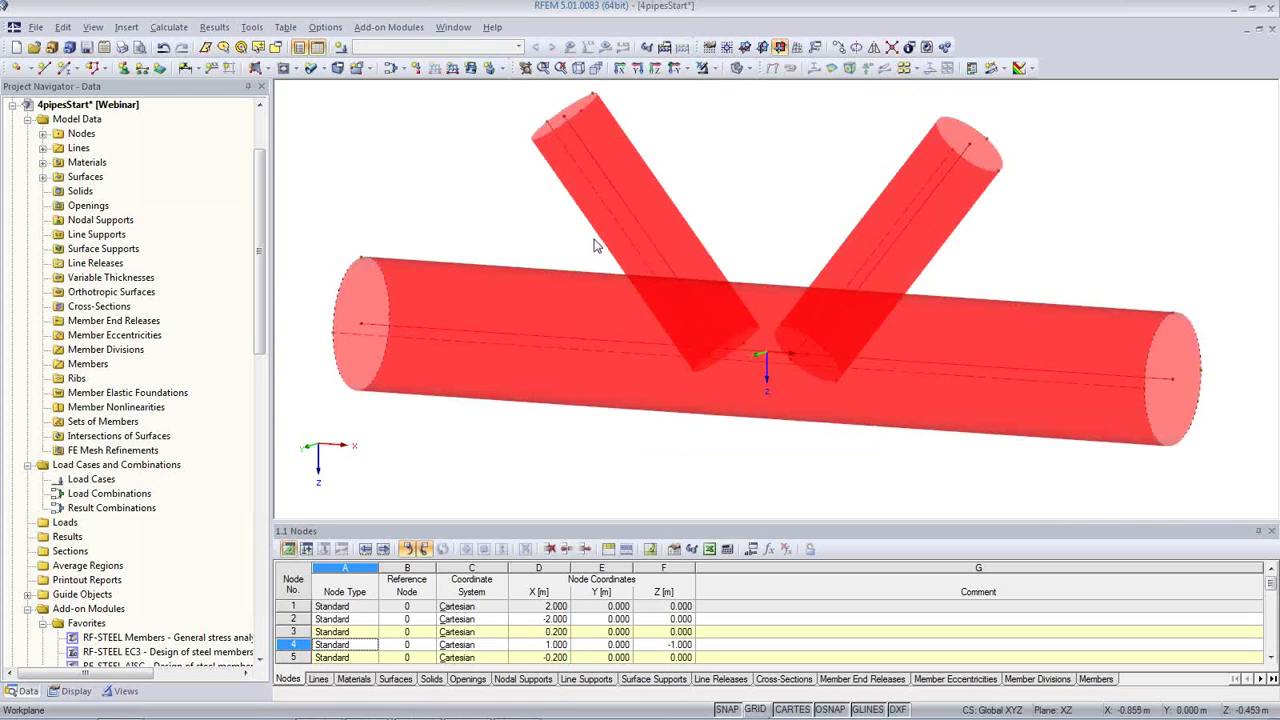
pyautogui.rightClick(680, 243)
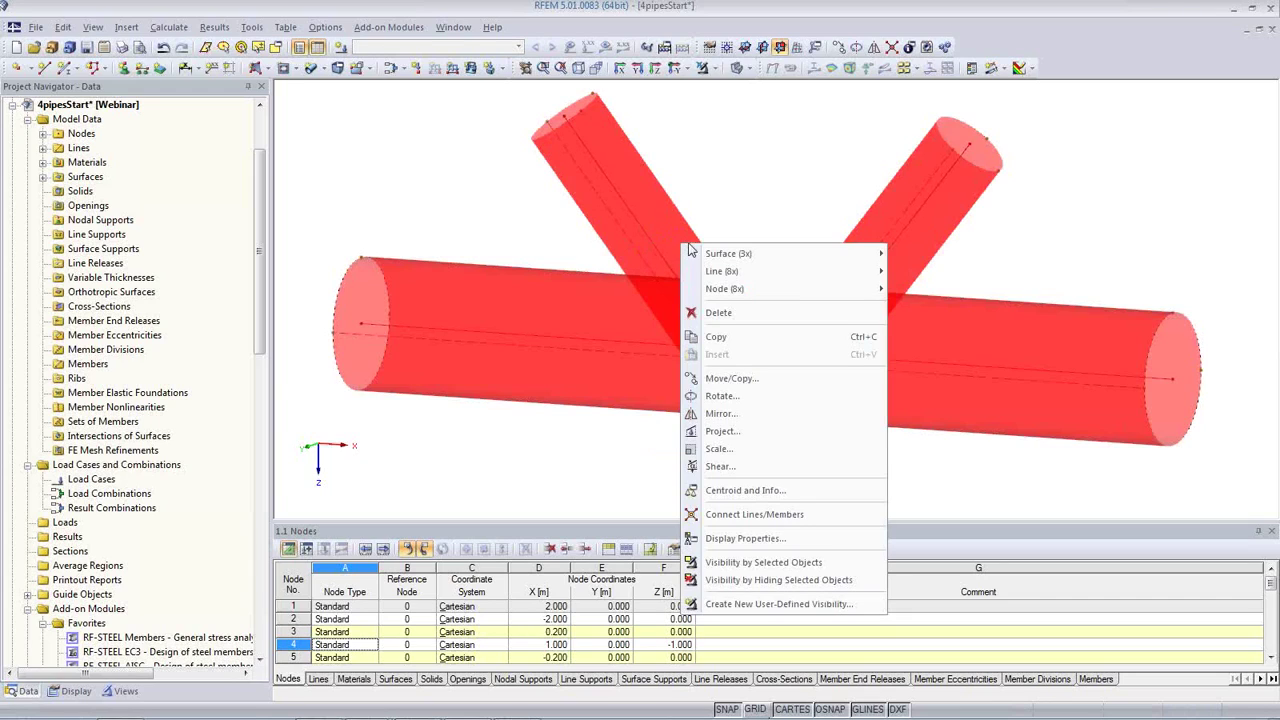
pyautogui.moveTo(697, 257)
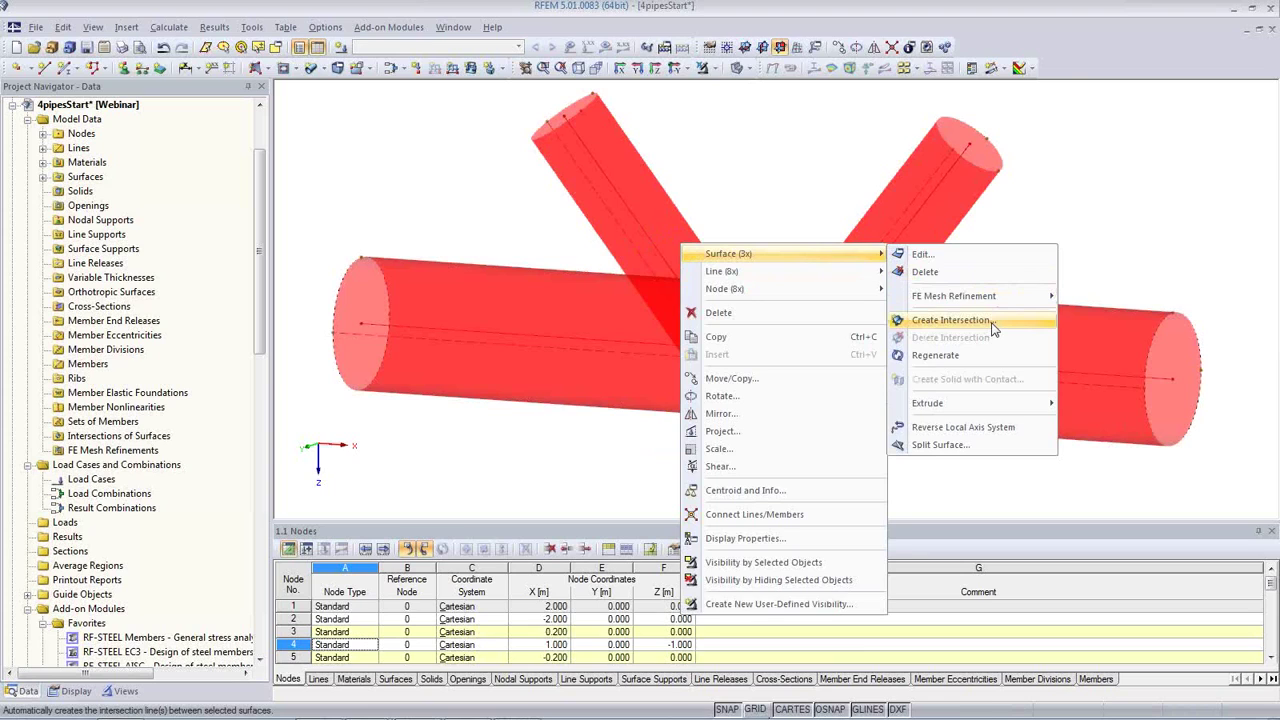
pyautogui.click(950, 320)
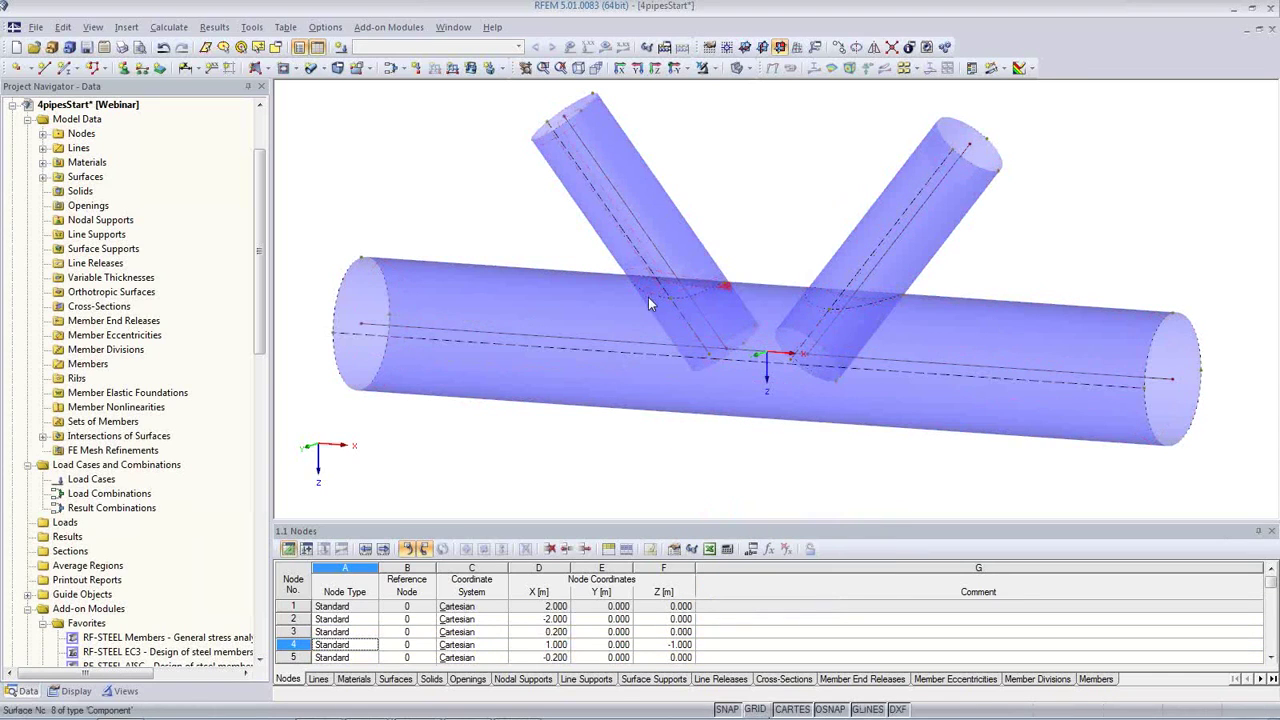
# Expand the materials and surfaces in the project navigator and examine the three pipe surfaces one by one.
pyautogui.keyDown('ctrl'); pyautogui.moveTo(778, 396); pyautogui.dragTo(1114, 451, button='middle'); pyautogui.keyUp('ctrl')
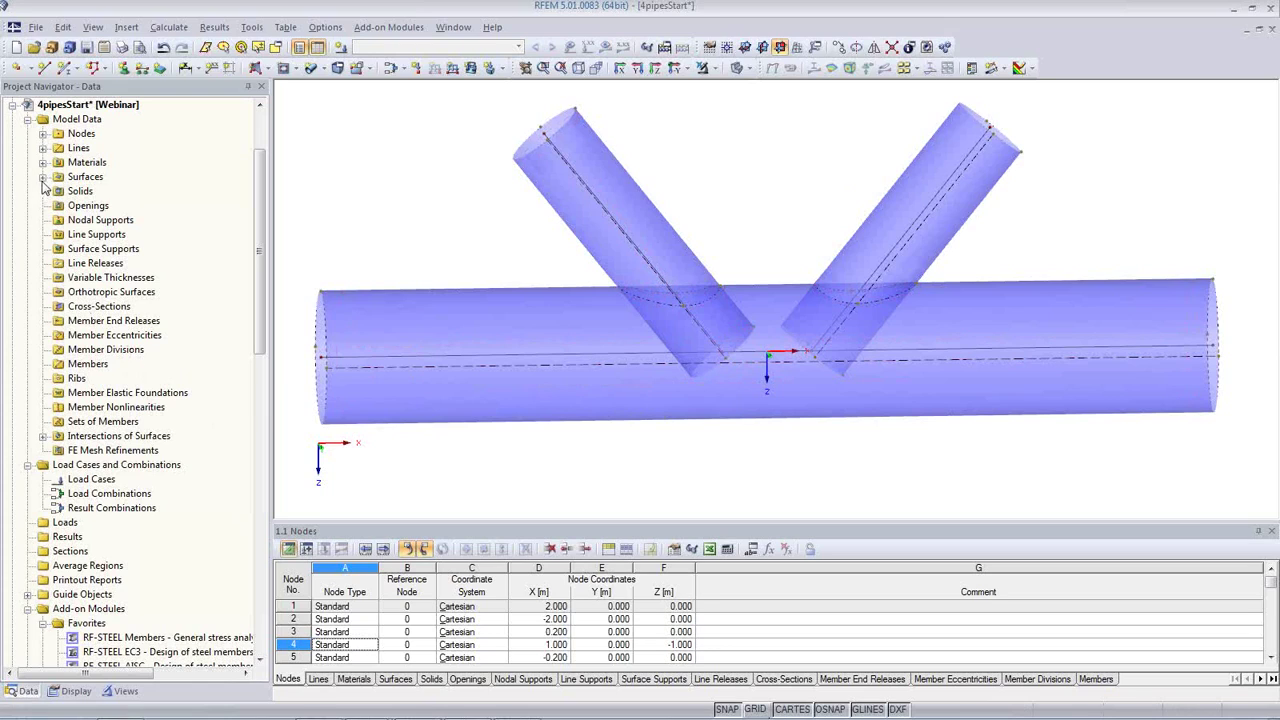
pyautogui.click(28, 694)
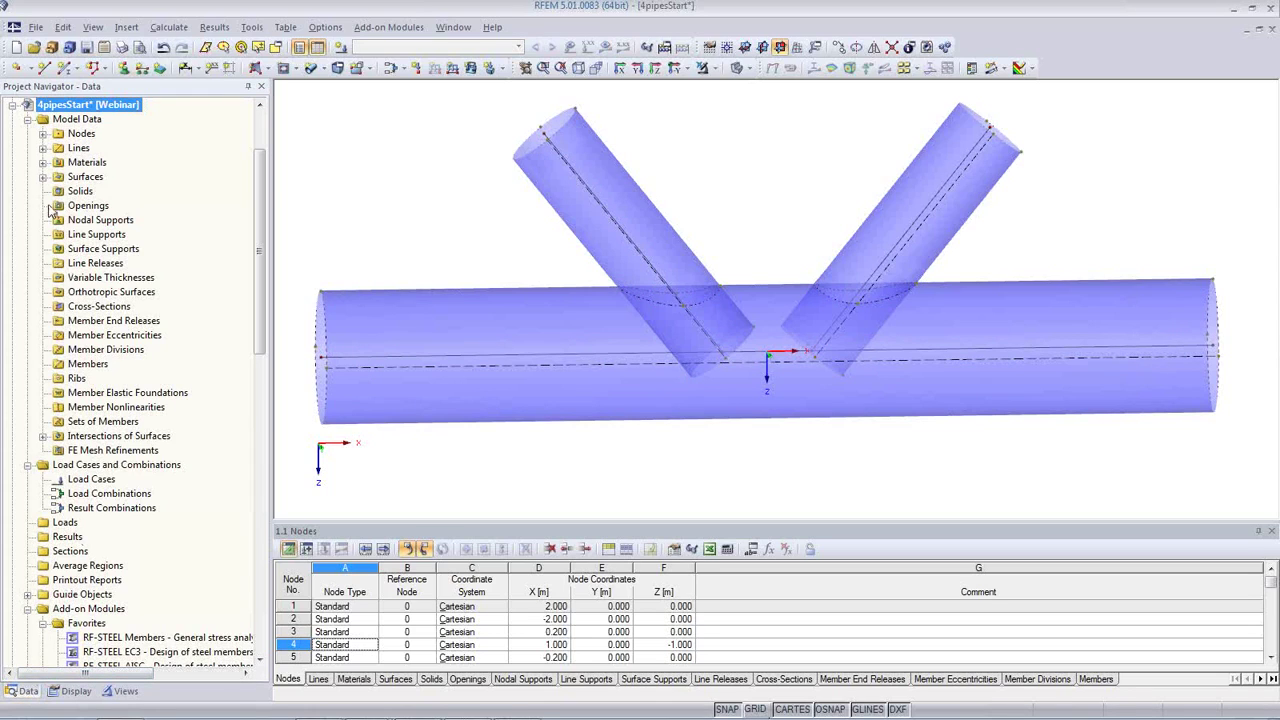
pyautogui.click(44, 162)
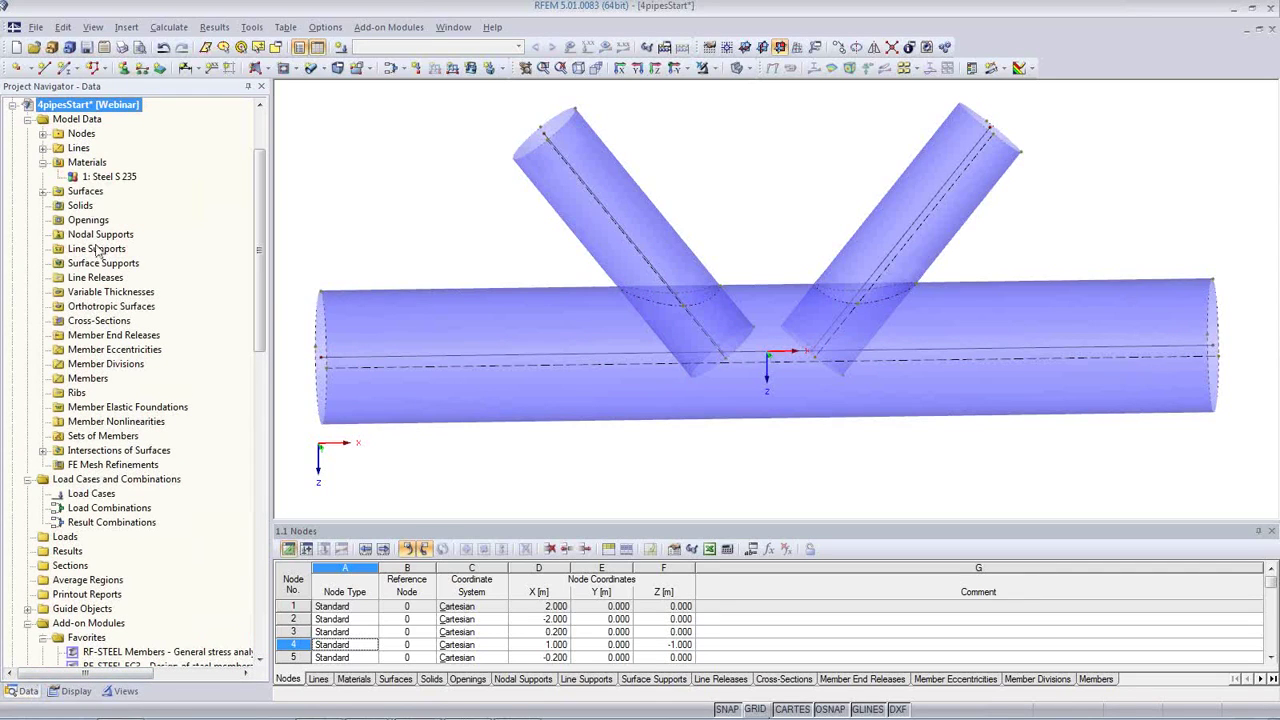
pyautogui.click(43, 191)
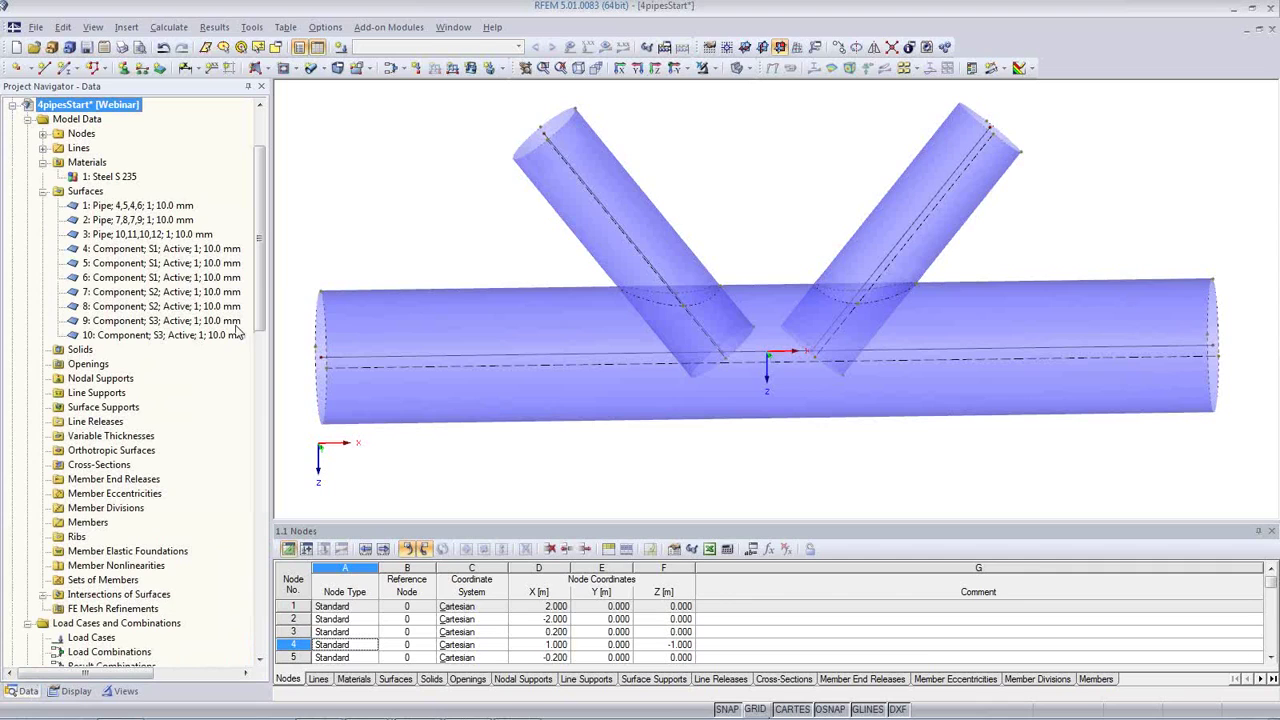
pyautogui.click(146, 206)
pyautogui.click(147, 220)
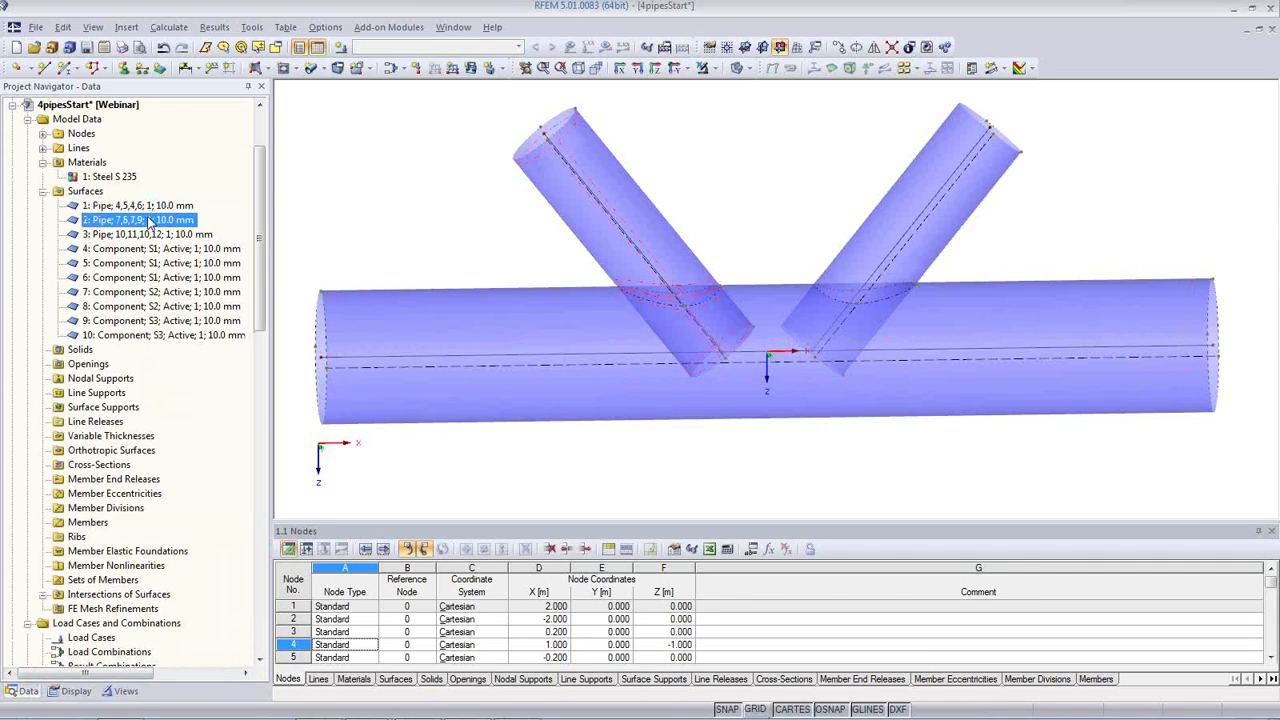
pyautogui.click(146, 234)
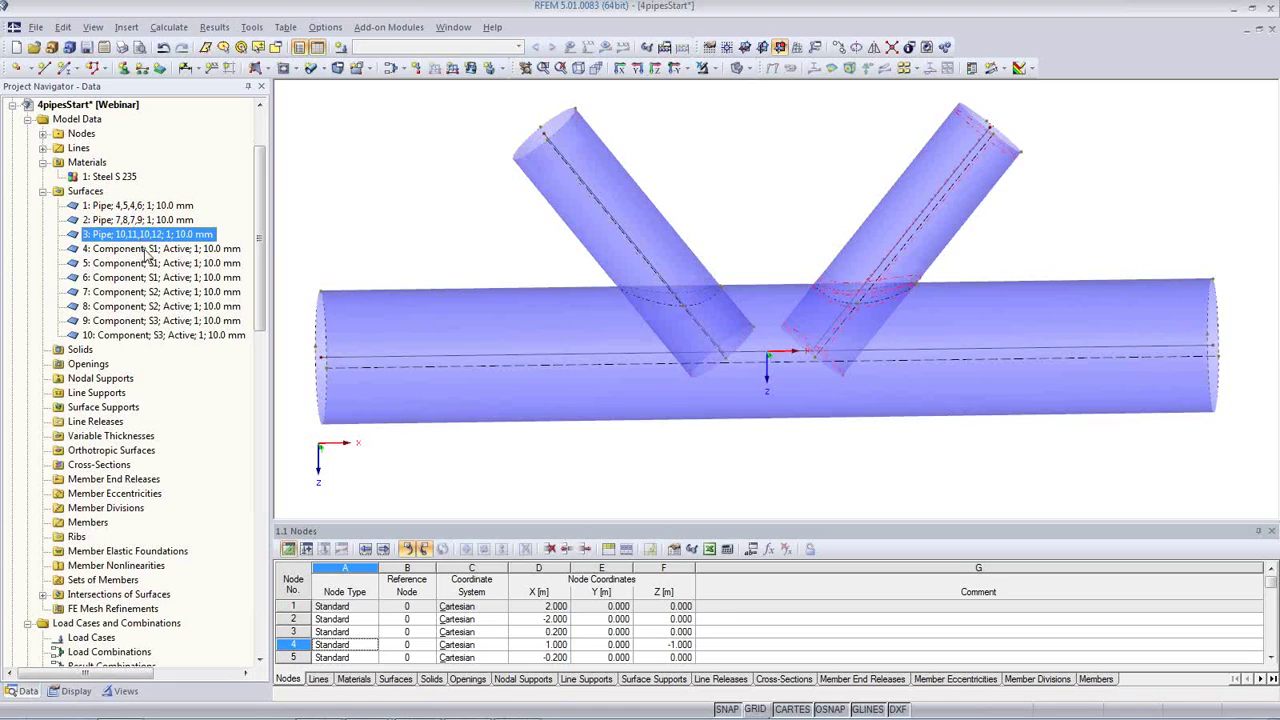
# Examine which parts of the main pipe the surface components 4, 5 and 6 represent.
pyautogui.click(145, 249)
pyautogui.click(145, 263)
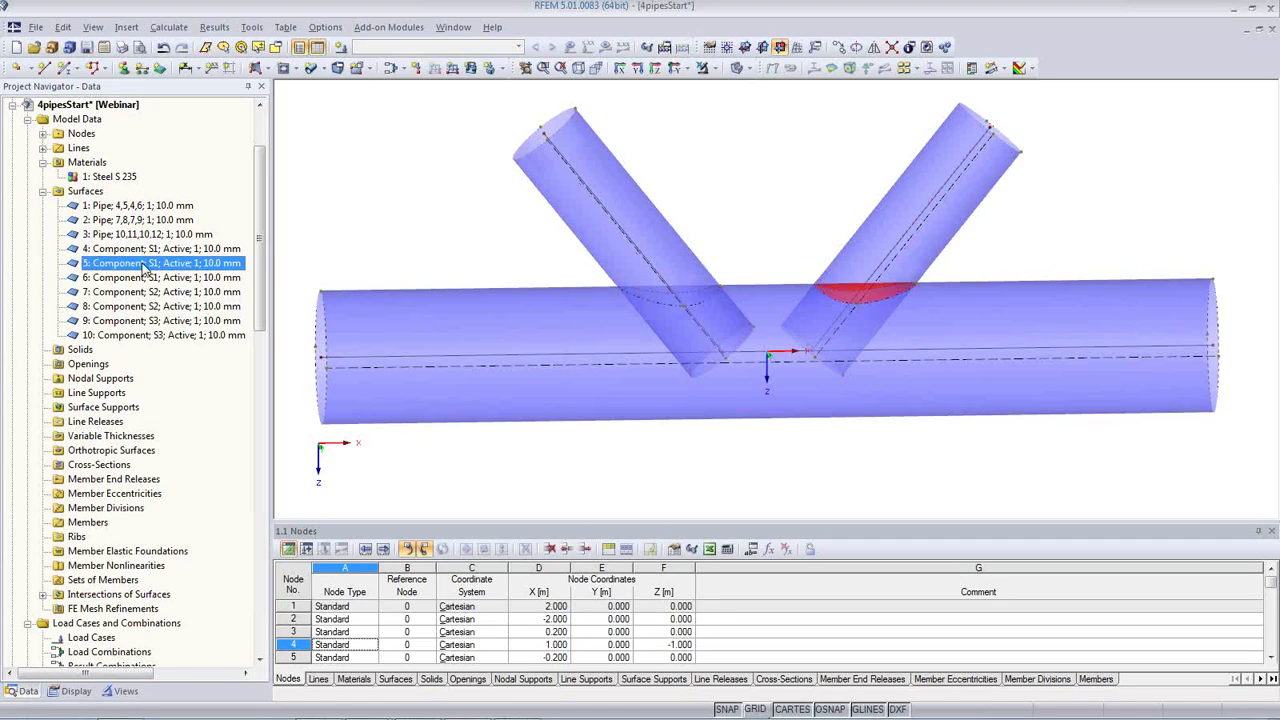
pyautogui.click(145, 277)
pyautogui.click(142, 264)
pyautogui.click(141, 250)
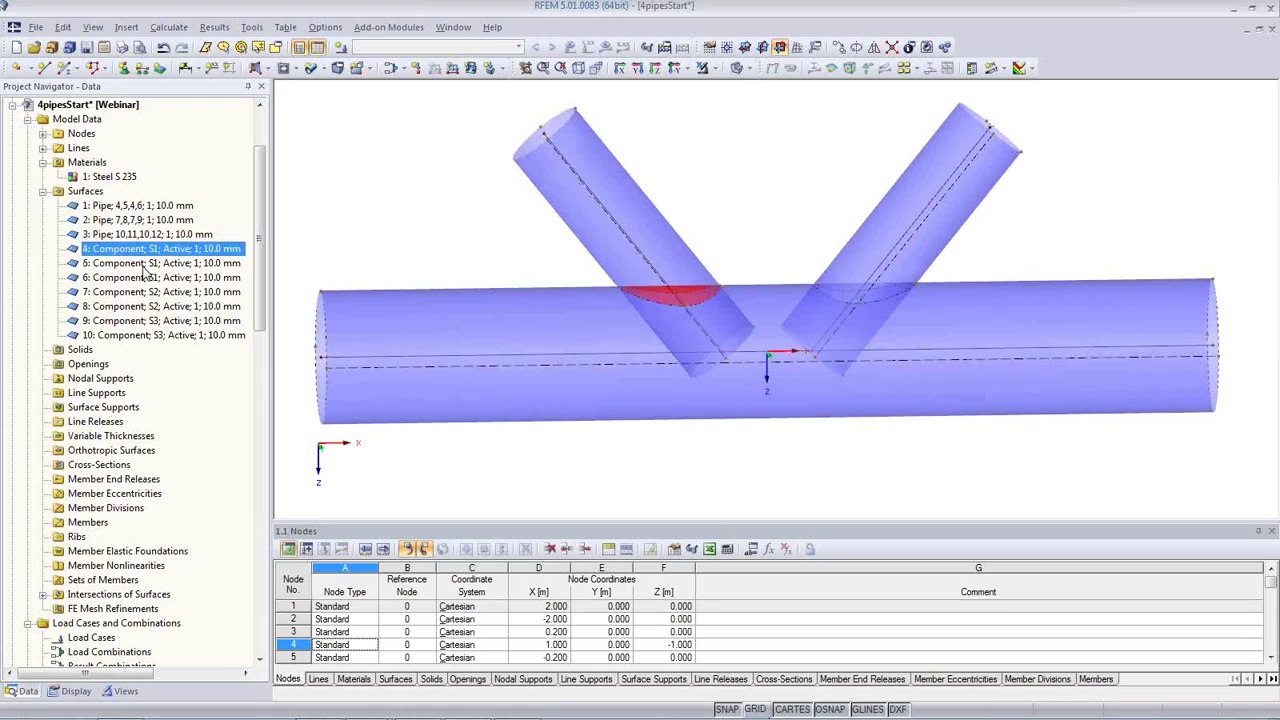
pyautogui.click(146, 263)
pyautogui.click(144, 278)
pyautogui.click(146, 263)
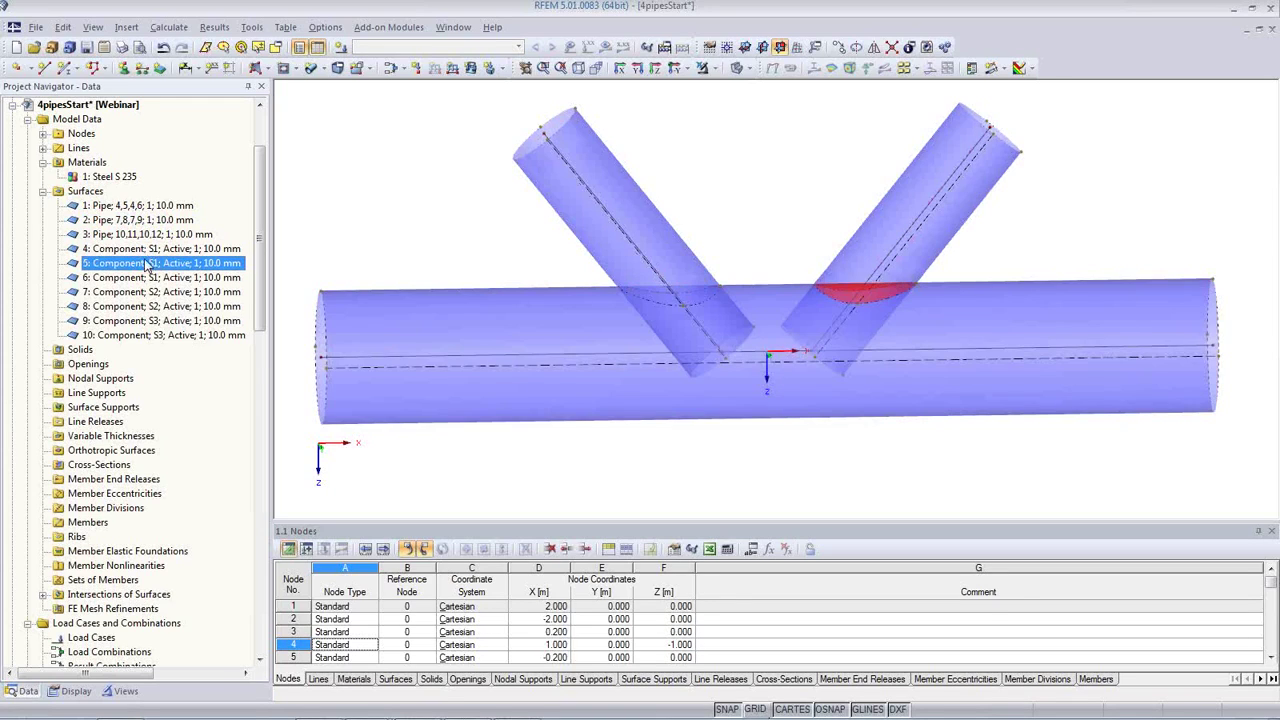
pyautogui.click(146, 234)
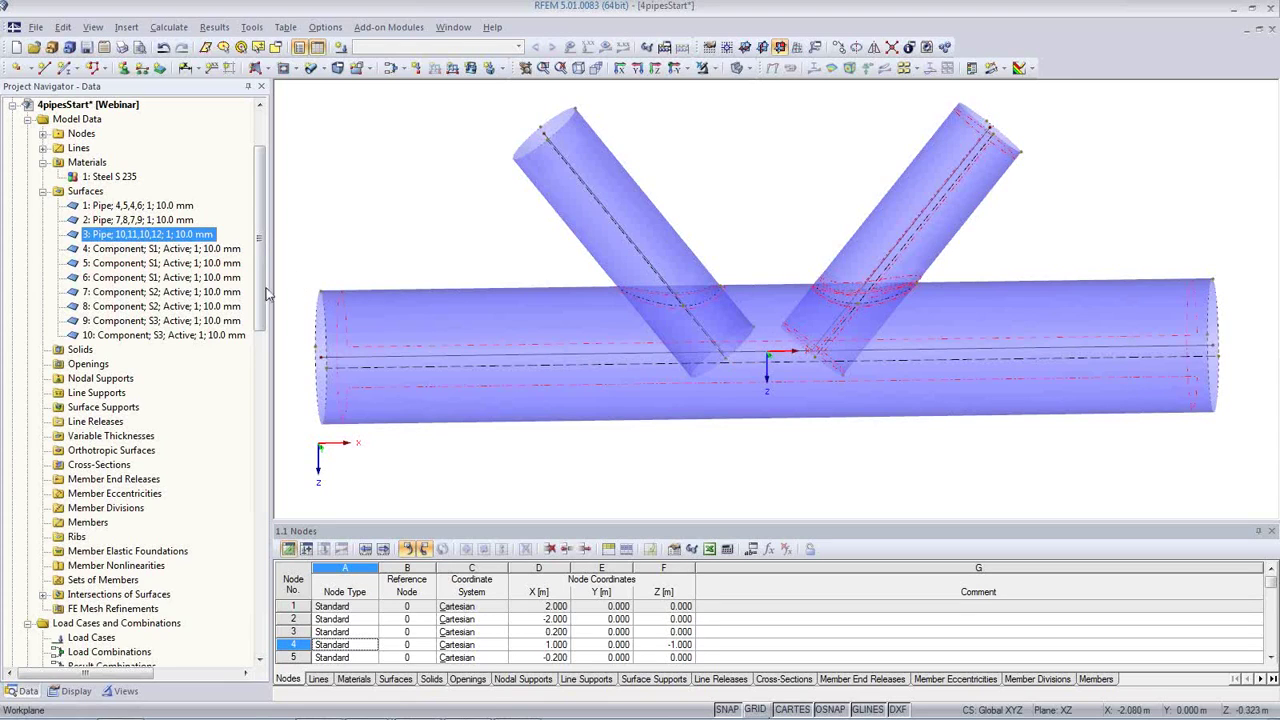
pyautogui.click(170, 250)
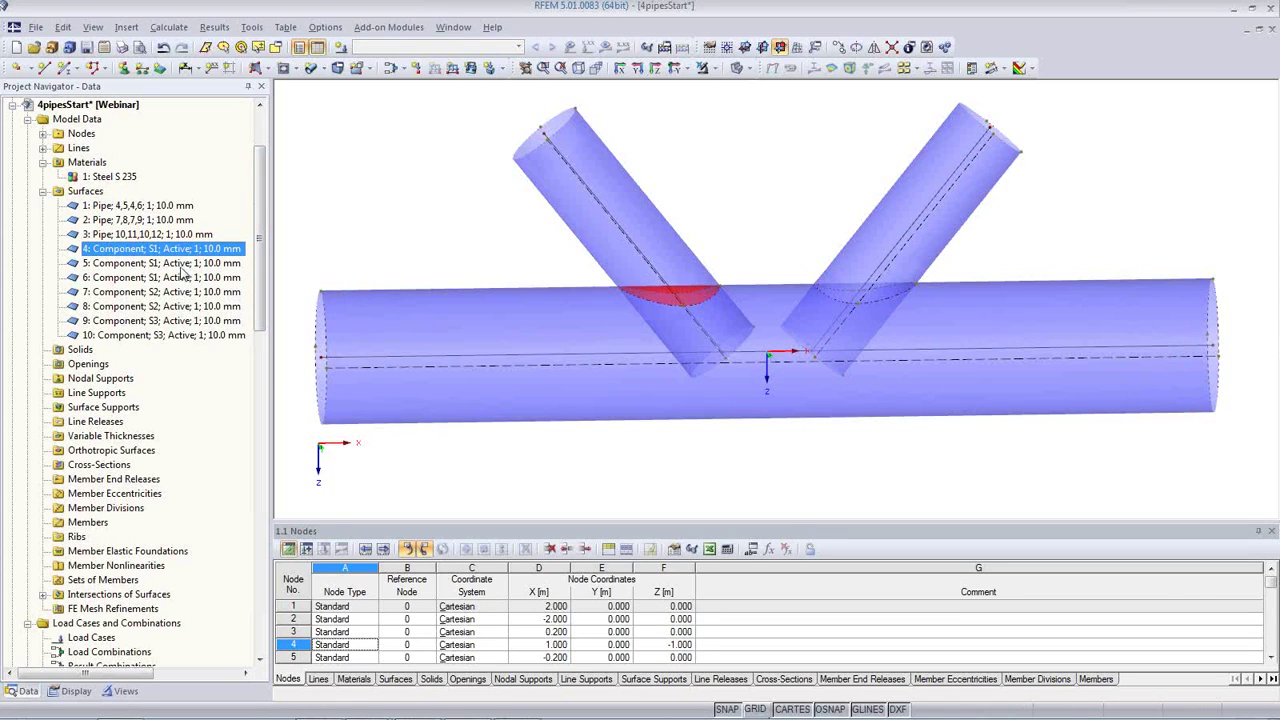
pyautogui.click(182, 266)
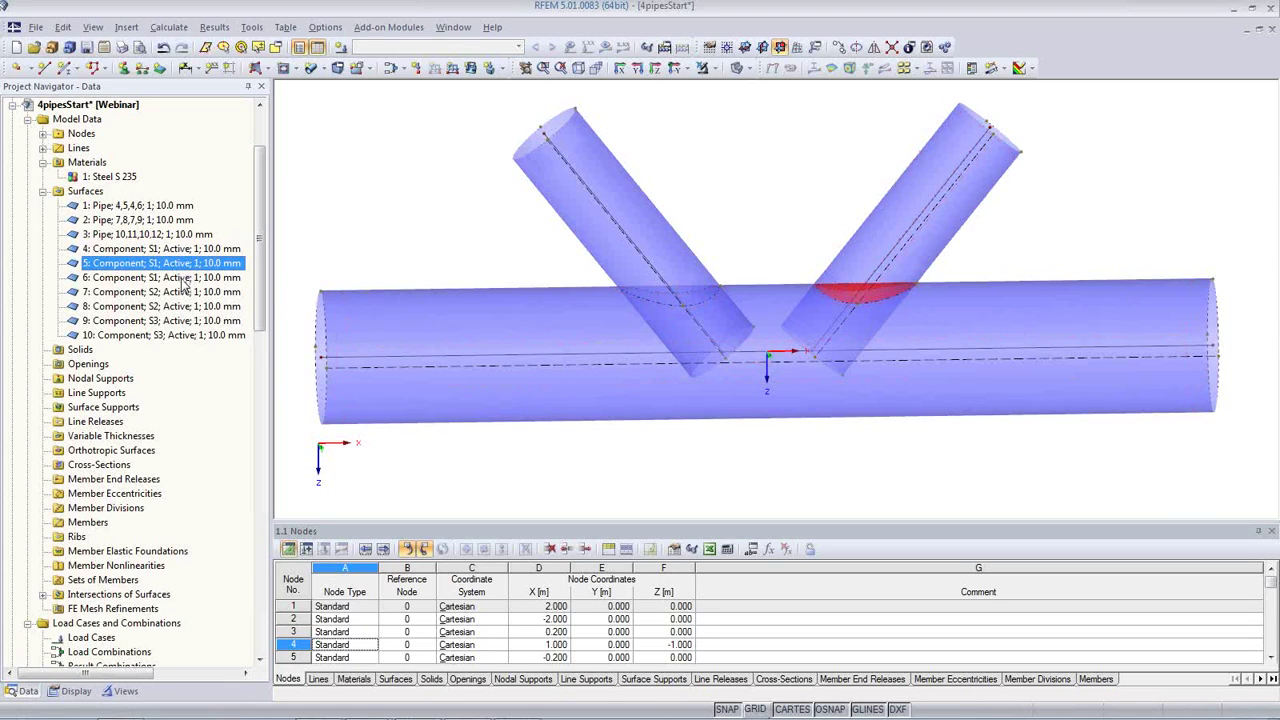
pyautogui.click(184, 278)
# Deactivate surface components 7 and 9, the ends of the two inclined pipes inside the main pipe.
pyautogui.click(184, 293)
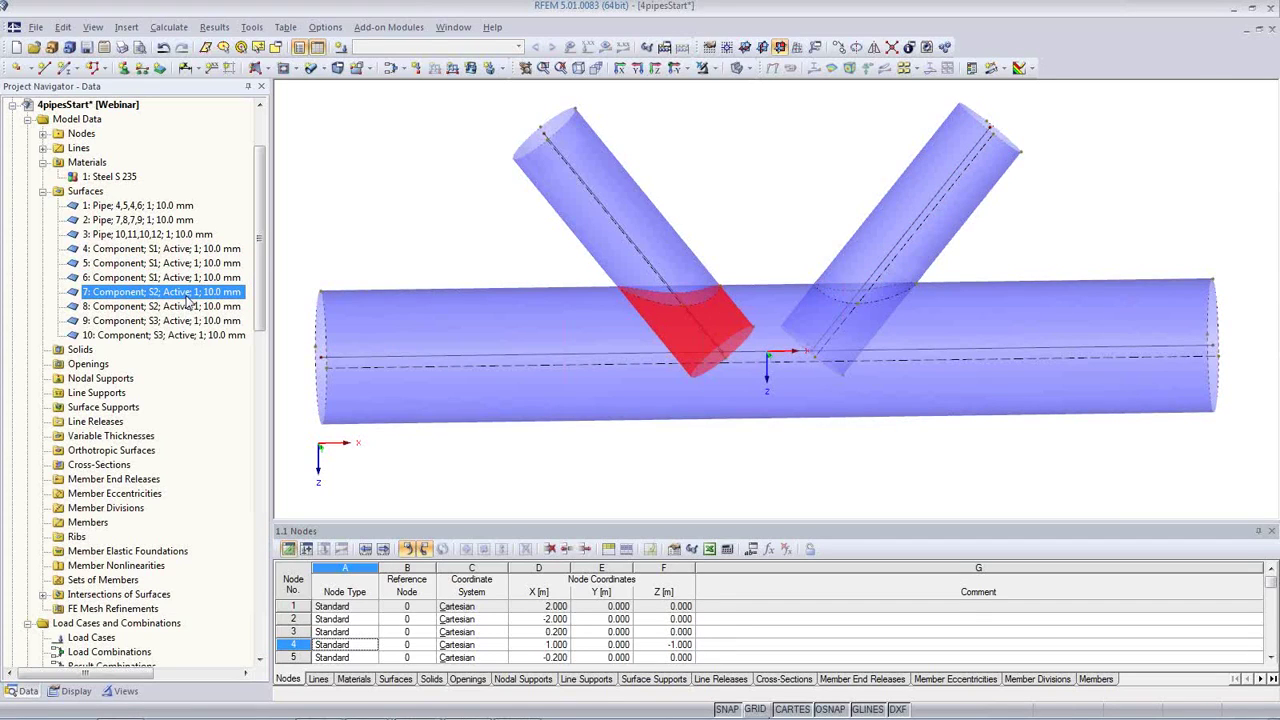
pyautogui.rightClick(188, 298)
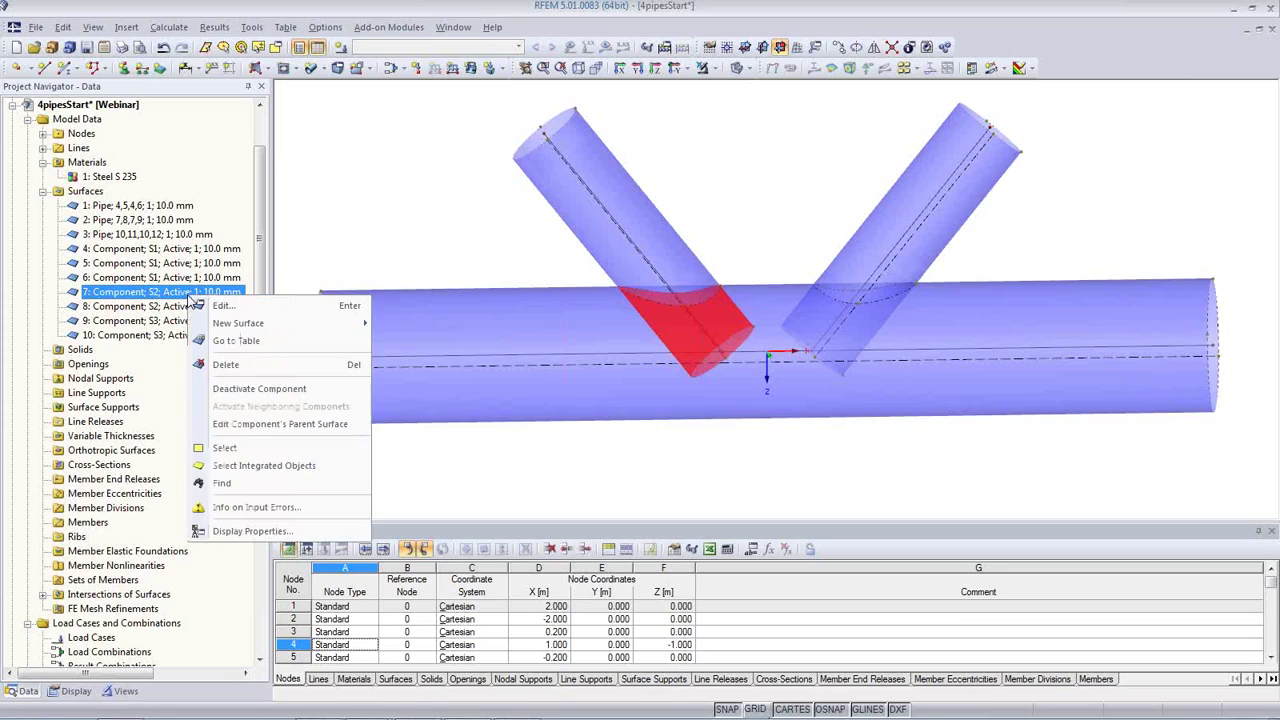
pyautogui.click(279, 390)
pyautogui.click(195, 311)
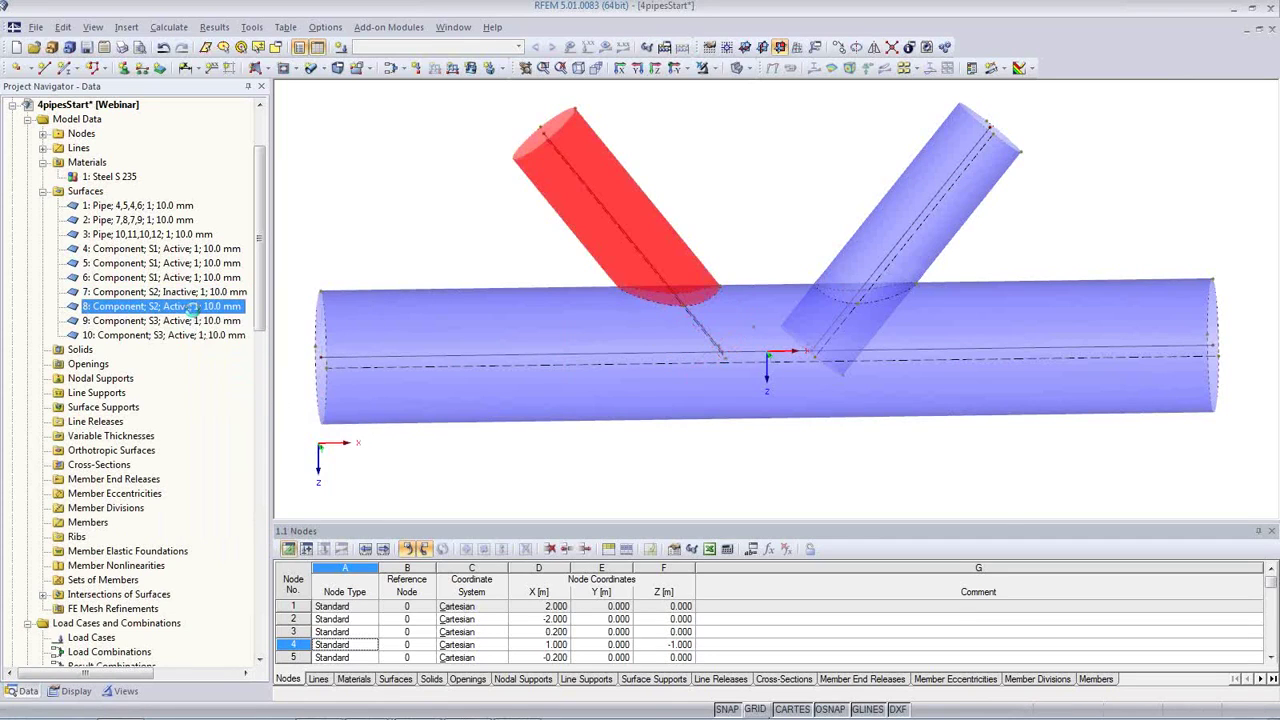
pyautogui.click(194, 321)
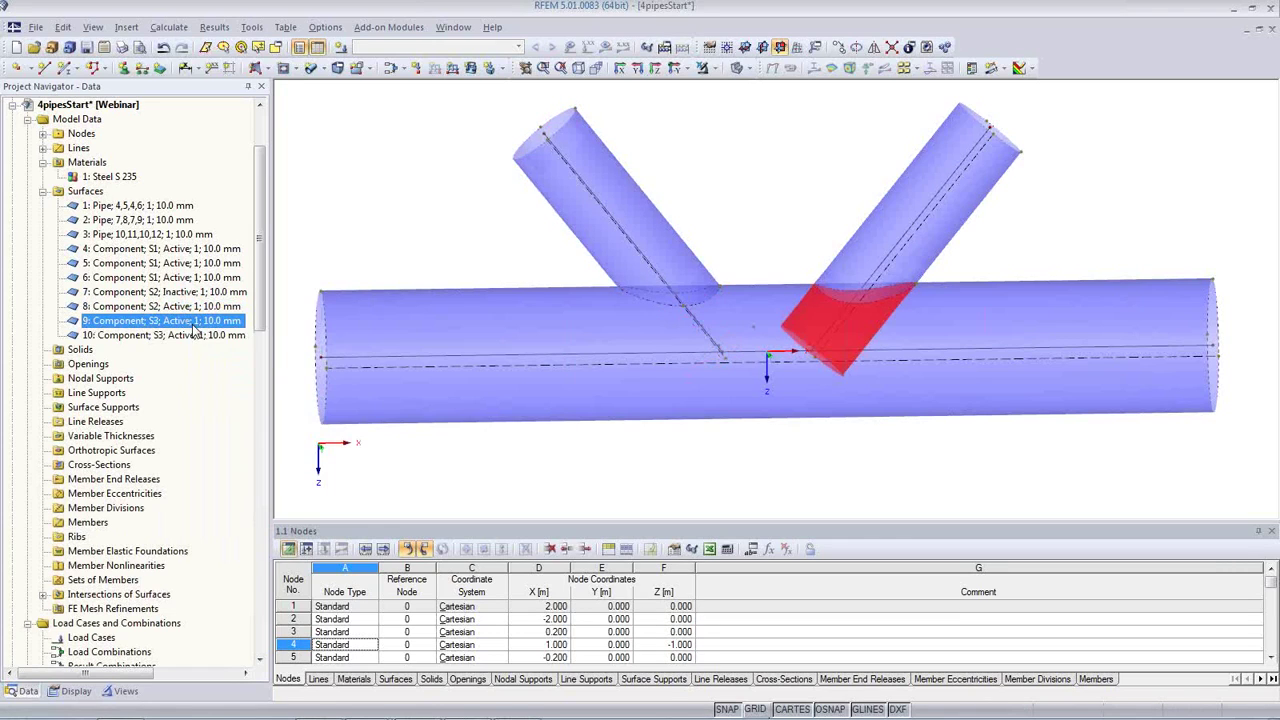
pyautogui.rightClick(195, 332)
pyautogui.click(249, 419)
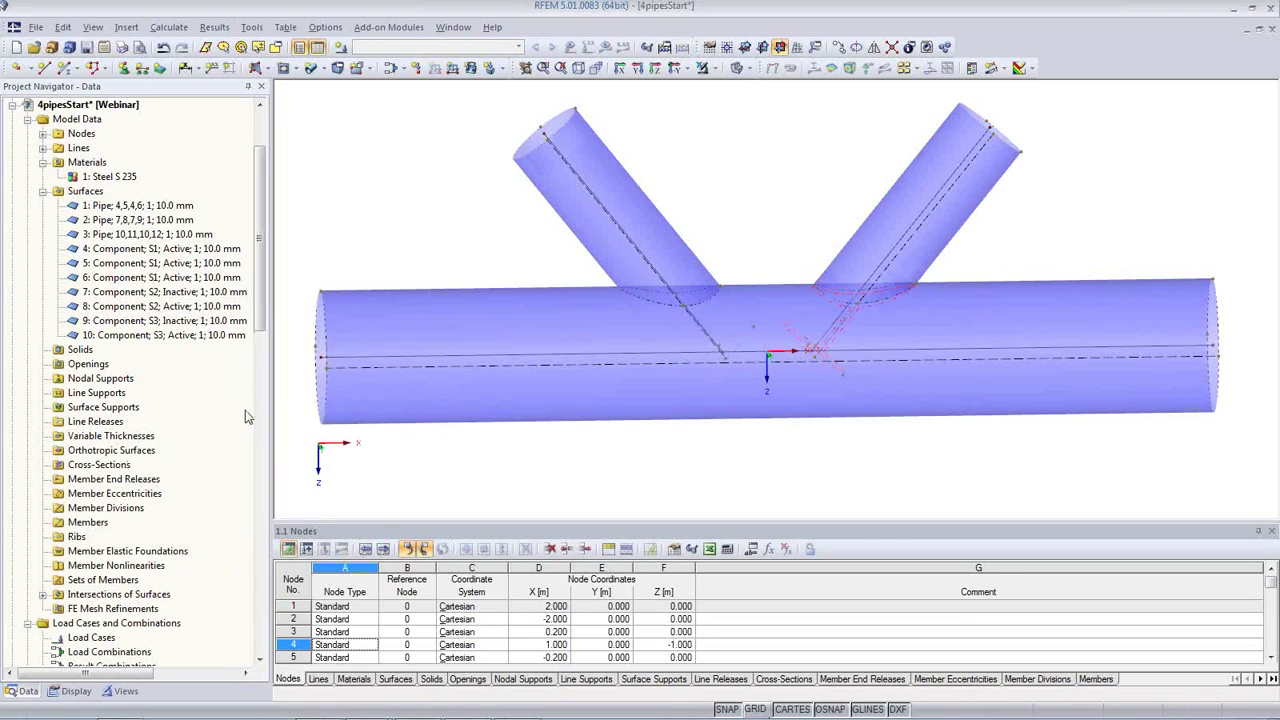
pyautogui.click(188, 338)
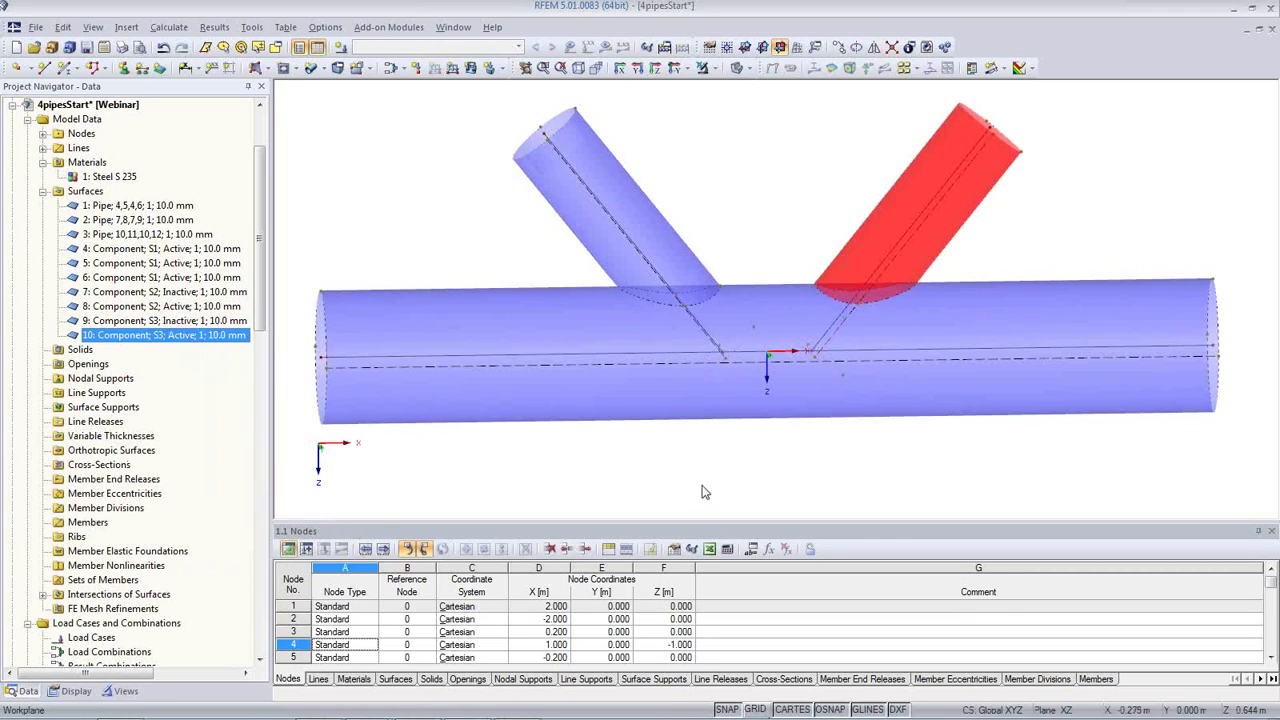
# Close the open ends of all three pipes with rigid plane surfaces bounded by the four end circles.
pyautogui.moveTo(938, 393); pyautogui.dragTo(868, 368, button='middle')
pyautogui.keyDown('ctrl'); pyautogui.moveTo(1026, 387); pyautogui.dragTo(374, 339, button='middle'); pyautogui.keyUp('ctrl')
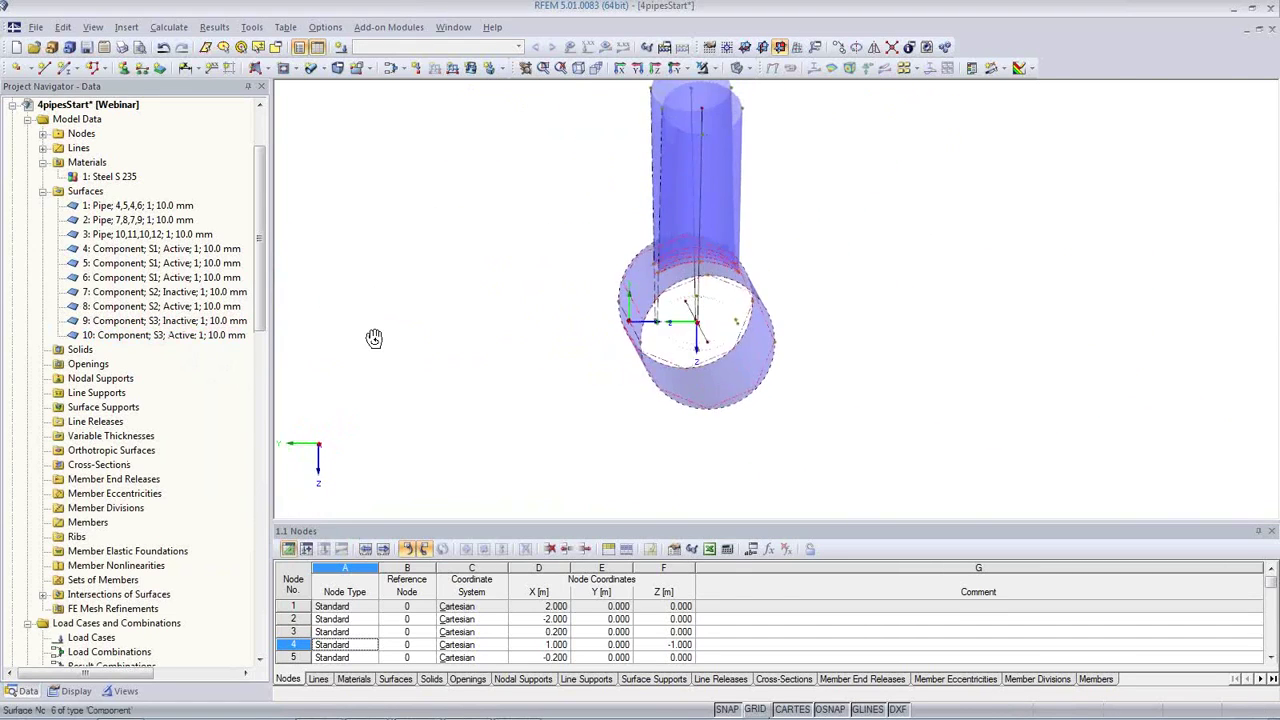
pyautogui.keyDown('ctrl'); pyautogui.moveTo(500, 201); pyautogui.dragTo(997, 200, button='middle'); pyautogui.keyUp('ctrl')
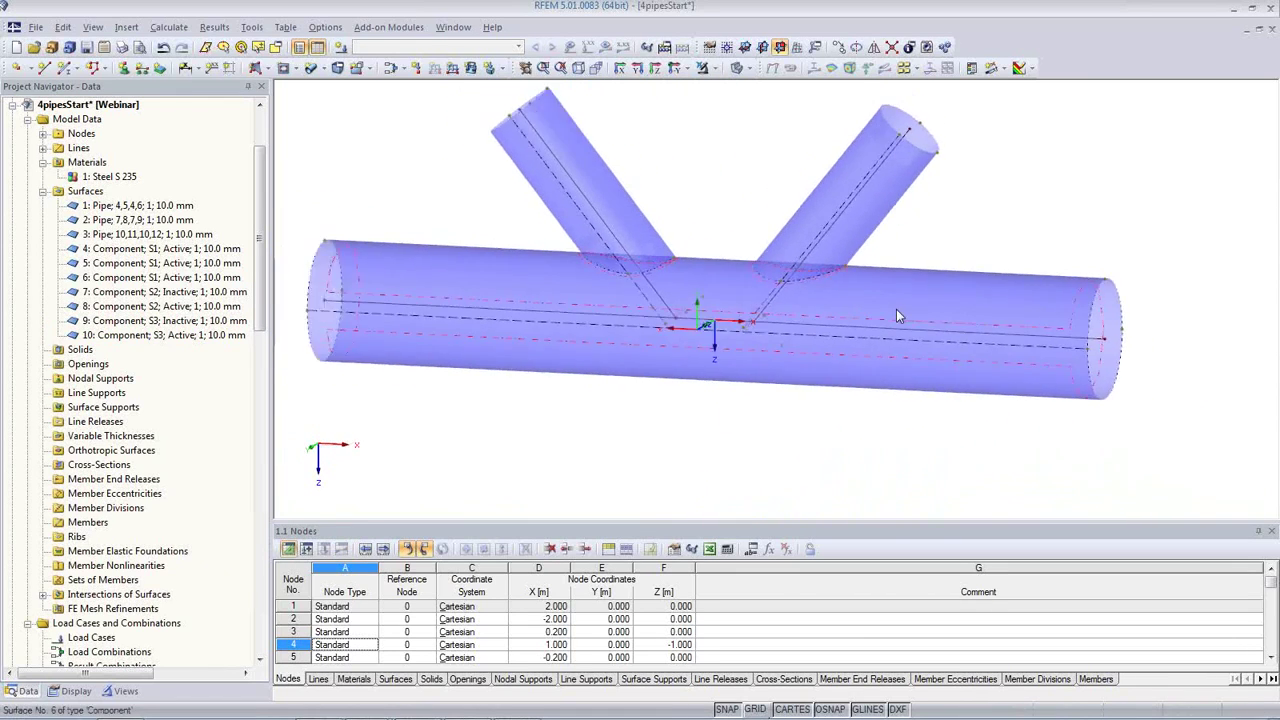
pyautogui.keyDown('ctrl'); pyautogui.moveTo(826, 400); pyautogui.dragTo(781, 451, button='middle'); pyautogui.keyUp('ctrl')
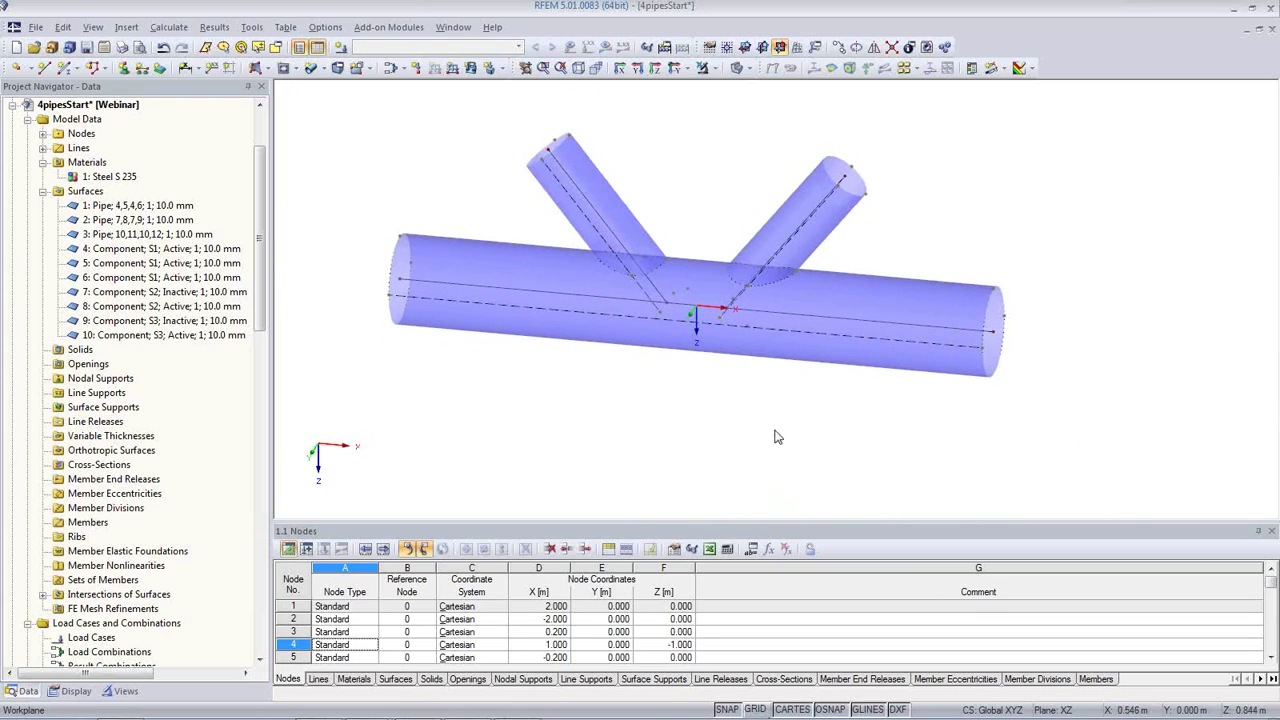
pyautogui.click(262, 67)
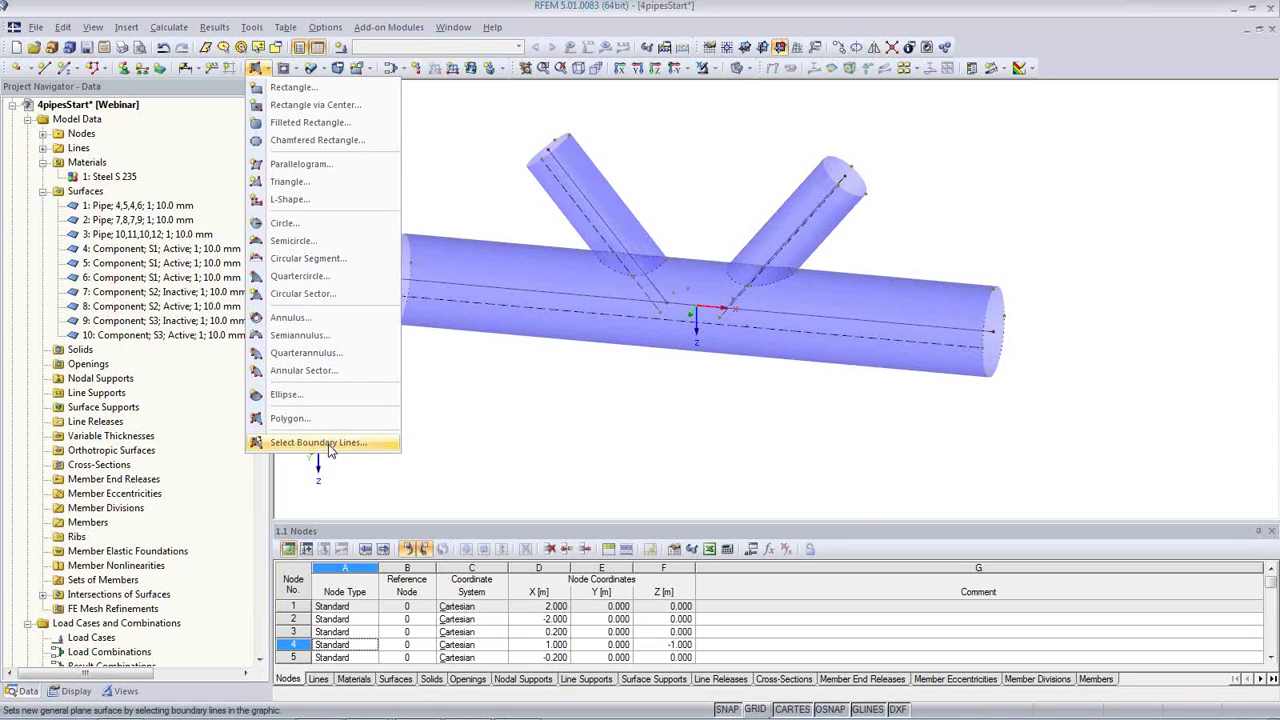
pyautogui.click(328, 444)
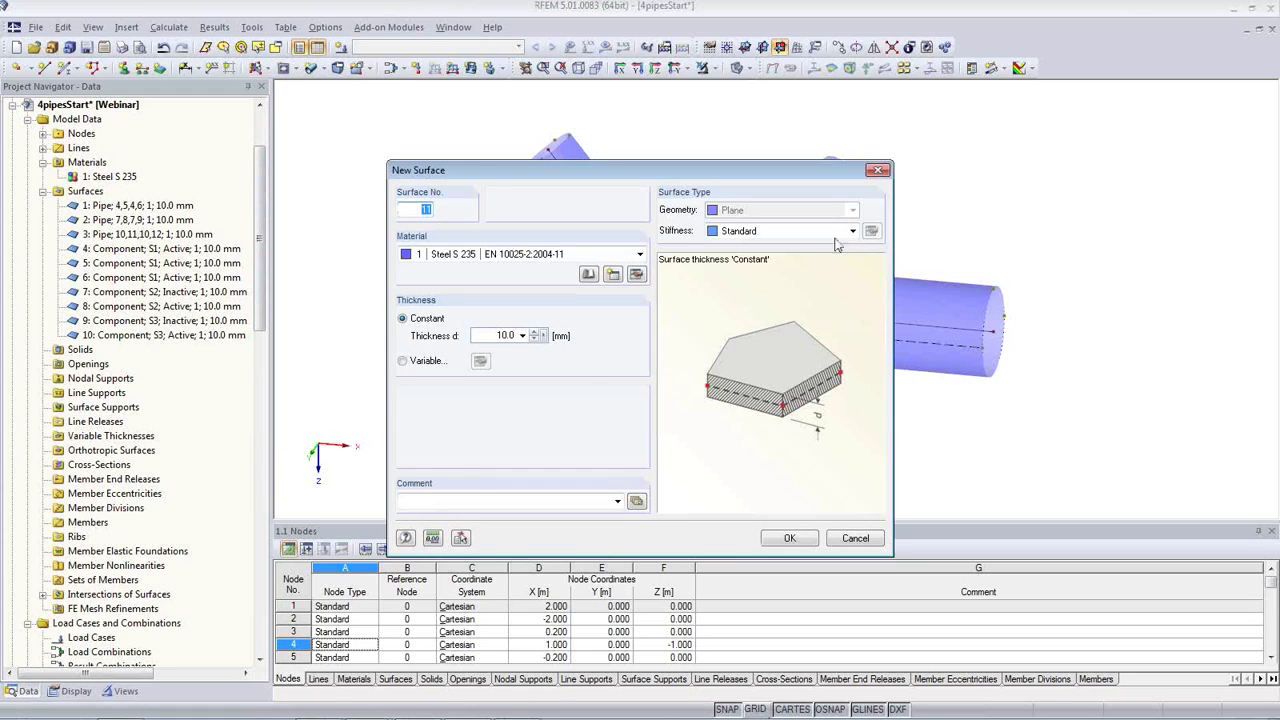
pyautogui.click(852, 231)
pyautogui.click(806, 308)
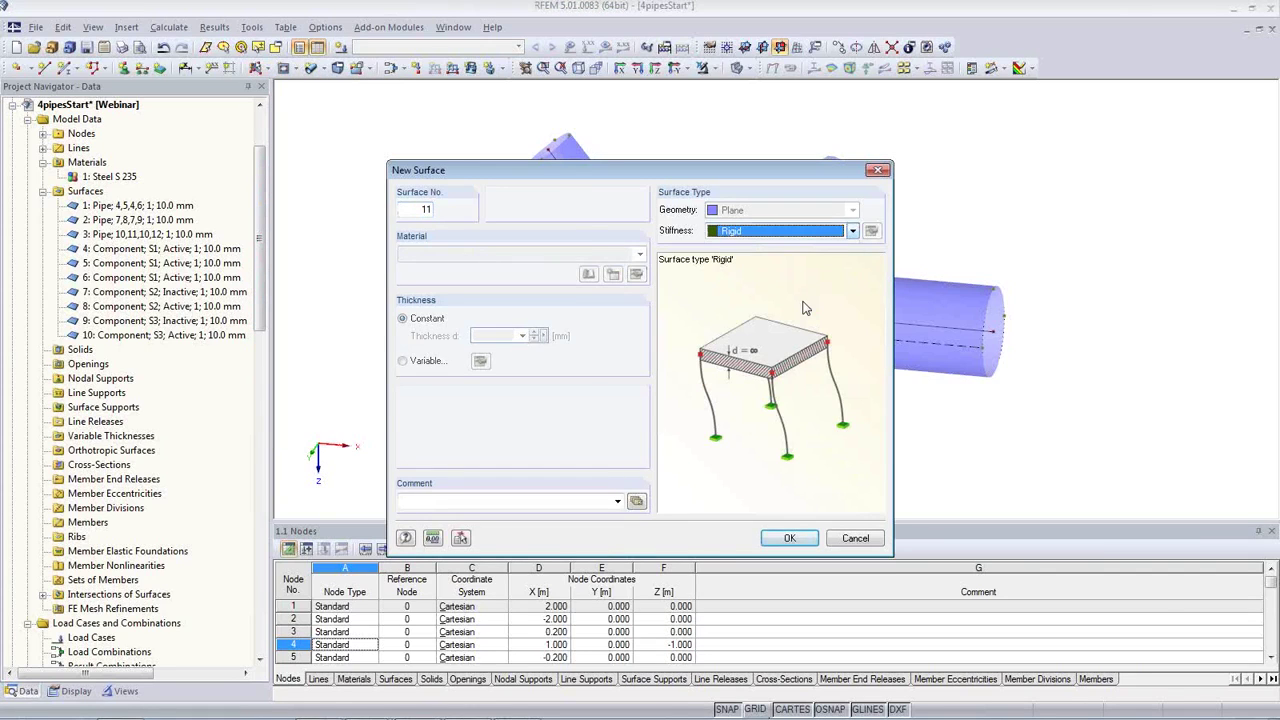
pyautogui.click(790, 539)
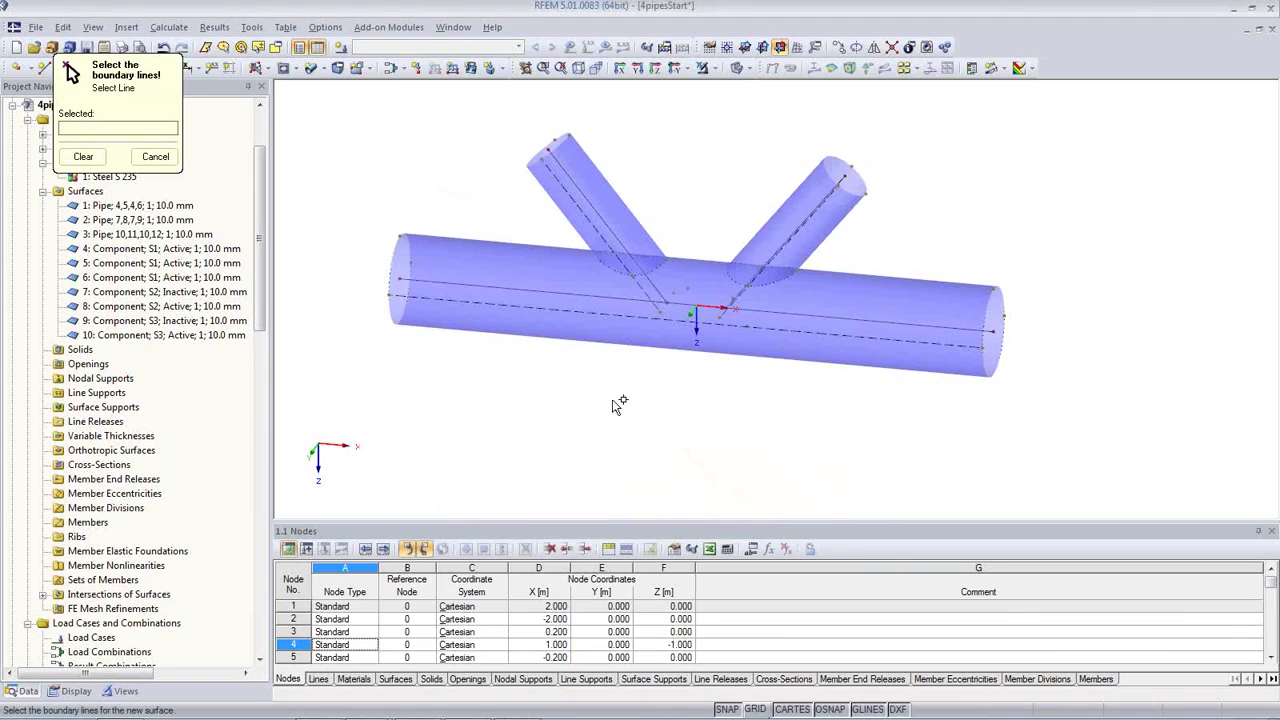
pyautogui.click(408, 252)
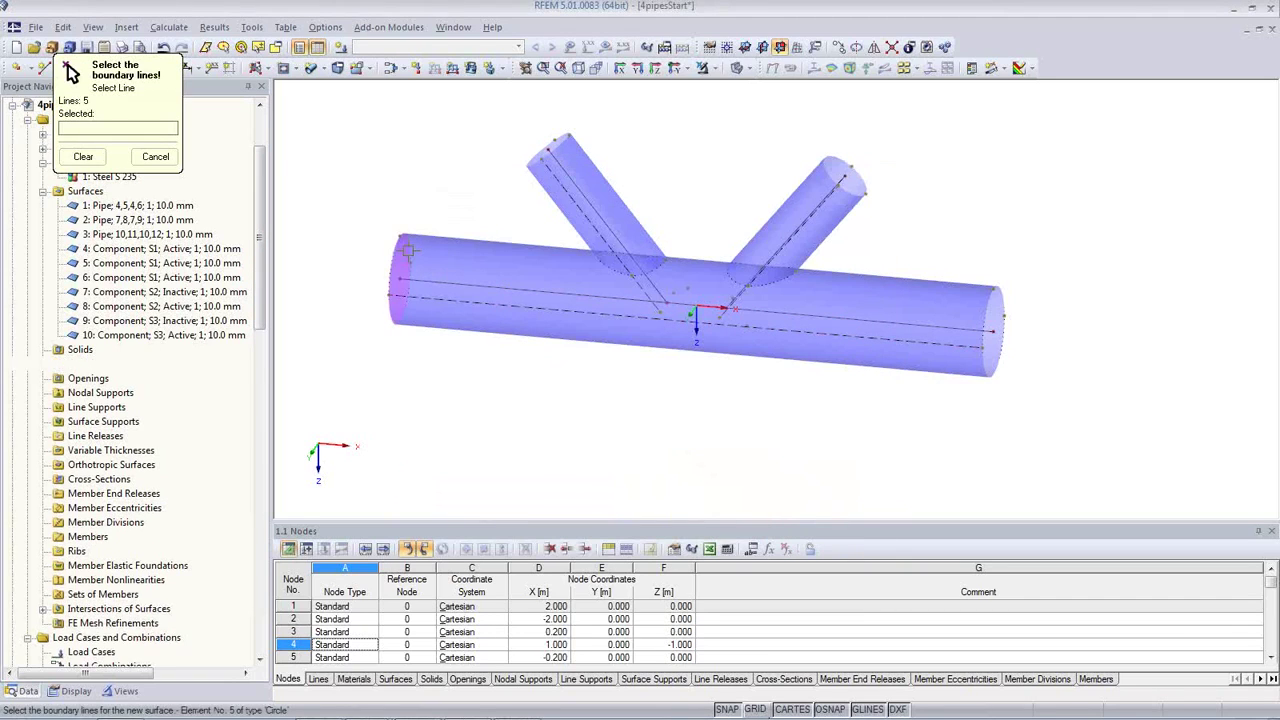
pyautogui.click(567, 143)
pyautogui.click(840, 172)
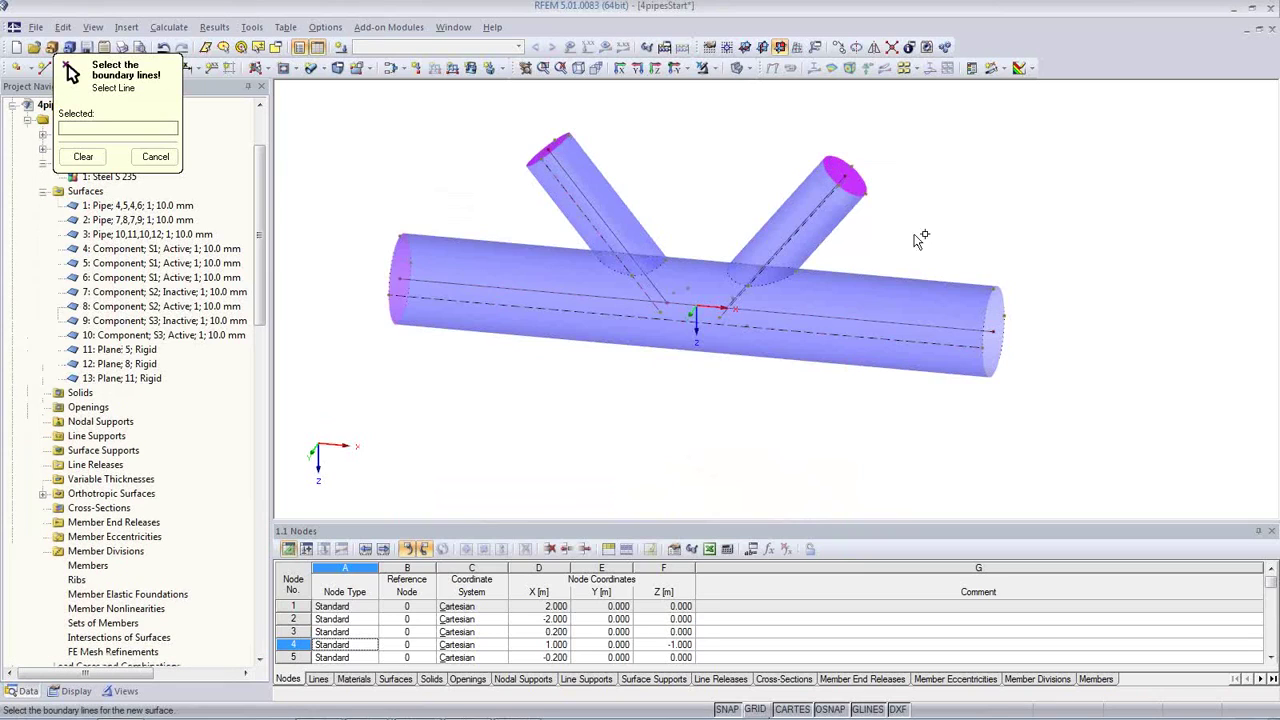
pyautogui.click(987, 311)
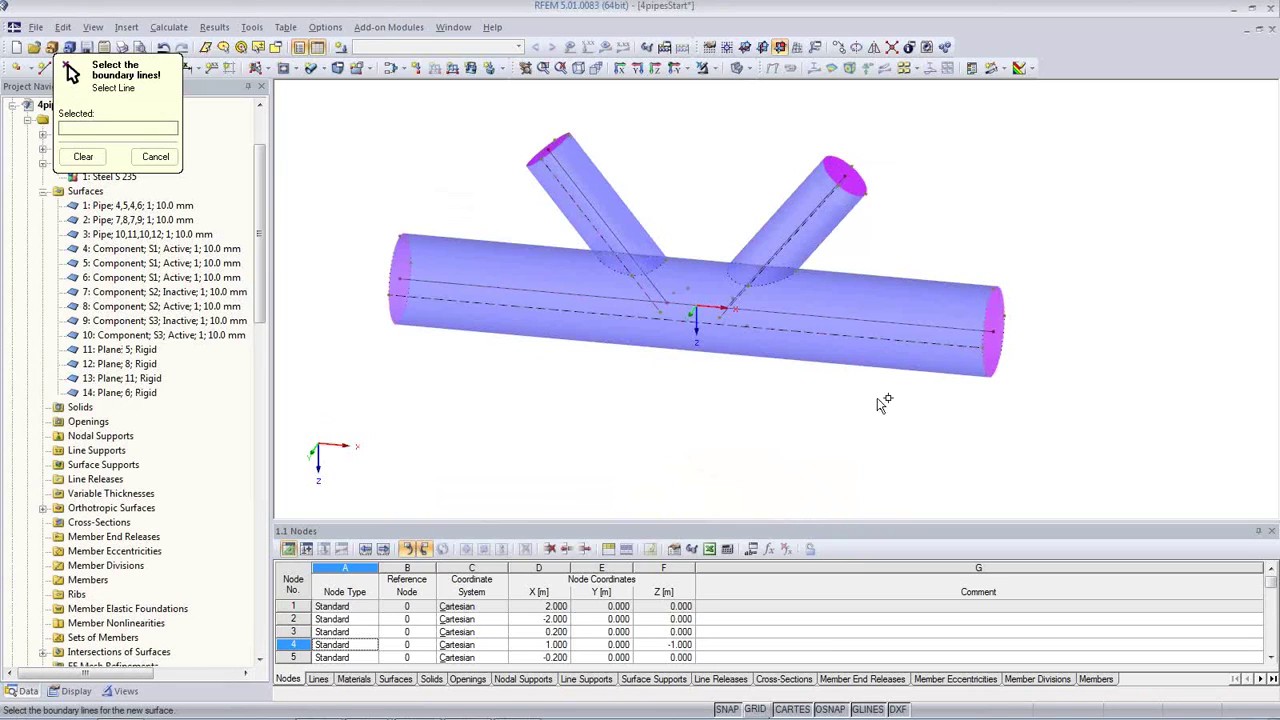
pyautogui.rightClick(826, 425)
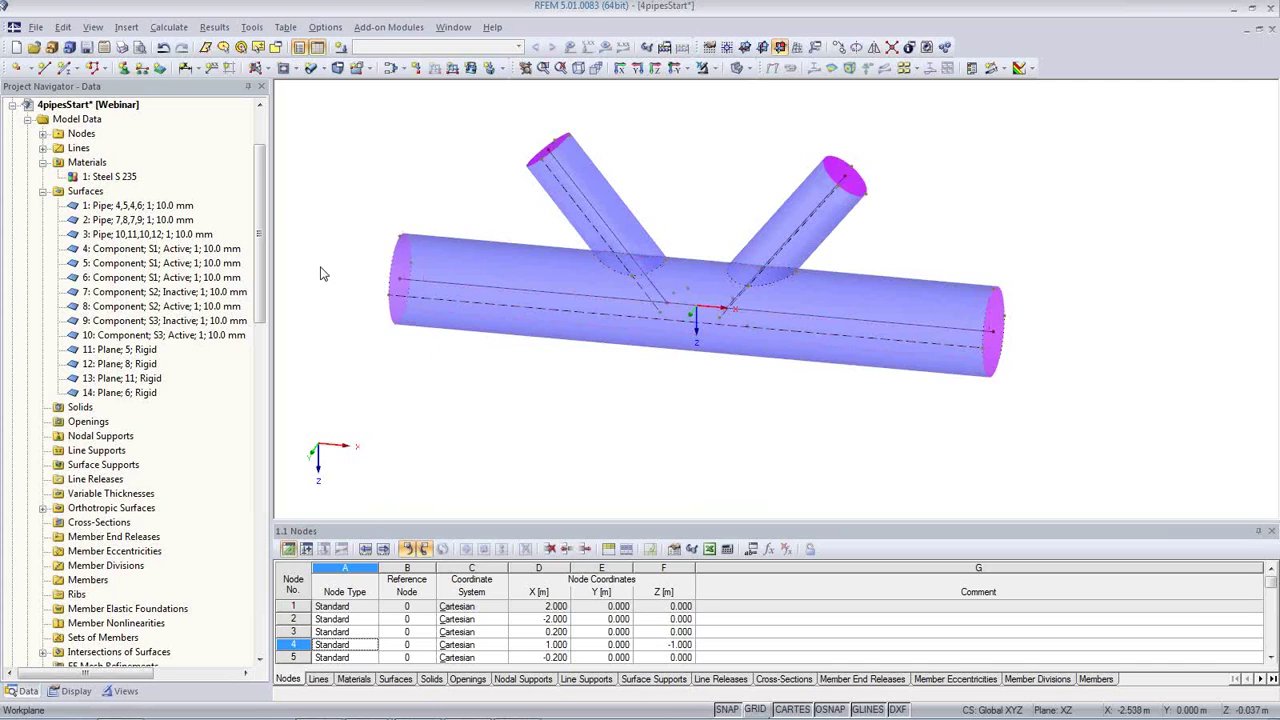
# Place nodal supports at the centres of both main pipe ends, fixing all displacements and the rotations about X and Z.
pyautogui.click(123, 67)
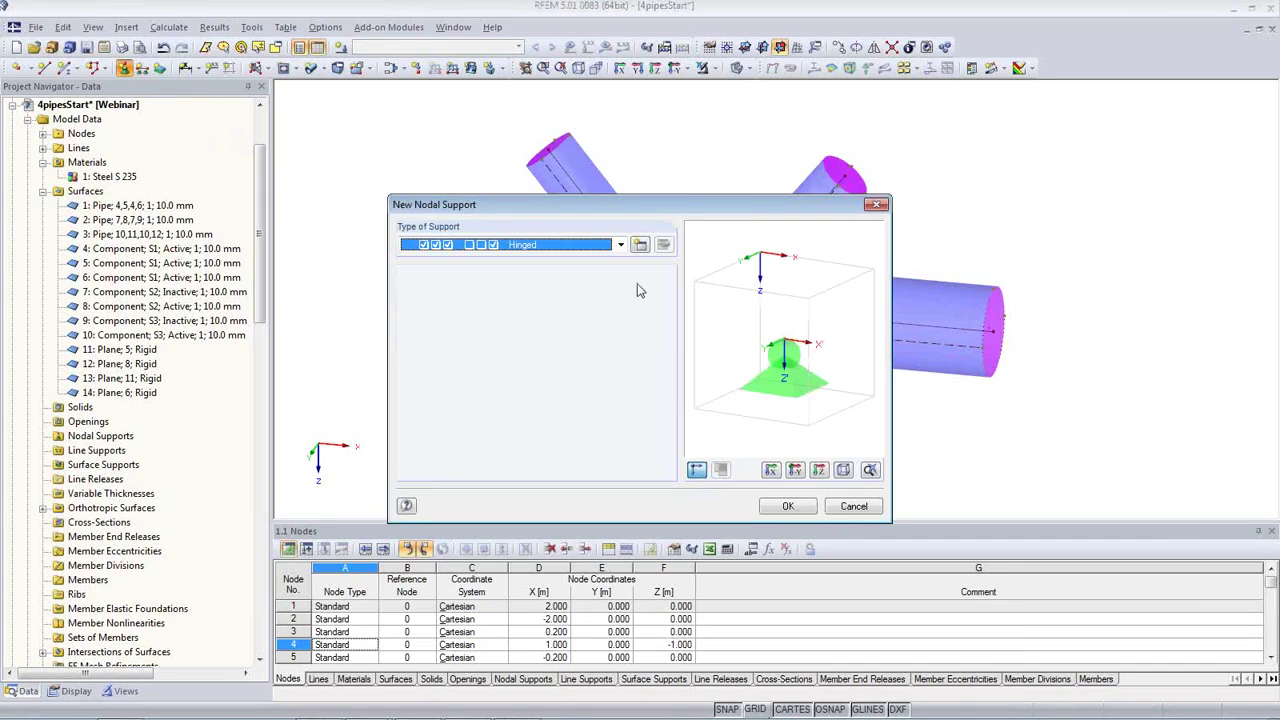
pyautogui.click(640, 246)
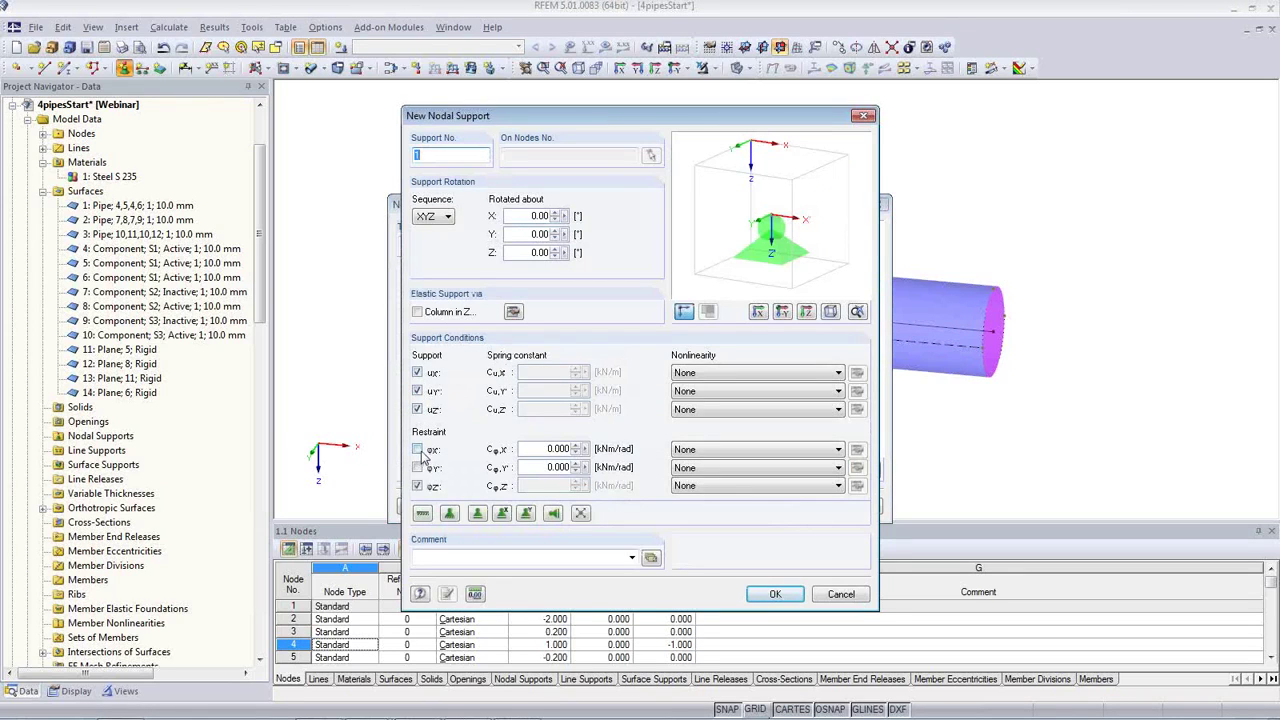
pyautogui.click(418, 450)
pyautogui.click(418, 486)
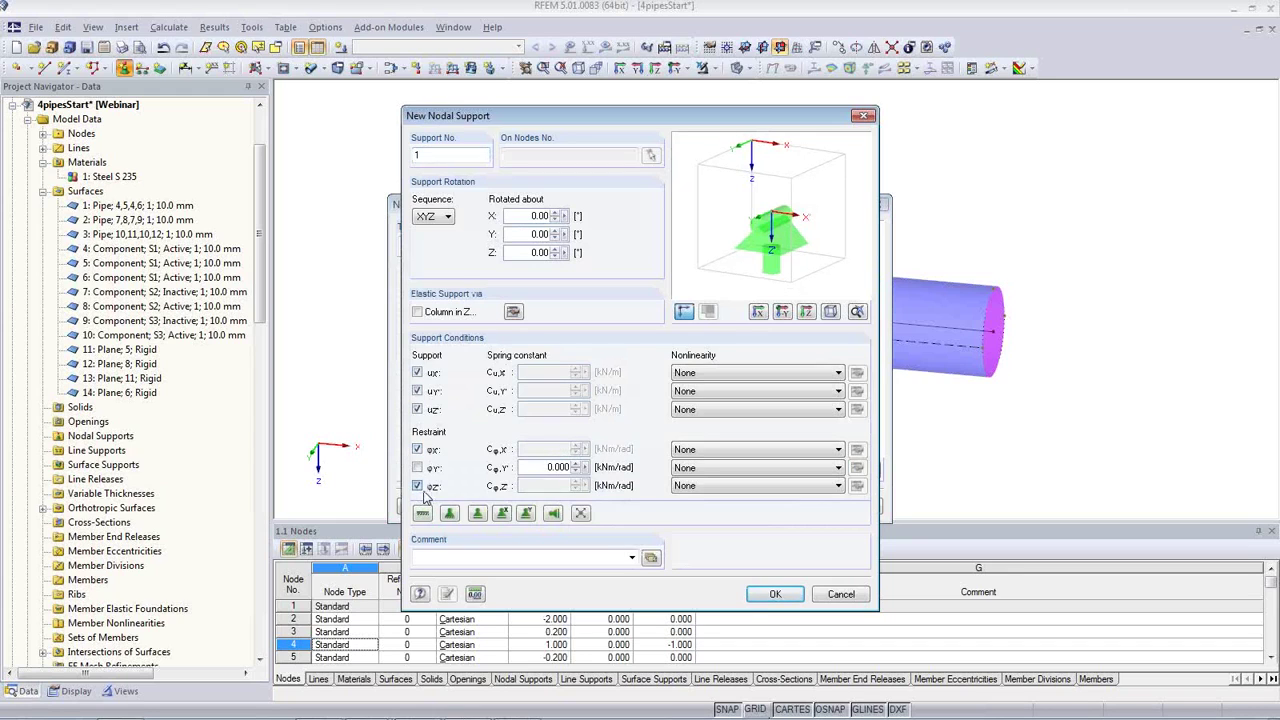
pyautogui.click(770, 600)
pyautogui.click(782, 508)
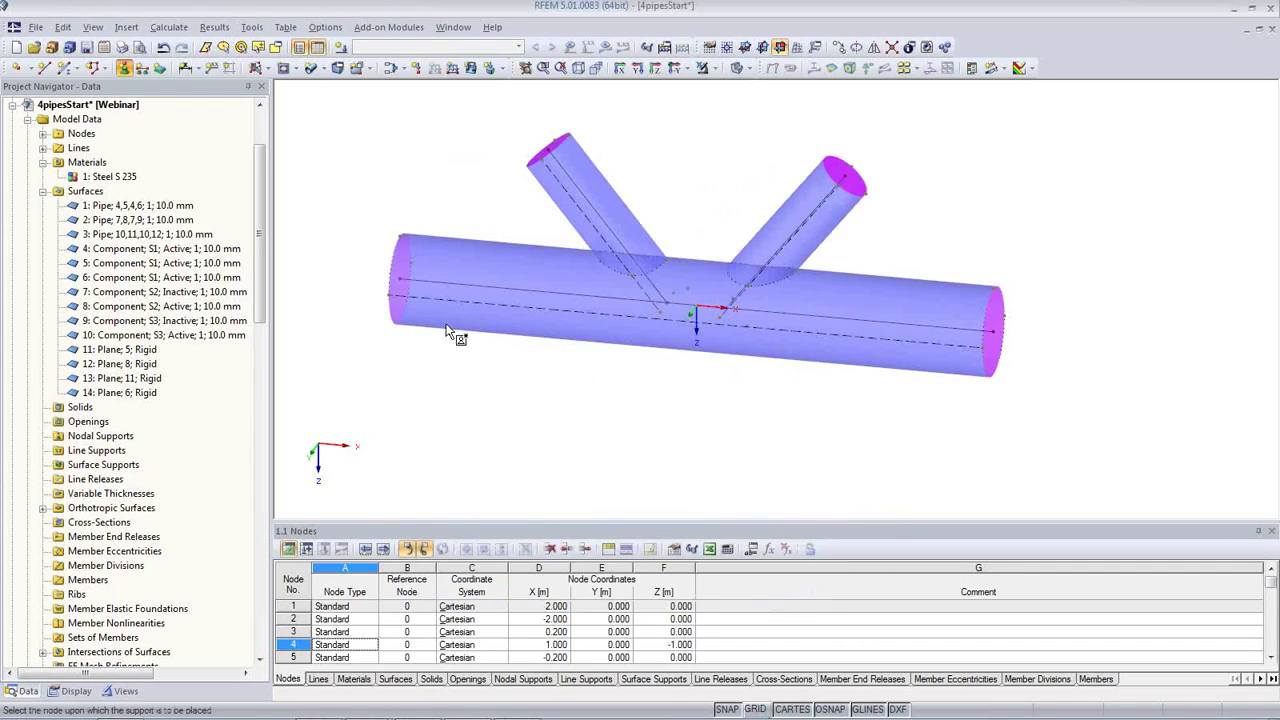
pyautogui.click(398, 284)
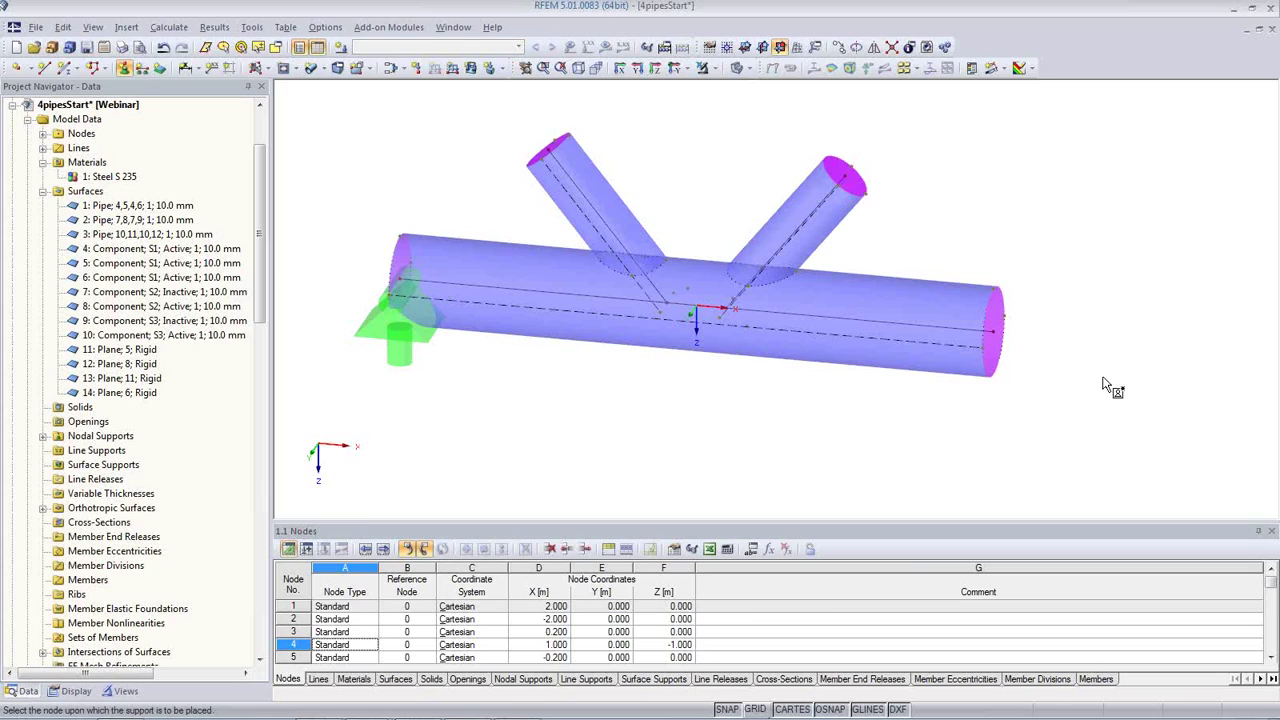
pyautogui.click(990, 334)
pyautogui.press('Escape')
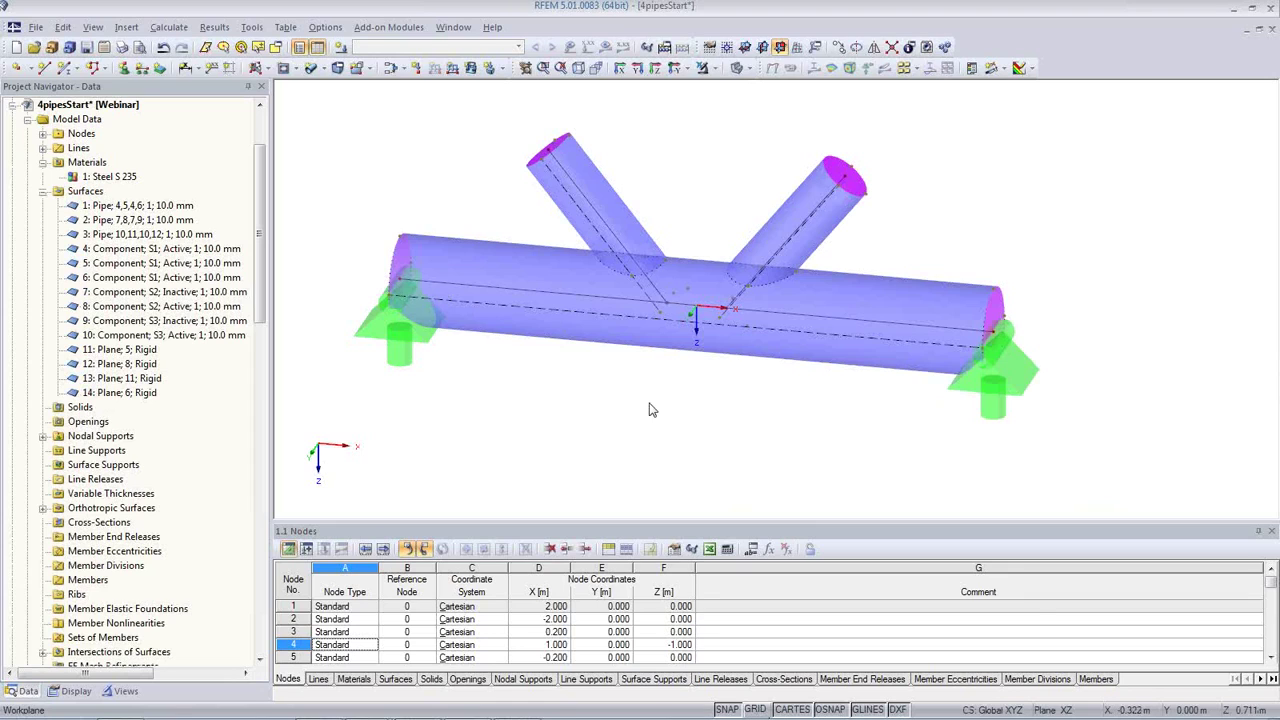
# Create load case LC1 with the description Self-weight, keeping the permanent category and active self-weight.
pyautogui.click(340, 47)
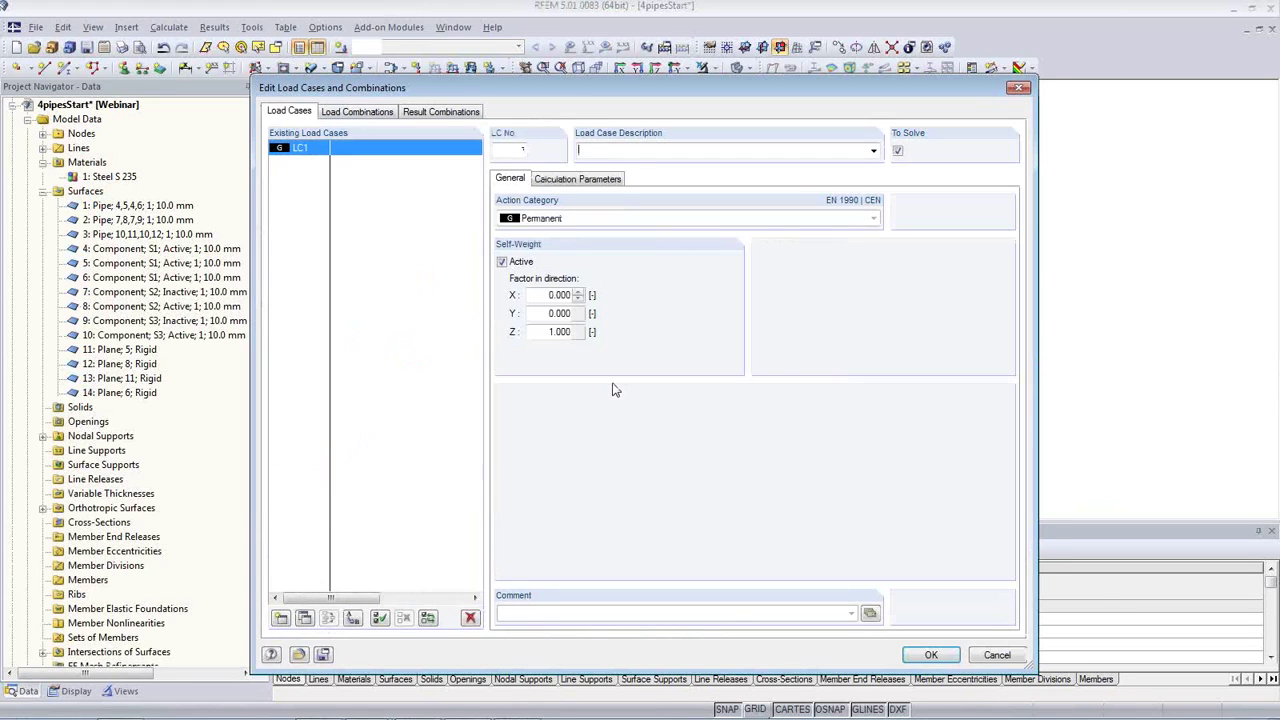
pyautogui.click(871, 152)
pyautogui.click(620, 165)
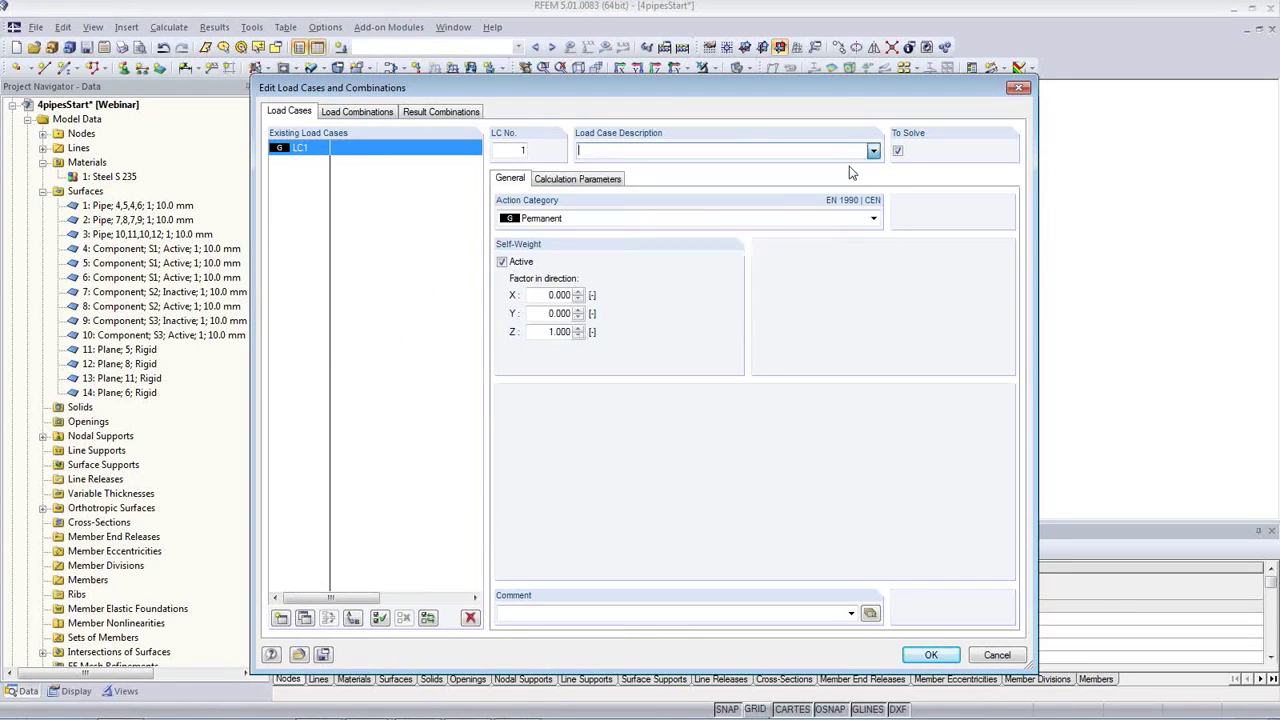
pyautogui.click(930, 656)
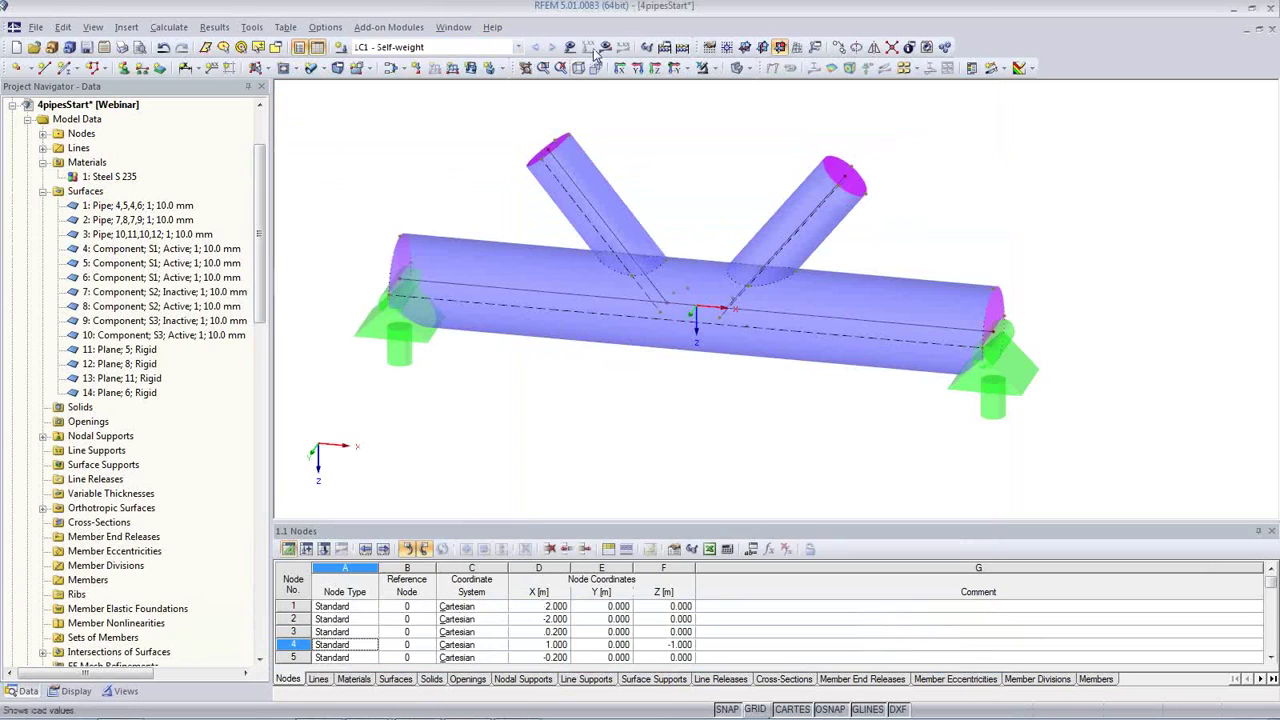
# Set the target length of finite elements to 0.1 m and generate the FE mesh.
pyautogui.click(168, 27)
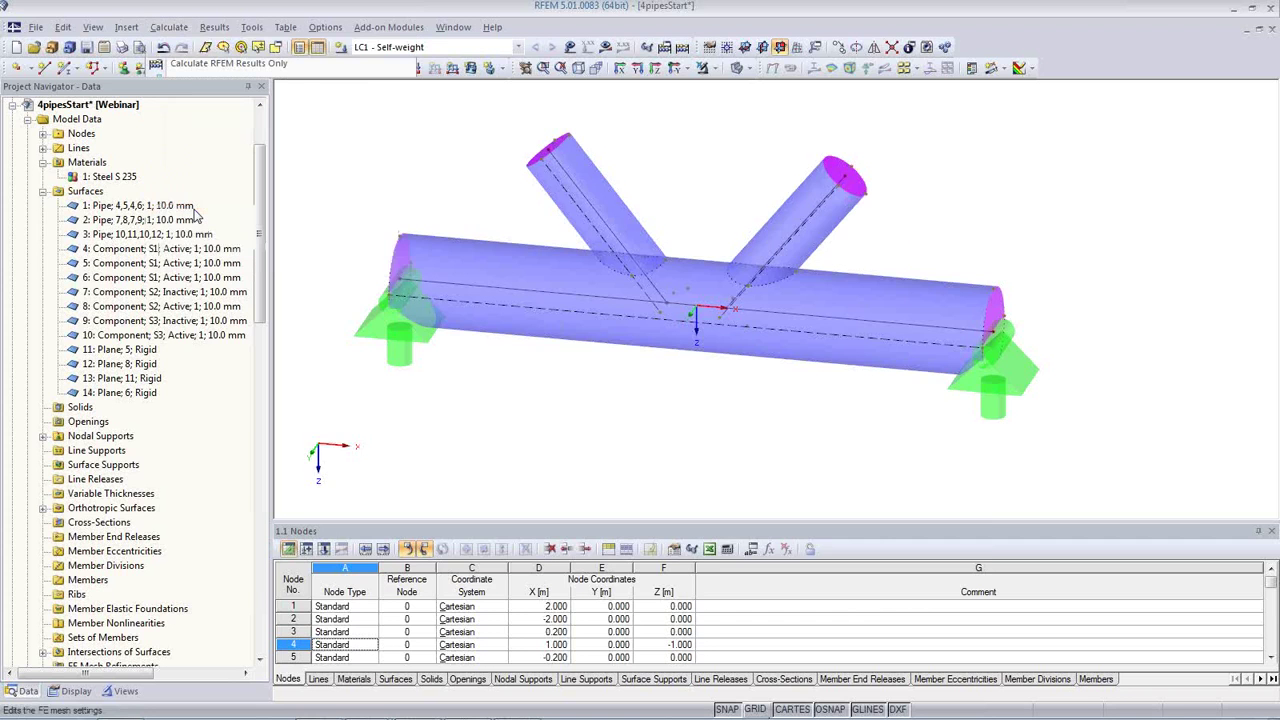
pyautogui.click(197, 206)
pyautogui.write('0,')
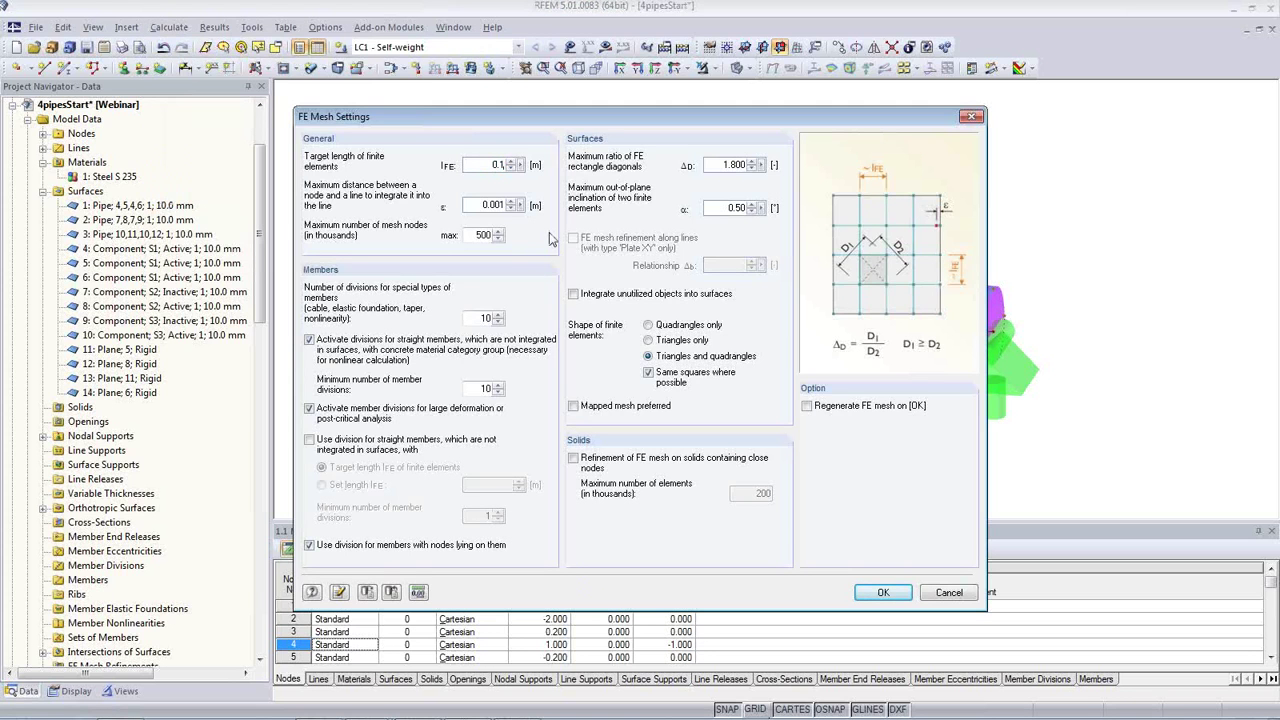
pyautogui.click(883, 592)
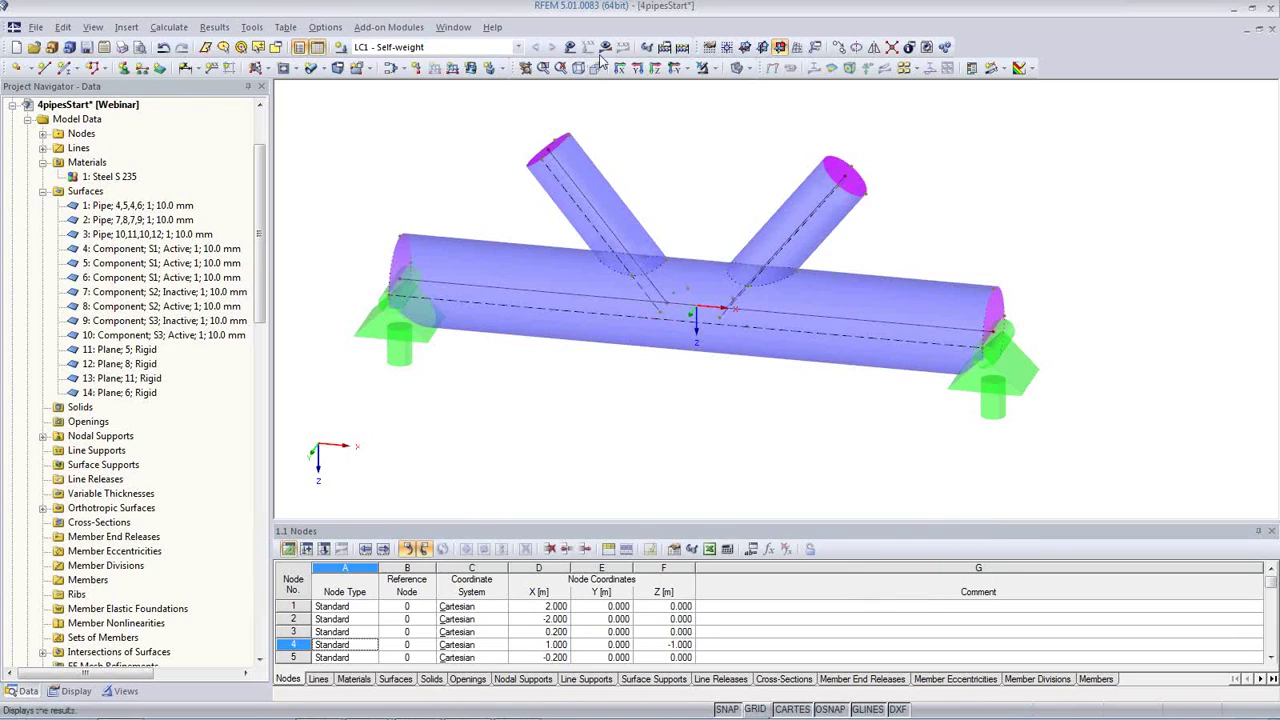
pyautogui.click(190, 28)
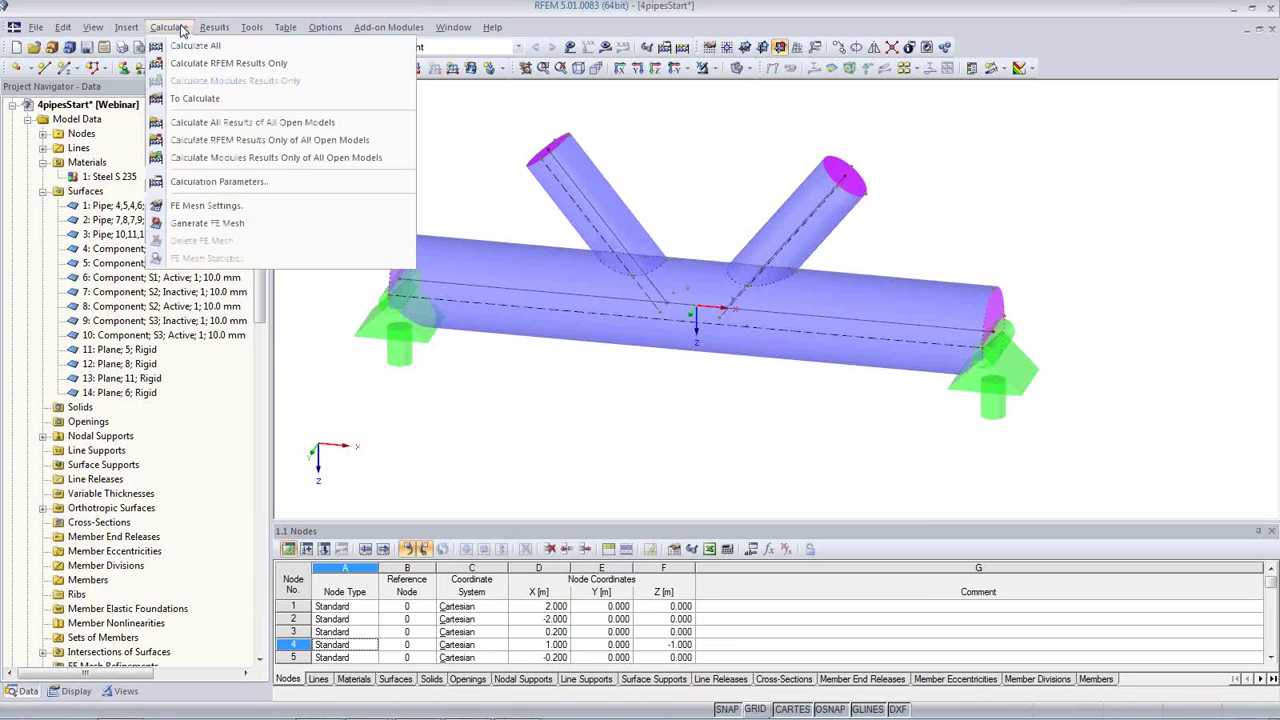
pyautogui.click(200, 230)
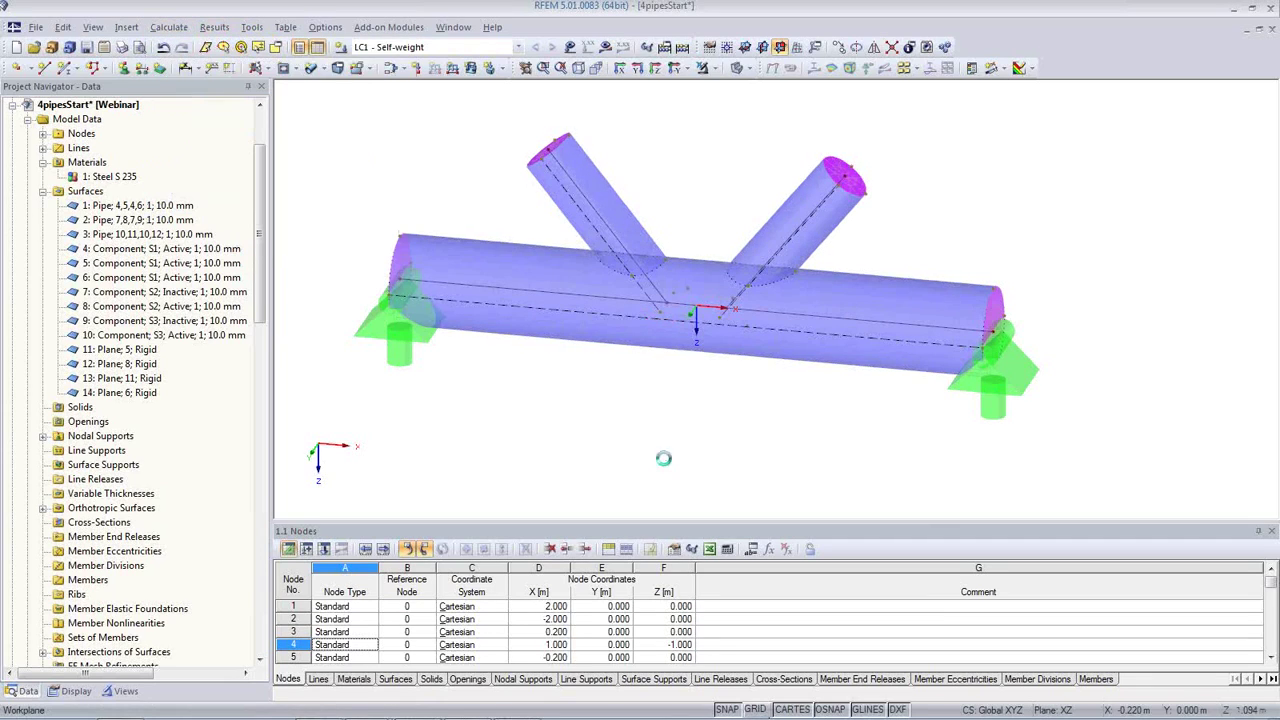
pyautogui.scroll(5, 808, 320)
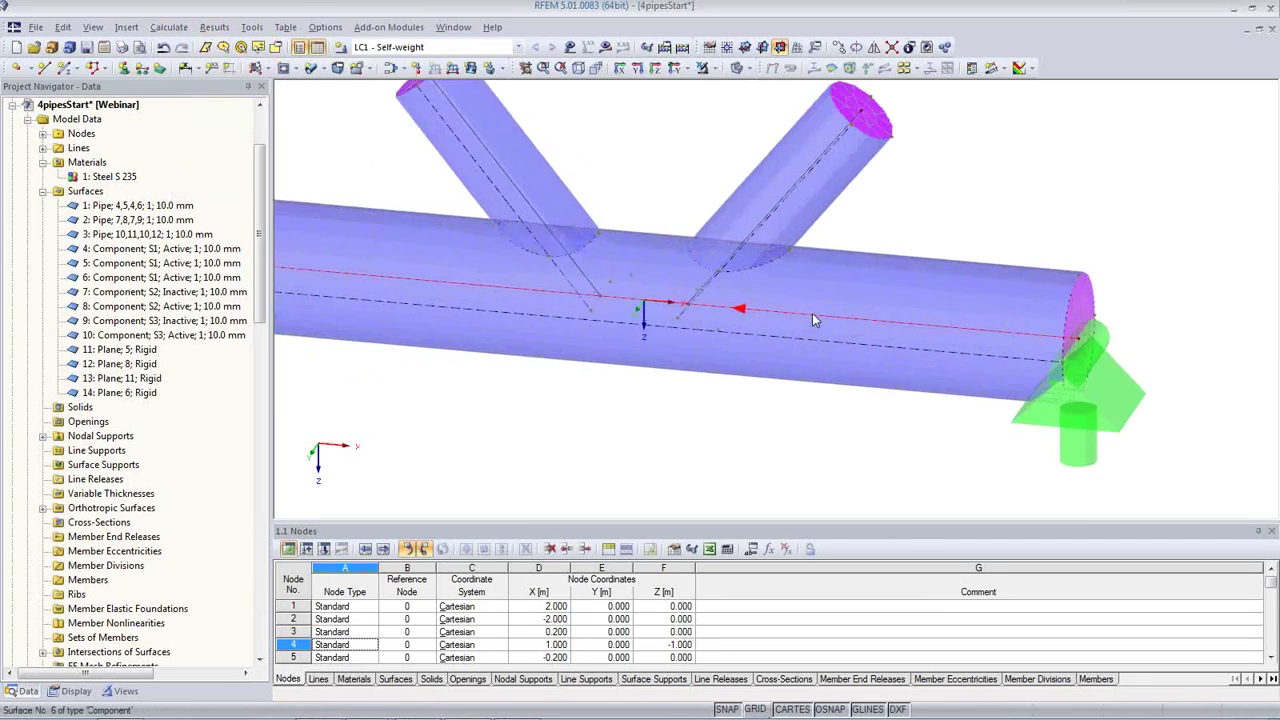
pyautogui.scroll(-5, 646, 269)
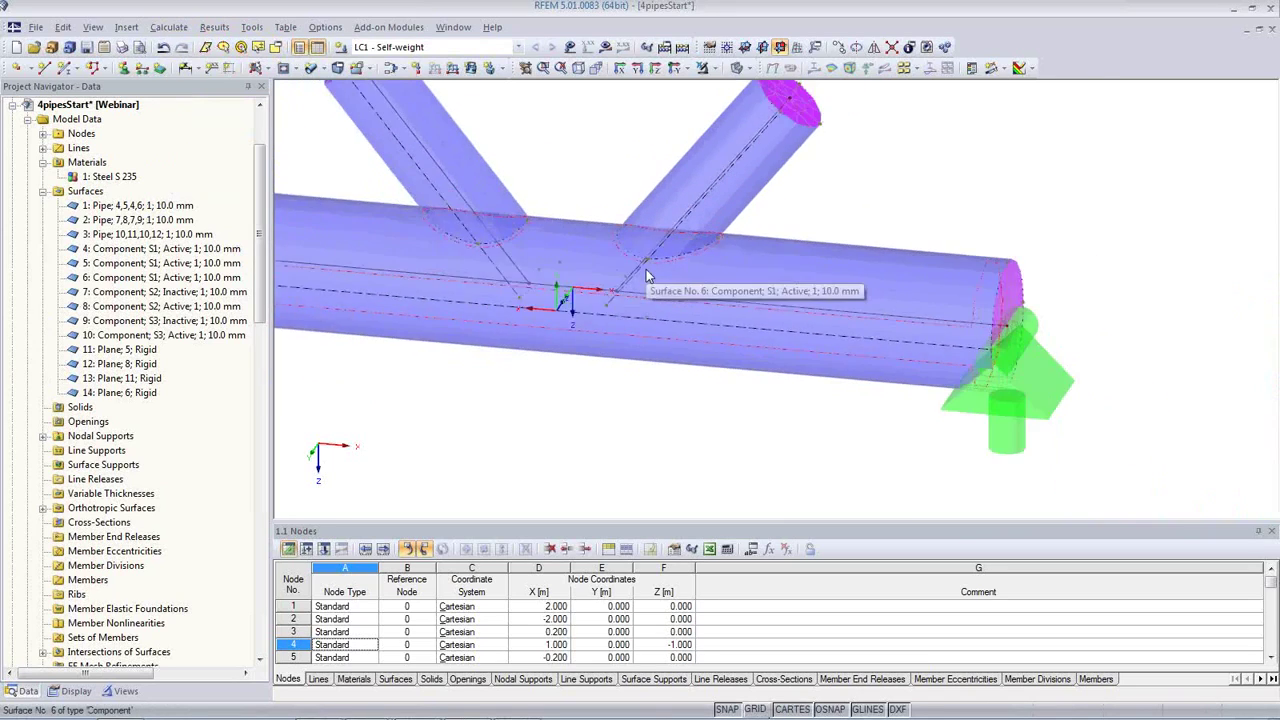
# Calculate load case LC1 and view the global deformations of the pipe joint.
pyautogui.click(604, 47)
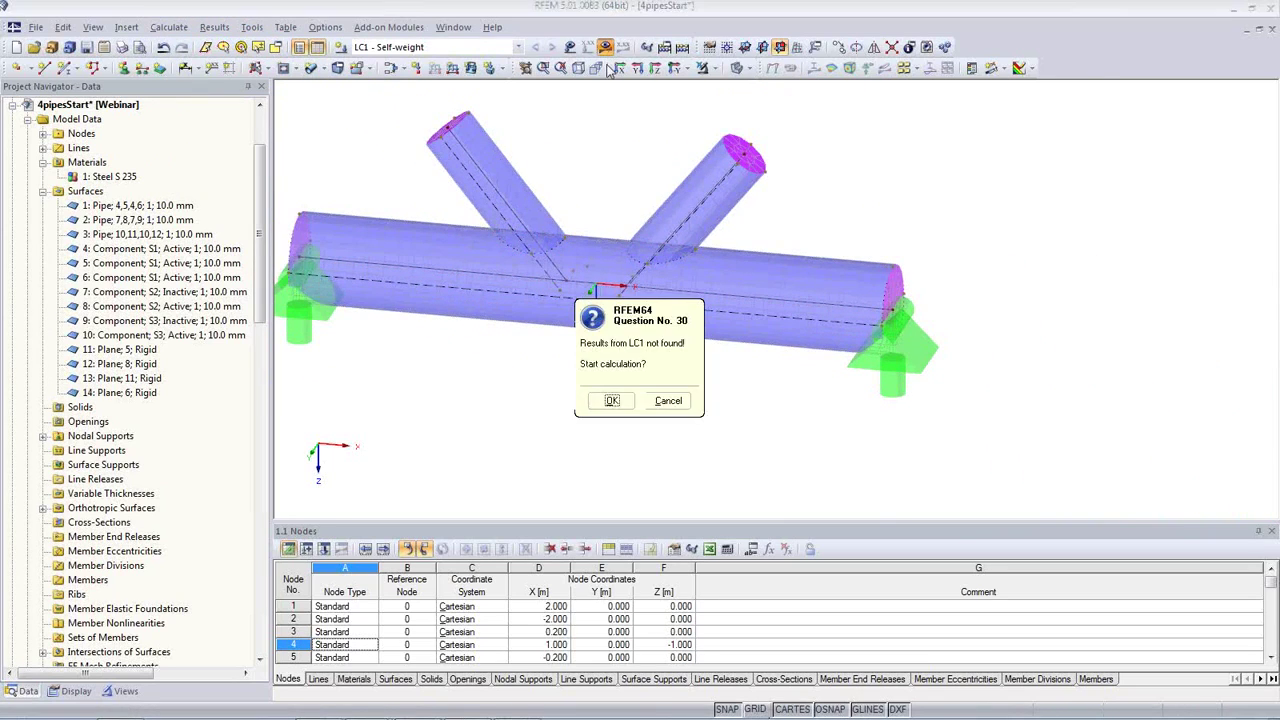
pyautogui.click(611, 402)
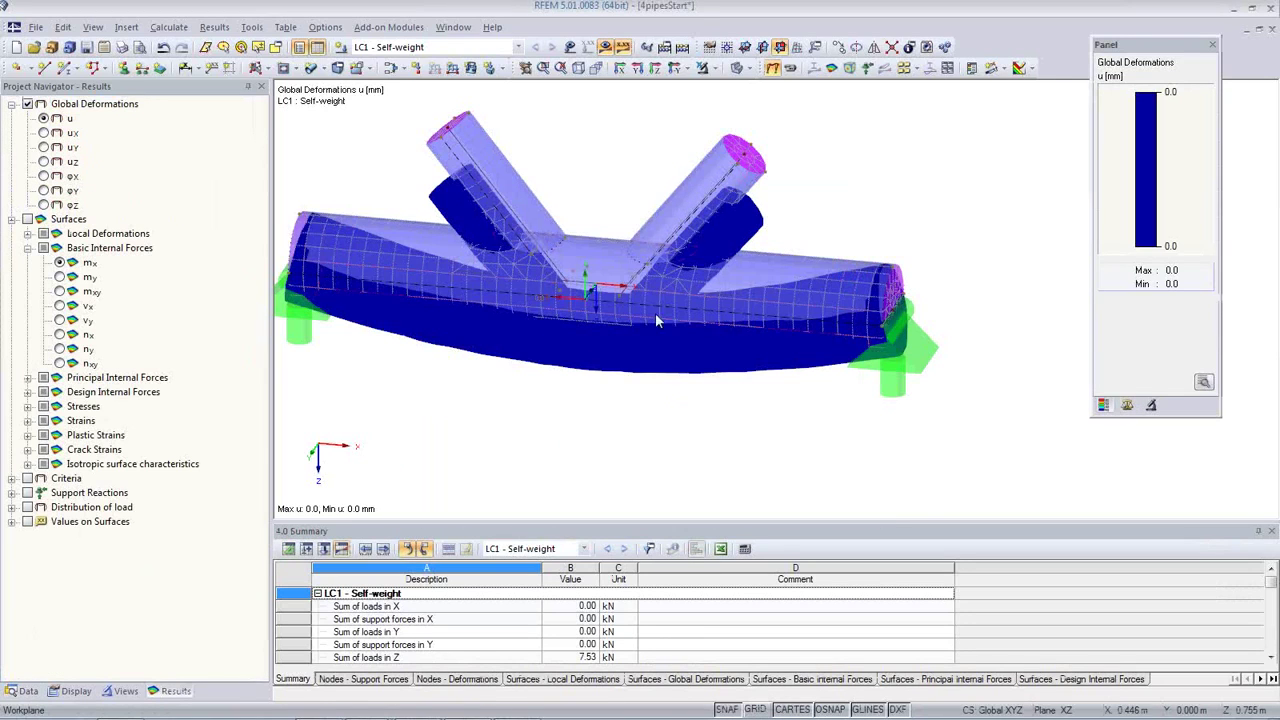
pyautogui.moveTo(634, 303); pyautogui.dragTo(597, 286, button='middle')
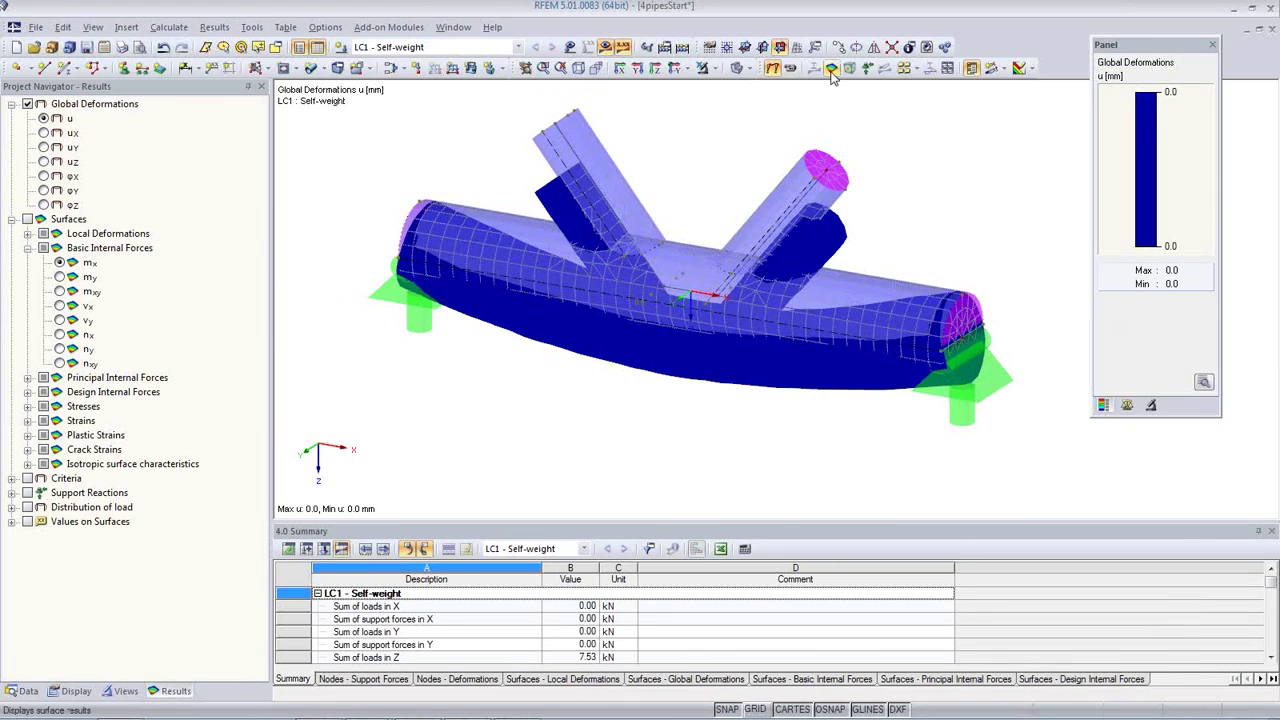
# Display the maximum von Mises equivalent stresses on the surfaces and examine them around the pipe intersections.
pyautogui.click(831, 74)
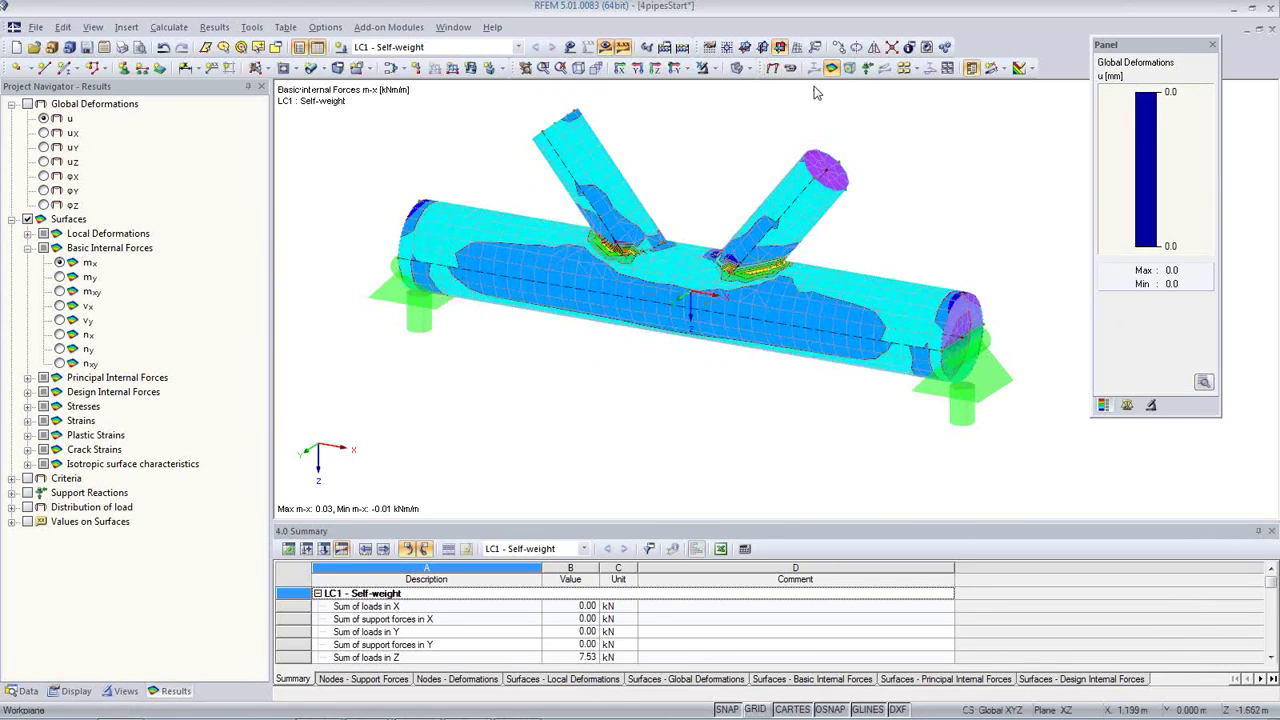
pyautogui.click(29, 407)
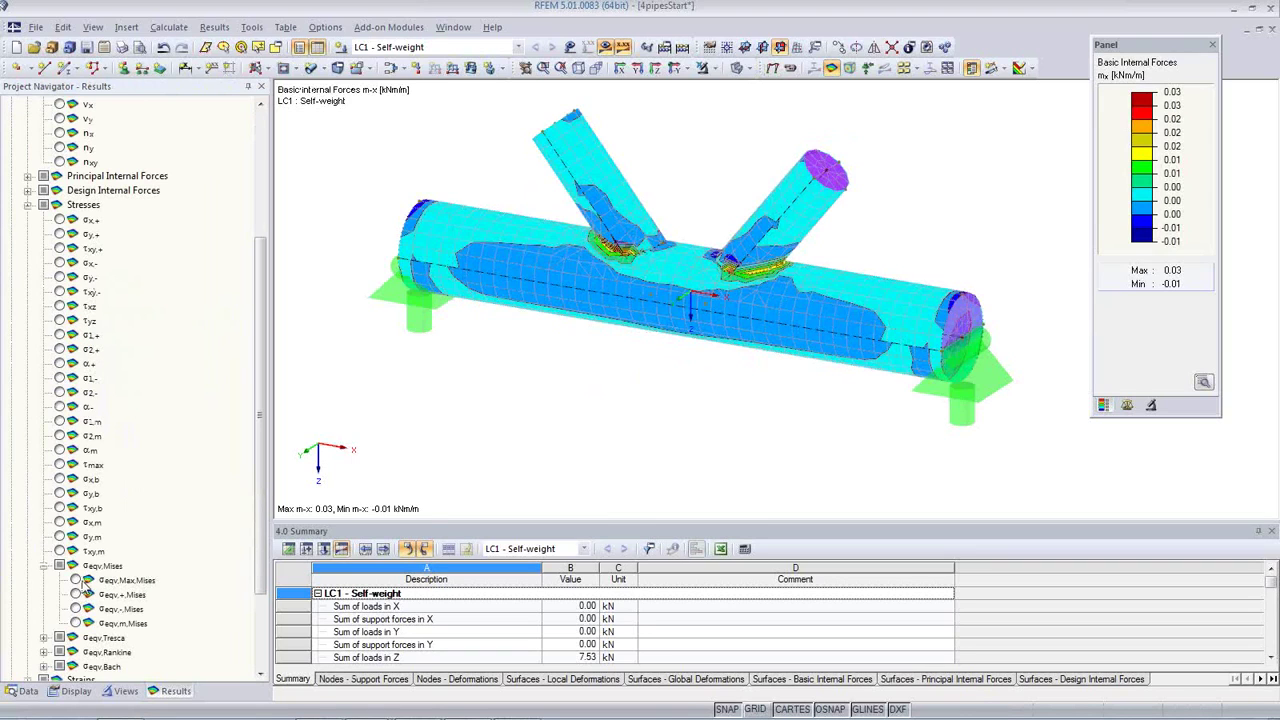
pyautogui.click(78, 581)
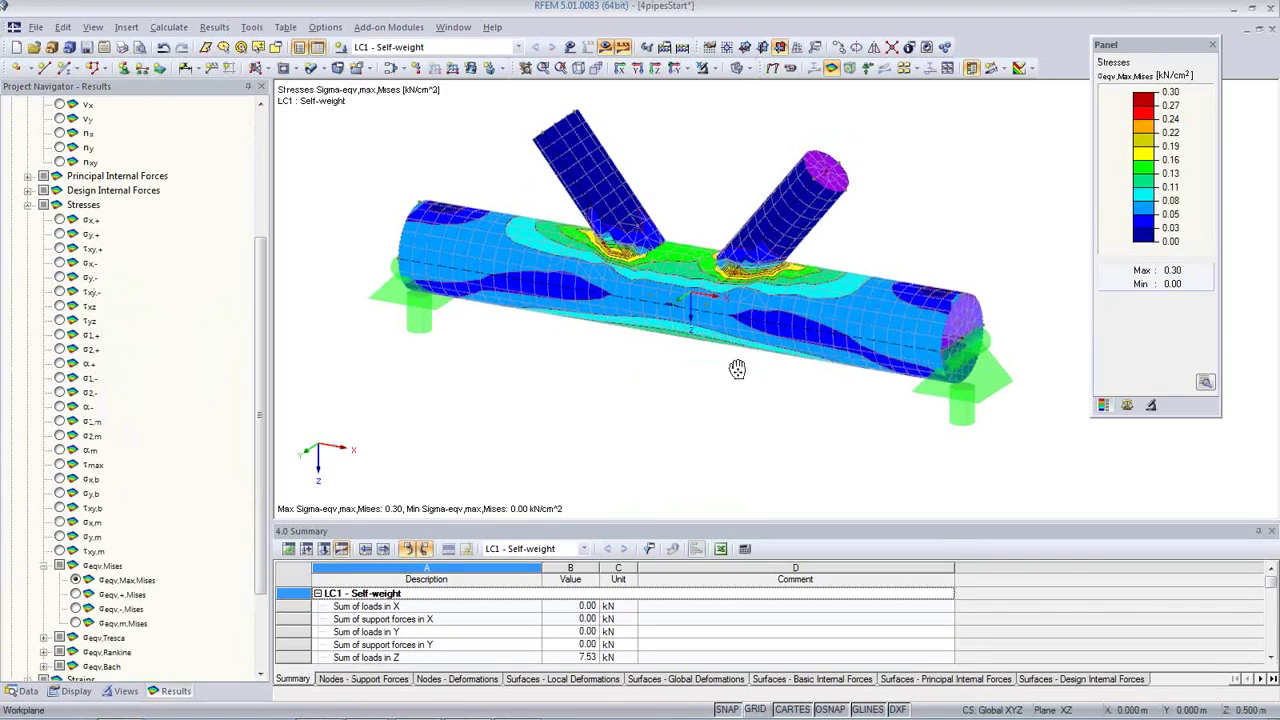
pyautogui.scroll(6, 675, 346)
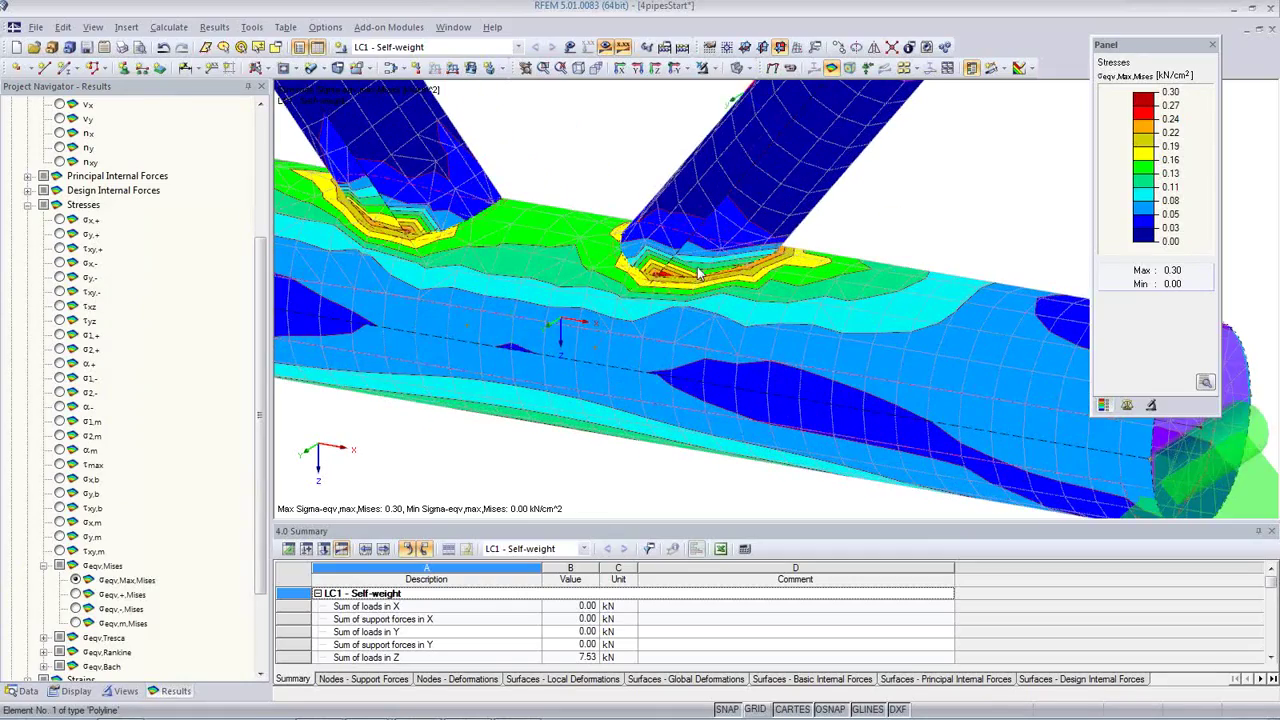
pyautogui.keyDown('ctrl'); pyautogui.moveTo(698, 272); pyautogui.dragTo(700, 230, button='middle'); pyautogui.keyUp('ctrl')
pyautogui.scroll(-5, 710, 245)
pyautogui.scroll(5, 703, 309)
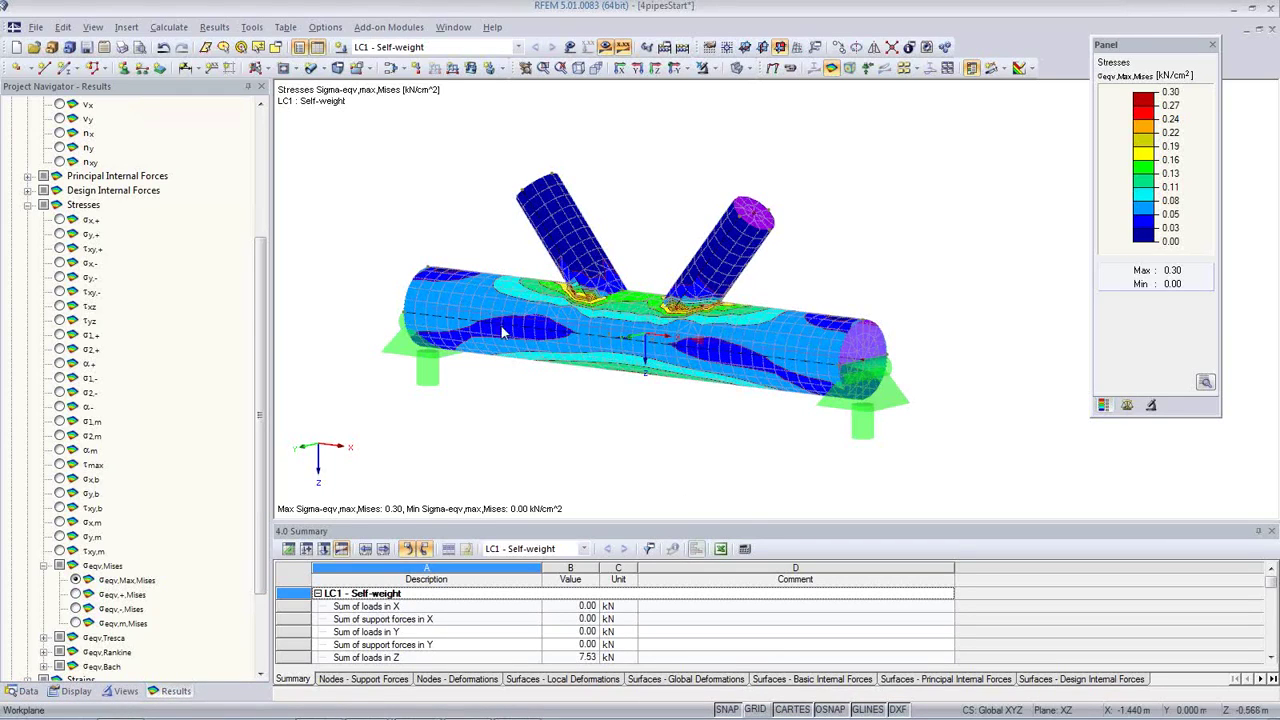
# Switch to the open model 5ResultDiagrams_Supporstart and bring its whole slab into a tilted 3D view.
pyautogui.click(24, 691)
pyautogui.scroll(2, 148, 270)
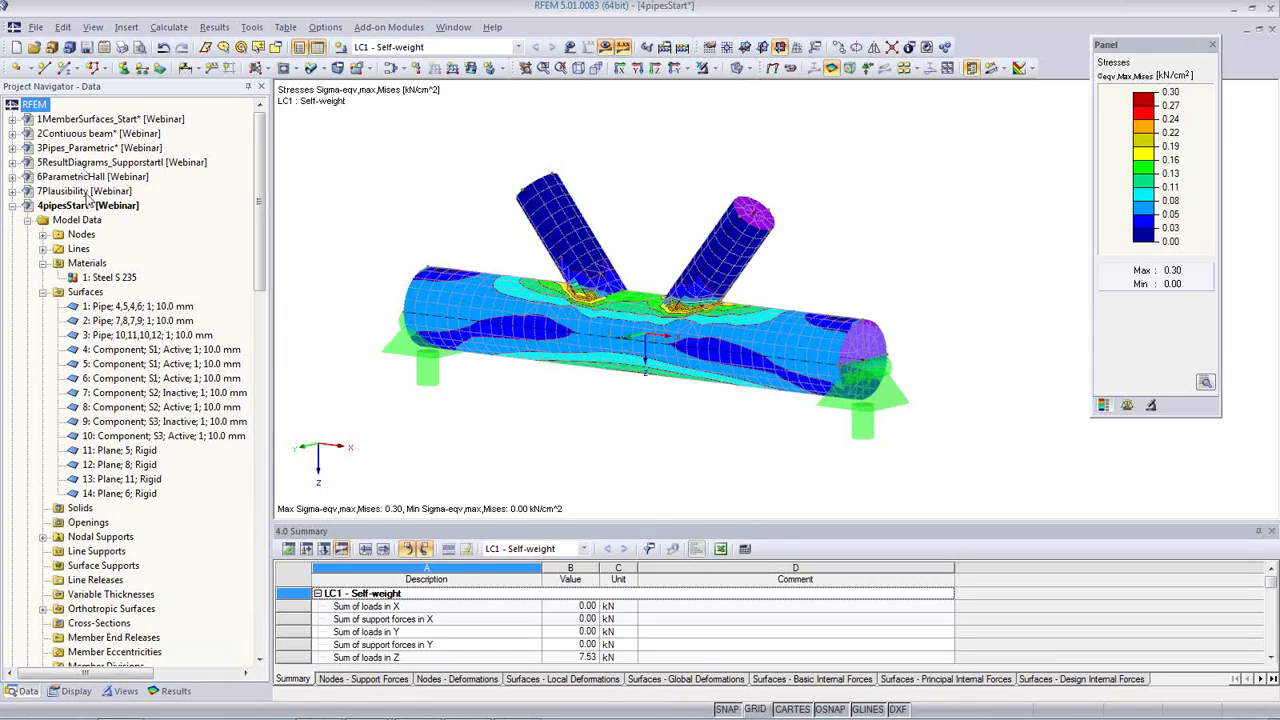
pyautogui.click(90, 164)
pyautogui.doubleClick(90, 164)
pyautogui.rightClick(90, 164)
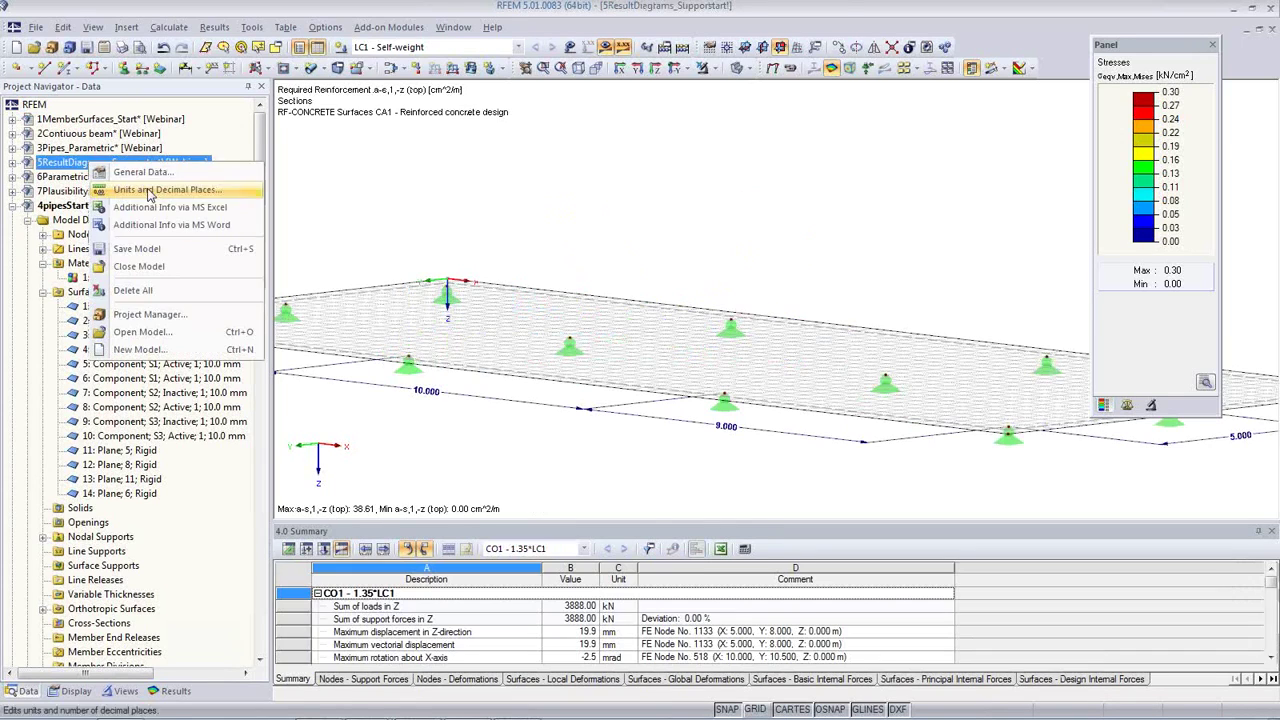
pyautogui.click(604, 441)
pyautogui.scroll(-2, 604, 441)
pyautogui.scroll(-2, 641, 375)
pyautogui.keyDown('ctrl'); pyautogui.moveTo(641, 375); pyautogui.dragTo(772, 512, button='middle'); pyautogui.keyUp('ctrl')
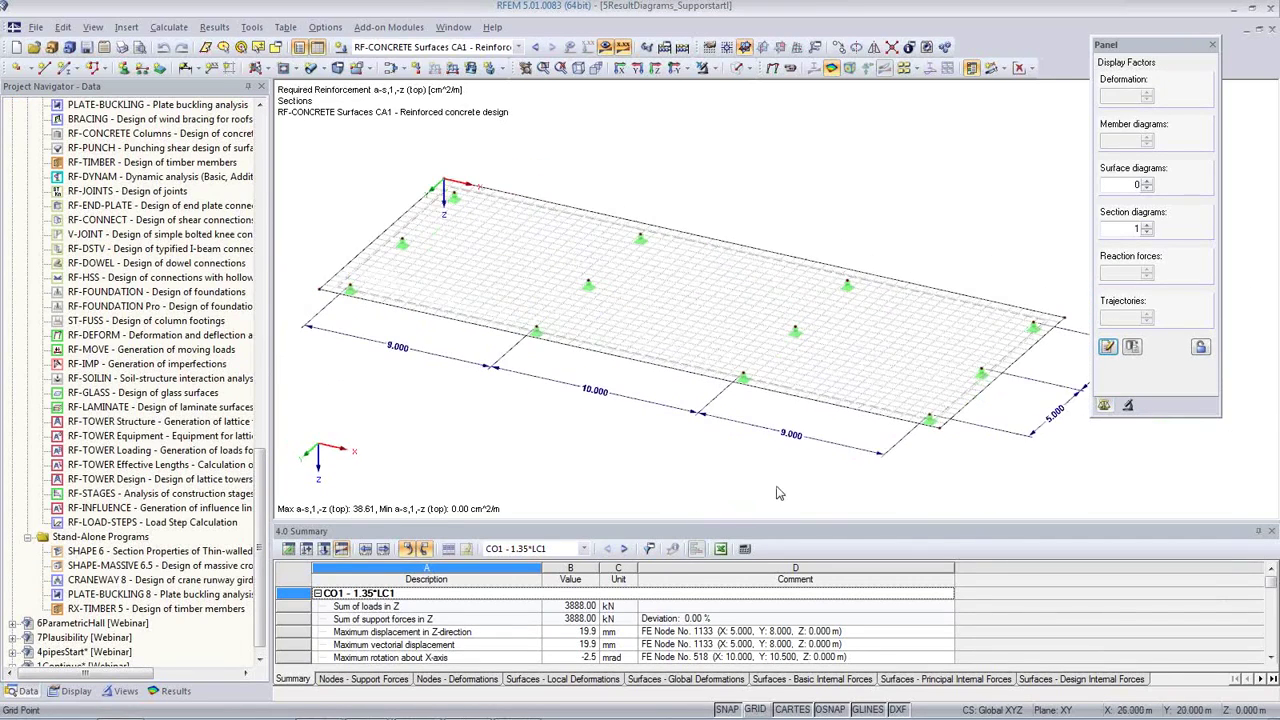
pyautogui.scroll(-1, 780, 490)
# Show the slab rendered, check its surface properties without changing them, and inspect the nodal supports underneath.
pyautogui.click(736, 67)
pyautogui.doubleClick(553, 253)
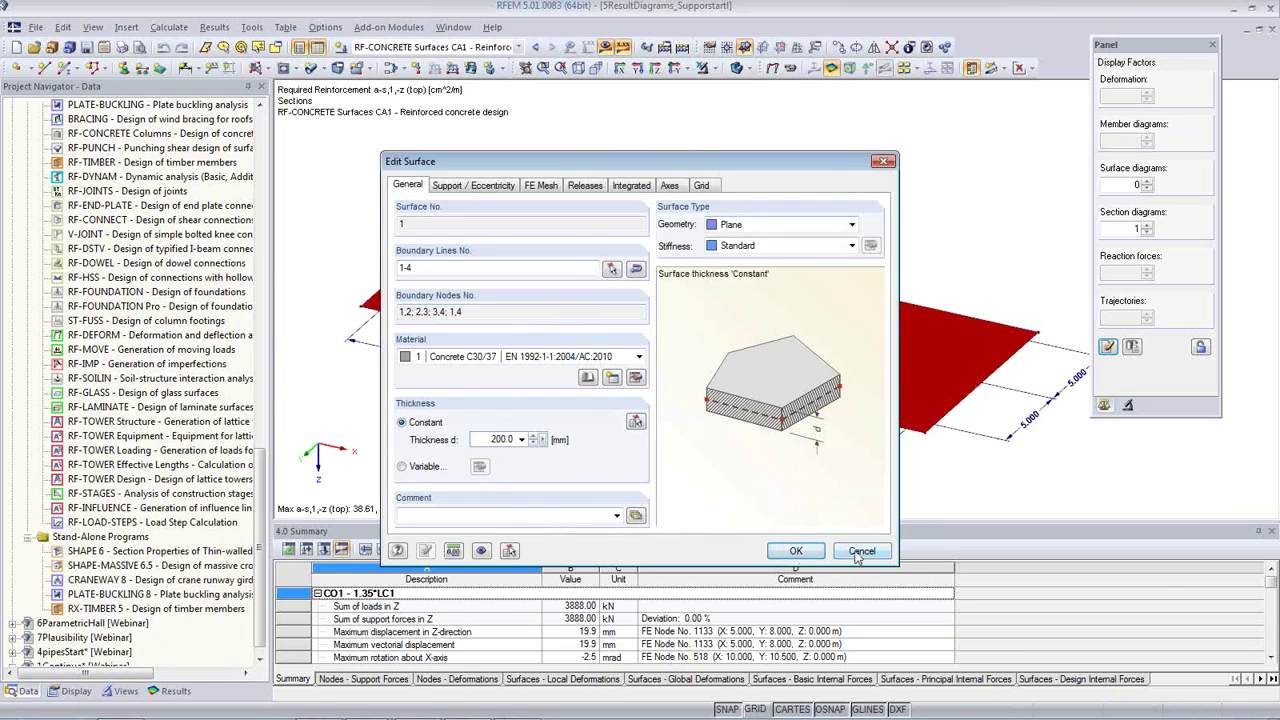
pyautogui.click(860, 551)
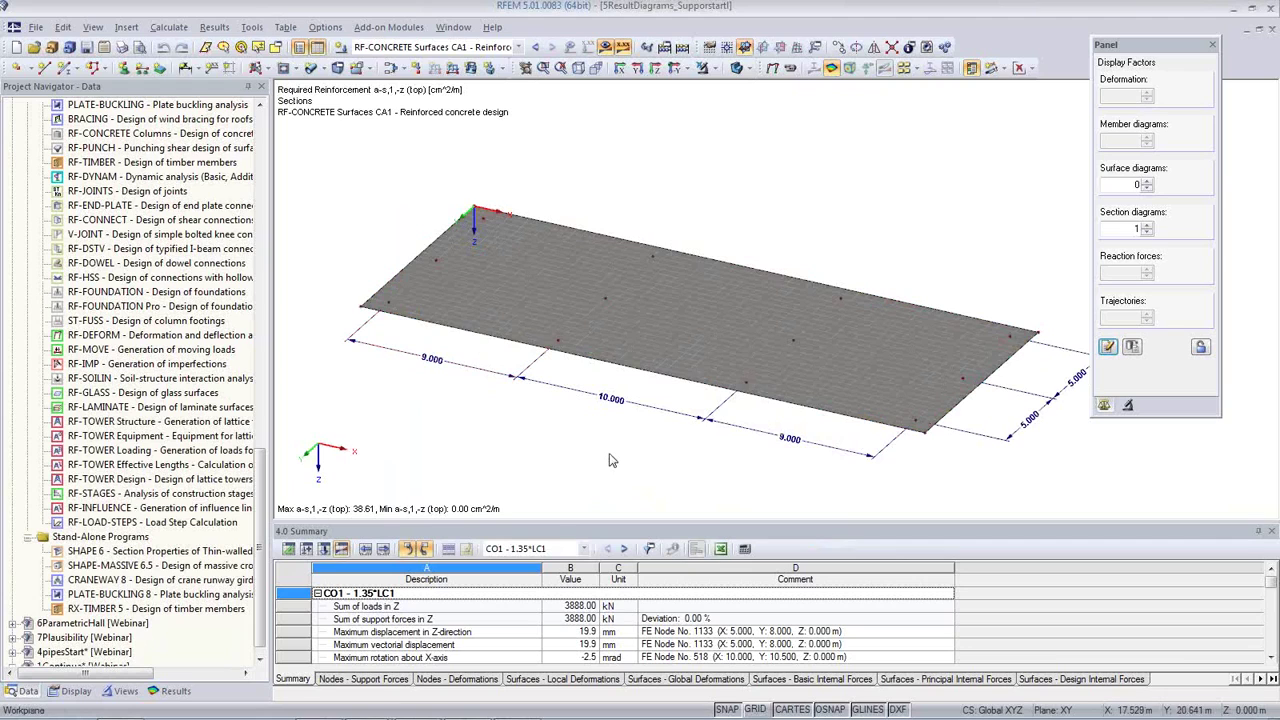
pyautogui.keyDown('ctrl'); pyautogui.moveTo(622, 455); pyautogui.dragTo(668, 256, button='middle'); pyautogui.keyUp('ctrl')
pyautogui.scroll(5, 558, 345)
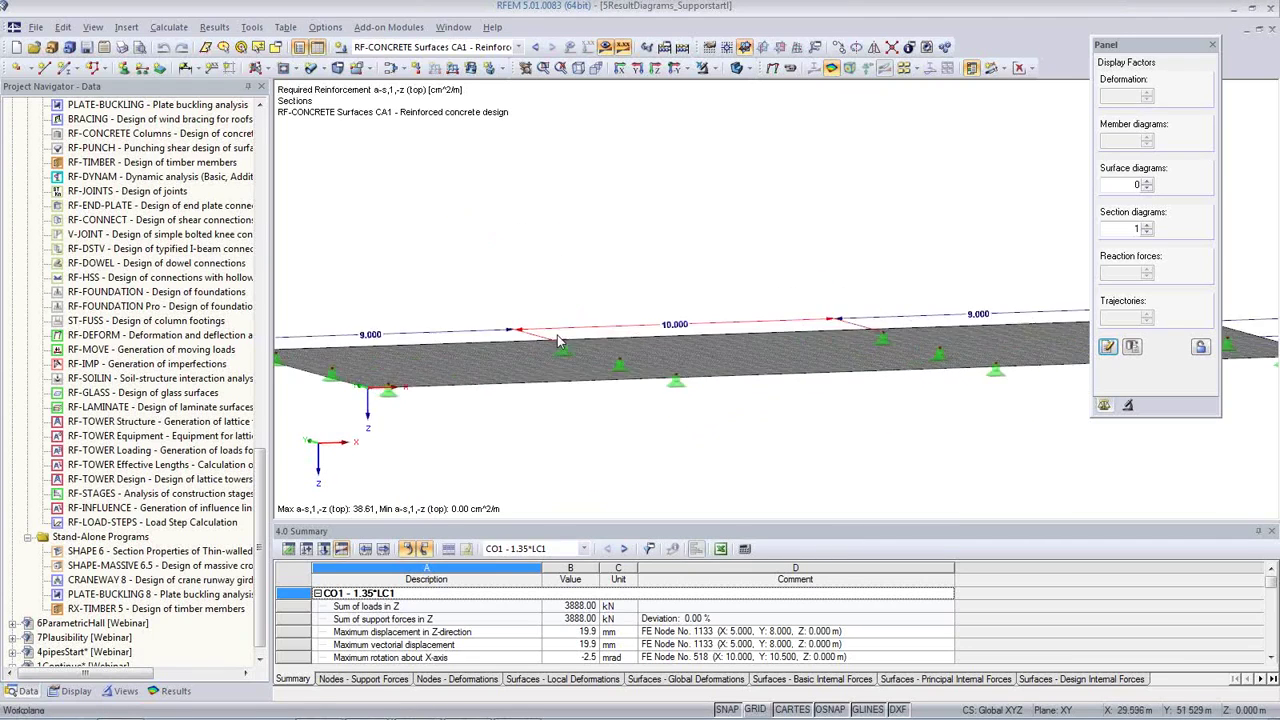
pyautogui.scroll(-5, 716, 381)
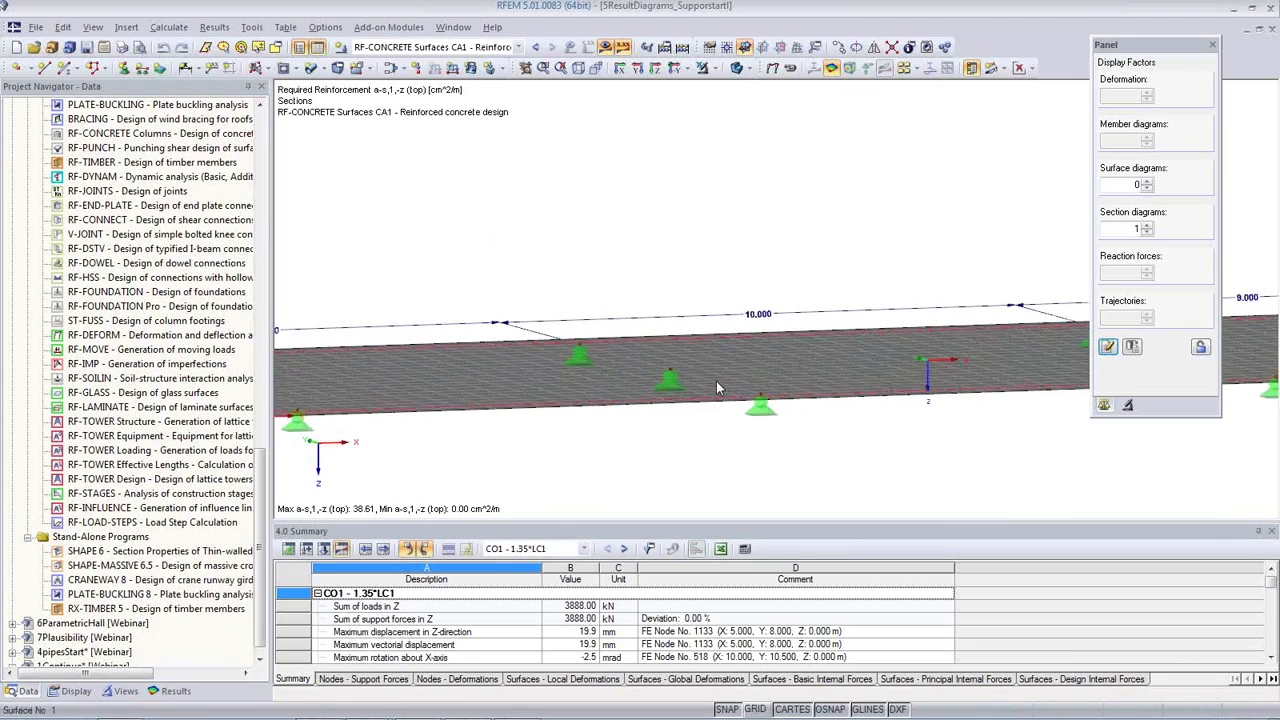
pyautogui.keyDown('ctrl'); pyautogui.moveTo(766, 432); pyautogui.dragTo(741, 130, button='middle'); pyautogui.keyUp('ctrl')
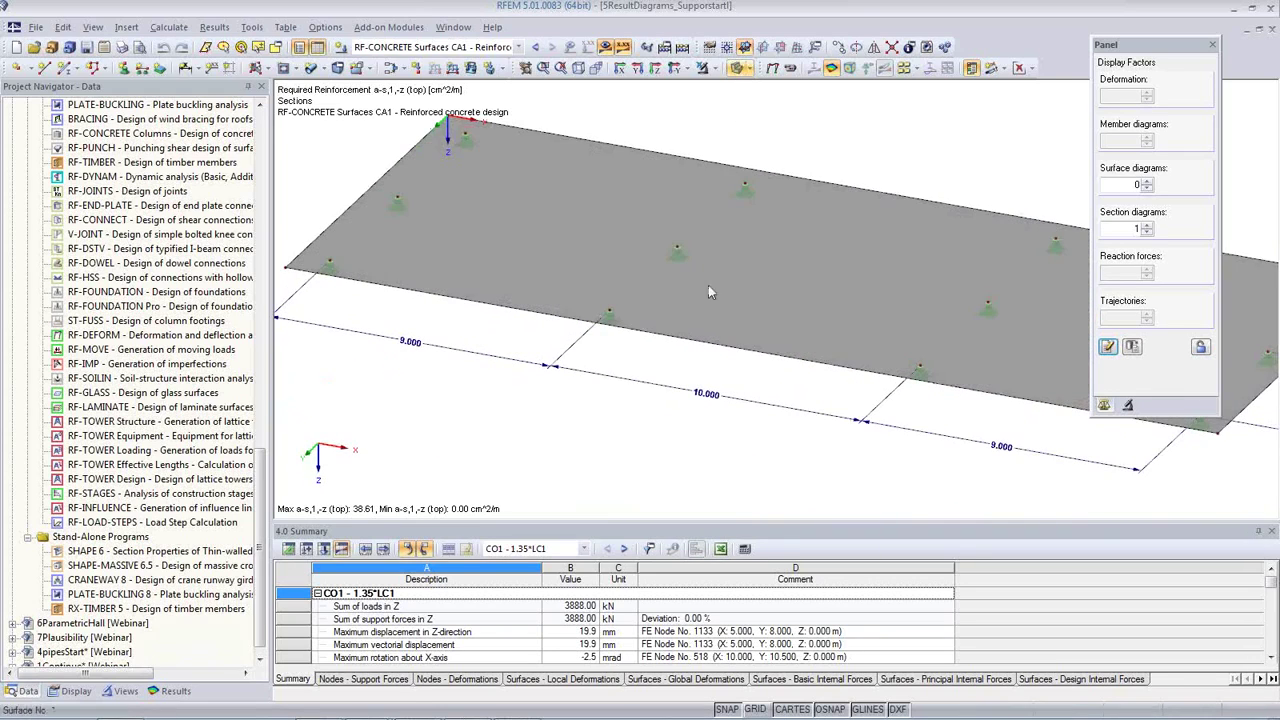
# Display the surface loads of load cases LC1 Self-weight and LC2 Live on the slab and compare them.
pyautogui.click(518, 47)
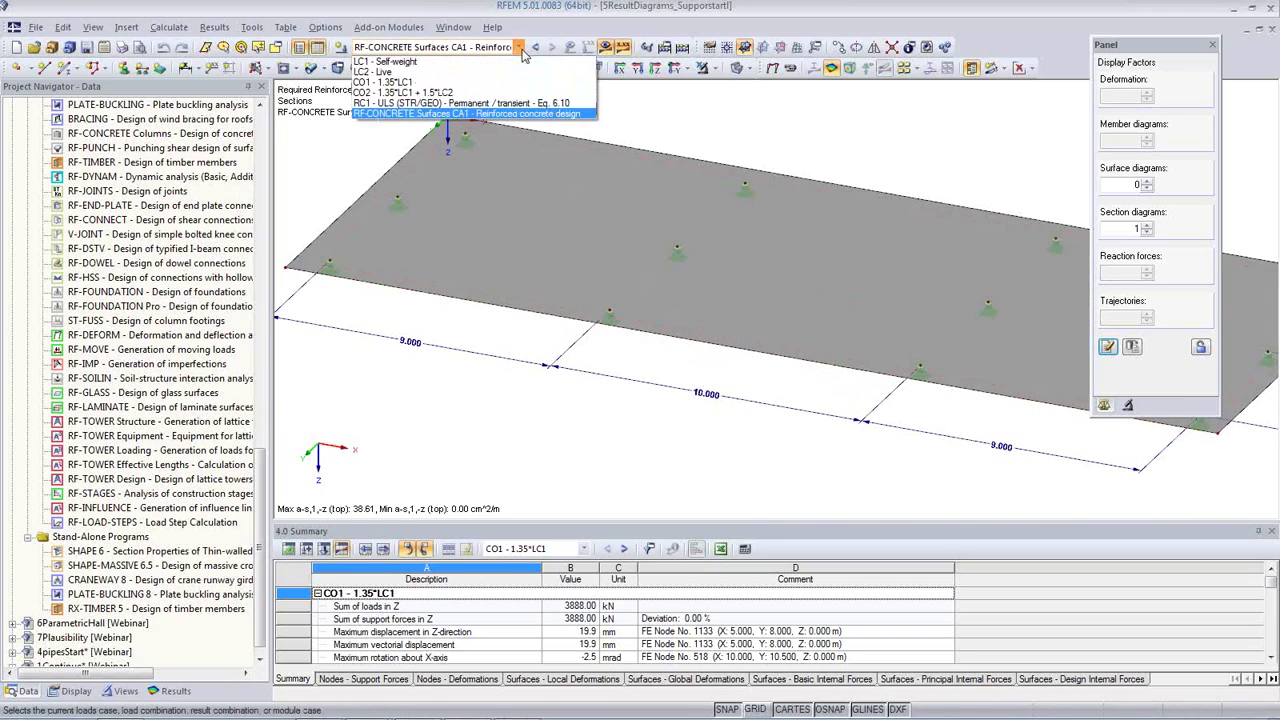
pyautogui.click(530, 58)
pyautogui.click(569, 47)
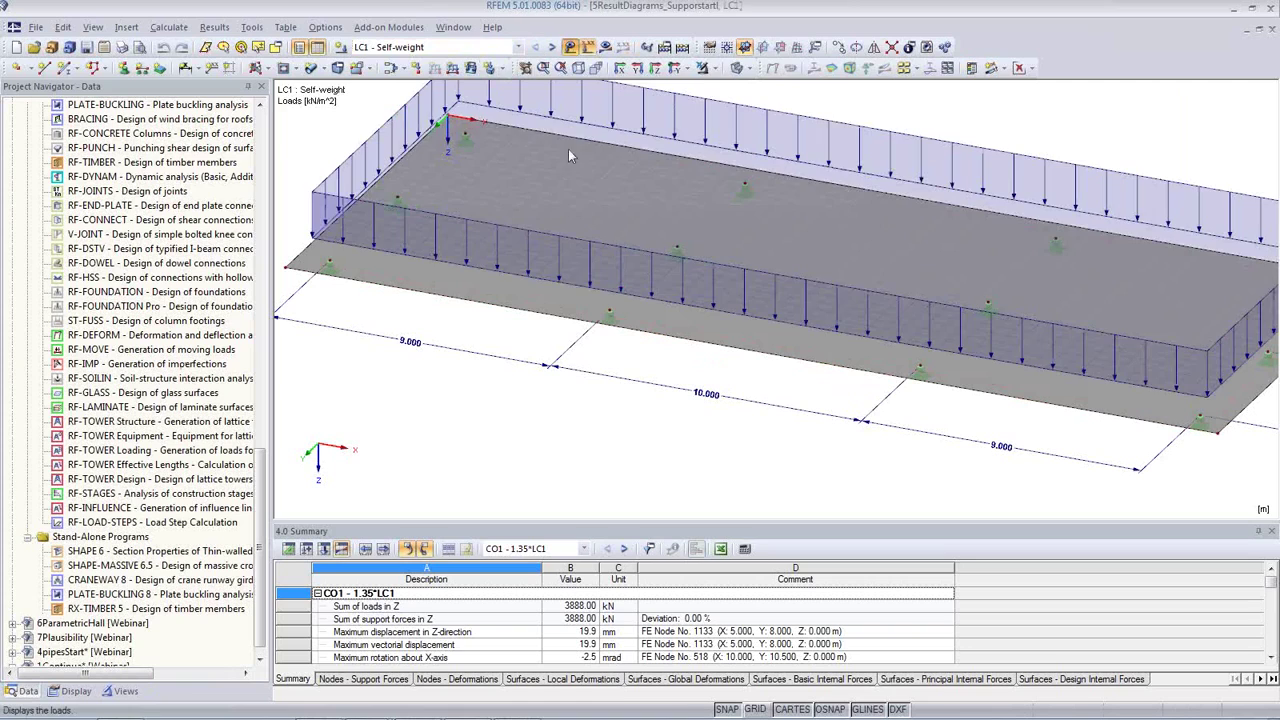
pyautogui.click(551, 47)
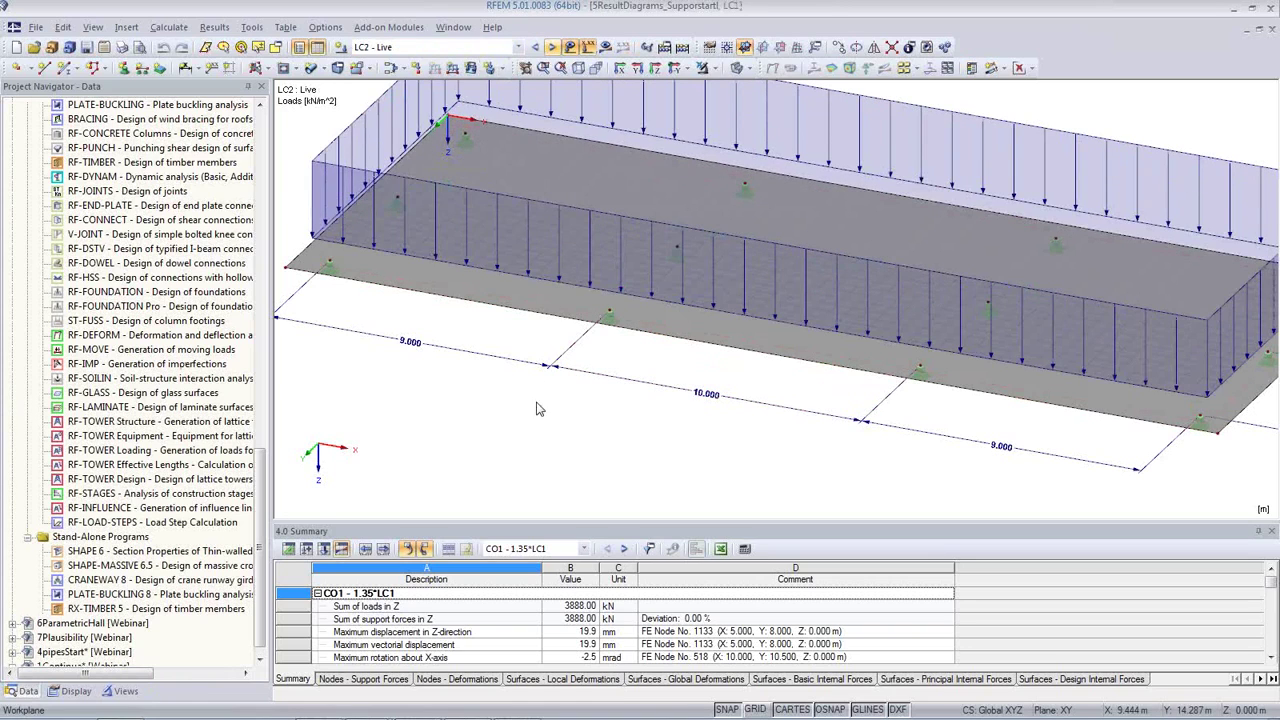
pyautogui.click(535, 47)
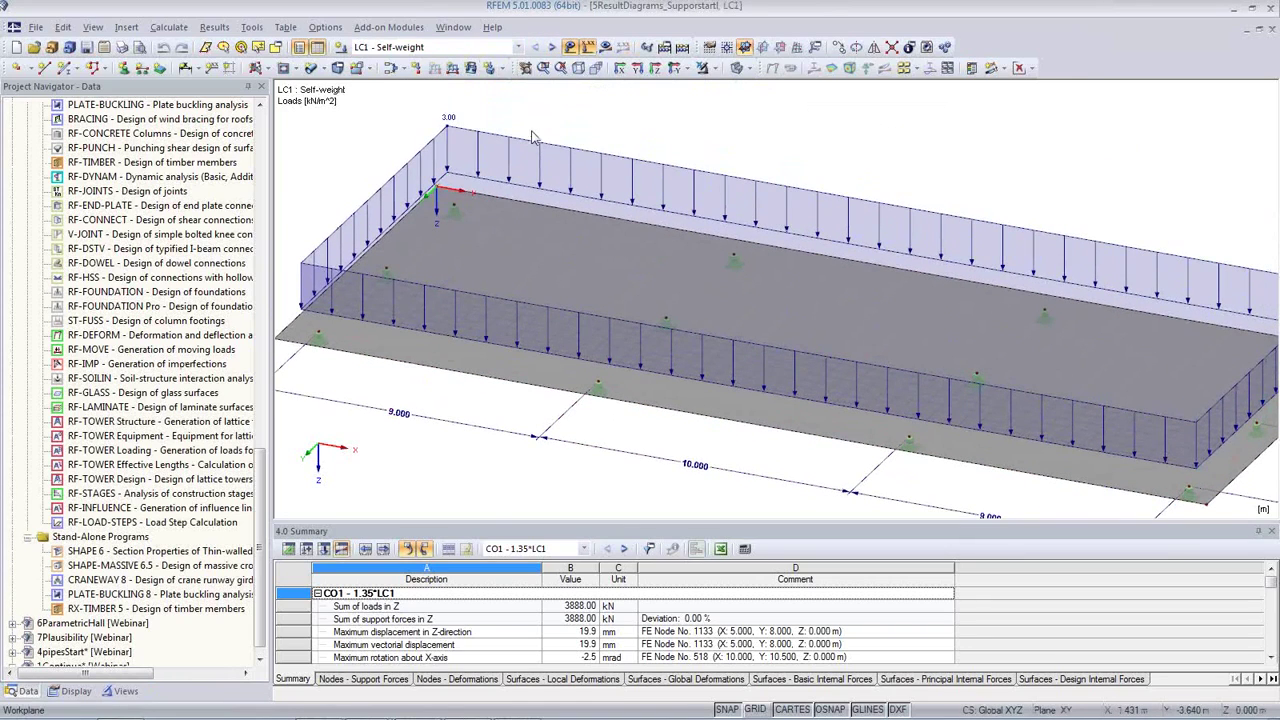
pyautogui.click(551, 47)
# Display the m-x moment results of result combination RC1 on the slab as coloured bands.
pyautogui.click(518, 47)
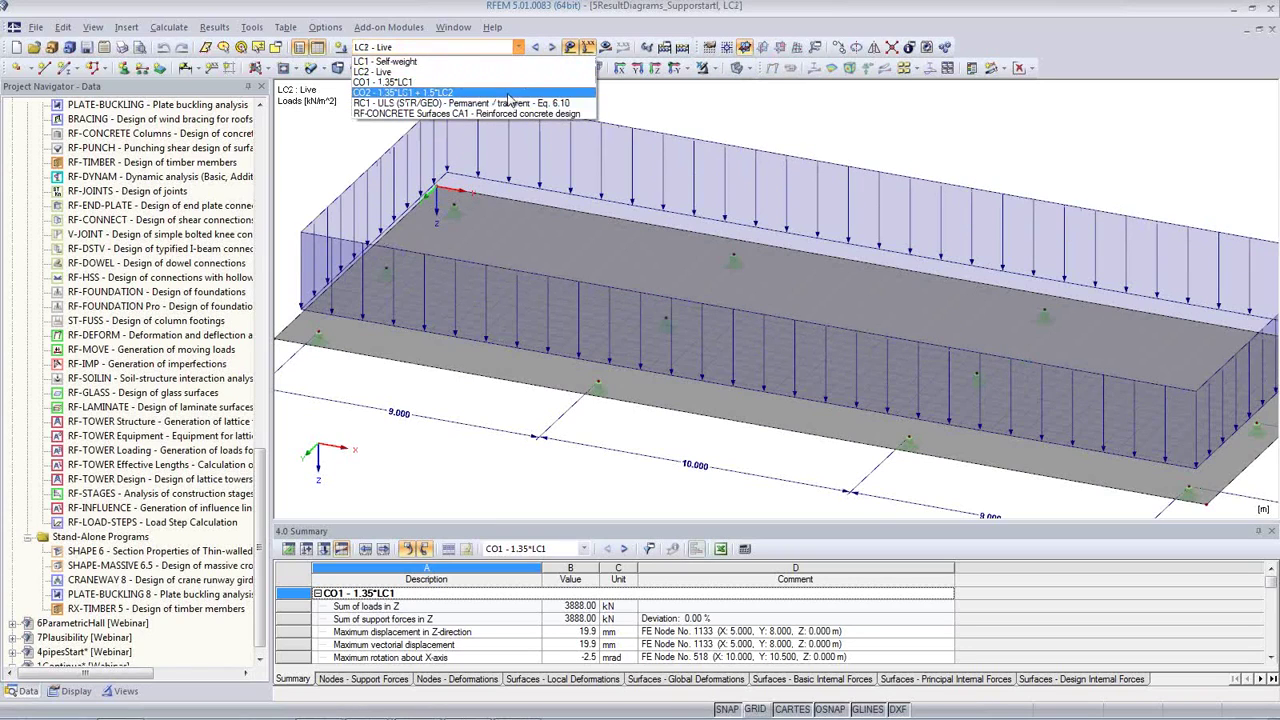
pyautogui.click(508, 103)
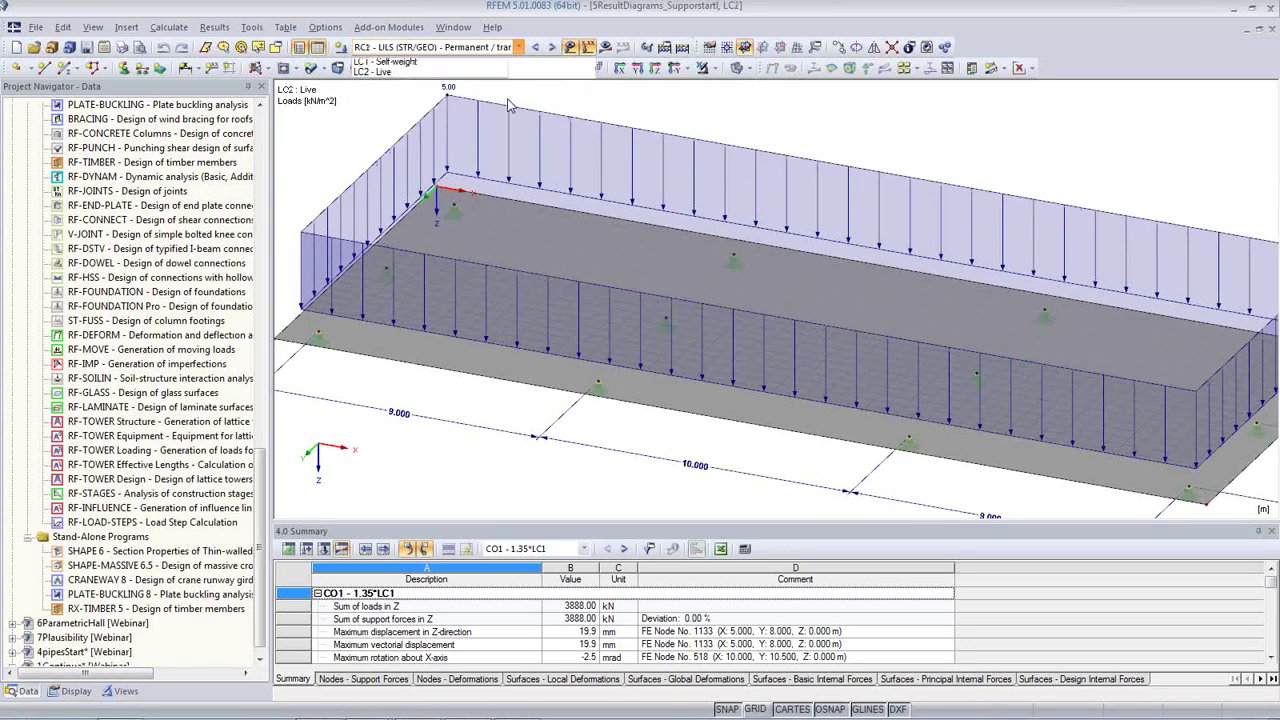
pyautogui.click(605, 47)
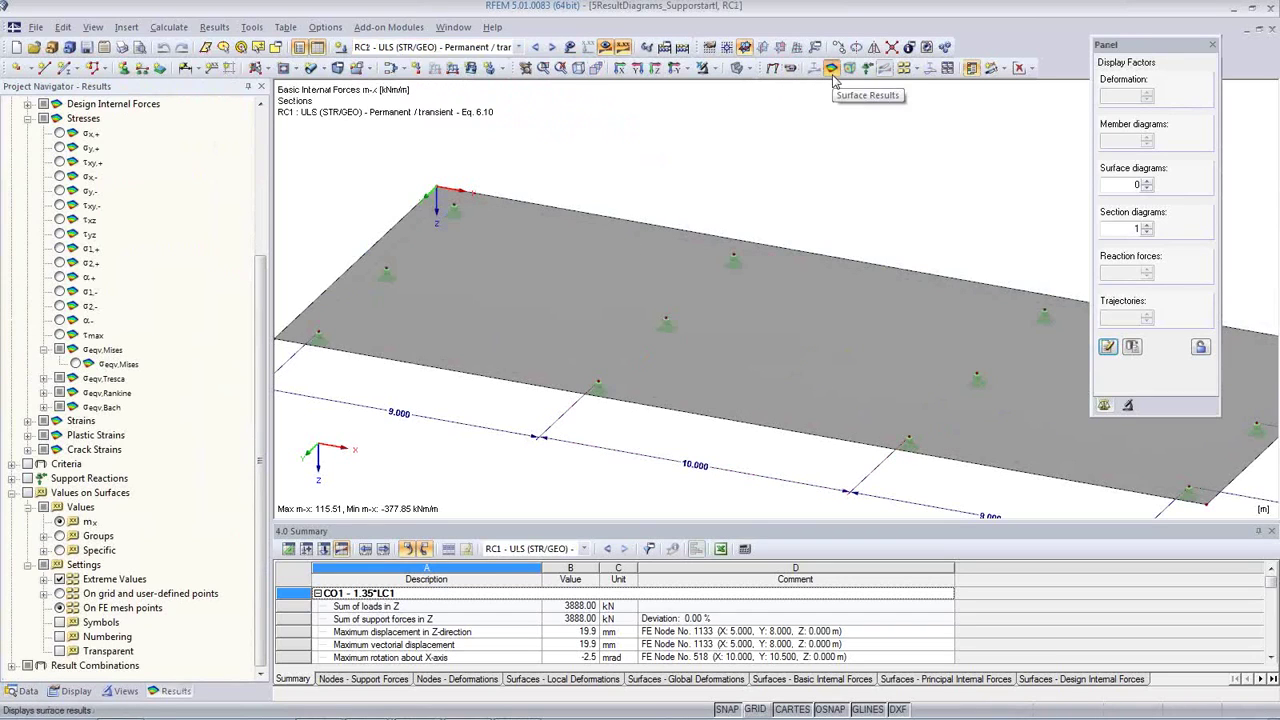
pyautogui.click(1030, 68)
pyautogui.click(1032, 101)
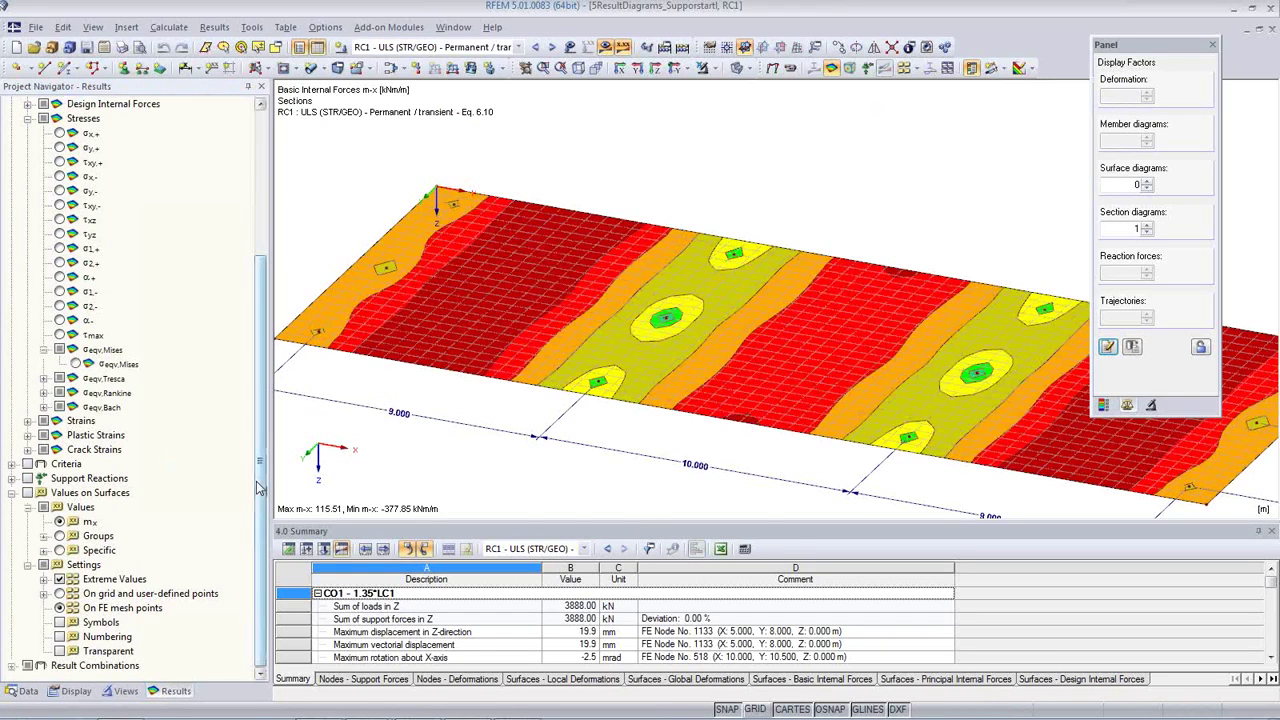
# View the m-y moments and the global deformations u of the slab for RC1.
pyautogui.moveTo(260, 490); pyautogui.dragTo(262, 258)
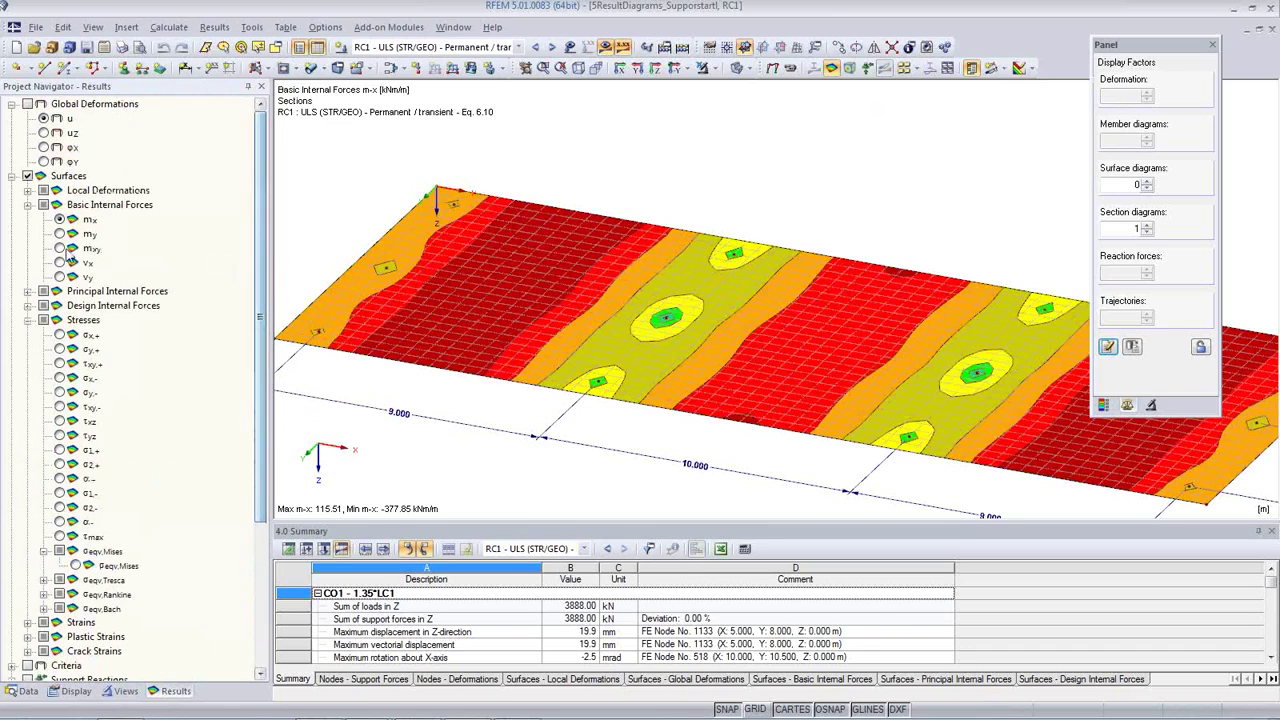
pyautogui.click(61, 234)
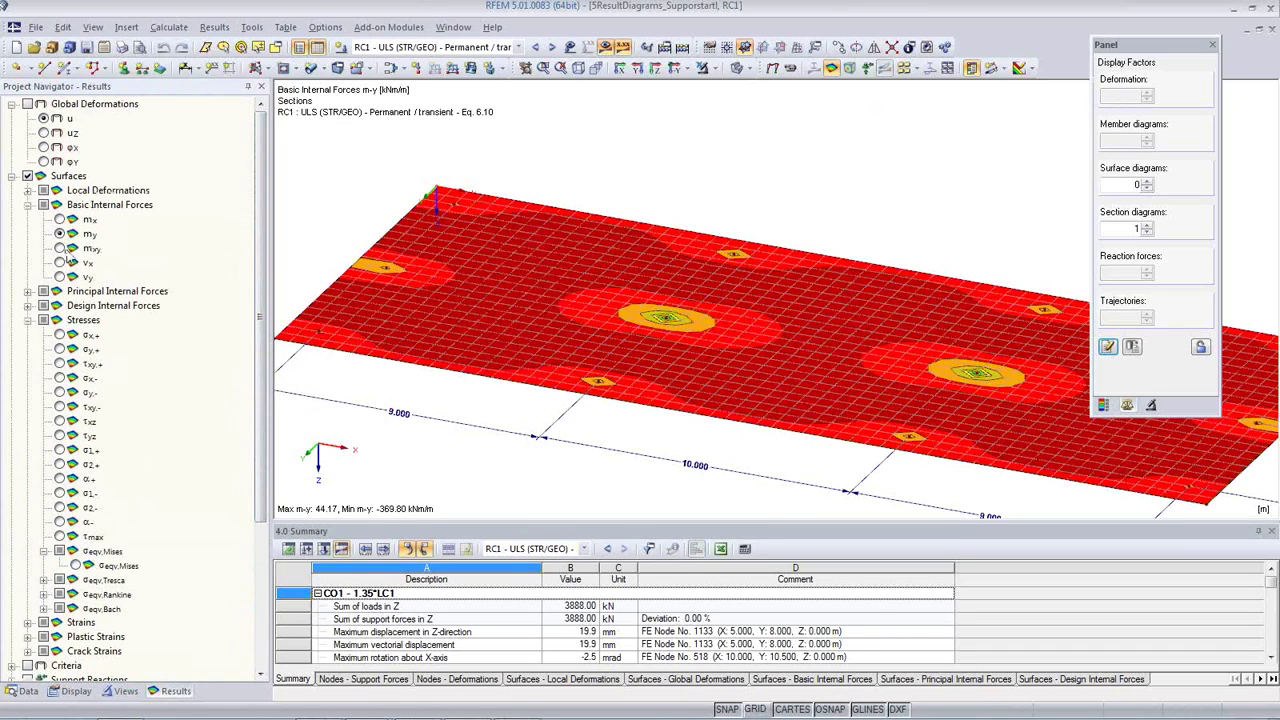
pyautogui.click(772, 68)
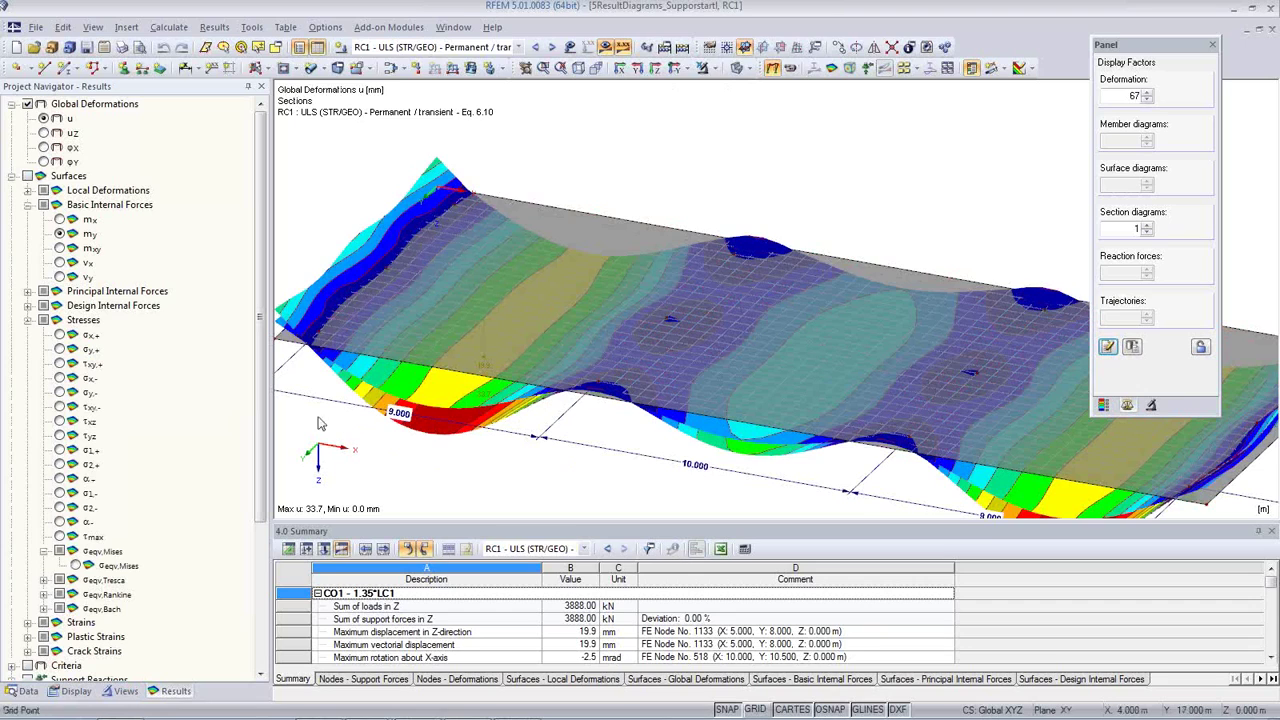
# View the slab in plan without solid rendering and display its von Mises equivalent stresses for RC1.
pyautogui.click(655, 70)
pyautogui.click(737, 68)
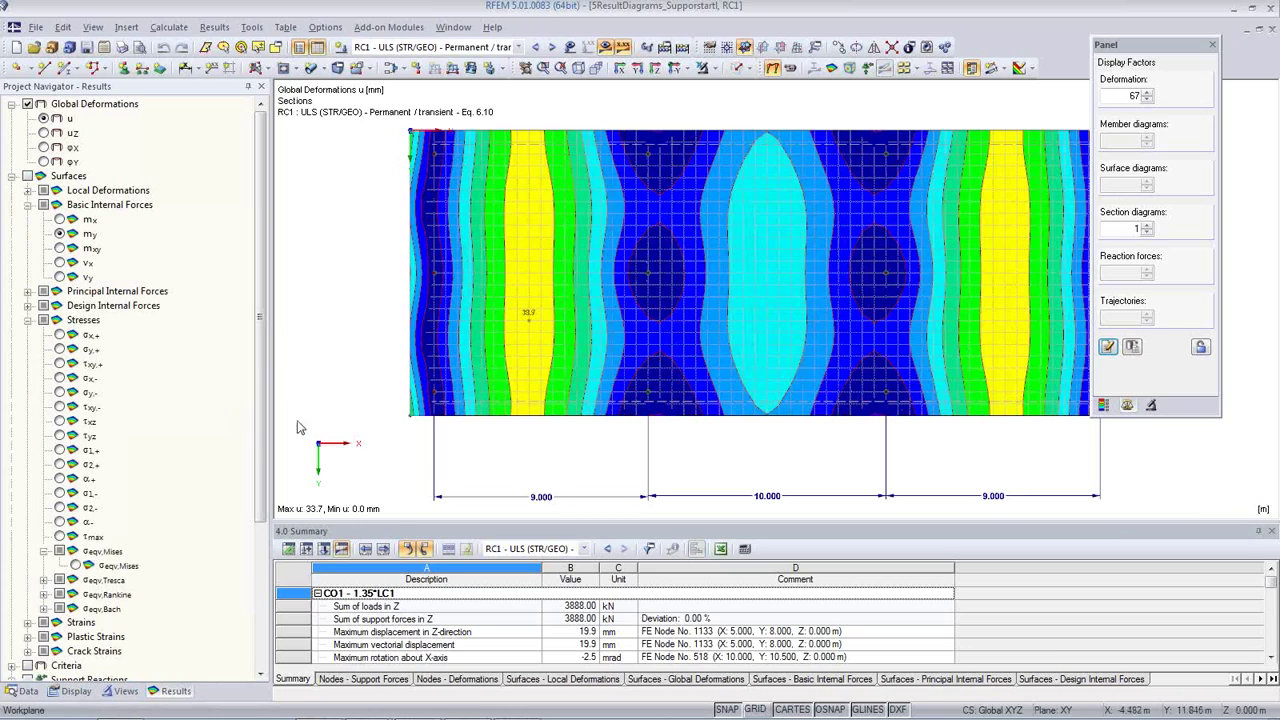
pyautogui.scroll(-3, 262, 483)
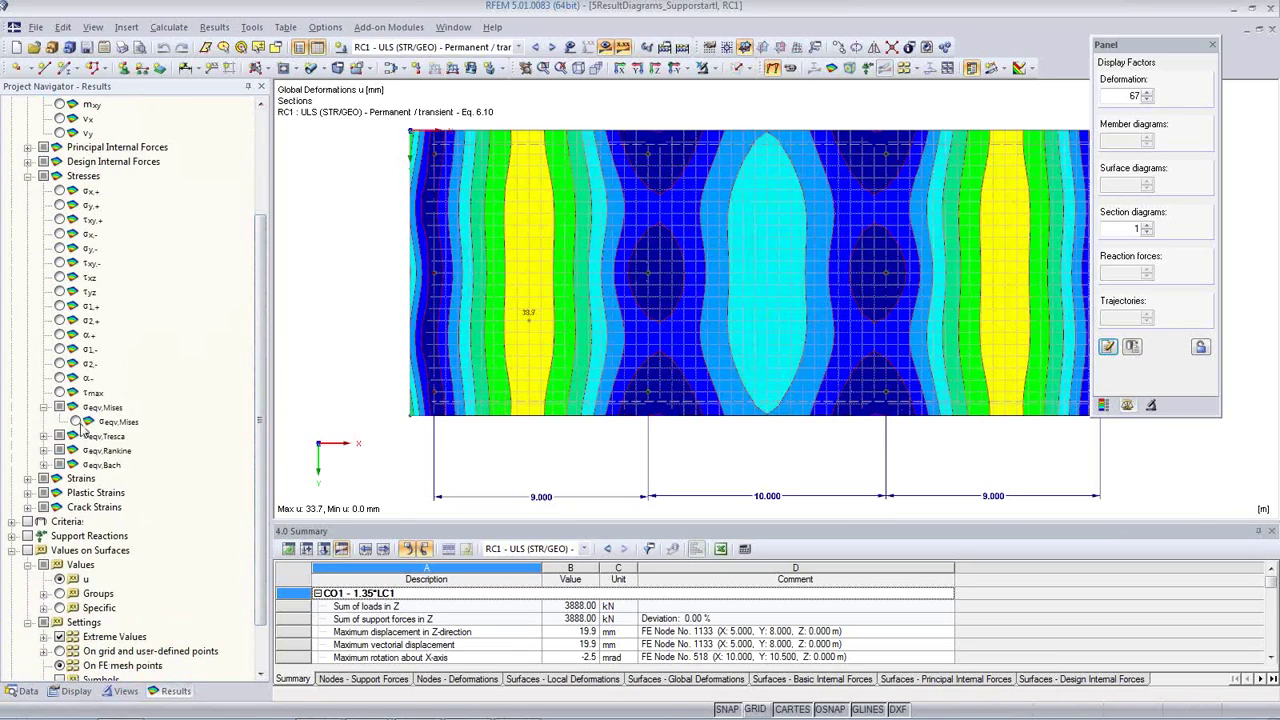
pyautogui.click(76, 421)
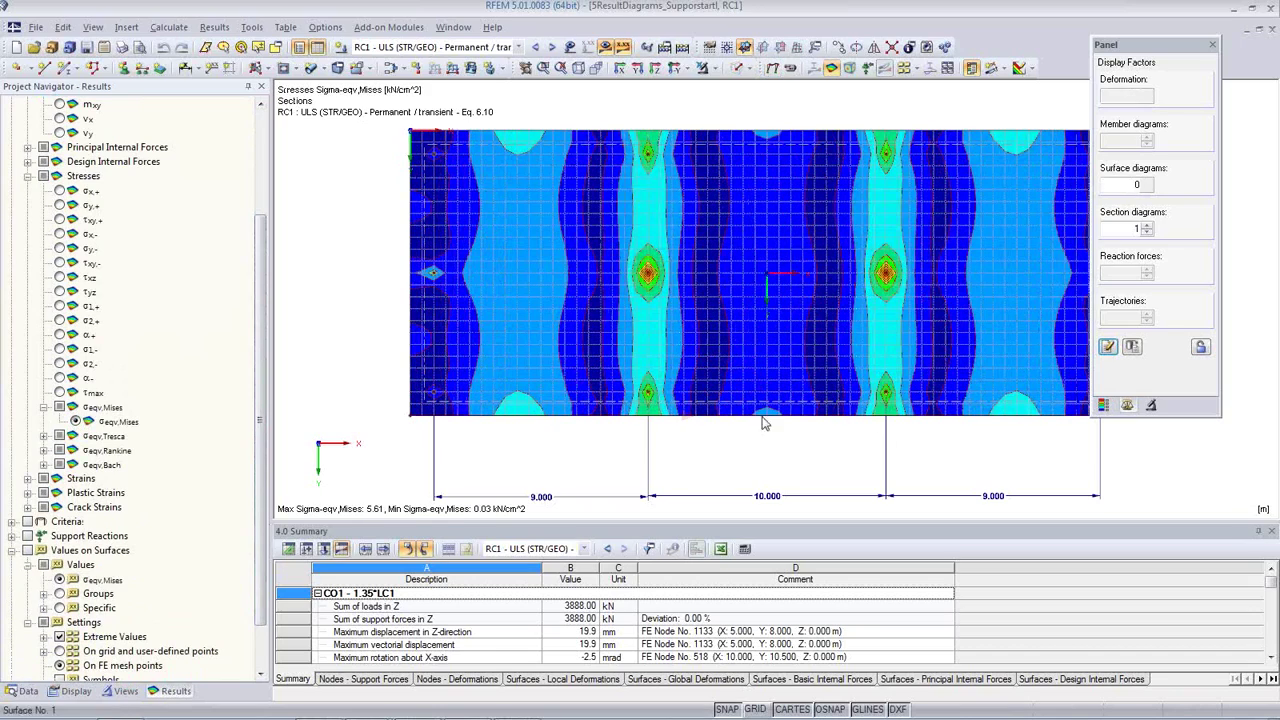
# Examine the von Mises stress concentrations at the slab's supports against the colour scale.
pyautogui.scroll(1, 786, 366)
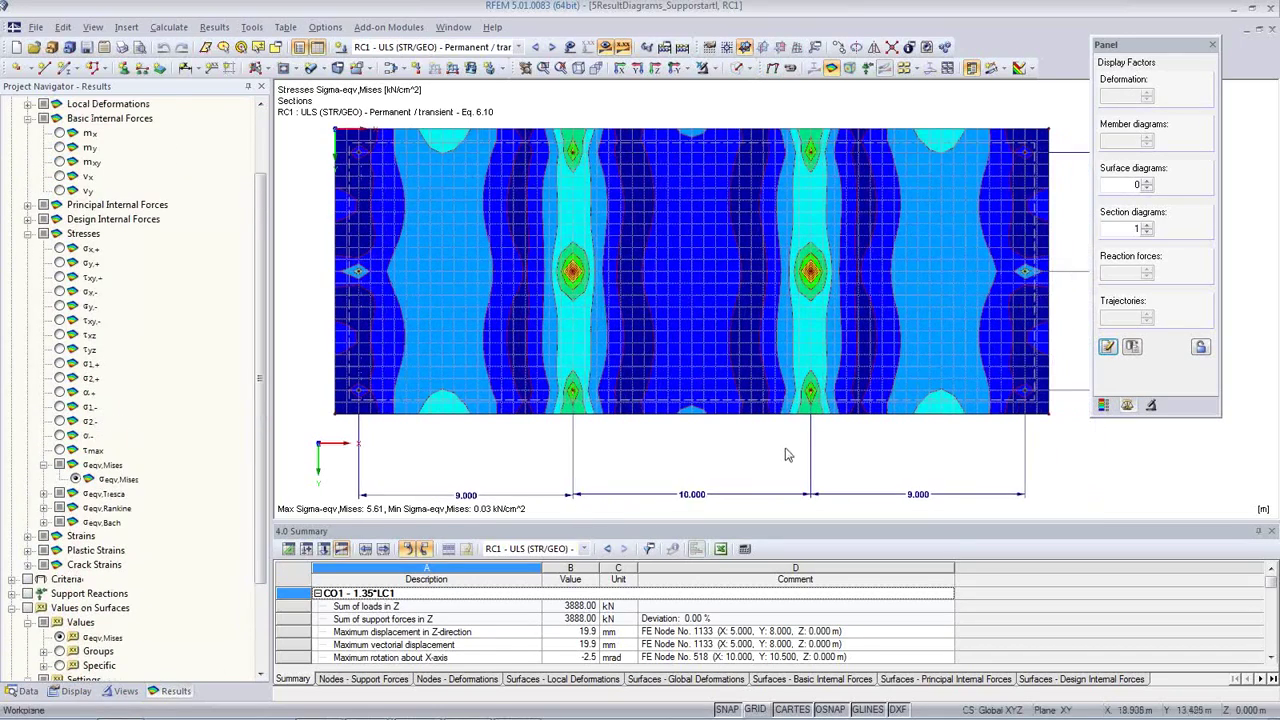
pyautogui.scroll(1, 613, 327)
pyautogui.scroll(2, 613, 327)
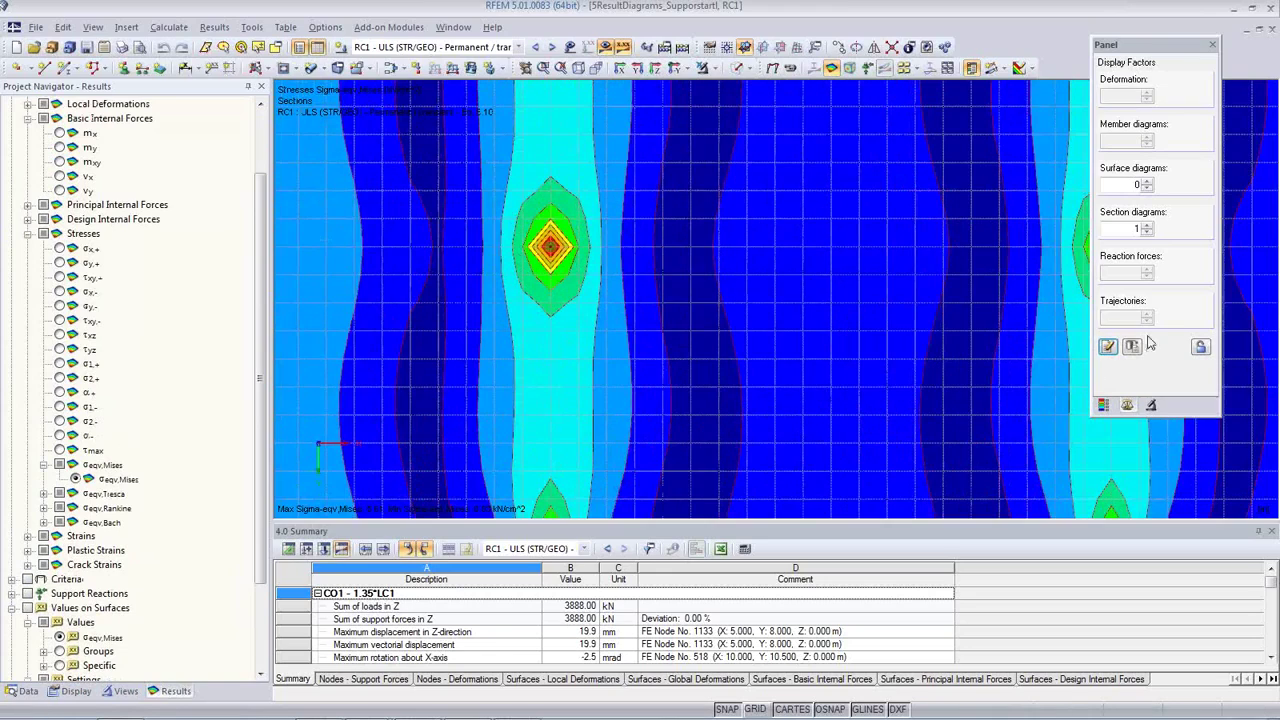
pyautogui.click(1107, 406)
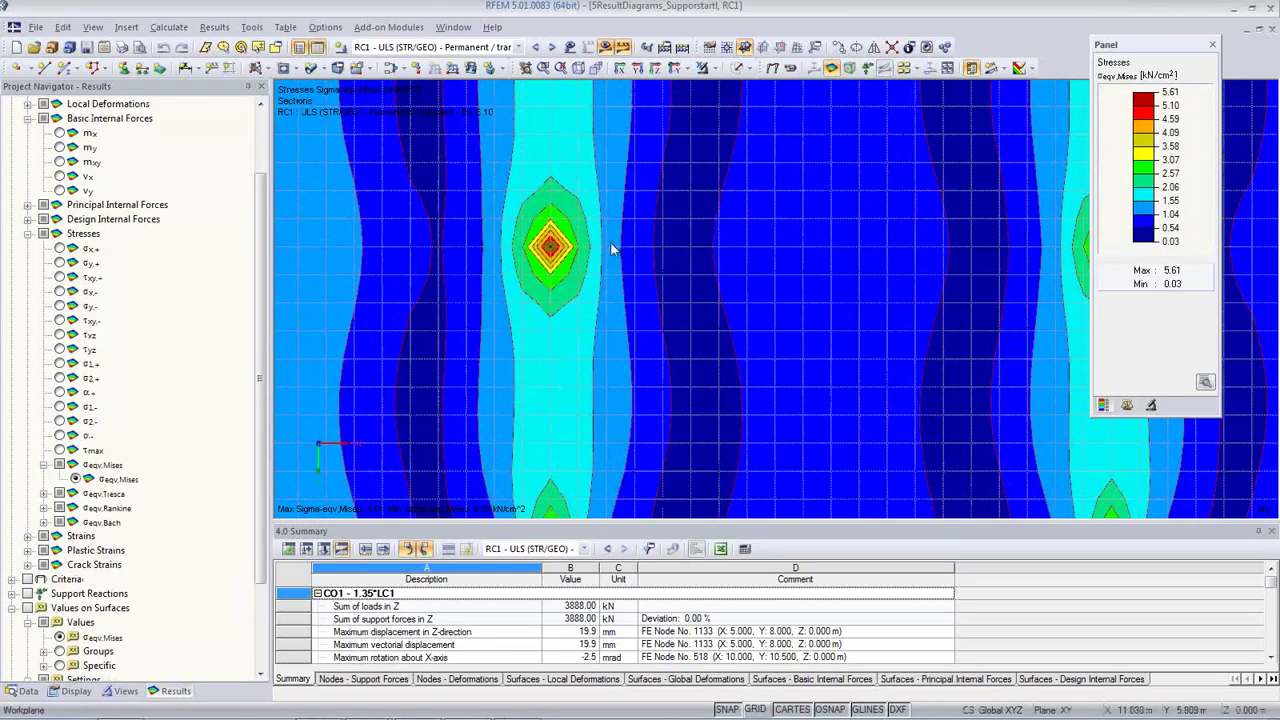
pyautogui.scroll(-3, 678, 269)
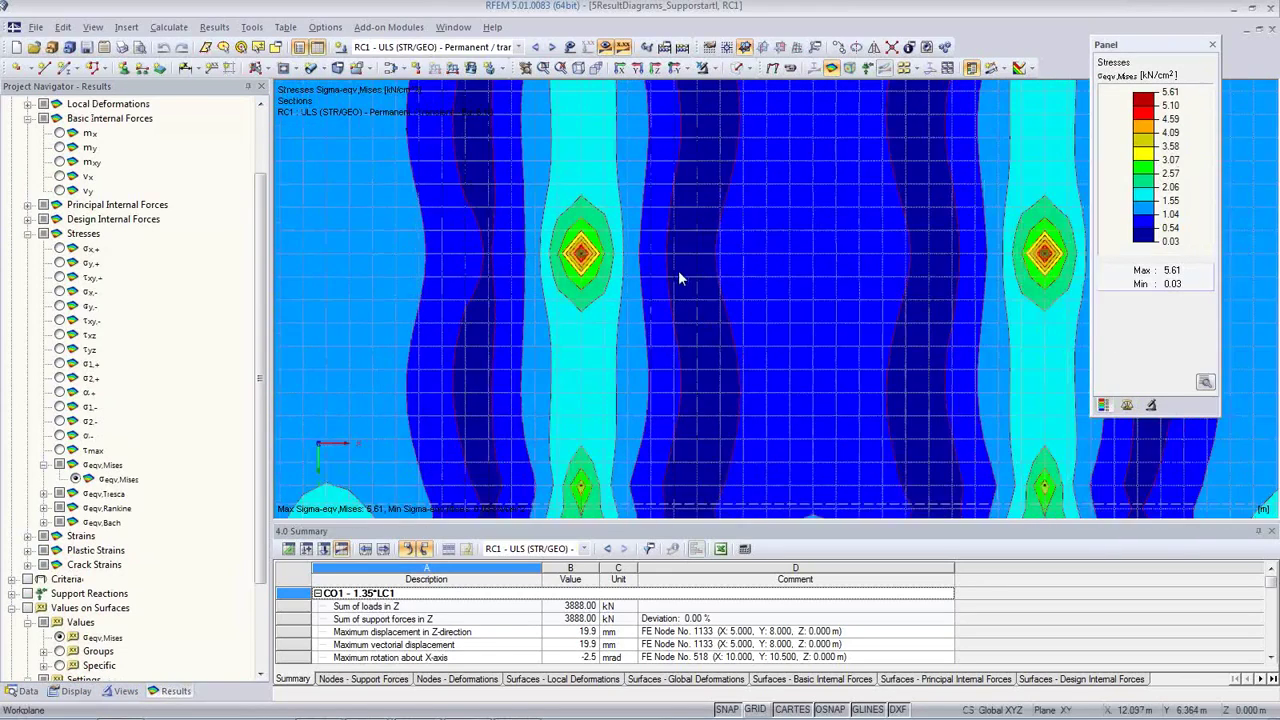
pyautogui.moveTo(766, 290); pyautogui.dragTo(610, 306, button='middle')
pyautogui.scroll(-3, 846, 314)
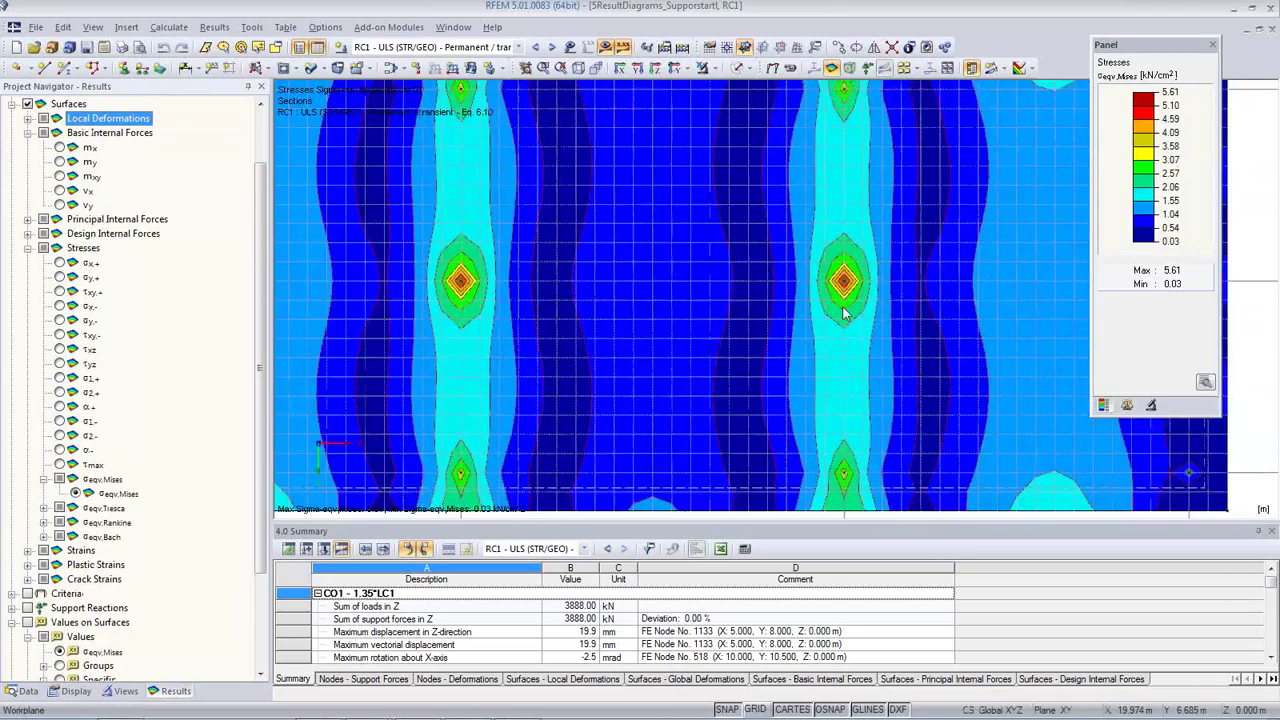
pyautogui.scroll(-2, 843, 312)
pyautogui.scroll(1, 838, 322)
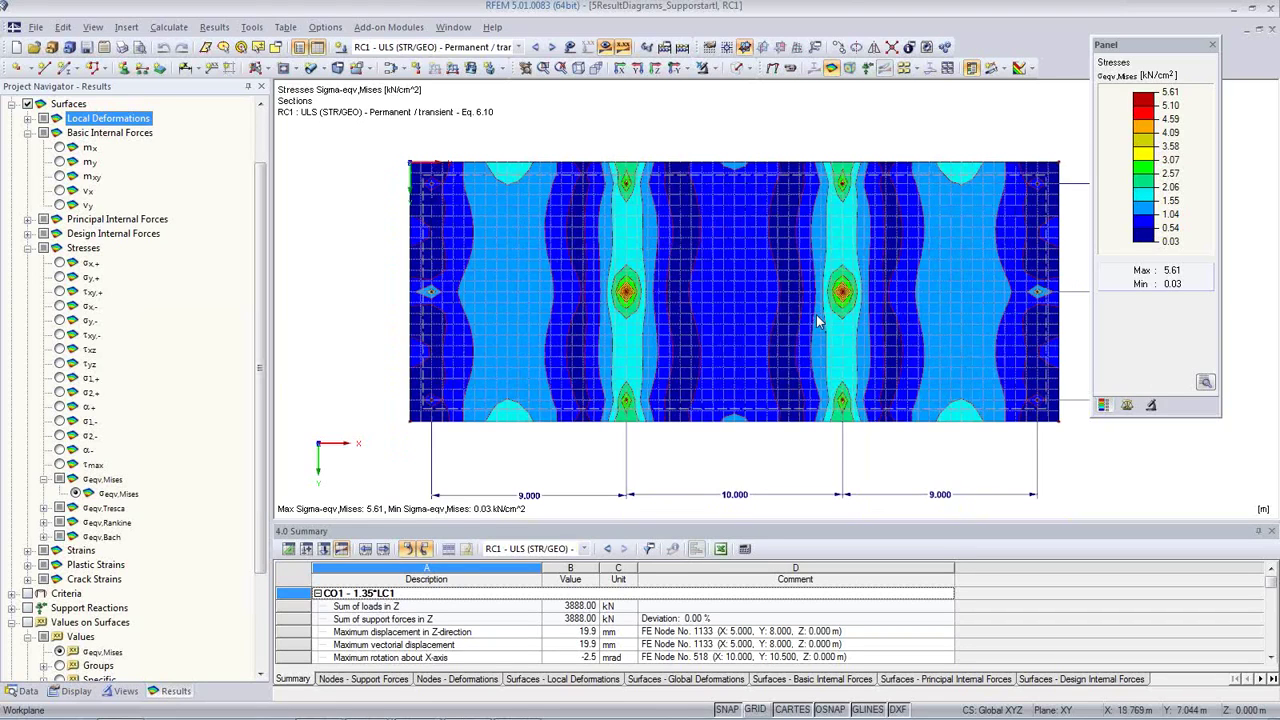
# Turn on the grid and create a result section along the slab from (-1, 6, 0) to (31, 6, 0) m.
pyautogui.keyDown('ctrl'); pyautogui.moveTo(870, 469); pyautogui.dragTo(876, 363, button='middle'); pyautogui.keyUp('ctrl')
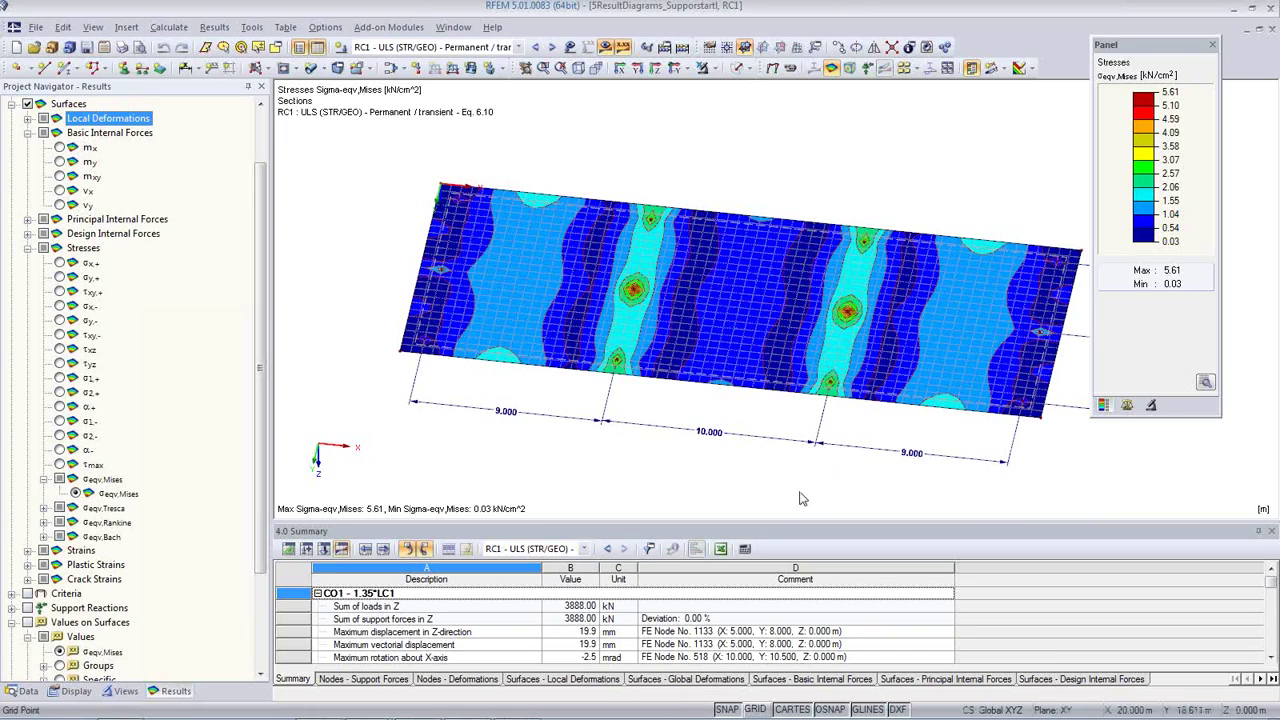
pyautogui.click(757, 709)
pyautogui.keyDown('ctrl'); pyautogui.moveTo(600, 350); pyautogui.dragTo(510, 343, button='middle'); pyautogui.keyUp('ctrl')
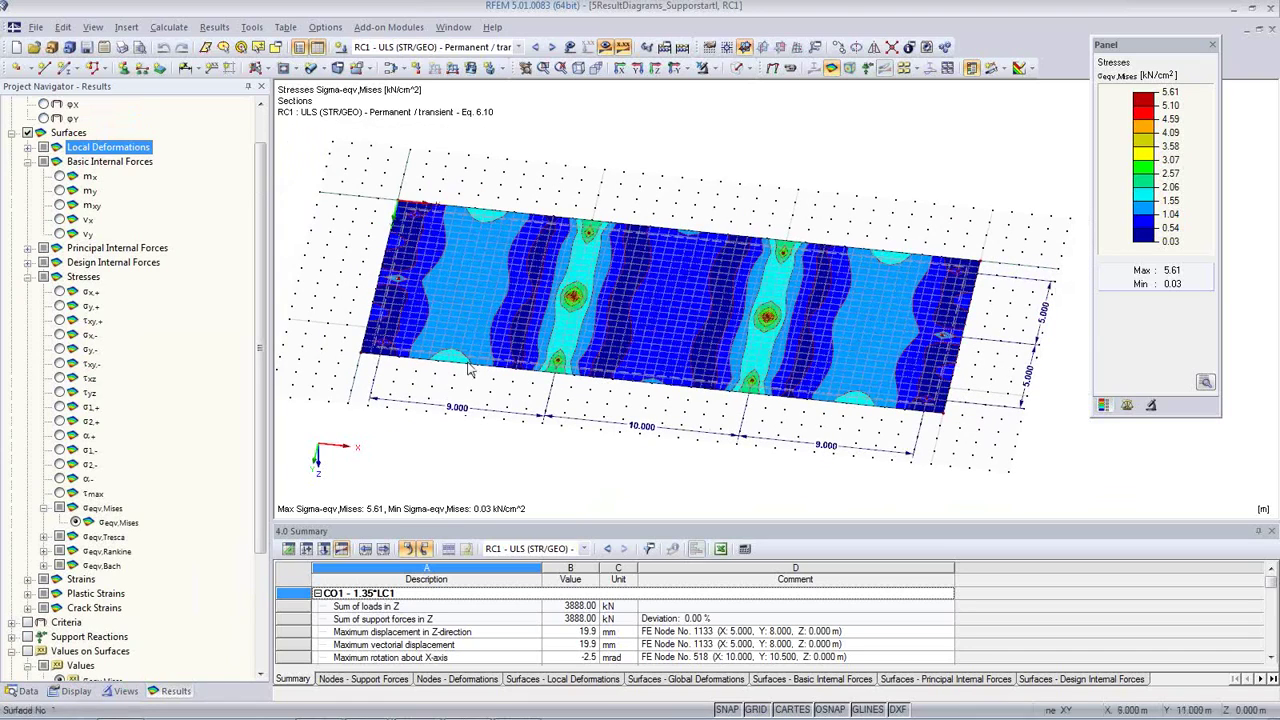
pyautogui.click(990, 67)
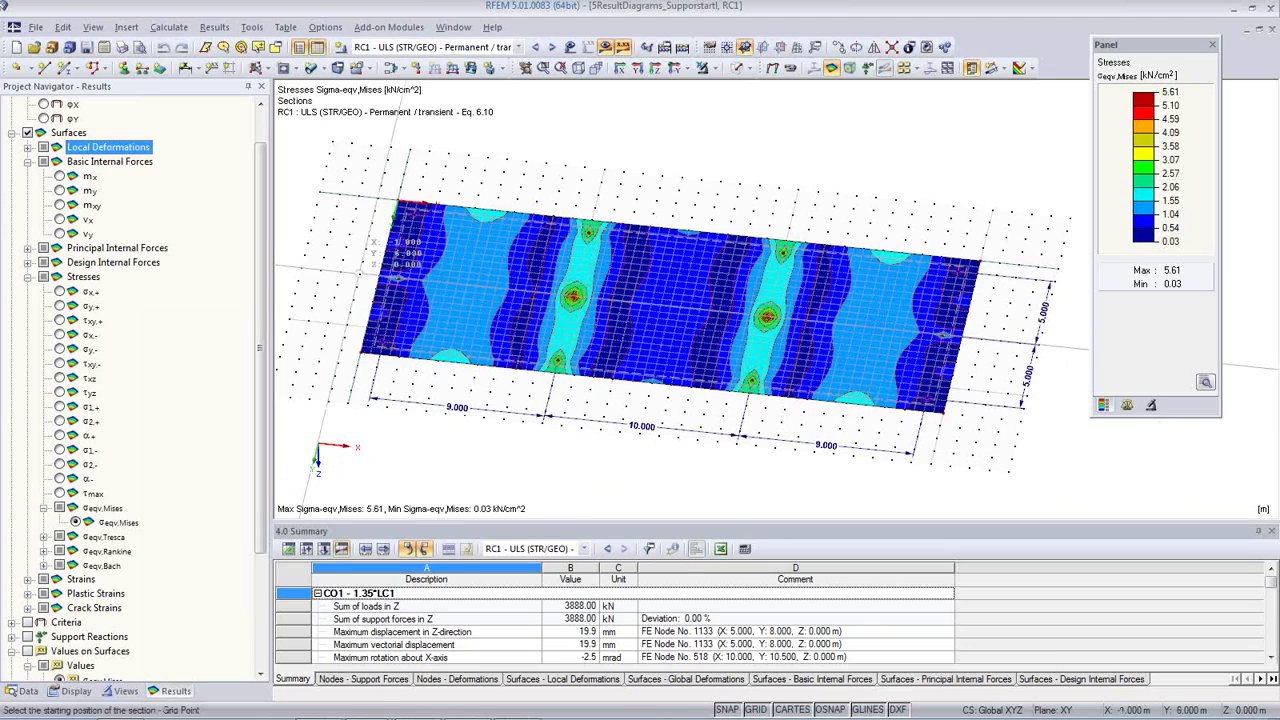
pyautogui.click(362, 275)
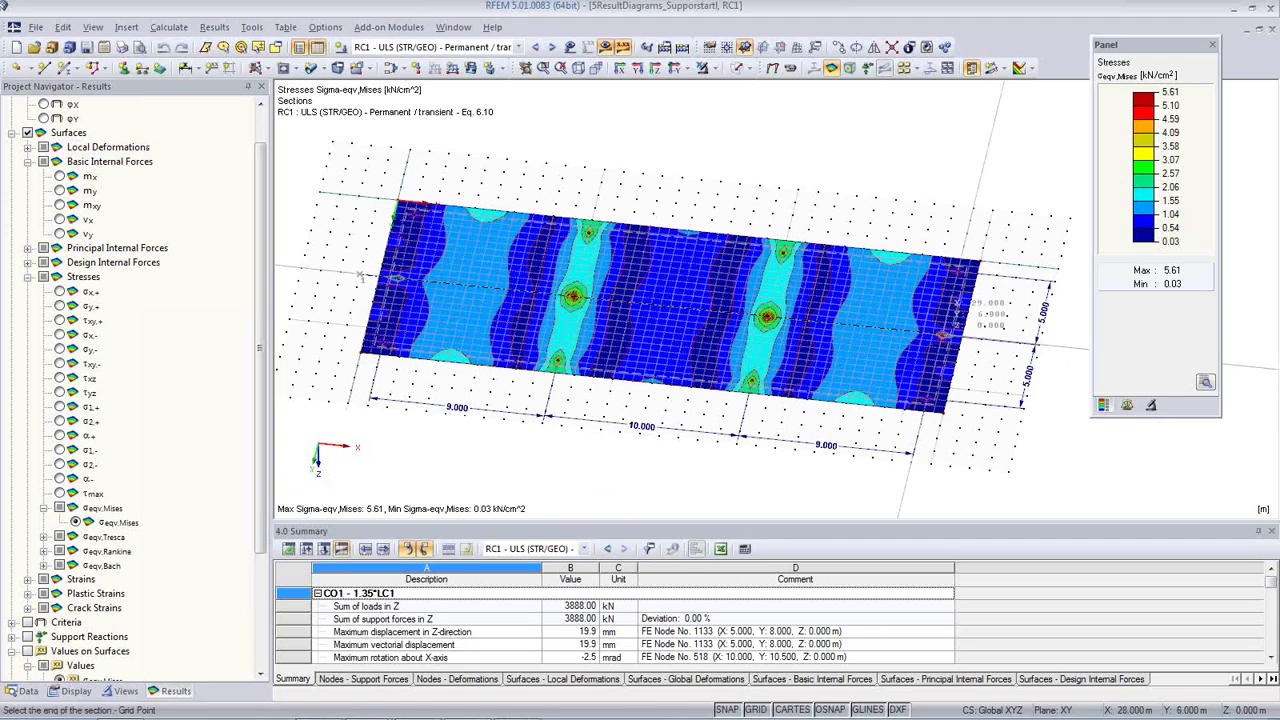
pyautogui.click(988, 352)
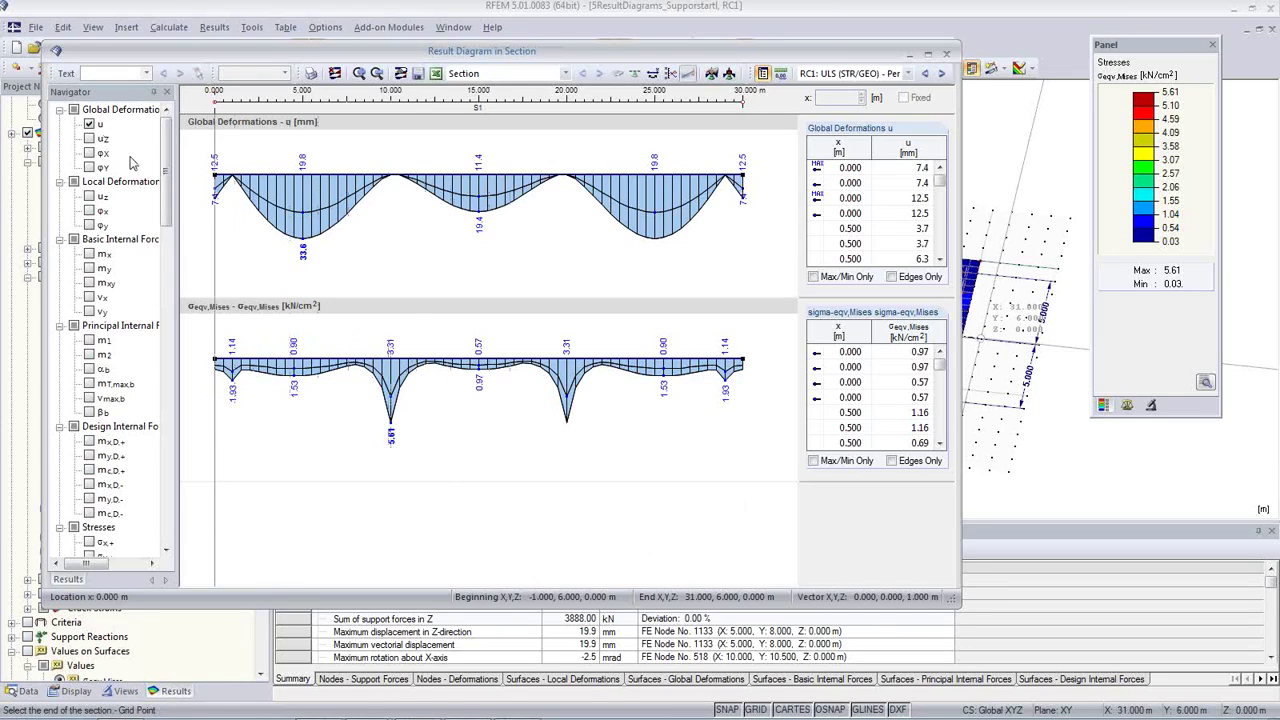
# Replace the deformation u diagram in the section with the m-x and m-y moments and show the results of CO2.
pyautogui.click(89, 125)
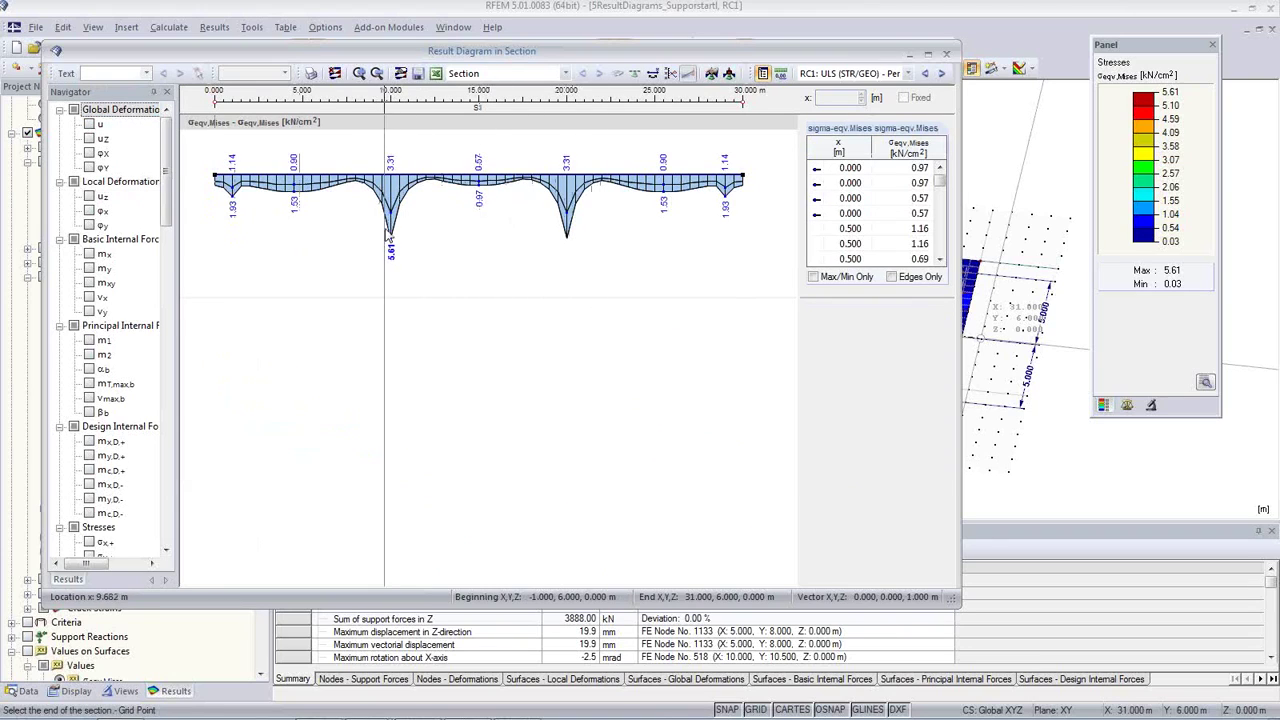
pyautogui.click(89, 254)
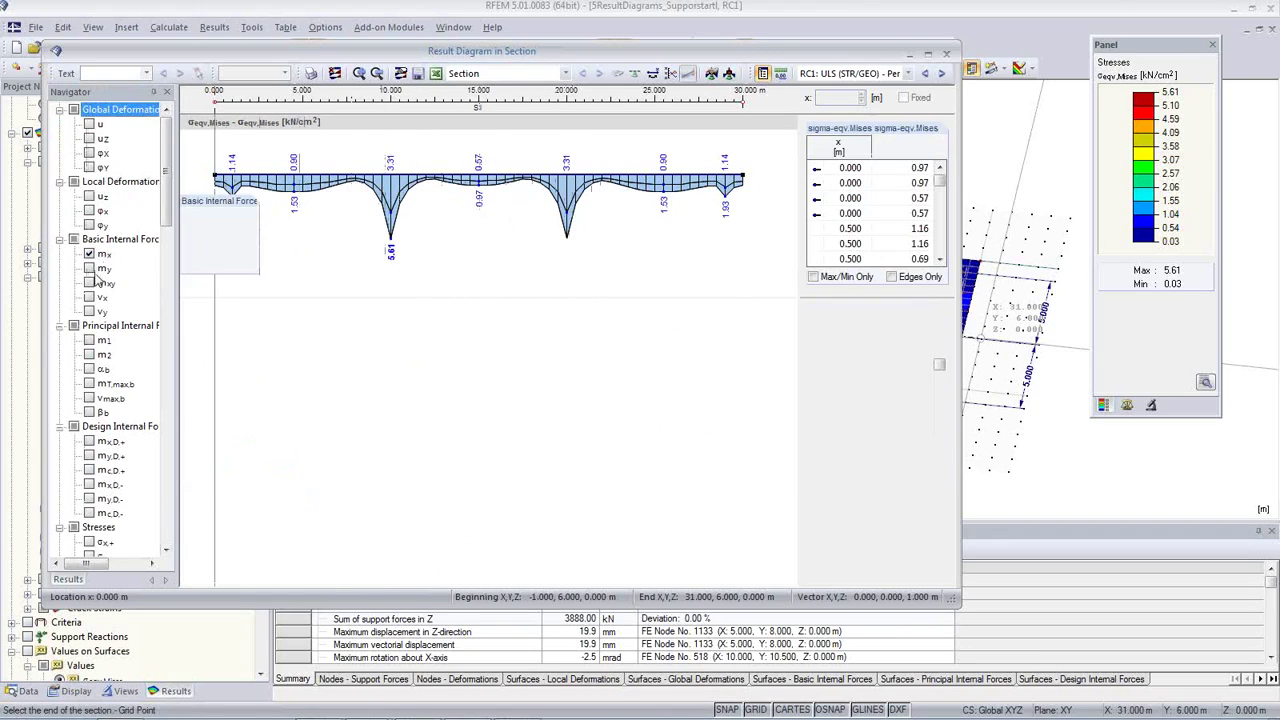
pyautogui.click(89, 268)
pyautogui.scroll(-2, 457, 343)
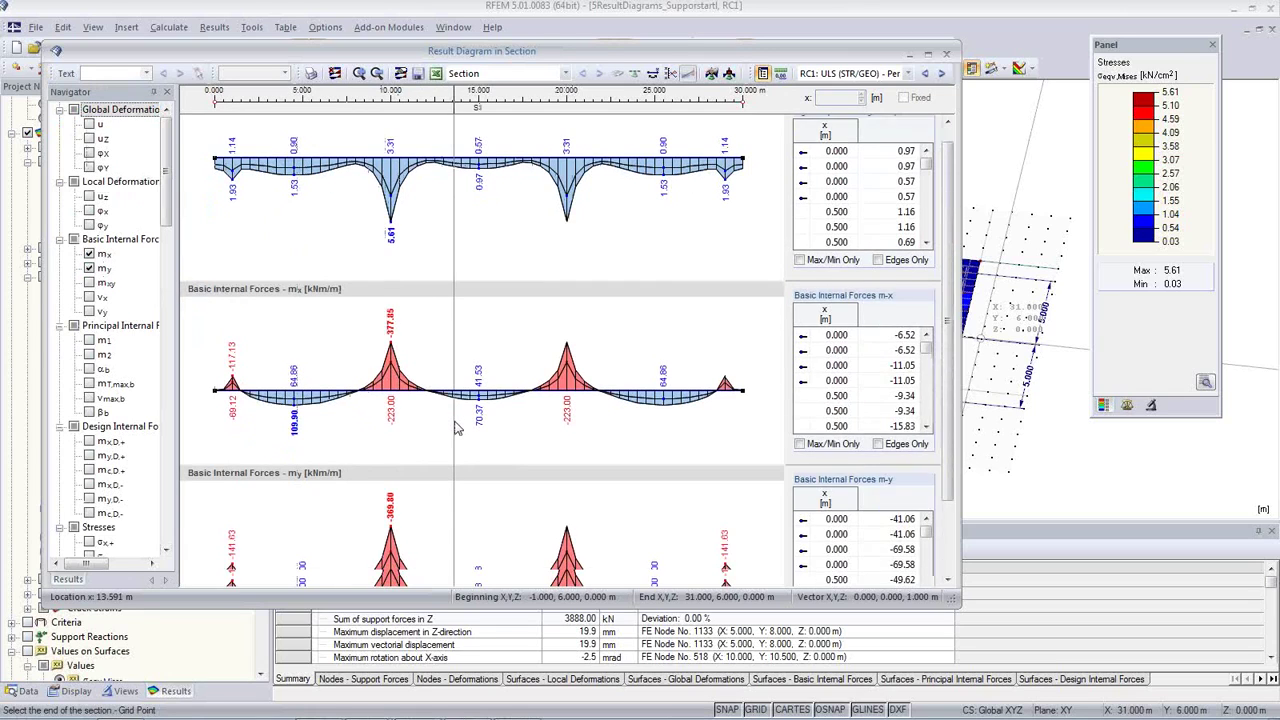
pyautogui.click(907, 73)
pyautogui.click(890, 98)
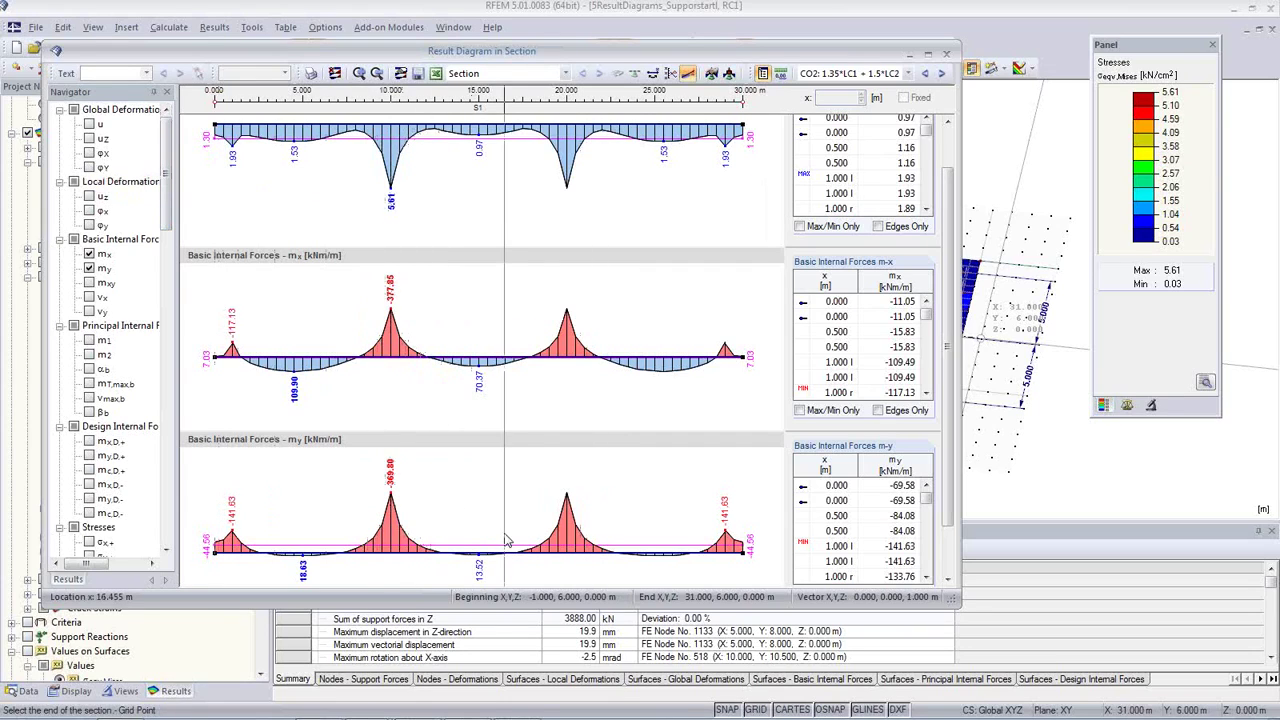
# Save the section under the name Mid and close the result diagram window.
pyautogui.click(417, 78)
pyautogui.doubleClick(422, 322)
pyautogui.write('Mx')
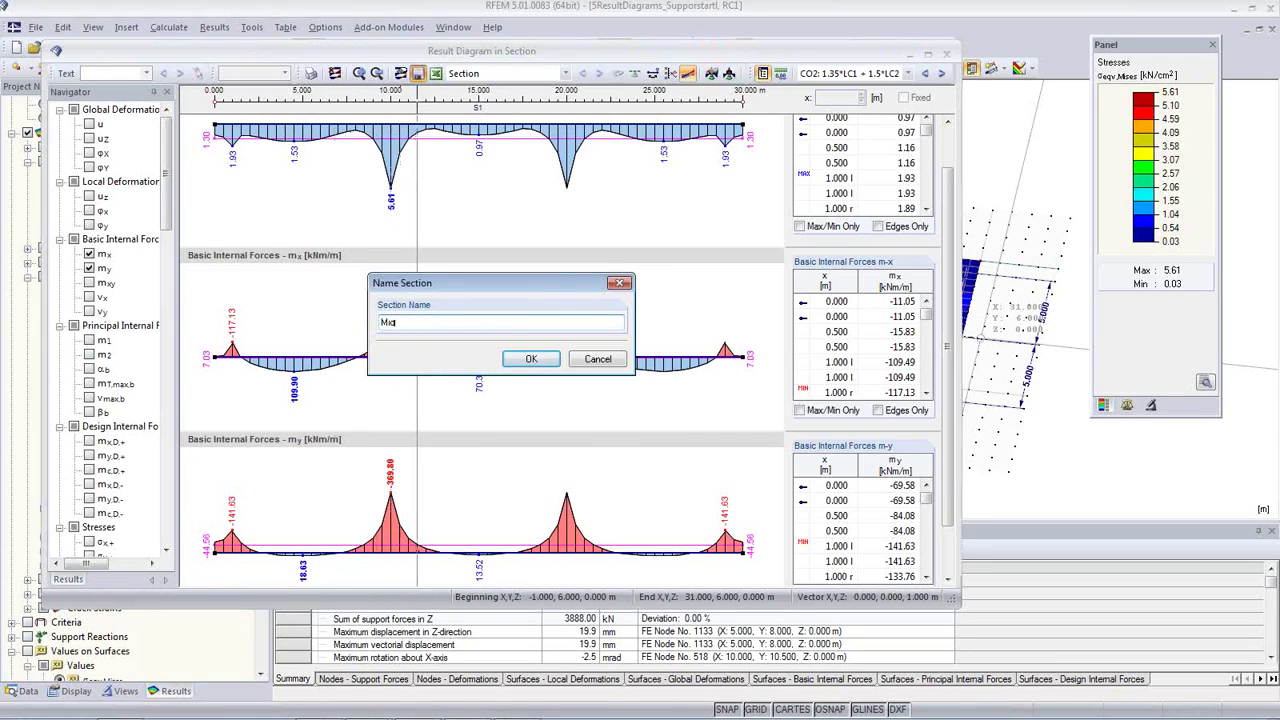
pyautogui.click(531, 358)
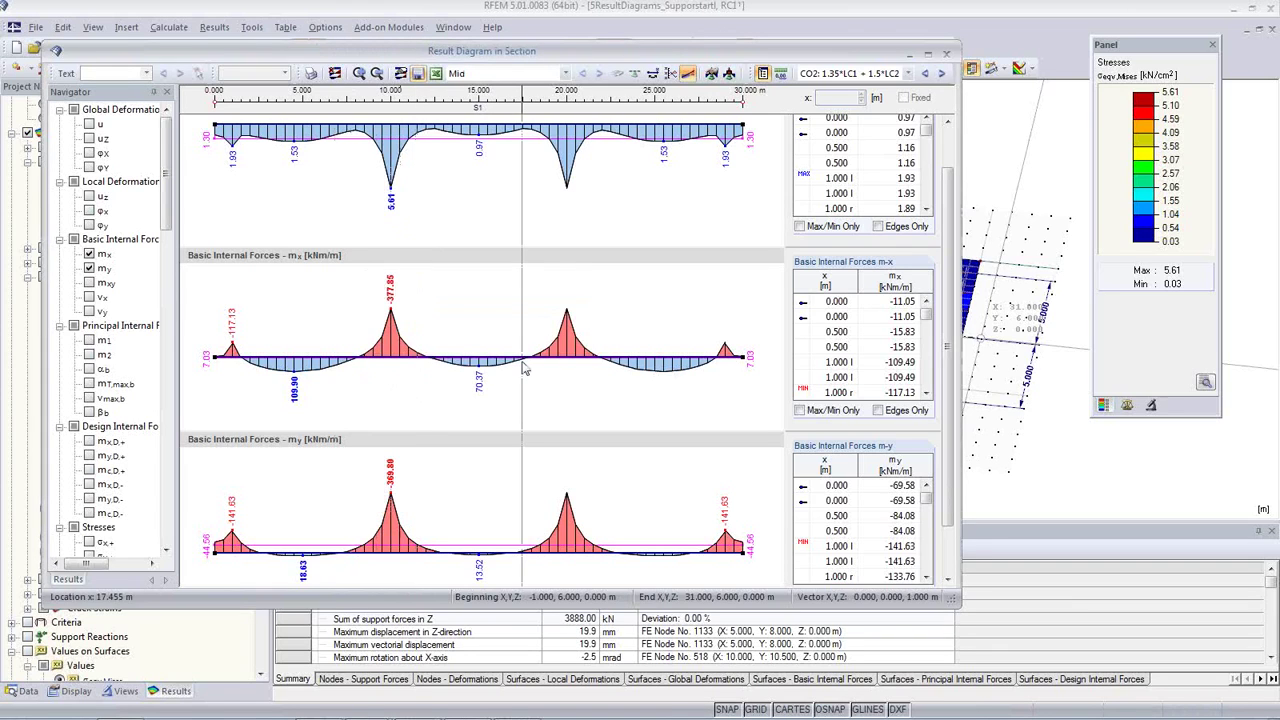
pyautogui.click(948, 55)
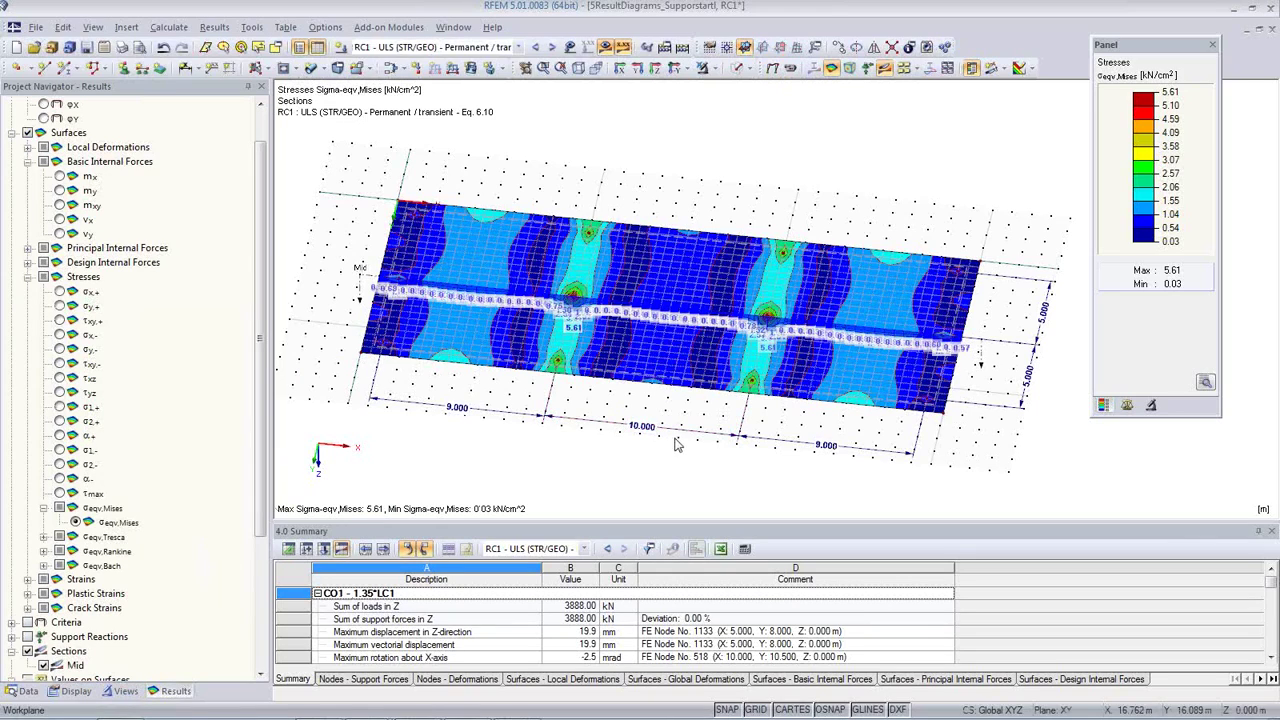
# Show the von Mises stress differences on the slab and turn off the surface result display to view only the section diagram.
pyautogui.click(1031, 68)
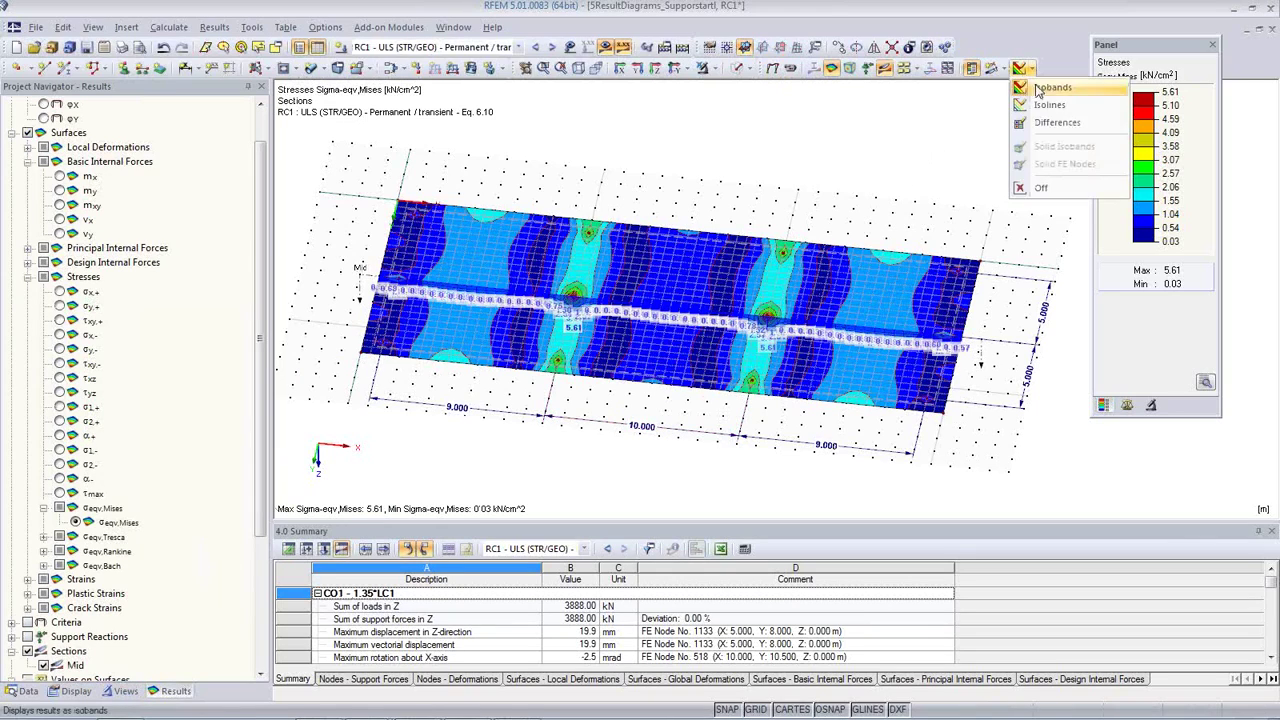
pyautogui.click(1045, 124)
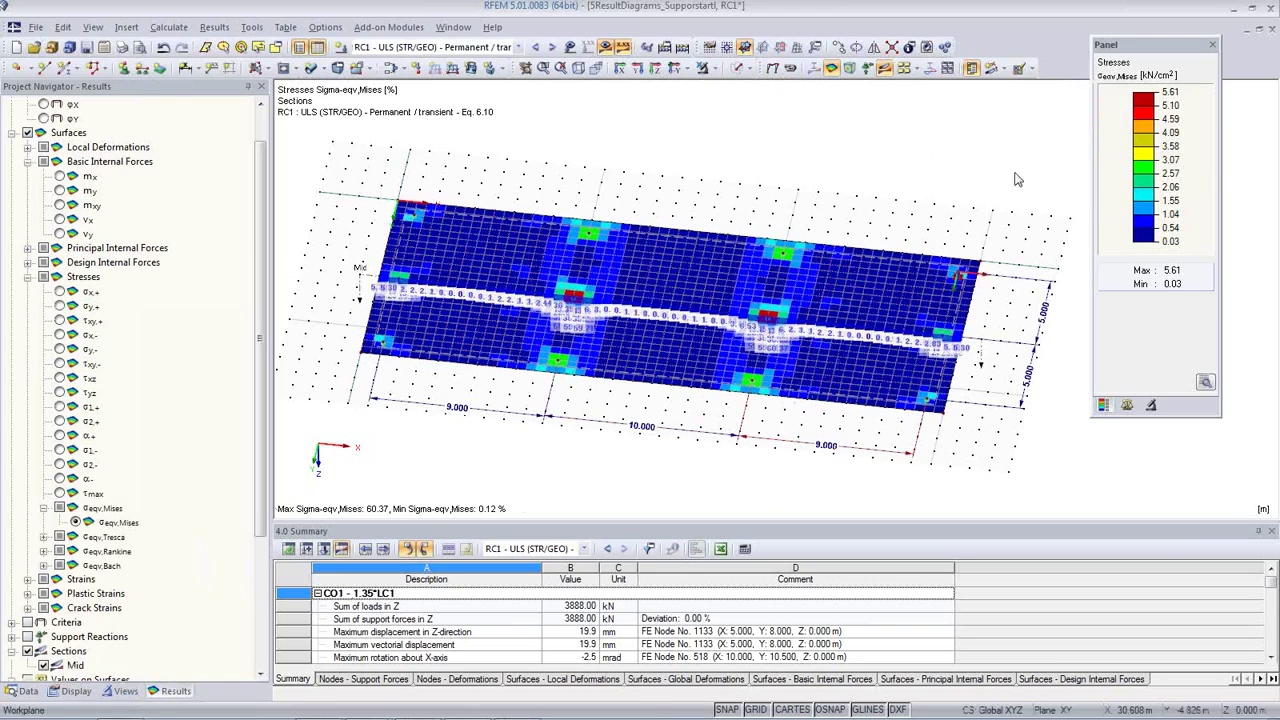
pyautogui.click(1034, 70)
pyautogui.click(1041, 187)
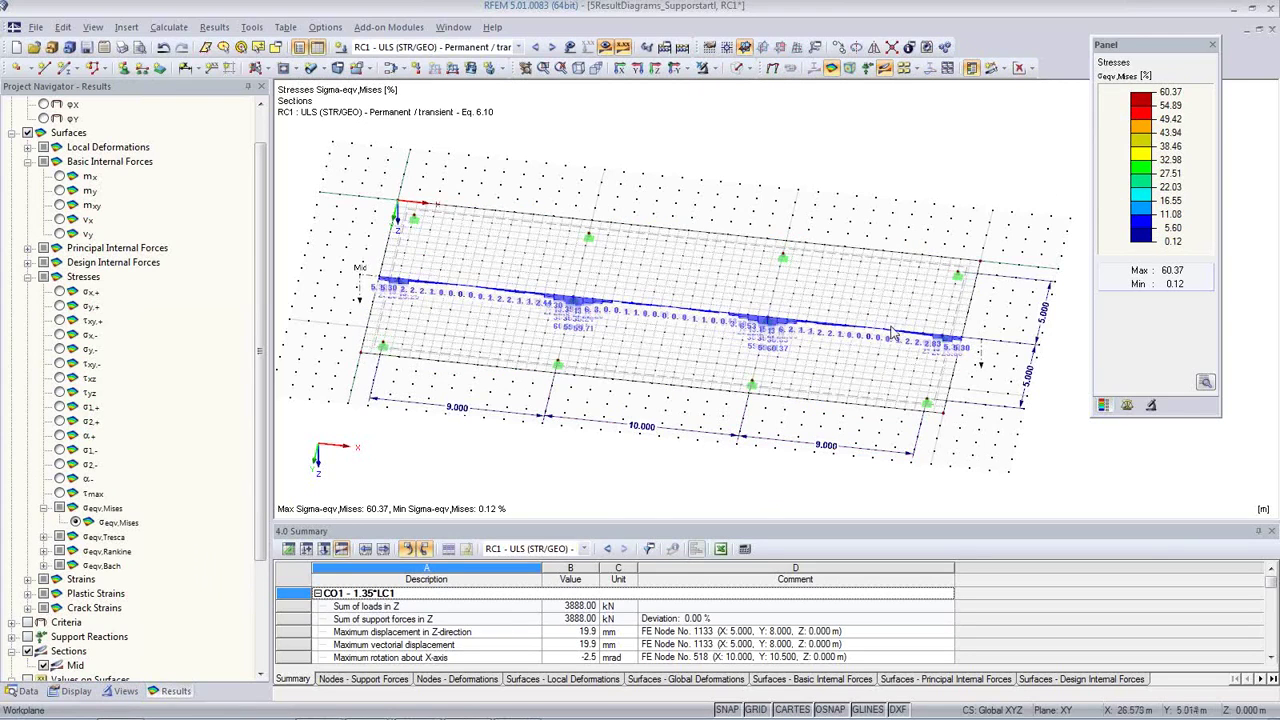
pyautogui.moveTo(740, 265); pyautogui.dragTo(744, 326, button='middle')
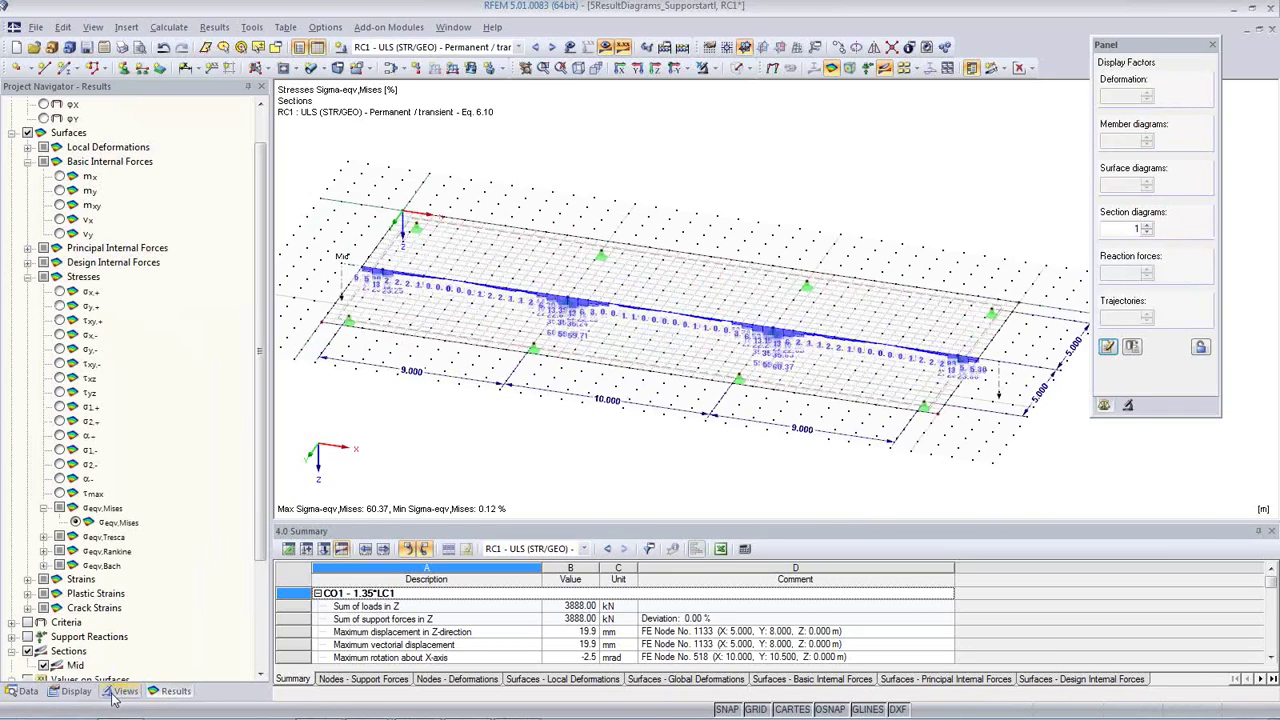
# Turn off the display of all values on the section result diagrams.
pyautogui.click(75, 691)
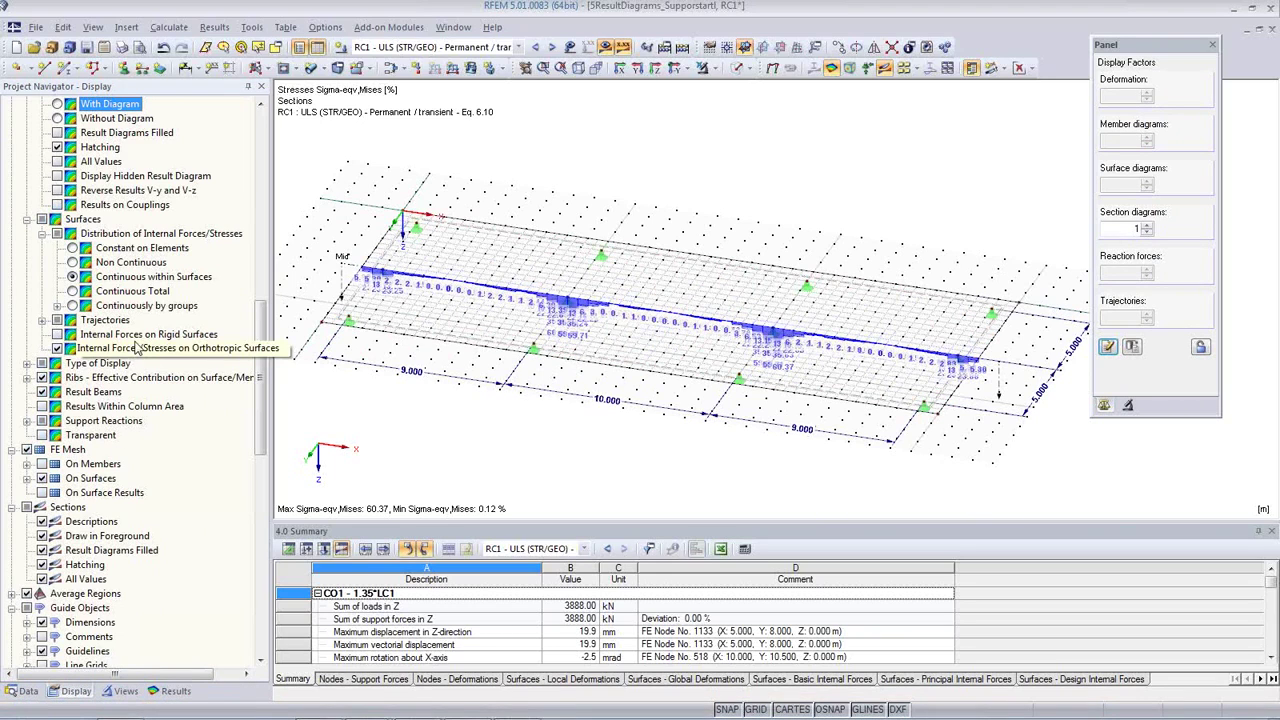
pyautogui.scroll(-2, 120, 380)
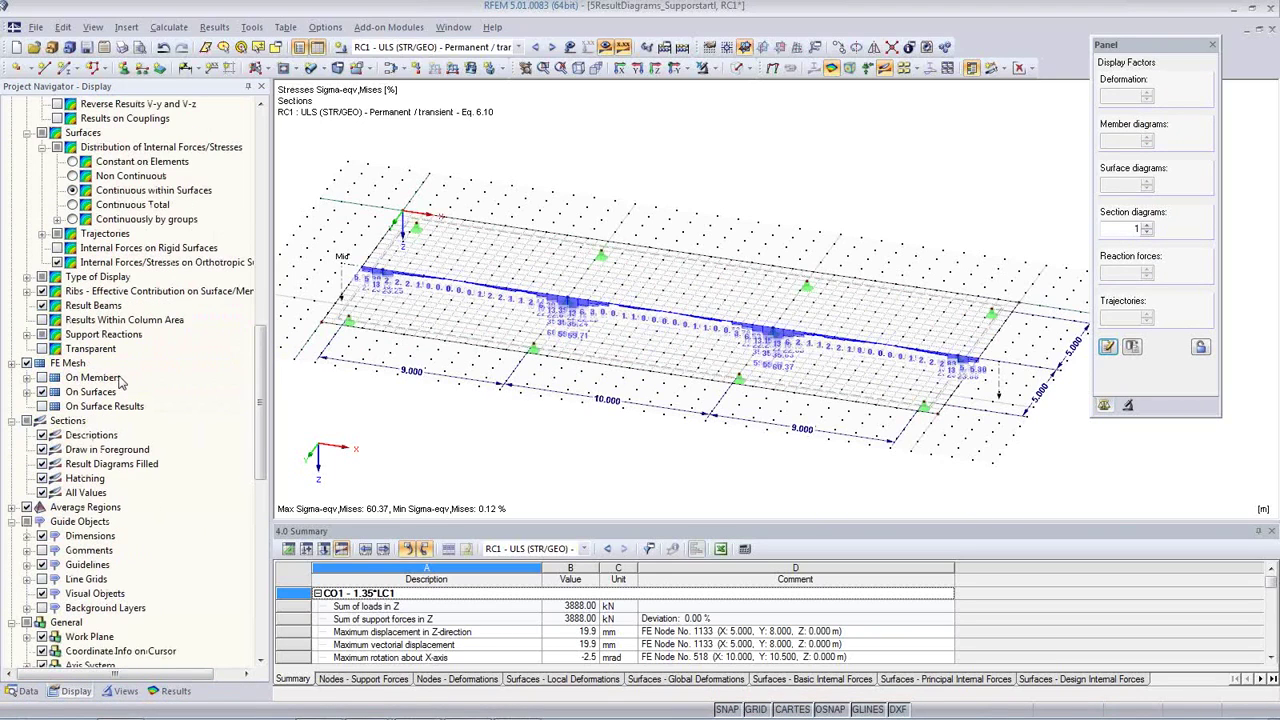
pyautogui.scroll(-1, 124, 378)
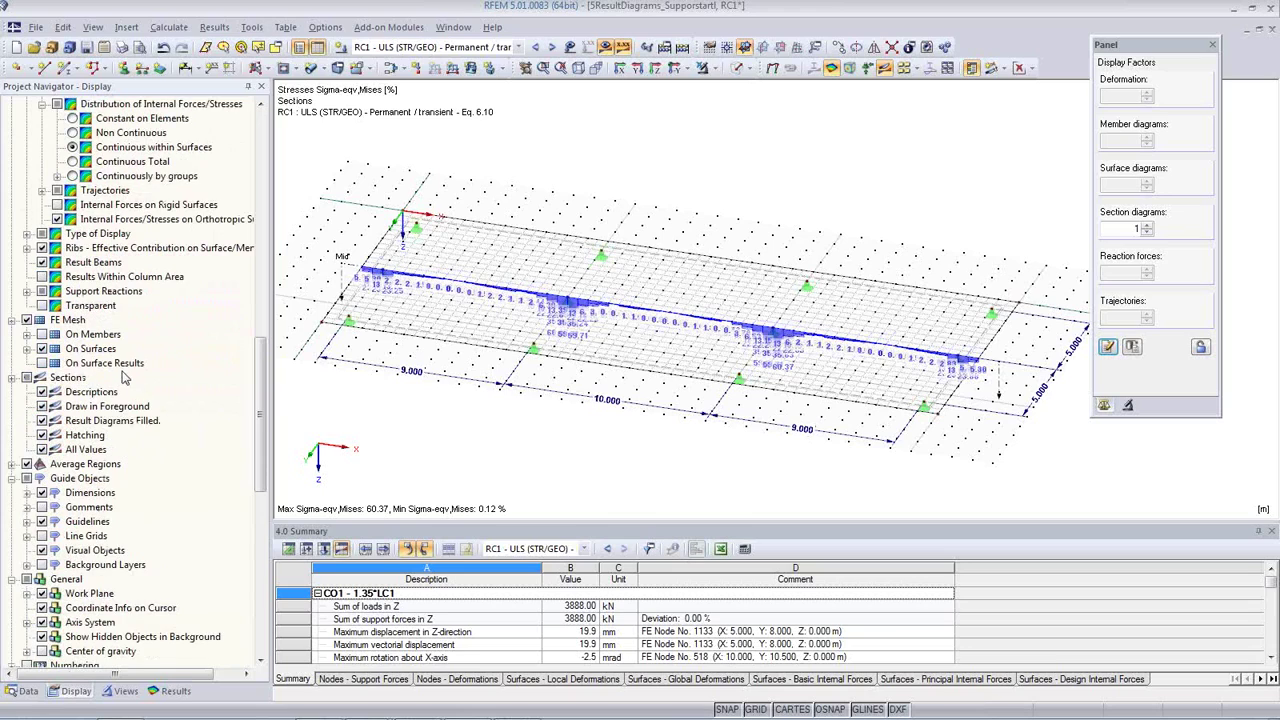
pyautogui.click(41, 449)
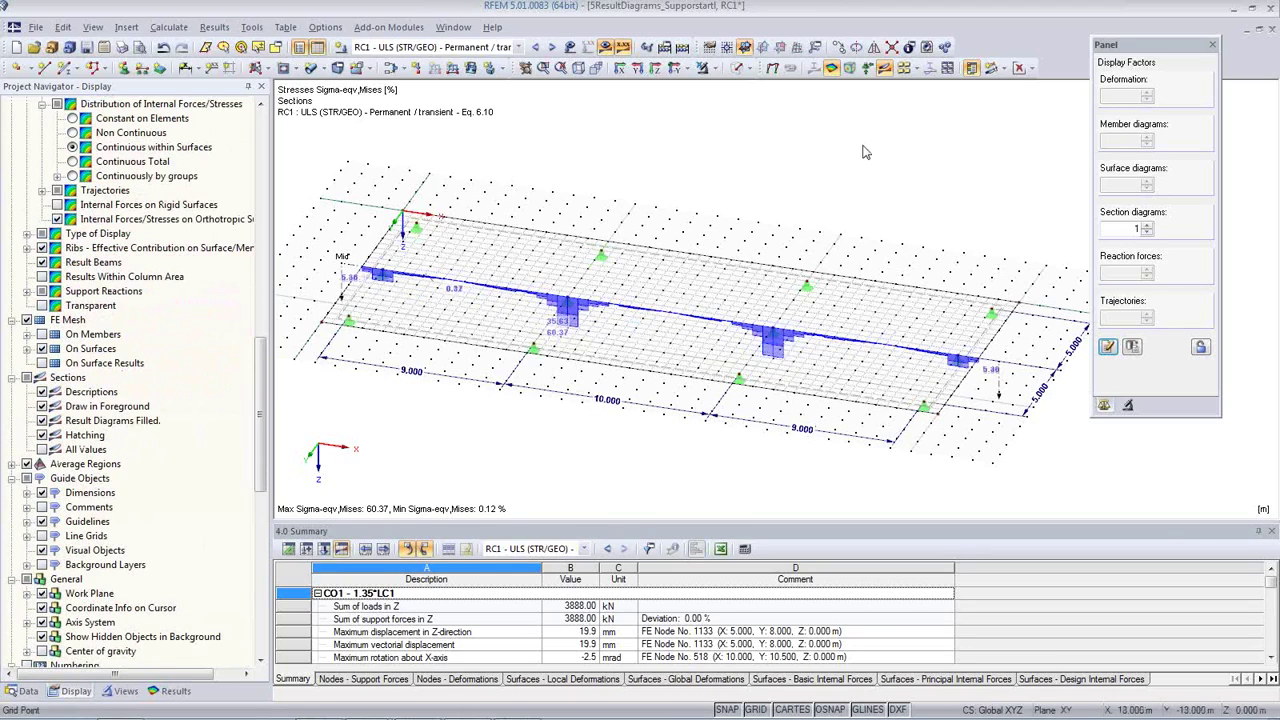
# Set the surface results to isobands and hide them to examine the section's von Mises stress diagram alone.
pyautogui.click(1027, 70)
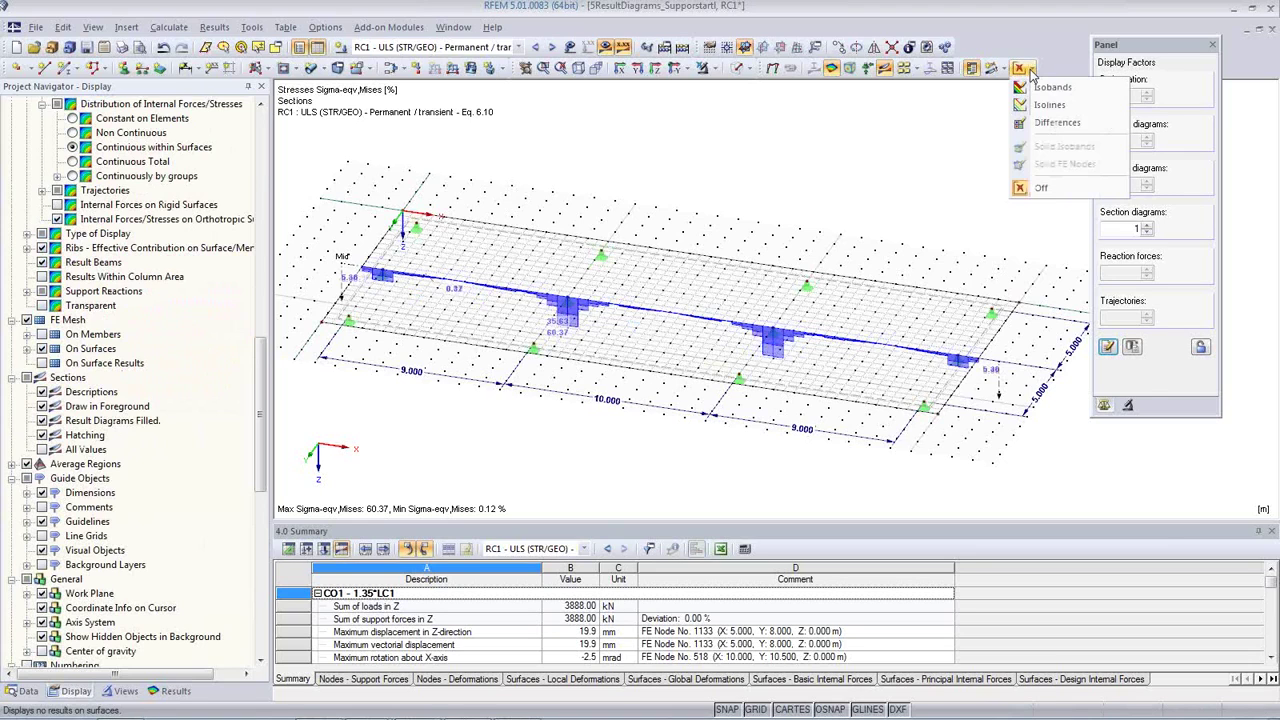
pyautogui.click(1044, 95)
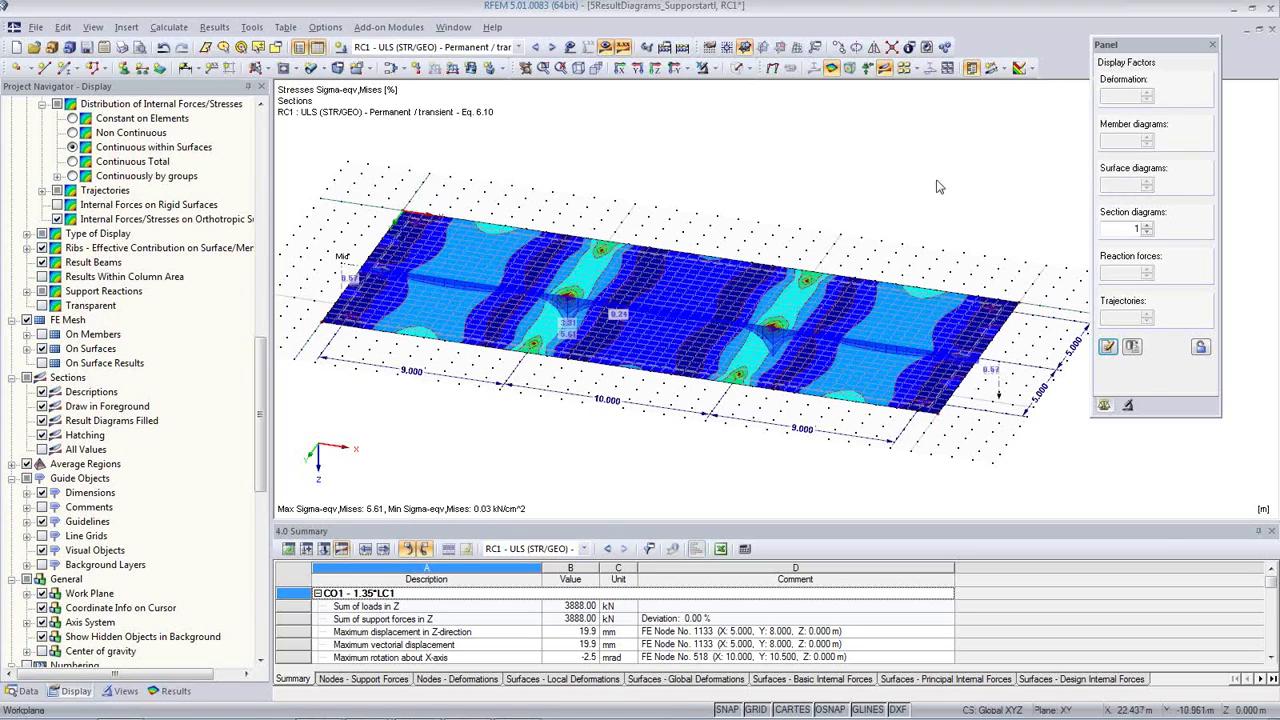
pyautogui.click(832, 68)
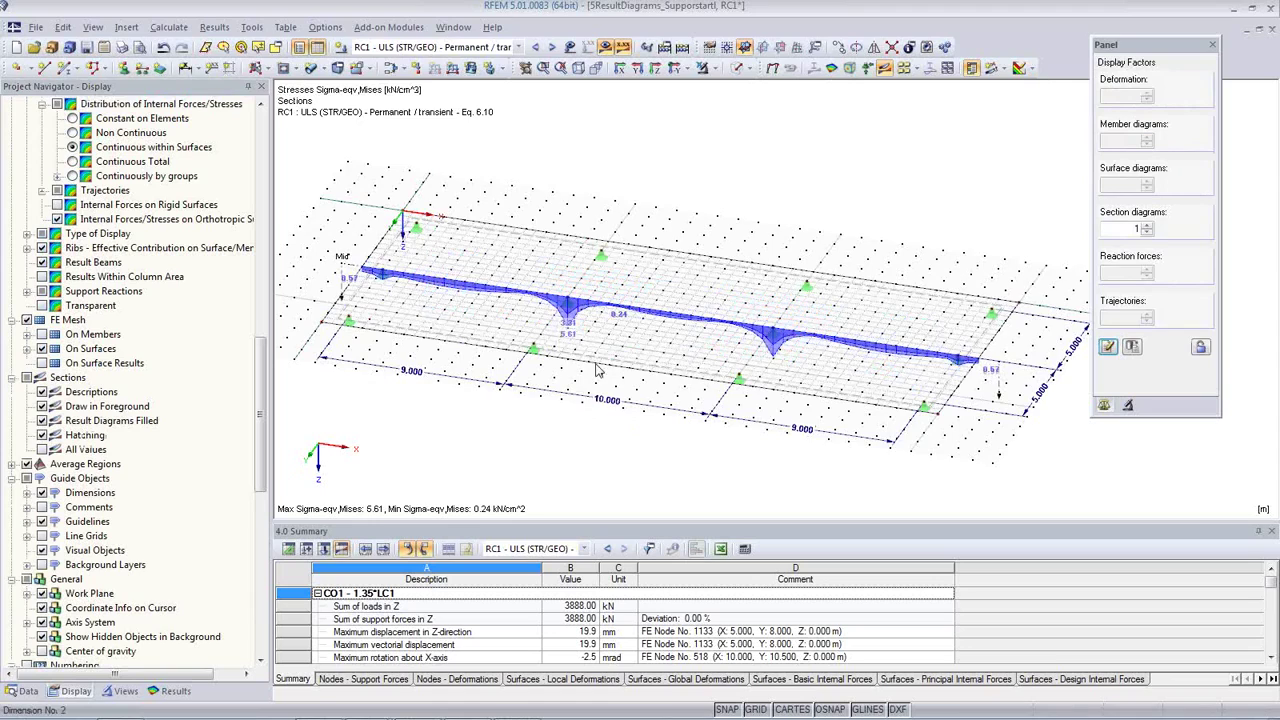
pyautogui.scroll(3, 590, 370)
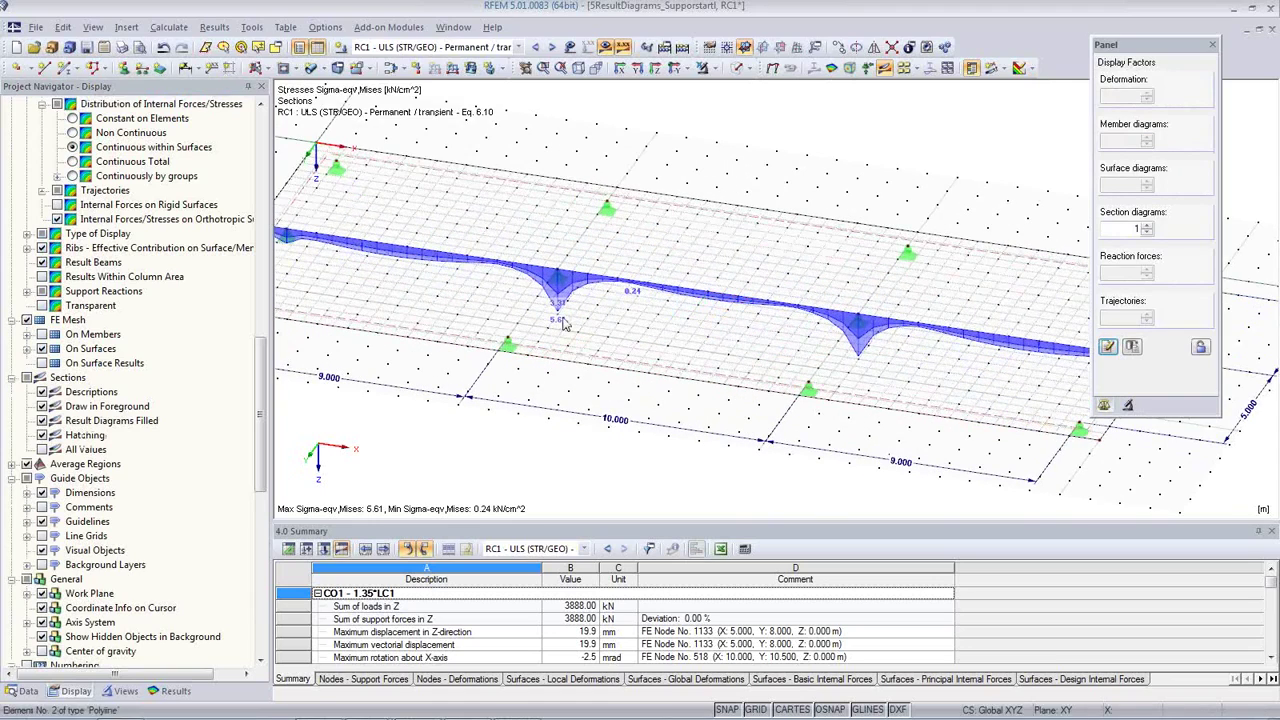
# Switch the results to CO2 (1.35*LC1 + 1.5*LC2) and display the surface stresses sigma-x,+.
pyautogui.click(536, 47)
pyautogui.click(570, 47)
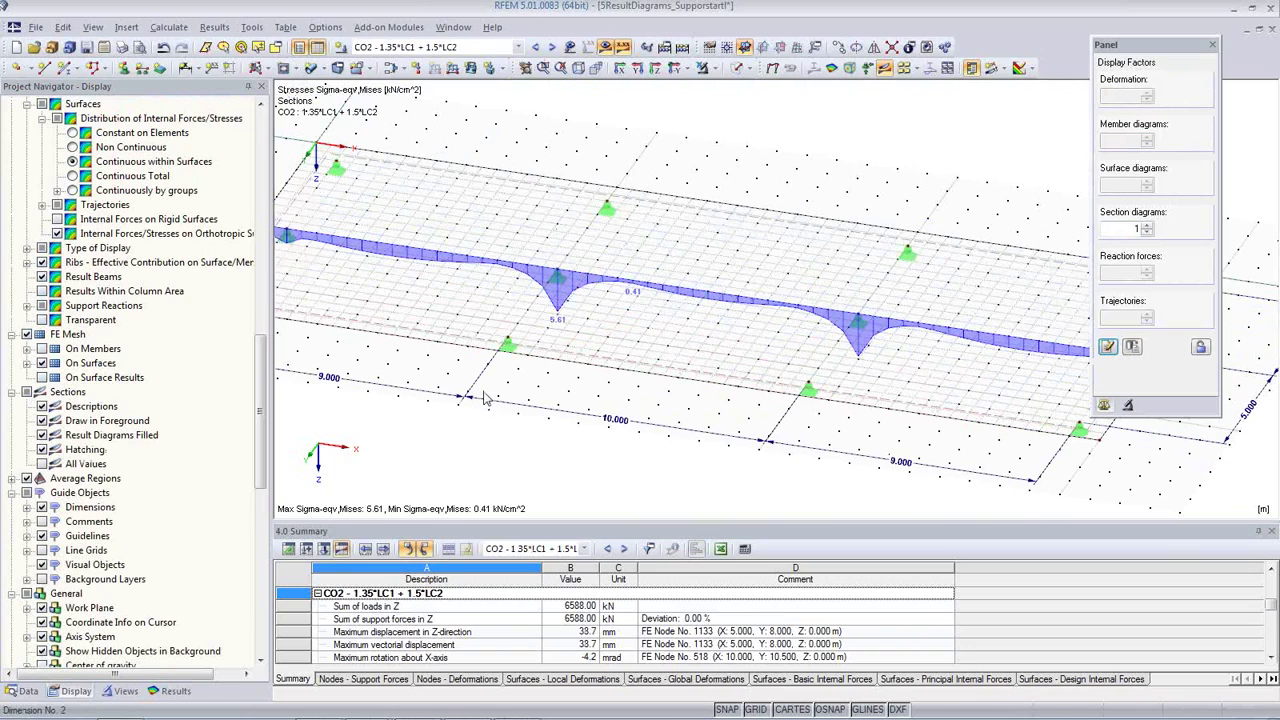
pyautogui.click(174, 691)
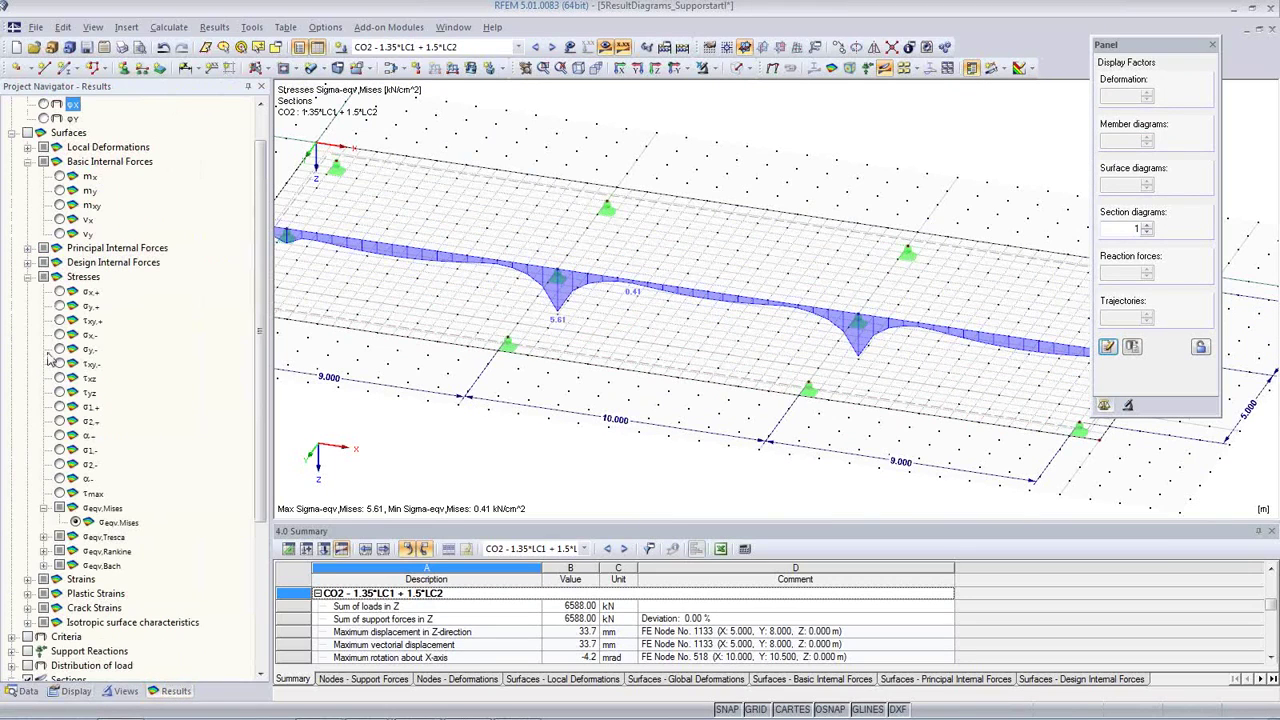
pyautogui.click(61, 292)
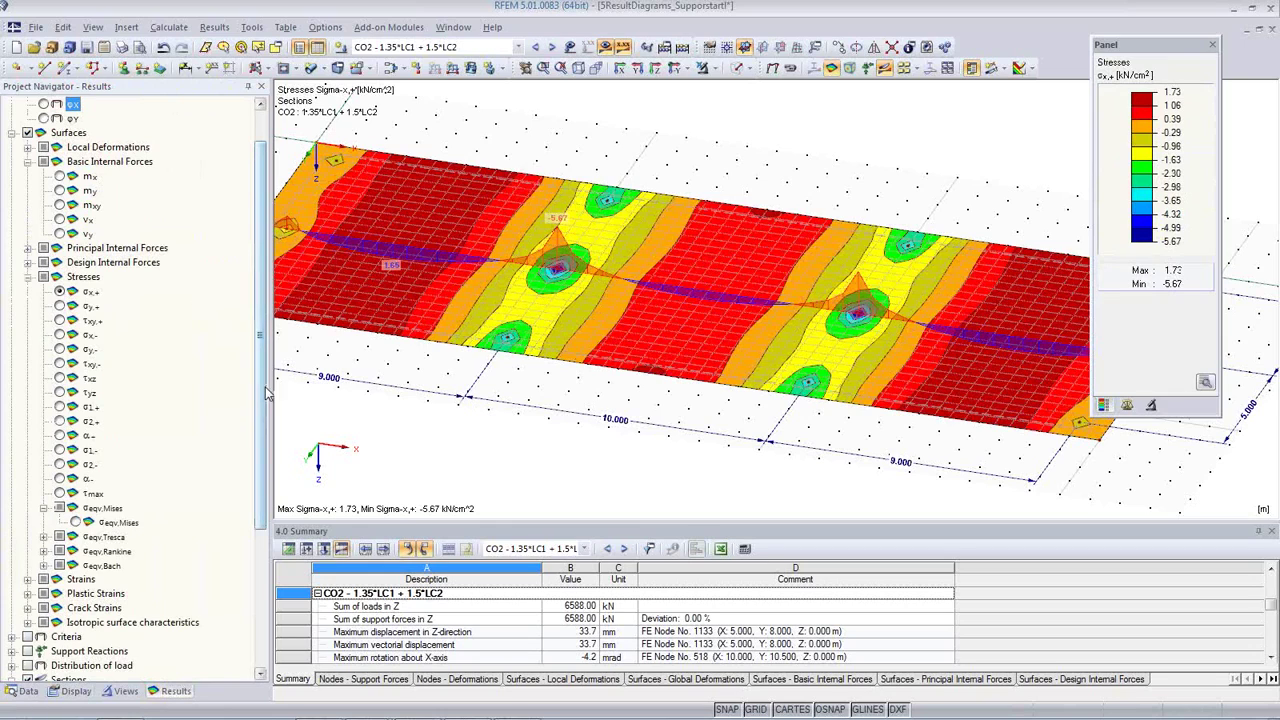
# Display the basic internal forces m-x with the surface isobands off, leaving only the section's moment diagram.
pyautogui.scroll(1, 267, 393)
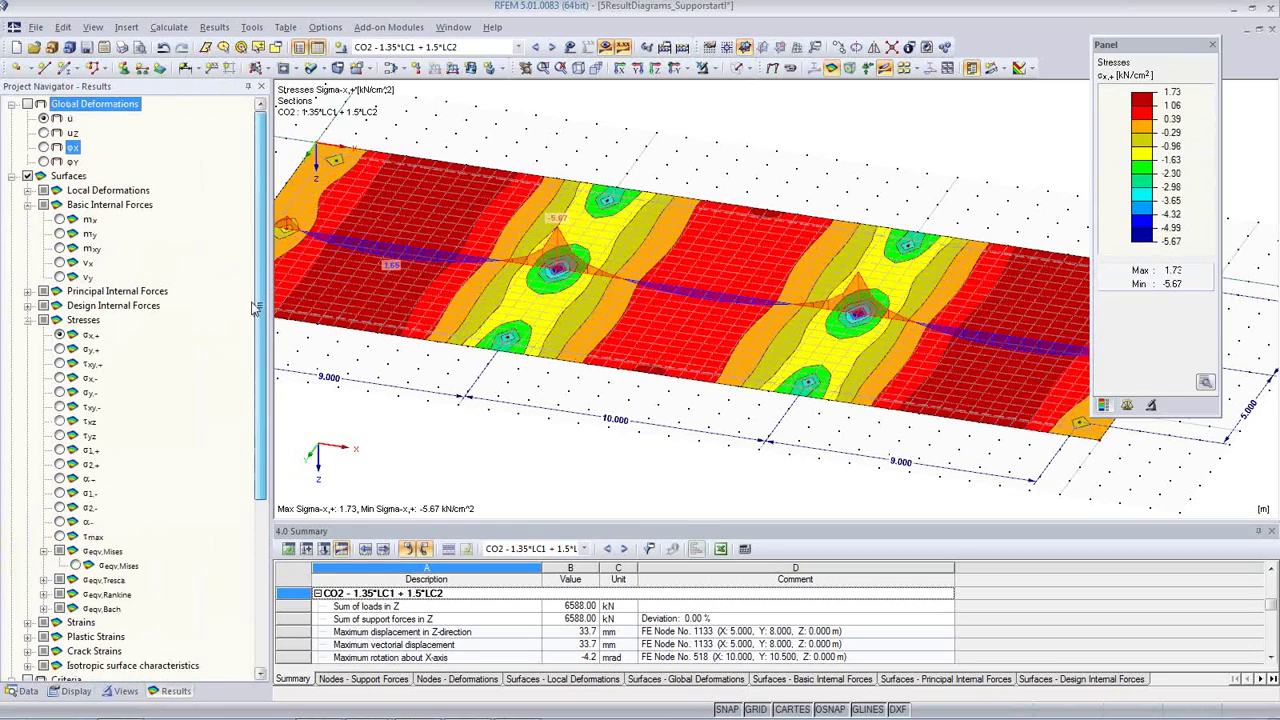
pyautogui.click(61, 219)
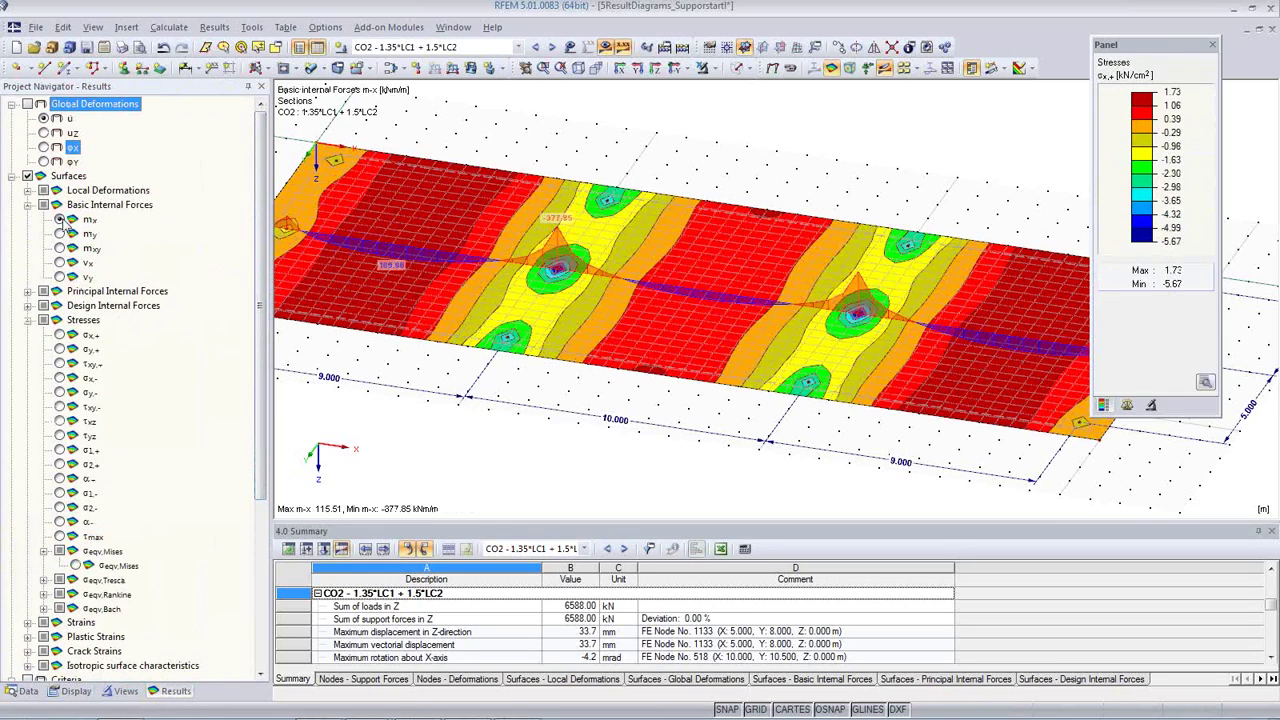
pyautogui.click(1031, 69)
pyautogui.click(1046, 186)
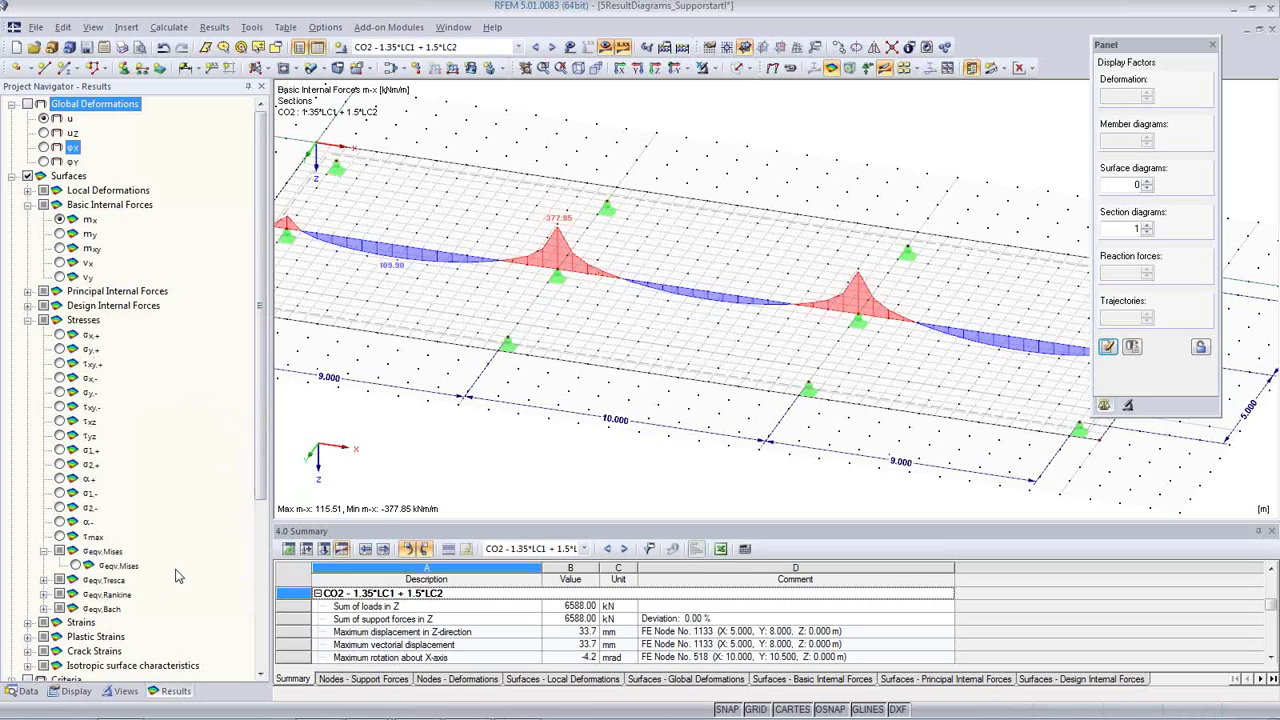
# Display the von Mises equivalent stresses for CO2 as differences on the surfaces and view the slab in plan.
pyautogui.click(75, 566)
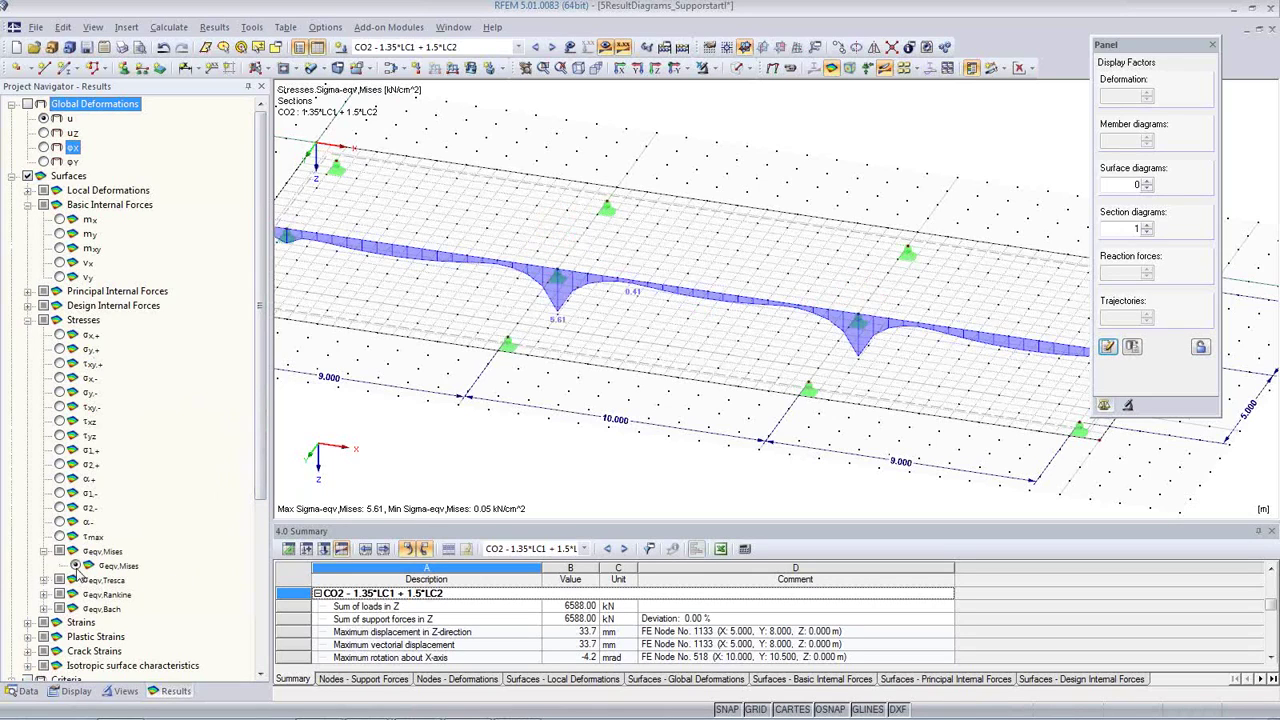
pyautogui.click(1031, 69)
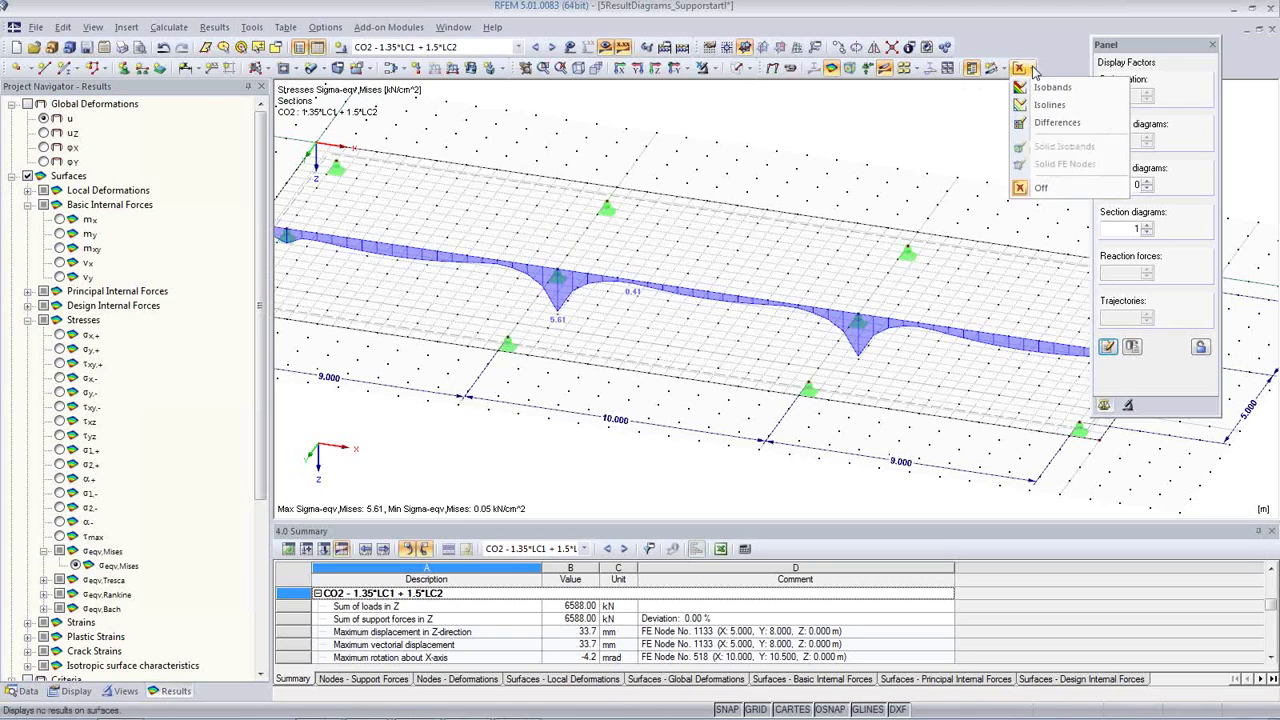
pyautogui.click(1058, 124)
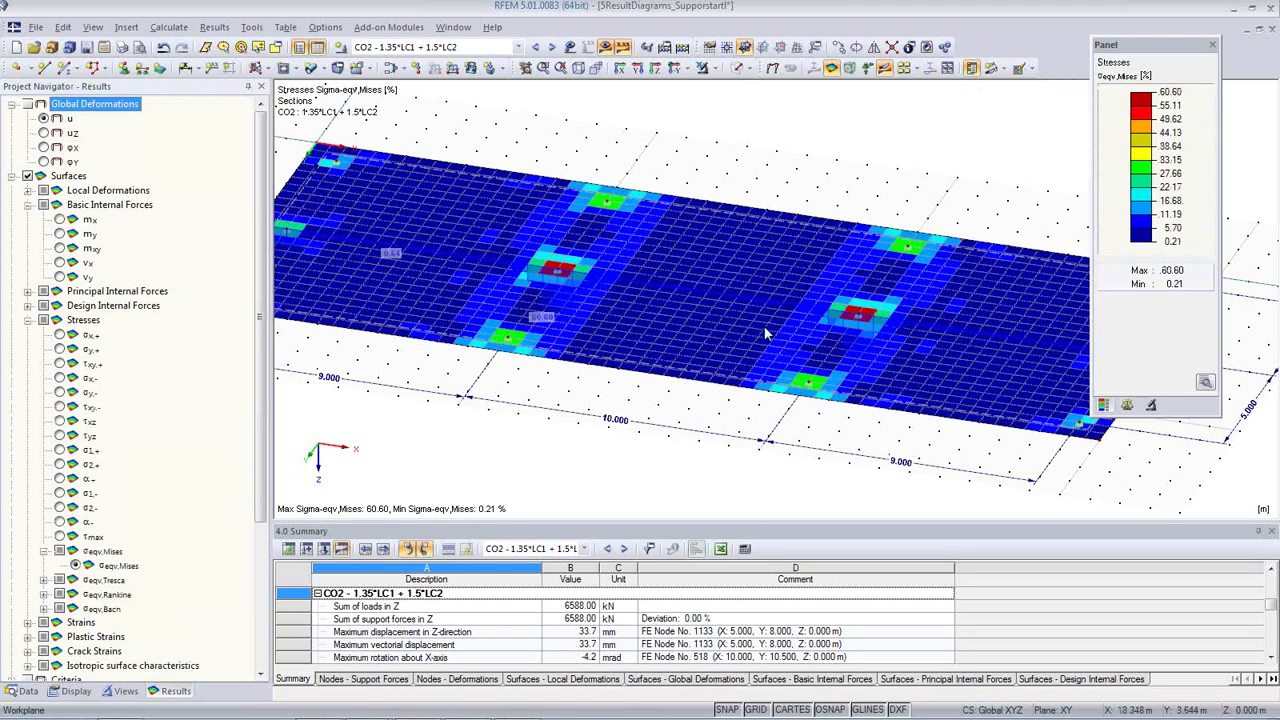
pyautogui.click(680, 418)
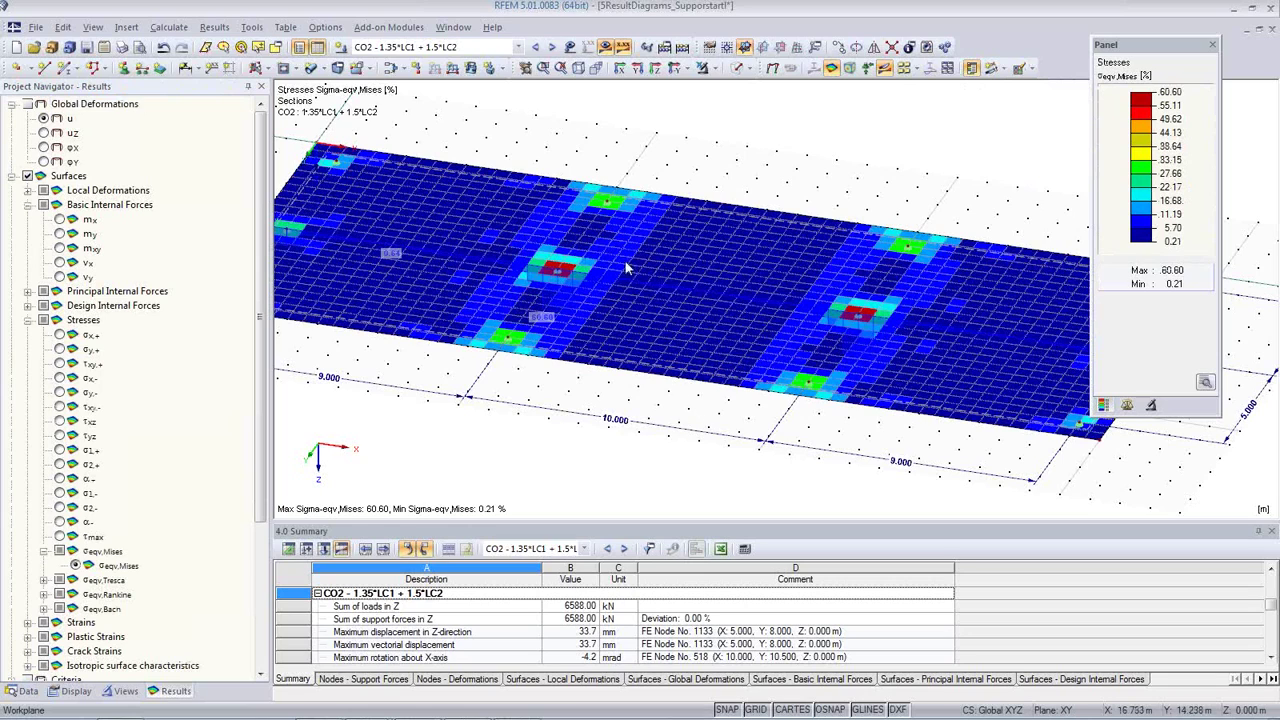
pyautogui.click(656, 70)
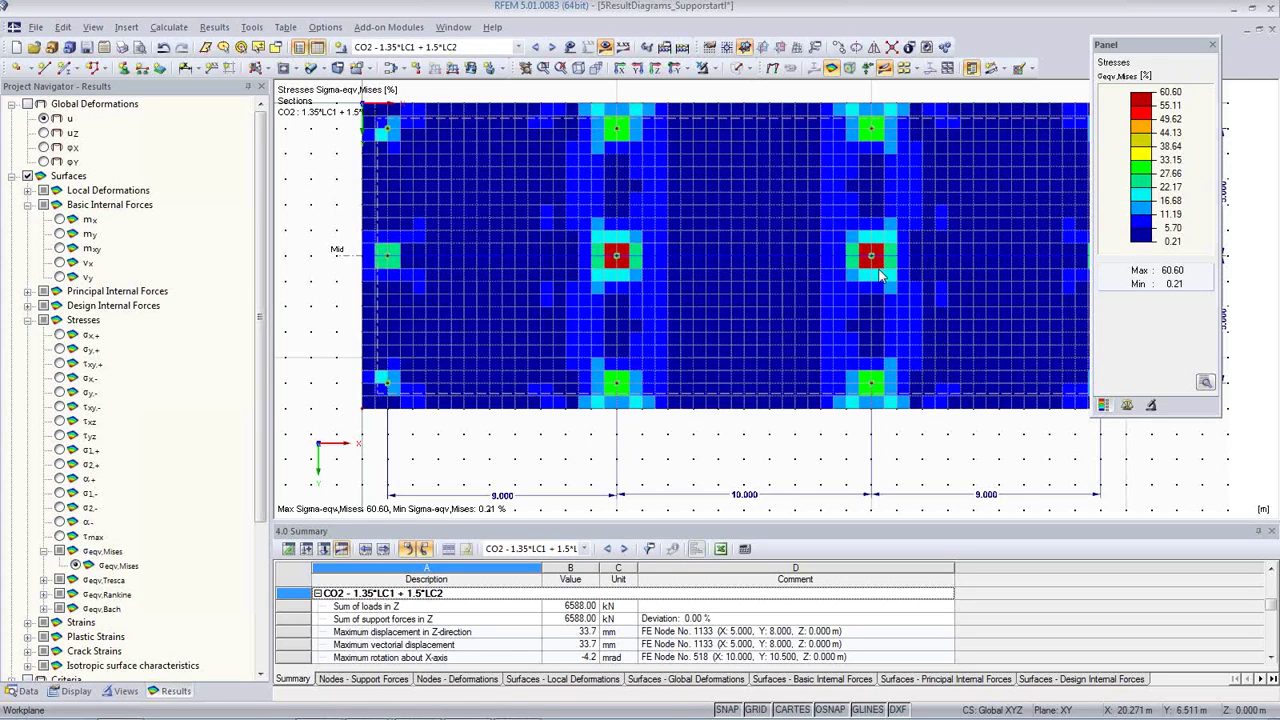
# Display the surface results as isobands and show the basic internal force mx.
pyautogui.moveTo(897, 323); pyautogui.dragTo(838, 368, button='middle')
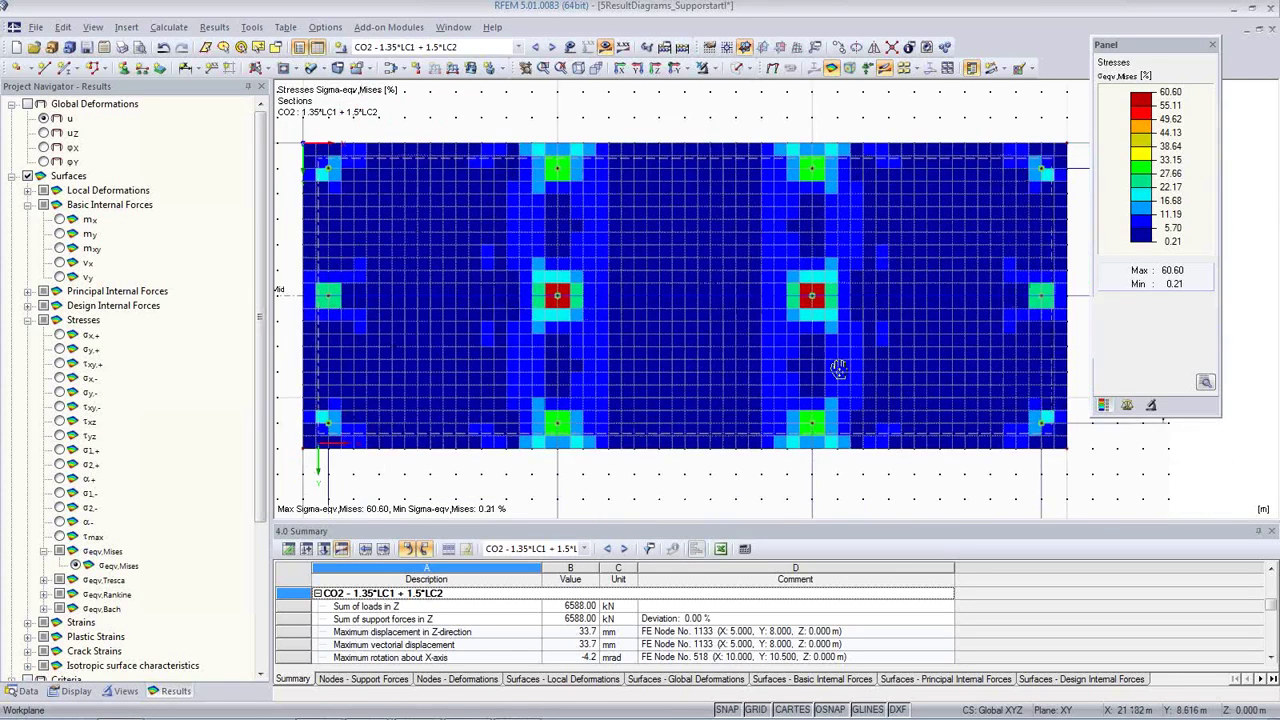
pyautogui.scroll(-1, 837, 367)
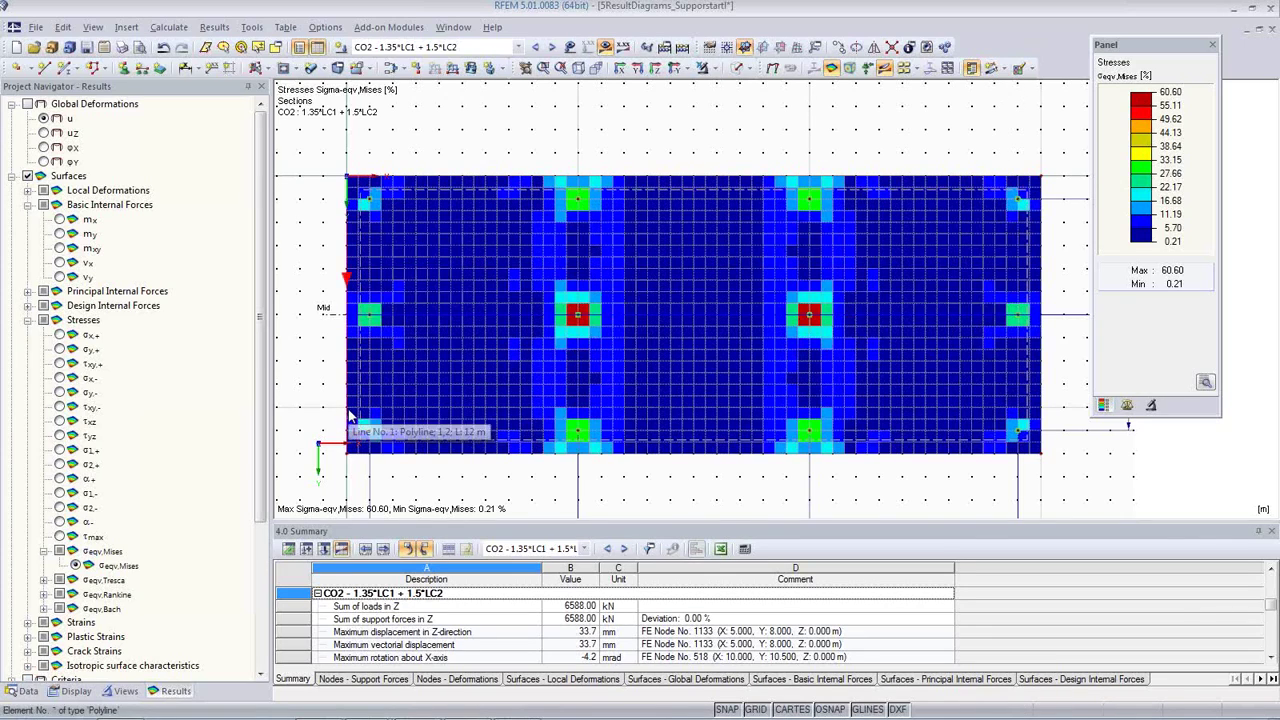
pyautogui.click(1031, 69)
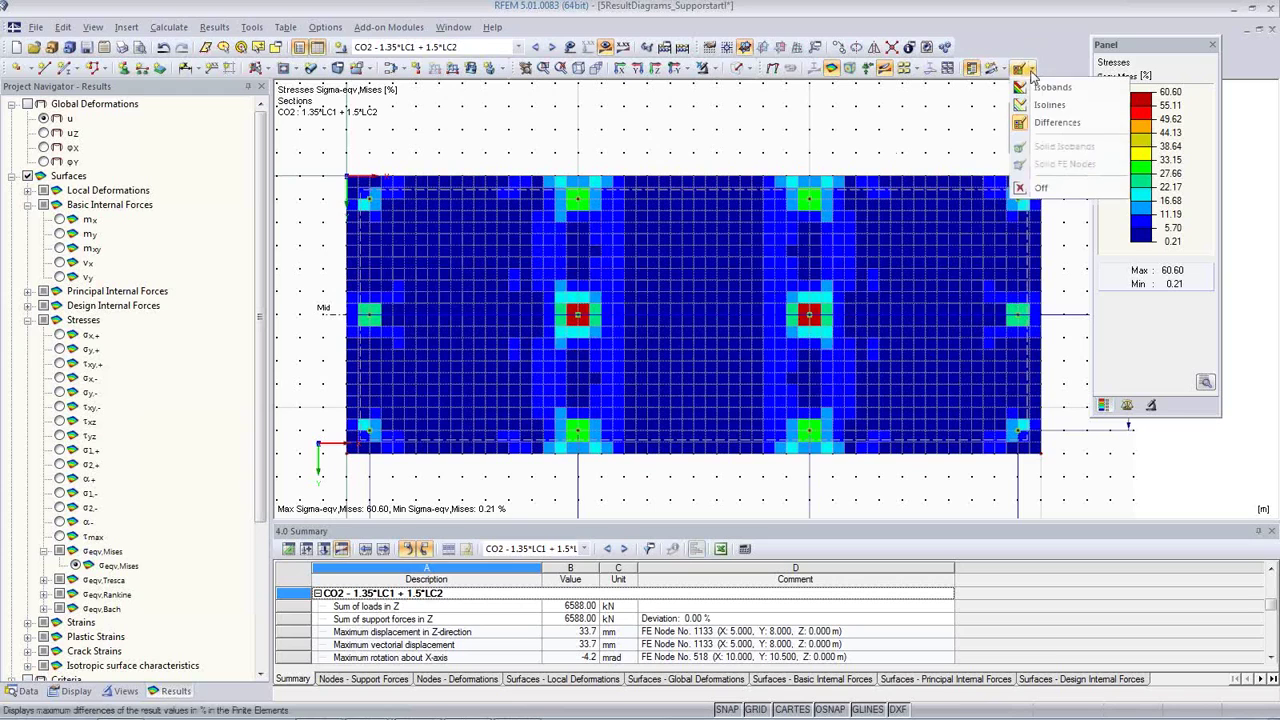
pyautogui.click(1050, 87)
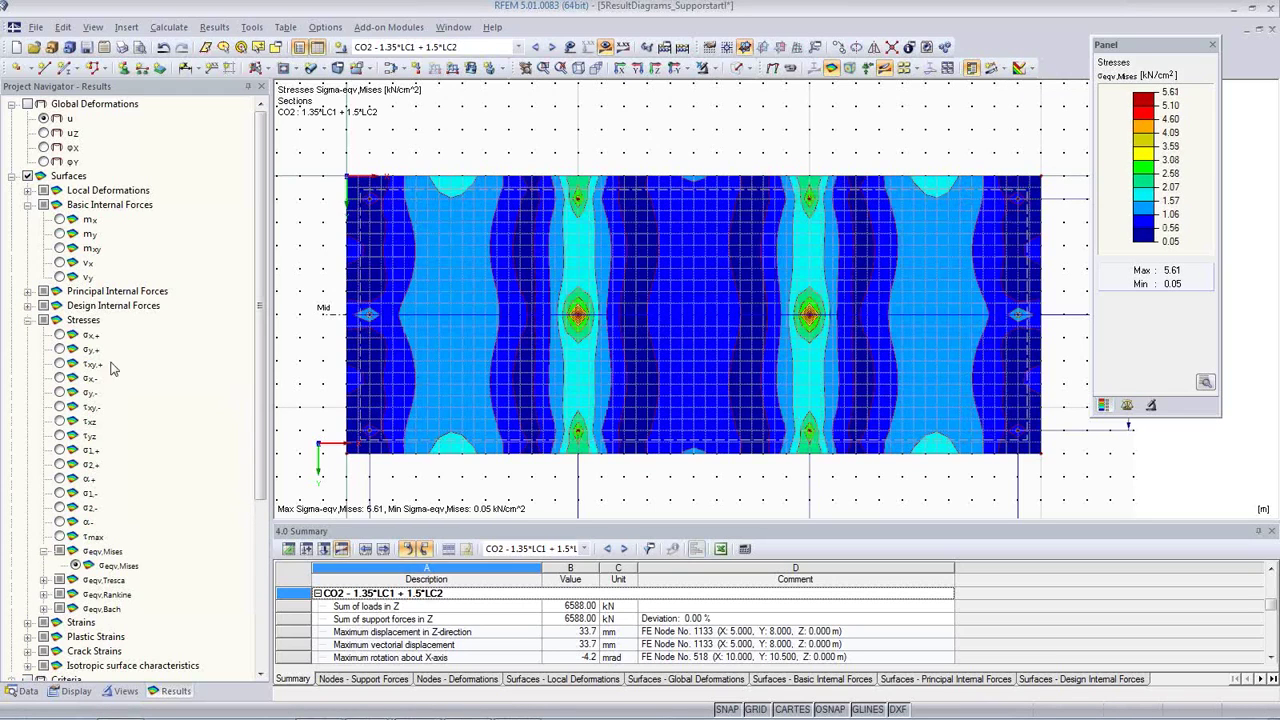
pyautogui.click(59, 219)
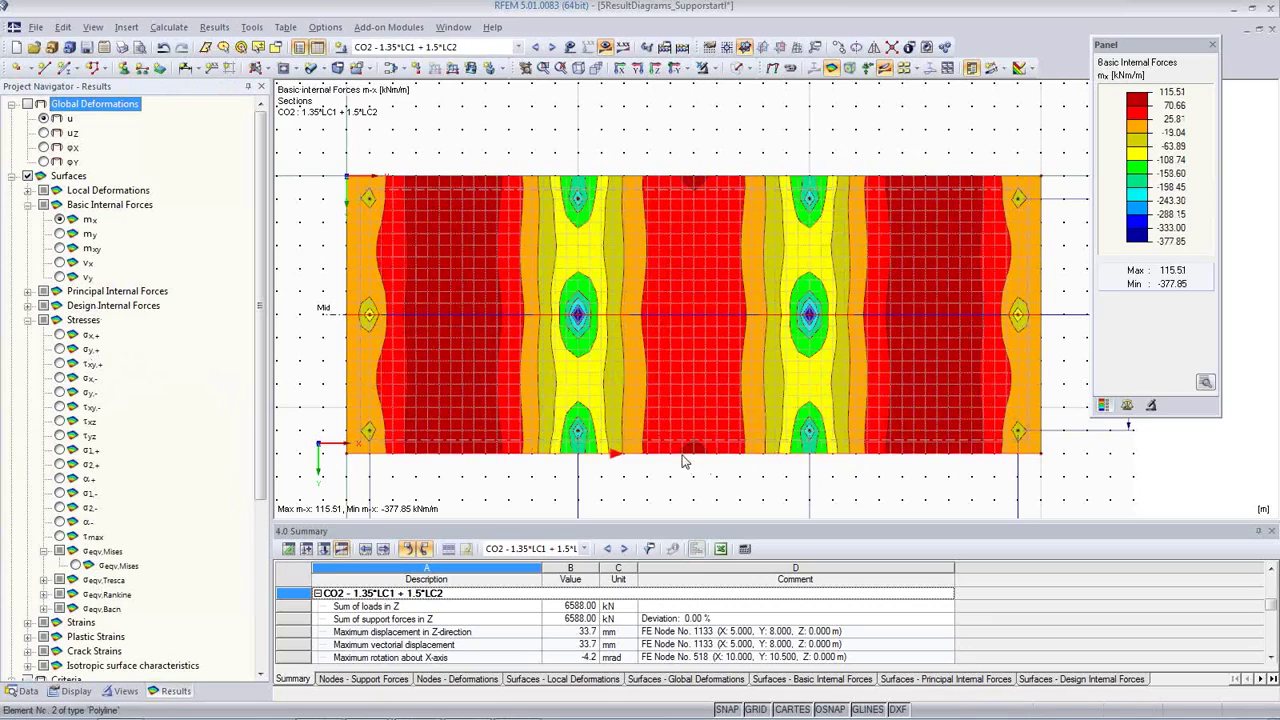
# Start a new support type for the middle-row node between the 10 m and 9 m spans, with elastic support via column in Z.
pyautogui.keyDown('ctrl'); pyautogui.moveTo(692, 487); pyautogui.dragTo(685, 357, button='middle'); pyautogui.keyUp('ctrl')
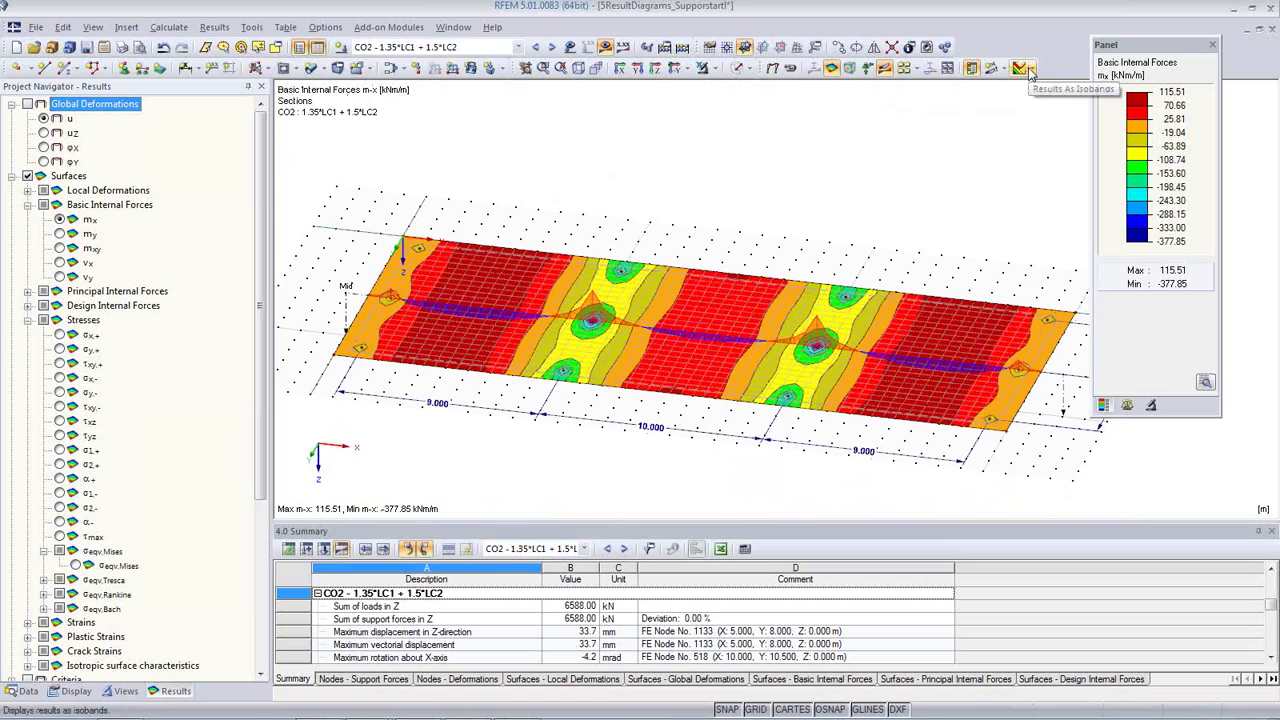
pyautogui.moveTo(742, 472); pyautogui.dragTo(730, 430, button='middle')
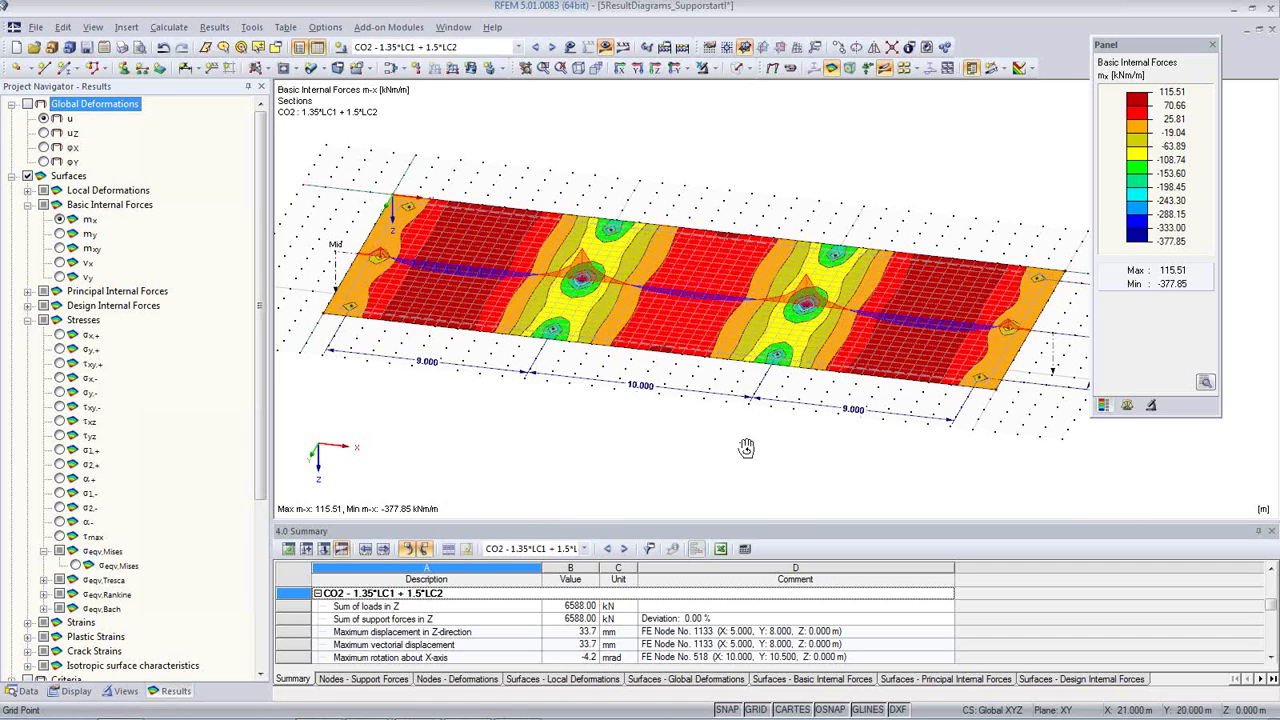
pyautogui.keyDown('ctrl'); pyautogui.moveTo(746, 447); pyautogui.dragTo(791, 277, button='middle'); pyautogui.keyUp('ctrl')
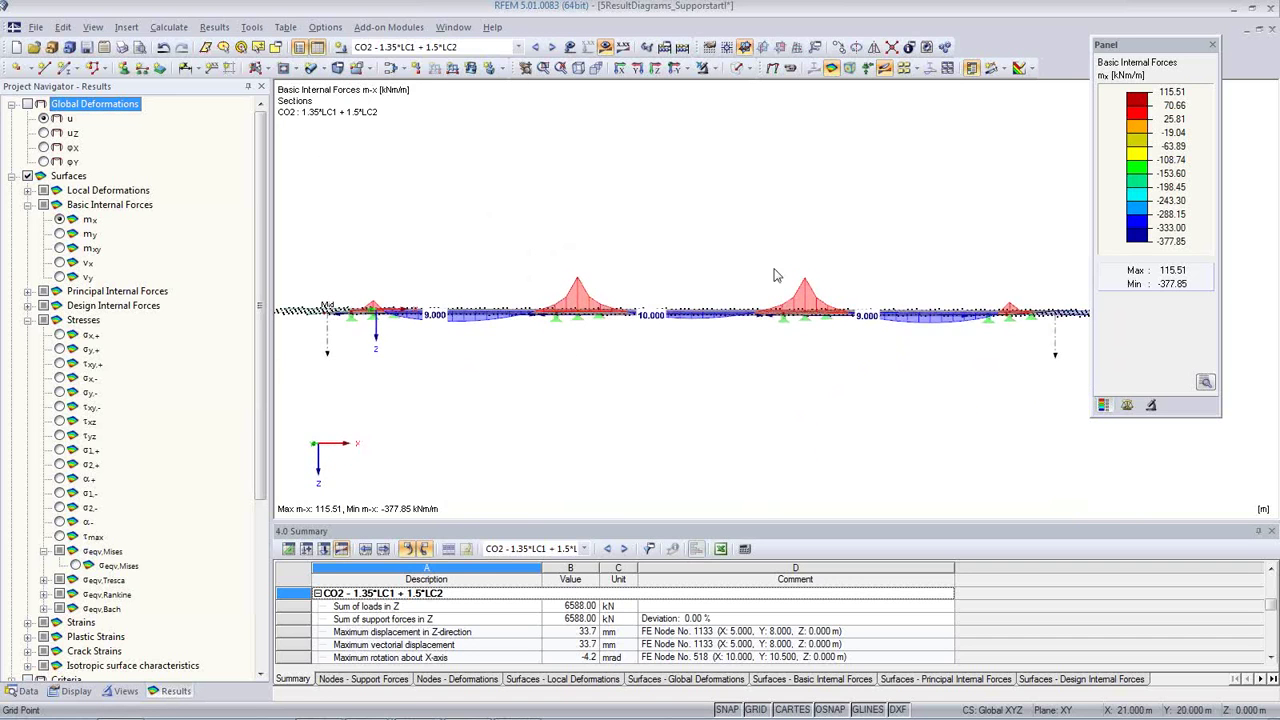
pyautogui.scroll(5, 835, 350)
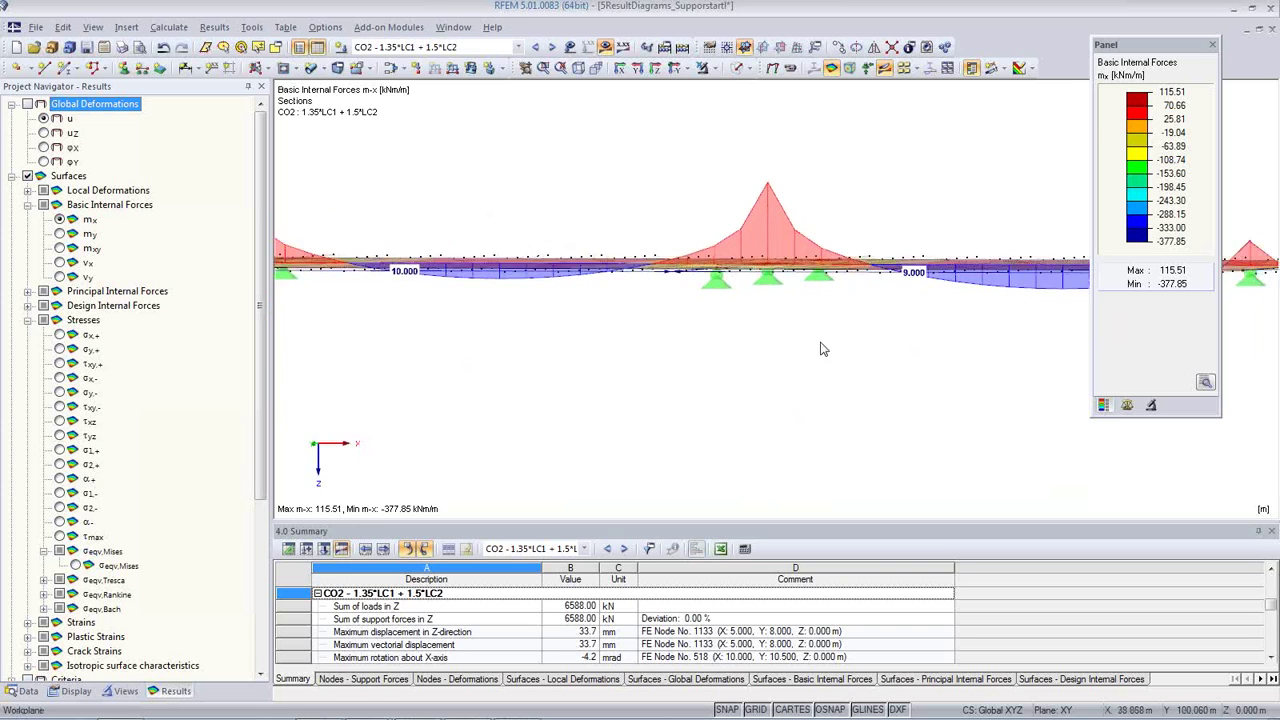
pyautogui.doubleClick(767, 280)
pyautogui.click(640, 289)
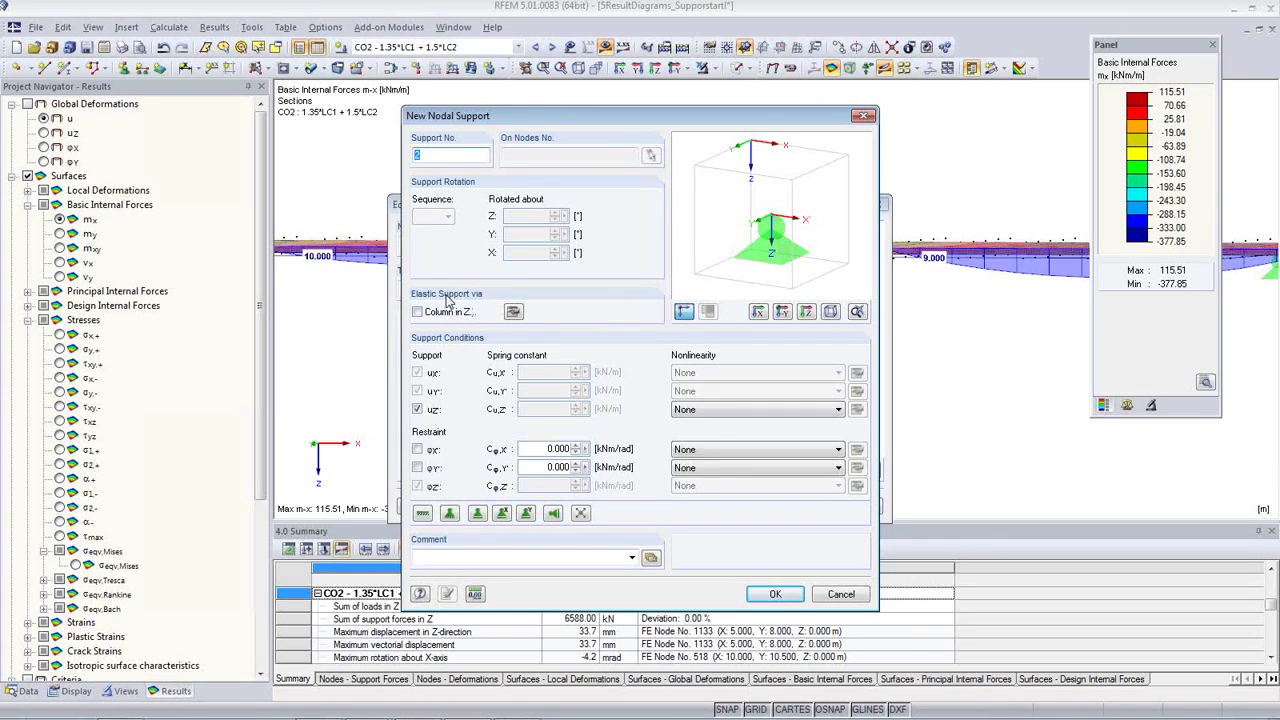
pyautogui.click(418, 313)
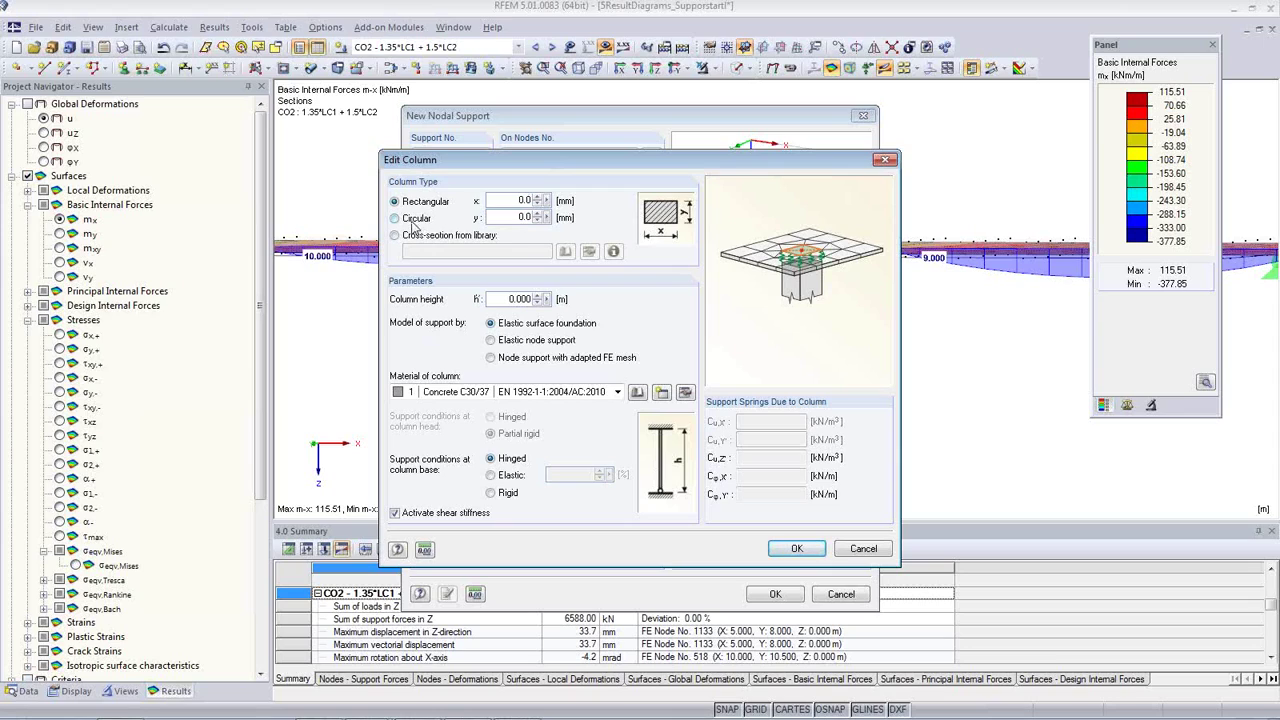
# Define the supporting column as circular with a 500 mm diameter and a height of 5 m.
pyautogui.click(414, 220)
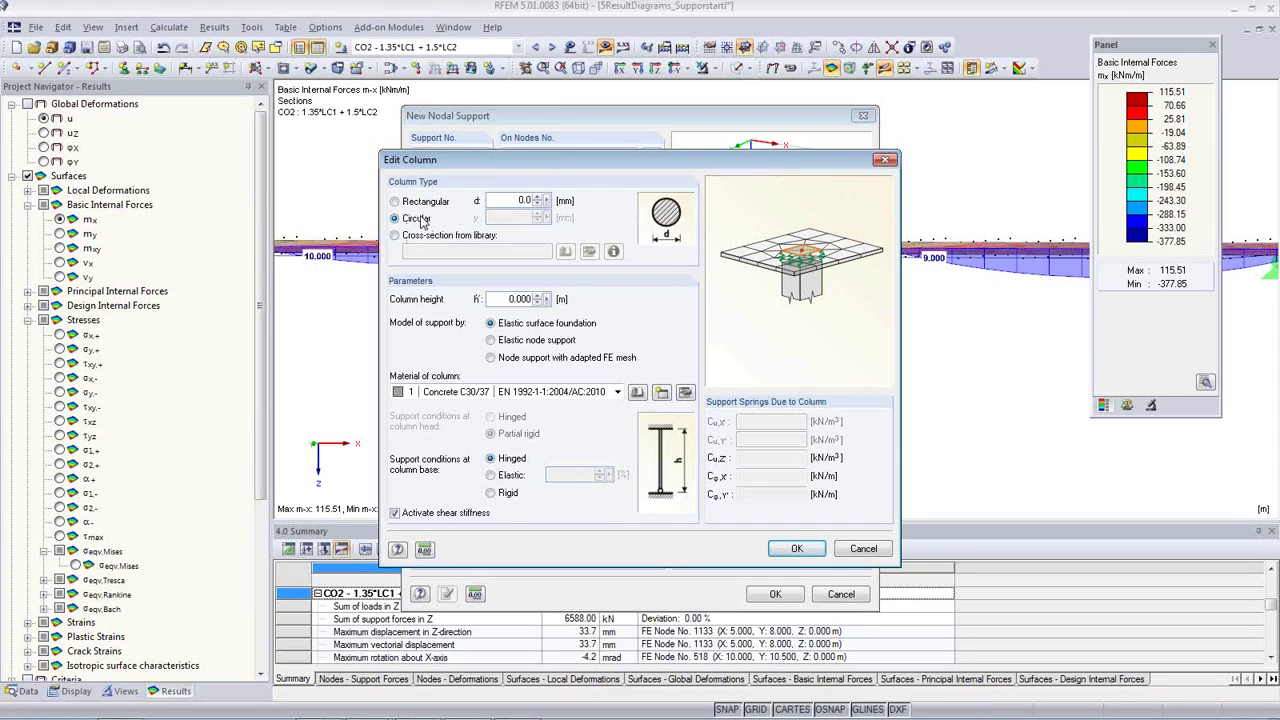
pyautogui.write('50')
pyautogui.press('Tab')
pyautogui.write('5')
pyautogui.click(533, 398)
pyautogui.click(533, 398)
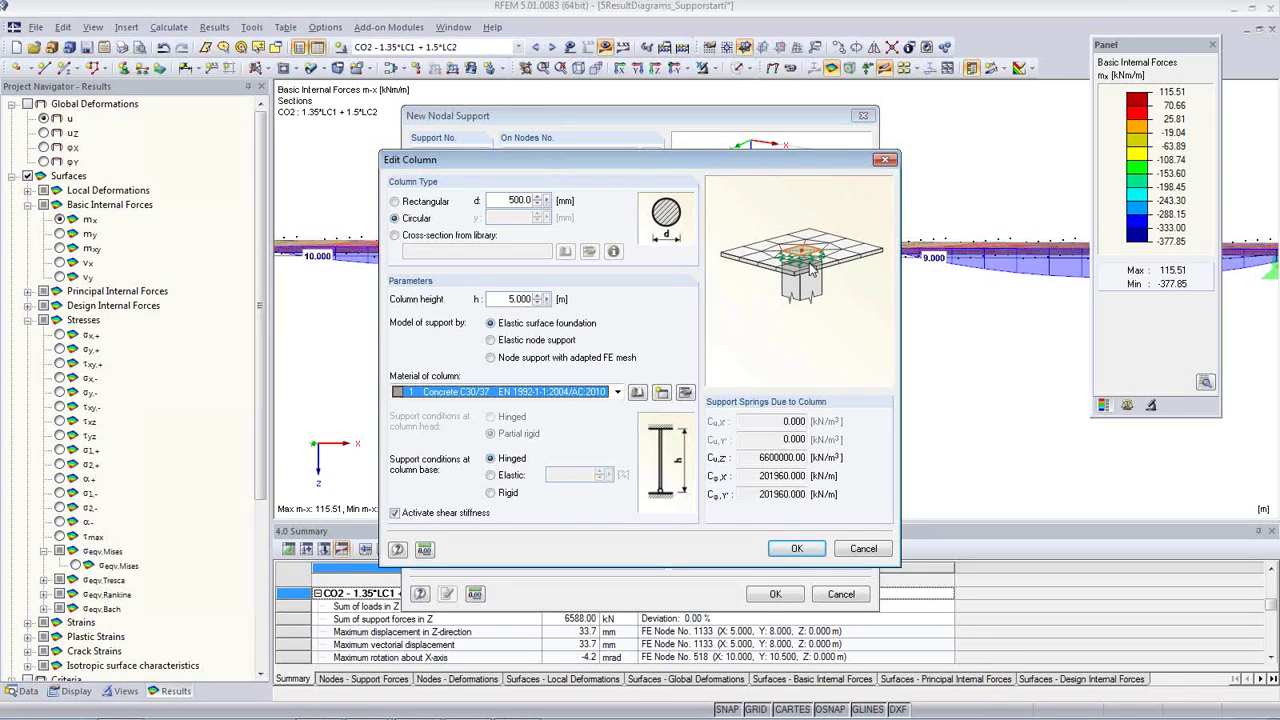
# Compare the elastic node support and adapted FE mesh models, and return to the elastic surface foundation.
pyautogui.click(491, 340)
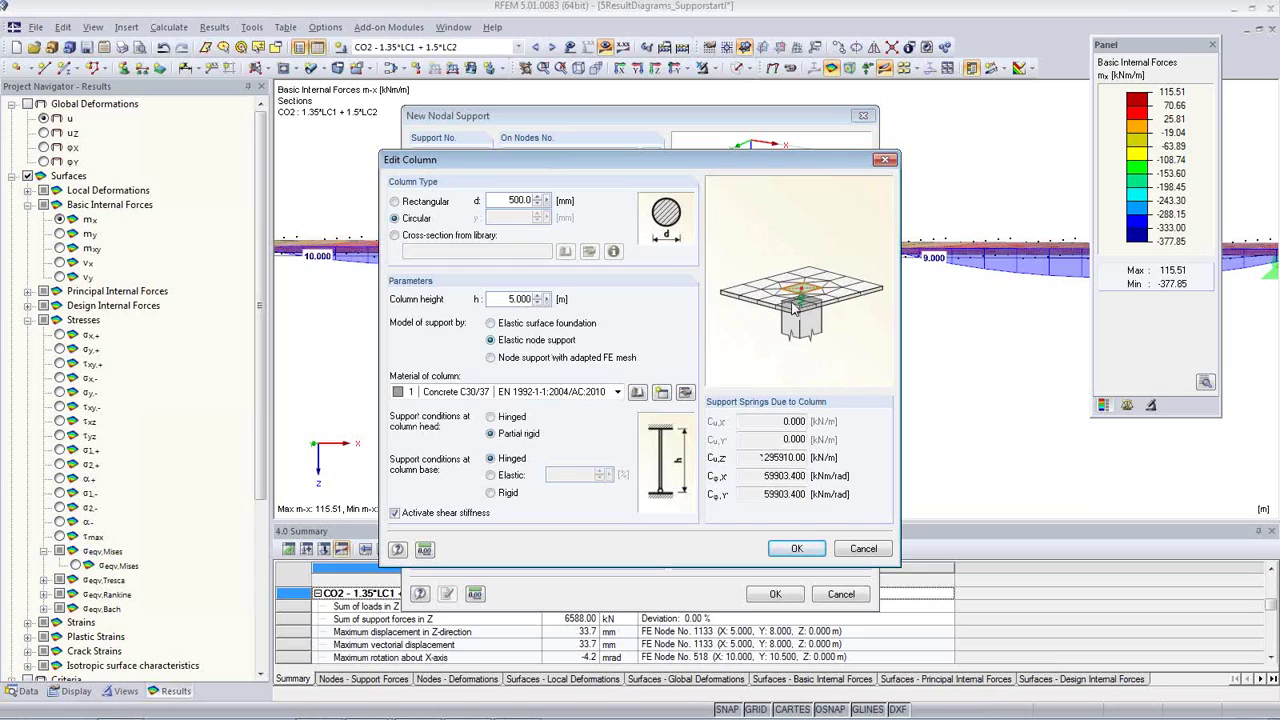
pyautogui.click(491, 358)
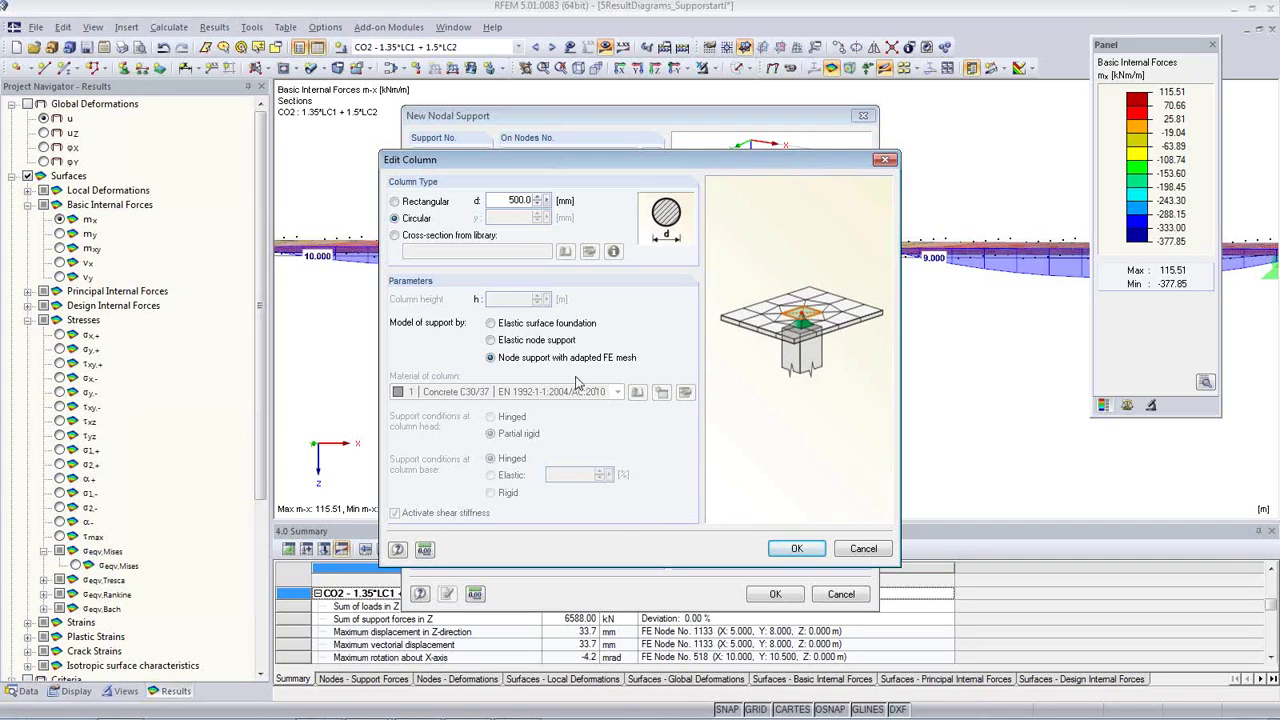
pyautogui.click(491, 323)
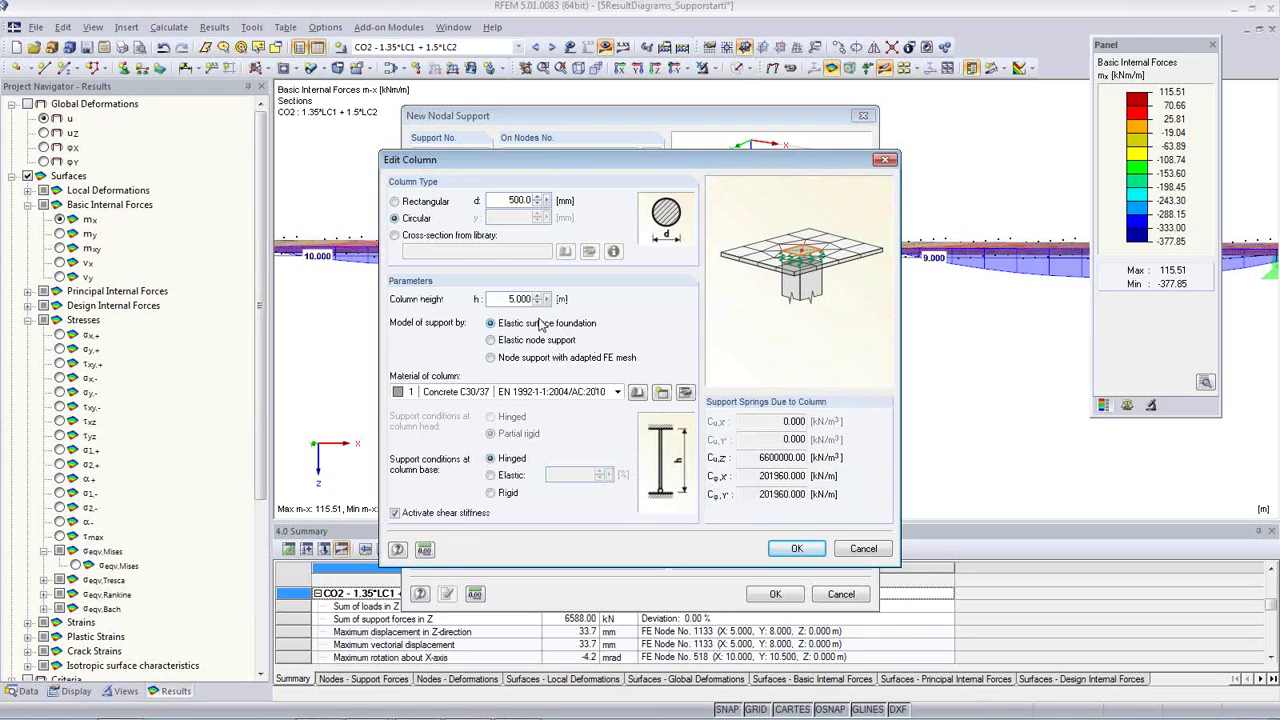
# Accept the column and new support type, allow the existing results to be deleted, and assign the support to node 12.
pyautogui.click(799, 553)
pyautogui.click(789, 599)
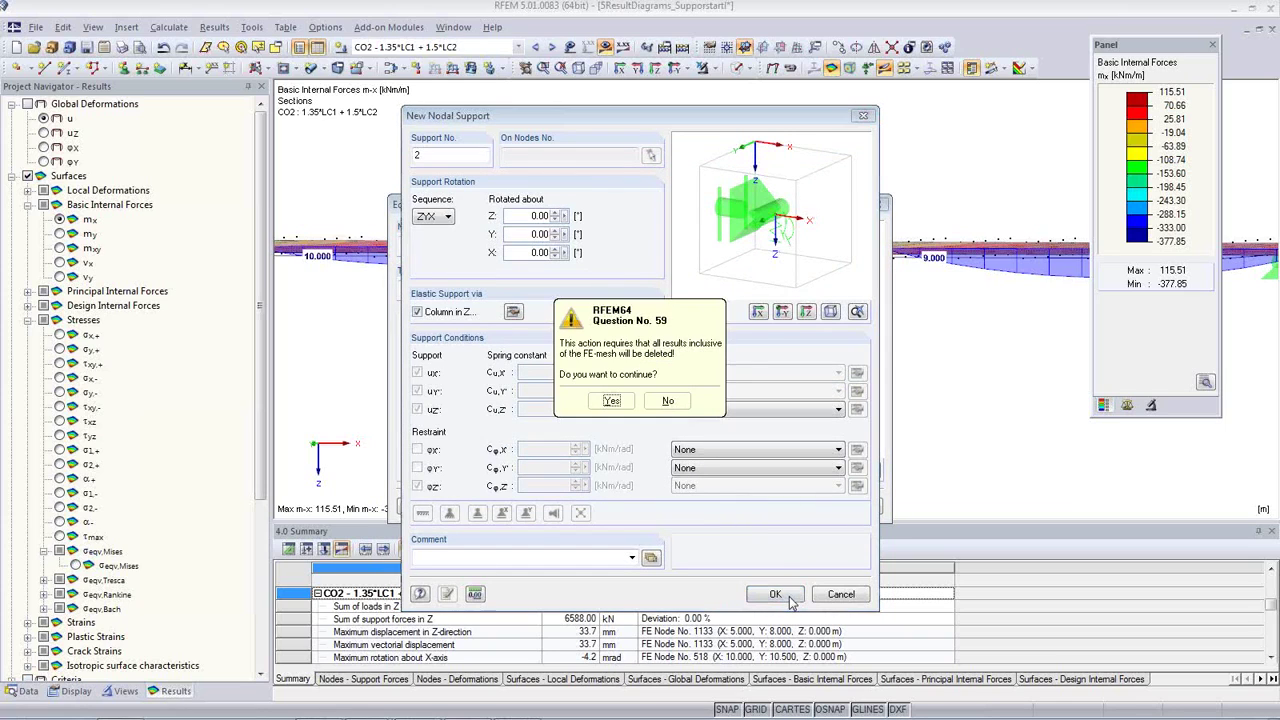
pyautogui.click(611, 400)
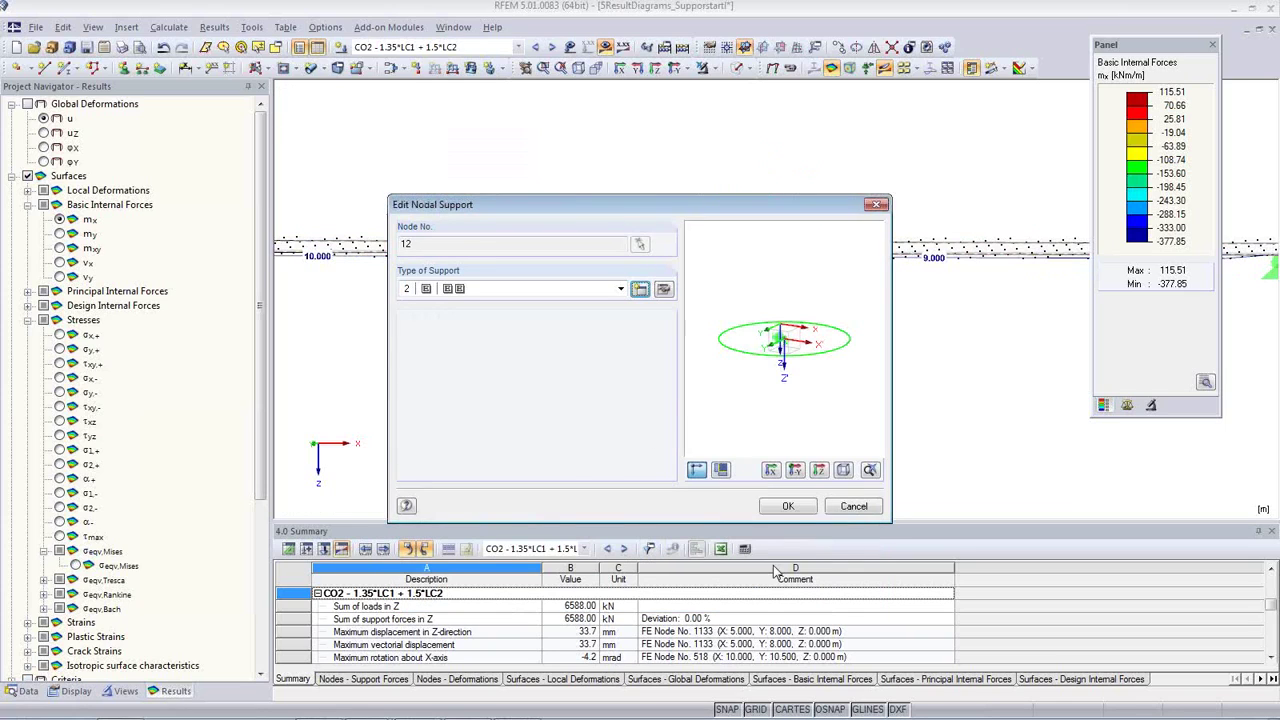
pyautogui.click(786, 506)
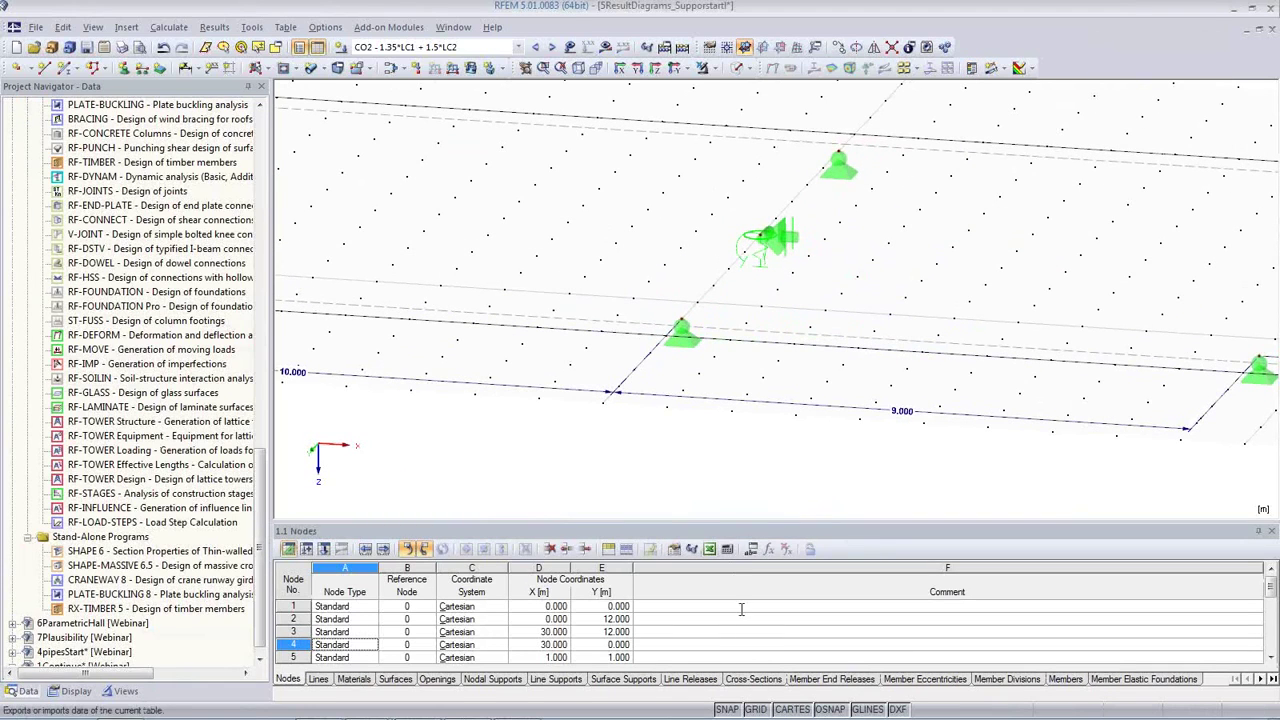
# Recalculate load combination CO2 and inspect the mx results around the modified column support.
pyautogui.scroll(-5, 757, 260)
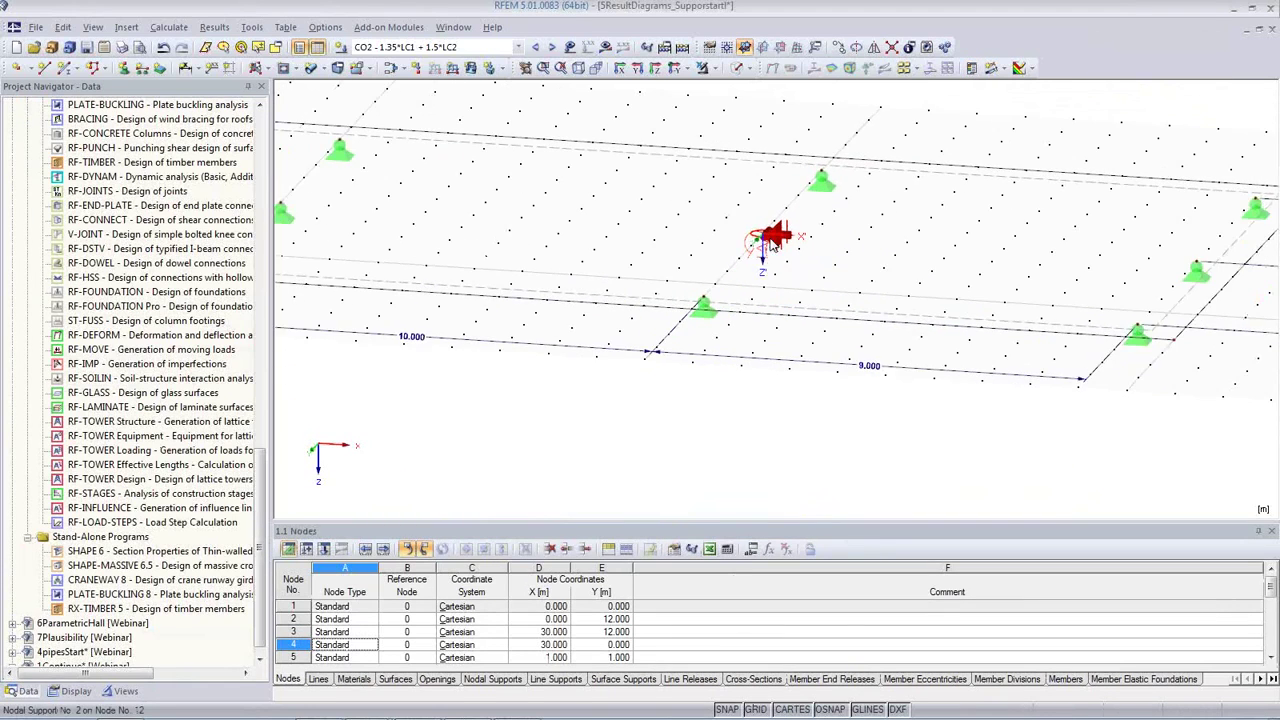
pyautogui.keyDown('ctrl'); pyautogui.moveTo(814, 337); pyautogui.dragTo(777, 371, button='middle'); pyautogui.keyUp('ctrl')
pyautogui.click(606, 47)
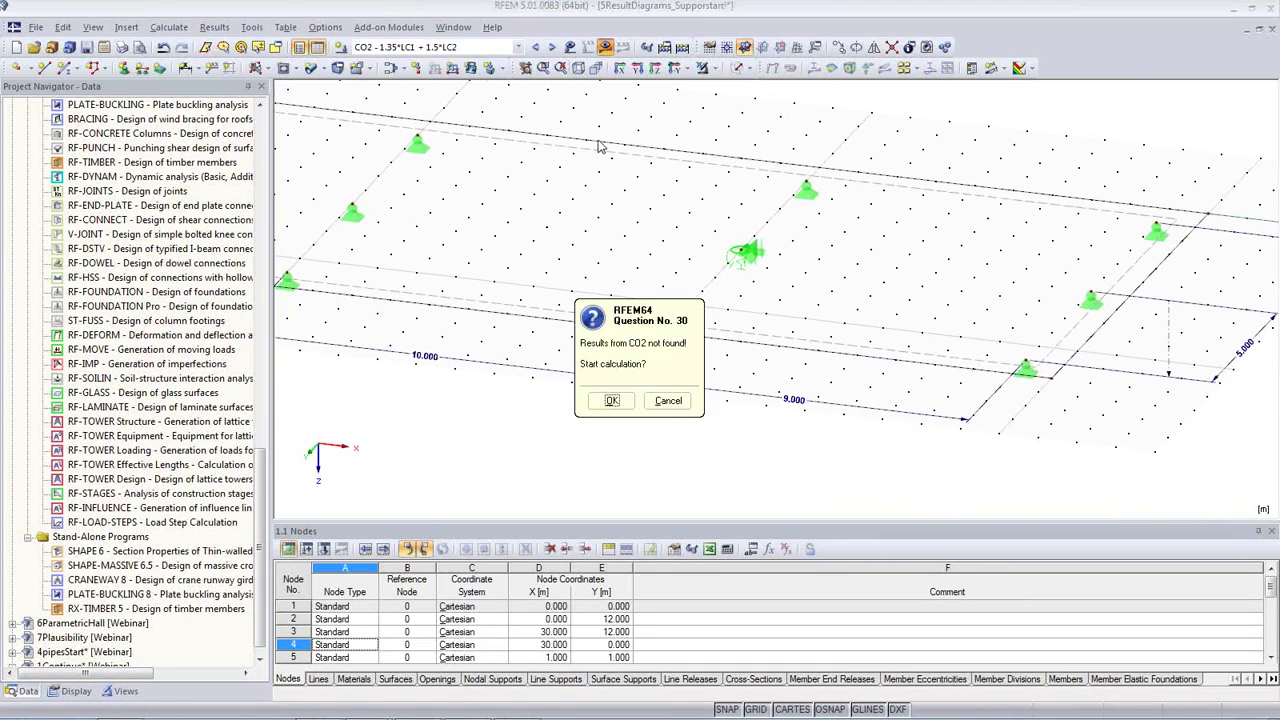
pyautogui.click(630, 405)
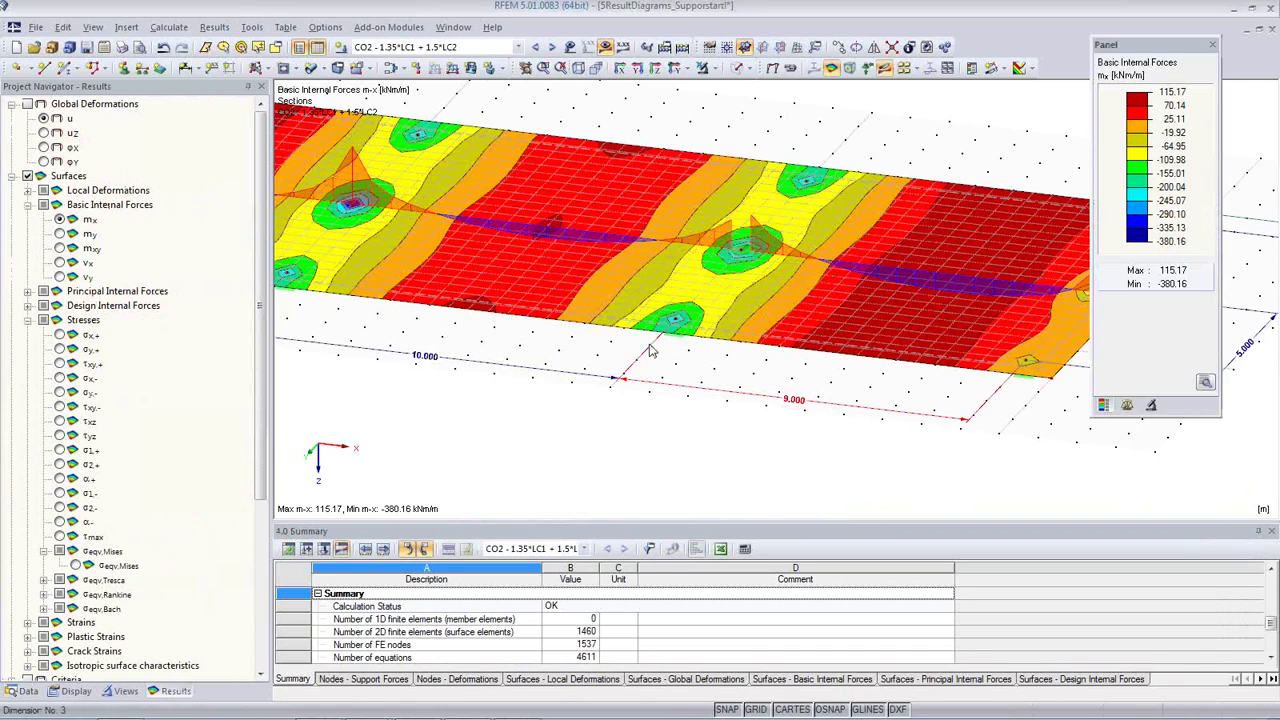
pyautogui.scroll(5, 756, 268)
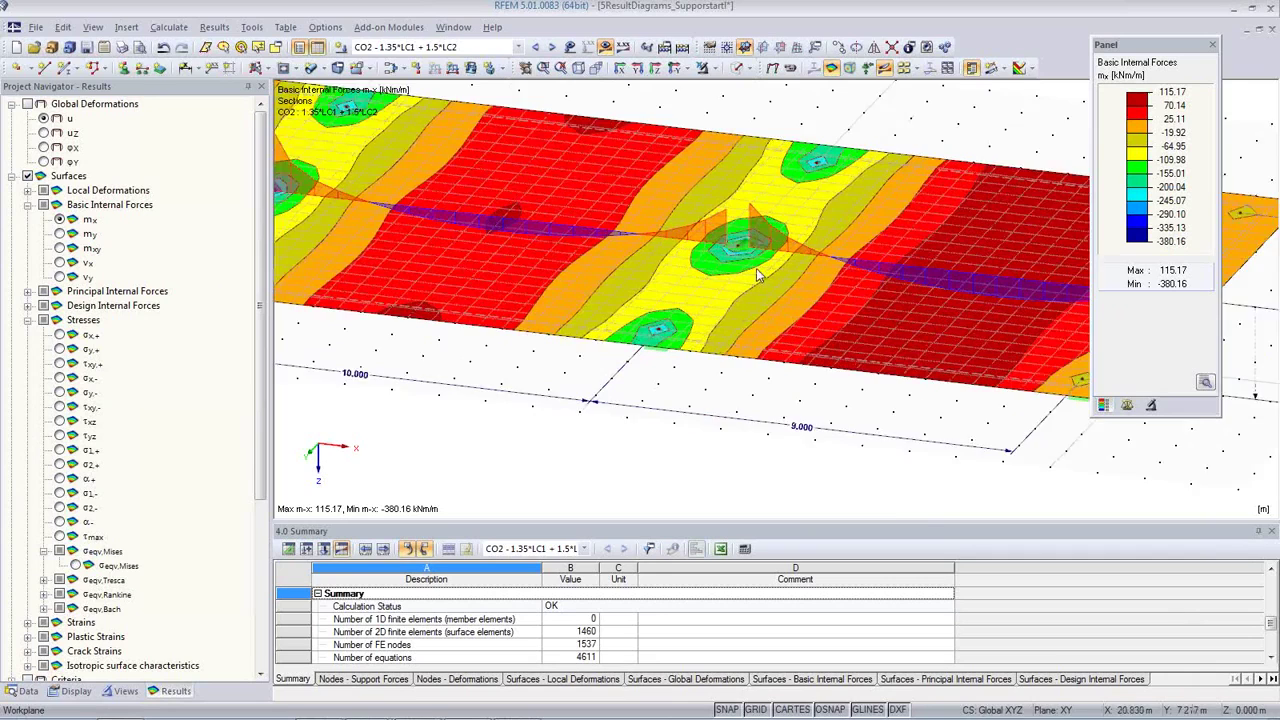
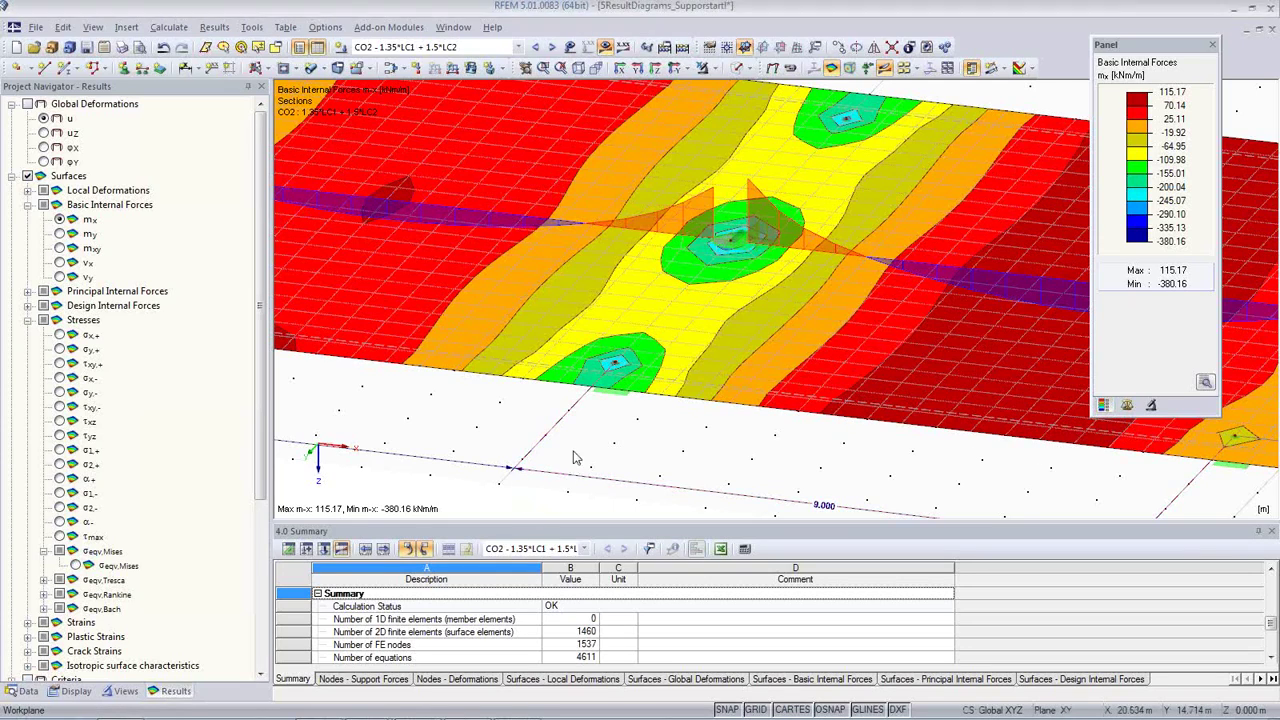
# Run the reinforced concrete design calculation for case CA1 in the RF-CONCRETE Surfaces module and return to the model.
pyautogui.click(518, 47)
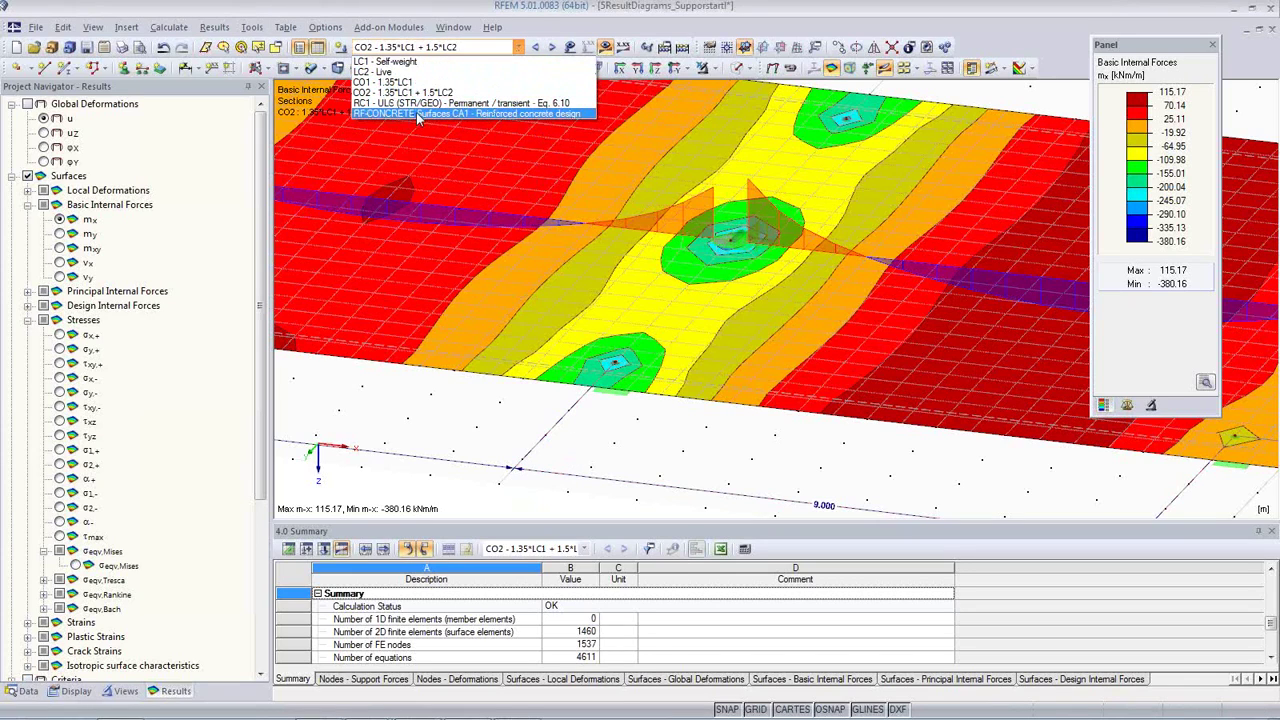
pyautogui.click(28, 692)
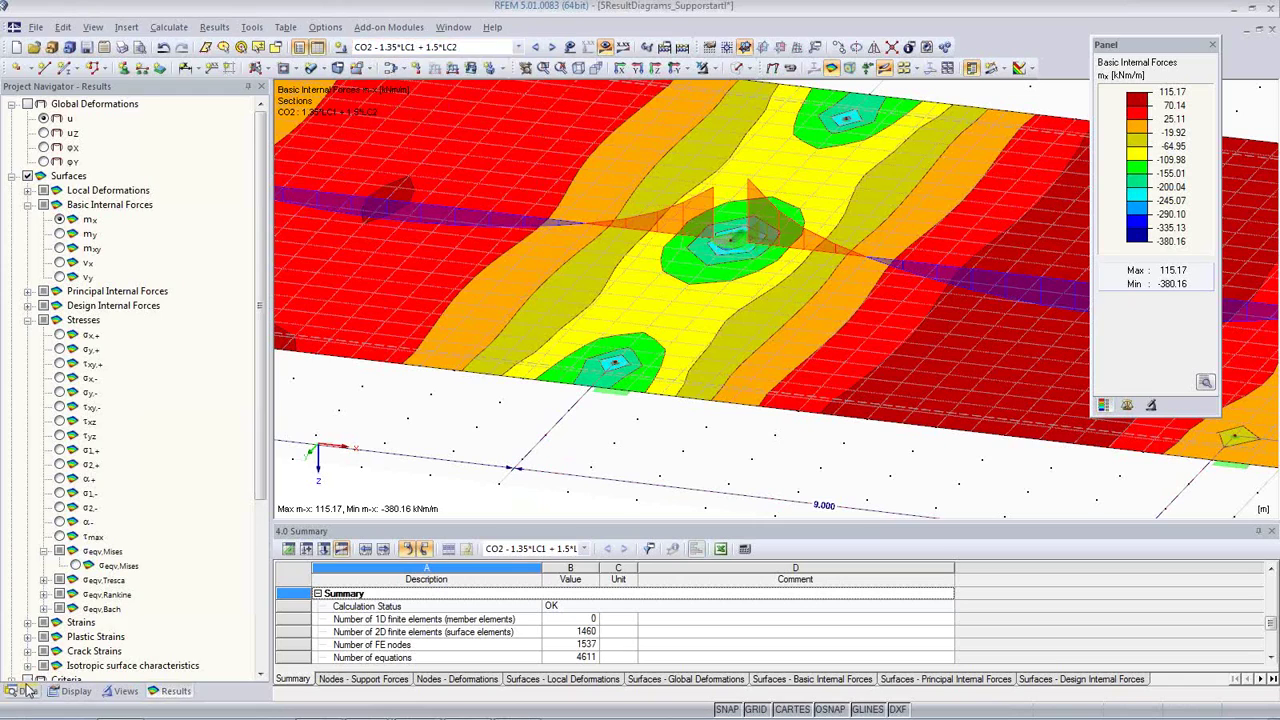
pyautogui.click(28, 692)
pyautogui.scroll(4, 100, 598)
pyautogui.scroll(4, 104, 598)
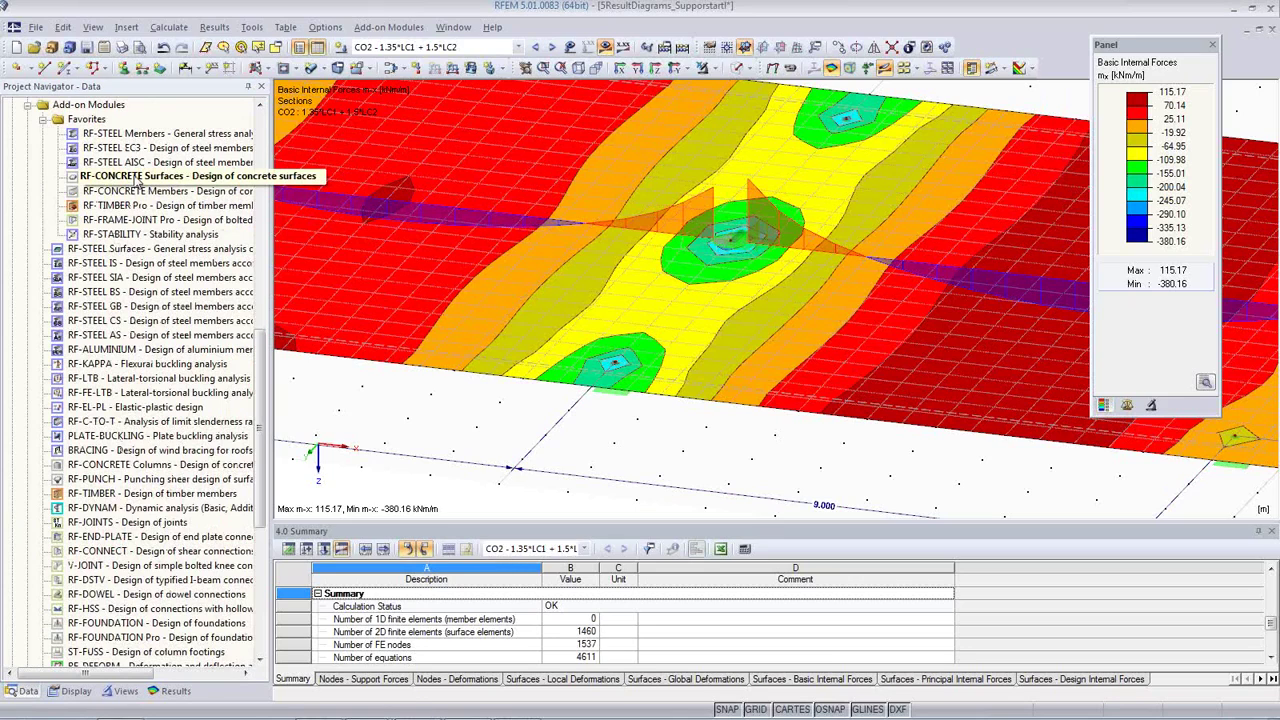
pyautogui.doubleClick(134, 176)
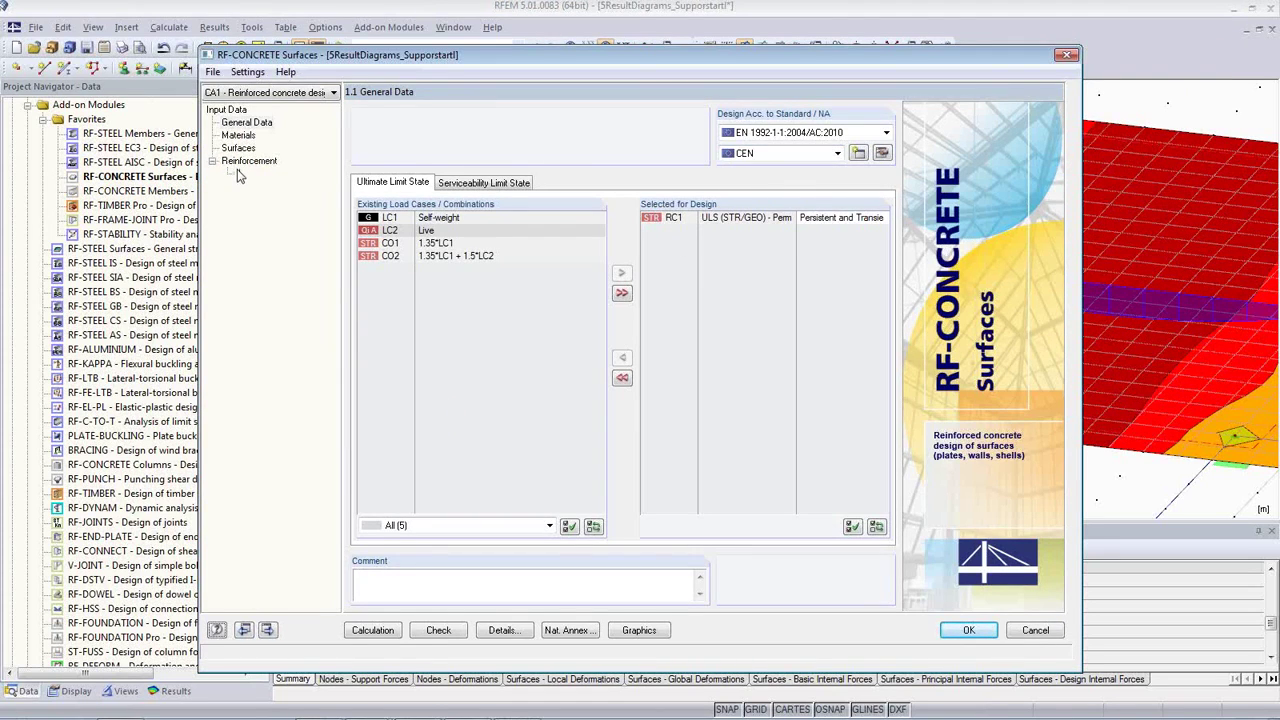
pyautogui.click(372, 630)
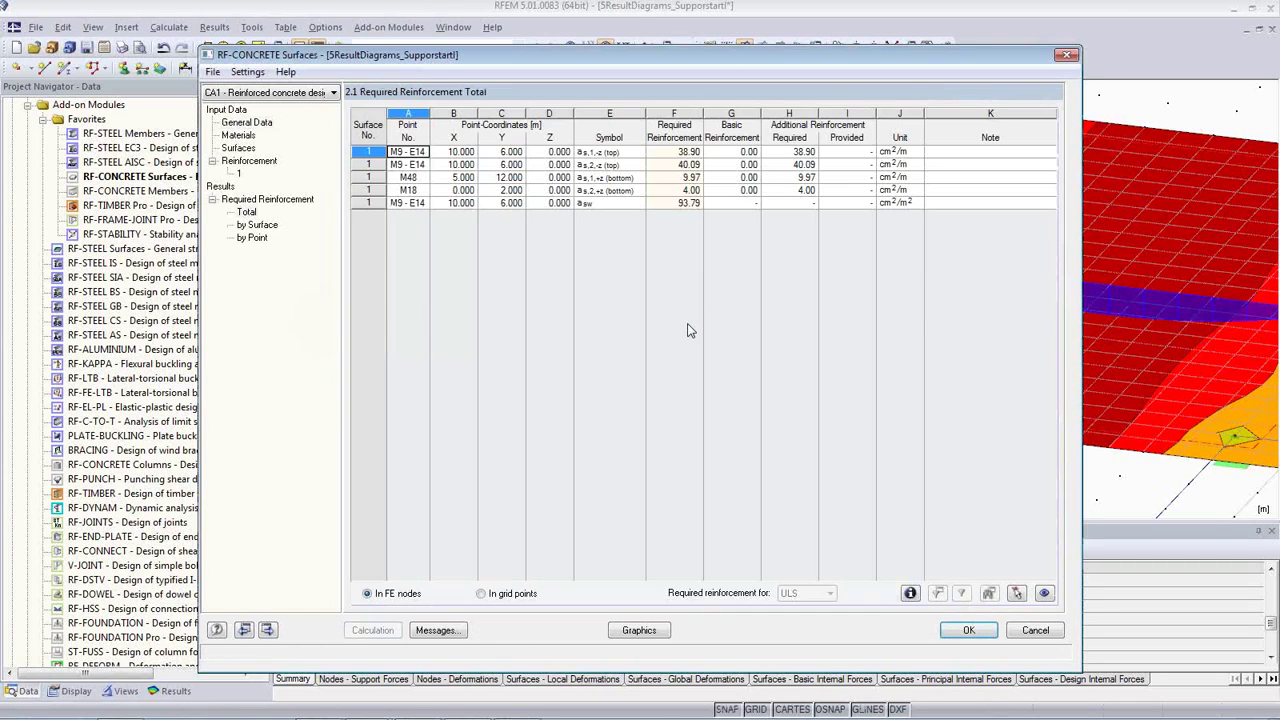
pyautogui.click(969, 633)
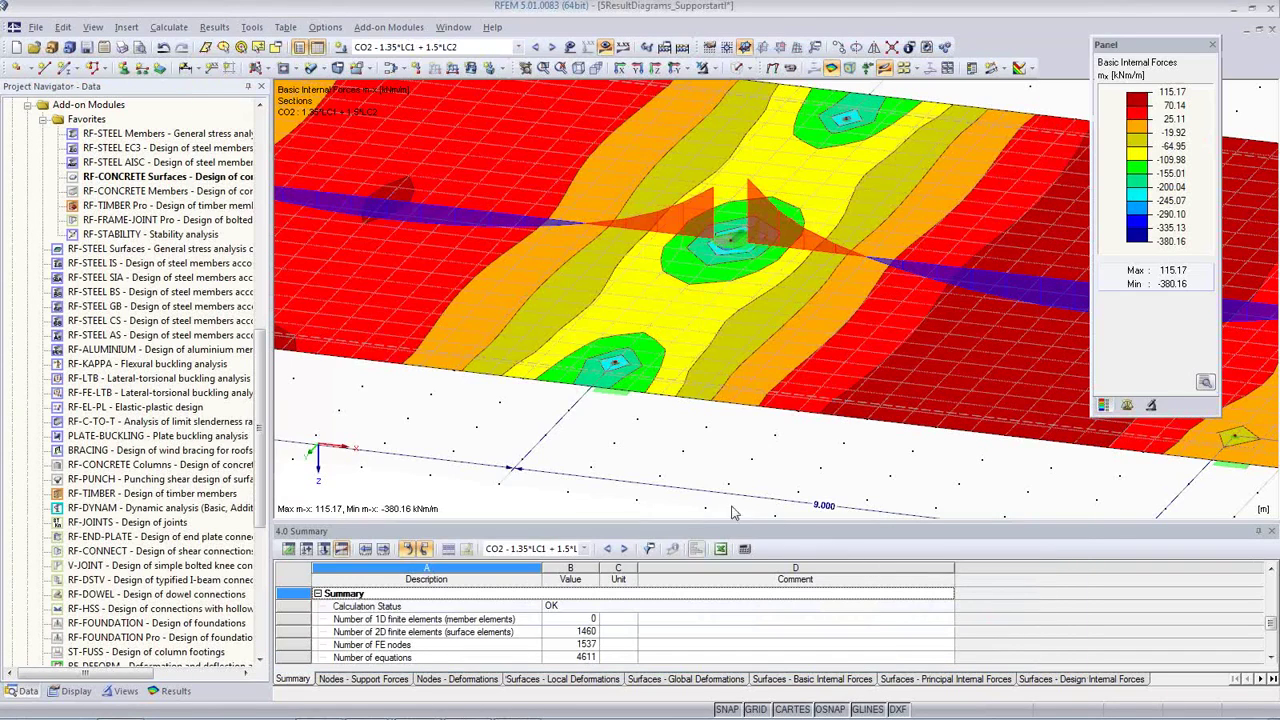
# Show the RF-CONCRETE Surfaces CA1 results and turn off the surface result display, leaving only the section diagram.
pyautogui.click(518, 47)
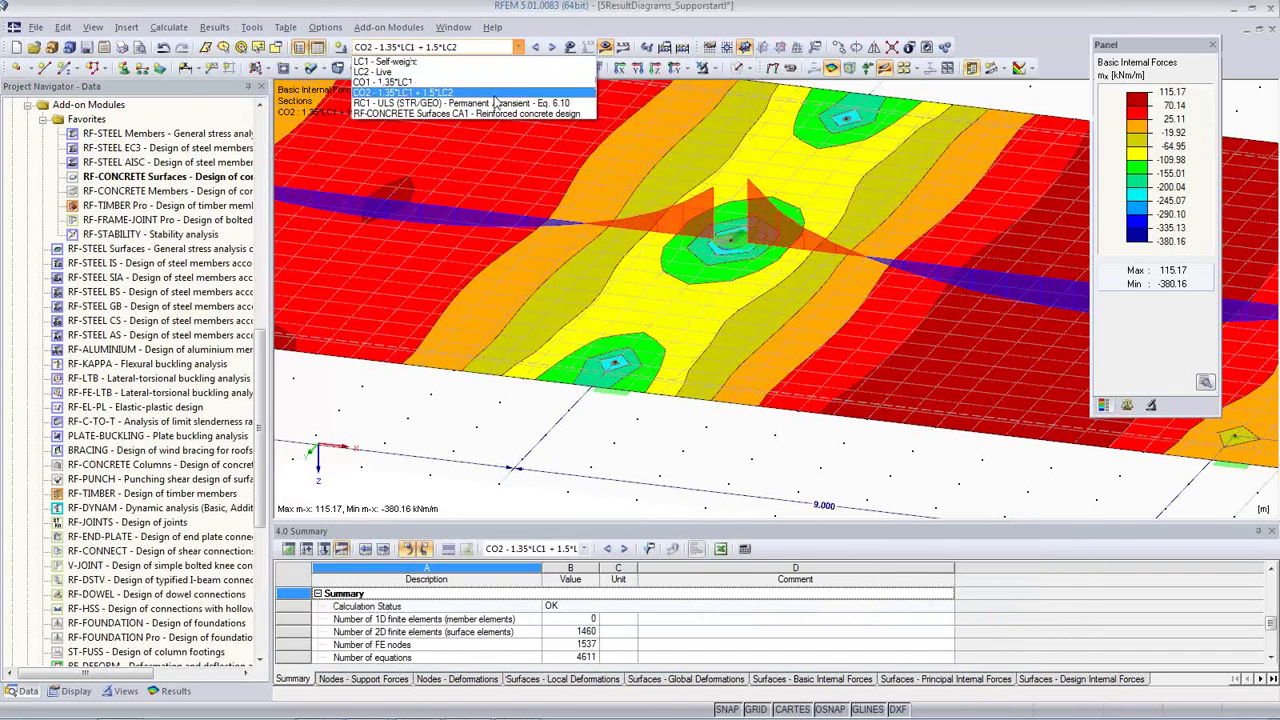
pyautogui.click(494, 112)
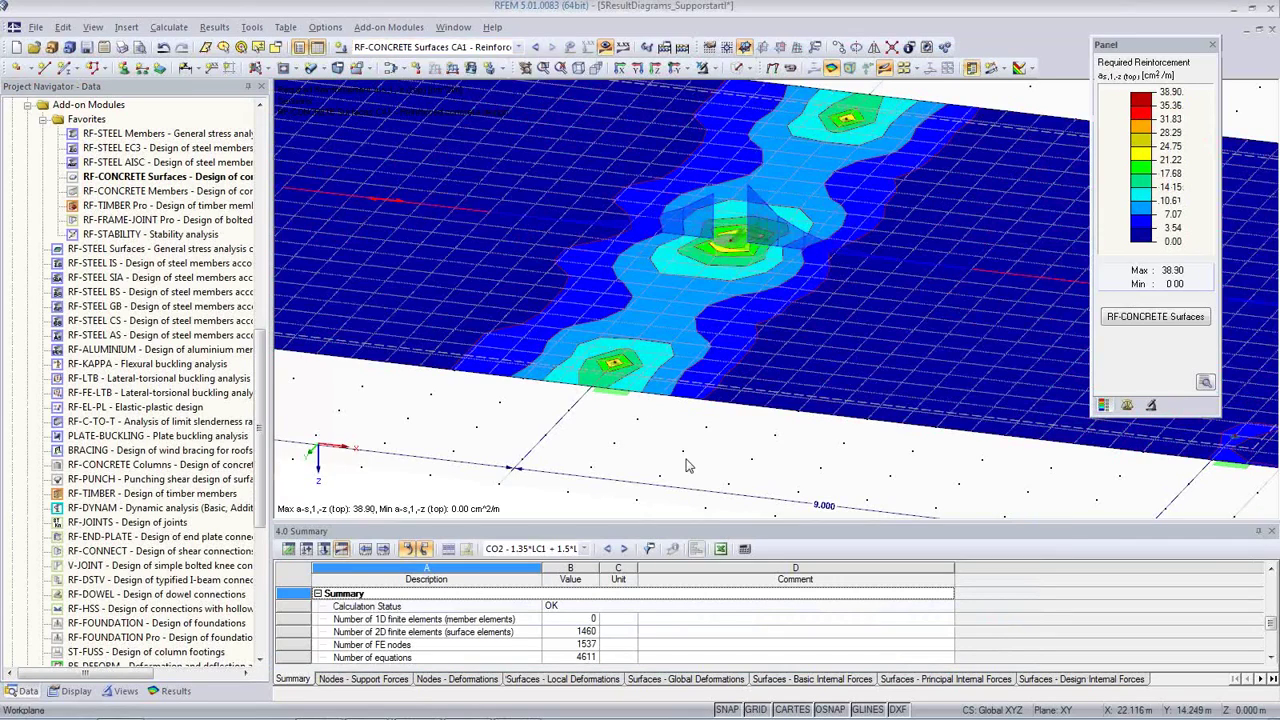
pyautogui.moveTo(703, 427); pyautogui.dragTo(737, 479, button='middle')
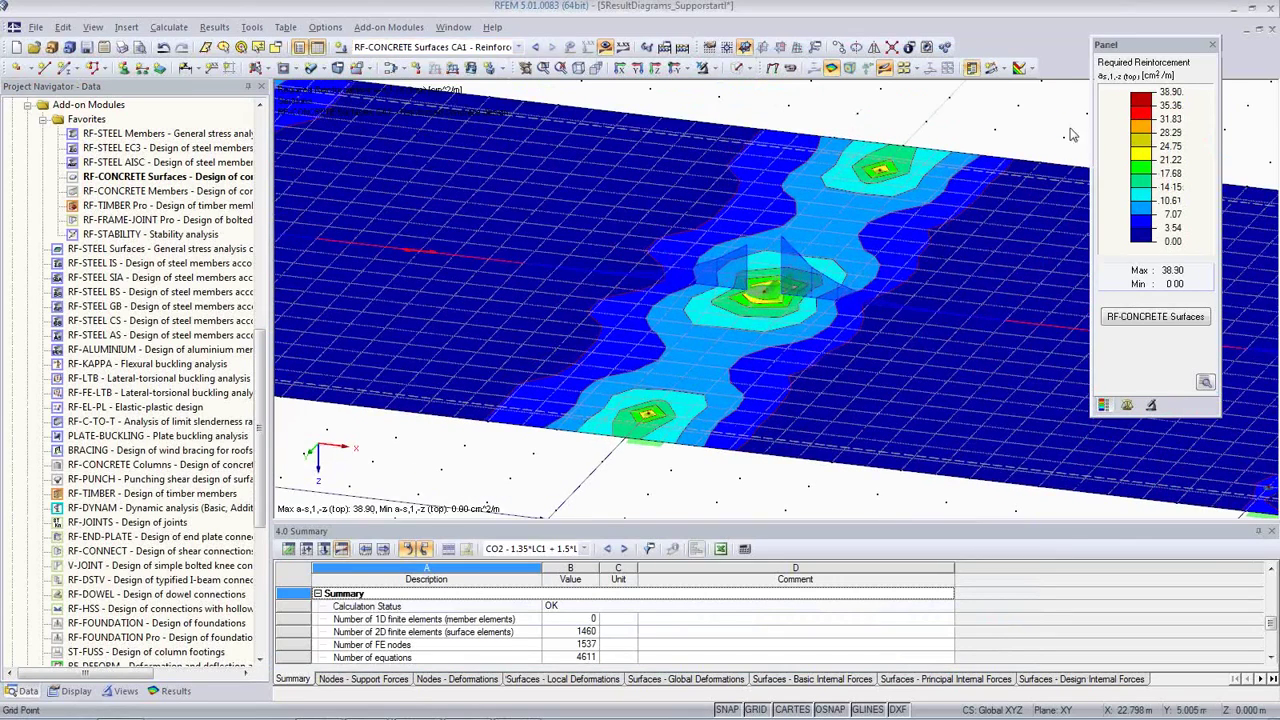
pyautogui.click(1026, 68)
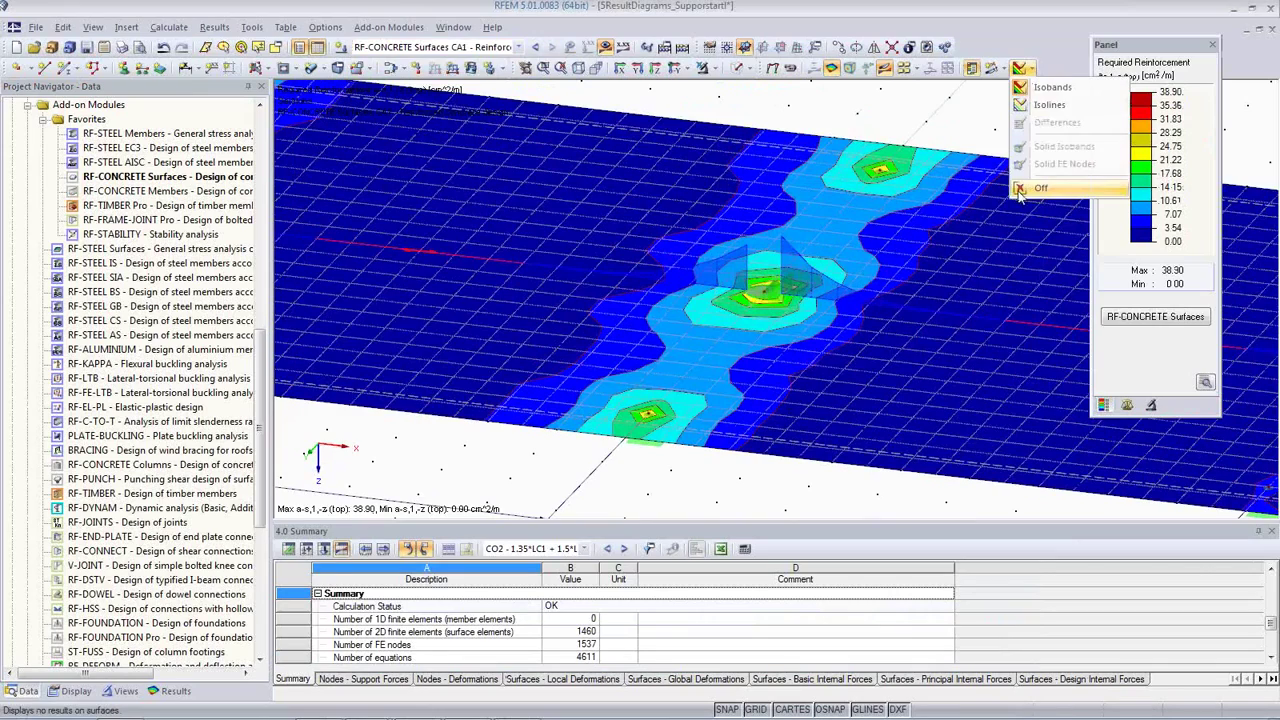
pyautogui.click(1019, 190)
pyautogui.scroll(-3, 587, 379)
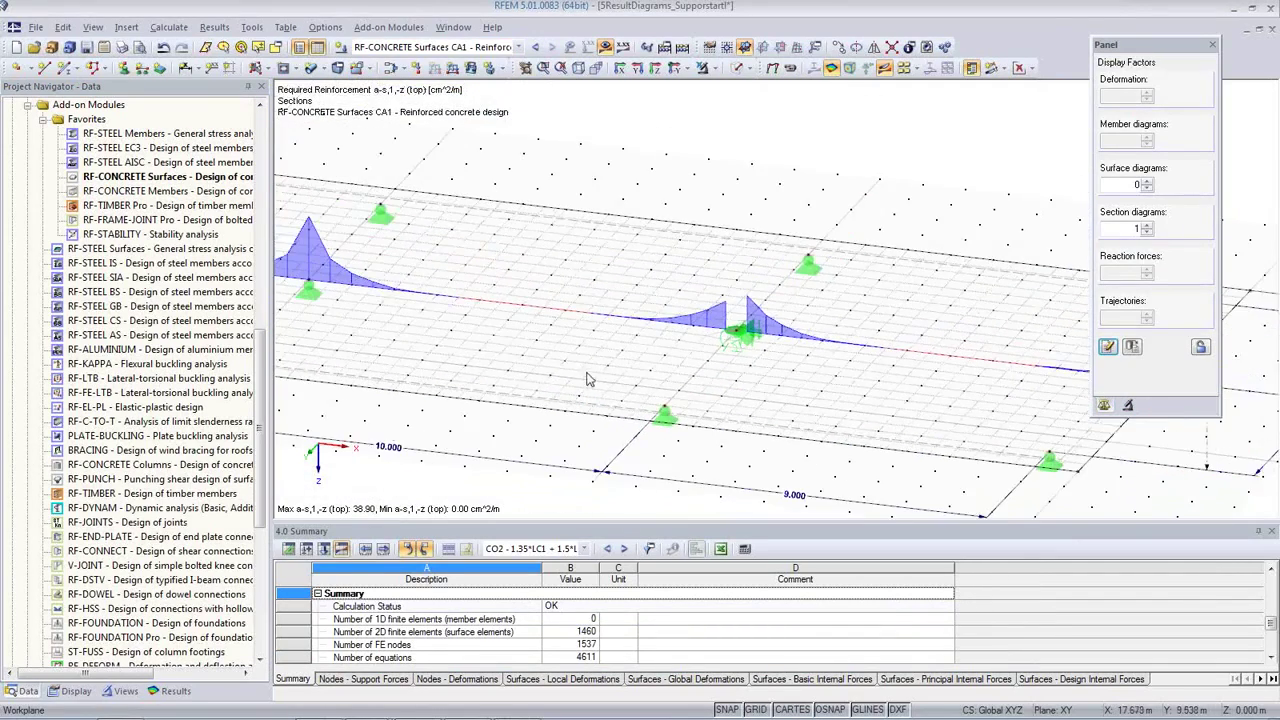
# Compare the required top reinforcement a-s,1,-z section diagrams at the peak over the ordinary support and at the modified column support.
pyautogui.moveTo(587, 379); pyautogui.dragTo(686, 360, button='middle')
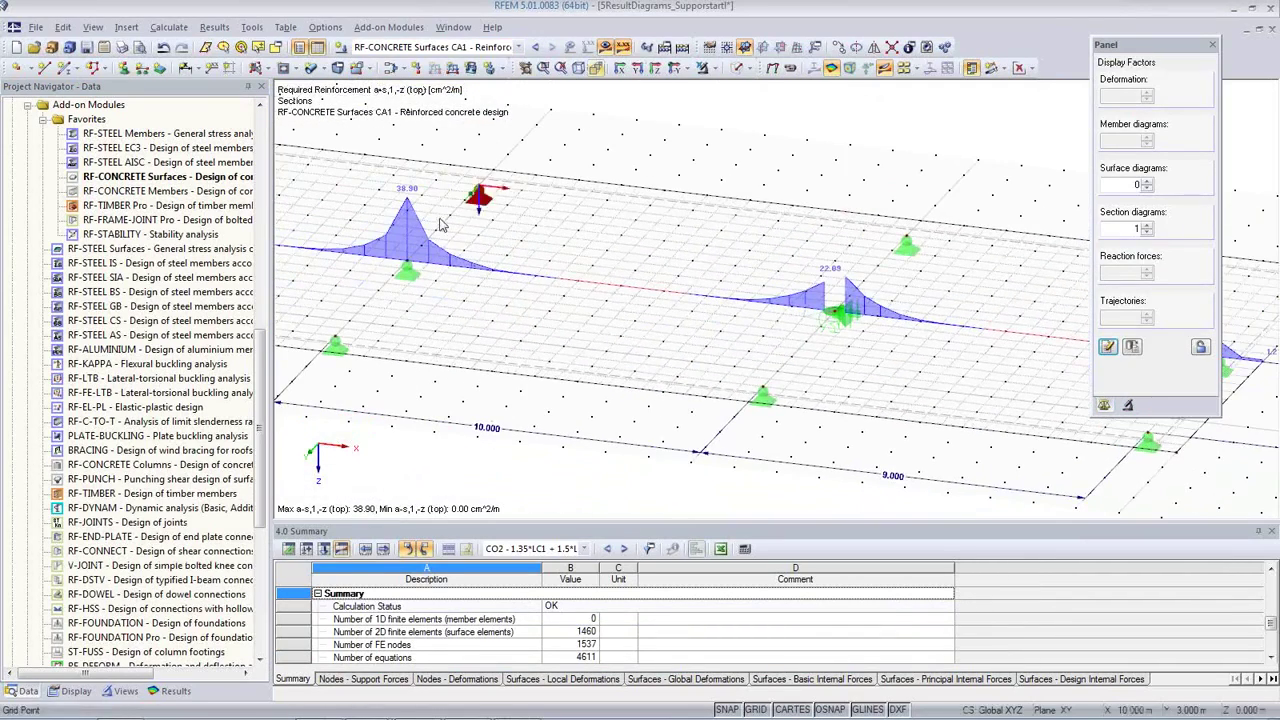
pyautogui.scroll(2, 413, 205)
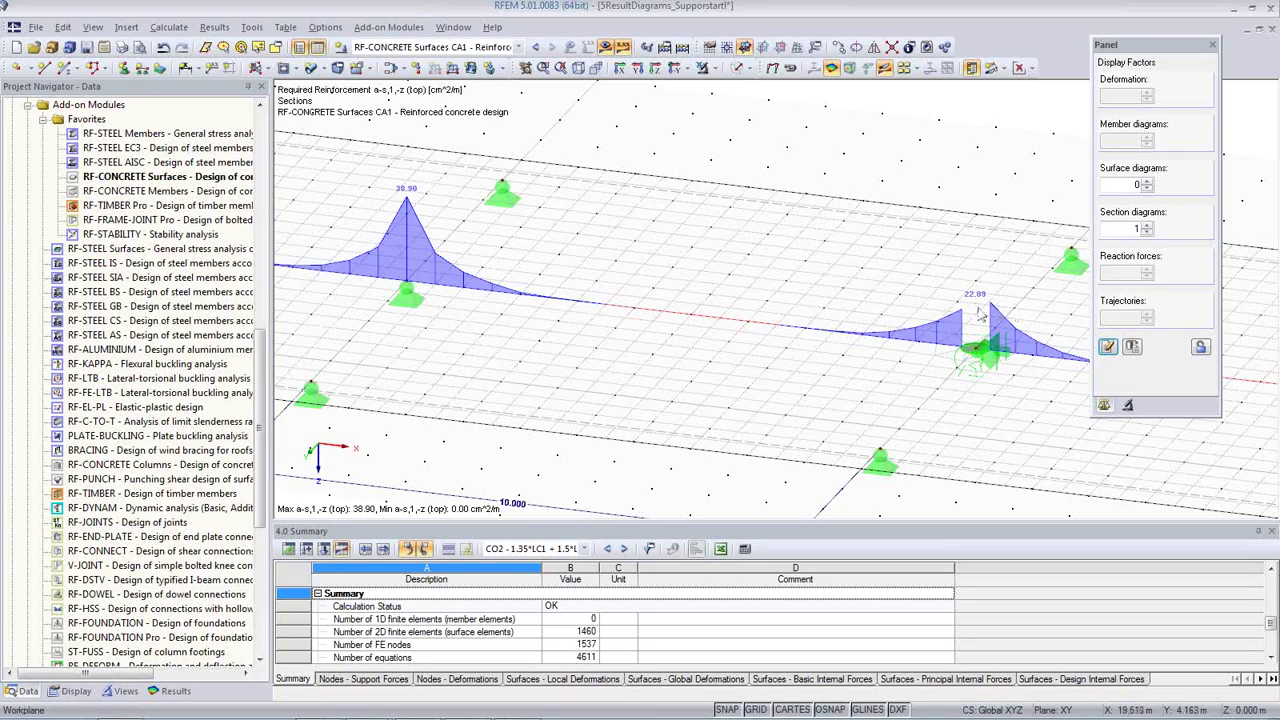
pyautogui.scroll(3, 965, 385)
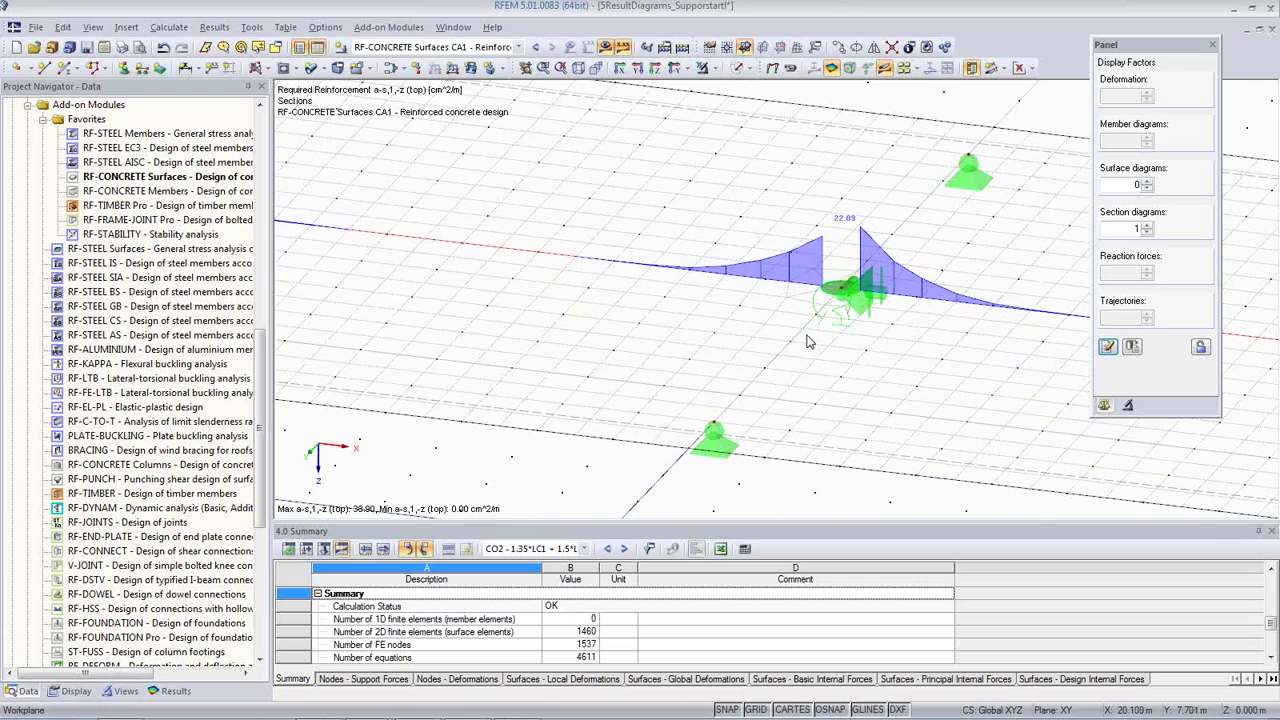
pyautogui.scroll(-4, 808, 340)
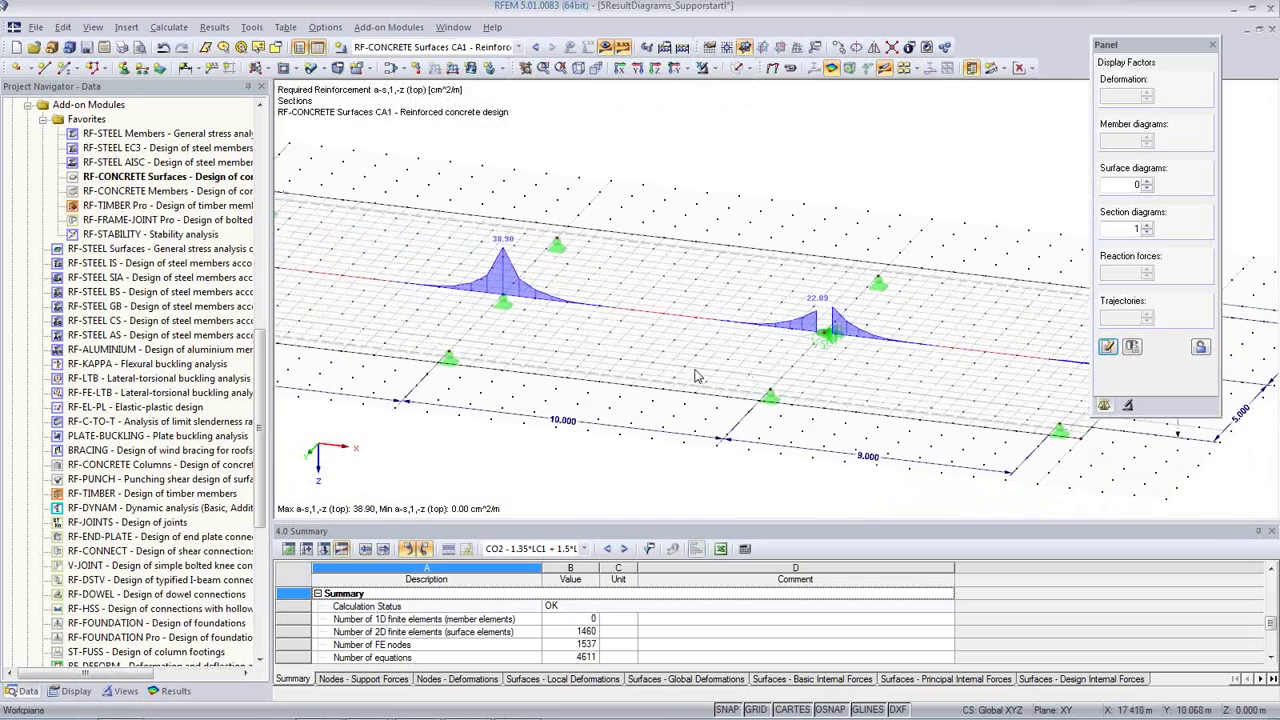
pyautogui.moveTo(640, 360); pyautogui.dragTo(718, 359, button='middle')
pyautogui.scroll(-1, 718, 359)
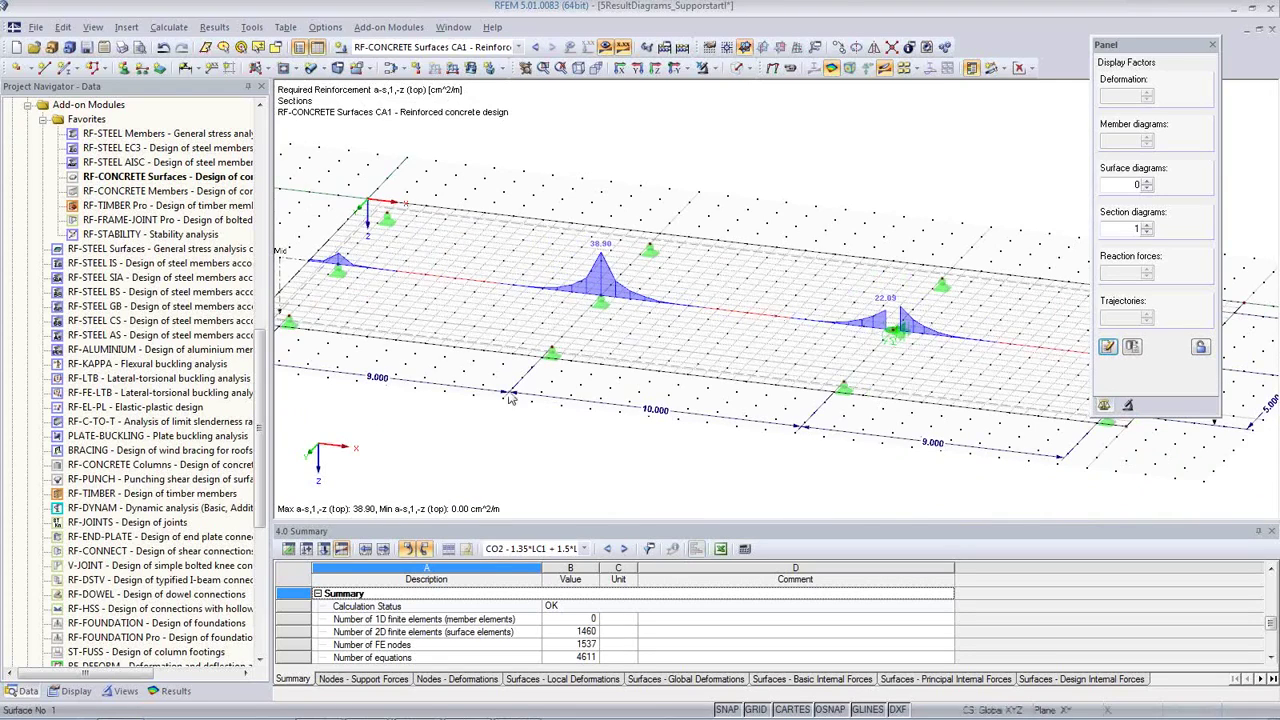
# Start a new region for average results, describe it as Reg 1, and assign it to surface 1.
pyautogui.scroll(5, 95, 466)
pyautogui.scroll(3, 95, 466)
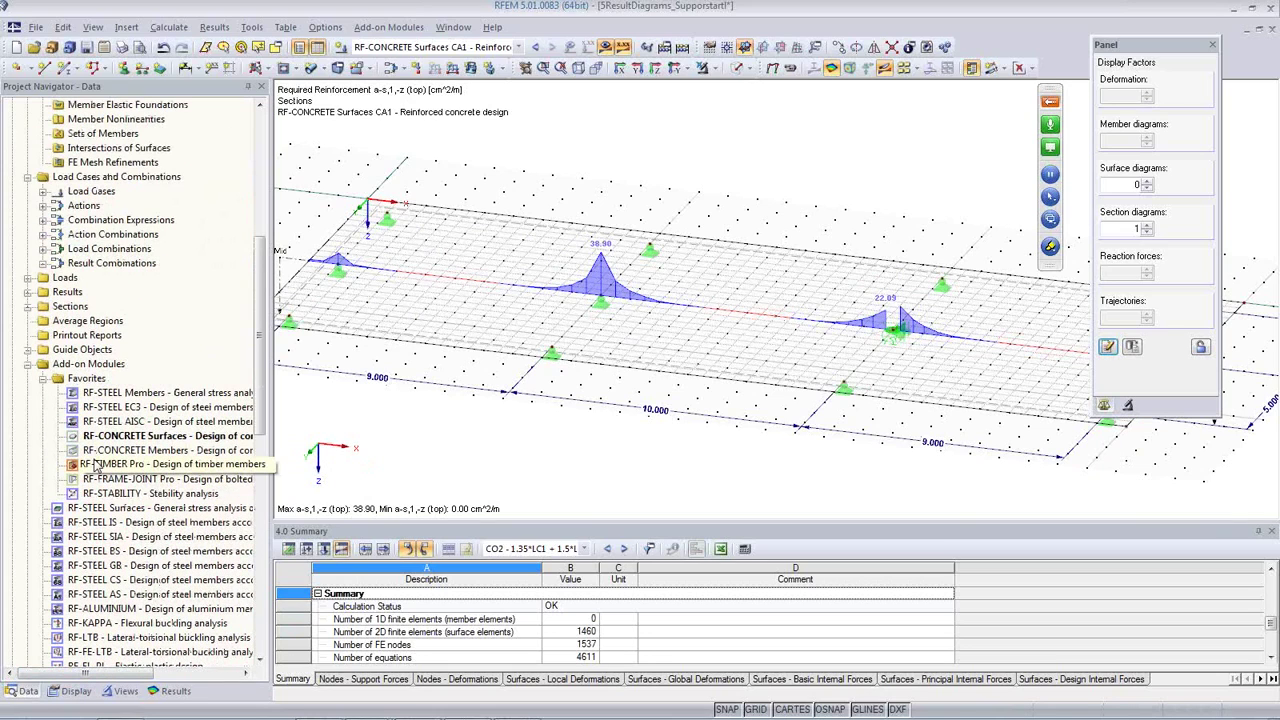
pyautogui.click(100, 321)
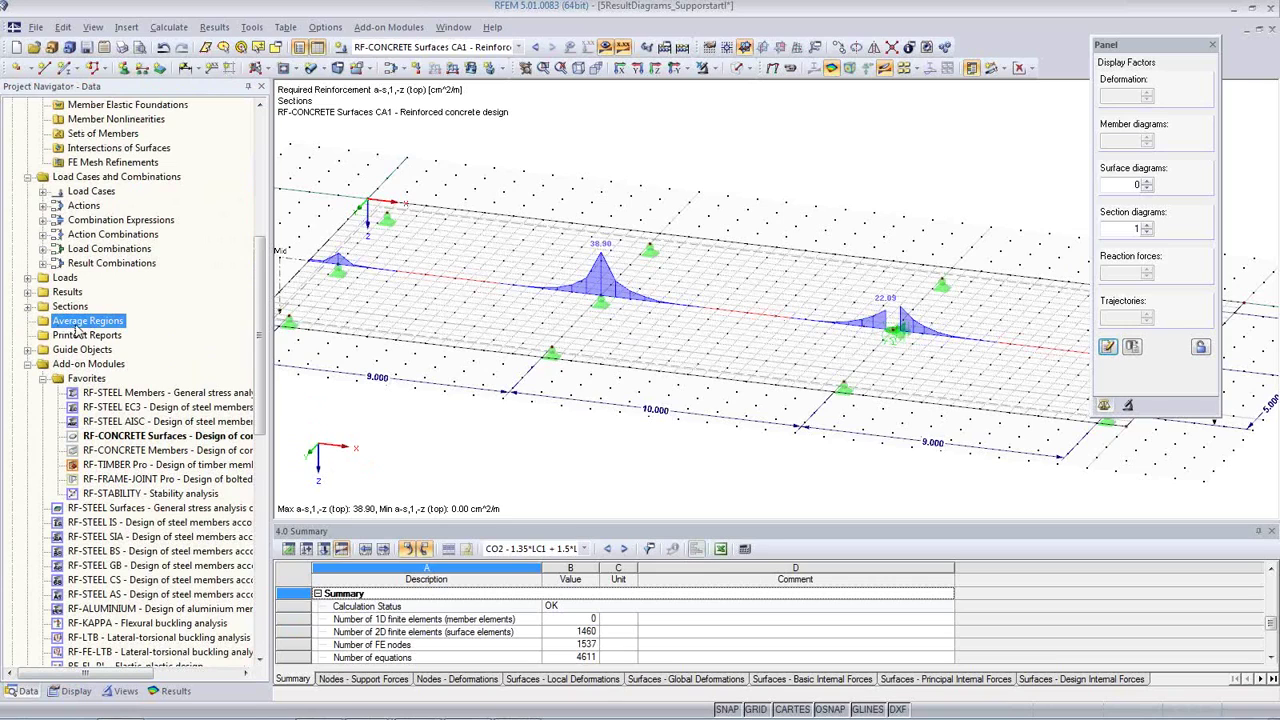
pyautogui.rightClick(78, 330)
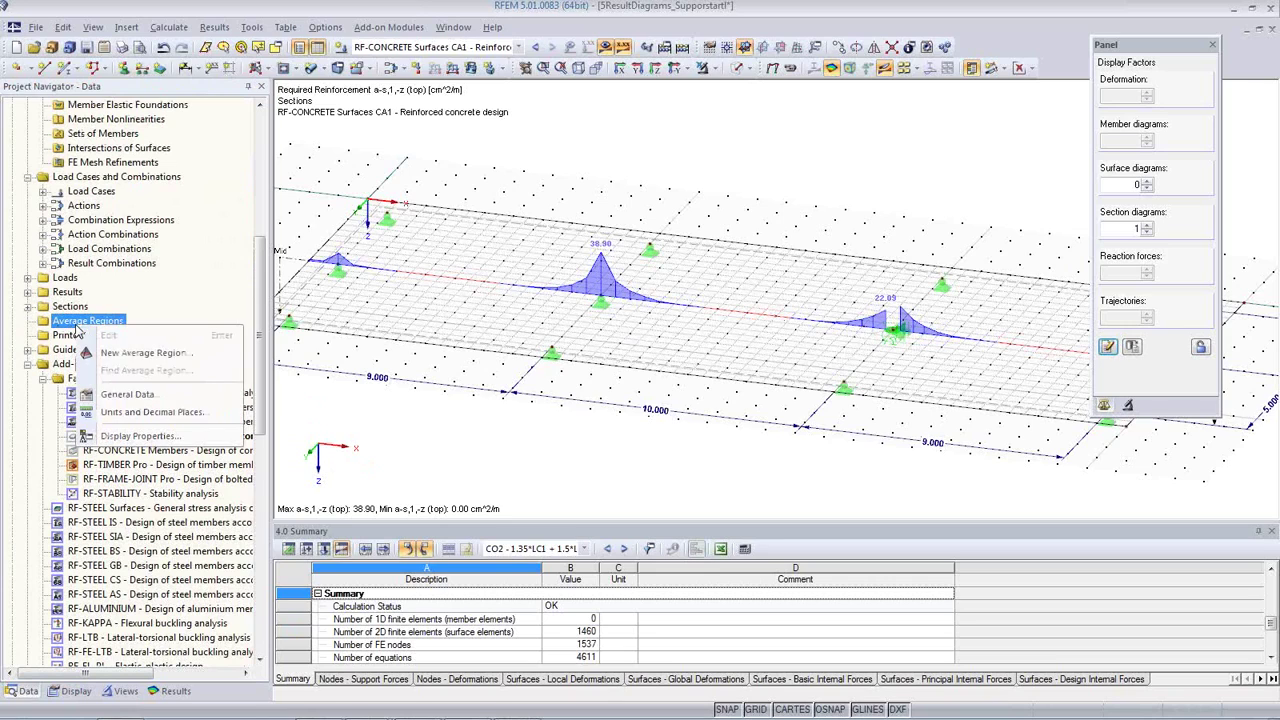
pyautogui.click(143, 354)
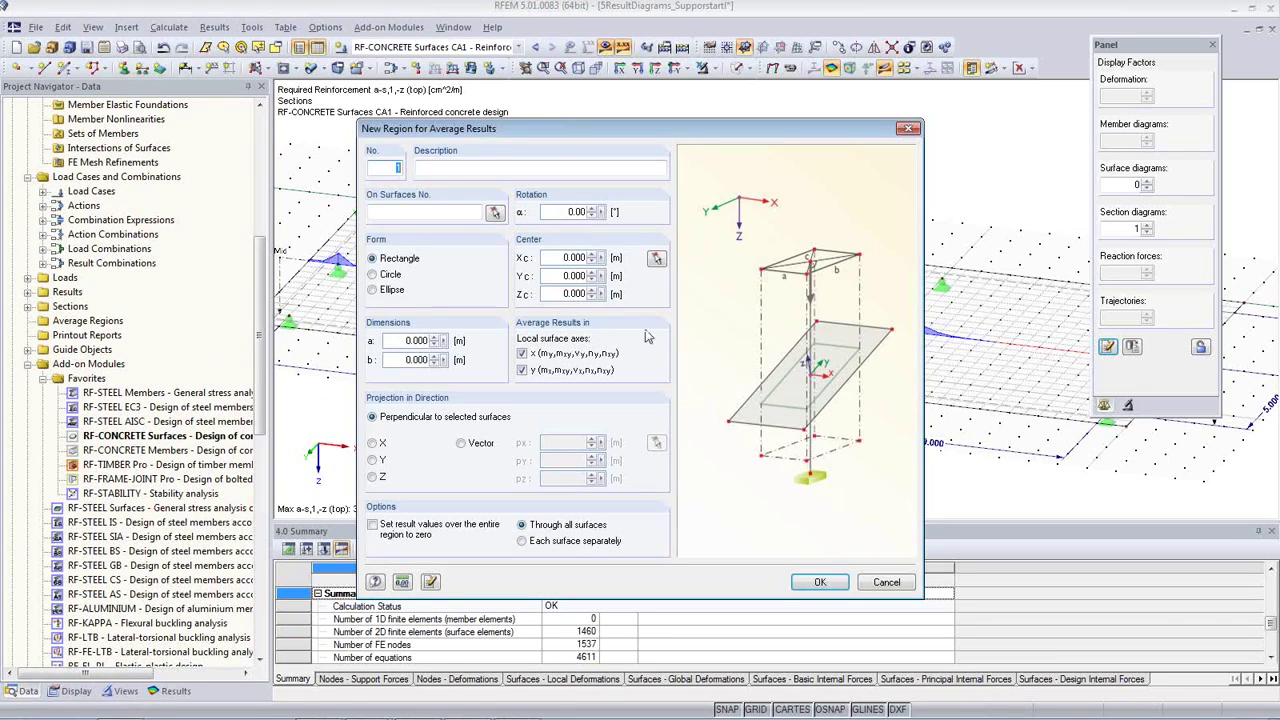
pyautogui.click(438, 167)
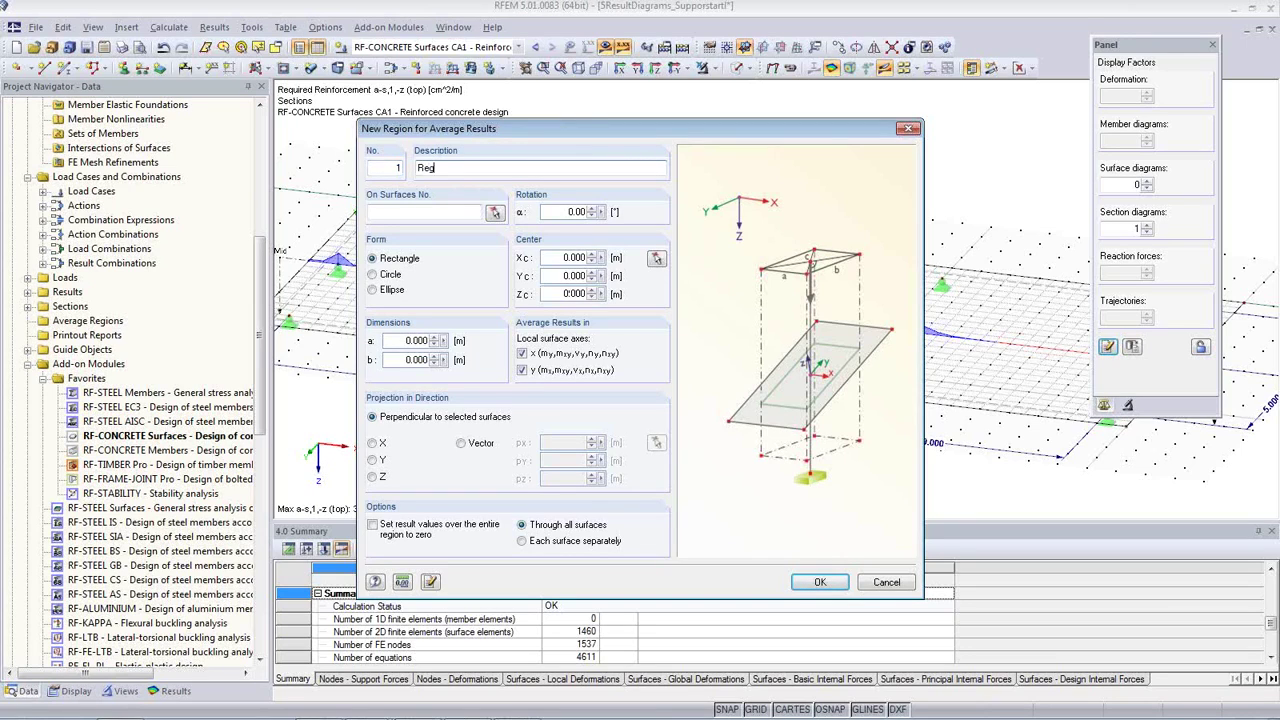
pyautogui.click(494, 213)
pyautogui.click(493, 220)
pyautogui.click(155, 153)
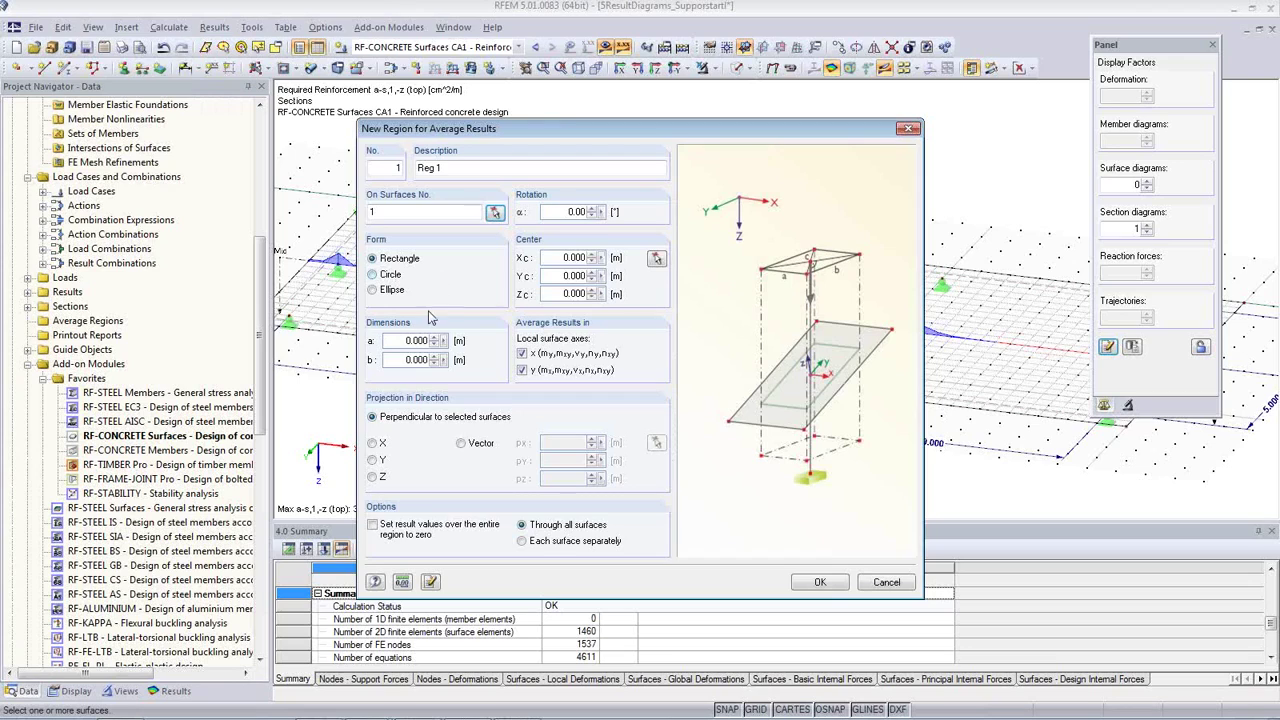
# Make the average region a circle centred on node 9 at 10.000, 6.000, 0.000 m, enter its radius, and create it.
pyautogui.click(372, 275)
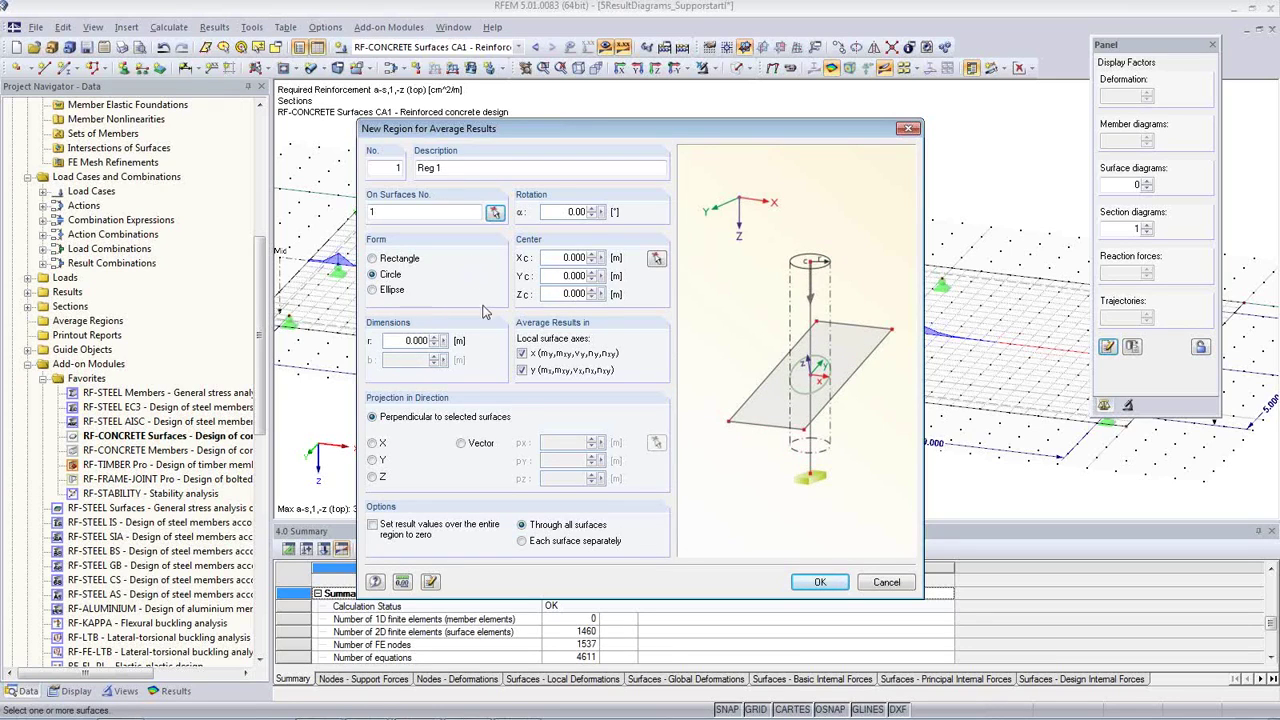
pyautogui.click(655, 259)
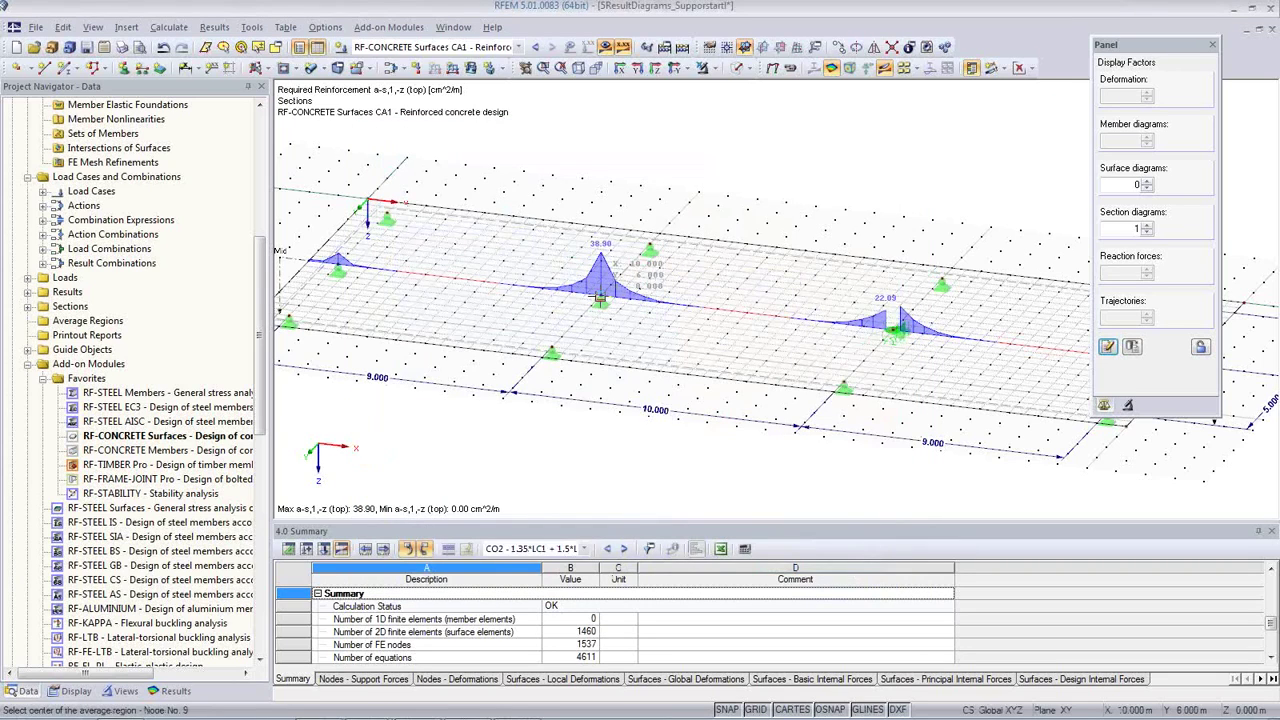
pyautogui.click(600, 298)
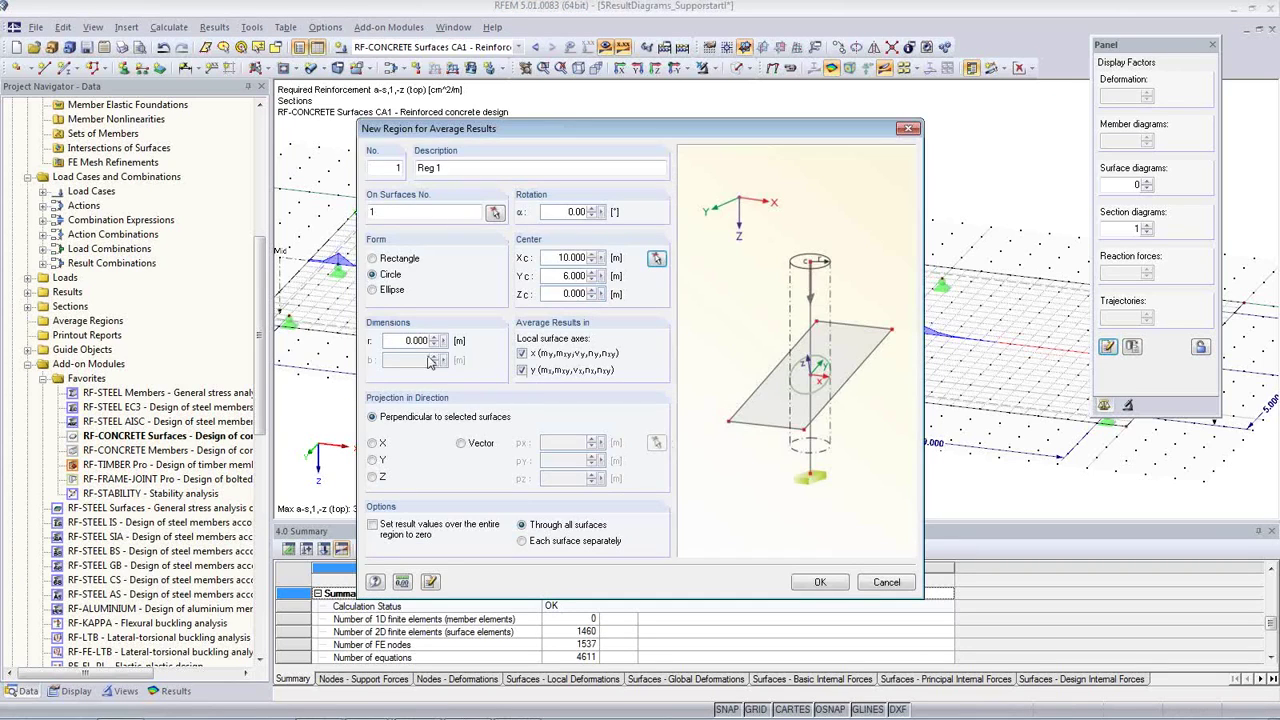
pyautogui.doubleClick(410, 341)
pyautogui.write('0')
pyautogui.click(820, 582)
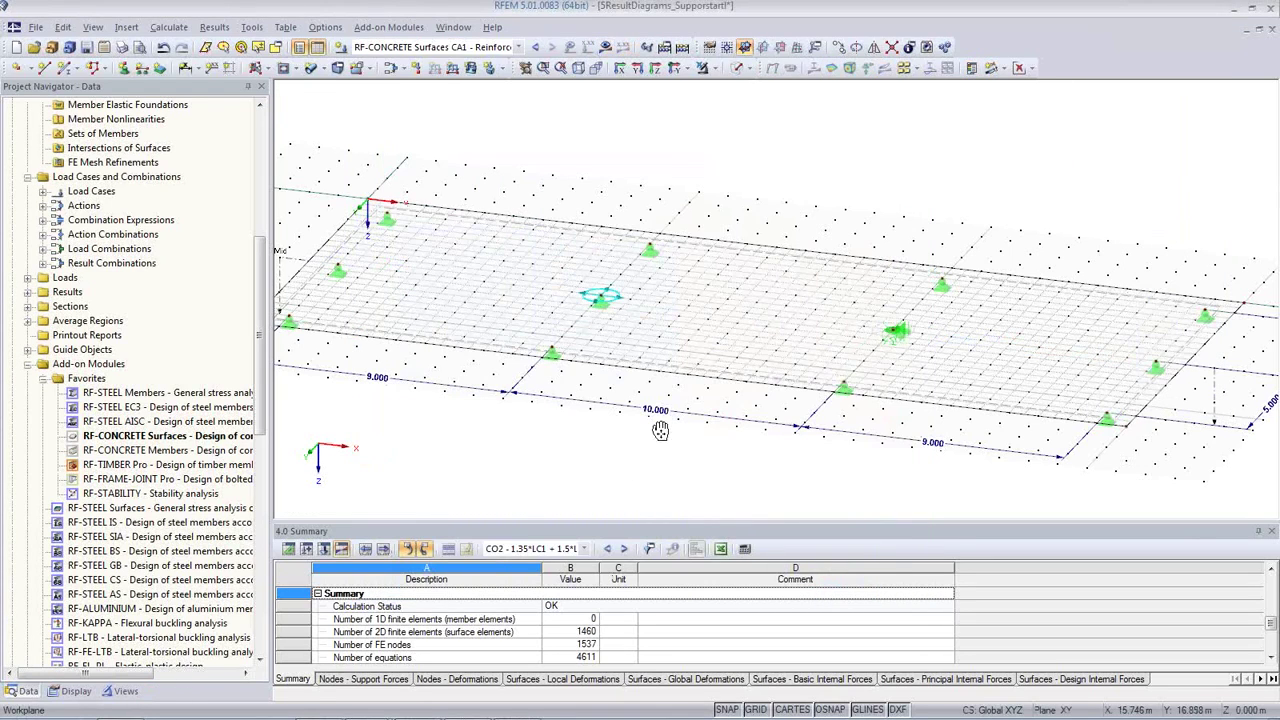
# Display the RF-CONCRETE Surfaces CA1 results and examine the required top reinforcement a-s,1,-z and a-s,2,-z around the averaged support.
pyautogui.moveTo(662, 432); pyautogui.dragTo(640, 410, button='middle')
pyautogui.click(519, 48)
pyautogui.click(605, 47)
pyautogui.click(612, 401)
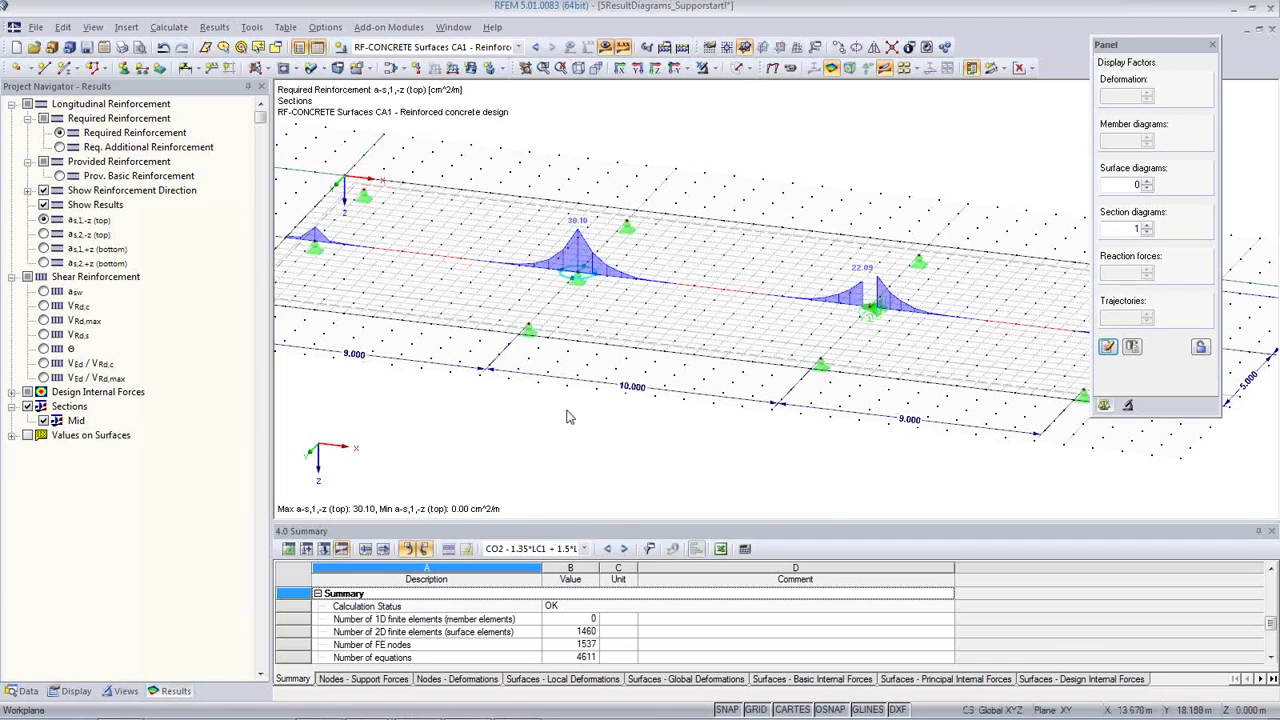
pyautogui.moveTo(531, 406); pyautogui.dragTo(590, 423, button='middle')
pyautogui.scroll(-1, 590, 423)
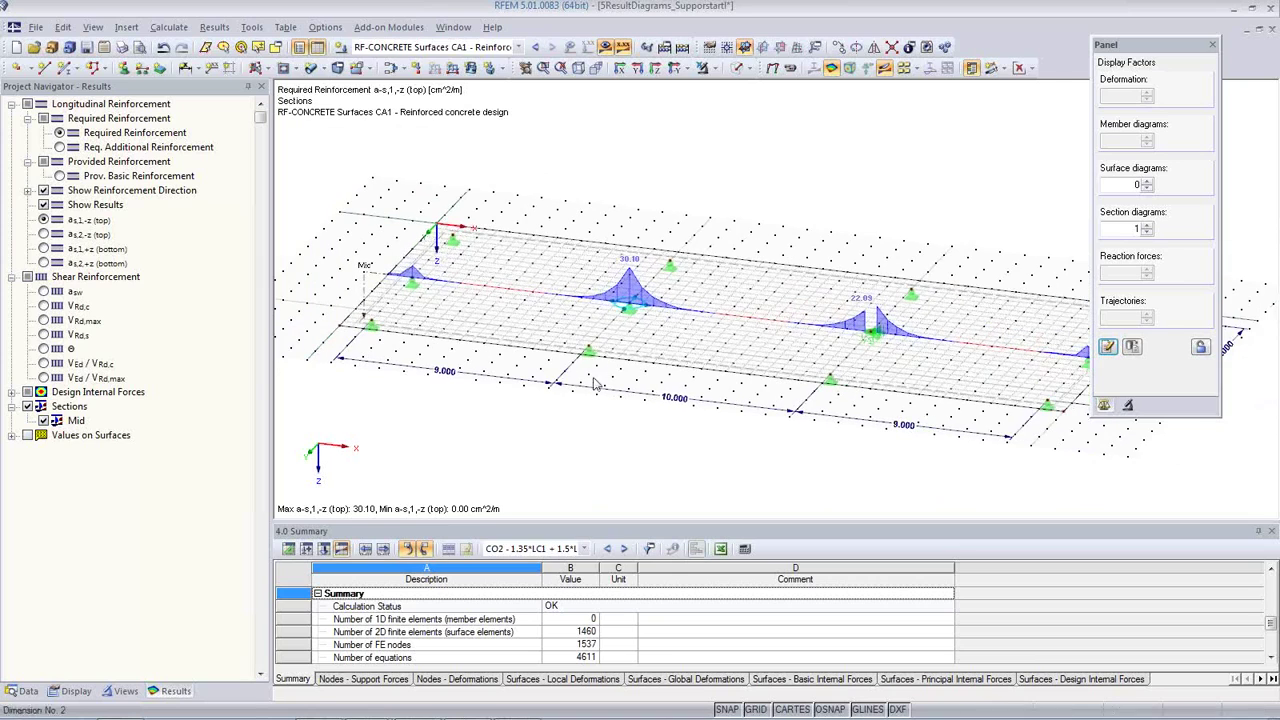
pyautogui.click(44, 234)
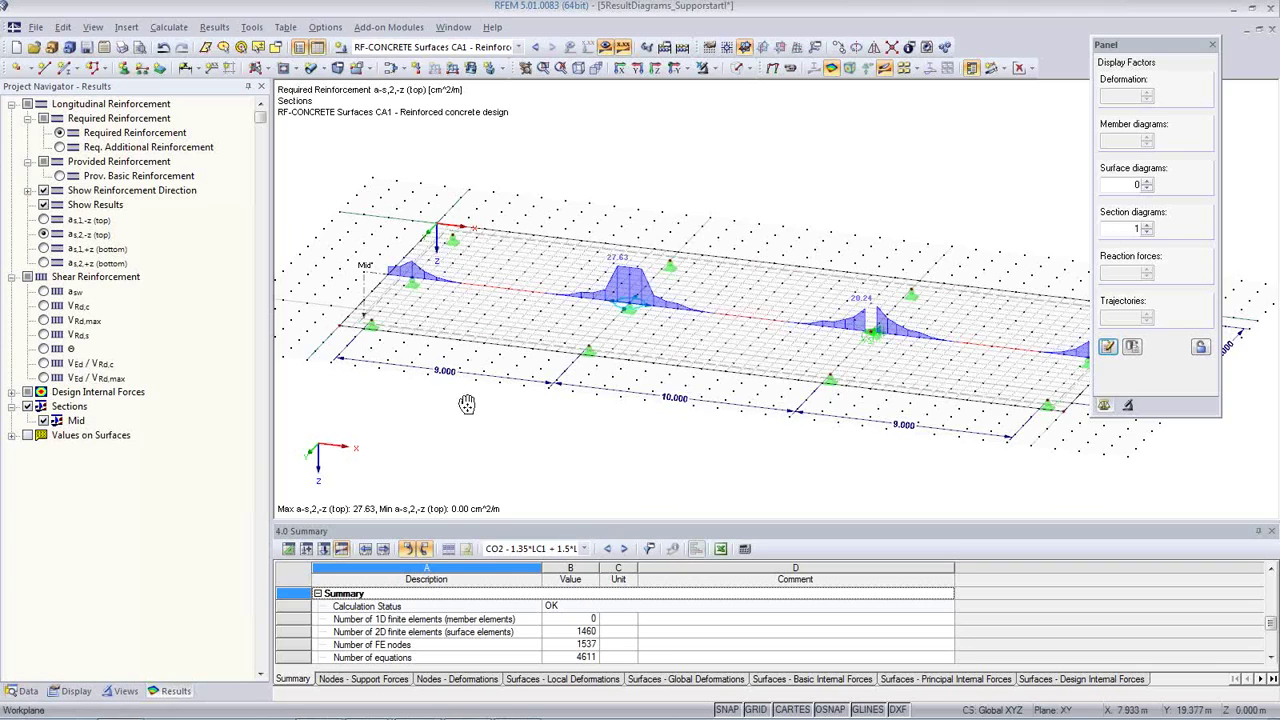
pyautogui.moveTo(462, 402); pyautogui.dragTo(454, 365, button='middle')
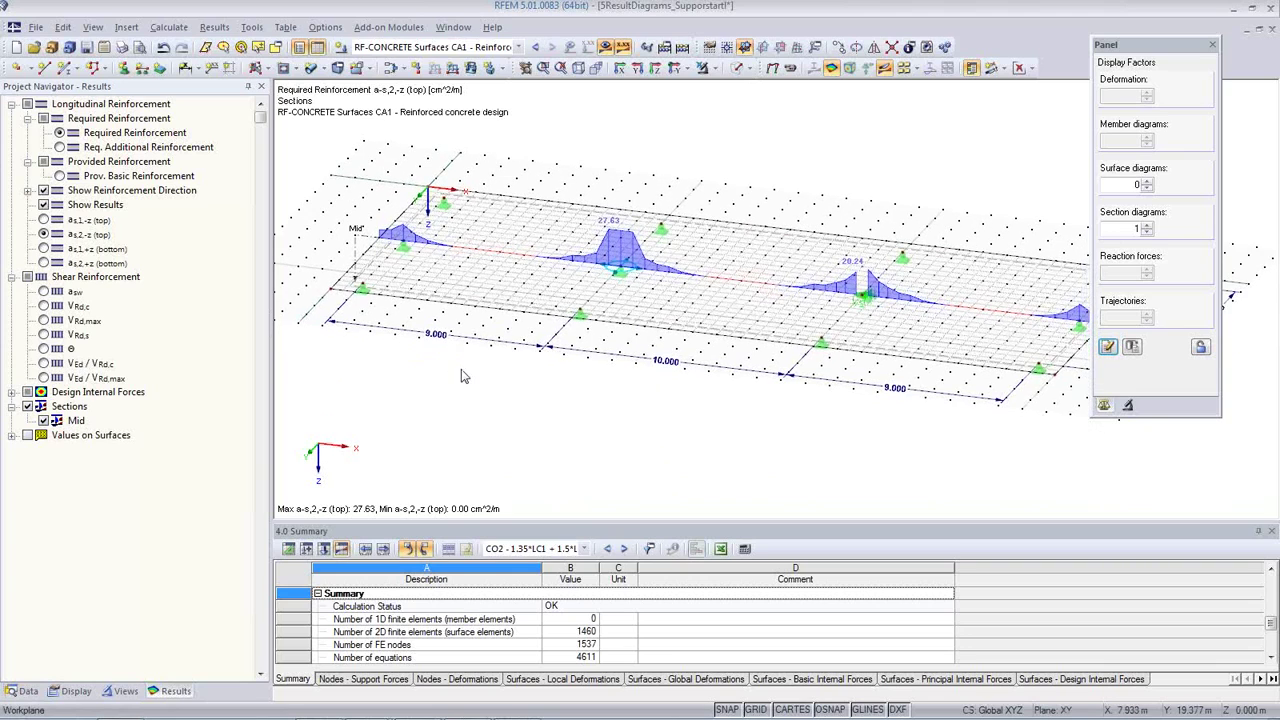
# Show the mx section diagram for load combination CO2 and try to reduce its section diagram display factor.
pyautogui.click(518, 47)
pyautogui.click(518, 92)
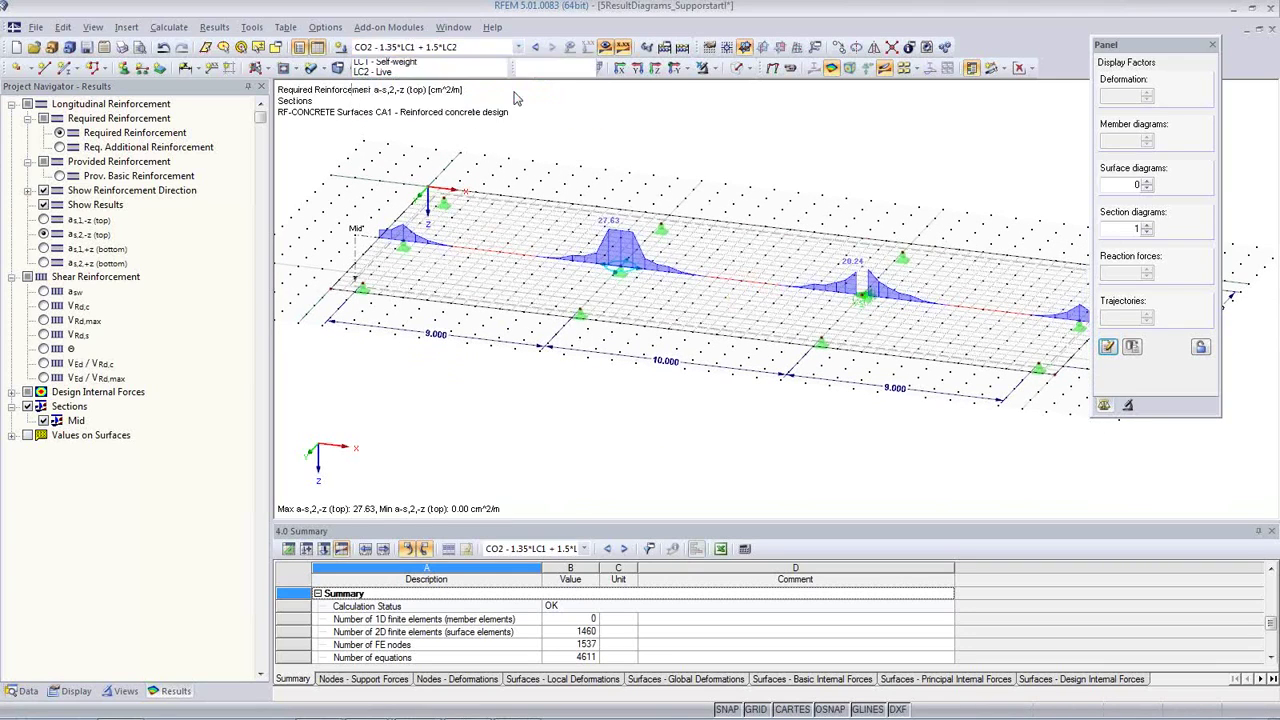
pyautogui.scroll(-3, 615, 375)
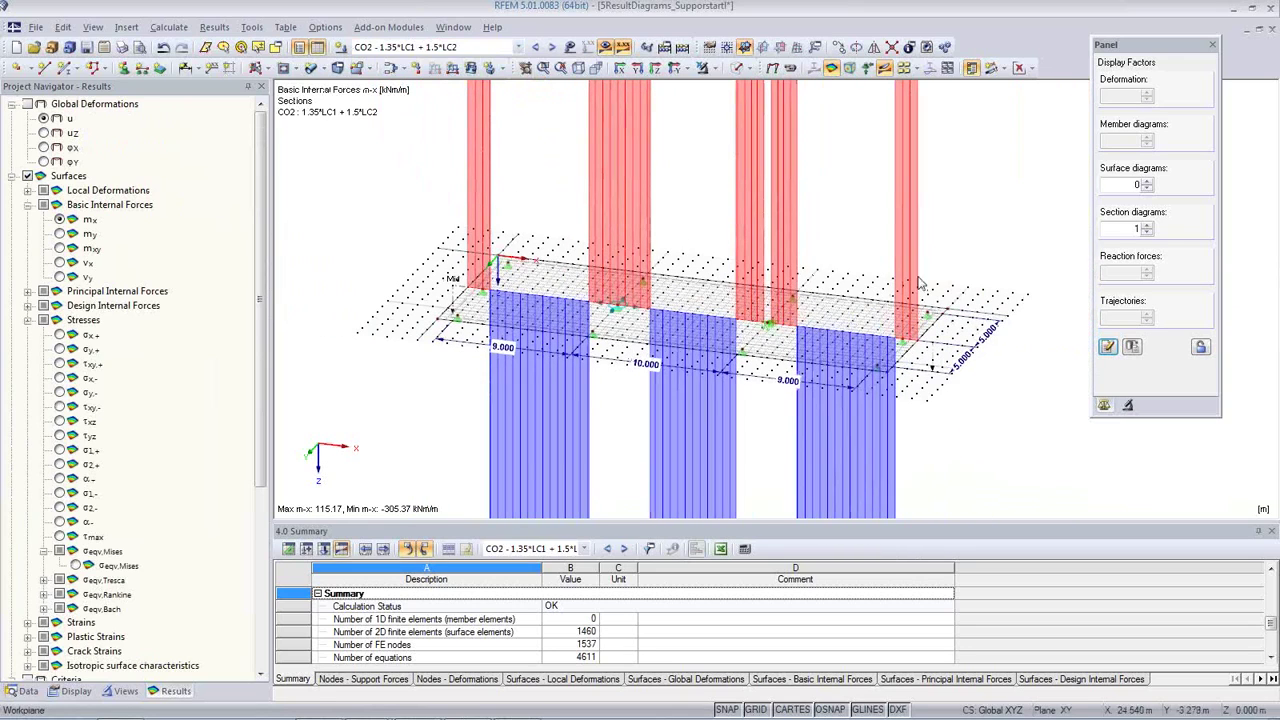
pyautogui.click(1147, 232)
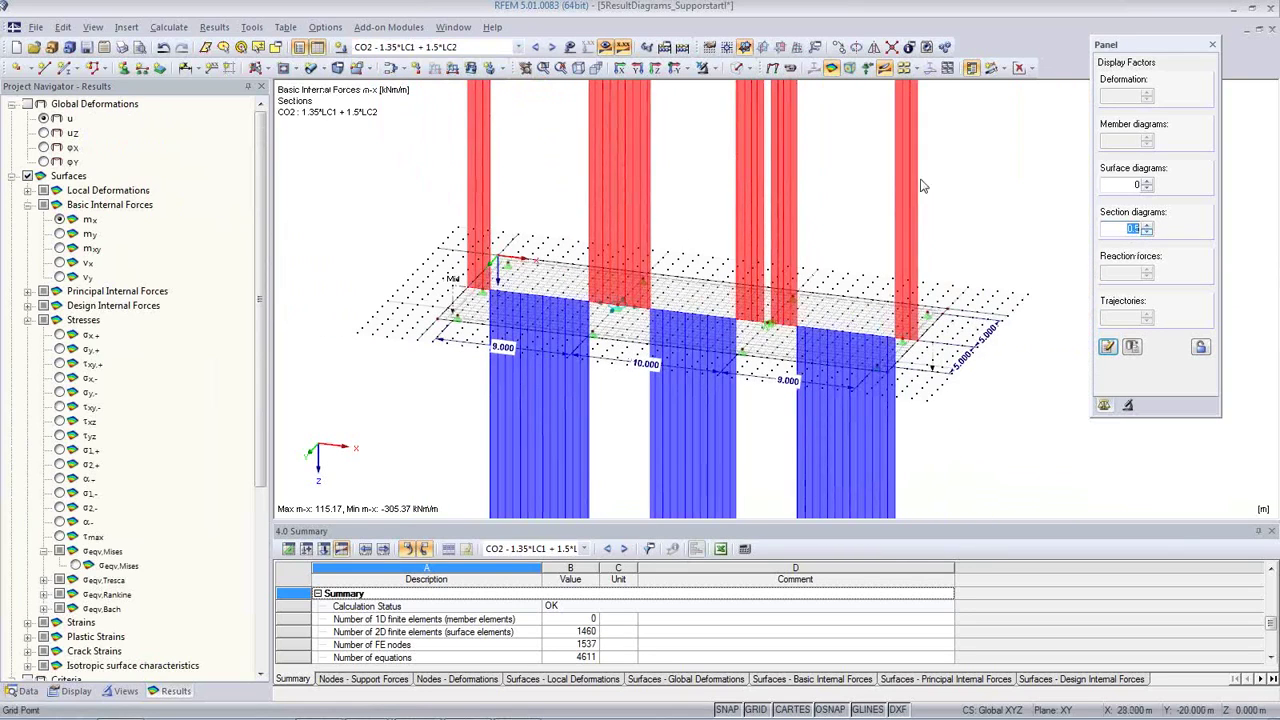
# Display the sigma-x,+ stresses for load combination CO1 with the average region Reg 1 turned off.
pyautogui.click(535, 47)
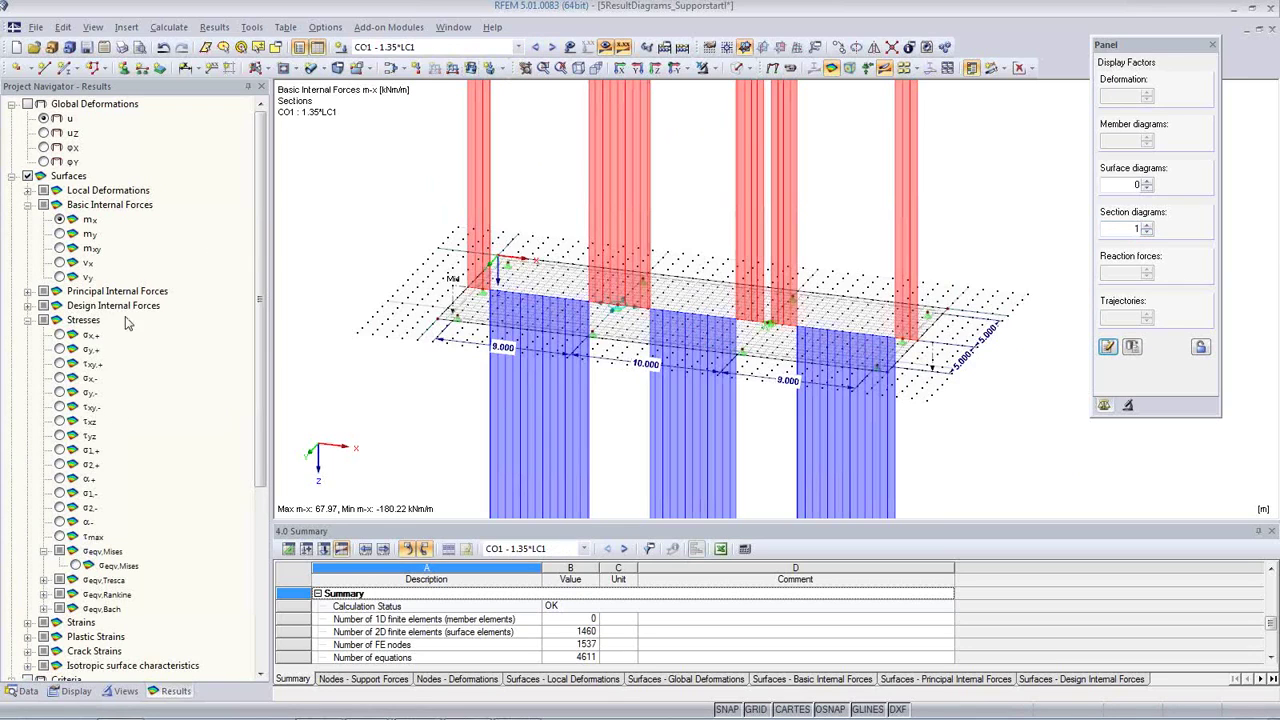
pyautogui.click(24, 691)
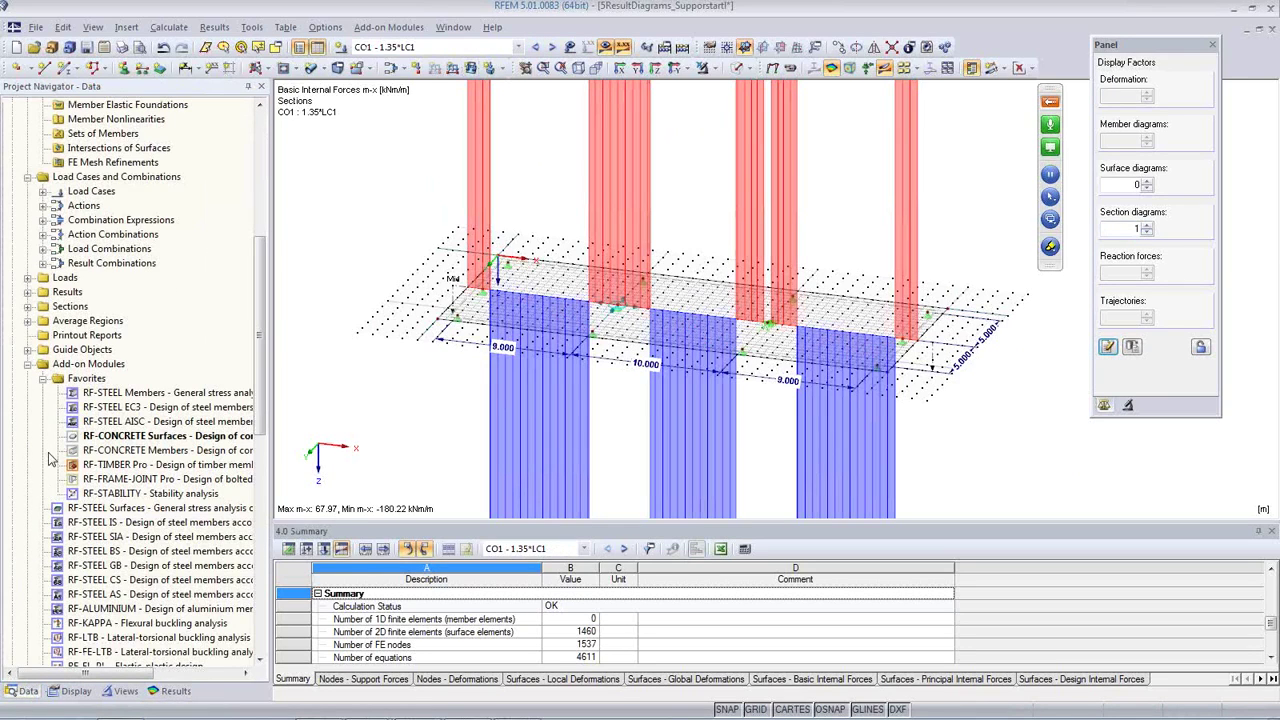
pyautogui.click(170, 691)
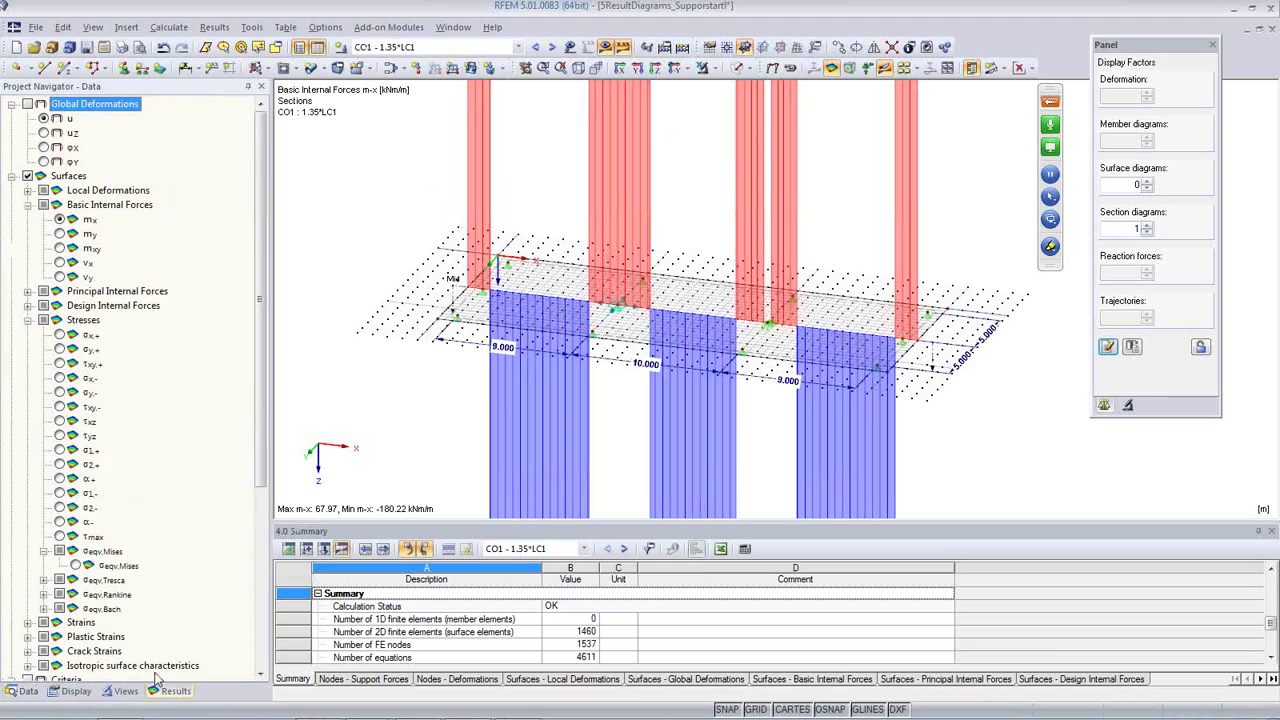
pyautogui.scroll(-5, 98, 455)
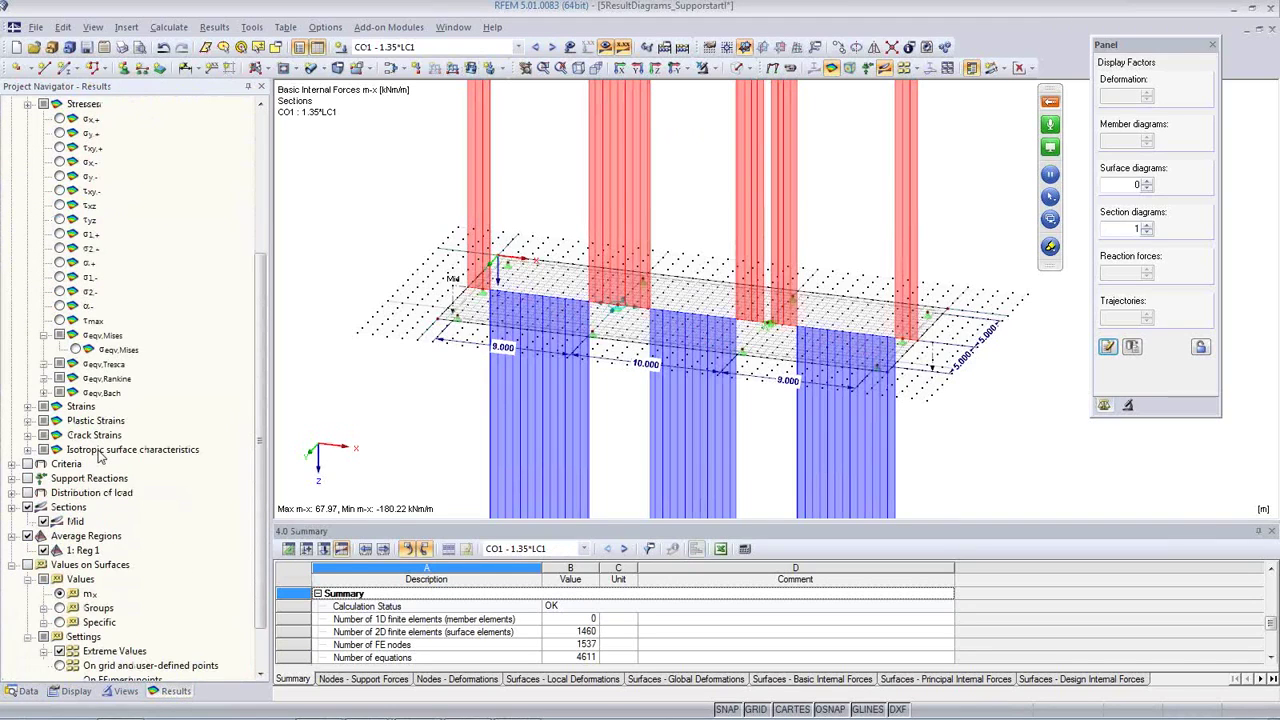
pyautogui.click(60, 119)
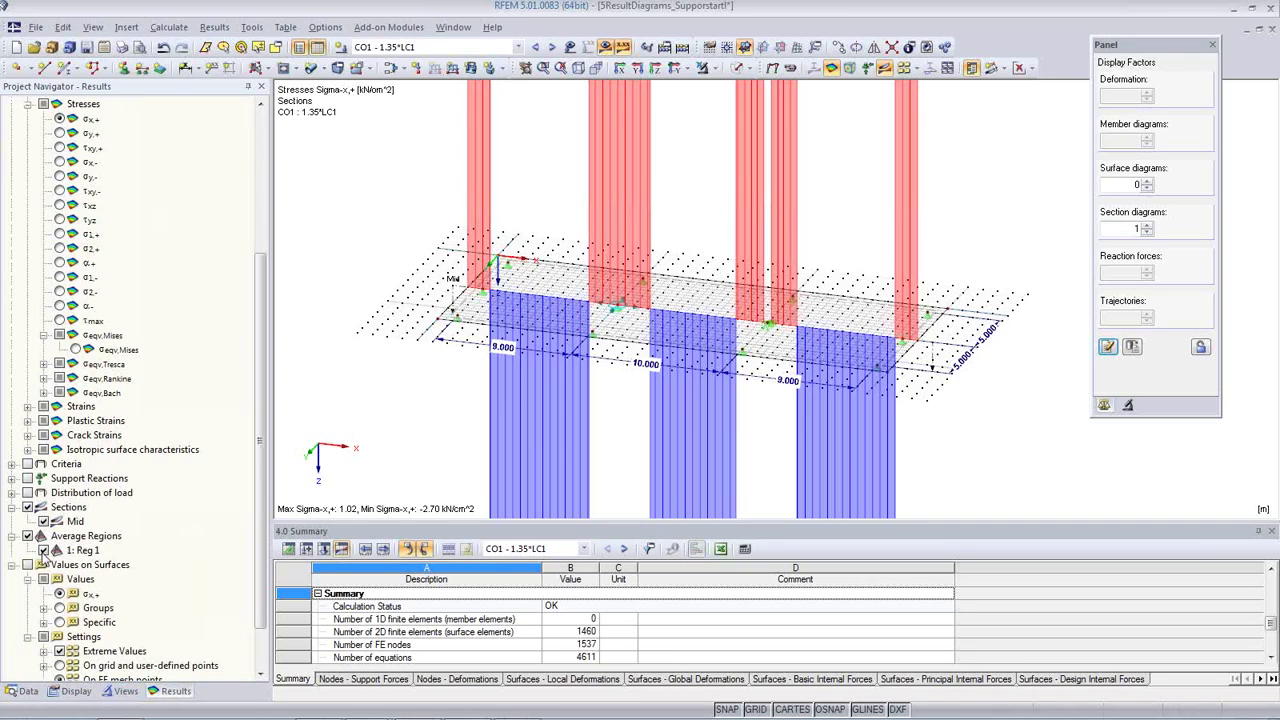
# Switch to load case LC1 - Self-weight and recalculate the model to show its results.
pyautogui.click(518, 47)
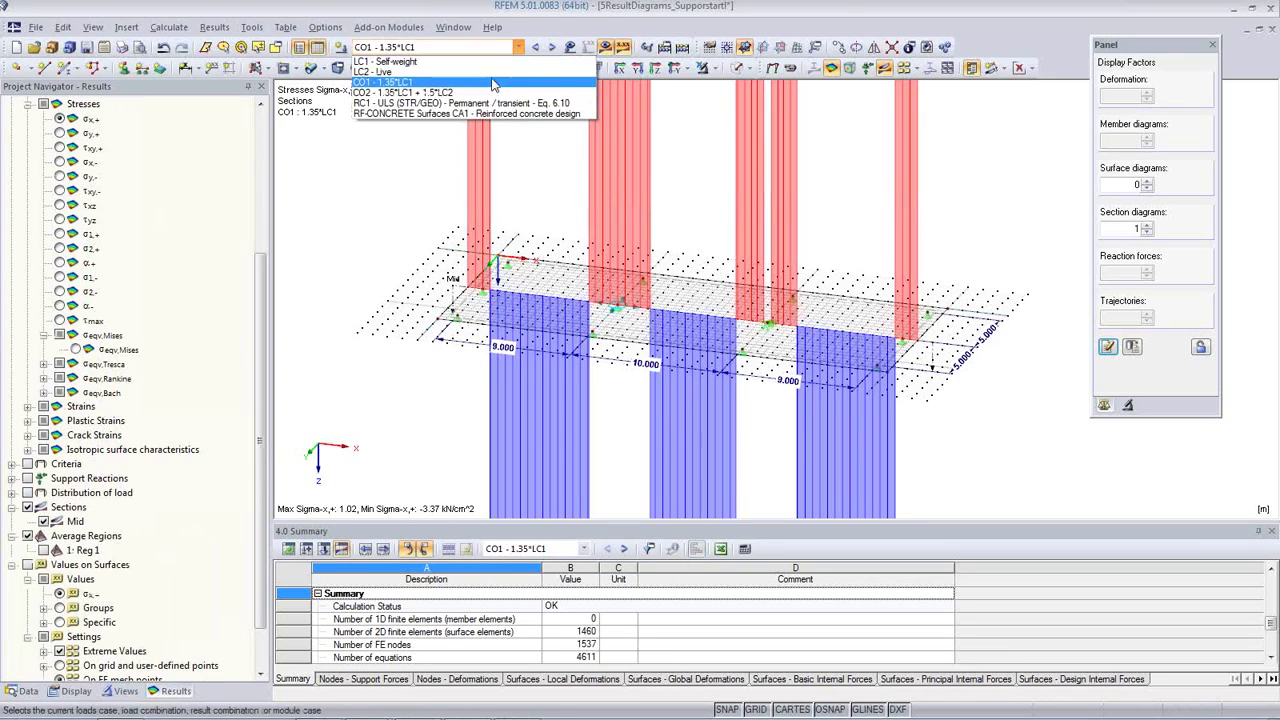
pyautogui.click(490, 114)
pyautogui.click(535, 47)
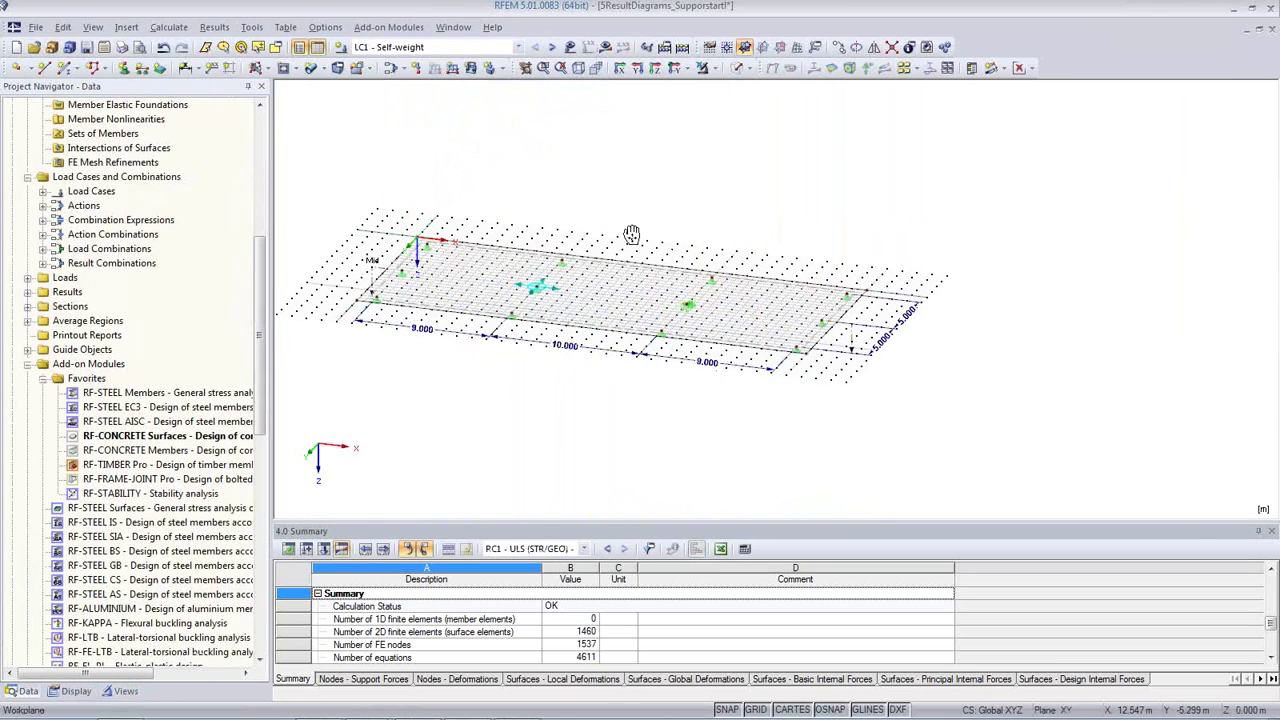
pyautogui.scroll(2, 673, 300)
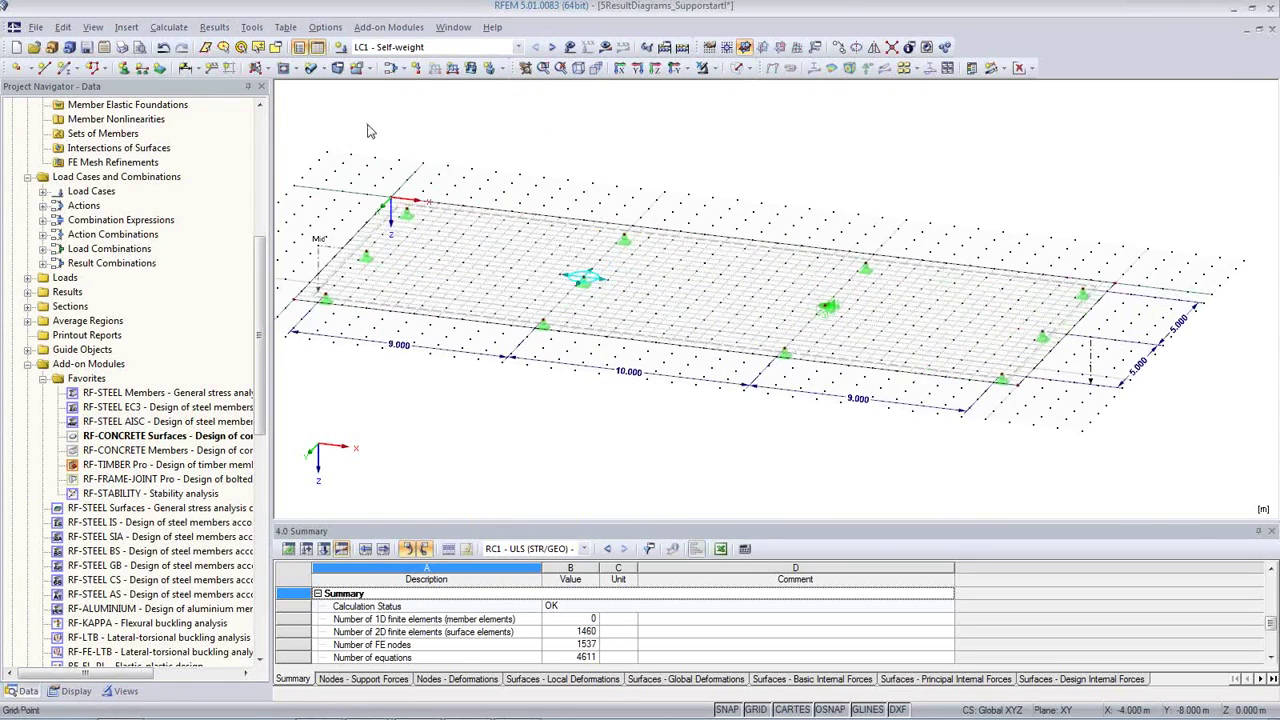
pyautogui.click(168, 27)
pyautogui.click(183, 47)
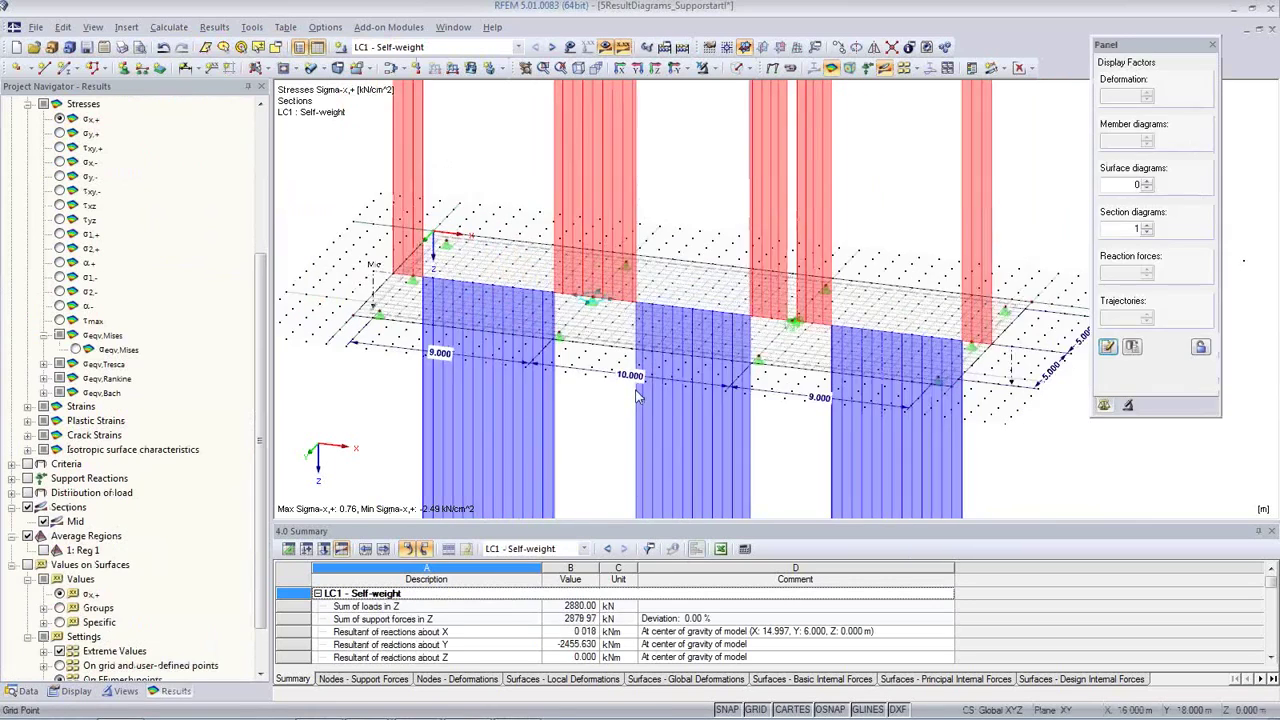
# Set the section diagrams display factor to 0 so the LC1 results lie flat on the slab.
pyautogui.moveTo(637, 395); pyautogui.dragTo(700, 380, button='middle')
pyautogui.doubleClick(1138, 229)
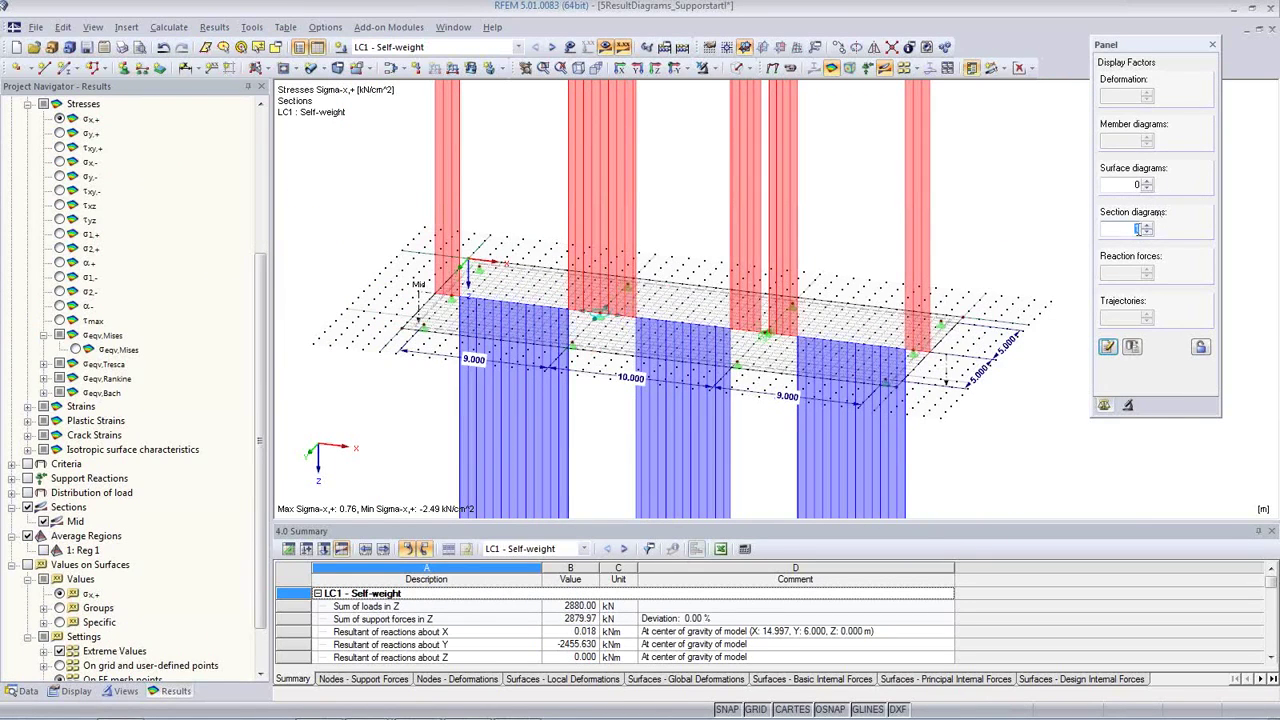
pyautogui.click(1108, 347)
pyautogui.scroll(3, 623, 328)
pyautogui.scroll(4, 623, 328)
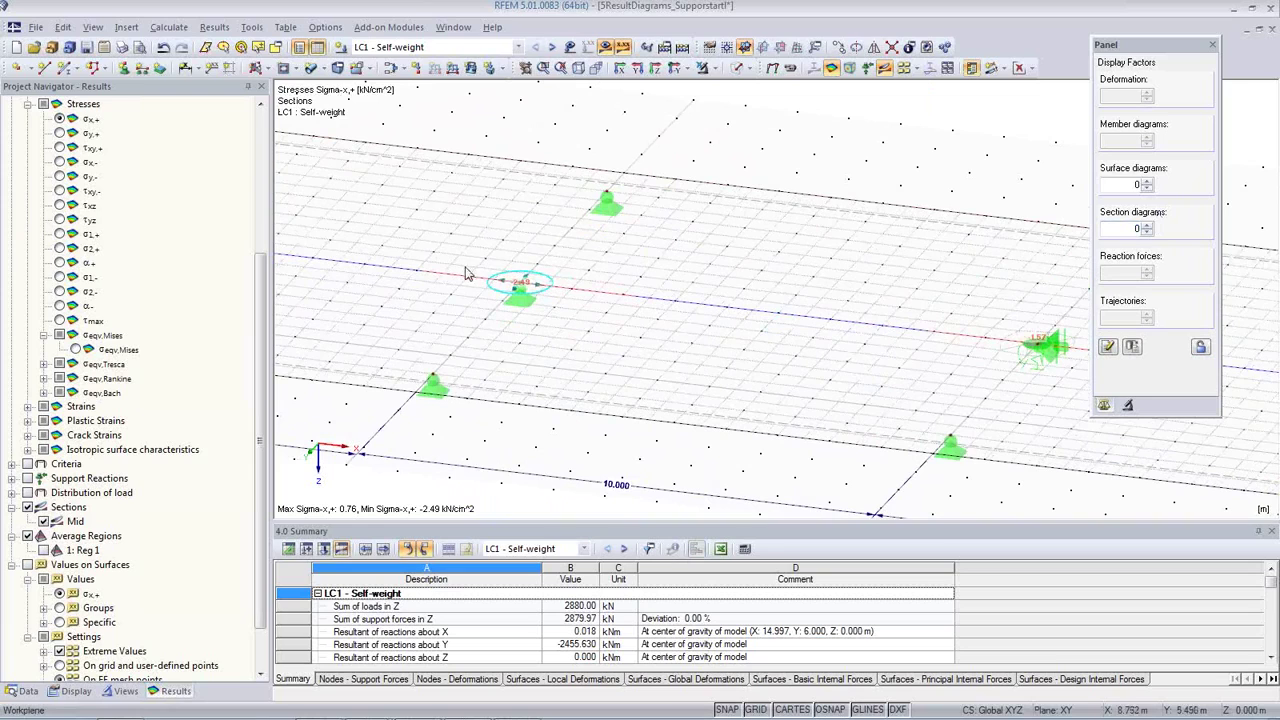
# Inspect the LC1 section stresses around both inner supports and switch the result display to the basic internal force mx.
pyautogui.scroll(-2, 569, 257)
pyautogui.moveTo(569, 257); pyautogui.dragTo(647, 225, button='middle')
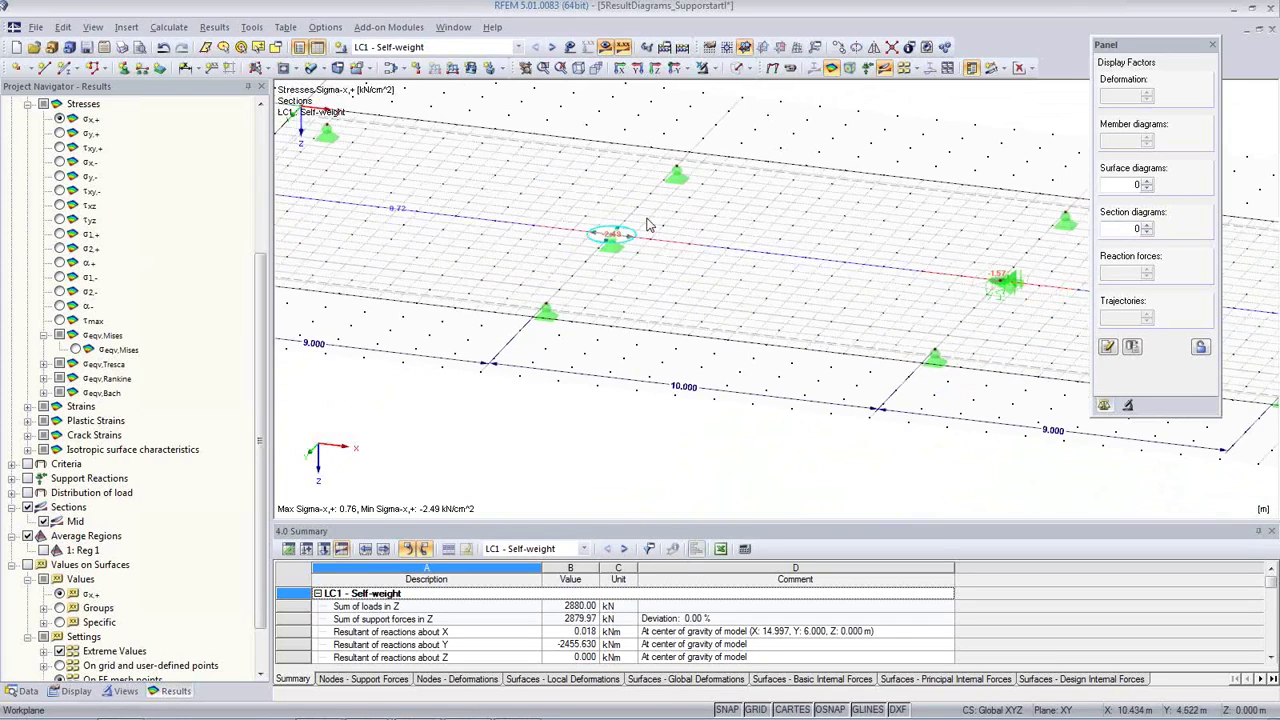
pyautogui.scroll(-1, 672, 260)
pyautogui.moveTo(255, 352); pyautogui.dragTo(256, 210)
pyautogui.click(59, 219)
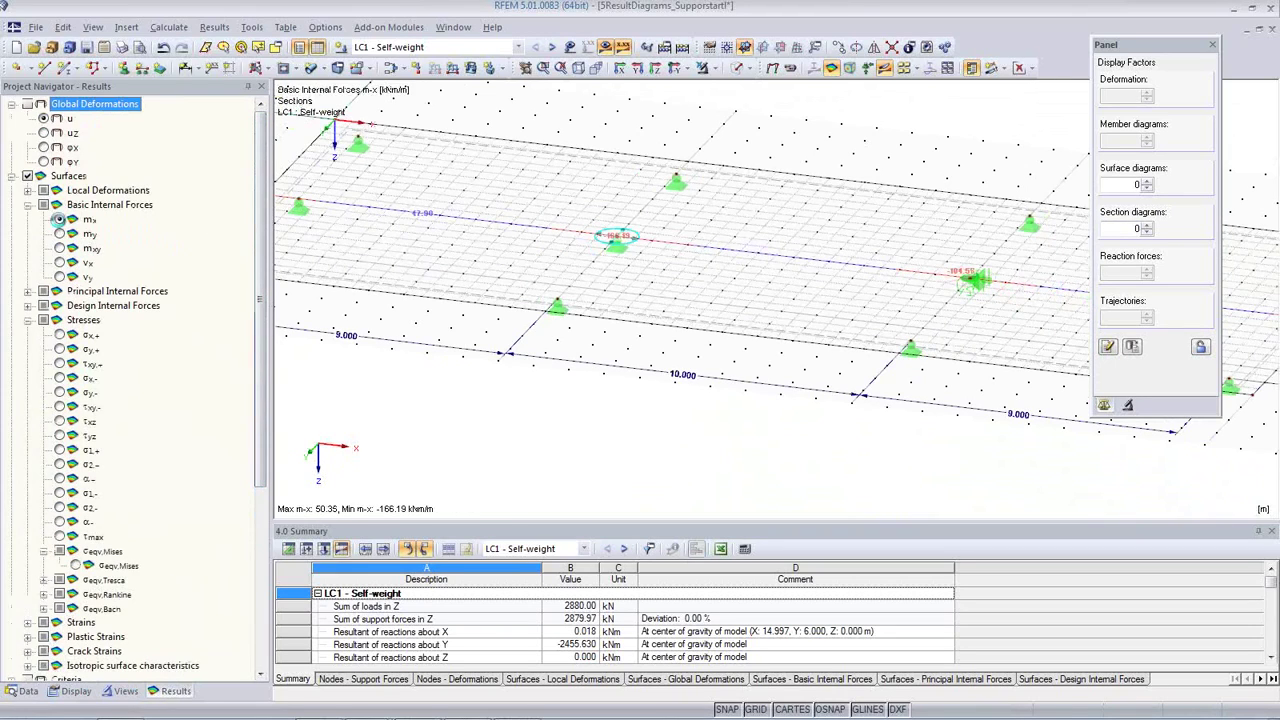
# Set the section diagrams display factor to 0.125 and hide the section results on the slab.
pyautogui.click(1147, 226)
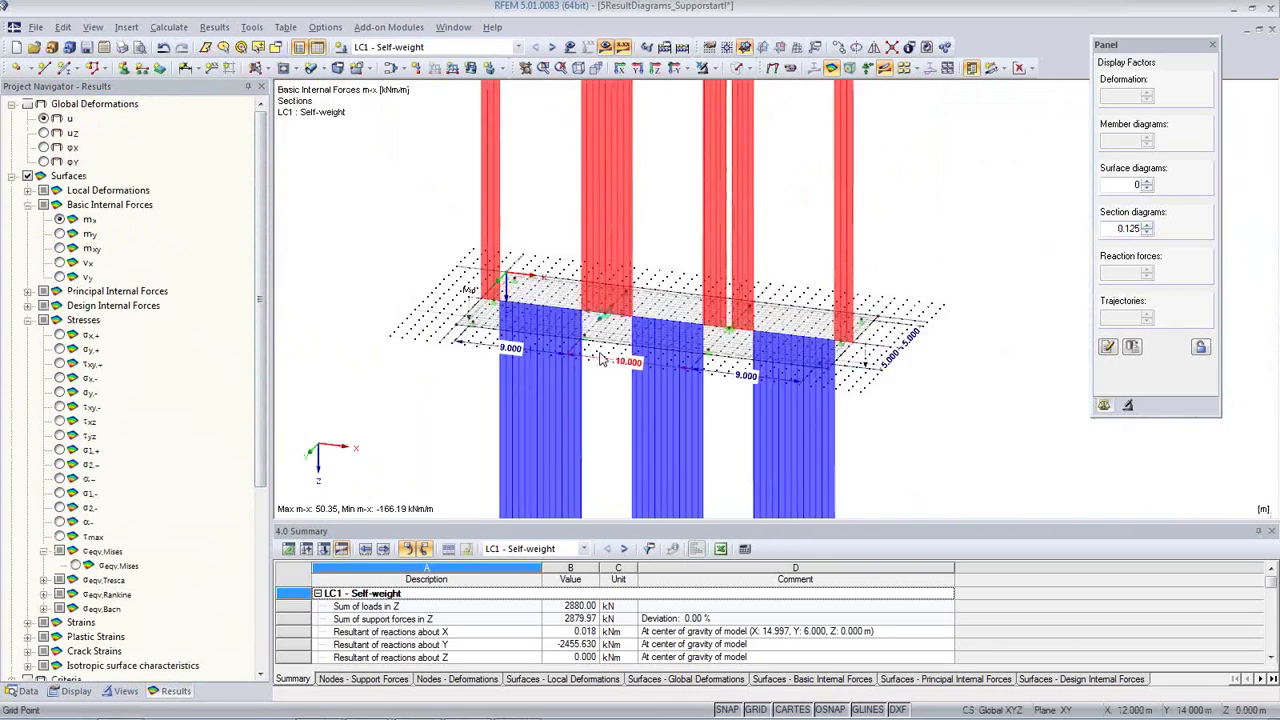
pyautogui.click(1147, 183)
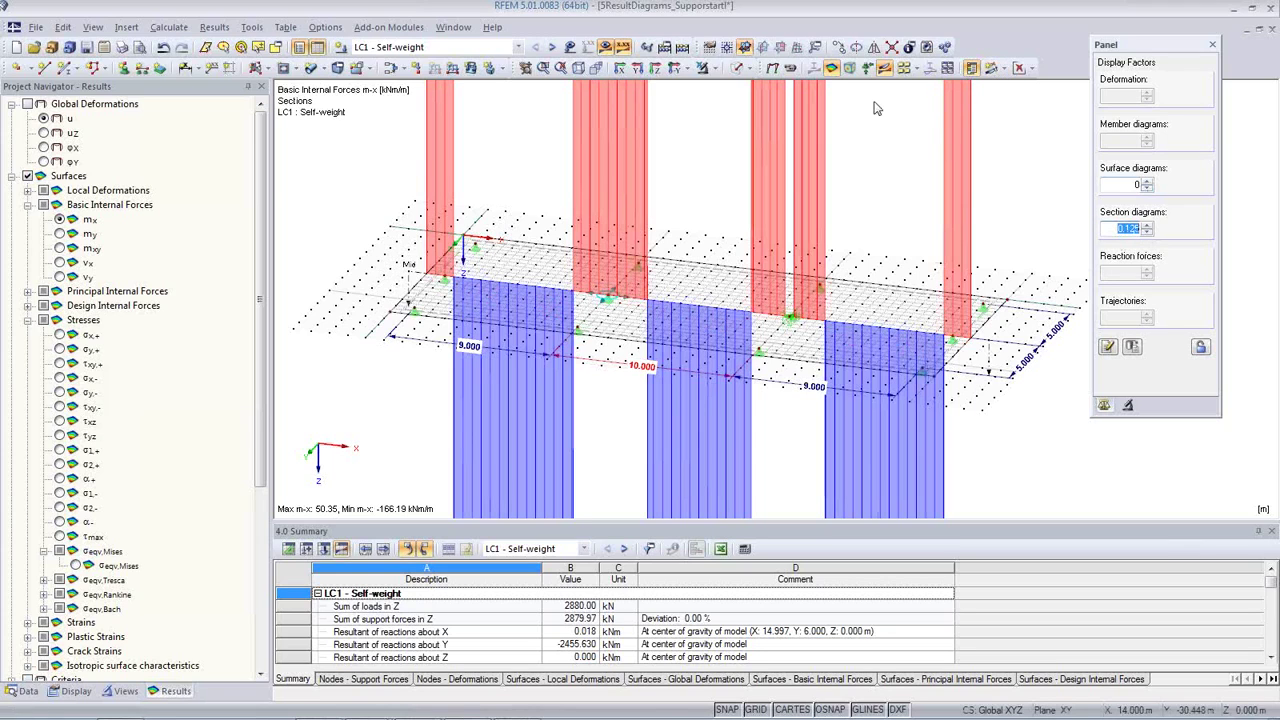
pyautogui.click(884, 68)
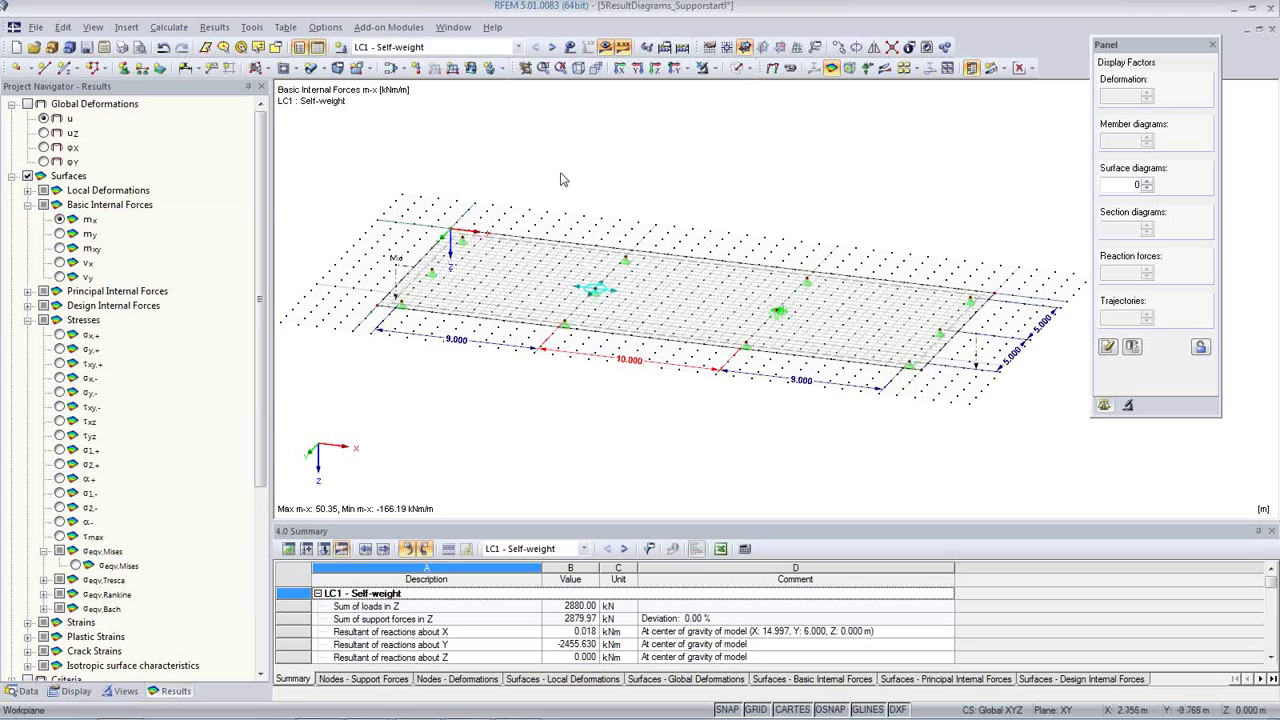
# Display the mx results for LC1 as isobands on the slab surface around the inner supports.
pyautogui.scroll(2, 597, 303)
pyautogui.scroll(4, 597, 303)
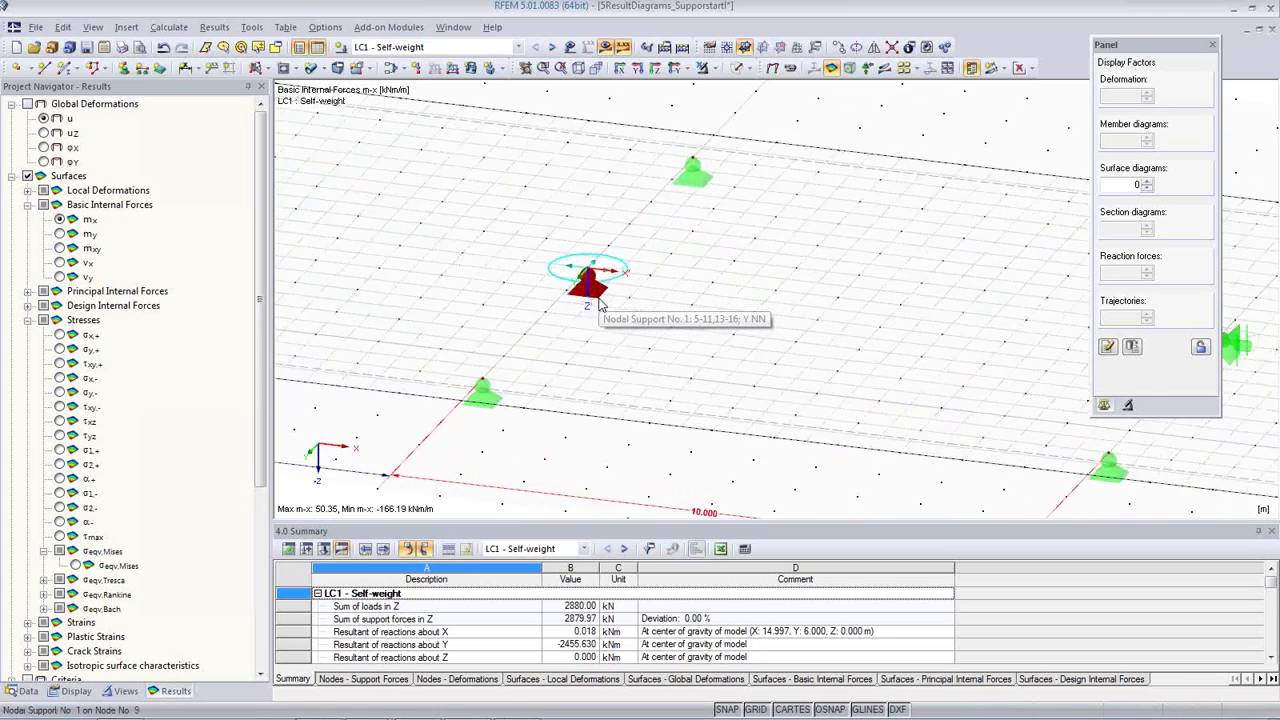
pyautogui.scroll(-3, 590, 324)
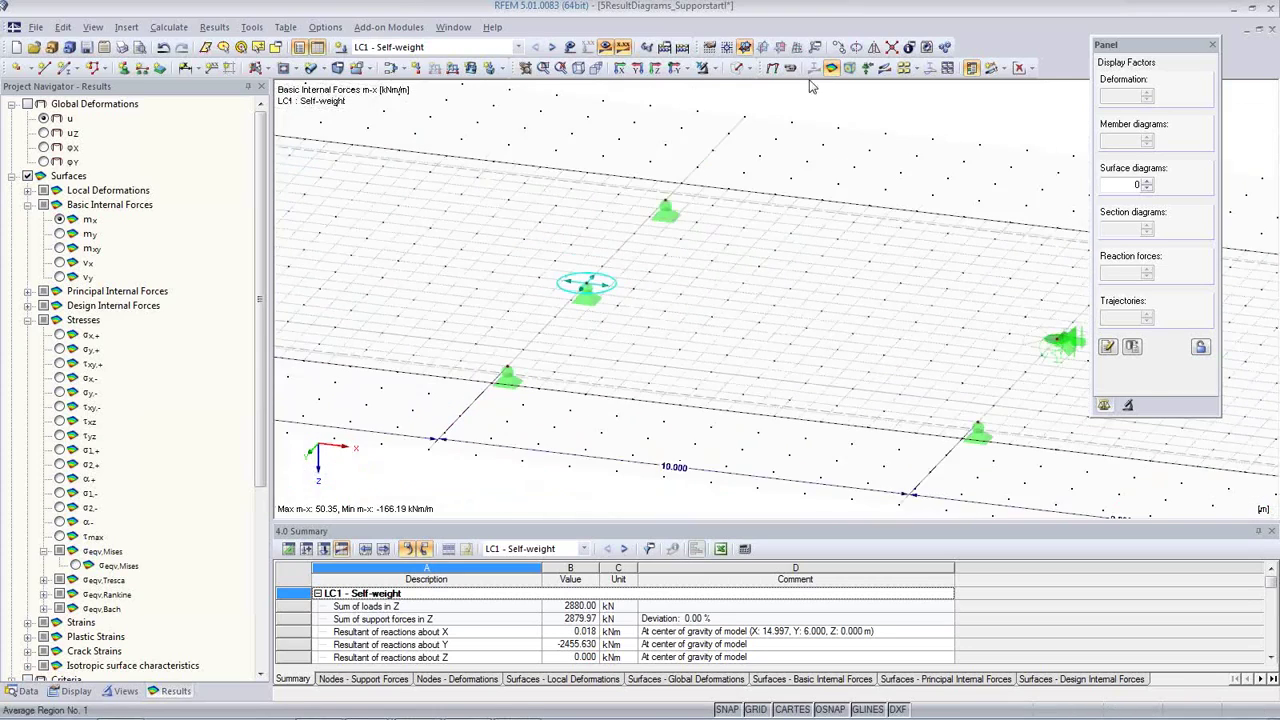
pyautogui.click(1030, 70)
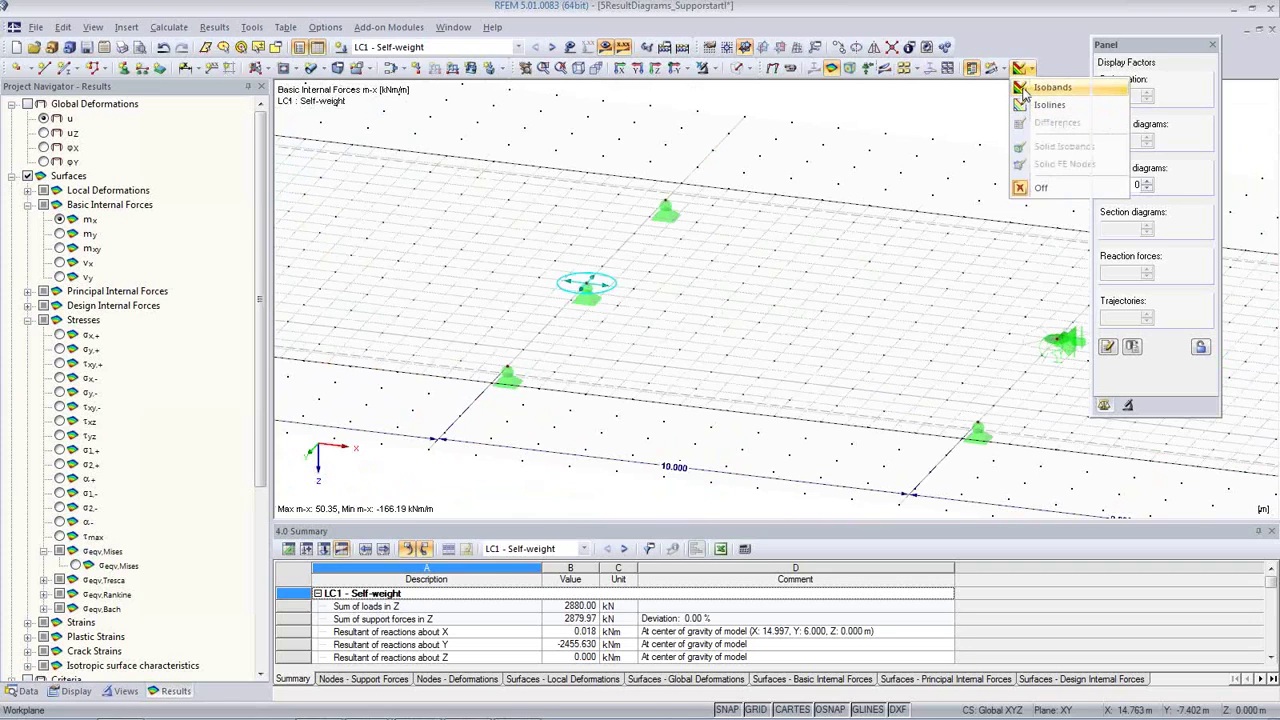
pyautogui.click(1021, 86)
pyautogui.scroll(2, 657, 300)
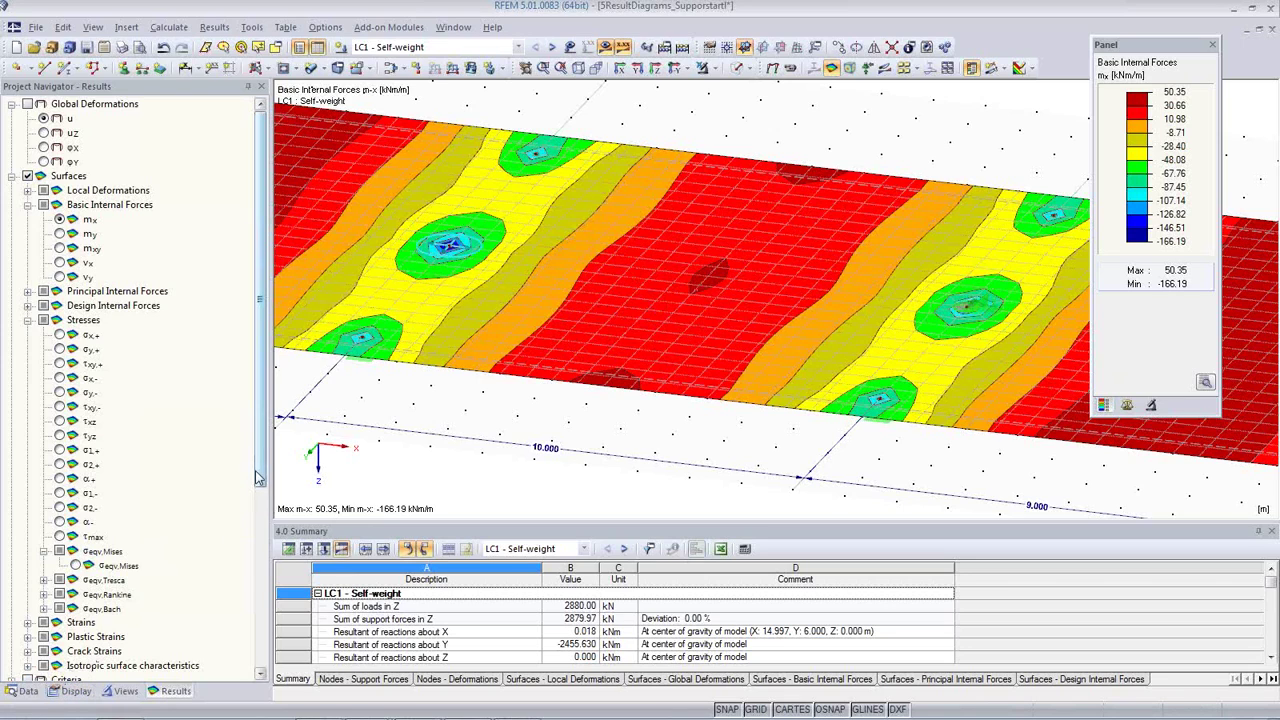
# Turn off the display of average regions in the model's display settings.
pyautogui.click(22, 691)
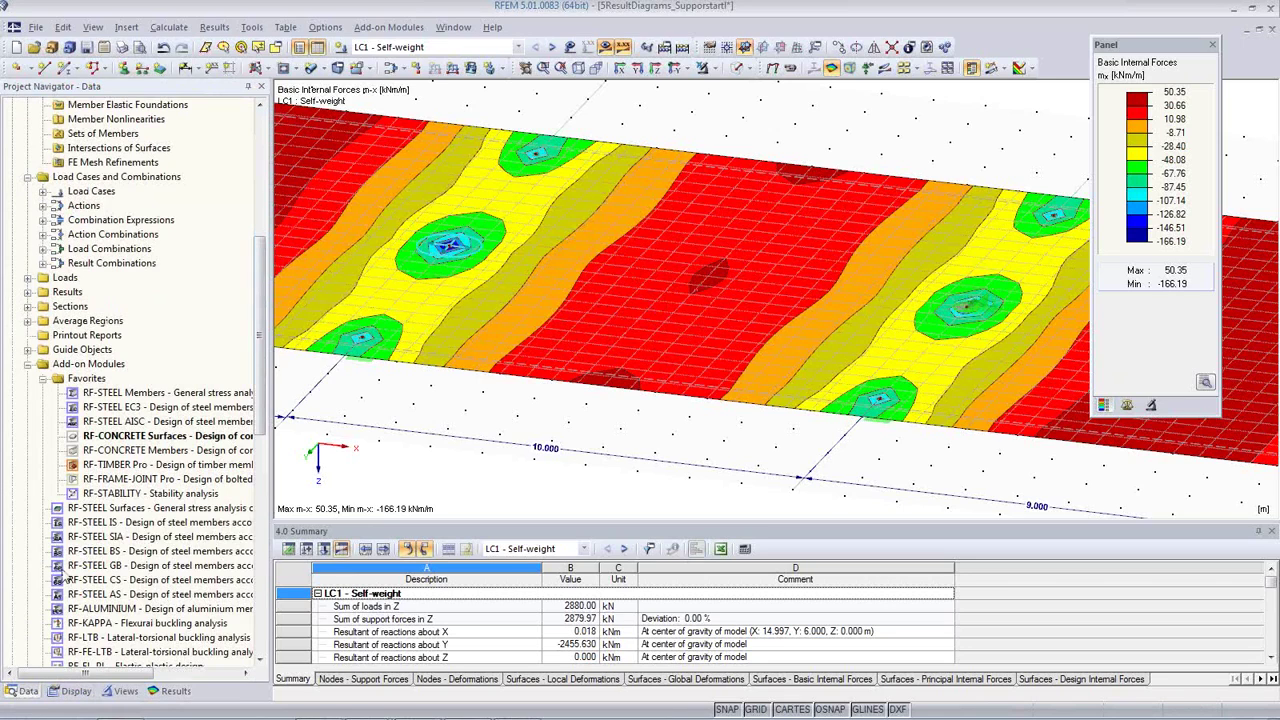
pyautogui.click(29, 321)
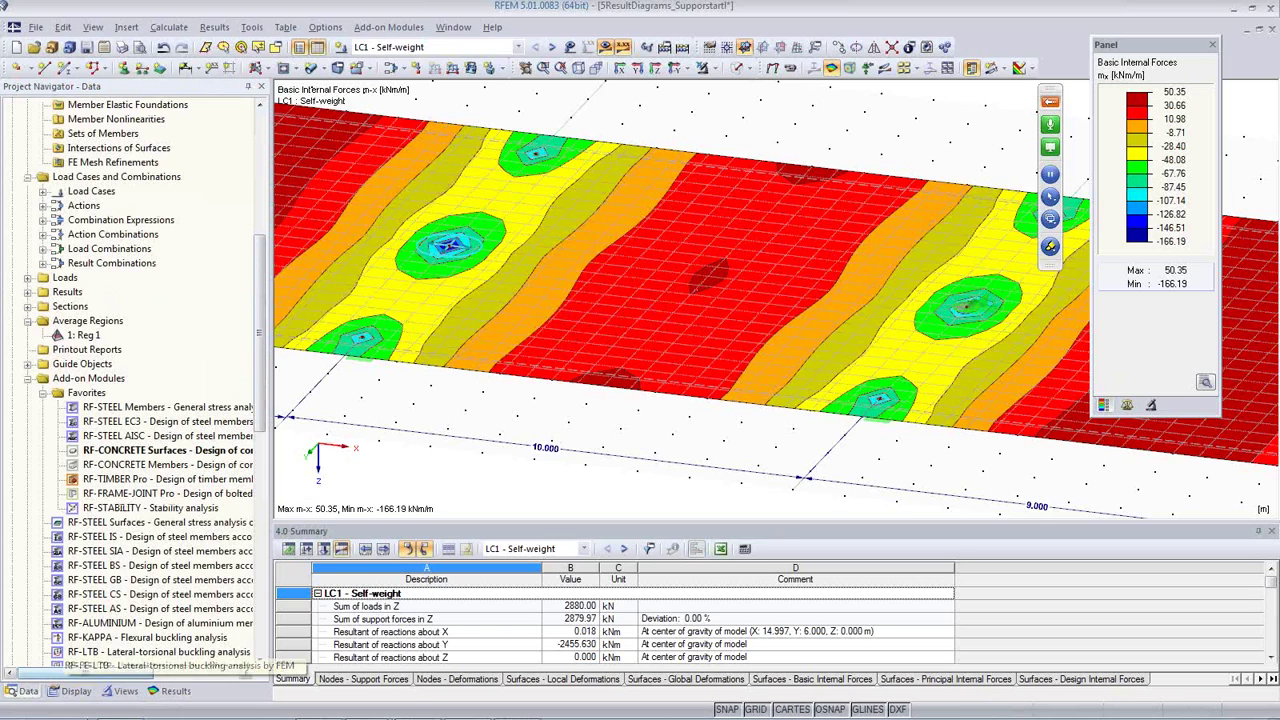
pyautogui.click(80, 693)
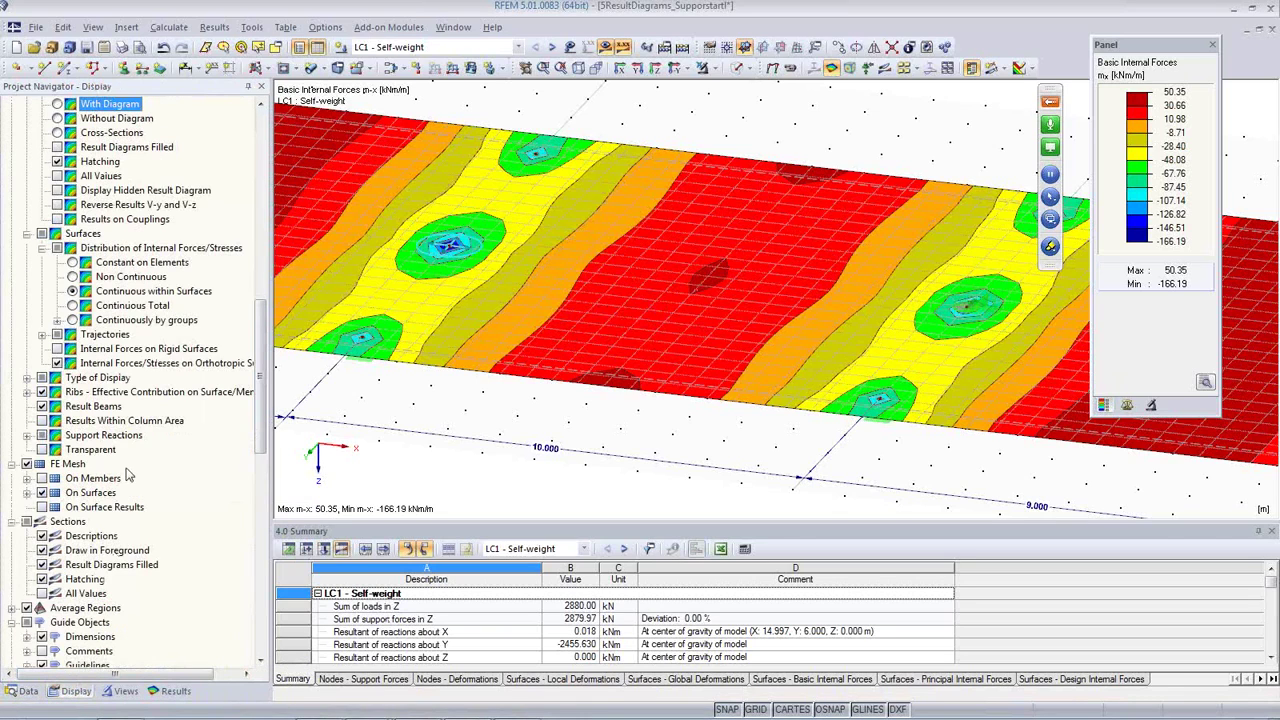
pyautogui.scroll(-6, 127, 476)
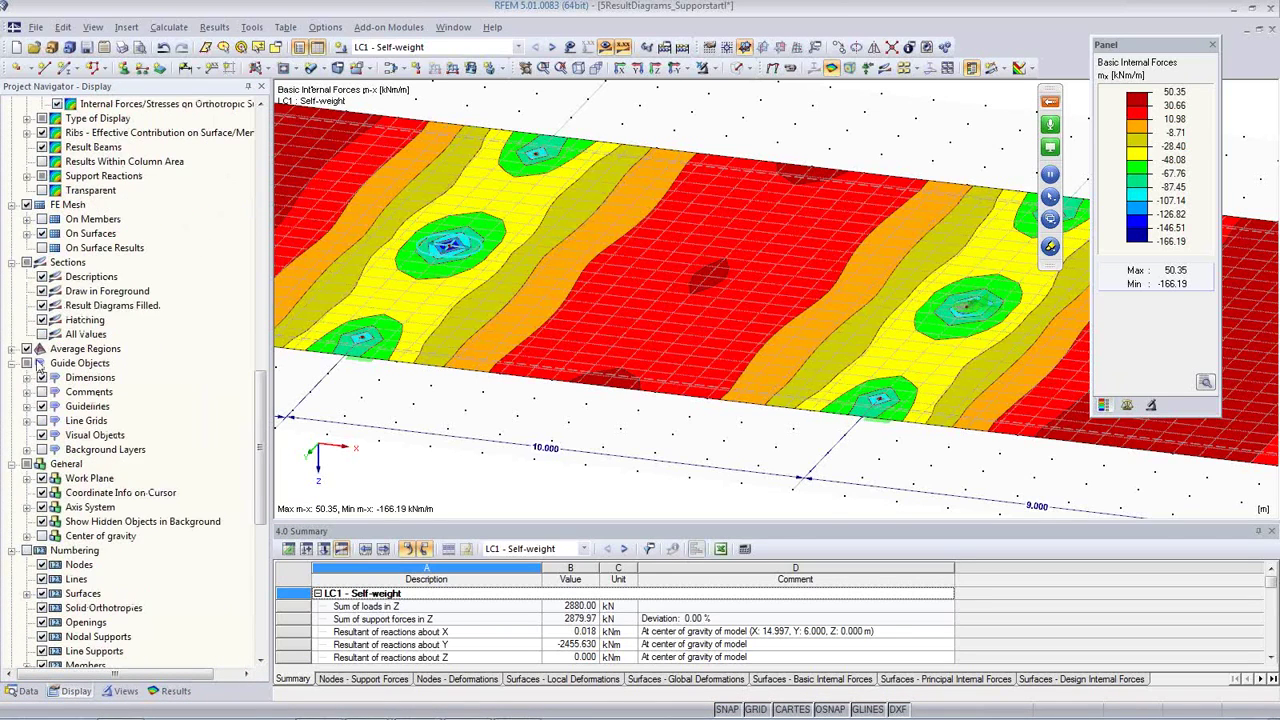
pyautogui.click(12, 349)
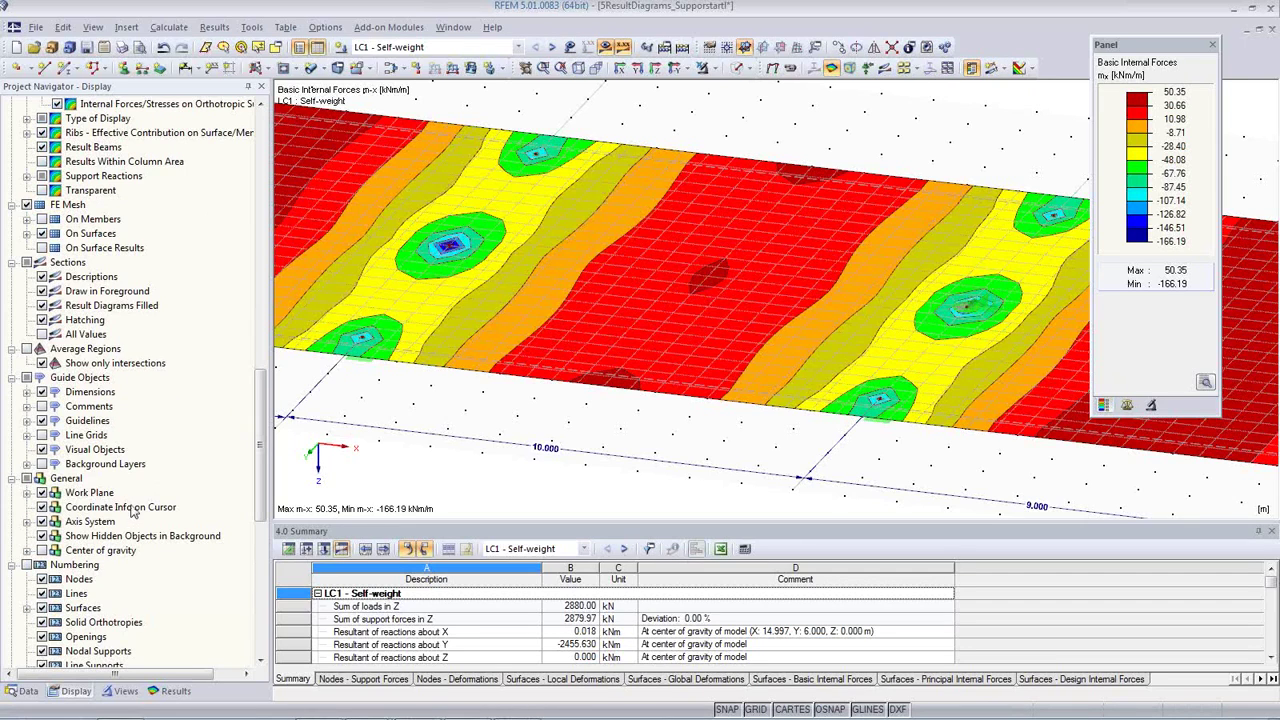
pyautogui.scroll(-1, 133, 511)
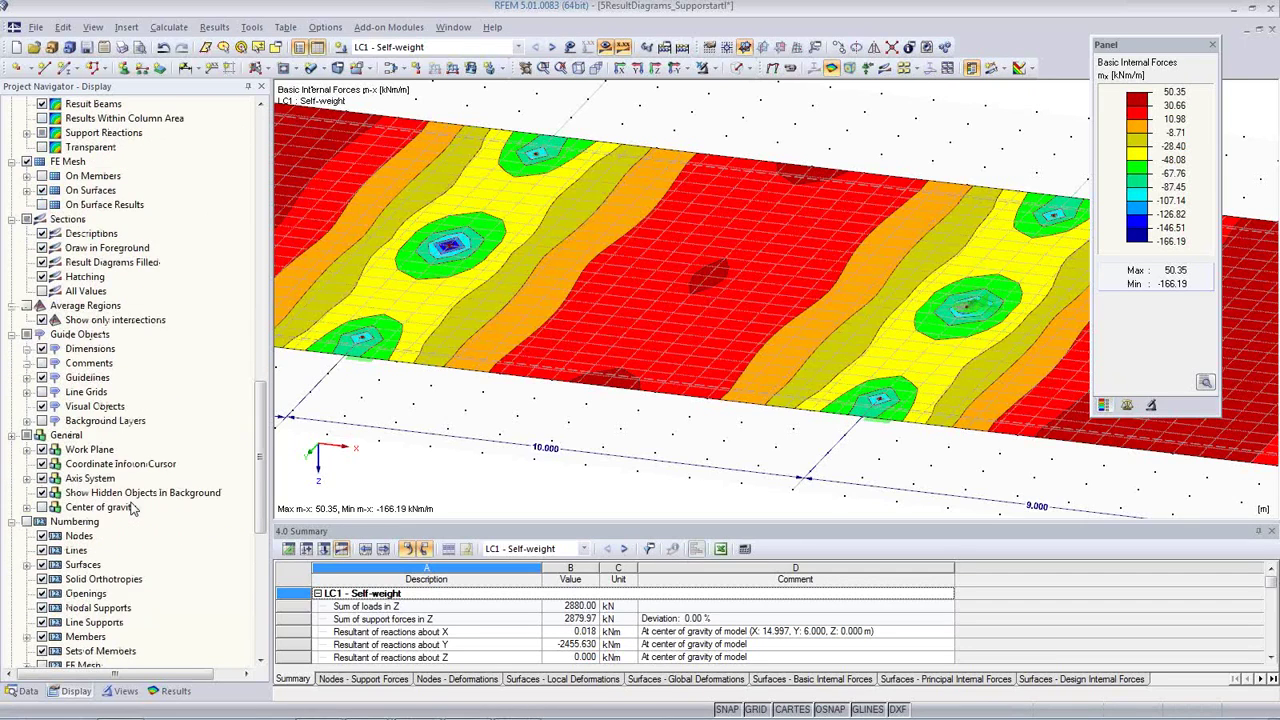
pyautogui.click(42, 291)
# Show the section results over the mx isobands and set the section diagrams display factor to 1.
pyautogui.click(884, 68)
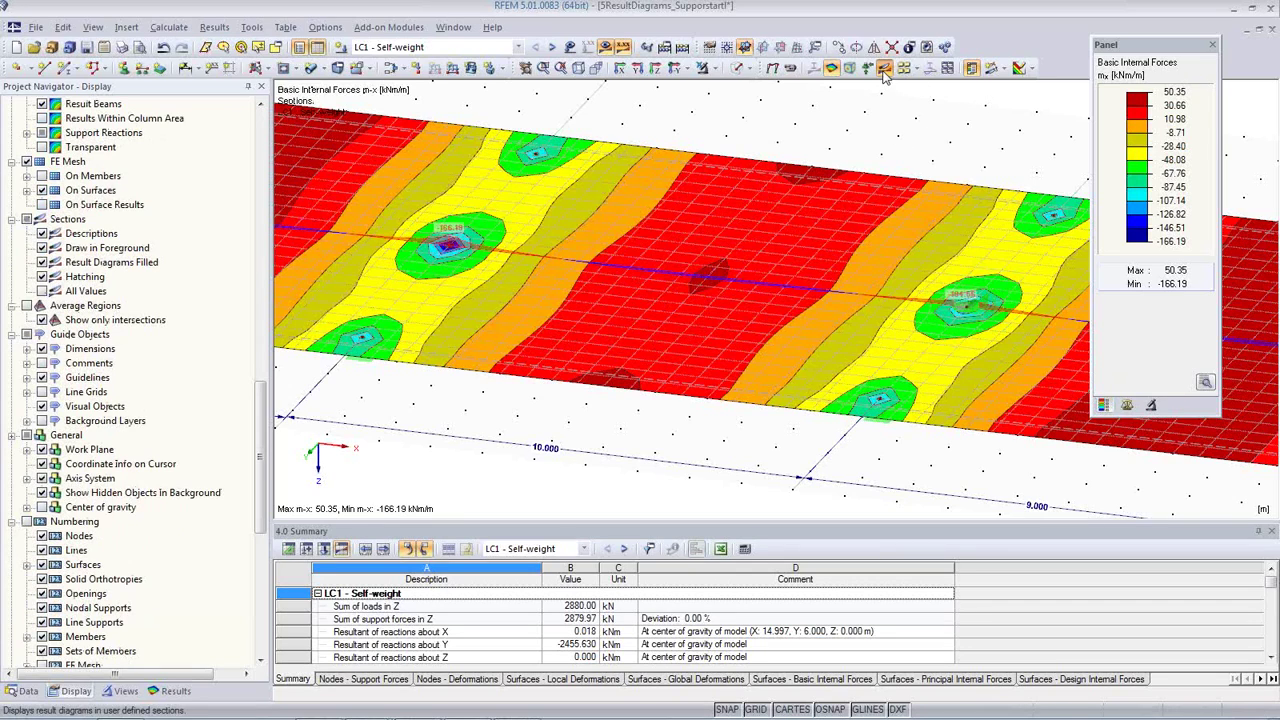
pyautogui.click(1127, 405)
pyautogui.click(1148, 226)
pyautogui.click(1148, 226)
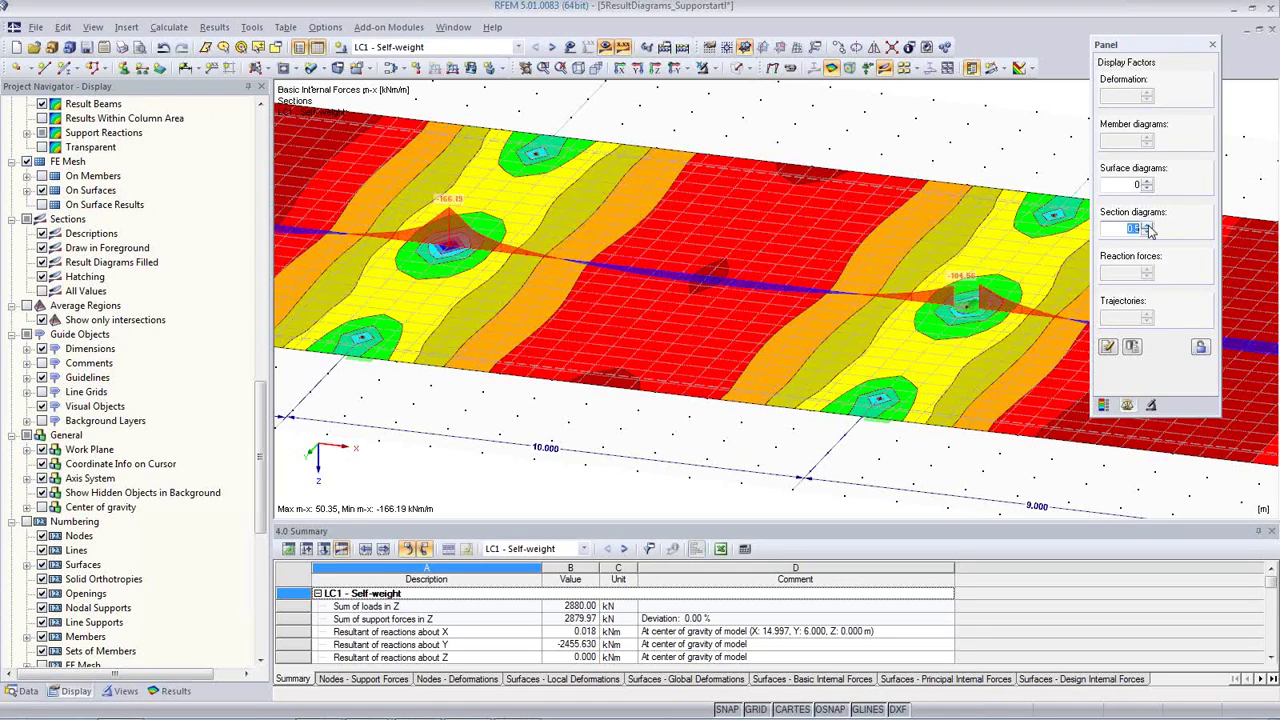
pyautogui.click(1148, 226)
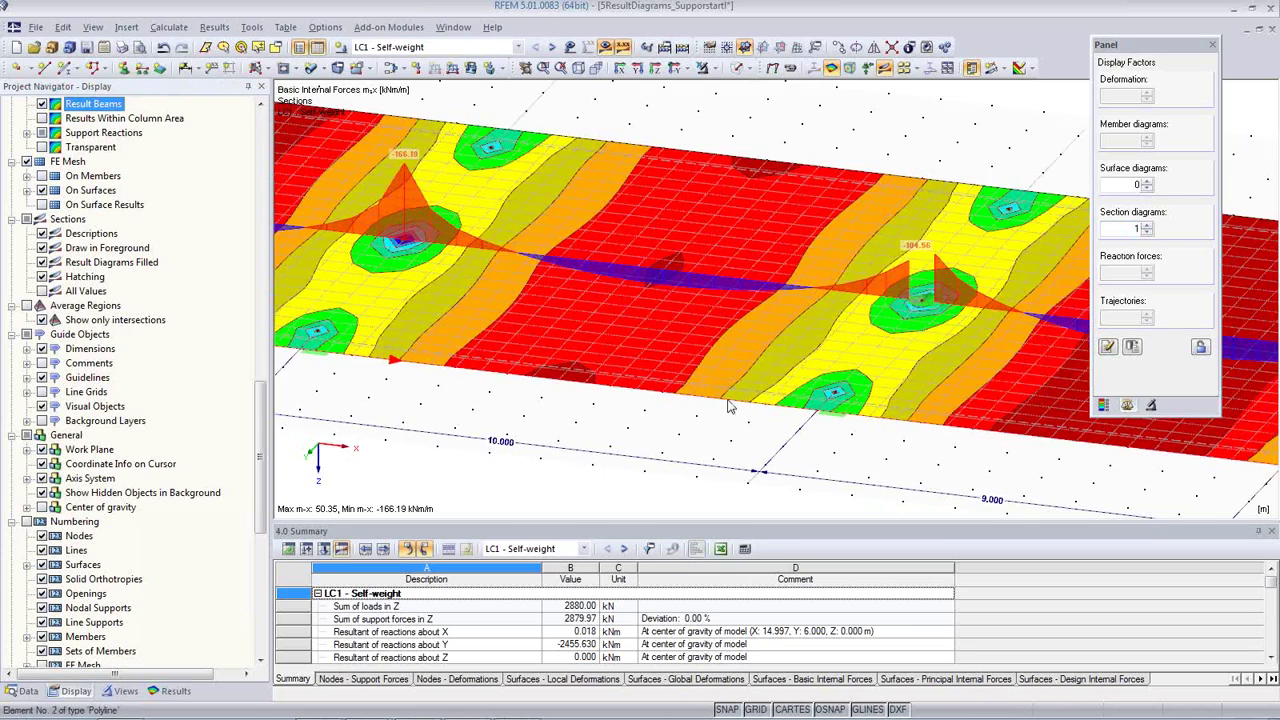
pyautogui.click(39, 308)
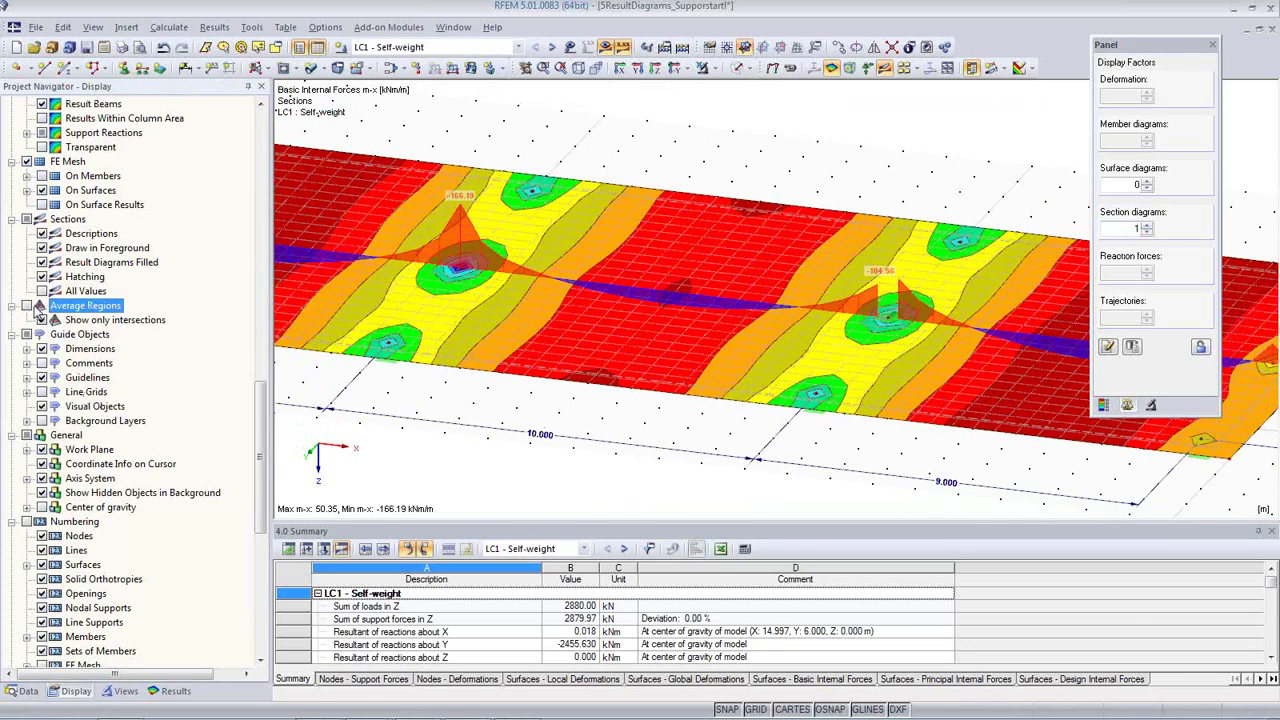
pyautogui.click(27, 305)
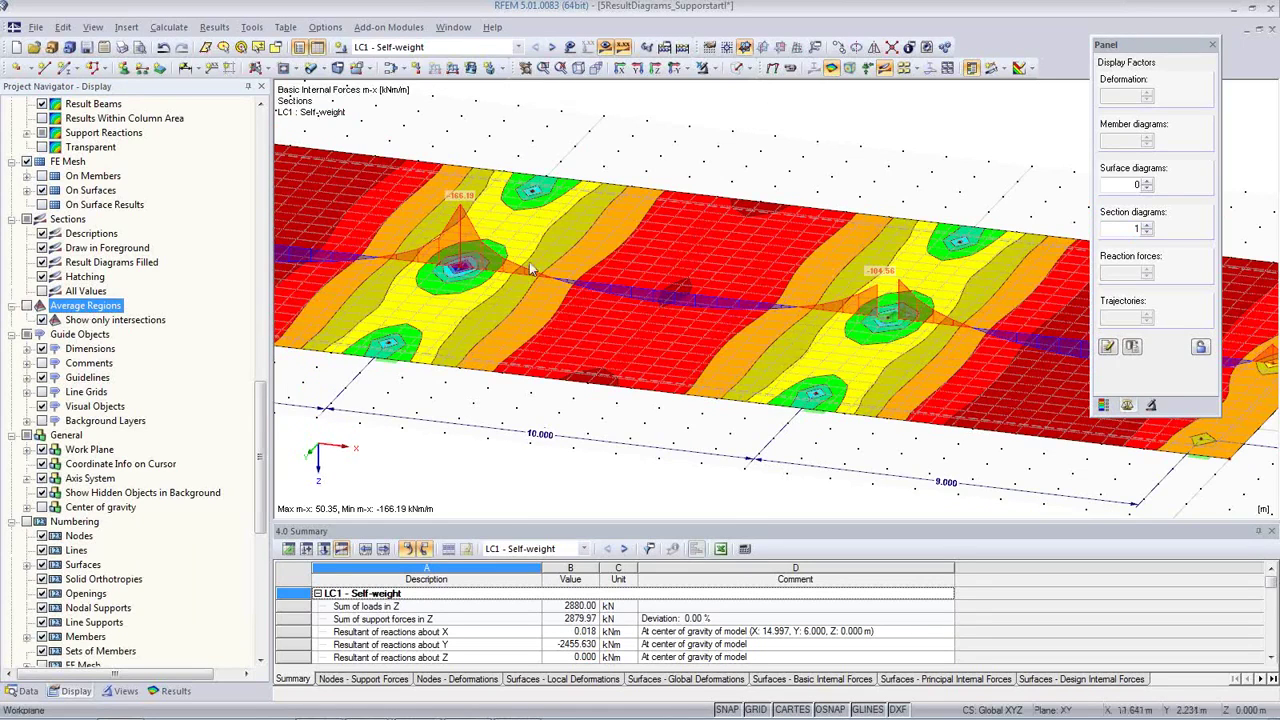
# Copy the longitudinal section Mid to both long edges of the slab.
pyautogui.moveTo(296, 471); pyautogui.dragTo(480, 280, button='middle')
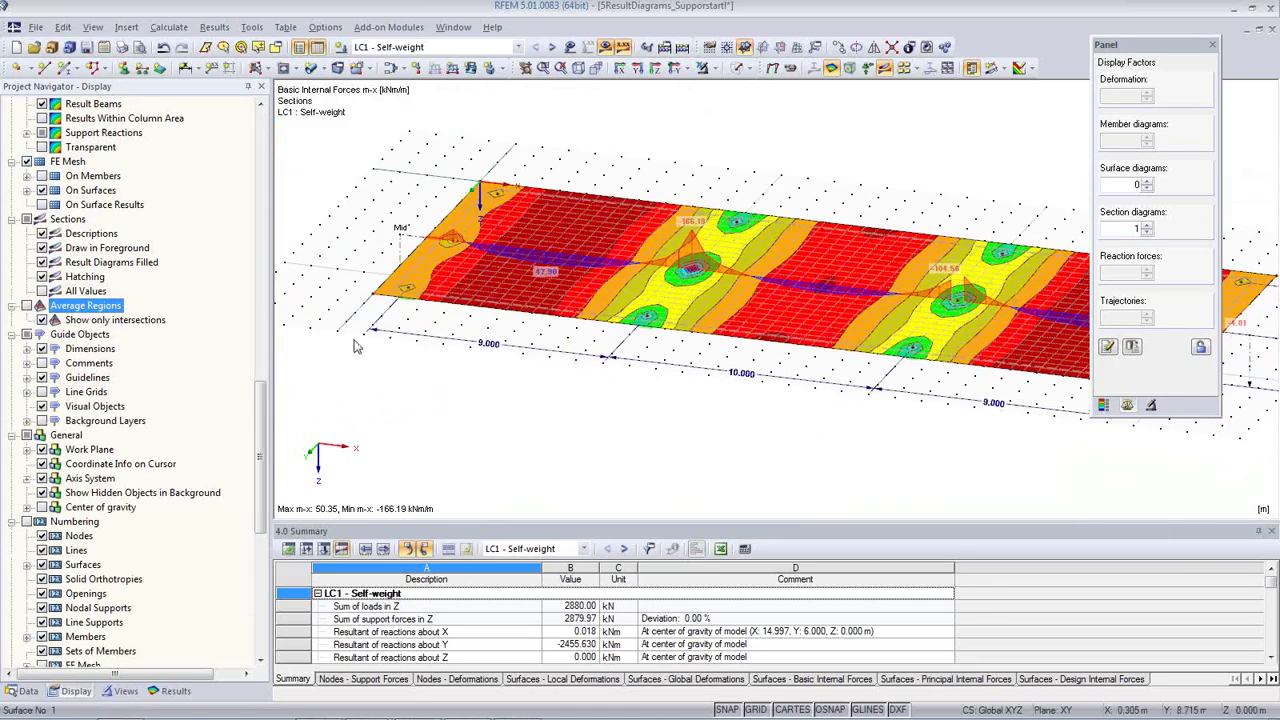
pyautogui.moveTo(705, 380); pyautogui.dragTo(610, 362, button='middle')
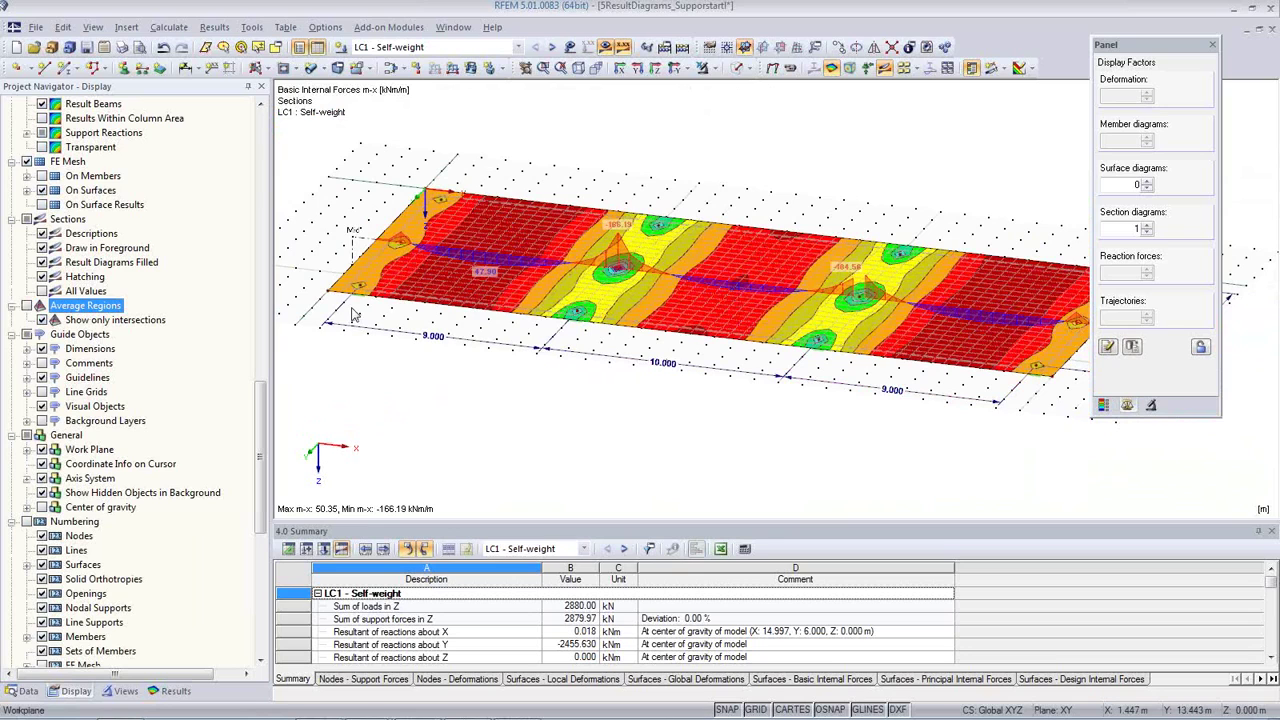
pyautogui.scroll(2, 362, 246)
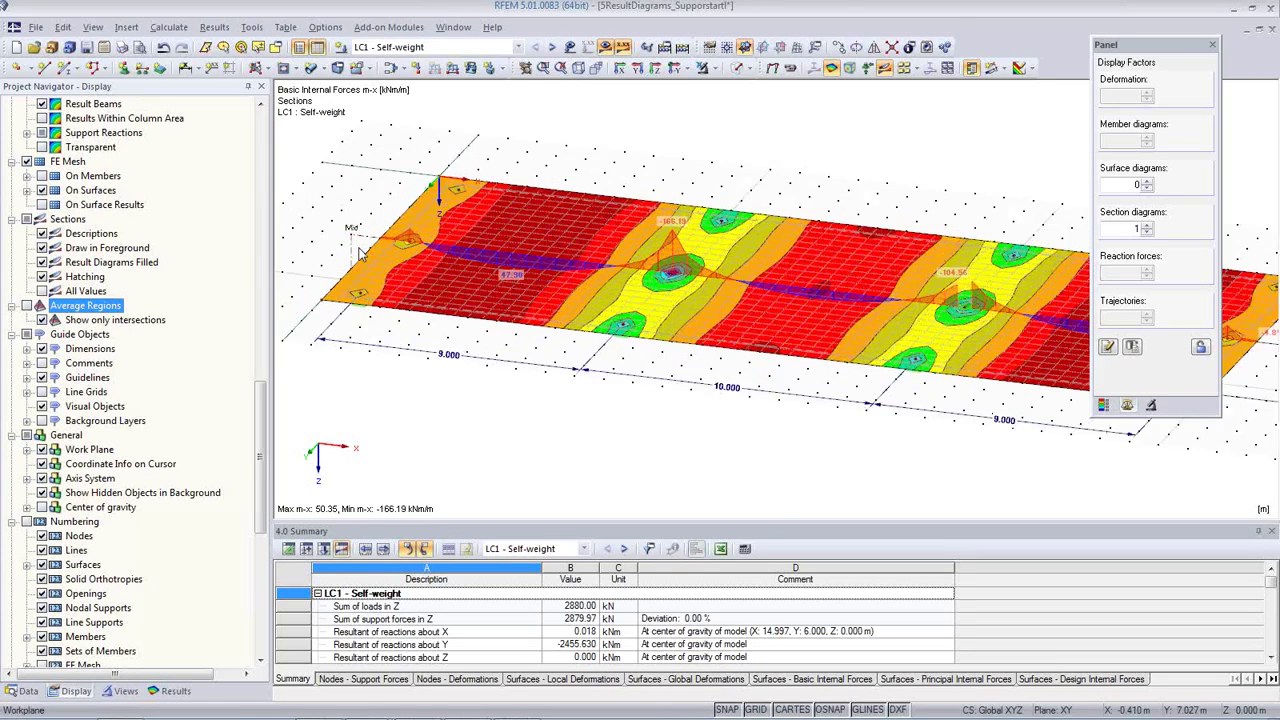
pyautogui.click(363, 242)
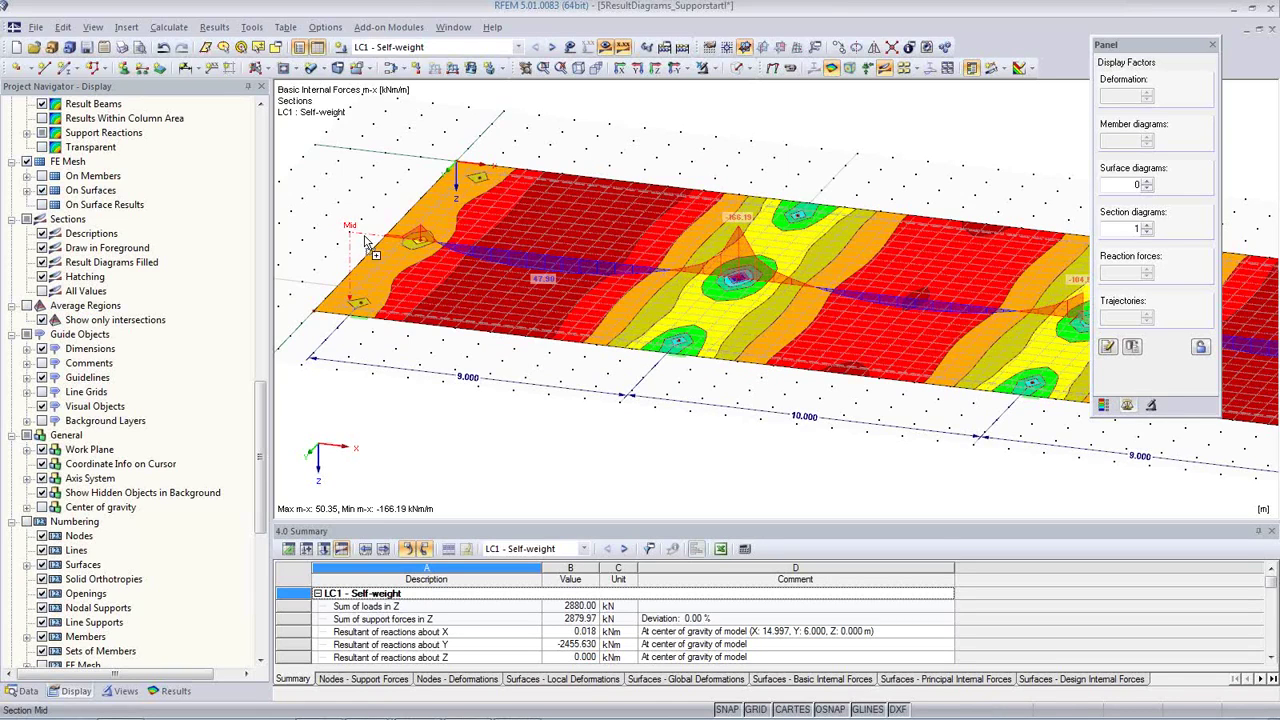
pyautogui.click(422, 165)
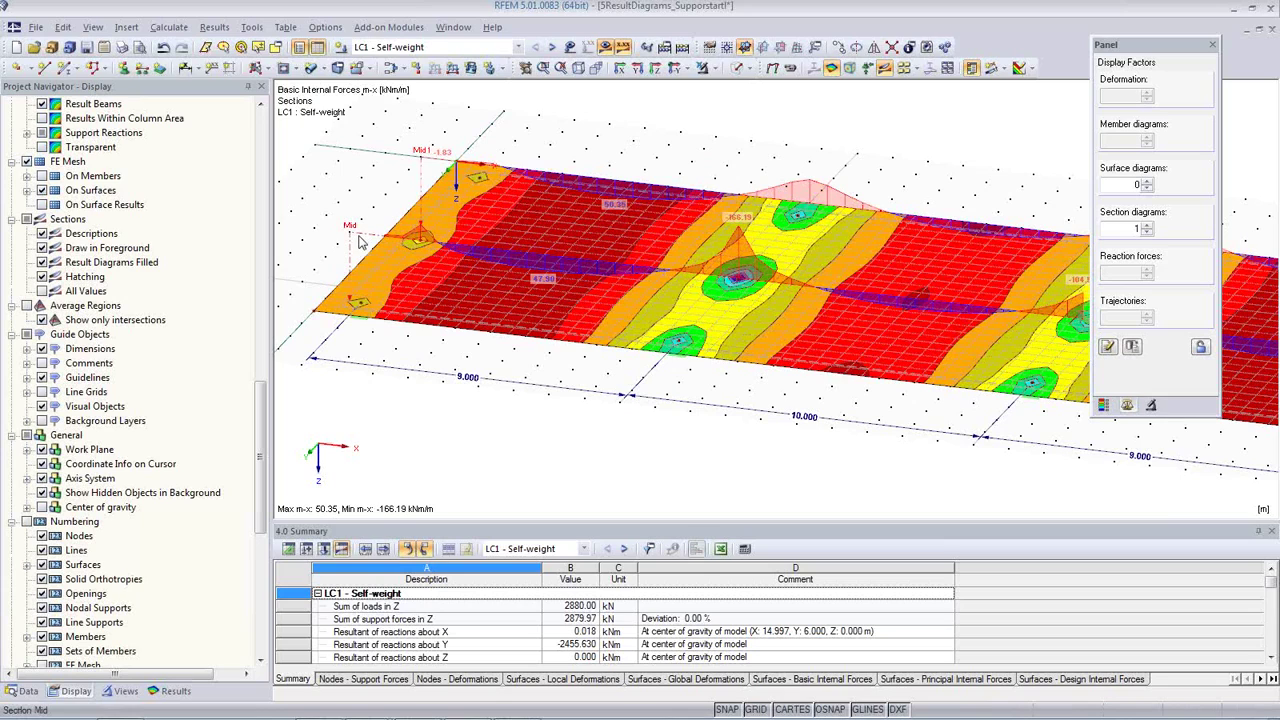
pyautogui.keyDown('ctrl'); pyautogui.hscroll(-2, 282, 320); pyautogui.keyUp('ctrl')
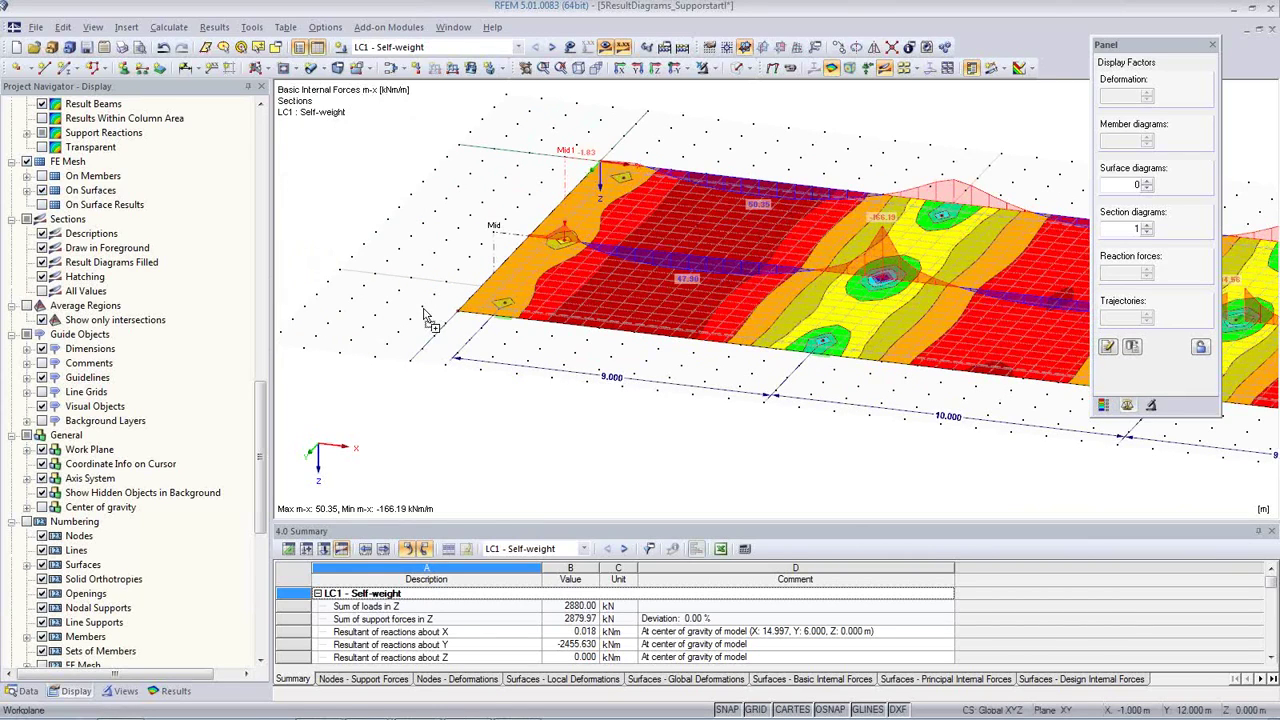
pyautogui.click(424, 318)
pyautogui.scroll(-3, 476, 353)
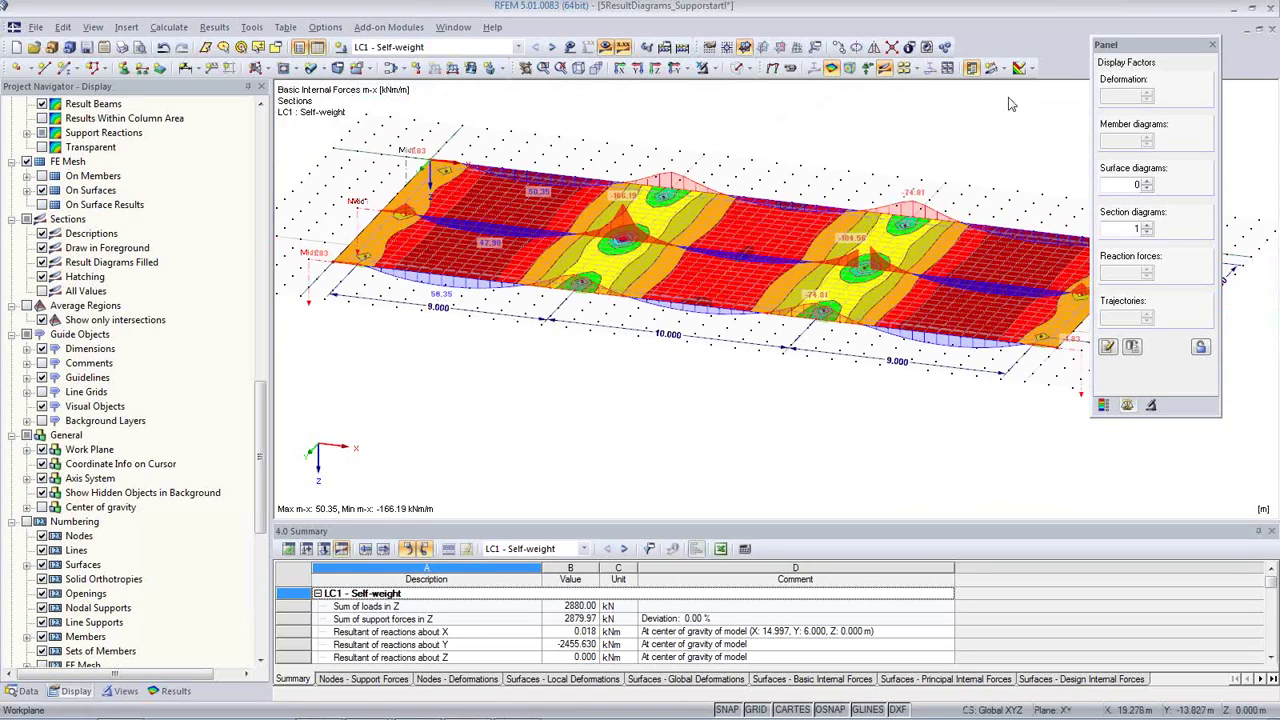
# Create a transverse section through the first inner support row from 10, 14, 0 to 10, -2, 0 m and review its result diagrams.
pyautogui.click(988, 72)
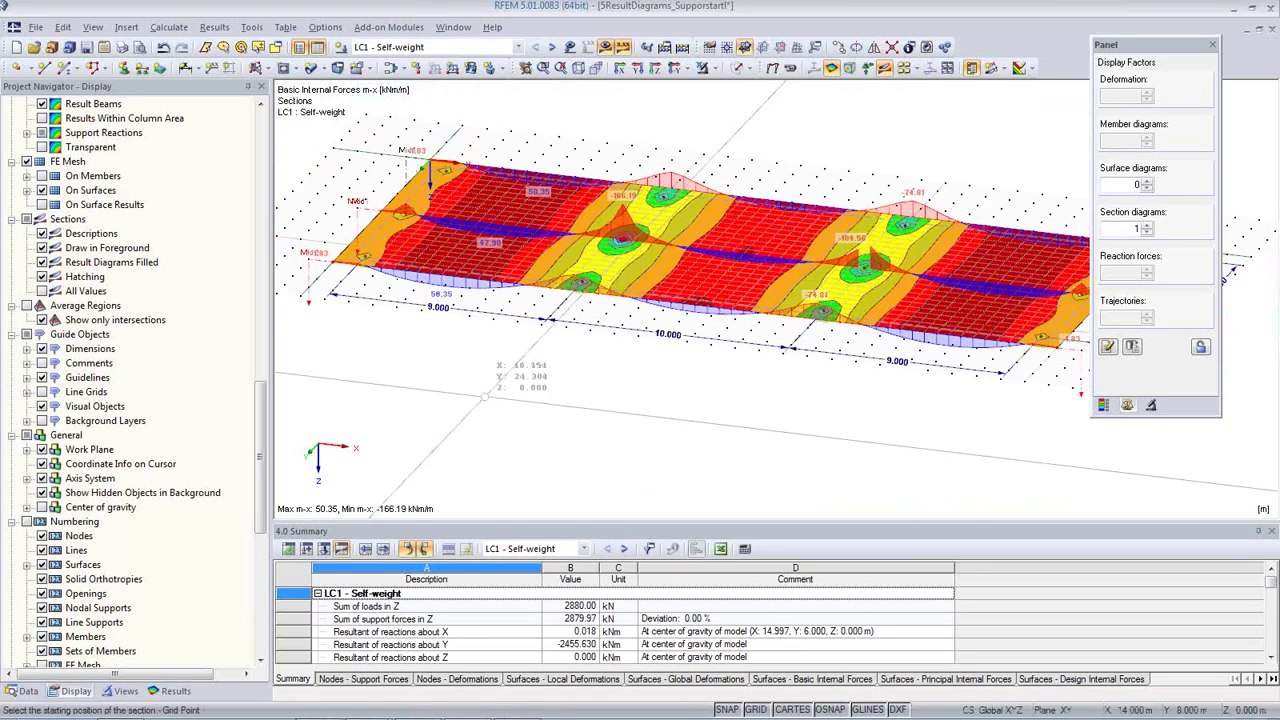
pyautogui.click(546, 318)
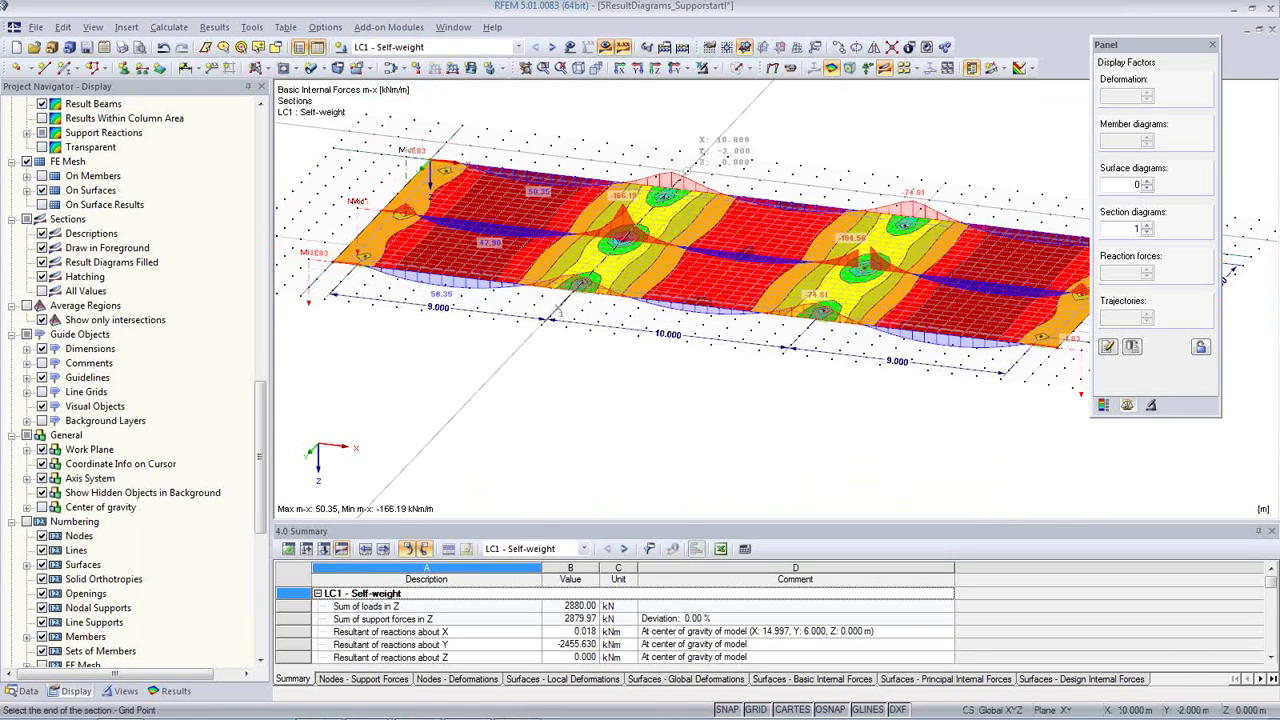
pyautogui.click(690, 176)
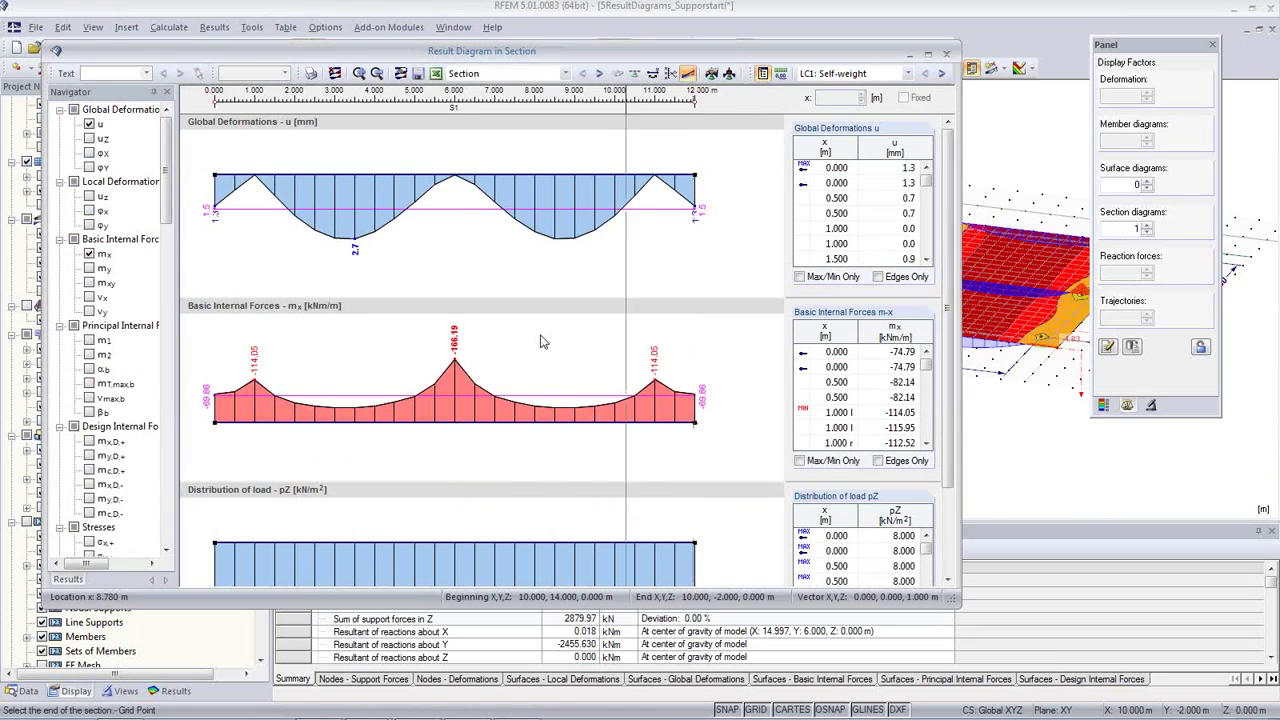
pyautogui.scroll(-2, 513, 416)
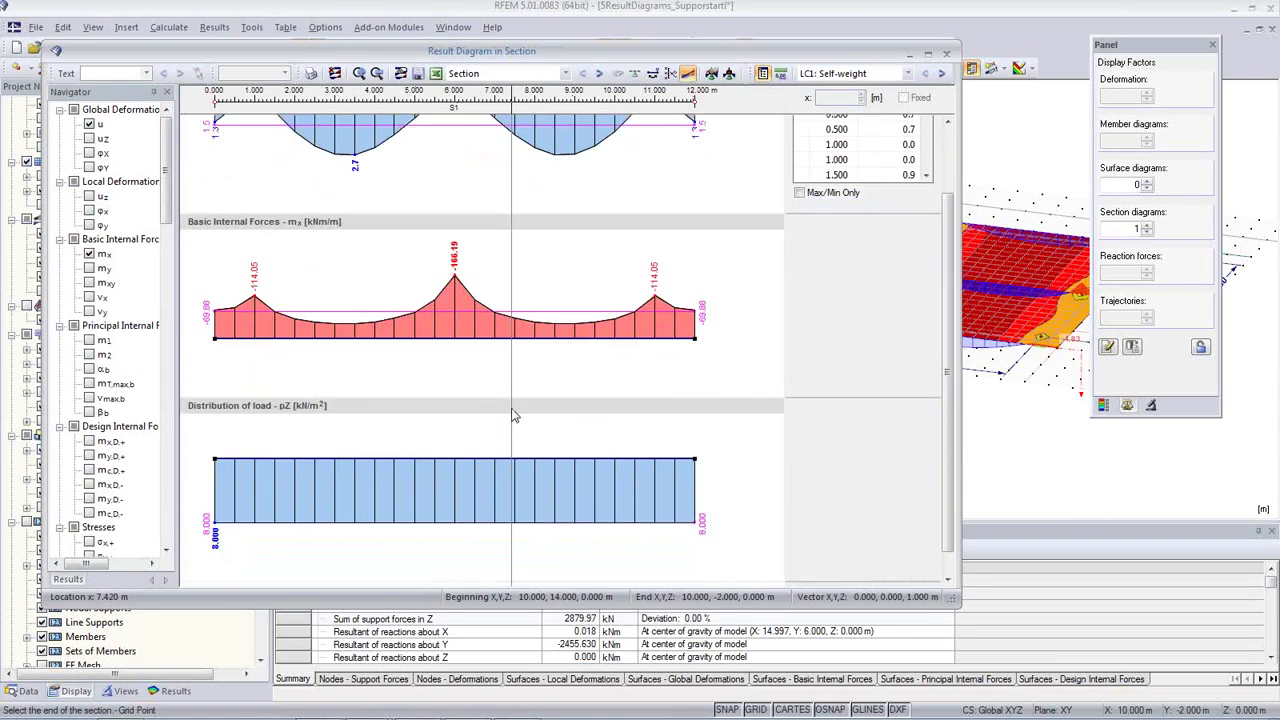
pyautogui.scroll(3, 513, 416)
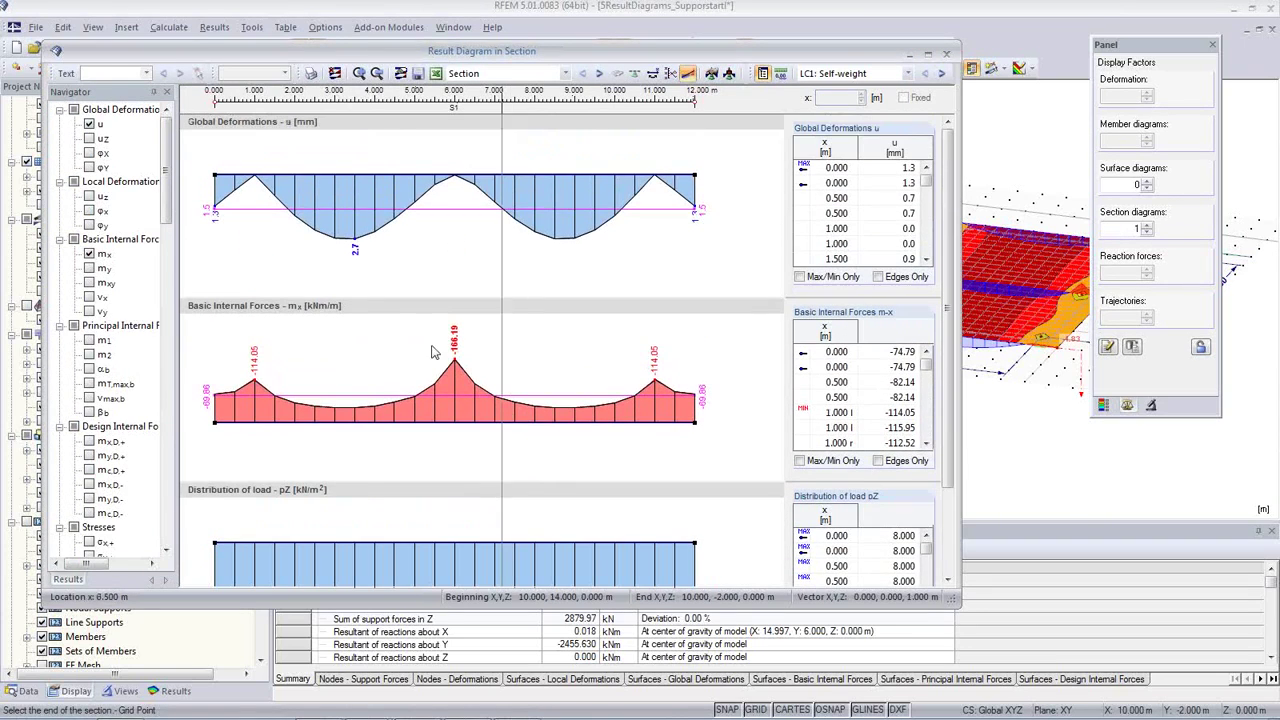
# Save the new transverse section under the name A, close its result diagram and view it on the slab.
pyautogui.click(417, 76)
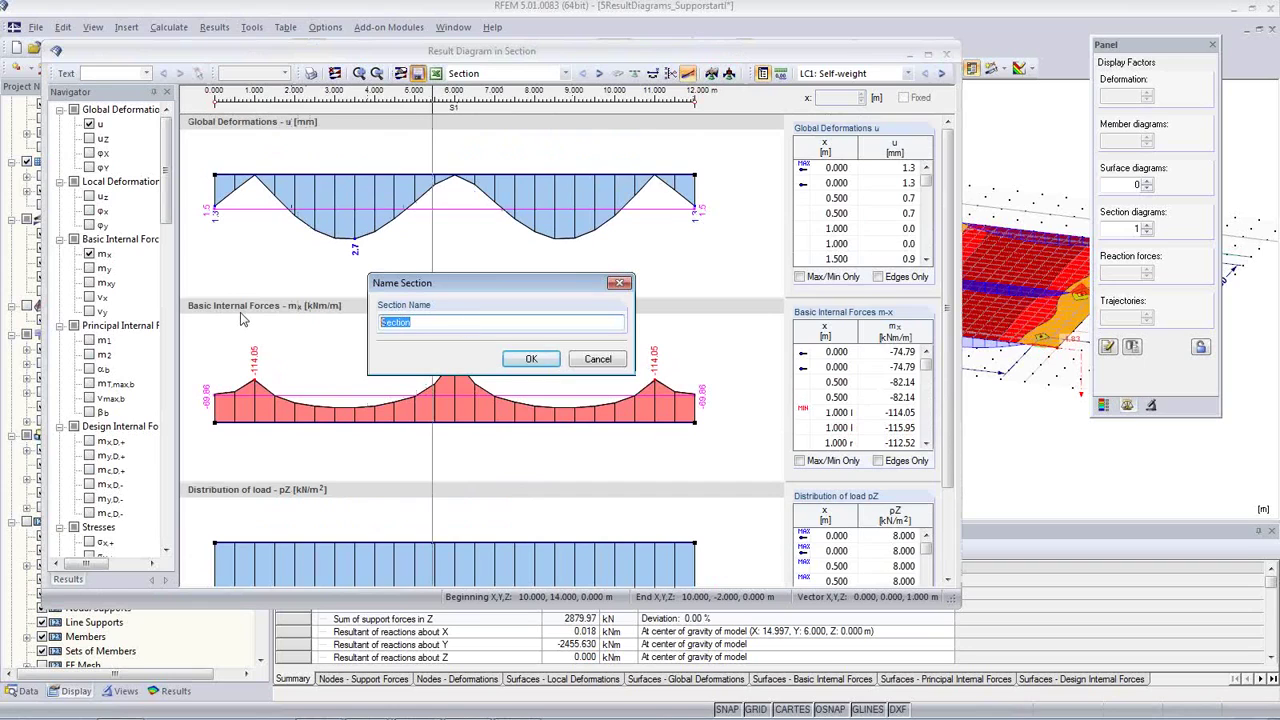
pyautogui.click(520, 362)
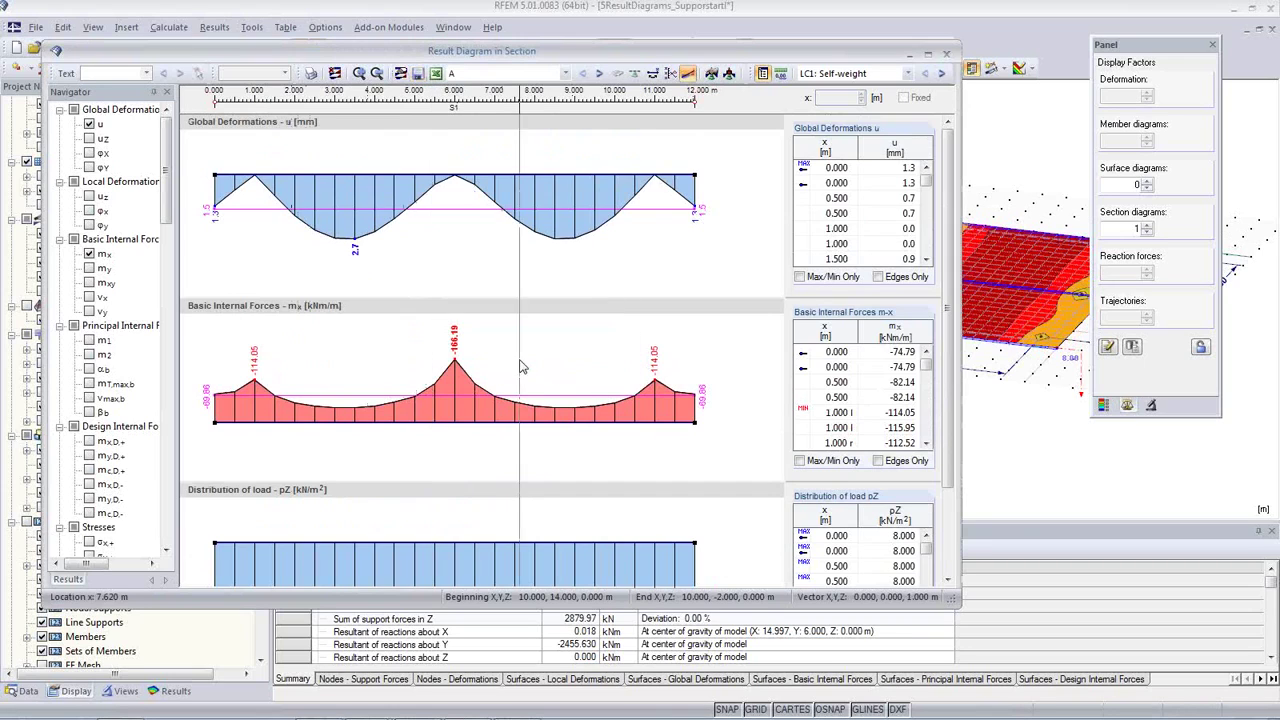
pyautogui.click(949, 55)
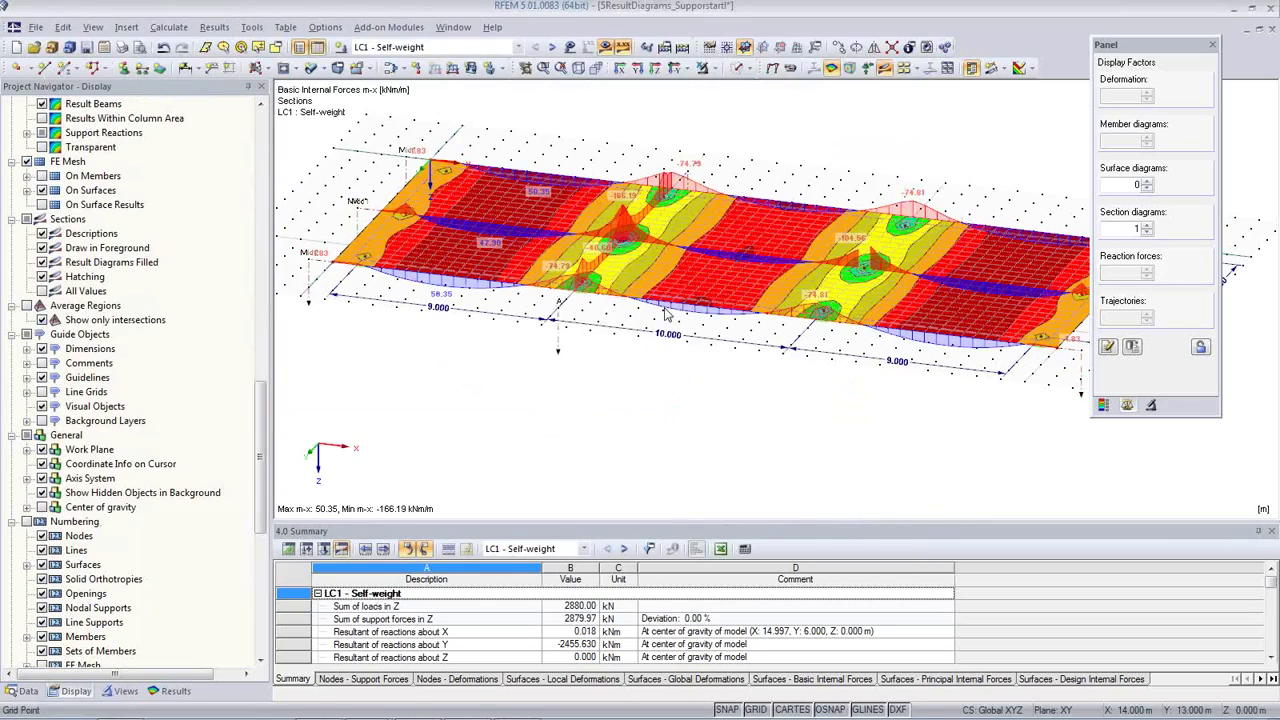
pyautogui.scroll(3, 584, 355)
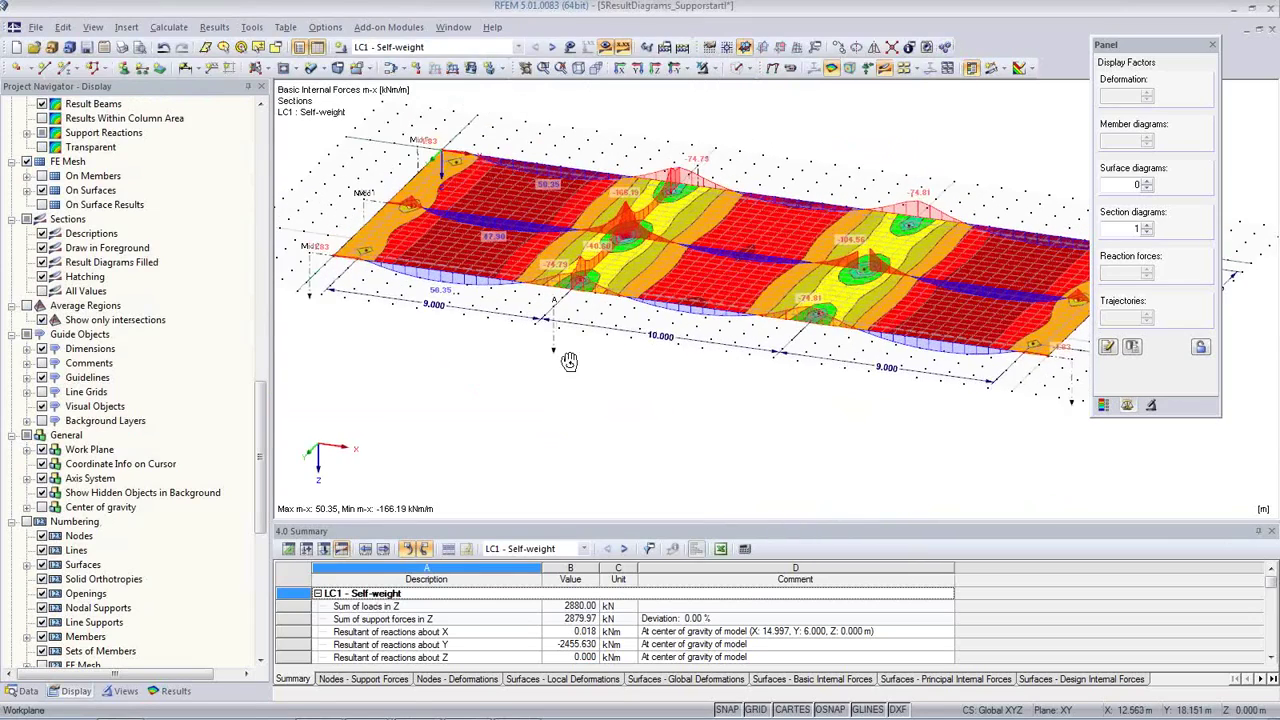
pyautogui.scroll(2, 557, 318)
pyautogui.scroll(-3, 557, 318)
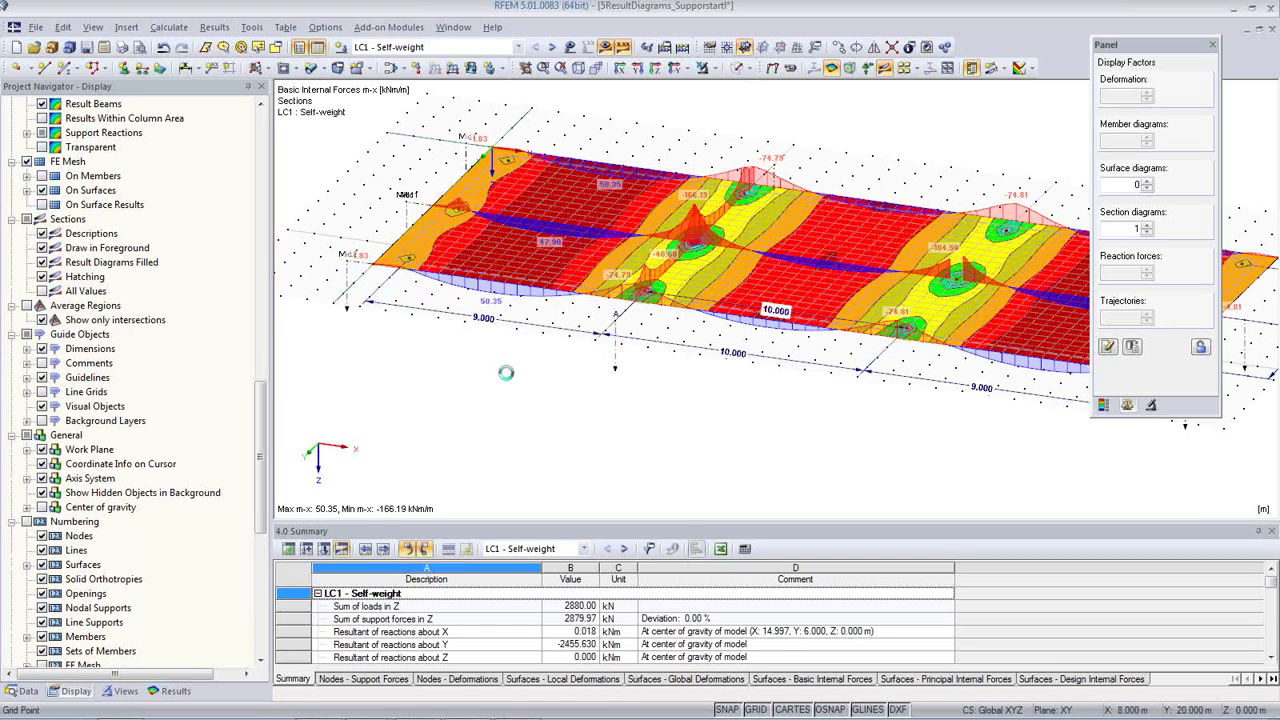
# Copy transverse section A once to the outer support row 9 m away, defining the displacement vector between the two support nodes.
pyautogui.scroll(2, 624, 346)
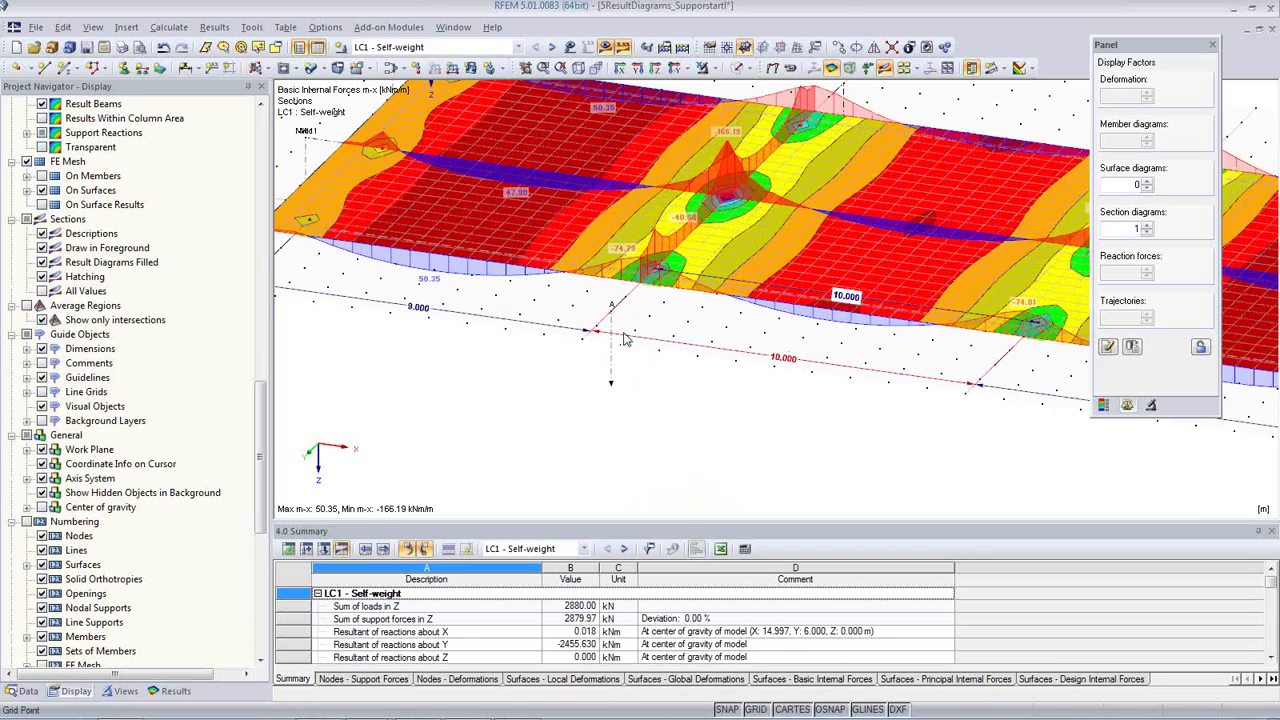
pyautogui.scroll(2, 613, 370)
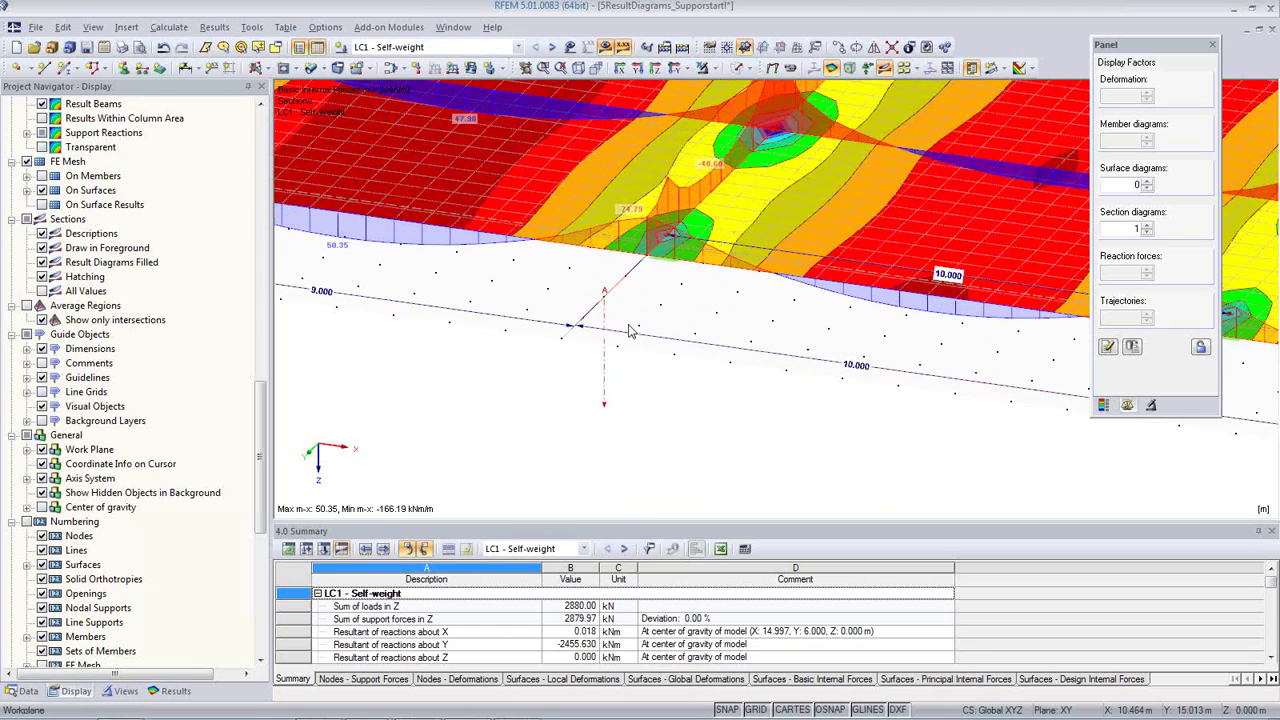
pyautogui.click(839, 48)
pyautogui.click(437, 223)
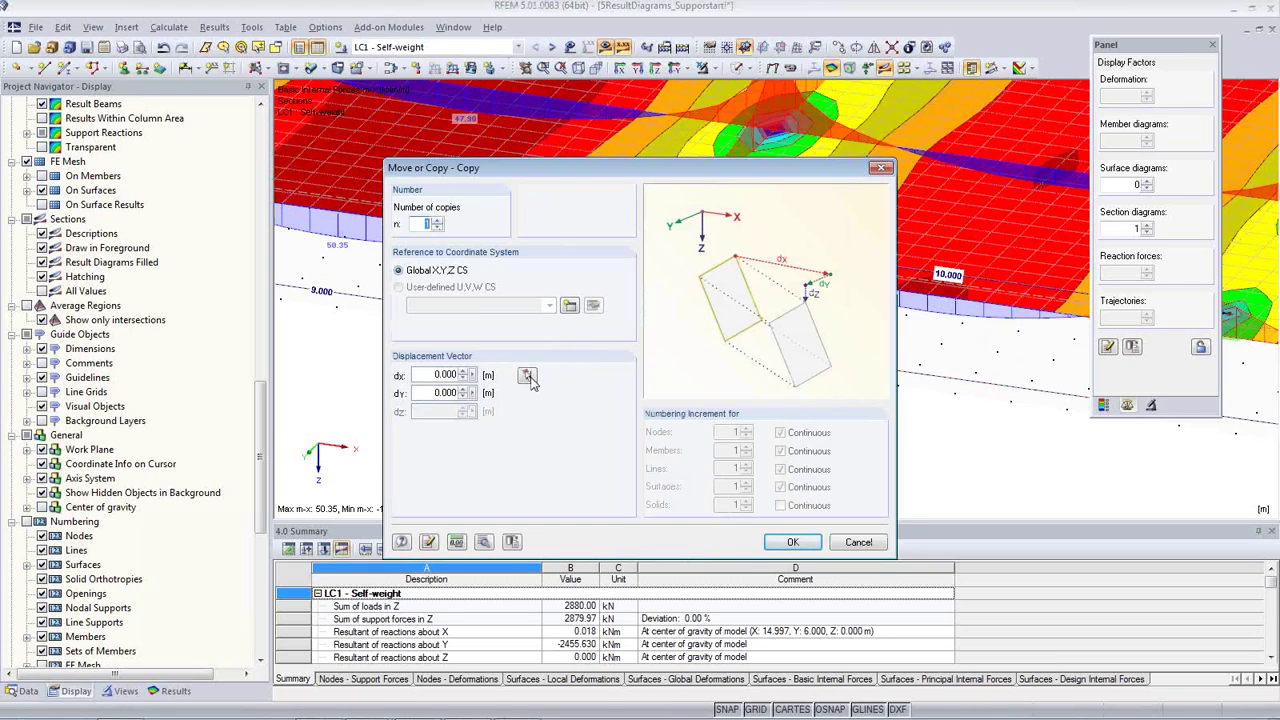
pyautogui.click(526, 375)
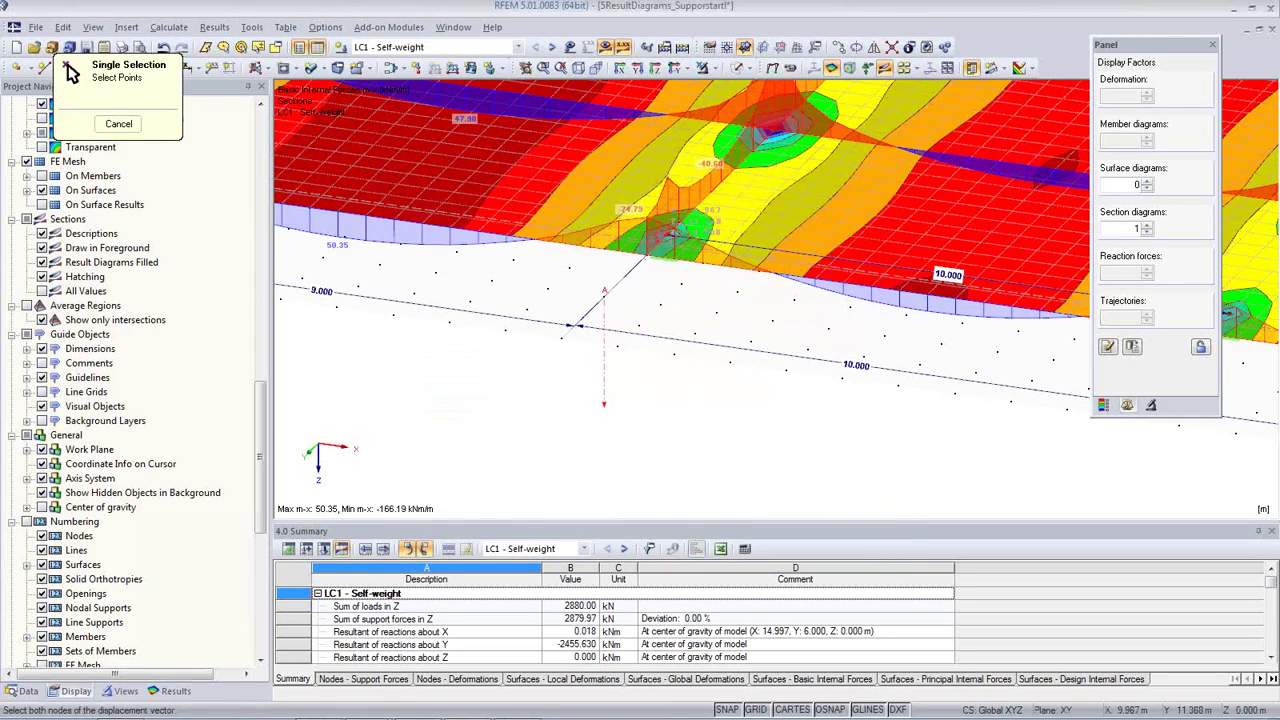
pyautogui.moveTo(449, 309); pyautogui.dragTo(771, 404, button='middle')
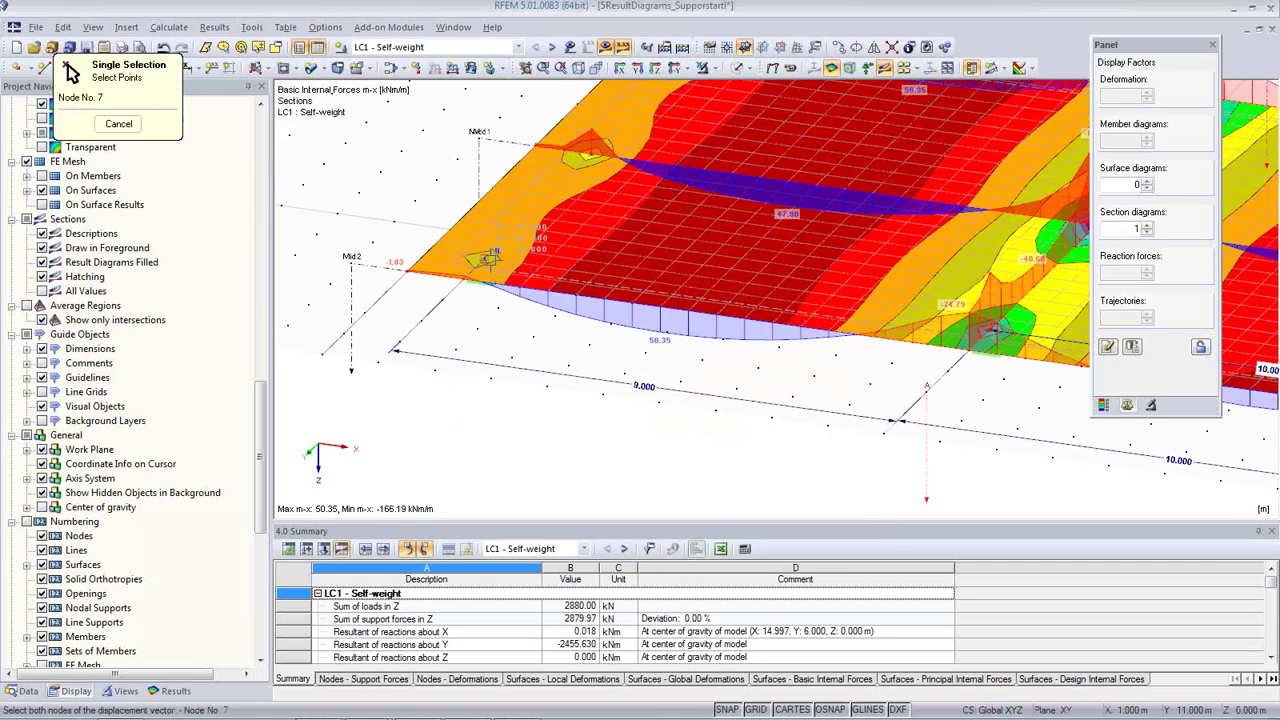
pyautogui.click(395, 350)
pyautogui.click(777, 540)
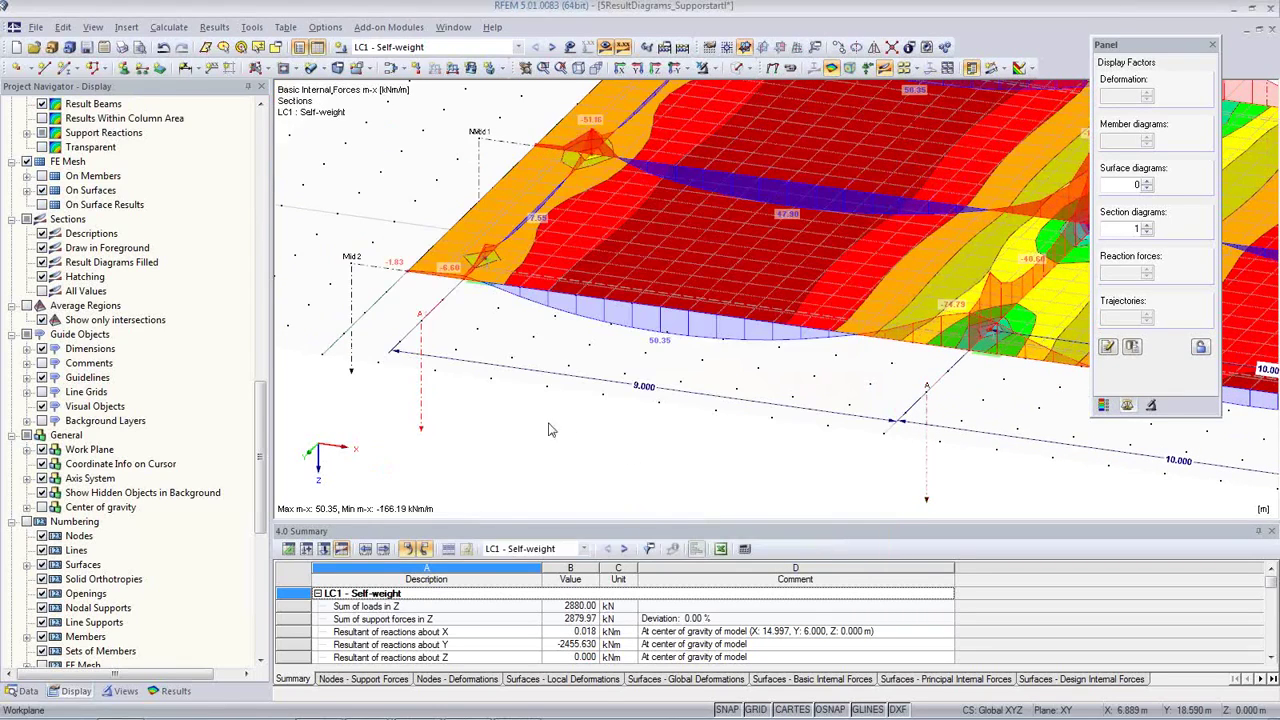
# Copy section A into the first span and give both edge points of the copy A 2 a new X coordinate.
pyautogui.scroll(-5, 557, 390)
pyautogui.scroll(3, 652, 424)
pyautogui.moveTo(652, 424); pyautogui.dragTo(598, 388, button='middle')
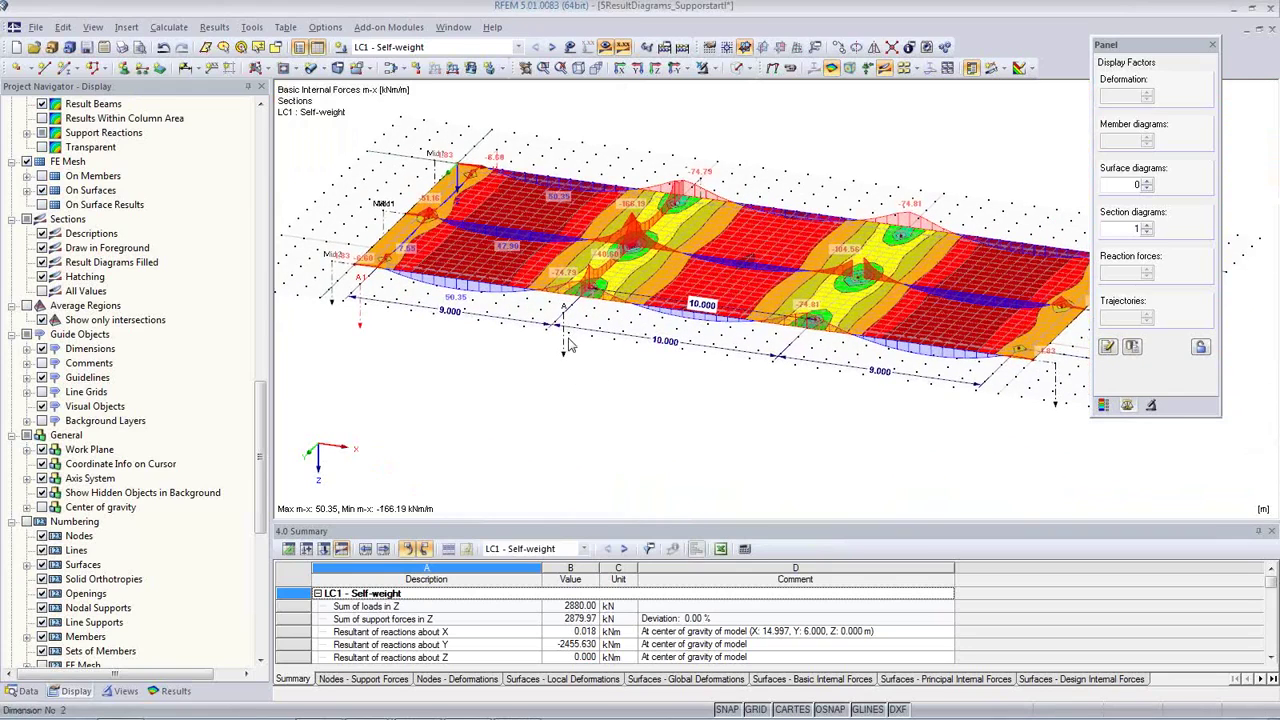
pyautogui.scroll(1, 568, 345)
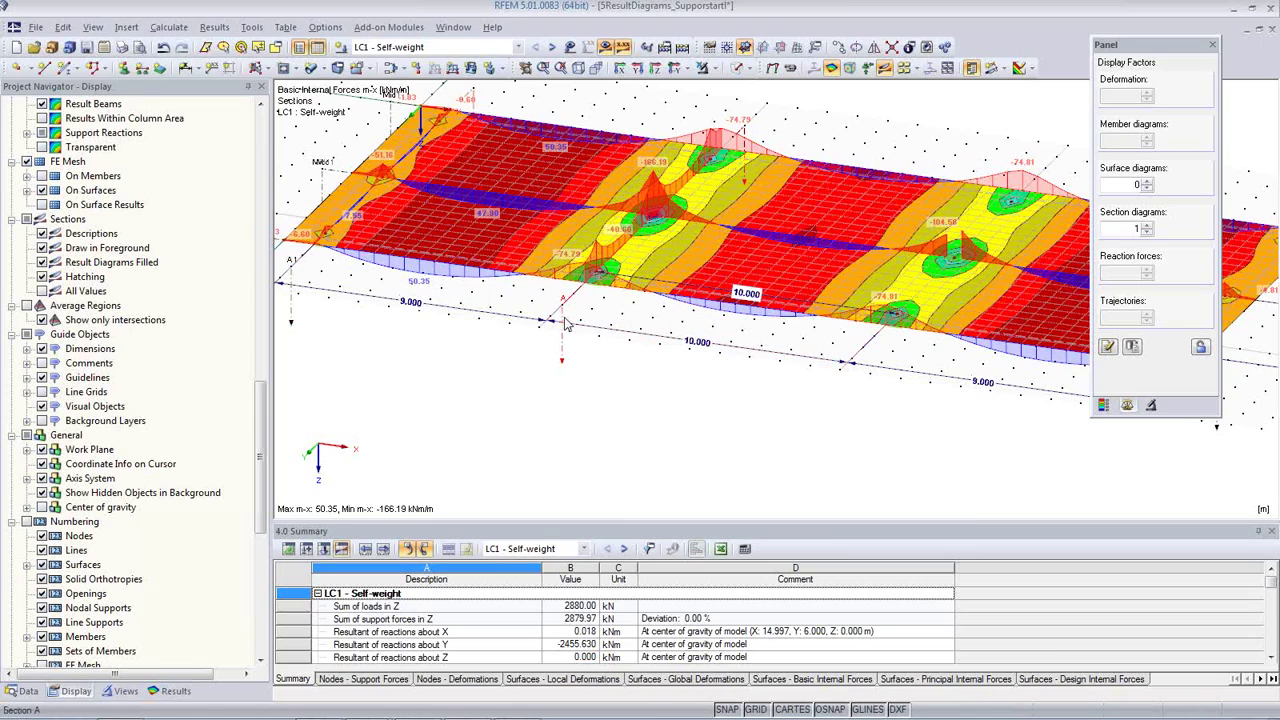
pyautogui.click(420, 305)
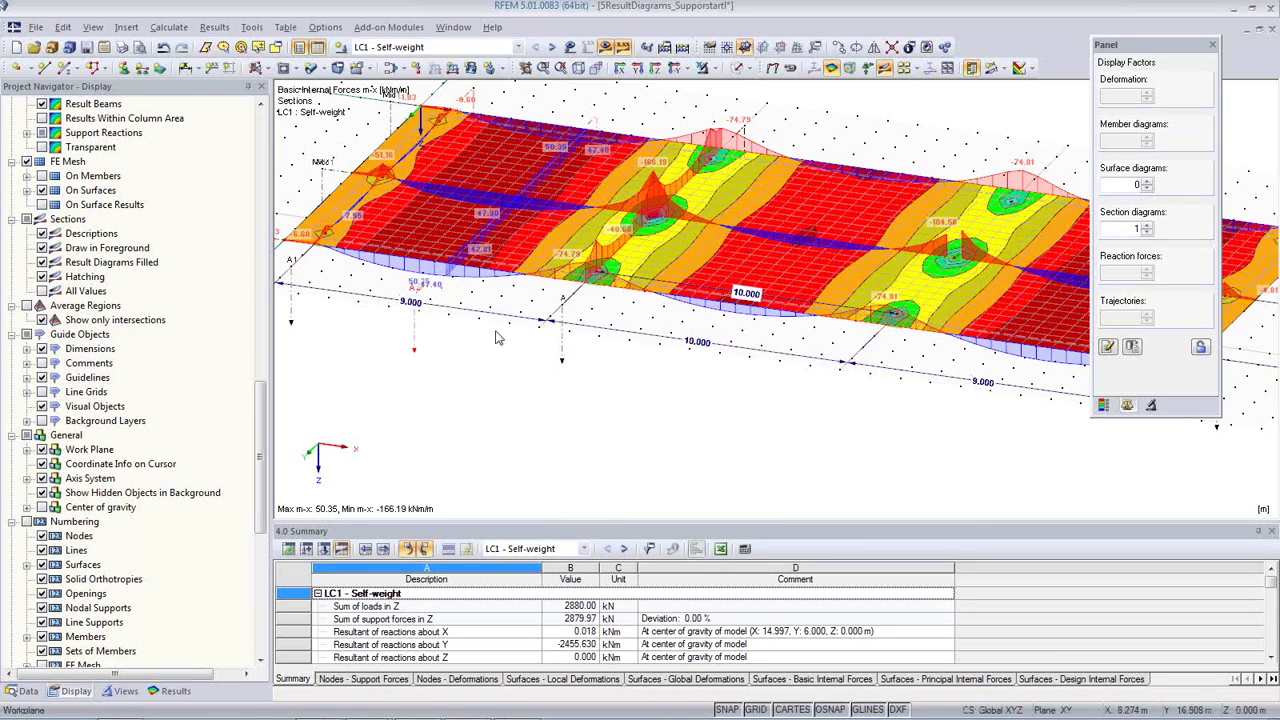
pyautogui.doubleClick(415, 342)
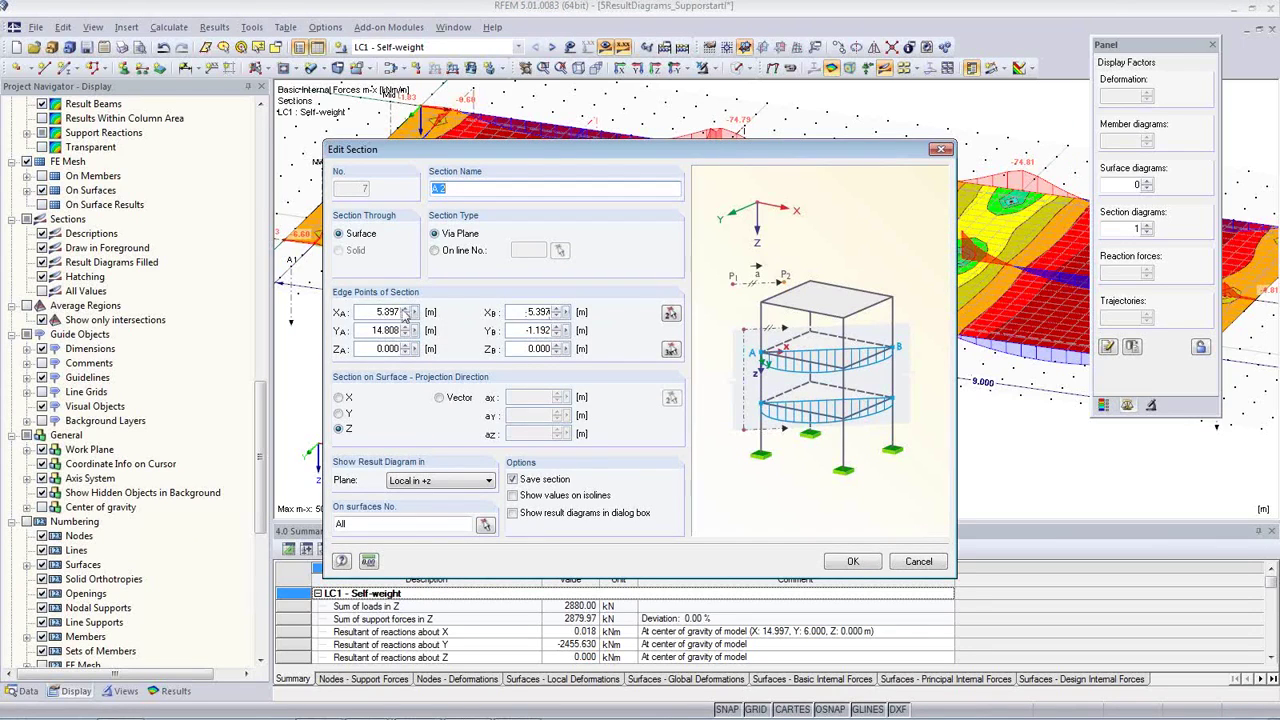
pyautogui.moveTo(372, 312); pyautogui.dragTo(423, 312)
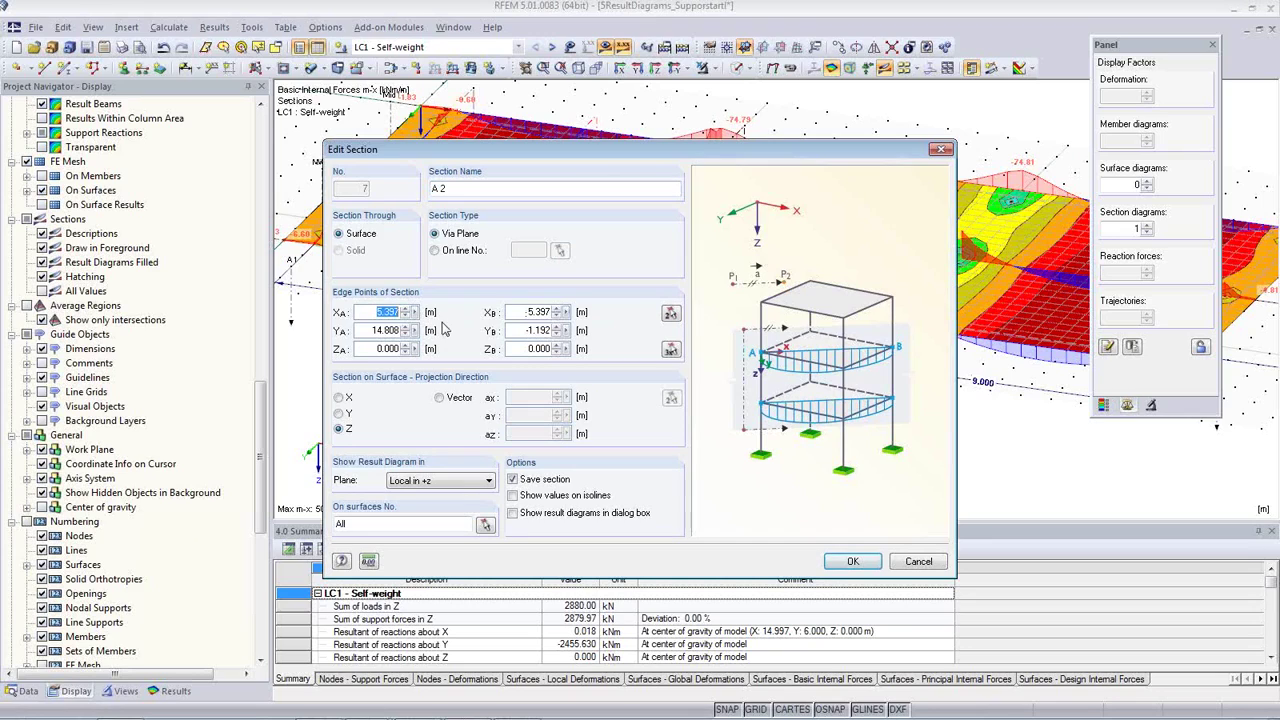
pyautogui.write('5.600')
pyautogui.moveTo(523, 312); pyautogui.dragTo(550, 312)
pyautogui.write('5')
pyautogui.click(853, 561)
# Turn off the surface isobands, leaving the section diagrams displayed, and show the average regions in the model.
pyautogui.moveTo(476, 280); pyautogui.dragTo(490, 448, button='middle')
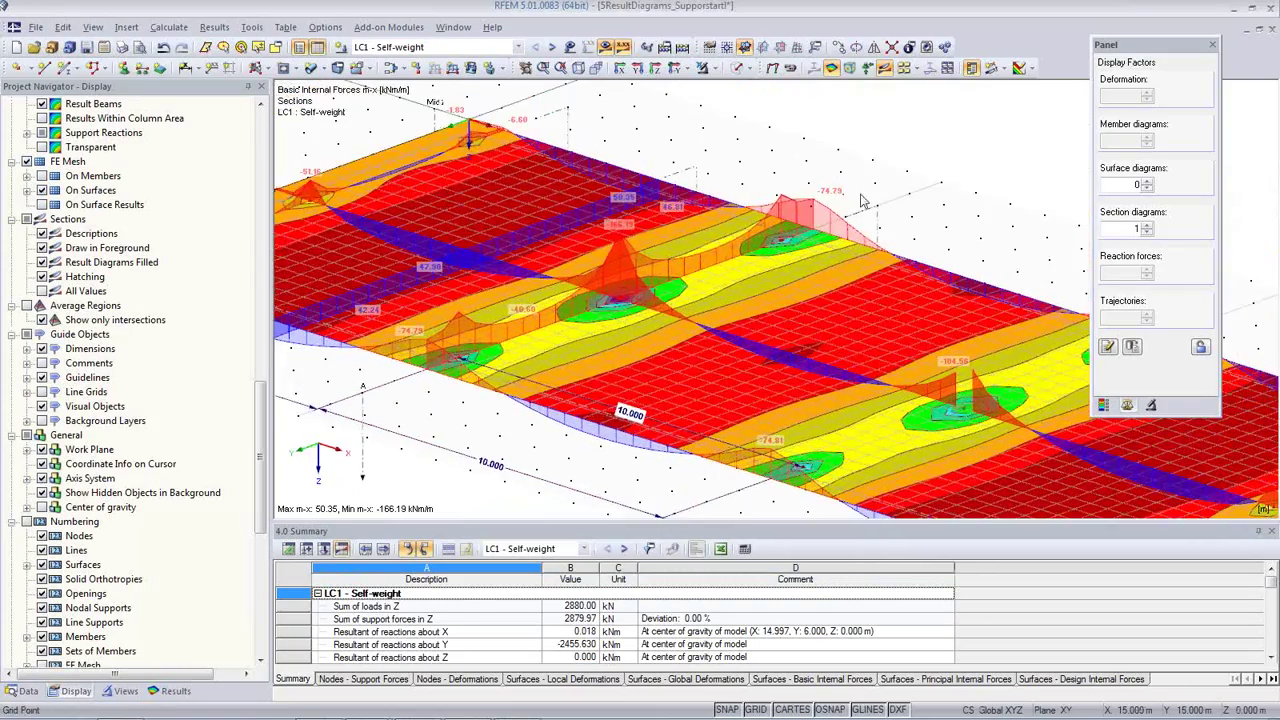
pyautogui.click(1020, 68)
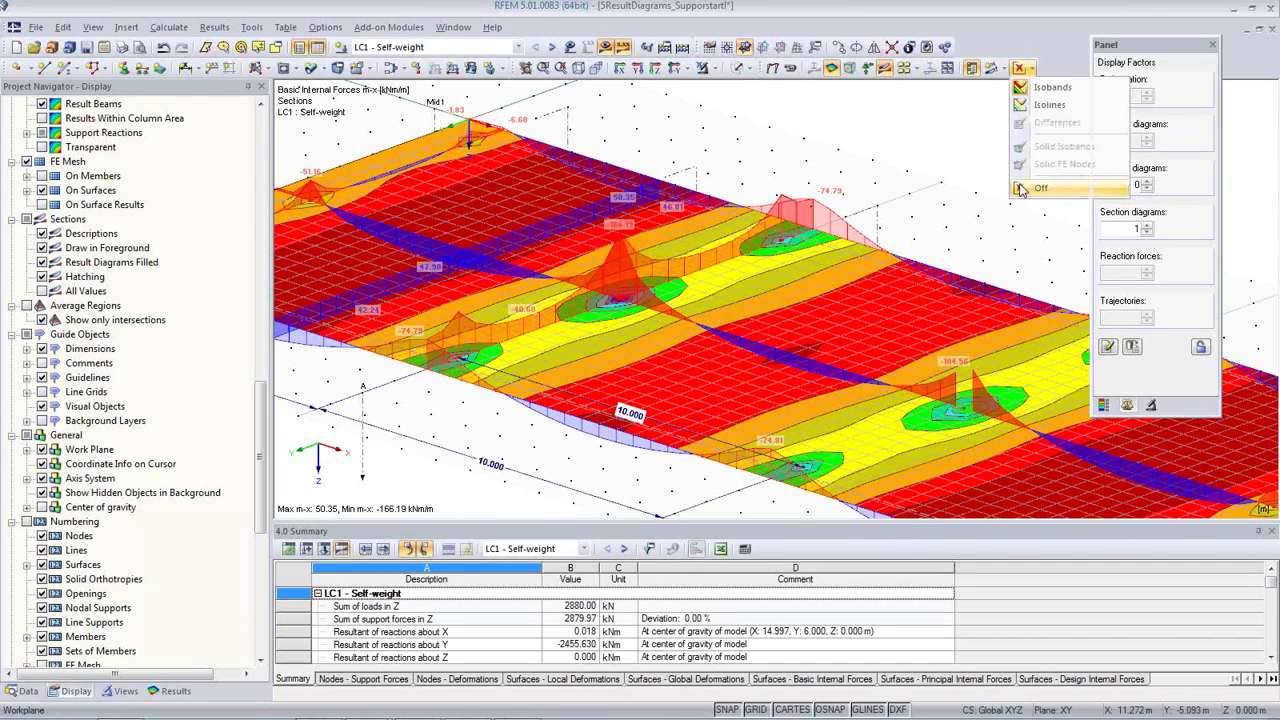
pyautogui.click(1020, 188)
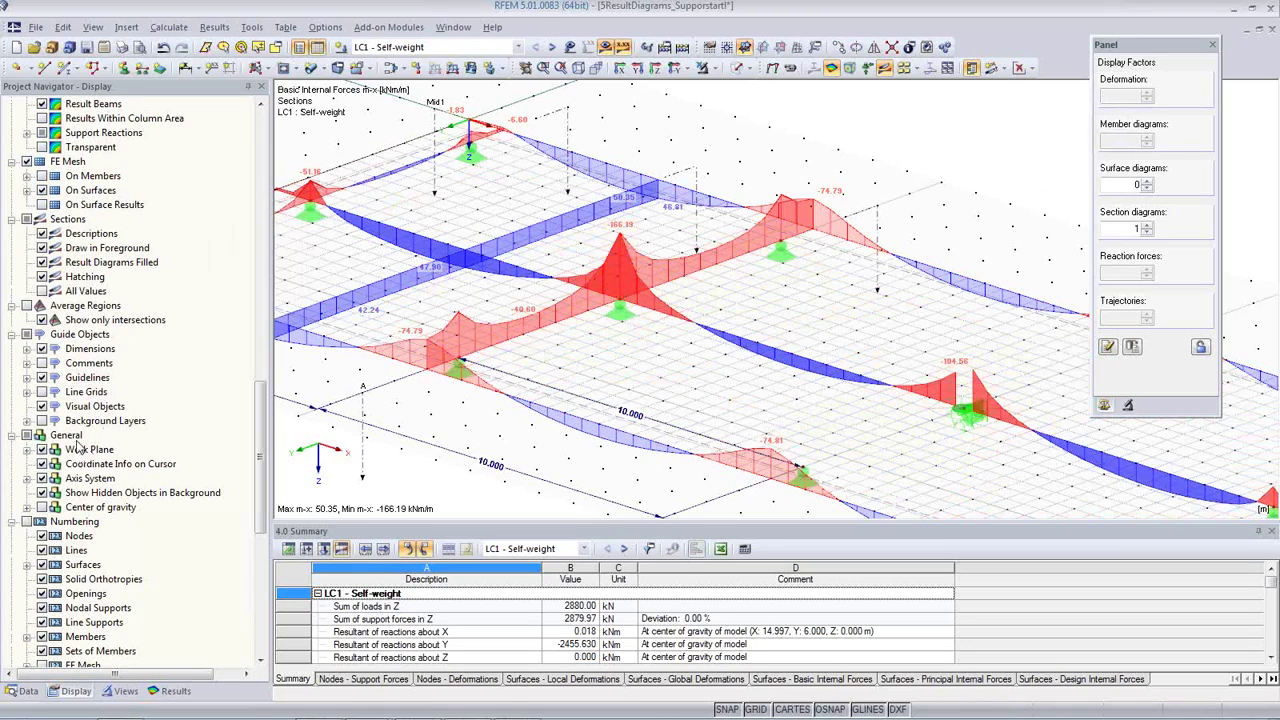
pyautogui.click(28, 305)
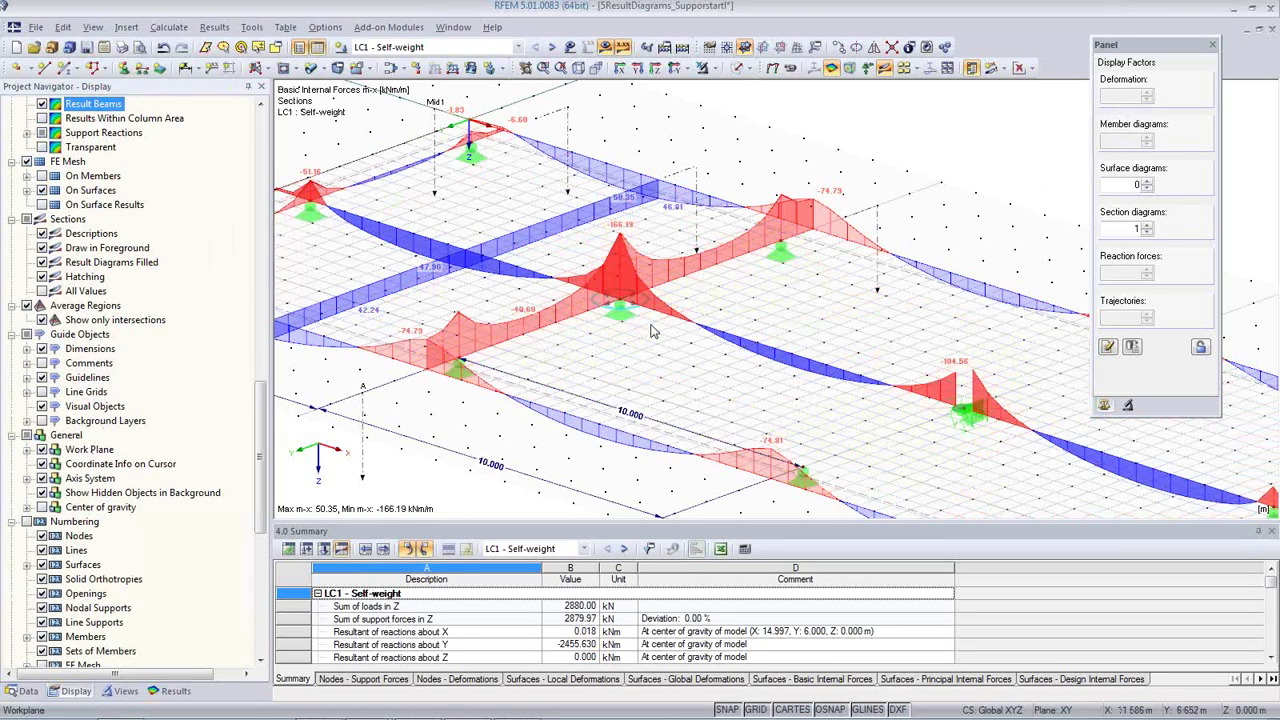
pyautogui.click(519, 47)
pyautogui.click(598, 80)
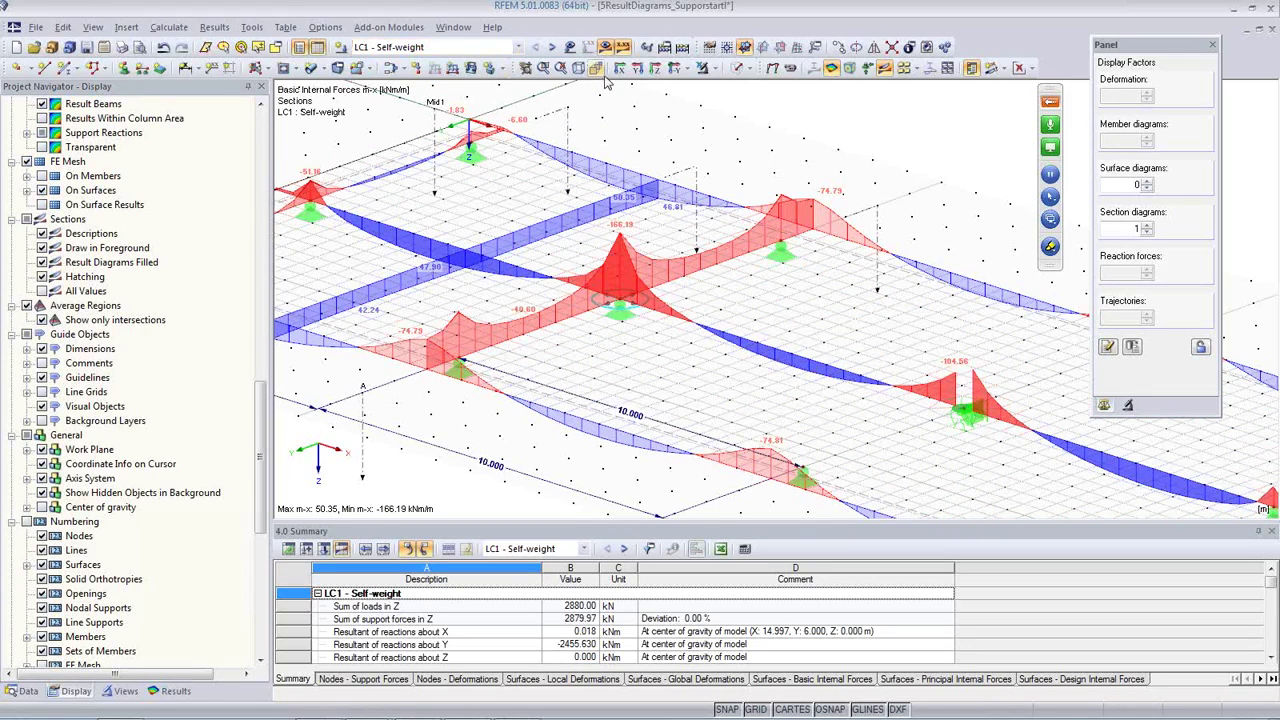
# Disable averaged internal forces from the average region in the RF-CONCRETE Surfaces design details and calculate the required reinforcement.
pyautogui.click(24, 691)
pyautogui.doubleClick(170, 453)
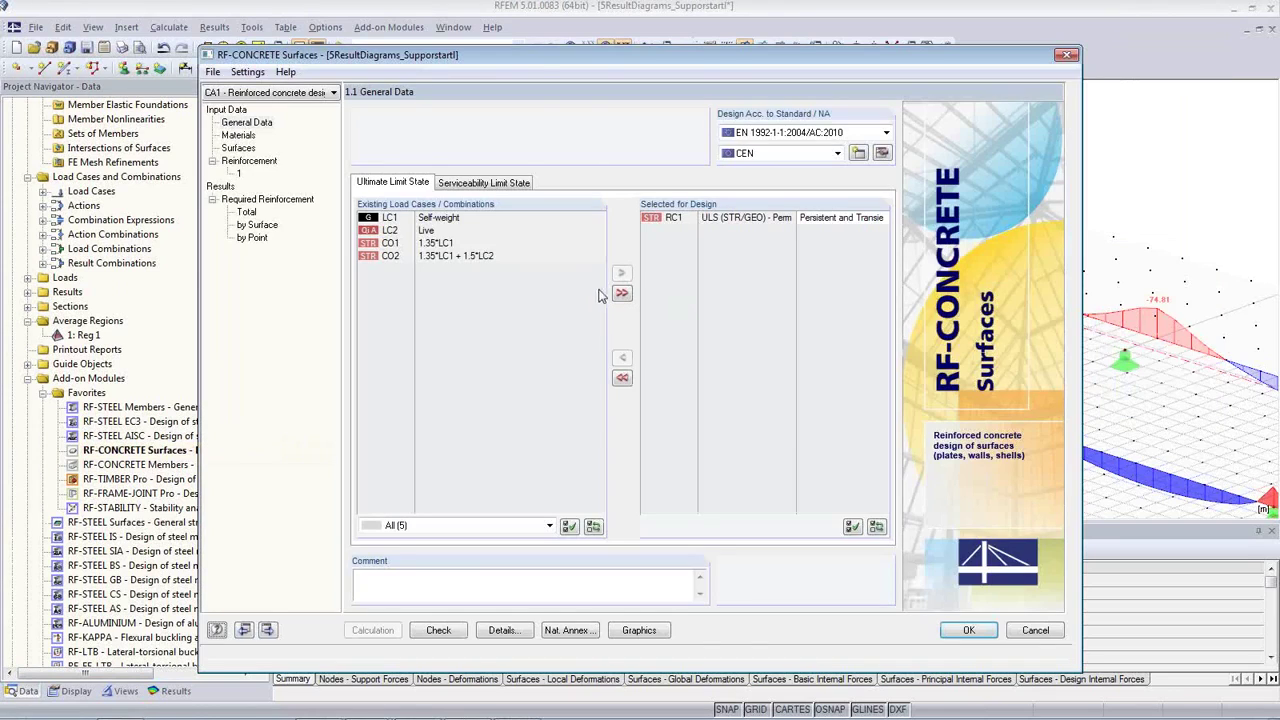
pyautogui.click(505, 632)
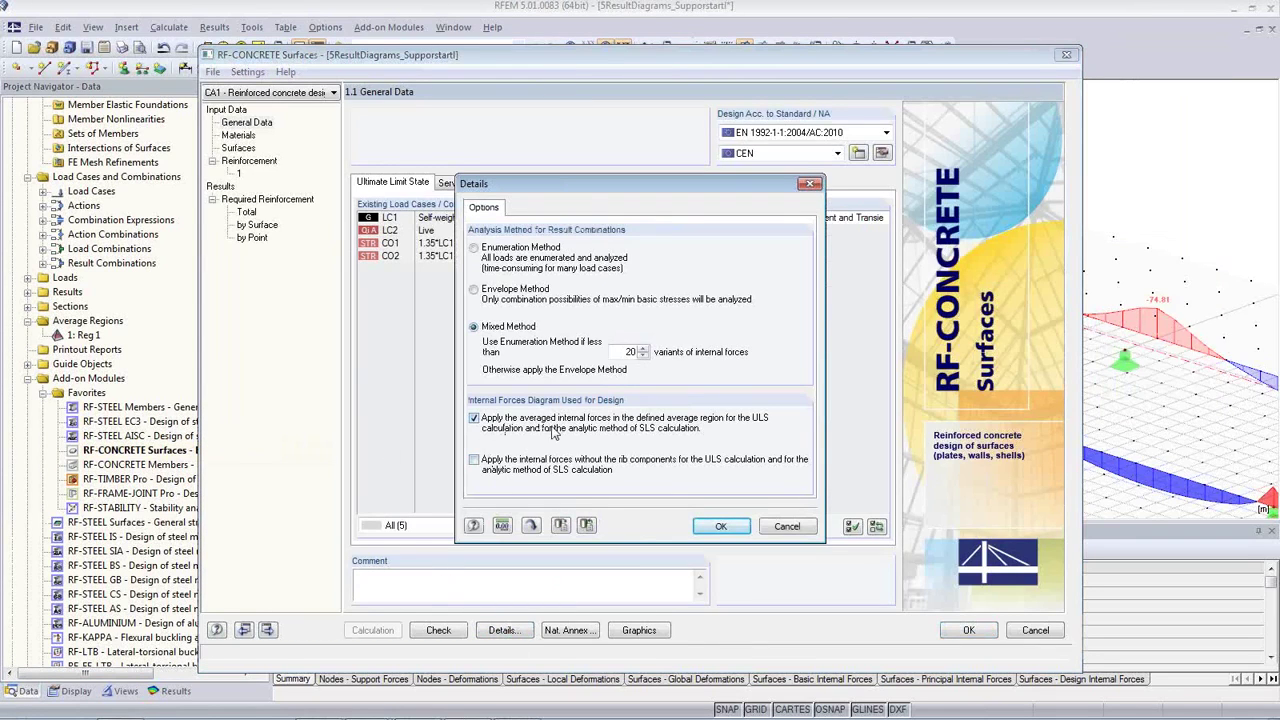
pyautogui.click(474, 419)
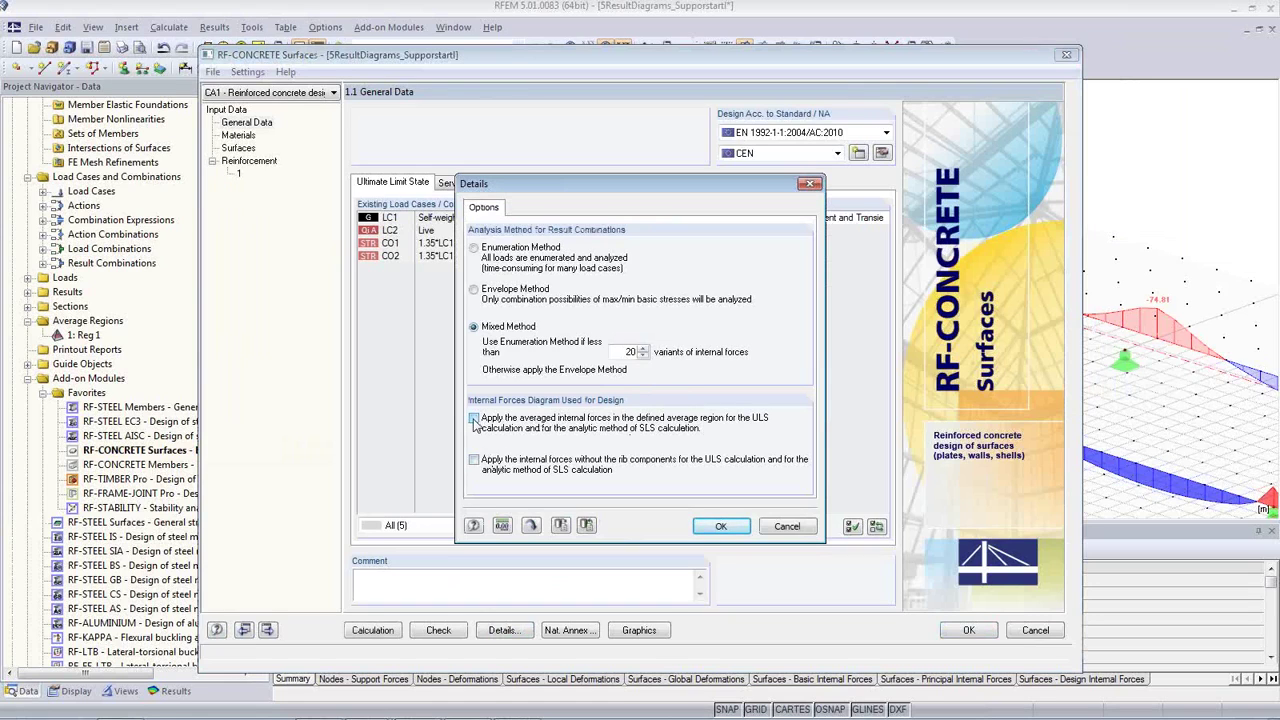
pyautogui.click(728, 529)
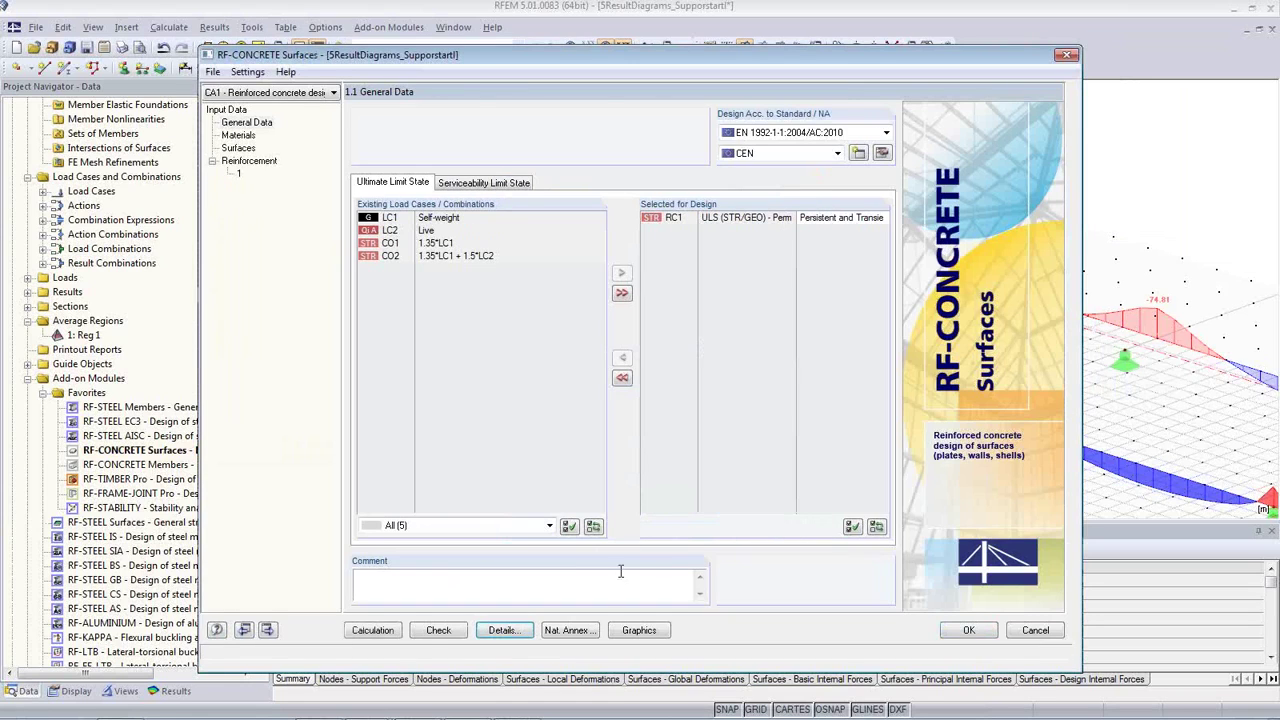
pyautogui.click(373, 631)
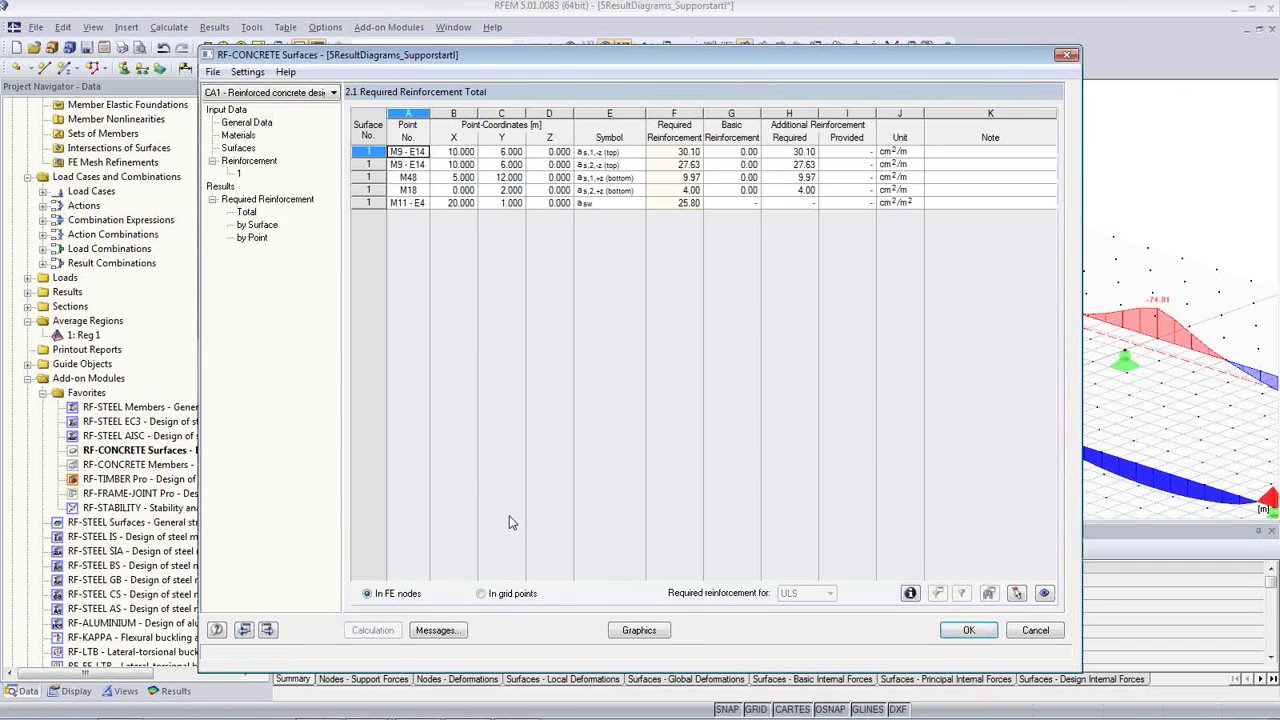
pyautogui.click(966, 632)
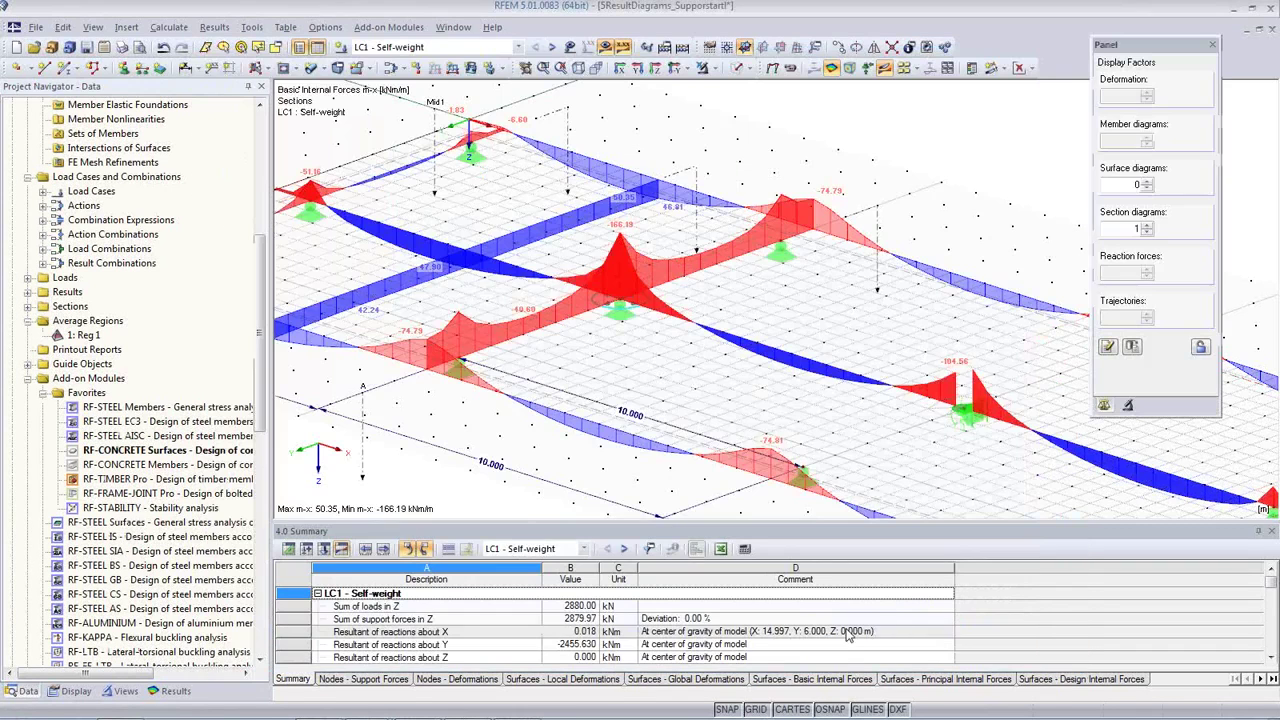
# Display the RF-CONCRETE Surfaces CA1 required reinforcement a-s,2,-z (top) as diagrams on the saved sections.
pyautogui.click(518, 47)
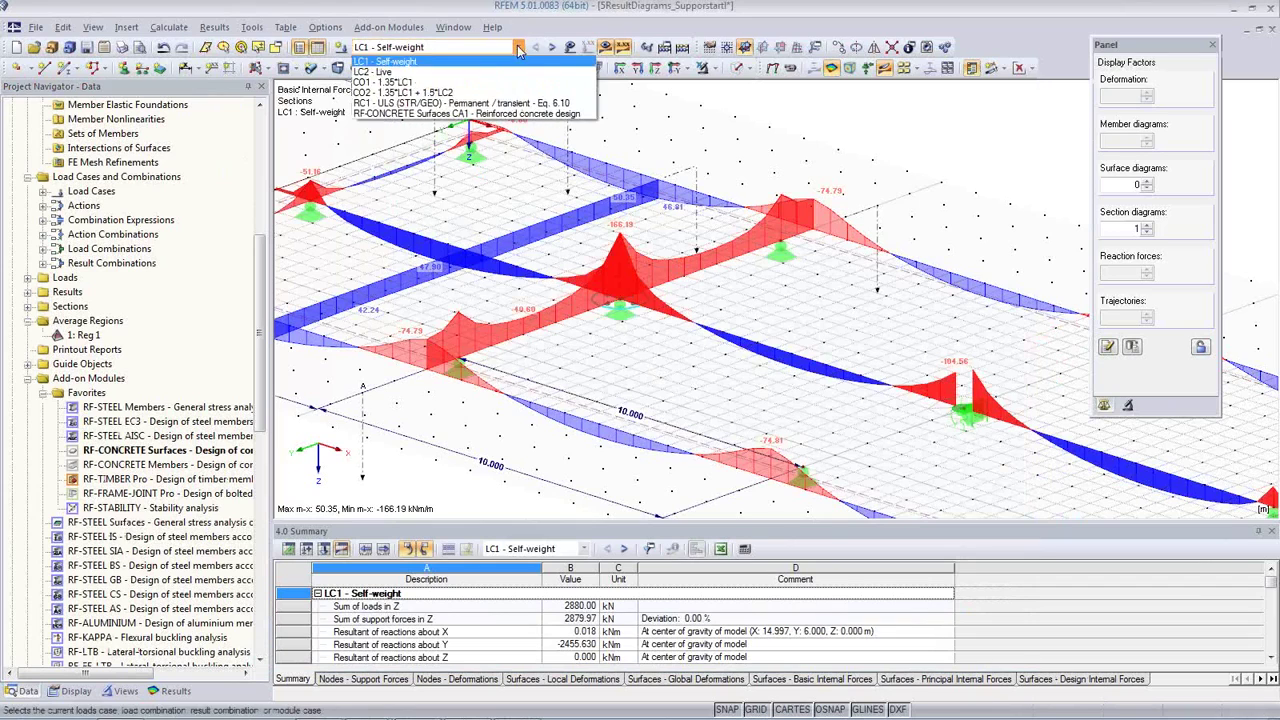
pyautogui.click(480, 118)
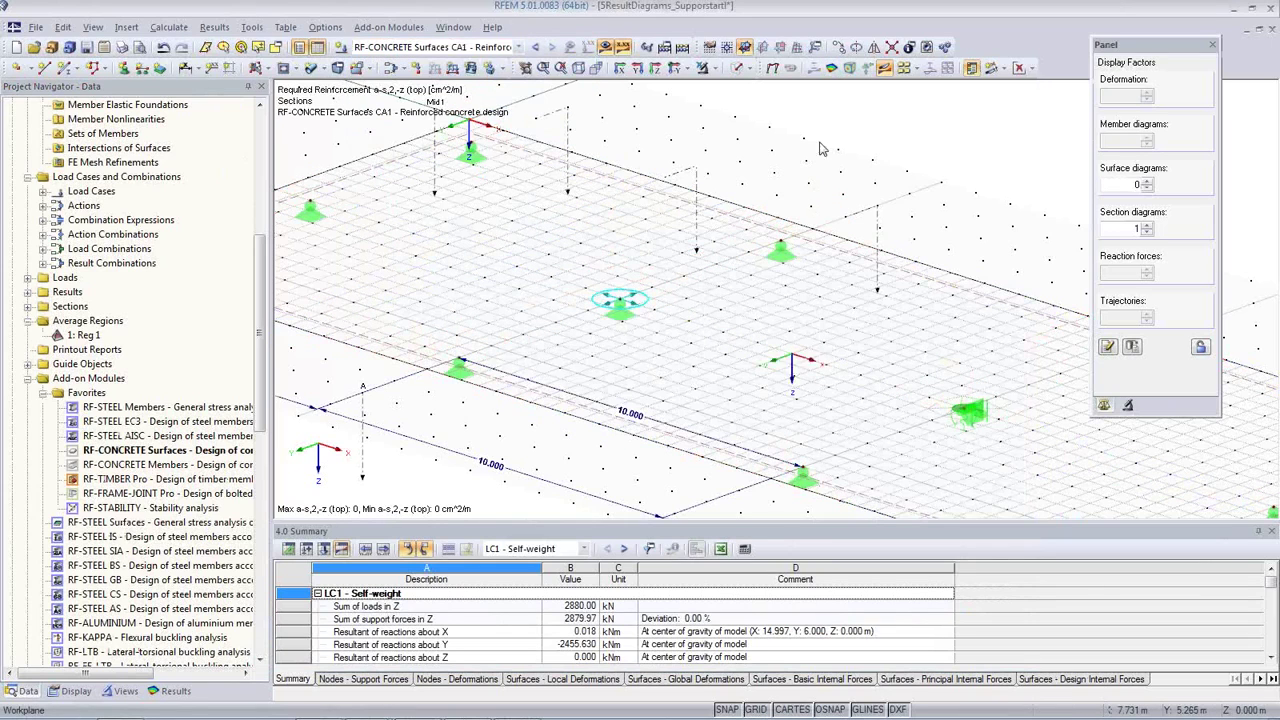
pyautogui.click(1030, 68)
pyautogui.click(1031, 70)
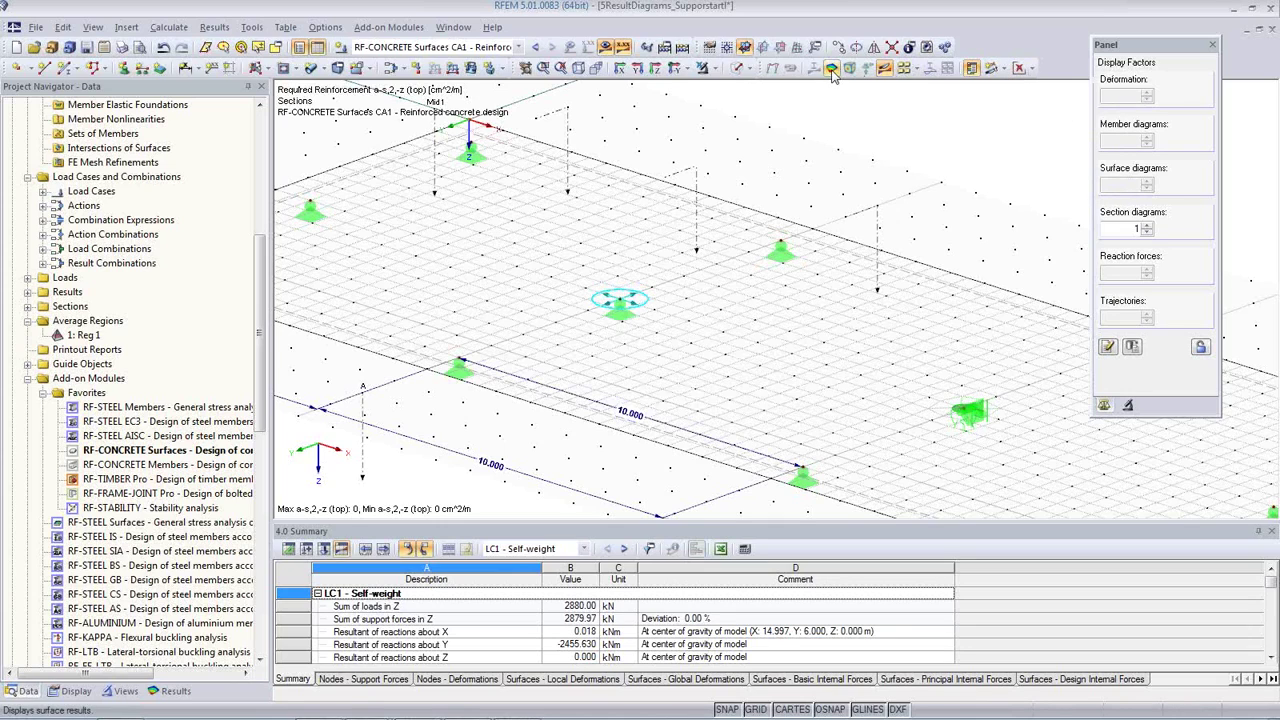
pyautogui.click(1031, 69)
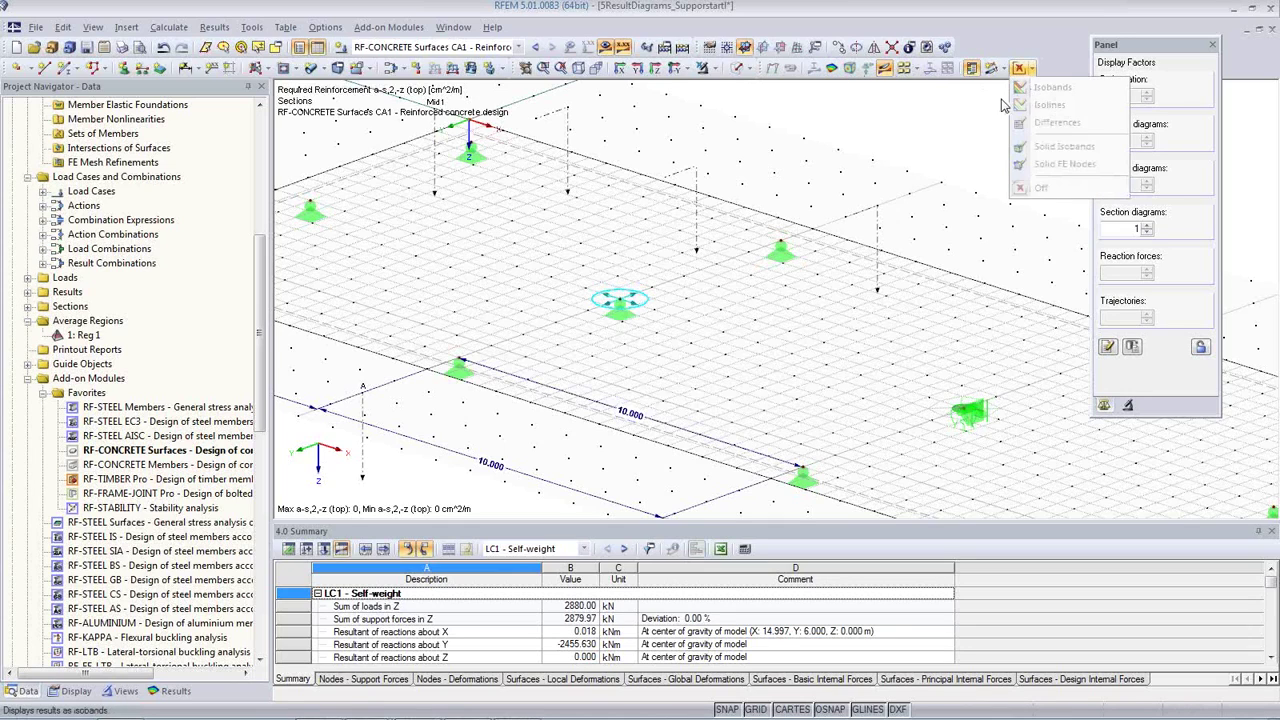
pyautogui.click(1003, 105)
pyautogui.click(605, 48)
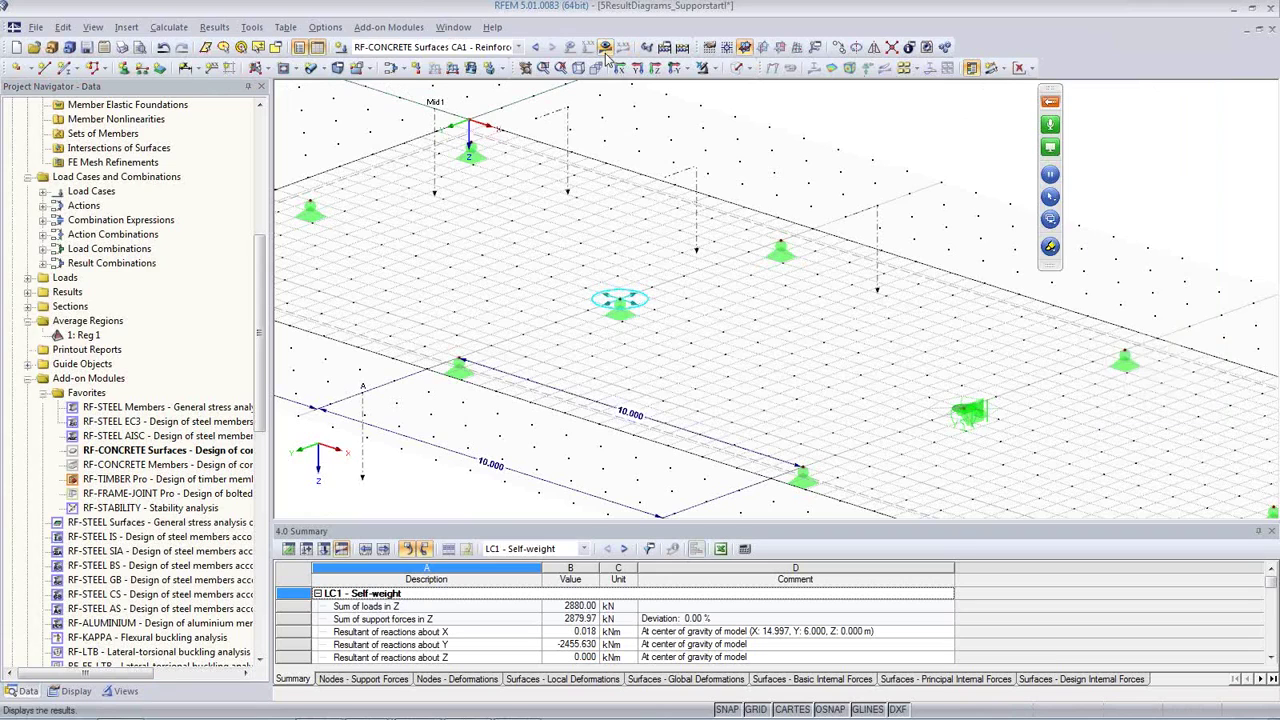
pyautogui.click(605, 48)
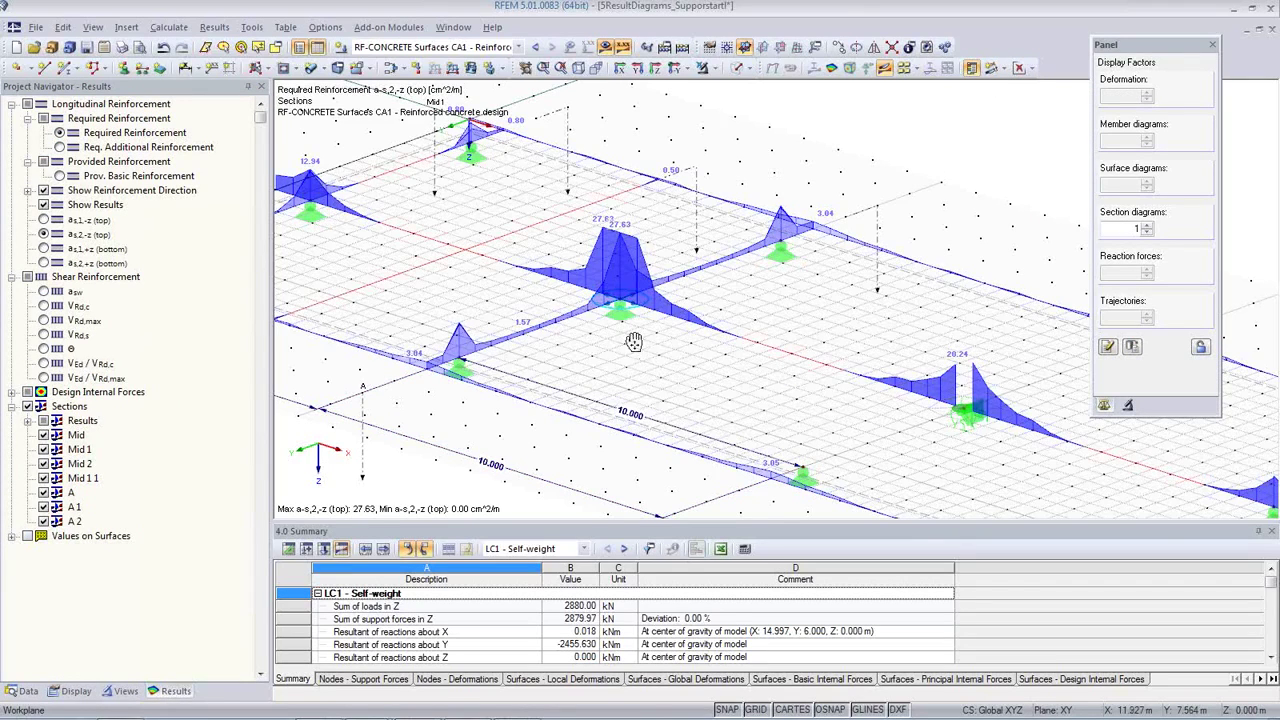
# Examine the required top reinforcement a-s,2,-z peaks at the inner supports along the longitudinal and transverse sections.
pyautogui.scroll(5, 633, 342)
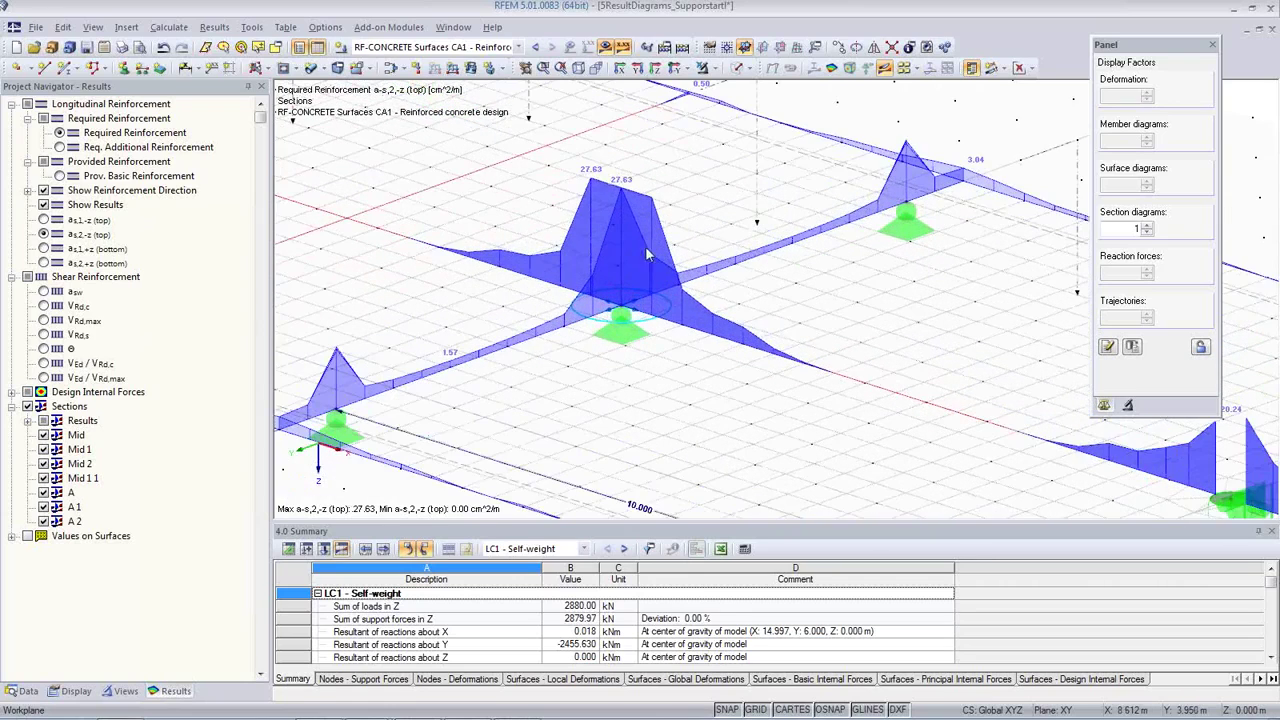
pyautogui.scroll(3, 590, 178)
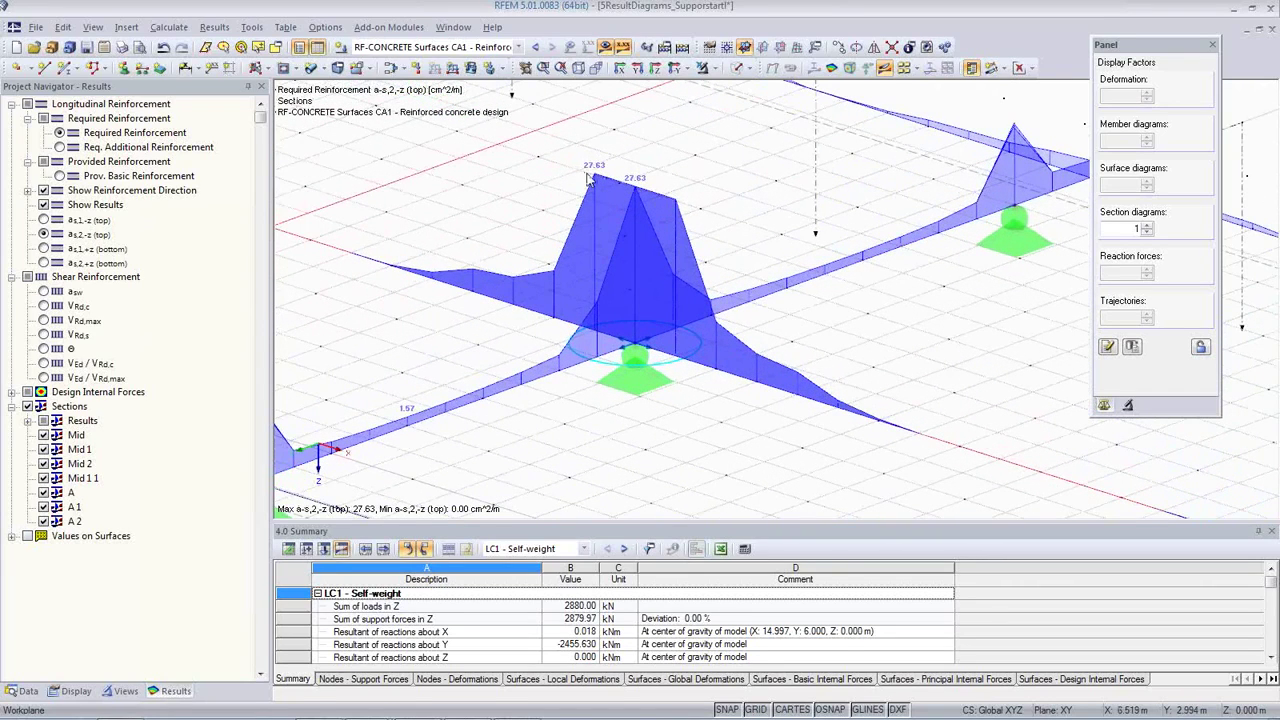
pyautogui.scroll(-1, 674, 226)
pyautogui.scroll(-3, 674, 226)
pyautogui.moveTo(737, 277); pyautogui.dragTo(514, 207, button='middle')
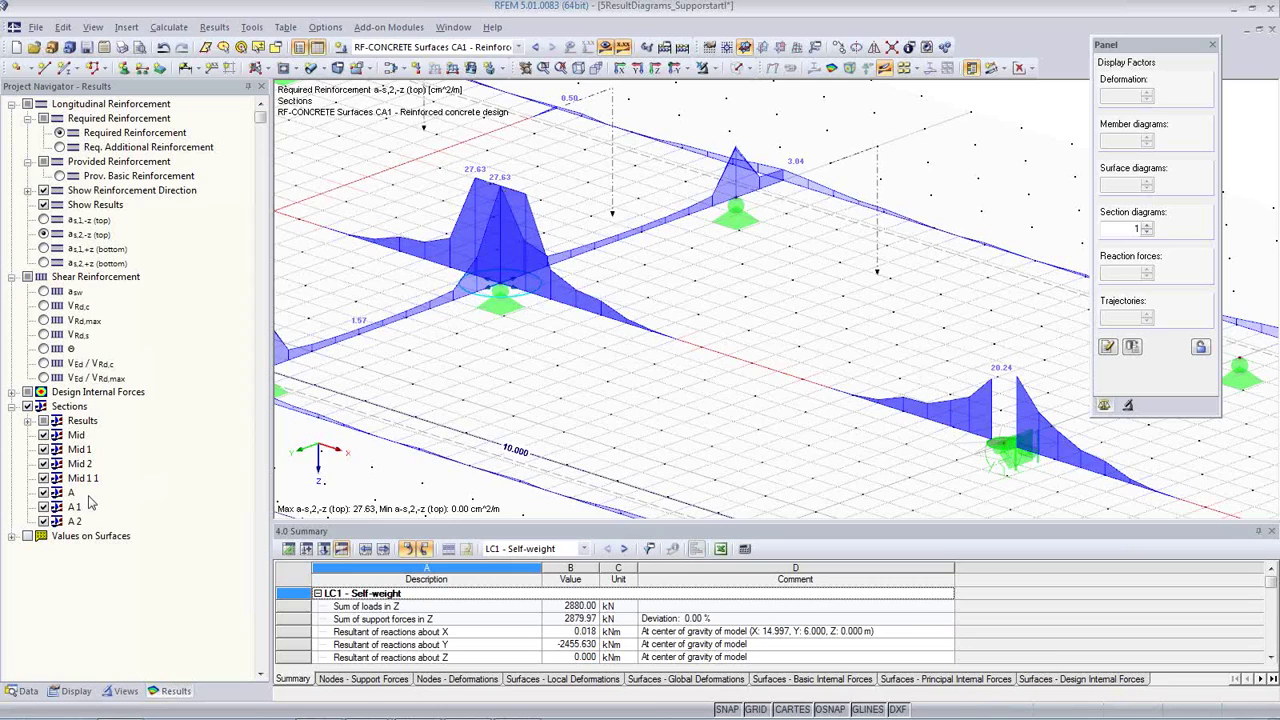
pyautogui.moveTo(467, 392); pyautogui.dragTo(587, 357, button='middle')
pyautogui.scroll(-5, 587, 357)
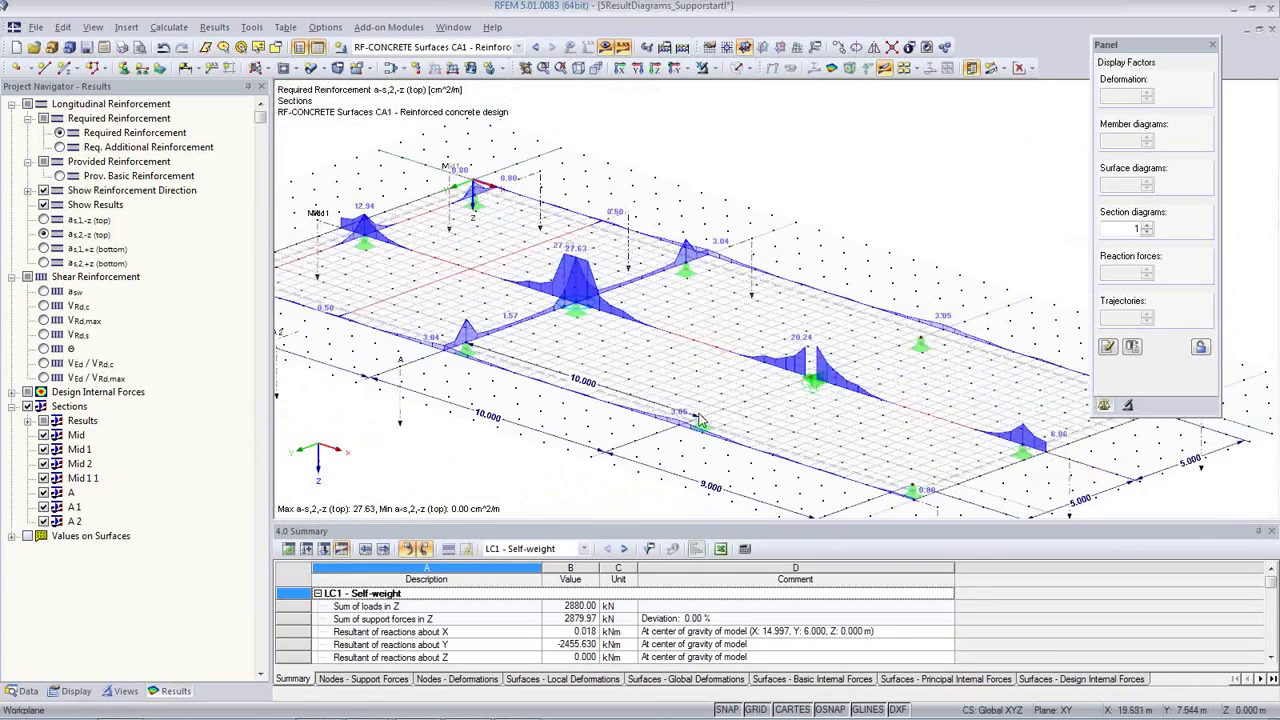
# Copy transverse section A to the second inner support row, 10 m along the slab.
pyautogui.scroll(3, 702, 418)
pyautogui.moveTo(702, 418); pyautogui.dragTo(742, 368, button='middle')
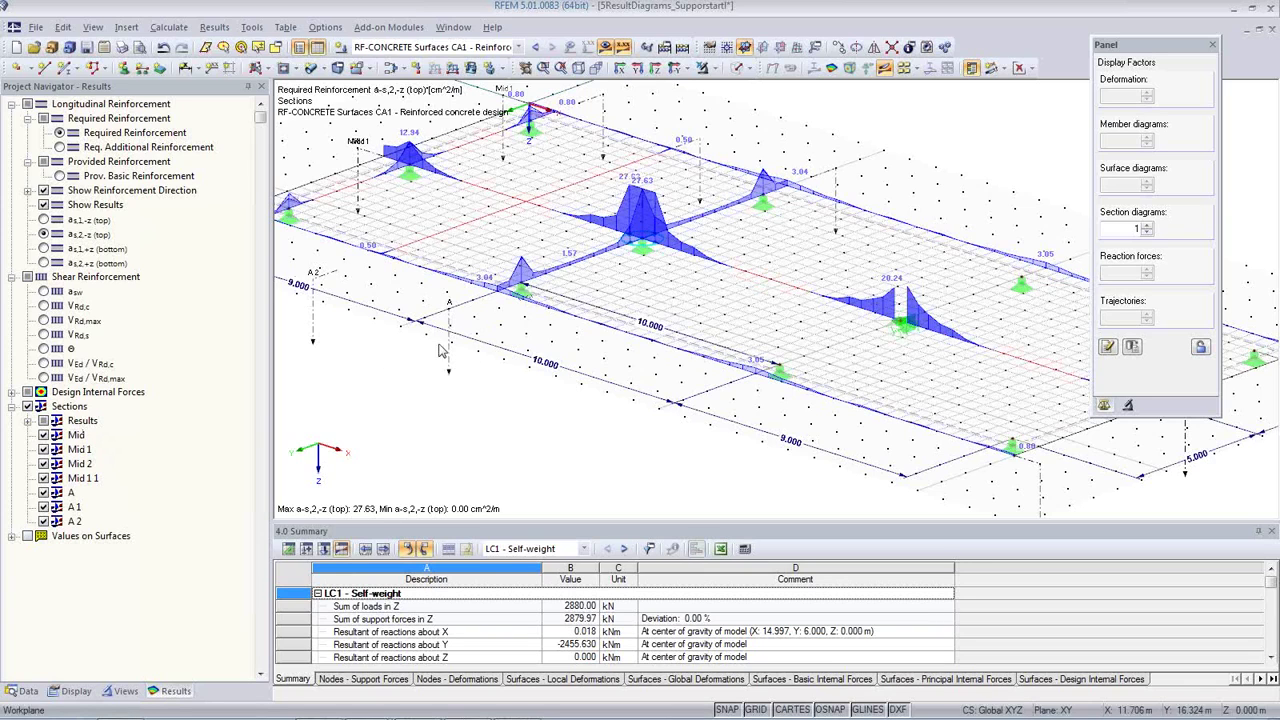
pyautogui.moveTo(649, 418); pyautogui.dragTo(610, 396, button='middle')
pyautogui.scroll(-2, 610, 396)
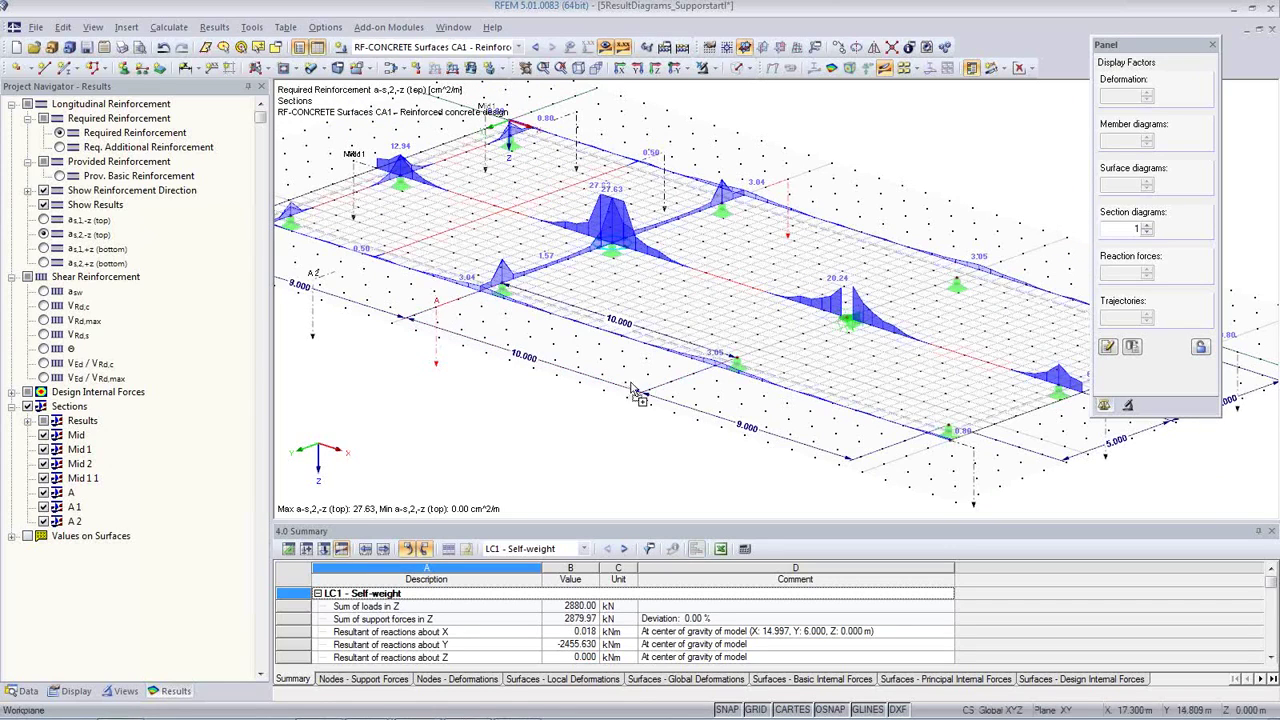
pyautogui.click(672, 392)
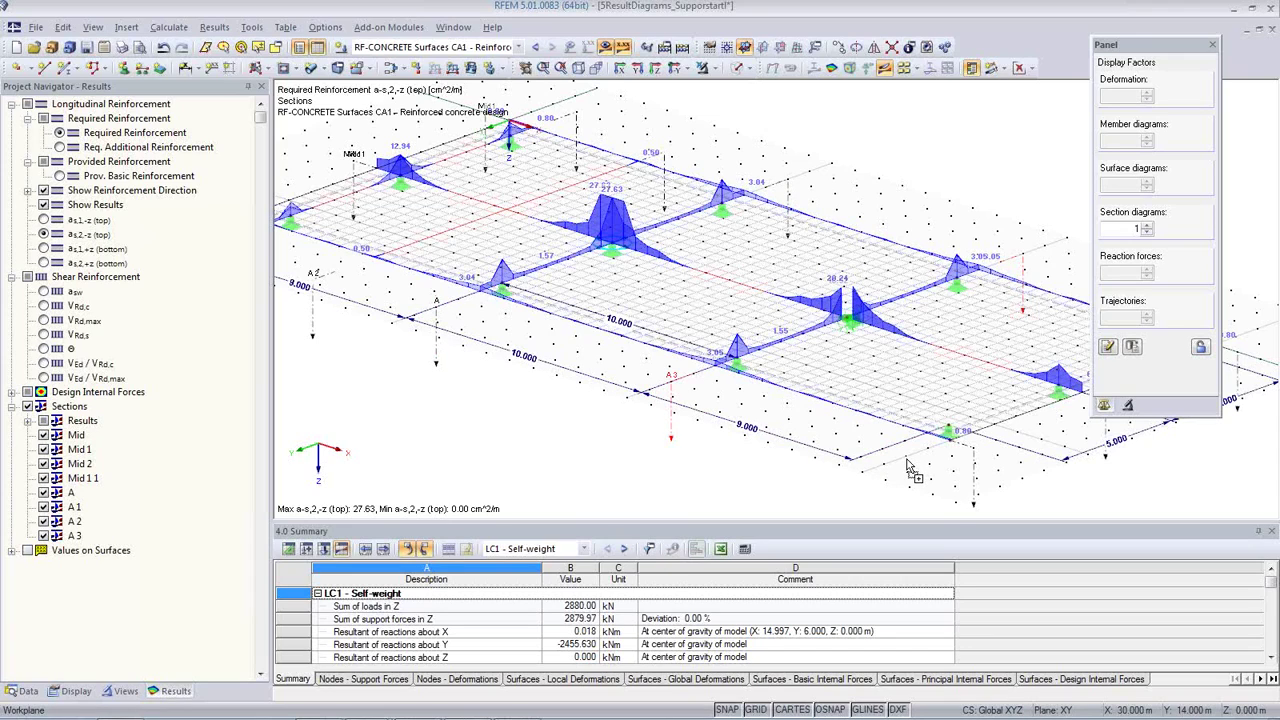
# Copy the transverse result section to the end support row at the far edge of the slab.
pyautogui.click(858, 482)
pyautogui.moveTo(816, 485); pyautogui.dragTo(683, 452, button='middle')
pyautogui.scroll(-3, 683, 452)
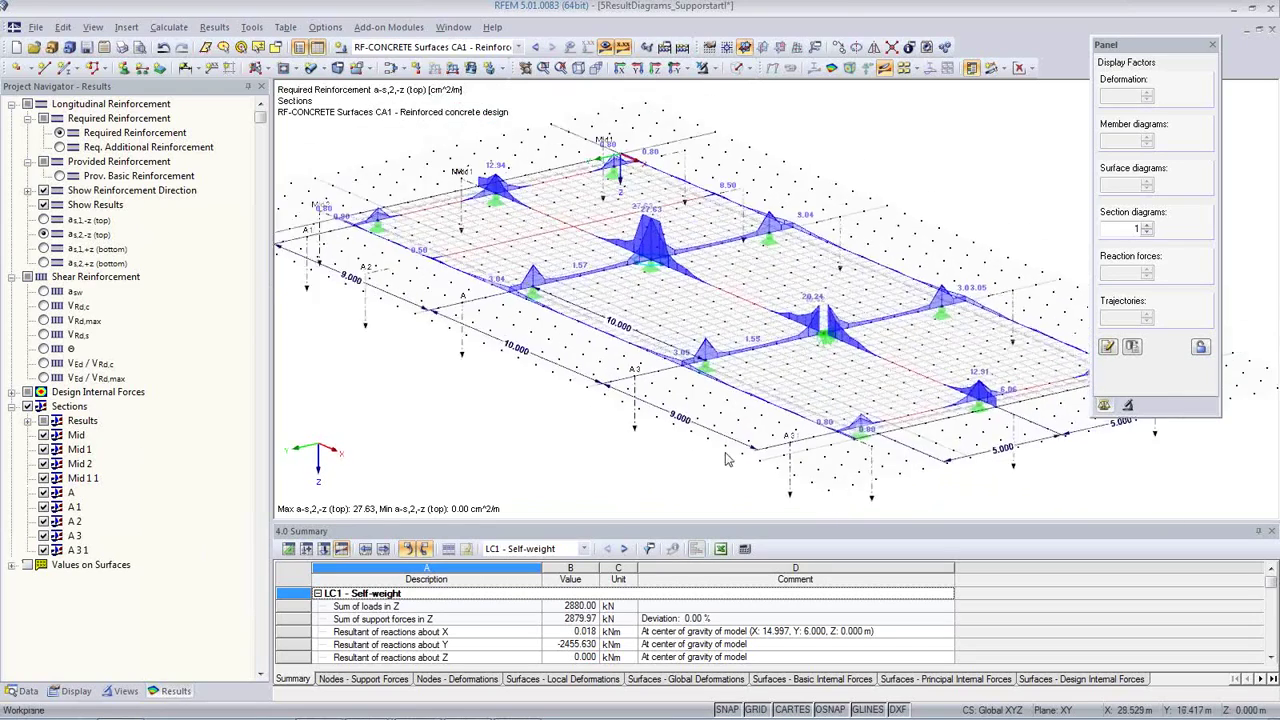
pyautogui.click(1030, 68)
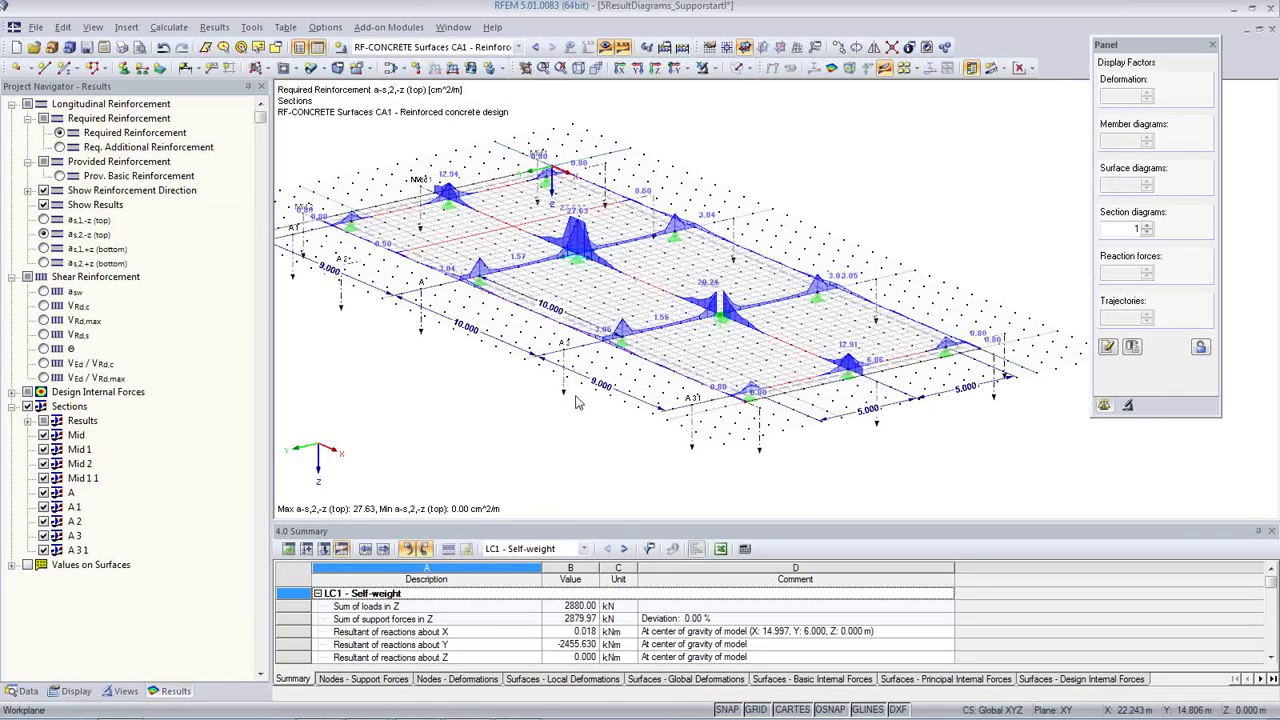
pyautogui.moveTo(580, 410)
pyautogui.mouseDown(button='middle')
pyautogui.moveTo(634, 471)
pyautogui.moveTo(697, 469)
pyautogui.moveTo(603, 410)
pyautogui.mouseUp(button='middle')
# Show the basic internal forces m-x of load case LC1 - Self-weight as isolines on the slab surfaces.
pyautogui.click(517, 47)
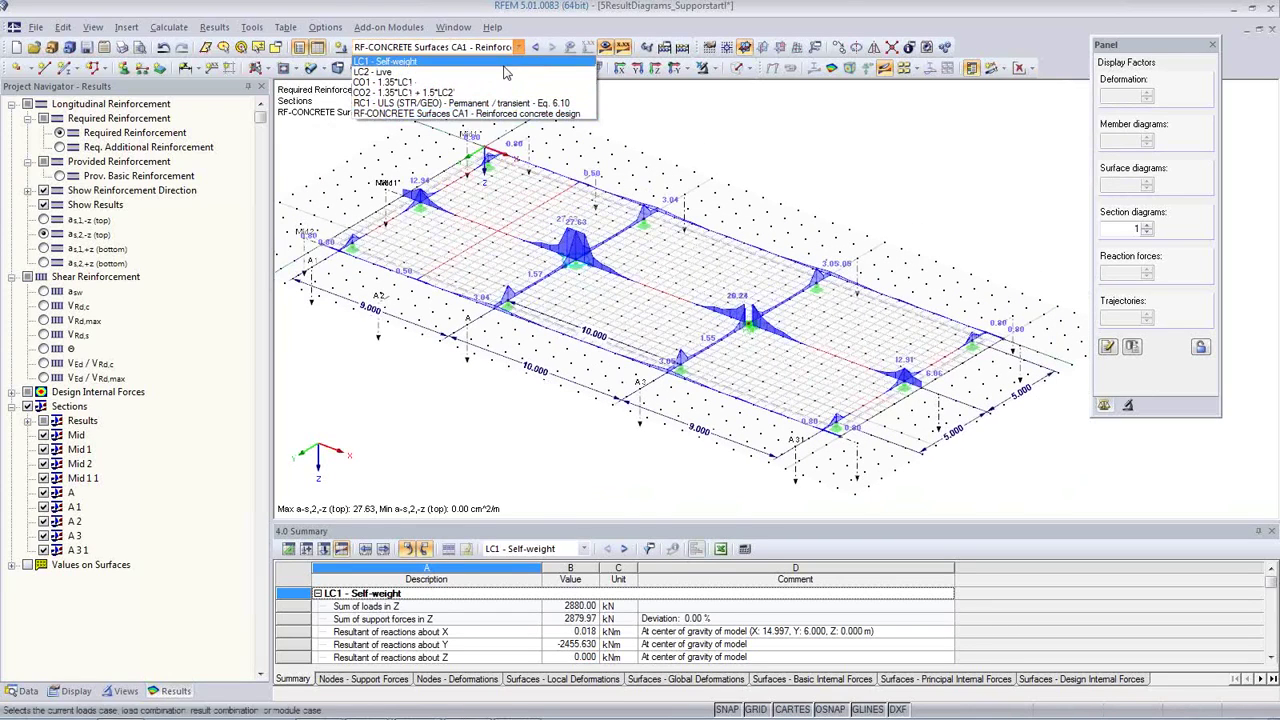
pyautogui.click(507, 60)
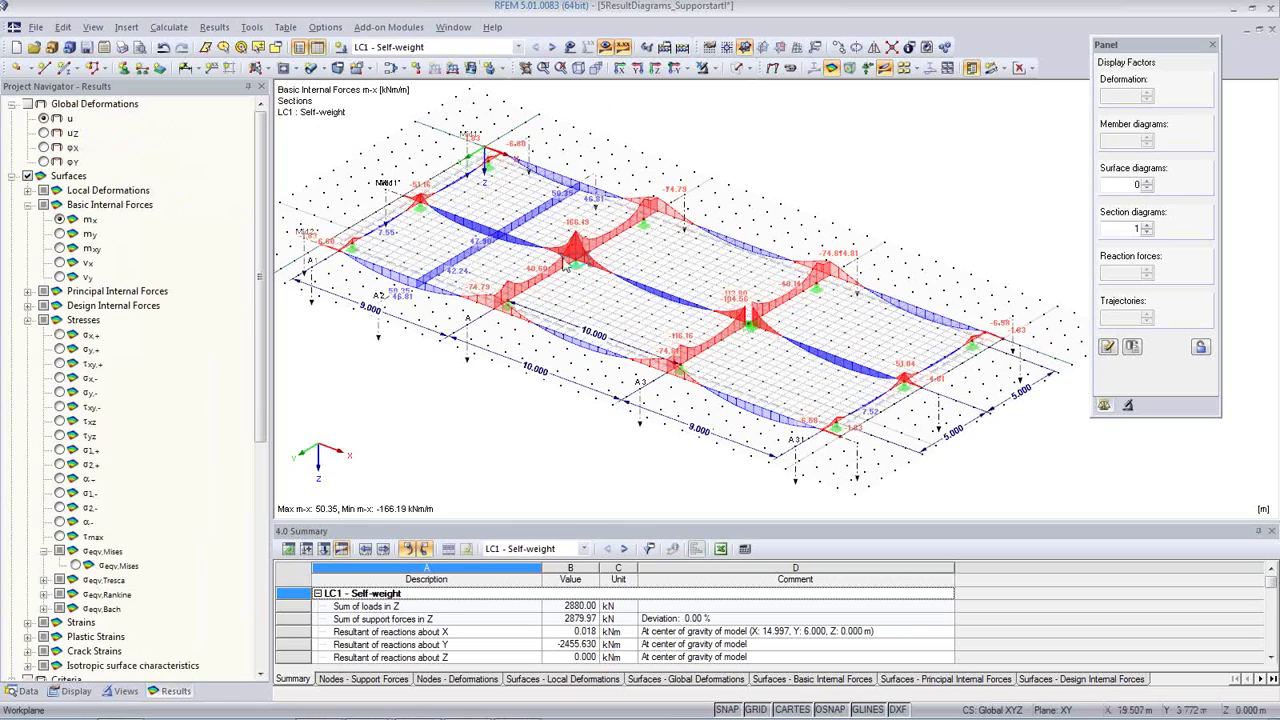
pyautogui.click(1030, 70)
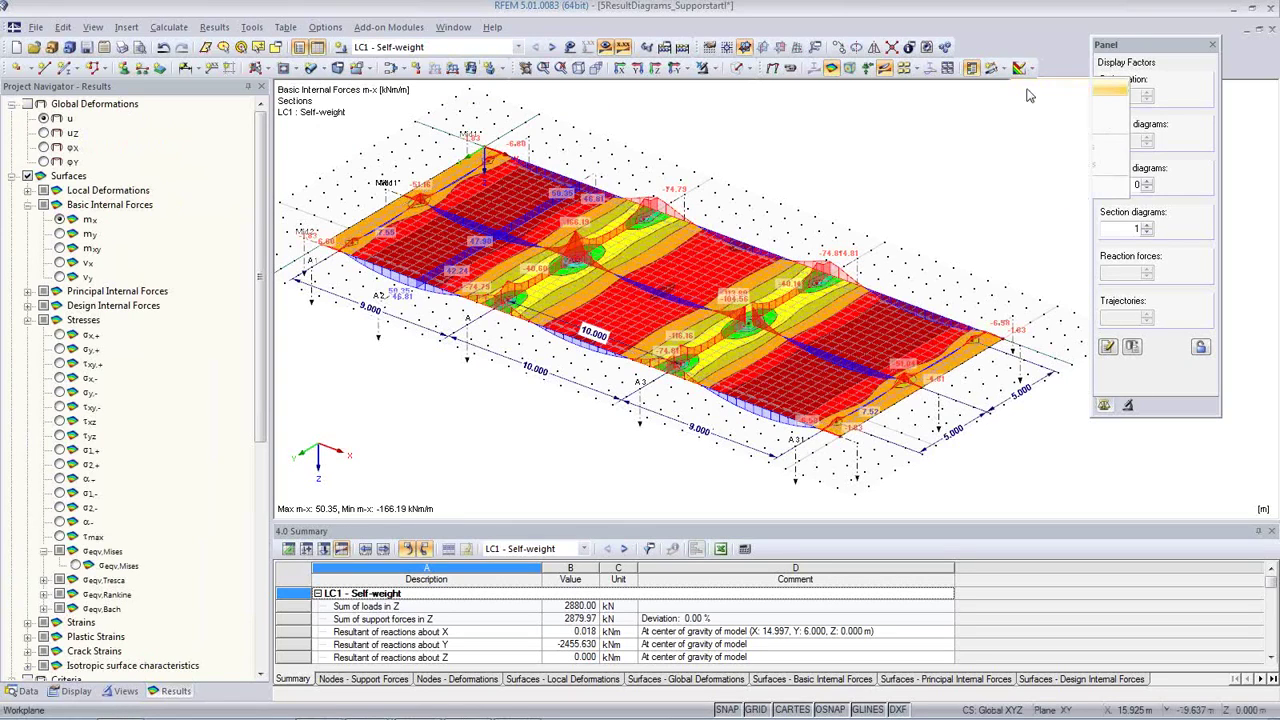
pyautogui.click(1032, 96)
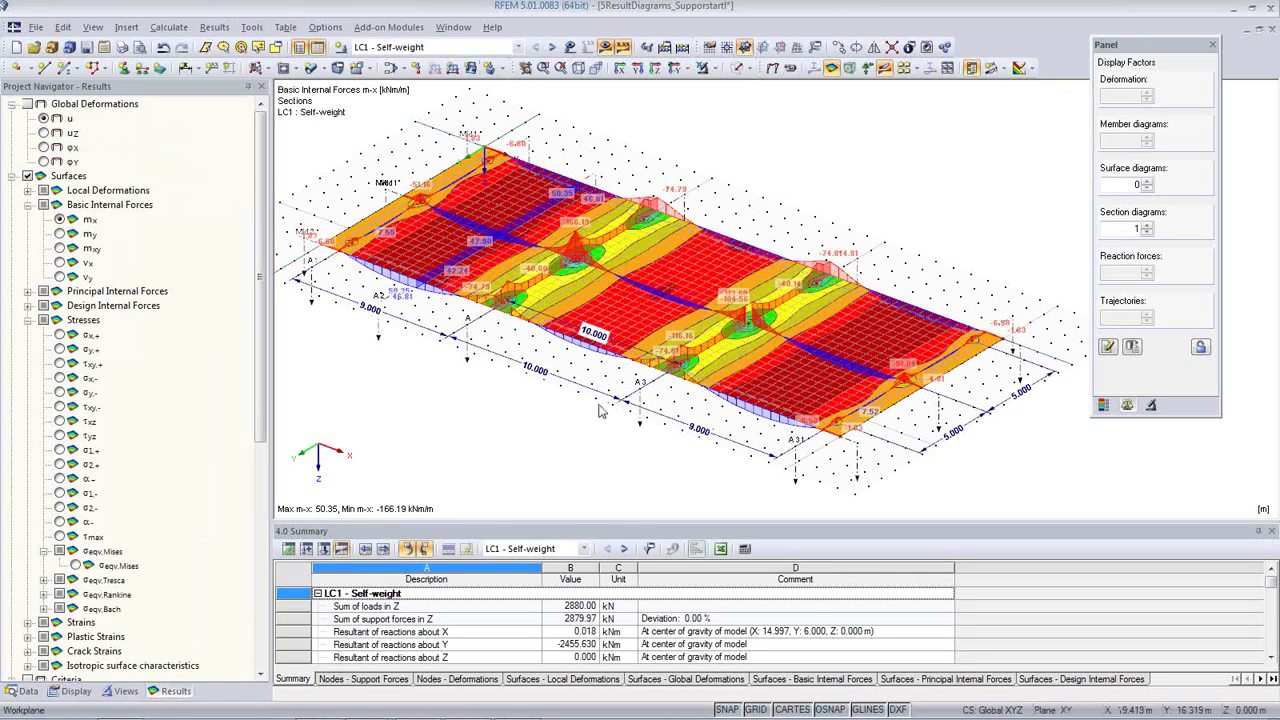
pyautogui.click(1031, 70)
pyautogui.click(1045, 112)
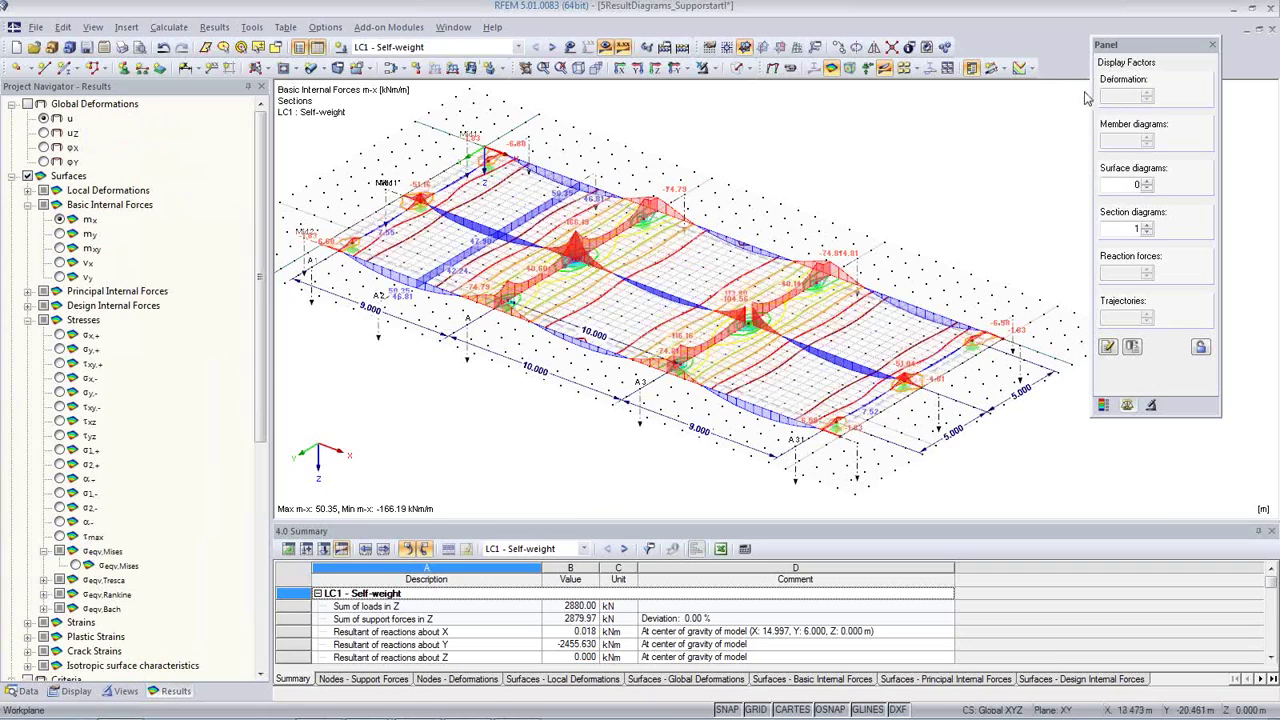
# Turn off the surface isolines so only the section diagrams are drawn, and hide the grid points.
pyautogui.click(1032, 70)
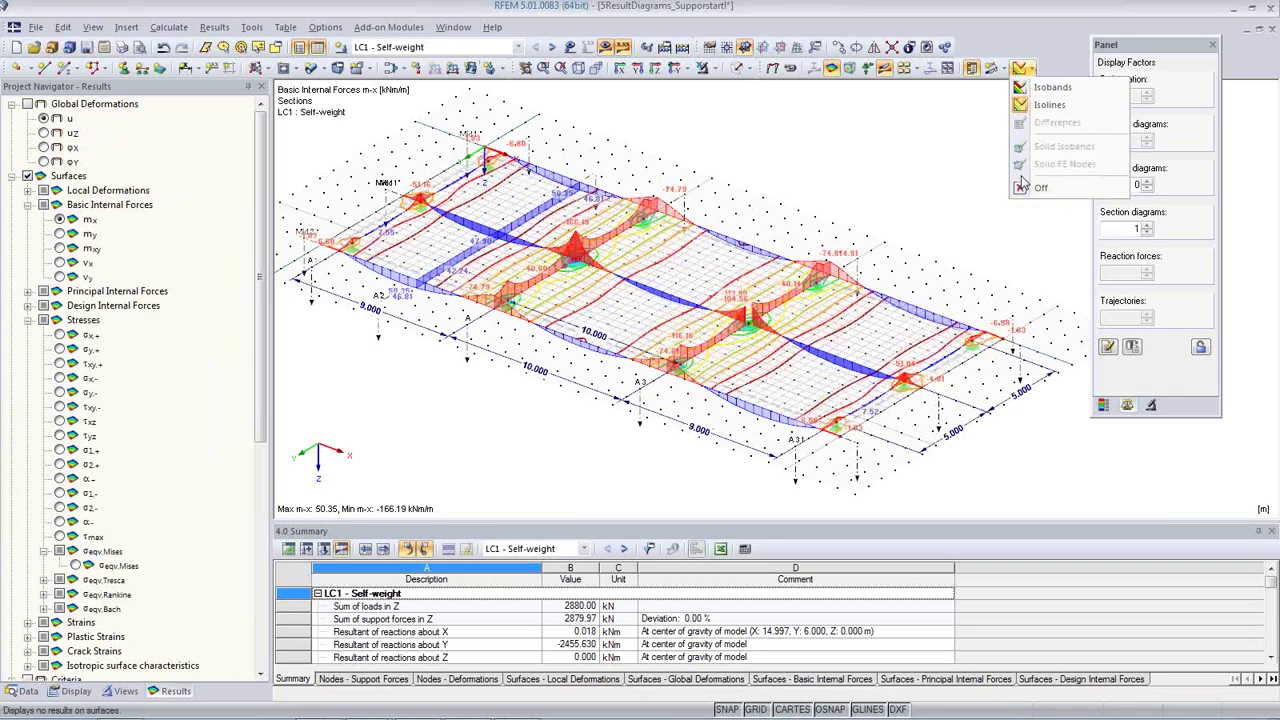
pyautogui.click(982, 140)
pyautogui.click(1032, 70)
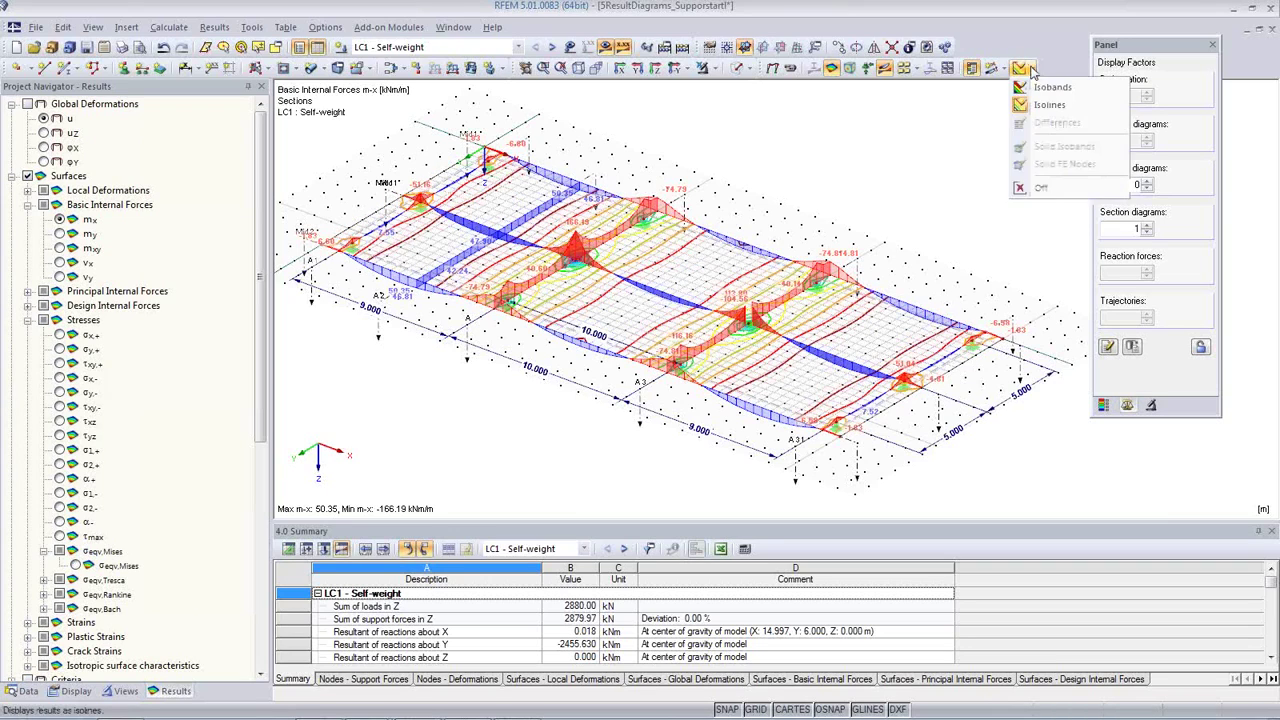
pyautogui.click(1035, 188)
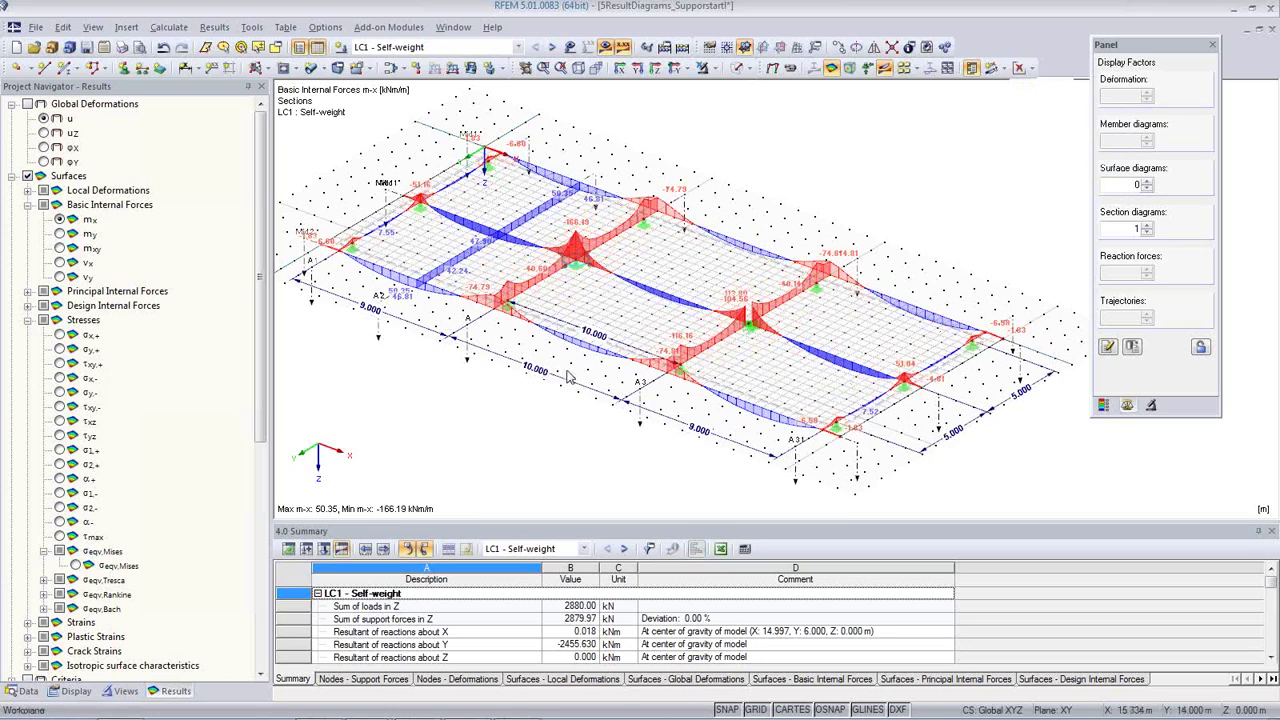
pyautogui.click(755, 709)
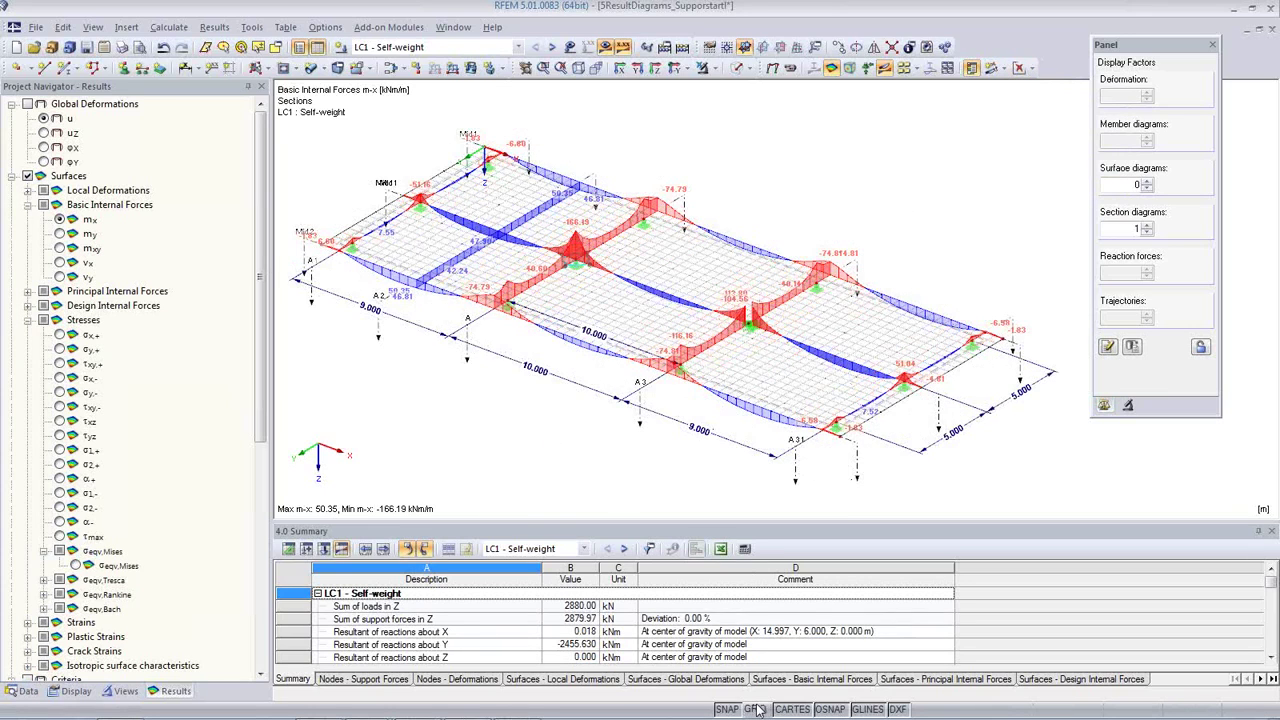
pyautogui.scroll(1, 645, 443)
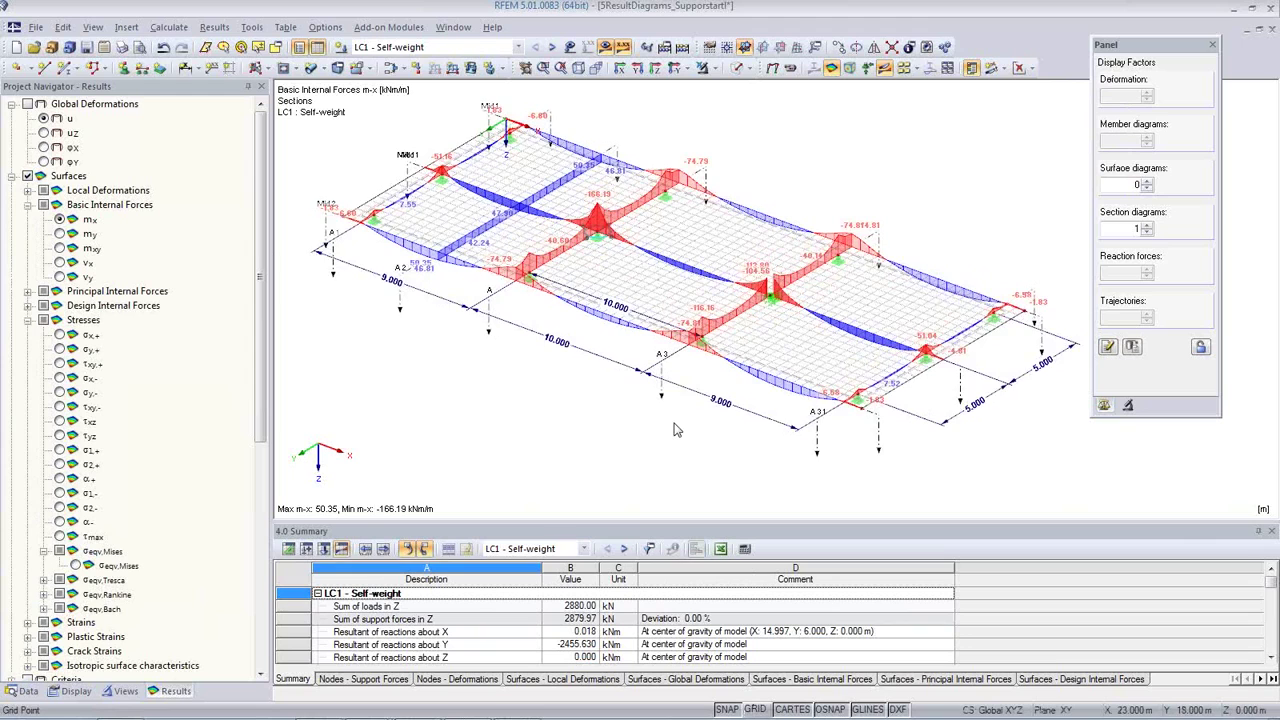
pyautogui.scroll(1, 678, 436)
pyautogui.moveTo(673, 430); pyautogui.dragTo(701, 456, button='middle')
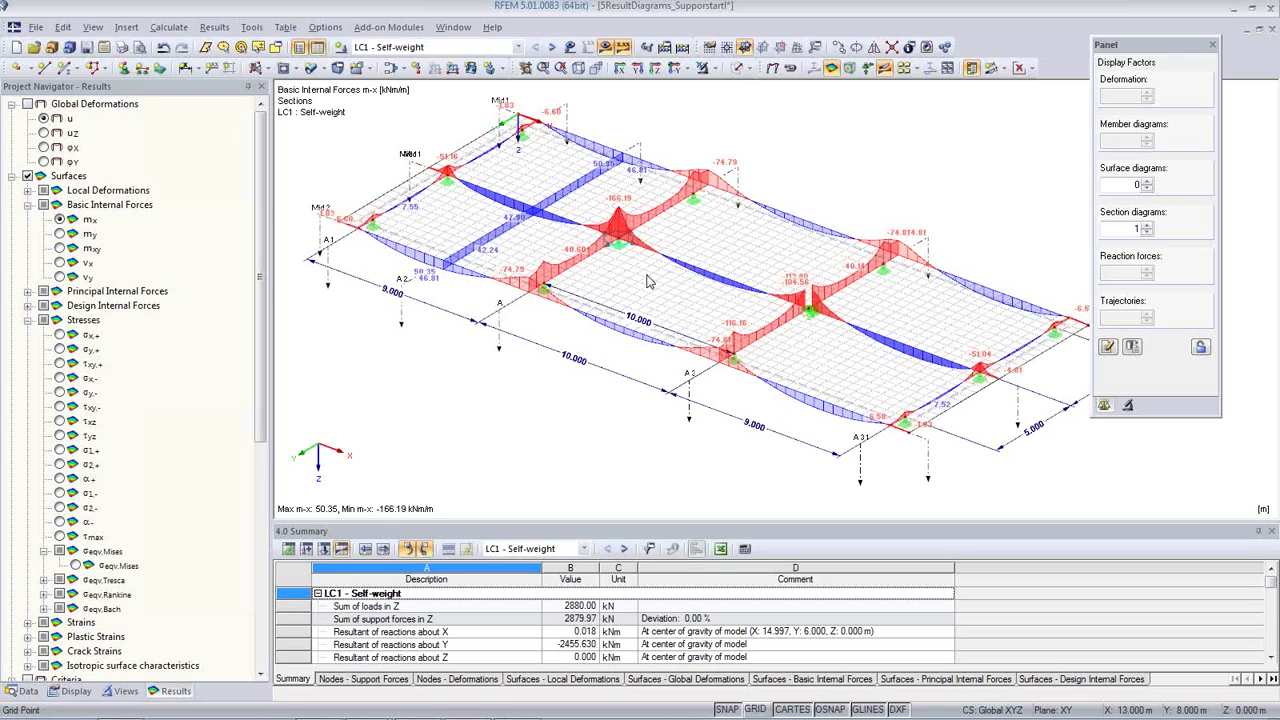
# Set up a mass print to the printout report with basic internal forces m-x, m-y, m-xy, v-x and v-y for all load cases and combinations.
pyautogui.click(121, 48)
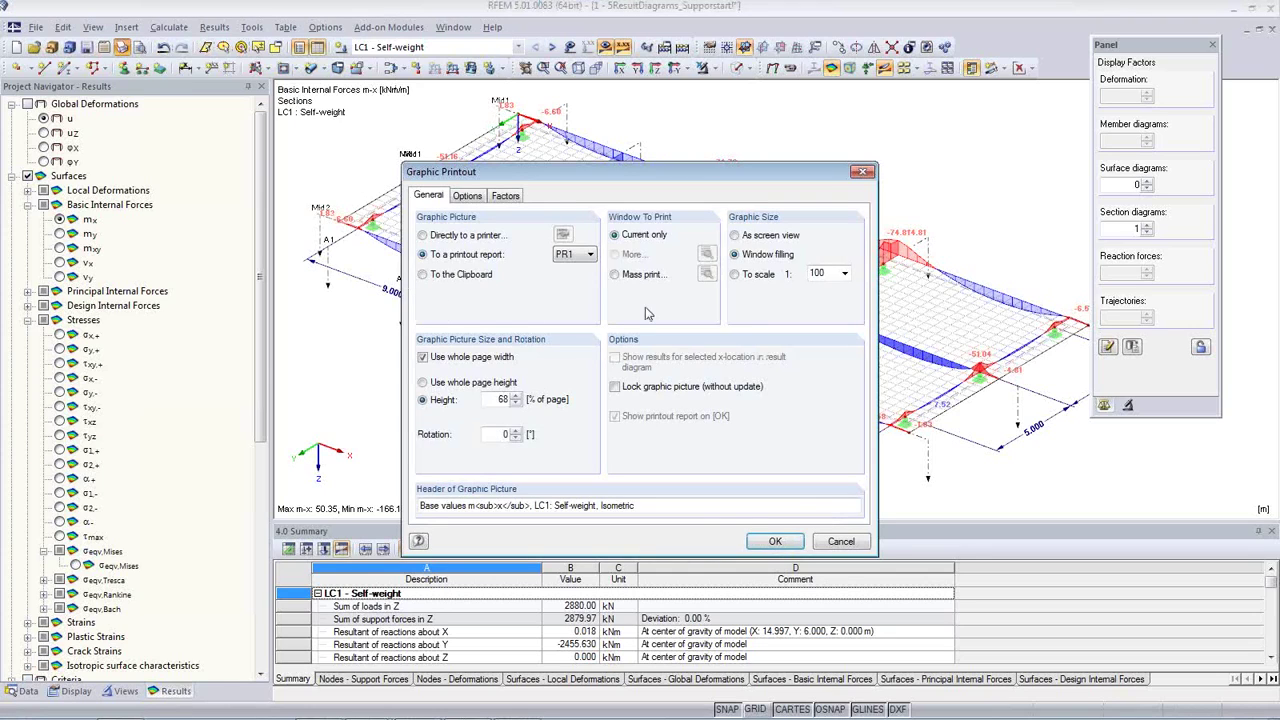
pyautogui.click(615, 274)
pyautogui.click(706, 274)
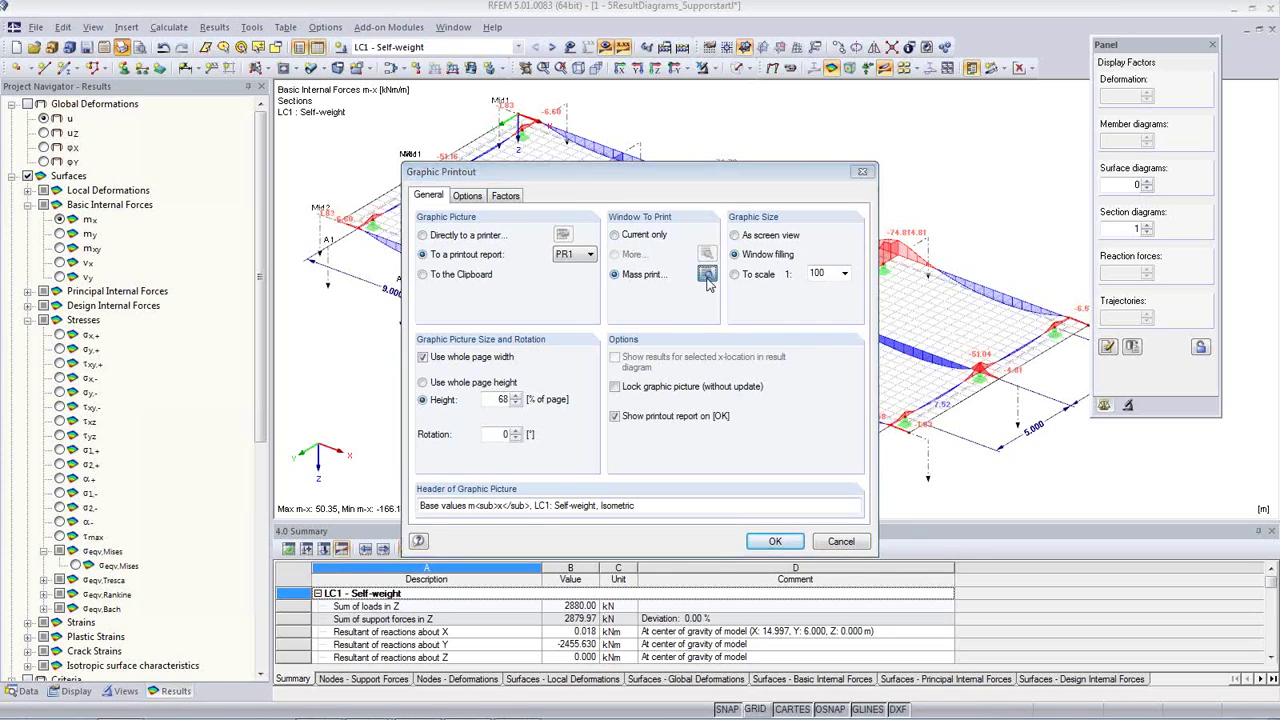
pyautogui.click(489, 176)
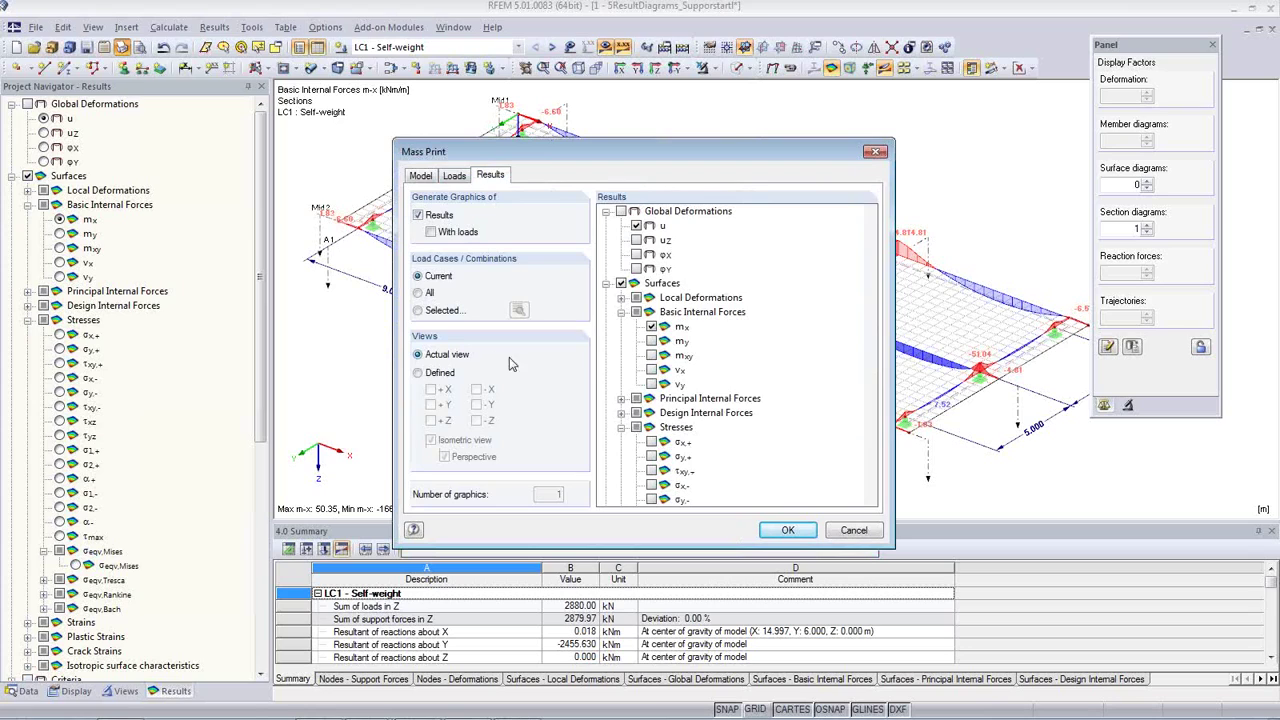
pyautogui.click(651, 342)
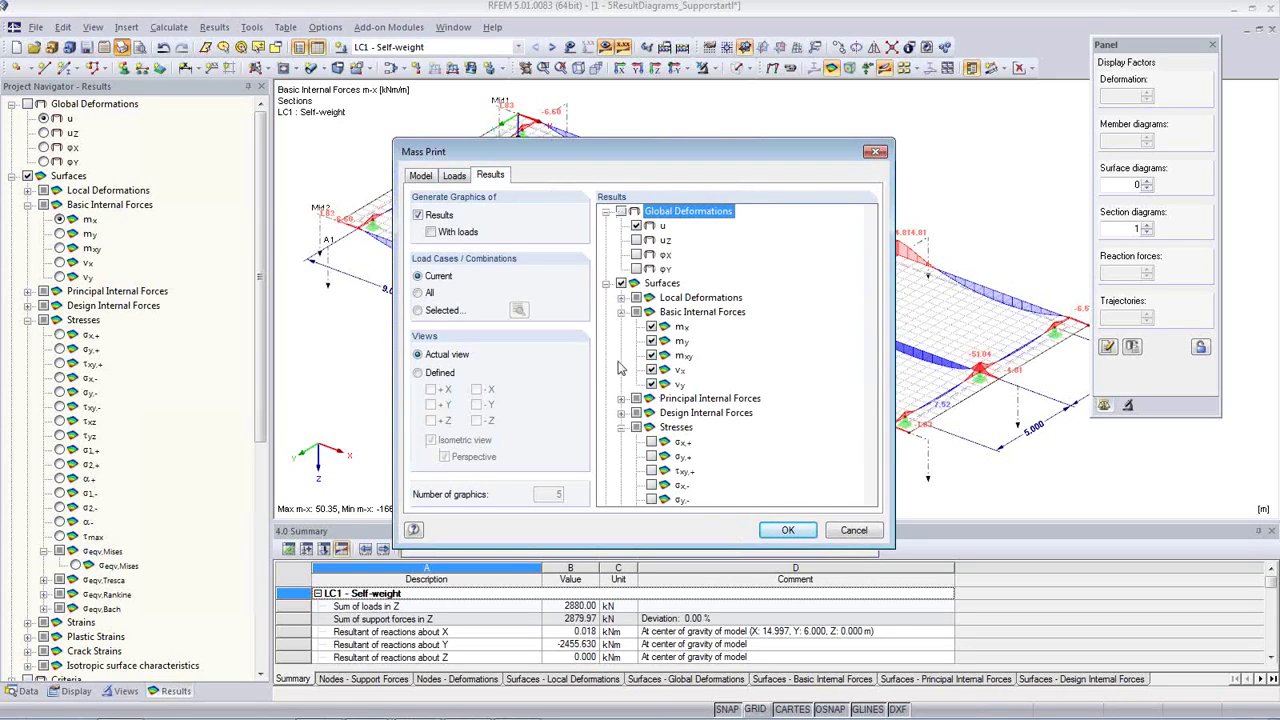
pyautogui.click(432, 312)
pyautogui.click(424, 292)
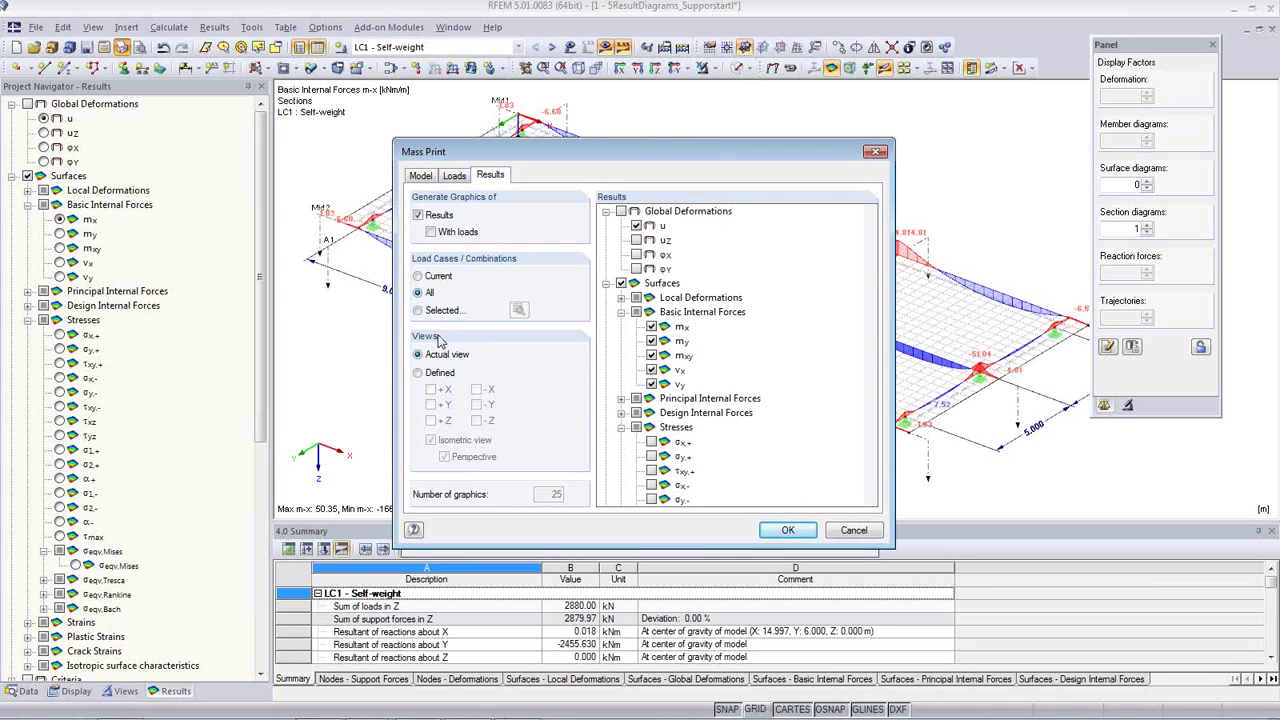
pyautogui.click(788, 531)
# Set the picture height to 50% of the page and create the printout report from the "1 - Input data and reduced results" template.
pyautogui.doubleClick(497, 399)
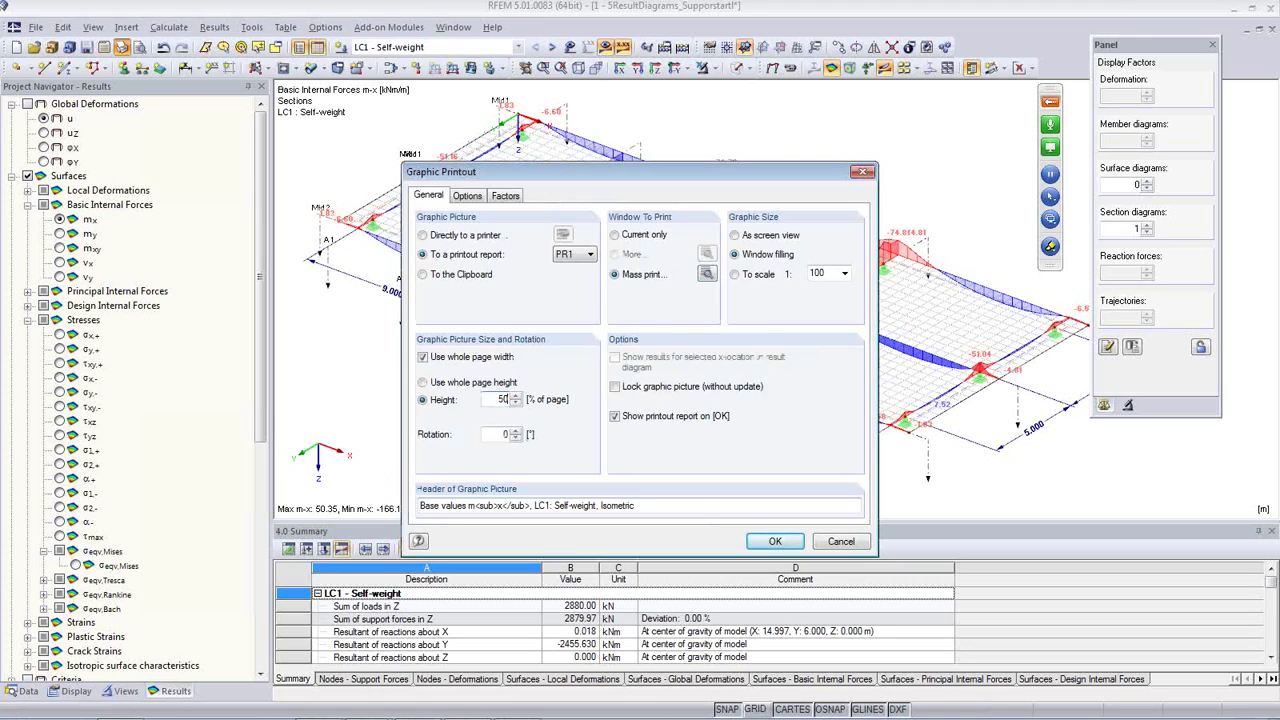
pyautogui.click(773, 541)
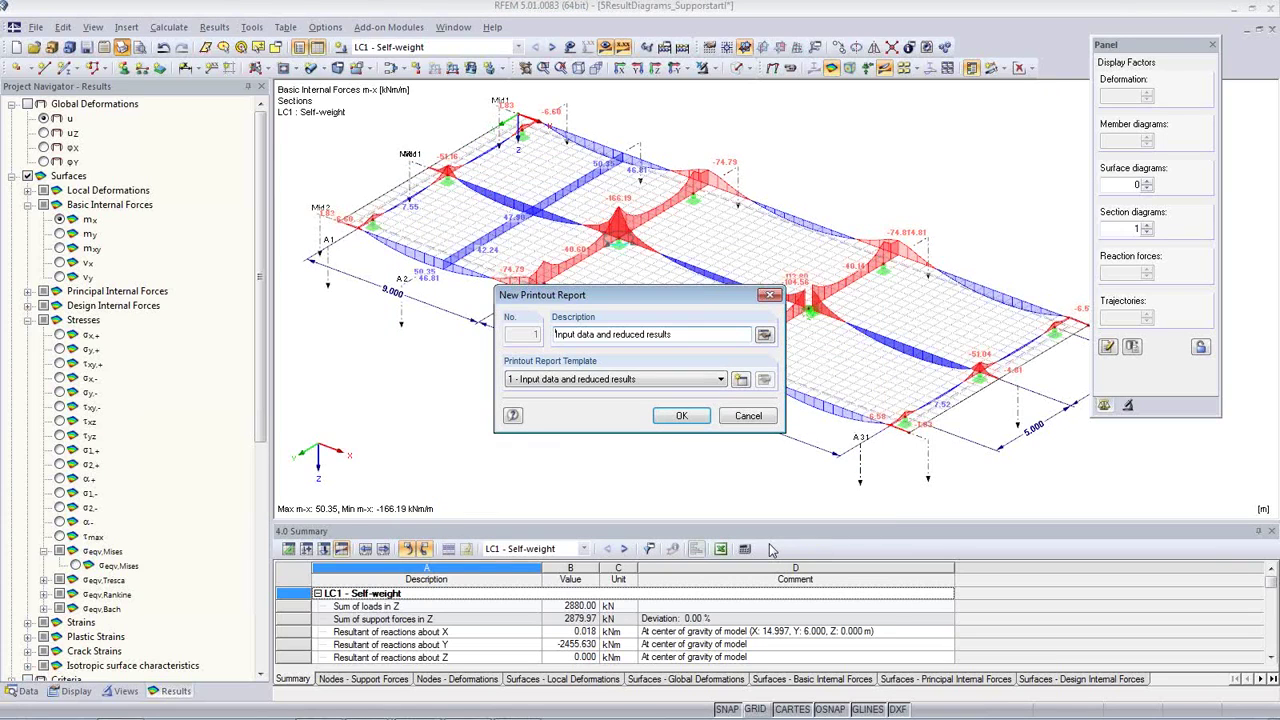
pyautogui.click(690, 419)
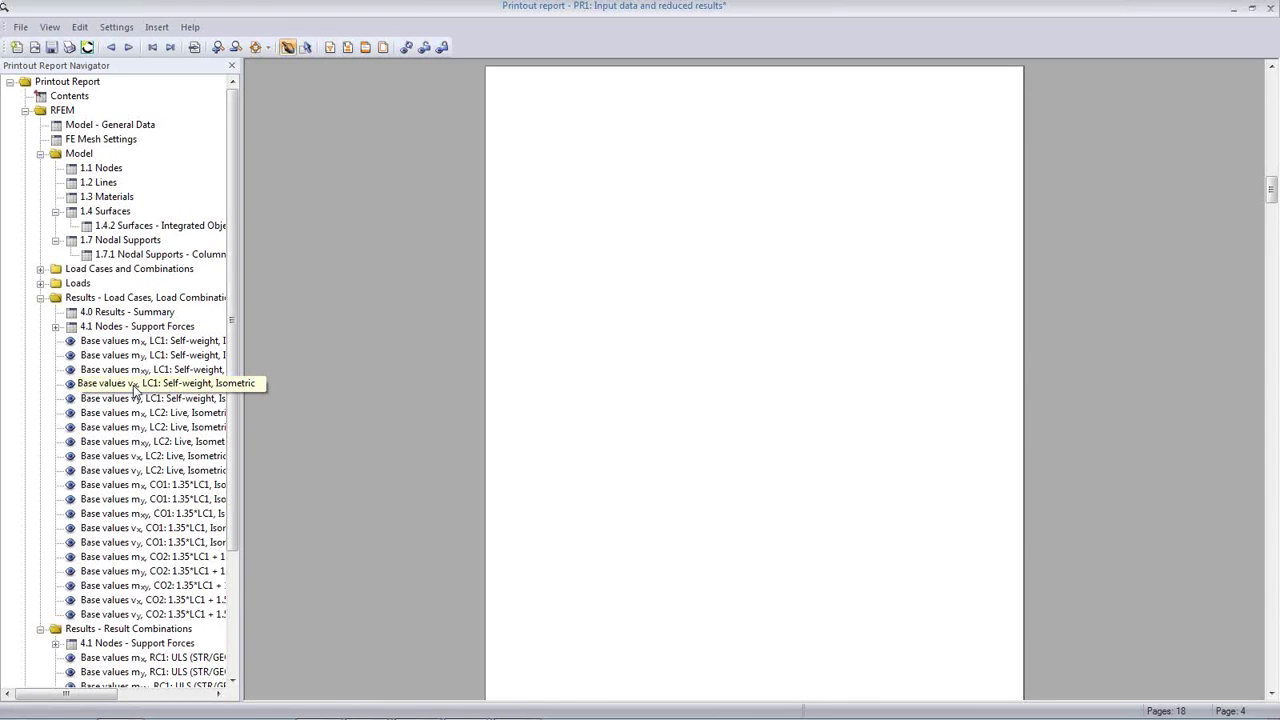
# Examine the base value graphics in the printout report, from LC1: Self-weight m-x through v-y to LC2: Live m-x.
pyautogui.click(133, 388)
pyautogui.scroll(-3, 705, 548)
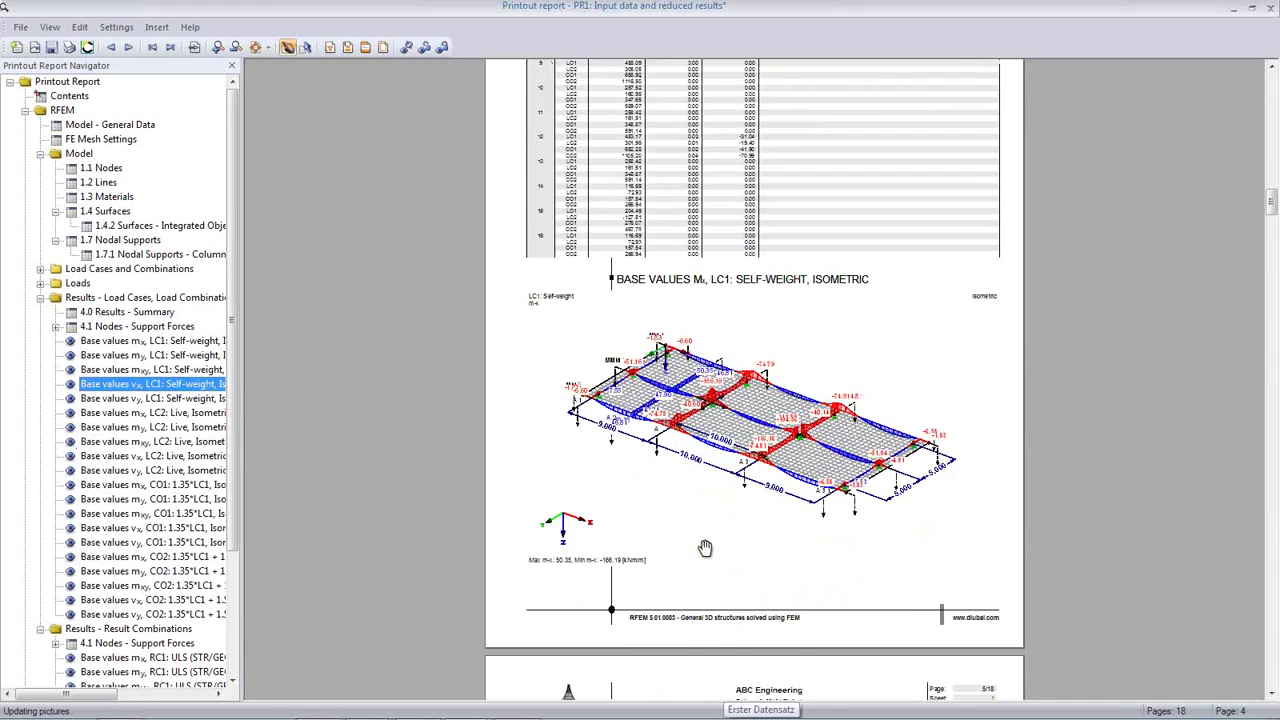
pyautogui.scroll(-10, 705, 548)
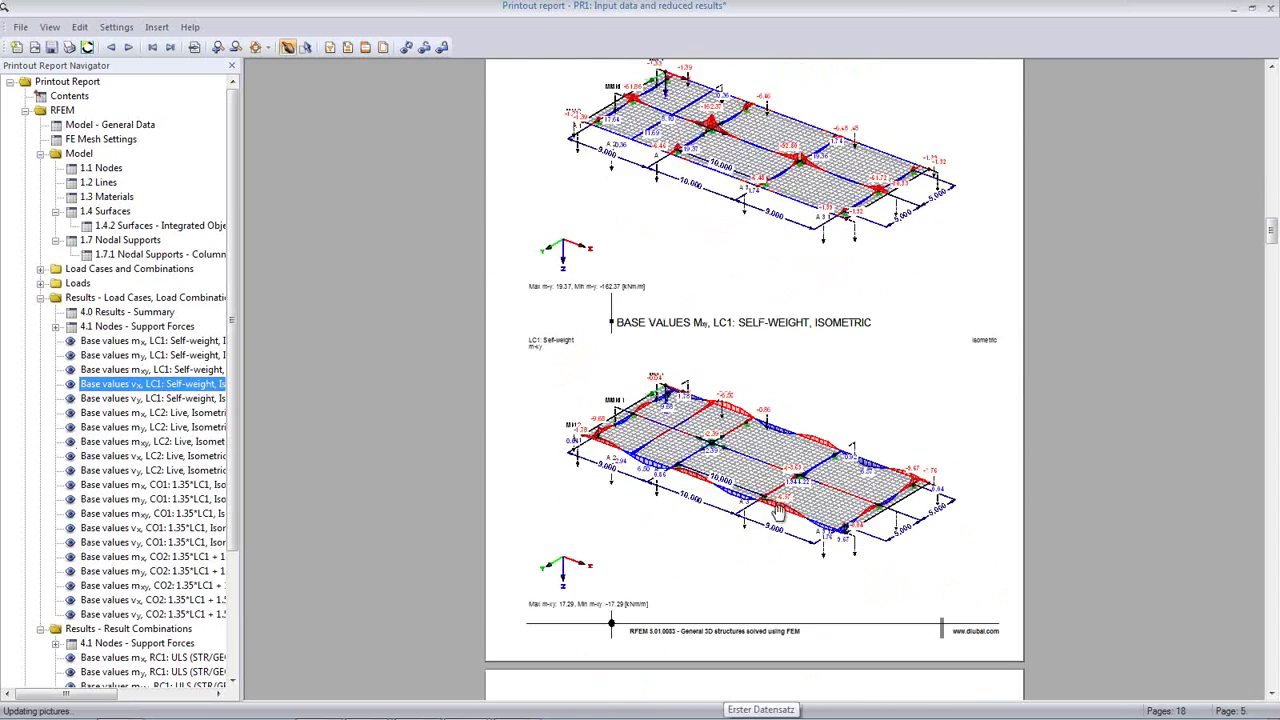
pyautogui.scroll(-2, 778, 512)
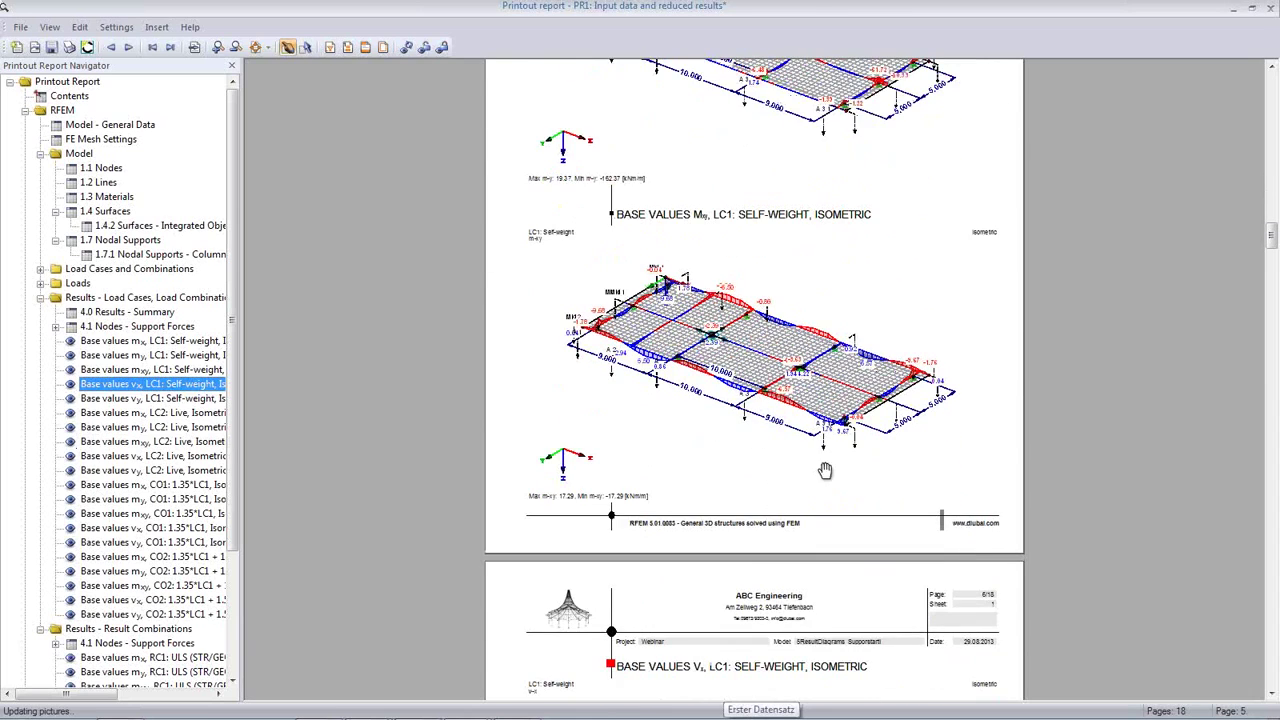
pyautogui.scroll(-5, 825, 470)
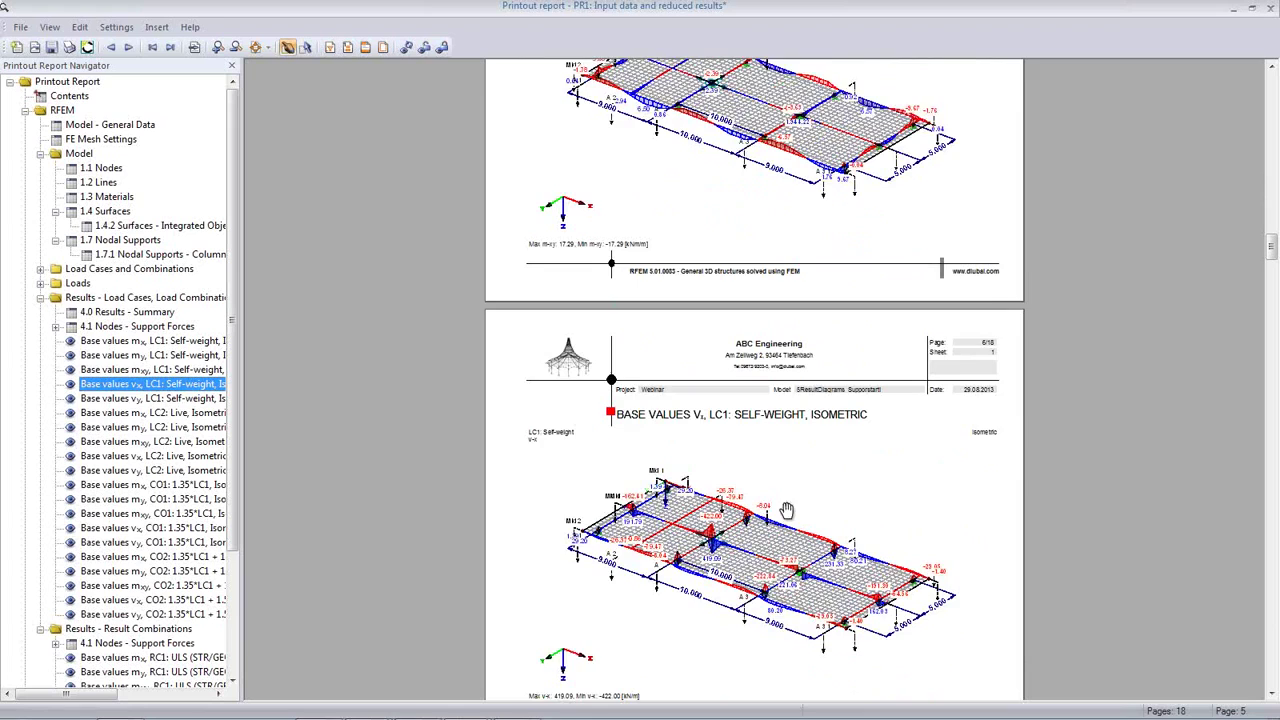
pyautogui.scroll(-2, 787, 510)
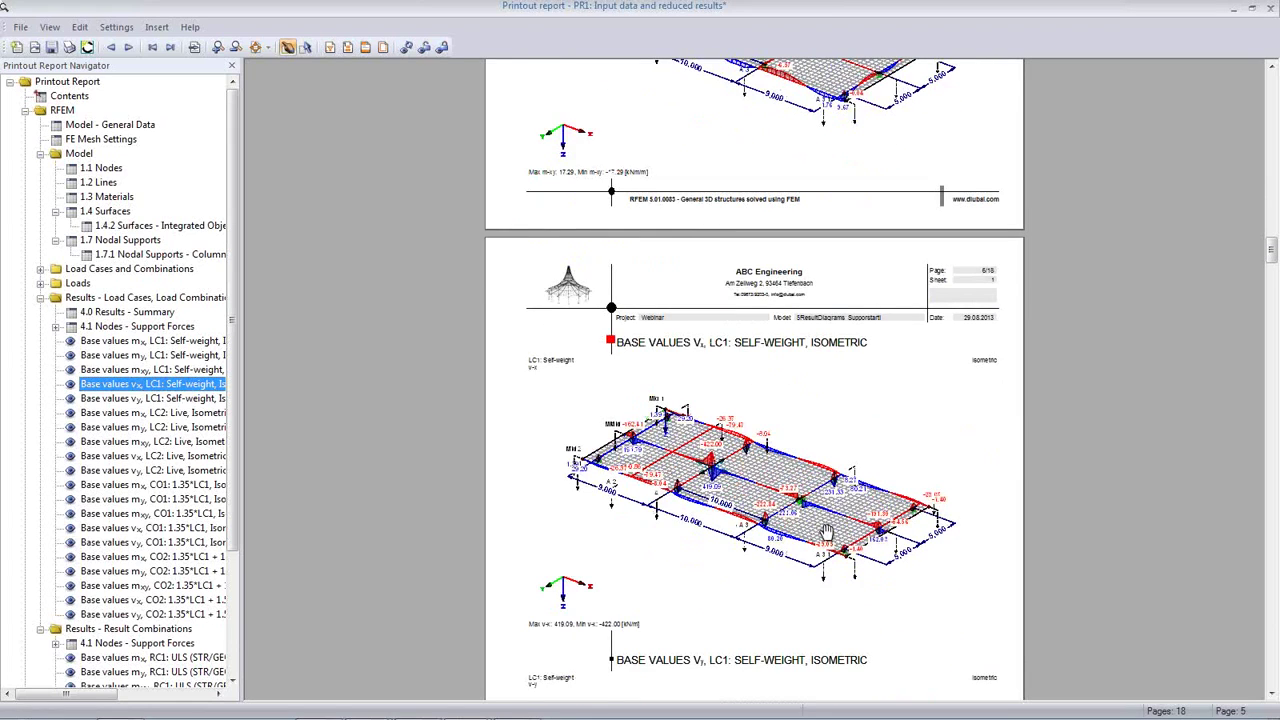
pyautogui.scroll(-1, 815, 489)
pyautogui.scroll(-3, 830, 452)
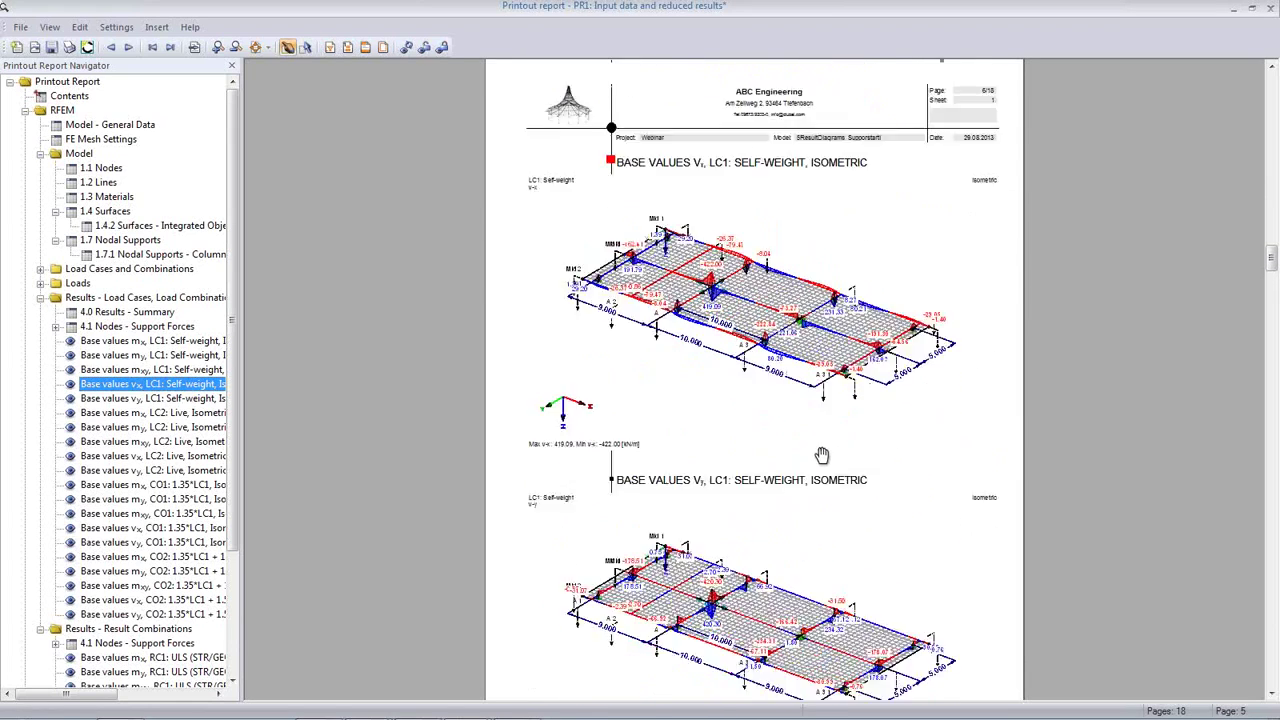
pyautogui.scroll(-4, 821, 455)
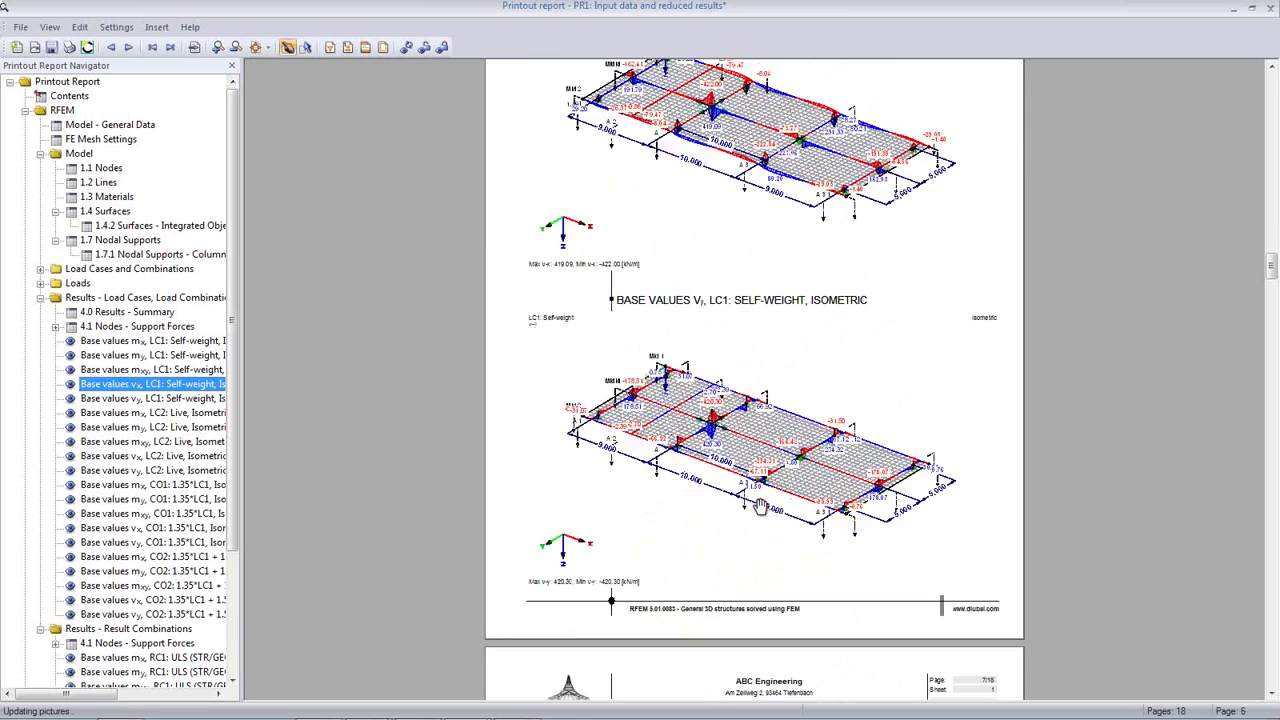
pyautogui.scroll(-8, 812, 470)
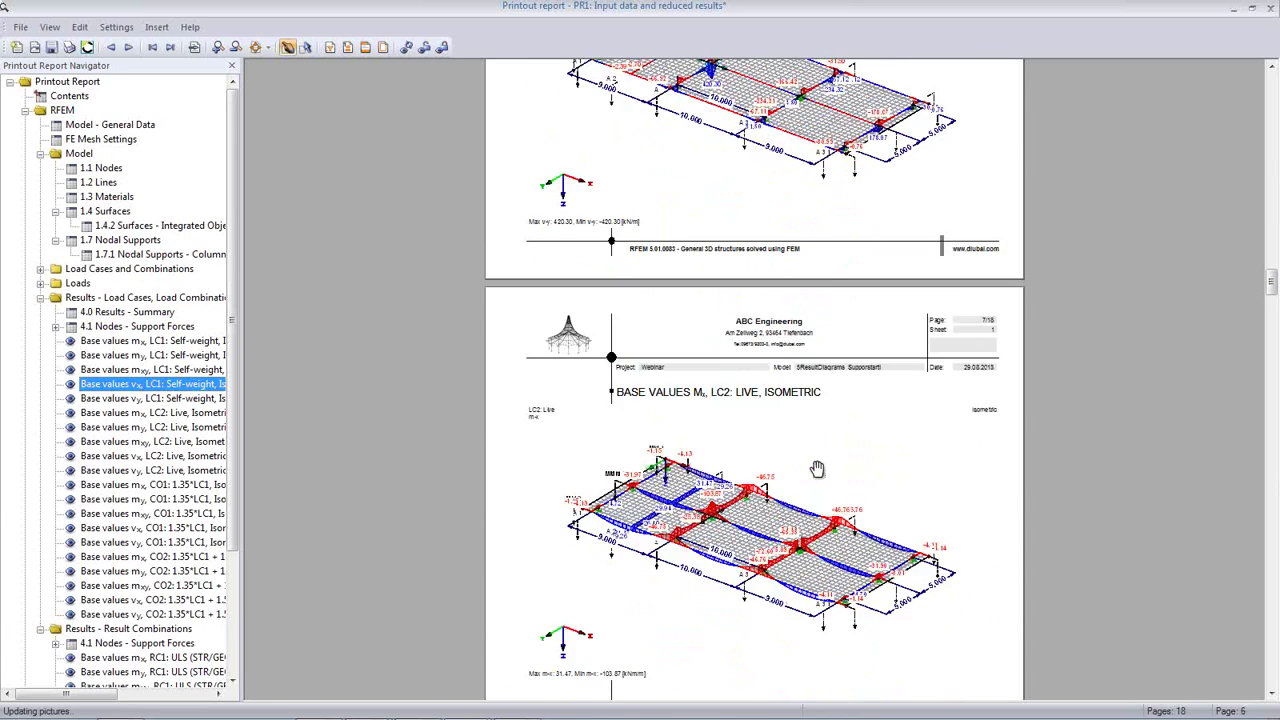
pyautogui.scroll(-3, 858, 444)
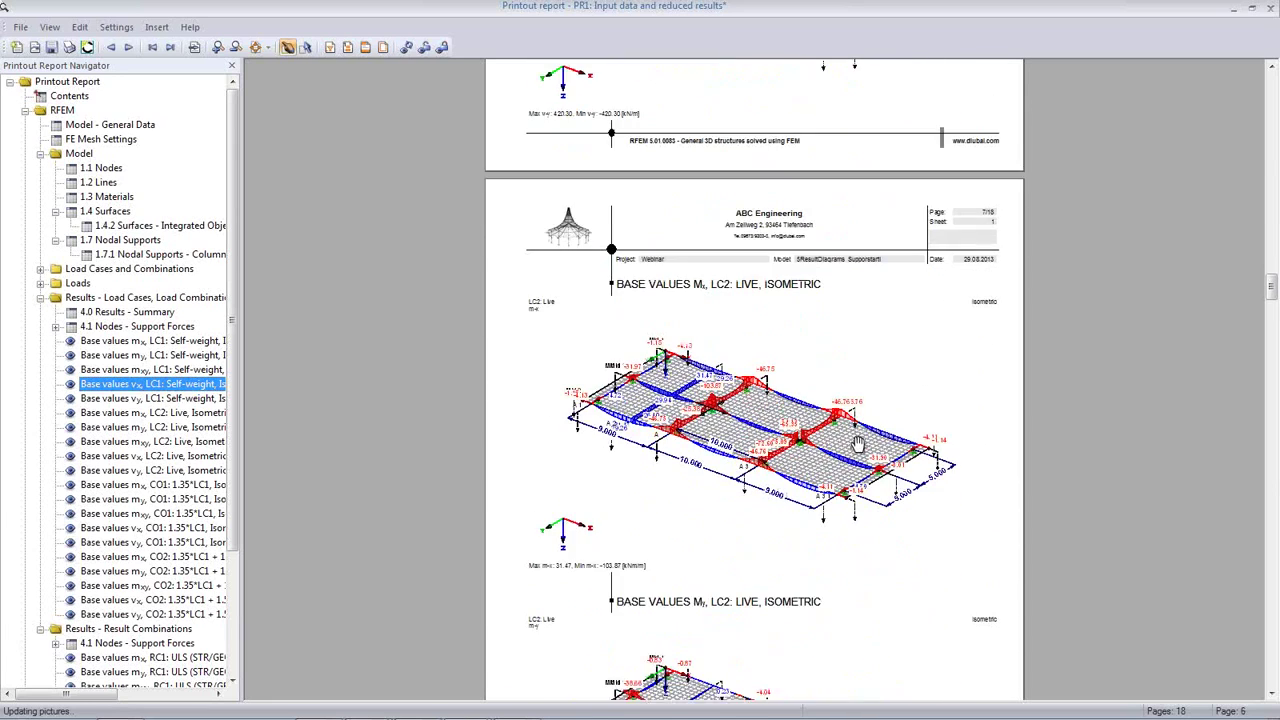
# Close the printout report and save it.
pyautogui.click(1271, 8)
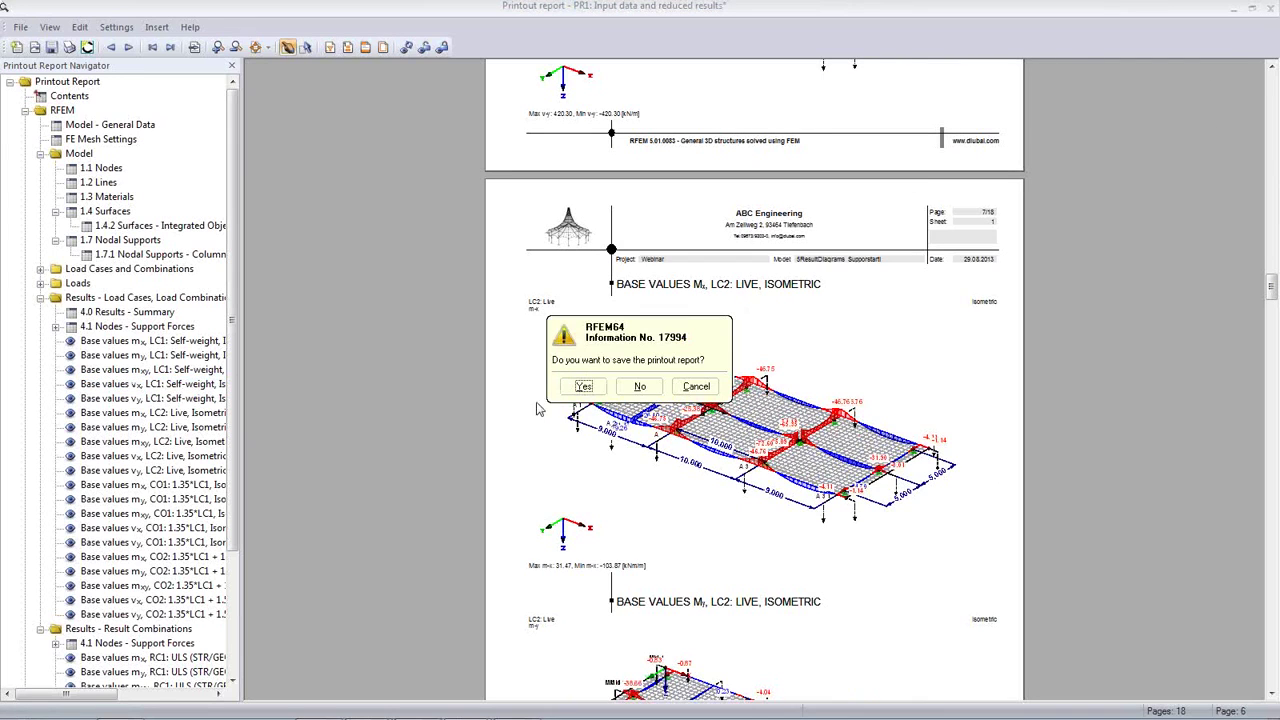
pyautogui.click(585, 387)
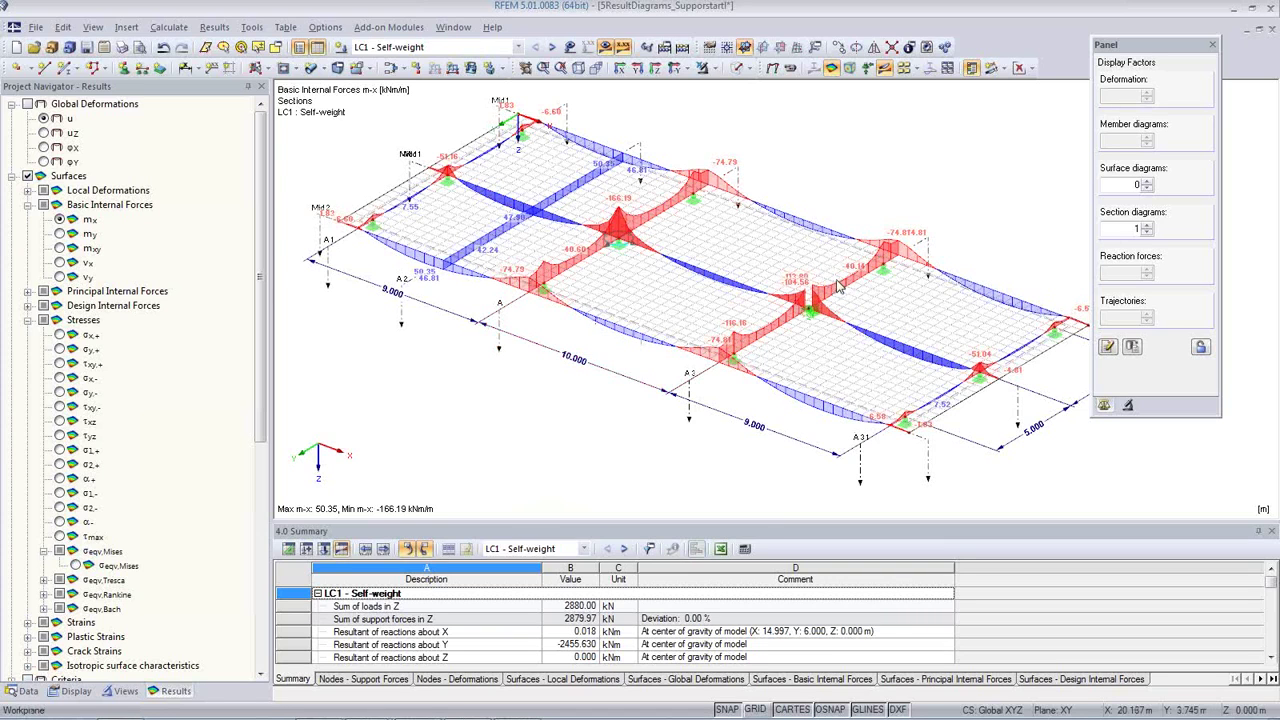
# Compare the m-x section diagram peaks at the two inner column supports for LC1 - Self-weight.
pyautogui.scroll(4, 825, 315)
pyautogui.scroll(3, 825, 315)
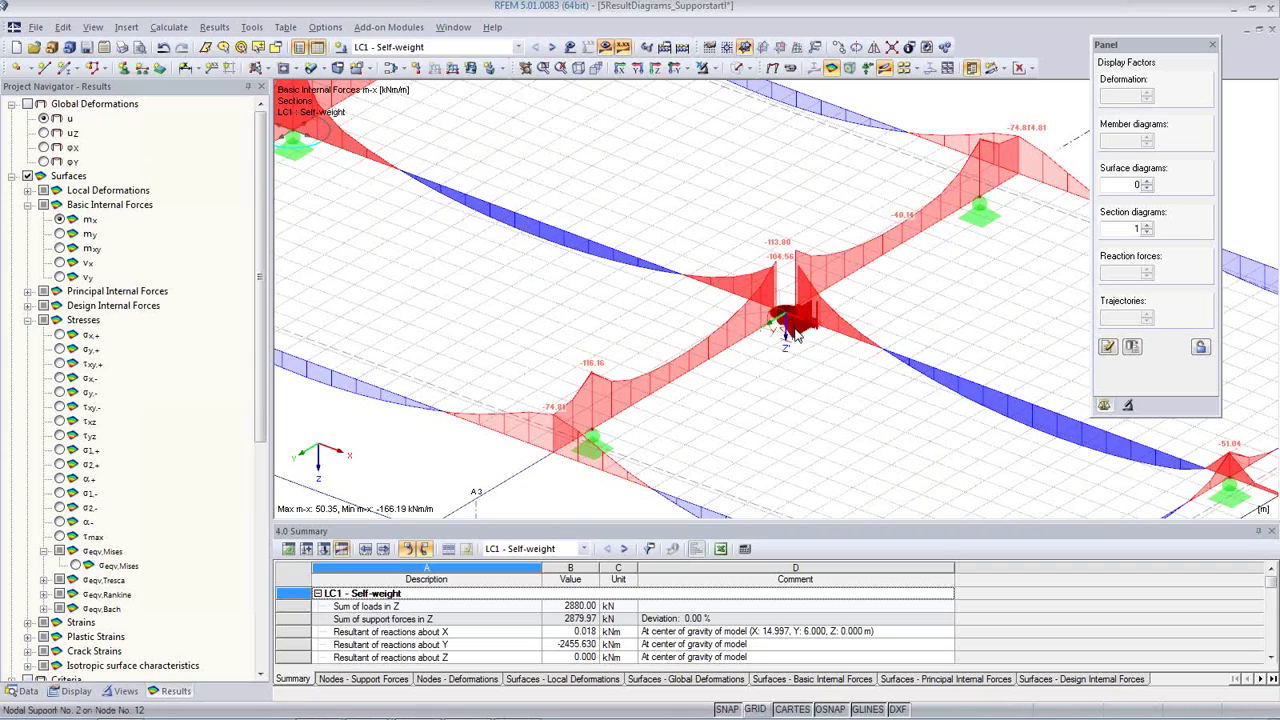
pyautogui.scroll(-4, 515, 290)
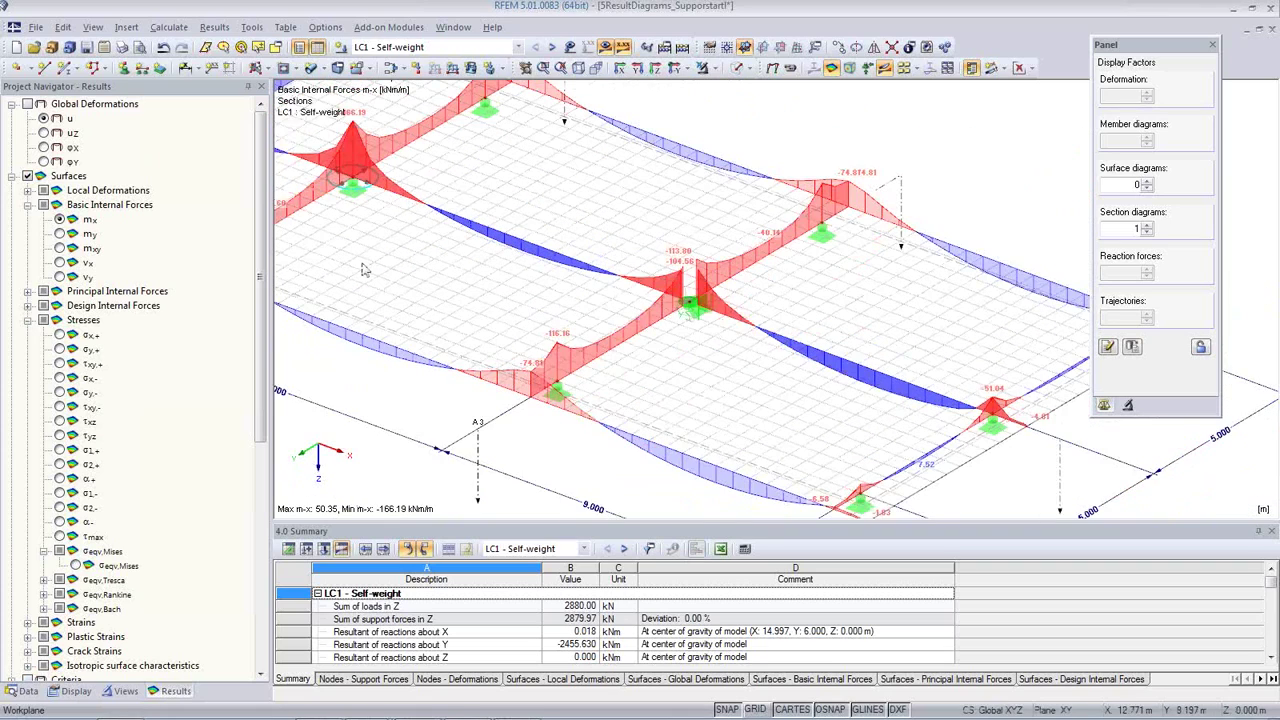
pyautogui.scroll(2, 590, 285)
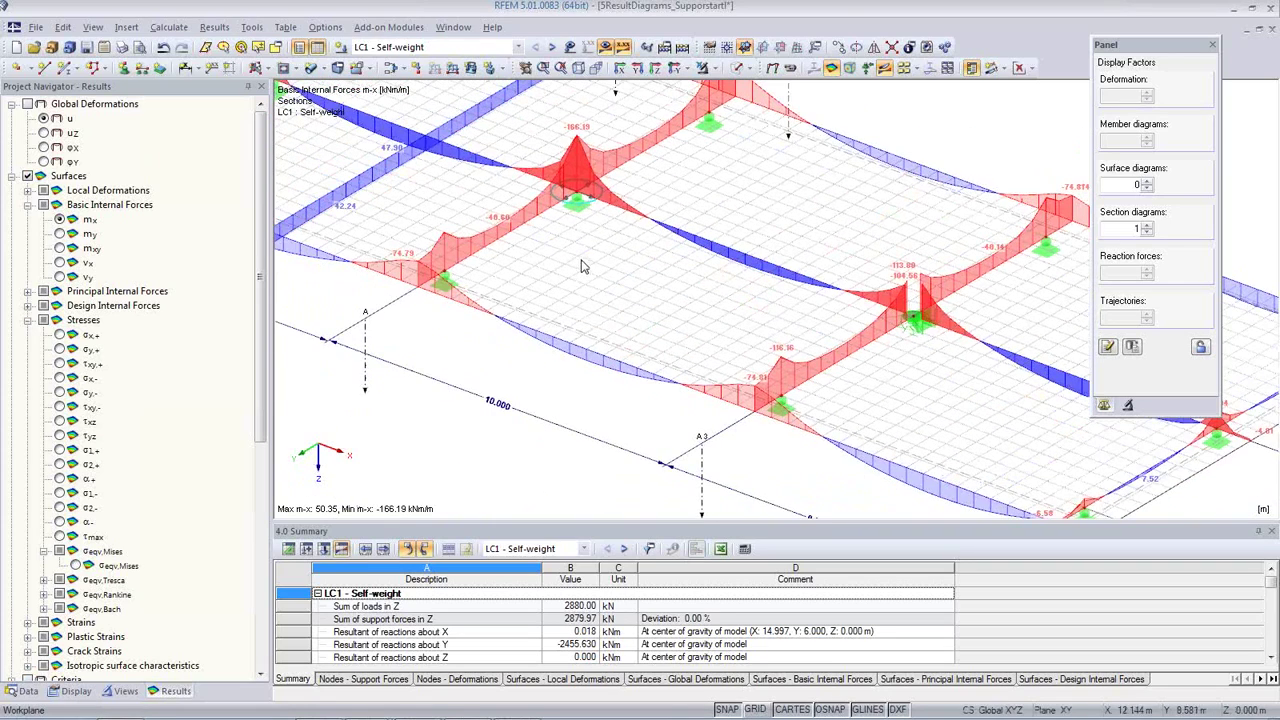
# Display the m-y section diagrams for LC1 - Self-weight around the two inner column supports.
pyautogui.scroll(1, 585, 264)
pyautogui.scroll(-1, 585, 264)
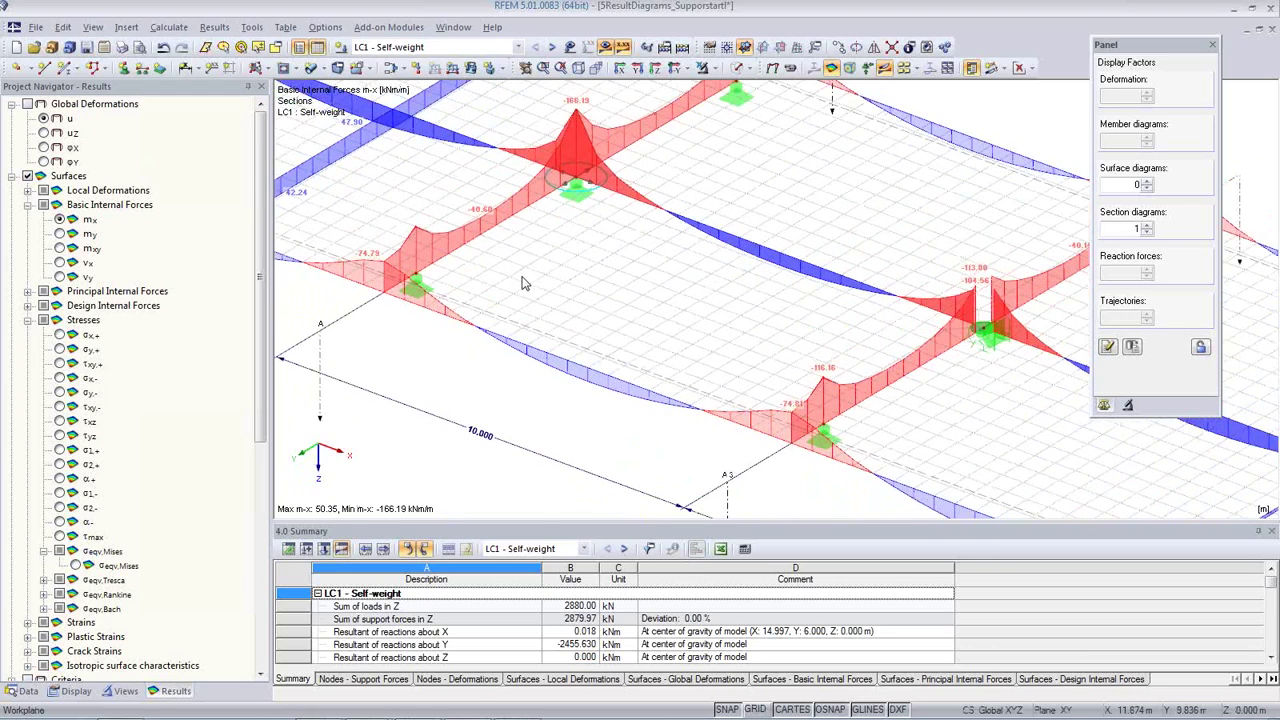
pyautogui.click(60, 233)
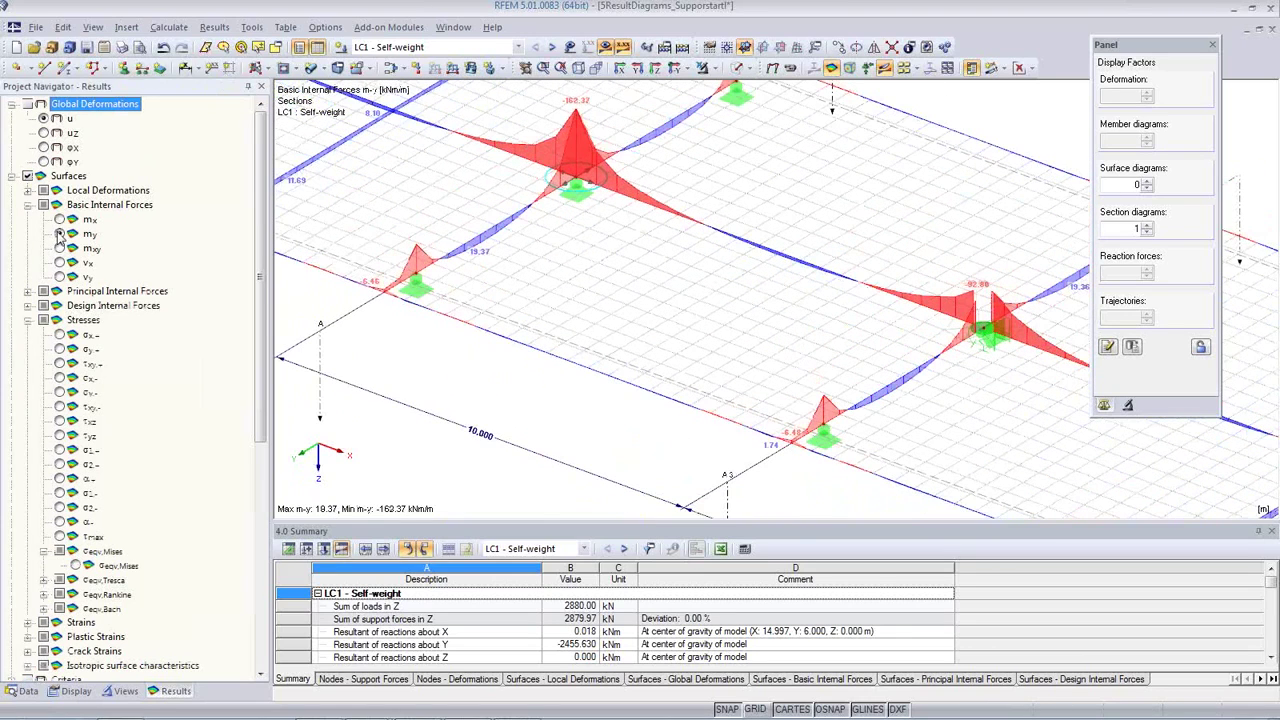
# Collapse the 5ResultDiagrams_Supporstartl model in the project navigator and switch to the 6ParametricHall model.
pyautogui.click(122, 691)
pyautogui.click(68, 691)
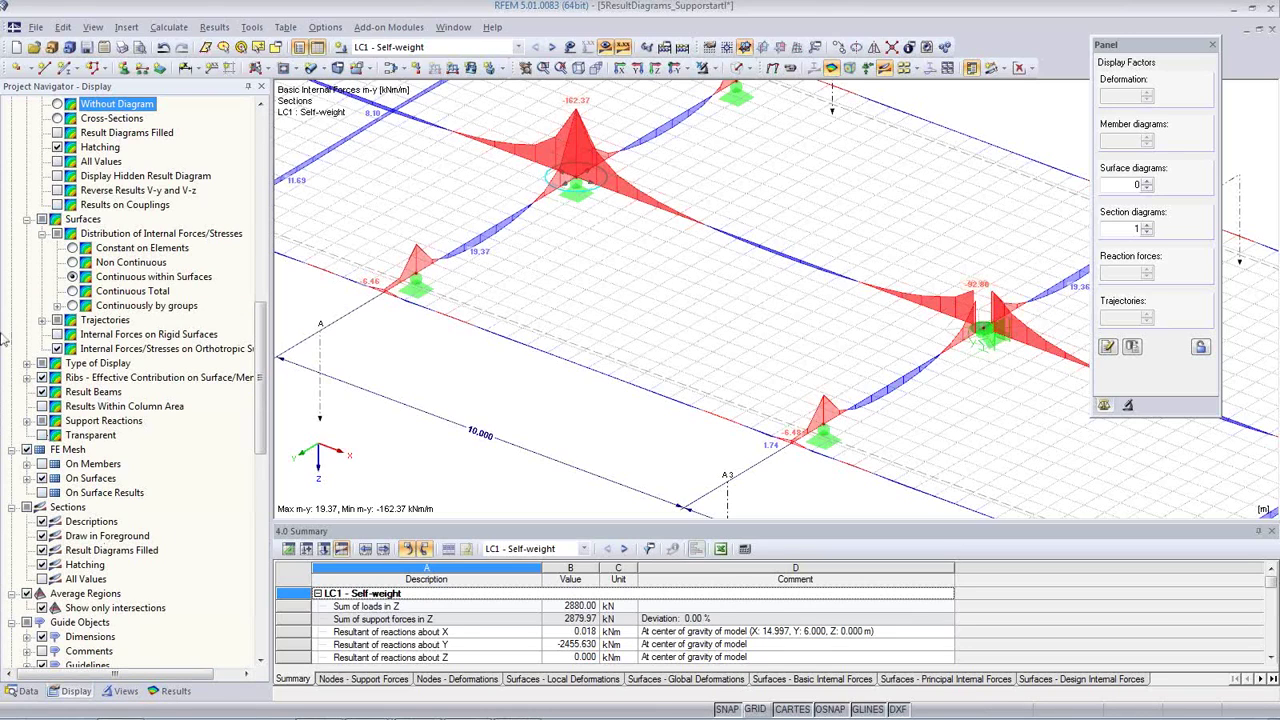
pyautogui.click(24, 691)
pyautogui.scroll(8, 265, 360)
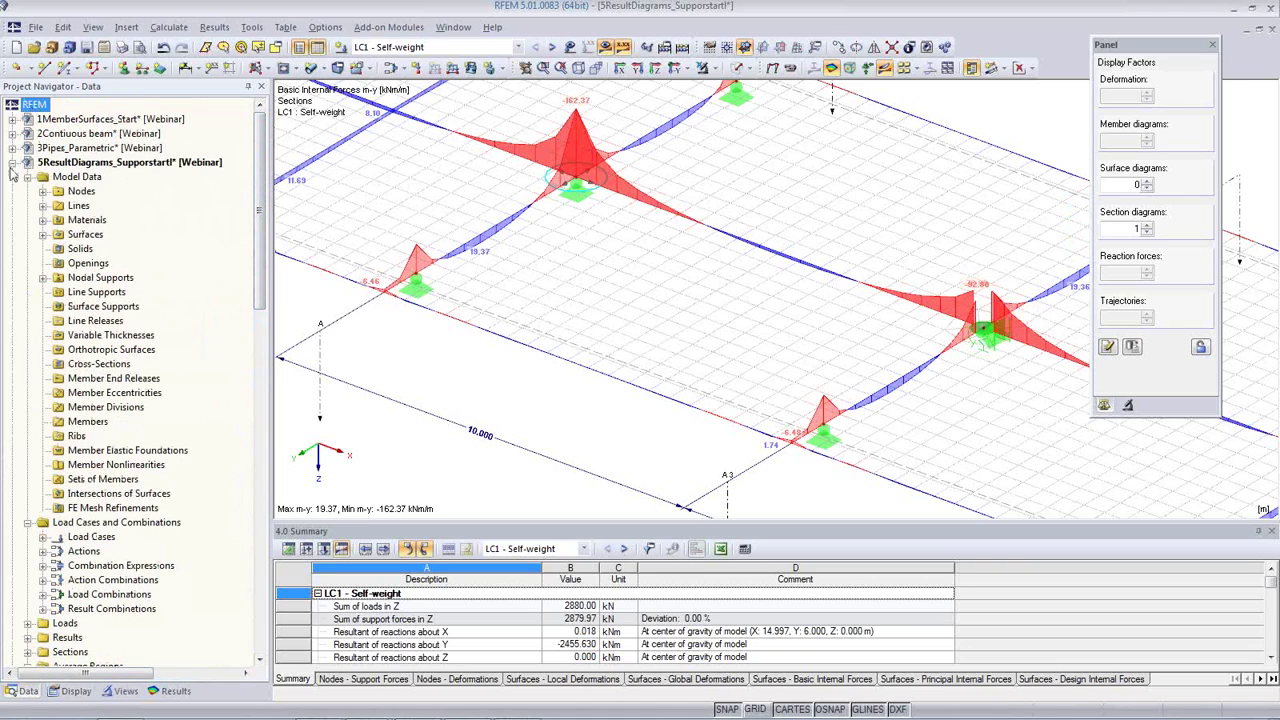
pyautogui.click(12, 163)
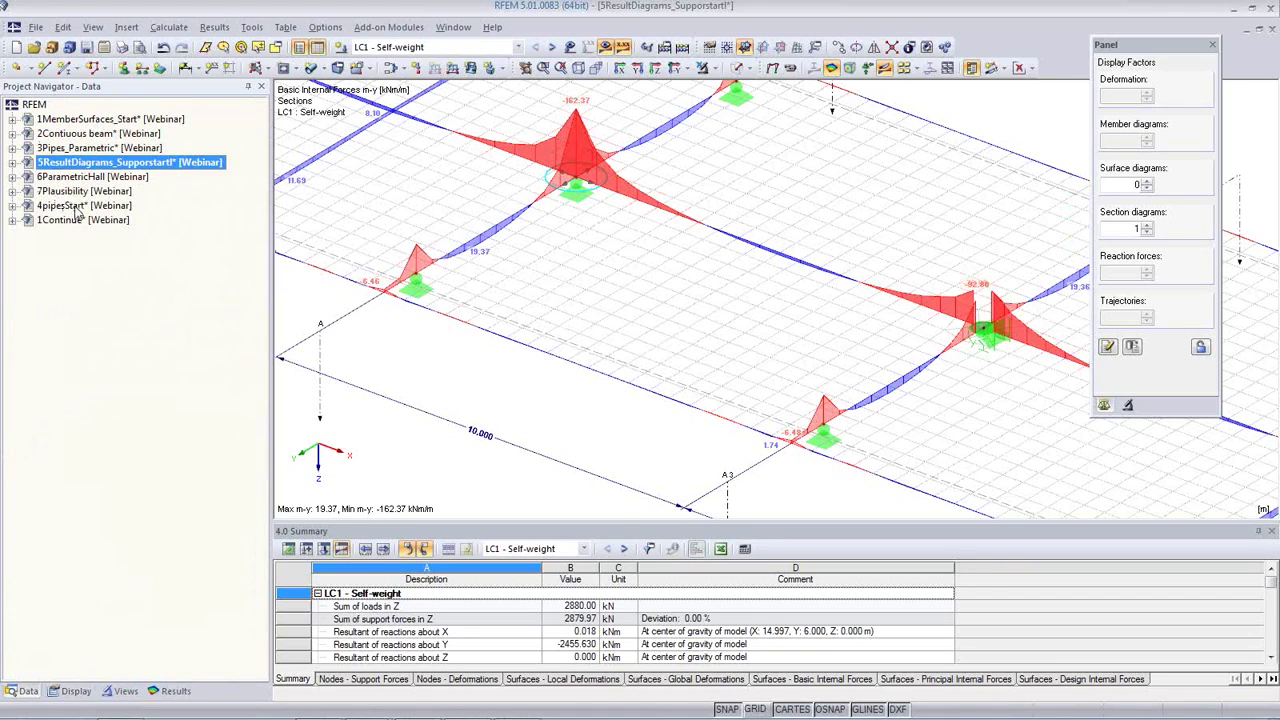
pyautogui.click(72, 177)
pyautogui.doubleClick(72, 177)
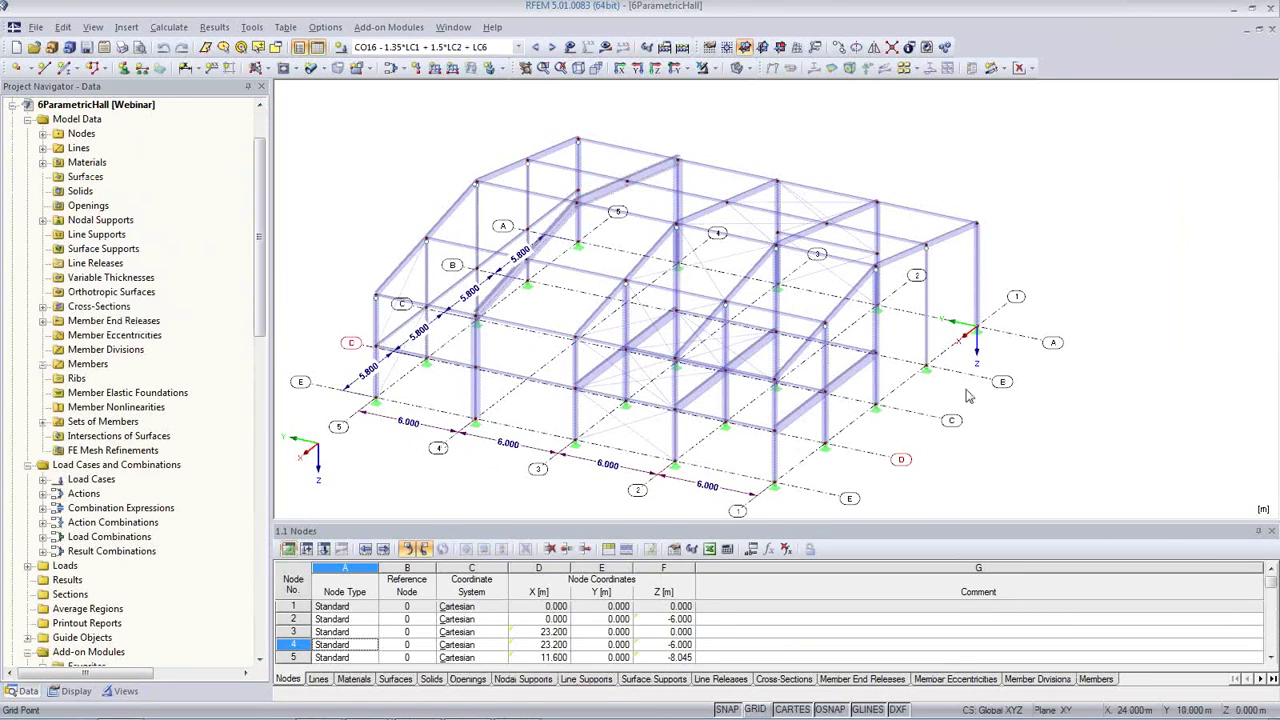
# In the hall's parameter list, set Spacing_a to 7 m and Spacing_b to 6 m.
pyautogui.moveTo(540, 455); pyautogui.dragTo(590, 421, button='middle')
pyautogui.keyDown('ctrl'); pyautogui.moveTo(437, 424); pyautogui.dragTo(834, 507, button='middle'); pyautogui.keyUp('ctrl')
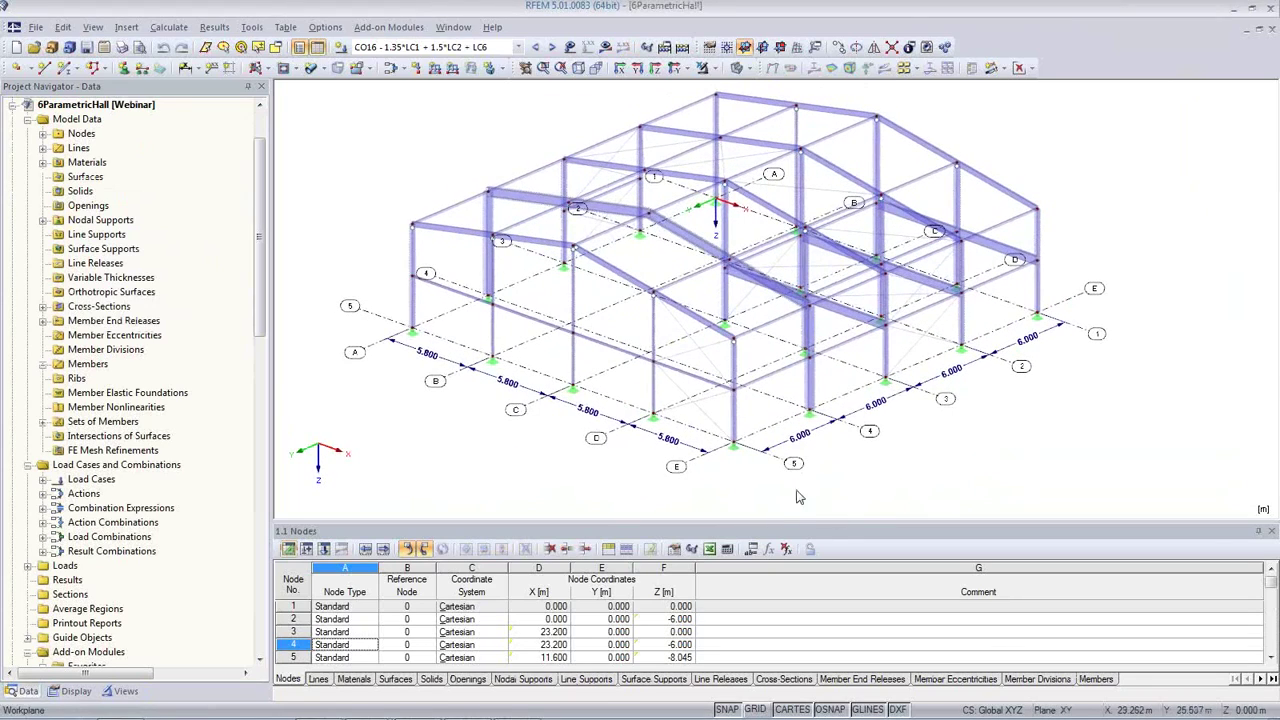
pyautogui.click(751, 551)
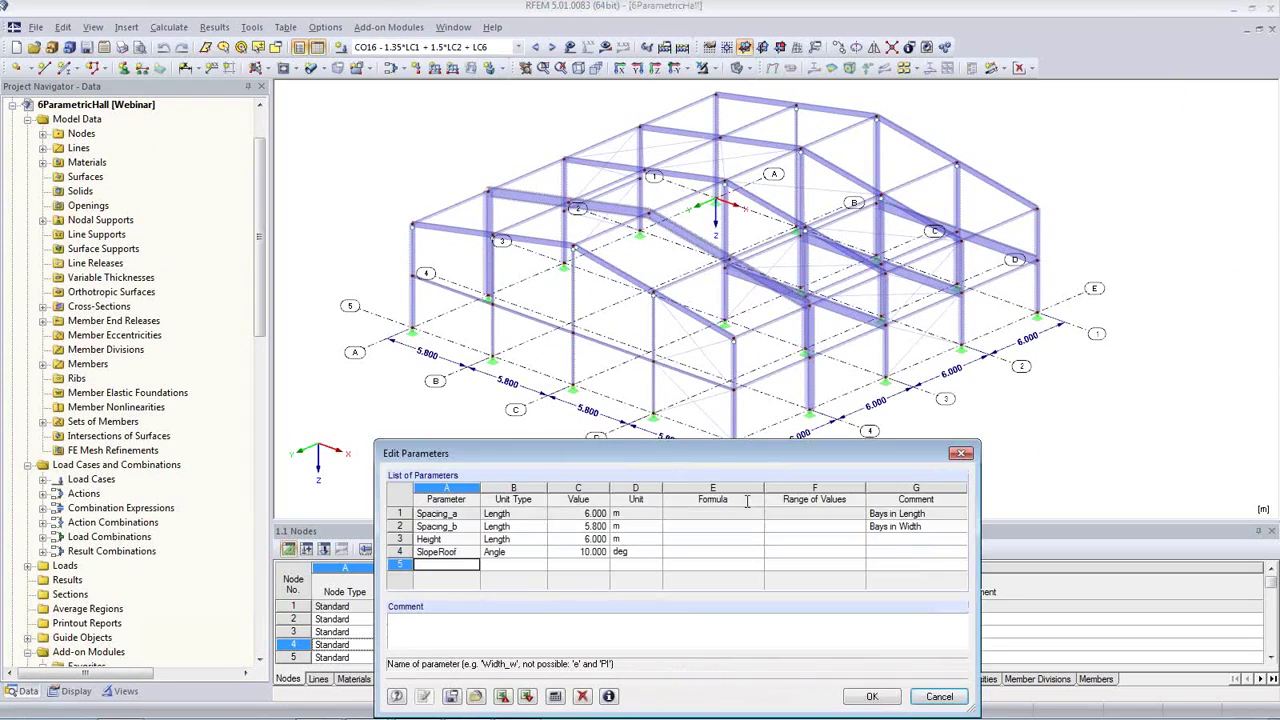
pyautogui.moveTo(665, 457); pyautogui.dragTo(663, 477)
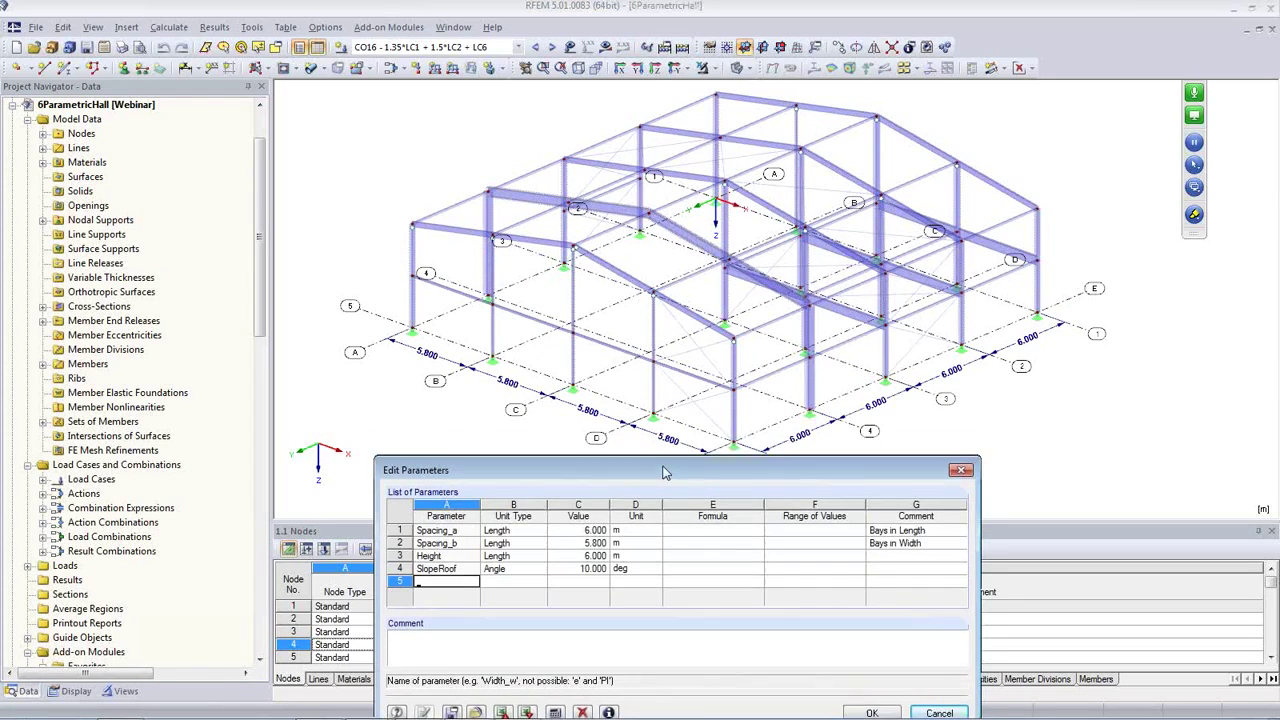
pyautogui.press('Up')
pyautogui.press('Up')
pyautogui.press('Up')
pyautogui.press('Up')
pyautogui.press('Right')
pyautogui.press('Right')
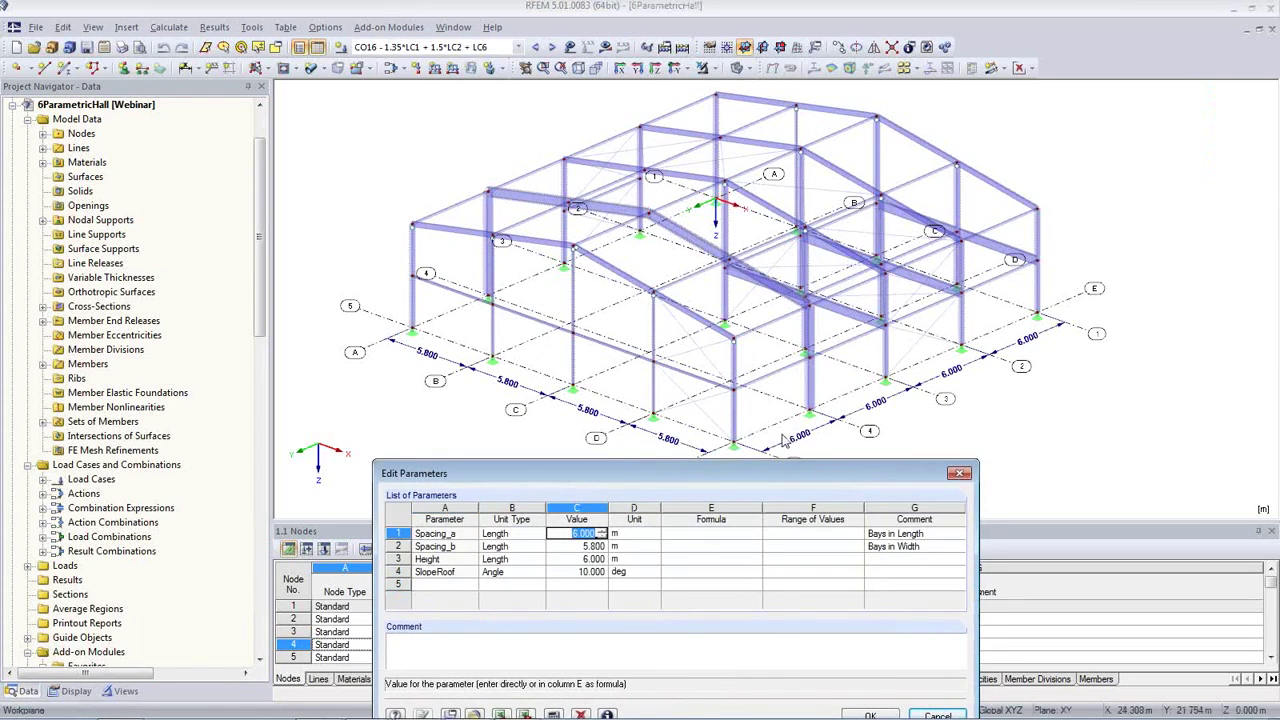
pyautogui.write('7')
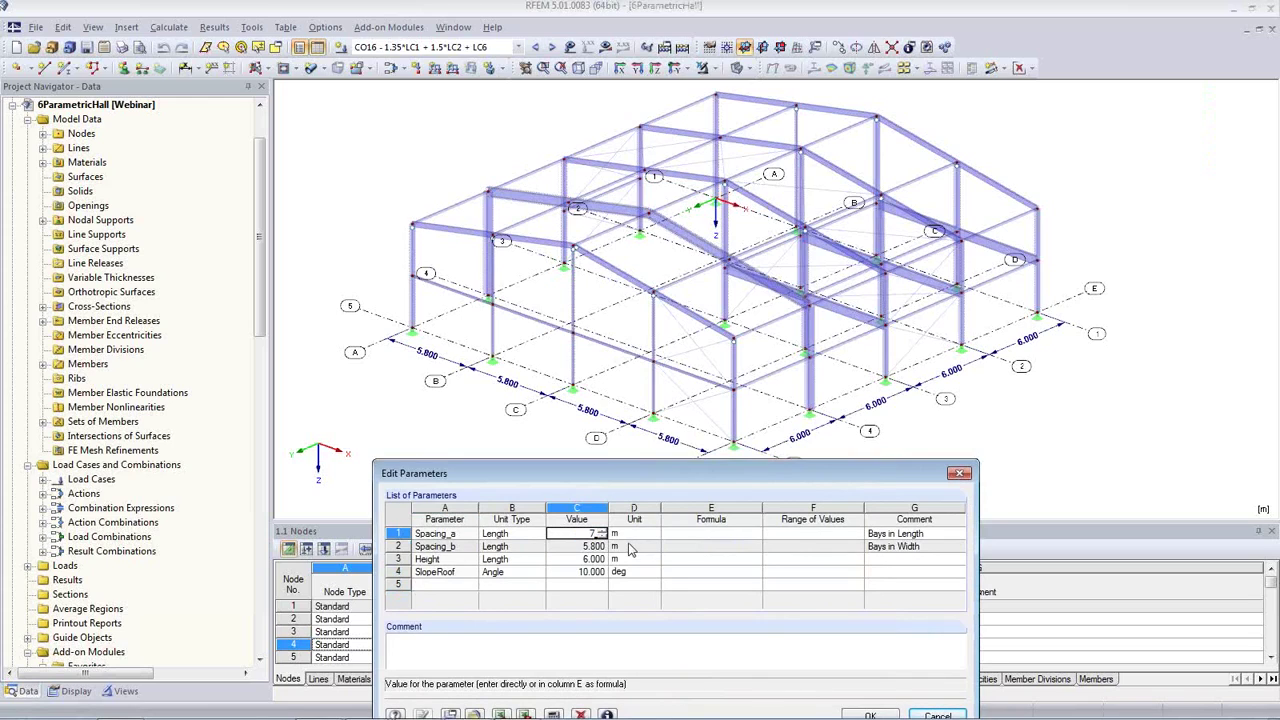
pyautogui.press('Return')
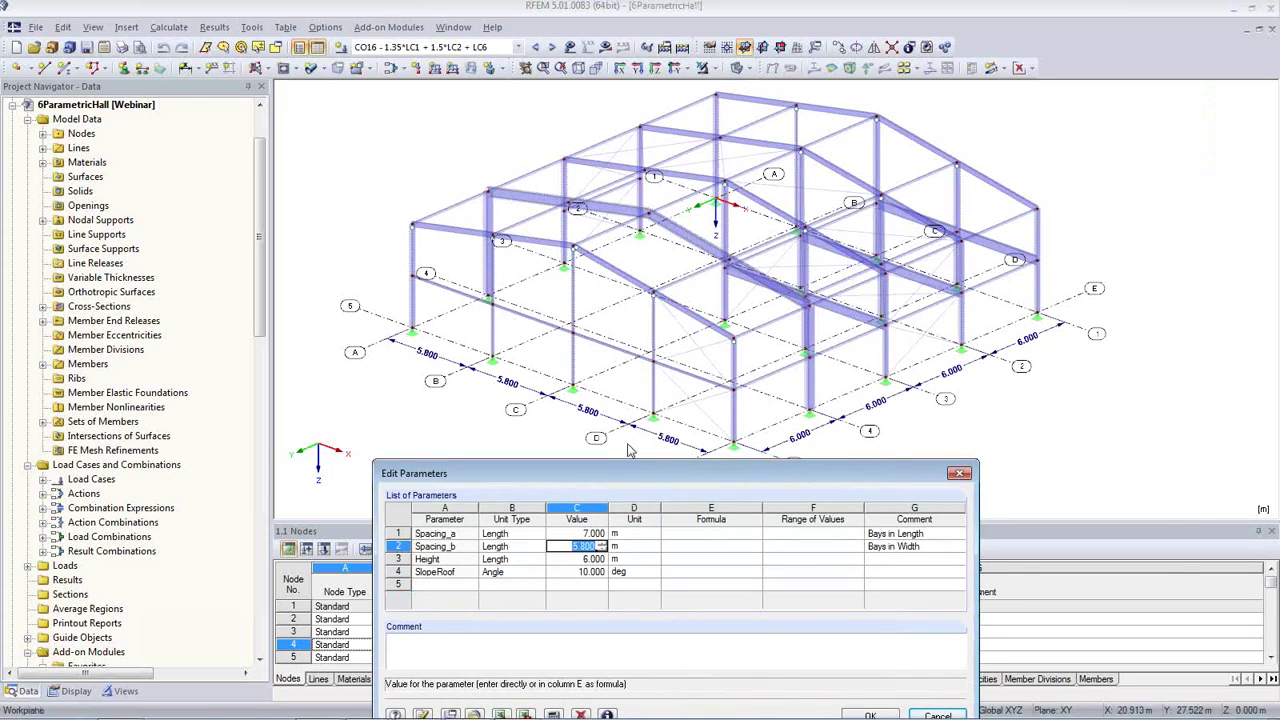
pyautogui.write('6')
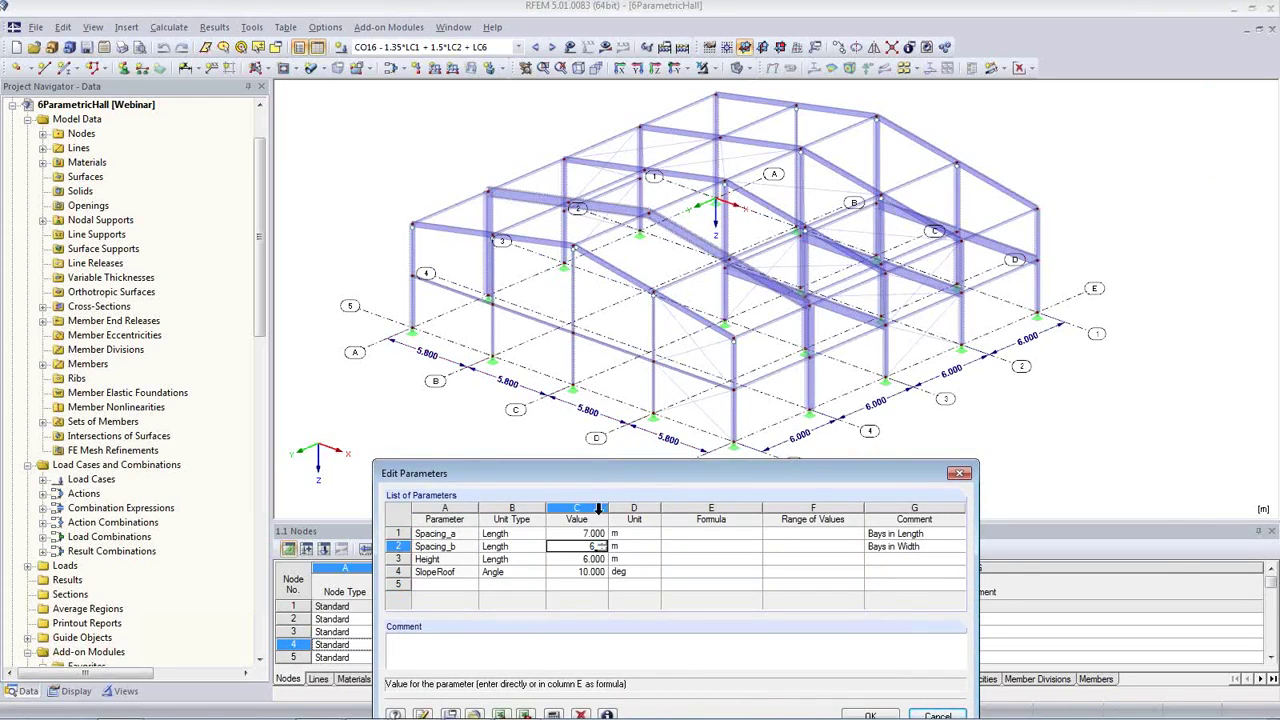
pyautogui.press('Return')
# Set the SlopeRoof parameter to 20 deg, apply it to the hall model and close the parameter list.
pyautogui.click(576, 571)
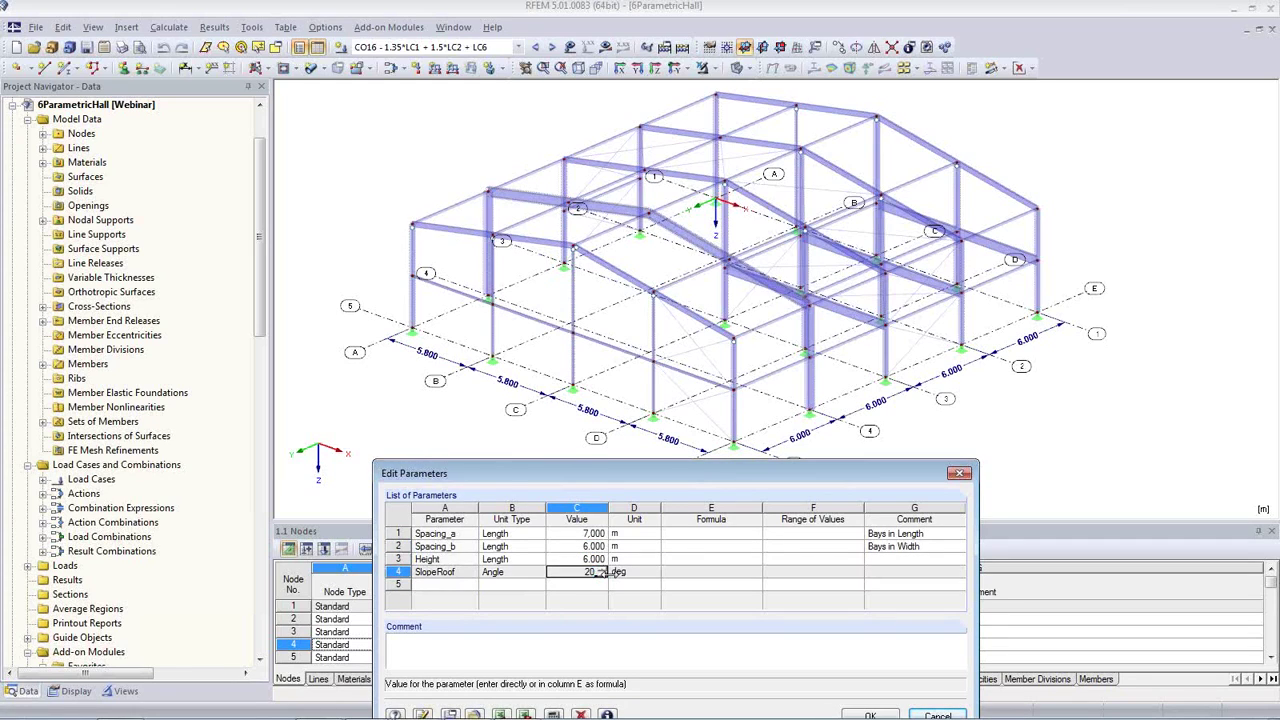
pyautogui.write('20')
pyautogui.press('Tab')
pyautogui.press('Return')
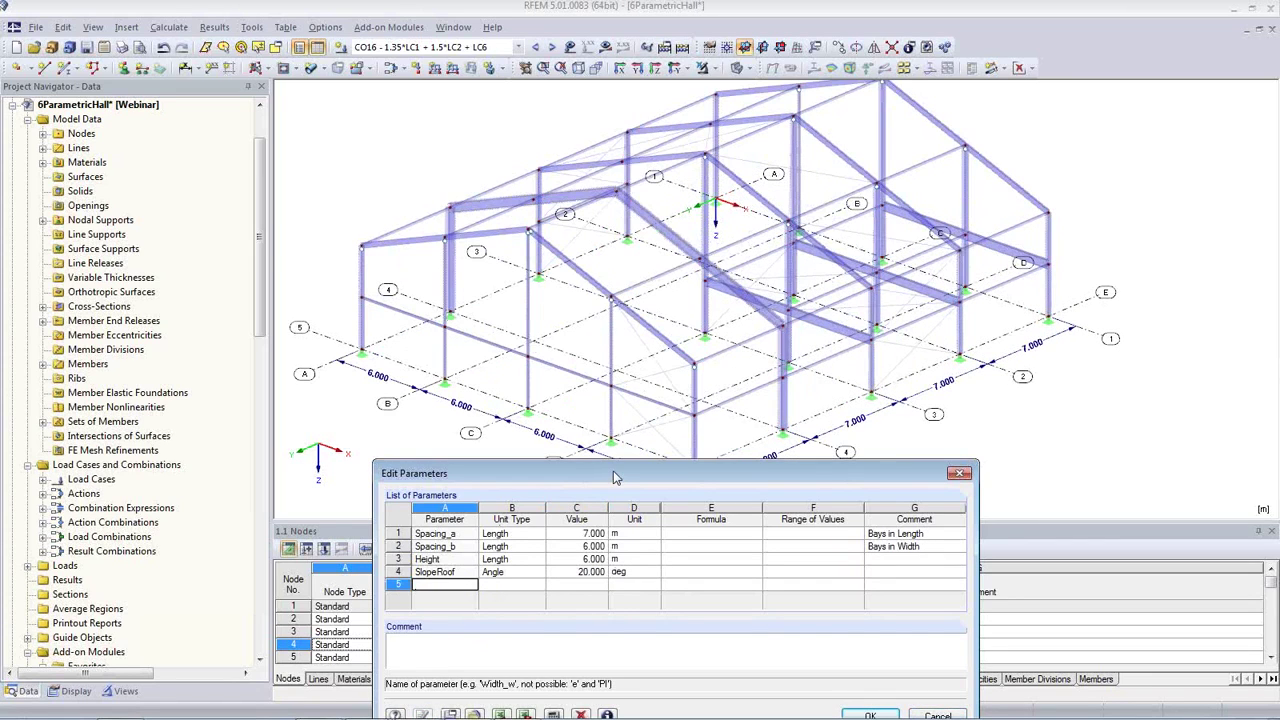
pyautogui.click(959, 473)
# Show the loads on the hall and examine LC1 - Self-weight, LC2 - Snow and LC3 - Wind in x.
pyautogui.click(518, 47)
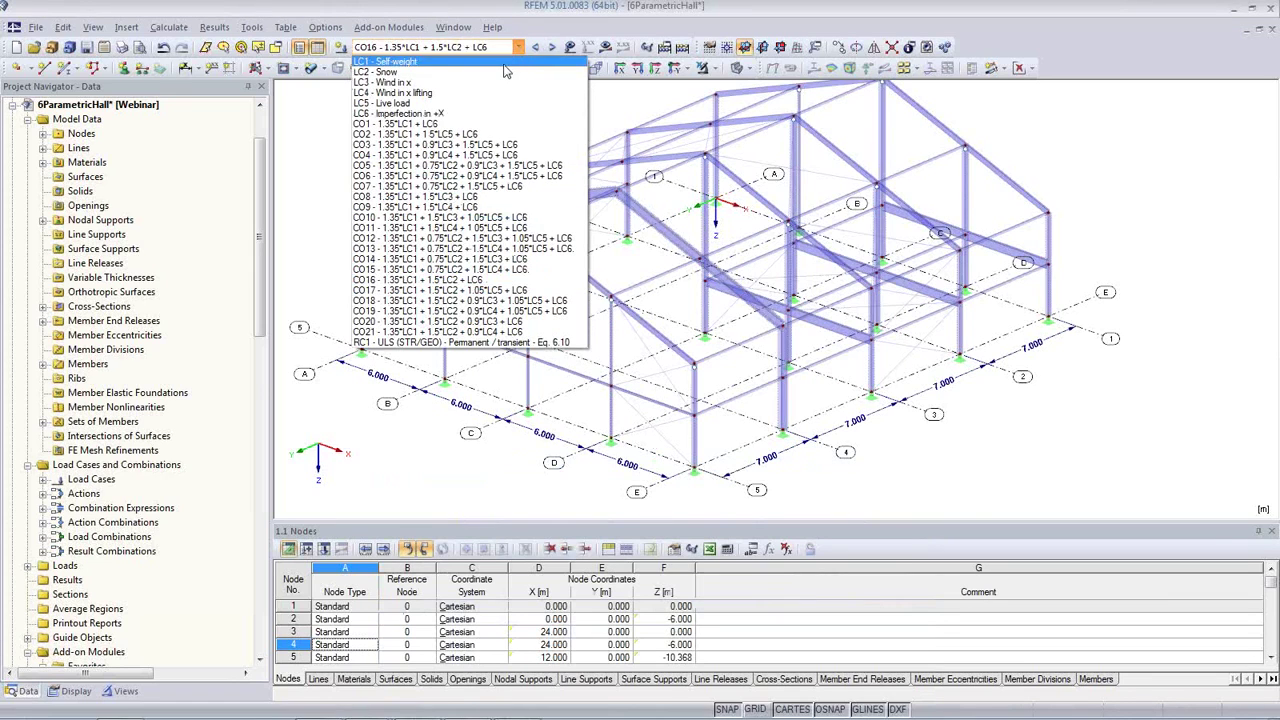
pyautogui.click(506, 72)
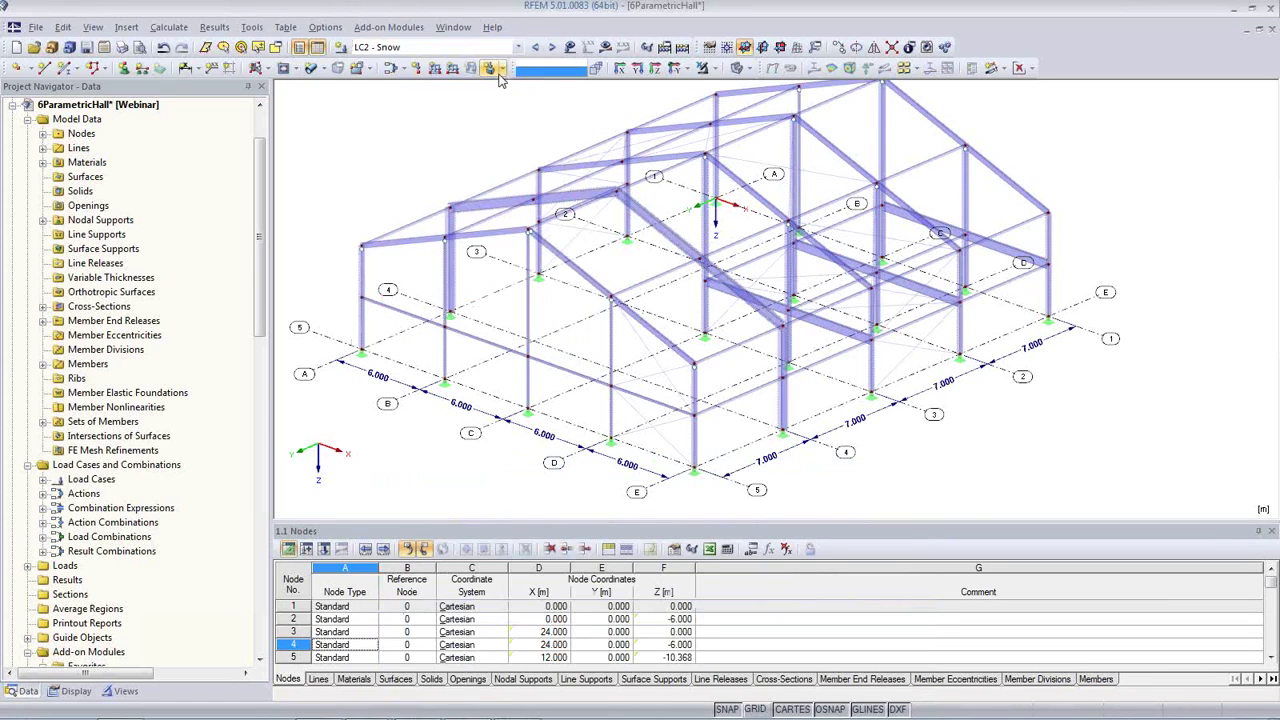
pyautogui.click(570, 48)
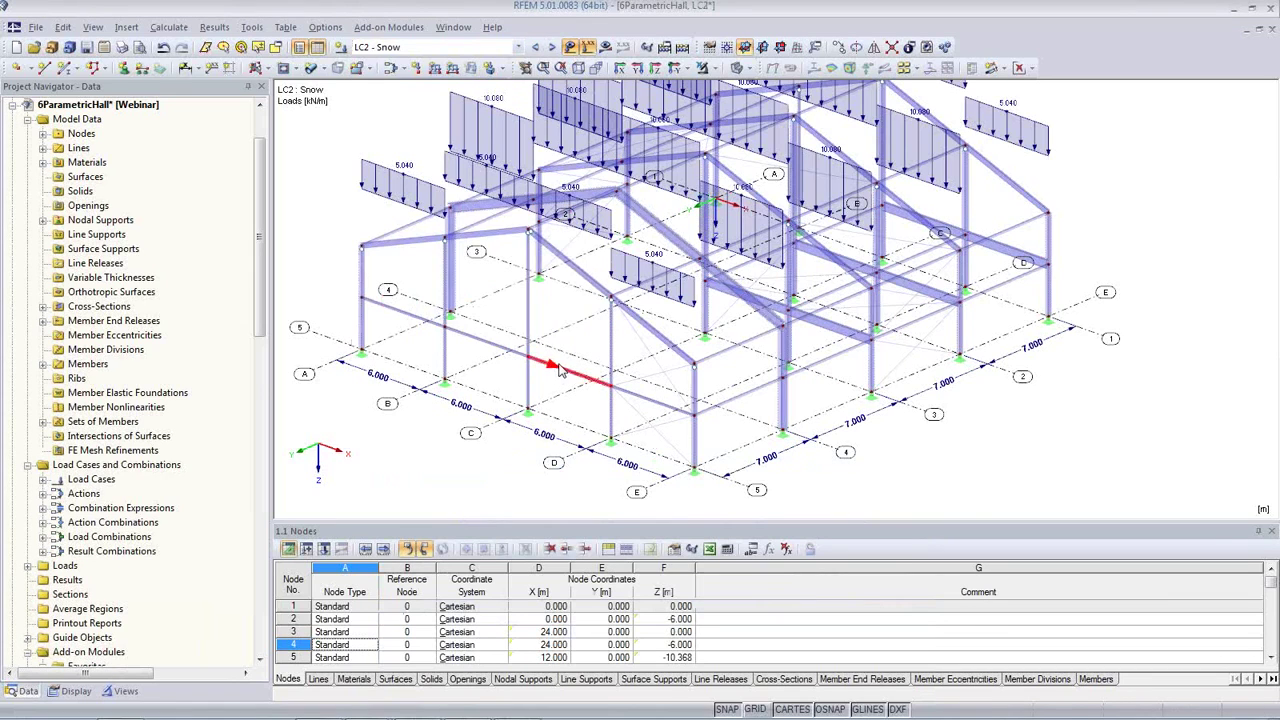
pyautogui.scroll(1, 558, 385)
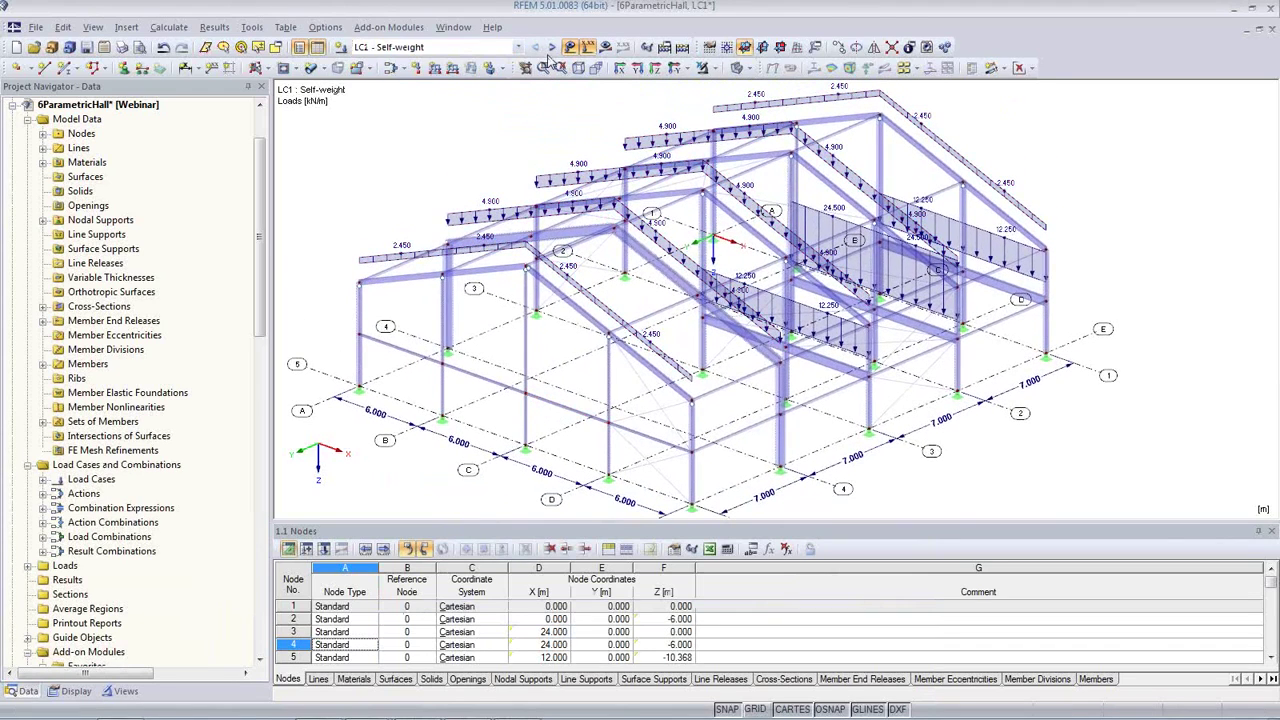
pyautogui.click(552, 48)
pyautogui.click(552, 48)
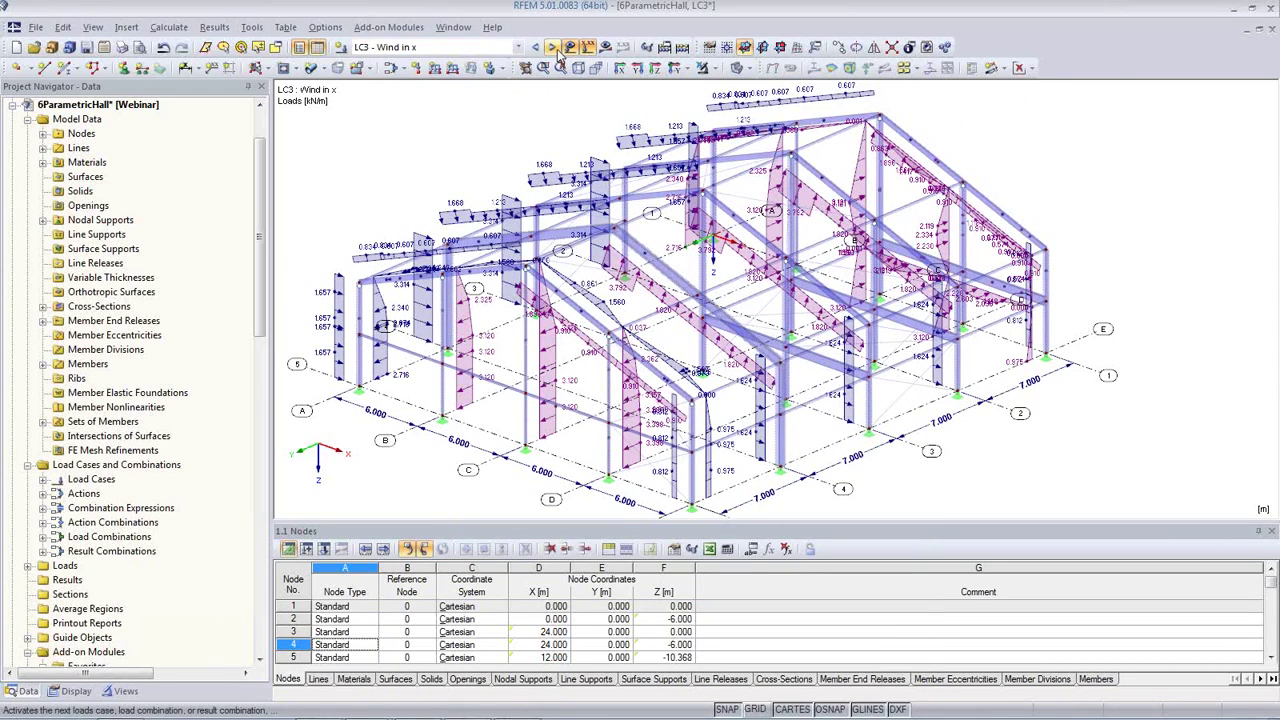
pyautogui.click(536, 48)
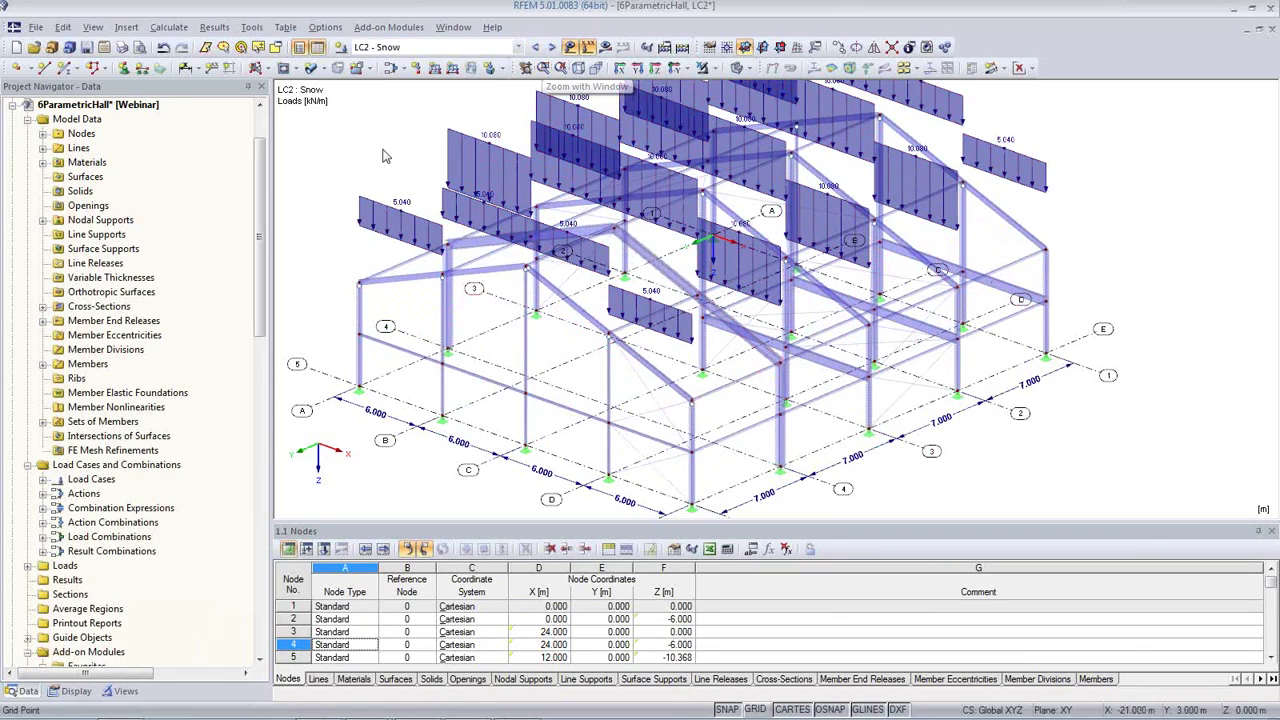
pyautogui.scroll(-2, 564, 261)
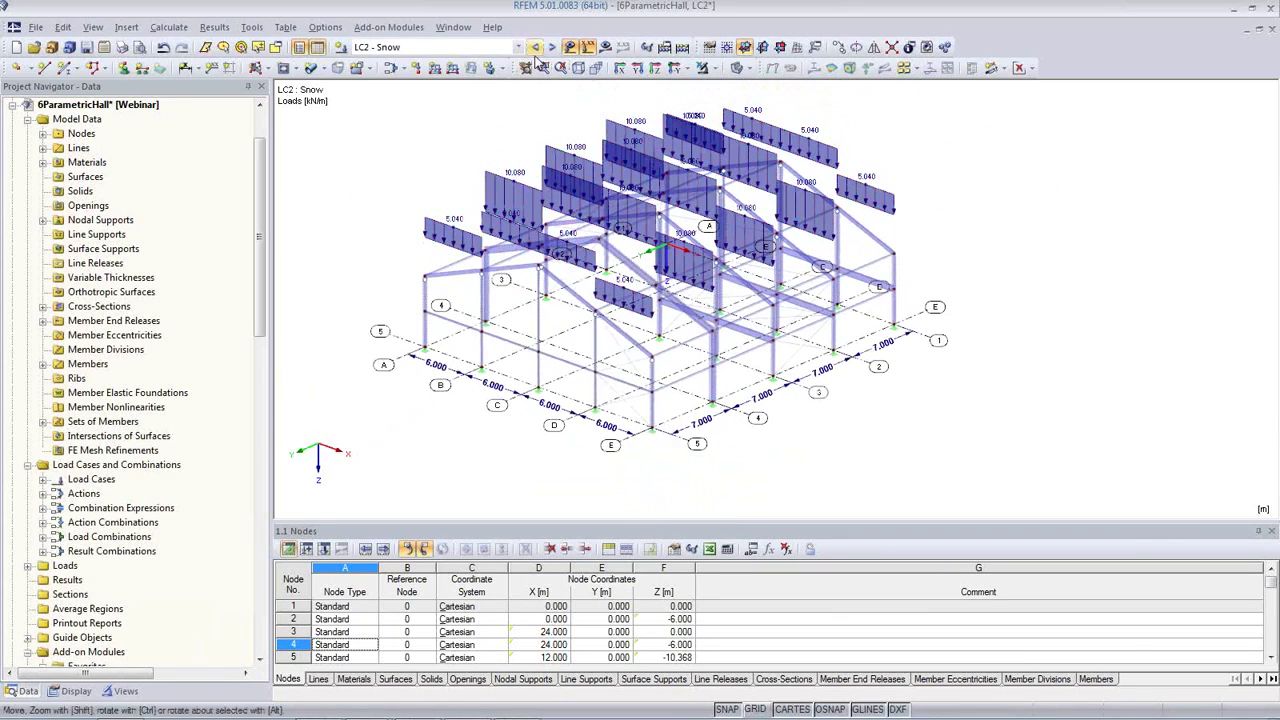
pyautogui.click(536, 48)
pyautogui.keyDown('ctrl'); pyautogui.moveTo(700, 358); pyautogui.dragTo(676, 292, button='middle'); pyautogui.keyUp('ctrl')
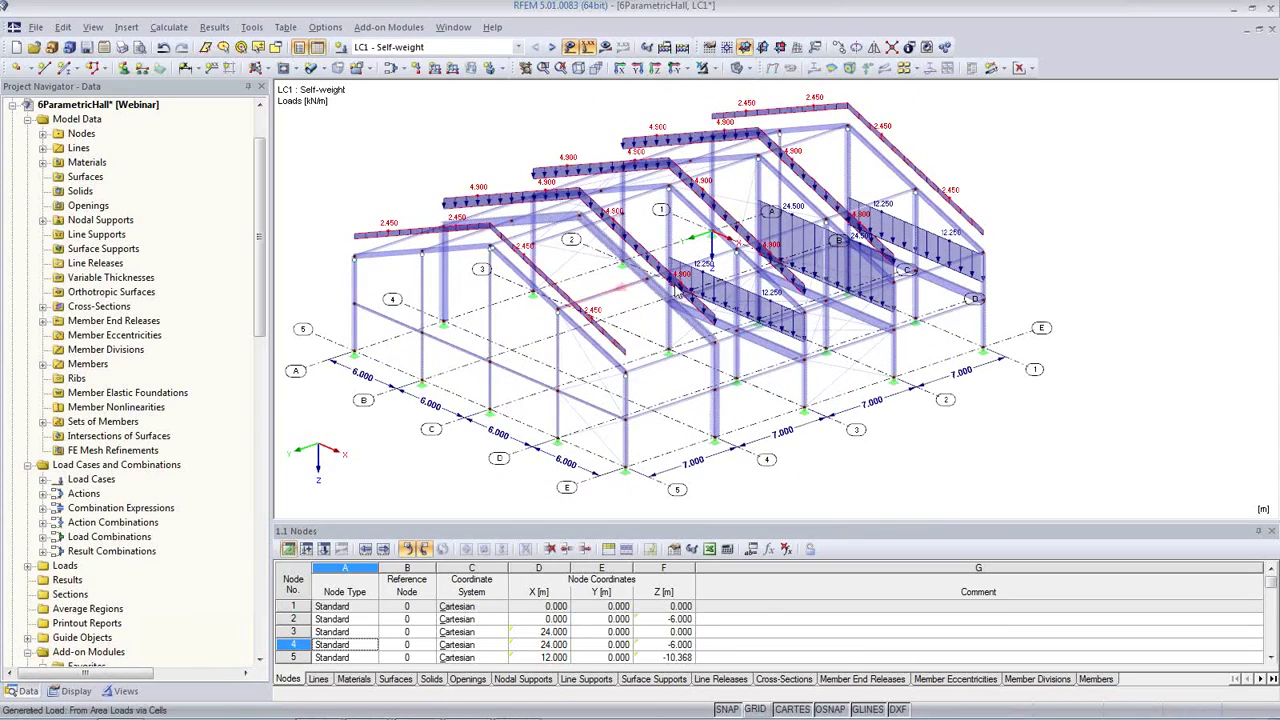
# Set the Spacing_a parameter to 6 m, apply it to the hall model and close the parameter list.
pyautogui.click(754, 549)
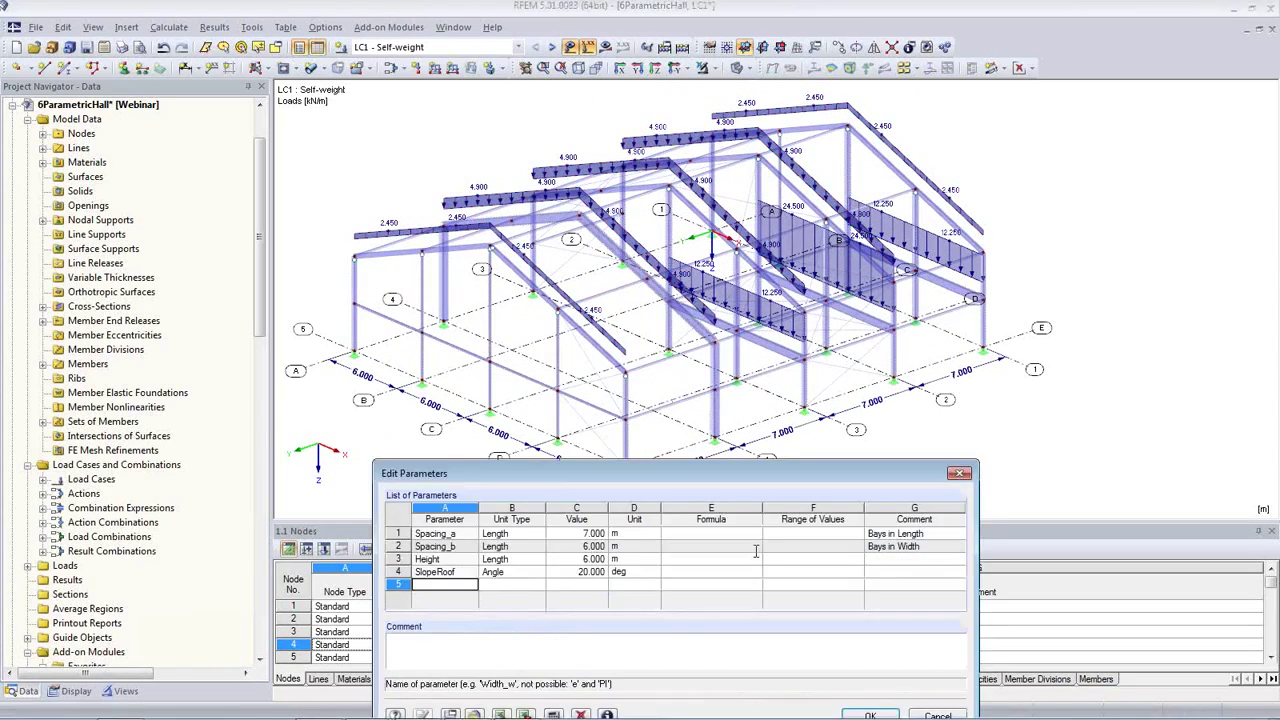
pyautogui.click(578, 534)
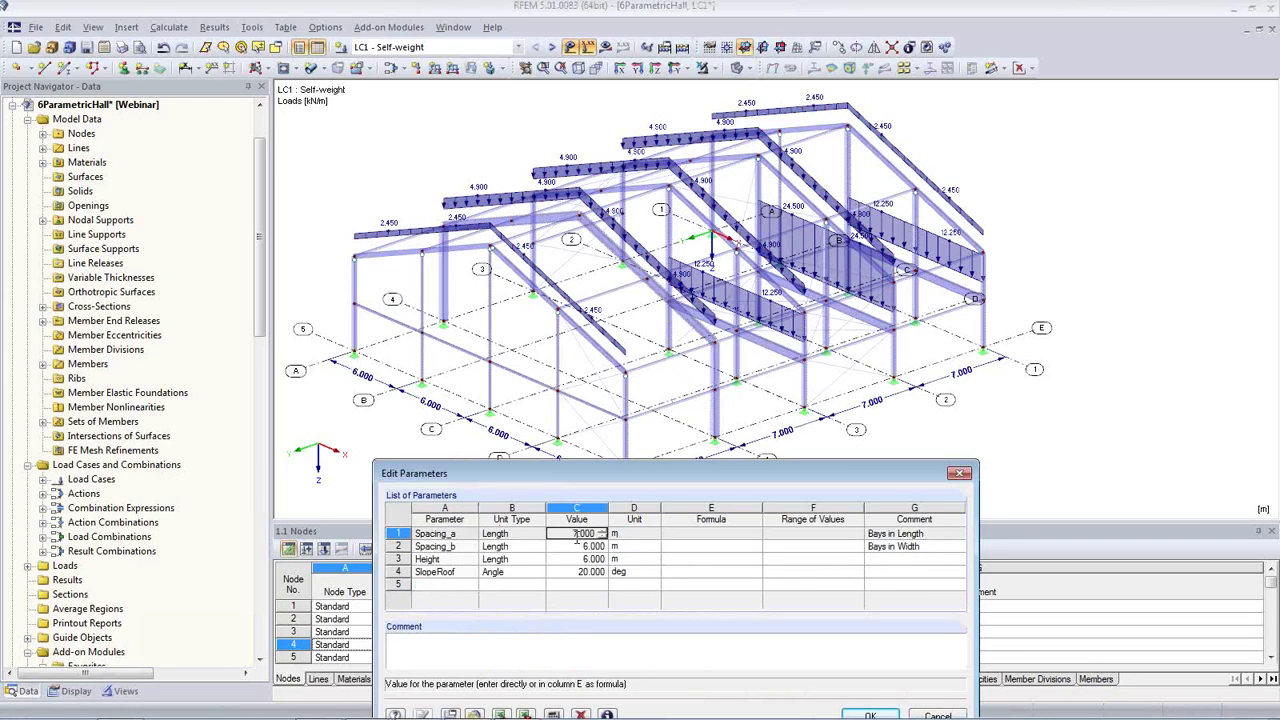
pyautogui.doubleClick(578, 536)
pyautogui.click(572, 547)
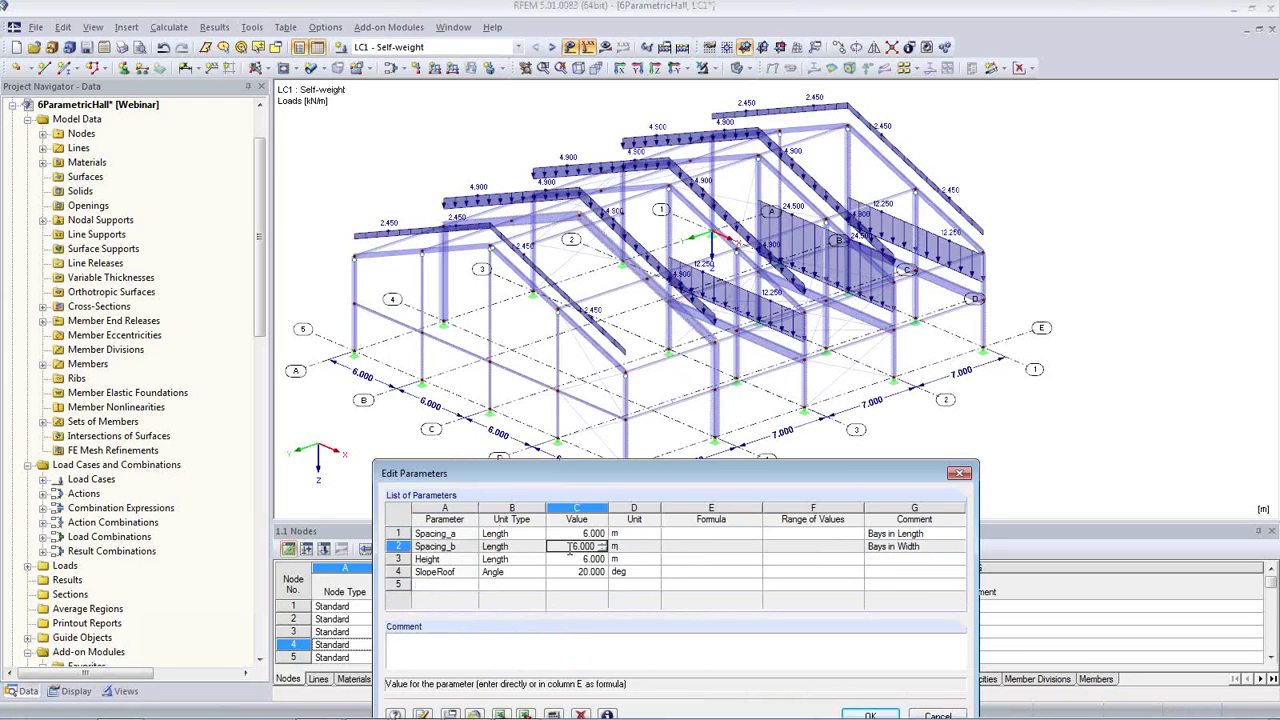
pyautogui.click(421, 714)
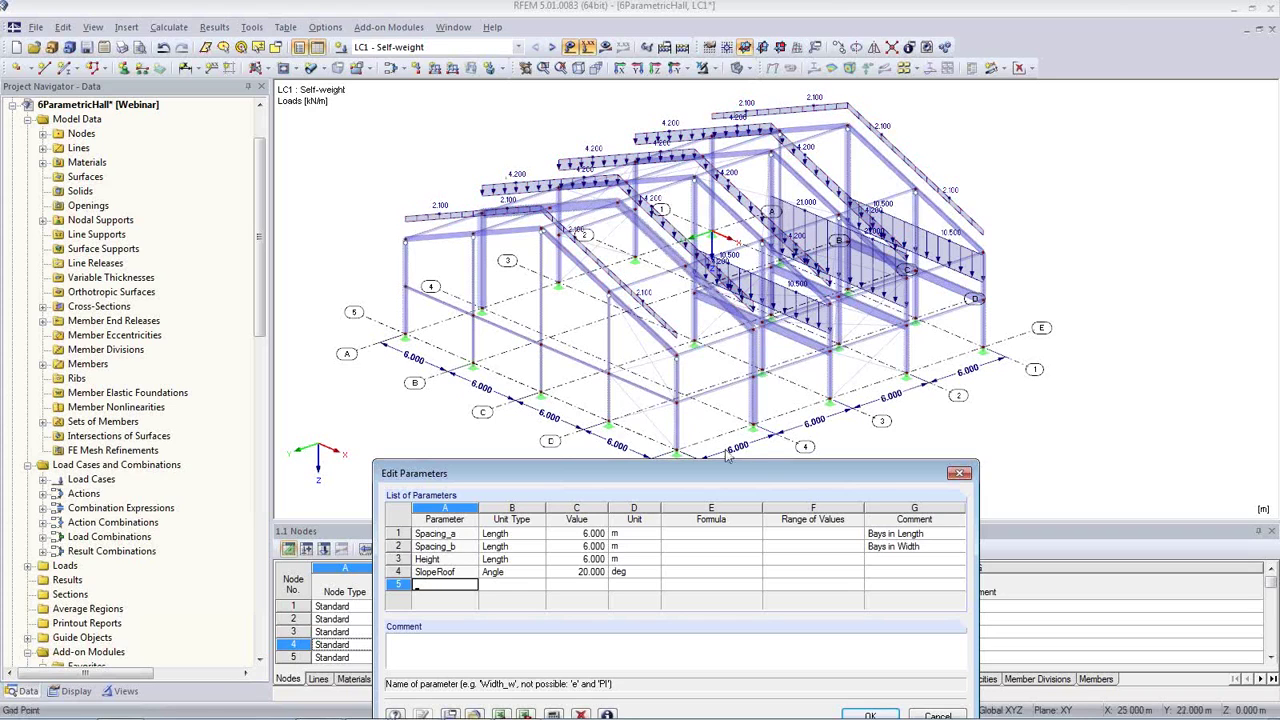
pyautogui.click(885, 716)
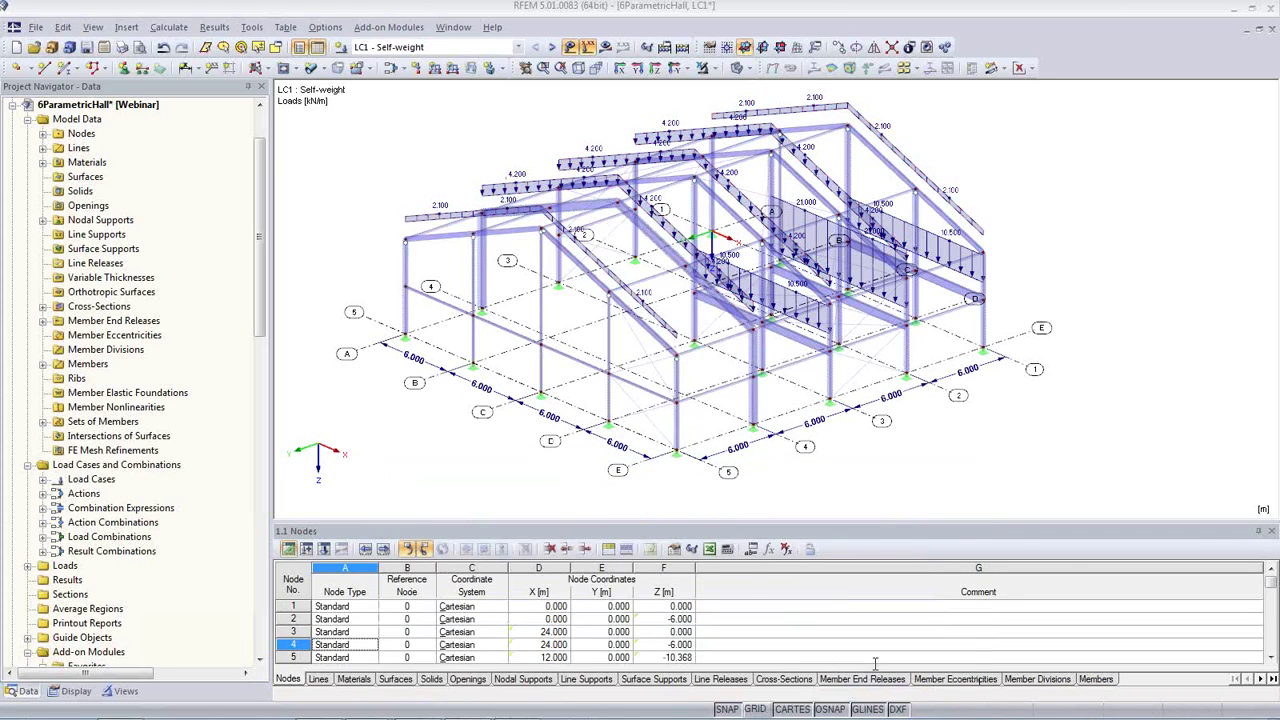
# Try to calculate load combination CO16 - 1.35*LC1 + 1.5*LC2 + LC6 and decline displaying its results.
pyautogui.click(517, 47)
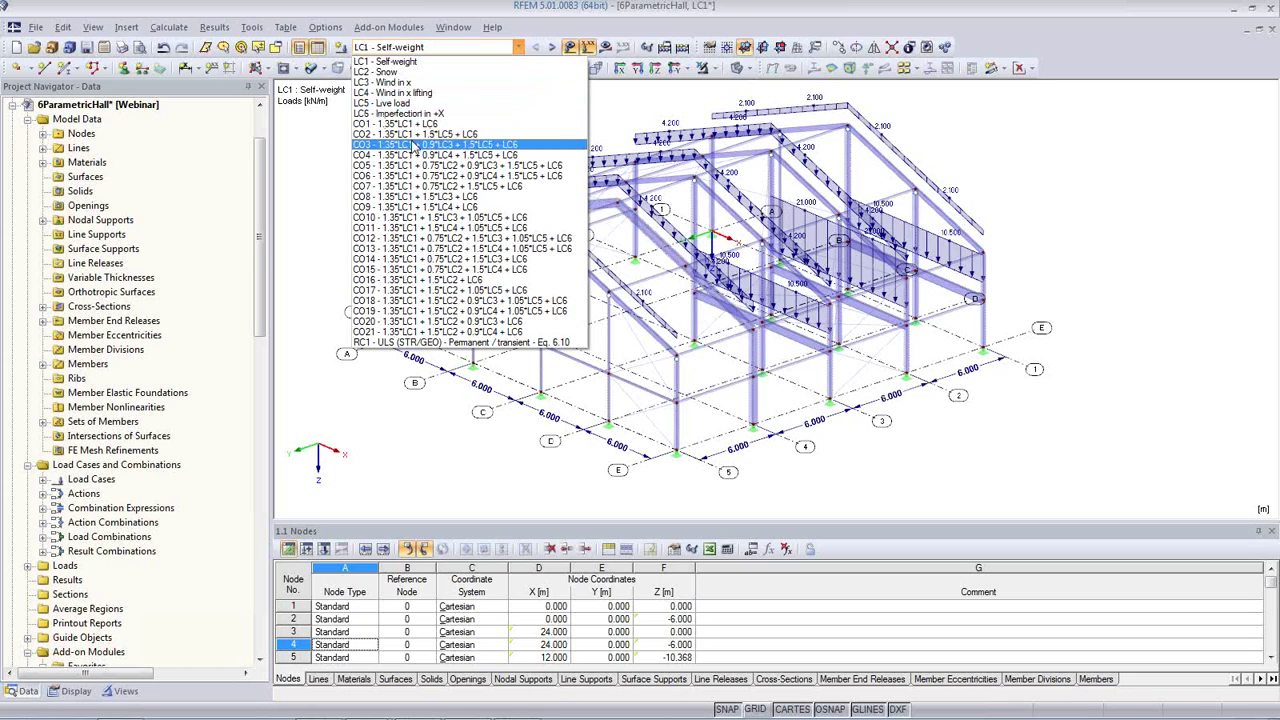
pyautogui.click(431, 281)
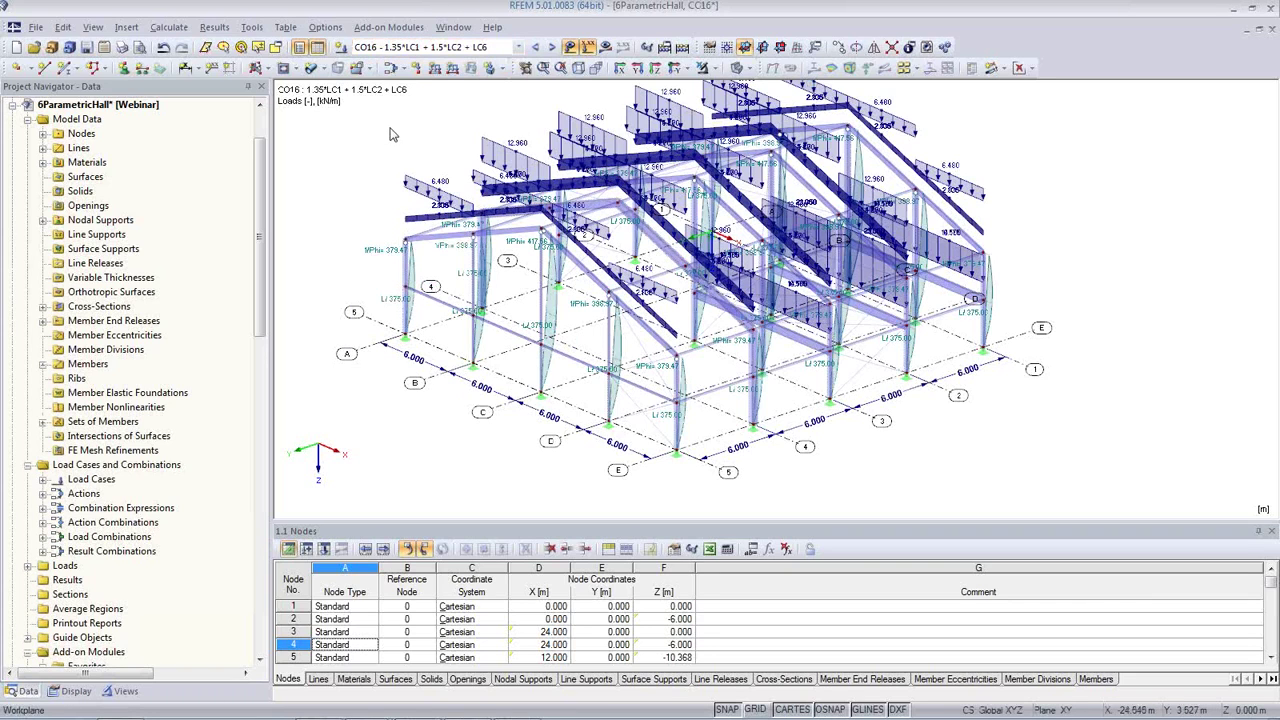
pyautogui.click(606, 48)
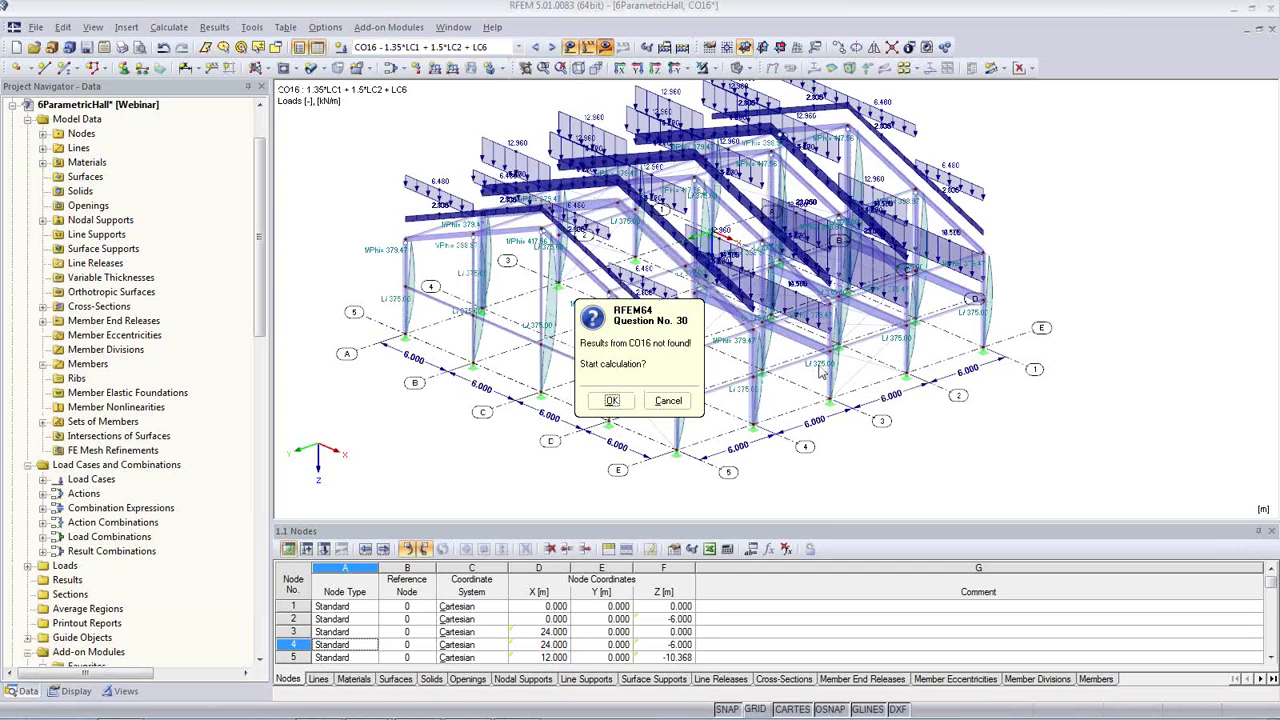
pyautogui.click(612, 401)
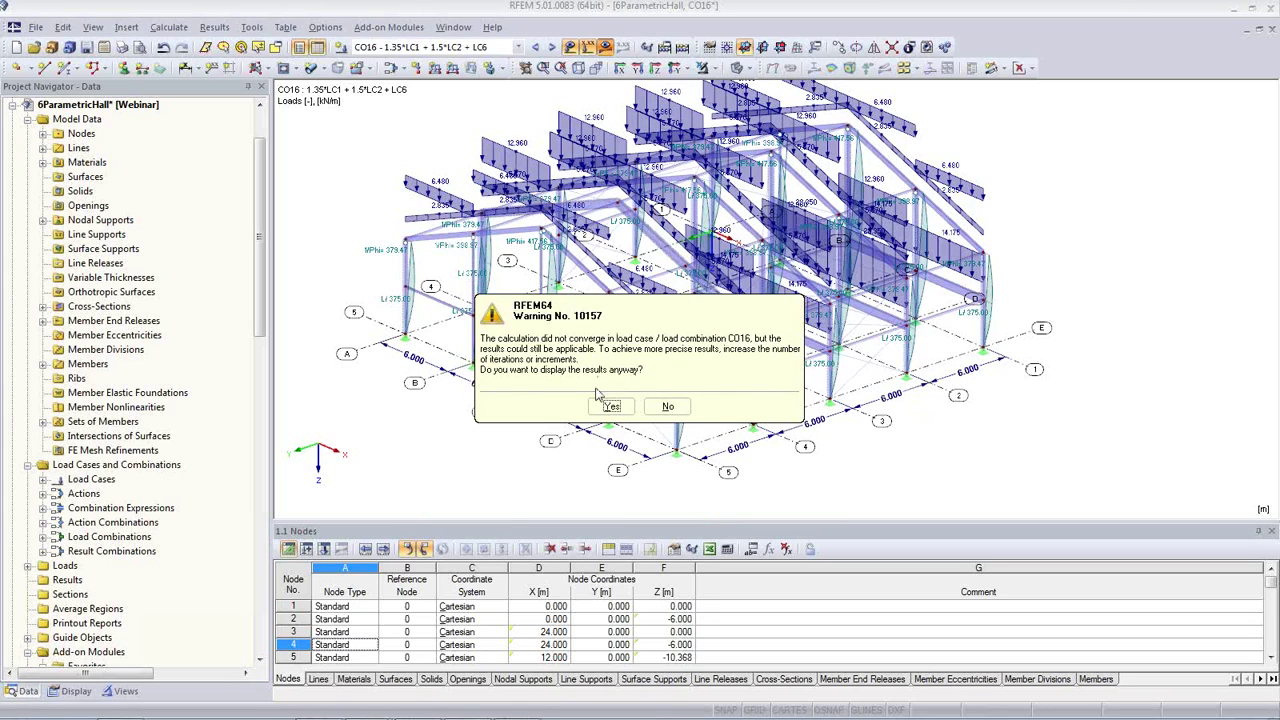
pyautogui.click(664, 410)
pyautogui.click(655, 554)
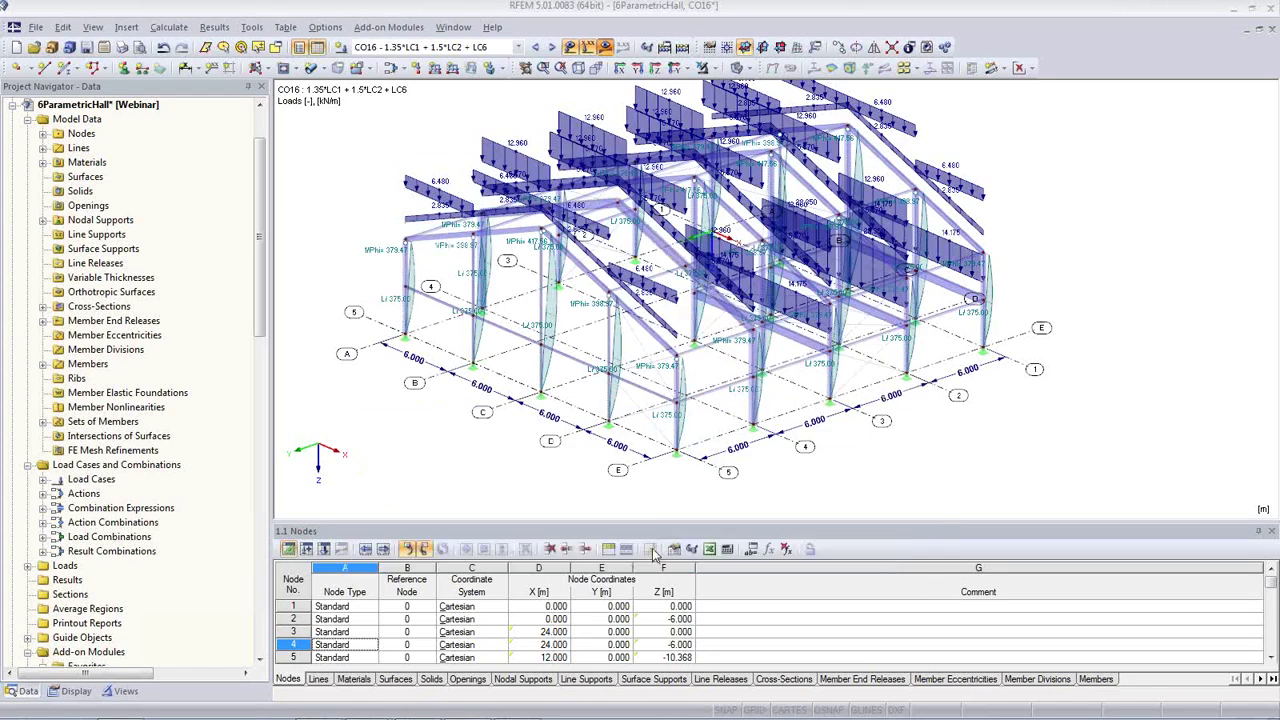
# Hide the loads, make LC1 - Self-weight the current load case and calculate its results.
pyautogui.click(569, 47)
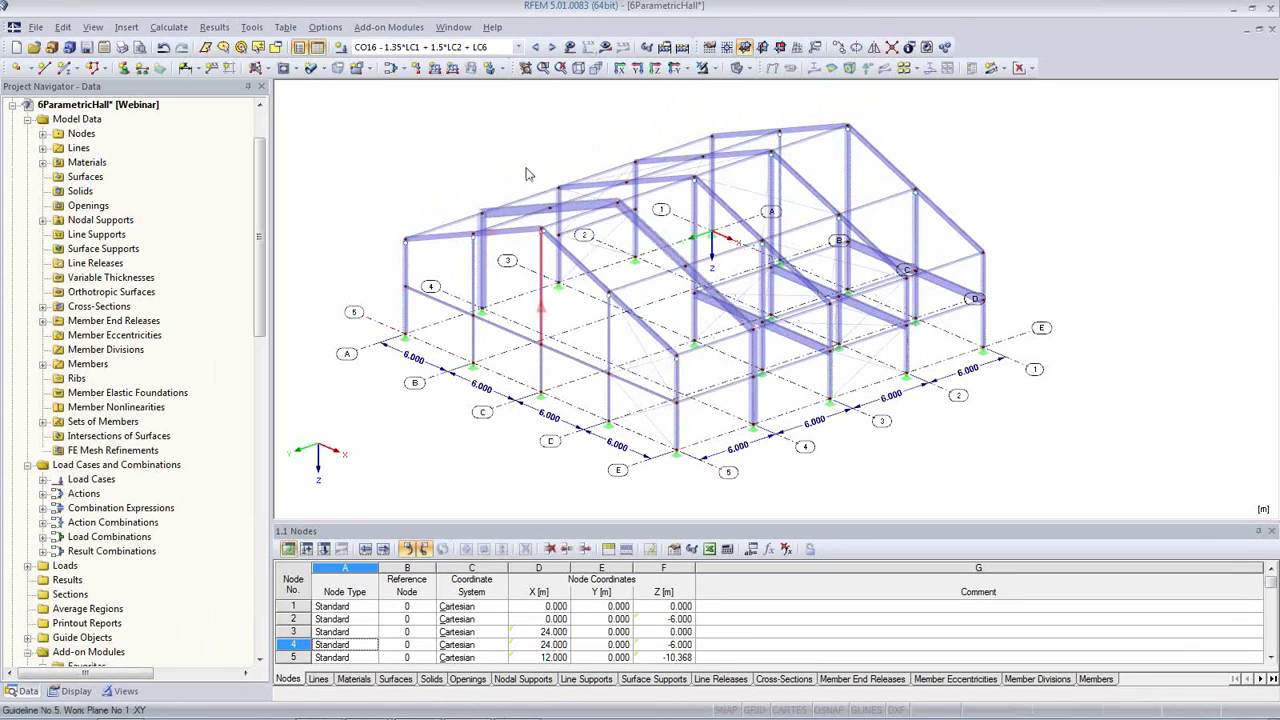
pyautogui.click(519, 47)
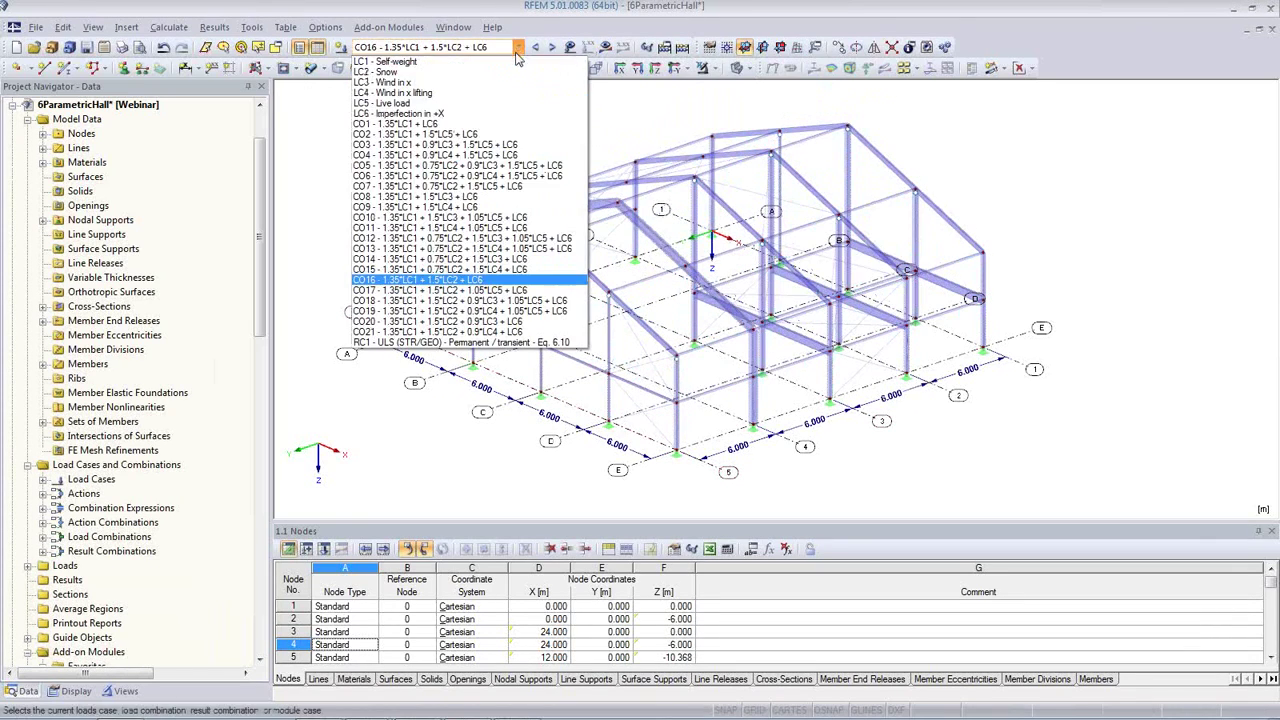
pyautogui.click(510, 62)
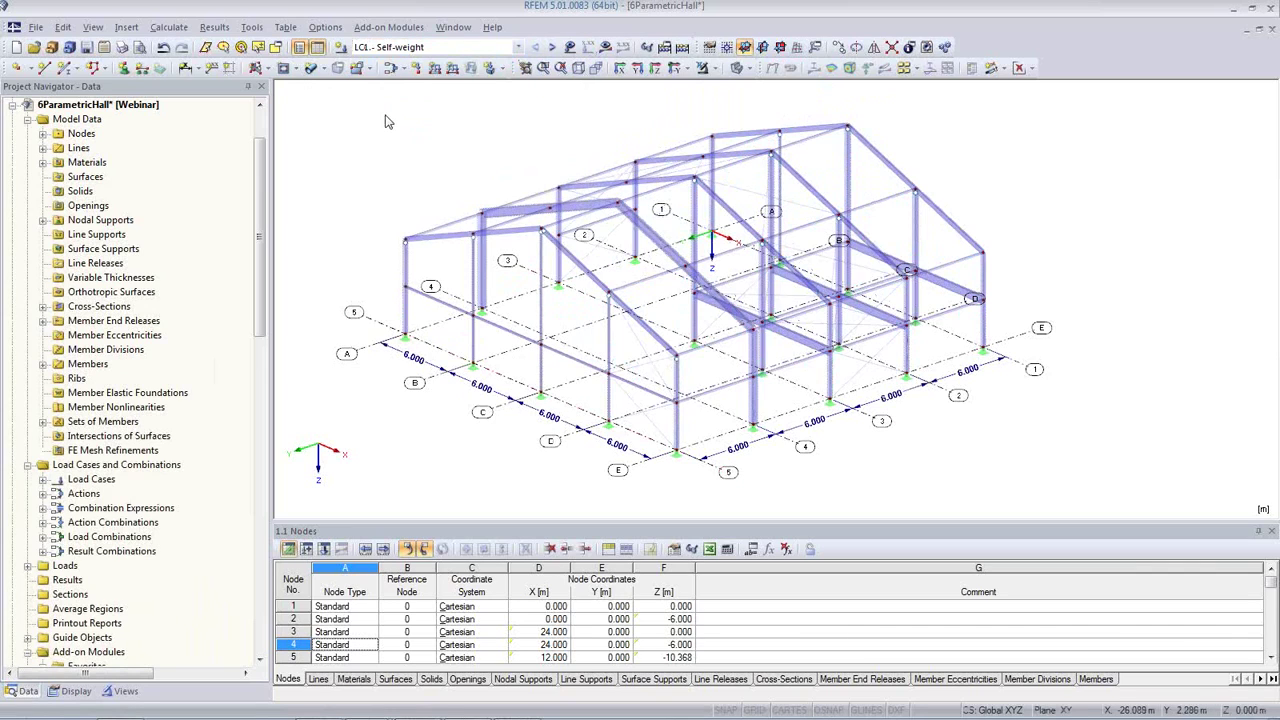
pyautogui.click(605, 47)
pyautogui.click(612, 401)
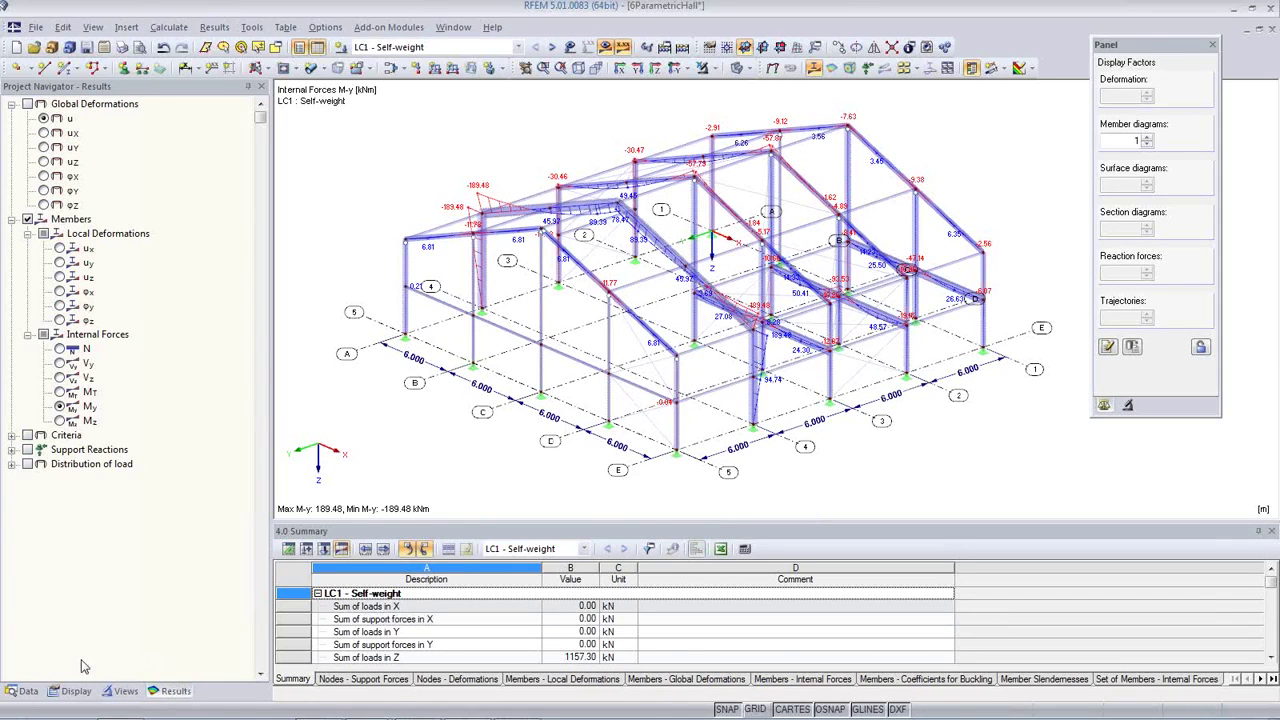
# Check the method of analysis in the calculation parameters of LC1 - Self-weight, leaving the settings as they are.
pyautogui.click(25, 691)
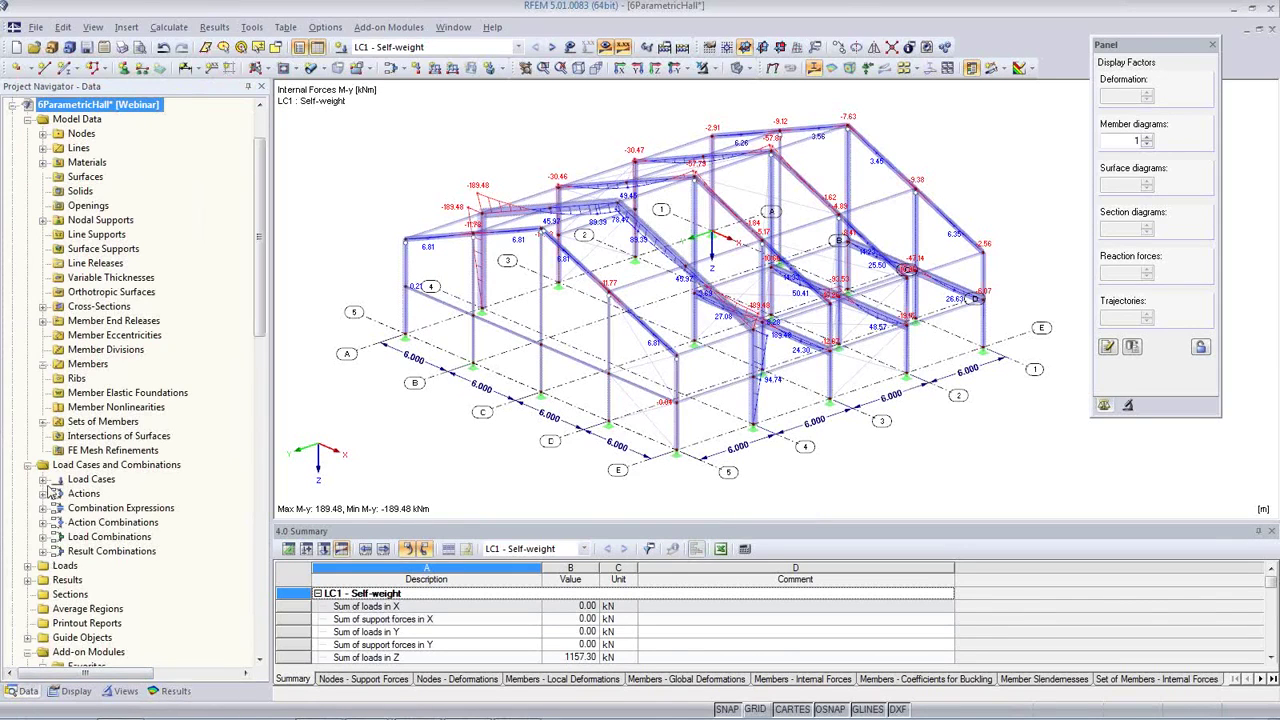
pyautogui.click(43, 480)
pyautogui.rightClick(100, 494)
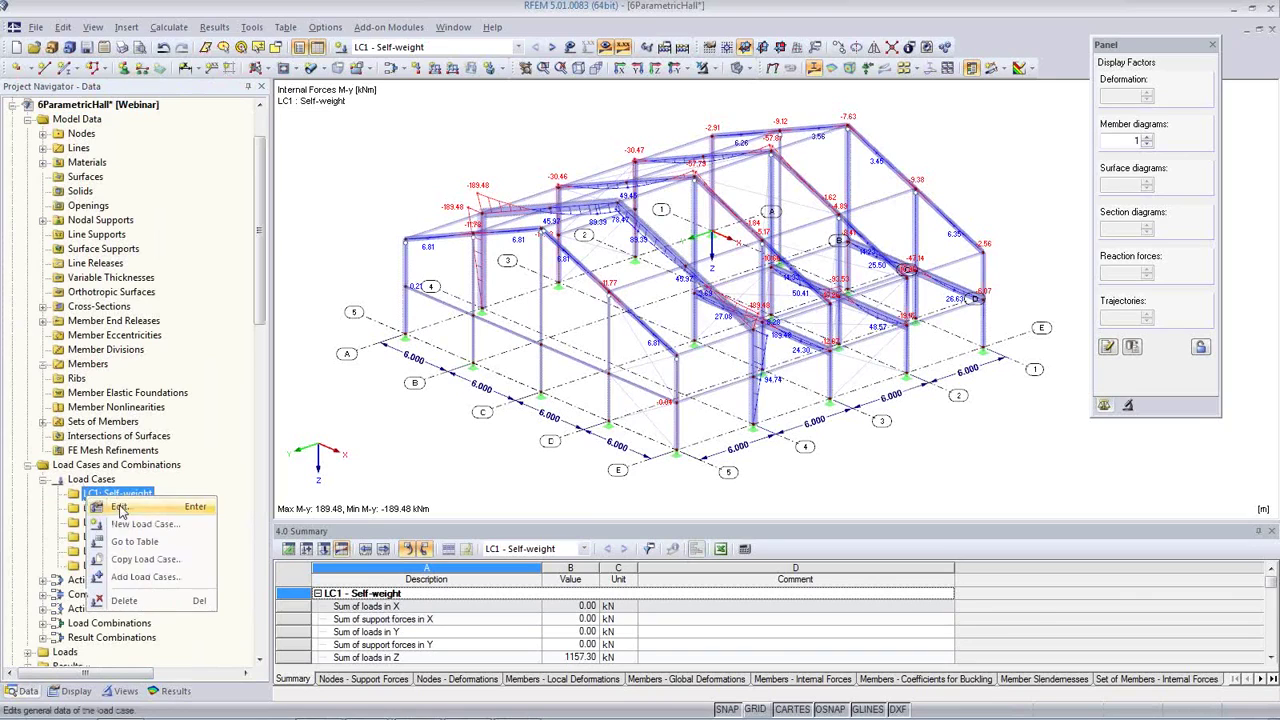
pyautogui.click(125, 506)
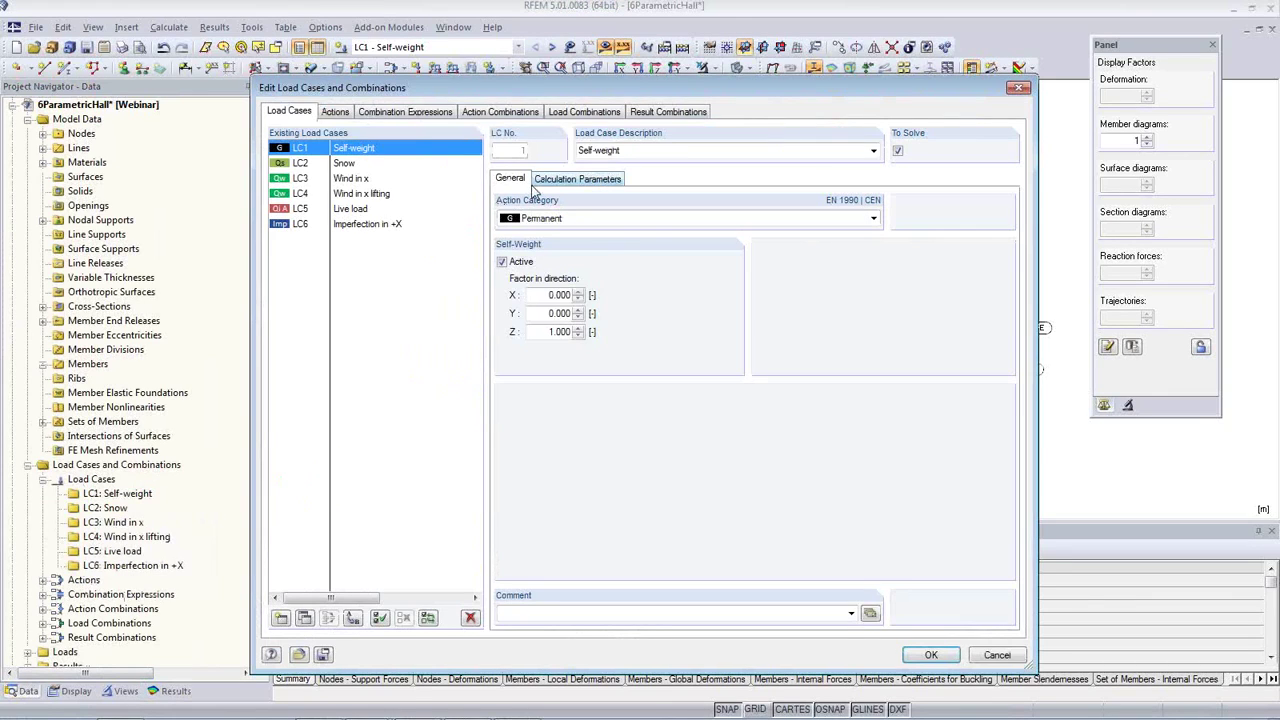
pyautogui.click(563, 182)
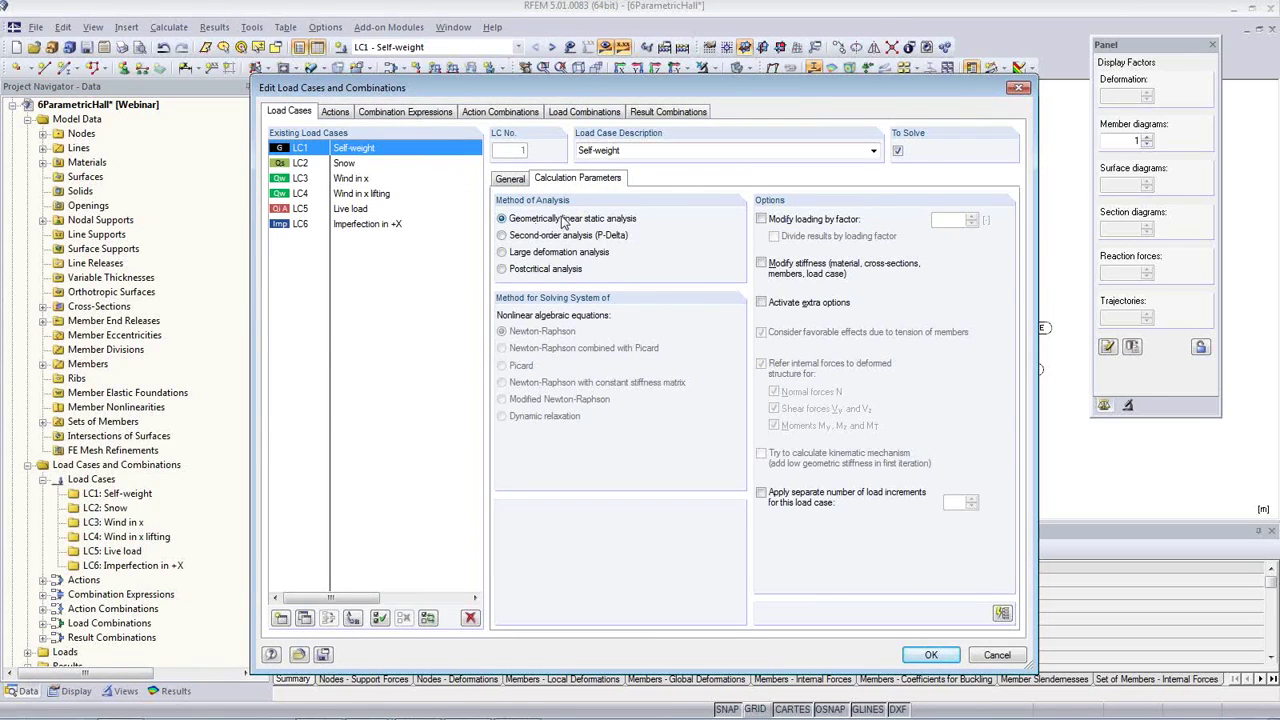
pyautogui.click(1019, 88)
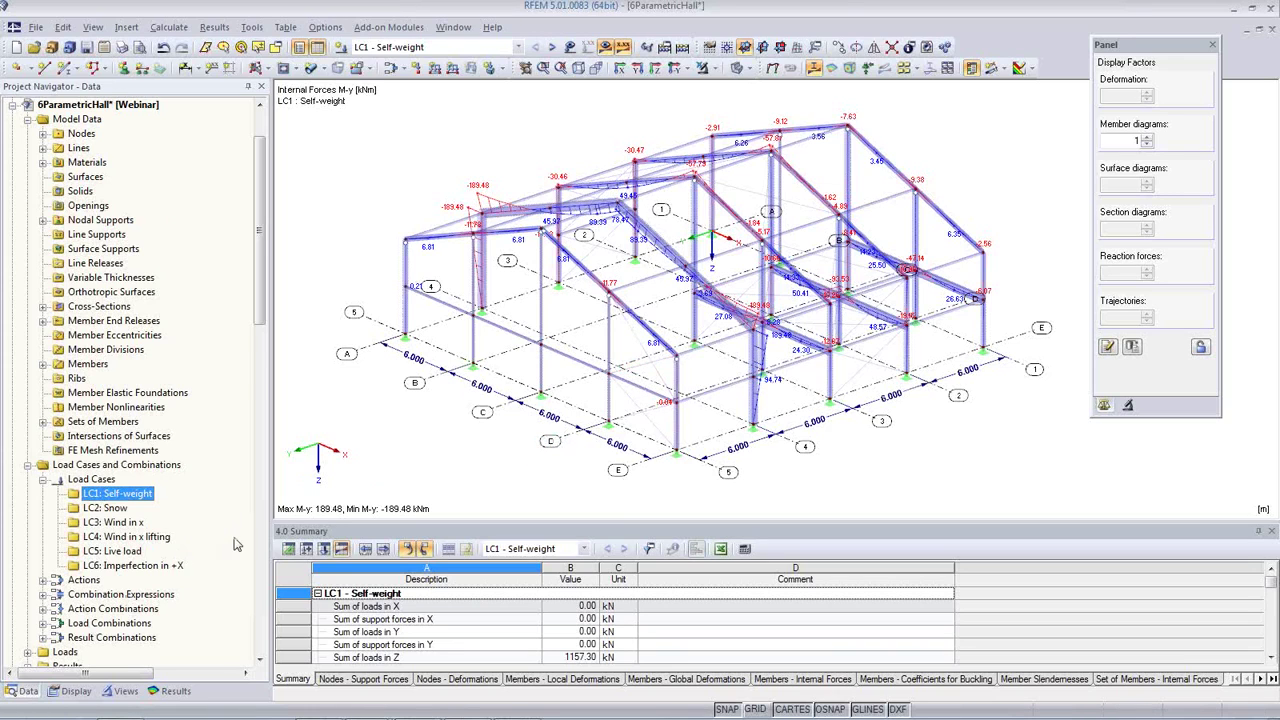
# Run an RF-STABILITY eigenvalue analysis with LC1 - Self-weight, review the critical load factors and return to the model.
pyautogui.scroll(-8, 237, 544)
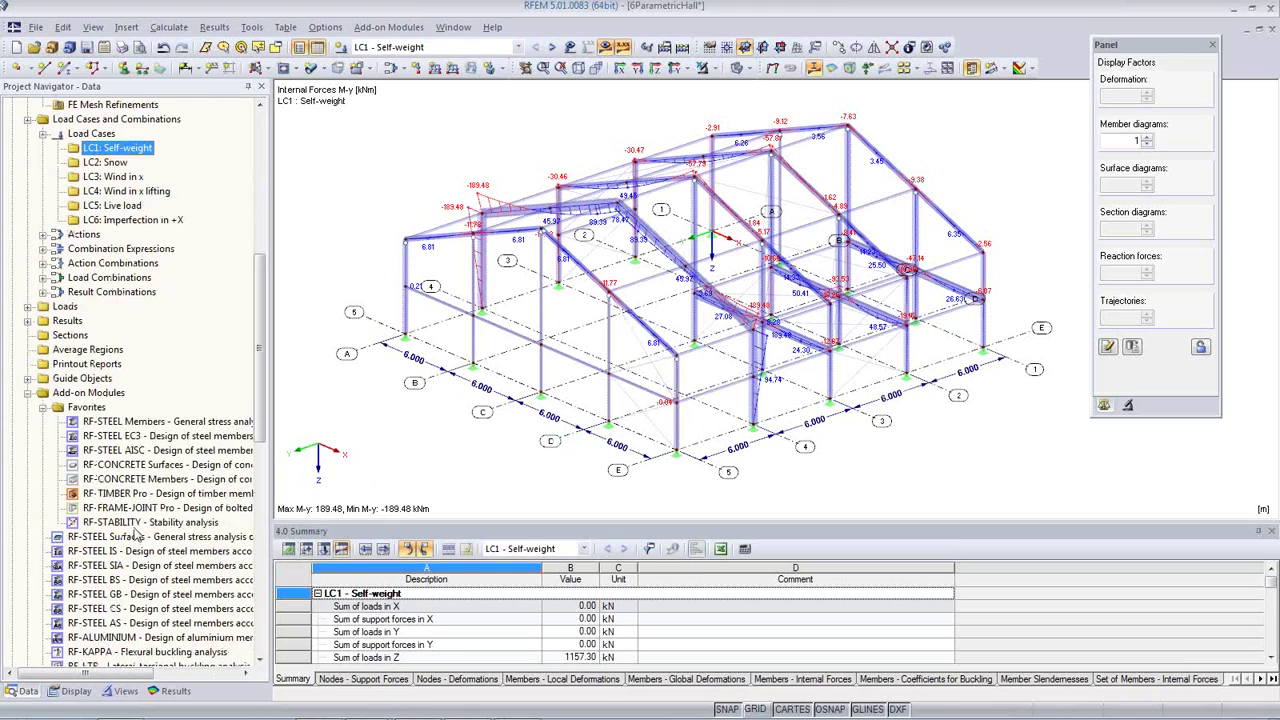
pyautogui.click(136, 524)
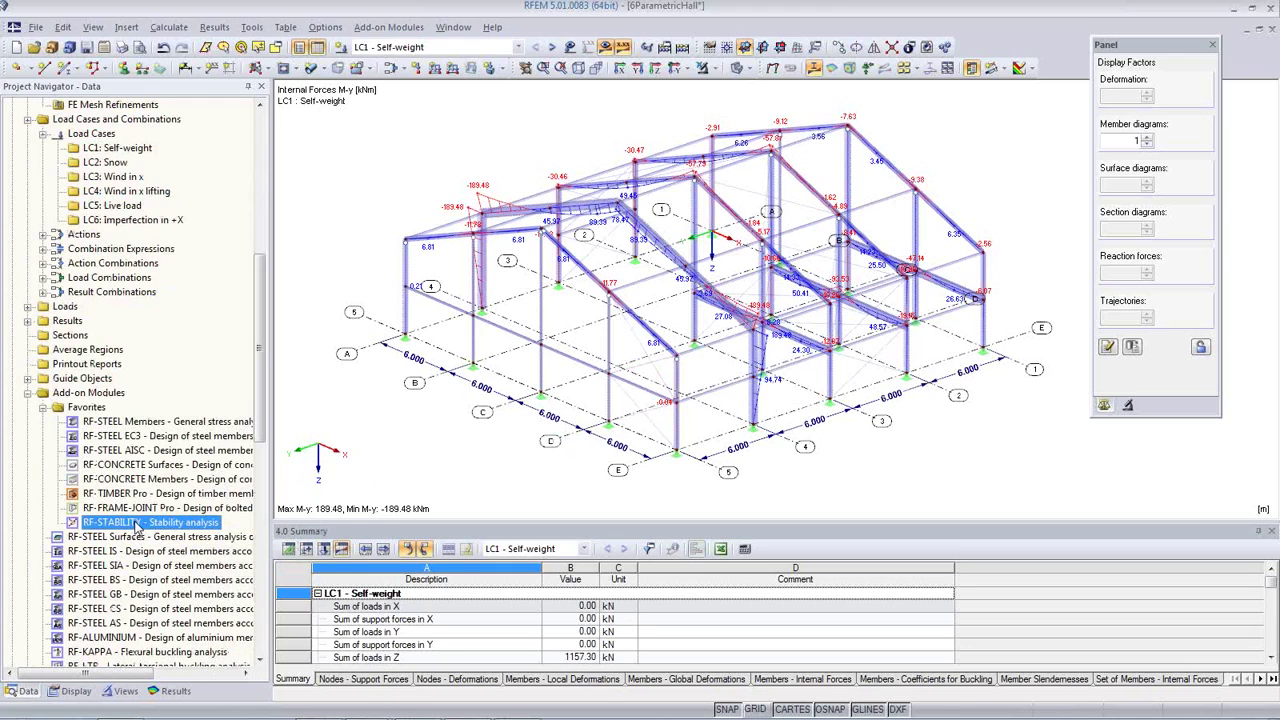
pyautogui.doubleClick(146, 523)
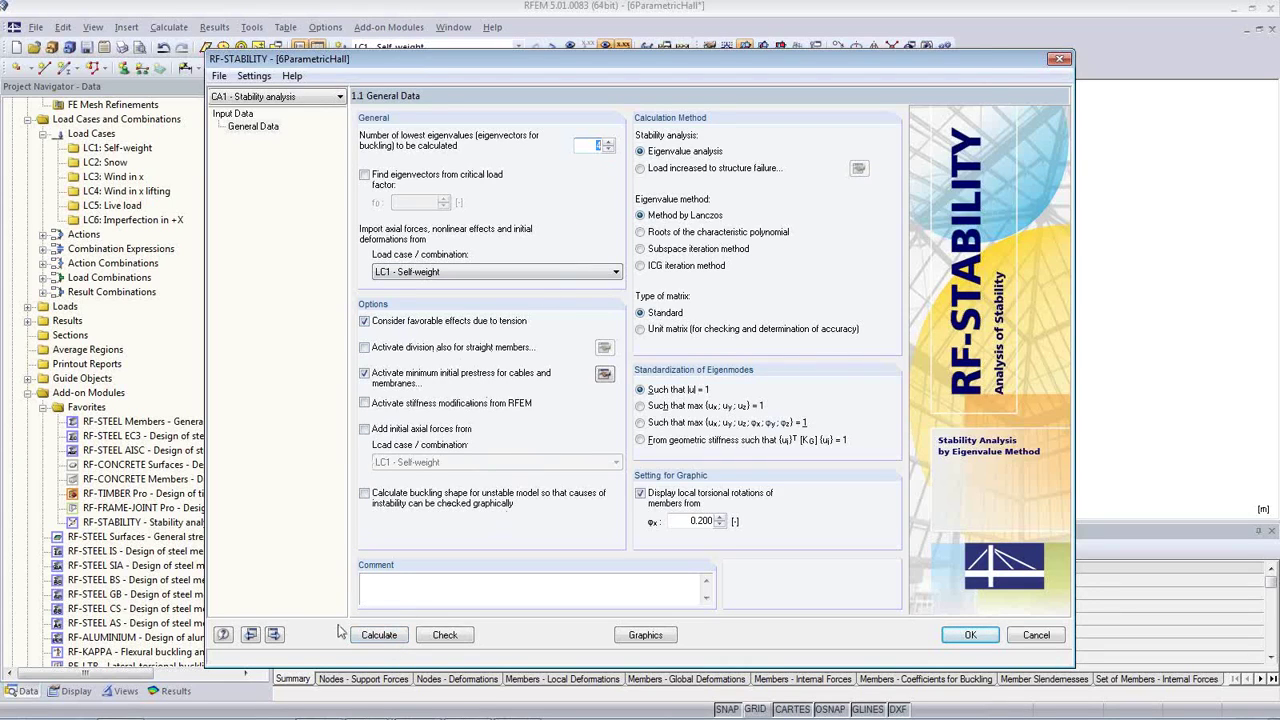
pyautogui.click(379, 638)
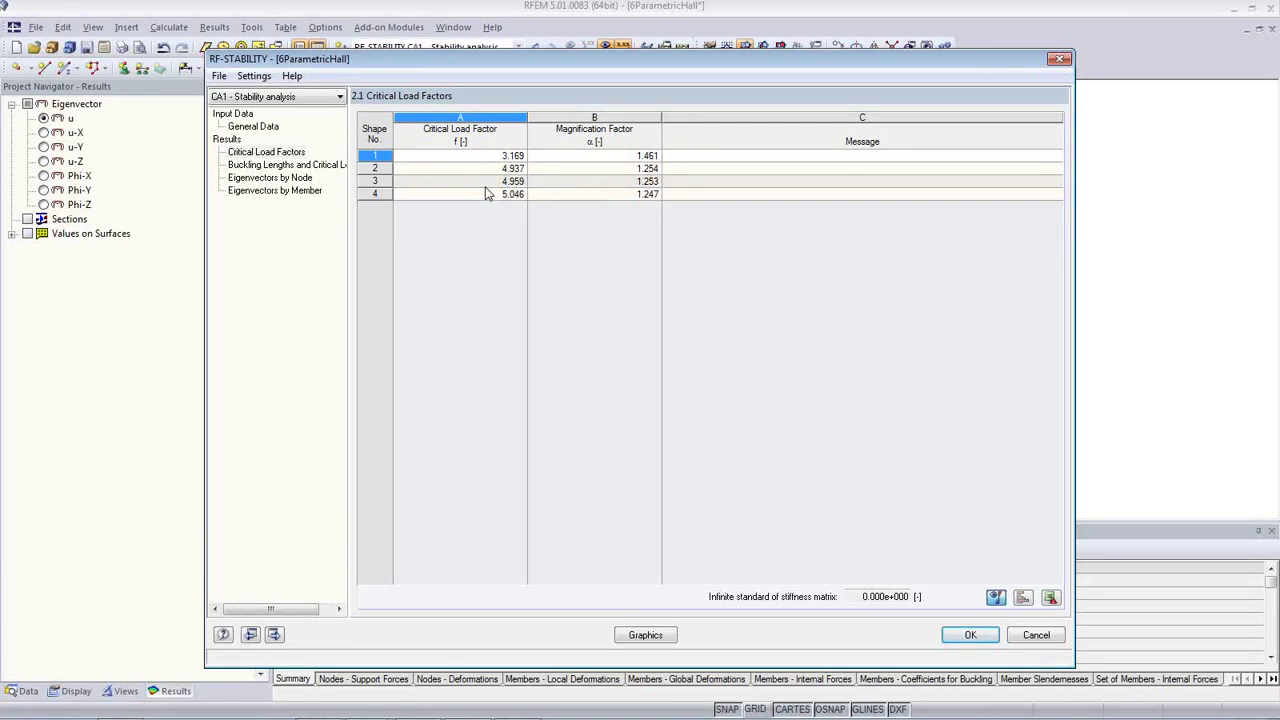
pyautogui.click(968, 636)
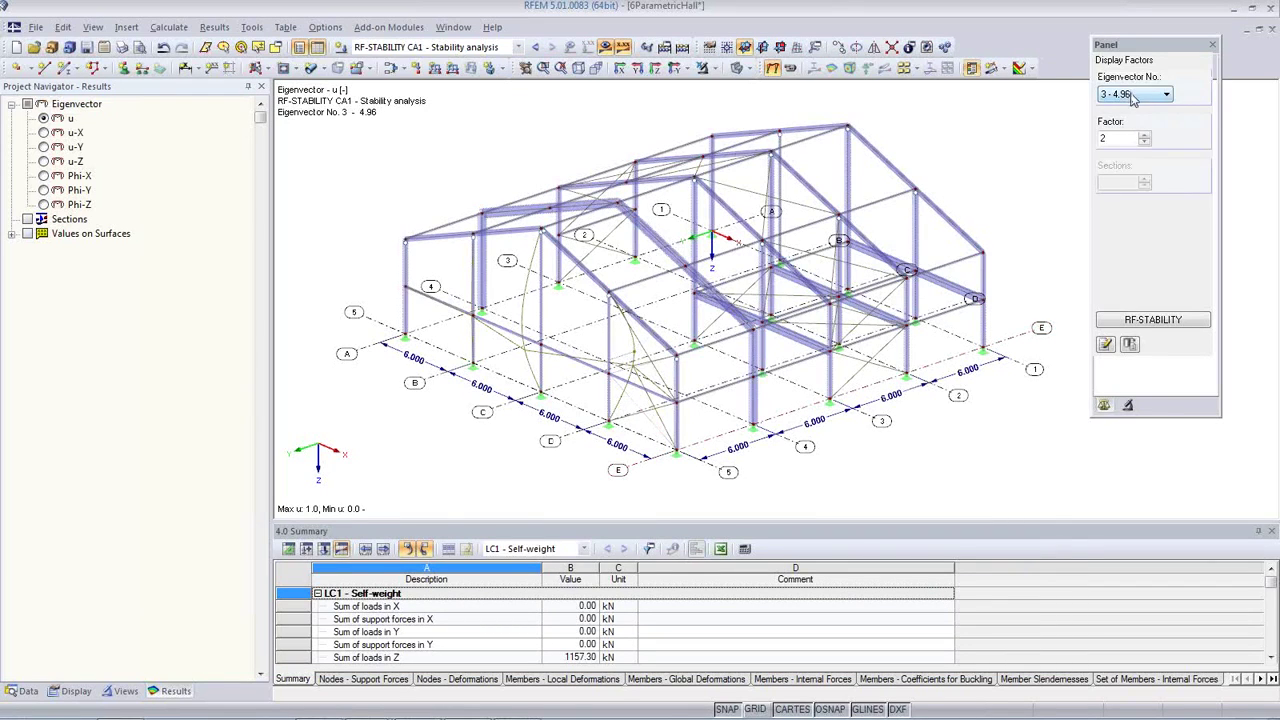
# Display eigenvector No. 1 of the hall and animate its buckling shape at the gable.
pyautogui.click(1133, 95)
pyautogui.click(1120, 108)
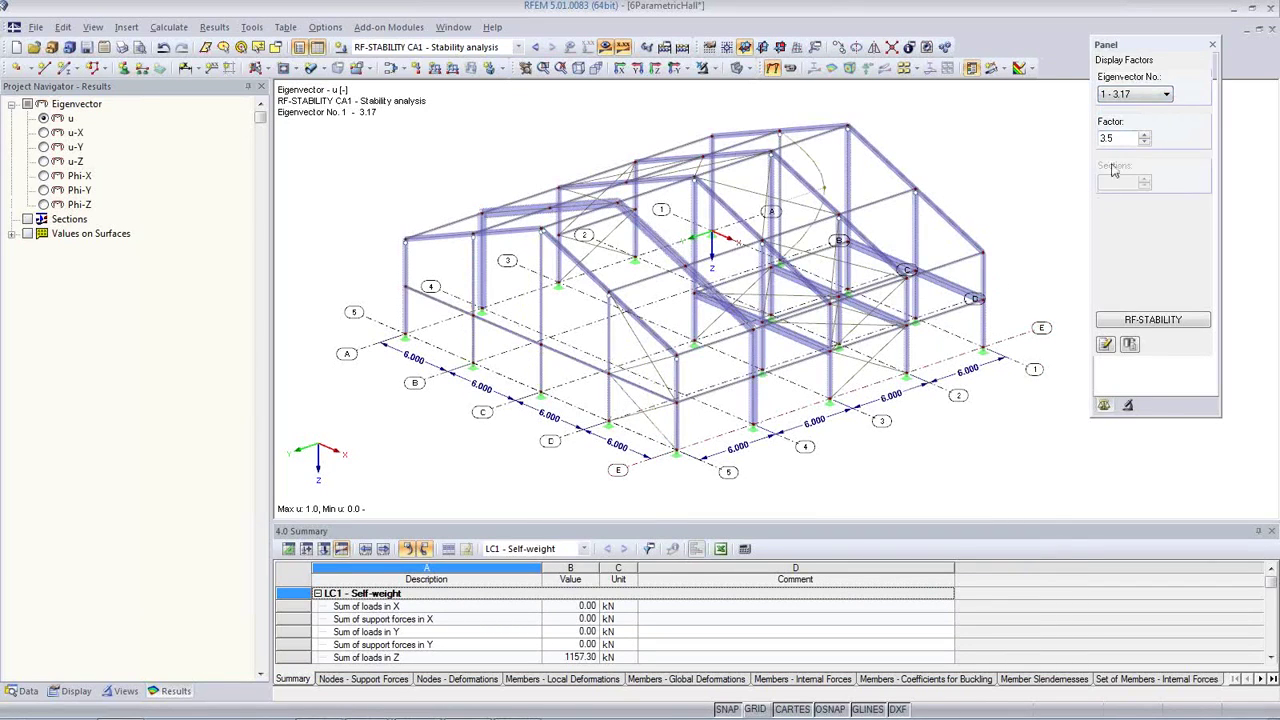
pyautogui.keyDown('ctrl'); pyautogui.moveTo(949, 403); pyautogui.dragTo(515, 398, button='middle'); pyautogui.keyUp('ctrl')
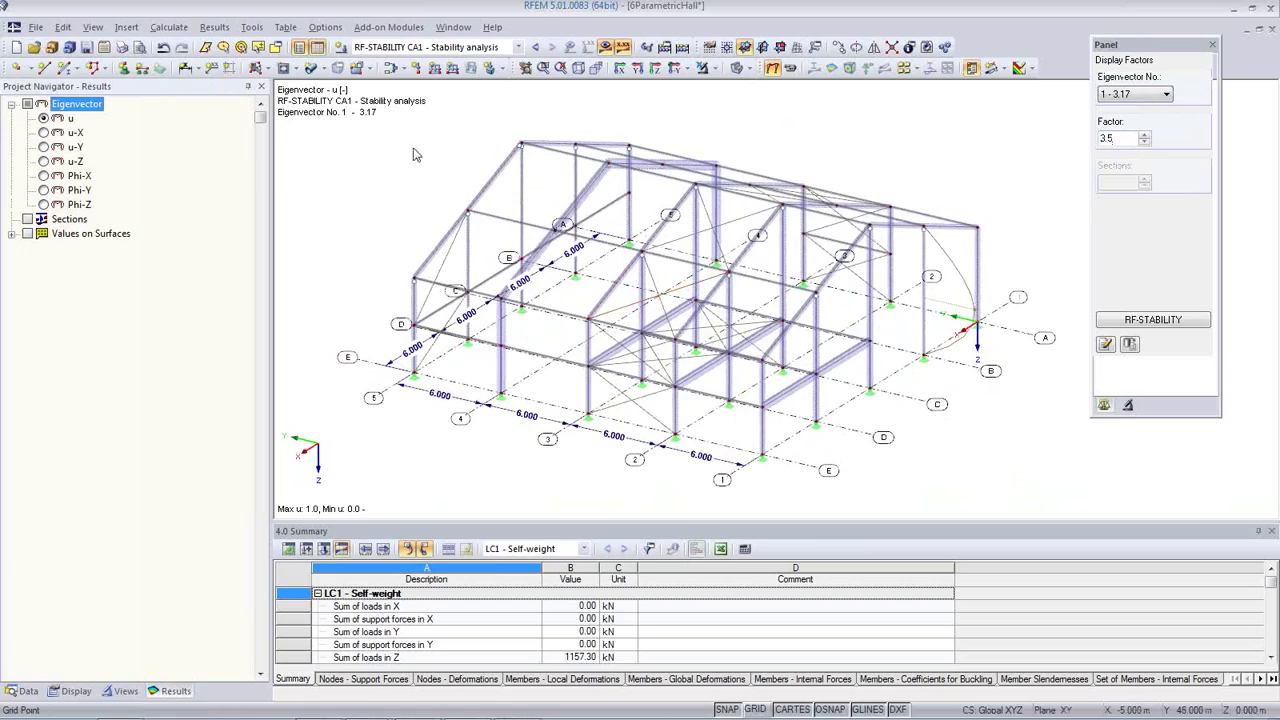
pyautogui.click(790, 68)
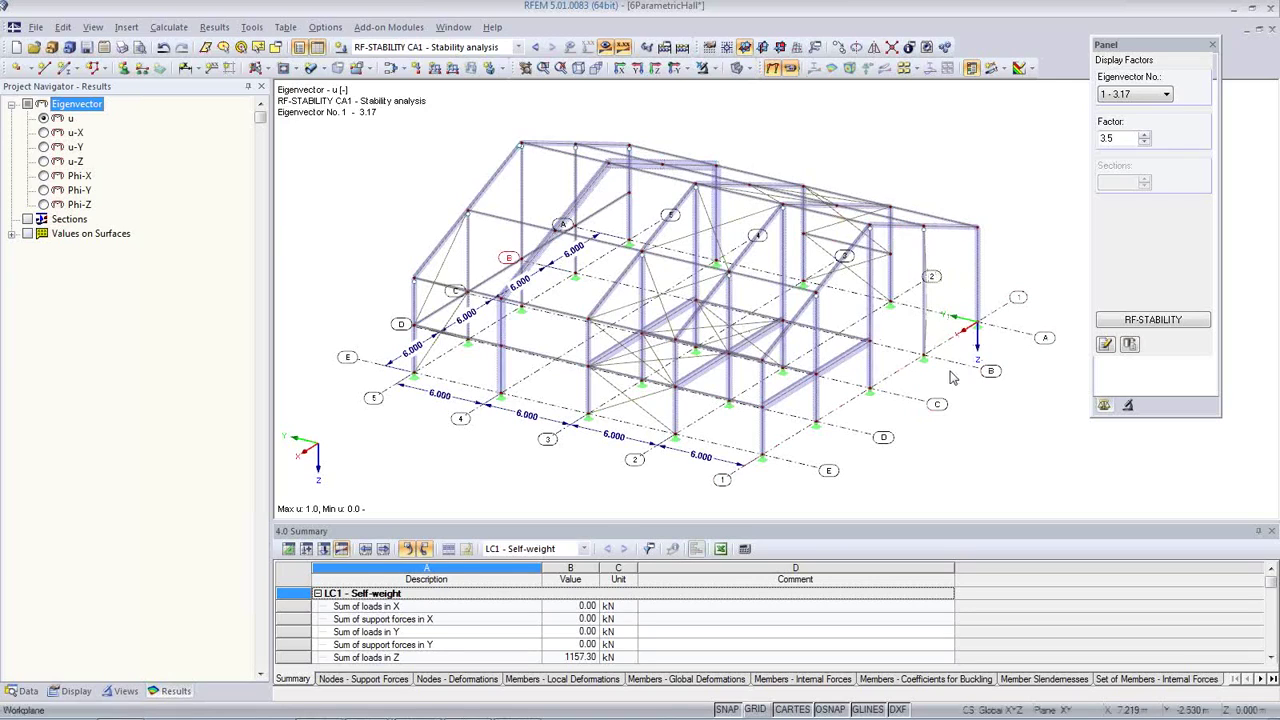
# Examine the buckling shapes of eigenvectors No. 2, 3 and 4 on the hall's gable columns.
pyautogui.click(1140, 96)
pyautogui.click(1138, 119)
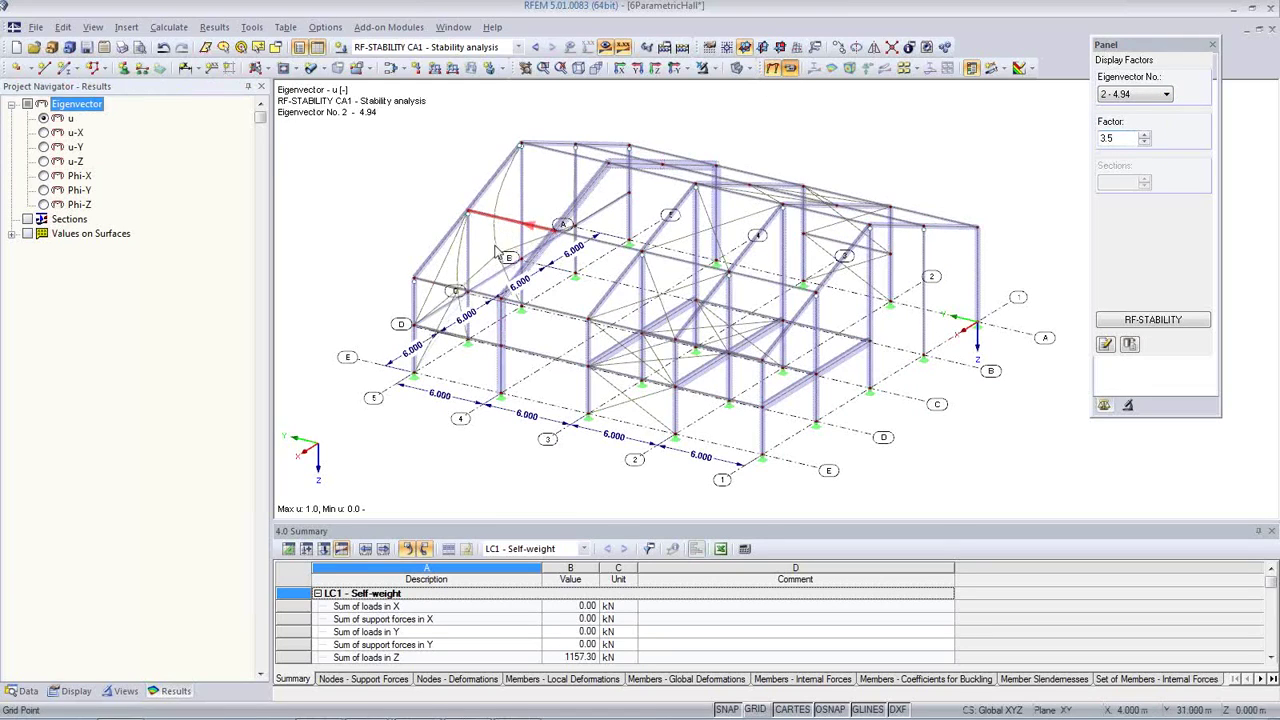
pyautogui.click(1152, 102)
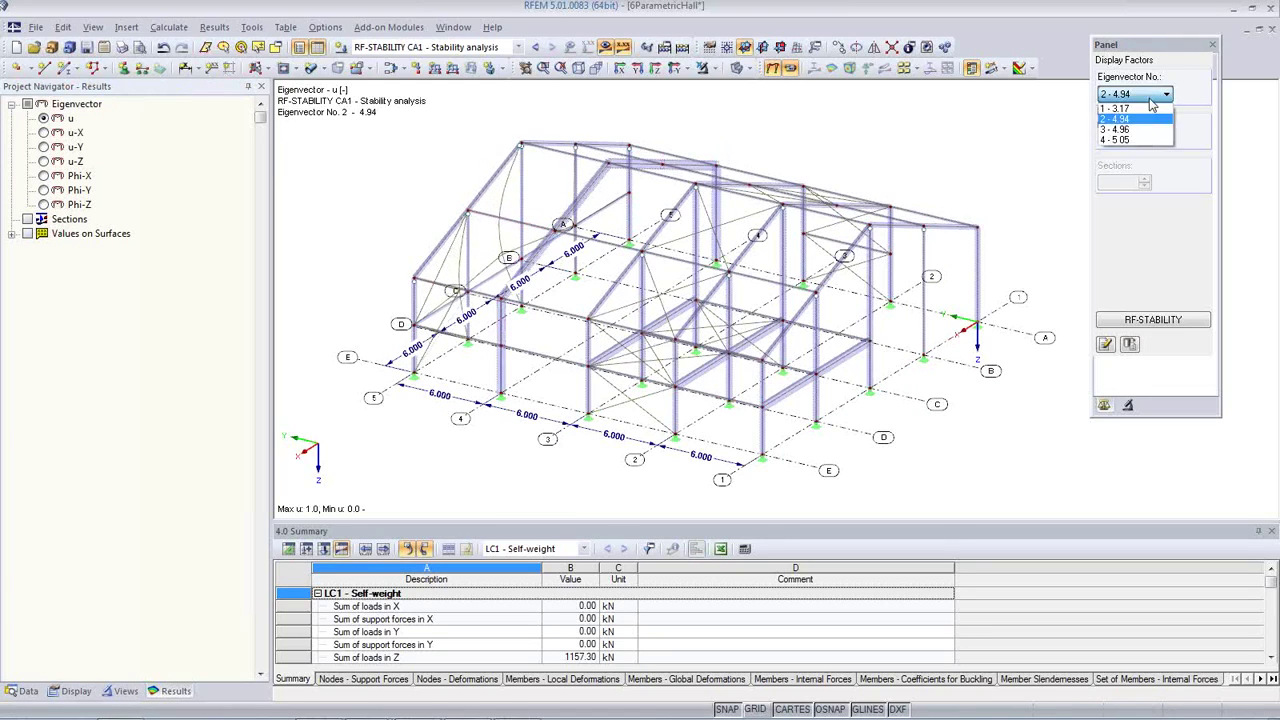
pyautogui.click(1140, 129)
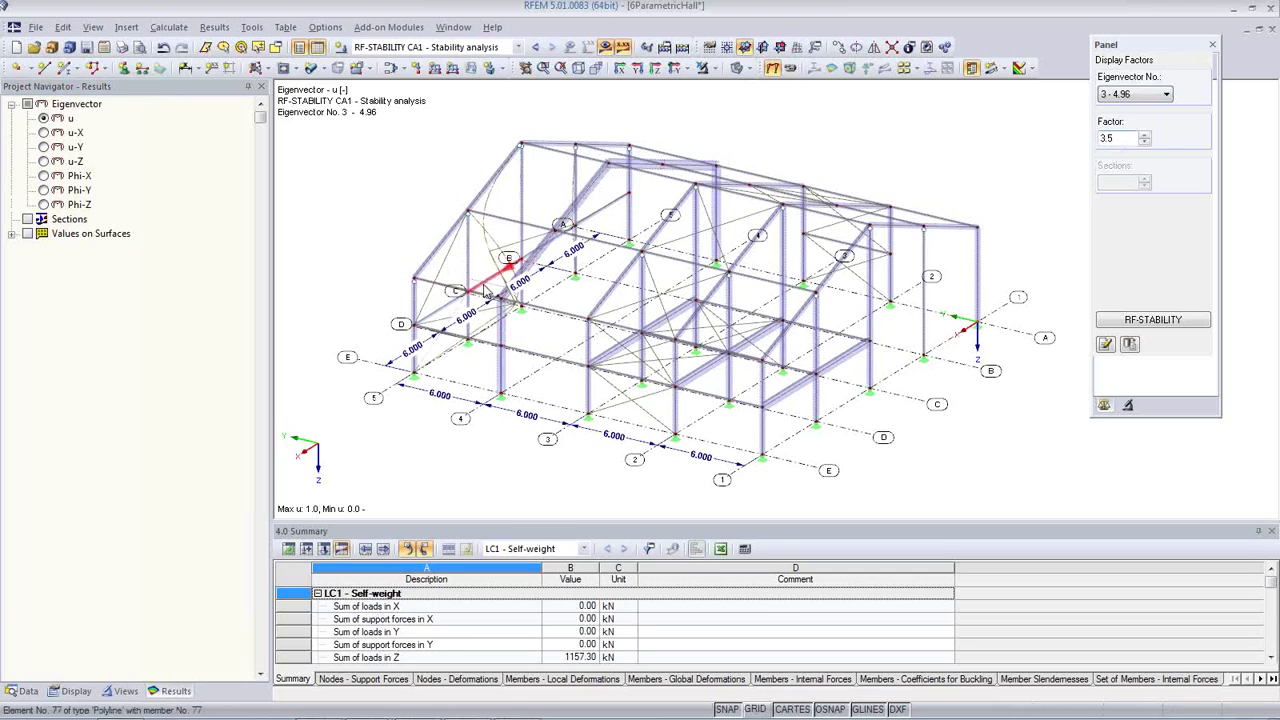
pyautogui.click(1135, 94)
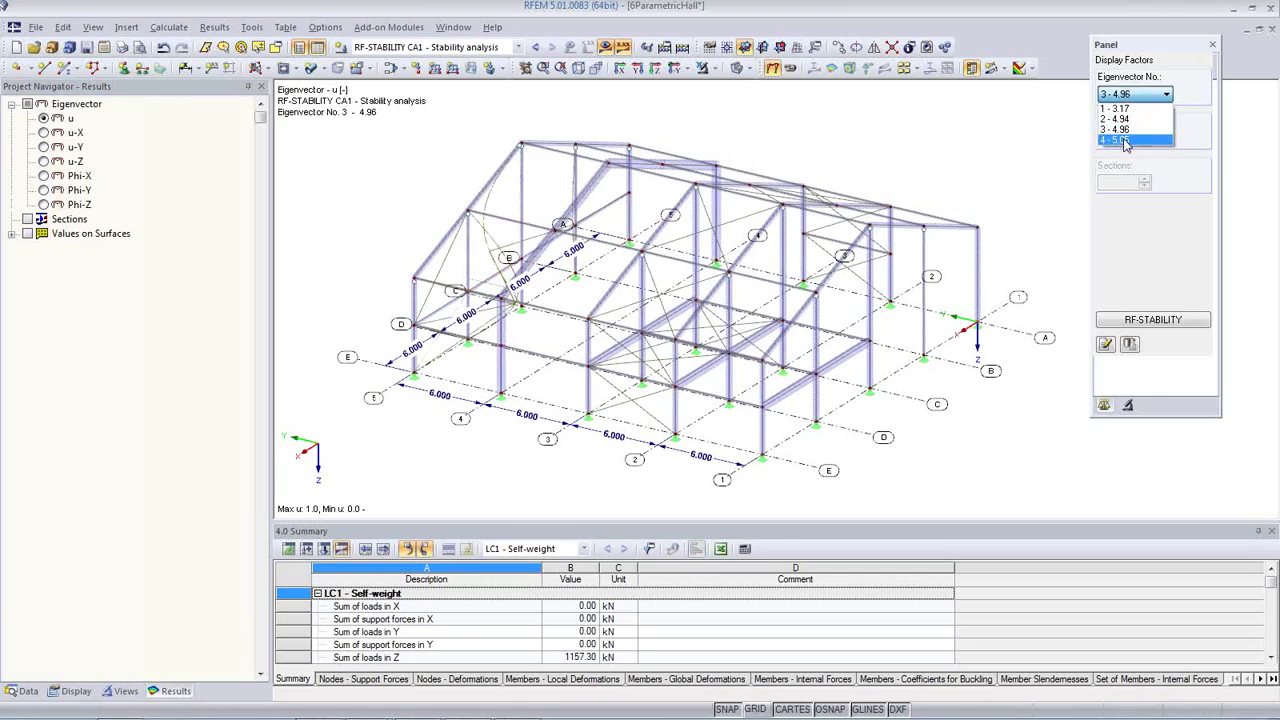
pyautogui.click(1124, 141)
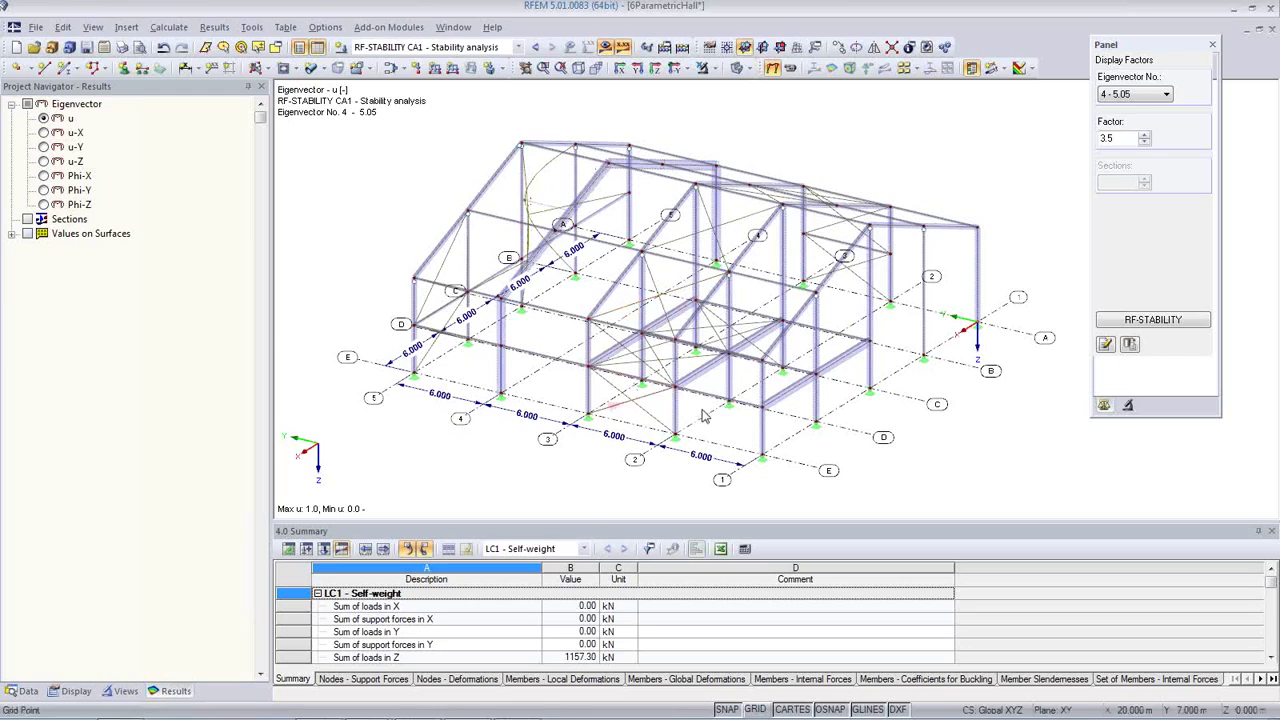
pyautogui.keyDown('ctrl'); pyautogui.moveTo(605, 440); pyautogui.dragTo(860, 400, button='middle'); pyautogui.keyUp('ctrl')
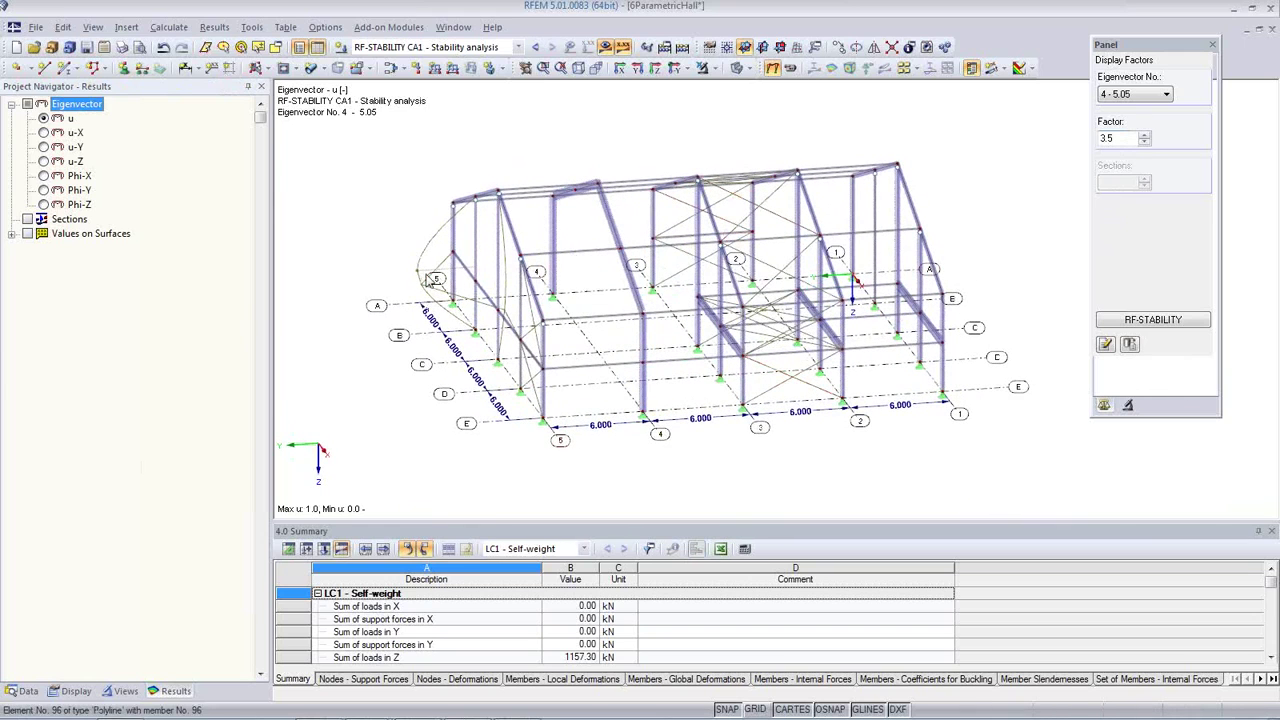
pyautogui.keyDown('ctrl'); pyautogui.moveTo(688, 390); pyautogui.dragTo(660, 398, button='middle'); pyautogui.keyUp('ctrl')
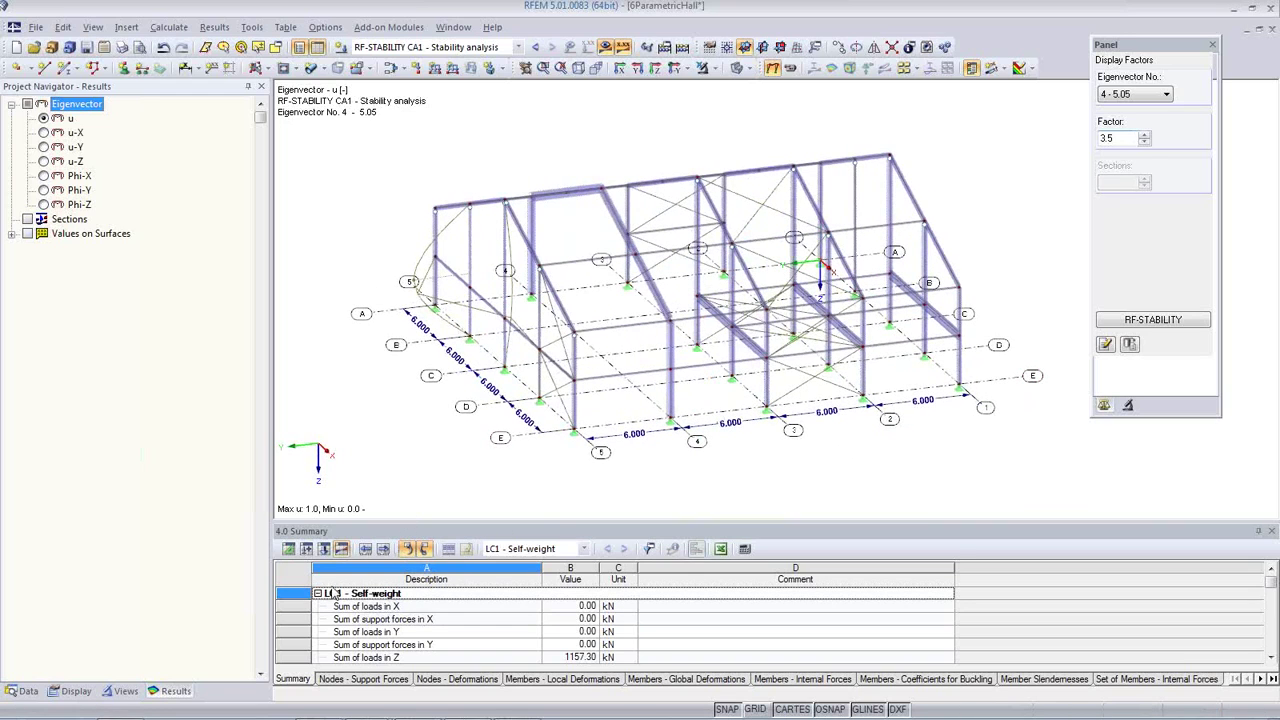
# Identify the buckling gable column's section in the cross-section table and change Internal Columns Gable to HE A 200.
pyautogui.click(288, 548)
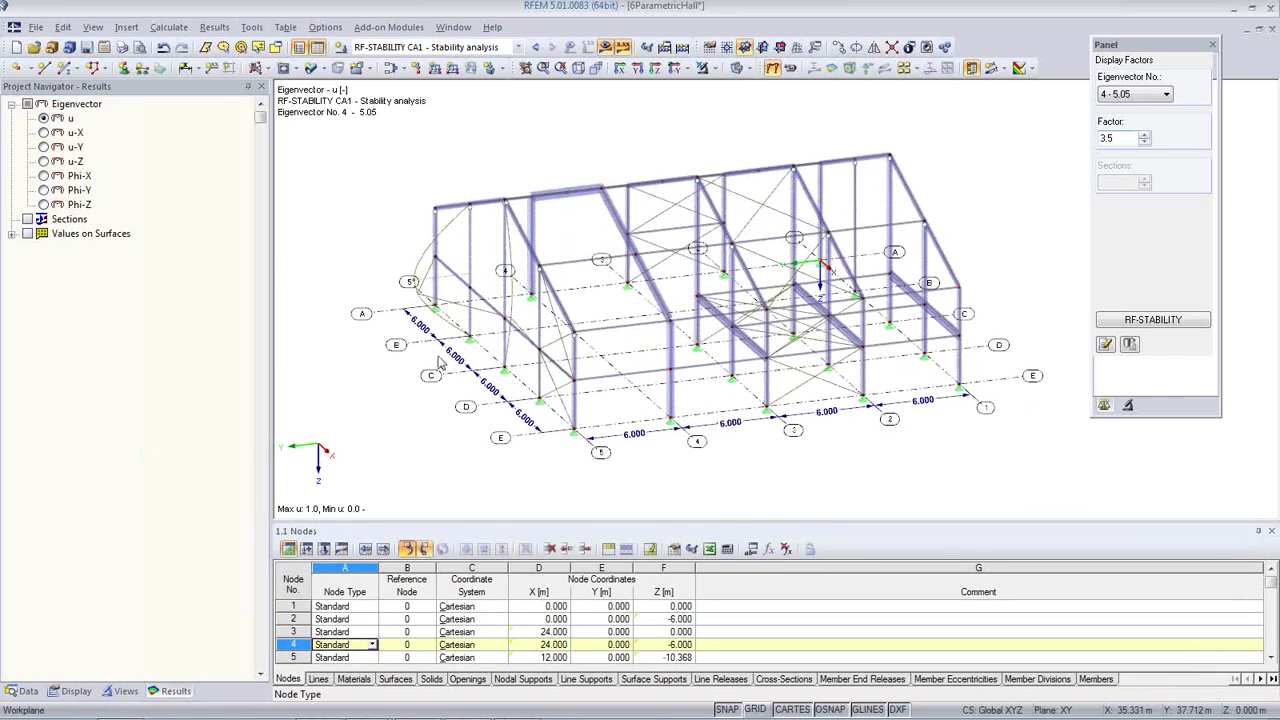
pyautogui.click(786, 681)
pyautogui.moveTo(590, 519); pyautogui.dragTo(589, 466)
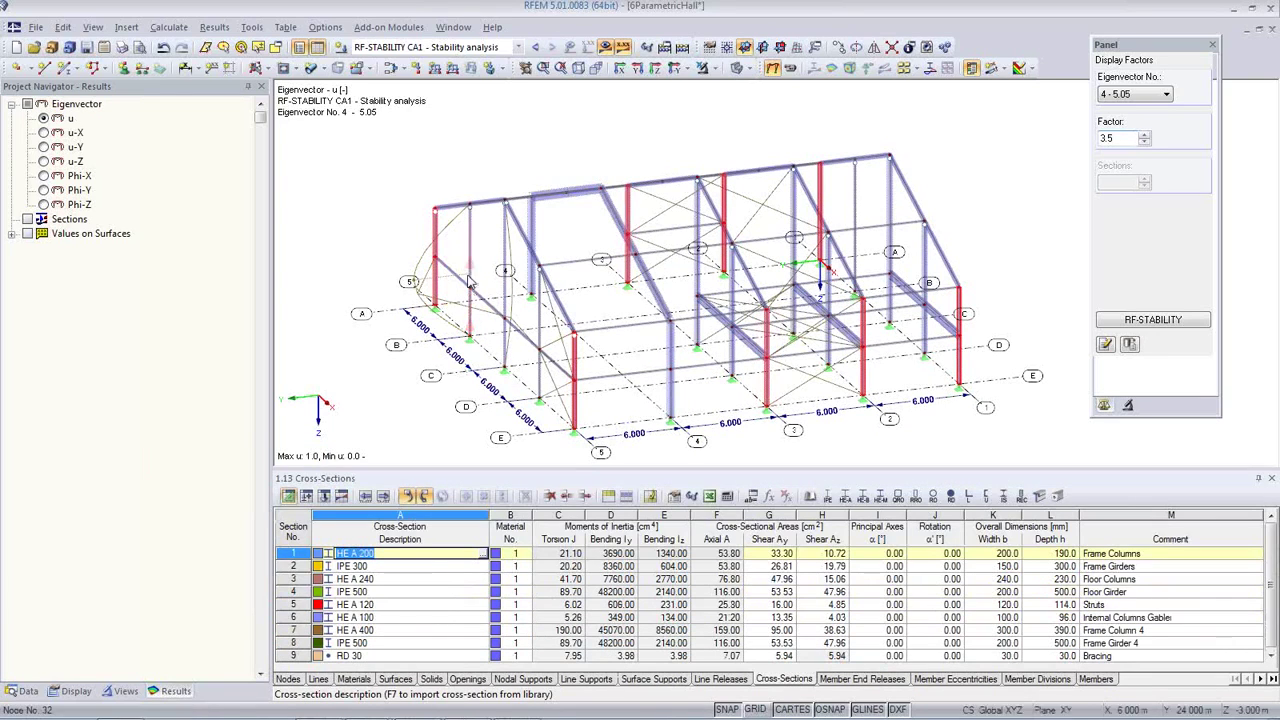
pyautogui.keyDown('ctrl'); pyautogui.moveTo(517, 366); pyautogui.dragTo(479, 247, button='middle'); pyautogui.keyUp('ctrl')
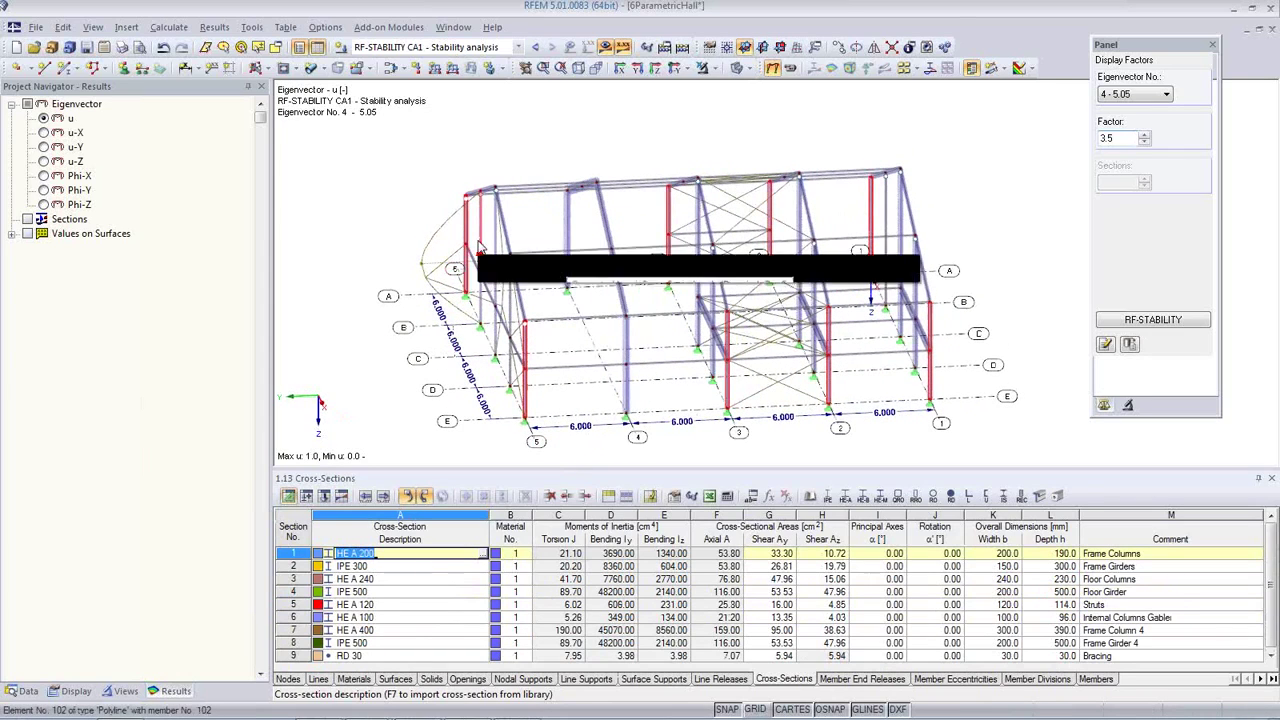
pyautogui.click(479, 247)
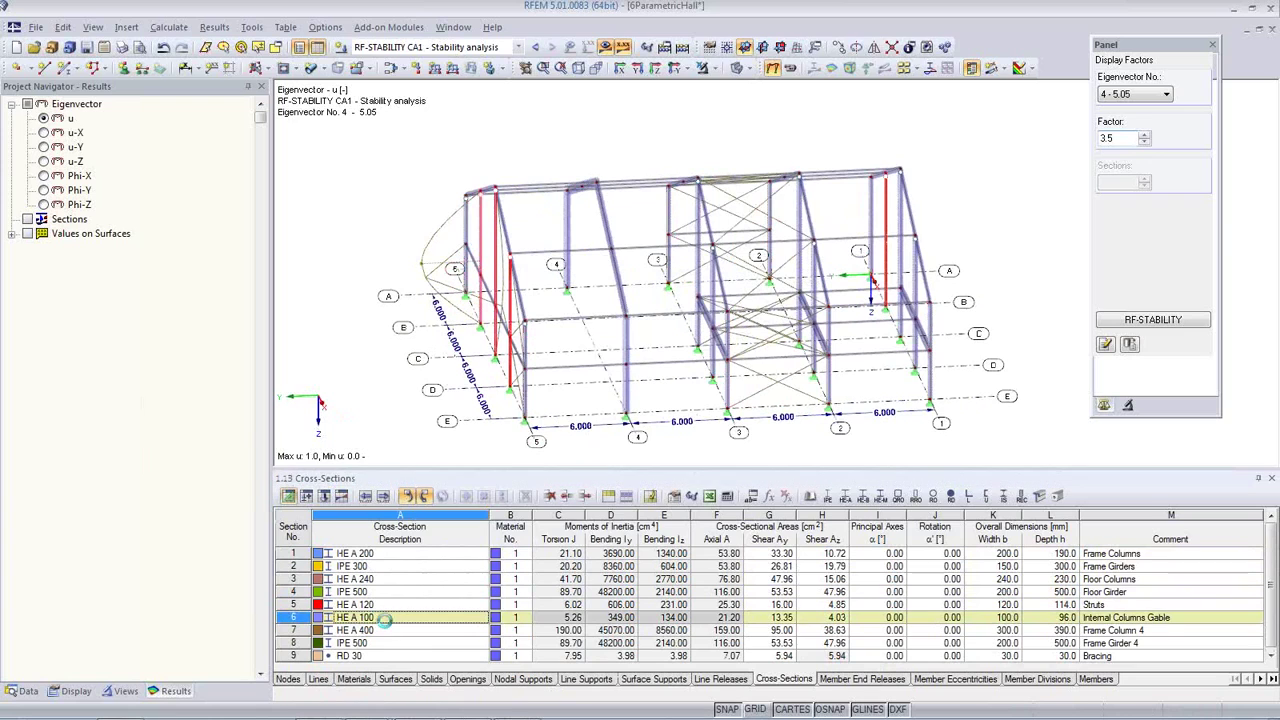
pyautogui.click(387, 617)
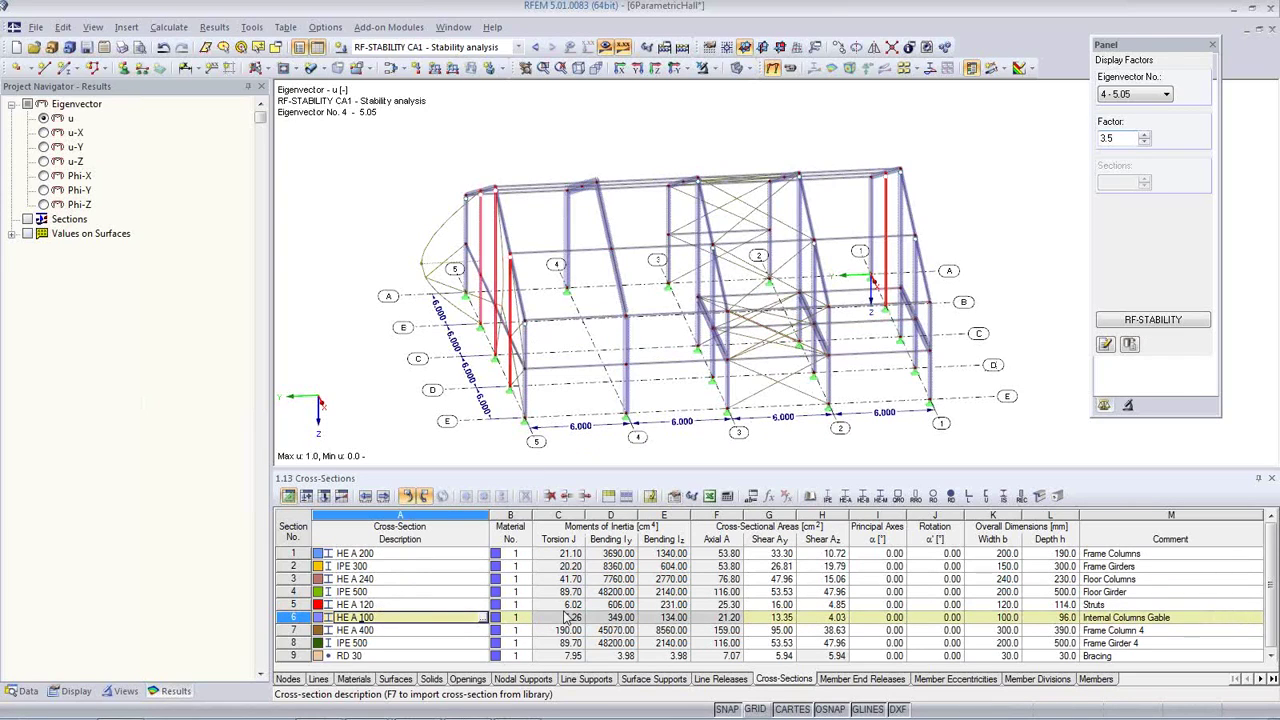
pyautogui.press('Tab')
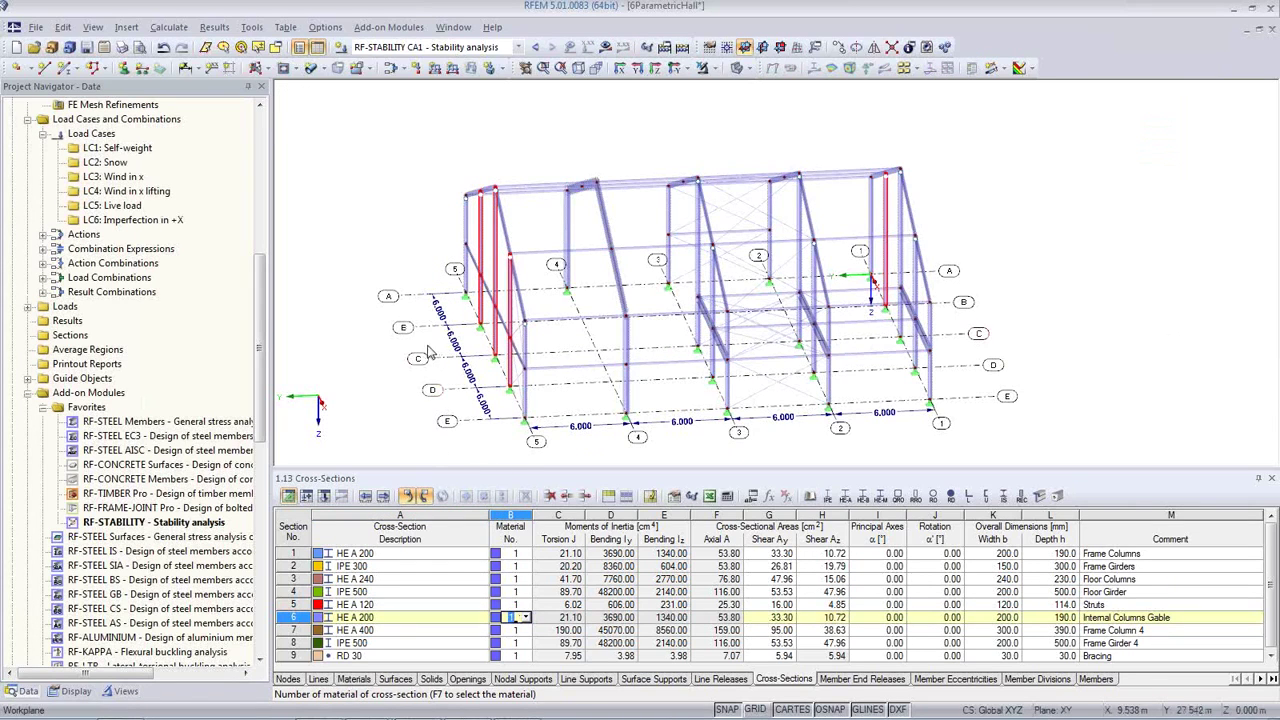
# Clear the selection of the gable columns and recalculate the RF-STABILITY CA1 stability analysis.
pyautogui.moveTo(406, 384); pyautogui.dragTo(551, 372, button='middle')
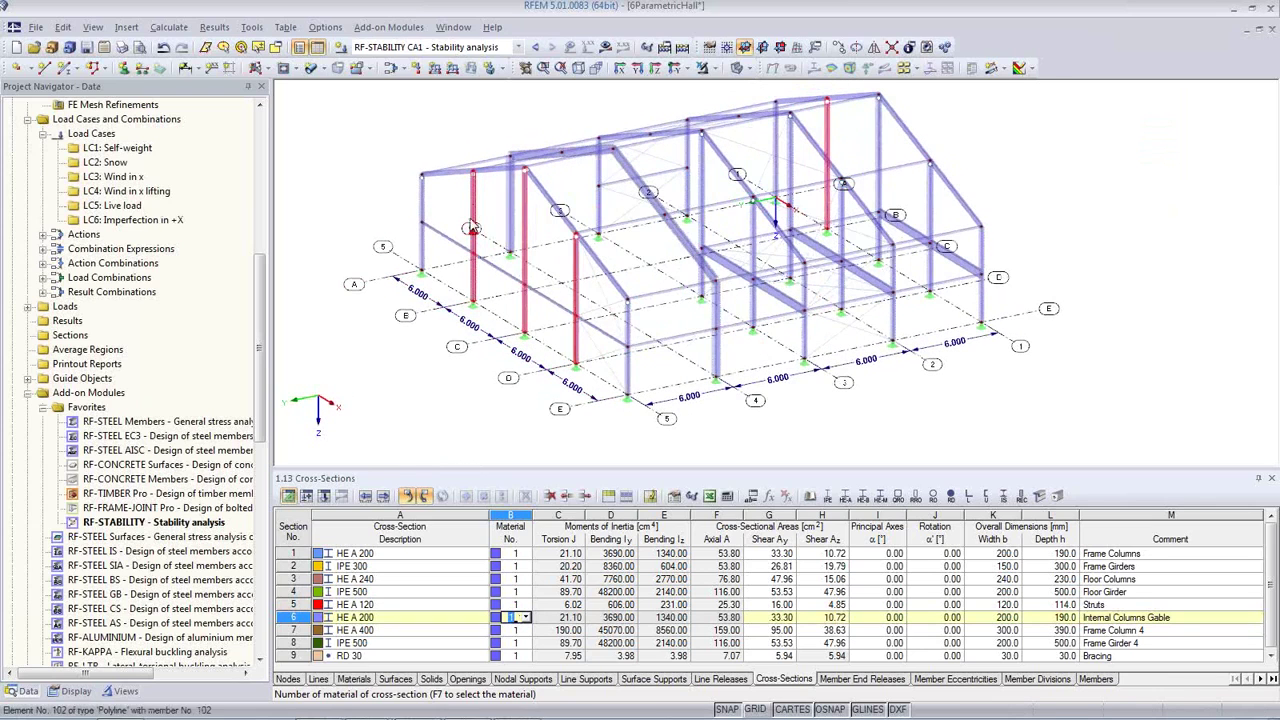
pyautogui.click(445, 357)
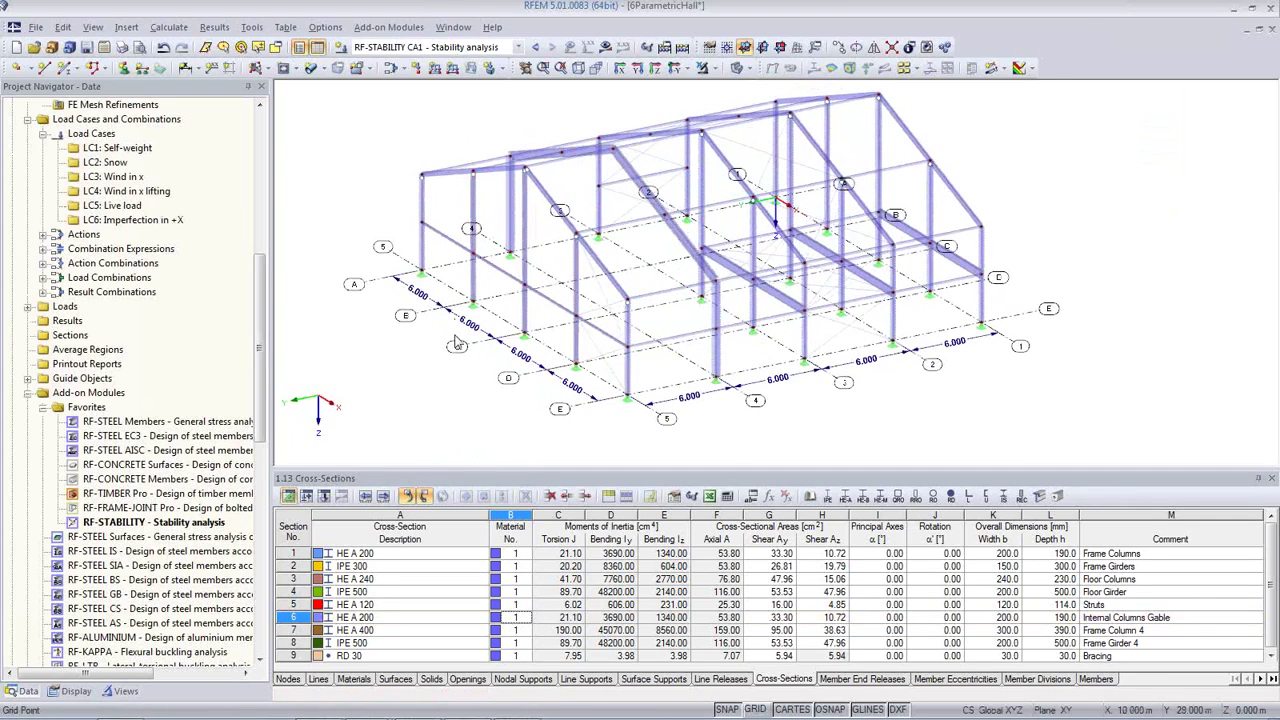
pyautogui.click(605, 47)
pyautogui.click(610, 400)
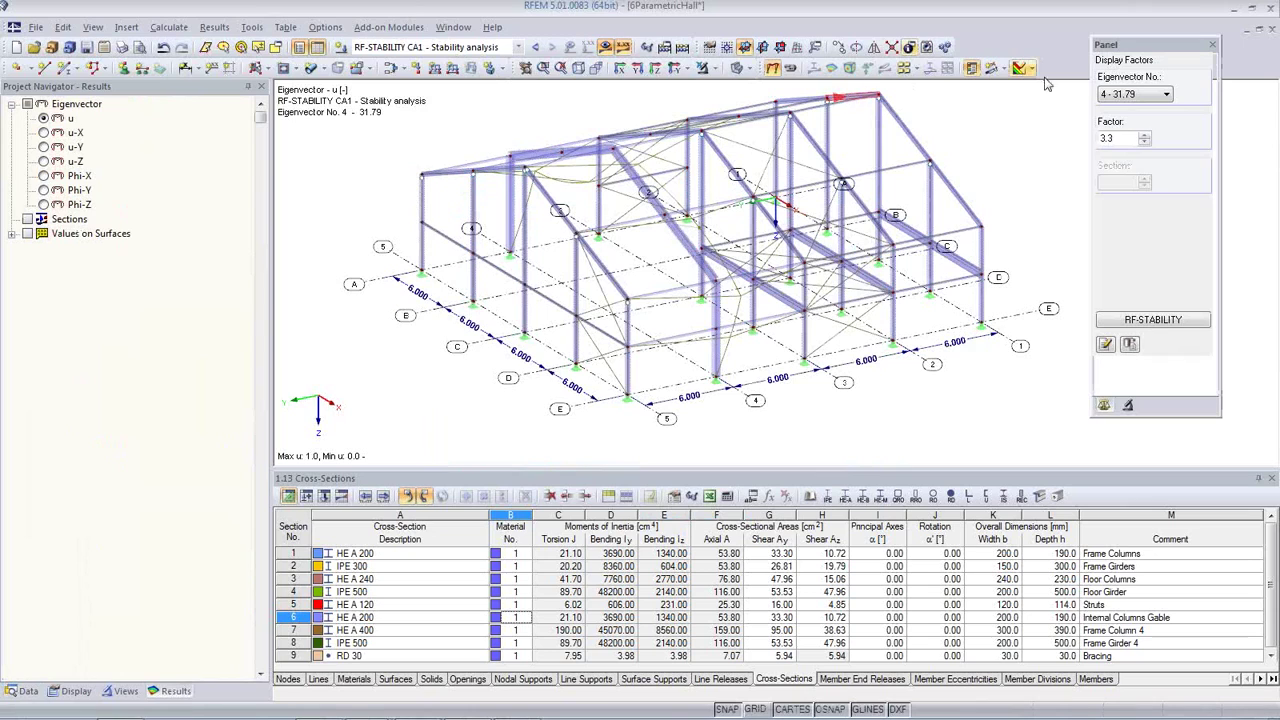
# Display eigenvector No. 1 of the recalculated stability analysis and animate its buckling shape.
pyautogui.click(1135, 94)
pyautogui.click(1125, 108)
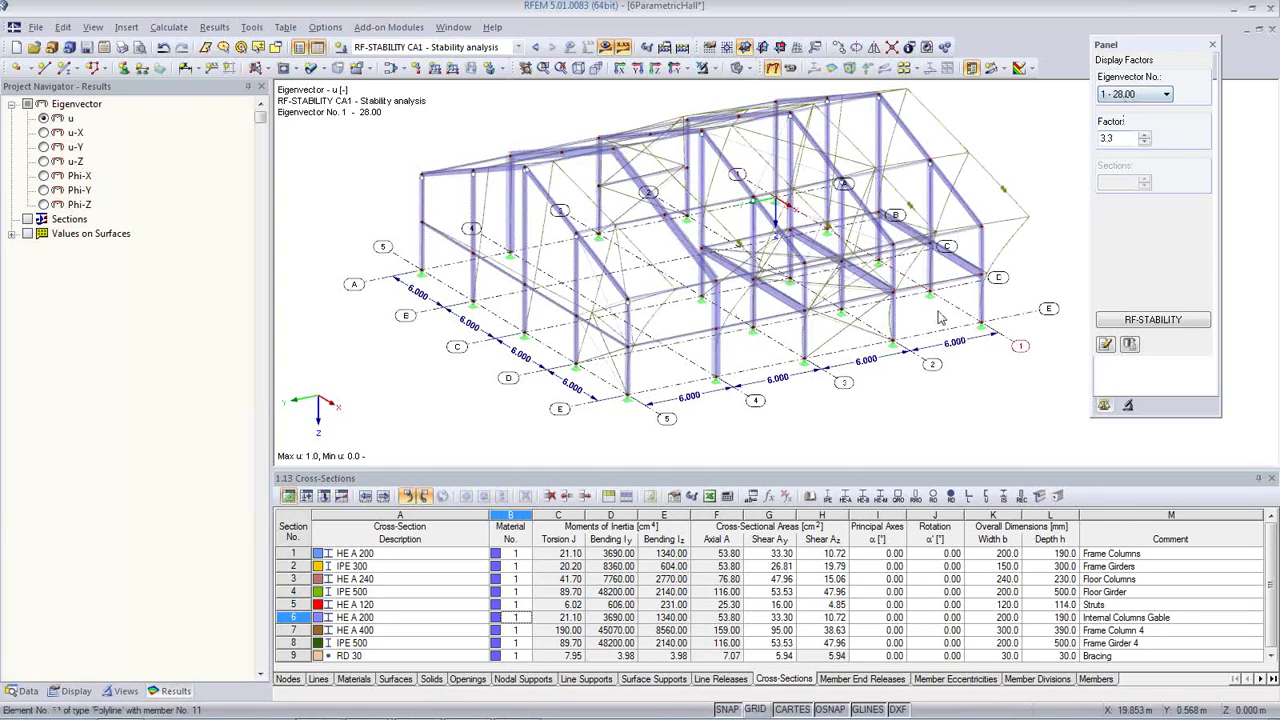
pyautogui.click(790, 68)
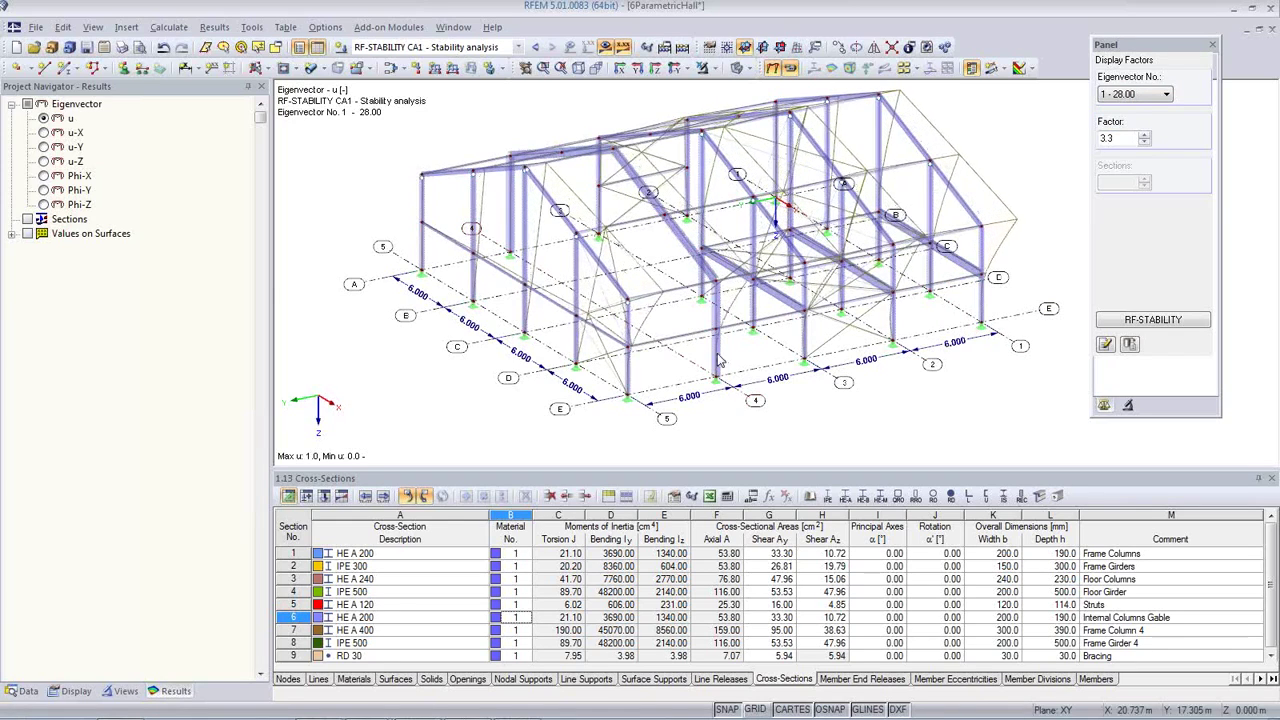
# Examine the buckling shapes of eigenvectors No. 2 and No. 3 from several sides of the hall.
pyautogui.click(1140, 95)
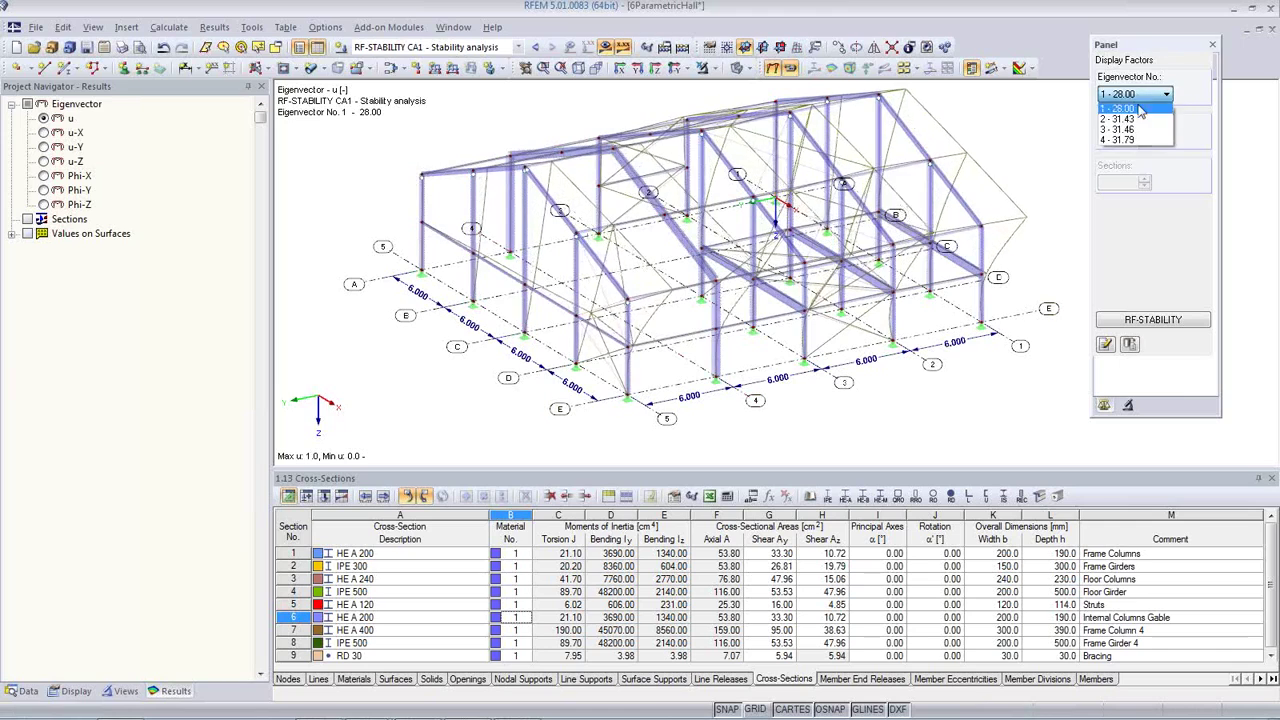
pyautogui.click(1138, 117)
pyautogui.keyDown('ctrl'); pyautogui.moveTo(920, 320); pyautogui.dragTo(660, 287, button='middle'); pyautogui.keyUp('ctrl')
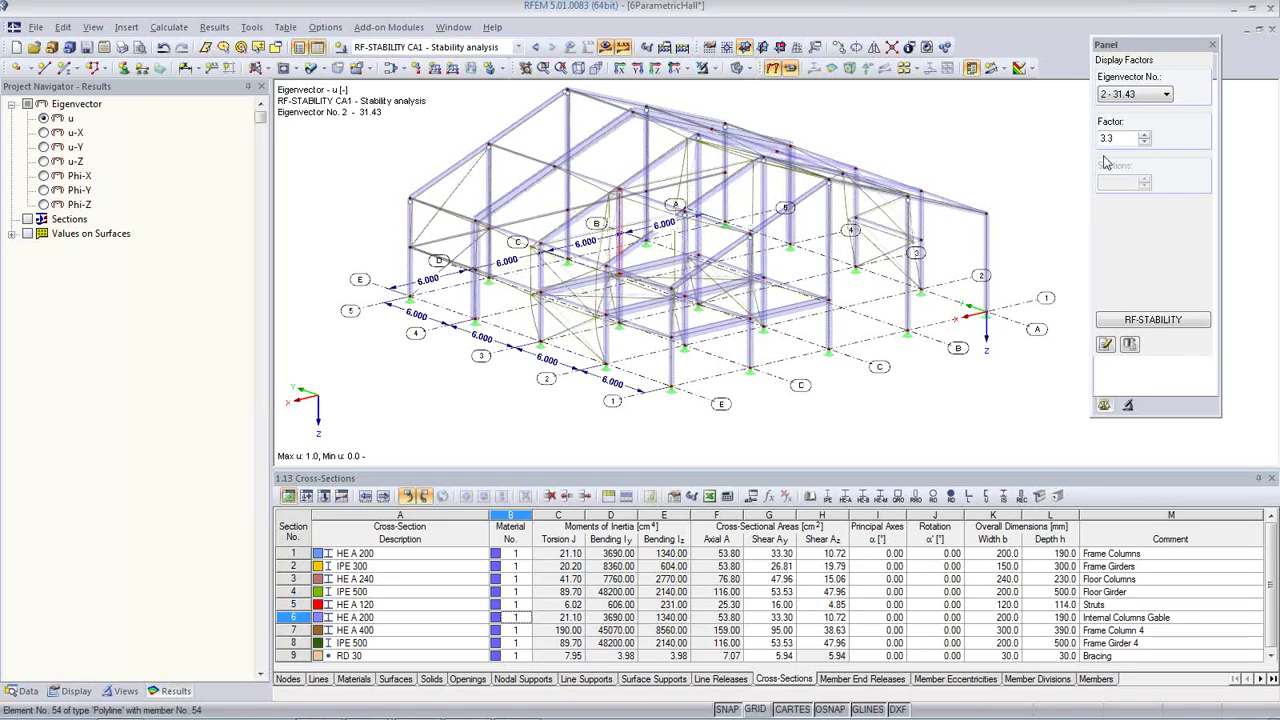
pyautogui.click(1140, 94)
pyautogui.click(1146, 132)
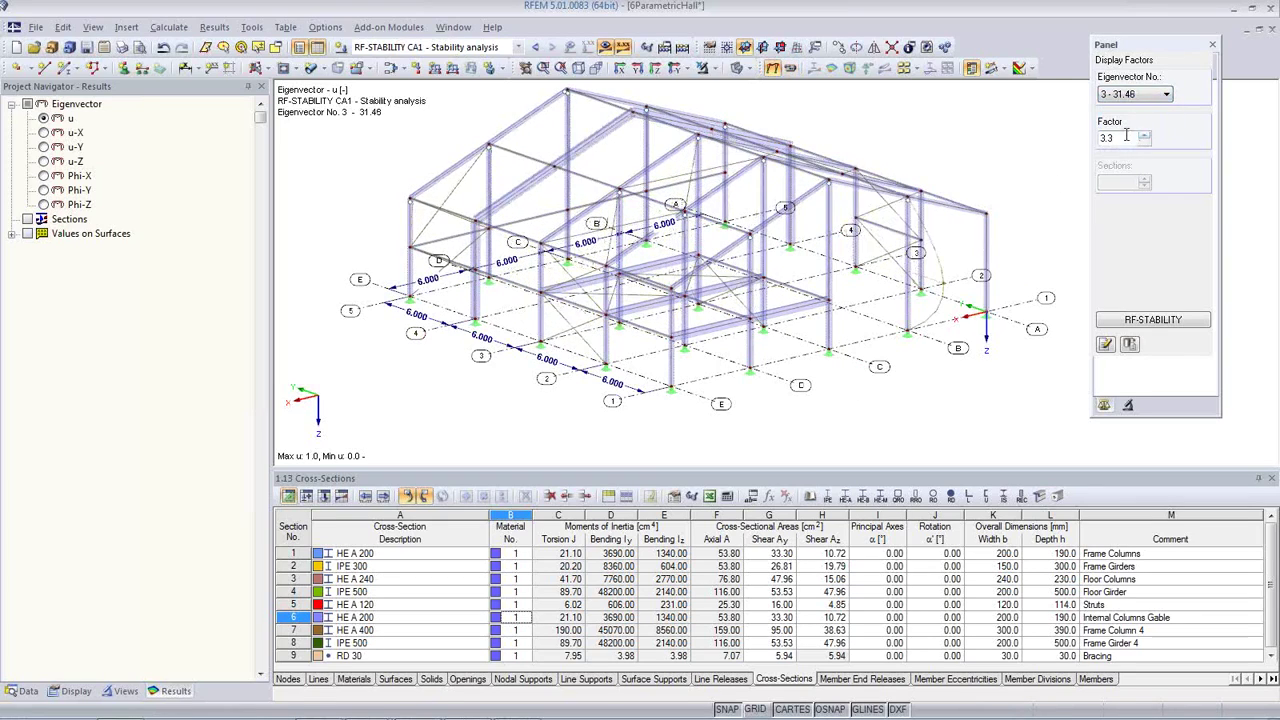
pyautogui.moveTo(890, 330); pyautogui.dragTo(943, 316, button='middle')
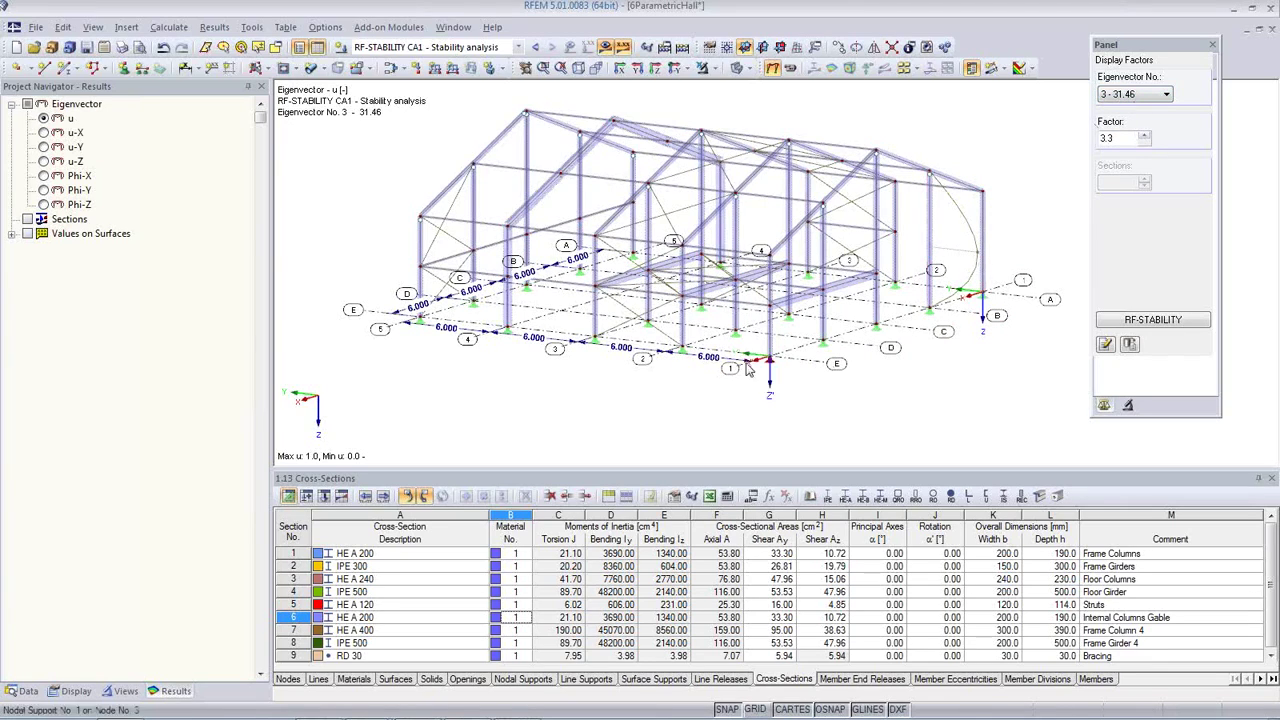
pyautogui.keyDown('ctrl'); pyautogui.moveTo(605, 348); pyautogui.dragTo(520, 350, button='middle'); pyautogui.keyUp('ctrl')
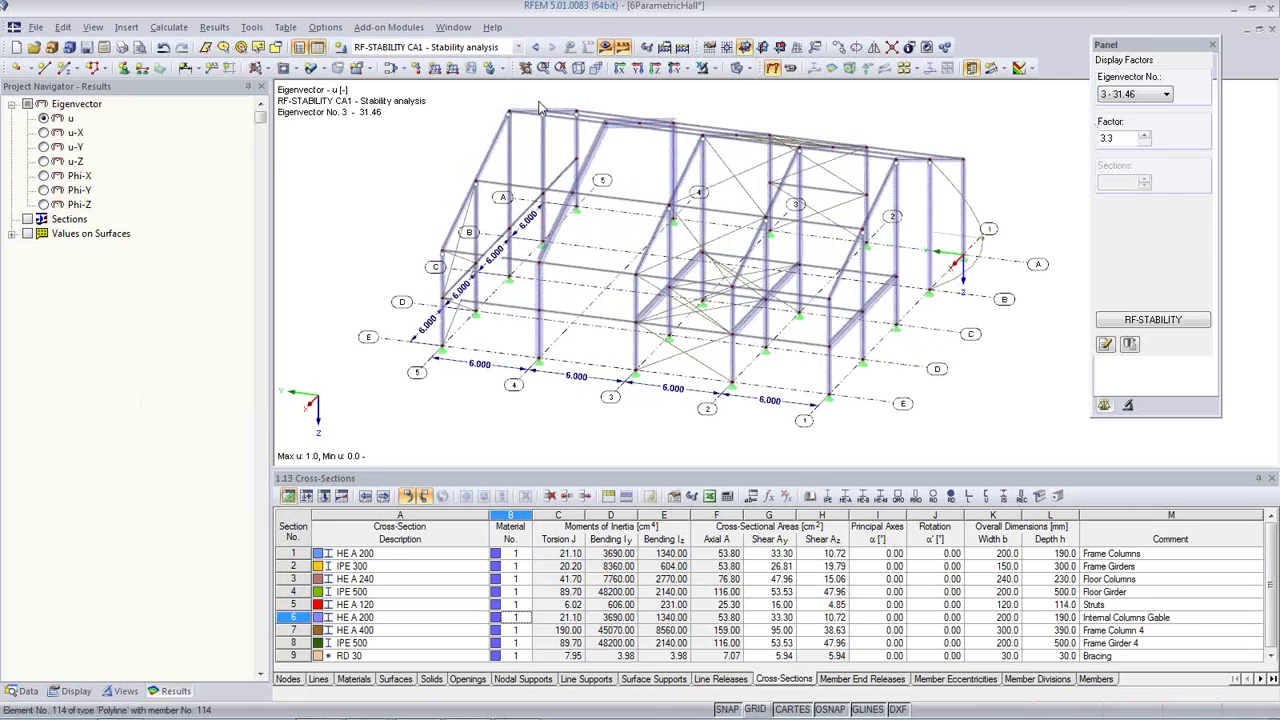
# Calculate load combination CO16 (1.35*LC1 + 1.5*LC2 + LC6) and display its results.
pyautogui.click(521, 48)
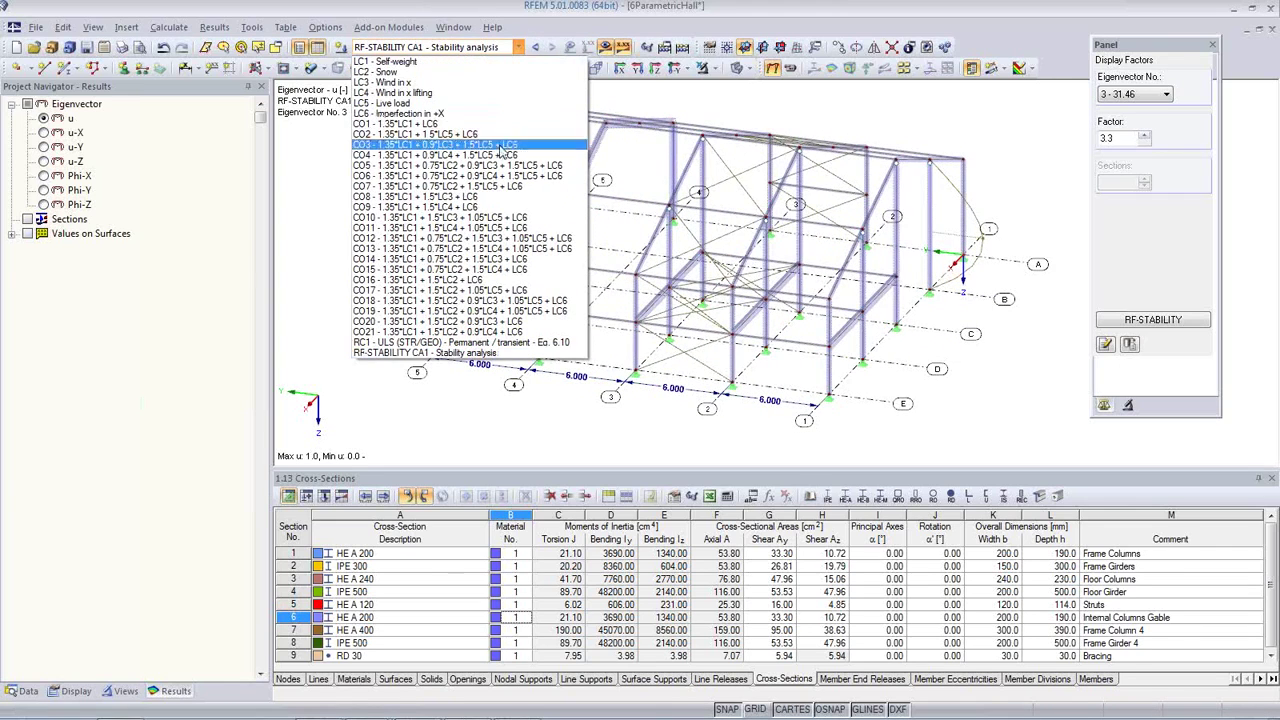
pyautogui.click(495, 287)
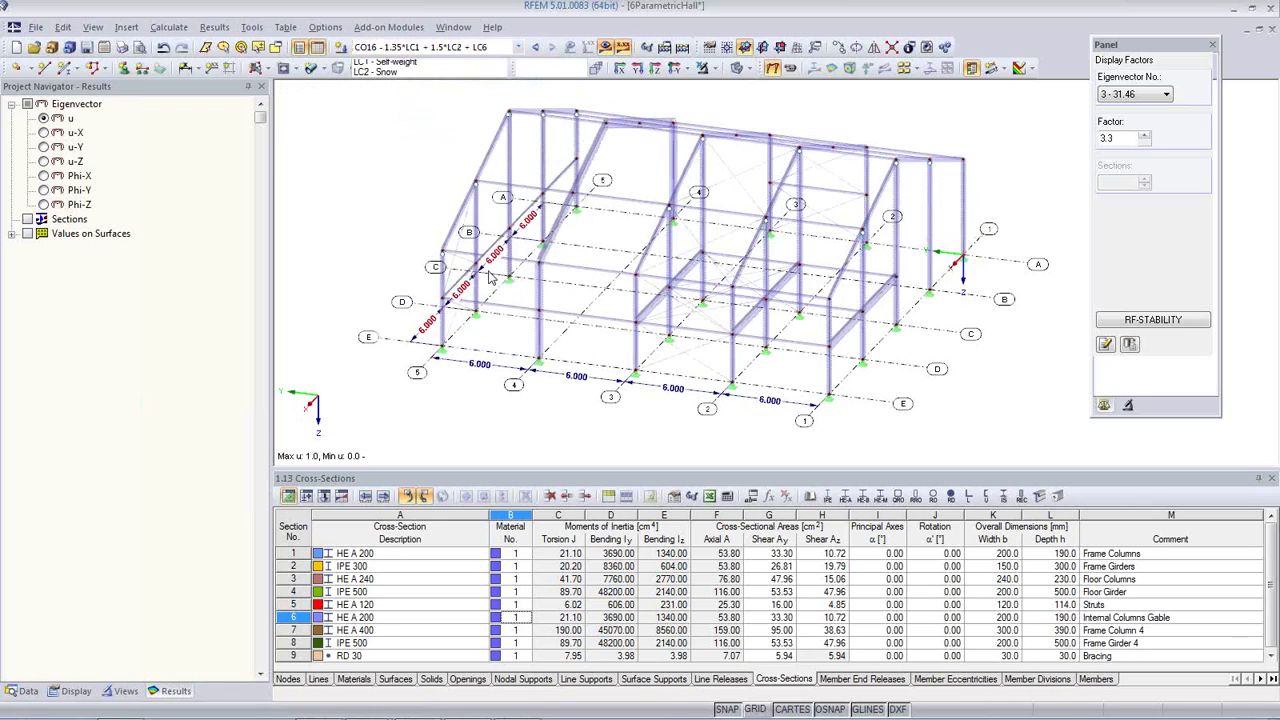
pyautogui.click(606, 48)
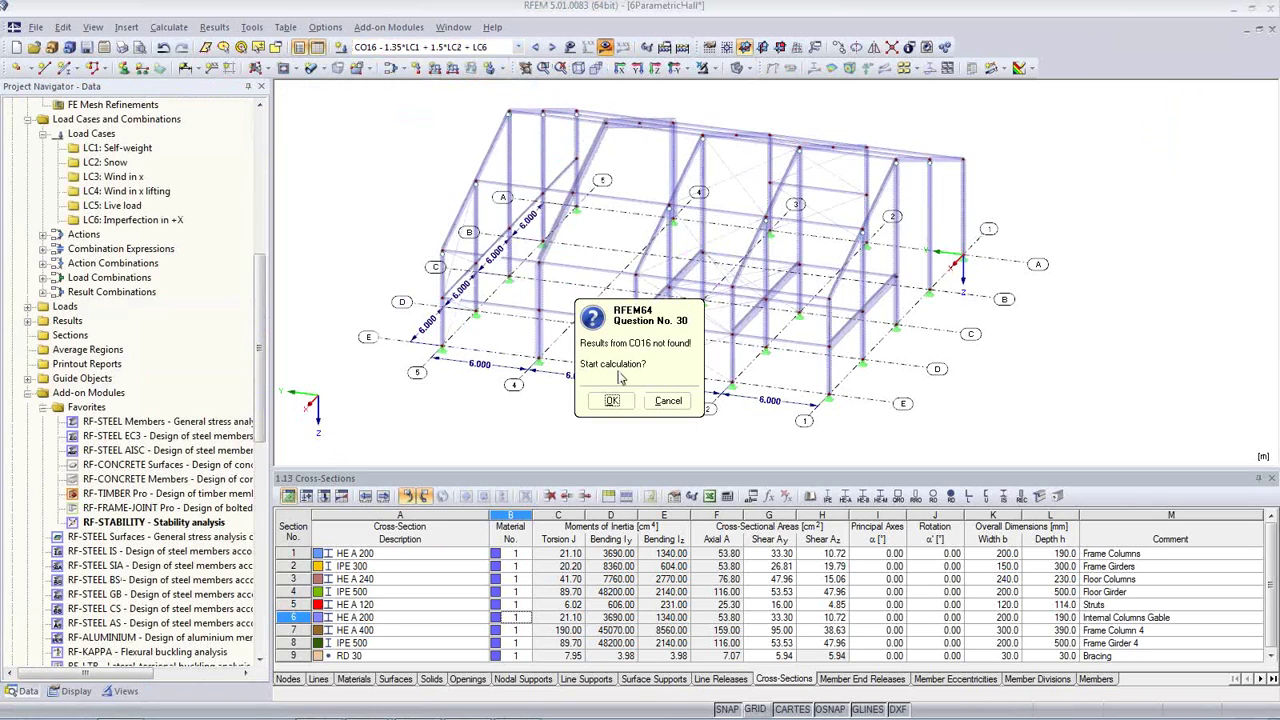
pyautogui.click(593, 402)
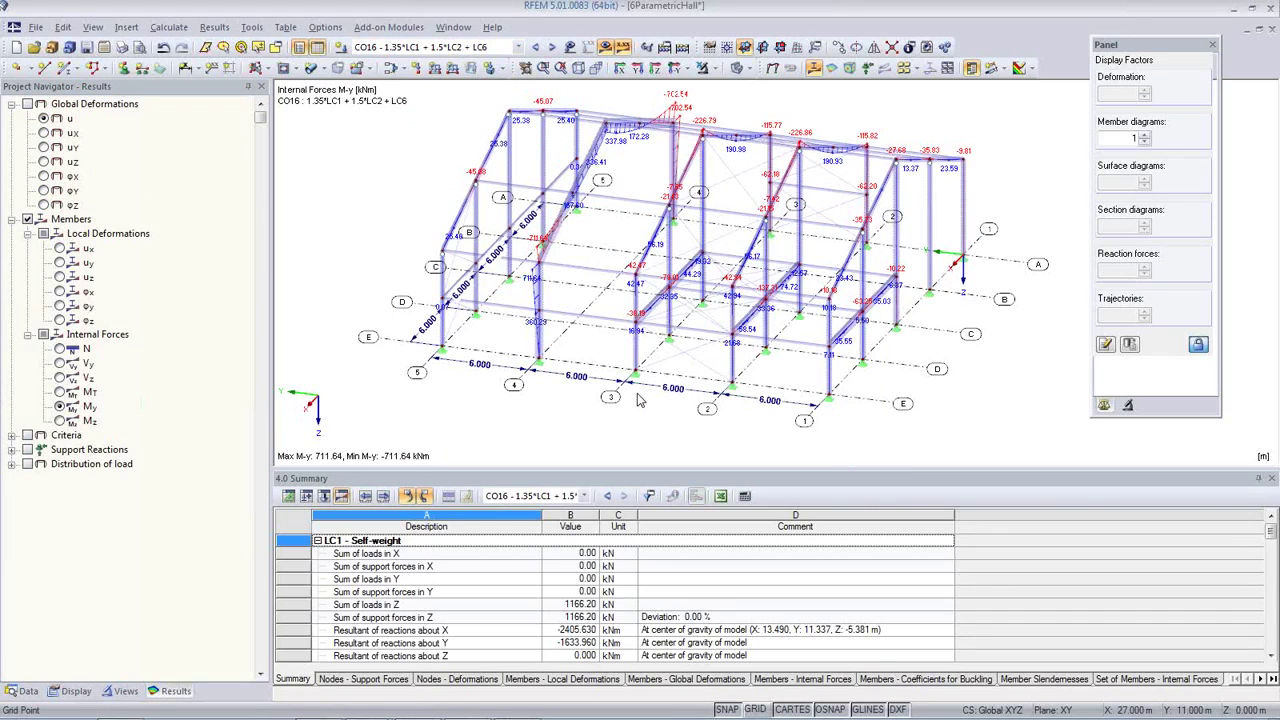
# Show CO16's M-y moments on the wireframe hall from an isometric viewpoint, with the member diagram factor set to 1.5.
pyautogui.click(580, 68)
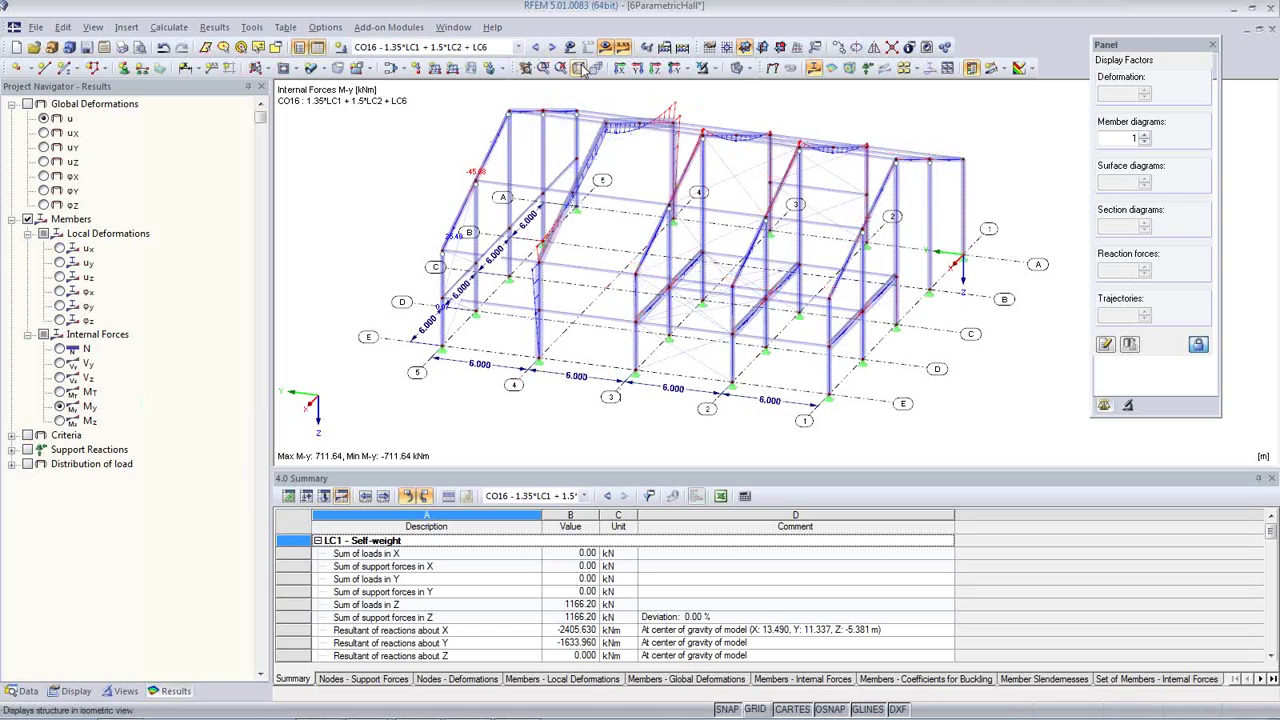
pyautogui.click(583, 68)
pyautogui.keyDown('ctrl'); pyautogui.moveTo(848, 312); pyautogui.dragTo(733, 320, button='middle'); pyautogui.keyUp('ctrl')
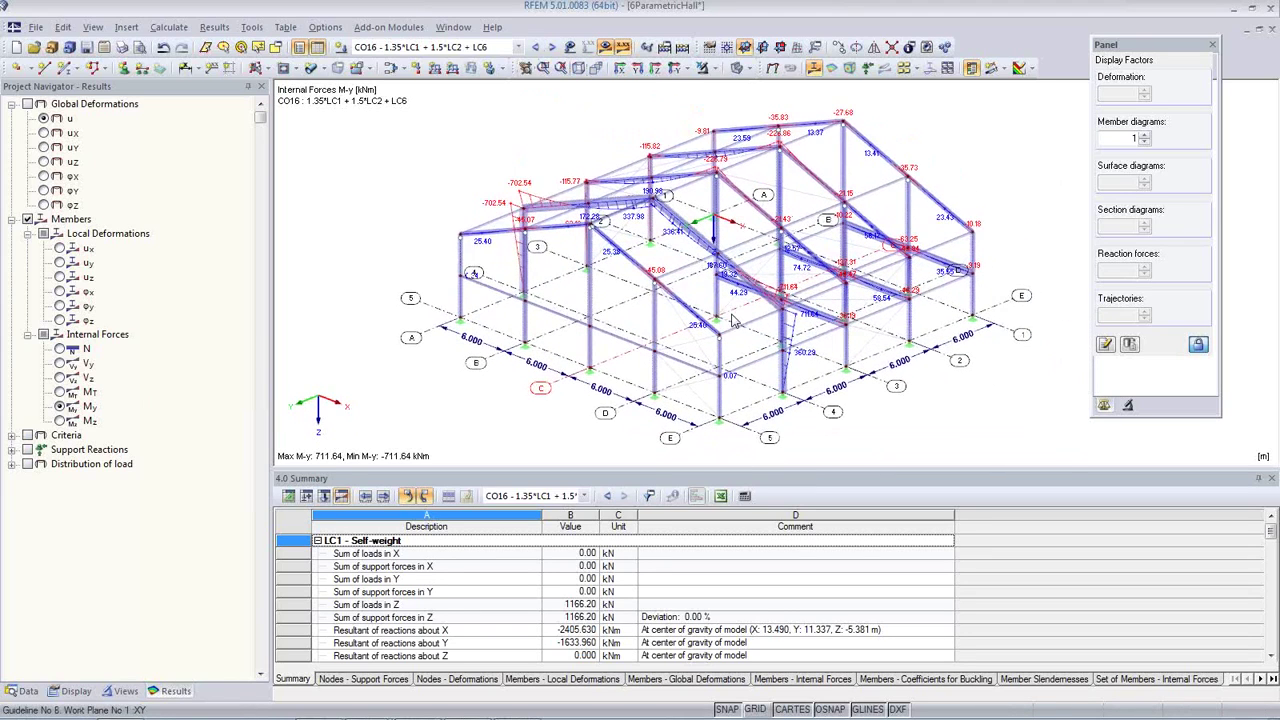
pyautogui.click(1147, 136)
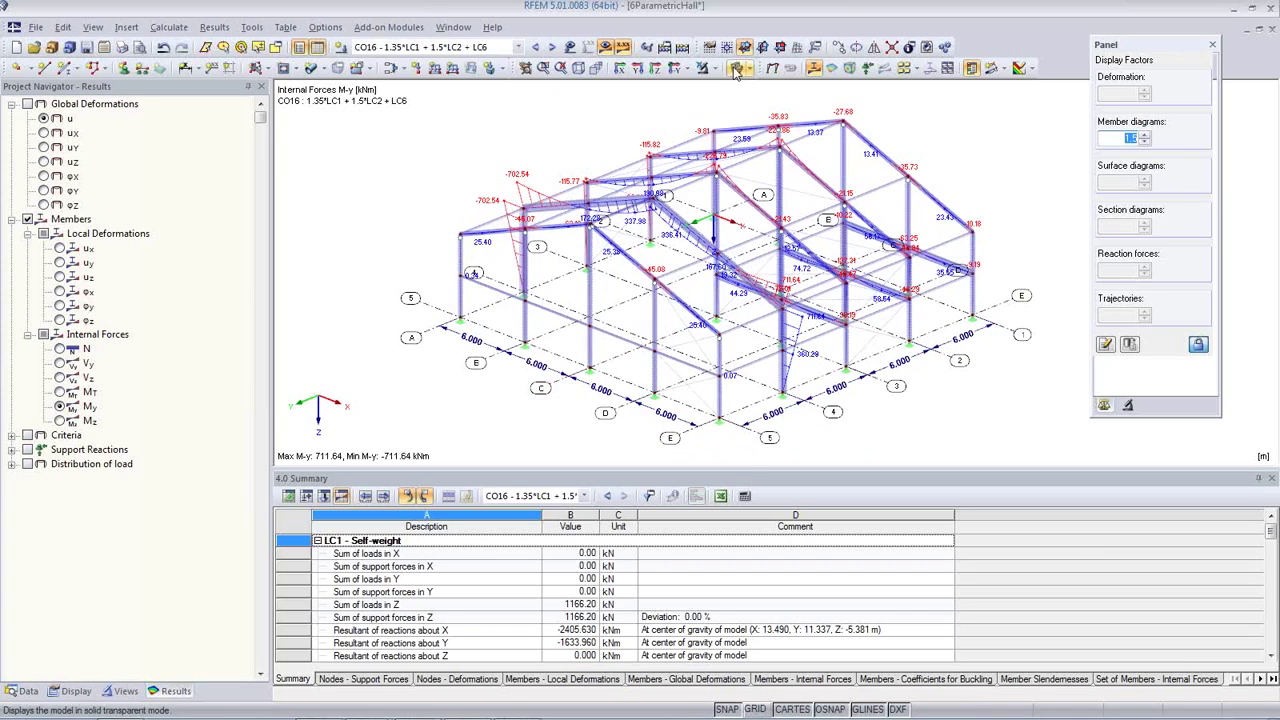
pyautogui.keyDown('ctrl'); pyautogui.moveTo(890, 352); pyautogui.dragTo(835, 393, button='middle'); pyautogui.keyUp('ctrl')
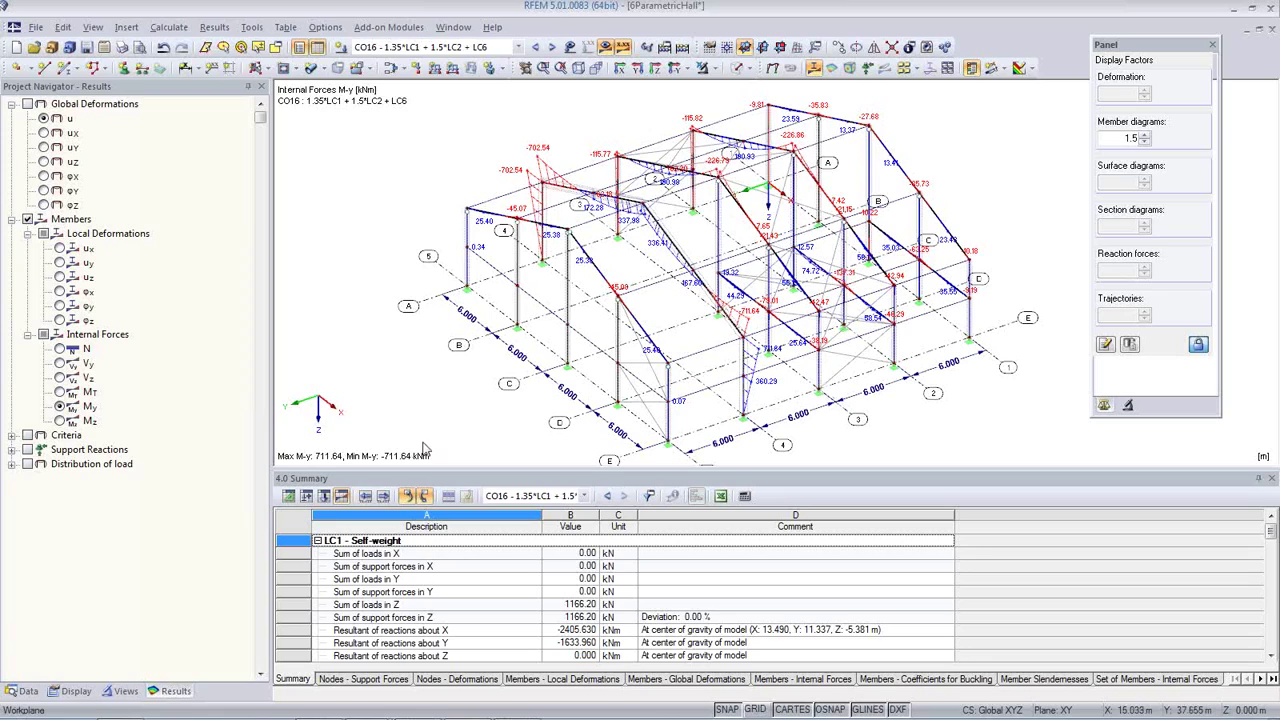
# Make 7Plausibility the active model and shrink the cross-section table to give its frame a larger graphic area.
pyautogui.click(35, 29)
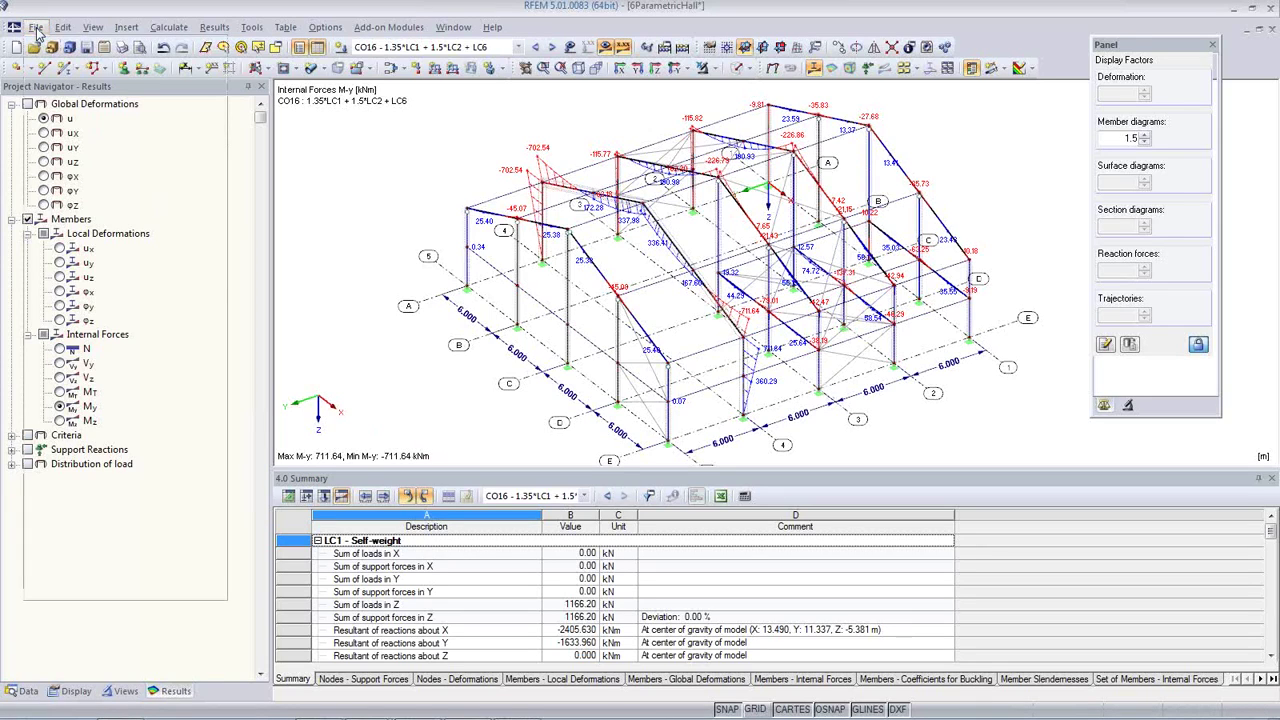
pyautogui.press('Escape')
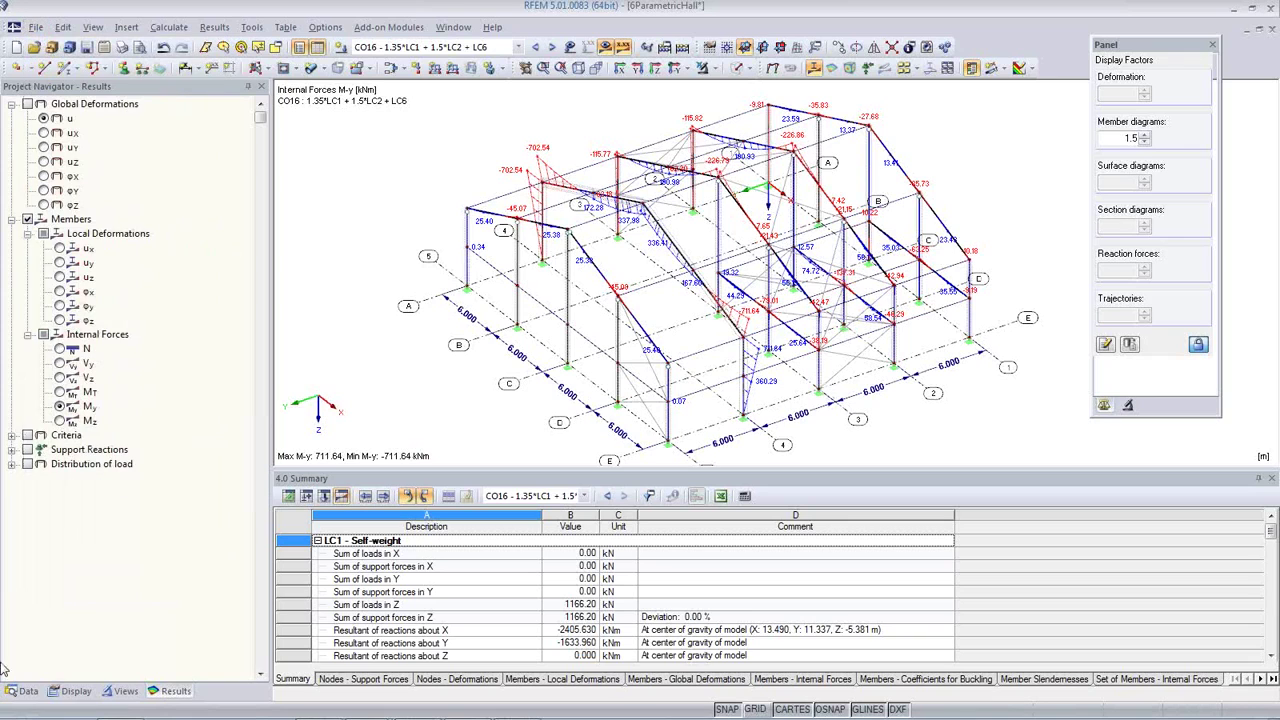
pyautogui.click(22, 691)
pyautogui.scroll(10, 146, 318)
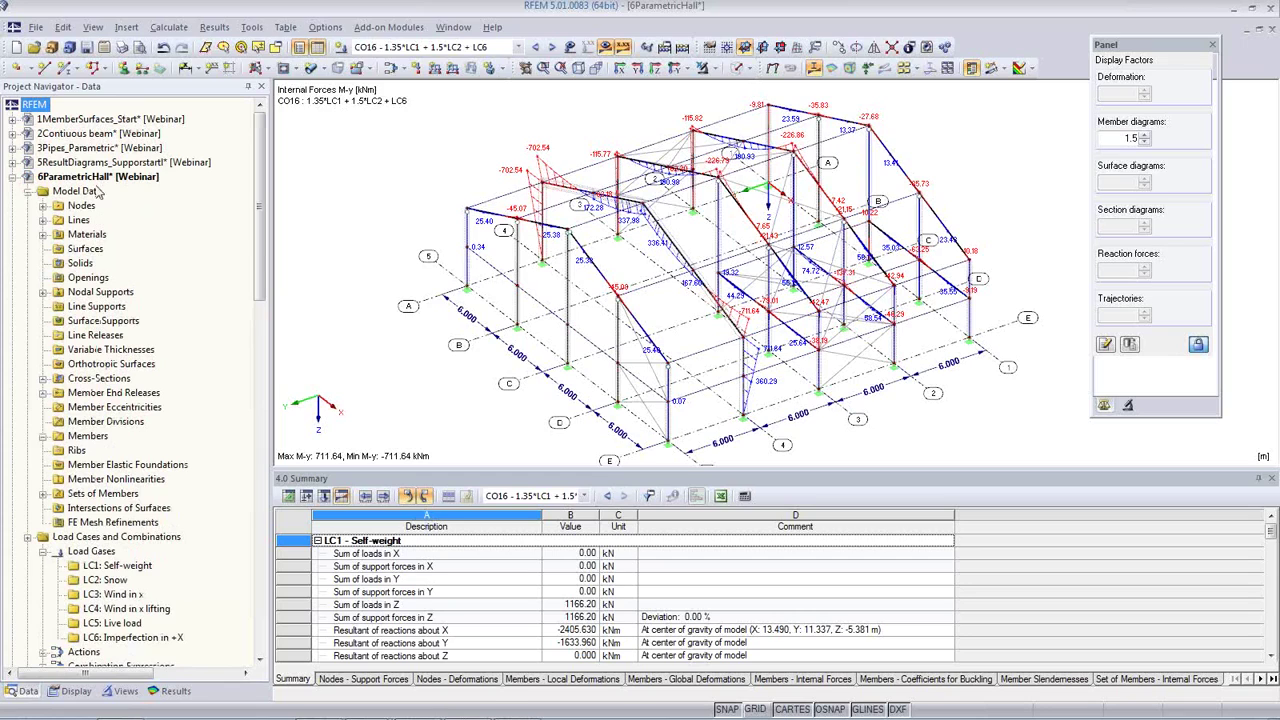
pyautogui.click(12, 177)
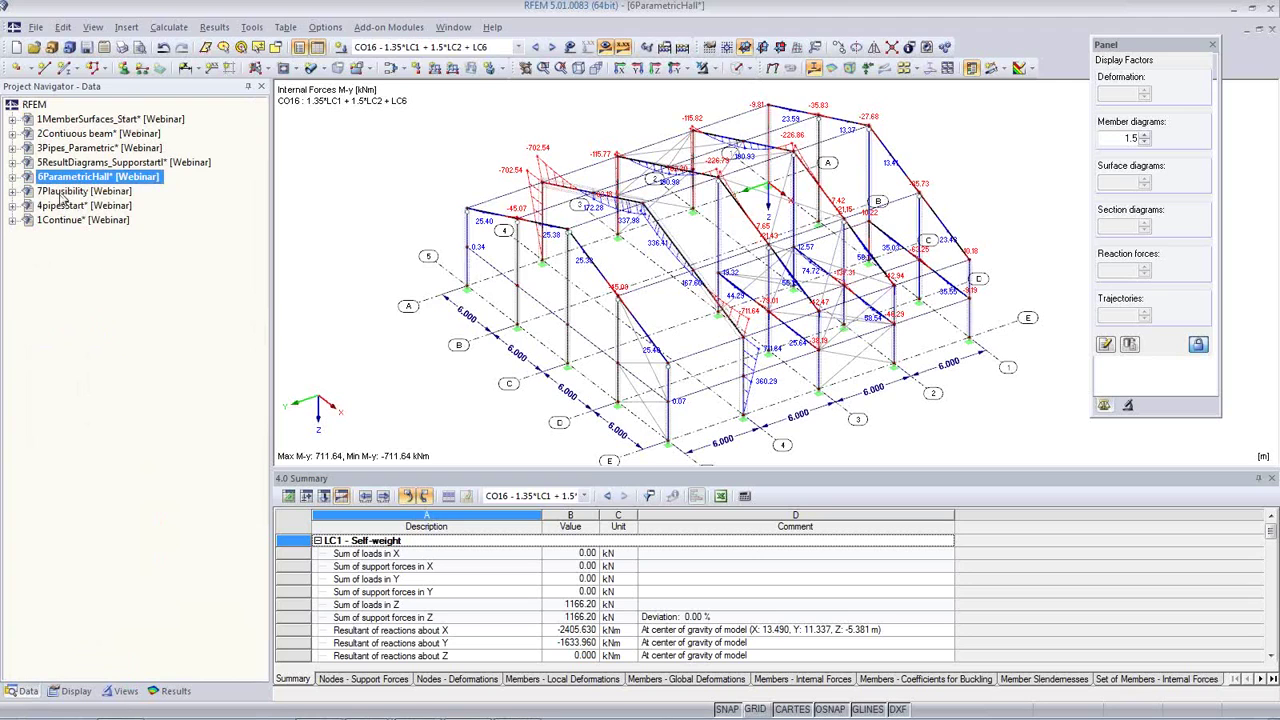
pyautogui.rightClick(62, 191)
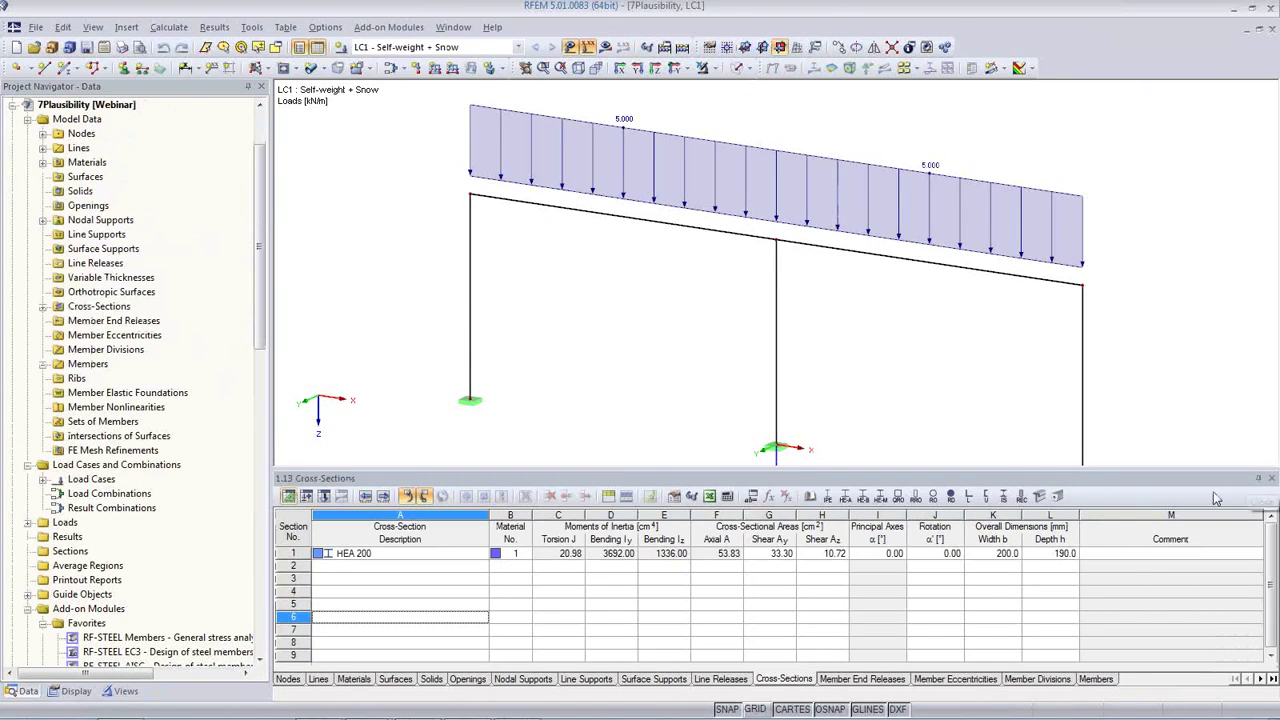
pyautogui.moveTo(930, 468); pyautogui.dragTo(925, 568)
pyautogui.moveTo(841, 447); pyautogui.dragTo(733, 455, button='middle')
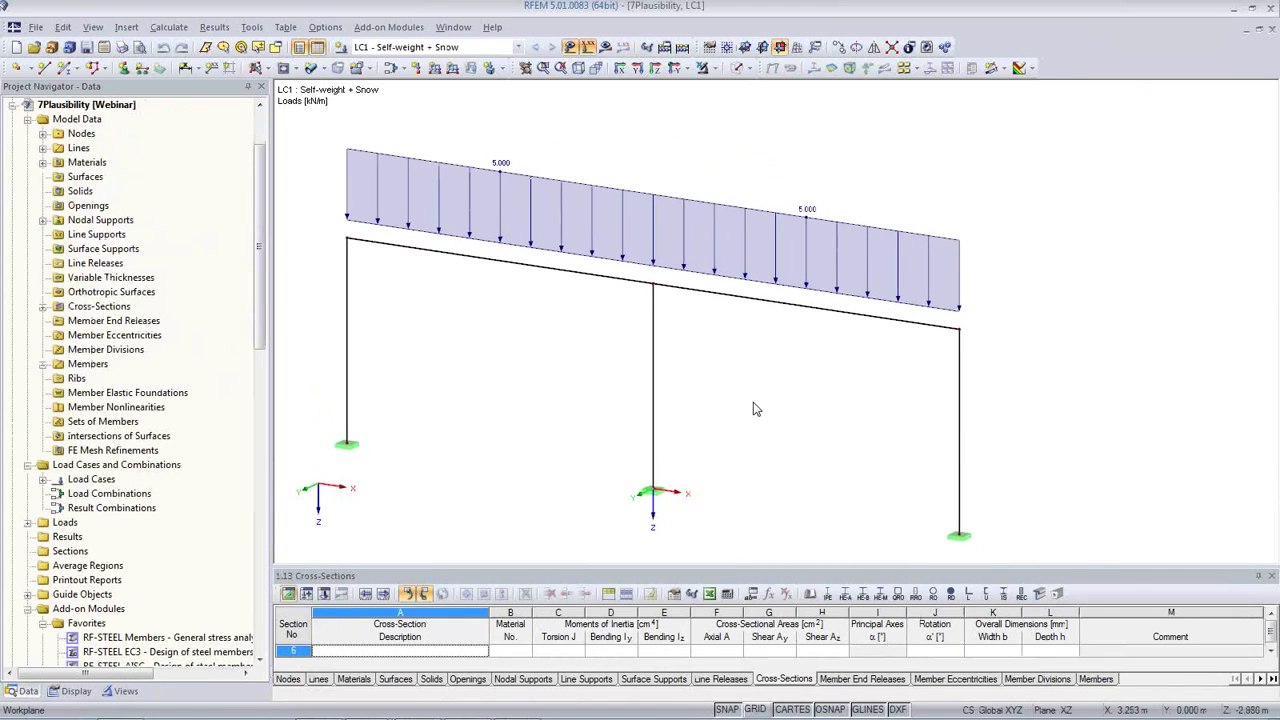
pyautogui.keyDown('ctrl'); pyautogui.moveTo(728, 348); pyautogui.dragTo(749, 371, button='middle'); pyautogui.keyUp('ctrl')
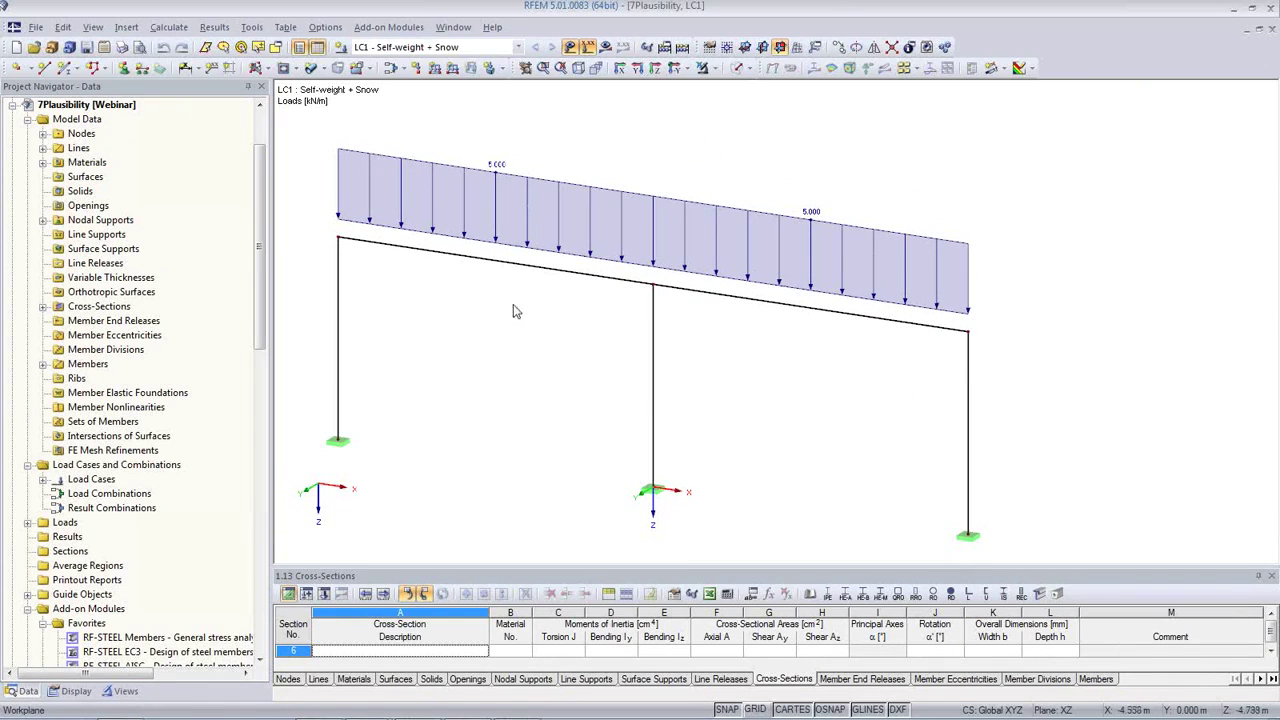
pyautogui.keyDown('ctrl'); pyautogui.moveTo(804, 406); pyautogui.dragTo(800, 390, button='middle'); pyautogui.keyUp('ctrl')
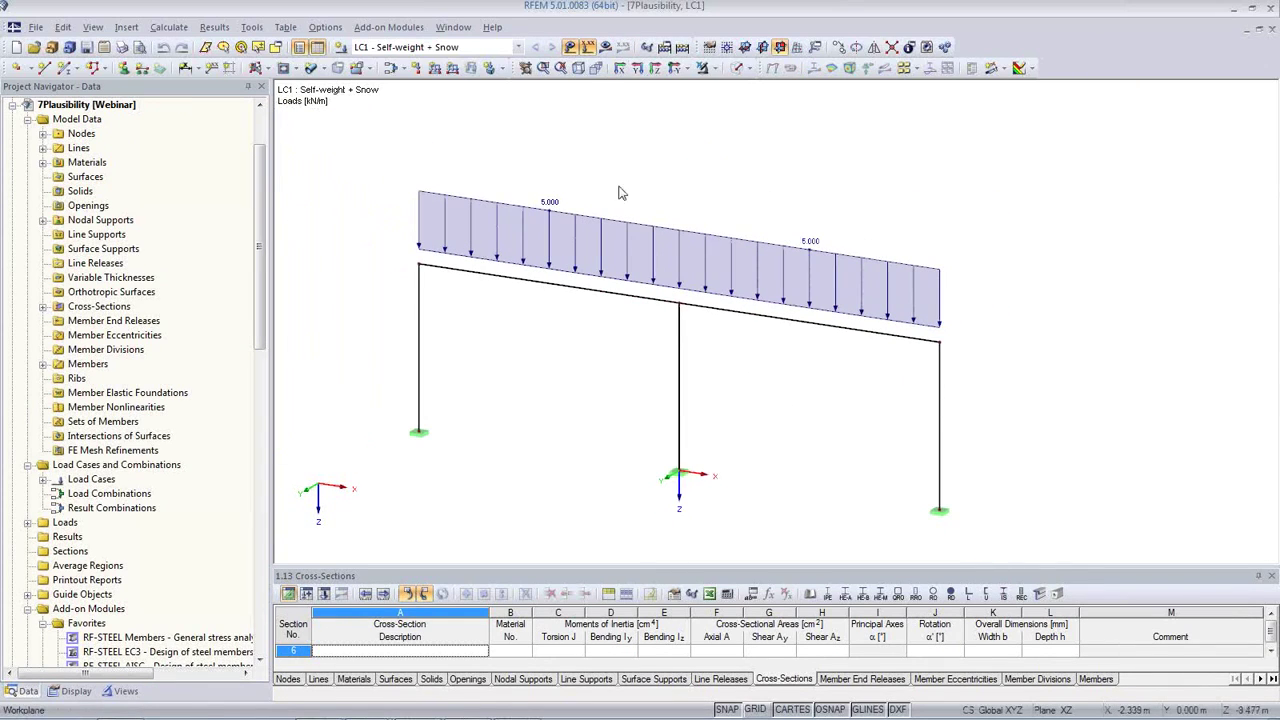
# Try to calculate LC1 - Self-weight + Snow, read the error description and inspect the flagged node at the head of the middle column.
pyautogui.click(607, 48)
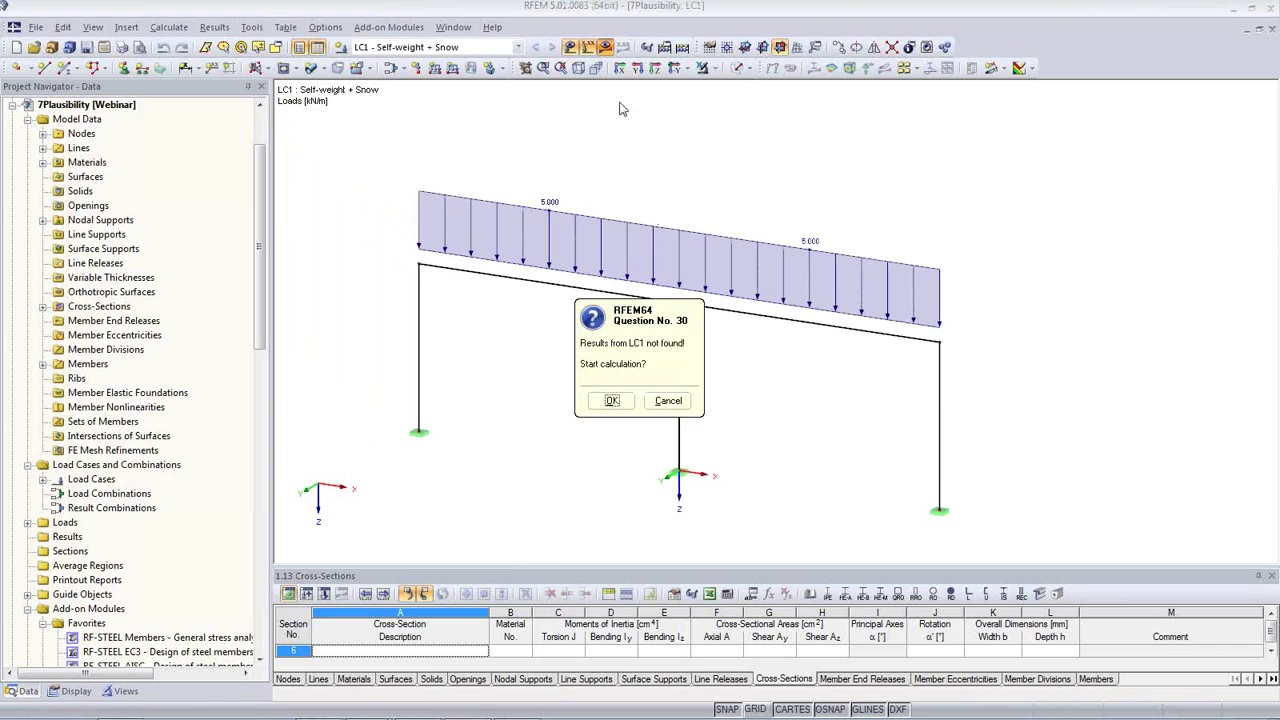
pyautogui.click(612, 399)
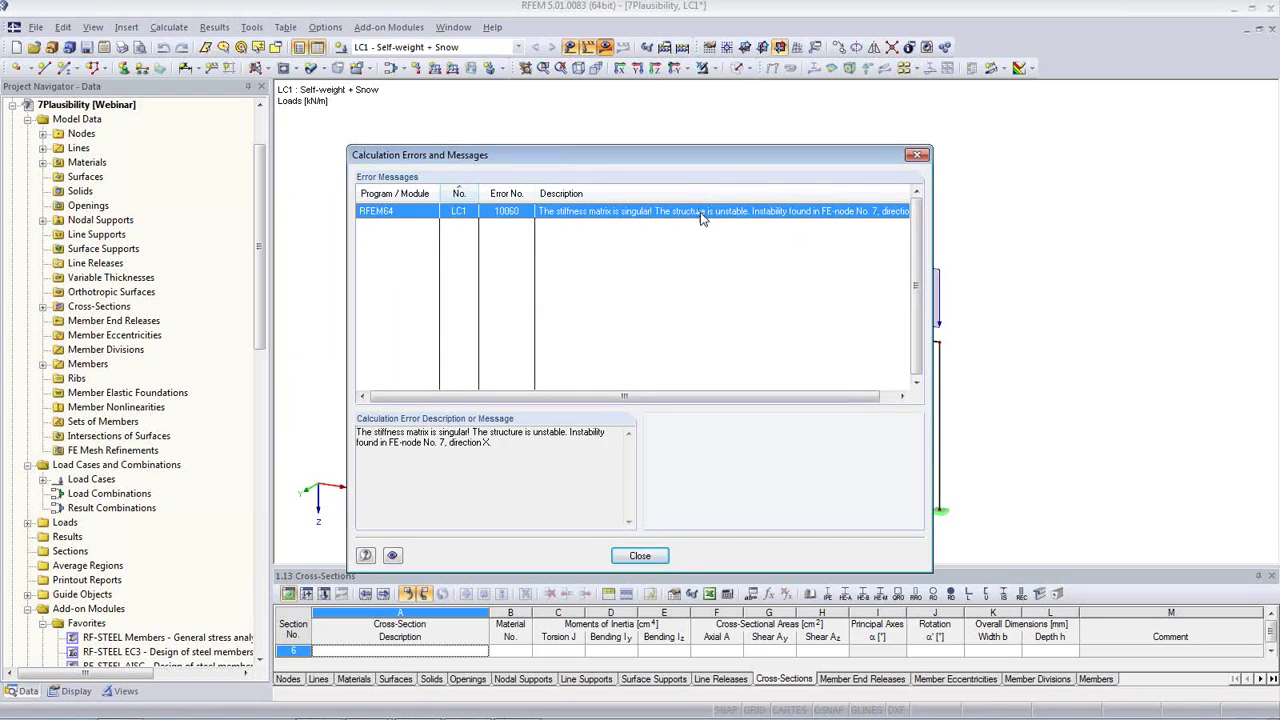
pyautogui.moveTo(690, 165); pyautogui.dragTo(396, 245)
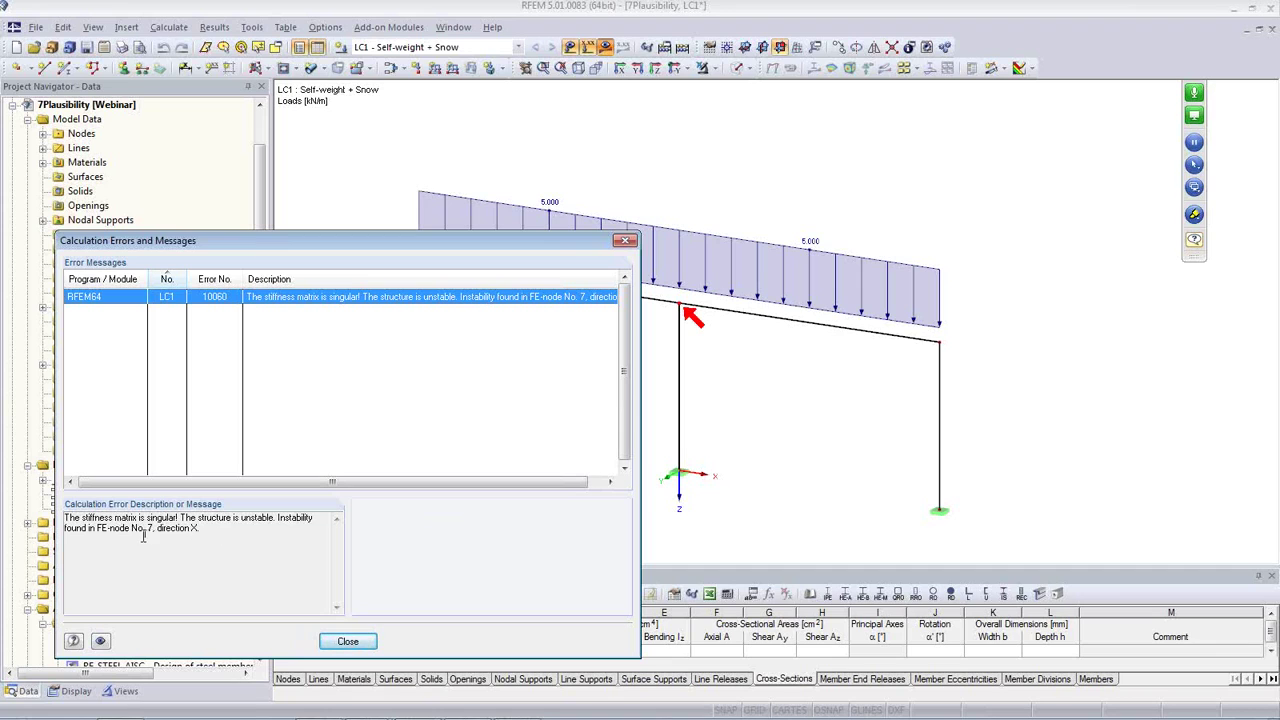
pyautogui.click(348, 641)
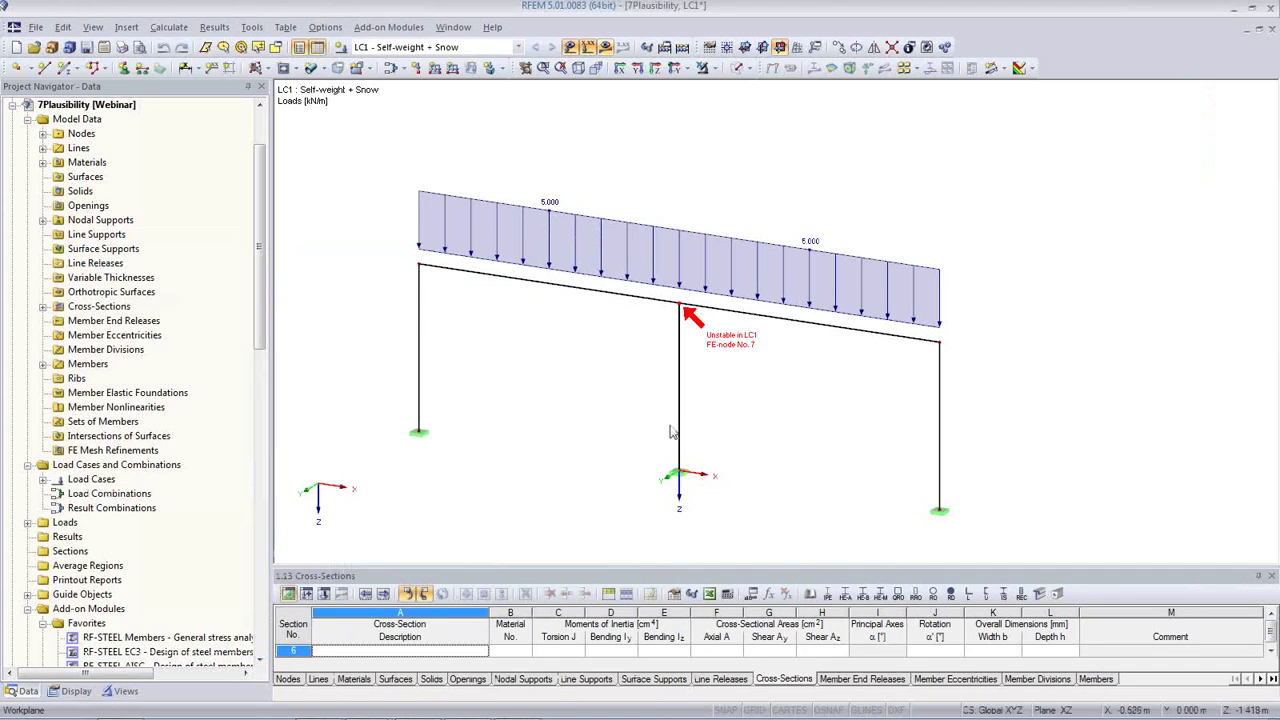
pyautogui.scroll(5, 680, 305)
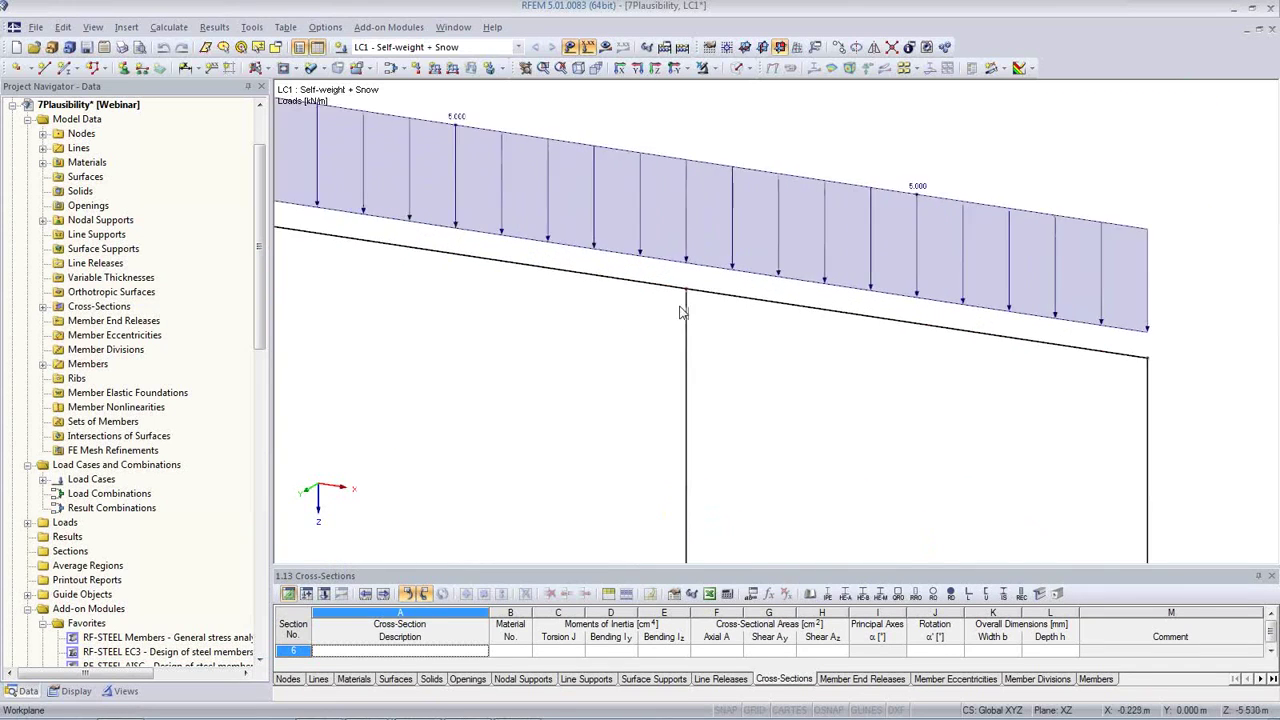
pyautogui.scroll(-3, 690, 295)
pyautogui.moveTo(1051, 323); pyautogui.dragTo(763, 306, button='middle')
pyautogui.scroll(-1, 684, 325)
pyautogui.scroll(-1, 760, 310)
pyautogui.scroll(-4, 760, 310)
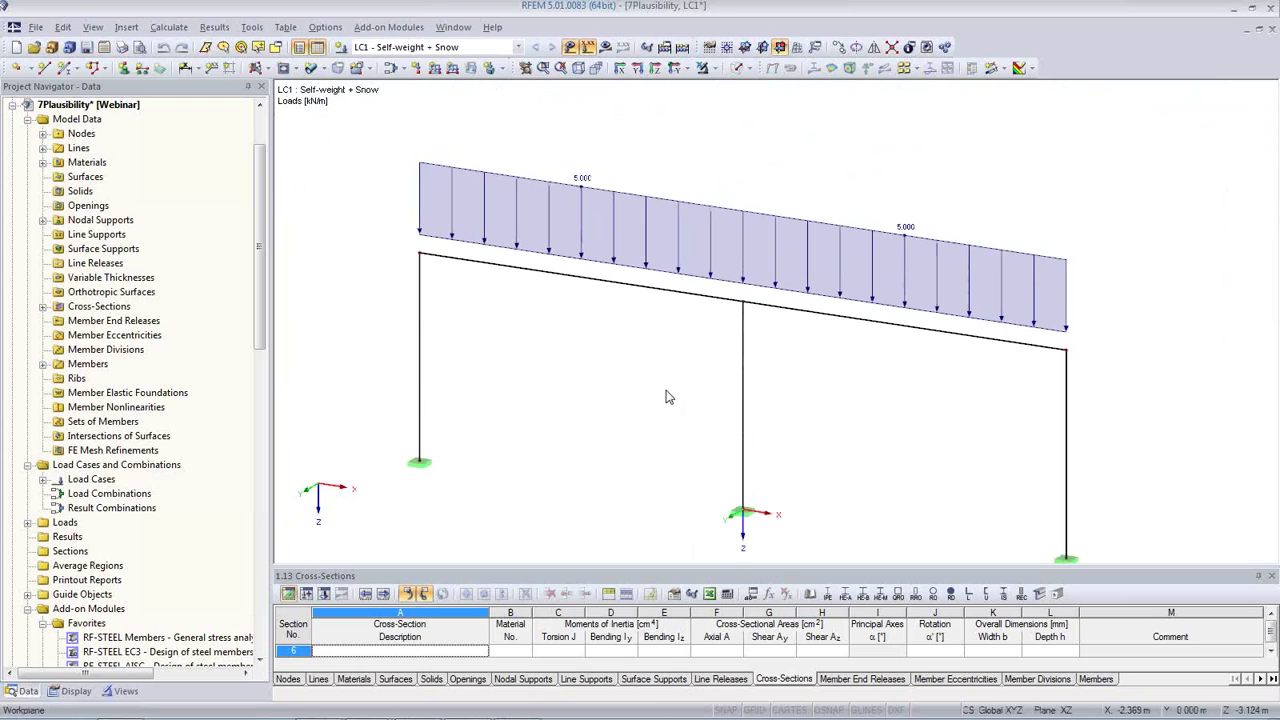
# Run the model check for identical nodes on the frame with a tolerance of 0.005 m.
pyautogui.click(251, 27)
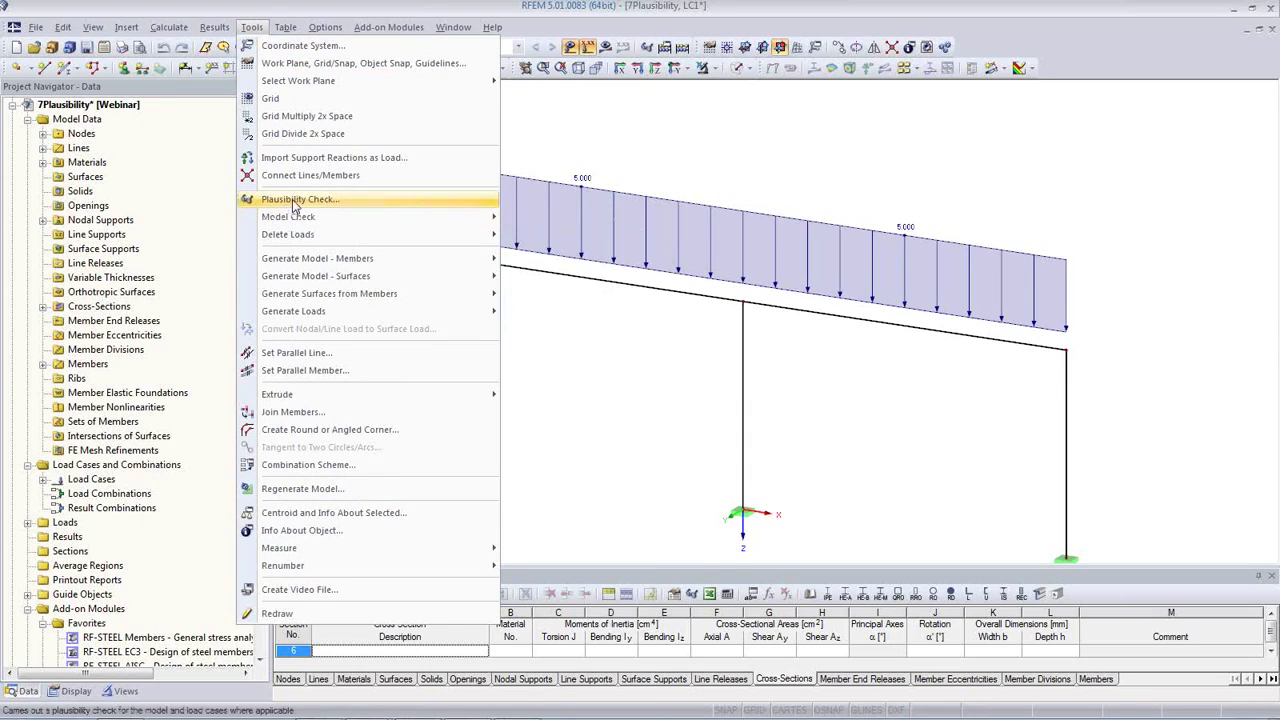
pyautogui.moveTo(295, 218)
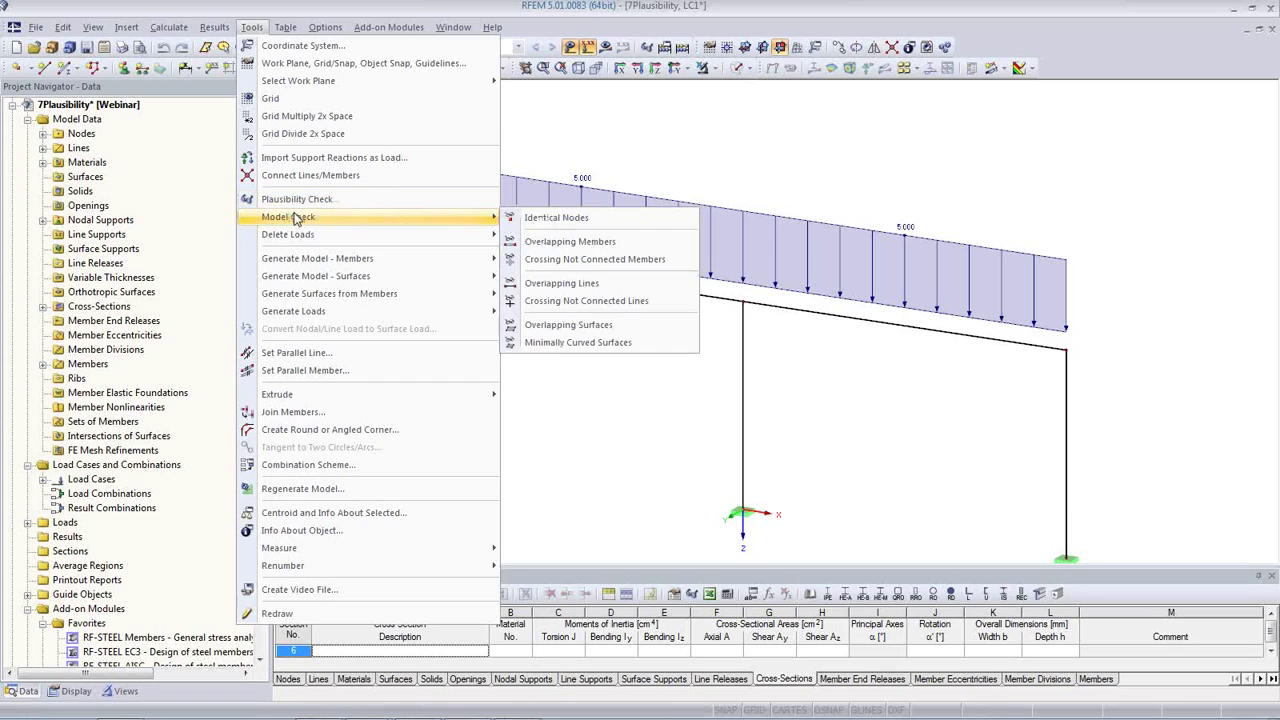
pyautogui.click(566, 220)
pyautogui.moveTo(578, 212); pyautogui.dragTo(247, 139)
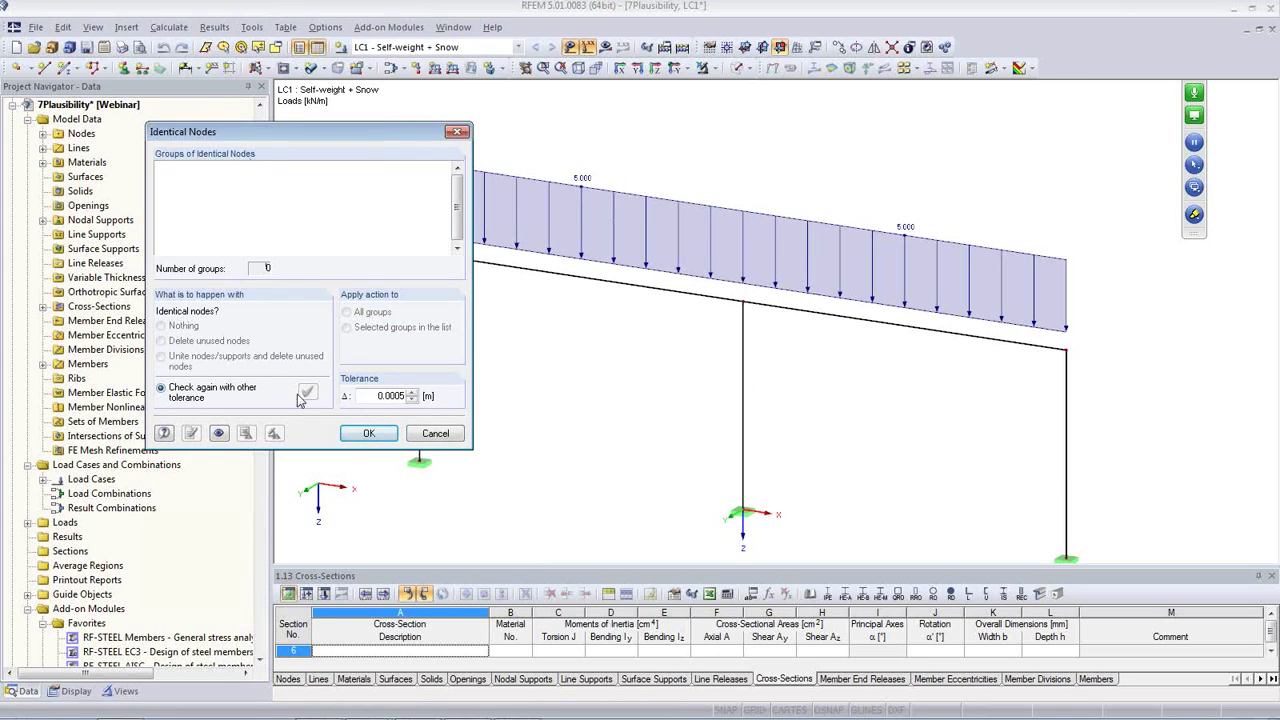
pyautogui.moveTo(378, 396); pyautogui.dragTo(396, 396)
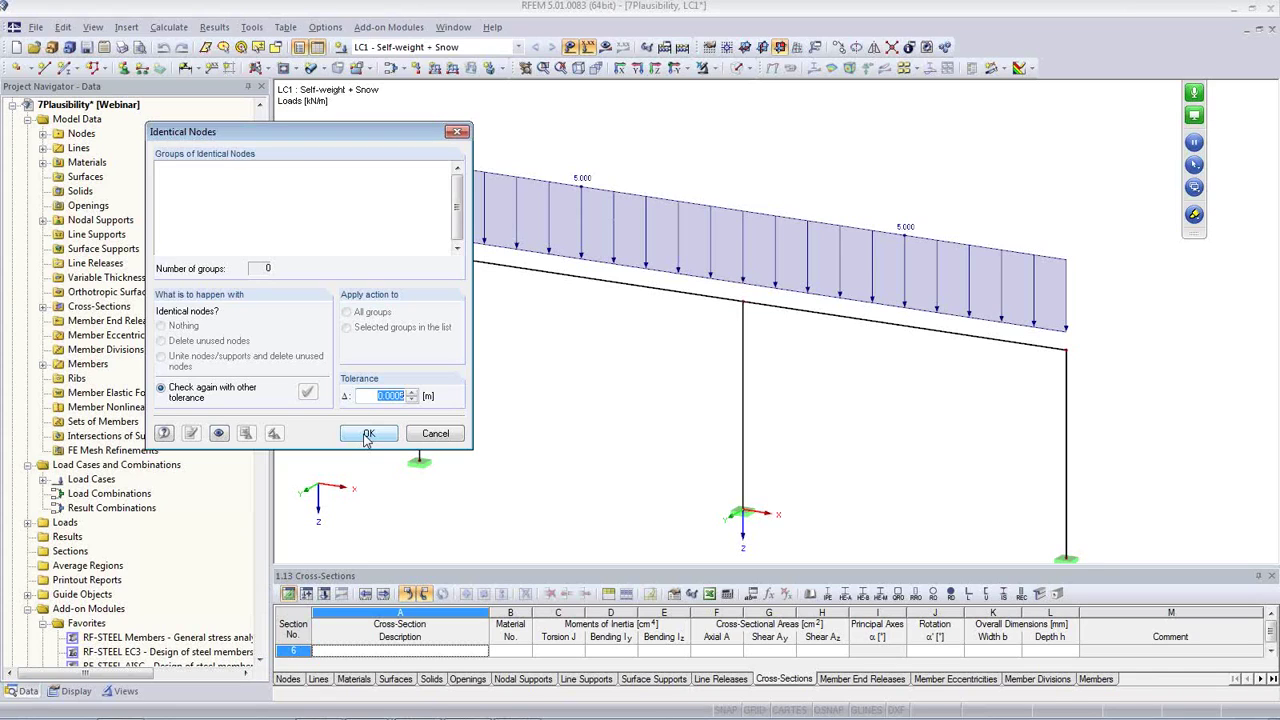
pyautogui.click(396, 396)
pyautogui.press('BackSpace')
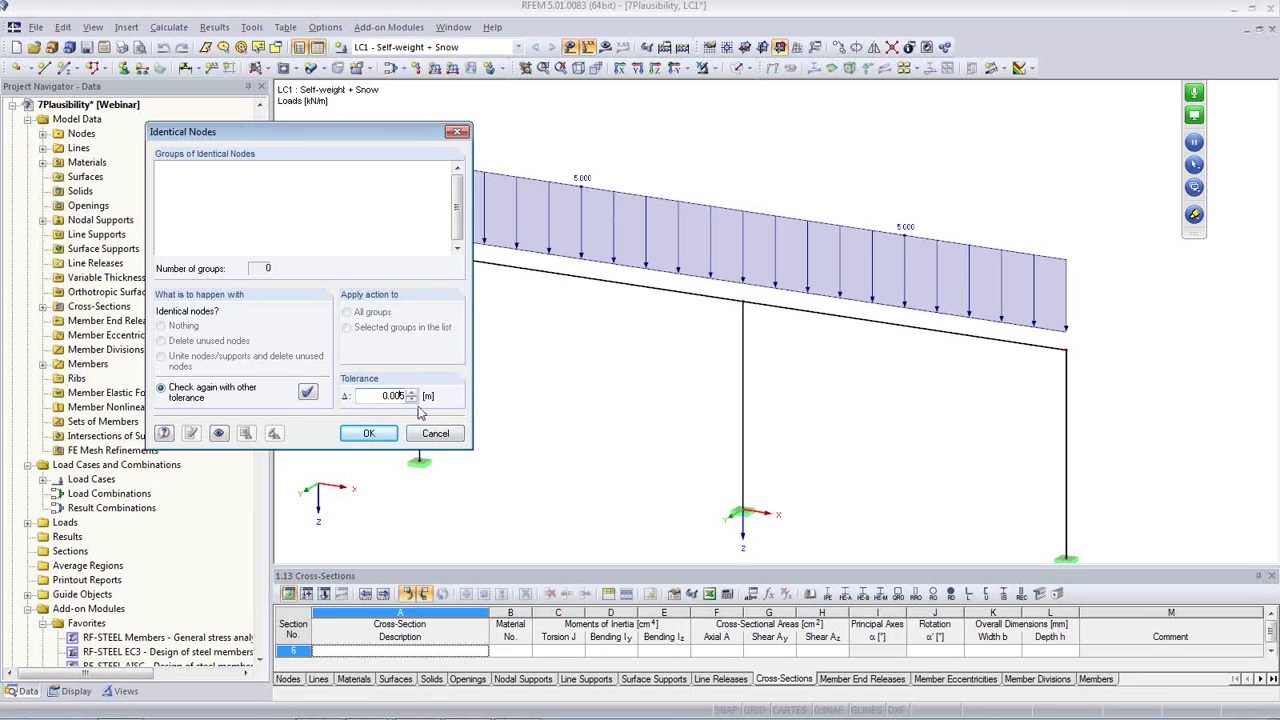
pyautogui.click(309, 395)
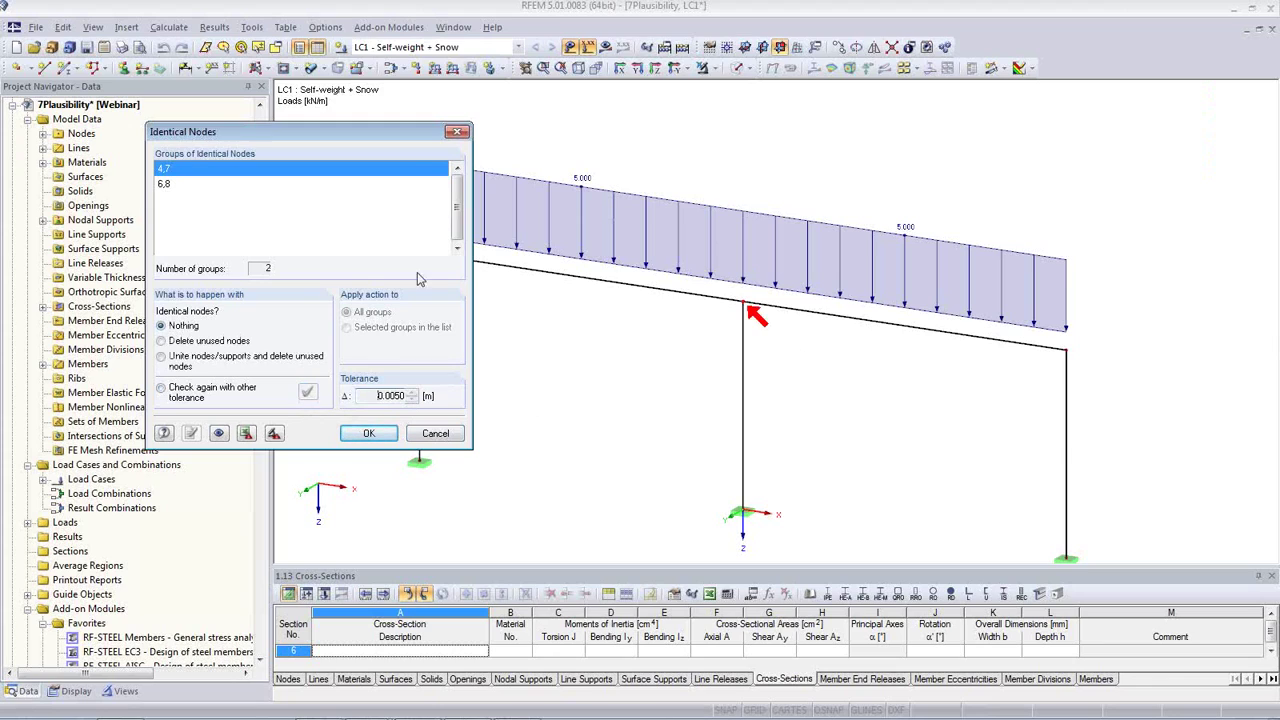
# Locate the identical-node groups 4,7 and 6,8 on the frame one after the other.
pyautogui.click(173, 186)
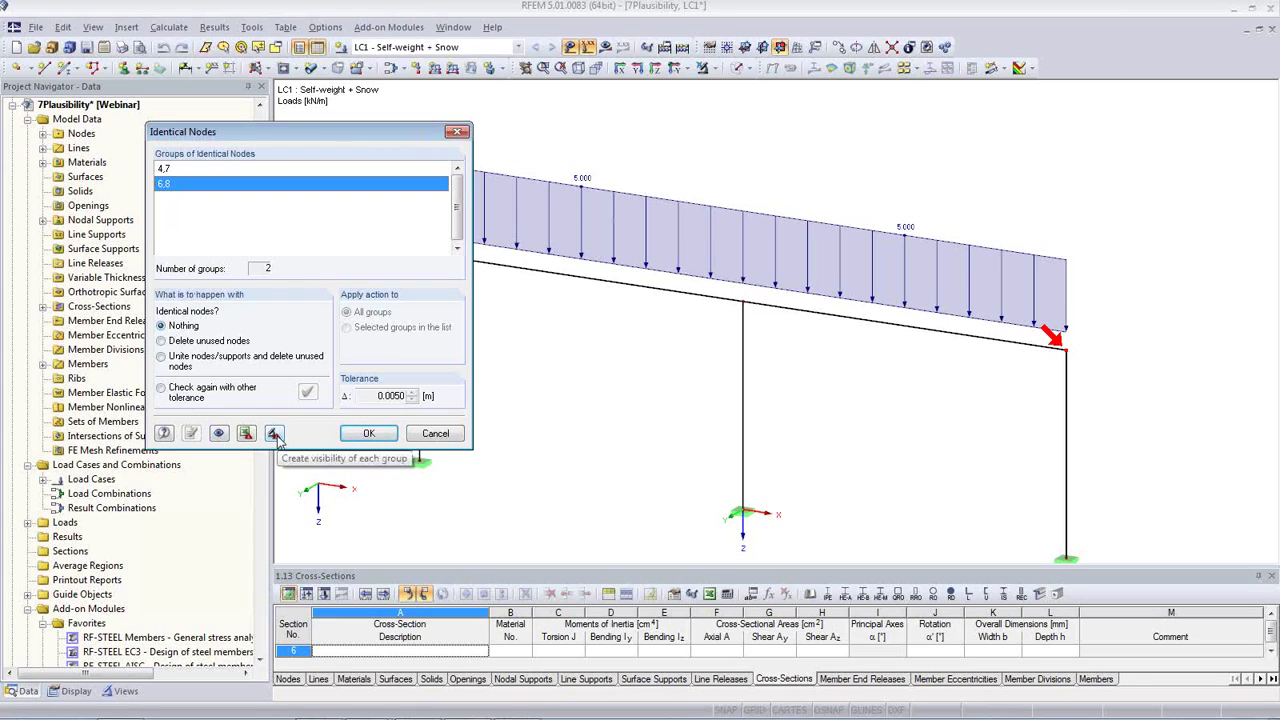
pyautogui.click(170, 169)
pyautogui.click(170, 184)
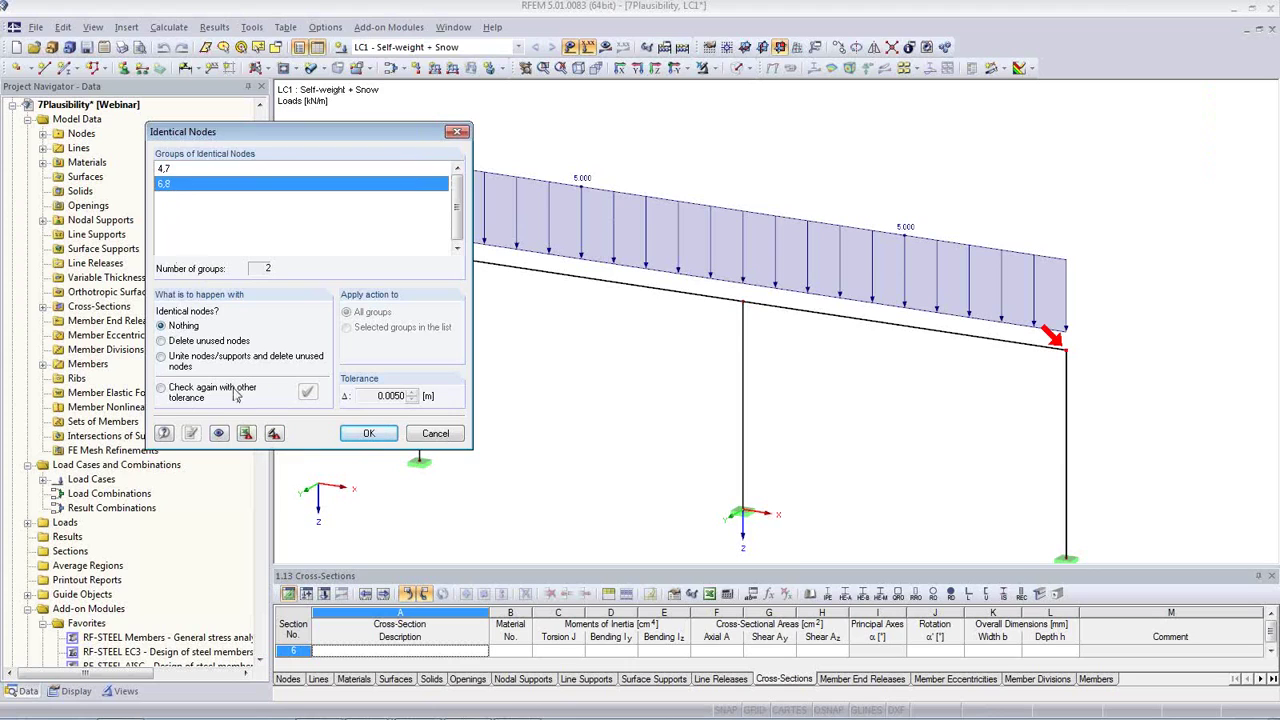
# Create visibilities from the identical-node groups 4,7 and 6,8 and leave the check without altering any nodes.
pyautogui.click(275, 437)
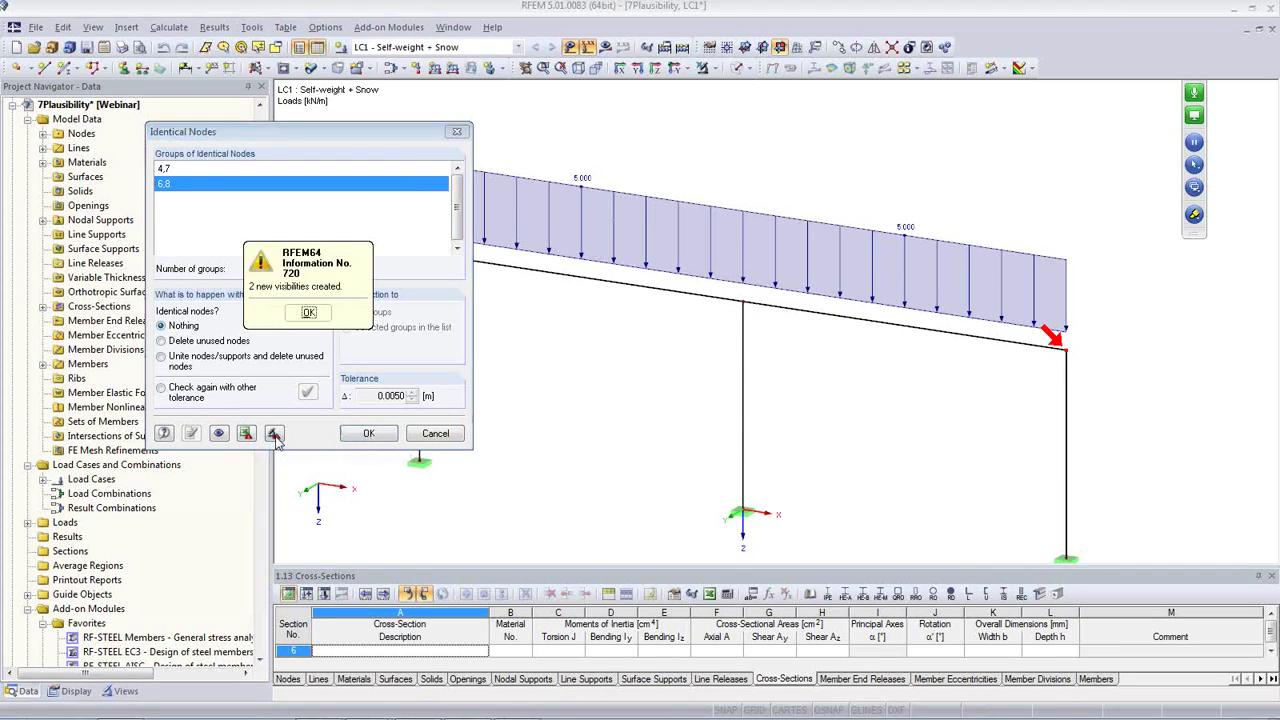
pyautogui.click(307, 314)
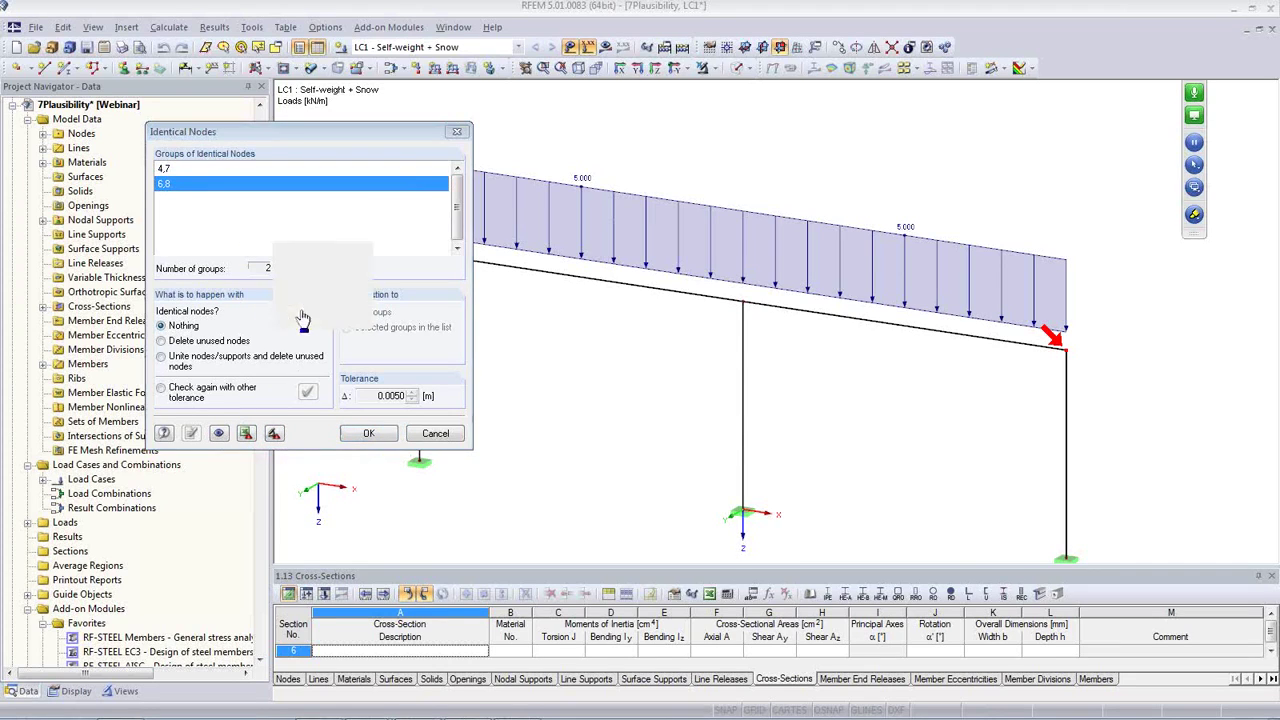
pyautogui.click(435, 433)
# Isolate the Identical Nodes 4,7 visibility and inspect the gap between the two nodes at the head of the middle column.
pyautogui.scroll(-8, 230, 600)
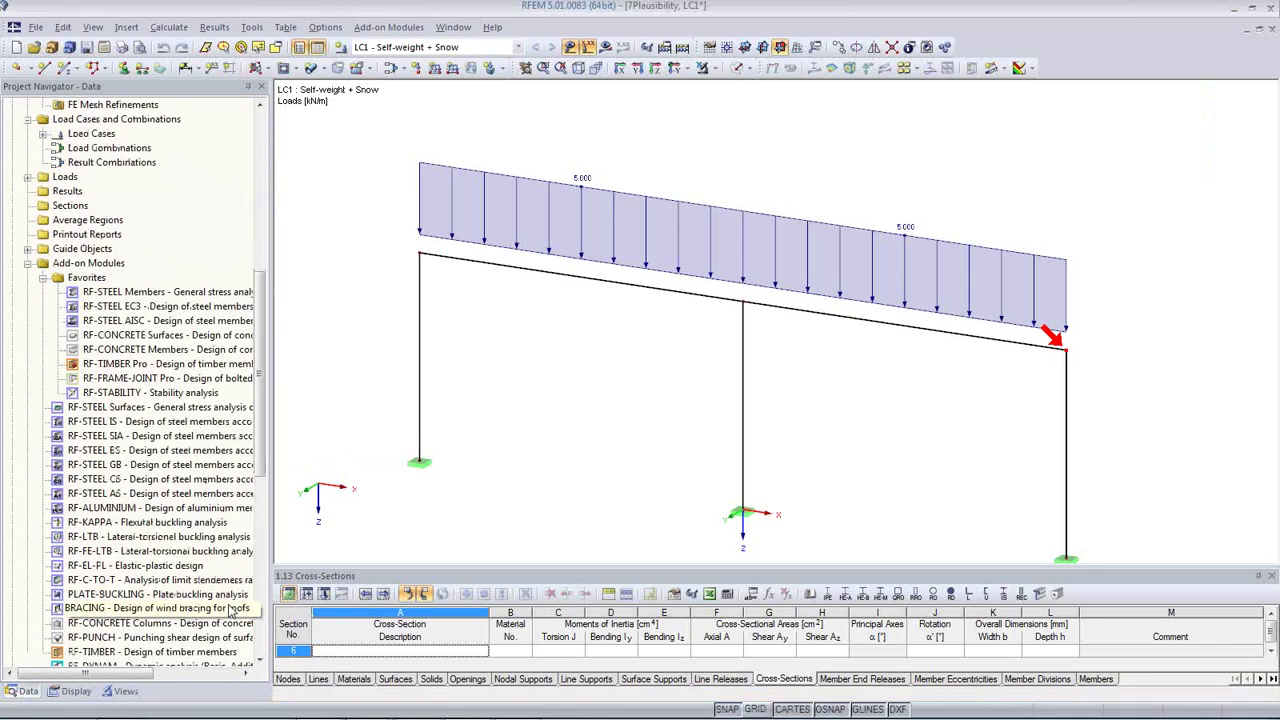
pyautogui.click(120, 691)
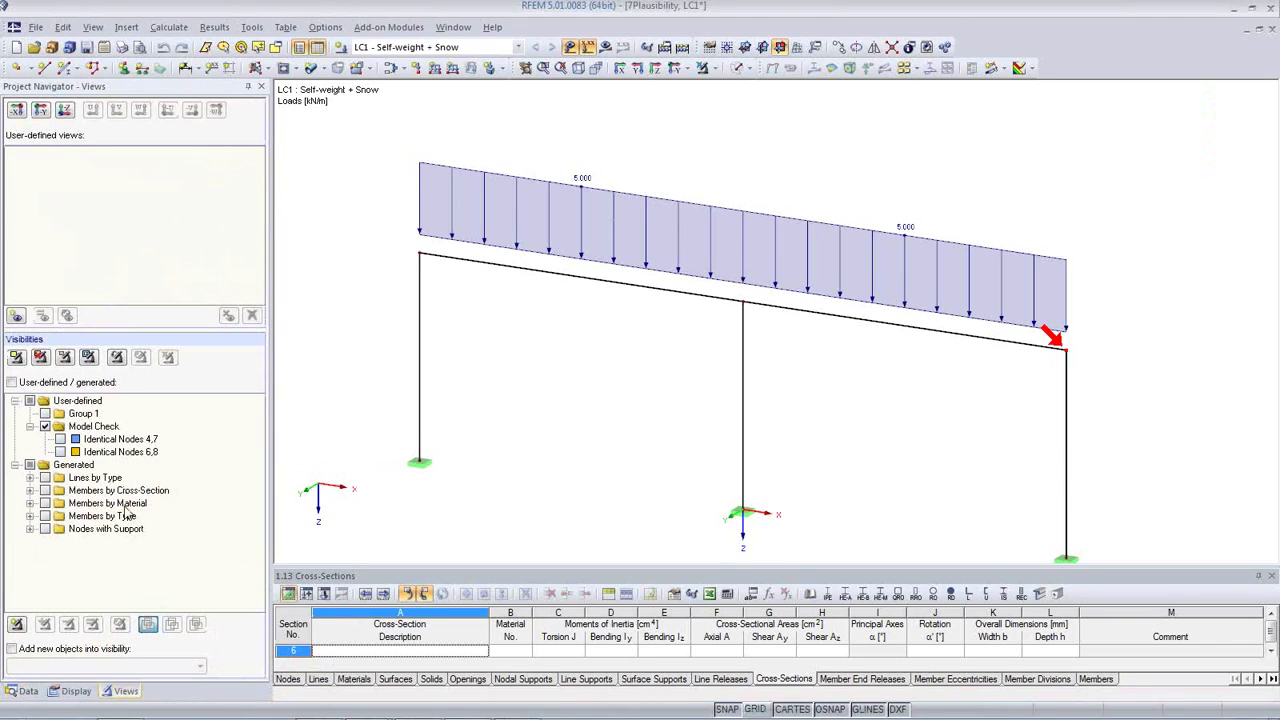
pyautogui.click(60, 439)
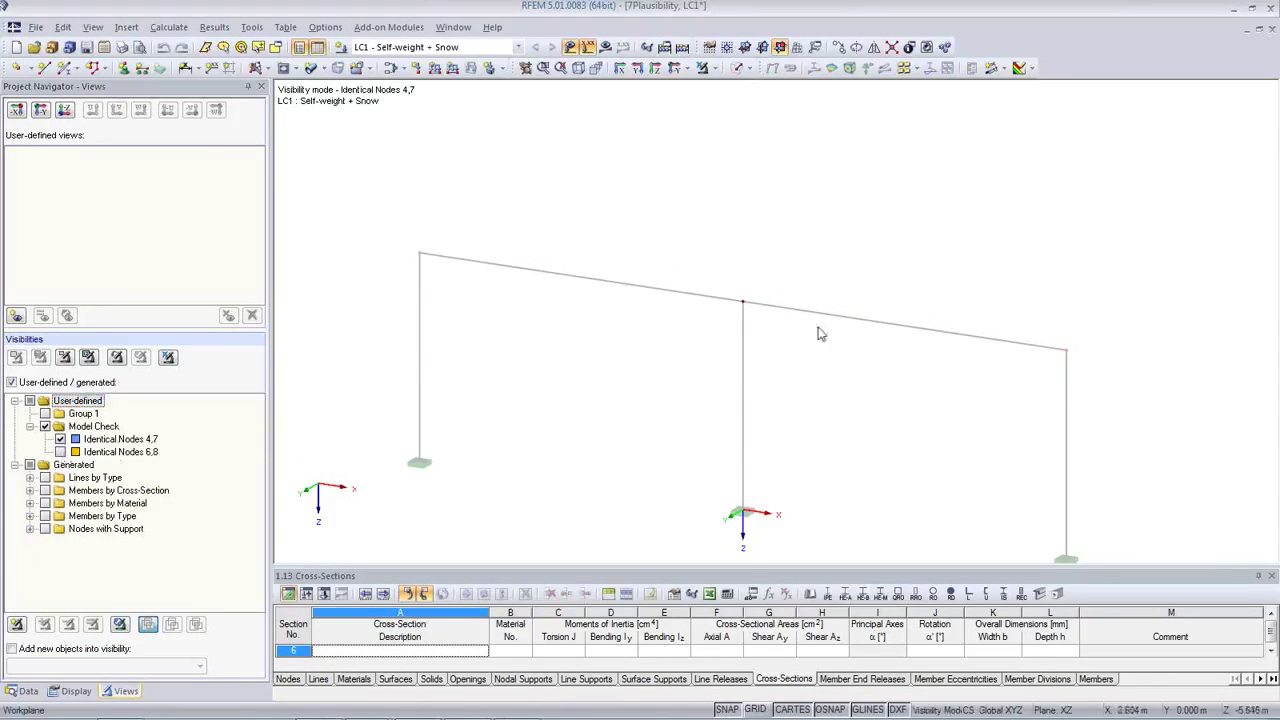
pyautogui.scroll(2, 750, 315)
pyautogui.scroll(2, 745, 314)
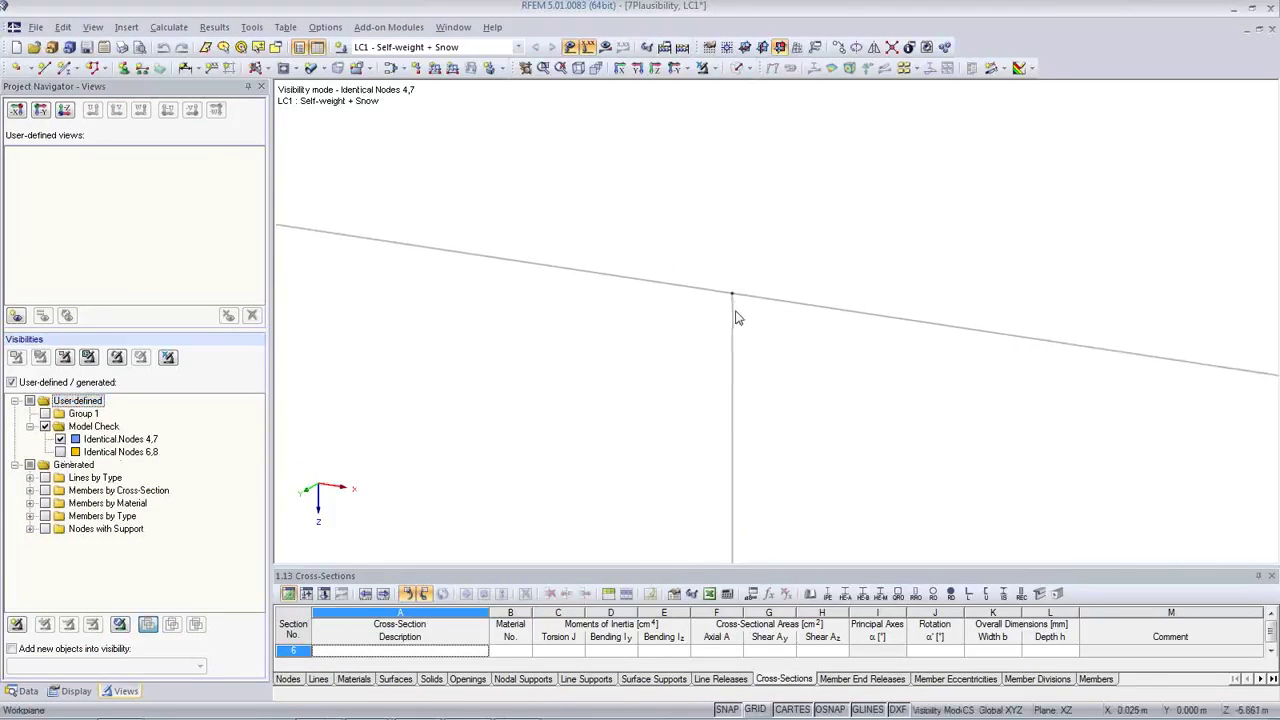
pyautogui.click(579, 69)
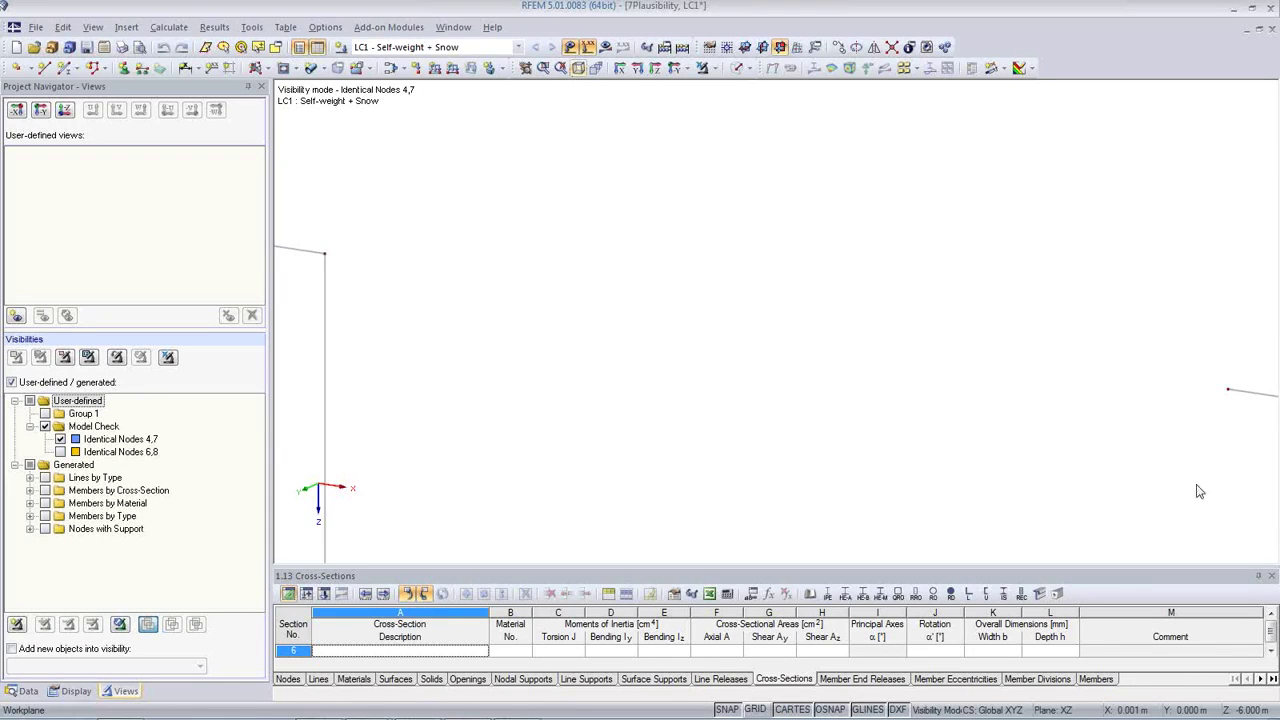
pyautogui.click(1228, 391)
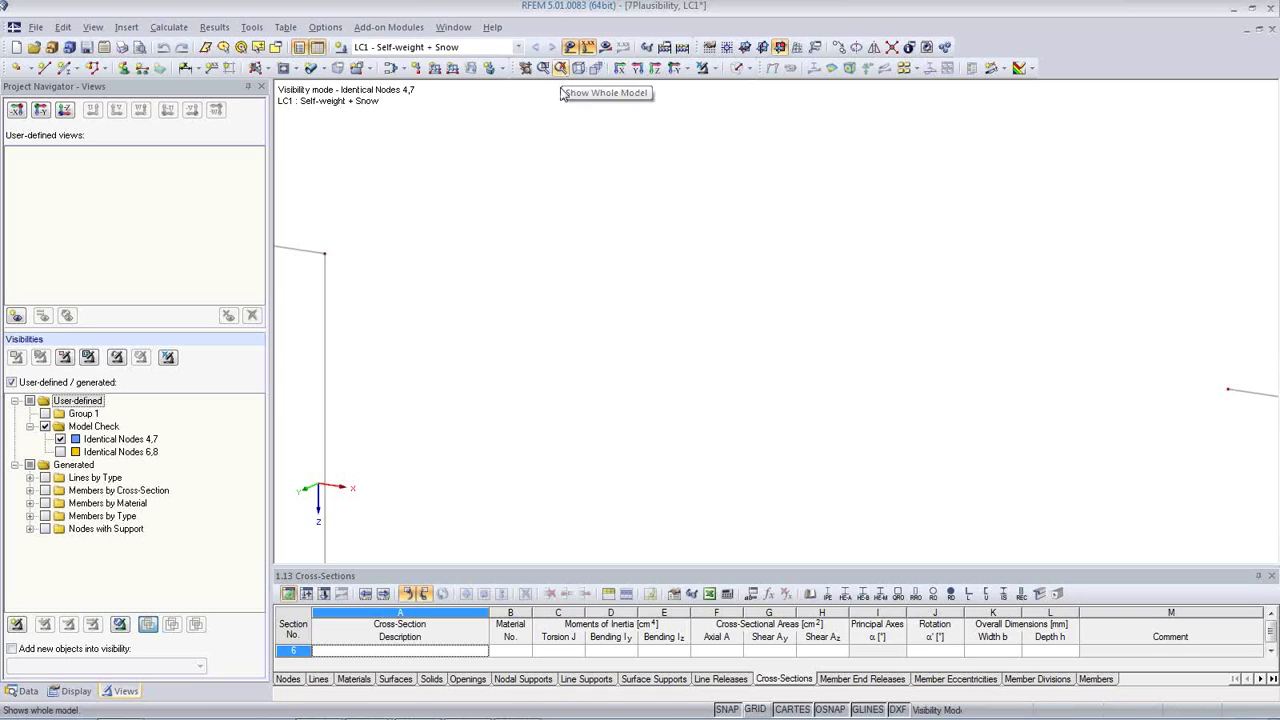
# Leave the visibility mode to display the complete frame with its loads and deselect the Identical Nodes 4,7 visibility.
pyautogui.click(701, 67)
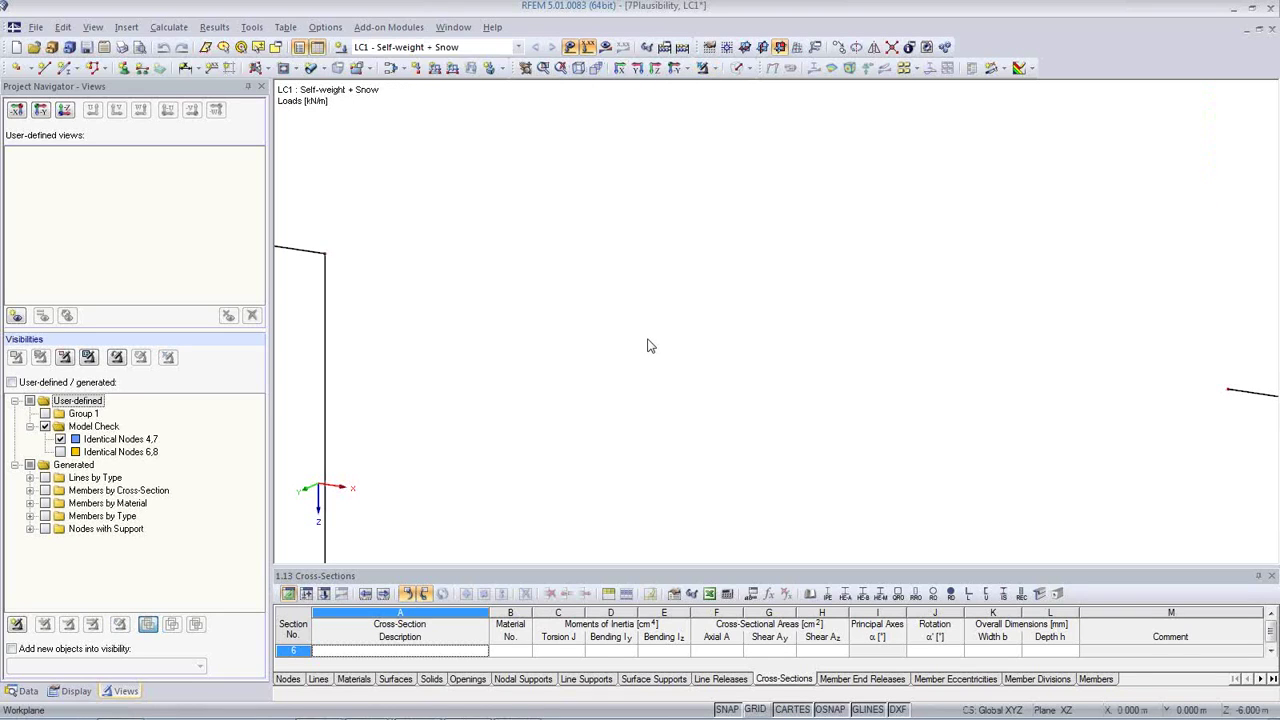
pyautogui.click(578, 67)
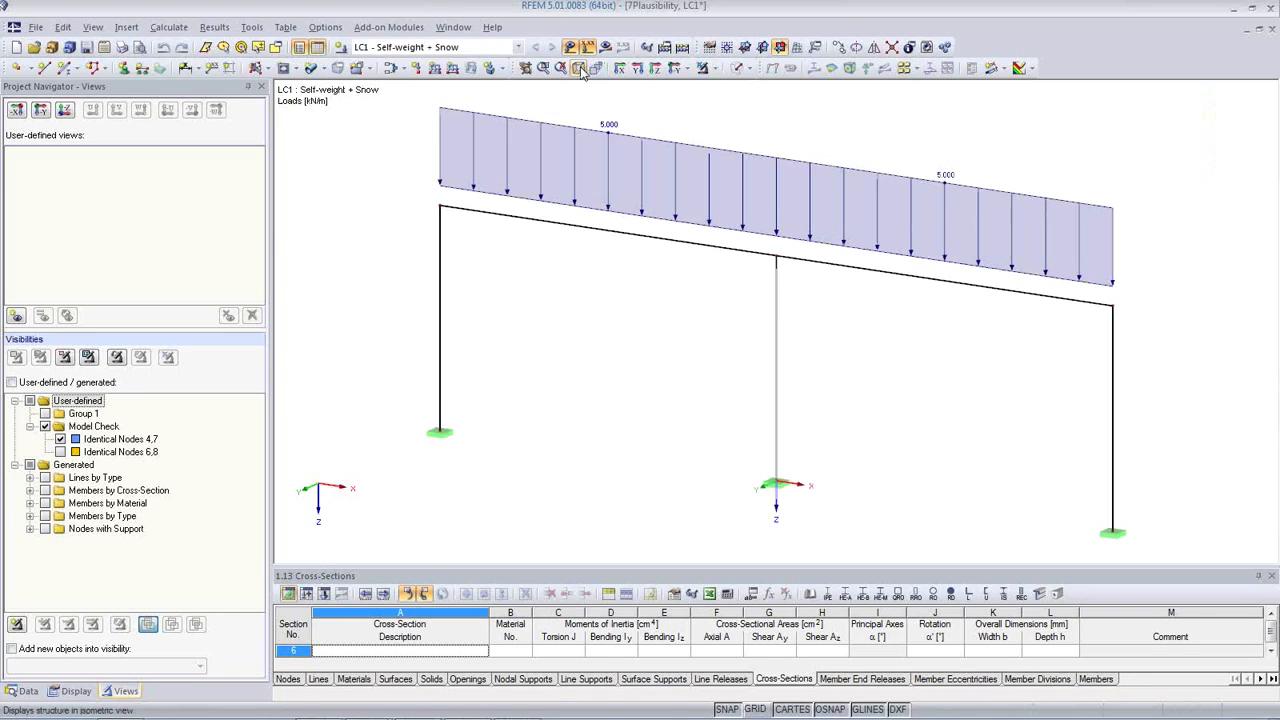
pyautogui.scroll(5, 711, 314)
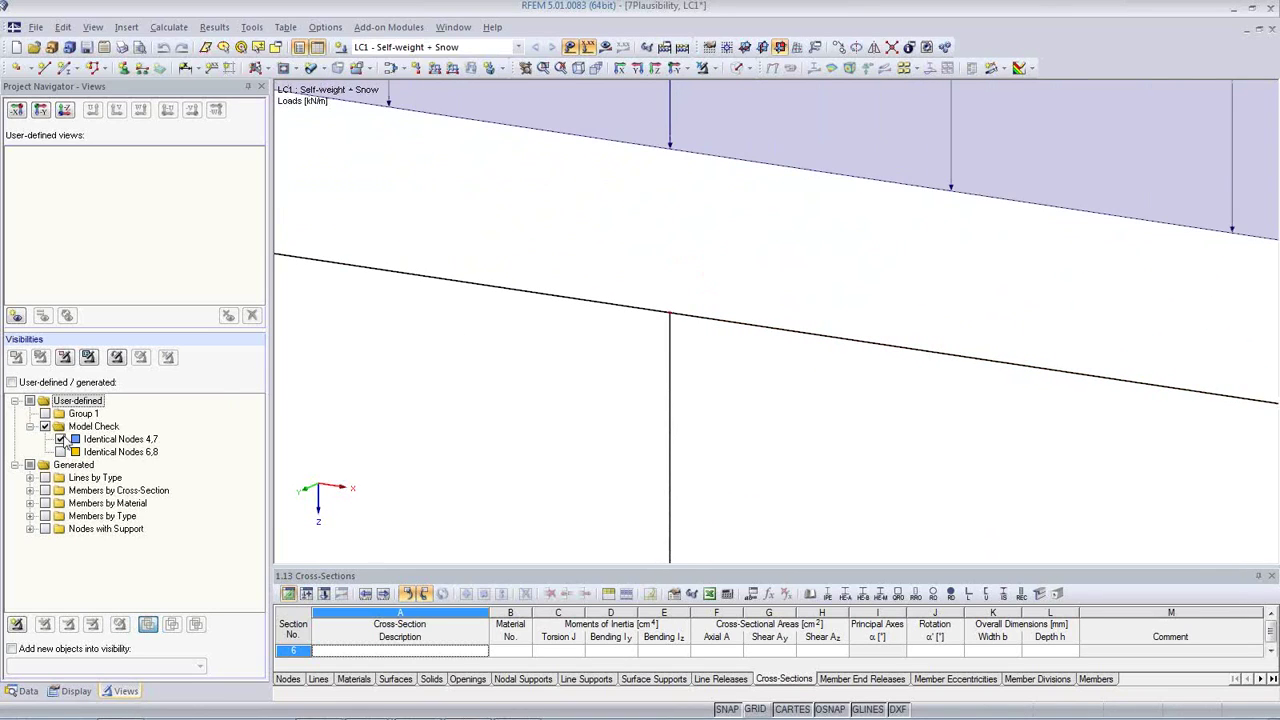
pyautogui.click(61, 440)
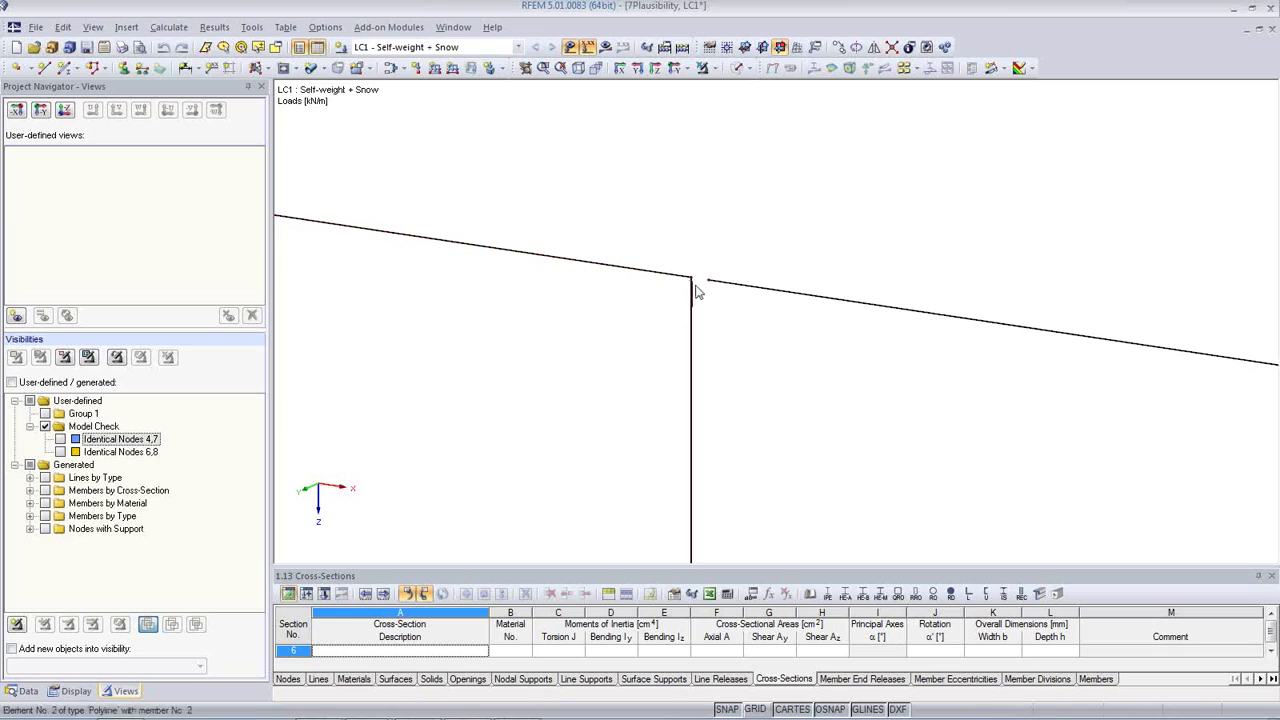
# Check the coordinates of node 7 without editing them and examine the beam joint at the middle column head.
pyautogui.doubleClick(708, 285)
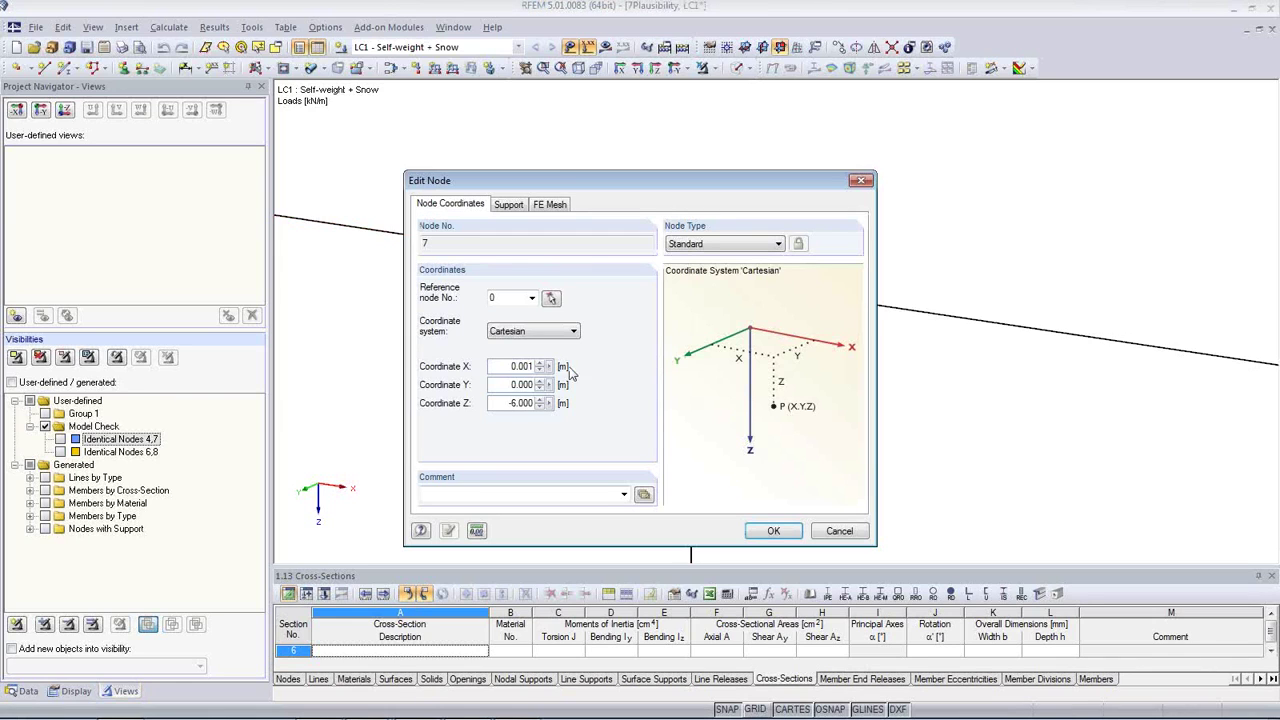
pyautogui.click(832, 533)
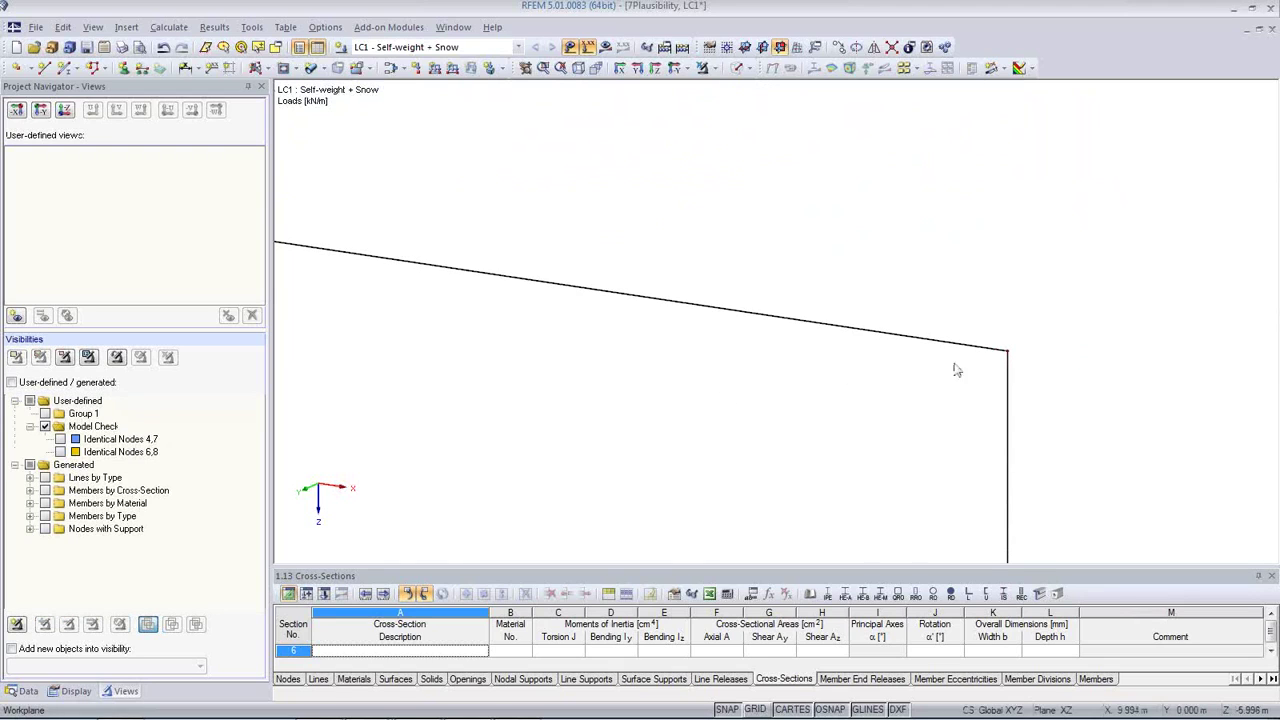
pyautogui.scroll(-2, 588, 343)
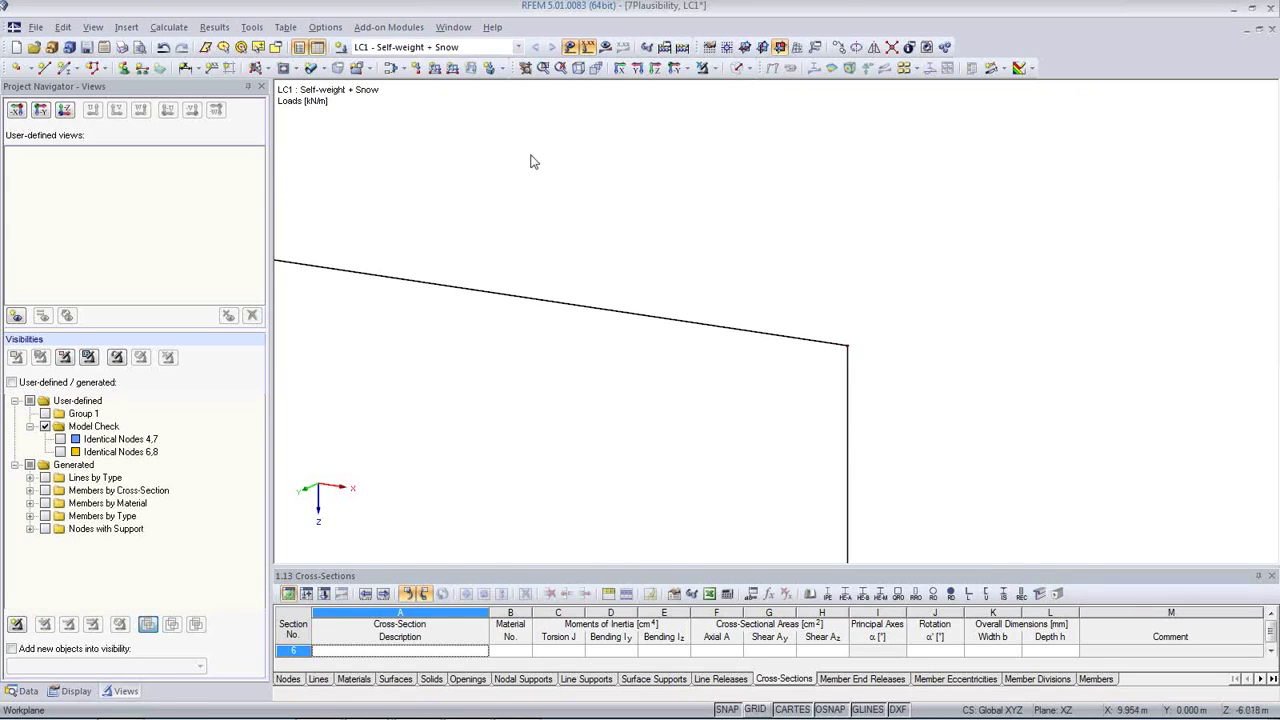
pyautogui.click(578, 70)
pyautogui.scroll(3, 775, 268)
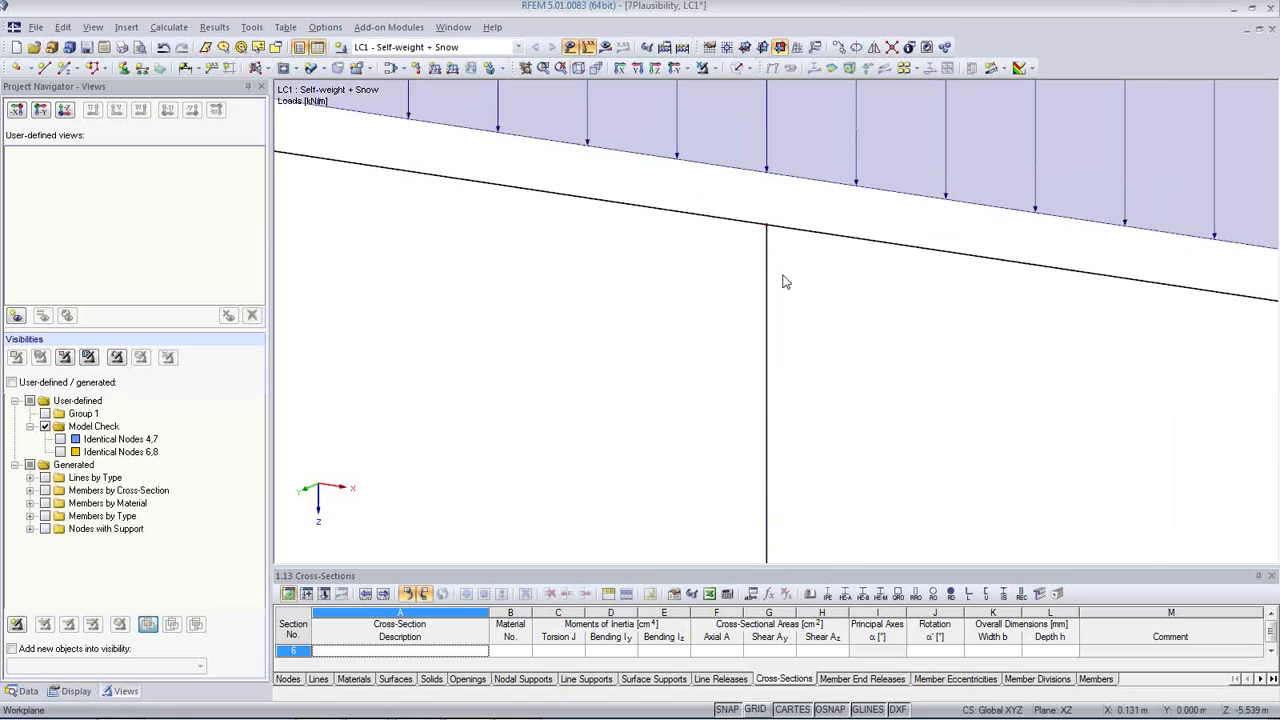
pyautogui.scroll(2, 774, 237)
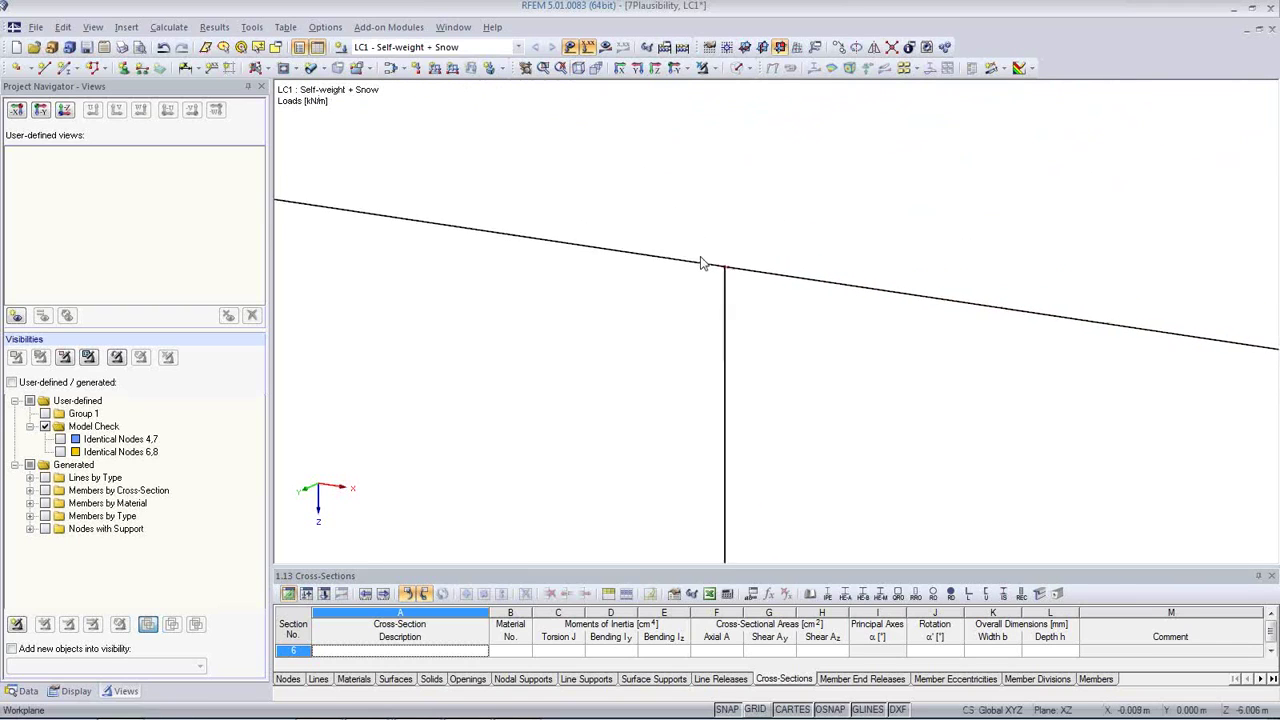
pyautogui.scroll(2, 706, 268)
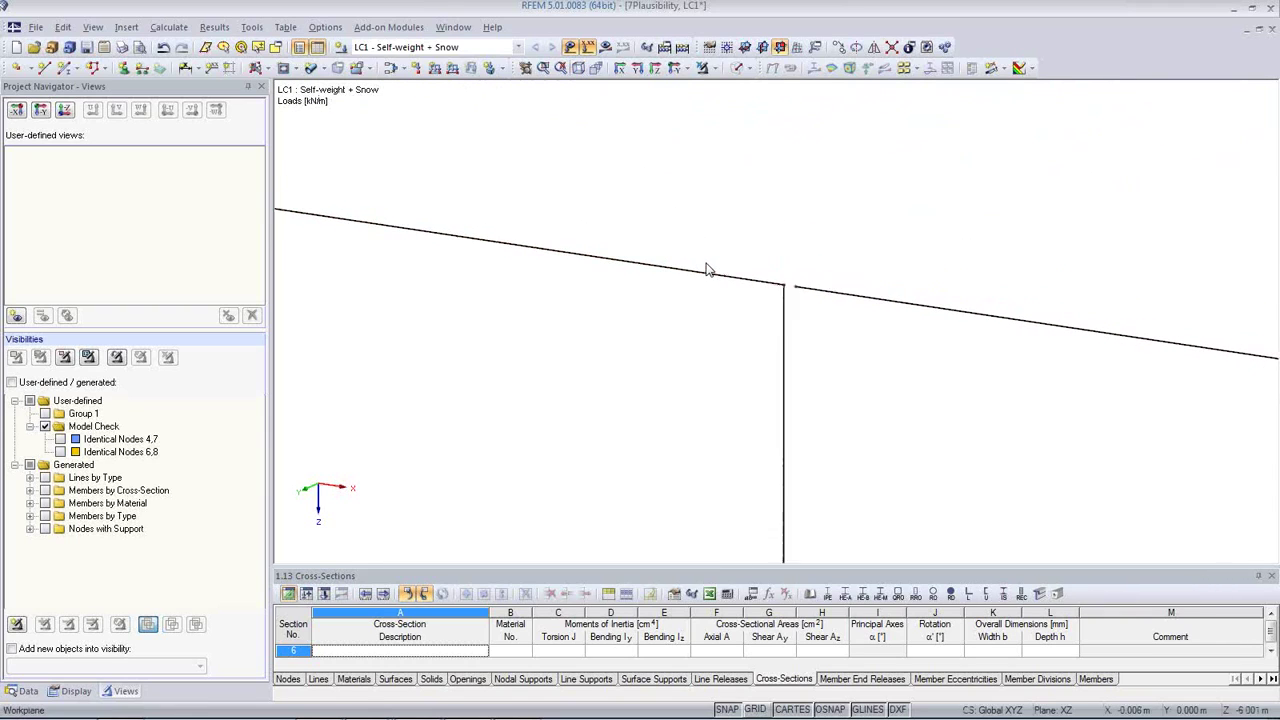
# Run the model check for identical nodes again with a tolerance of 0.005 m.
pyautogui.click(251, 27)
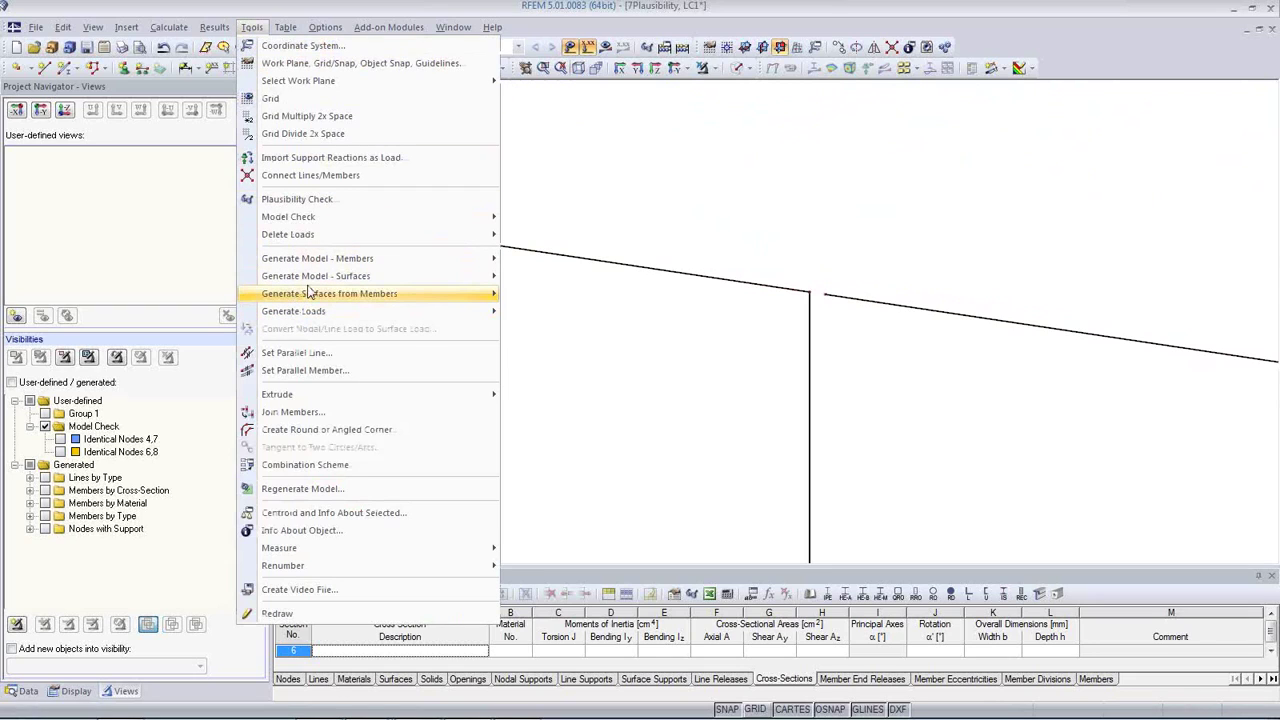
pyautogui.moveTo(310, 291)
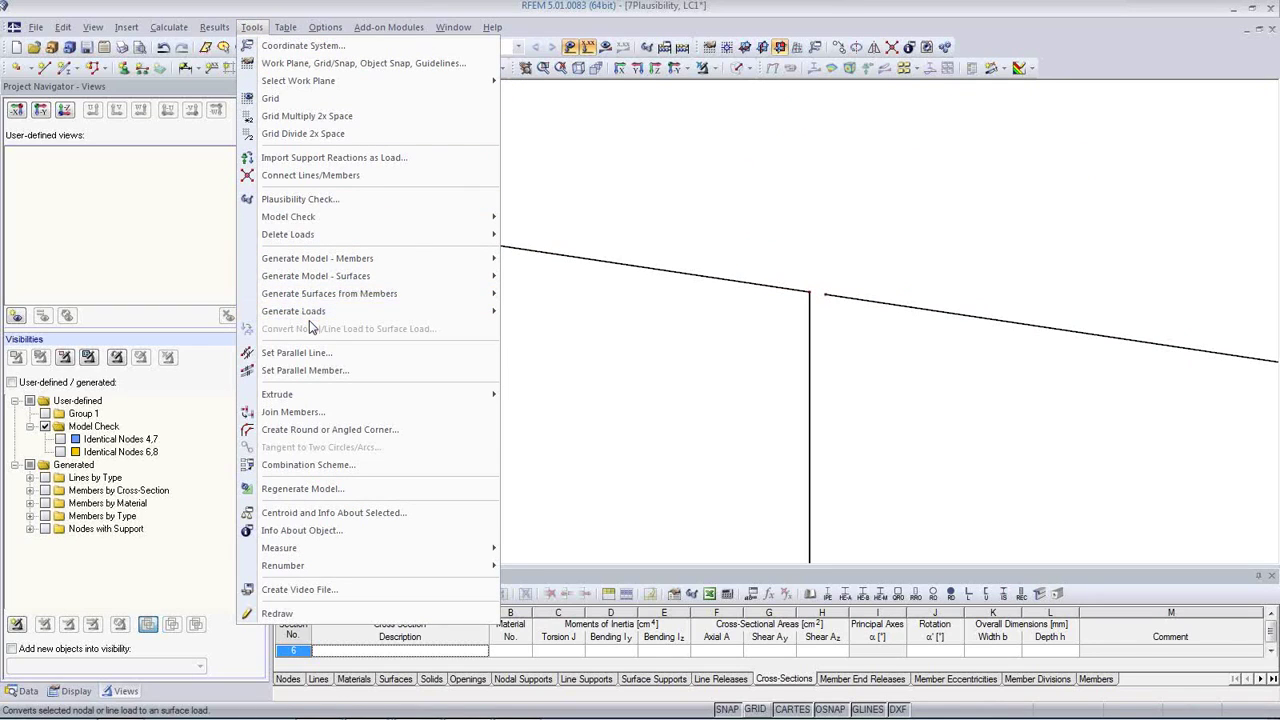
pyautogui.moveTo(360, 217)
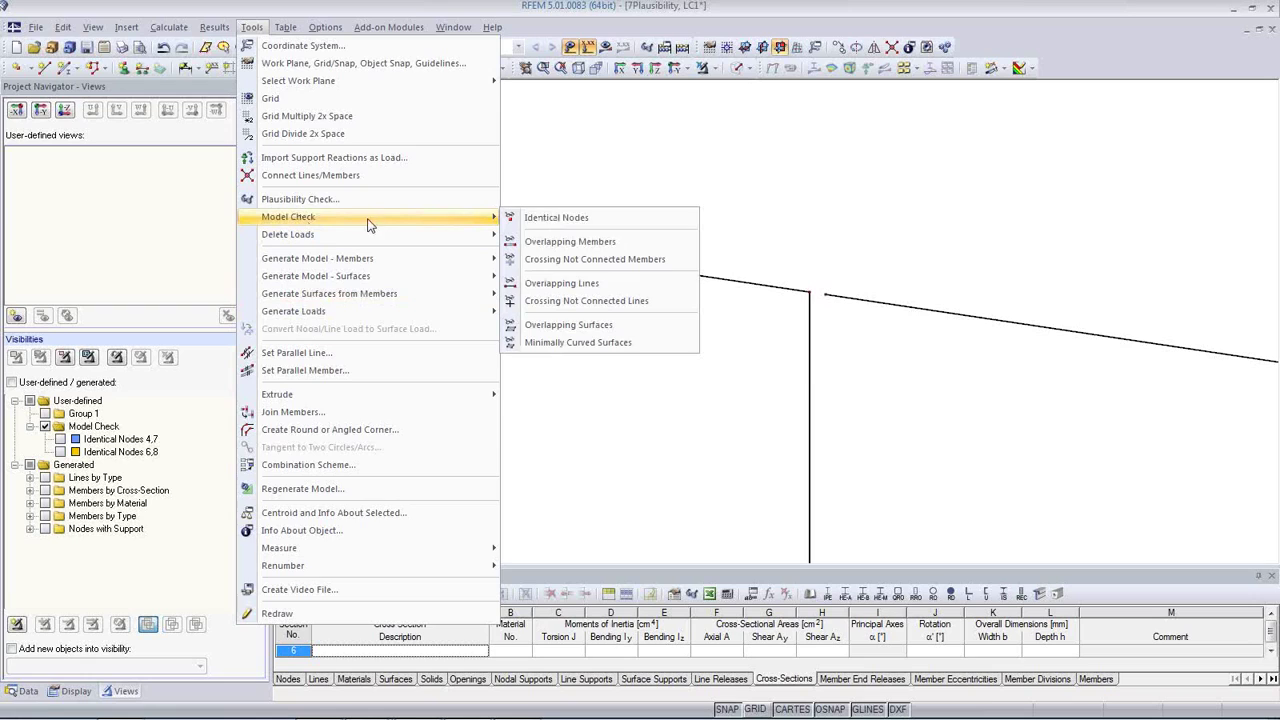
pyautogui.click(543, 219)
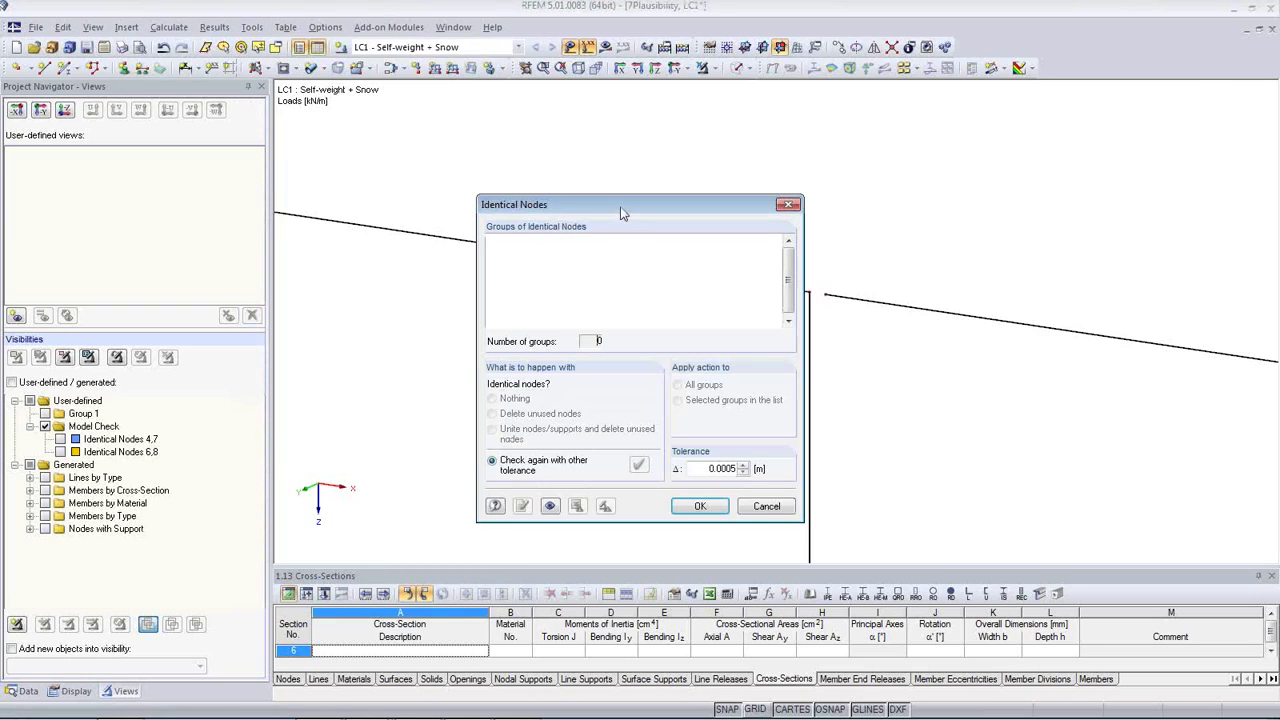
pyautogui.click(510, 470)
pyautogui.press('BackSpace')
pyautogui.click(426, 467)
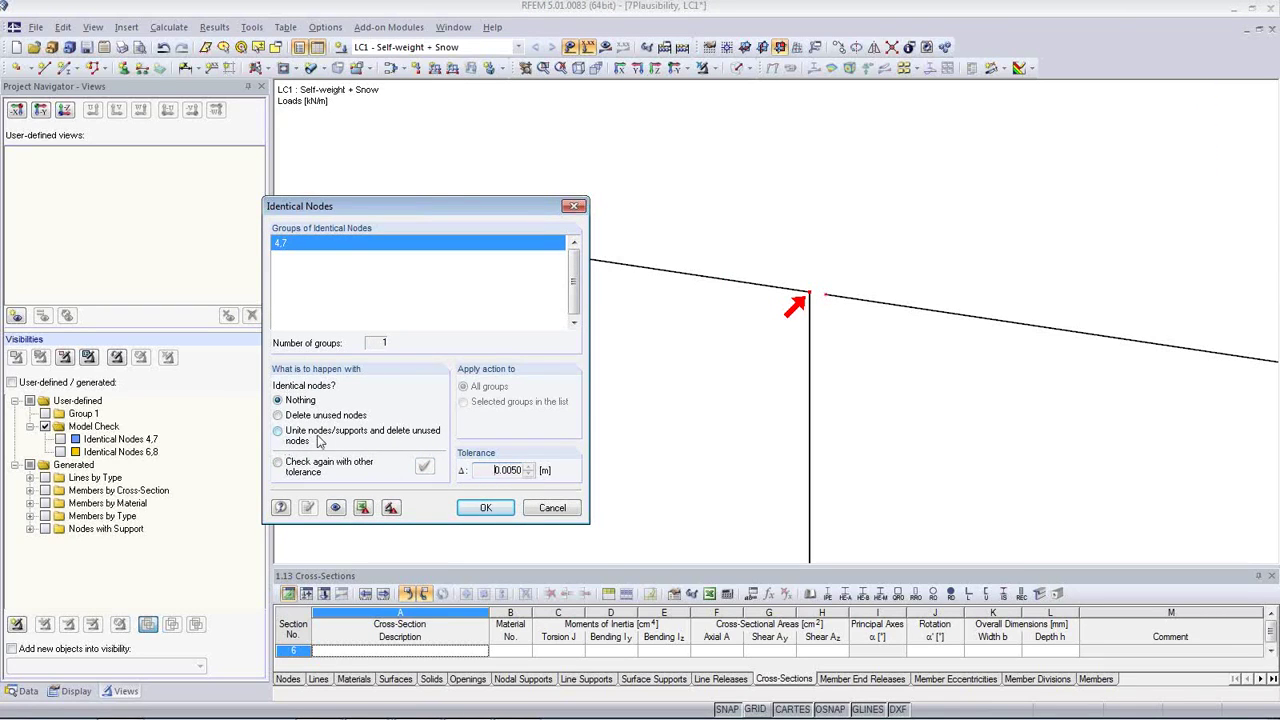
# Unite the identical nodes 4 and 7 with their supports, delete the unused node and close the check.
pyautogui.click(279, 431)
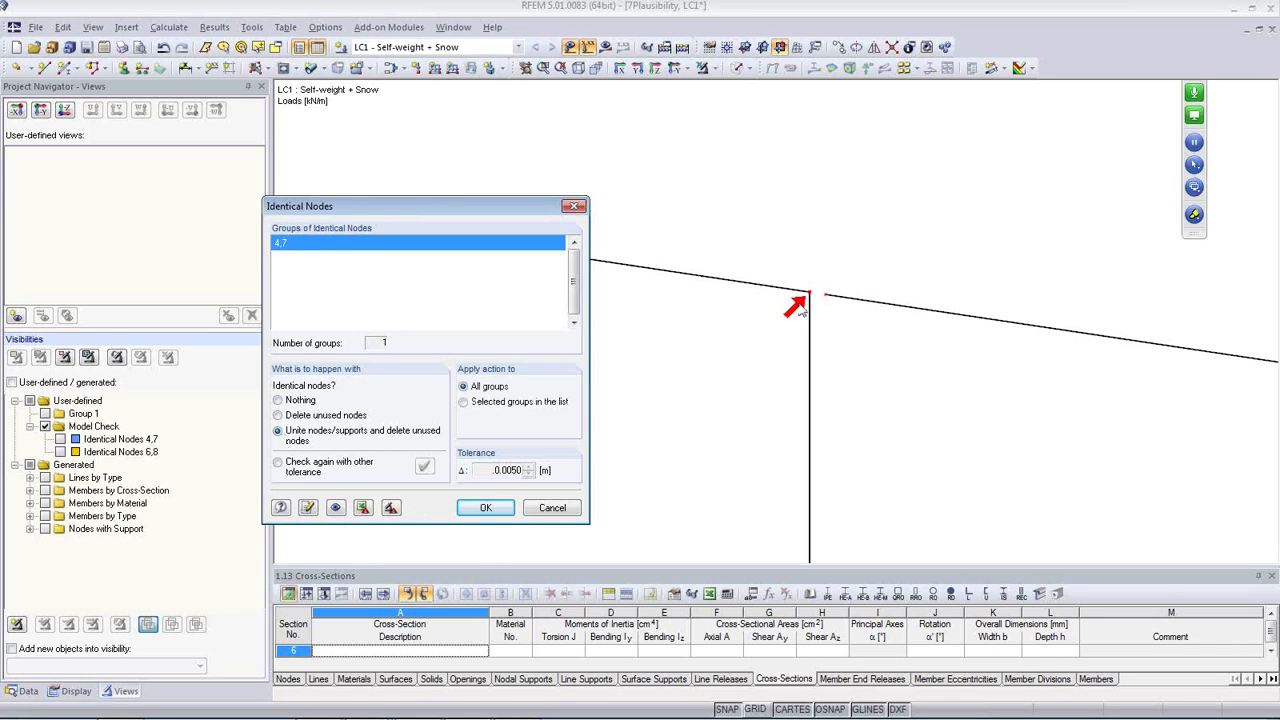
pyautogui.click(310, 510)
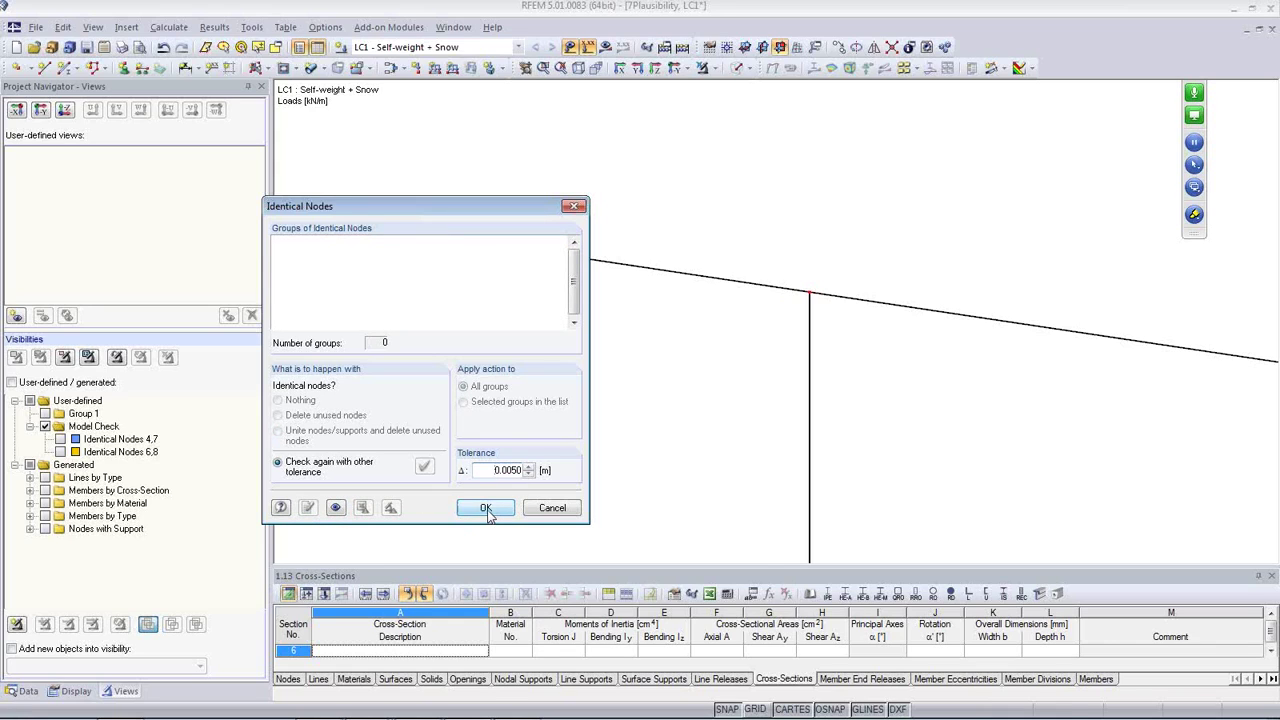
pyautogui.click(486, 508)
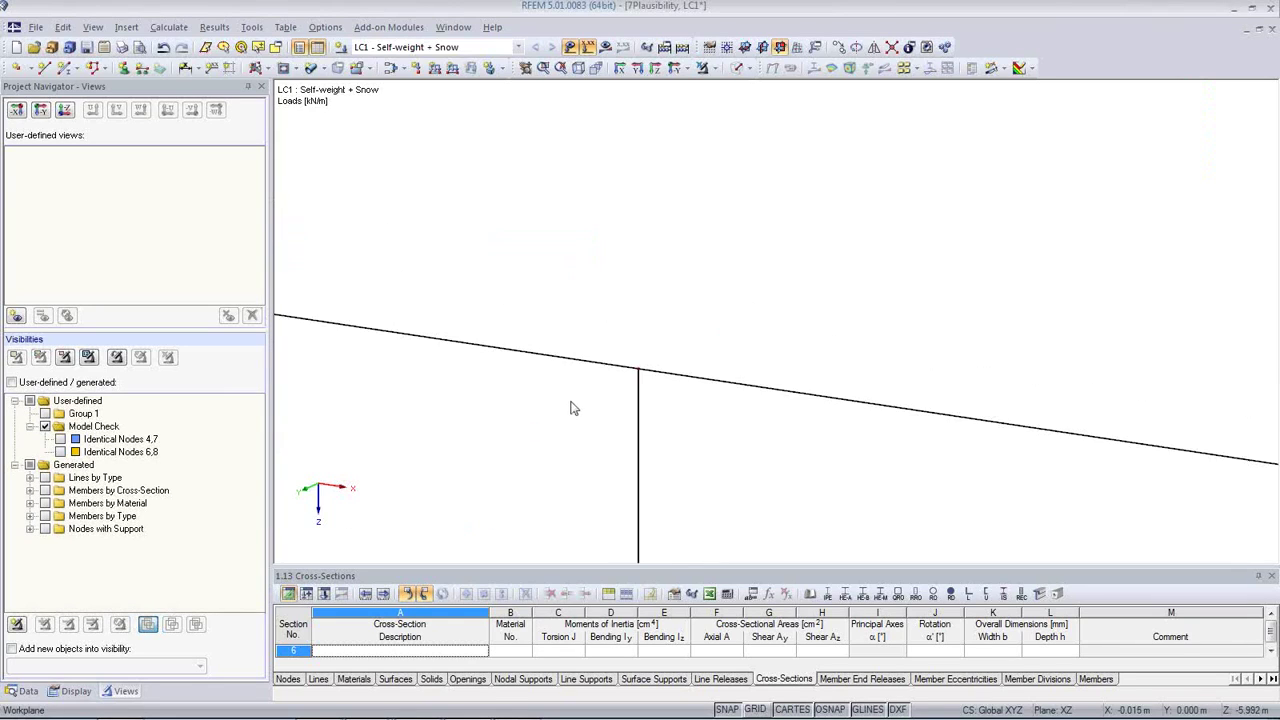
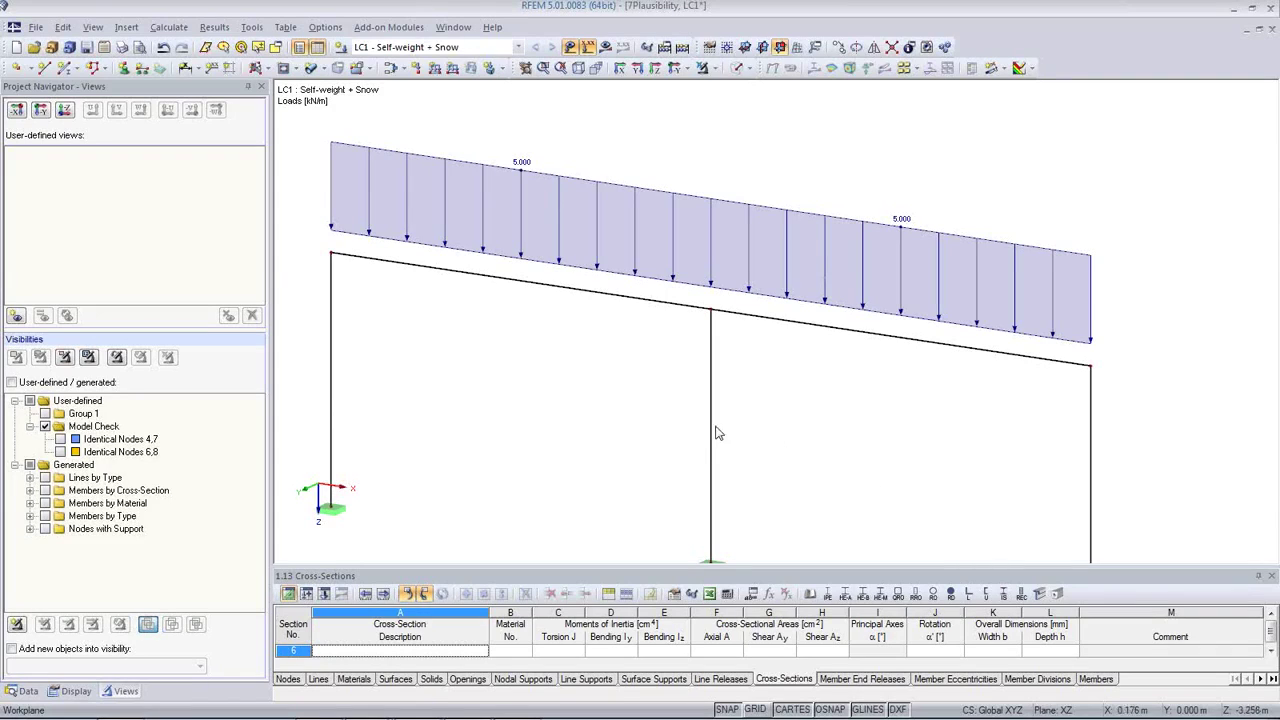
pyautogui.scroll(-1, 686, 425)
pyautogui.moveTo(686, 425); pyautogui.dragTo(698, 384, button='middle')
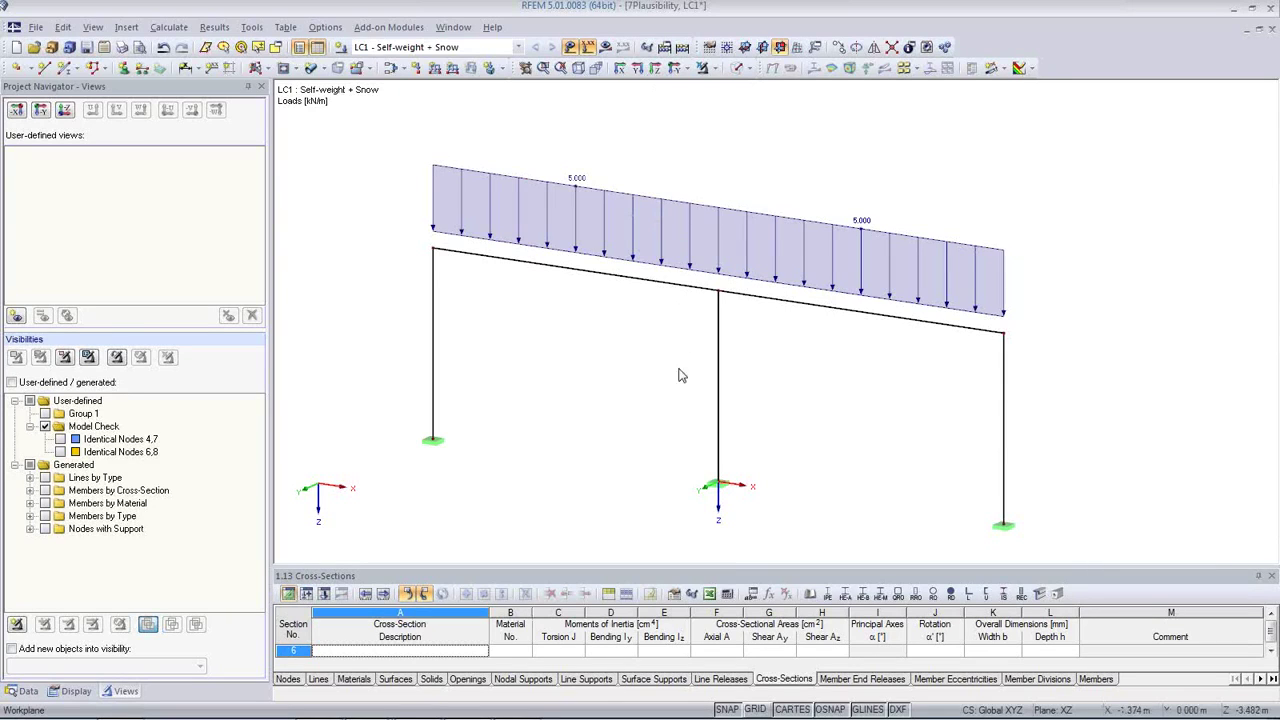
pyautogui.scroll(-2, 677, 374)
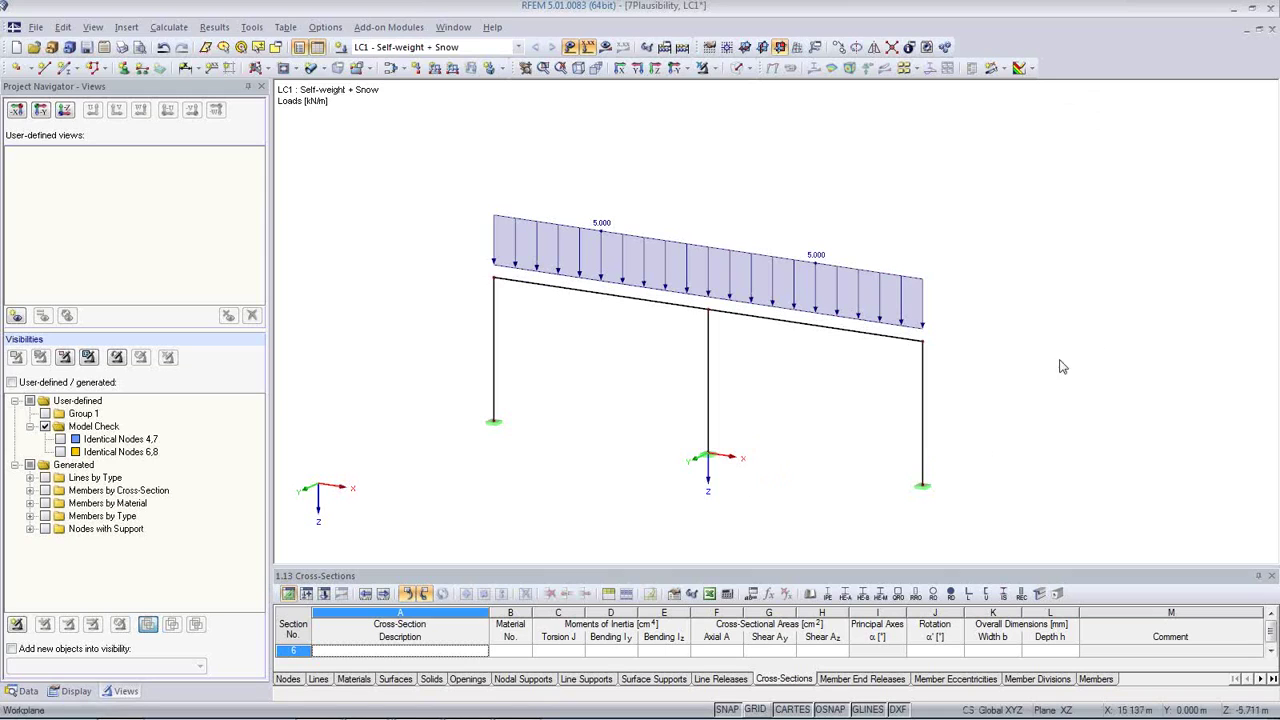
# Switch to the running PowerPoint slide show and advance to the More Information slide.
pyautogui.moveTo(567, 714)
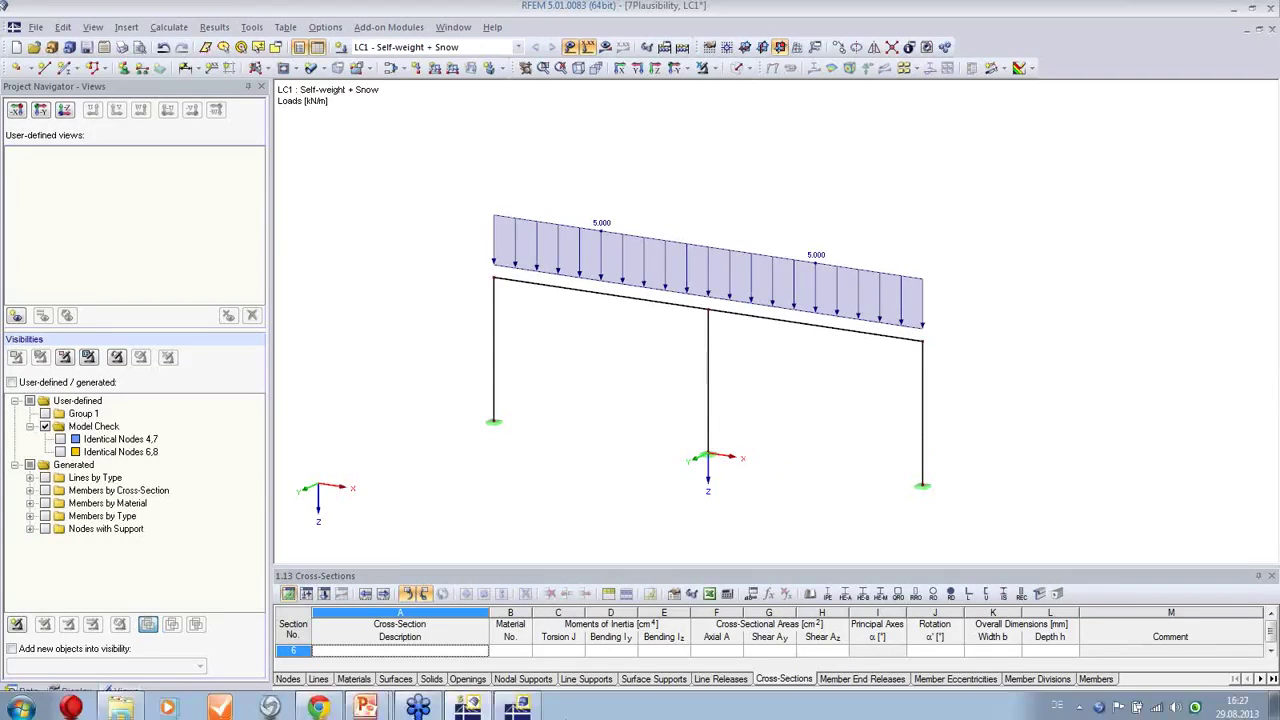
pyautogui.moveTo(369, 707)
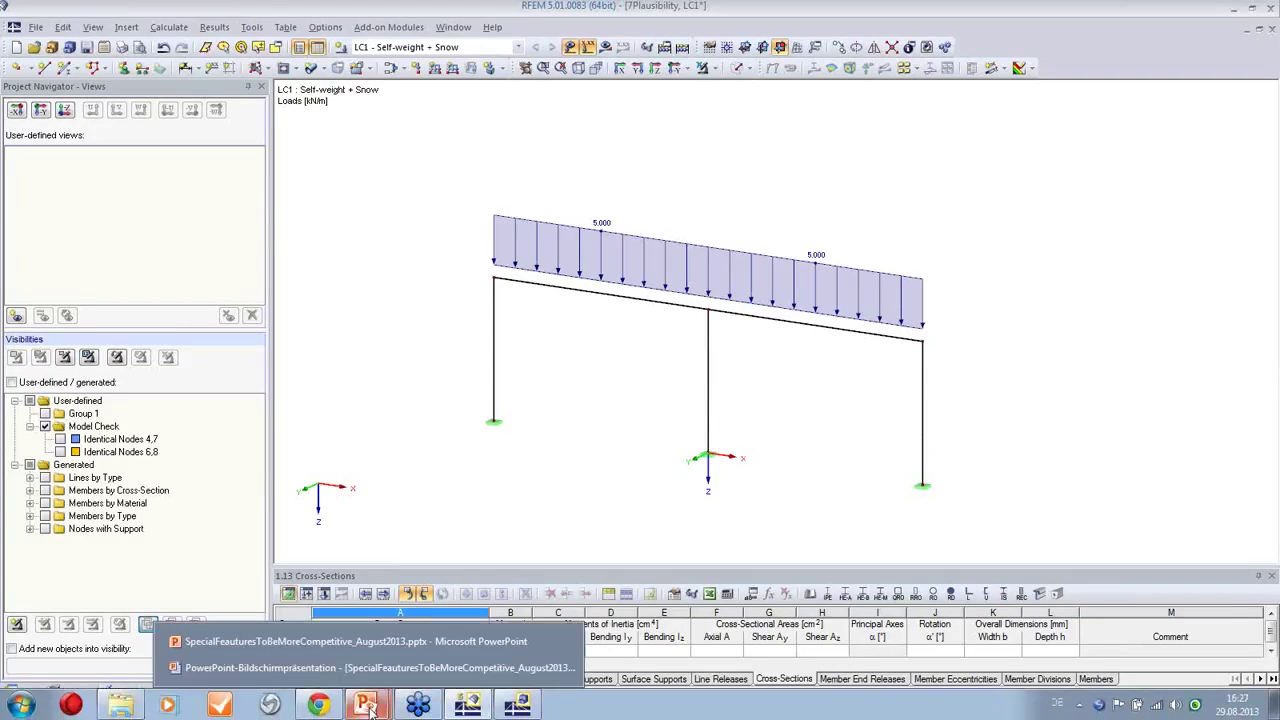
pyautogui.click(369, 670)
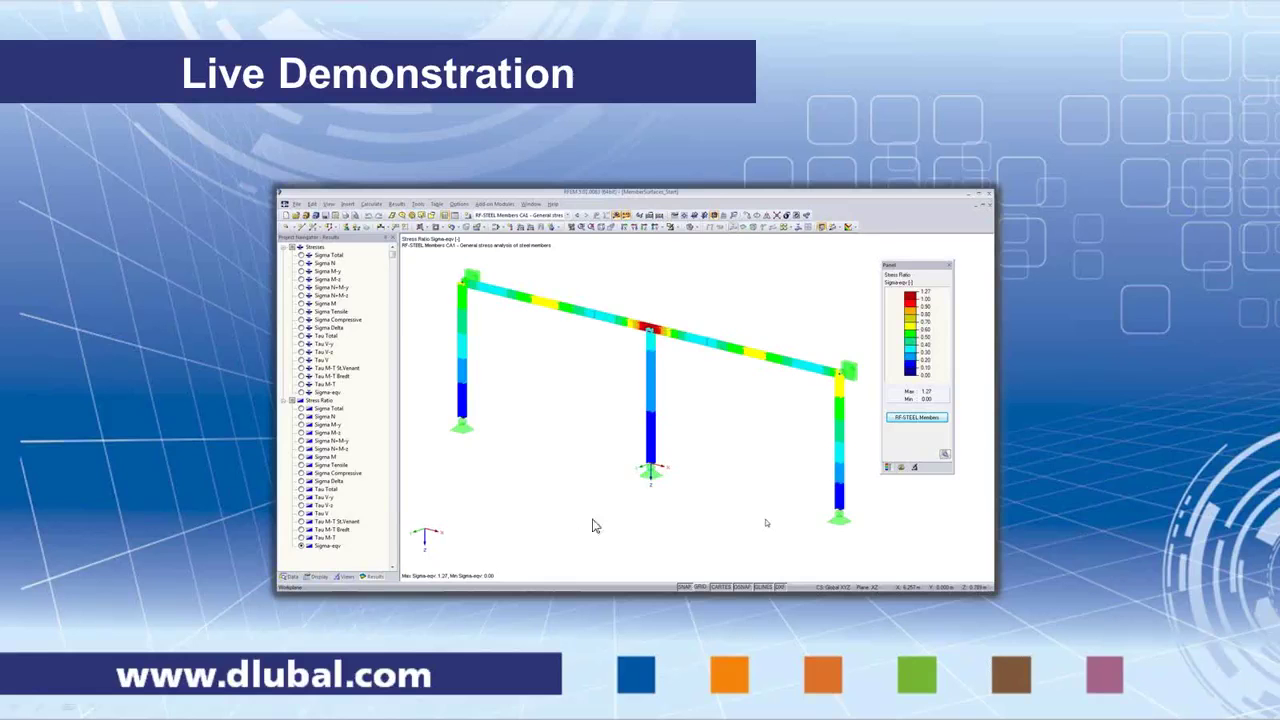
pyautogui.click(1035, 463)
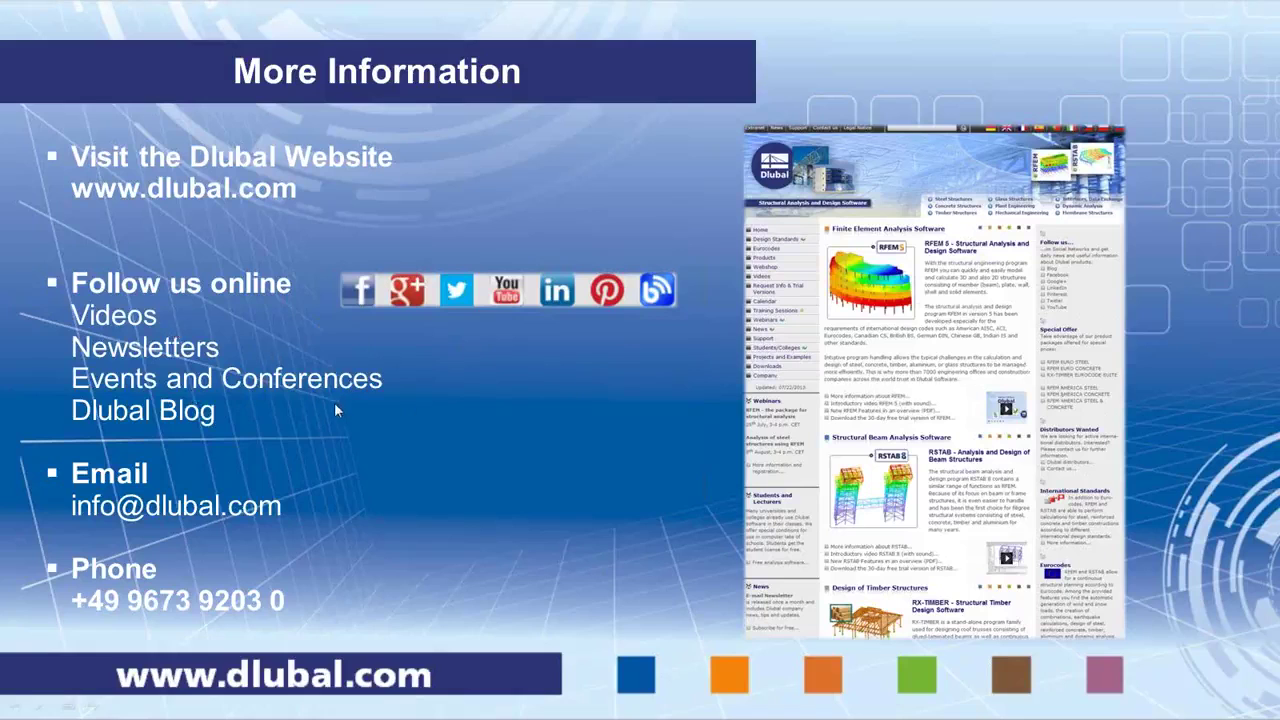
# Open the Dlubal website from the slide and go to the Dlubal Blog.
pyautogui.click(877, 407)
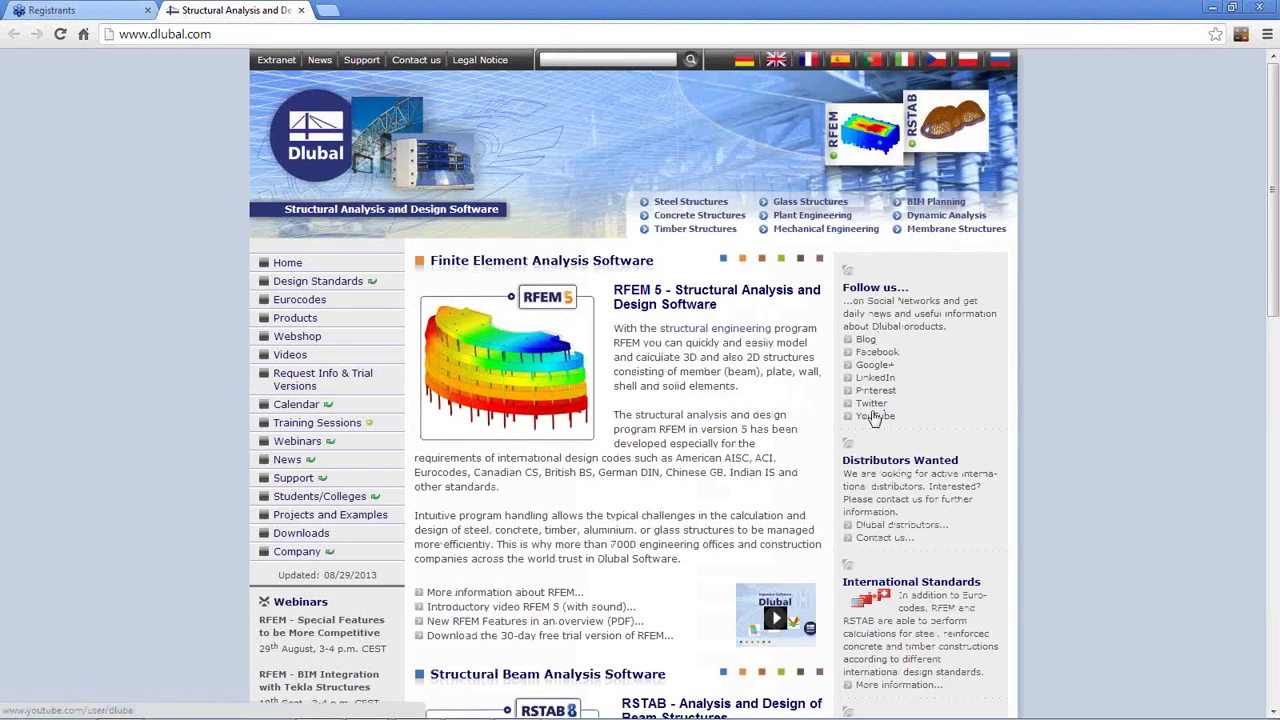
pyautogui.click(873, 343)
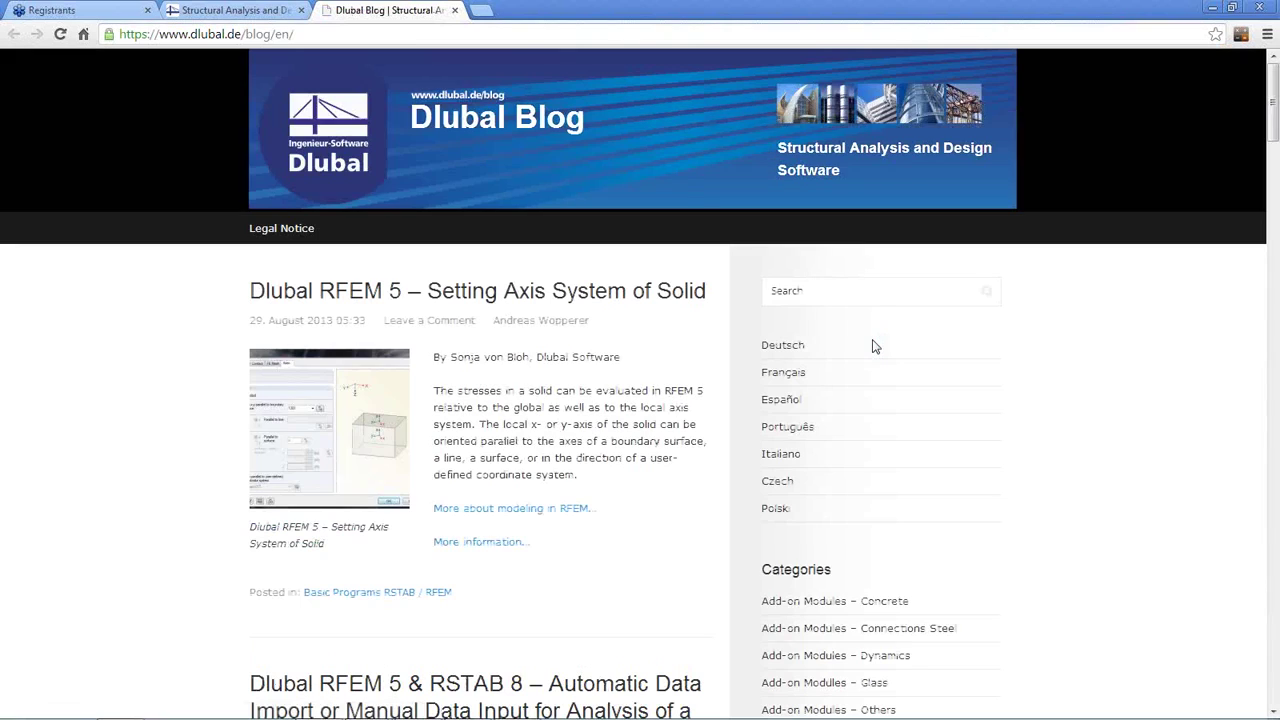
# Search the Dlubal Blog for "intersection" and look through the article on automatically creating intersections.
pyautogui.click(833, 295)
pyautogui.write('intersection')
pyautogui.press('Return')
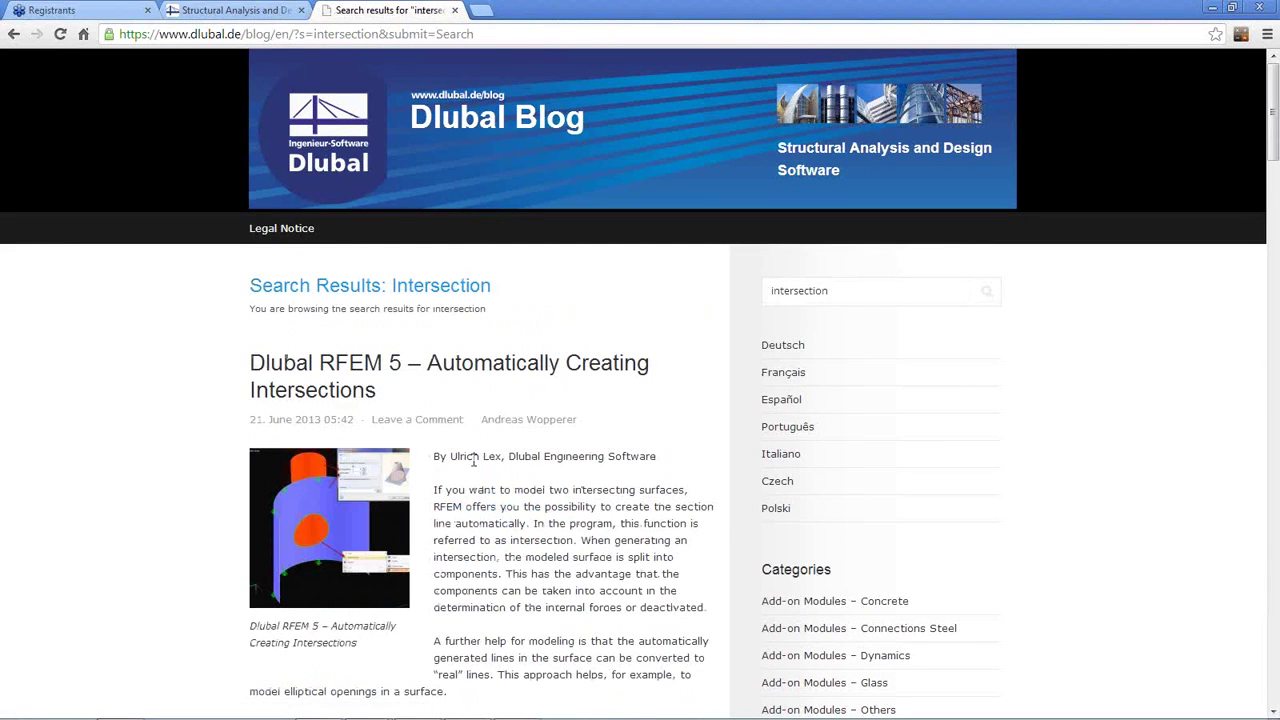
pyautogui.scroll(-2, 480, 408)
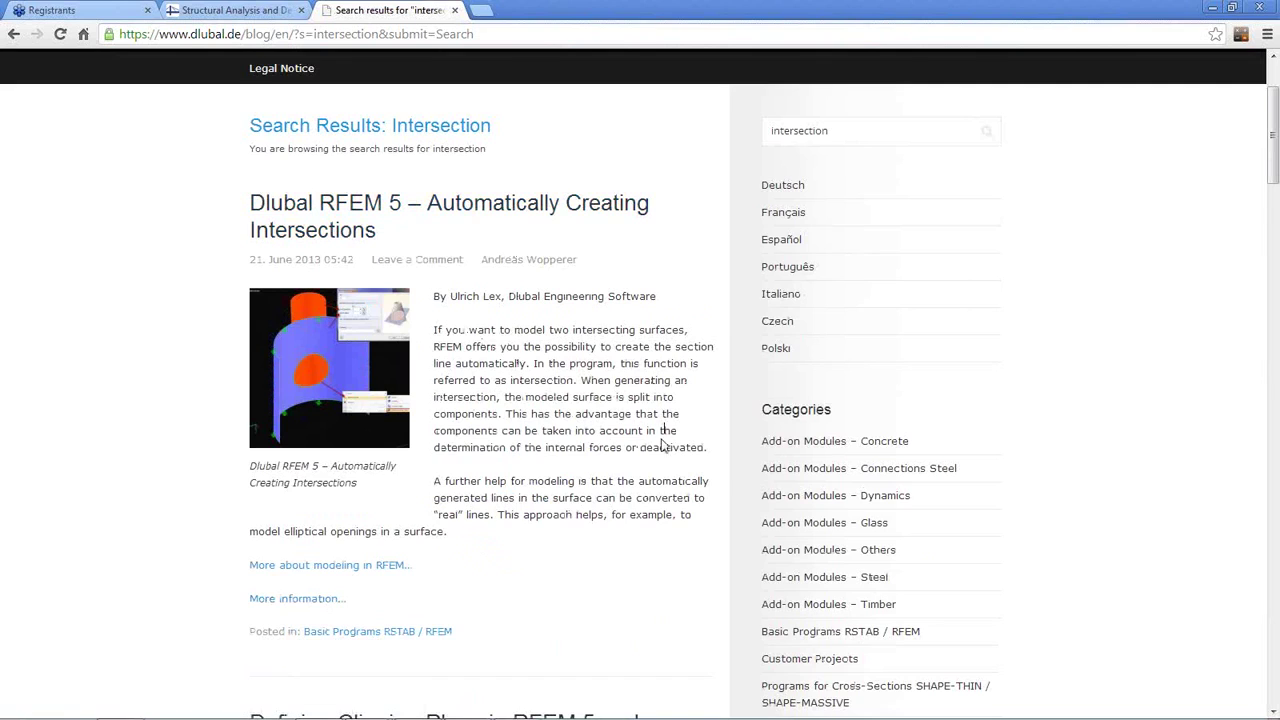
pyautogui.scroll(-2, 654, 457)
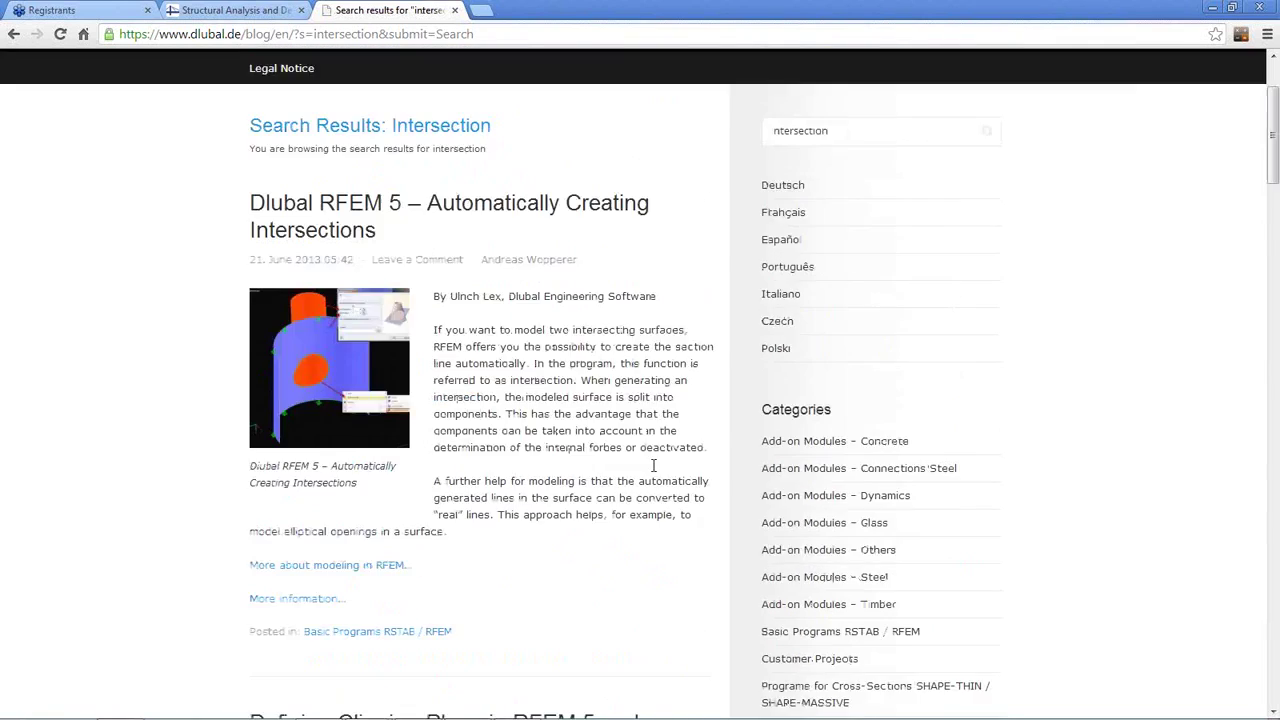
pyautogui.scroll(2, 654, 466)
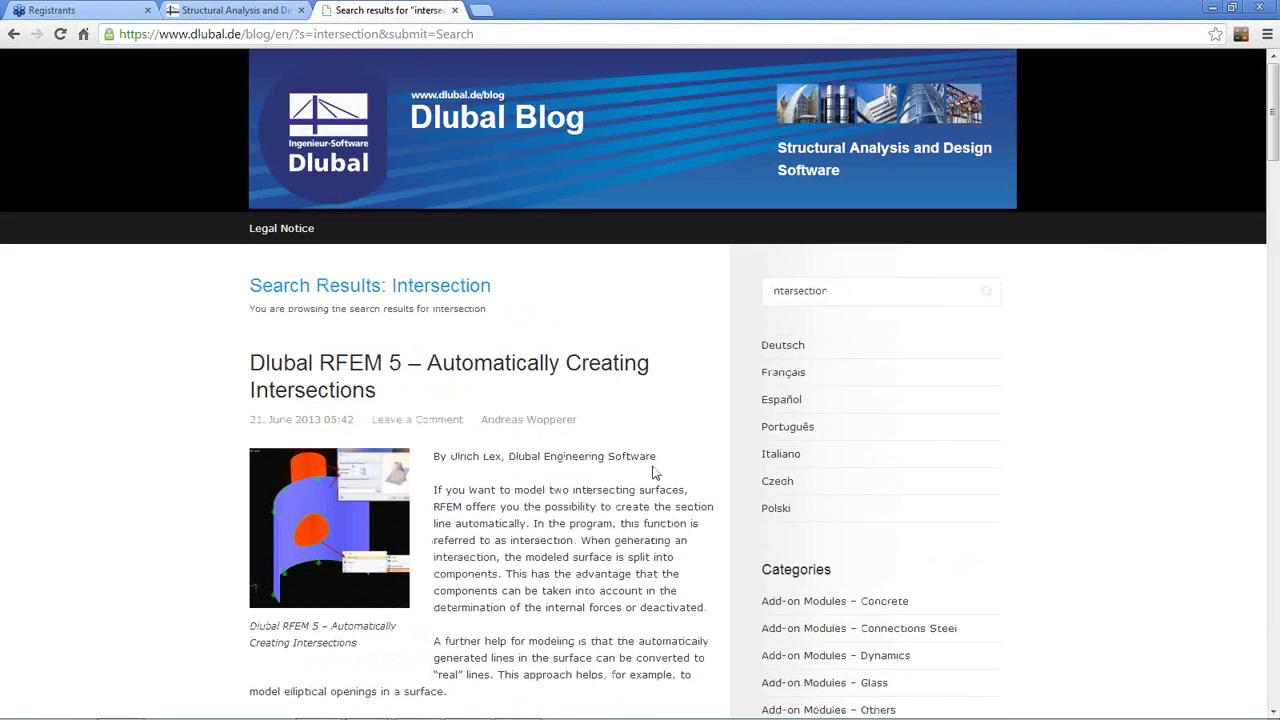
# Return to the main Dlubal website and review the trial versions offered on its Downloads page.
pyautogui.click(262, 14)
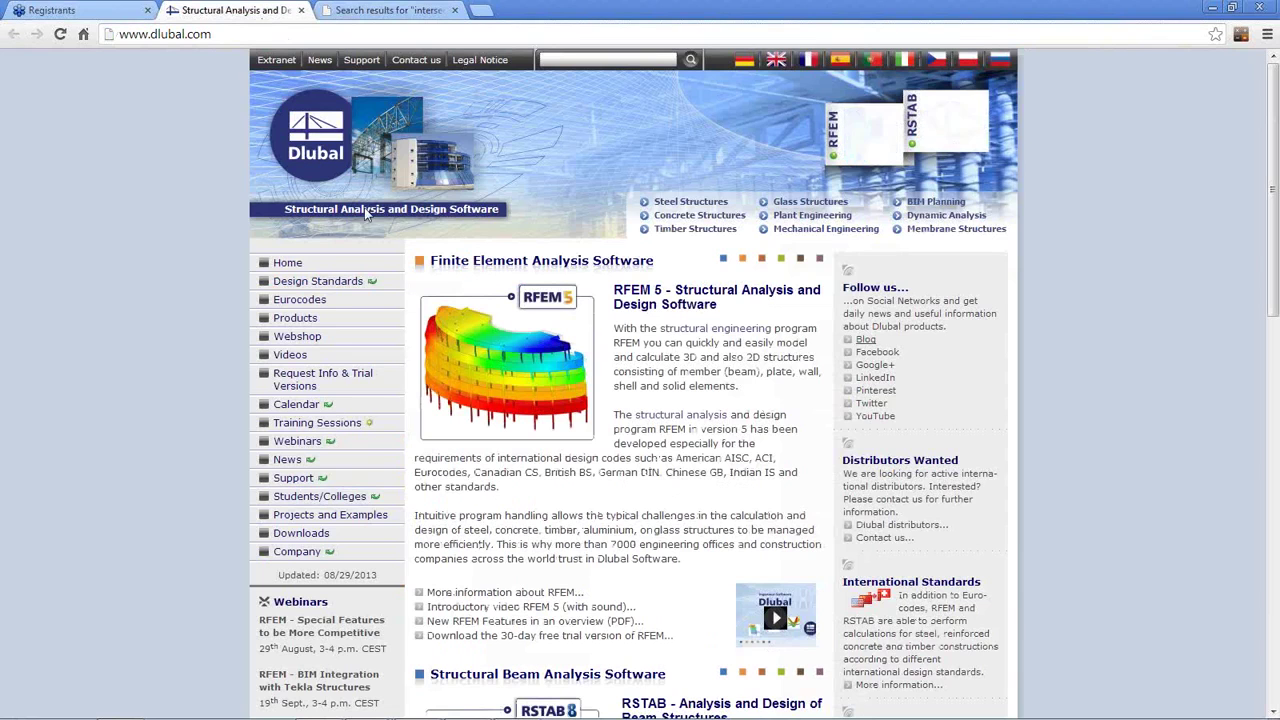
pyautogui.click(300, 537)
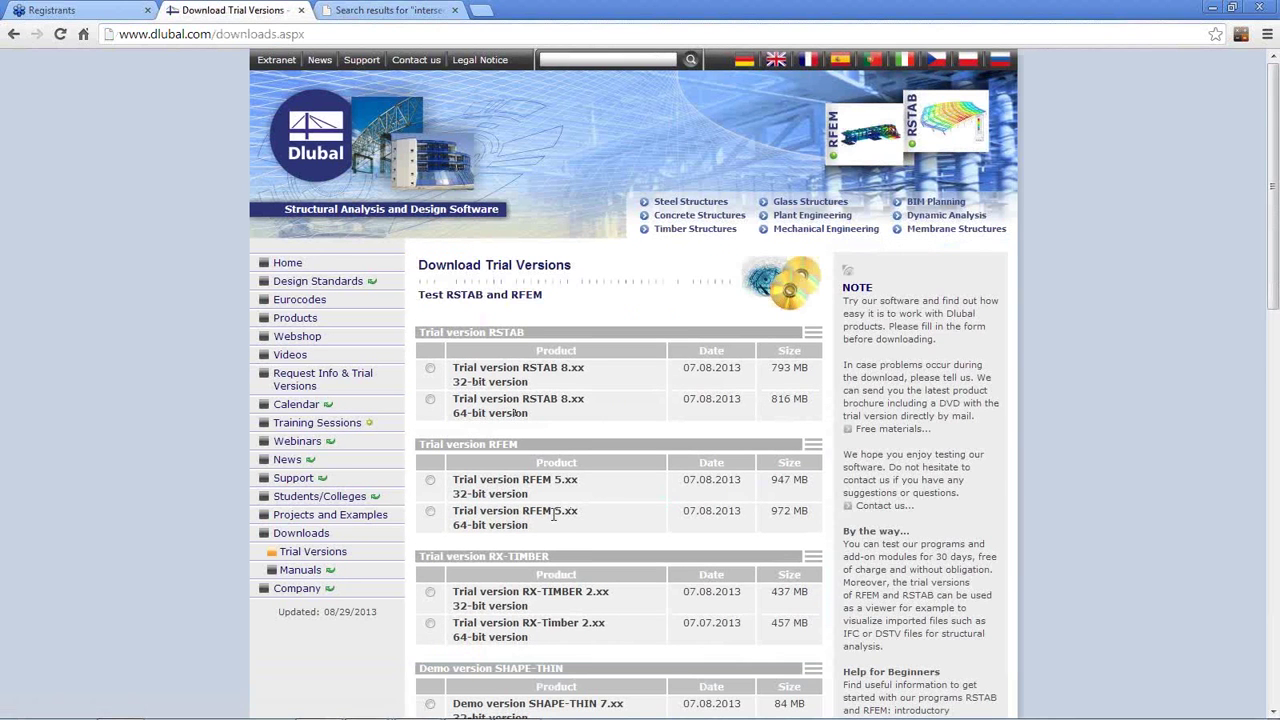
pyautogui.scroll(-3, 553, 515)
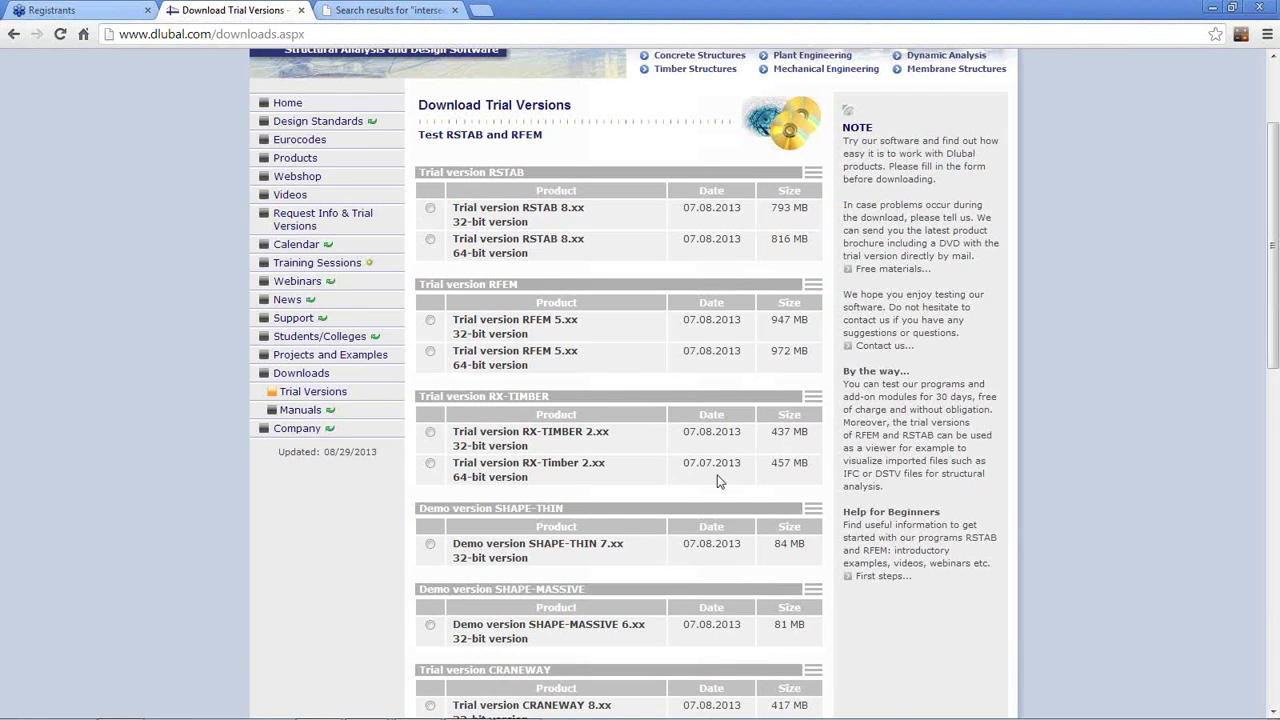
# Open the First steps page for beginners and look through its introductory examples, videos, webinars and manuals.
pyautogui.click(872, 579)
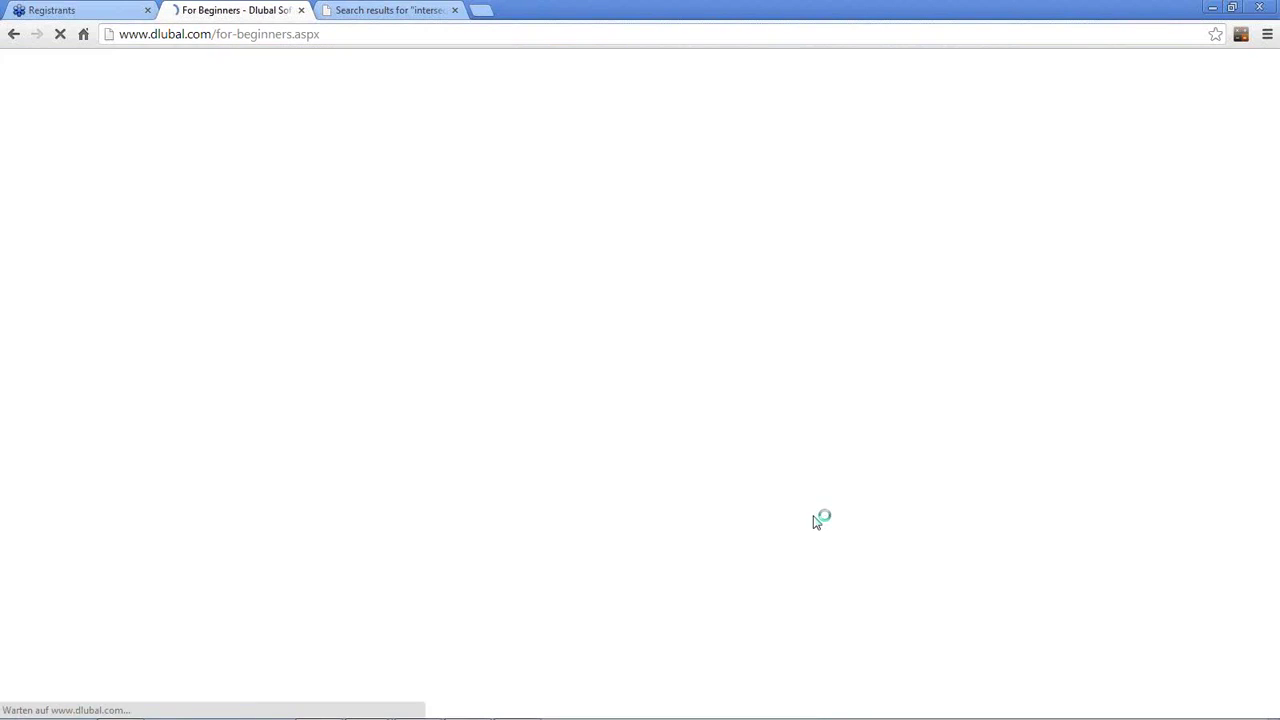
pyautogui.scroll(-1, 568, 410)
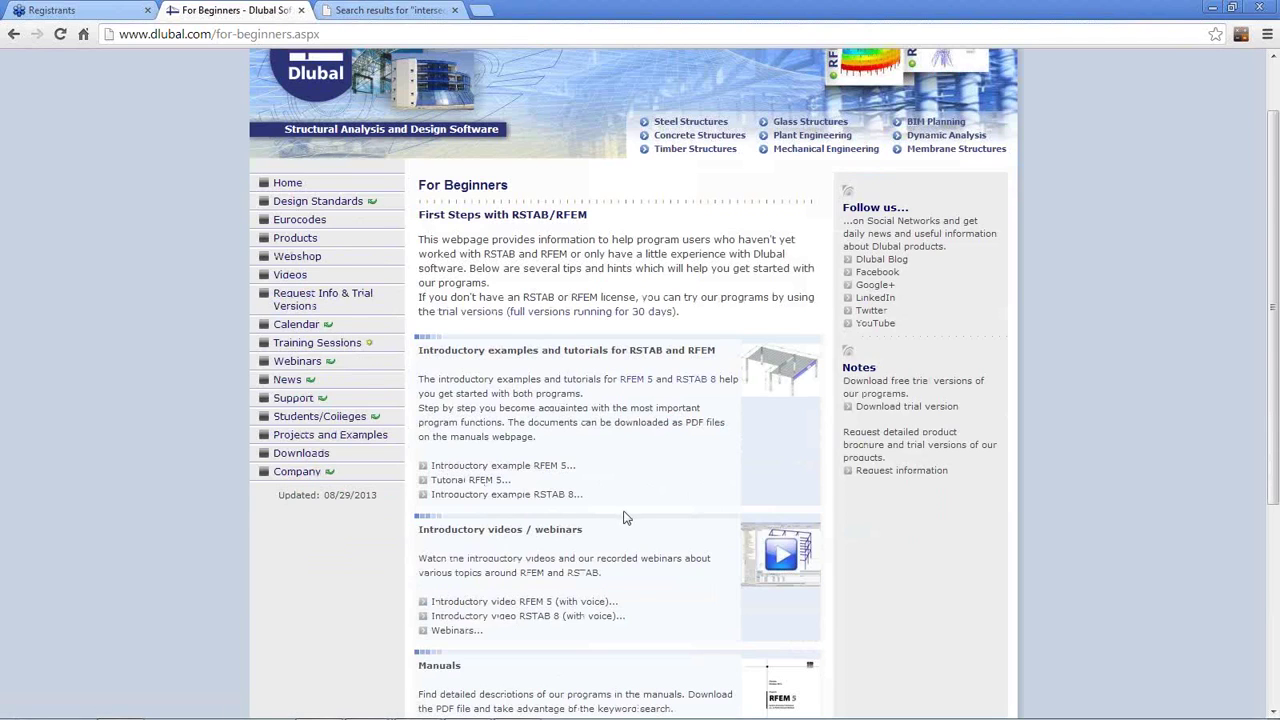
pyautogui.scroll(-3, 628, 525)
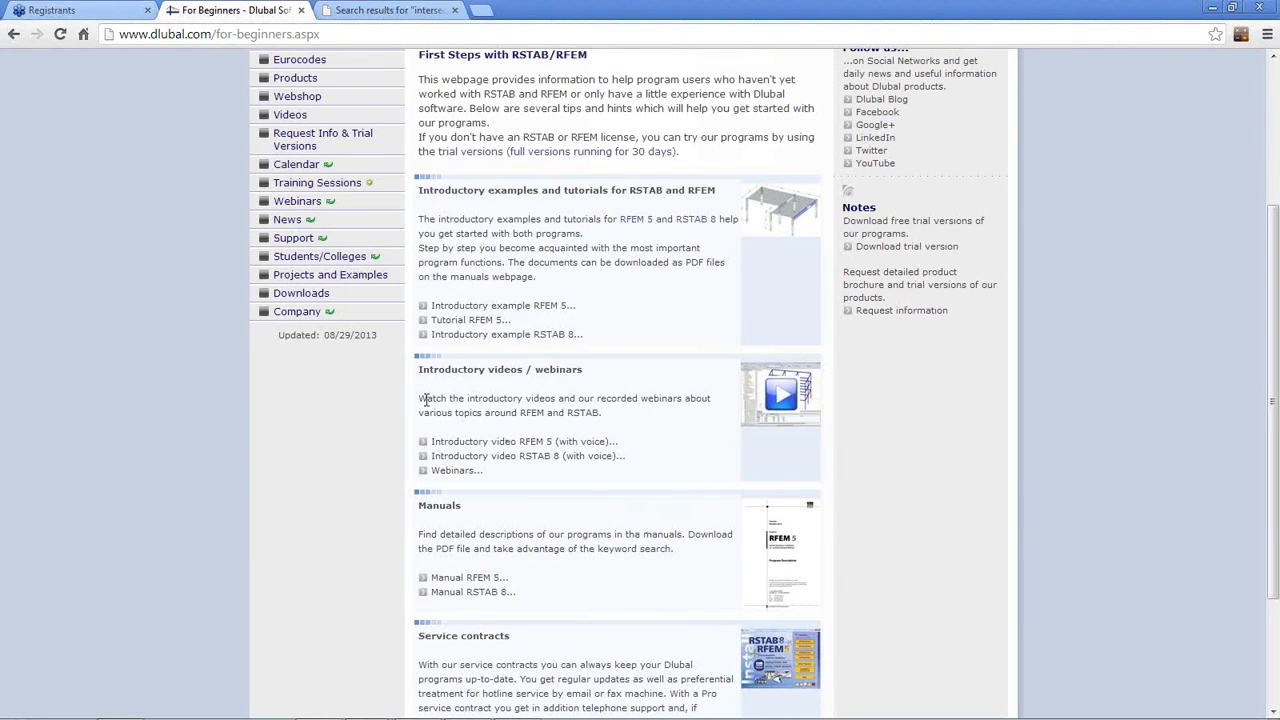
pyautogui.scroll(1, 714, 486)
pyautogui.scroll(2, 714, 486)
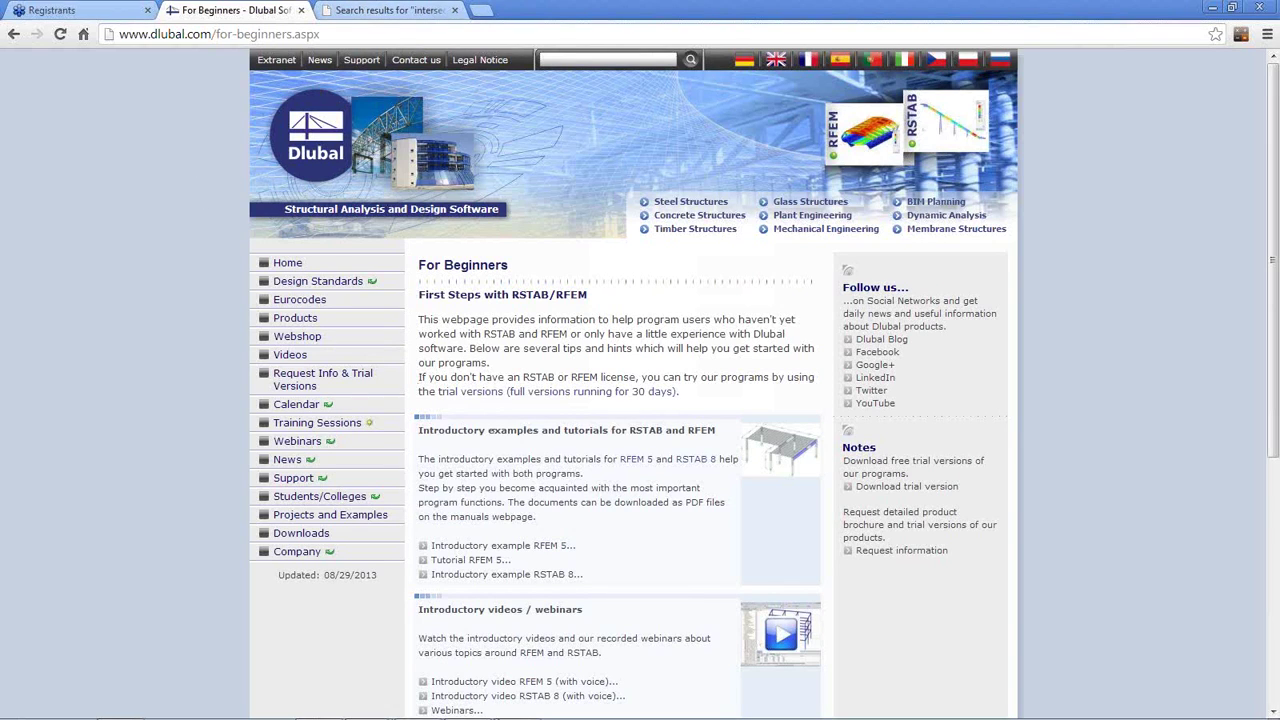
# Switch back to the running PowerPoint slide show and advance to the Upcoming Webinars slide.
pyautogui.click(367, 705)
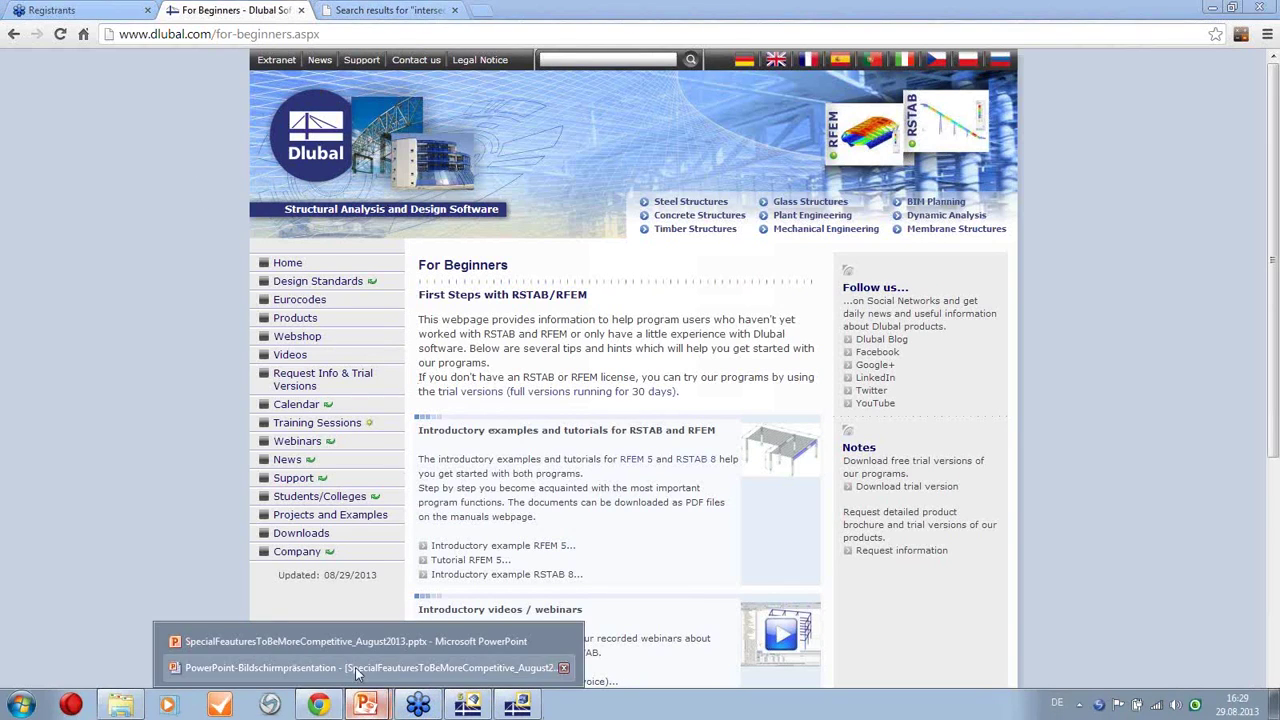
pyautogui.click(355, 667)
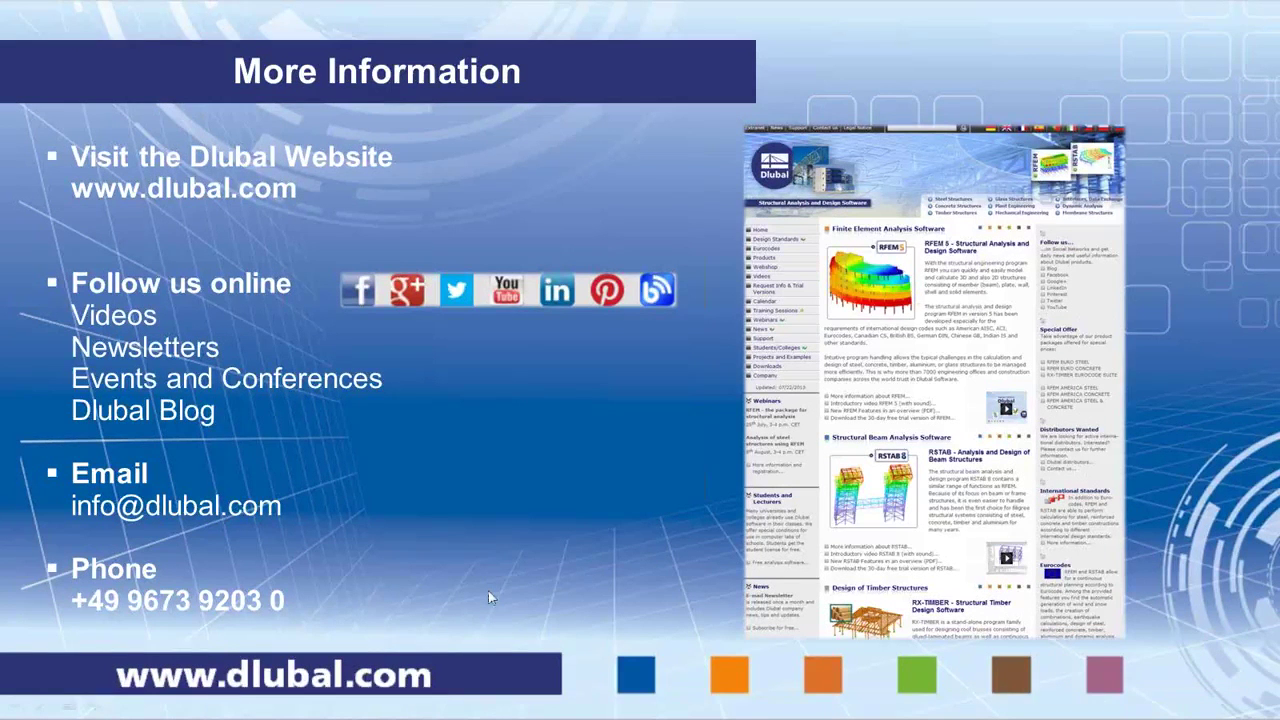
pyautogui.click(532, 439)
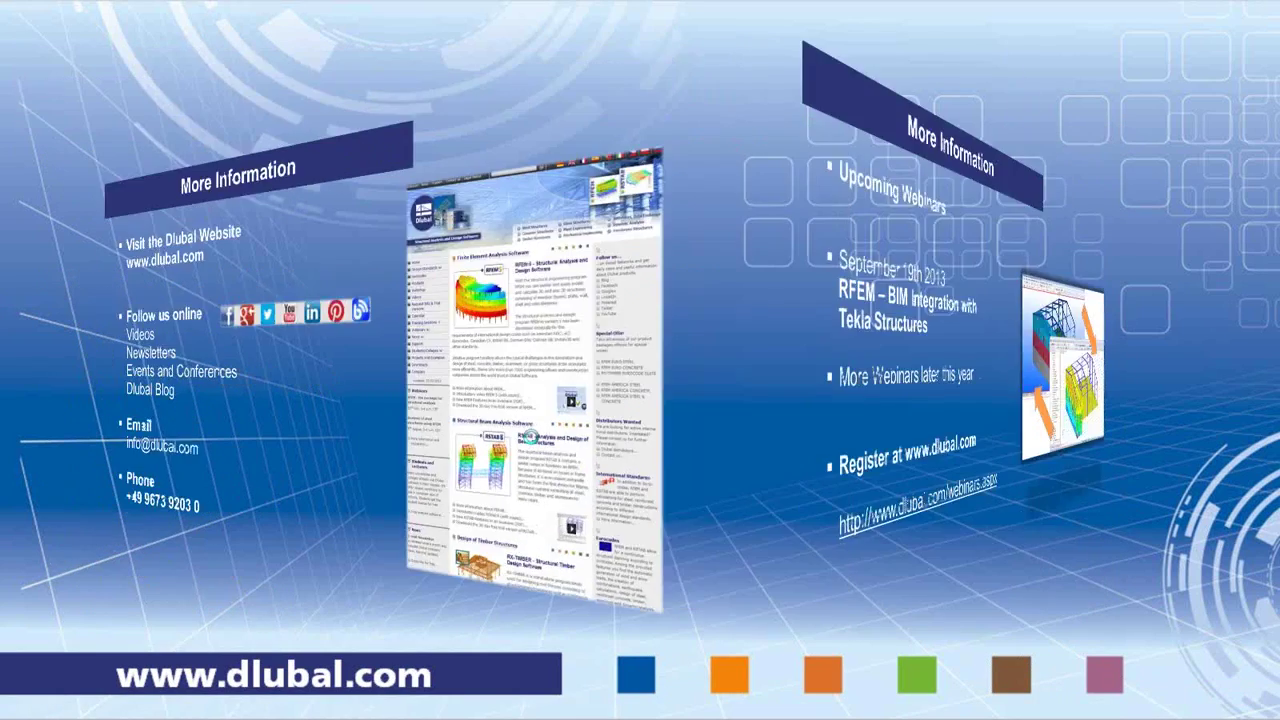